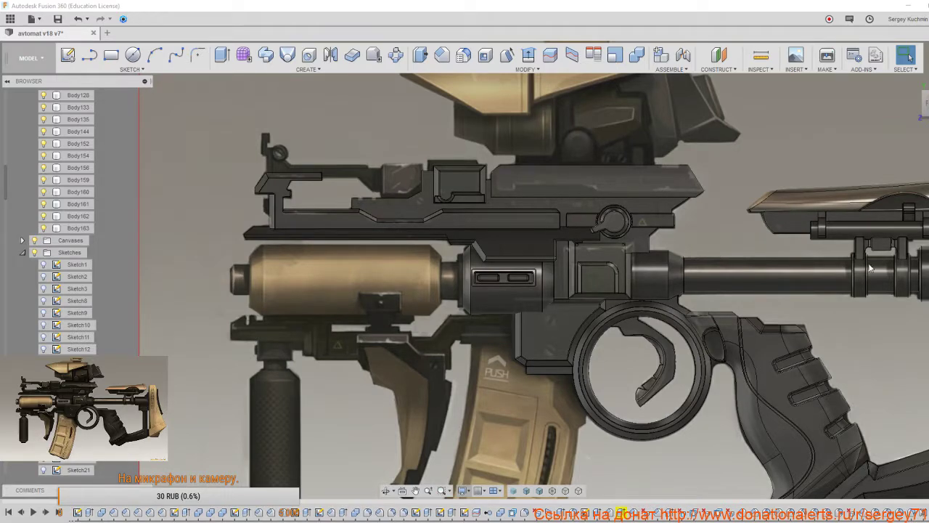
Examine the upper receiver and its surrounding bodies against the reference image, from the front and at an angle.
click(466, 172)
click(658, 166)
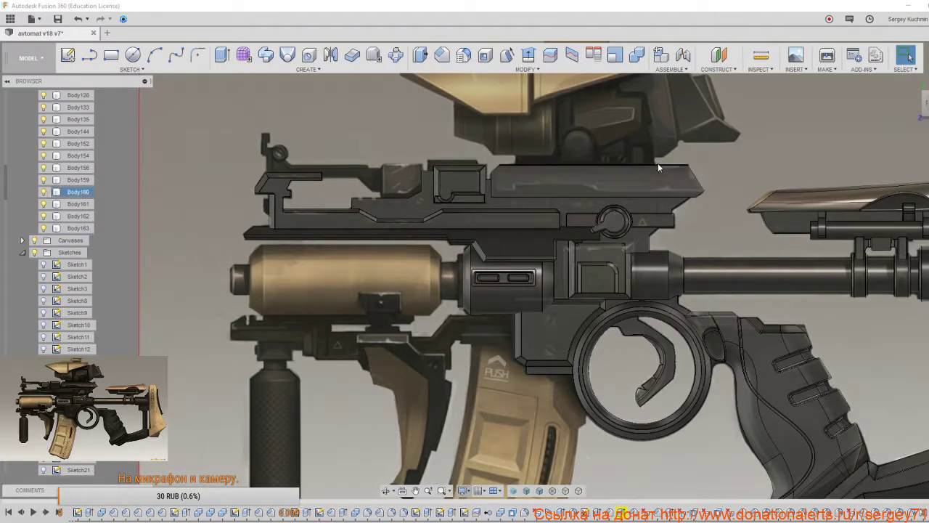
scroll(545, 194, up, 2)
key(Escape)
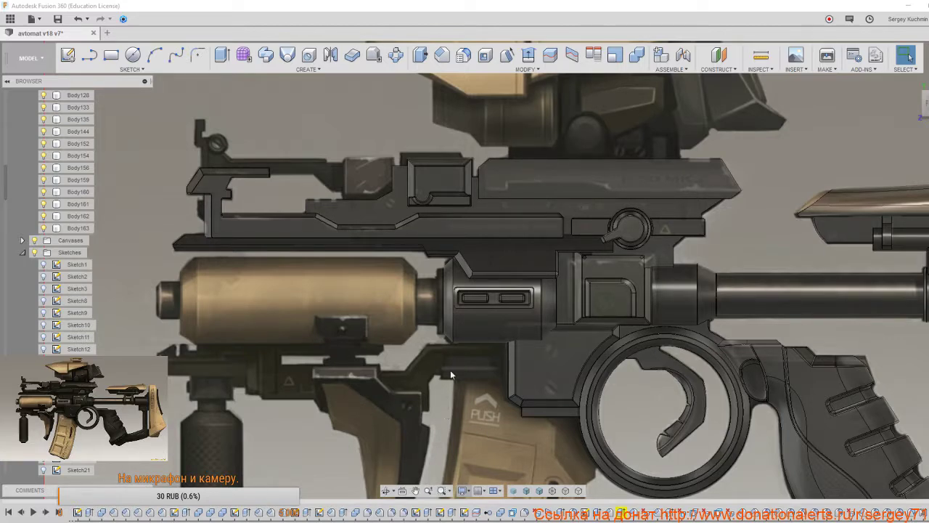
middle_drag(516, 347, 583, 385)
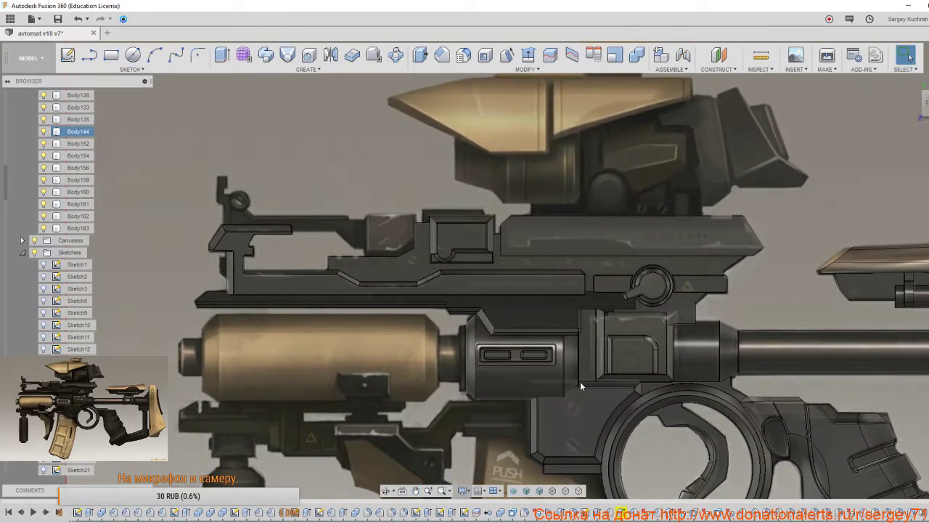
scroll(580, 381, down, 2)
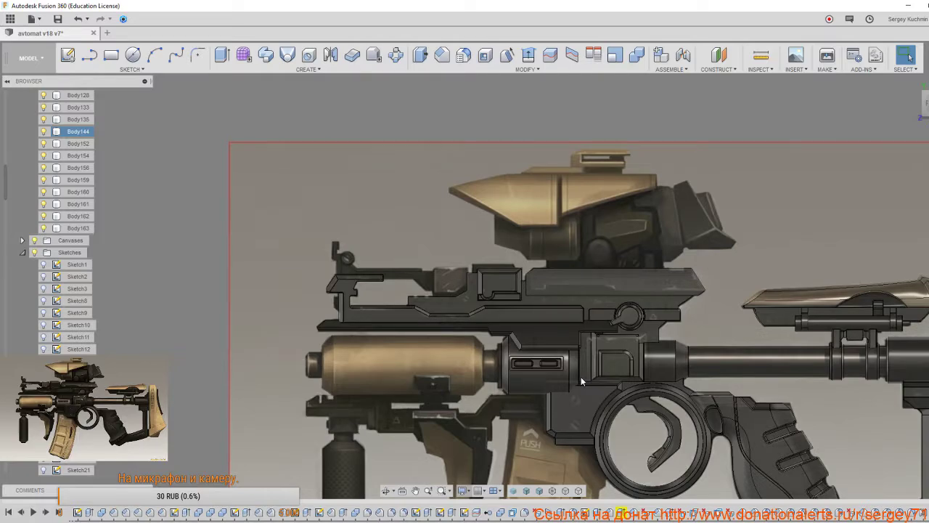
shift+middle_drag(580, 376, 537, 363)
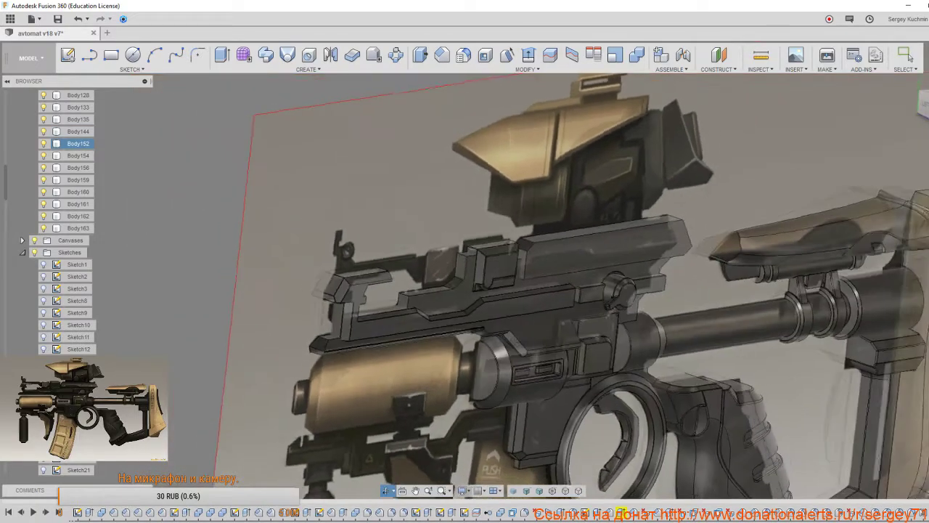
shift+middle_drag(609, 306, 508, 341)
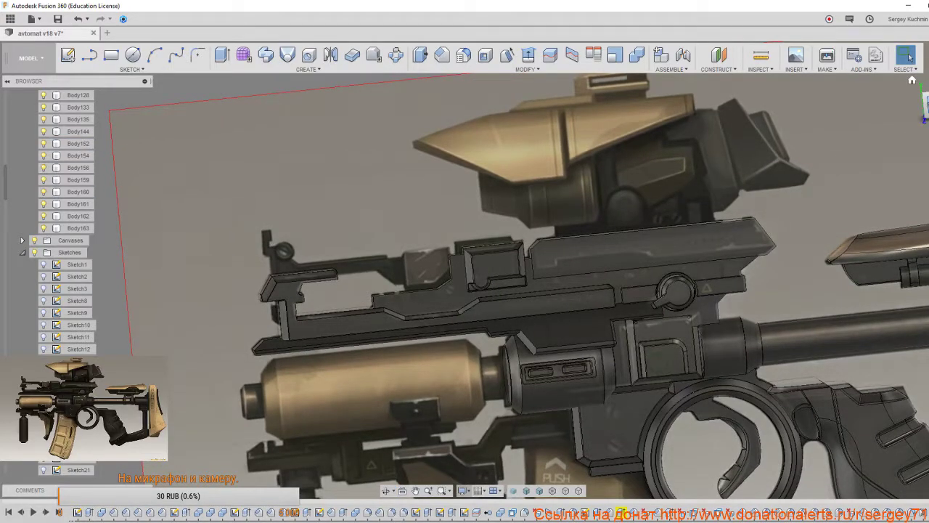
click(925, 105)
scroll(584, 297, up, 2)
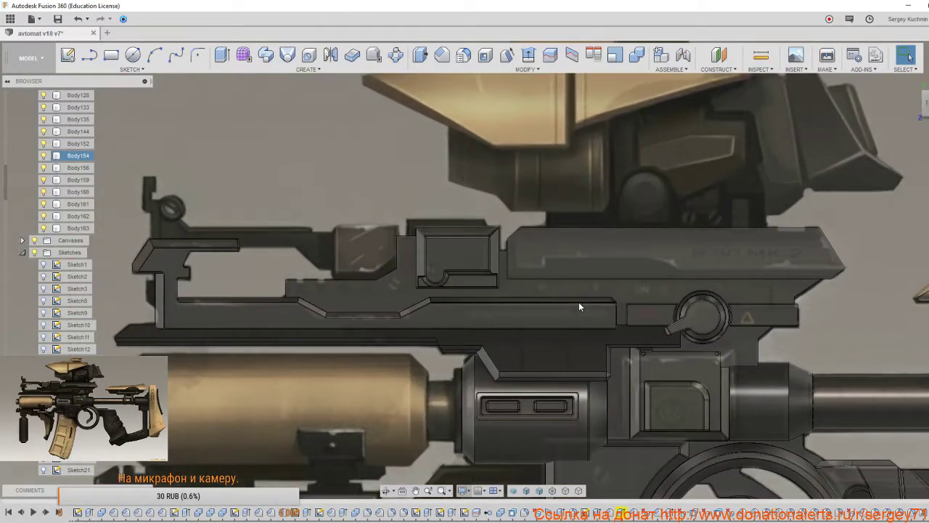
Start a sketch on the side face of the stepped upper receiver plate, Body161.
click(388, 301)
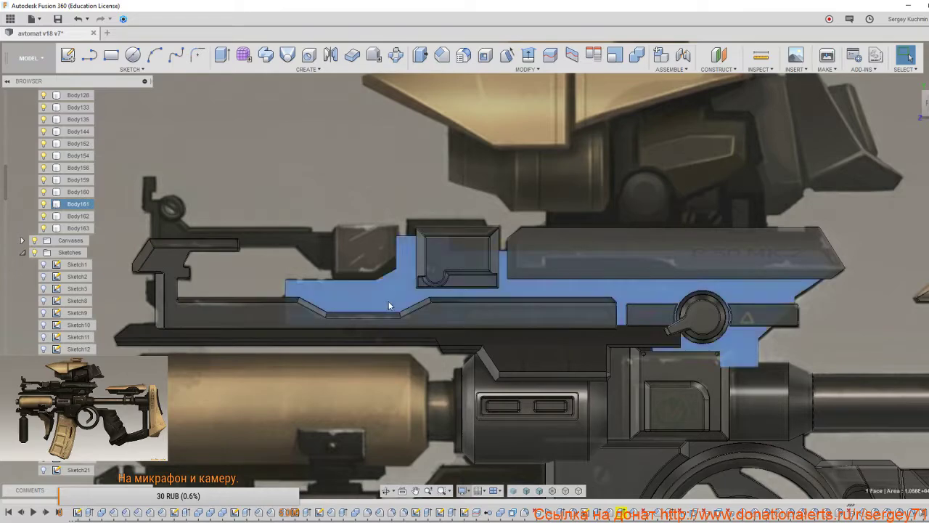
mouse_move(388, 301)
shift+middle_down()
mouse_move(319, 300)
mouse_move(395, 293)
shift+middle_up()
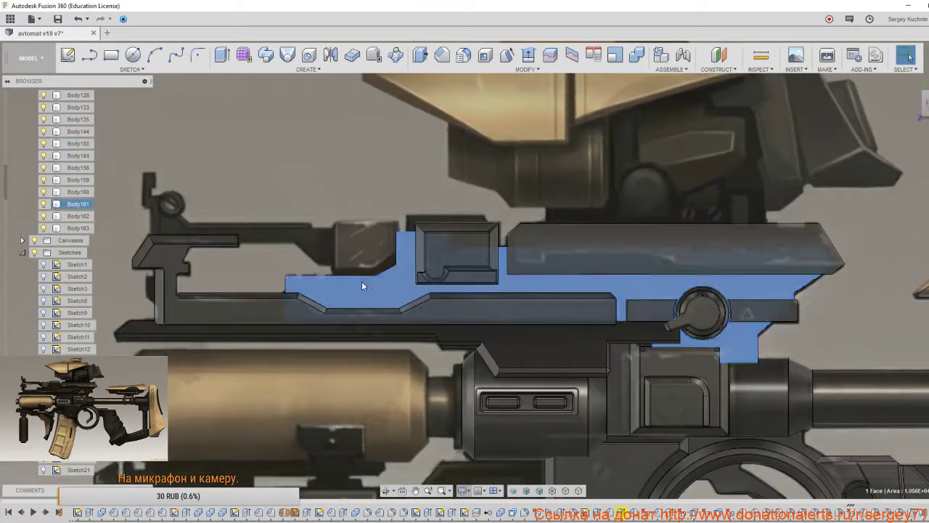
scroll(361, 281, up, 3)
click(208, 222)
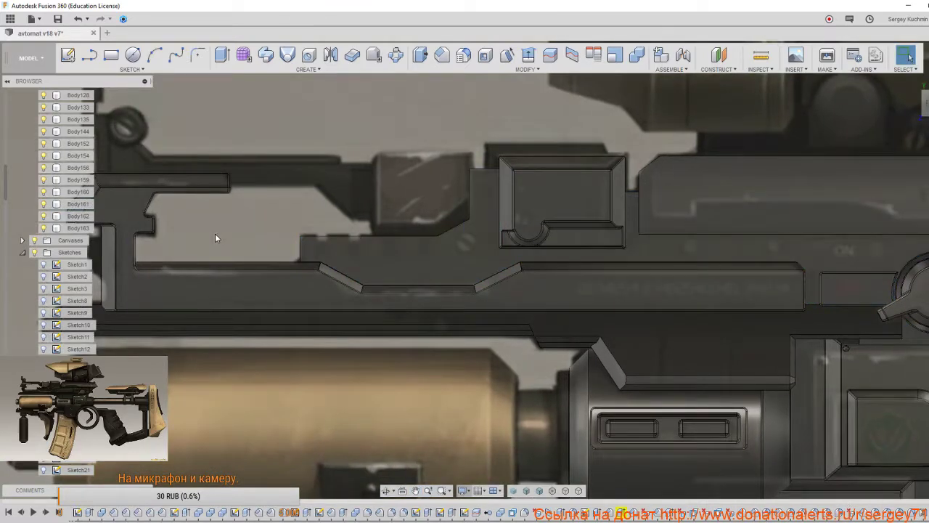
scroll(215, 236, up, 3)
middle_drag(237, 242, 172, 216)
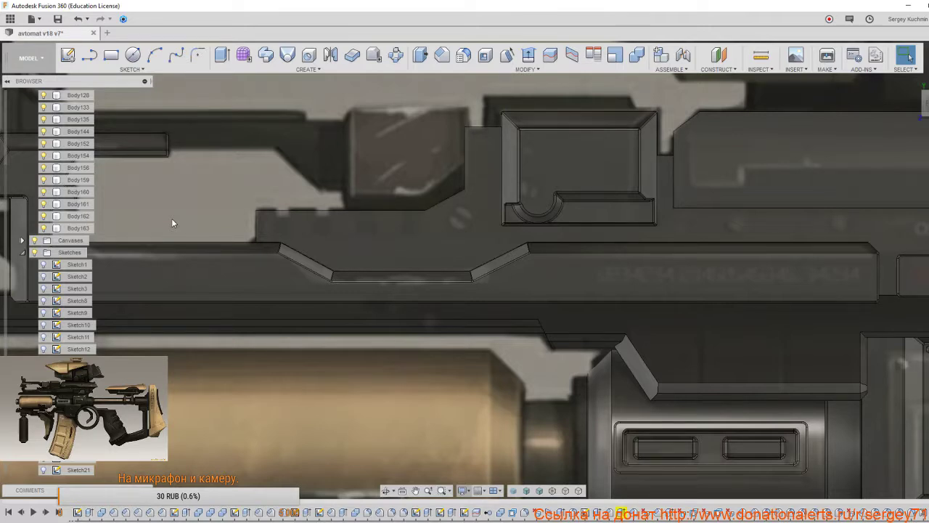
click(301, 223)
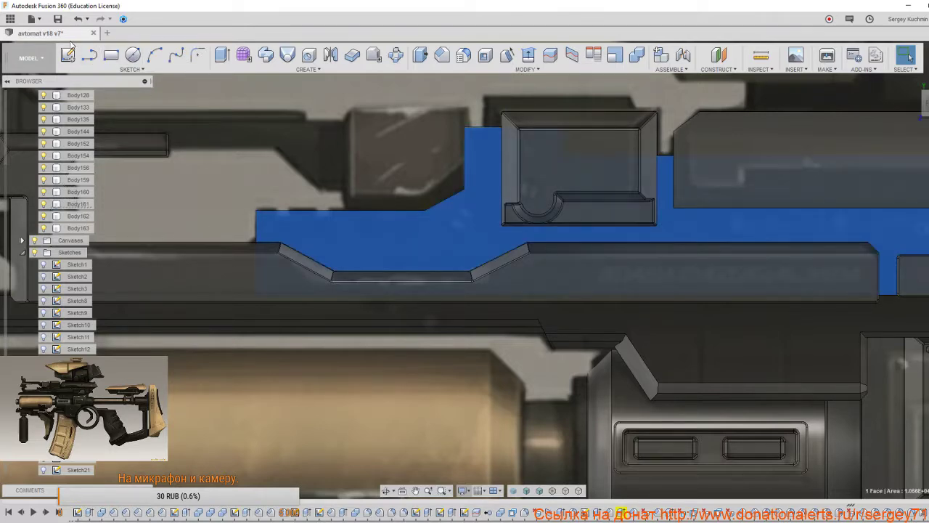
click(69, 56)
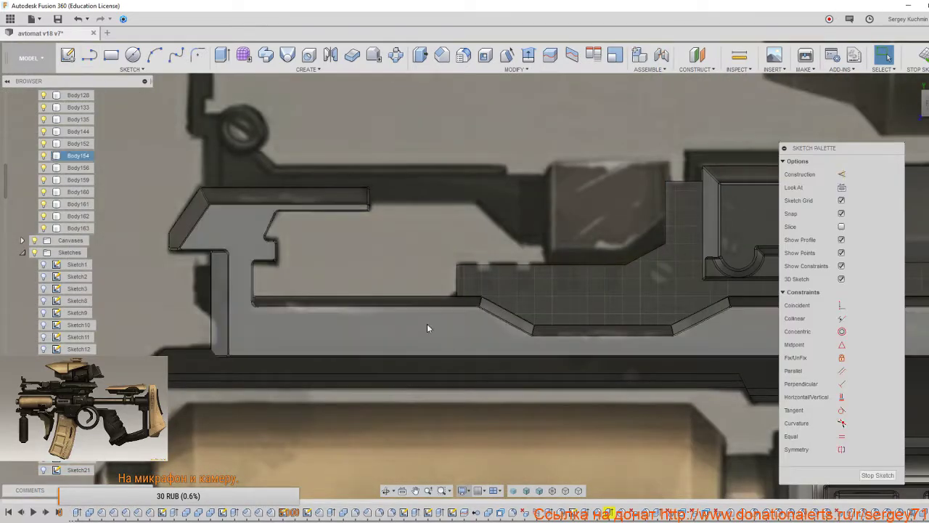
Isolate Body161 and turn the reference image canvas back on behind it.
middle_drag(427, 328, 281, 278)
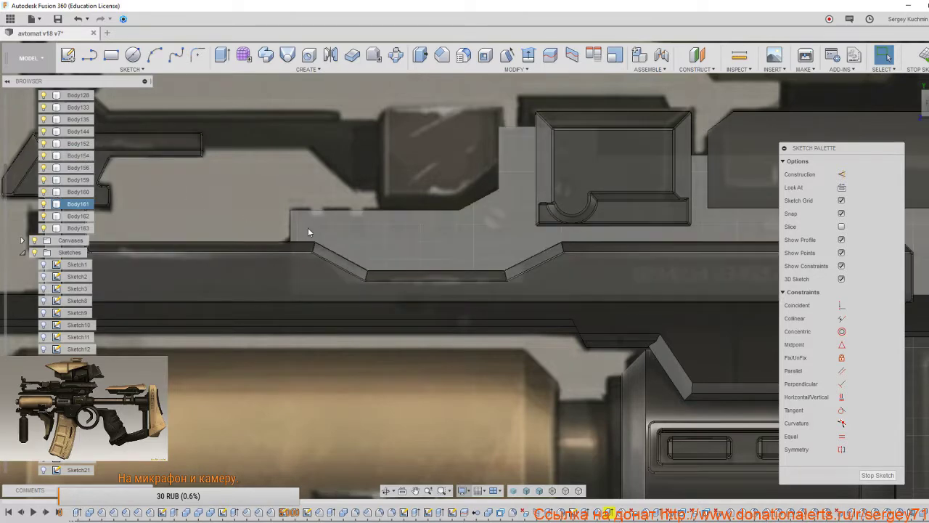
right_click(90, 209)
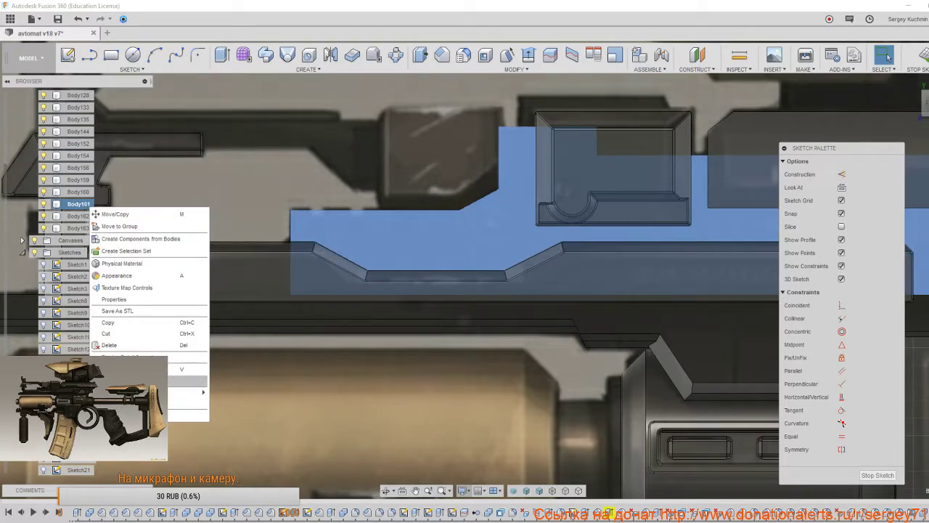
click(127, 404)
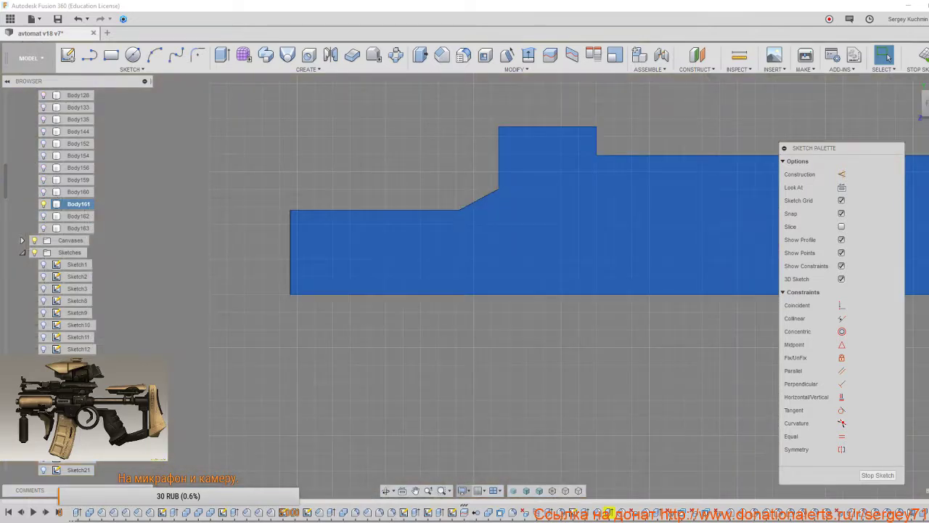
click(23, 240)
click(43, 252)
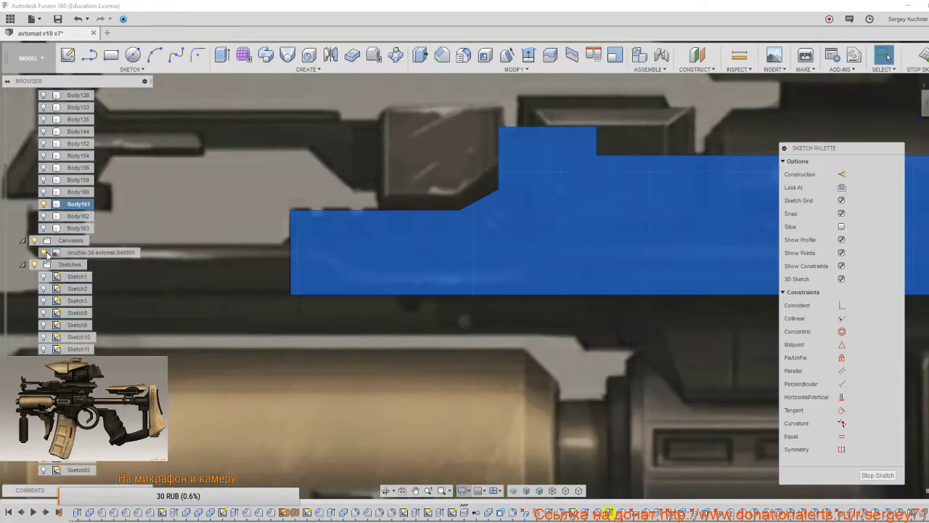
Try to draw a small rectangle at the first notch along the upper edge of the isolated plate.
scroll(283, 348, down, 2)
middle_drag(334, 319, 256, 327)
scroll(254, 315, up, 2)
scroll(254, 318, up, 2)
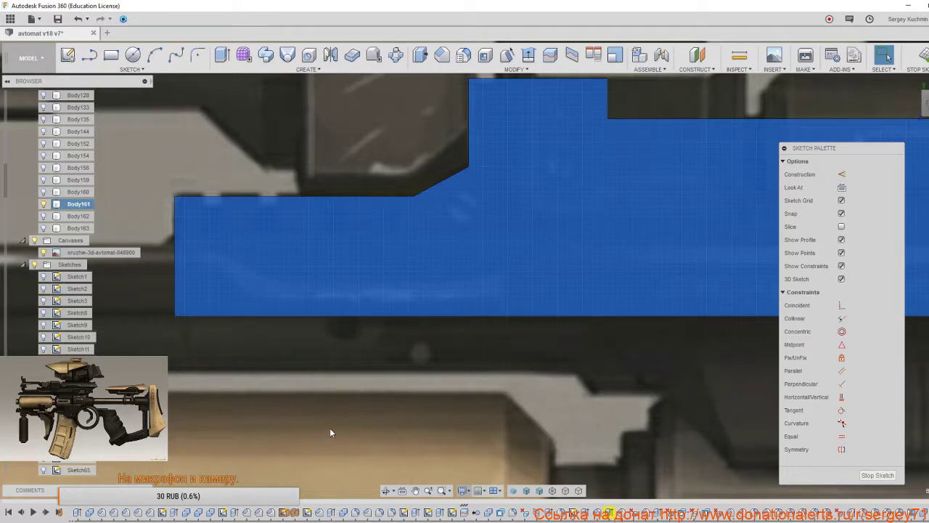
click(109, 57)
scroll(204, 205, up, 2)
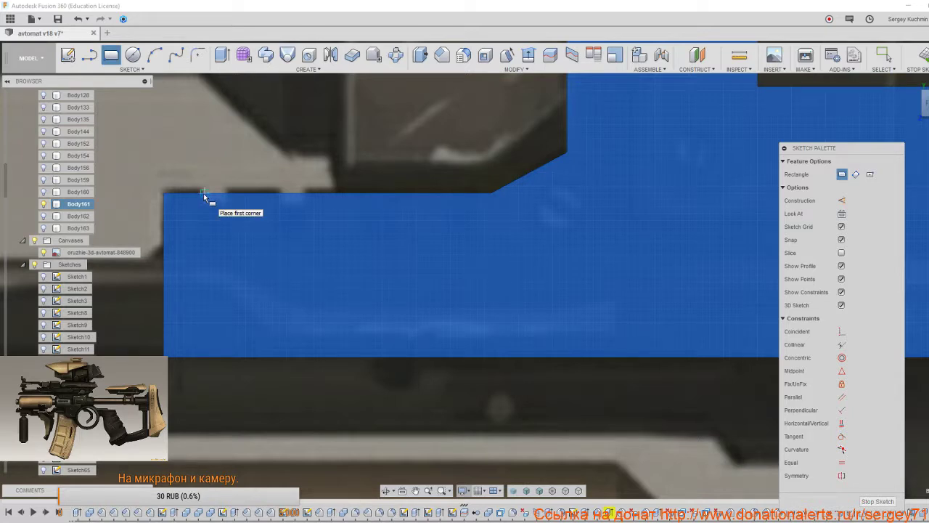
click(203, 194)
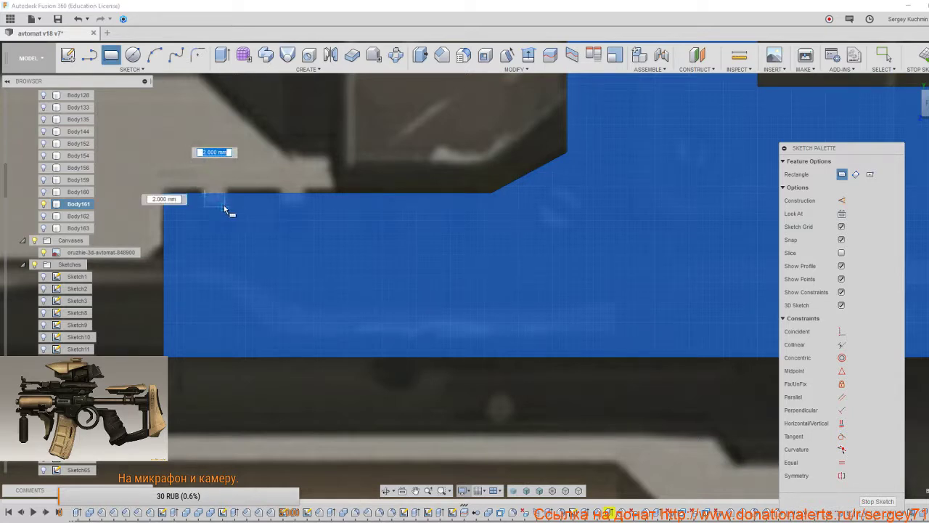
key(Escape)
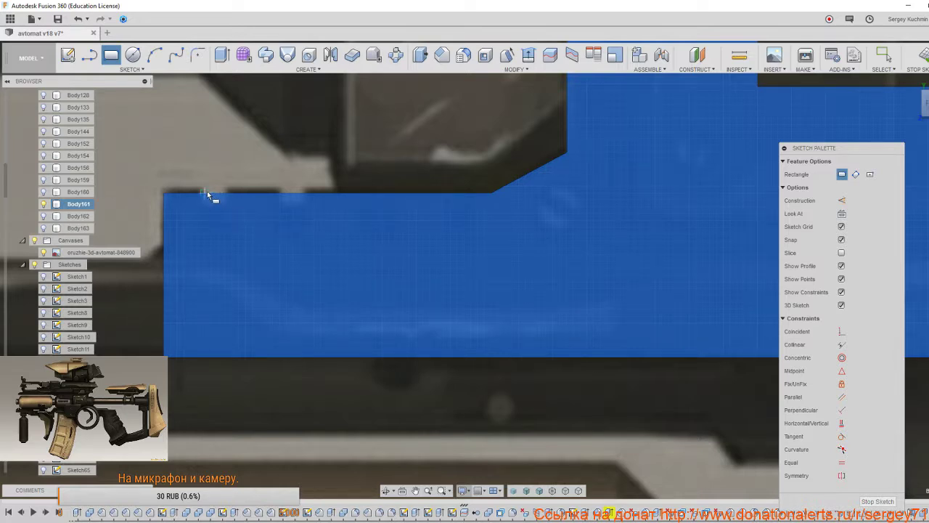
click(208, 190)
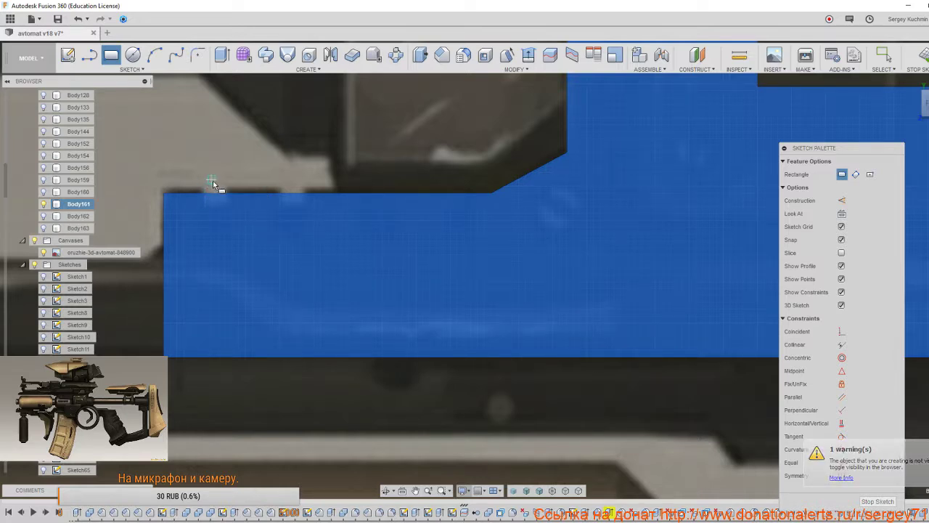
key(Escape)
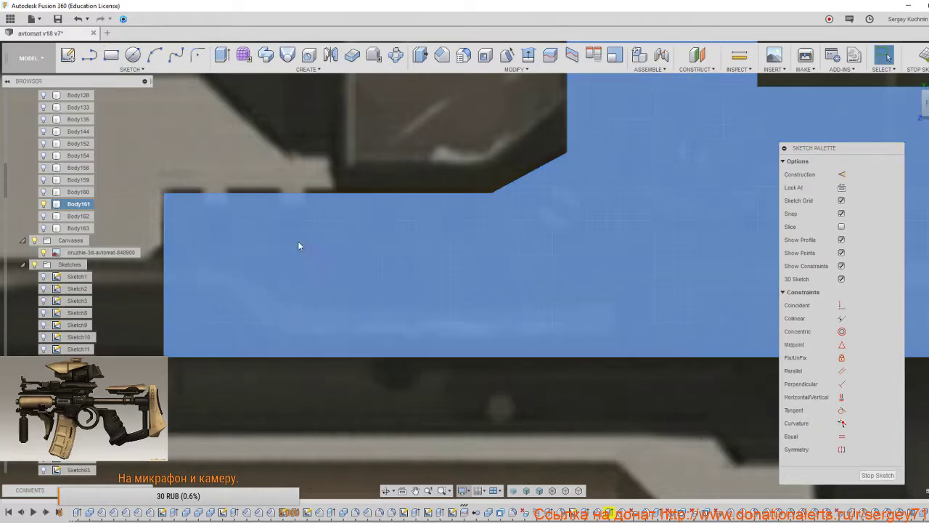
Try again to draw a rectangle over the first notch, starting above the plate's upper edge and ending inside the plate.
scroll(575, 334, down, 5)
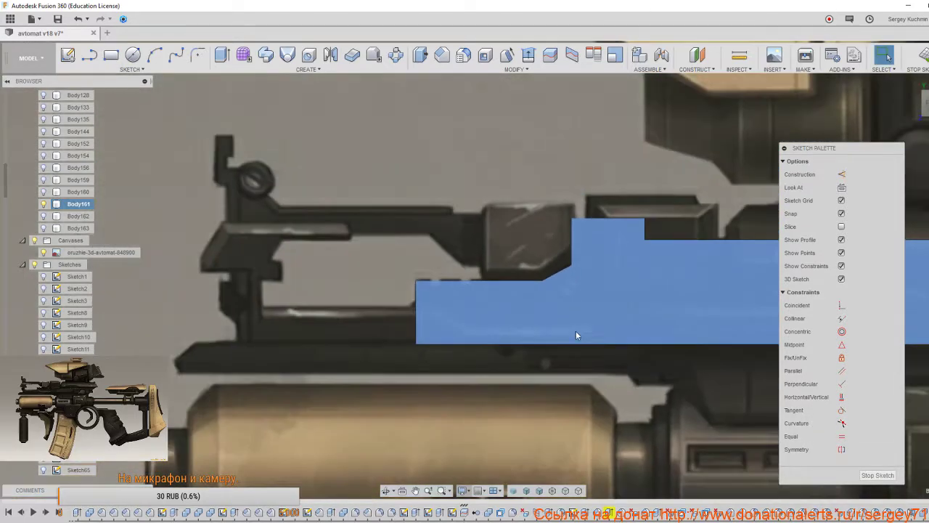
mouse_move(576, 332)
middle_down()
mouse_move(379, 296)
mouse_move(472, 293)
mouse_move(473, 284)
middle_up()
scroll(379, 291, up, 3)
scroll(380, 291, up, 1)
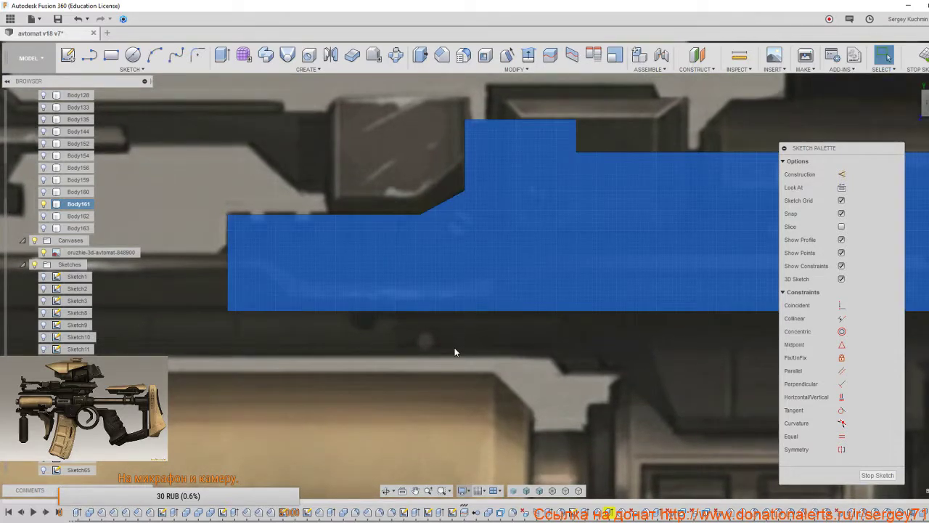
click(455, 352)
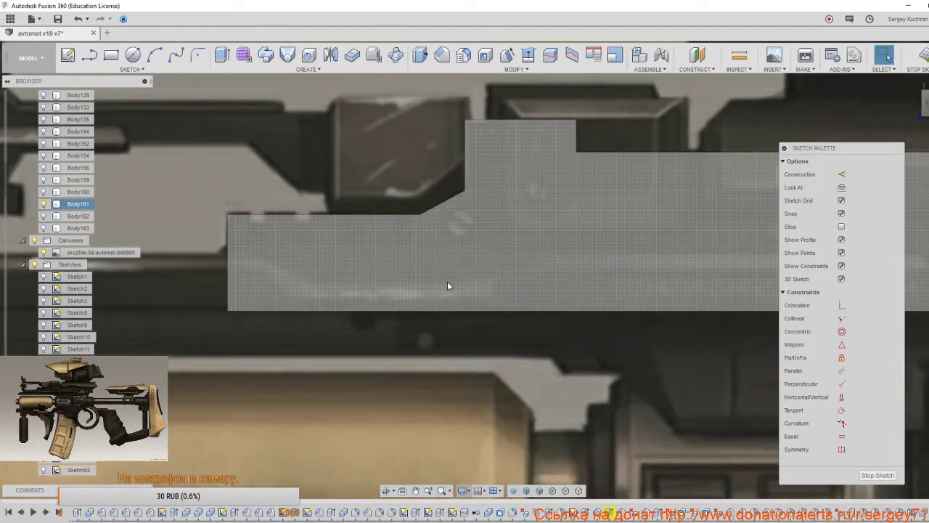
click(110, 54)
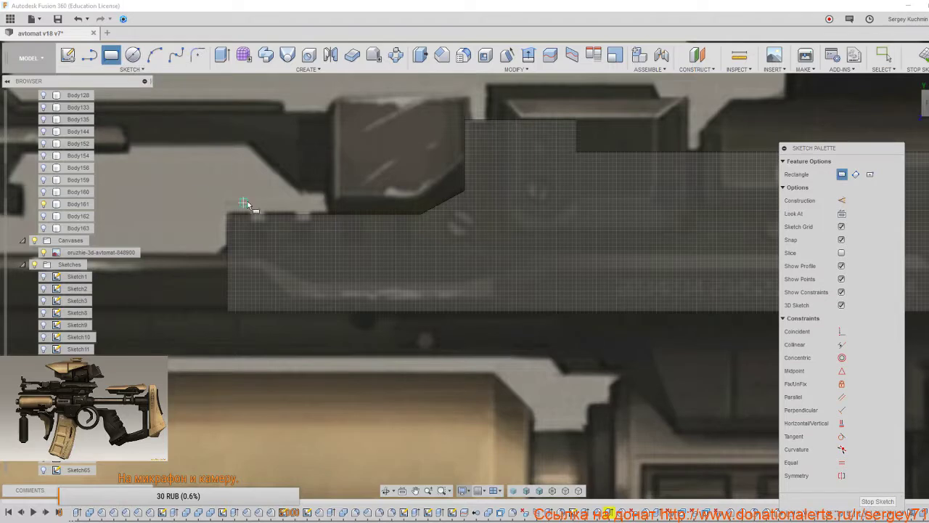
scroll(254, 203, up, 5)
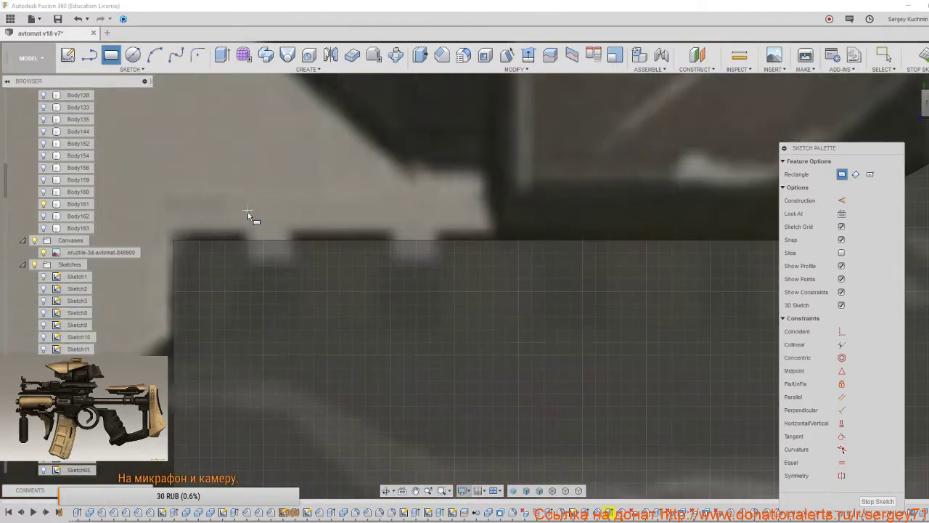
click(242, 220)
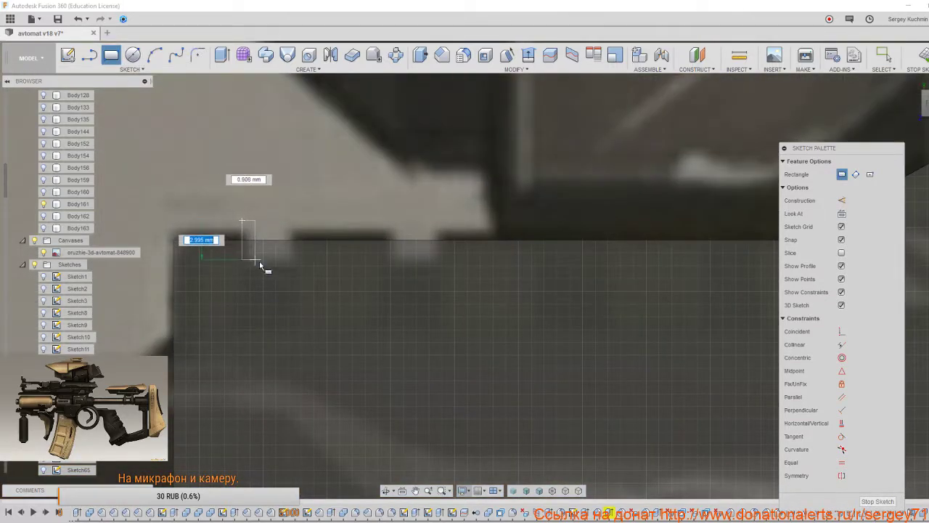
click(296, 274)
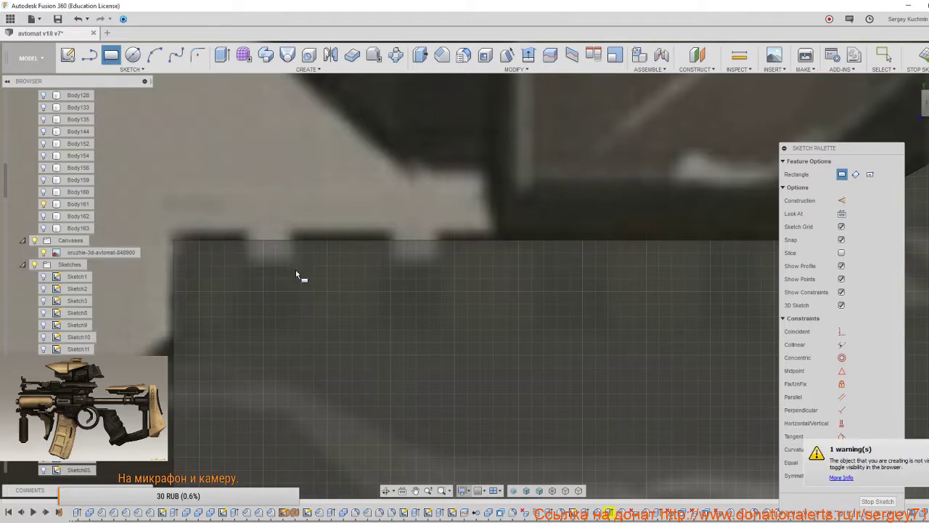
scroll(295, 269, down, 5)
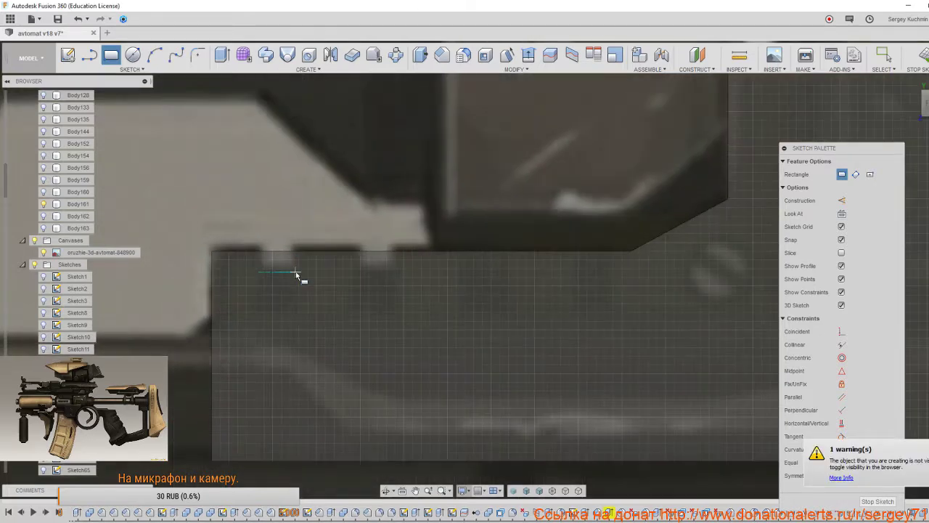
scroll(297, 270, down, 3)
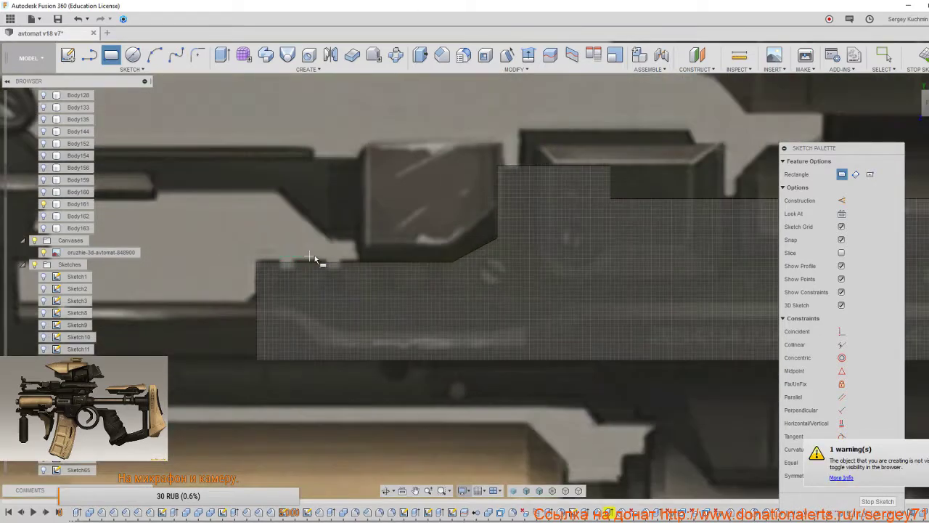
Restart the sketch on Body161's side face and draw a 3 × 5 mm rectangle over the first notch, straddling the plate's upper edge.
click(923, 55)
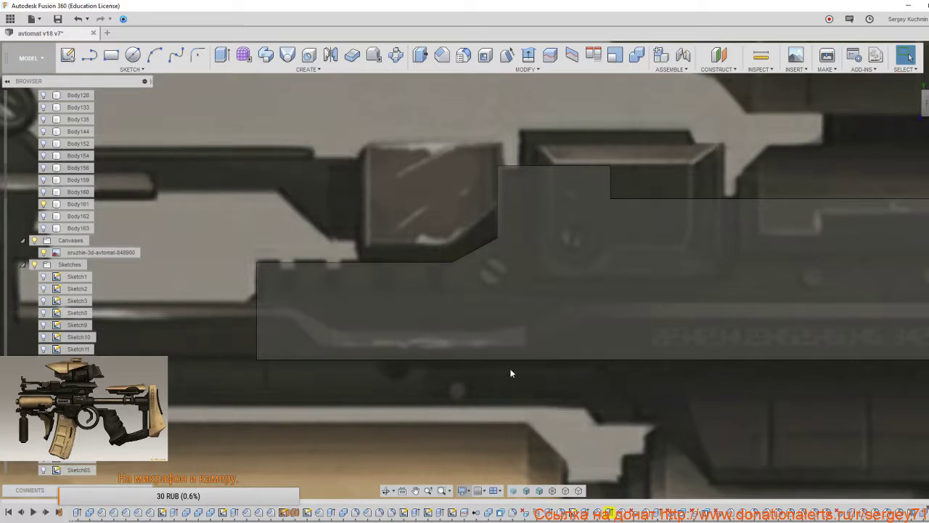
click(456, 342)
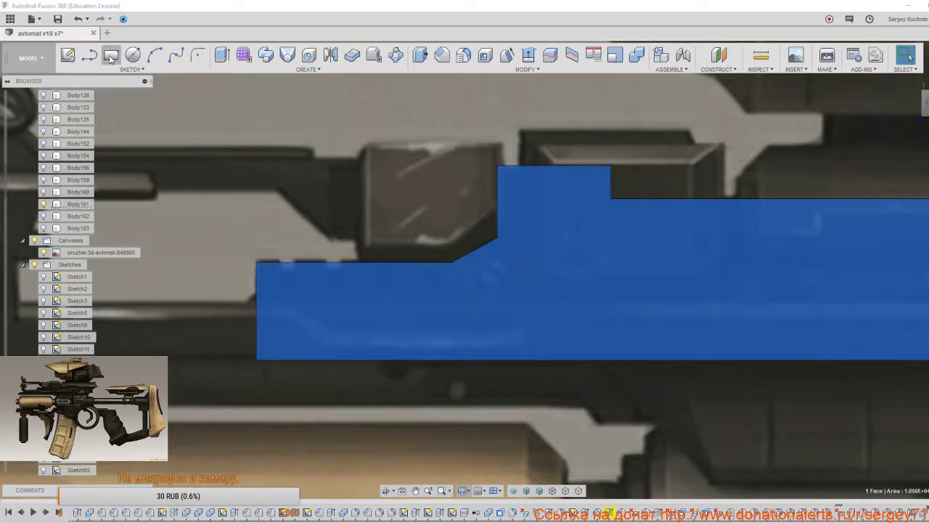
click(111, 55)
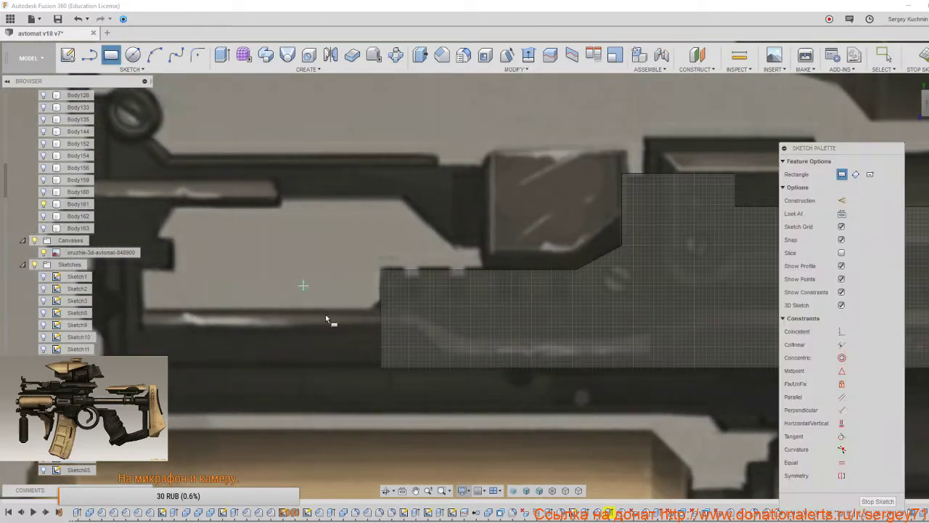
scroll(288, 262, up, 1)
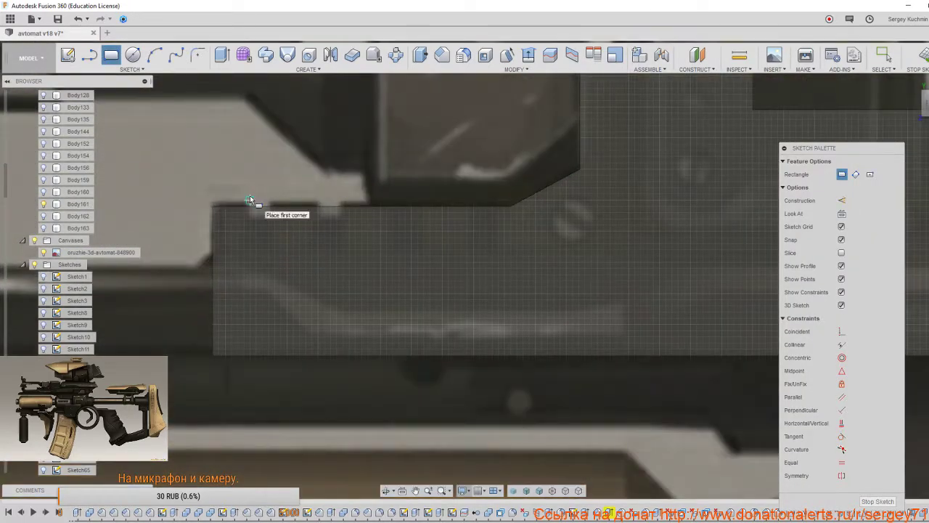
click(250, 193)
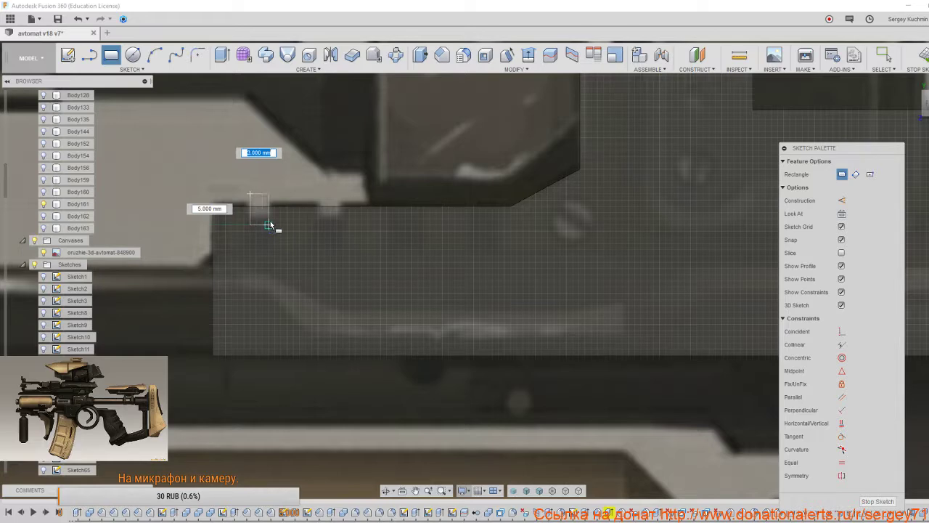
click(269, 224)
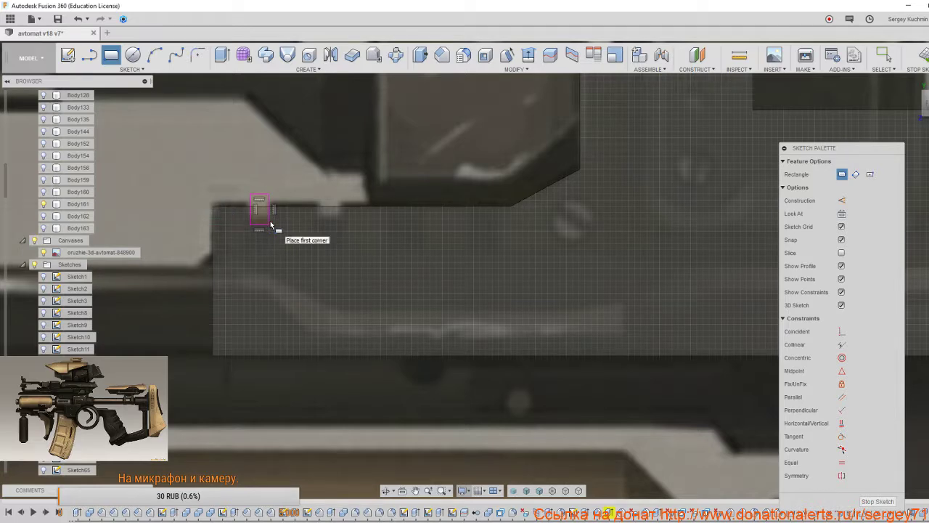
Draw a matching 3 × 5 mm rectangle over the second notch, level with the first one.
click(319, 195)
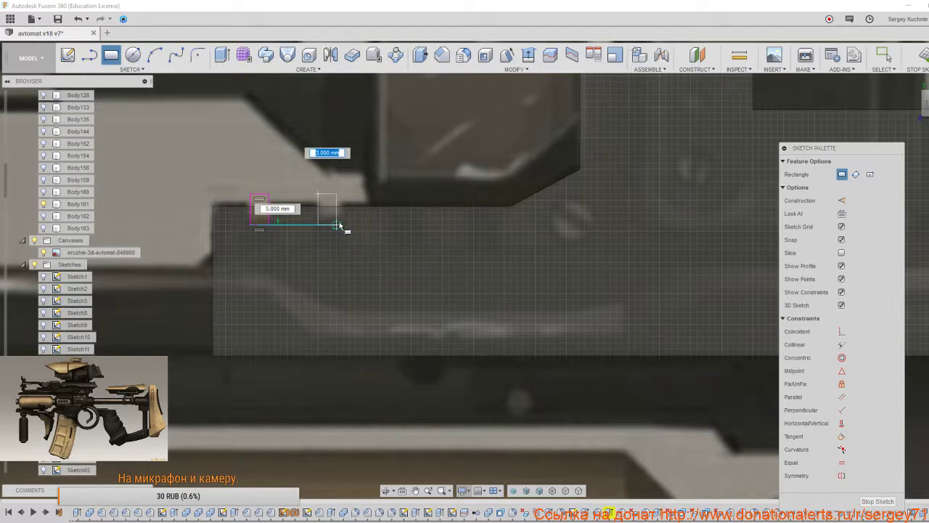
click(340, 225)
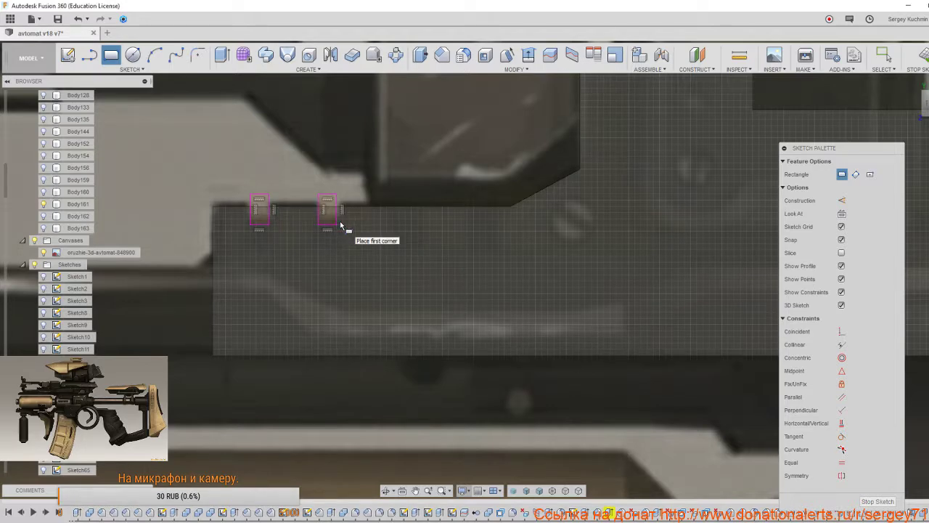
click(381, 206)
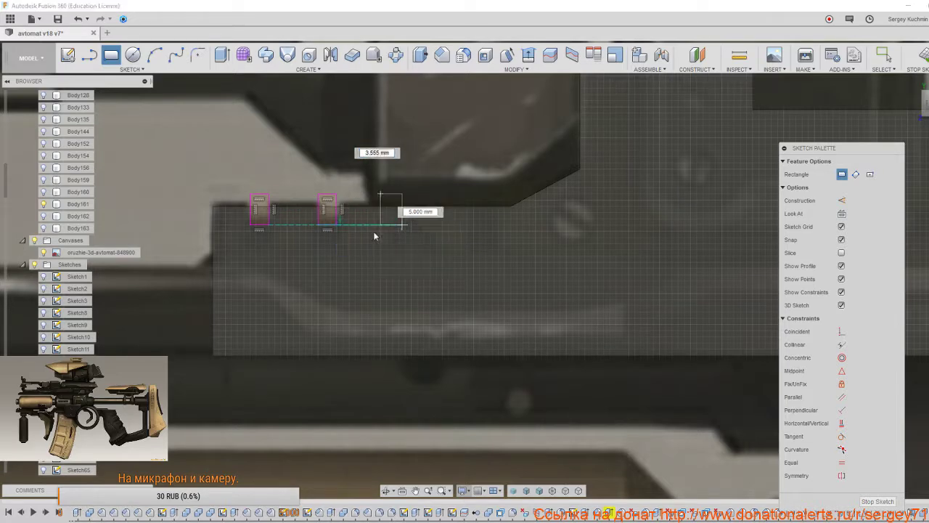
key(Escape)
scroll(387, 270, down, 2)
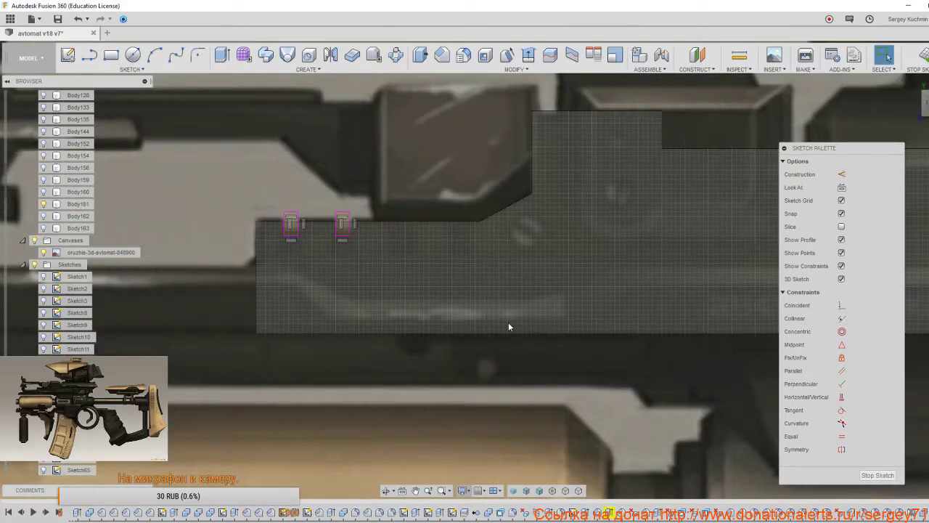
click(132, 69)
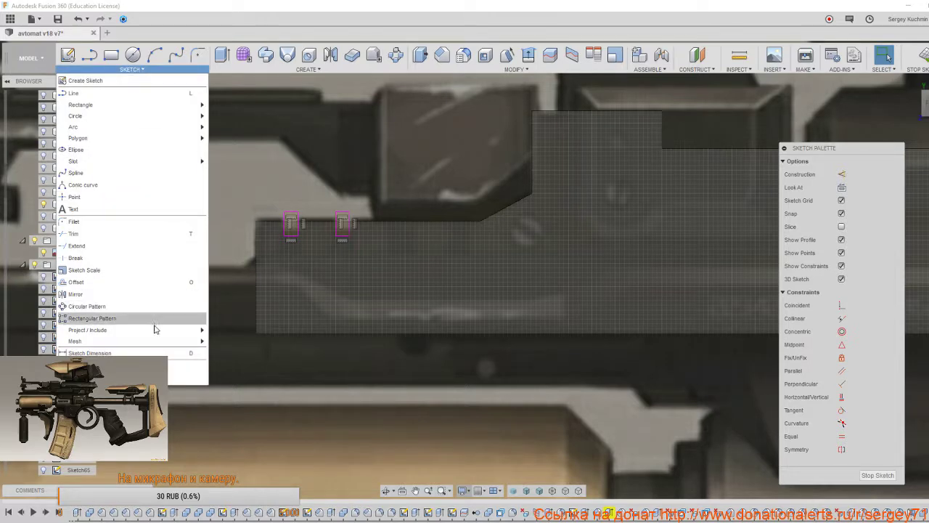
click(134, 319)
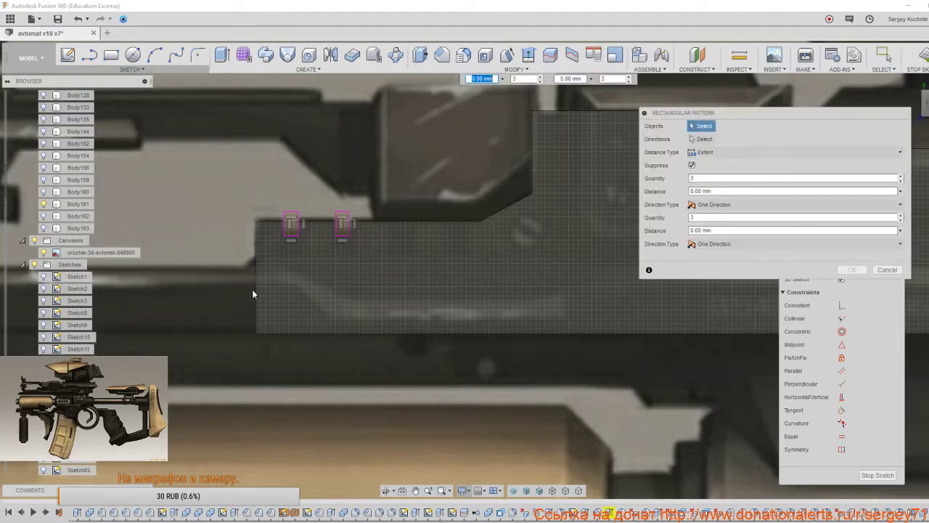
click(342, 231)
scroll(341, 231, up, 2)
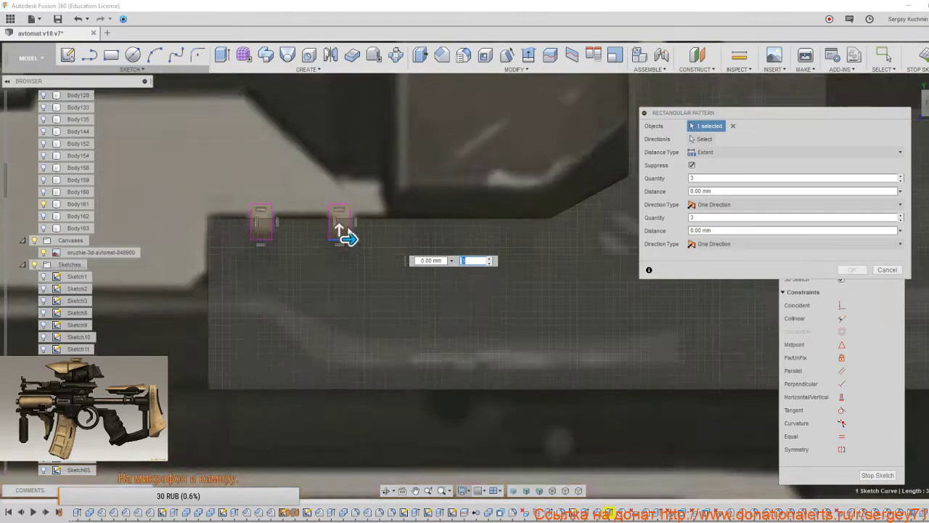
scroll(345, 230, up, 2)
click(352, 212)
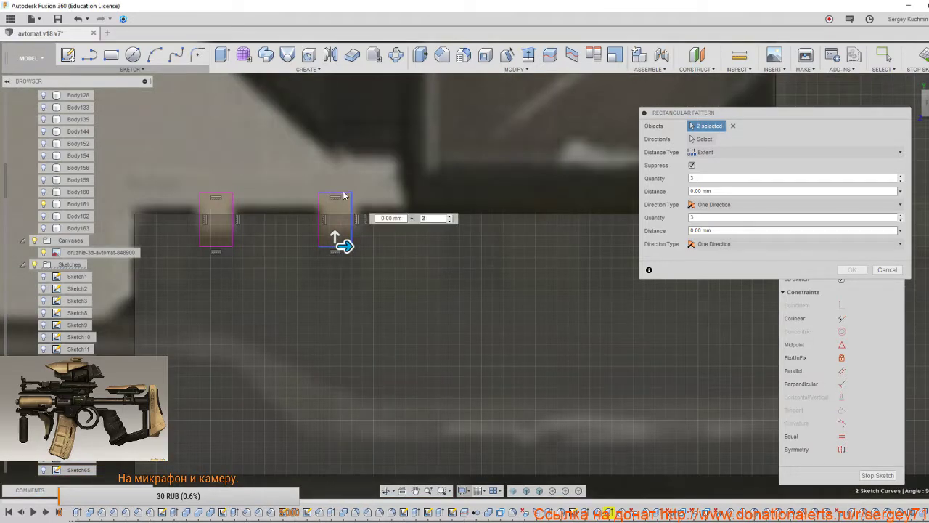
middle_drag(441, 289, 291, 319)
click(715, 139)
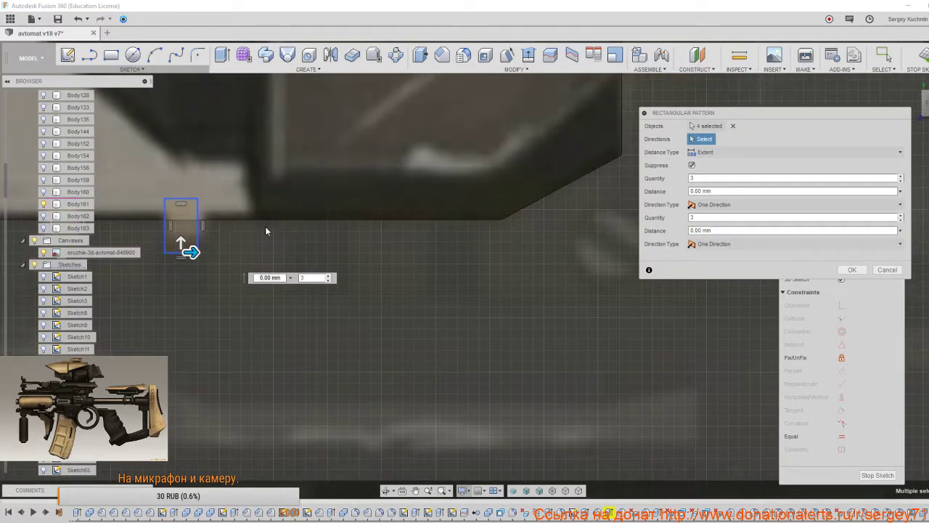
click(887, 269)
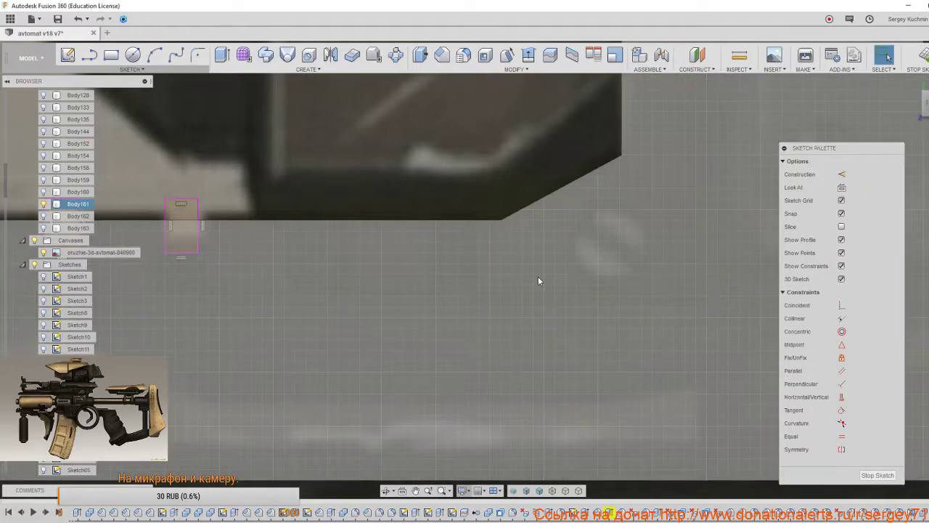
Project the plate's upper edge, where the notches sit, into the sketch.
middle_drag(445, 307, 565, 334)
scroll(531, 322, down, 4)
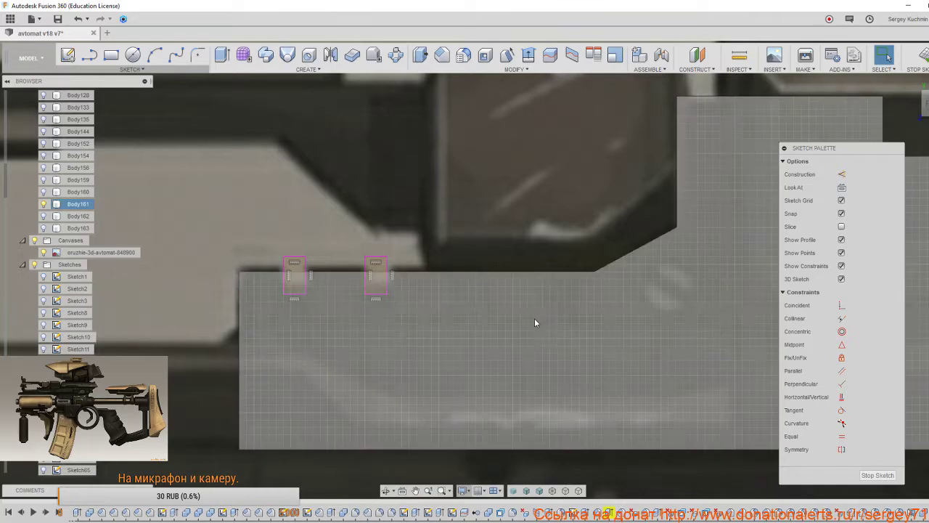
key(p)
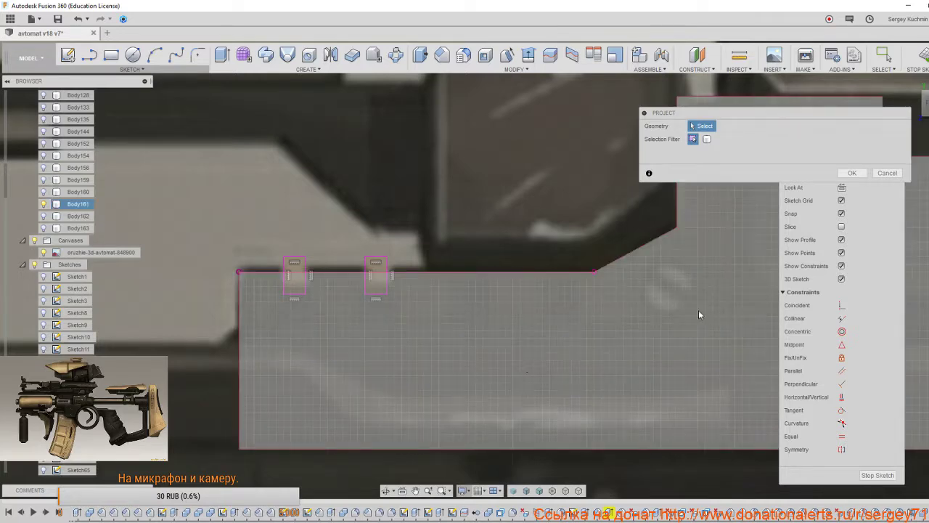
click(853, 173)
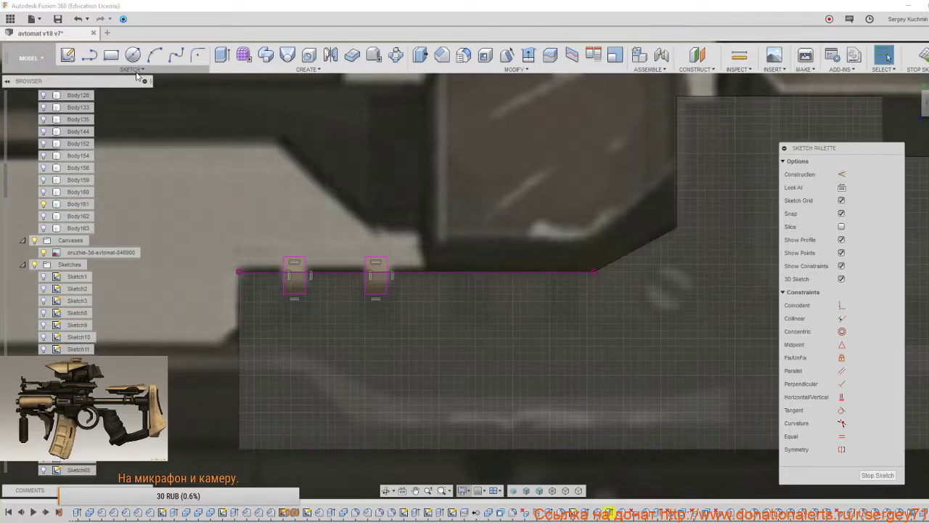
Pattern the second notch rectangle along the projected edge toward the raised step, with quantity 3 and extent -24 mm, and finish the sketch.
click(138, 69)
click(98, 319)
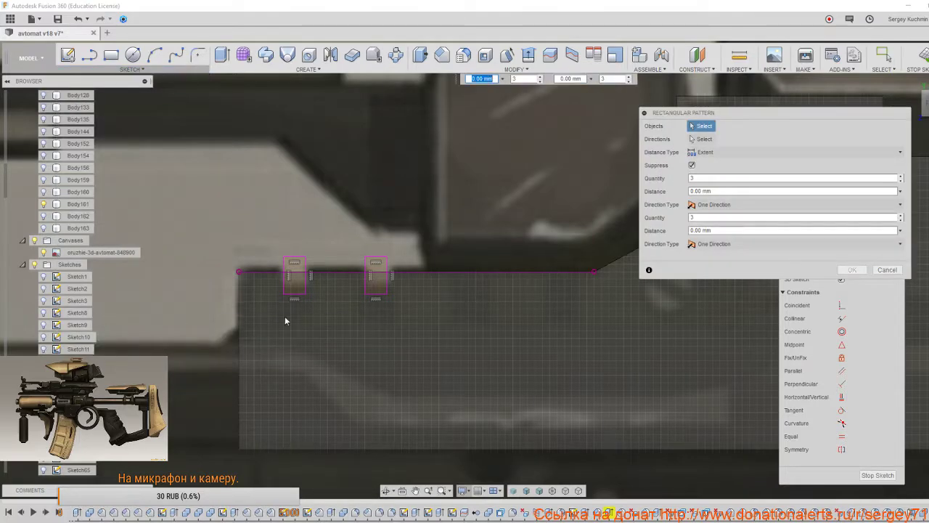
click(373, 270)
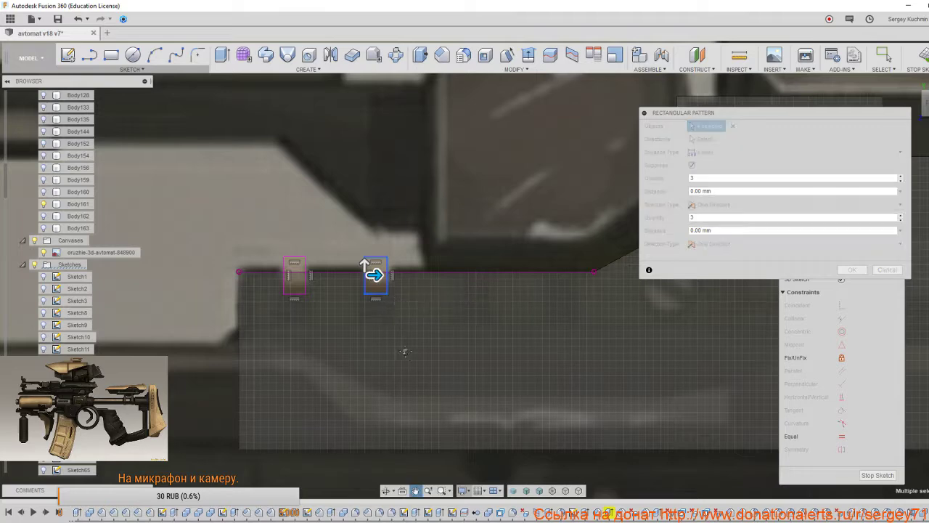
middle_drag(406, 350, 283, 358)
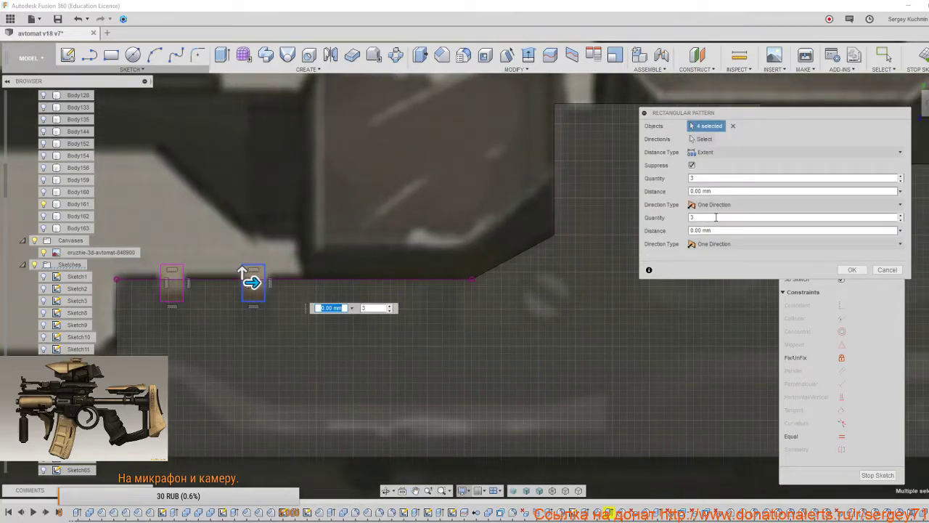
click(701, 138)
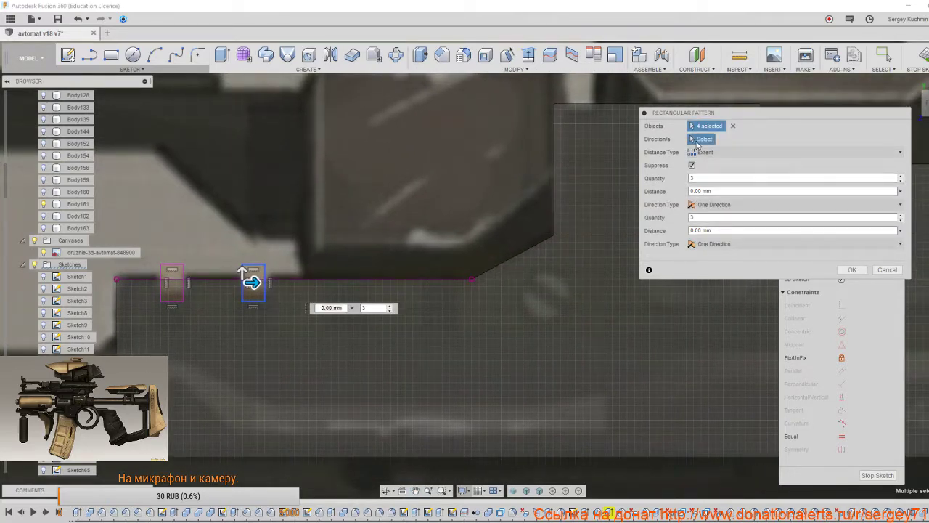
click(338, 280)
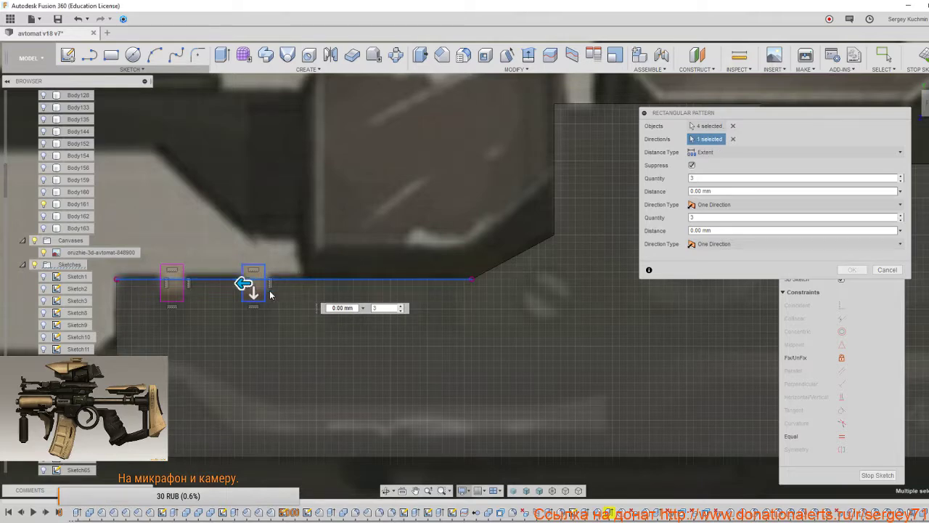
drag(247, 284, 410, 285)
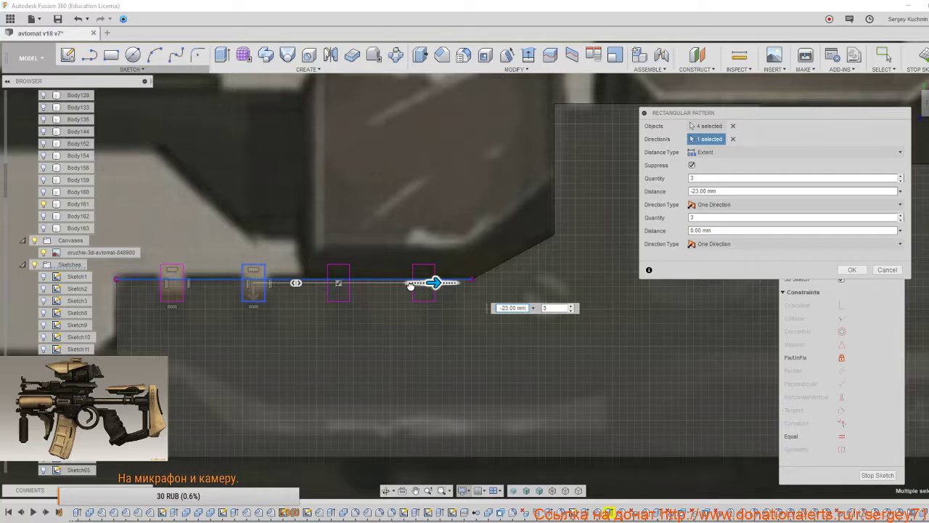
key(Tab)
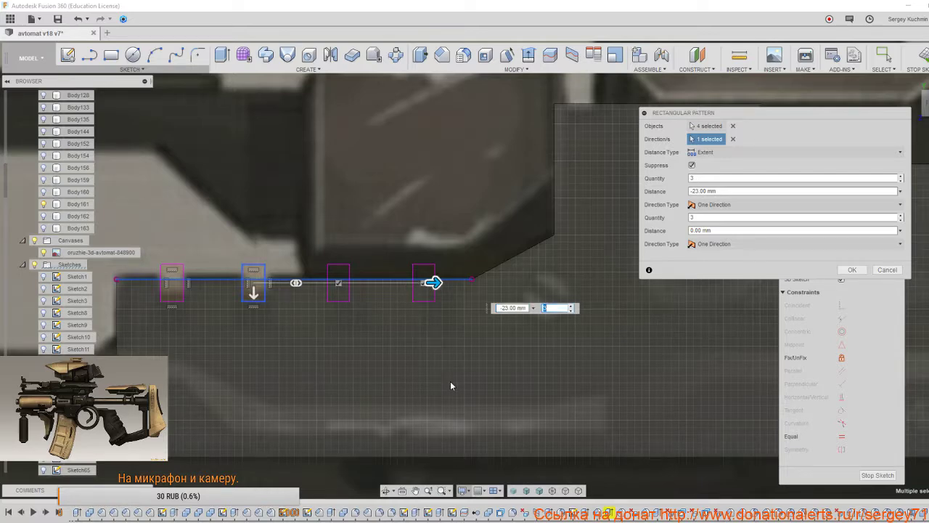
drag(434, 283, 444, 283)
scroll(426, 345, down, 2)
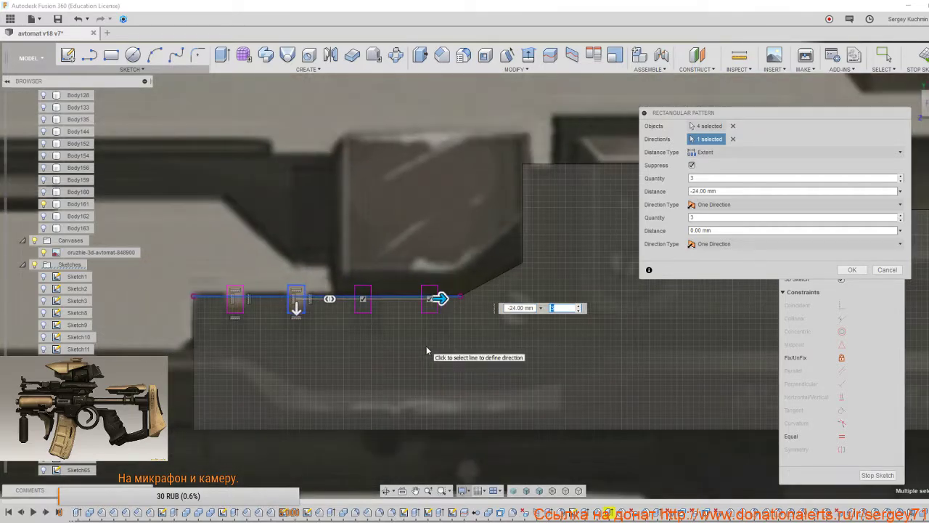
click(853, 269)
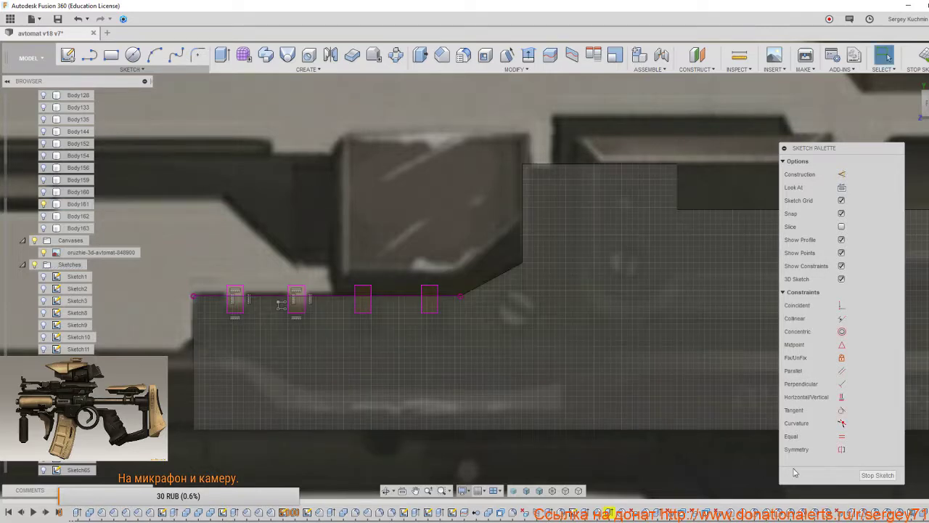
click(879, 475)
Extrude both halves of all four notch rectangles by -26 mm as a cut through Body161's upper edge.
scroll(566, 385, down, 3)
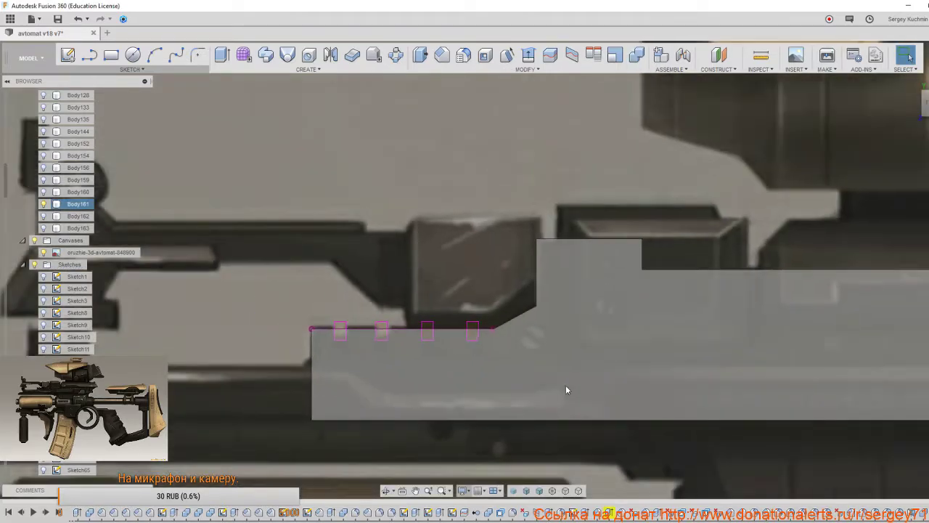
scroll(463, 341, up, 3)
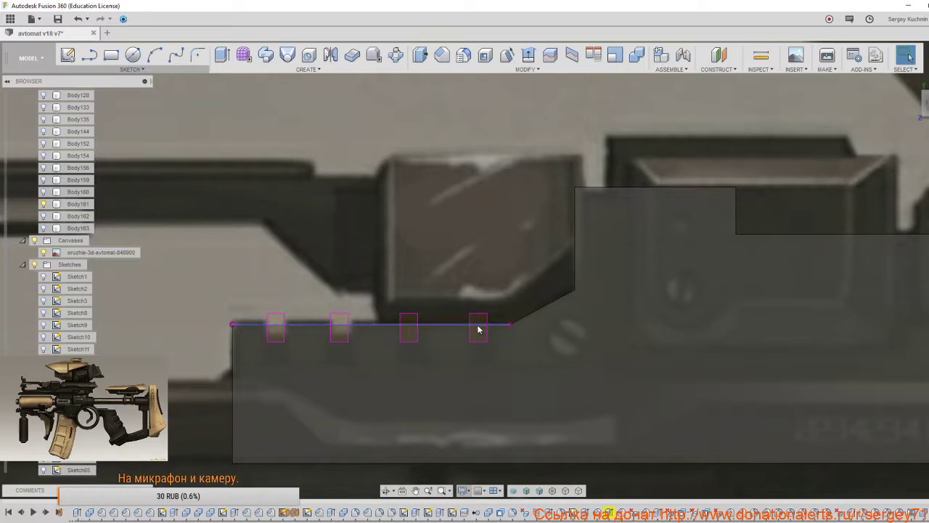
scroll(477, 334, up, 2)
key(e)
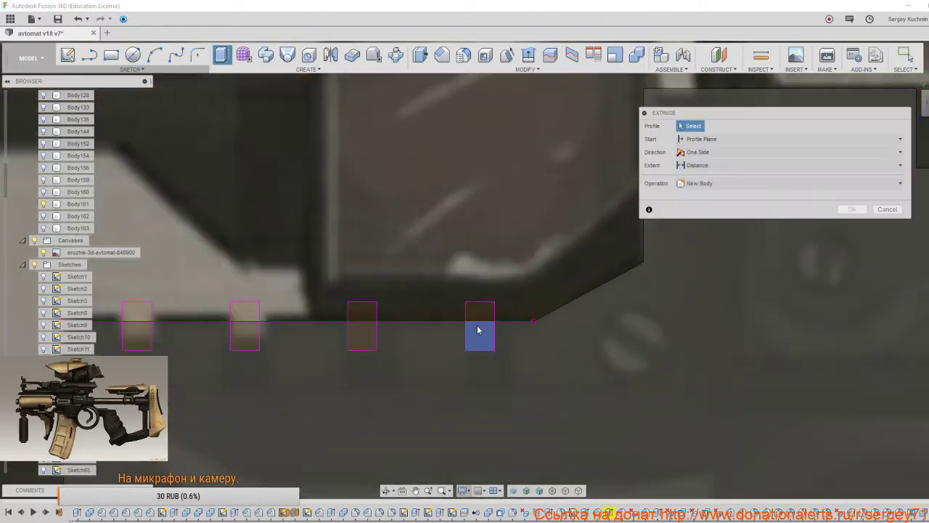
click(479, 334)
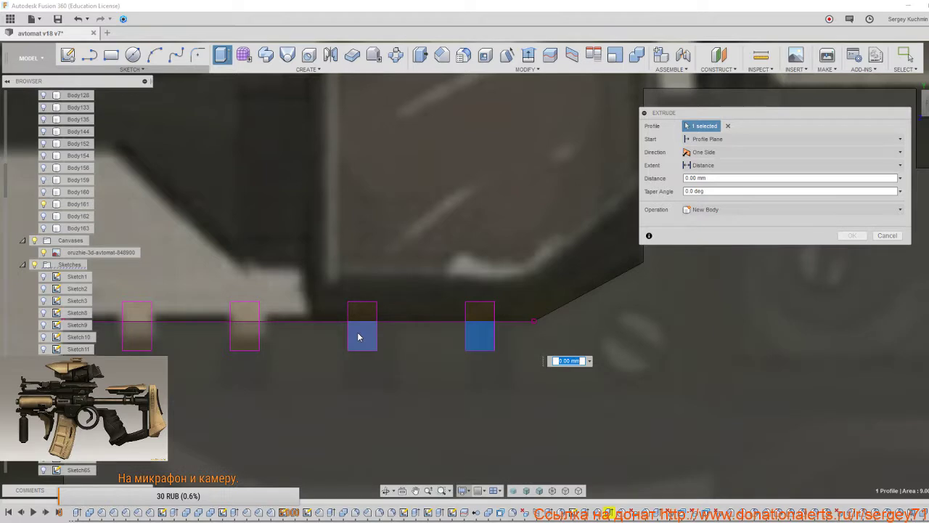
click(358, 330)
click(357, 313)
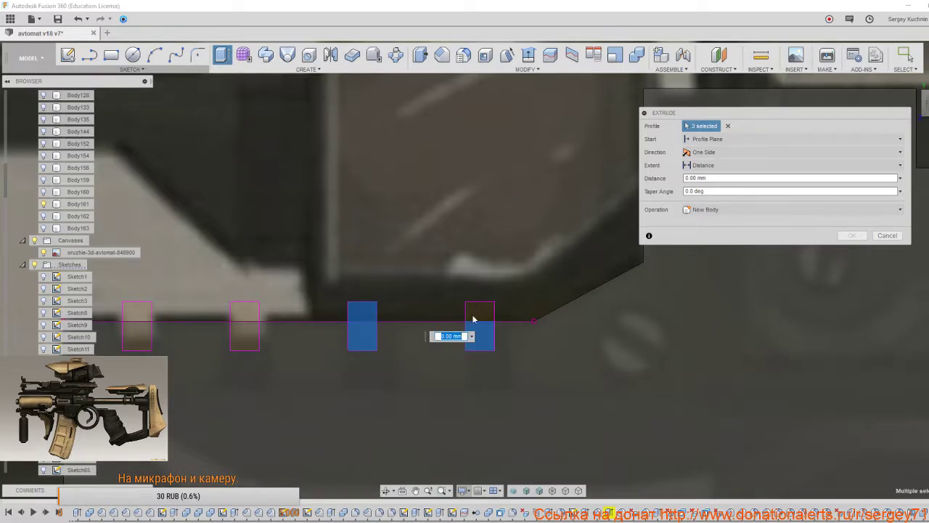
click(479, 312)
click(255, 314)
click(257, 341)
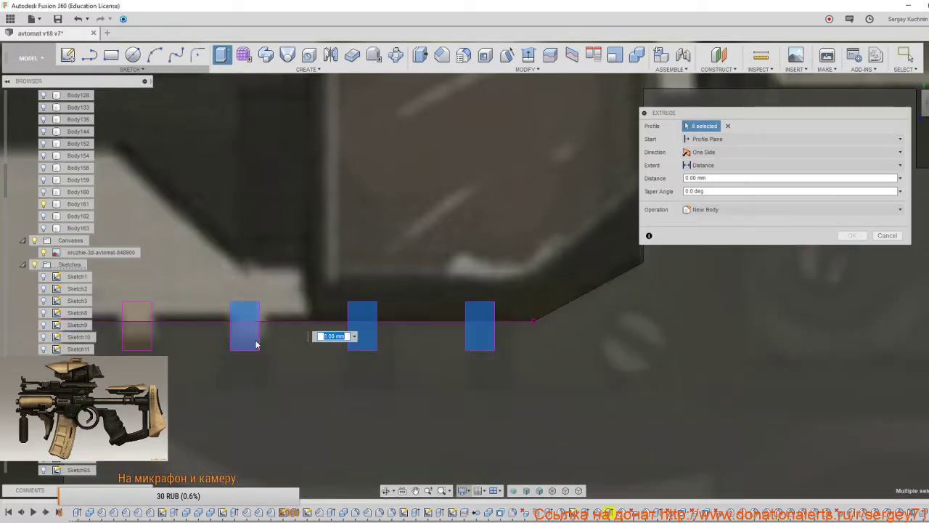
click(129, 332)
click(134, 315)
scroll(214, 387, down, 4)
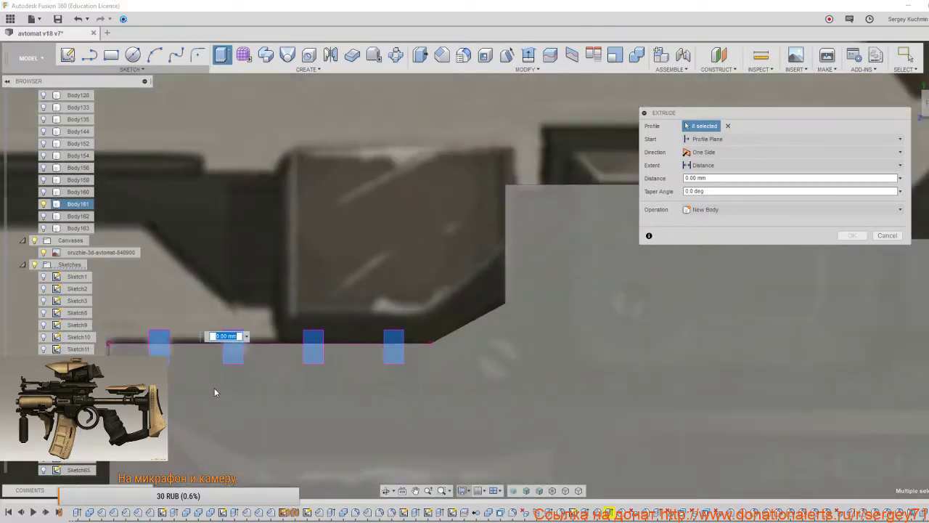
shift+middle_drag(278, 407, 260, 392)
text(-26)
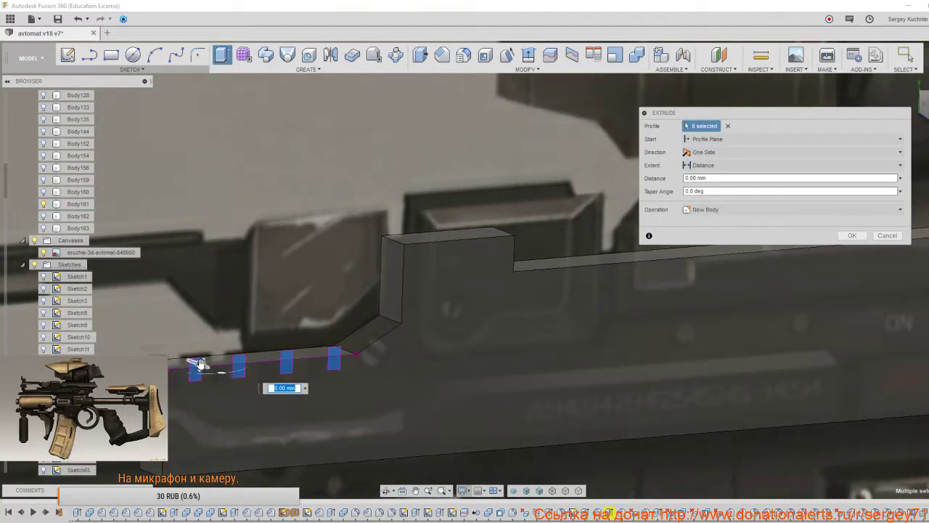
key(Return)
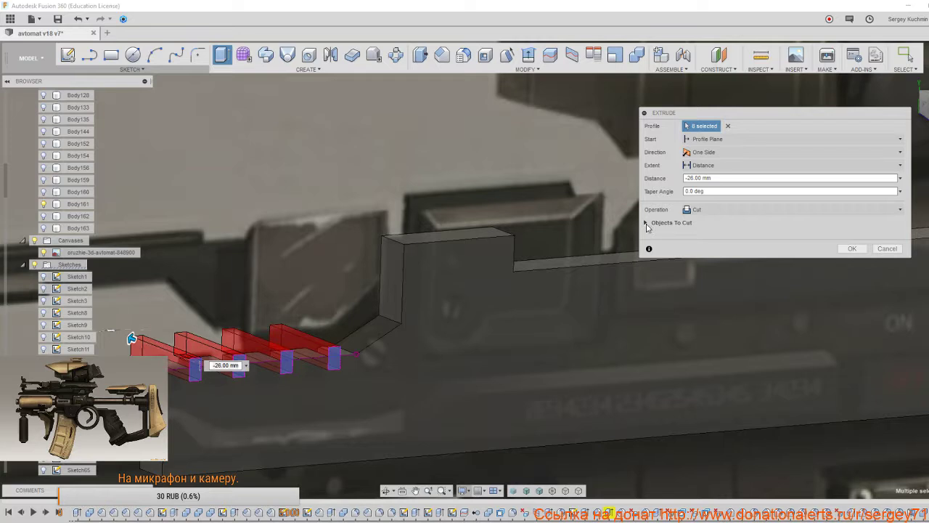
click(646, 223)
click(836, 283)
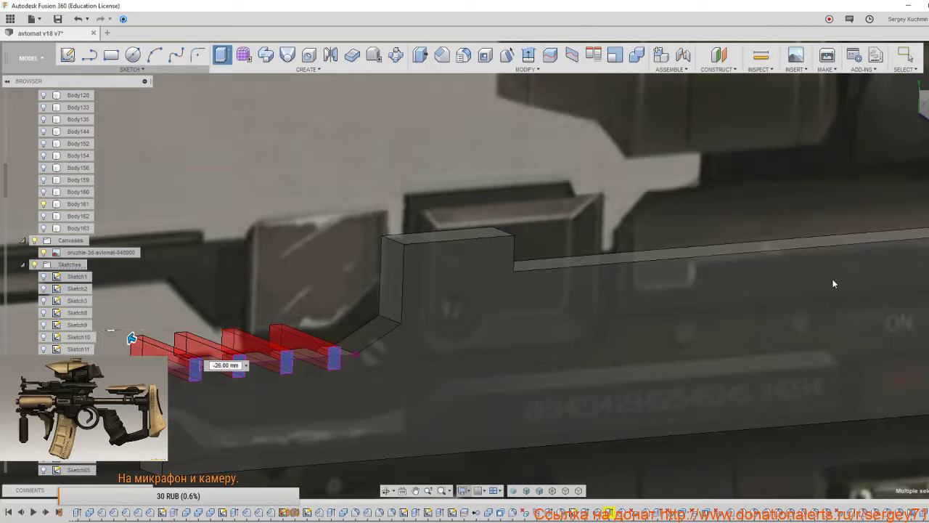
Face the plate's side squarely and hide the notch sketch.
shift+middle_drag(623, 347, 477, 348)
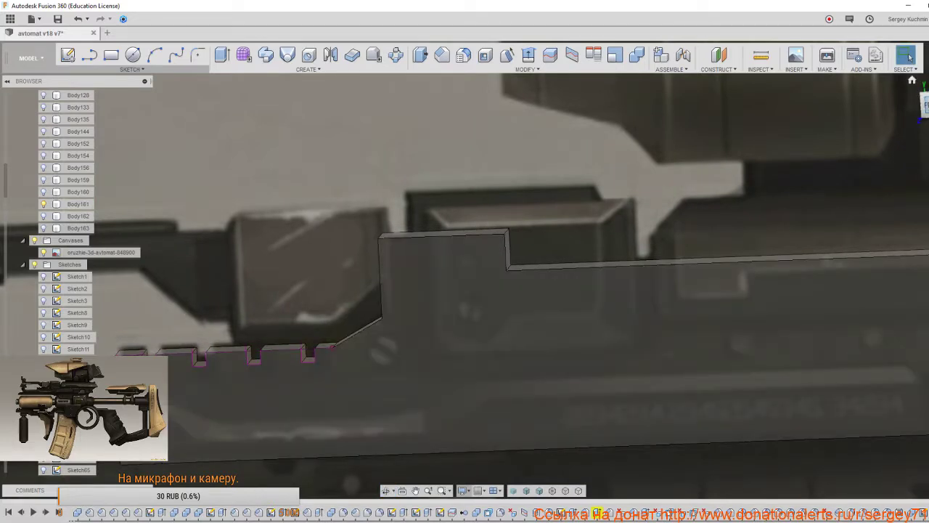
click(924, 106)
middle_drag(500, 331, 690, 261)
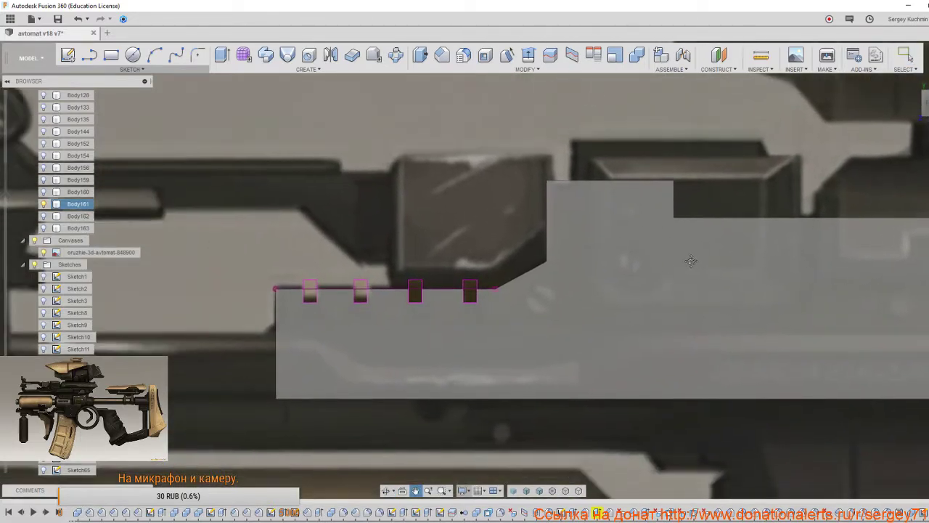
scroll(109, 240, down, 7)
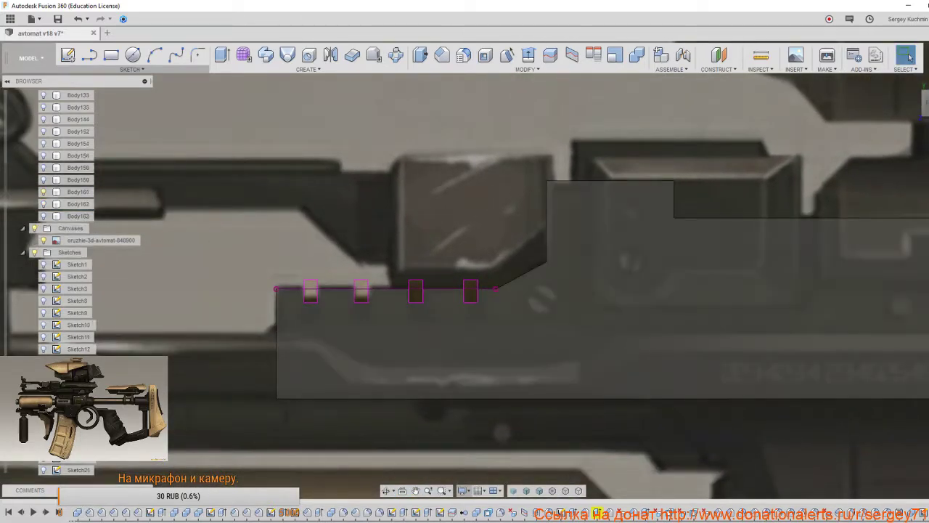
scroll(66, 221, down, 5)
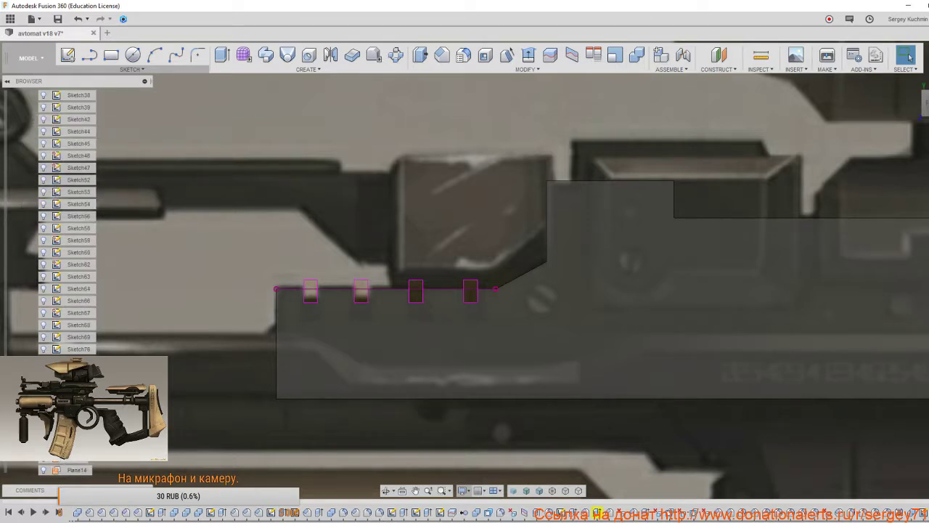
middle_drag(328, 387, 361, 368)
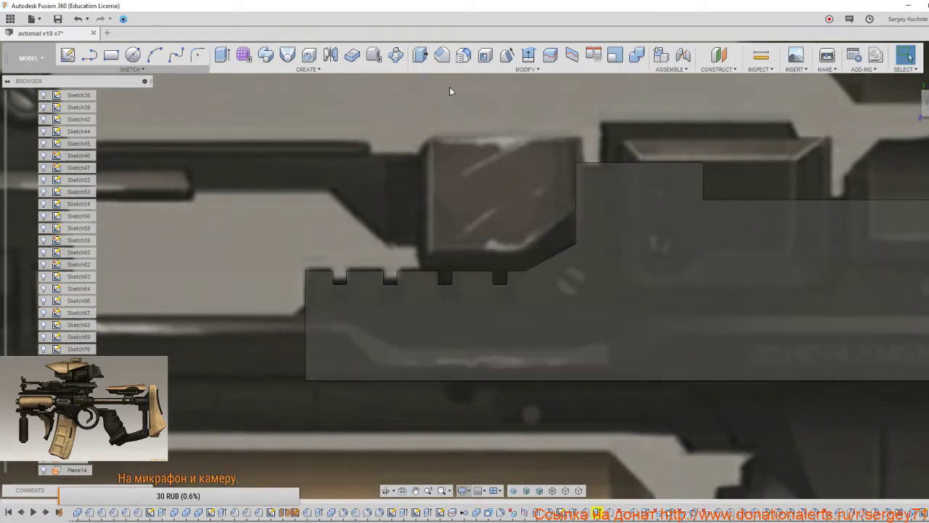
Chamfer the bottom edges of the four notches on the plate's side face with a 3 mm equal distance.
click(442, 56)
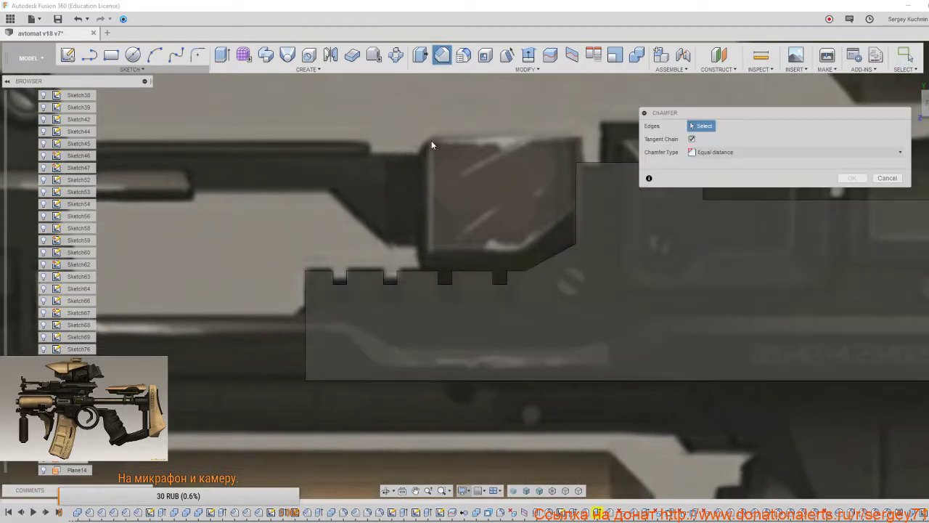
click(342, 287)
click(391, 284)
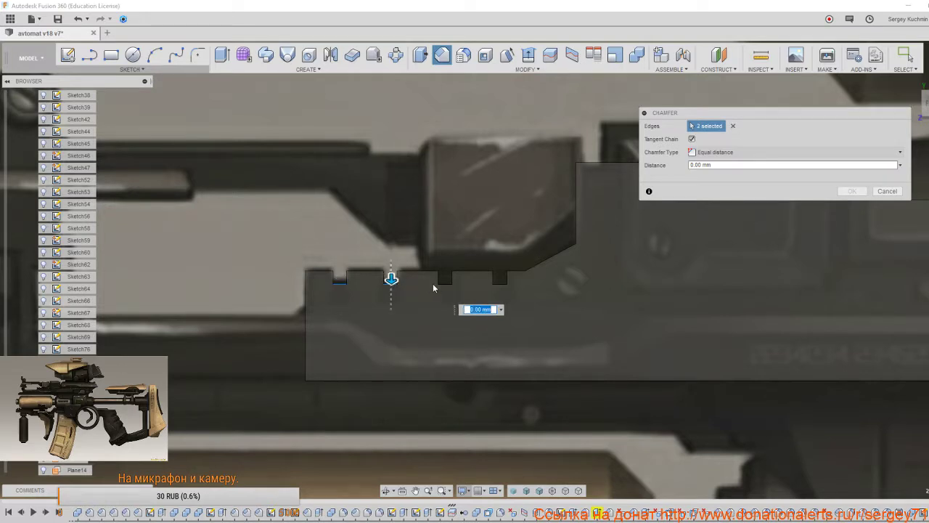
click(443, 283)
click(498, 286)
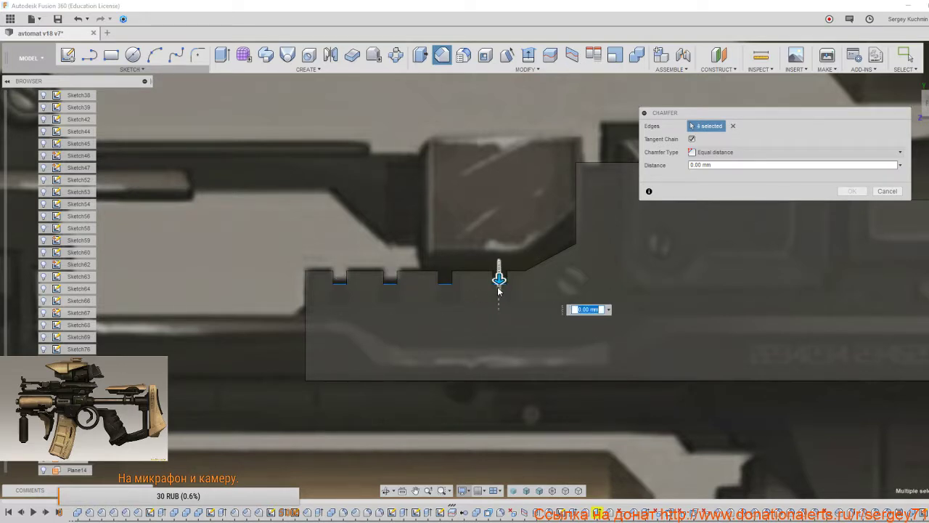
drag(499, 282, 499, 286)
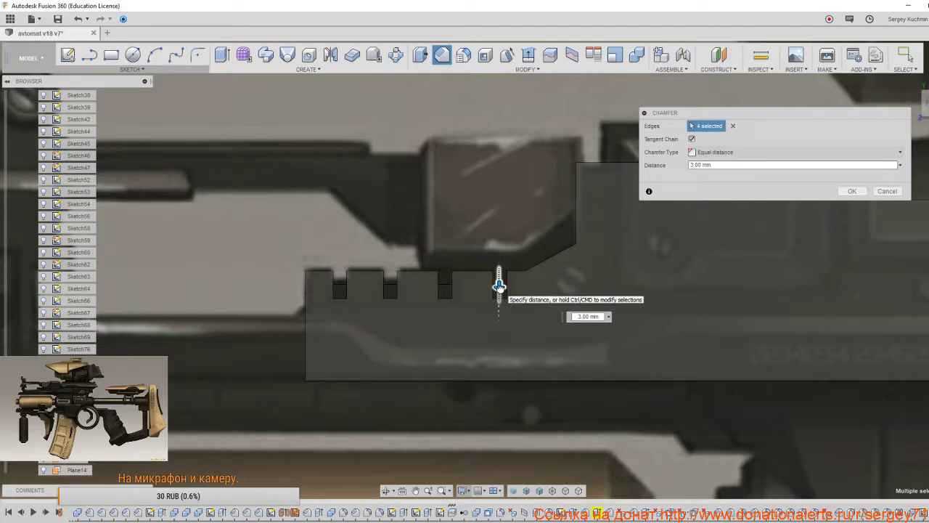
drag(499, 287, 498, 286)
Increase the notch chamfer distance to 5 mm and apply the chamfer.
shift+middle_drag(473, 347, 482, 289)
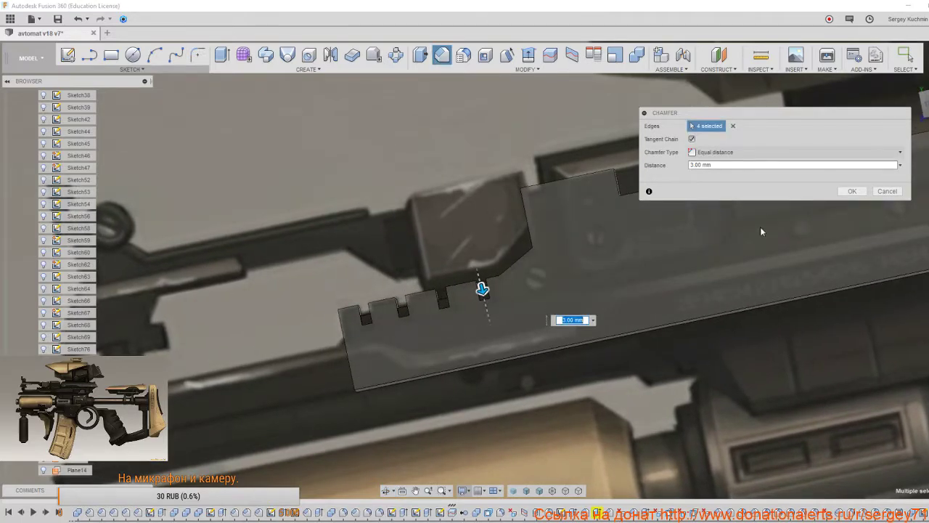
click(926, 103)
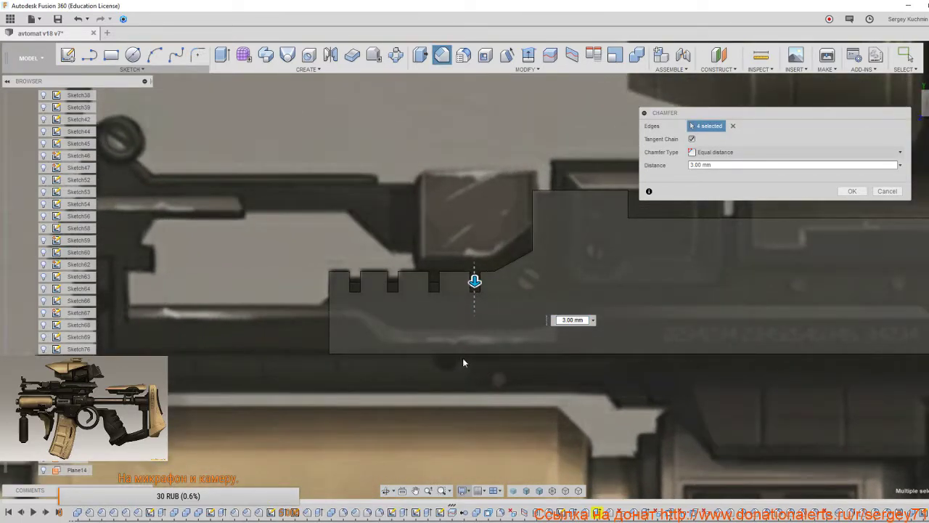
scroll(410, 358, up, 2)
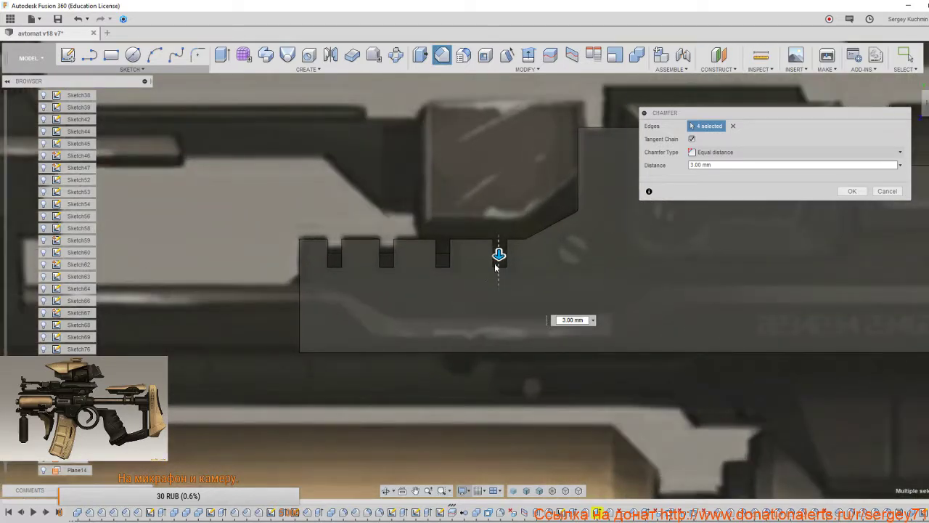
drag(498, 250, 498, 259)
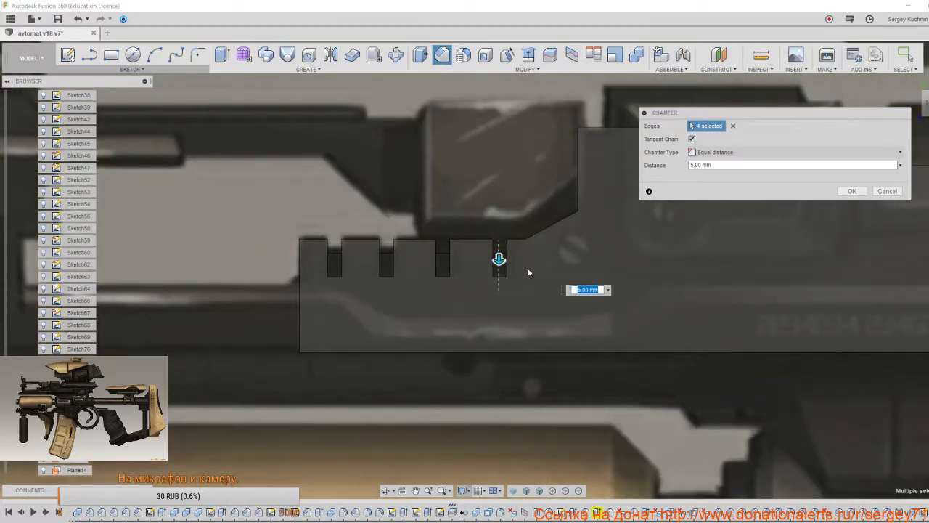
click(851, 191)
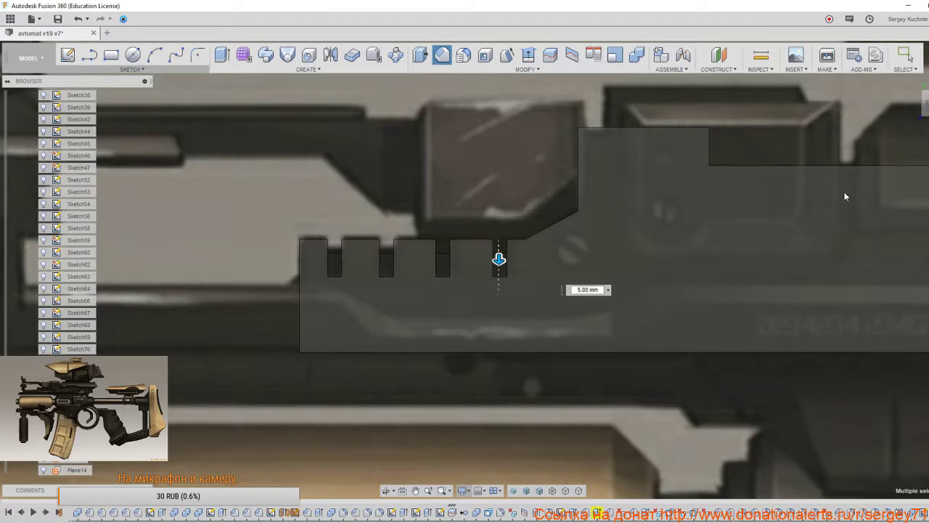
Unisolate the plate to bring back the rest of the rifle's bodies.
scroll(536, 357, down, 2)
mouse_move(532, 342)
middle_down()
mouse_move(586, 343)
mouse_move(508, 339)
mouse_move(556, 335)
mouse_move(529, 333)
middle_up()
scroll(521, 341, down, 3)
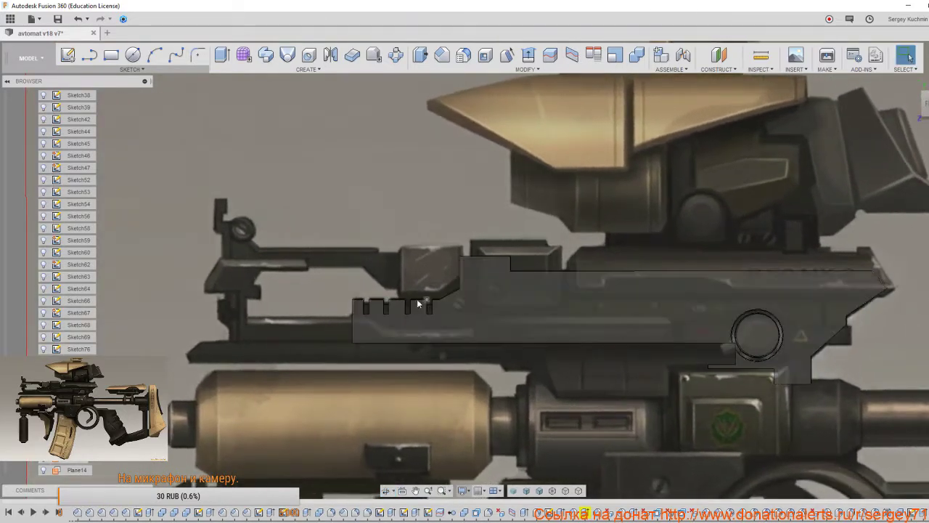
right_click(390, 193)
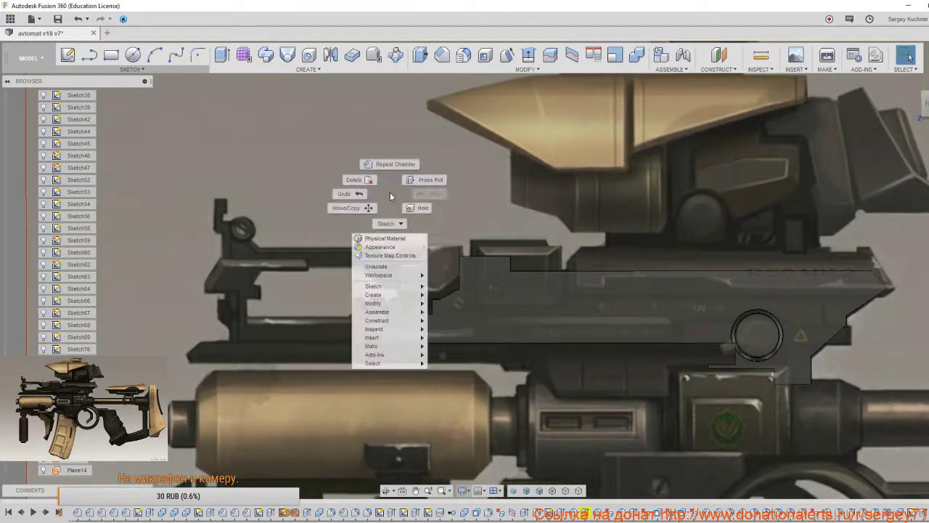
click(385, 267)
Examine the four chamfered notches and the surrounding receiver parts from an angle and from the front against the reference image.
shift+middle_drag(408, 300, 465, 320)
scroll(360, 315, up, 5)
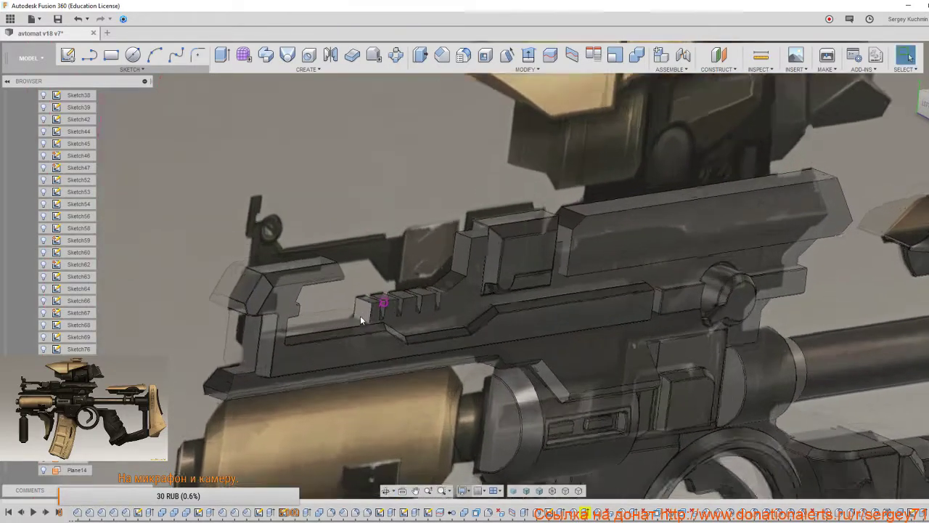
scroll(360, 341, up, 2)
shift+middle_drag(361, 346, 363, 307)
shift+middle_drag(330, 318, 323, 316)
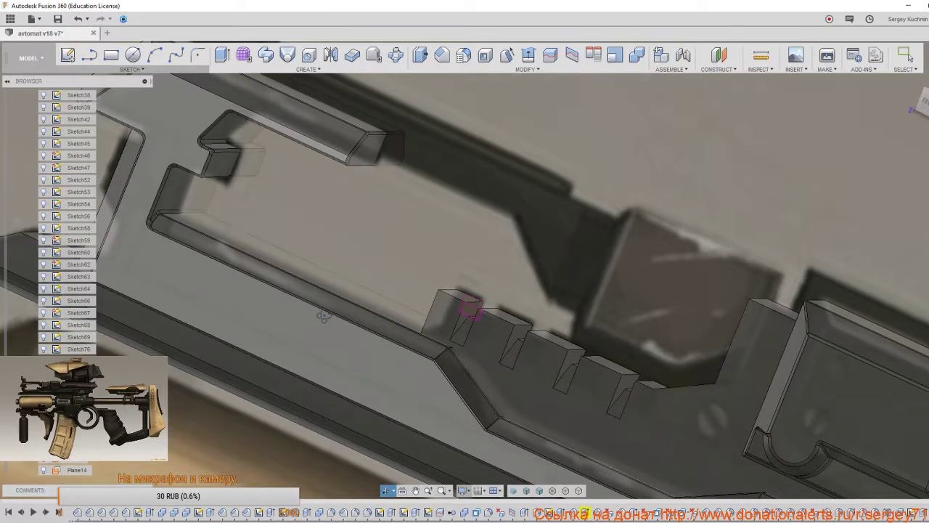
key(Escape)
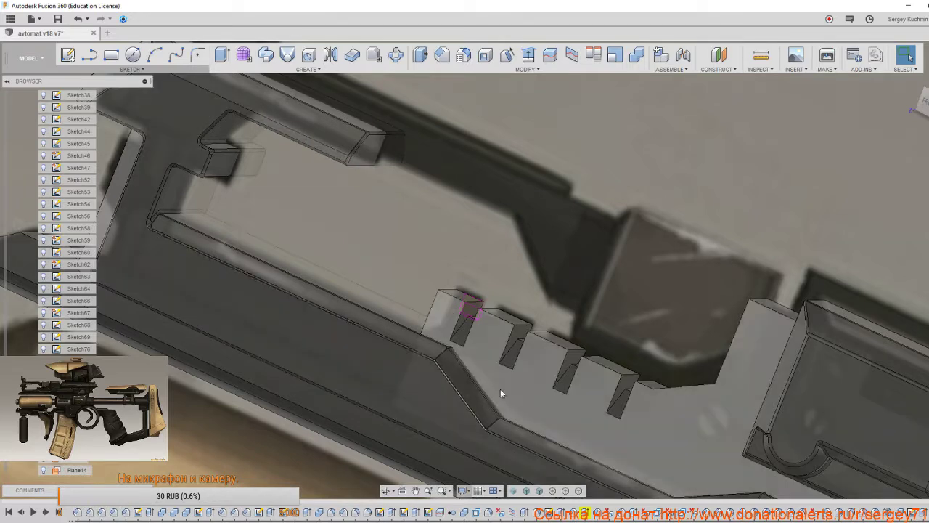
middle_drag(592, 409, 426, 374)
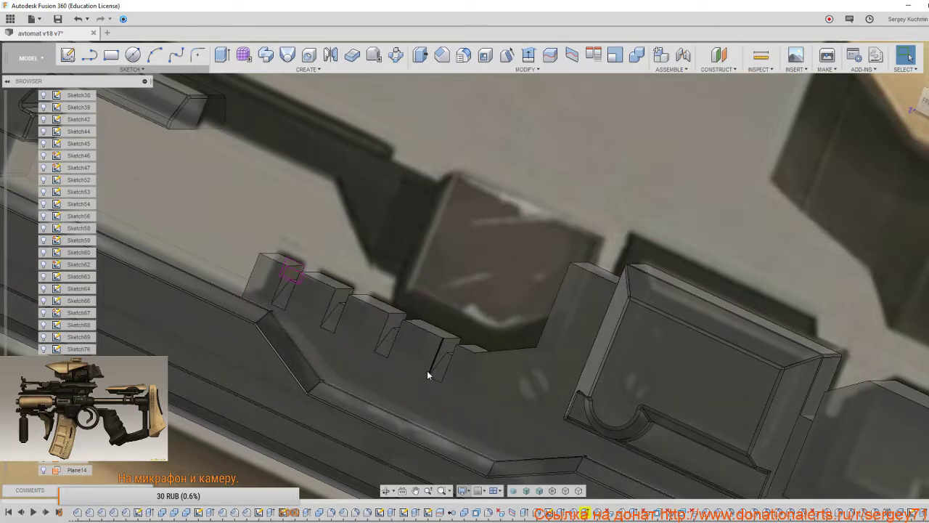
middle_drag(427, 370, 398, 336)
scroll(398, 336, down, 3)
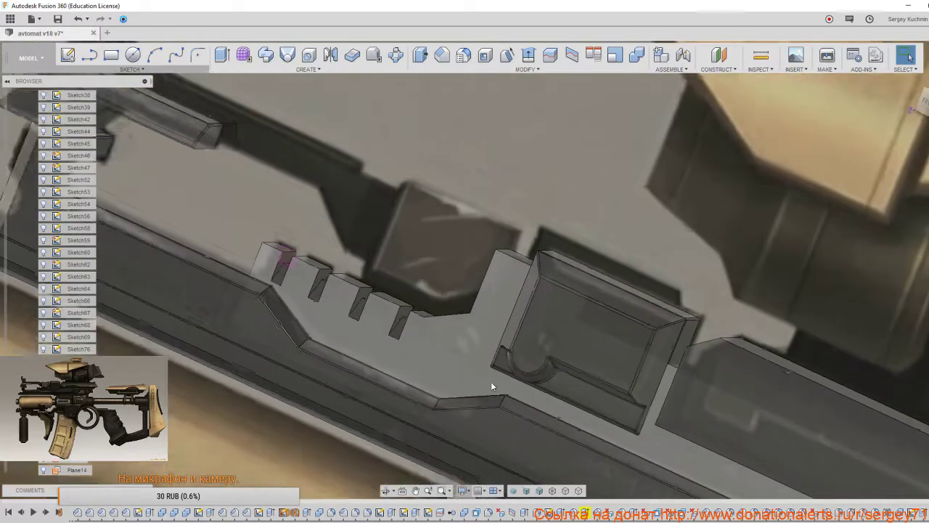
middle_drag(546, 442, 466, 343)
scroll(471, 349, down, 1)
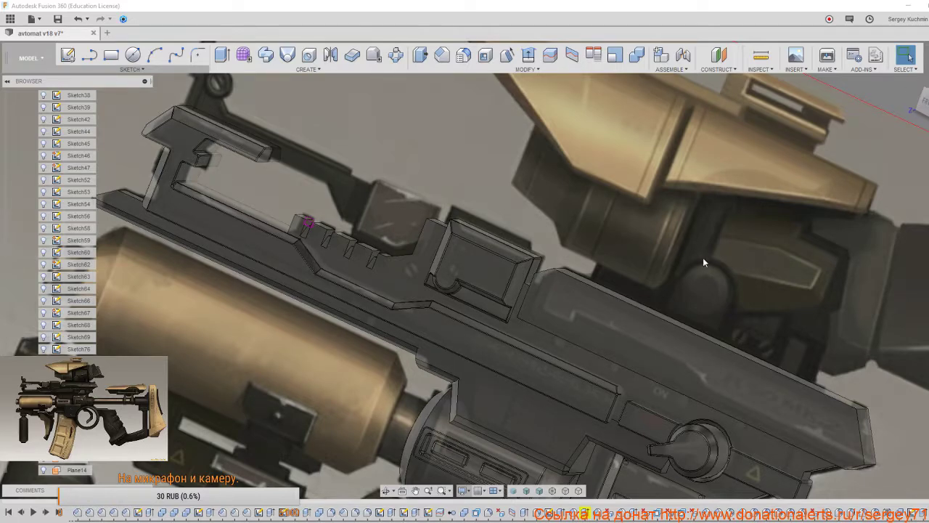
shift+middle_drag(727, 277, 745, 252)
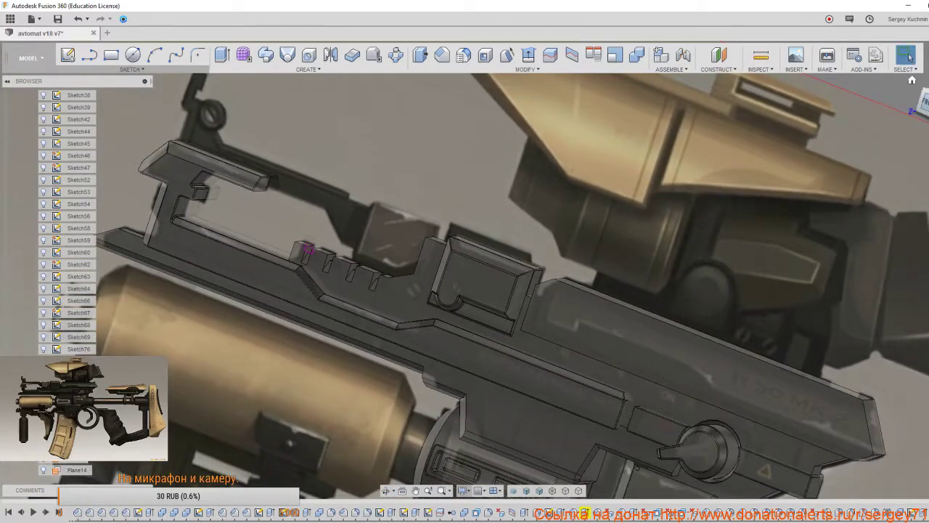
click(925, 103)
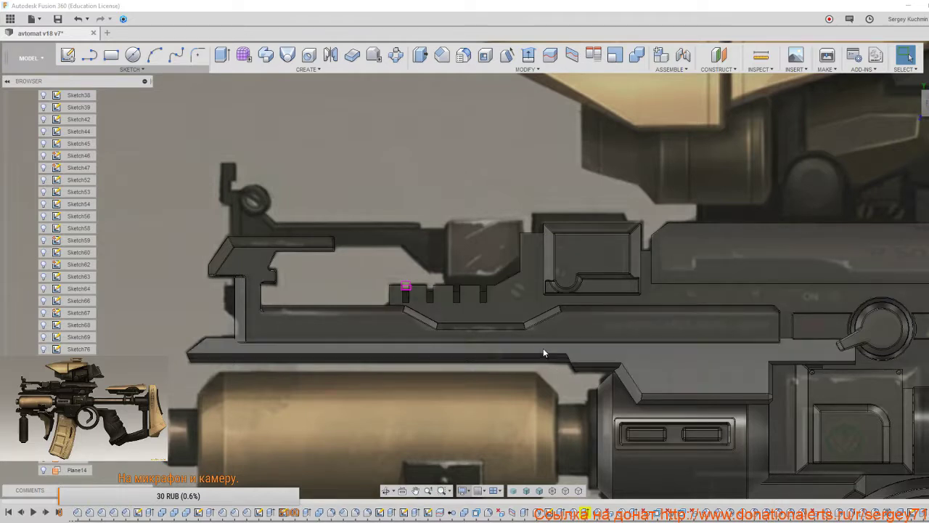
scroll(601, 356, up, 3)
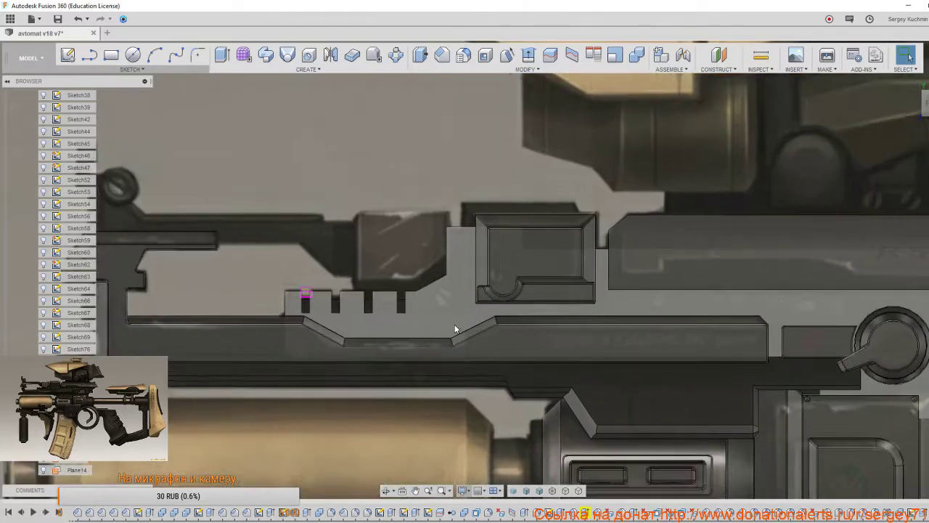
Sketch a small circle on the notched plate's side face, over the faint round mark below the start of the long upper cover.
scroll(454, 328, down, 2)
middle_drag(498, 354, 378, 308)
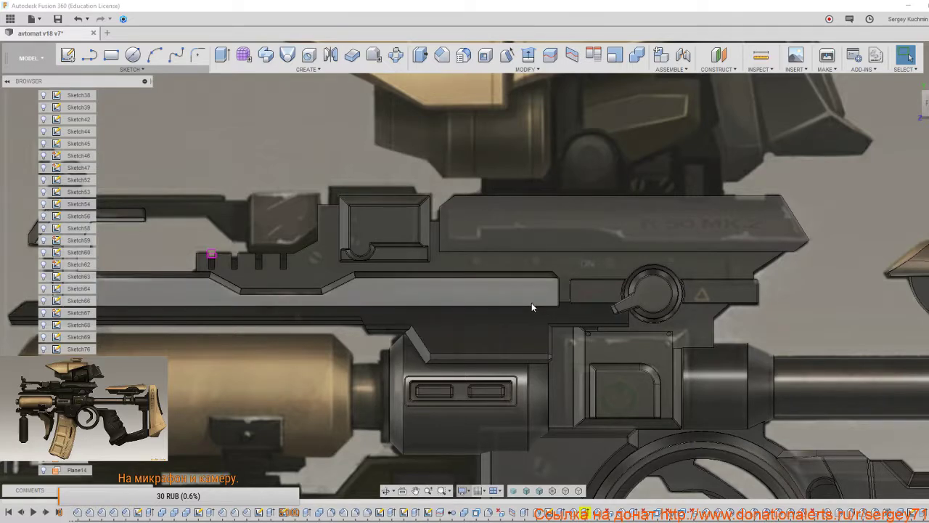
mouse_move(531, 302)
middle_down()
mouse_move(653, 296)
mouse_move(666, 285)
mouse_move(656, 284)
middle_up()
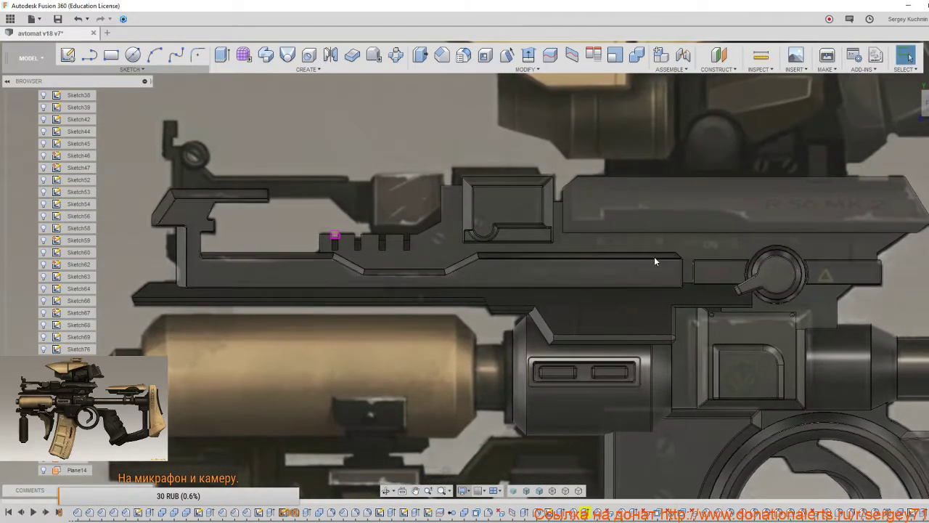
click(659, 249)
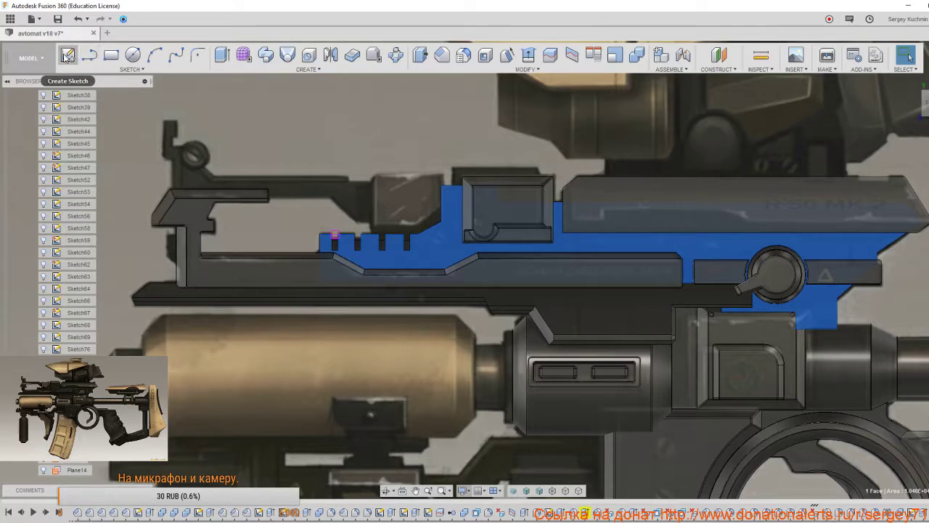
click(69, 57)
click(284, 283)
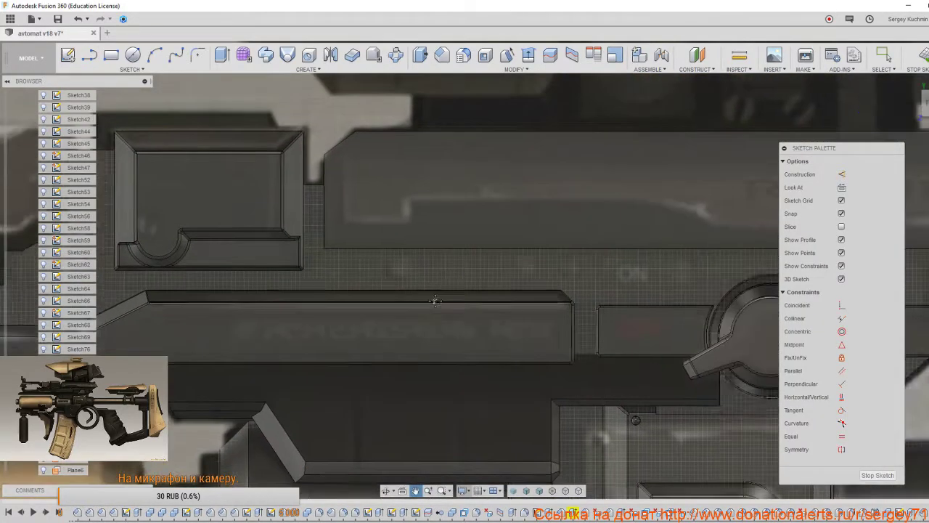
click(133, 55)
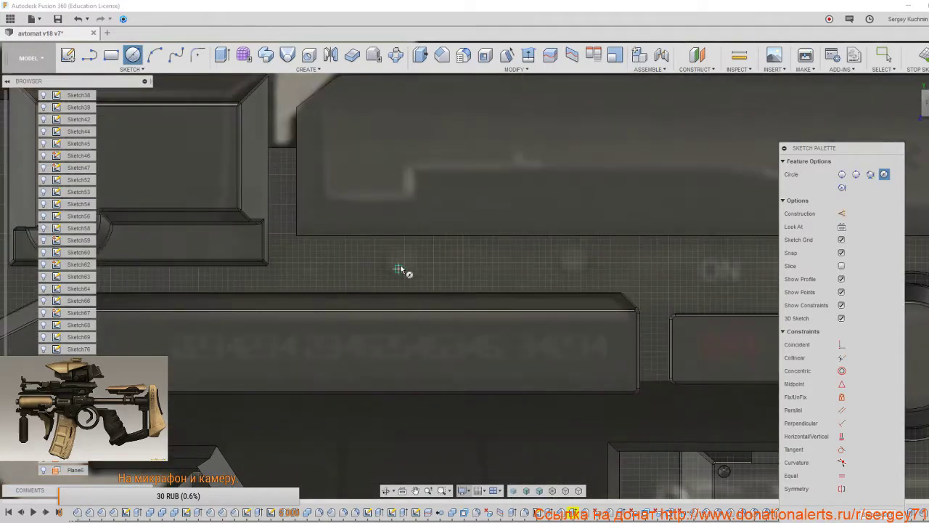
scroll(400, 269, up, 3)
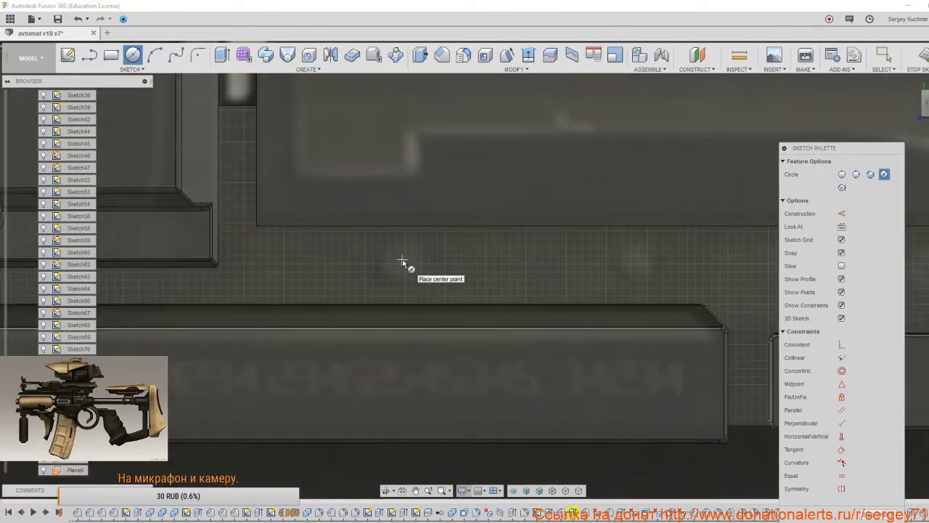
click(405, 265)
click(413, 279)
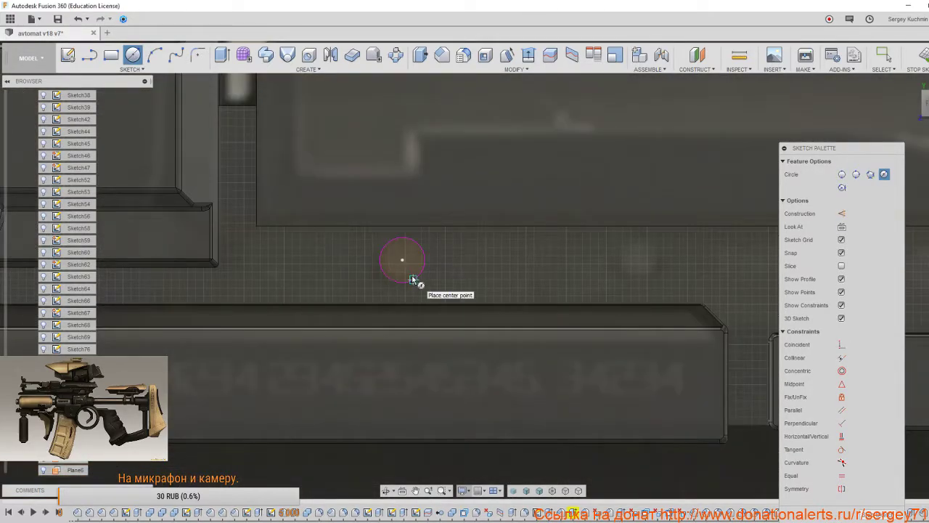
right_click(413, 278)
click(440, 278)
Project the lower edge of the long upper cover into the sketch.
scroll(435, 285, down, 5)
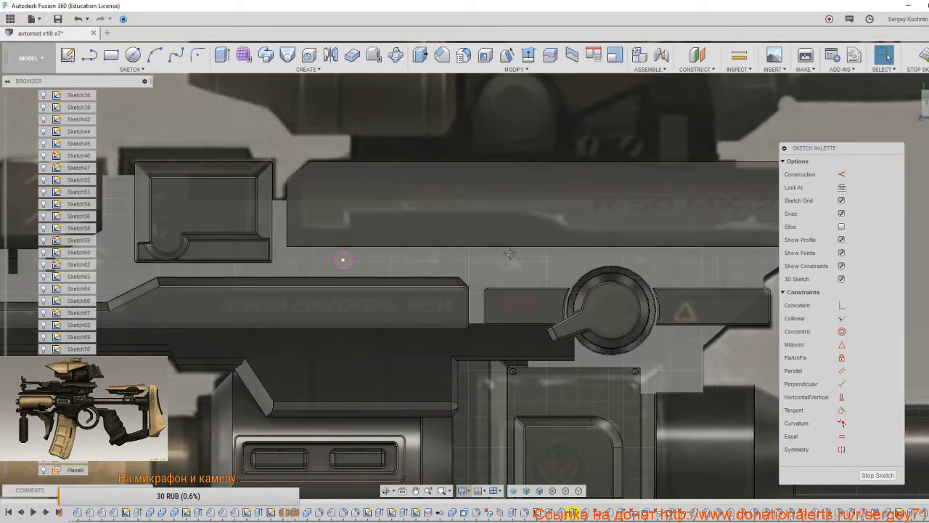
middle_drag(509, 252, 424, 233)
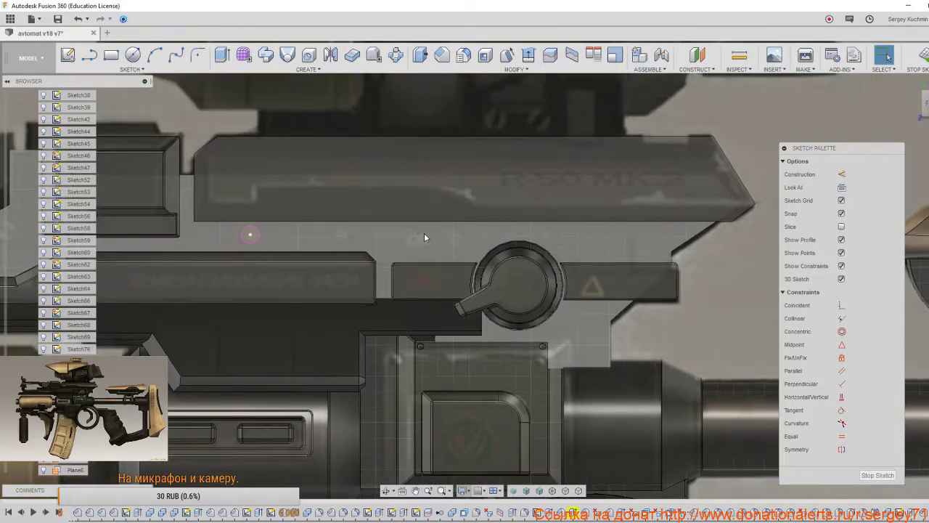
click(427, 222)
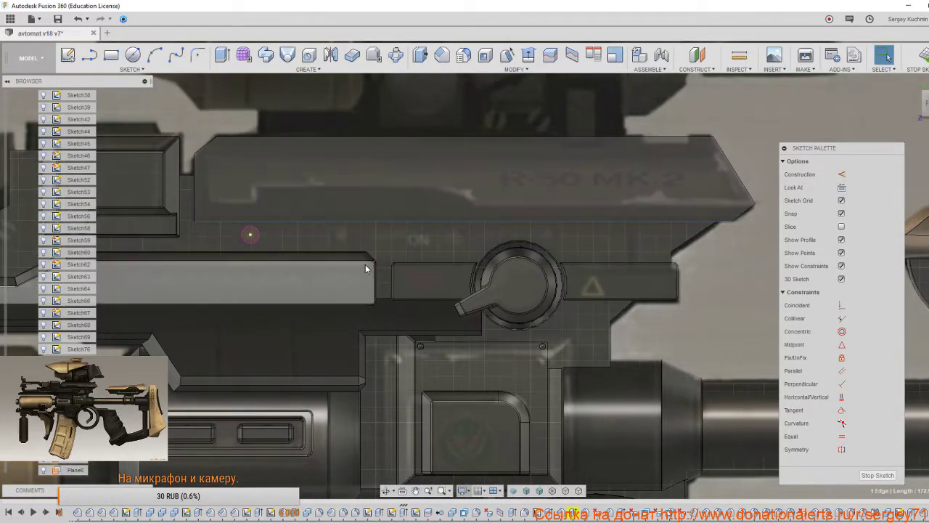
click(134, 71)
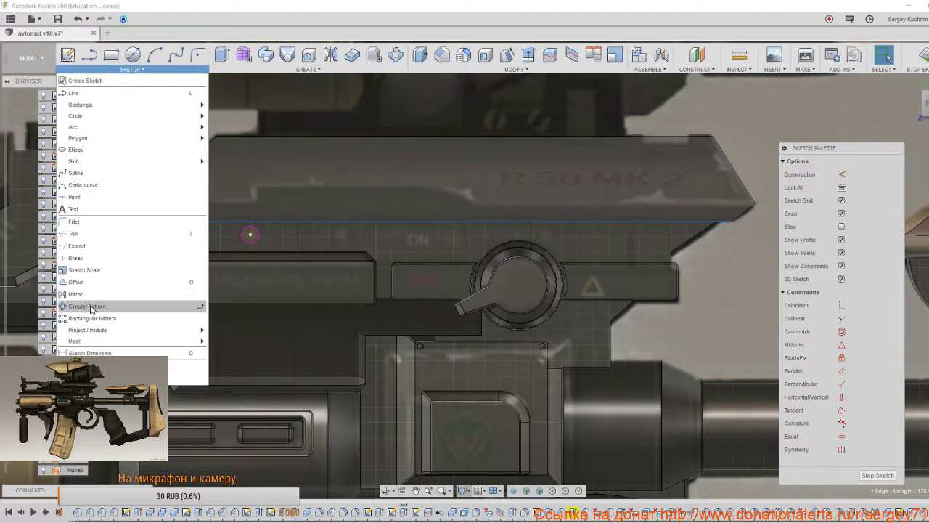
mouse_move(90, 331)
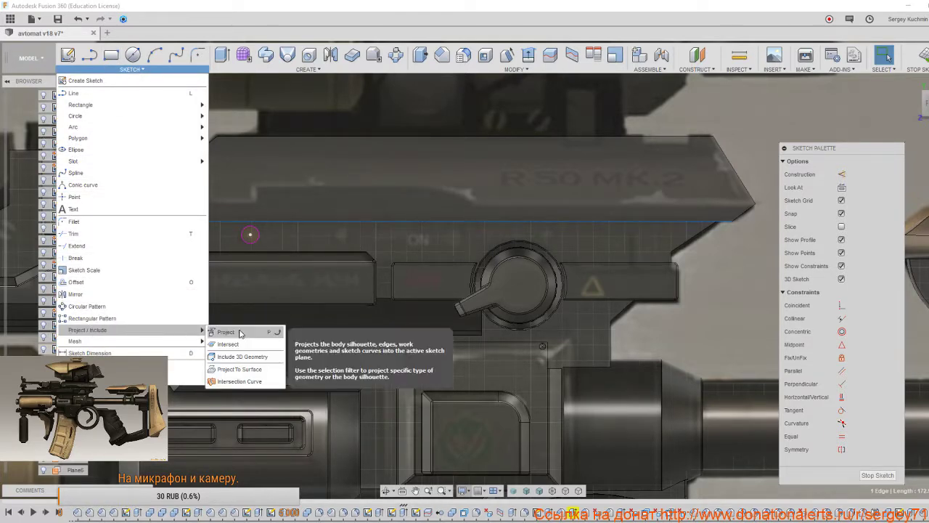
click(240, 333)
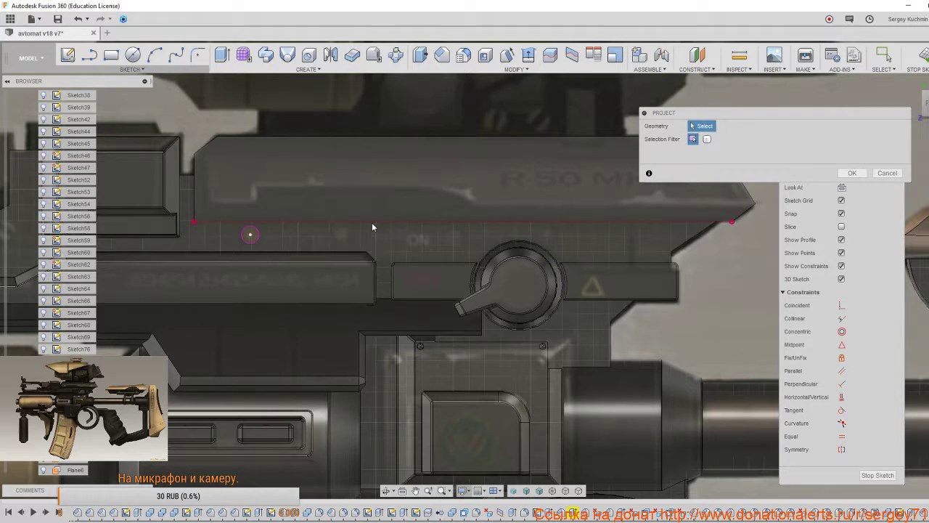
click(852, 173)
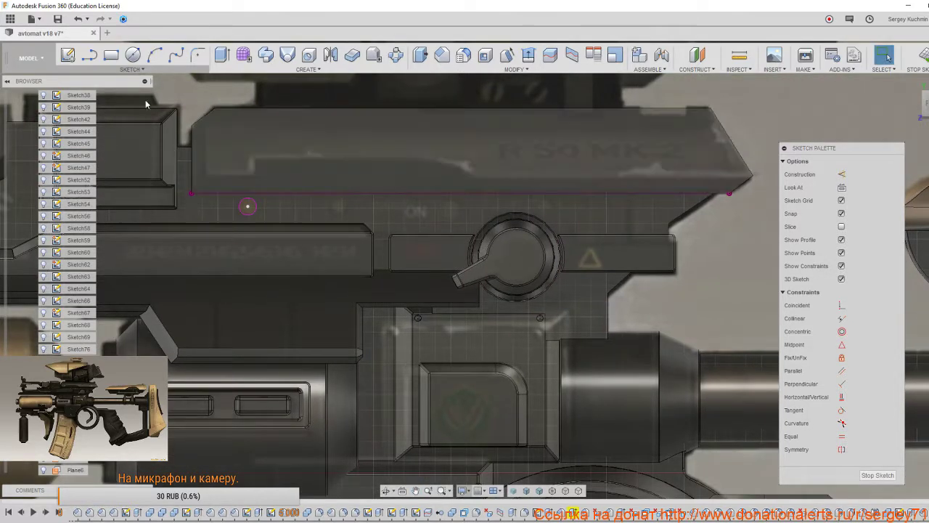
Set up a rectangular pattern of the circle along the projected edge with quantity 4 and a -95 mm extent.
click(143, 70)
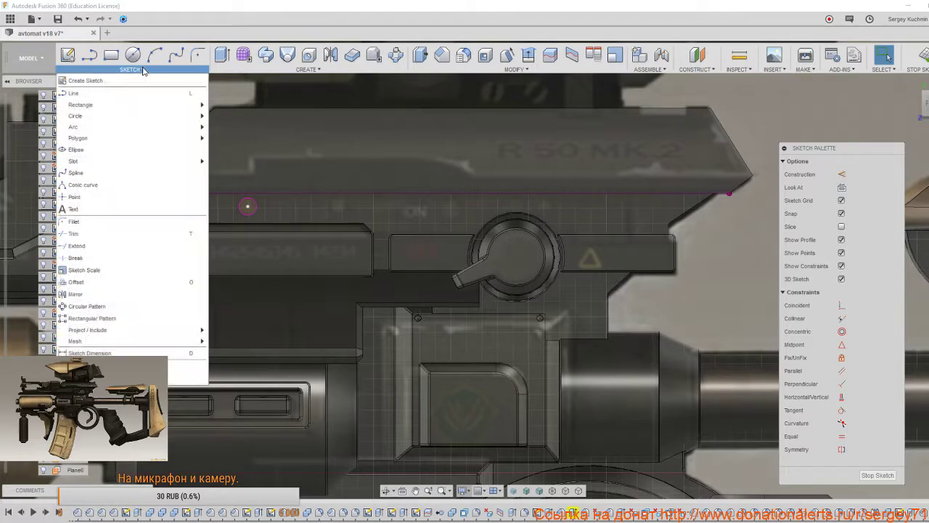
click(90, 319)
click(247, 207)
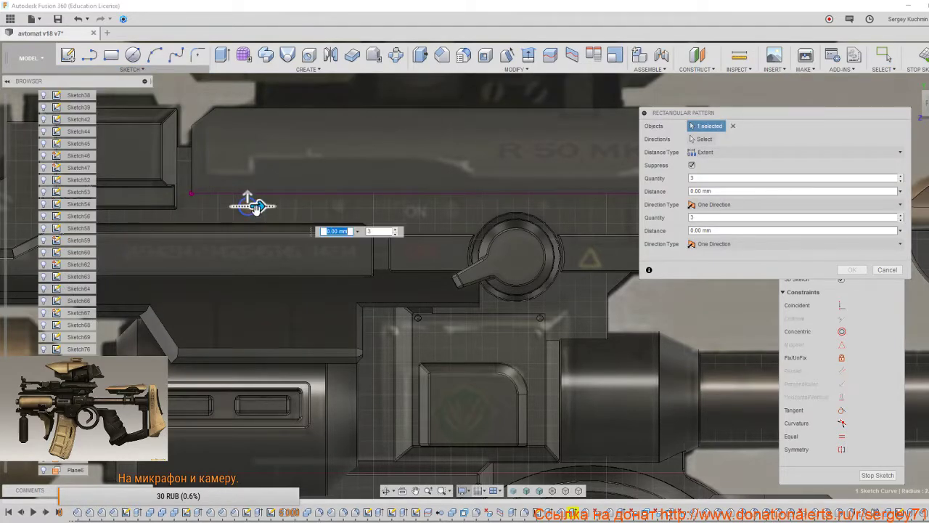
click(704, 140)
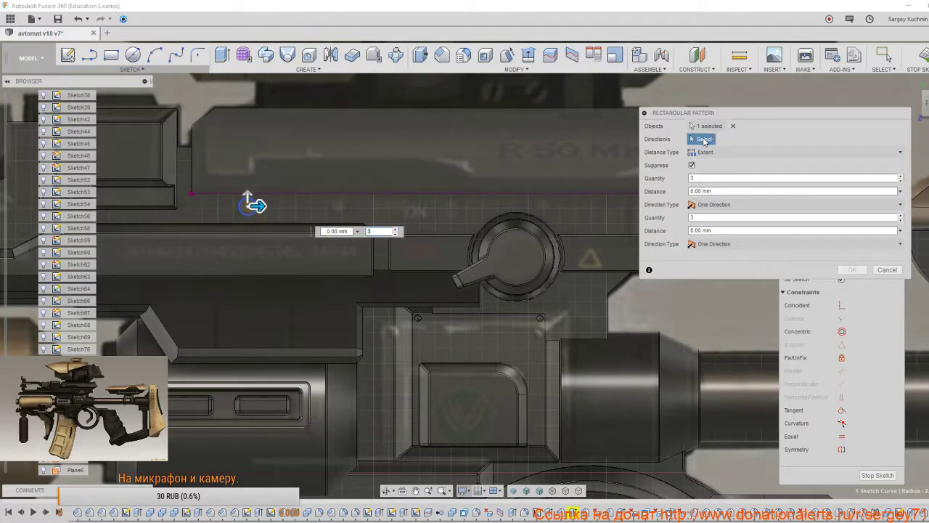
click(492, 194)
middle_drag(455, 247, 331, 222)
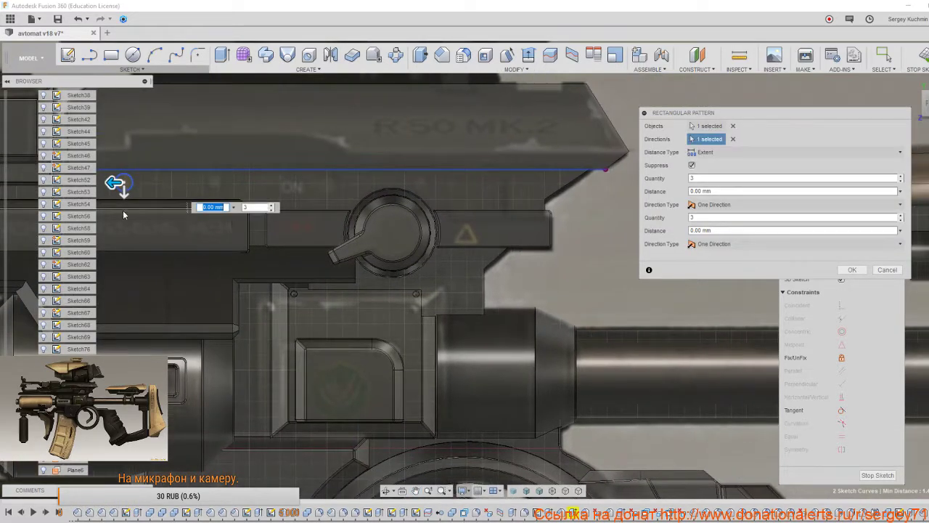
drag(114, 182, 410, 186)
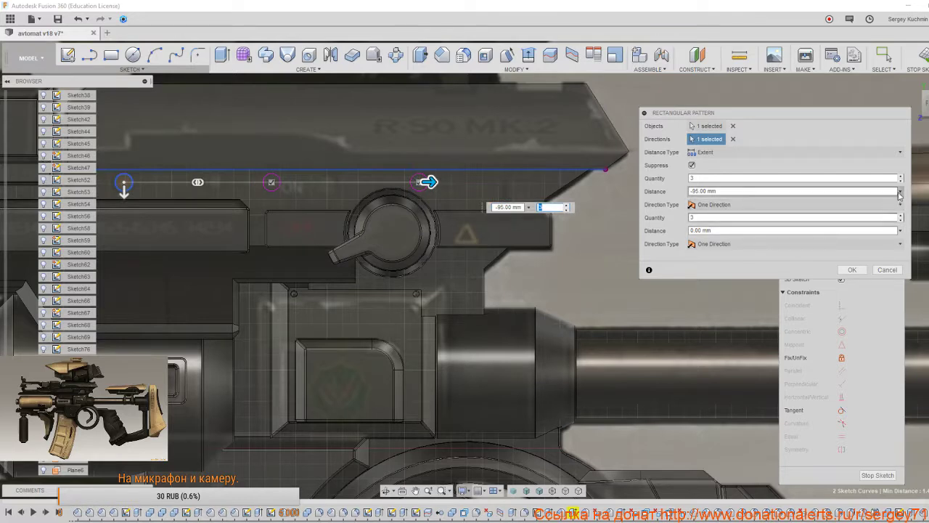
click(902, 176)
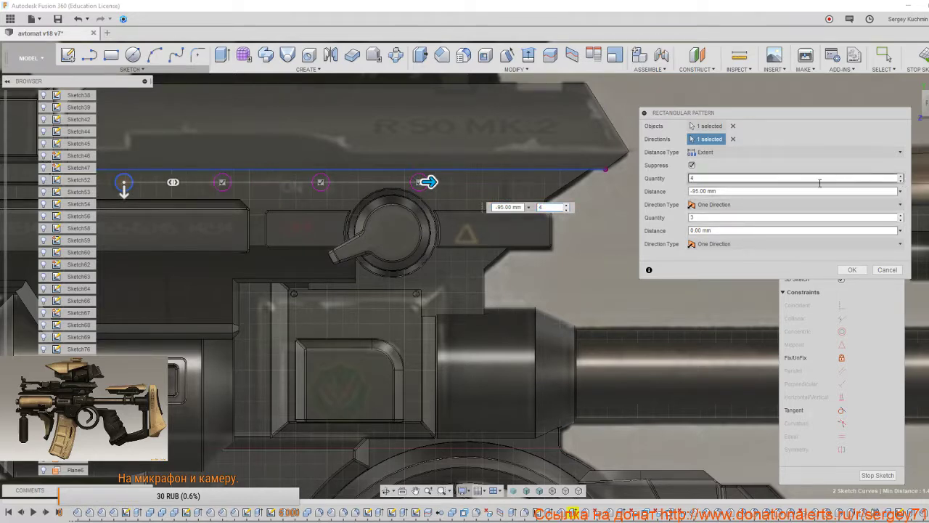
Try a -90 mm extent for the circle pattern, and the Spacing distance type at -35 mm and -30 mm.
mouse_move(429, 182)
mouse_down()
mouse_move(485, 183)
mouse_move(430, 182)
mouse_up()
middle_drag(389, 242, 504, 262)
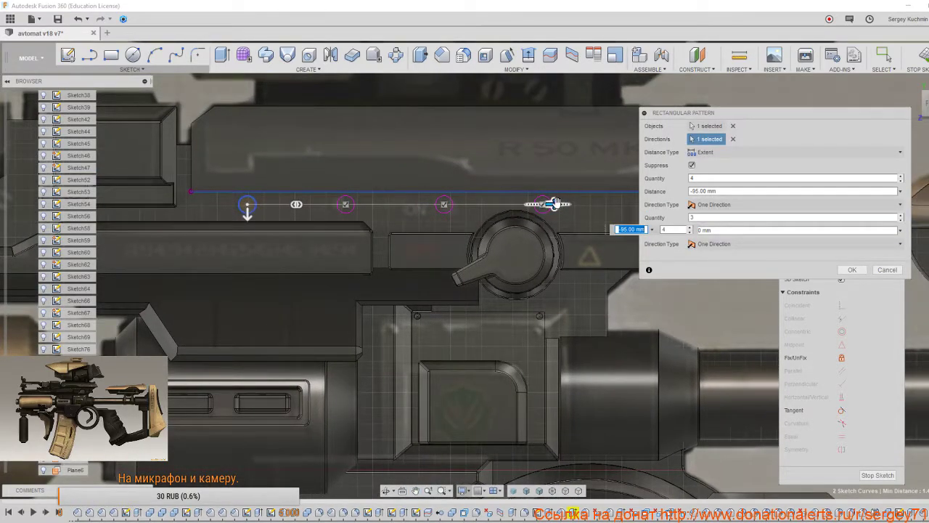
mouse_move(549, 204)
mouse_down()
mouse_move(241, 196)
mouse_move(537, 204)
mouse_up()
key(Tab)
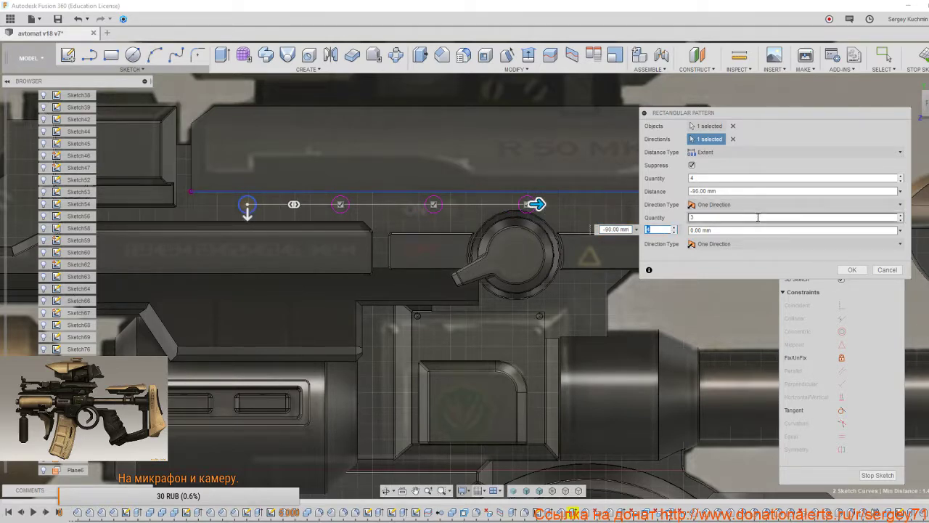
click(776, 152)
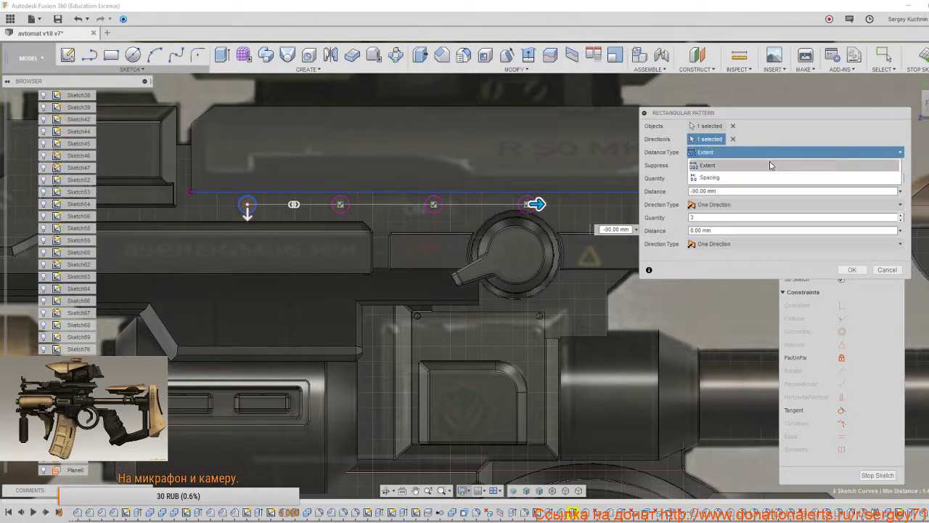
click(767, 180)
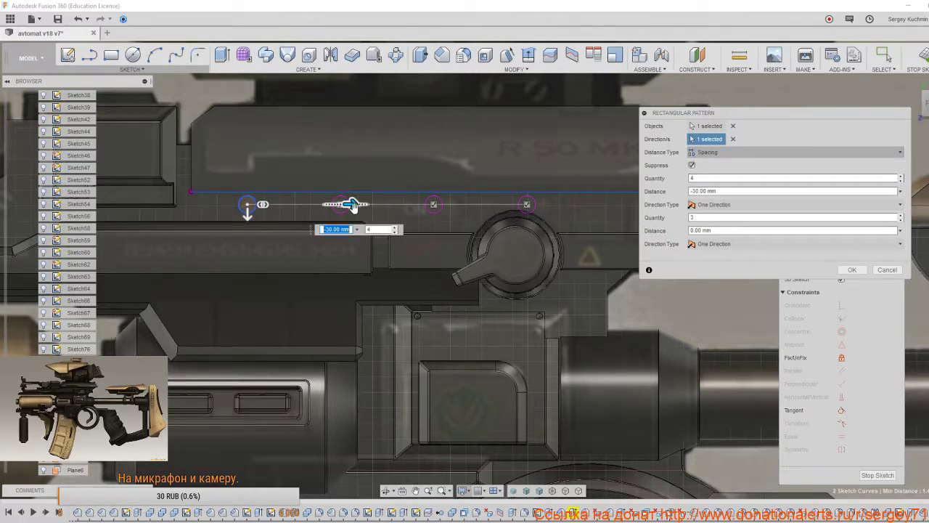
drag(351, 204, 365, 205)
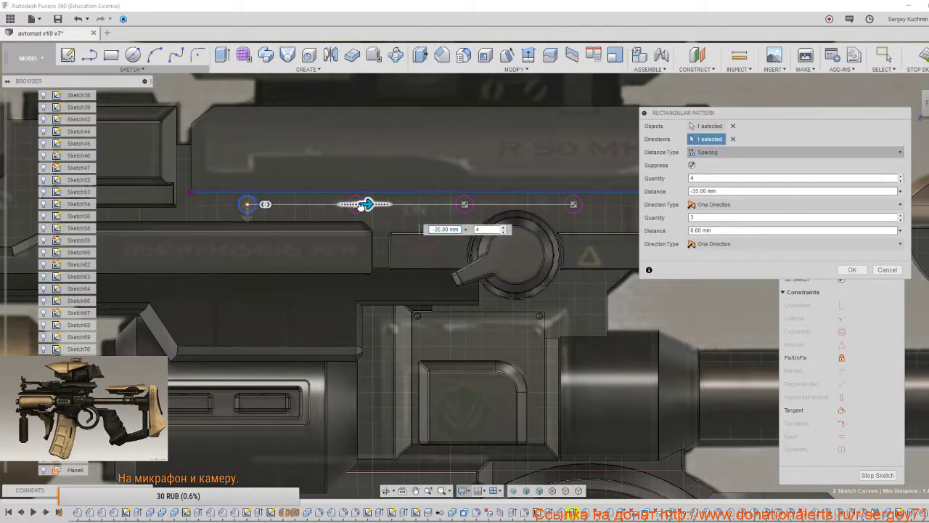
drag(362, 204, 355, 205)
click(775, 161)
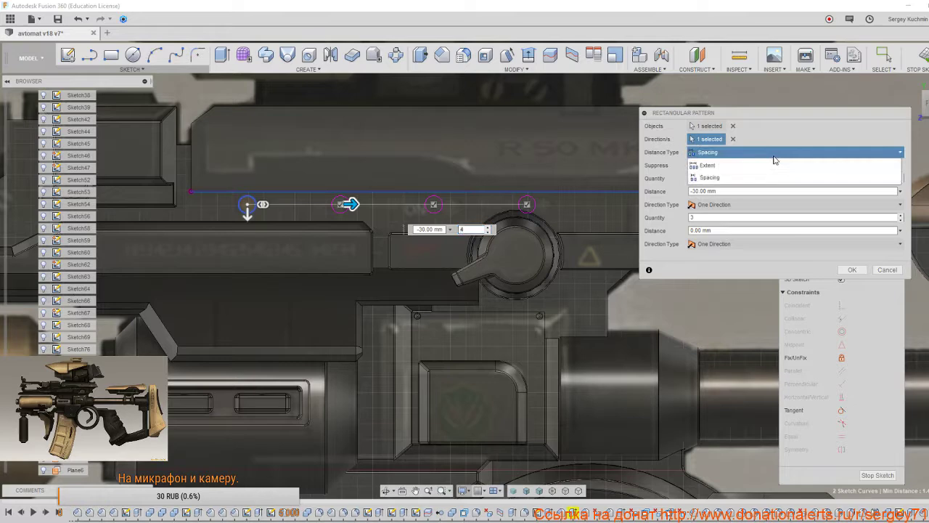
click(737, 168)
Set the four-circle pattern's extent to -97 mm, matching the reference marks, apply the pattern and finish the sketch.
drag(537, 204, 558, 208)
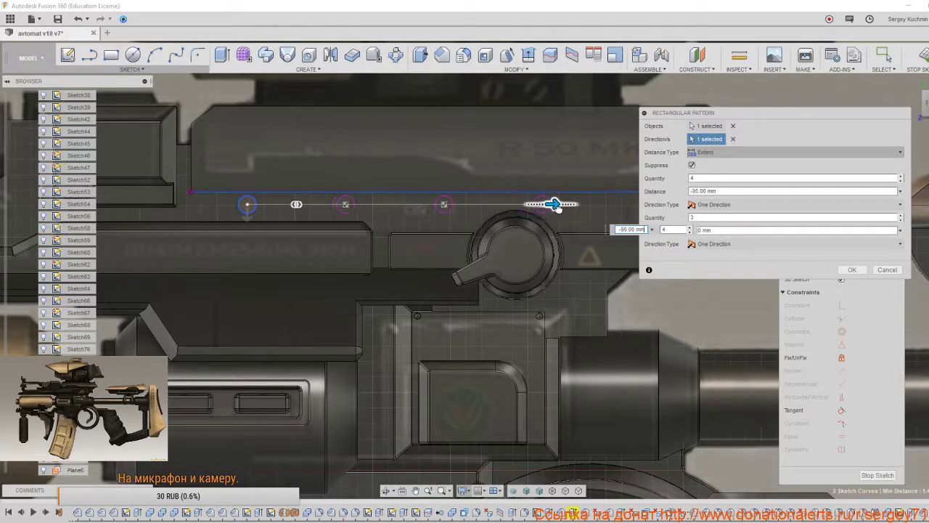
scroll(549, 271, down, 3)
middle_drag(545, 288, 478, 275)
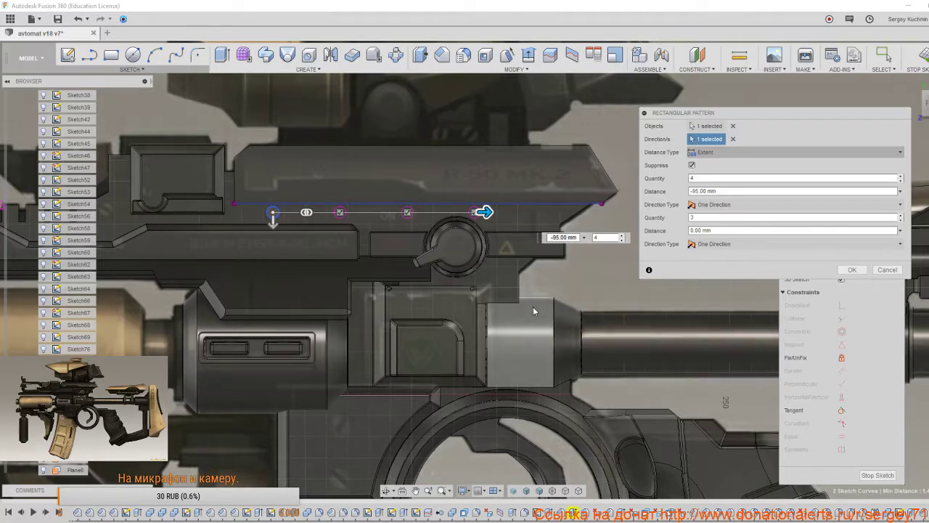
scroll(506, 259, up, 2)
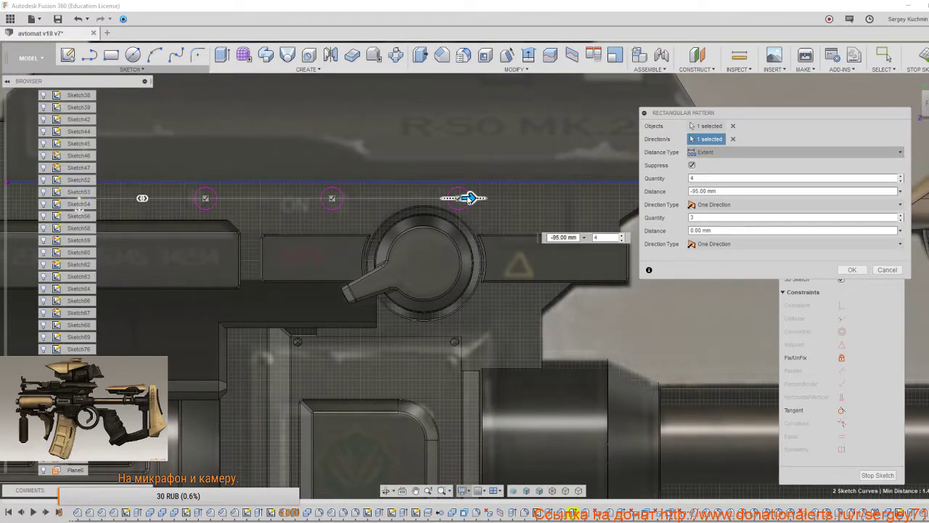
drag(470, 198, 478, 198)
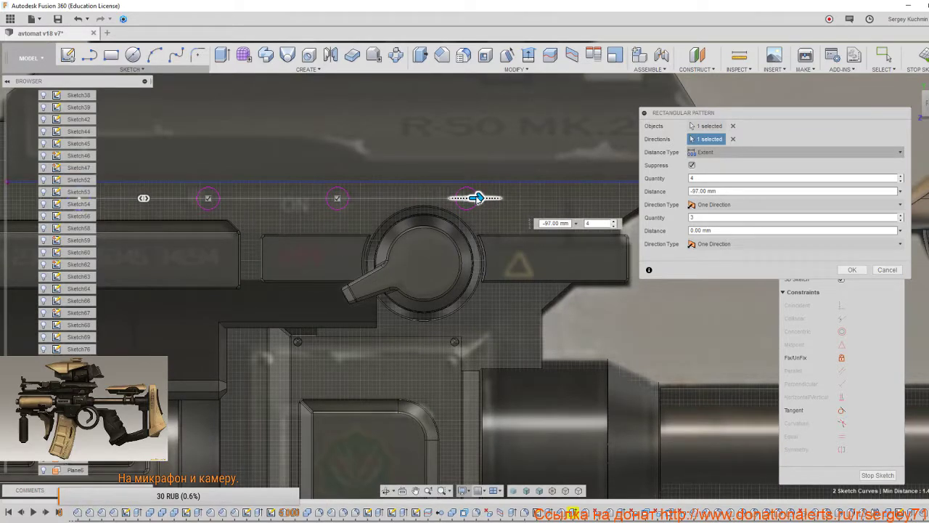
key(Tab)
scroll(478, 198, down, 3)
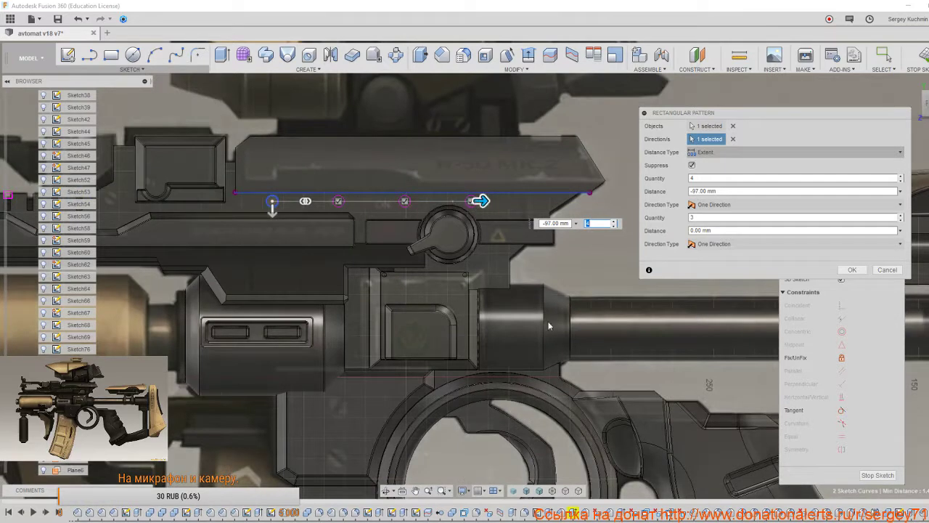
click(851, 270)
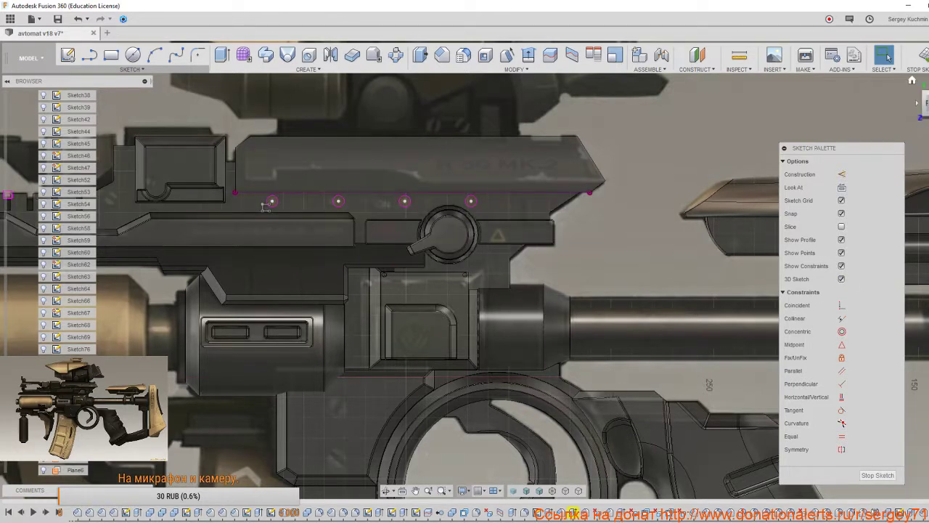
click(923, 55)
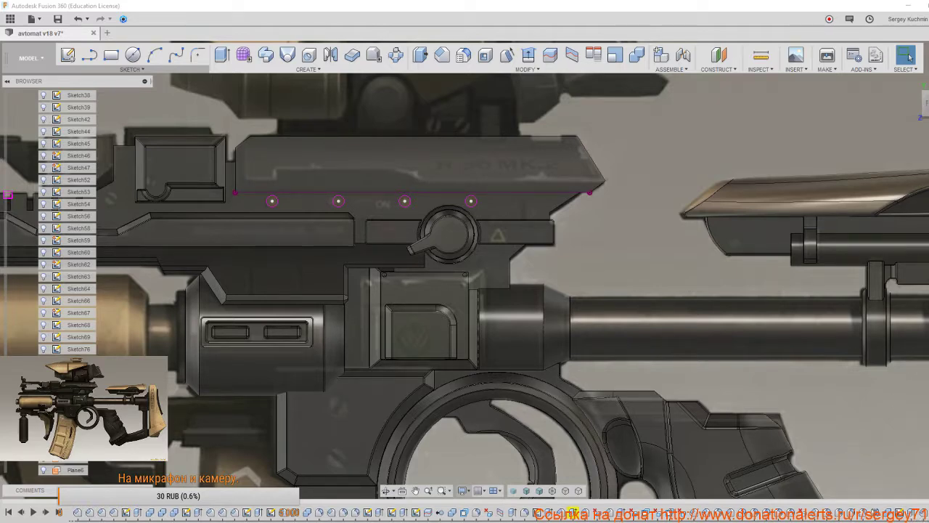
click(834, 519)
mouse_move(844, 477)
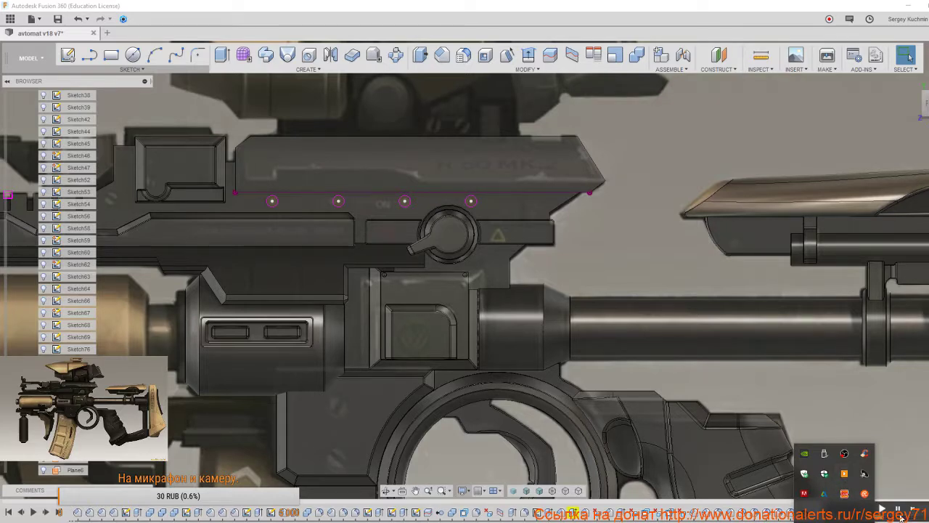
click(898, 509)
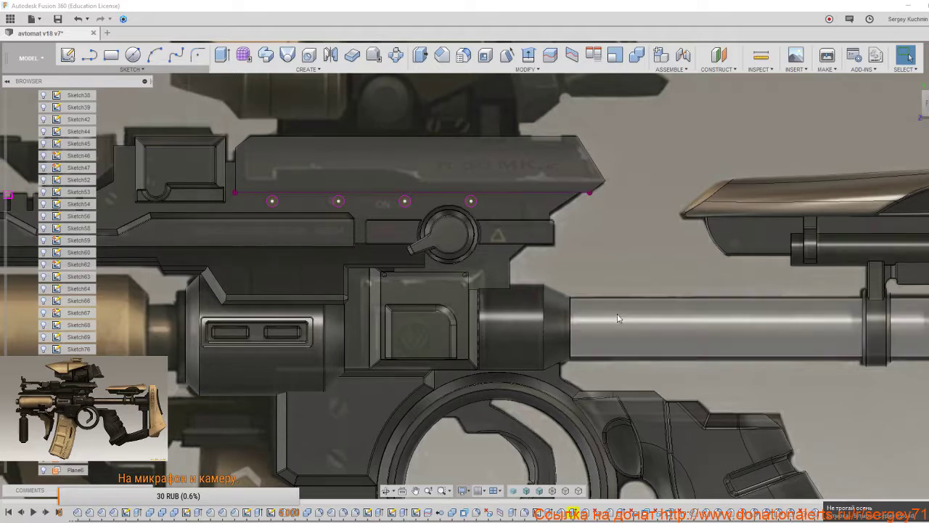
Extrude the four patterned circle profiles below the upper cover outward by 1 mm, using the Join operation.
shift+middle_drag(649, 323, 643, 318)
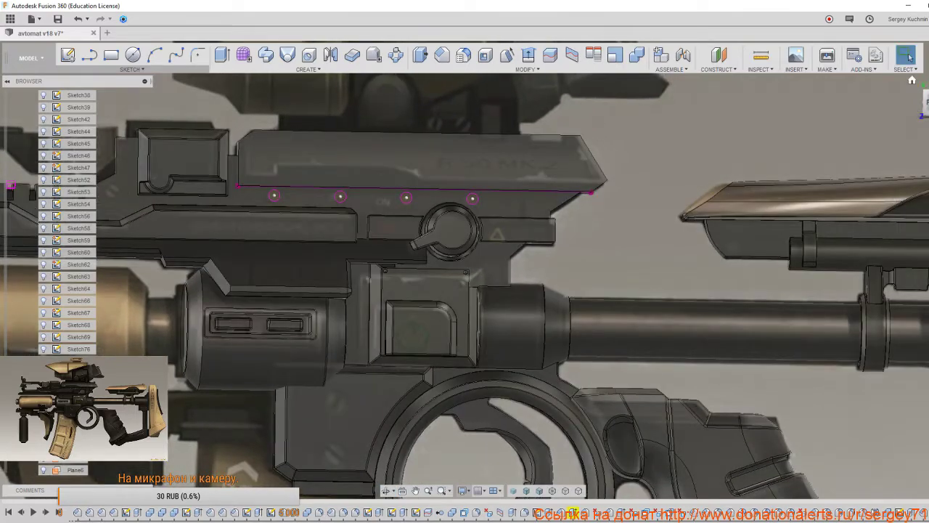
scroll(526, 290, up, 5)
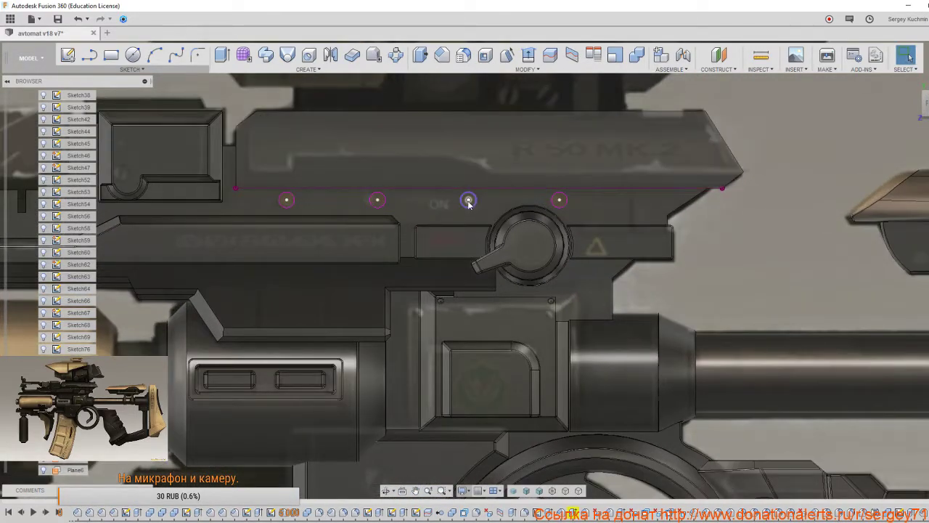
scroll(468, 203, up, 4)
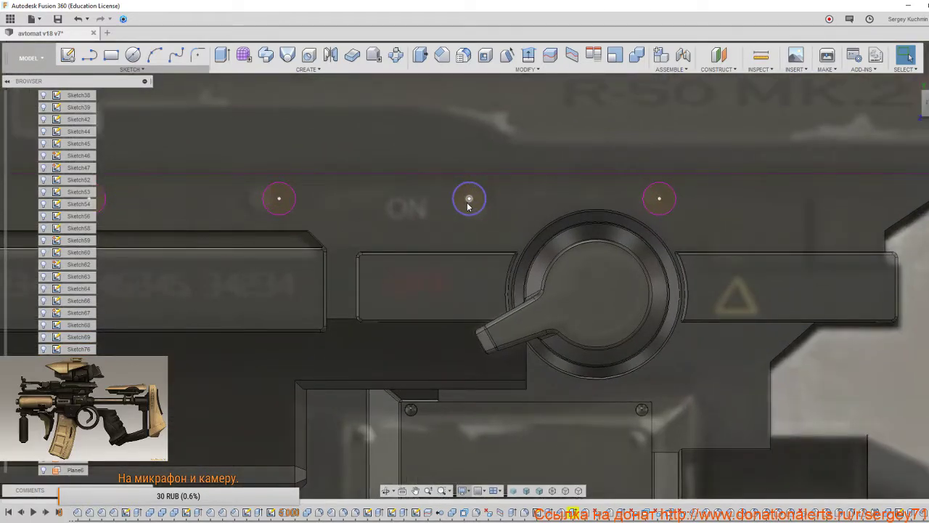
click(469, 199)
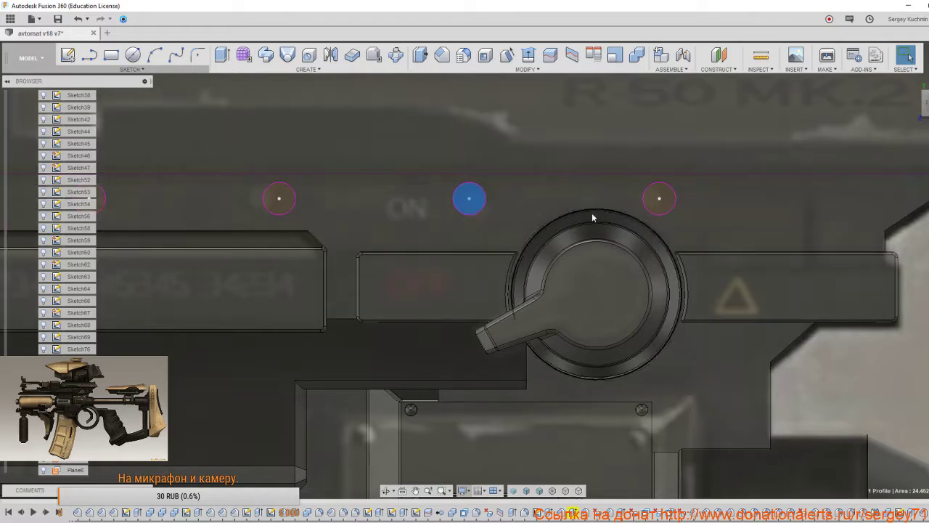
click(657, 198)
click(280, 202)
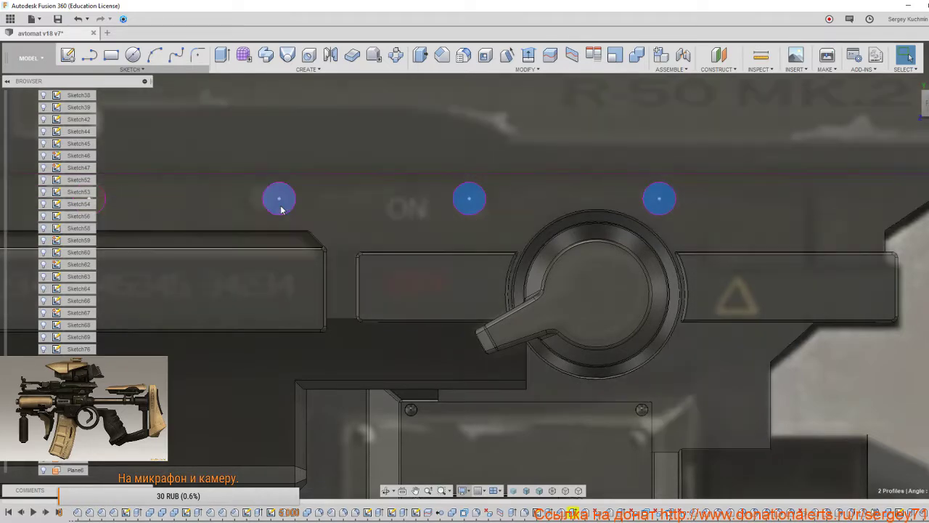
mouse_move(153, 227)
middle_down()
mouse_move(399, 229)
mouse_move(429, 244)
middle_up()
click(346, 208)
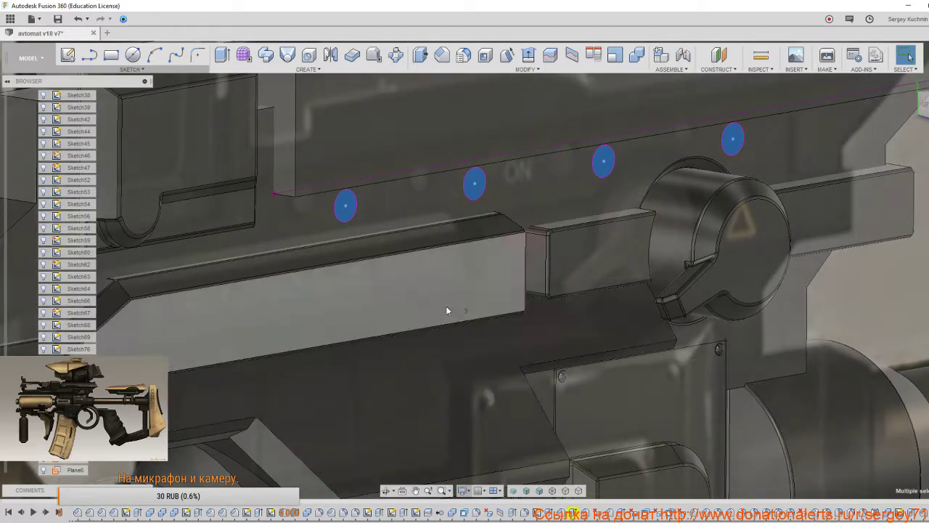
shift+middle_drag(446, 307, 403, 275)
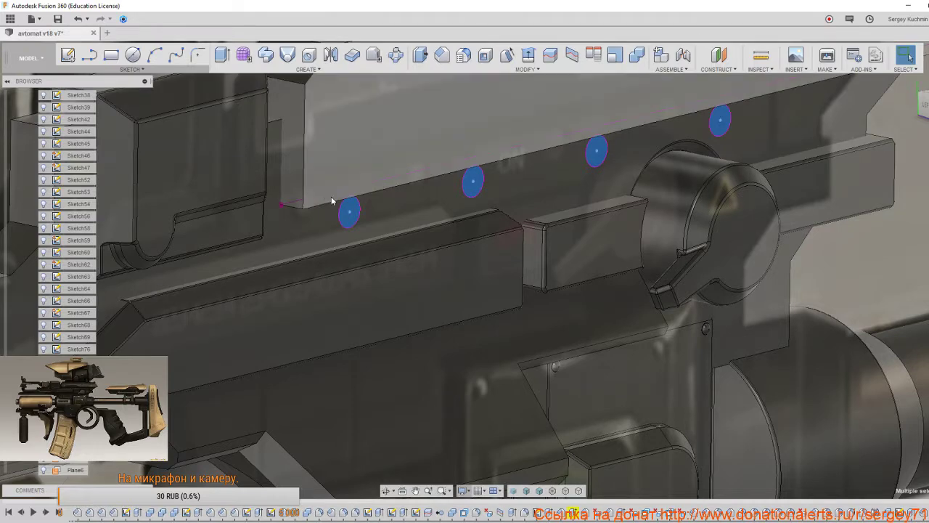
middle_drag(353, 215, 374, 281)
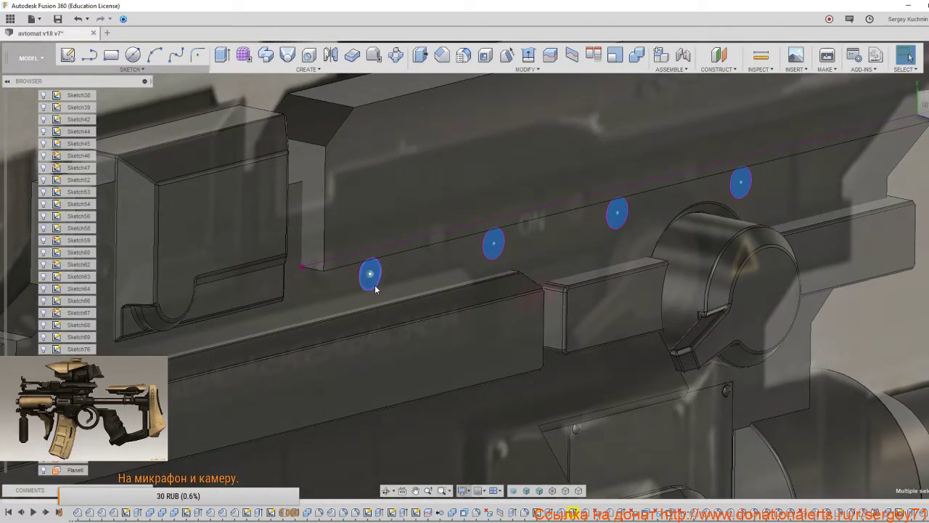
scroll(372, 279, down, 2)
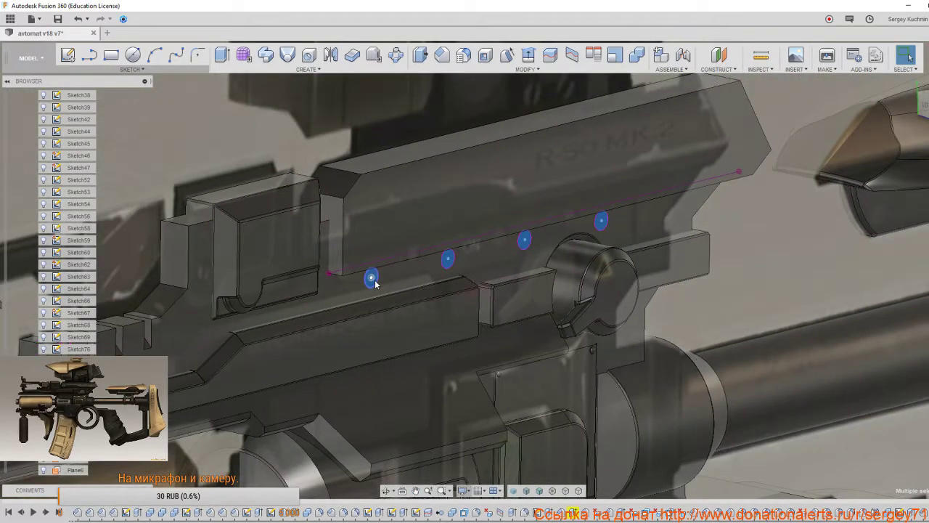
key(e)
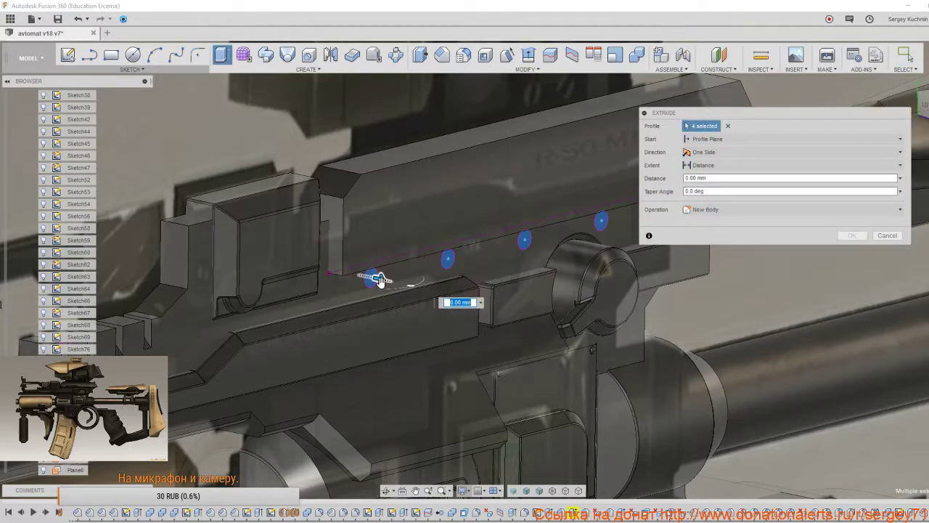
scroll(372, 279, up, 2)
drag(368, 275, 373, 275)
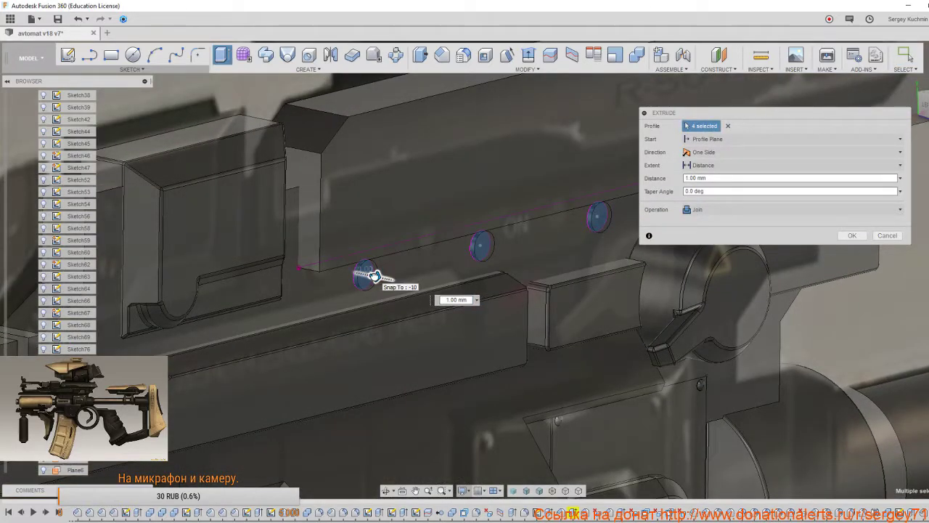
click(850, 235)
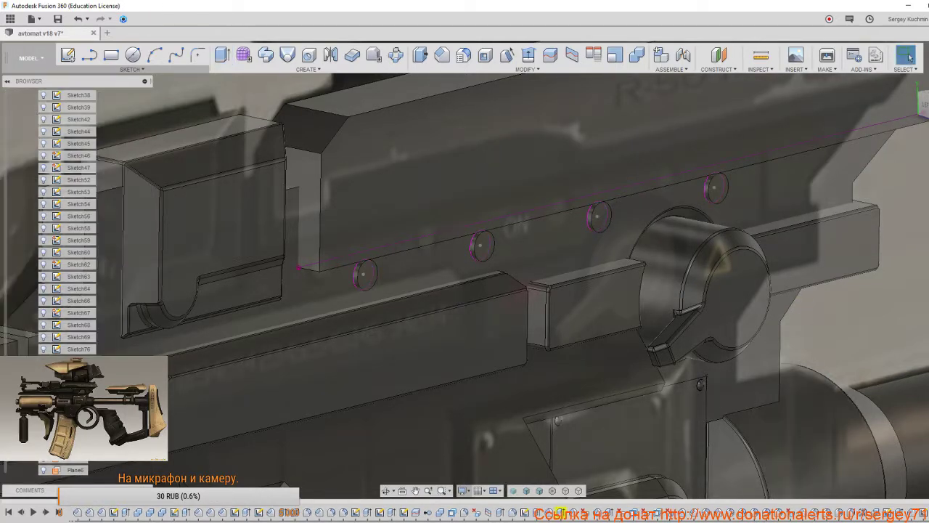
Change the operation of the four-disc extrusion to New Body.
double_click(921, 513)
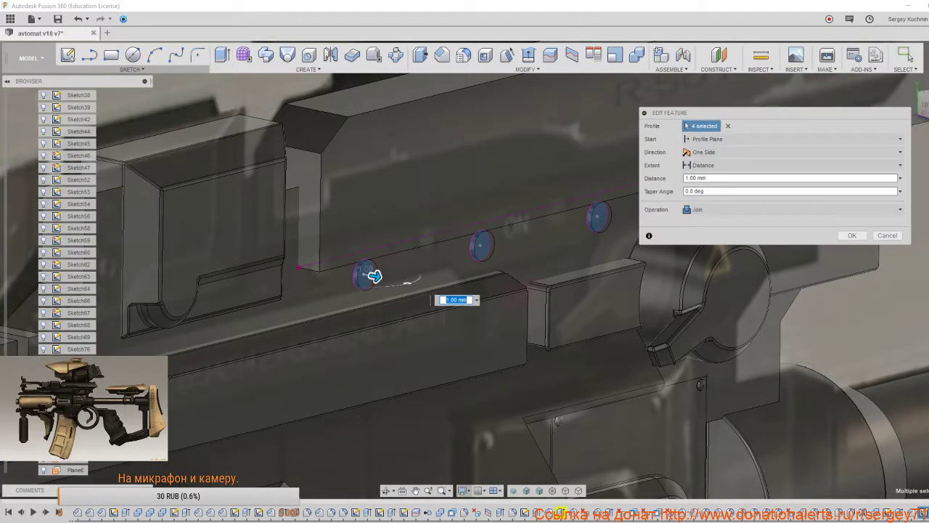
click(823, 210)
click(732, 261)
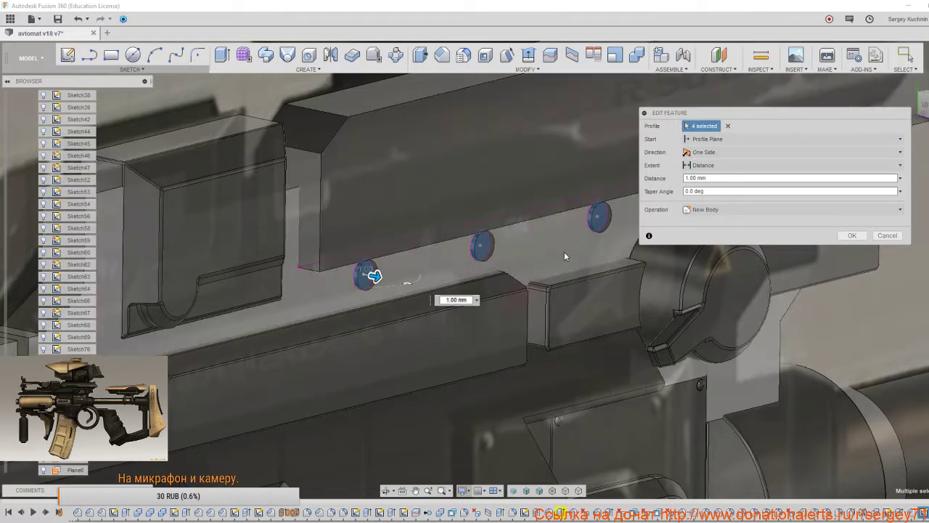
shift+middle_drag(556, 276, 558, 287)
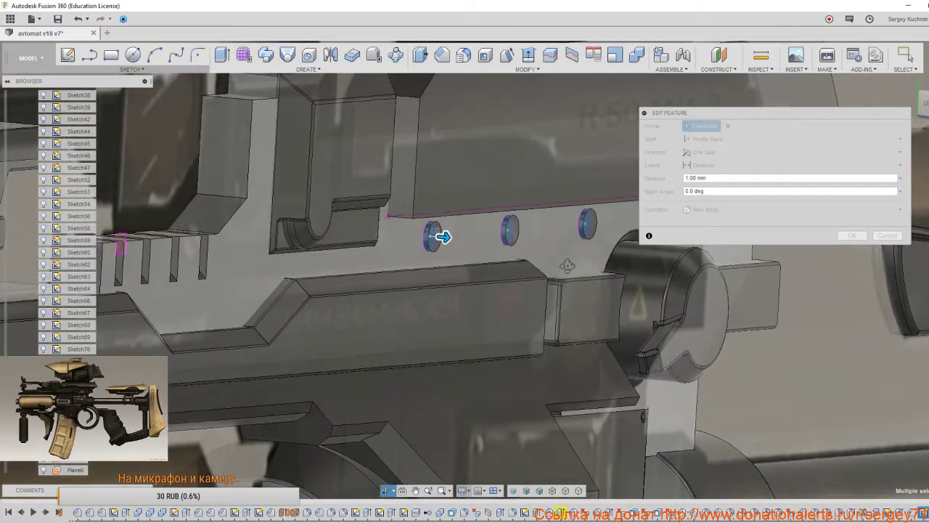
click(853, 237)
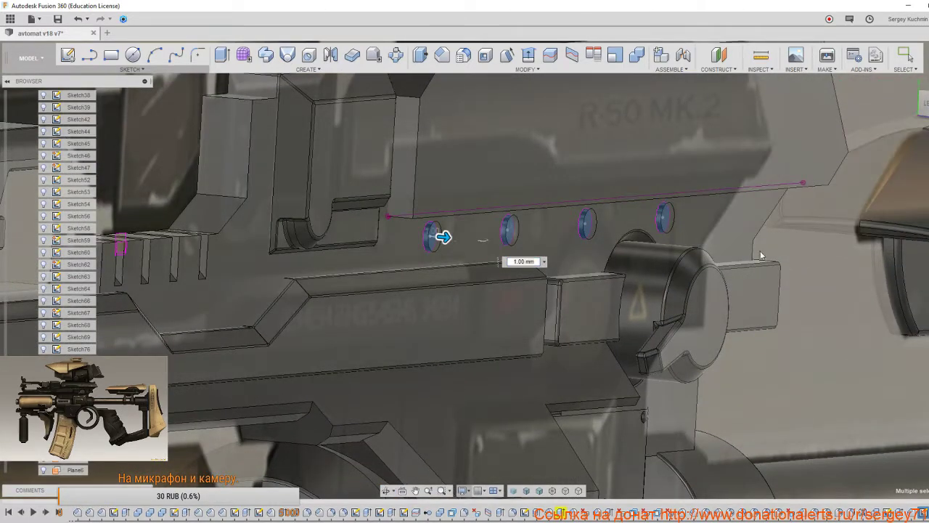
Start a Rule Fillet on the outer faces of all four discs with a 2.5 mm radius on all edges.
click(463, 55)
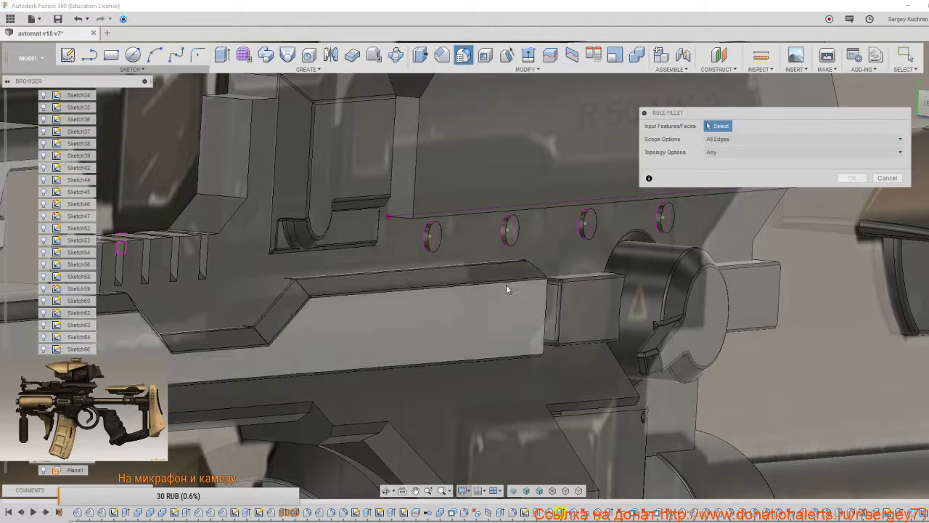
scroll(501, 284, up, 3)
click(404, 222)
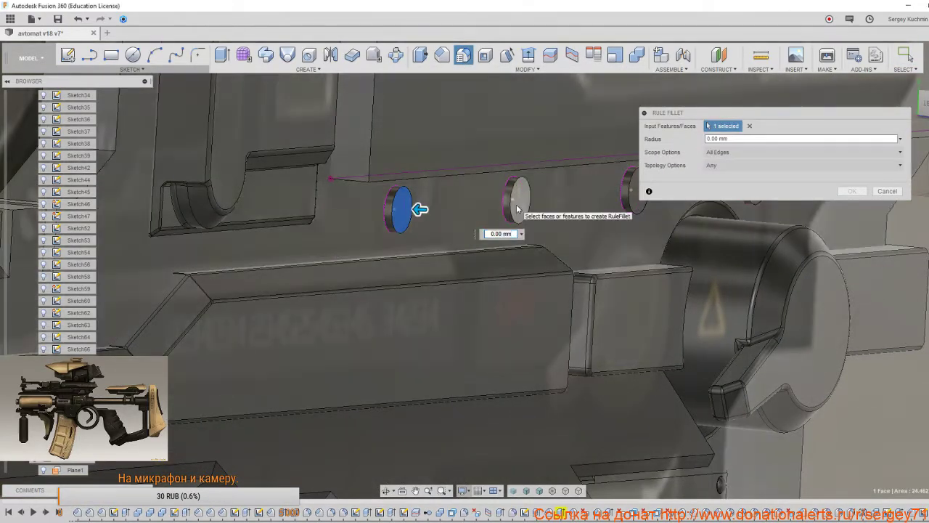
click(516, 206)
scroll(556, 243, down, 2)
middle_drag(538, 268, 371, 321)
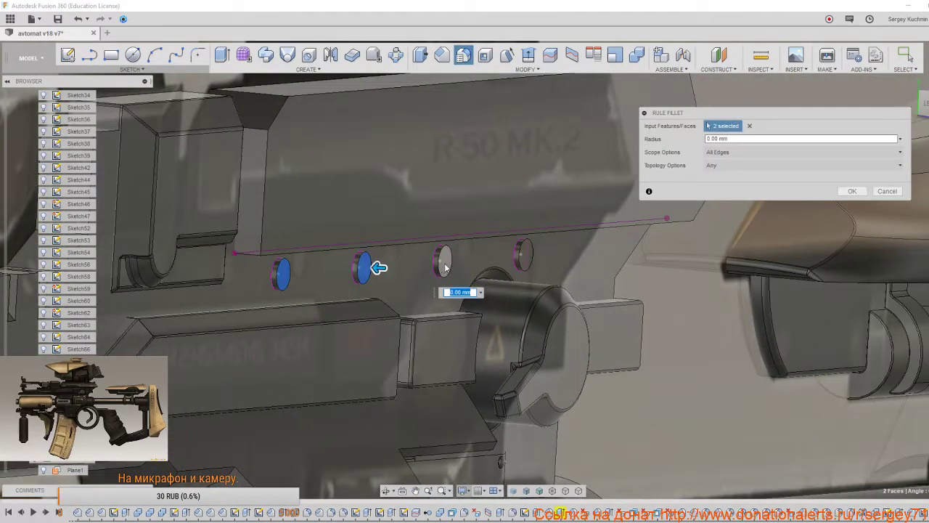
click(444, 261)
click(526, 262)
scroll(526, 262, up, 3)
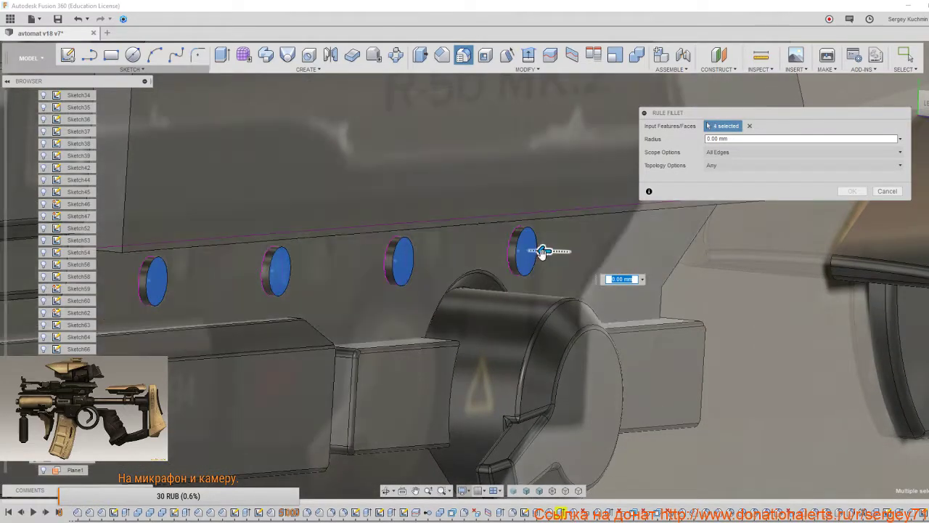
drag(544, 251, 533, 250)
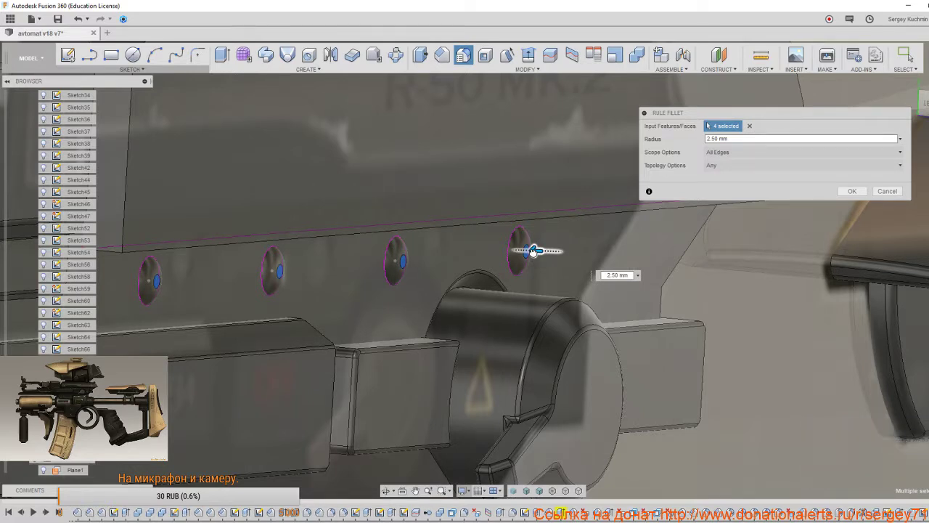
drag(534, 251, 534, 250)
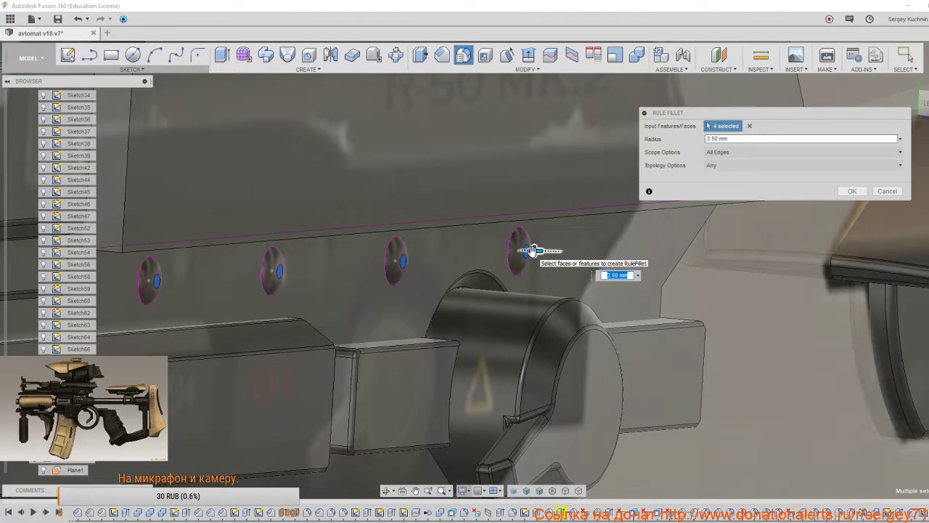
Try a 2.8 mm radius for the discs' rule fillet, set it to 2.7 mm and apply the fillet.
text(2.8)
key(Return)
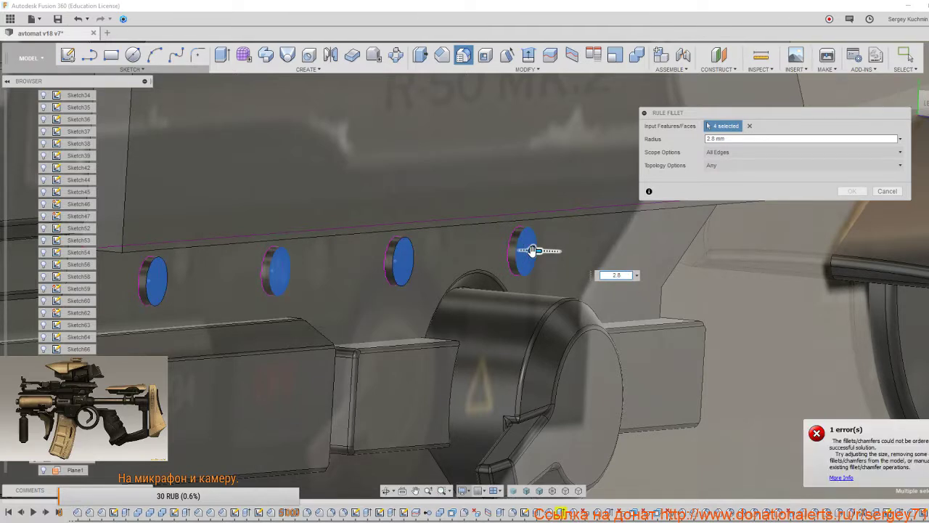
key(BackSpace)
text(7)
scroll(510, 303, down, 2)
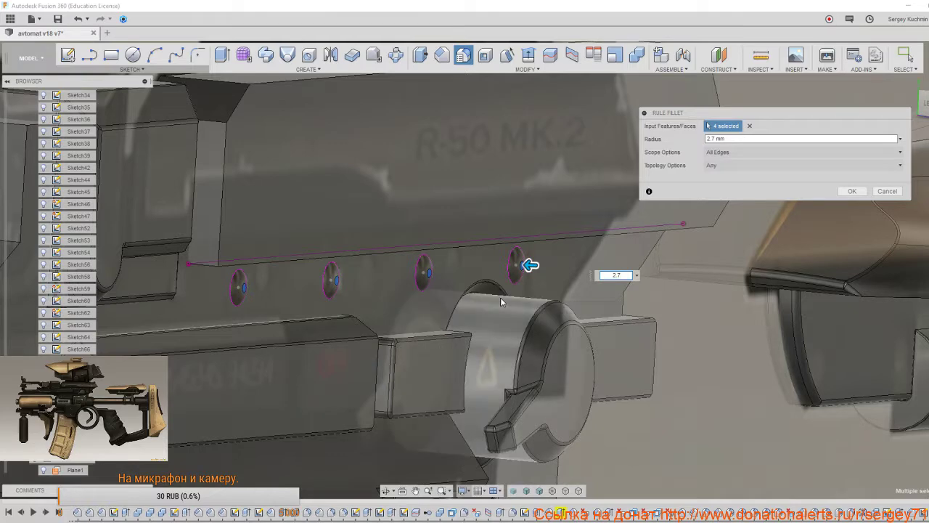
shift+middle_drag(509, 298, 507, 305)
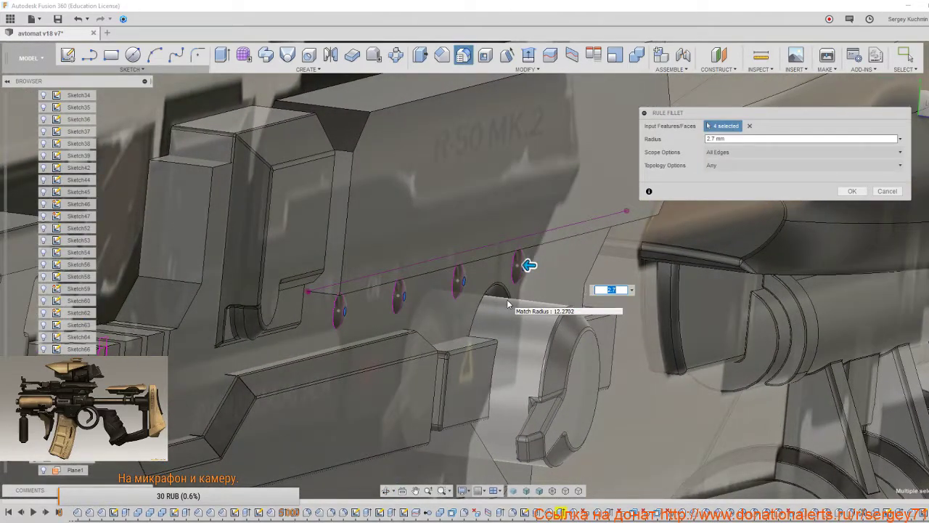
click(852, 191)
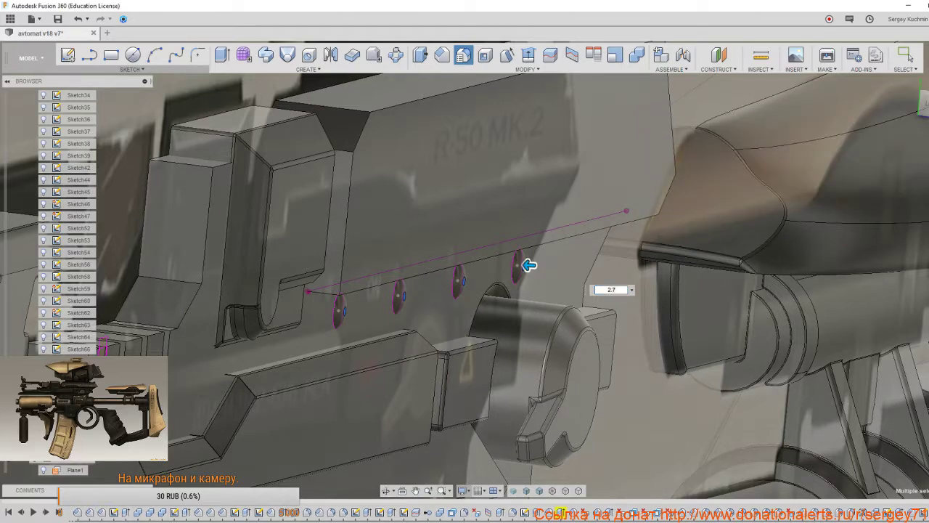
Edit the four-disc extrusion to extend in two directions, adding 1 mm on the second side.
double_click(920, 511)
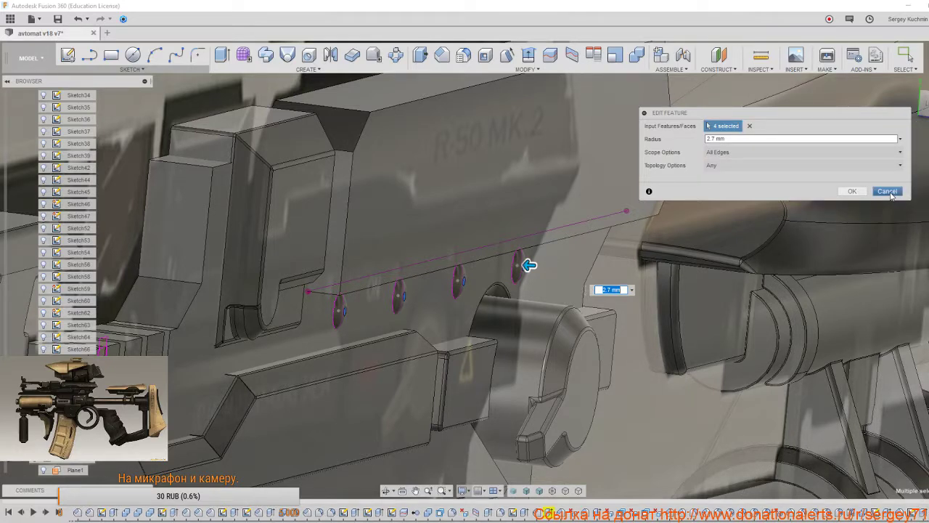
key(Return)
double_click(922, 514)
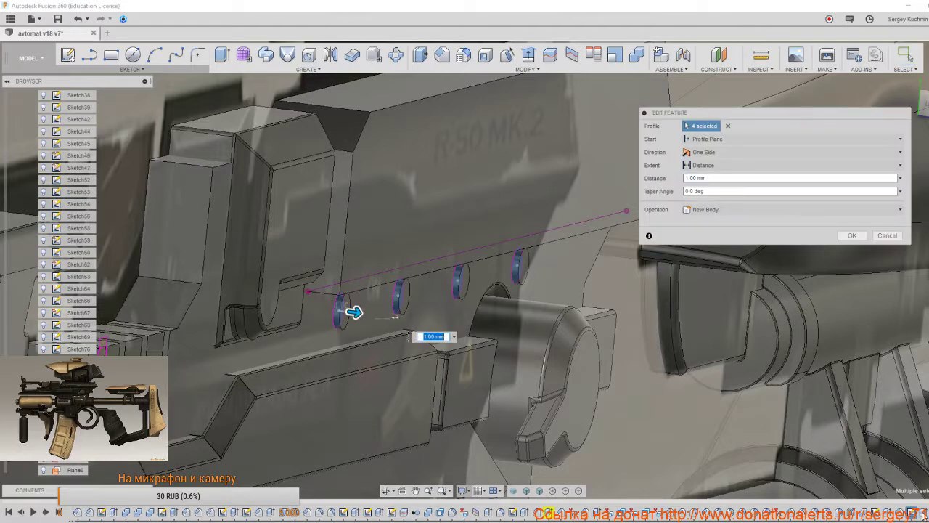
scroll(374, 356, up, 3)
click(719, 152)
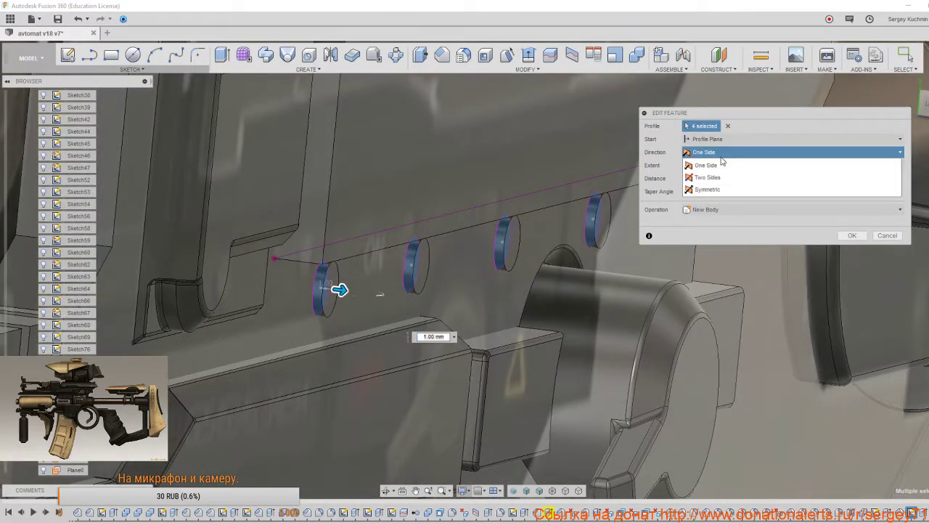
click(723, 179)
scroll(274, 298, up, 2)
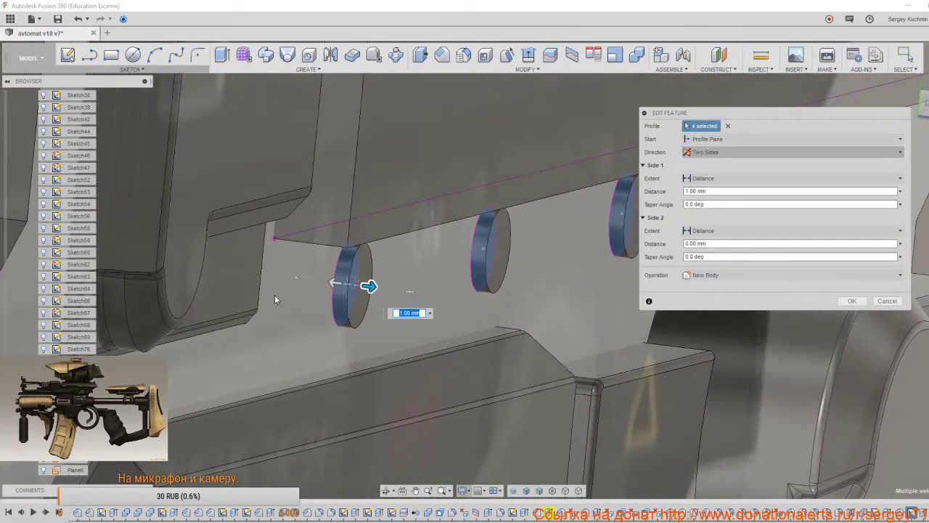
drag(329, 282, 319, 281)
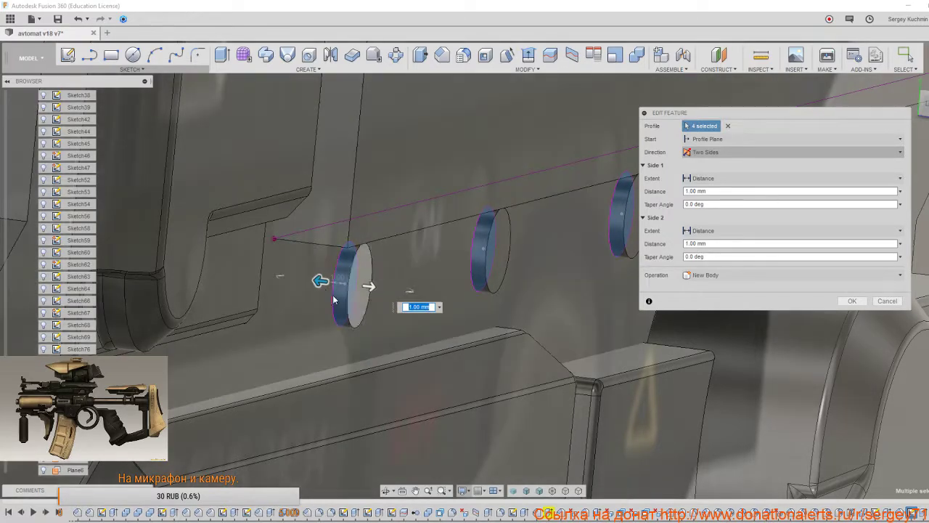
mouse_move(318, 280)
mouse_down()
mouse_move(307, 278)
mouse_move(318, 280)
mouse_up()
click(848, 300)
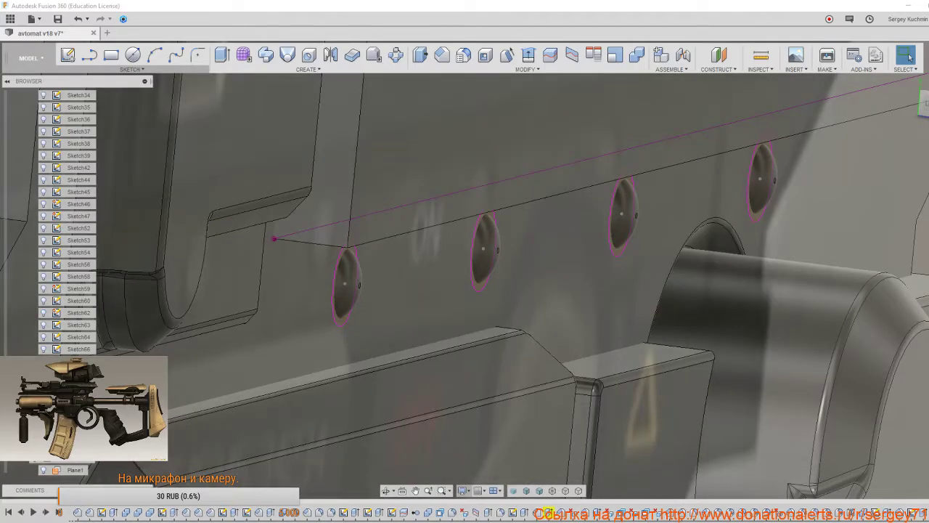
Compare the four rounded discs with the reference image in a straight-on side view.
click(835, 517)
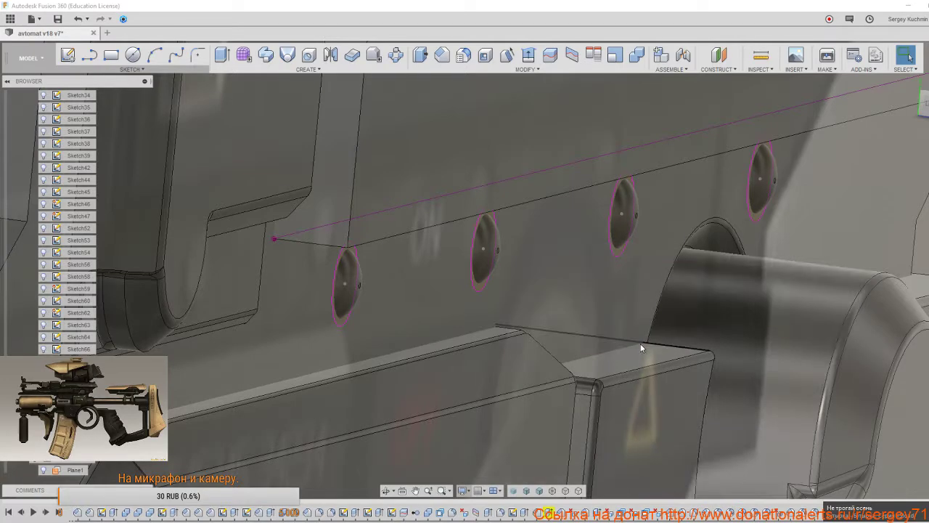
shift+middle_drag(578, 345, 558, 330)
scroll(598, 339, down, 3)
scroll(562, 349, down, 4)
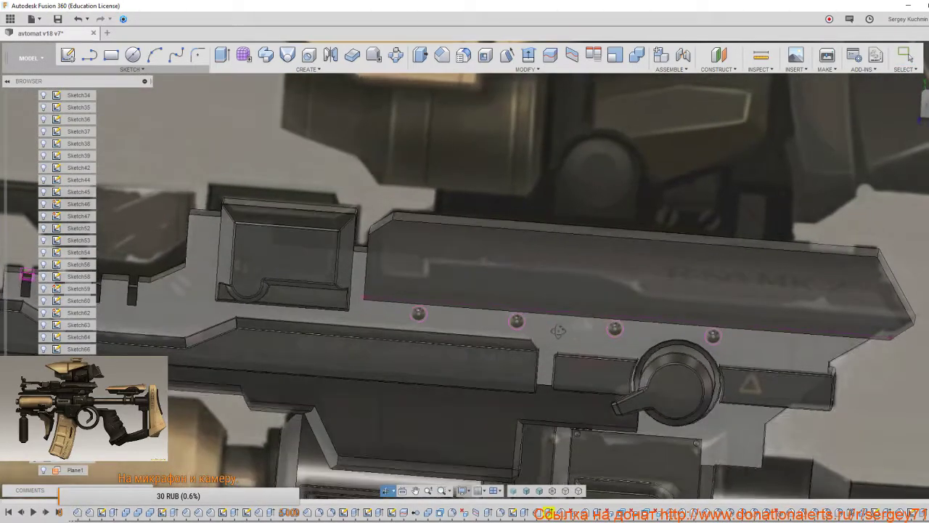
click(925, 105)
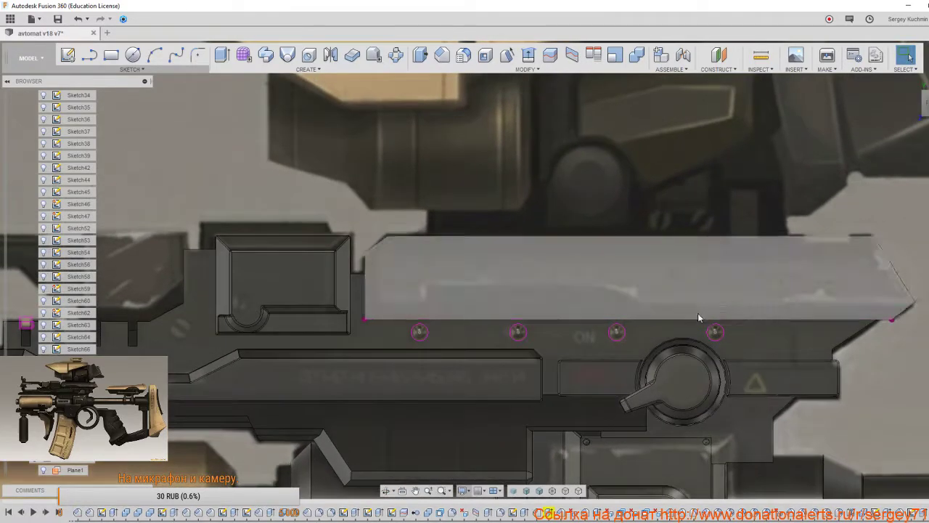
Cut the four domed discs out of the receiver plate with Combine, keeping the discs as tool bodies.
middle_drag(616, 332, 616, 272)
scroll(615, 274, up, 4)
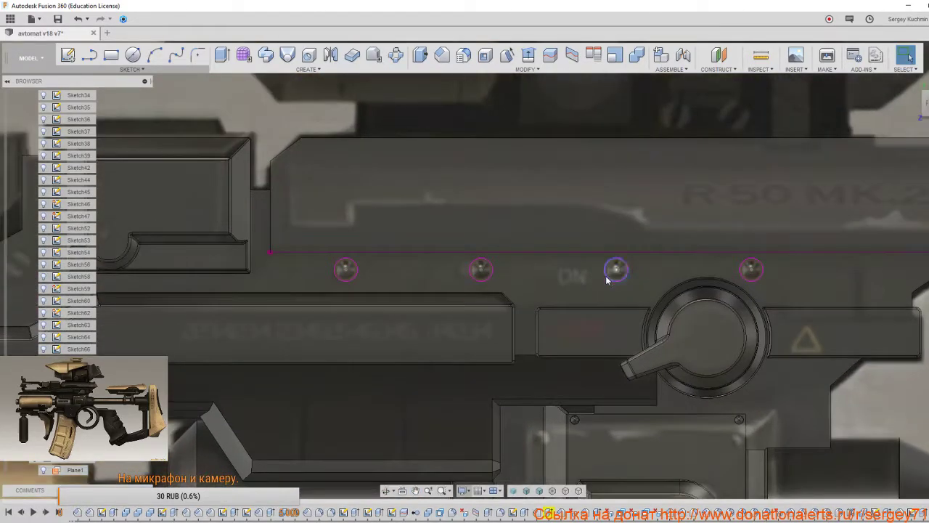
key(s)
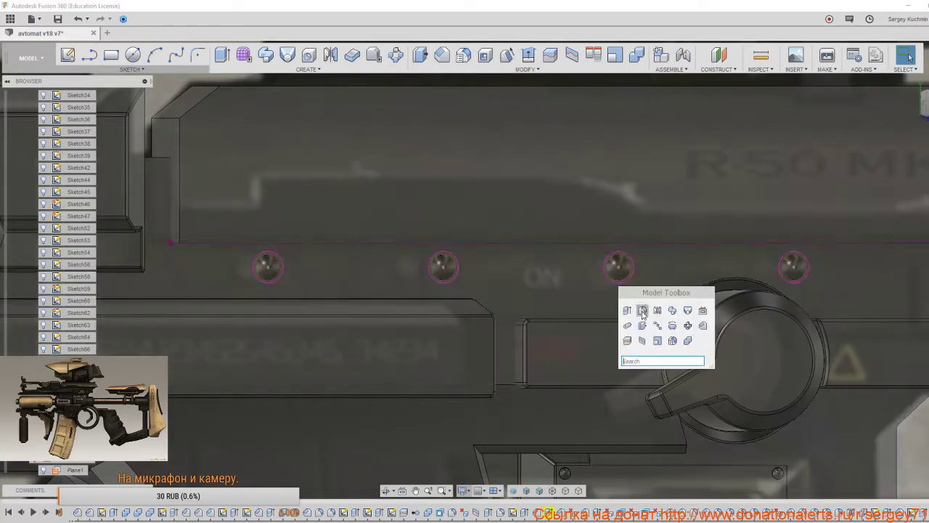
click(689, 341)
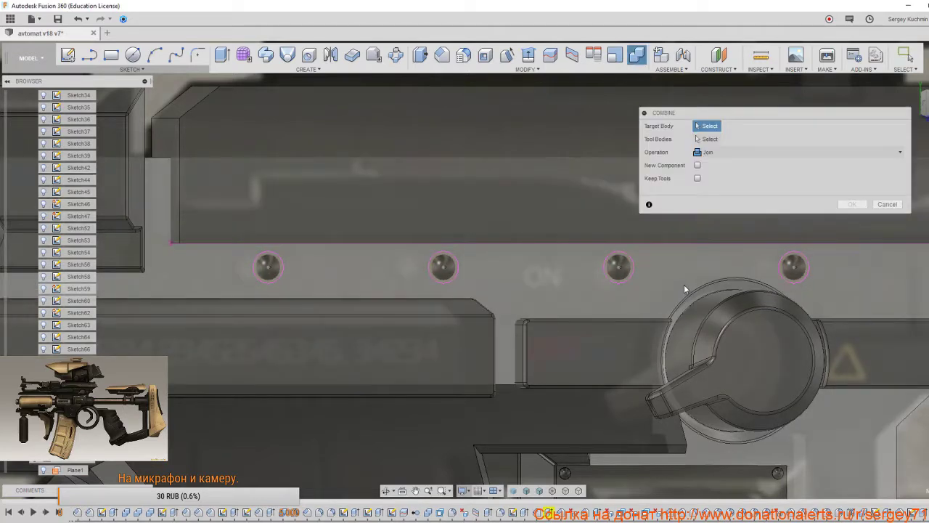
click(683, 284)
click(702, 153)
click(708, 177)
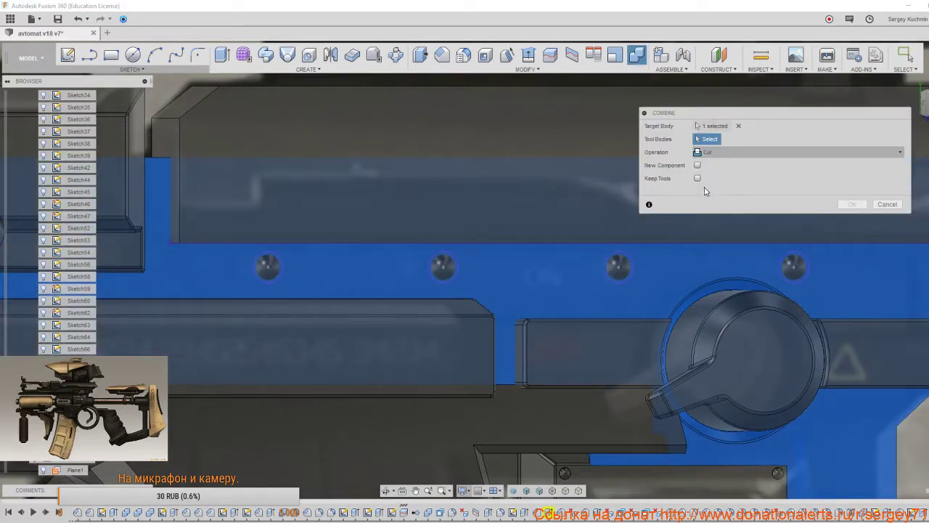
click(793, 268)
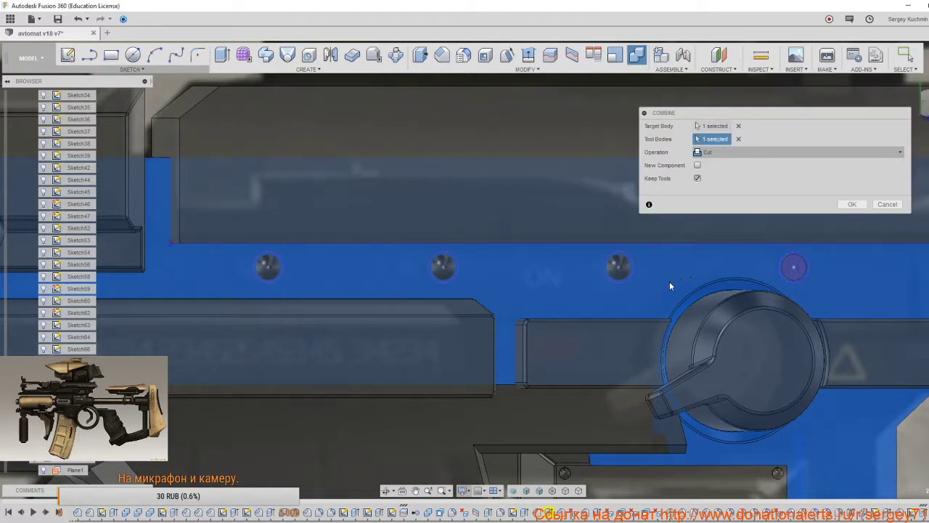
click(620, 268)
click(441, 273)
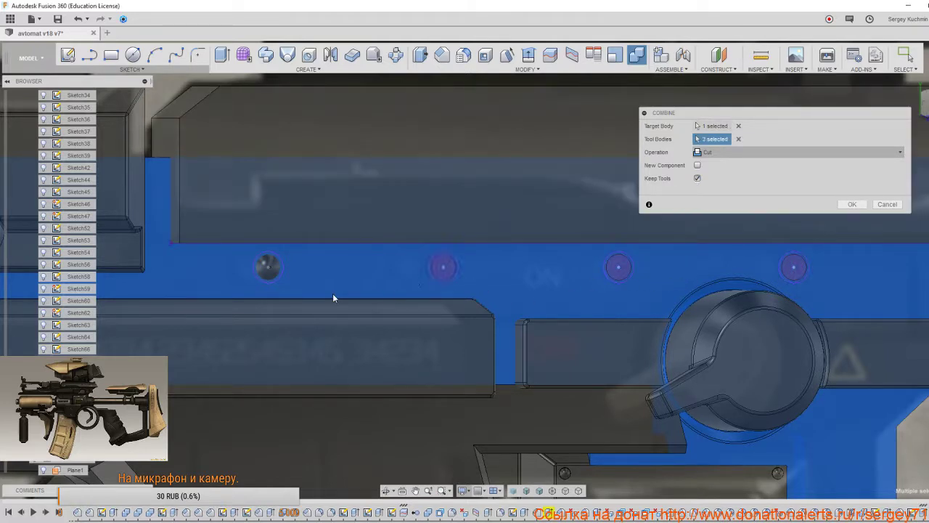
click(267, 269)
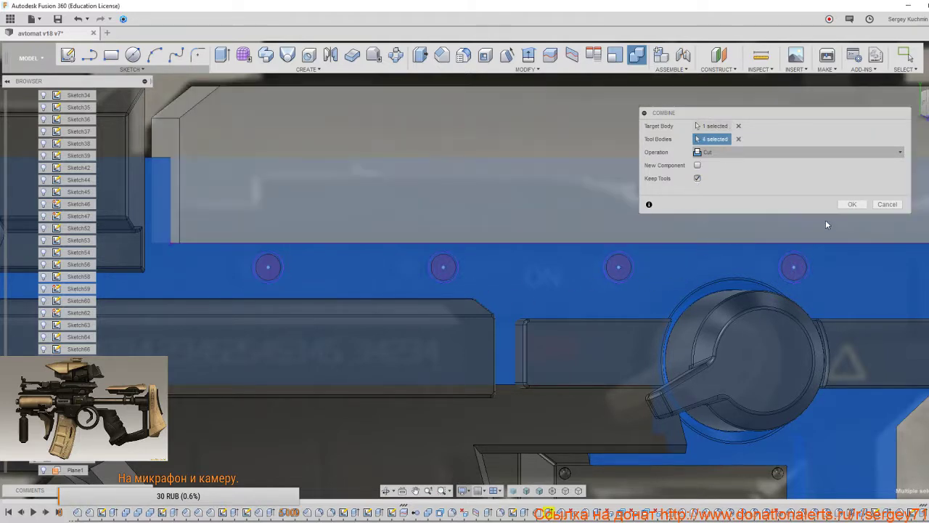
click(852, 204)
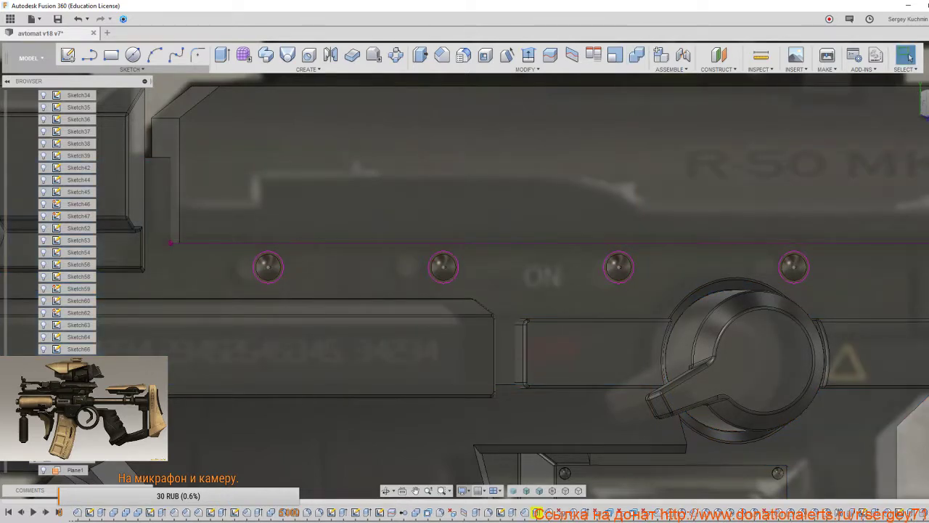
click(835, 521)
mouse_move(844, 473)
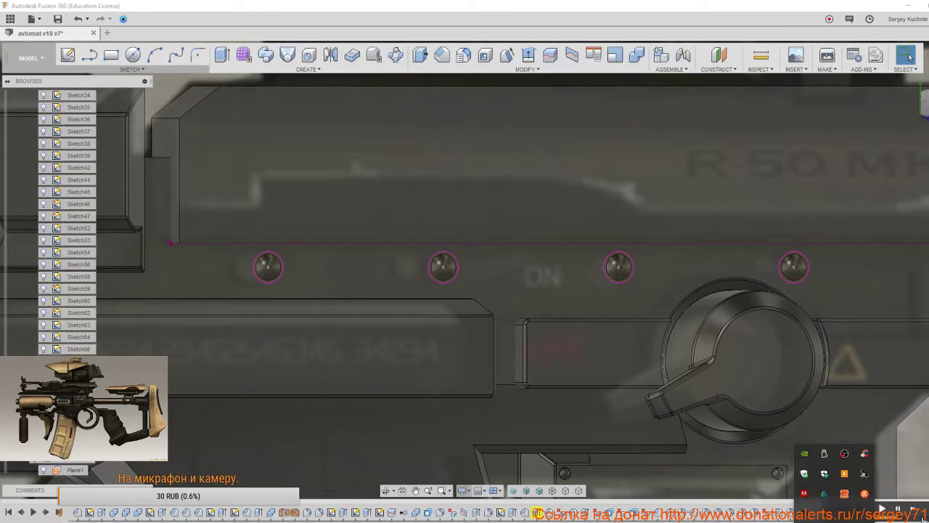
click(913, 509)
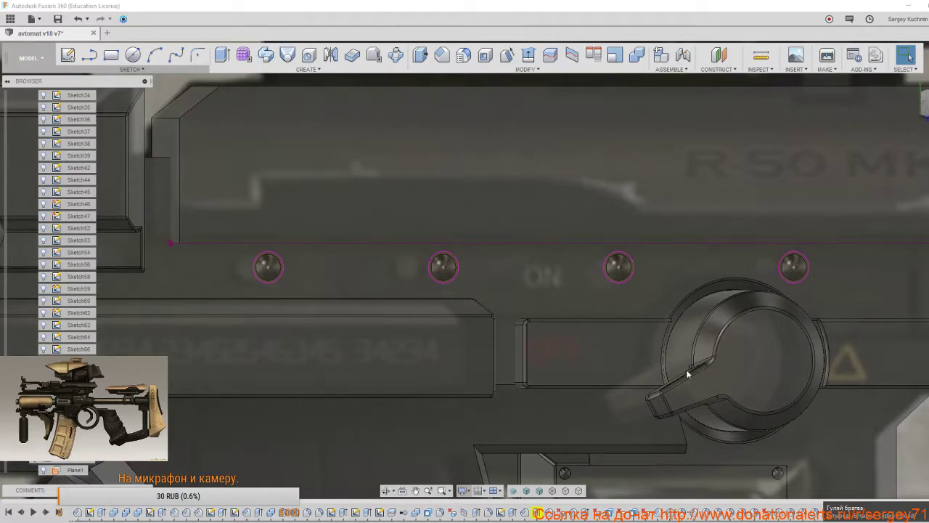
Inspect the four domed discs and their cutouts in the plate from an oblique angle.
shift+middle_drag(616, 334, 548, 301)
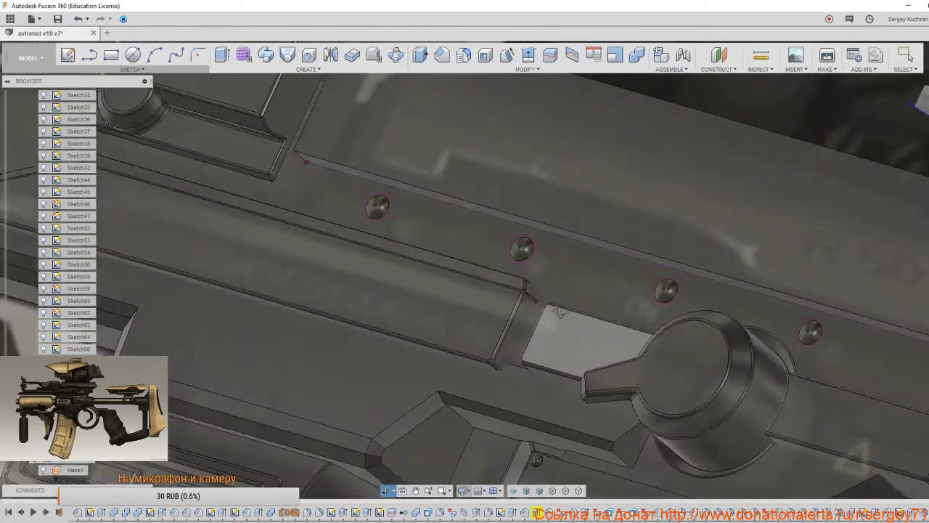
scroll(818, 321, up, 3)
click(801, 341)
mouse_move(802, 341)
shift+middle_down()
mouse_move(780, 329)
mouse_move(837, 381)
mouse_move(790, 365)
mouse_move(832, 382)
shift+middle_up()
scroll(811, 361, up, 1)
scroll(832, 379, down, 5)
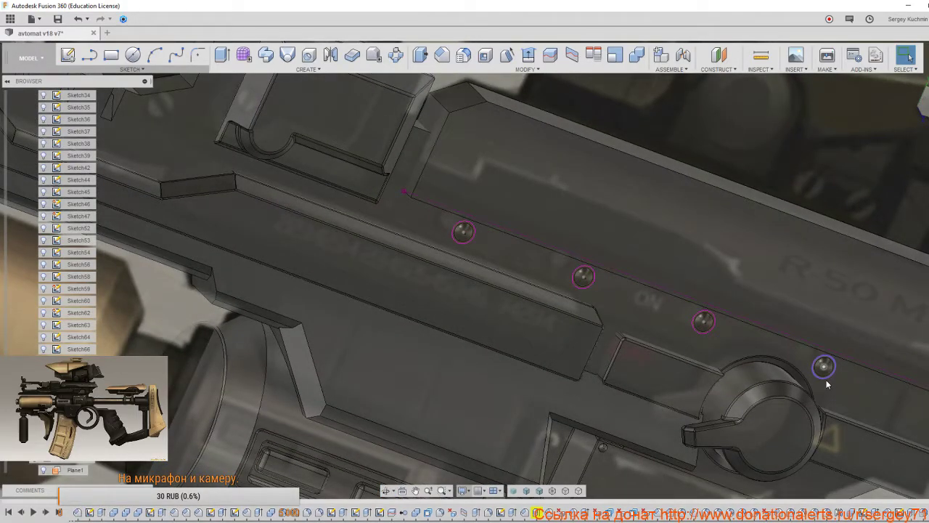
click(923, 107)
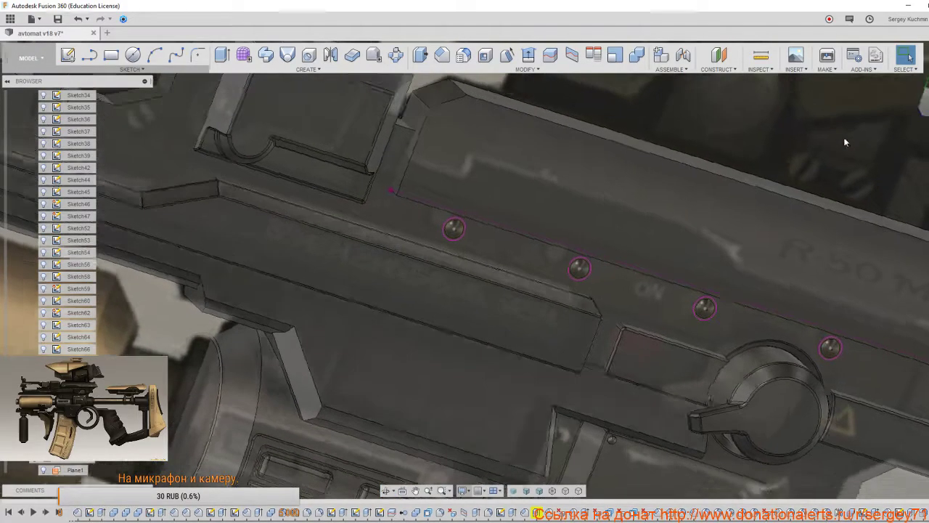
Start a constant-radius fillet of 0.5 mm on the plate's hole edges around the first two discs from the front.
scroll(401, 251, up, 4)
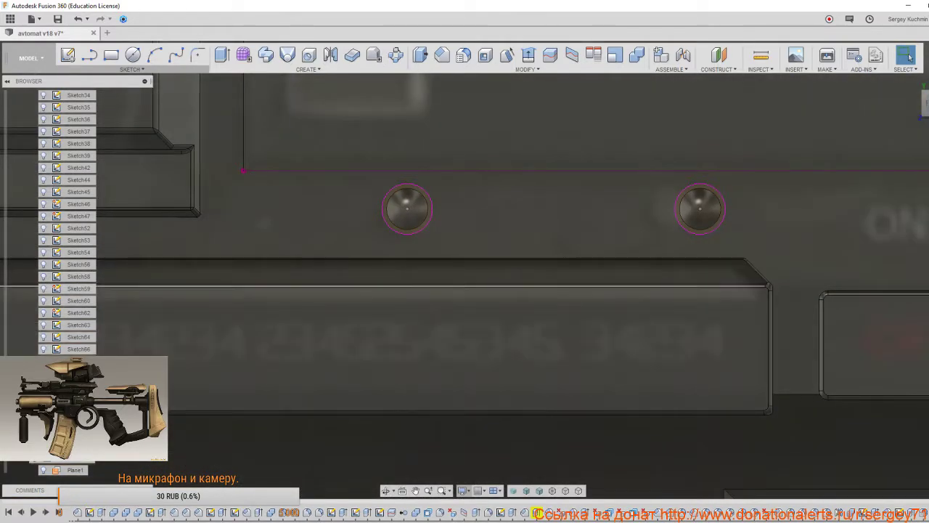
scroll(386, 291, up, 3)
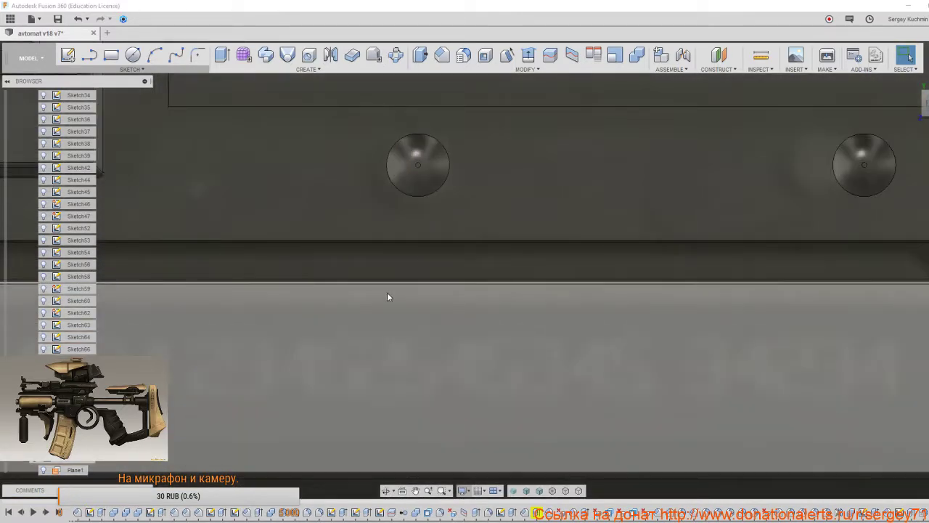
key(f)
click(431, 195)
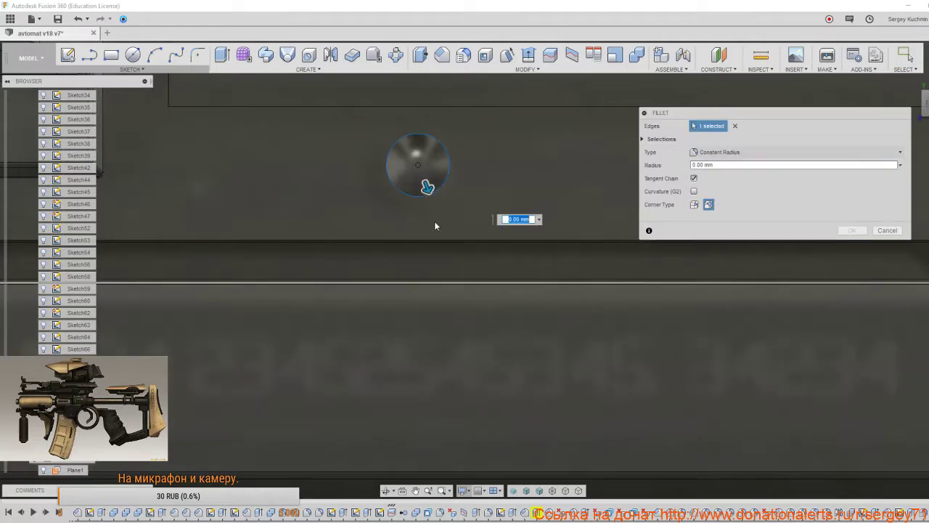
scroll(435, 223, down, 3)
middle_drag(460, 295, 171, 335)
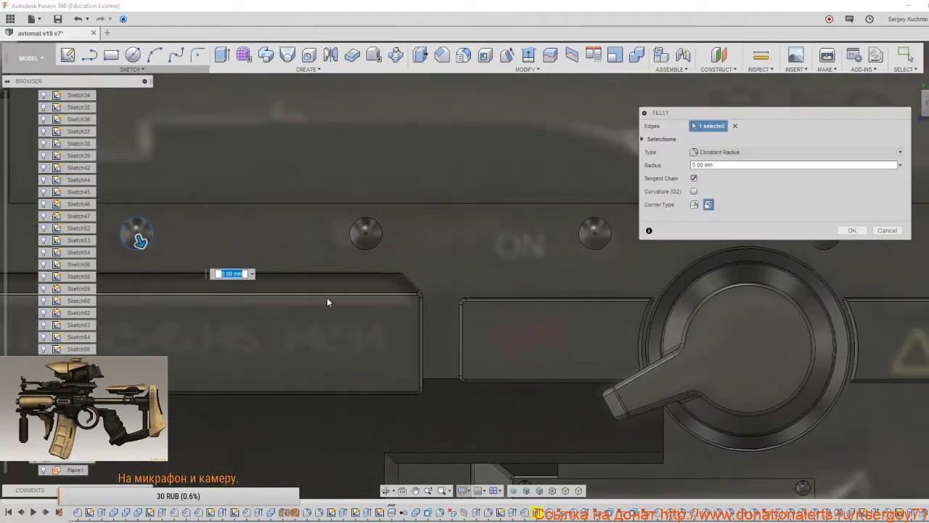
click(365, 248)
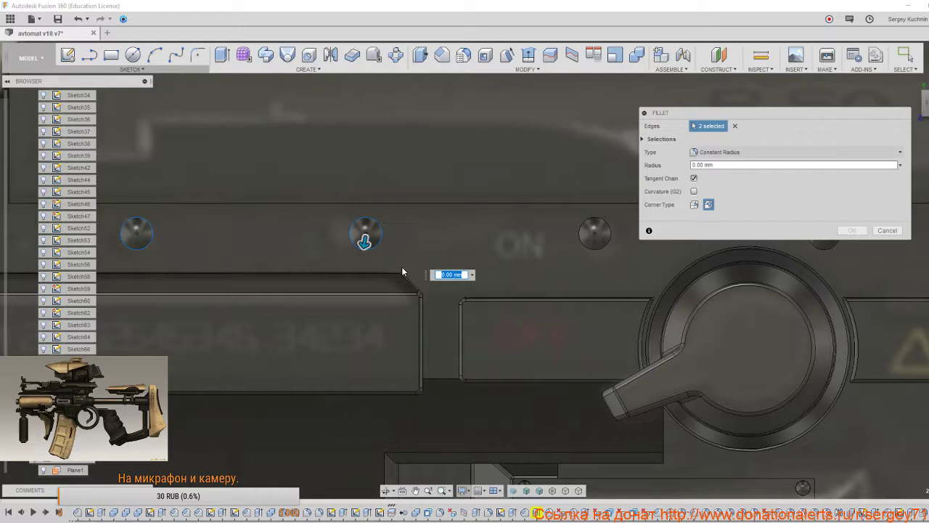
click(471, 274)
click(464, 288)
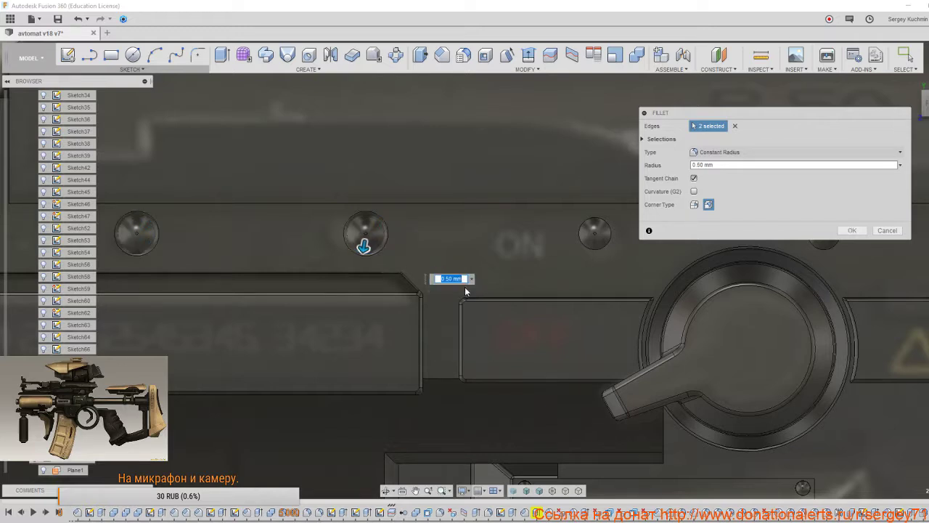
Add the plate's hole edges around the other two discs to the fillet and apply it.
click(604, 248)
middle_drag(601, 244, 295, 263)
click(523, 267)
scroll(513, 331, down, 3)
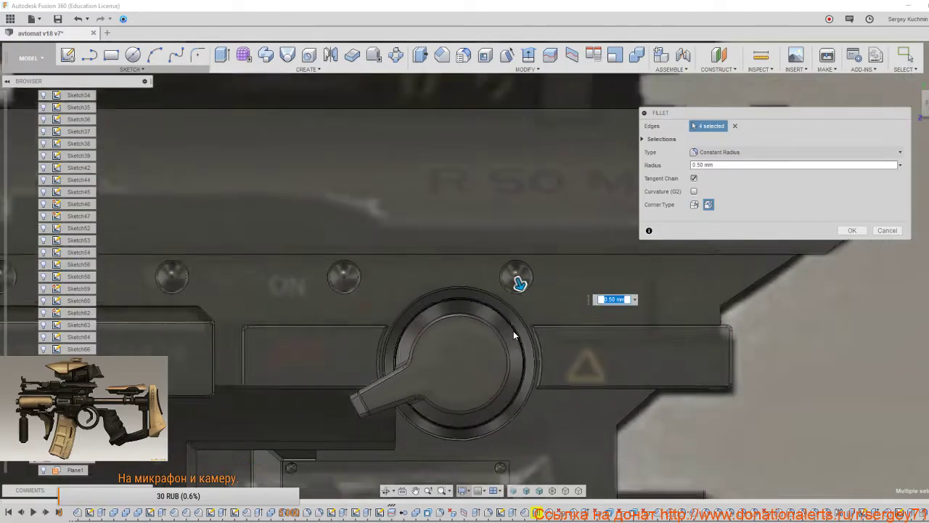
shift+middle_drag(459, 339, 645, 288)
middle_drag(202, 251, 301, 284)
scroll(380, 259, up, 4)
shift+middle_drag(414, 291, 383, 273)
click(852, 230)
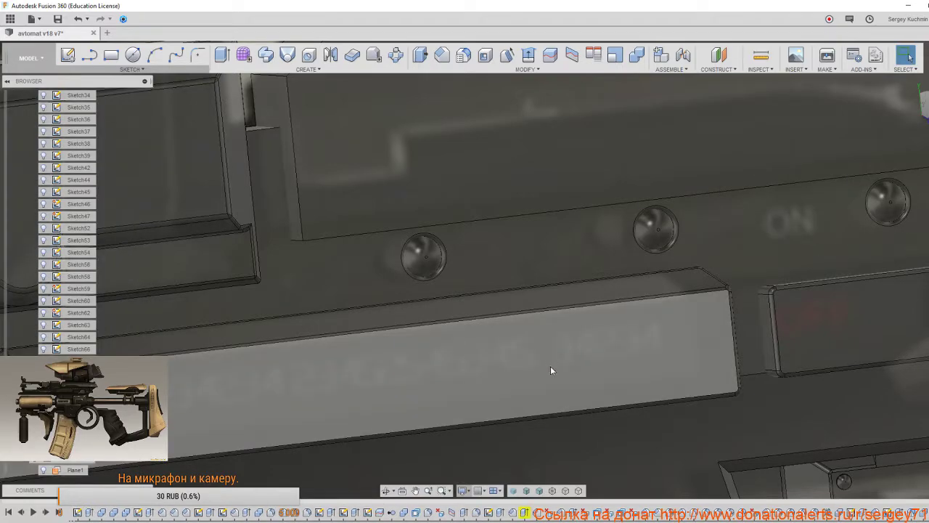
Compare the whole receiver with the reference image from oblique and straight-on side views.
scroll(549, 393, down, 3)
scroll(549, 392, down, 10)
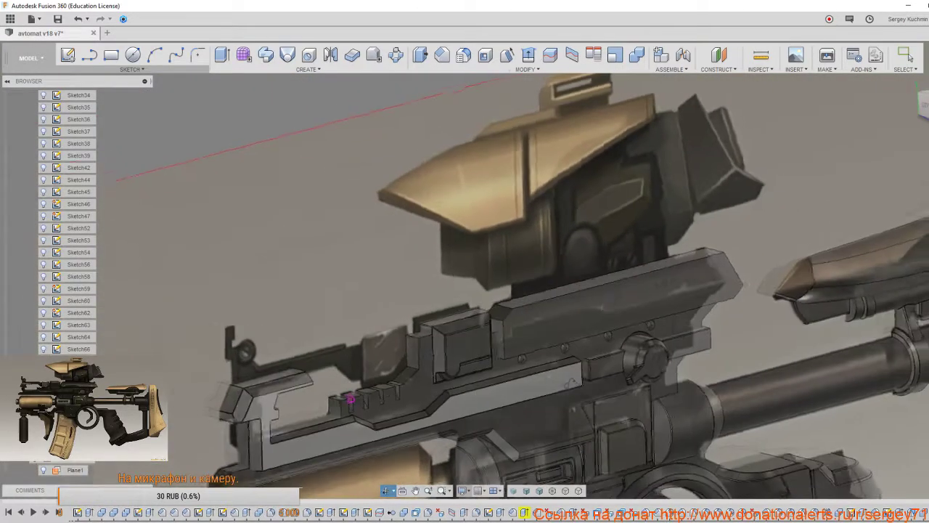
scroll(541, 374, up, 5)
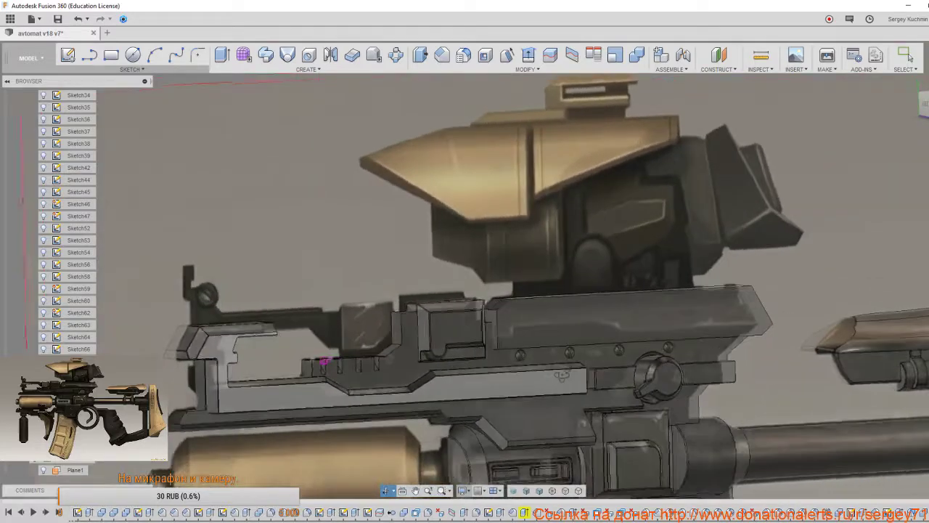
mouse_move(540, 373)
shift+middle_down()
mouse_move(529, 381)
mouse_move(535, 390)
shift+middle_up()
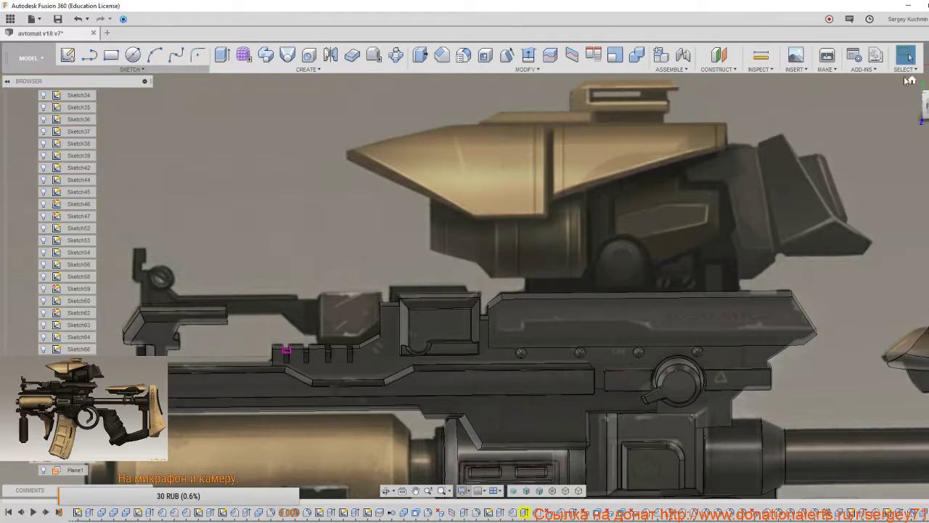
click(926, 106)
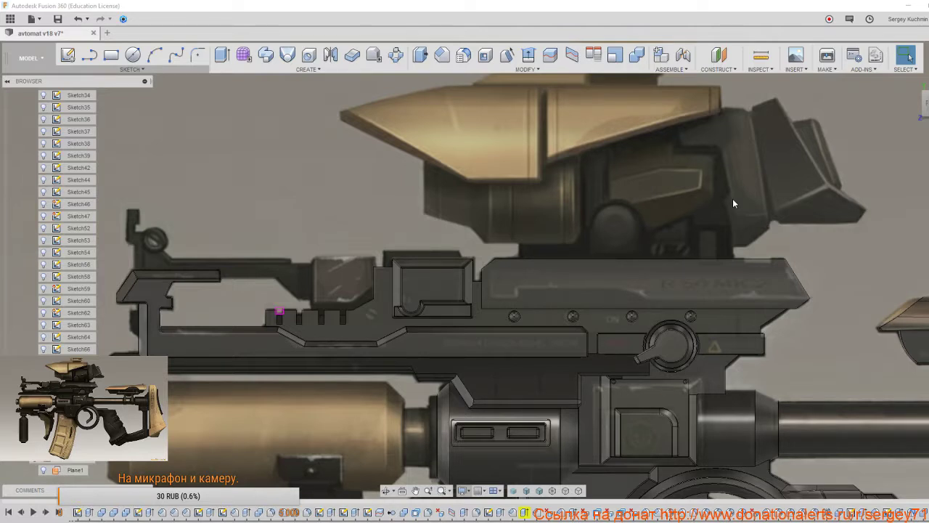
scroll(549, 238, up, 2)
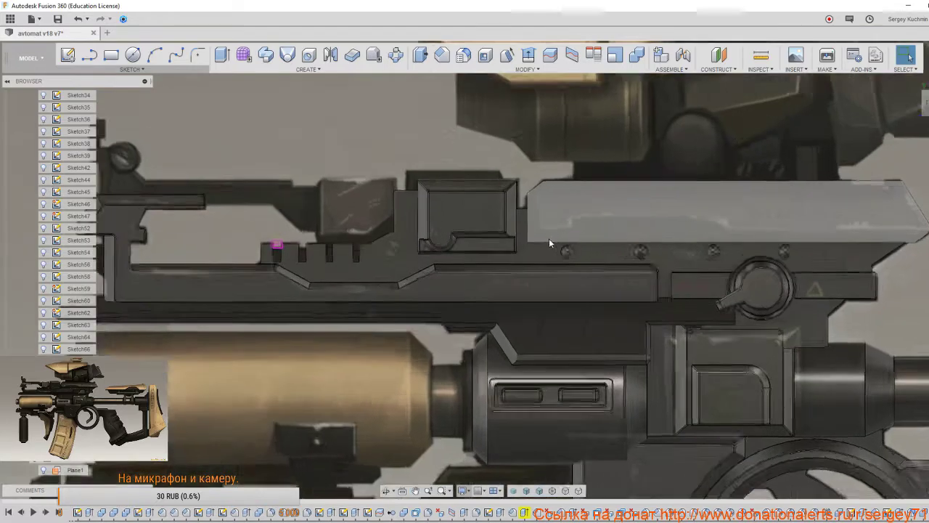
scroll(548, 239, up, 1)
mouse_move(556, 256)
shift+middle_down()
mouse_move(581, 256)
mouse_move(562, 253)
shift+middle_up()
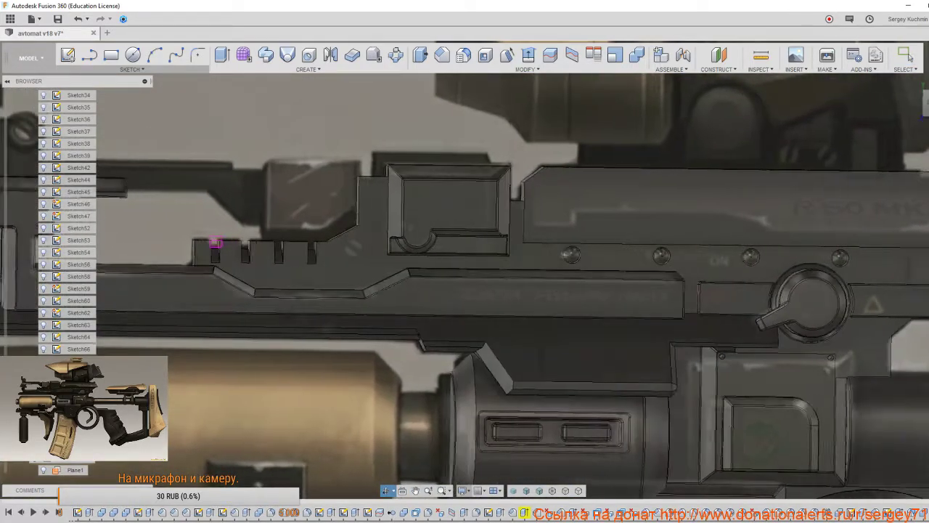
click(922, 105)
Isolate the notched receiver plate body and face it straight on from the side.
middle_drag(371, 243, 543, 219)
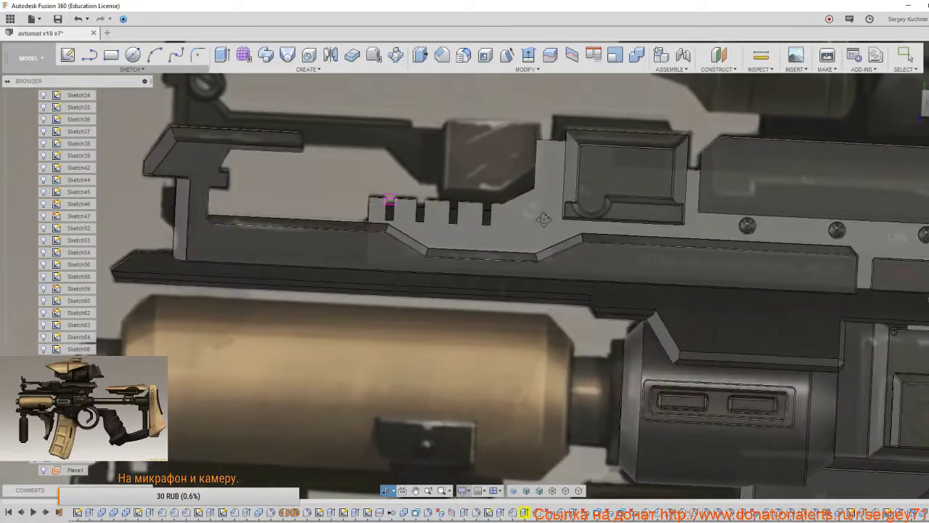
click(364, 208)
right_click(364, 209)
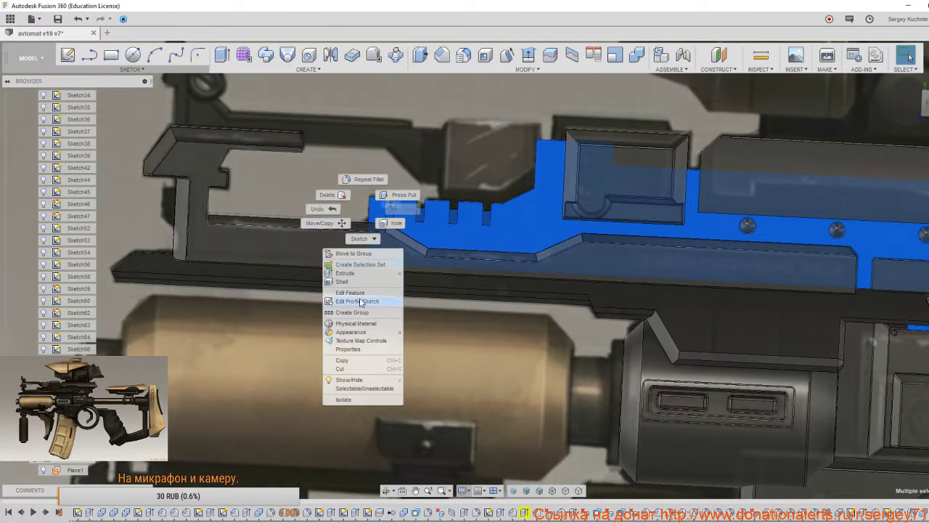
click(360, 399)
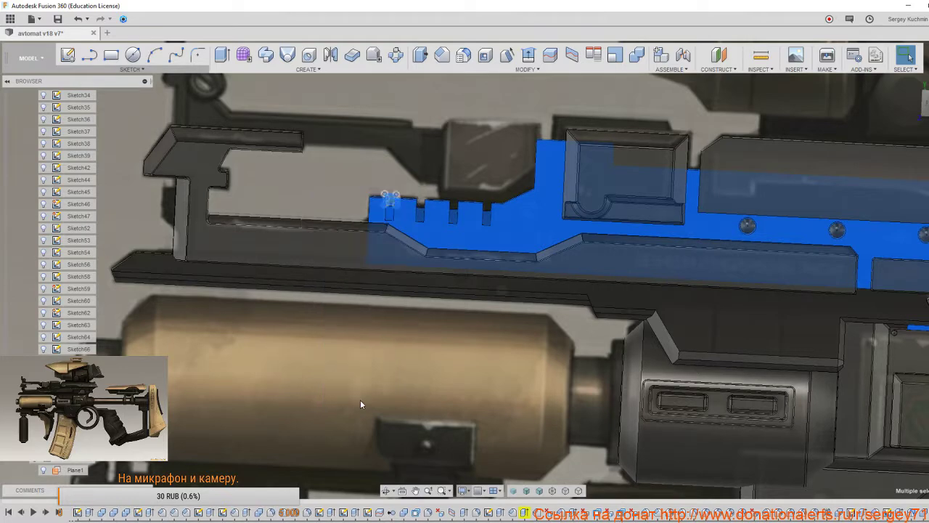
click(925, 103)
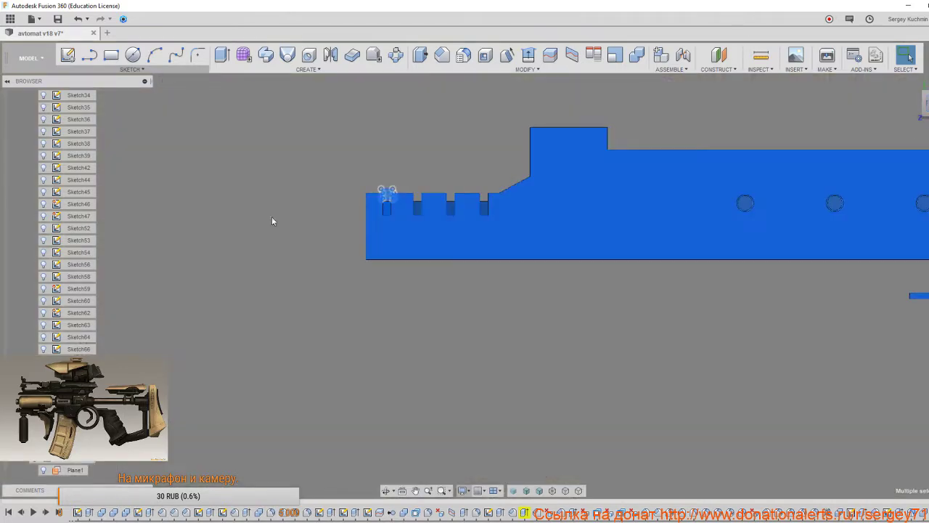
Show the reference image canvas behind the isolated plate and deselect the plate.
scroll(80, 316, up, 6)
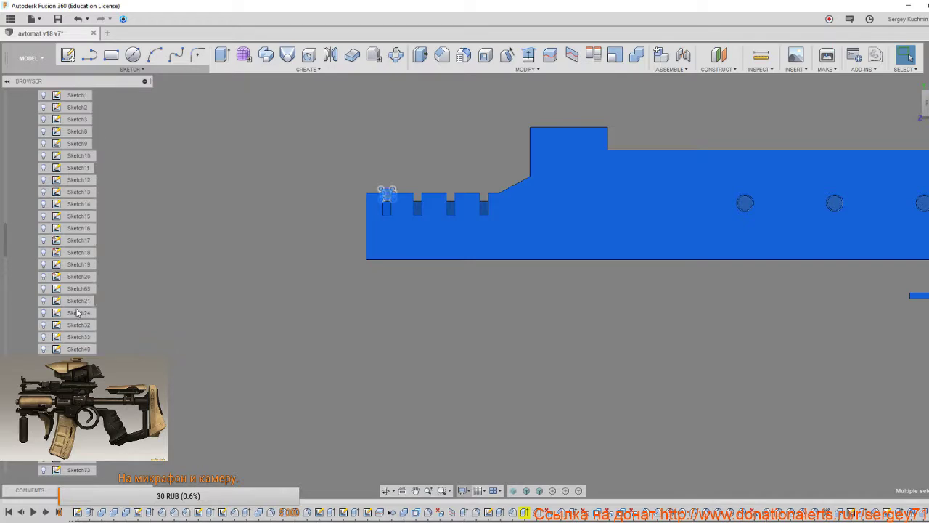
scroll(78, 315, up, 10)
click(43, 191)
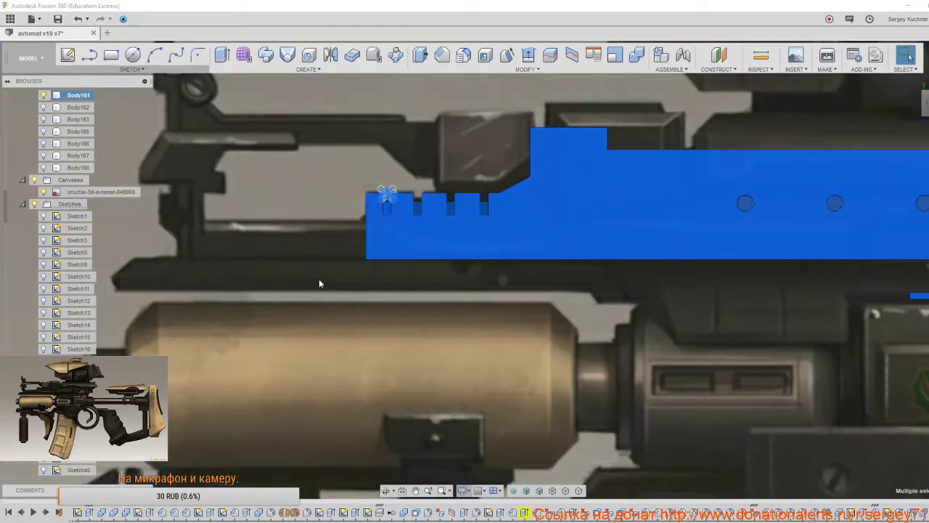
scroll(379, 309, down, 2)
middle_drag(394, 307, 330, 340)
click(257, 249)
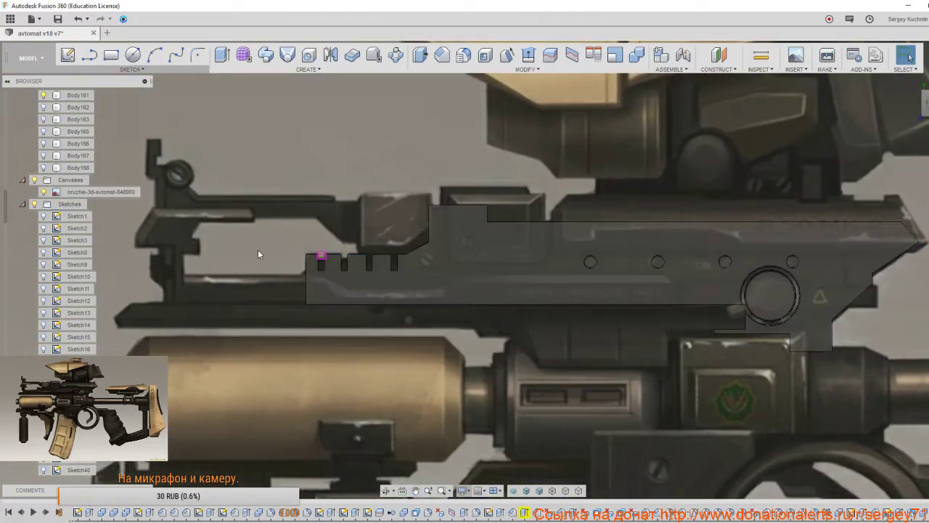
scroll(73, 218, down, 5)
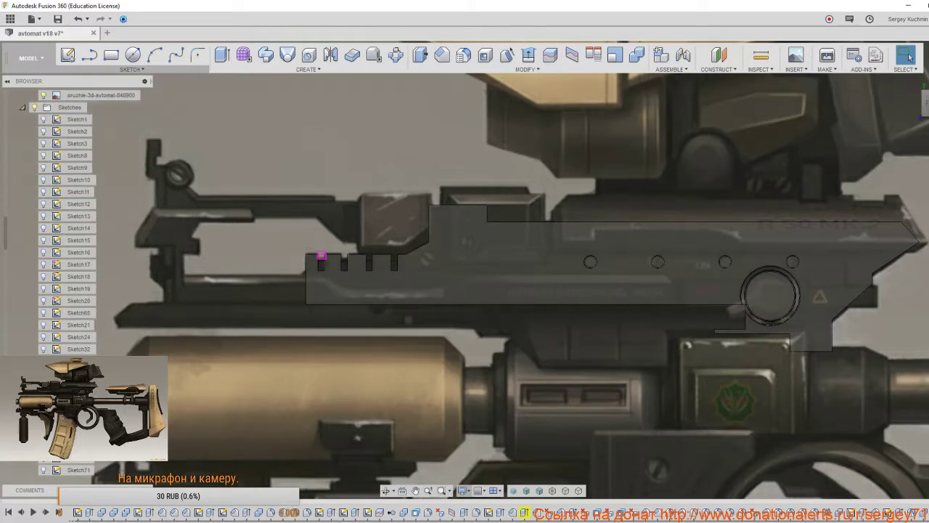
Look through the listed sketches and construction planes for the leftover magenta sketch, collapsing both folders.
scroll(73, 218, down, 5)
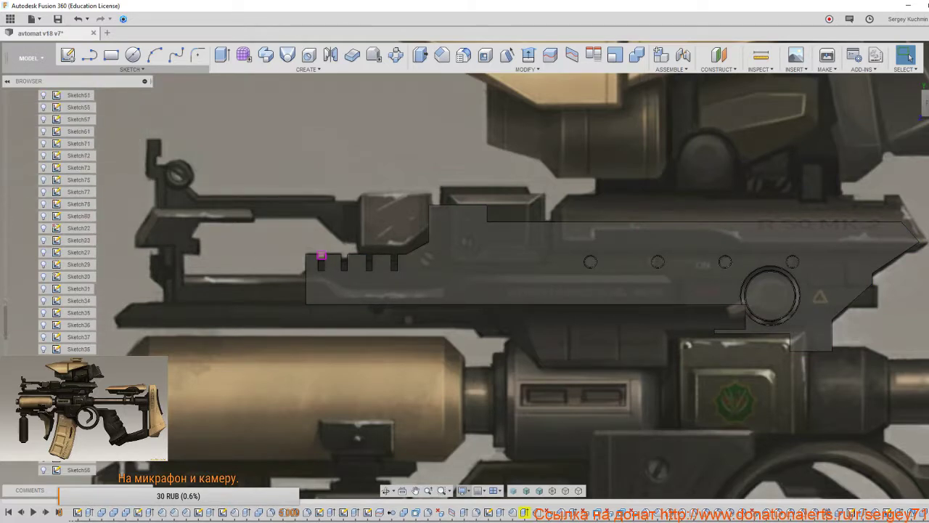
scroll(73, 283, down, 5)
scroll(73, 283, down, 5)
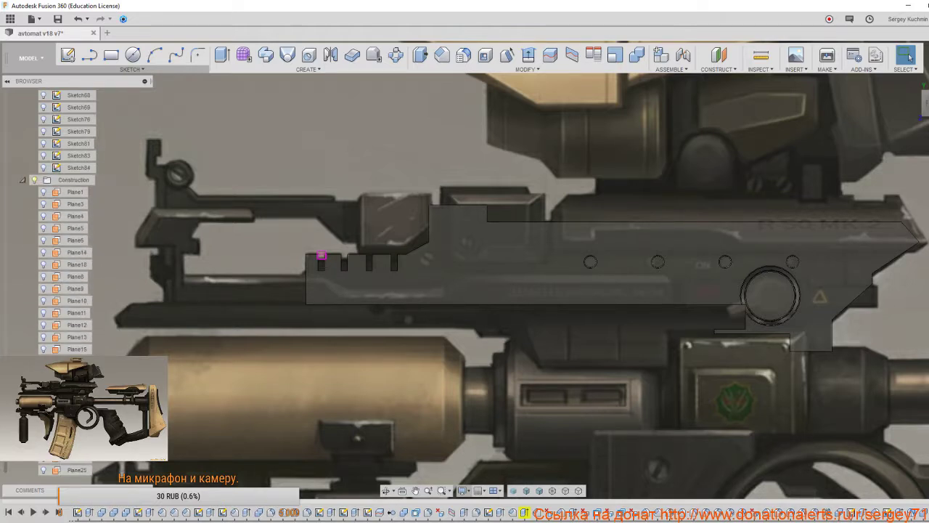
scroll(72, 283, up, 5)
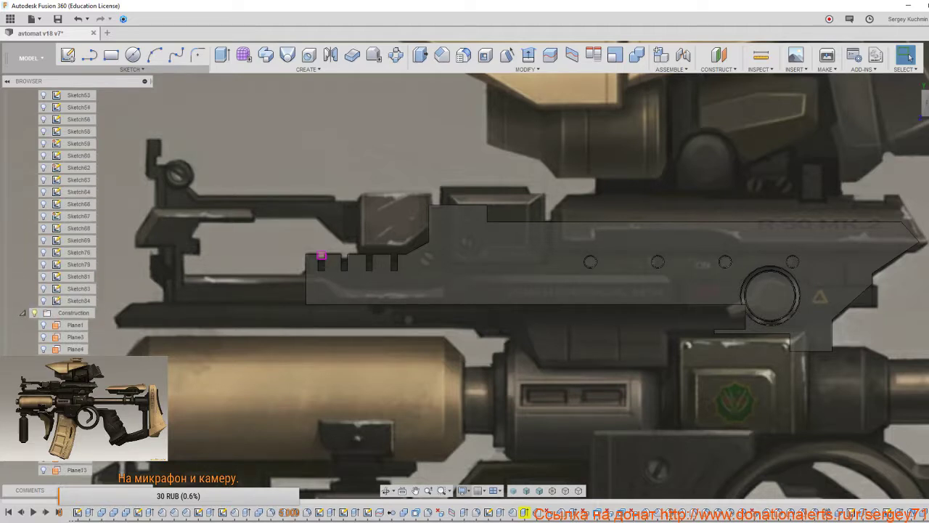
scroll(73, 283, up, 5)
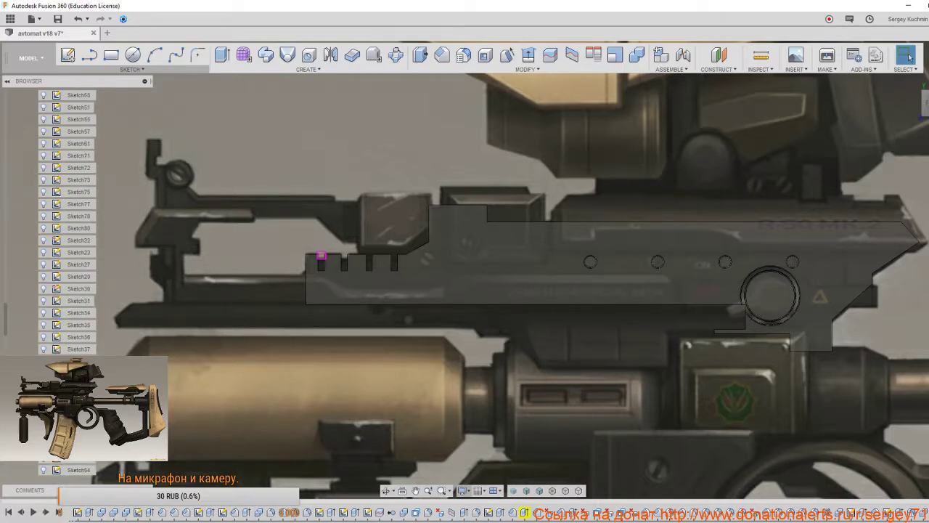
scroll(72, 217, up, 6)
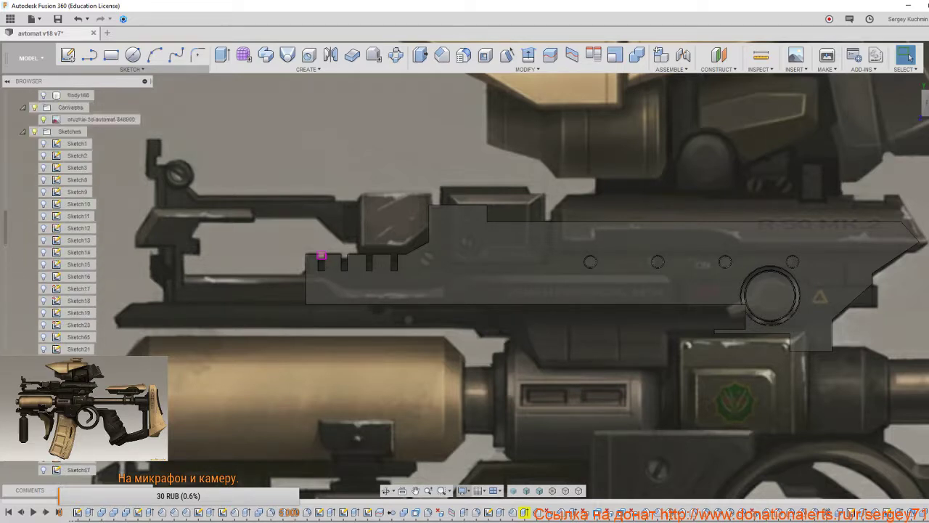
click(23, 155)
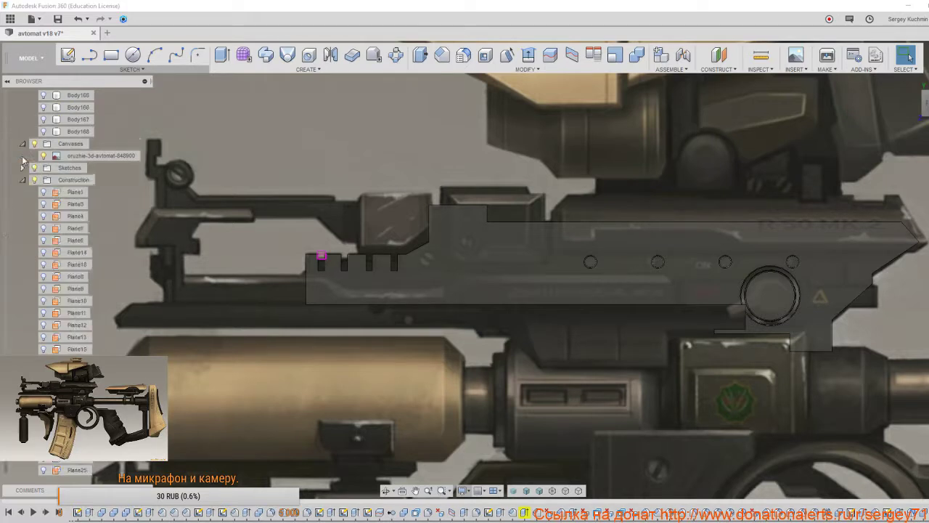
click(23, 180)
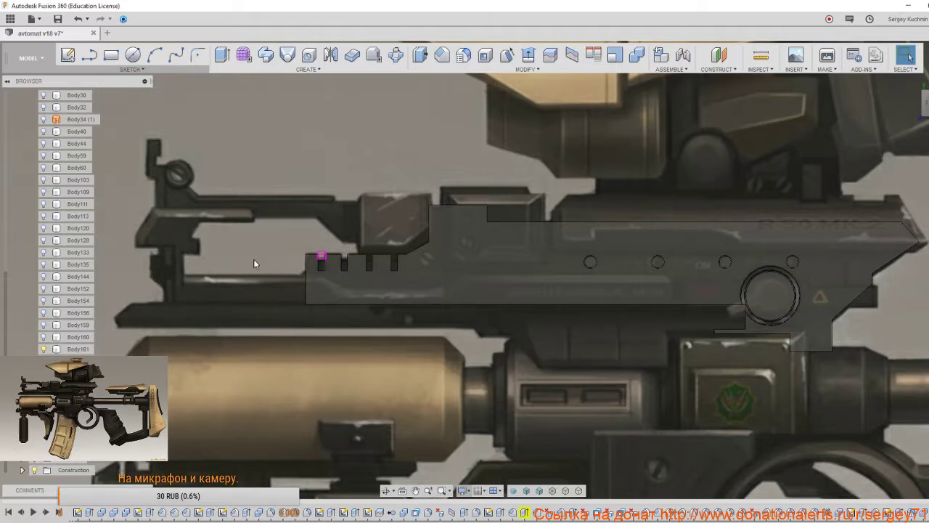
Select the leftover magenta sketch line above the plate's first notch and look for its sketch in the sketch list.
scroll(319, 254, up, 5)
scroll(317, 248, up, 2)
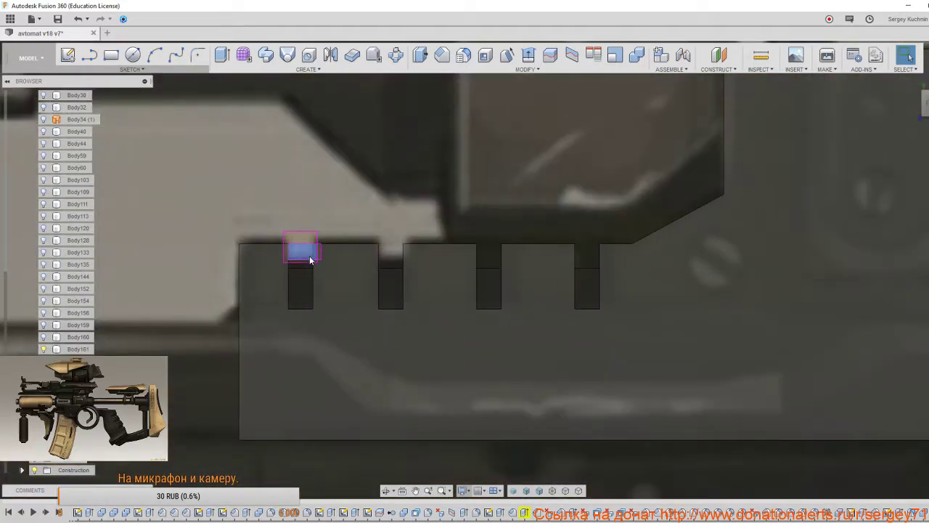
click(307, 232)
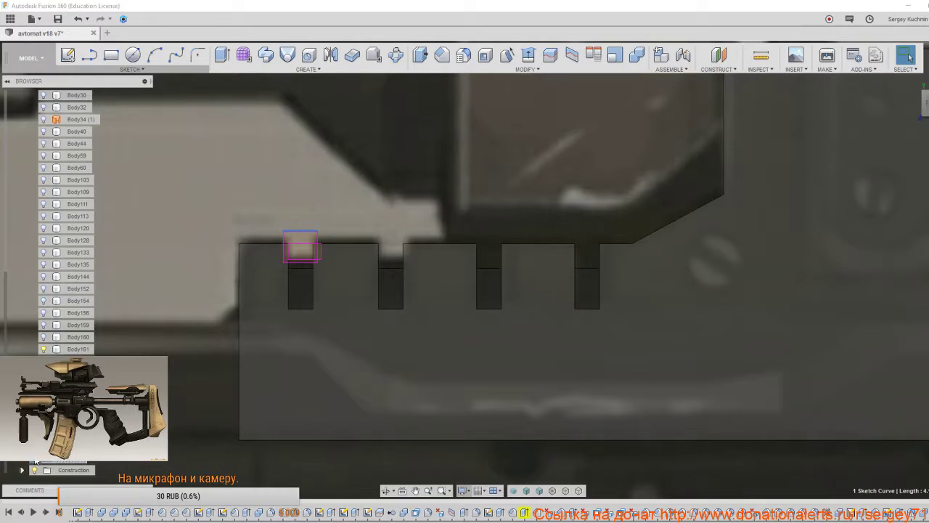
scroll(25, 463, down, 1)
scroll(25, 462, down, 10)
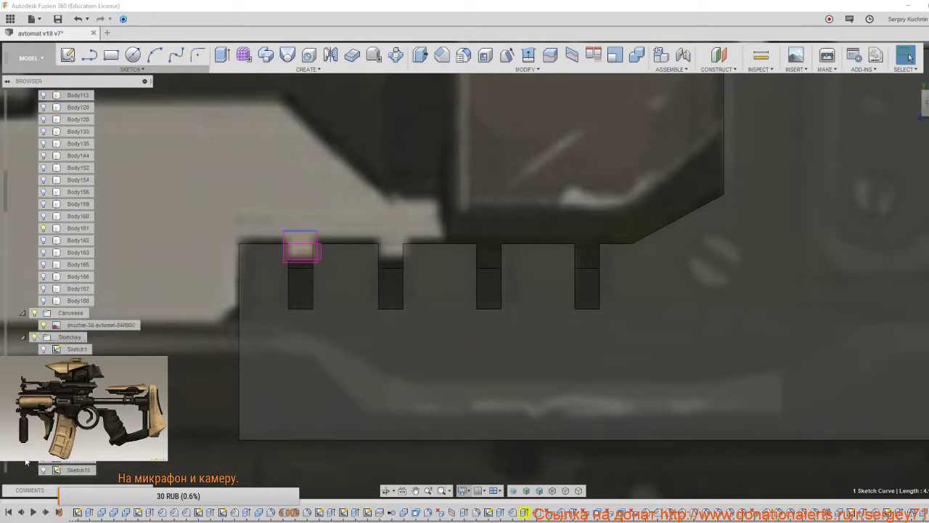
scroll(25, 462, down, 10)
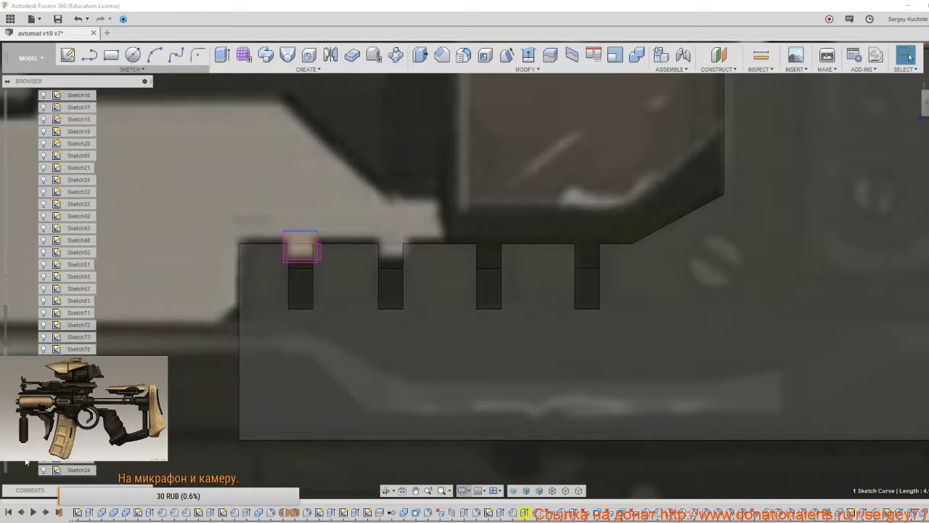
scroll(25, 462, down, 5)
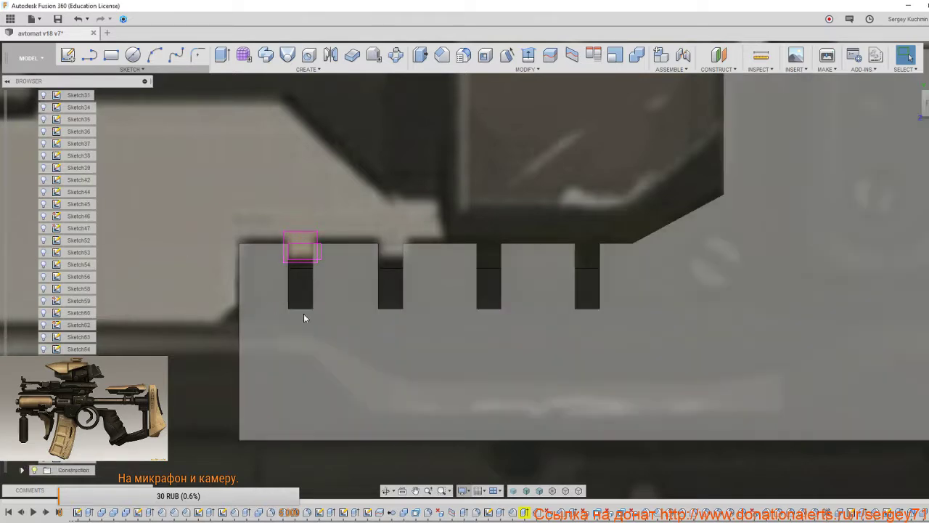
Examine the notched plate's full outline, notches and holes against the reference image behind it.
middle_drag(357, 311, 297, 275)
scroll(354, 291, down, 5)
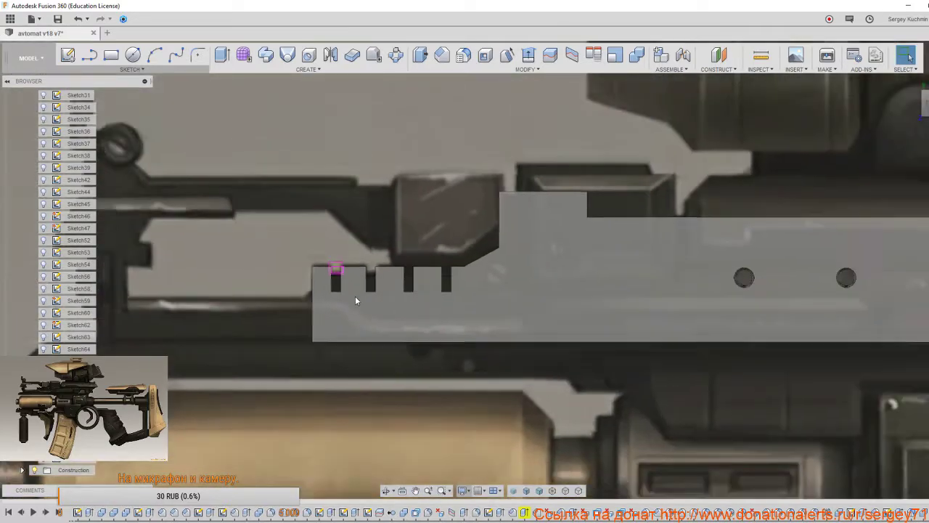
scroll(356, 296, down, 2)
middle_drag(439, 304, 300, 285)
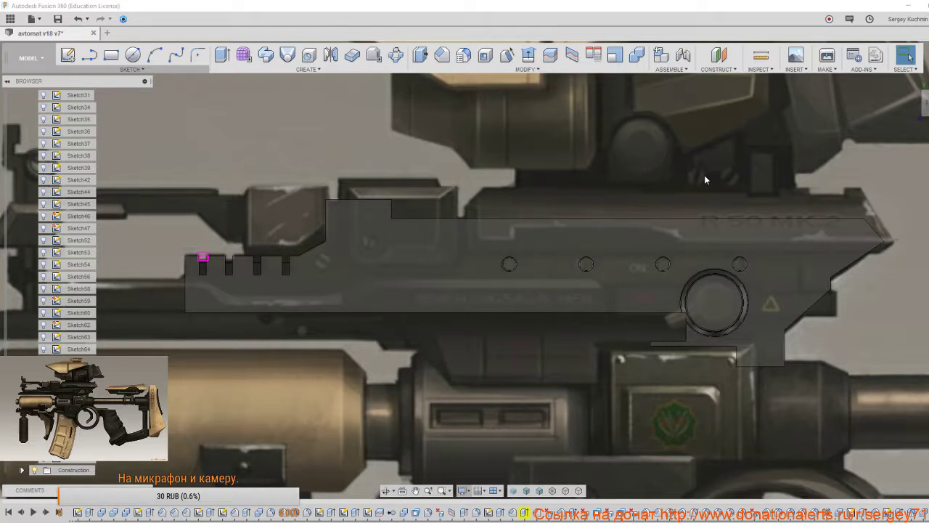
scroll(672, 254, down, 3)
mouse_move(672, 252)
shift+middle_down()
mouse_move(701, 270)
mouse_move(673, 257)
shift+middle_up()
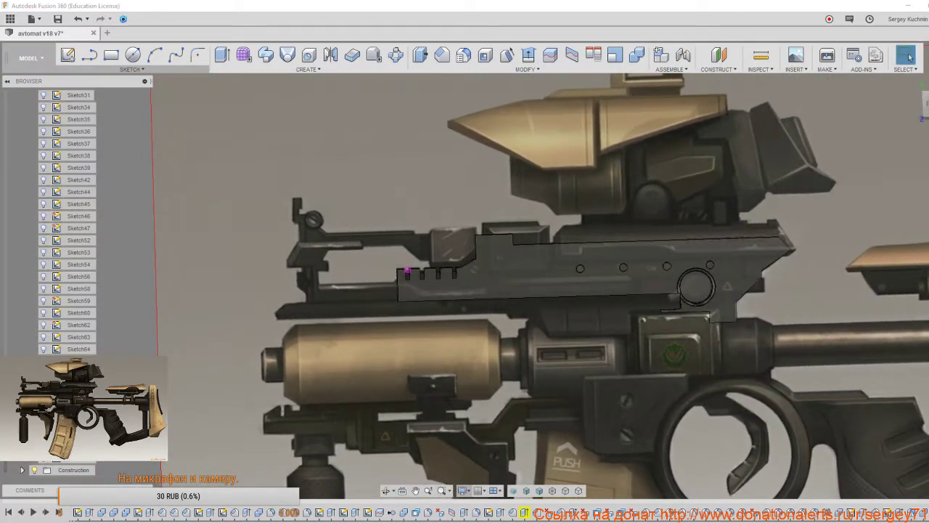
Start a constant-radius fillet on the crosswise top edges of the teeth between the plate's front notches.
scroll(435, 295, up, 10)
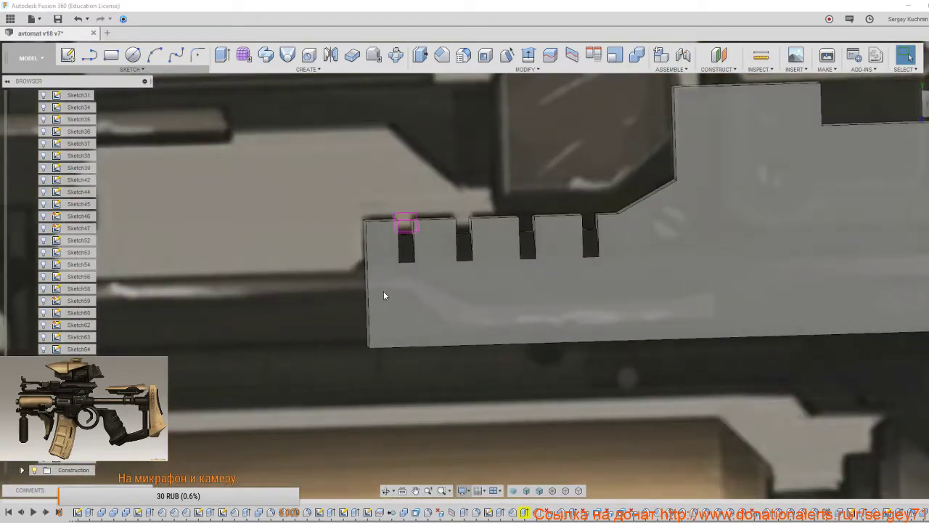
shift+middle_drag(366, 230, 360, 222)
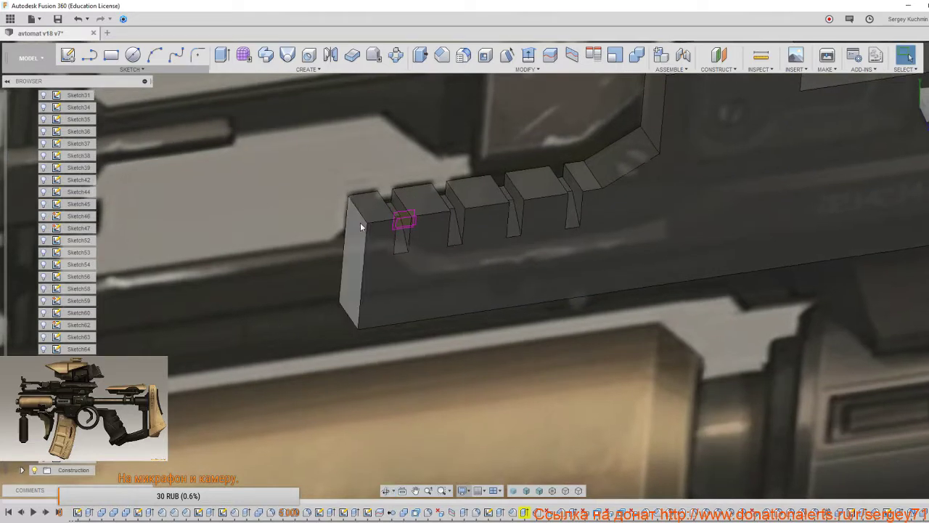
click(382, 208)
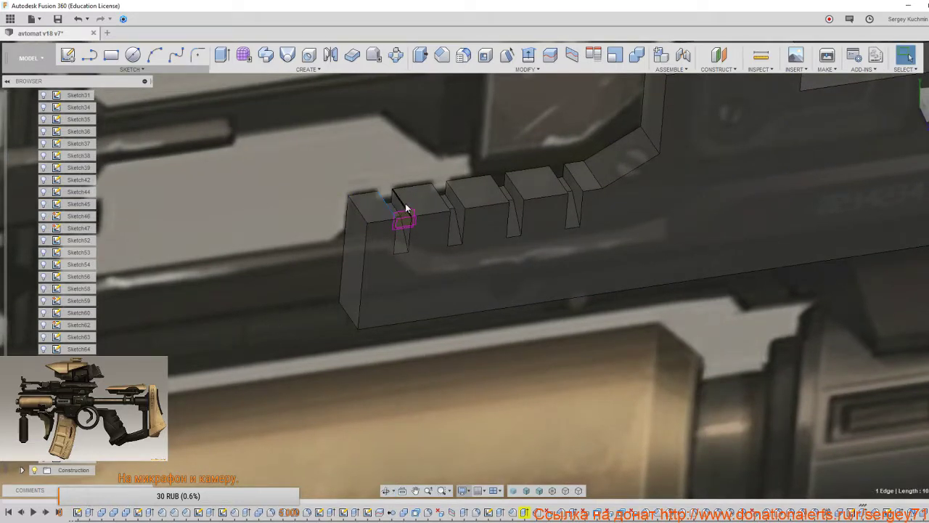
click(443, 204)
key(f)
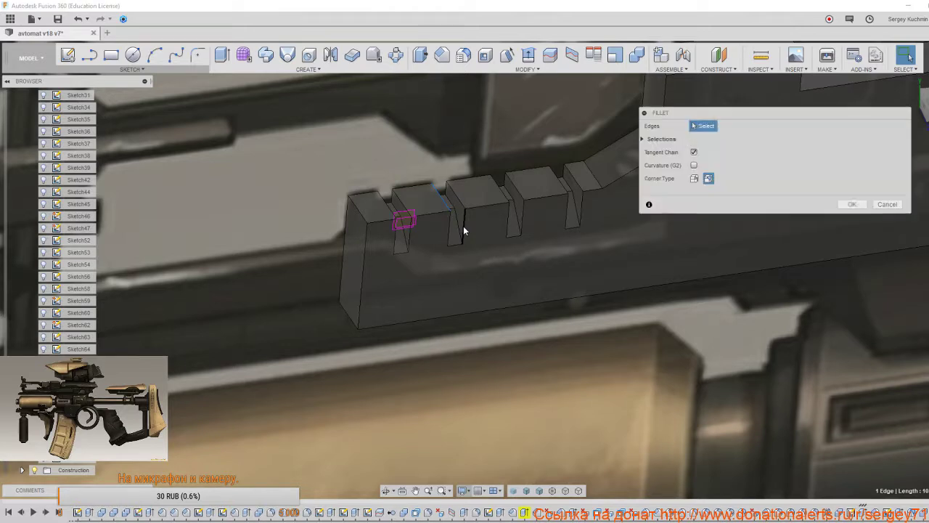
click(463, 226)
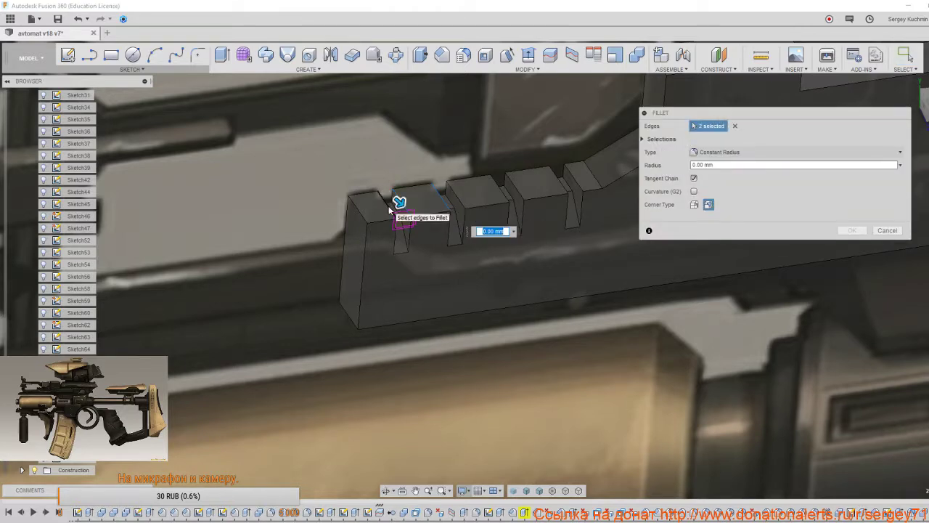
click(389, 207)
click(363, 216)
click(460, 201)
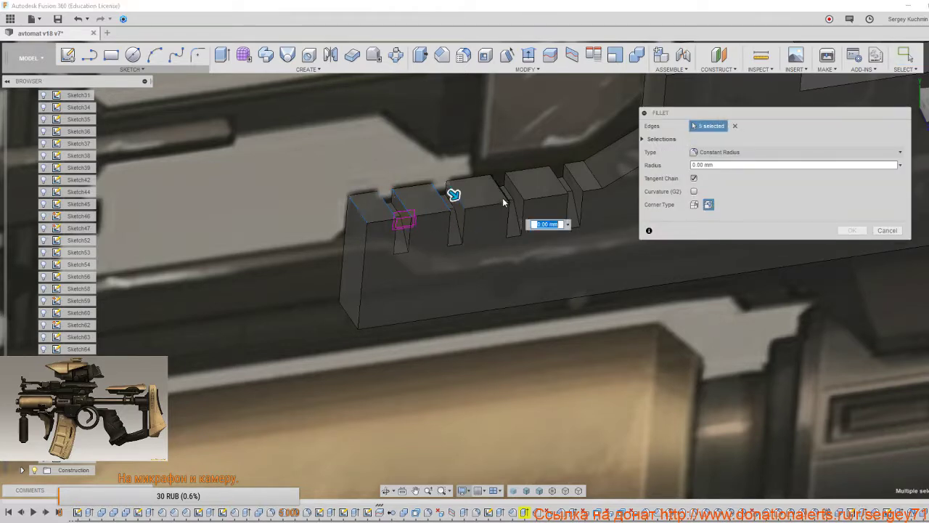
click(508, 190)
click(559, 192)
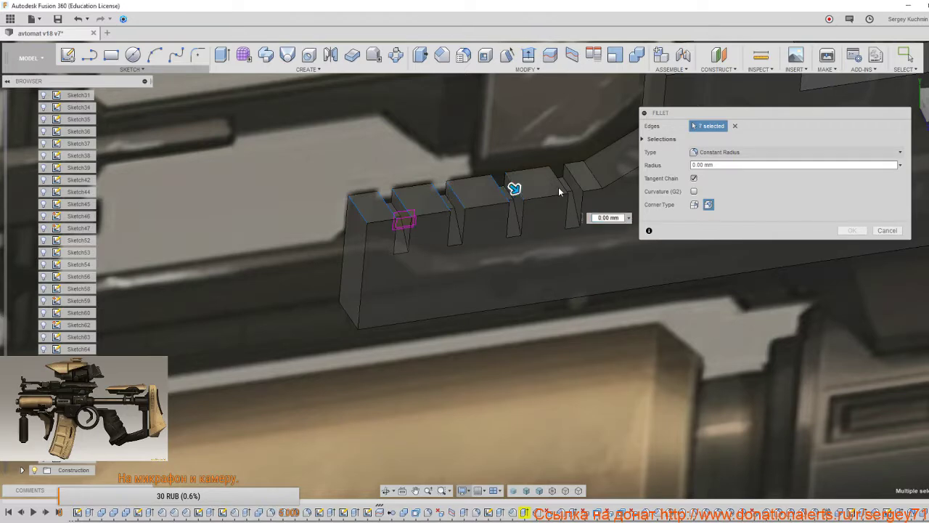
click(564, 183)
Add the last tooth's edges and the upper end of the sloped face to the fillet, with a 0.50 mm radius.
mouse_move(564, 182)
shift+middle_down()
mouse_move(566, 175)
mouse_move(581, 186)
shift+middle_up()
click(580, 185)
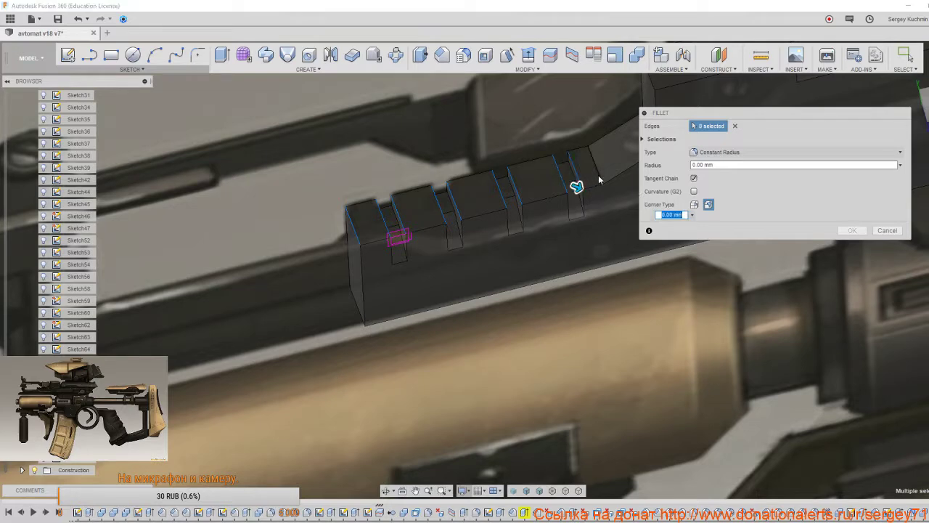
click(600, 180)
middle_drag(578, 218, 362, 258)
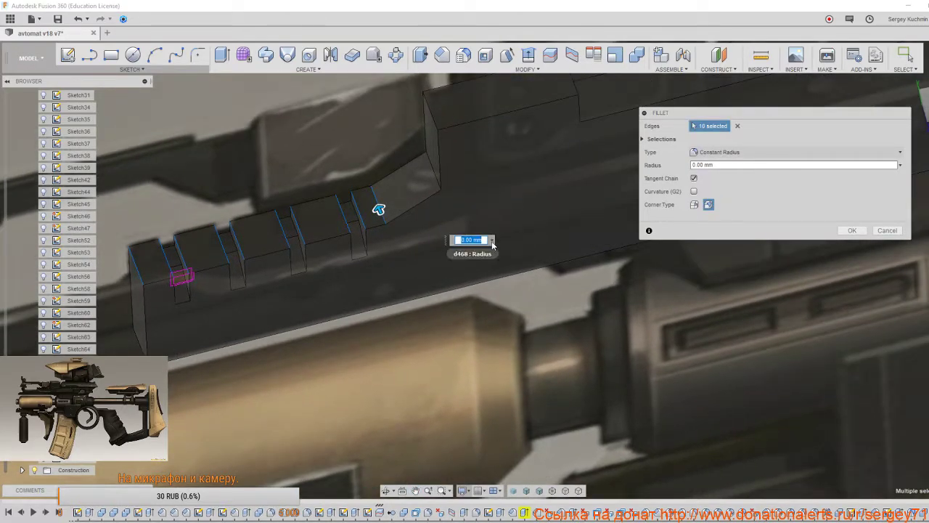
click(492, 241)
click(486, 251)
shift+middle_drag(399, 260, 403, 229)
shift+middle_drag(382, 196, 385, 351)
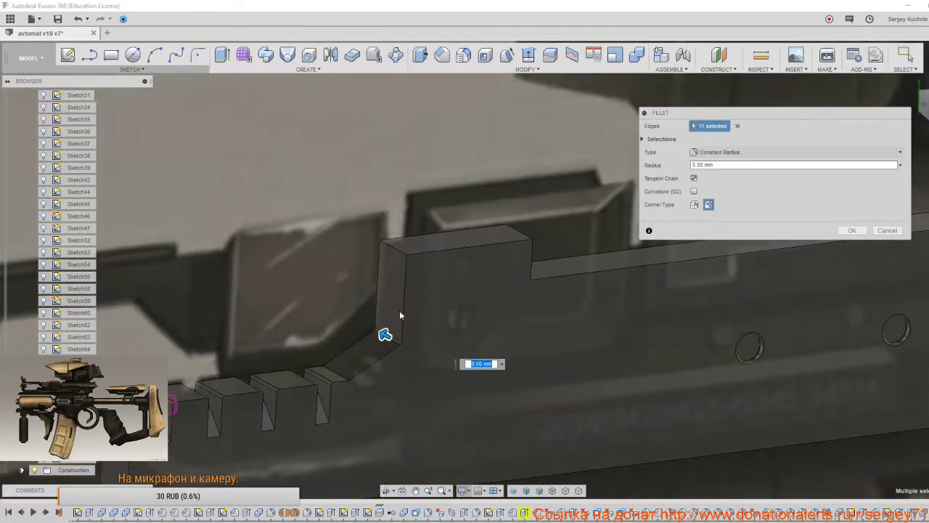
Add the raised block's two upper crosswise edges and the inner corner behind it to the fillet.
click(397, 249)
click(526, 238)
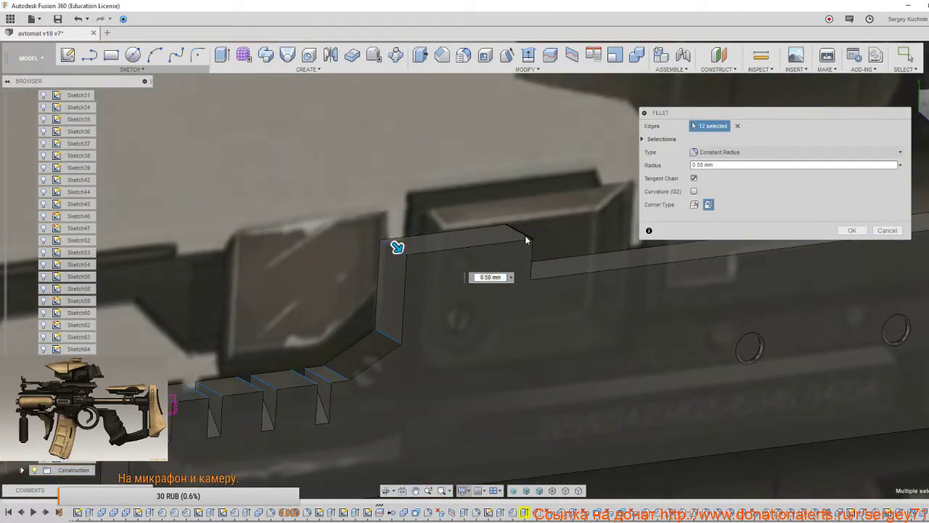
shift+middle_drag(543, 284, 457, 290)
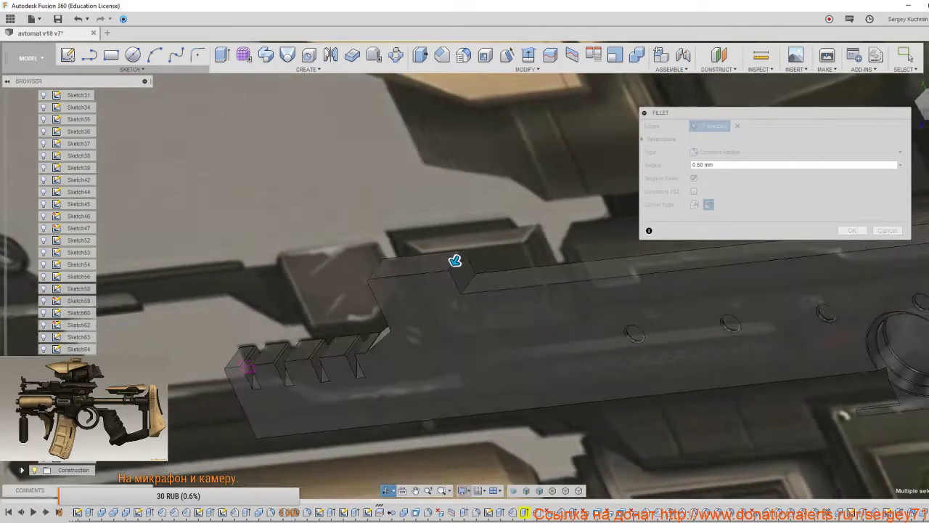
click(460, 291)
Add the crosswise edges of the plate's rear tip and the angled step below it to the fillet.
scroll(448, 349, down, 4)
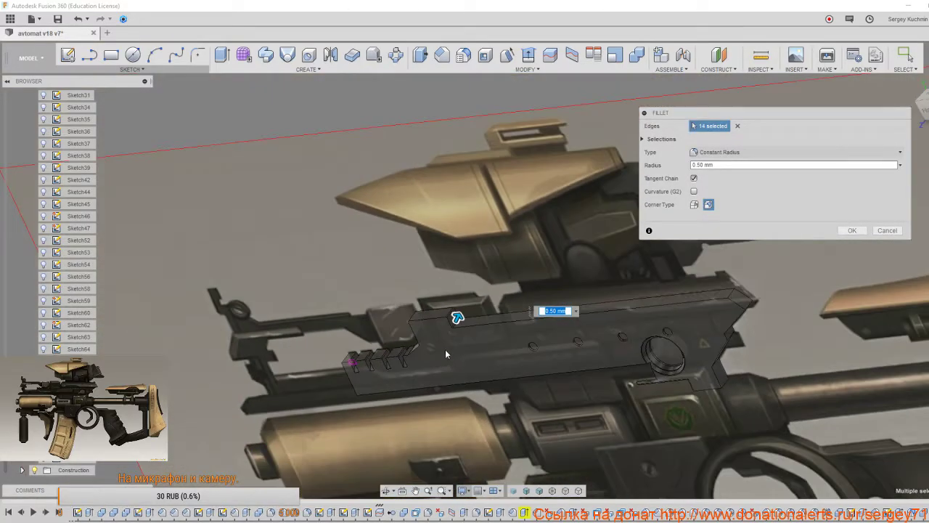
middle_drag(749, 303, 600, 305)
scroll(600, 305, up, 5)
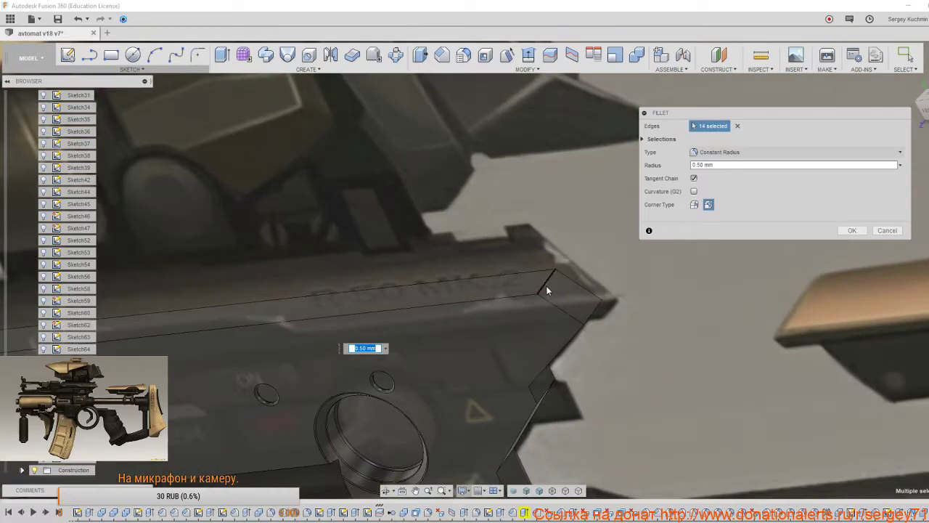
click(549, 289)
scroll(577, 351, down, 3)
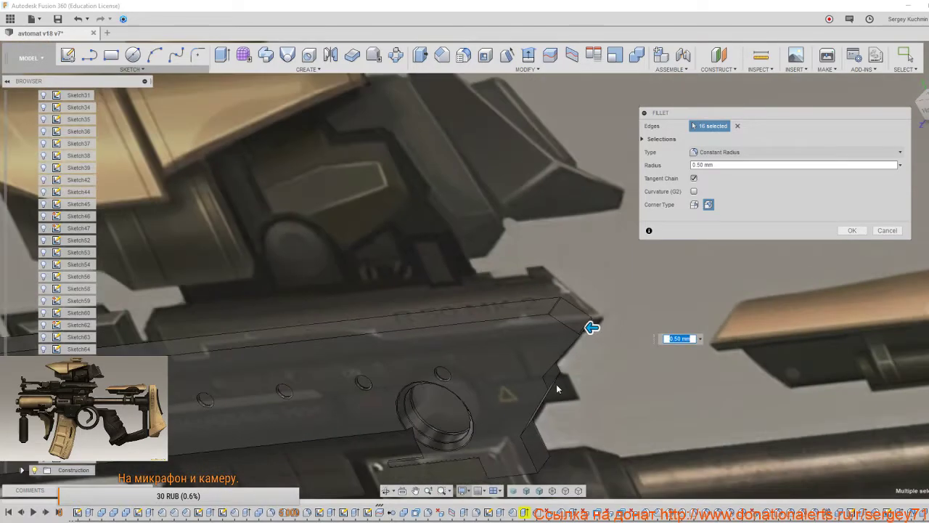
shift+middle_drag(556, 388, 548, 377)
click(548, 370)
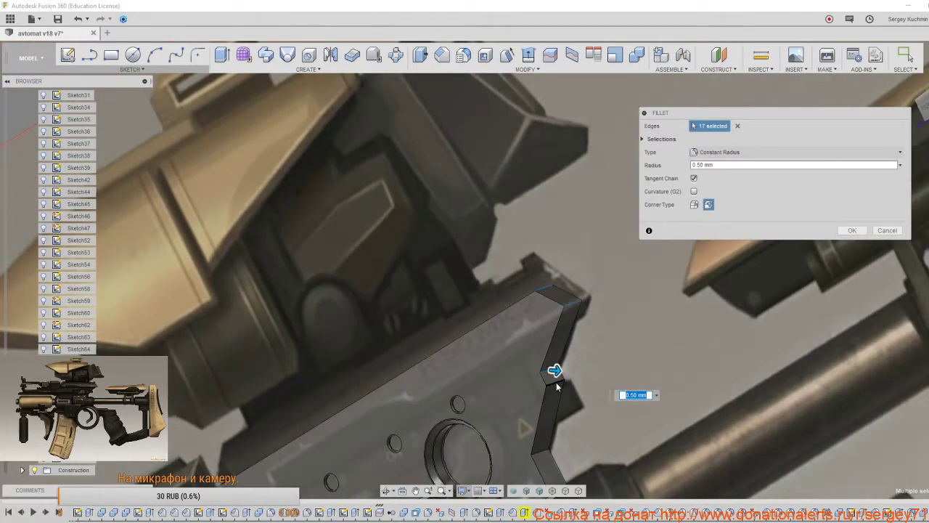
click(555, 384)
Add the crosswise corner edges of the plate's lower rear projection to the fillet and apply it.
middle_drag(545, 431, 542, 262)
click(539, 285)
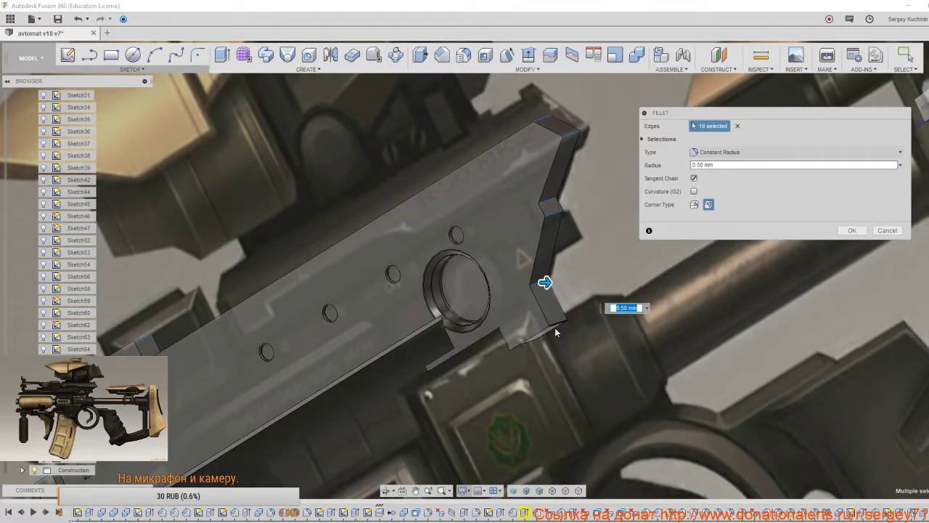
click(557, 324)
shift+middle_drag(545, 334, 616, 307)
scroll(522, 343, up, 4)
click(503, 339)
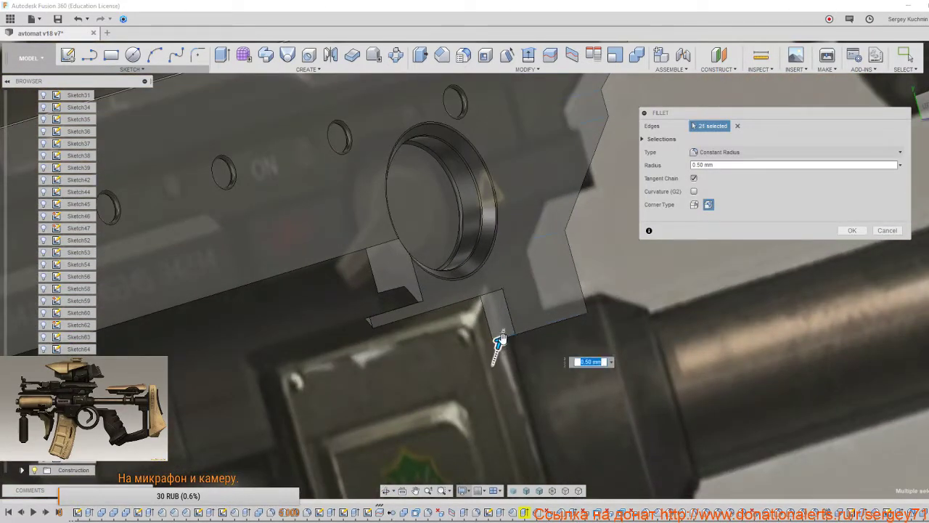
shift+middle_drag(503, 339, 511, 302)
key(Return)
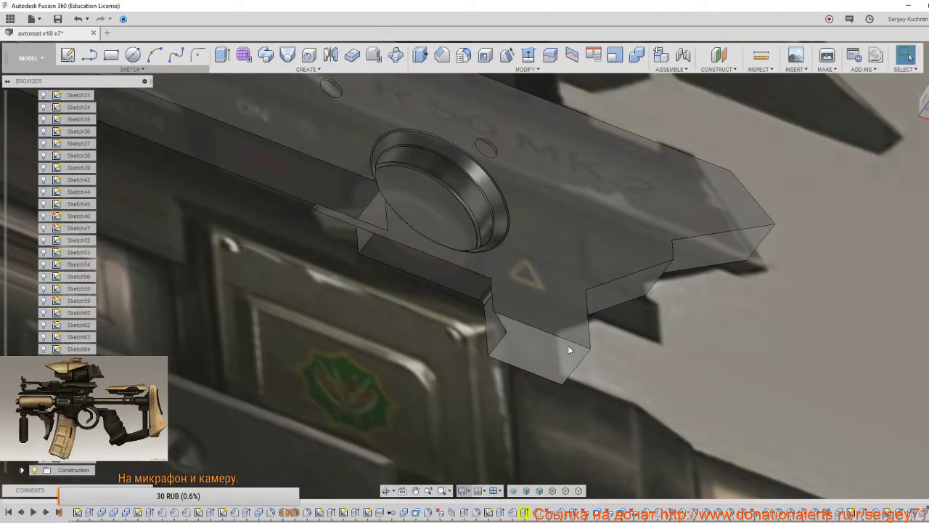
scroll(567, 347, down, 4)
shift+middle_drag(559, 336, 534, 366)
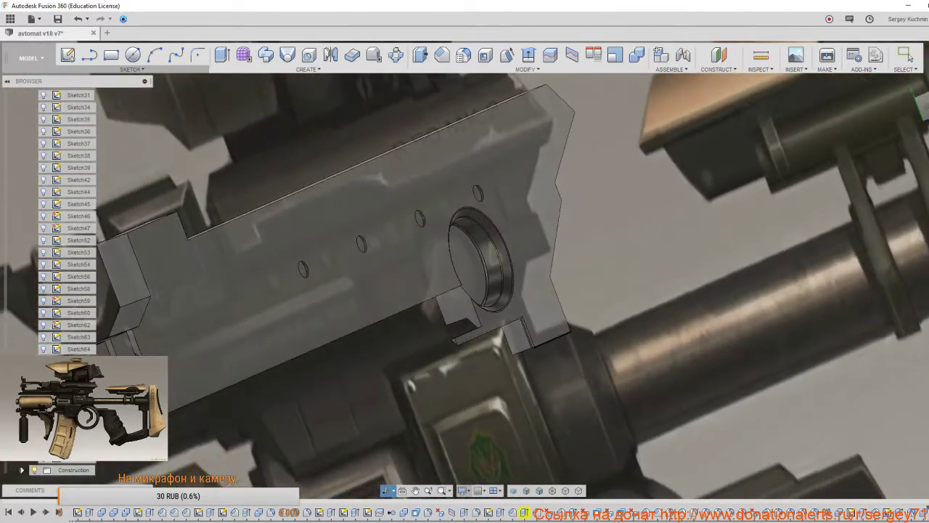
Hide the reference image canvas so that only the isolated plate body is shown.
shift+middle_drag(639, 381, 601, 360)
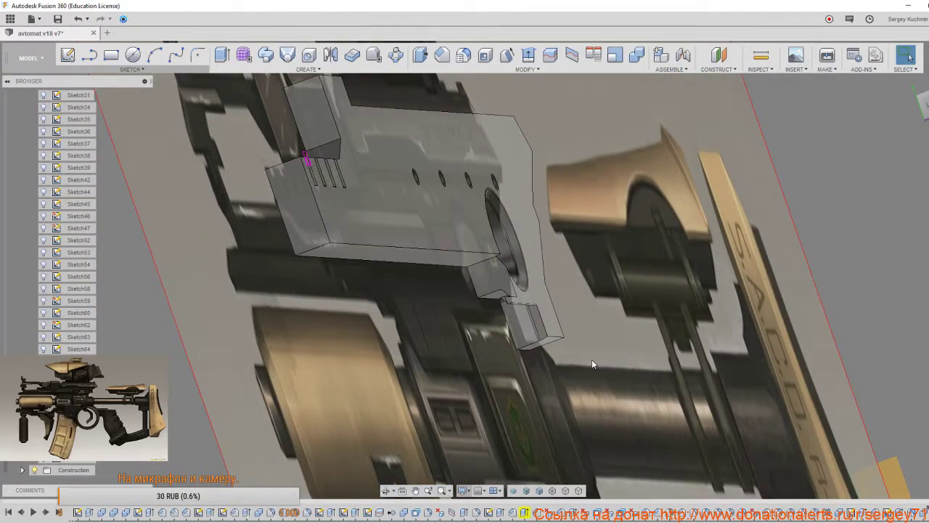
shift+middle_drag(581, 305, 396, 314)
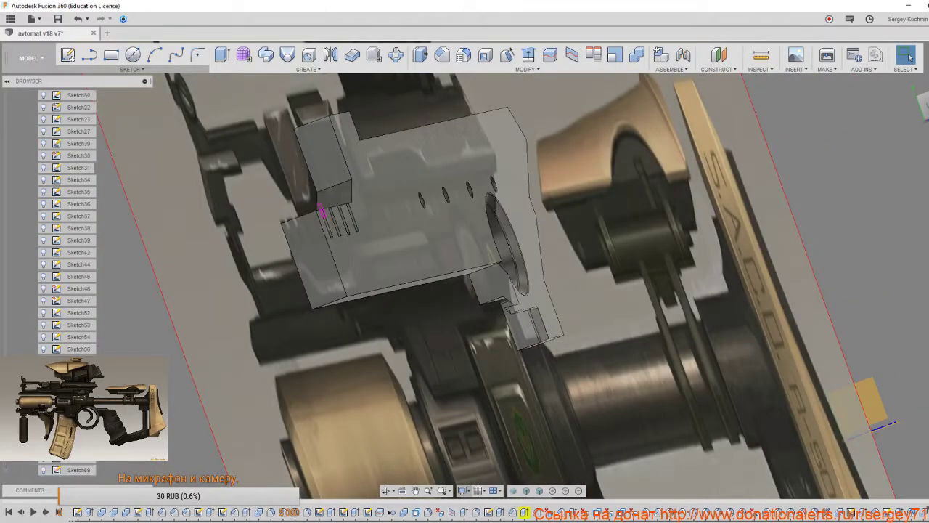
scroll(40, 348, up, 6)
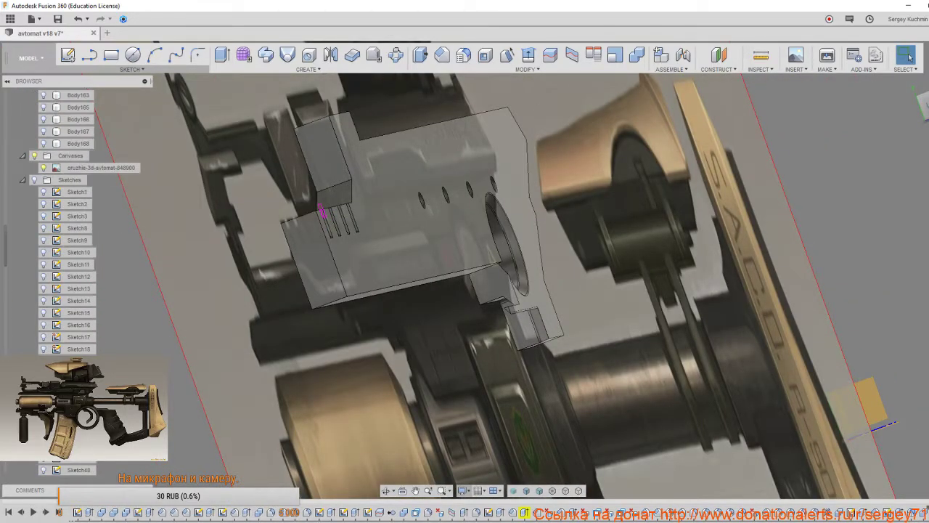
click(34, 227)
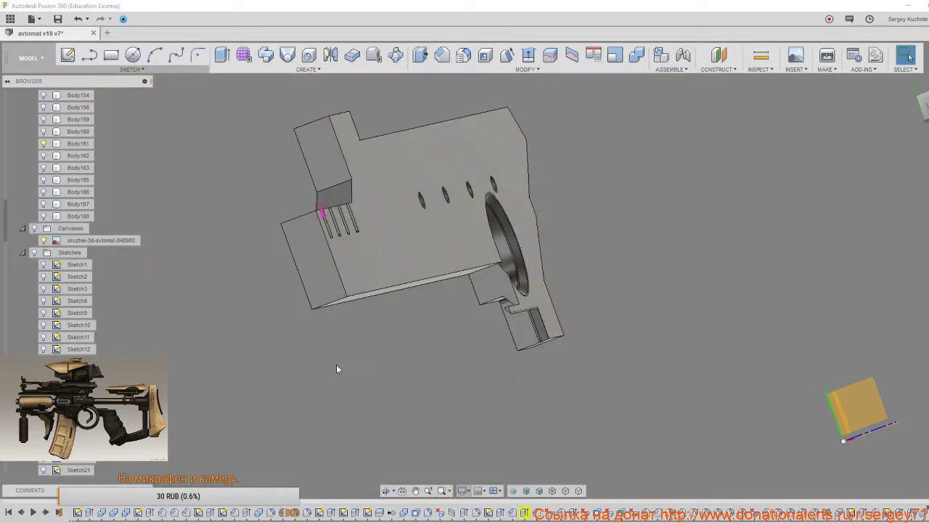
Try to delete the faces of the thin leftover strip projecting into the notch on the plate's lower edge.
shift+middle_drag(336, 365, 448, 353)
scroll(448, 353, up, 5)
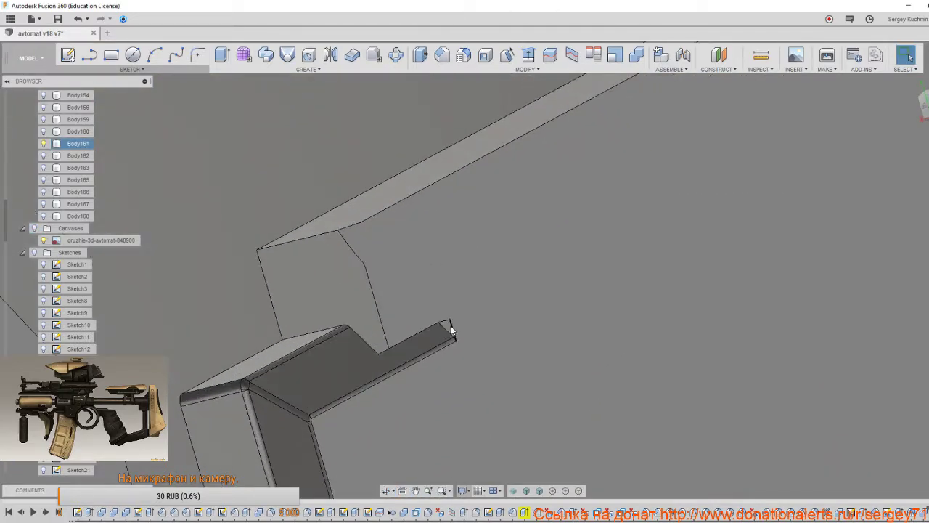
scroll(447, 331, up, 3)
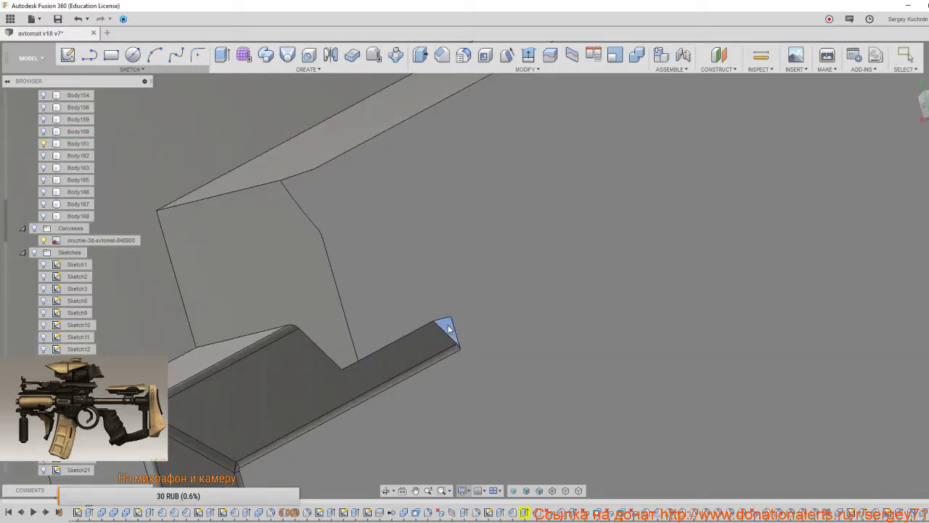
scroll(448, 368, down, 3)
mouse_move(447, 368)
shift+middle_down()
mouse_move(359, 384)
mouse_move(391, 382)
mouse_move(395, 359)
mouse_move(456, 373)
mouse_move(437, 361)
shift+middle_up()
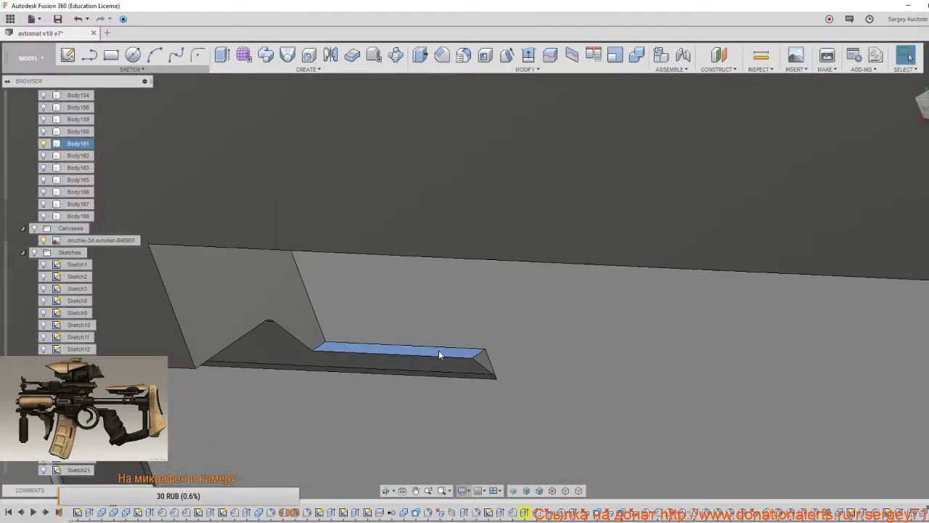
mouse_move(439, 353)
shift+middle_down()
mouse_move(425, 381)
mouse_move(435, 390)
mouse_move(321, 388)
mouse_move(307, 413)
shift+middle_up()
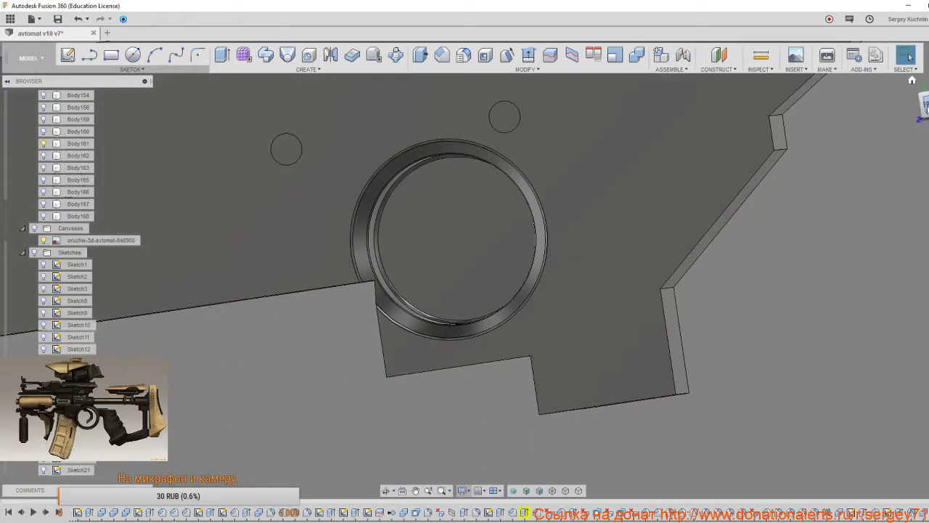
Show all bodies again and offset the angled end face of the lower ledge beside the round selector knob by -5 mm.
right_click(504, 373)
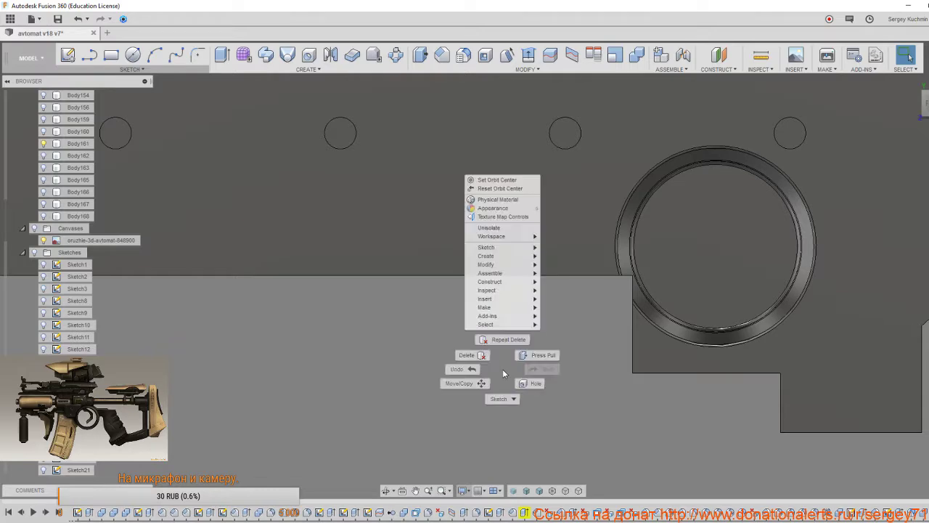
click(493, 228)
middle_drag(629, 297, 544, 253)
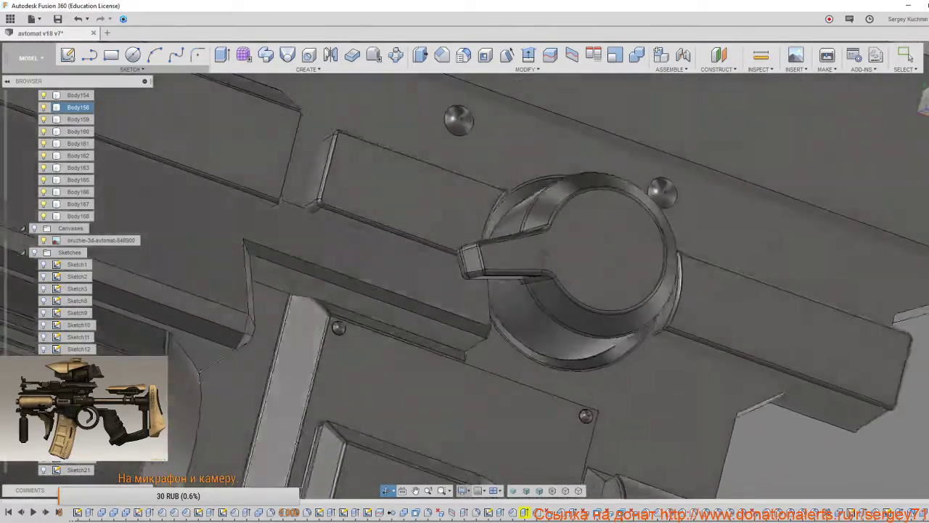
shift+middle_drag(501, 283, 513, 226)
middle_drag(534, 288, 544, 245)
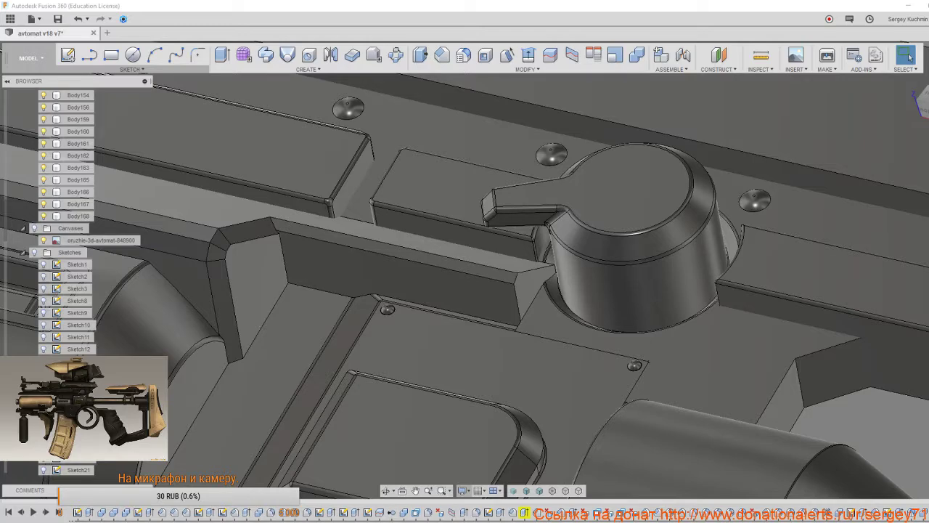
middle_drag(744, 327, 762, 341)
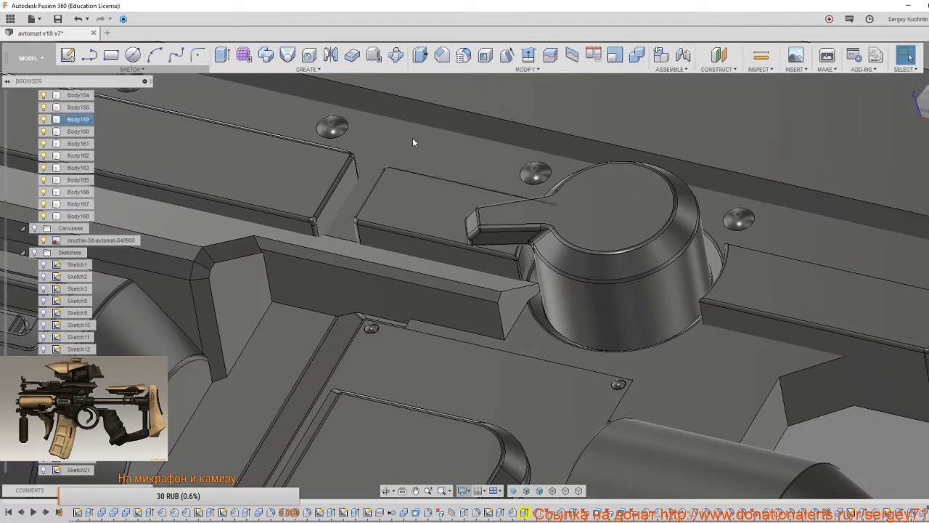
click(421, 55)
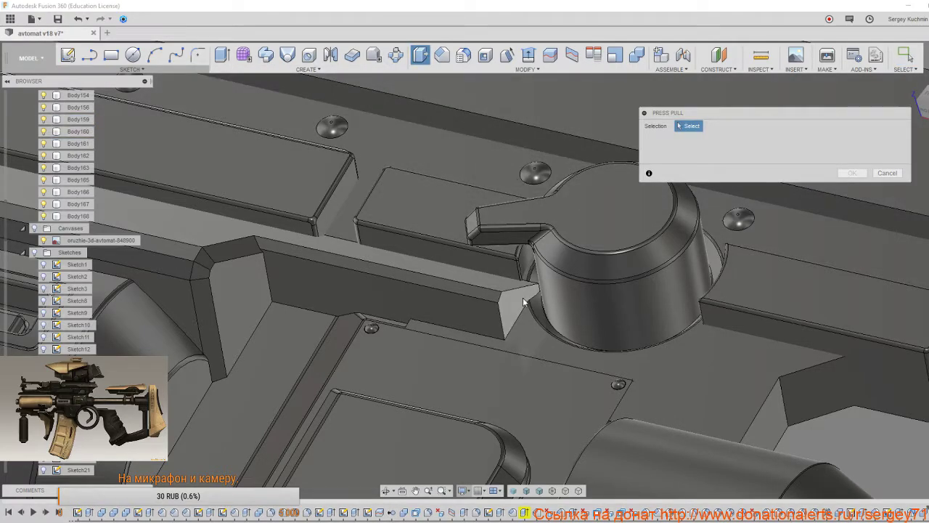
click(528, 299)
drag(508, 300, 504, 296)
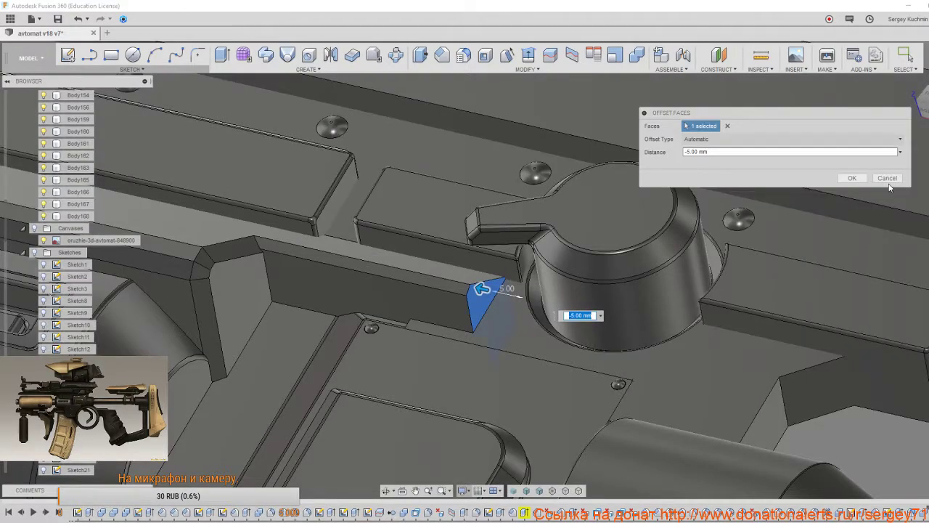
shift+middle_drag(667, 306, 590, 341)
scroll(586, 328, down, 4)
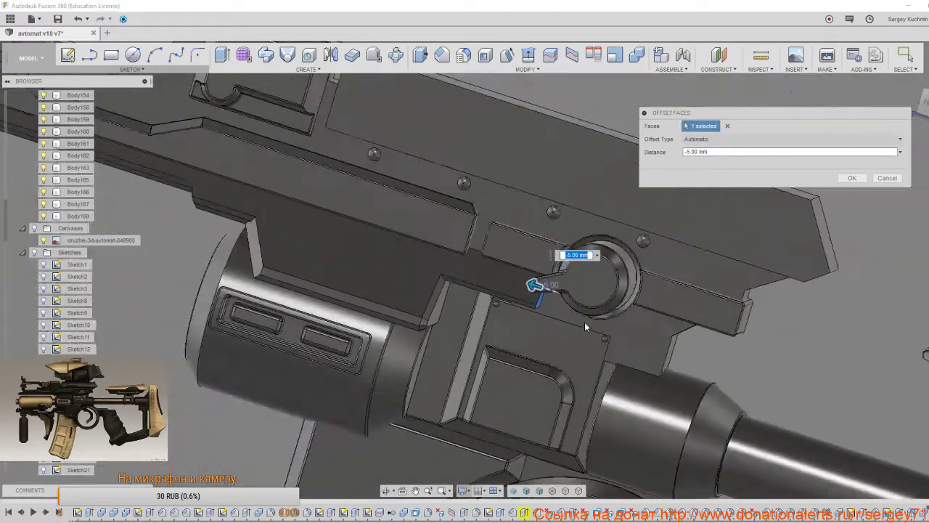
scroll(585, 326, down, 2)
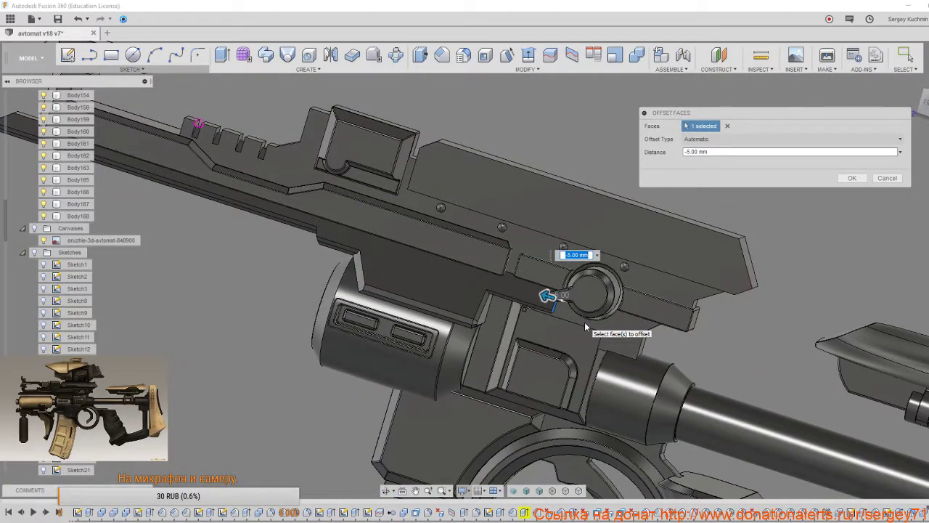
middle_drag(586, 327, 691, 349)
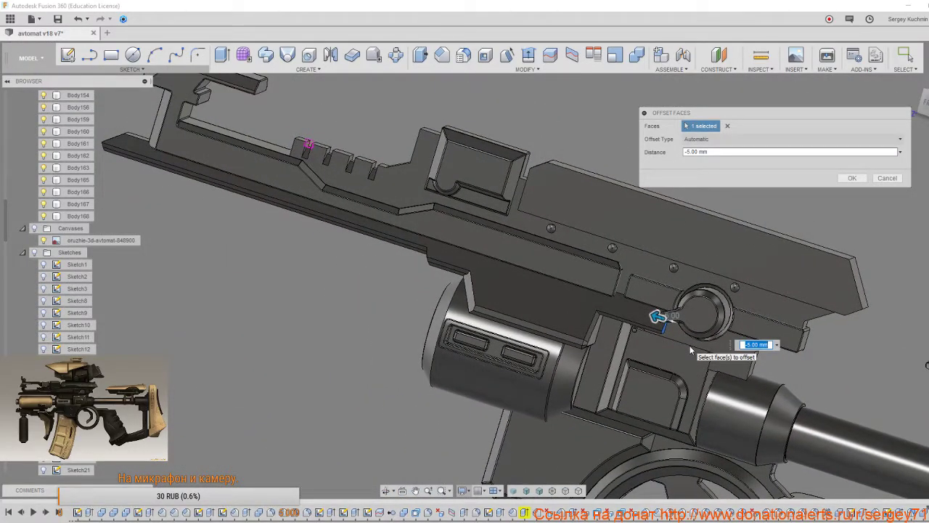
scroll(610, 311, up, 5)
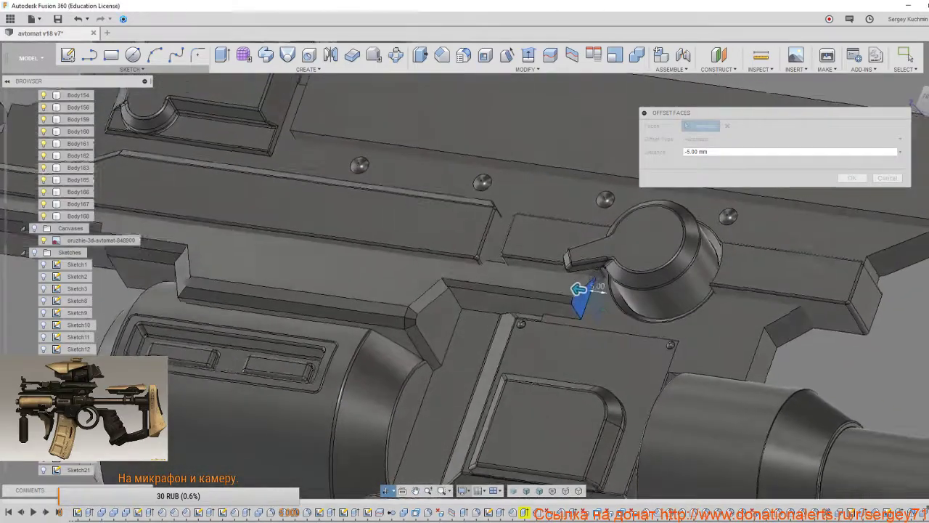
shift+middle_drag(609, 310, 581, 292)
click(851, 178)
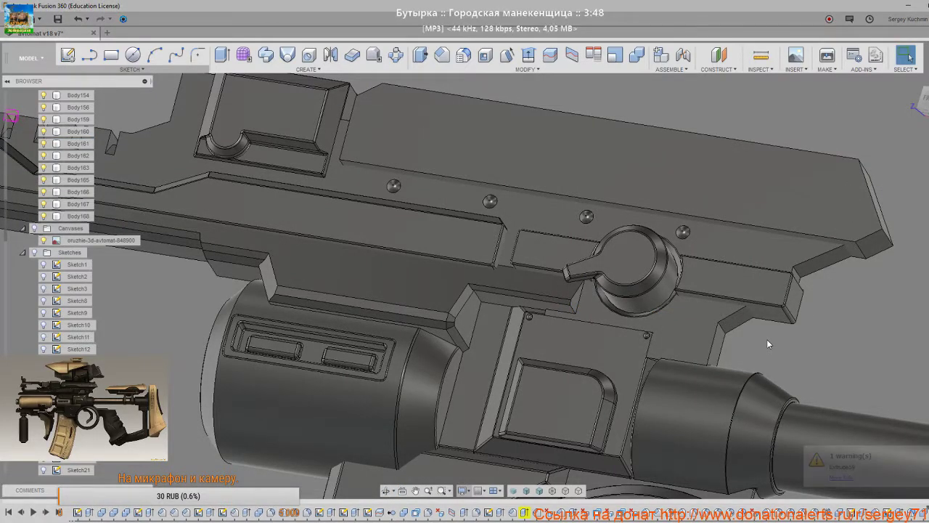
Isolate the receiver's notched plate body behind the selector knob.
click(704, 340)
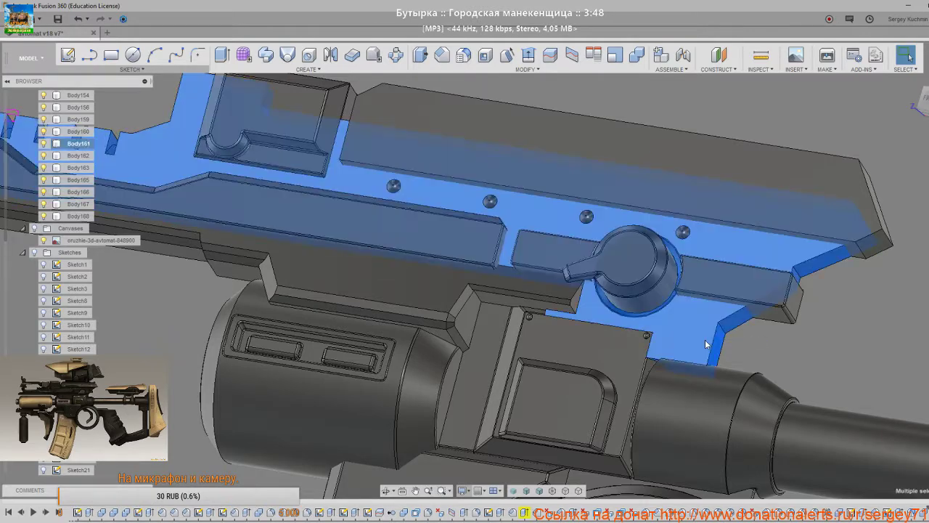
right_click(761, 347)
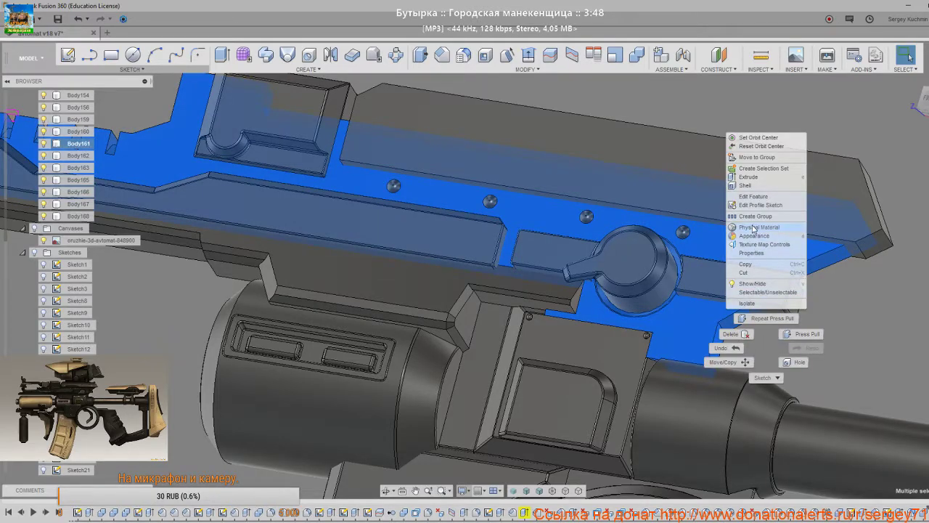
click(755, 304)
Delete the faces of the thin strip projecting from the plate's lower notch, and show all the other bodies again.
shift+middle_drag(755, 305, 854, 350)
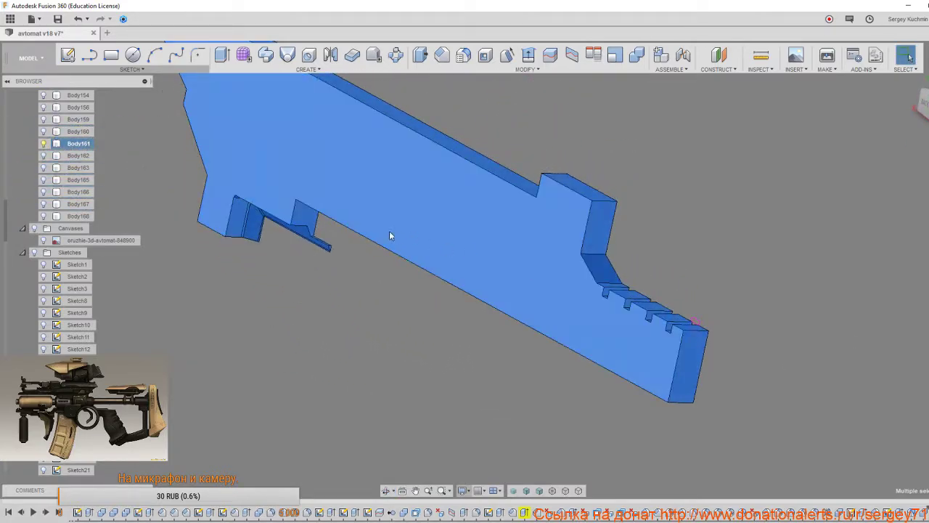
scroll(389, 231, up, 3)
middle_drag(312, 256, 554, 340)
scroll(555, 340, up, 2)
click(576, 368)
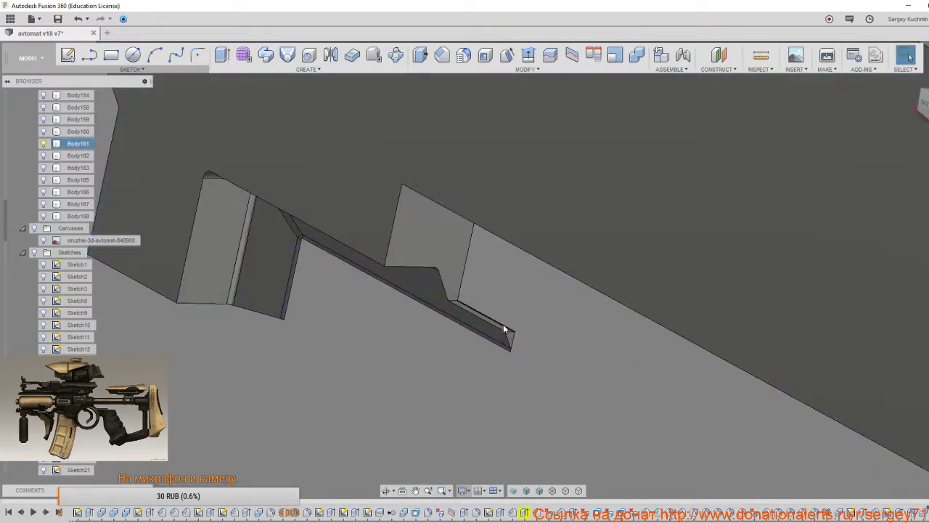
scroll(502, 325, up, 4)
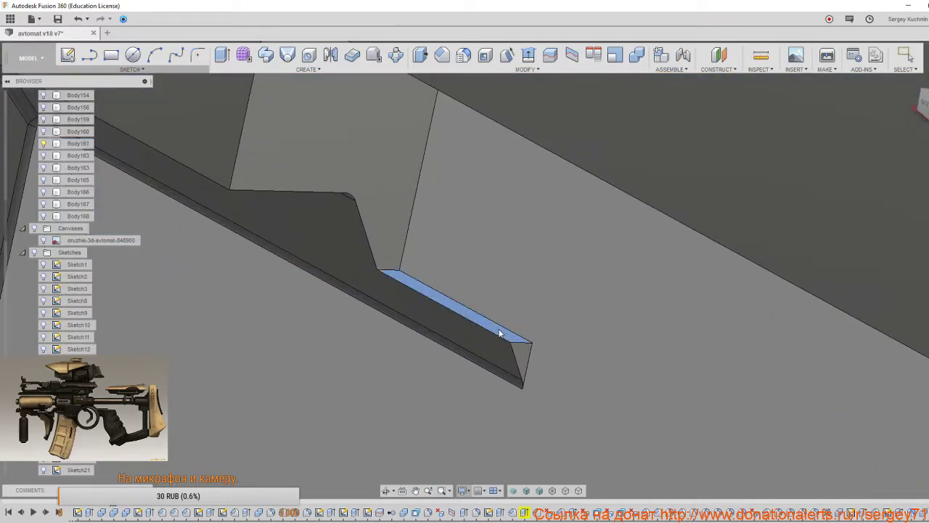
scroll(500, 333, down, 6)
shift+middle_drag(507, 320, 357, 276)
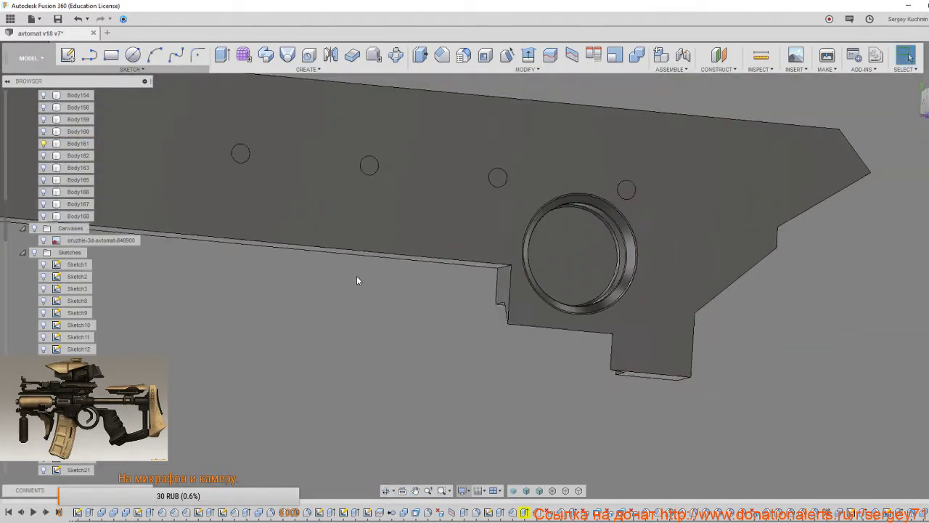
right_click(737, 327)
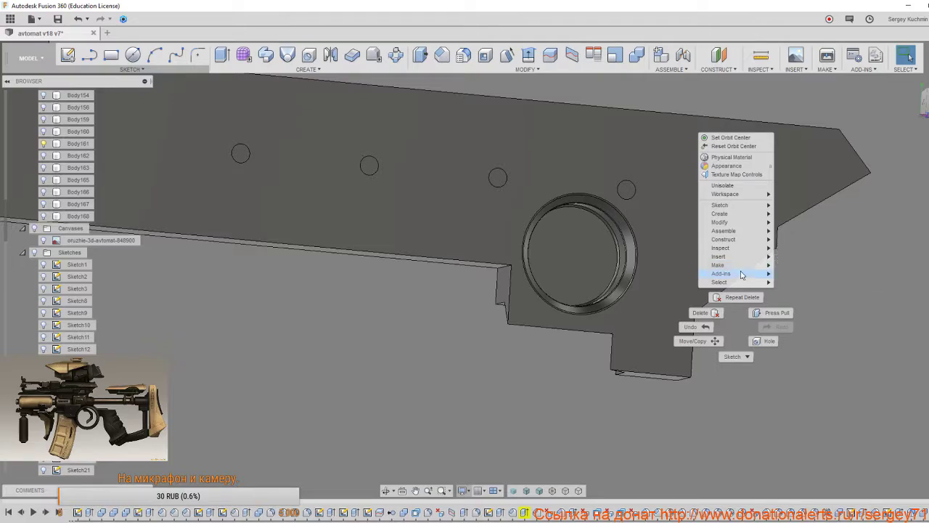
click(722, 185)
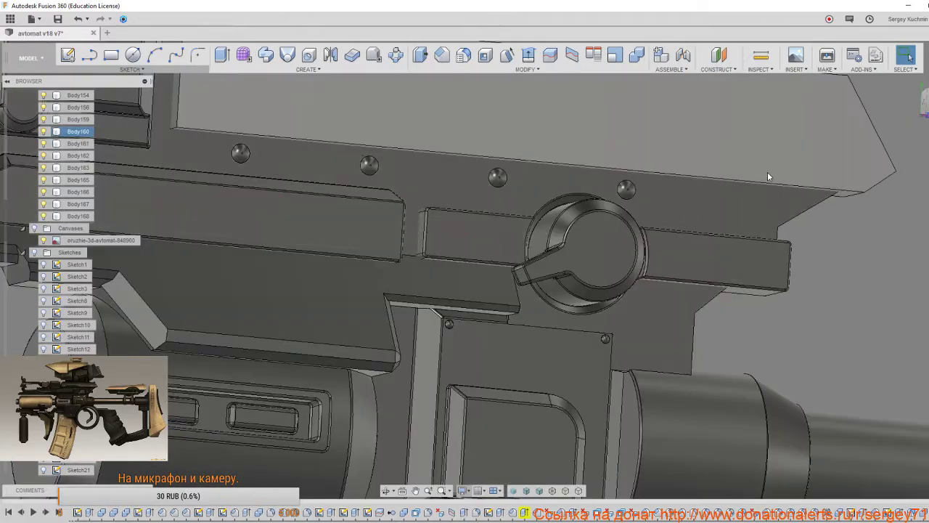
Hide the recessed-panel block below the knob to inspect the plate edges behind it, and show the block again.
mouse_move(645, 321)
shift+middle_down()
mouse_move(663, 302)
mouse_move(637, 304)
mouse_move(657, 315)
mouse_move(624, 325)
mouse_move(635, 325)
shift+middle_up()
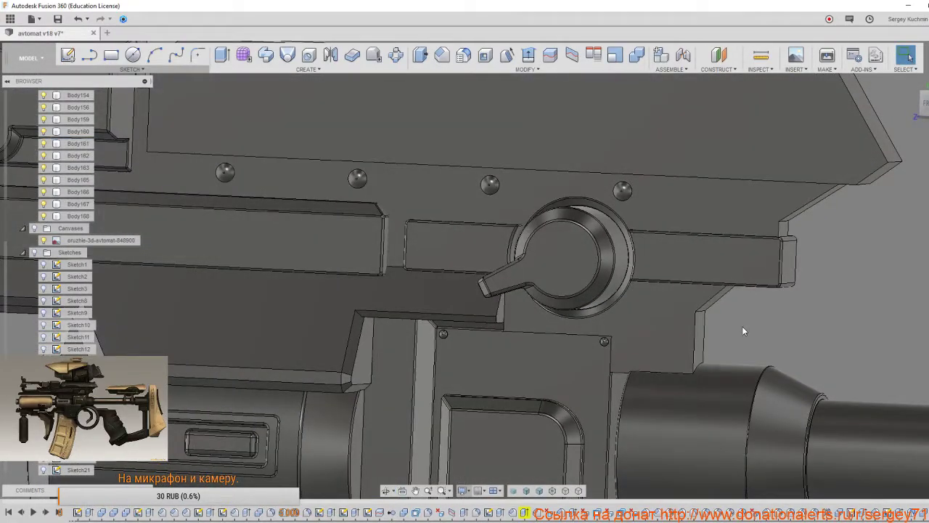
middle_drag(738, 344, 777, 246)
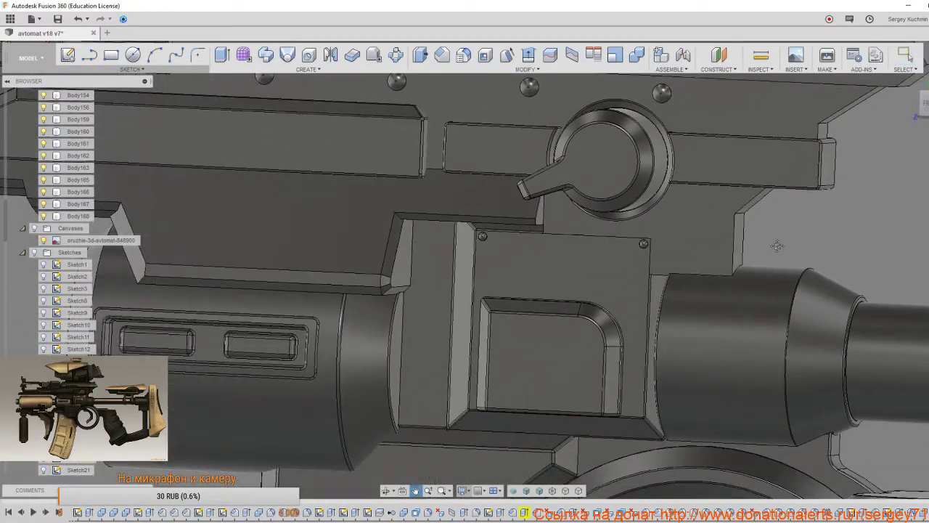
click(641, 359)
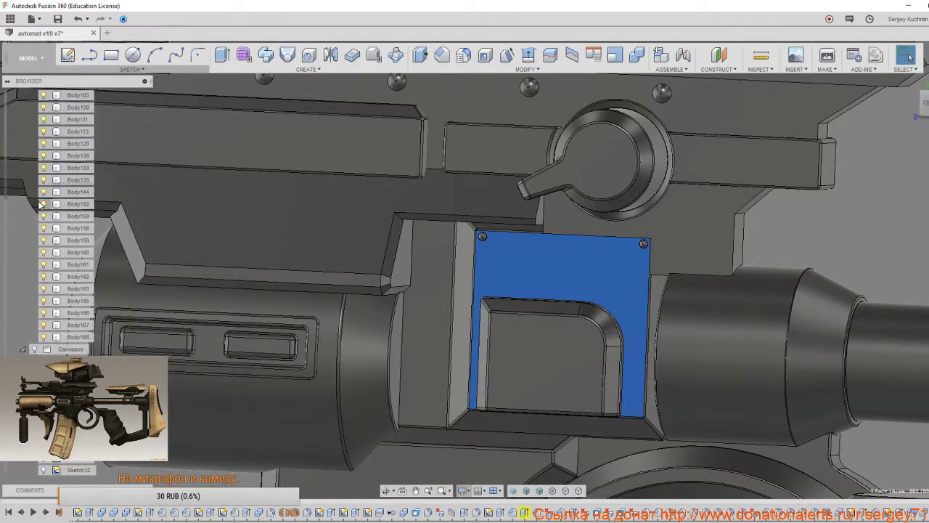
click(44, 204)
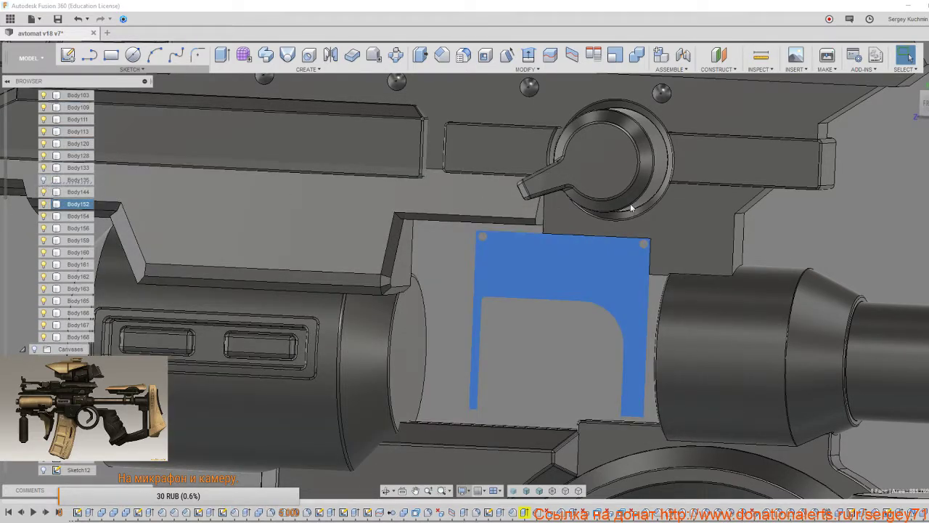
click(812, 218)
mouse_move(703, 263)
shift+middle_down()
mouse_move(732, 250)
mouse_move(712, 242)
mouse_move(706, 257)
shift+middle_up()
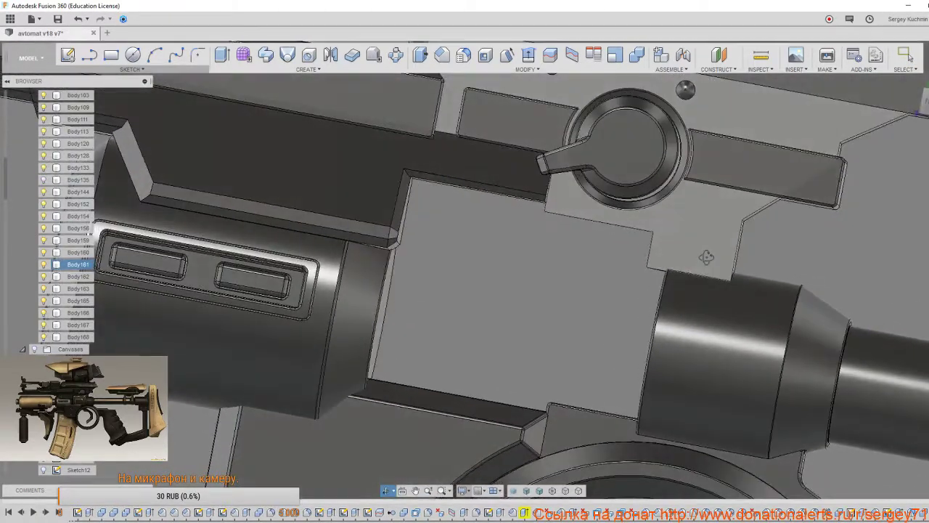
click(45, 180)
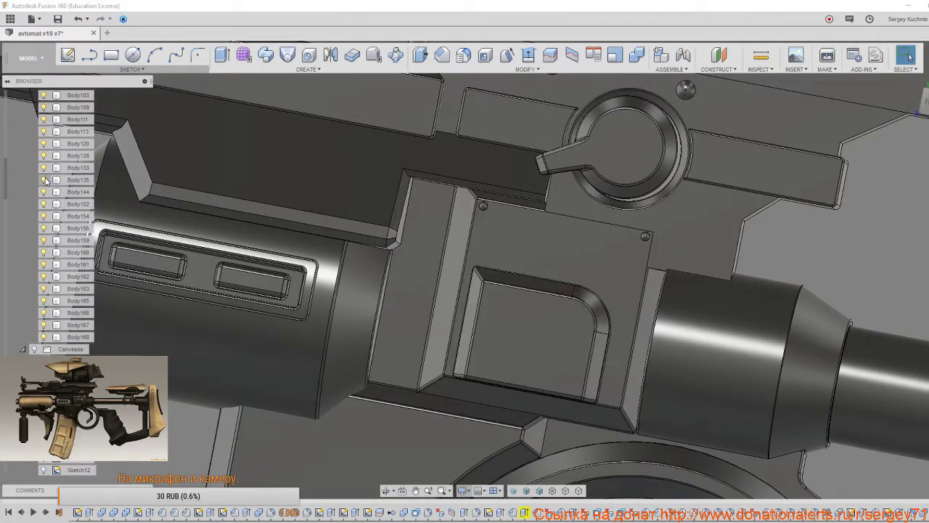
mouse_move(457, 259)
shift+middle_down()
mouse_move(510, 254)
mouse_move(443, 244)
mouse_move(471, 248)
shift+middle_up()
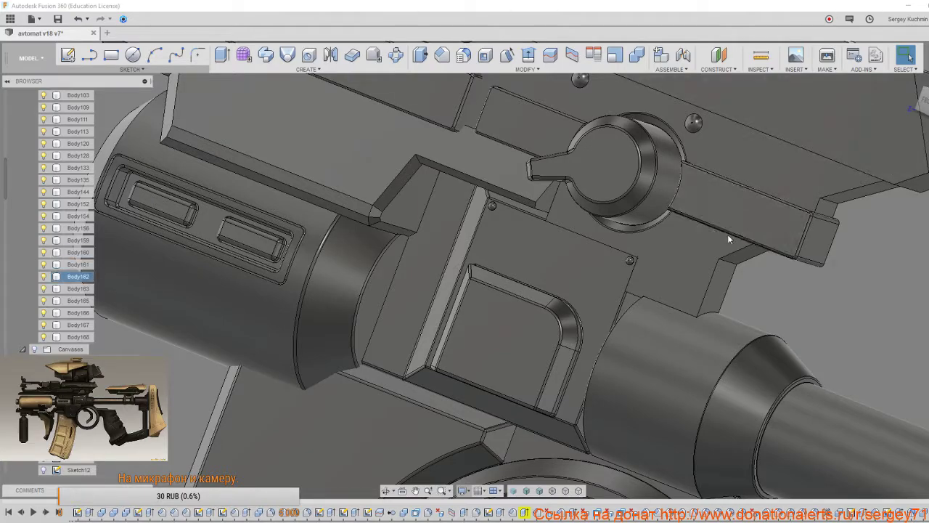
shift+middle_drag(728, 234, 686, 285)
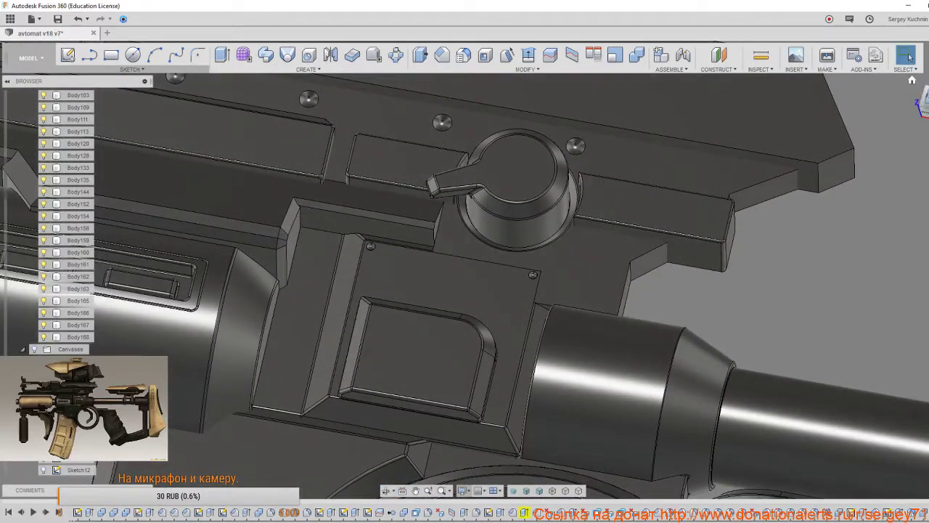
Examine the receiver from several angles, from the selector knob and recessed-panel block to the toothed end of the notched plate.
click(923, 101)
middle_drag(657, 479, 621, 280)
scroll(551, 265, up, 2)
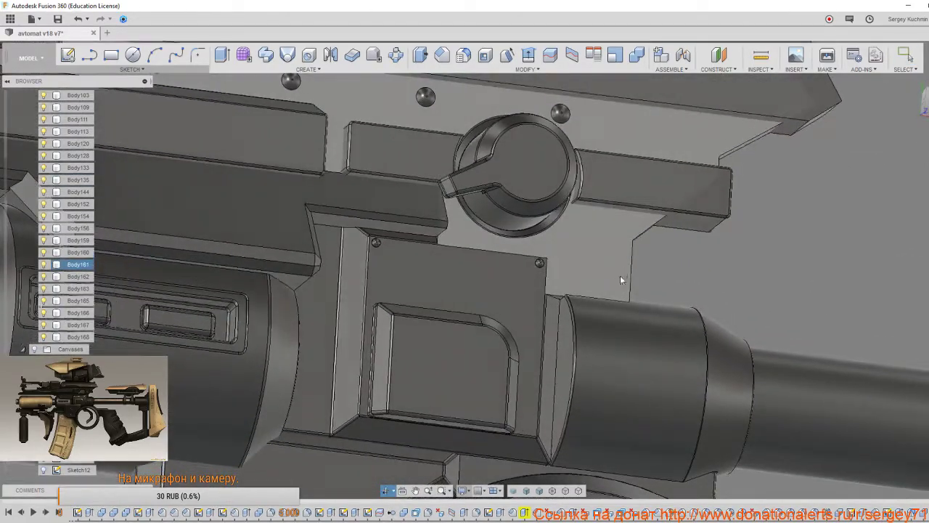
key(Escape)
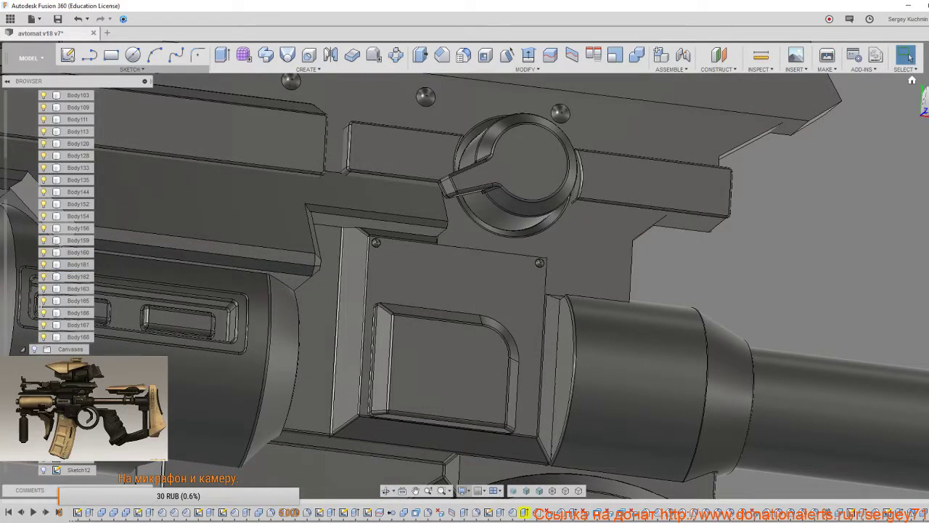
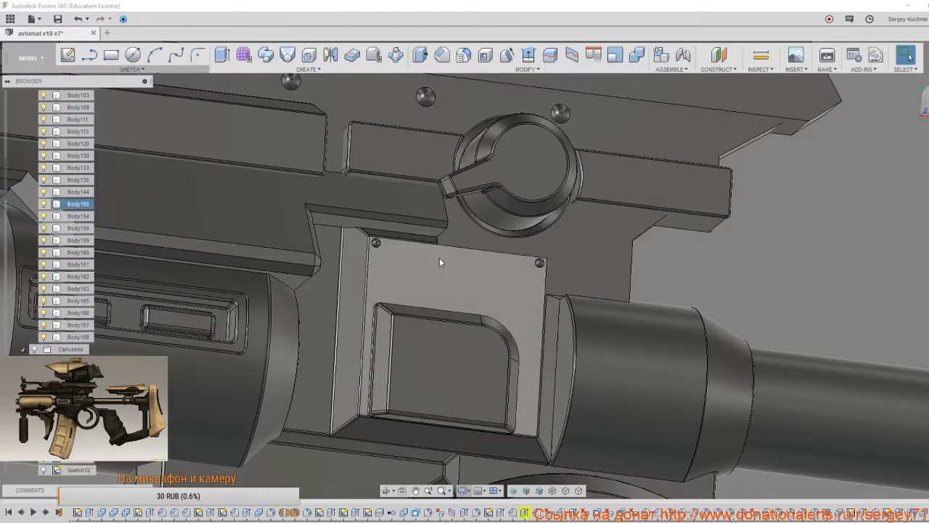
middle_drag(513, 289, 469, 277)
scroll(445, 297, down, 2)
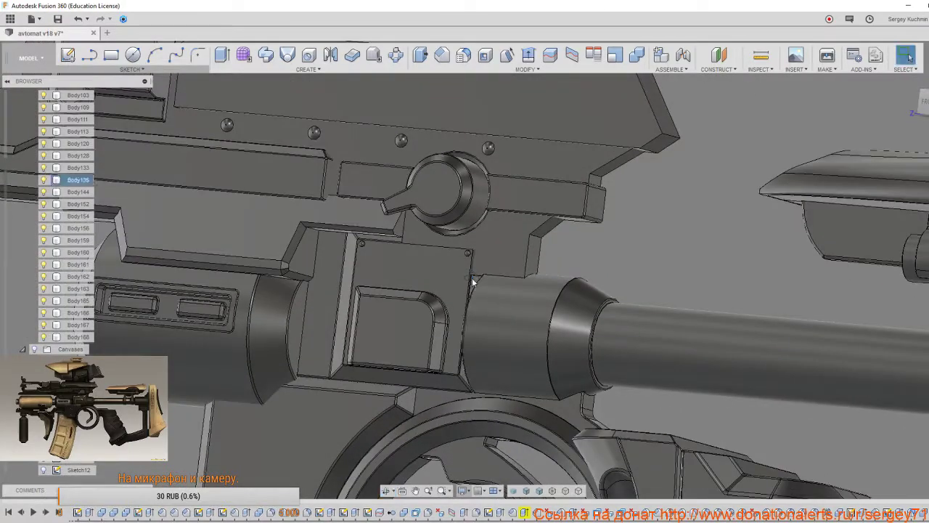
shift+middle_drag(532, 266, 815, 365)
middle_drag(578, 303, 694, 329)
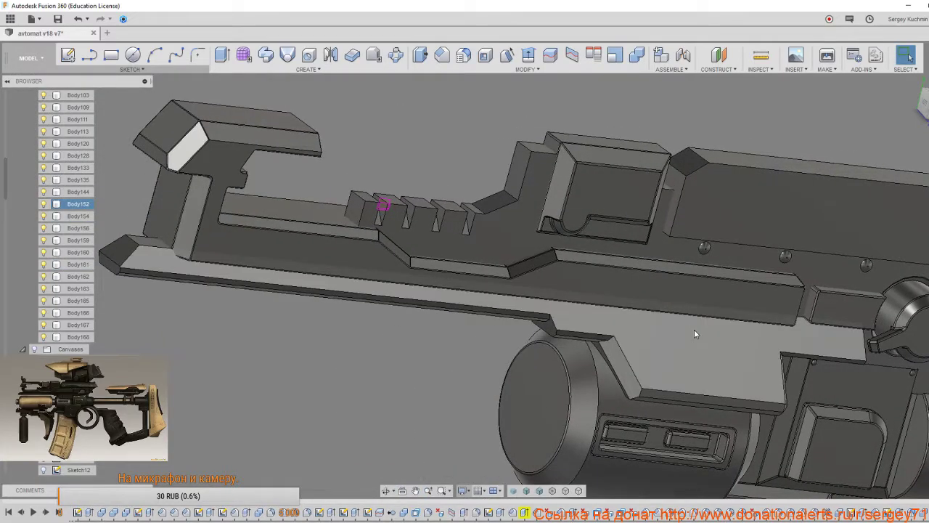
middle_drag(616, 273, 636, 283)
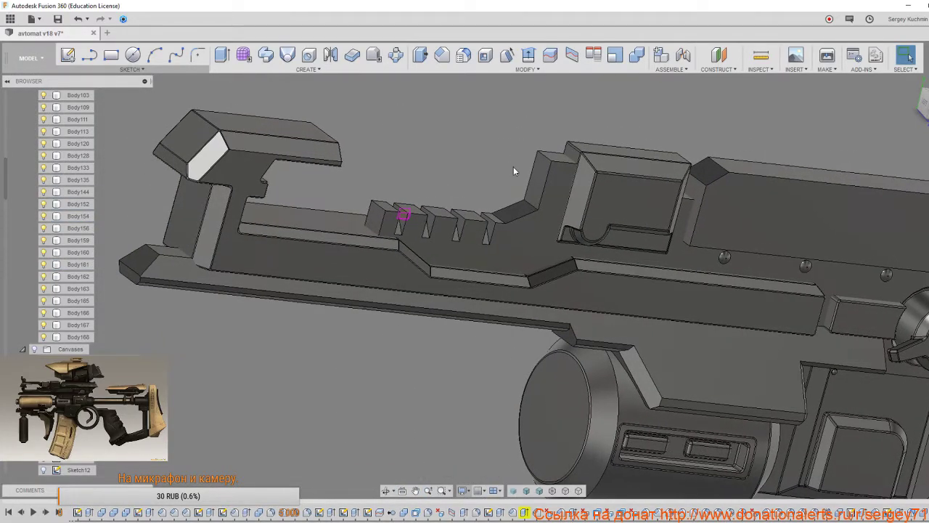
Isolate the notched plate body and bring its row of teeth and narrow slots into close view.
click(436, 229)
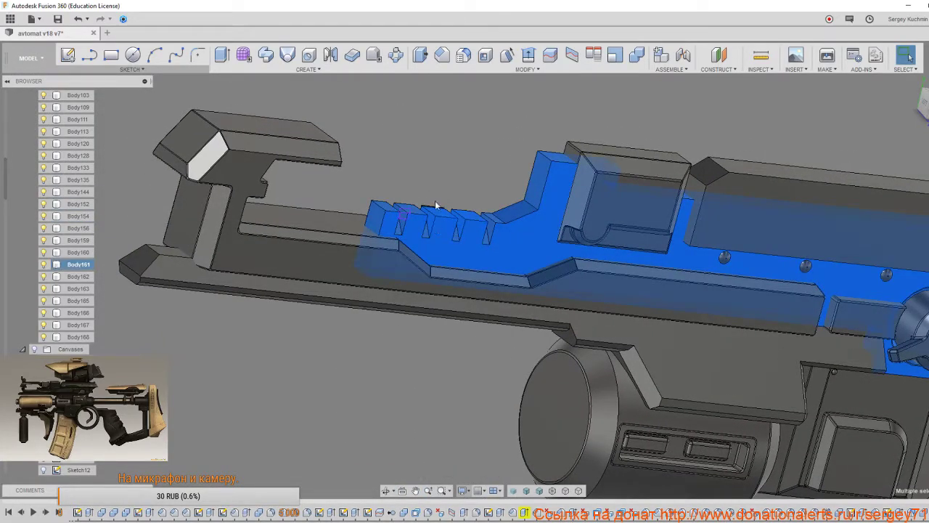
right_click(435, 163)
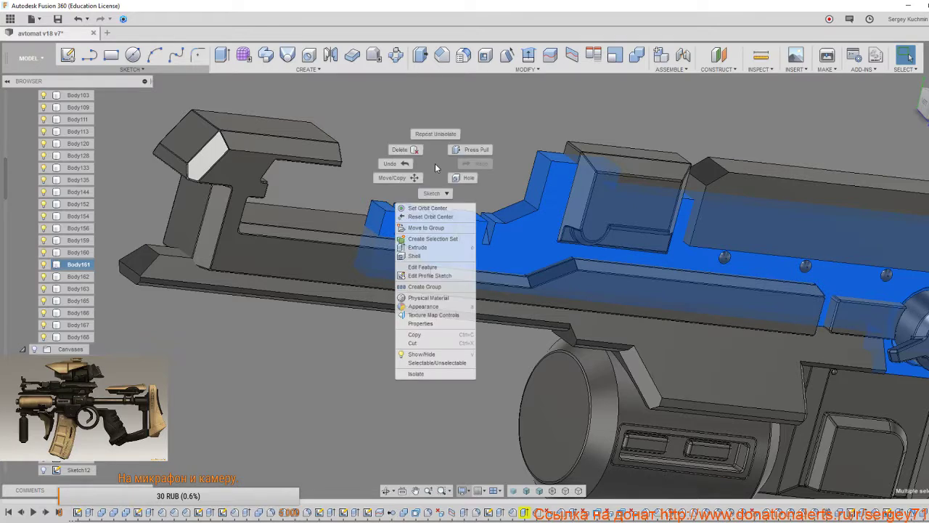
click(422, 374)
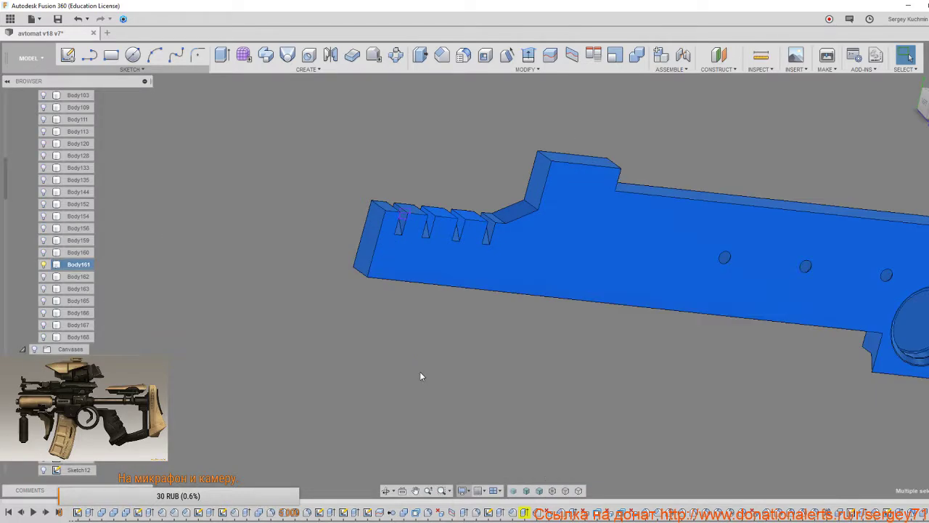
shift+middle_drag(465, 374, 496, 266)
middle_drag(422, 228, 452, 272)
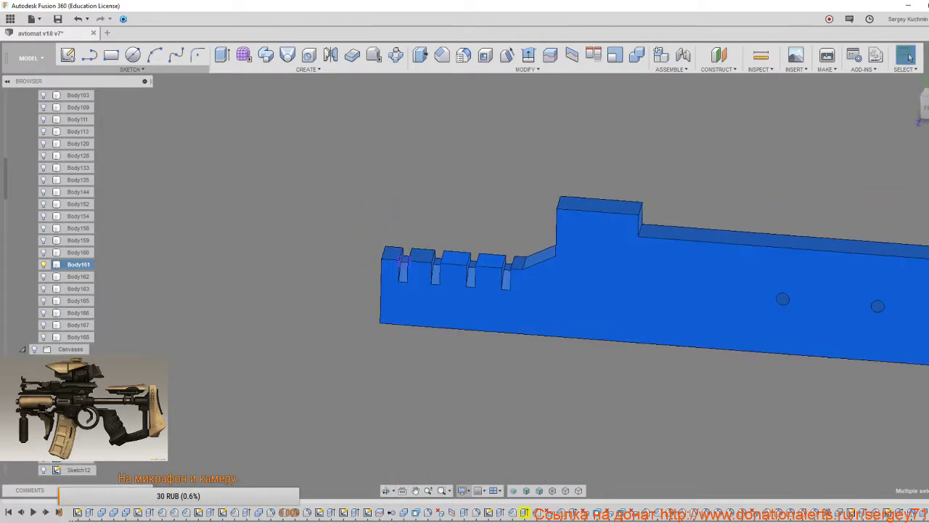
scroll(401, 269, up, 4)
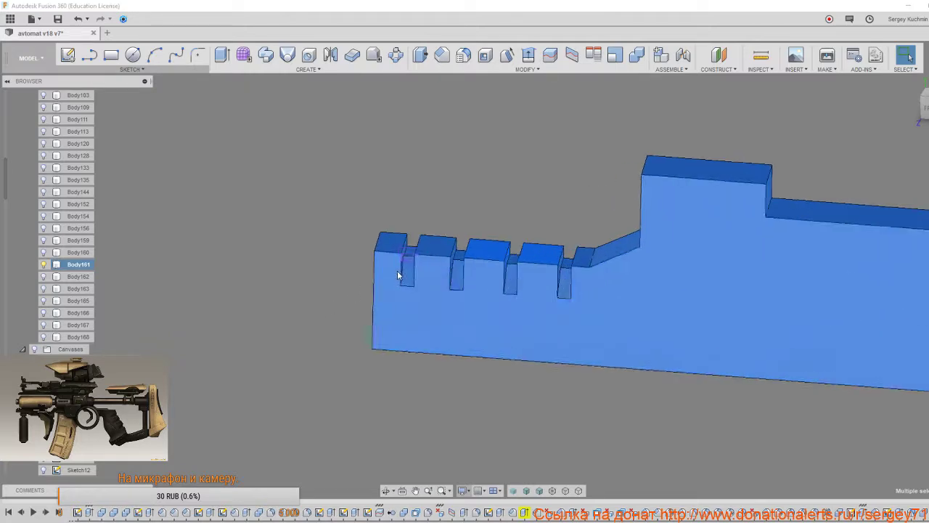
shift+middle_drag(410, 261, 461, 380)
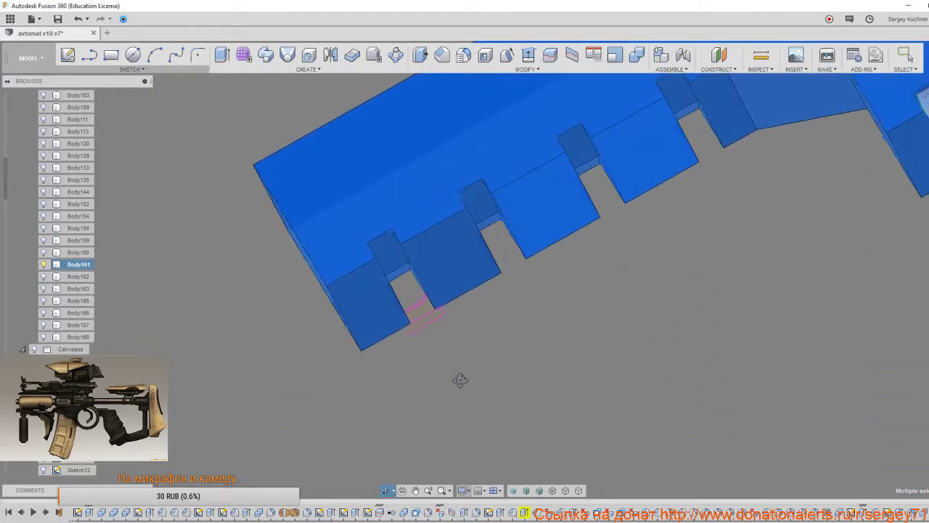
Look through the sketch list for the sketch that owns the leftover profile at the plate's outermost slot.
click(434, 316)
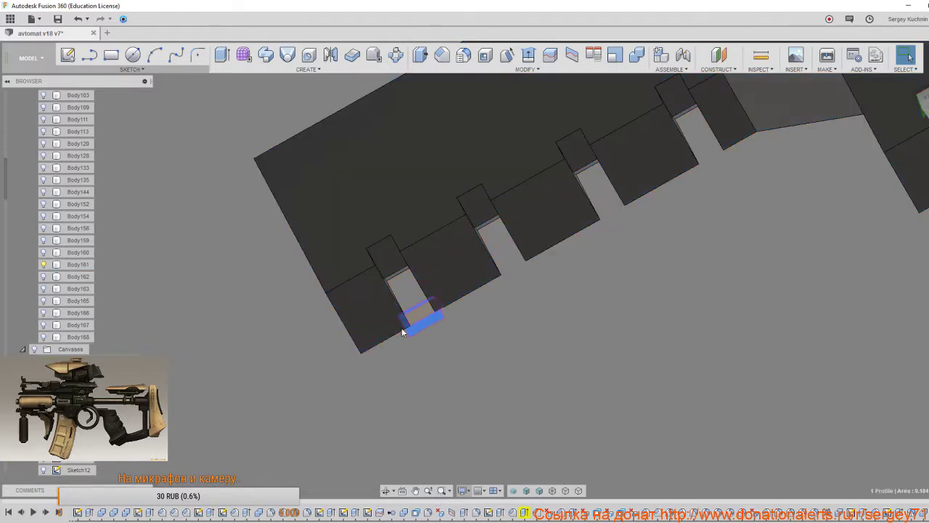
click(22, 349)
scroll(73, 291, down, 5)
scroll(72, 254, down, 10)
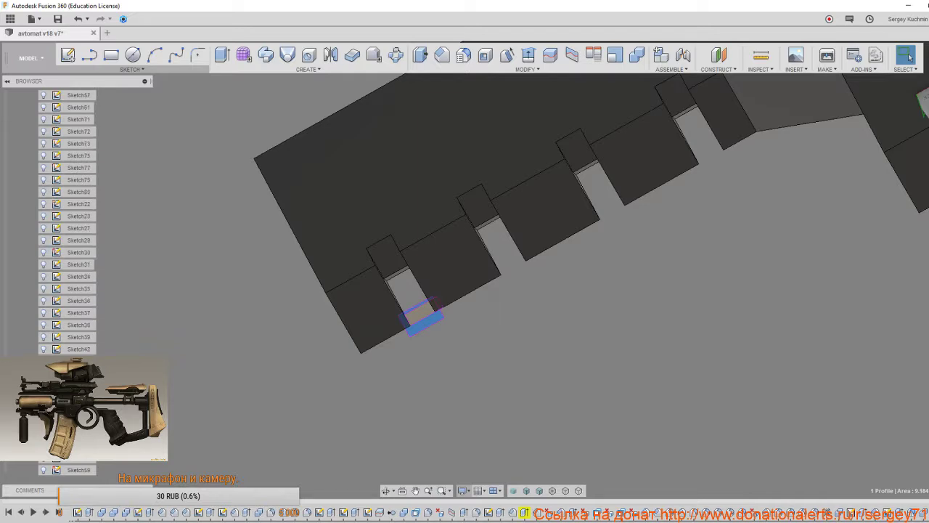
scroll(73, 254, down, 5)
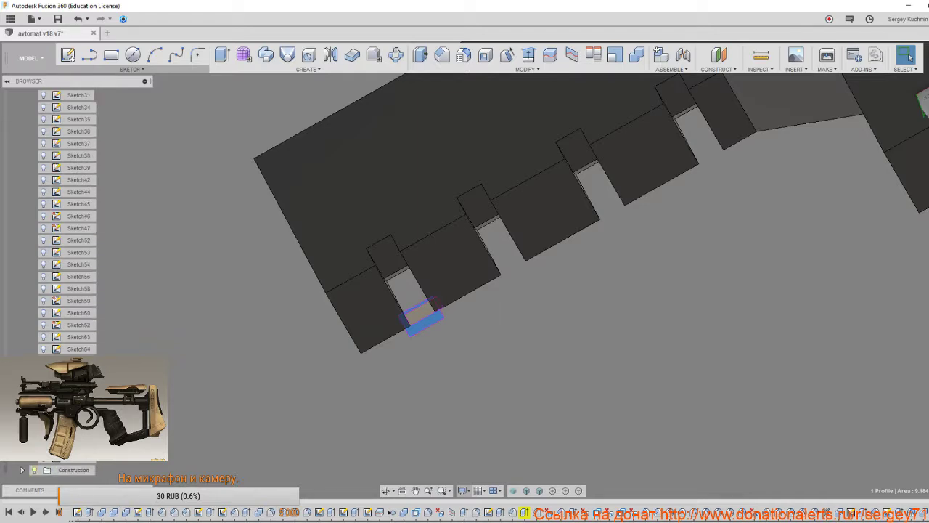
scroll(73, 218, up, 10)
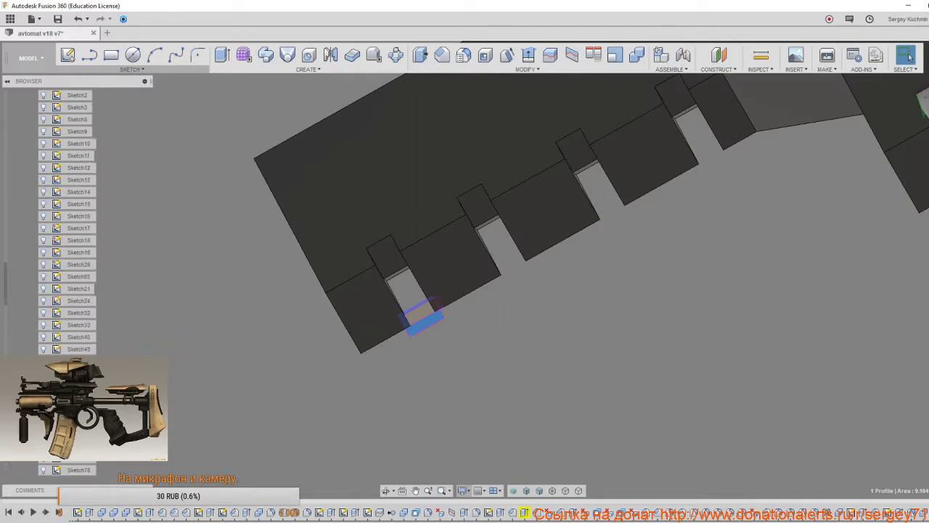
scroll(72, 218, up, 5)
mouse_move(297, 382)
shift+middle_down()
mouse_move(276, 341)
mouse_move(363, 259)
mouse_move(369, 276)
shift+middle_up()
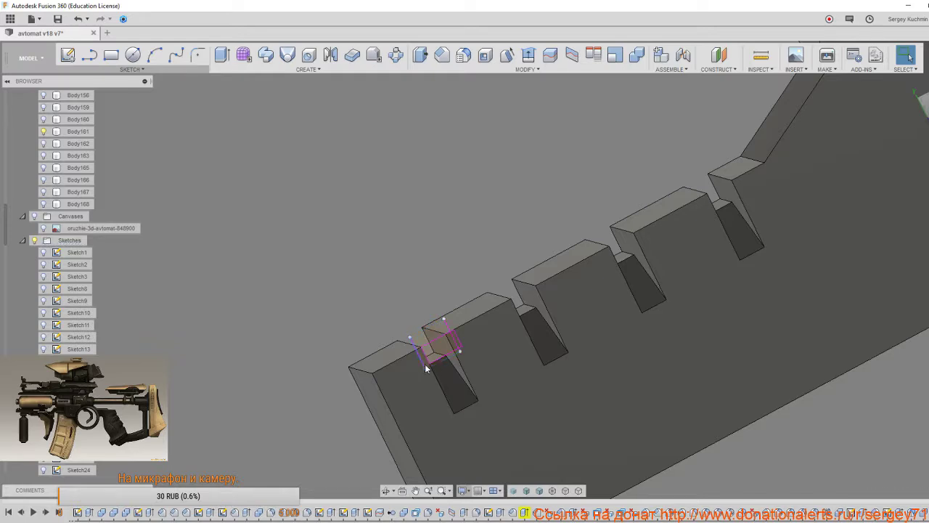
Delete the leftover sketch geometry at the outermost slot of the notched plate.
click(456, 341)
key(Delete)
click(459, 340)
key(Delete)
scroll(455, 391, down, 2)
mouse_move(460, 391)
shift+middle_down()
mouse_move(448, 375)
mouse_move(466, 397)
shift+middle_up()
Start a fillet with a 0.2 mm radius on the crosswise top edges of the plate's outermost teeth, five edges in all.
key(f)
shift+middle_drag(409, 365, 390, 380)
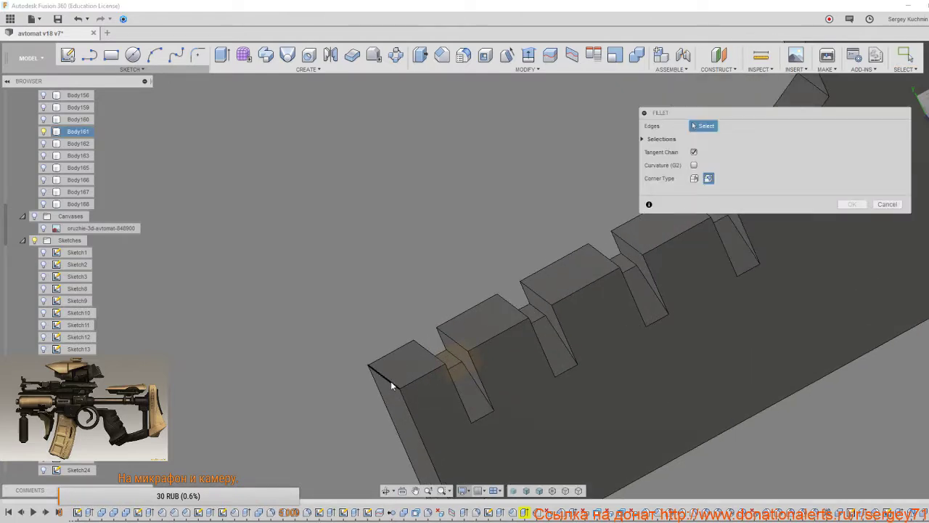
click(442, 362)
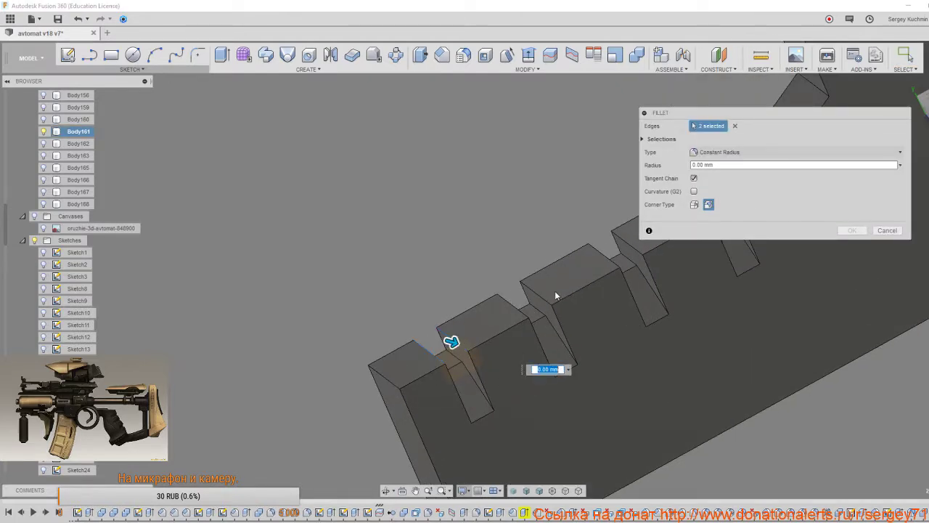
click(390, 381)
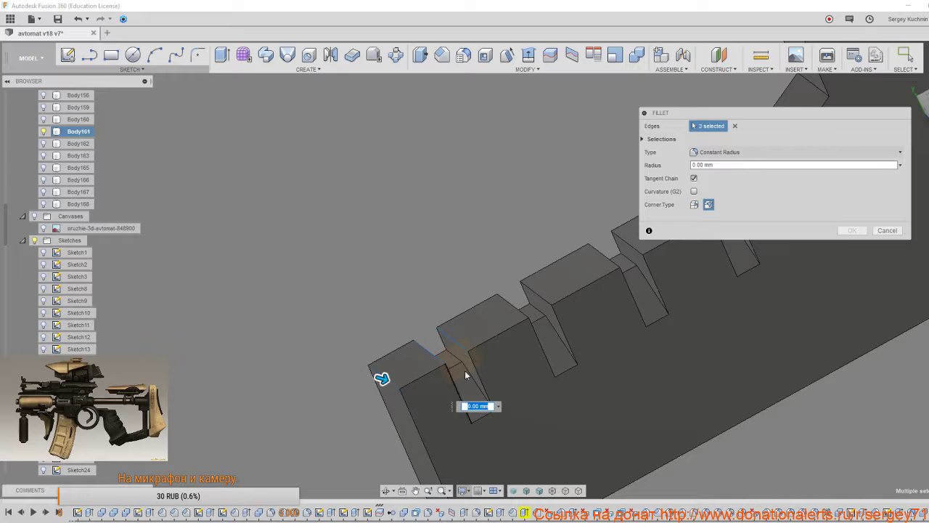
click(529, 302)
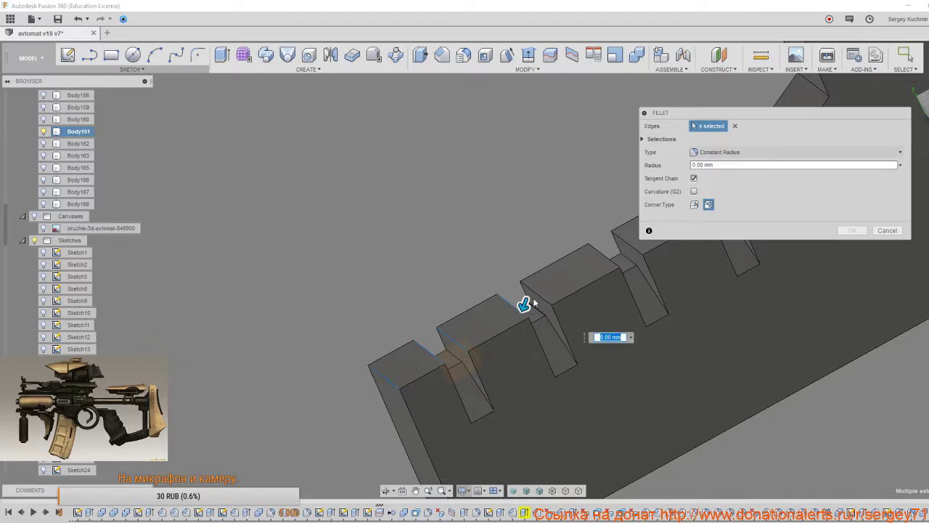
click(535, 294)
click(646, 319)
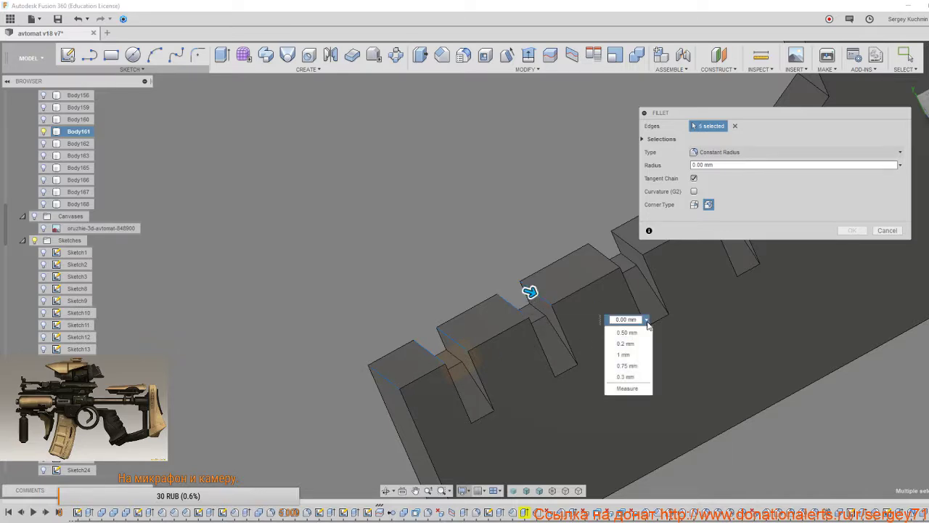
click(641, 333)
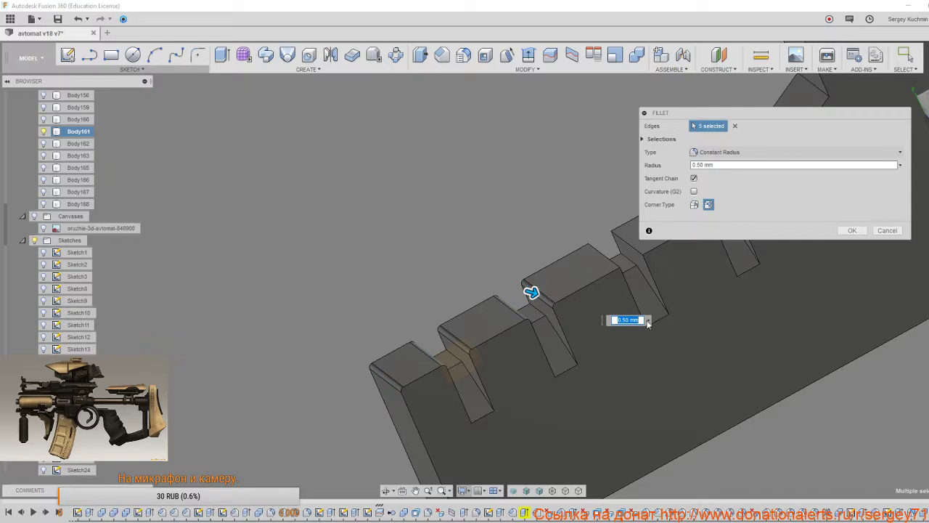
click(647, 320)
click(629, 344)
Add the crosswise top edges around the remaining slots, up to the short tooth before the slope, to the fillet.
middle_drag(583, 340, 415, 404)
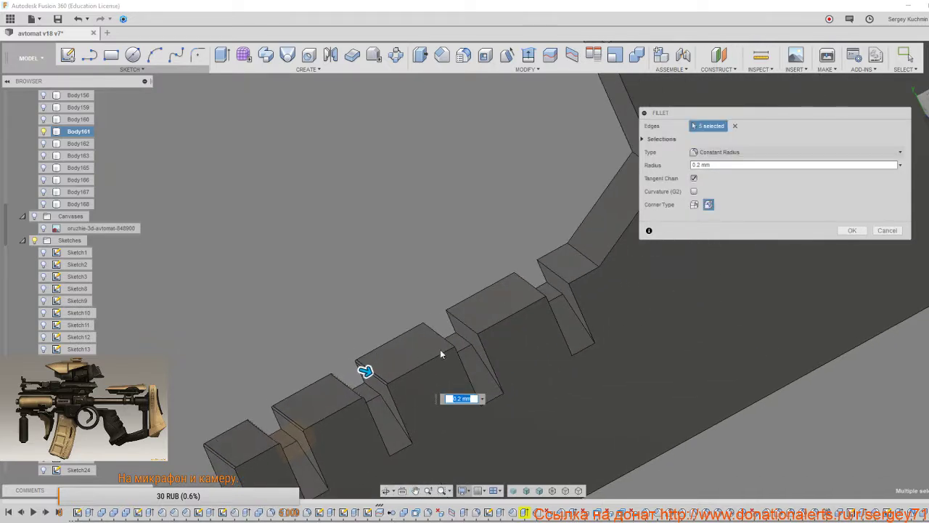
shift+middle_drag(440, 350, 440, 385)
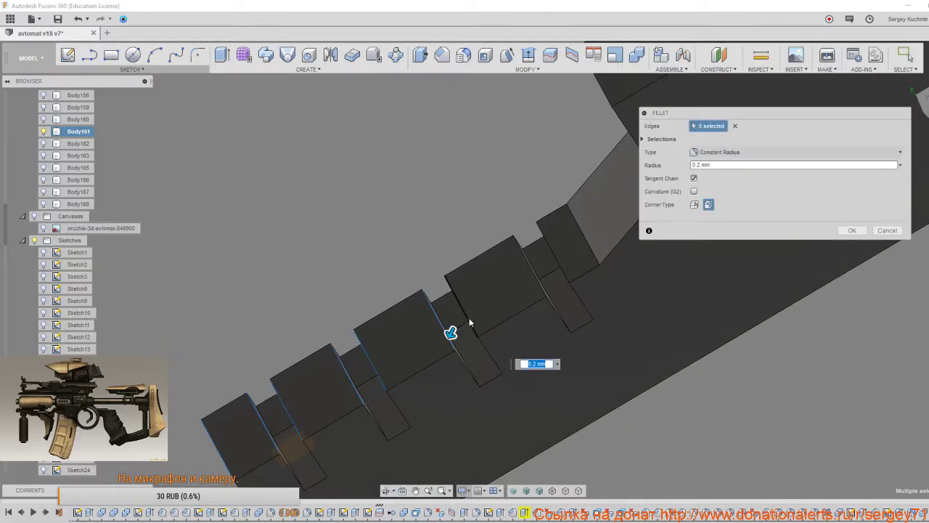
shift+middle_drag(486, 341, 548, 300)
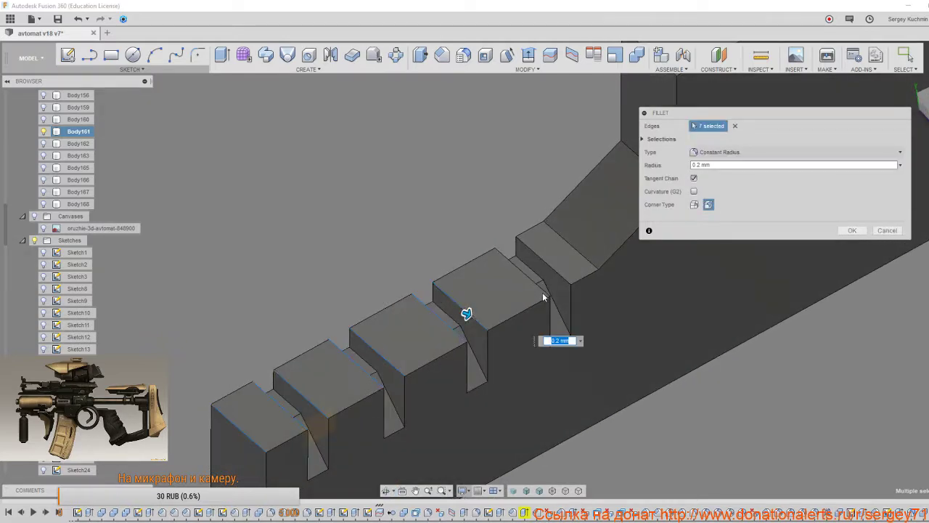
click(541, 286)
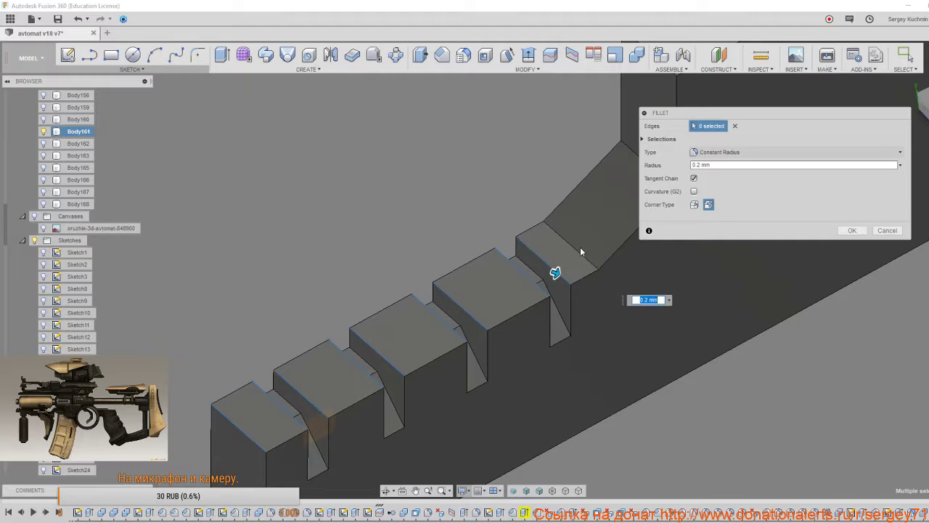
Include the crosswise edges of the slope and the raised block behind the teeth in the same fillet.
middle_drag(574, 290, 395, 382)
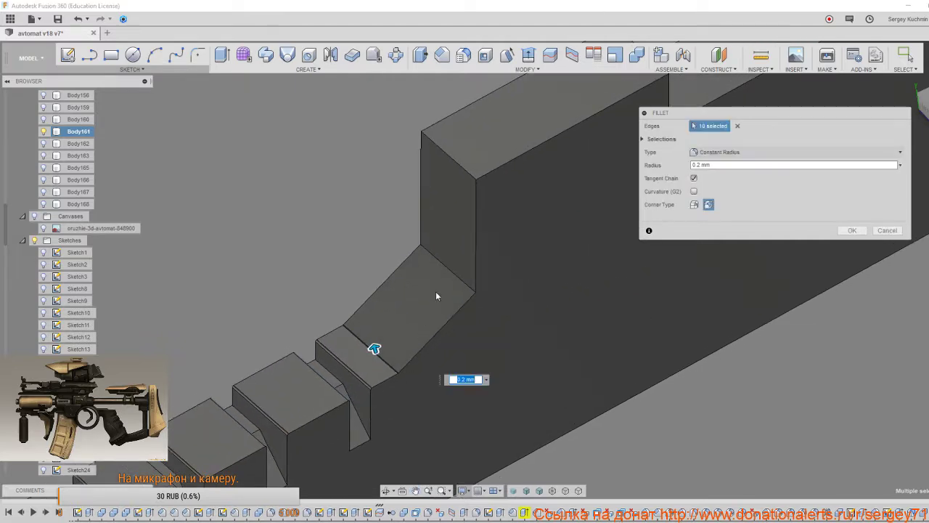
click(463, 174)
middle_drag(462, 277, 282, 476)
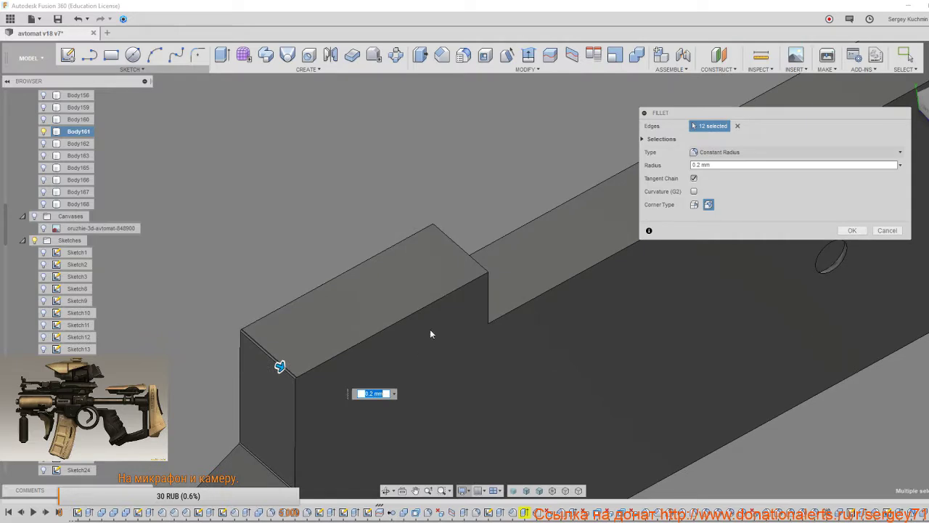
click(473, 262)
shift+middle_drag(474, 263, 416, 361)
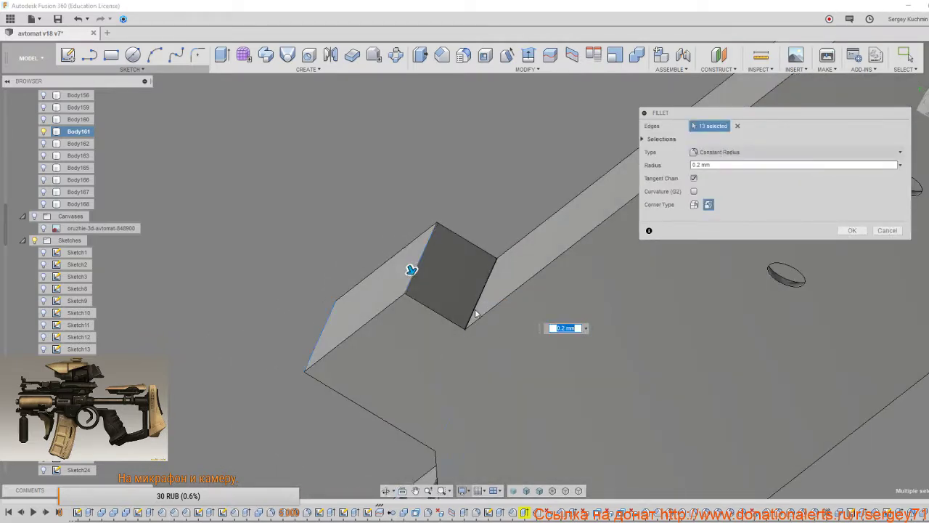
Add the crosswise edges around the plate's angular, stepped far end to the 0.2 mm fillet.
scroll(461, 398, down, 5)
middle_drag(561, 407, 316, 489)
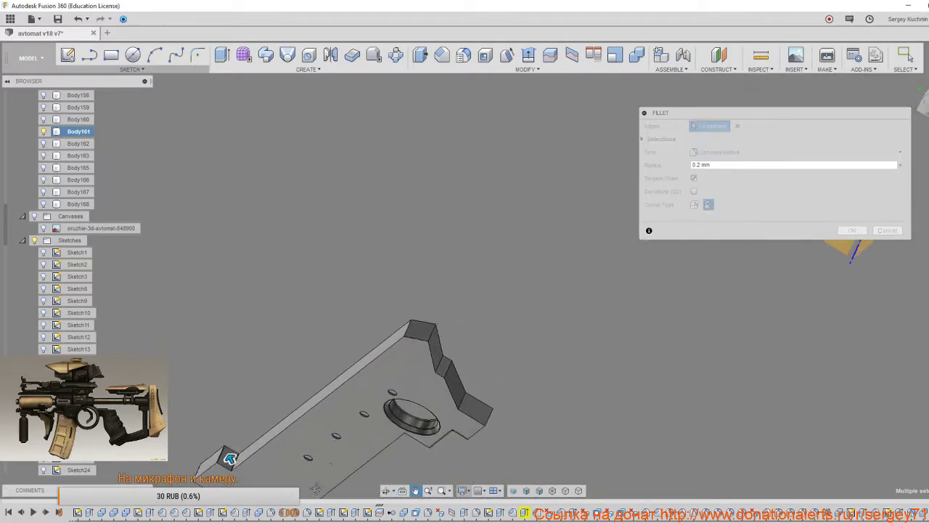
scroll(399, 341, up, 4)
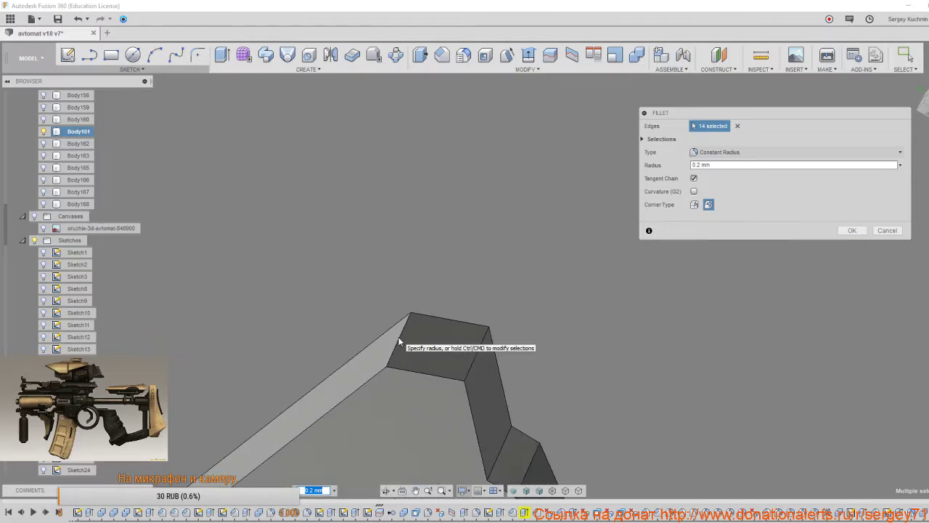
click(470, 381)
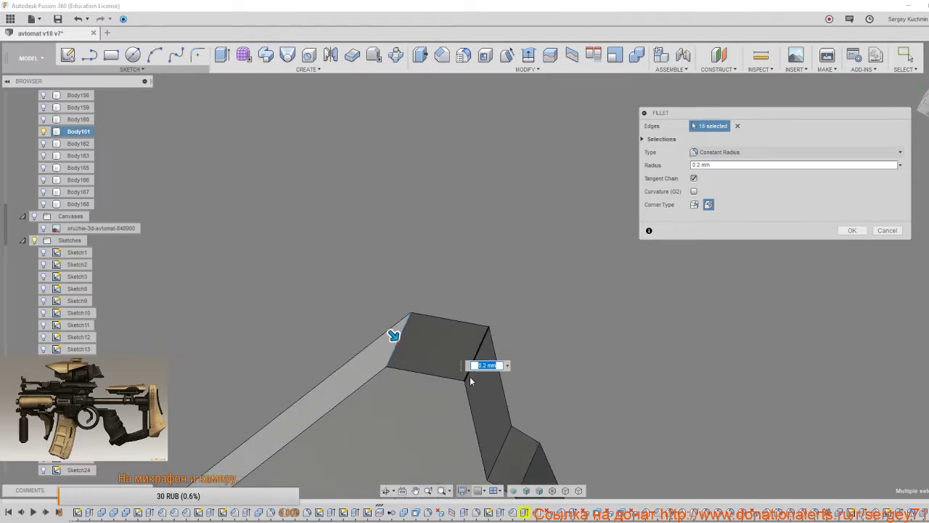
click(502, 449)
middle_drag(501, 447, 440, 276)
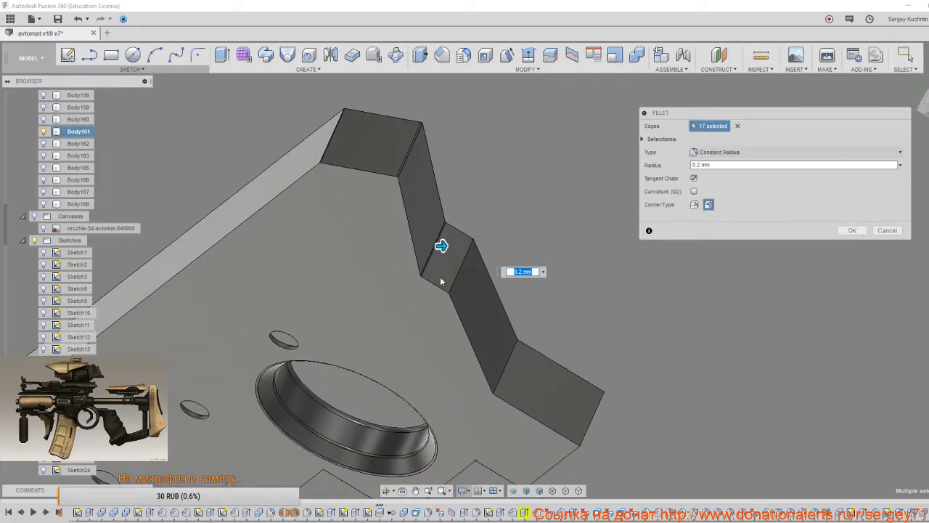
click(507, 367)
click(593, 422)
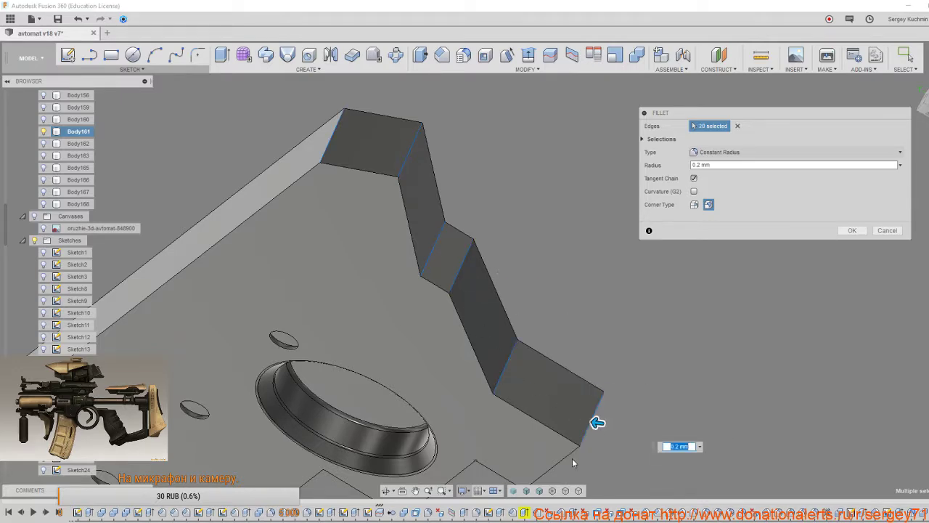
Add the contour and corner edges of the stepped lug beside the large round hole to the fillet.
scroll(572, 458, down, 2)
shift+middle_drag(566, 456, 564, 201)
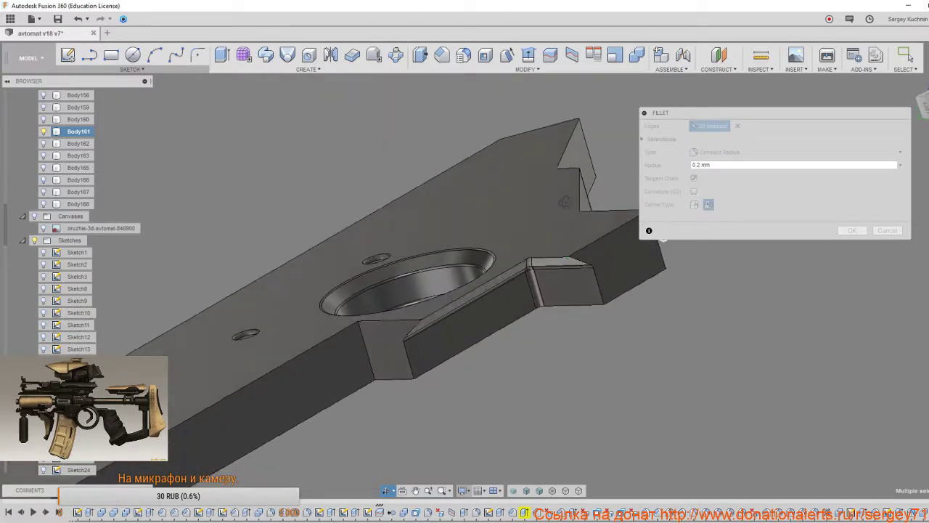
click(594, 278)
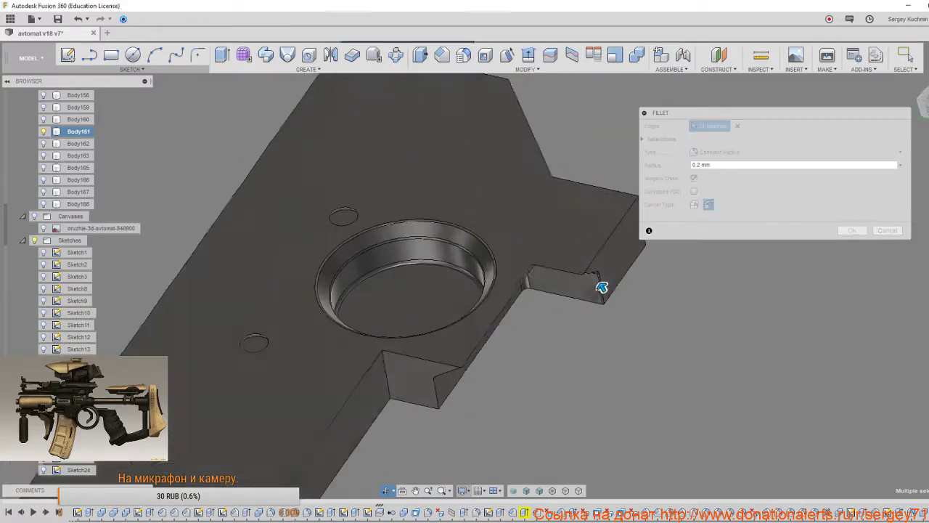
shift+middle_drag(575, 280, 569, 292)
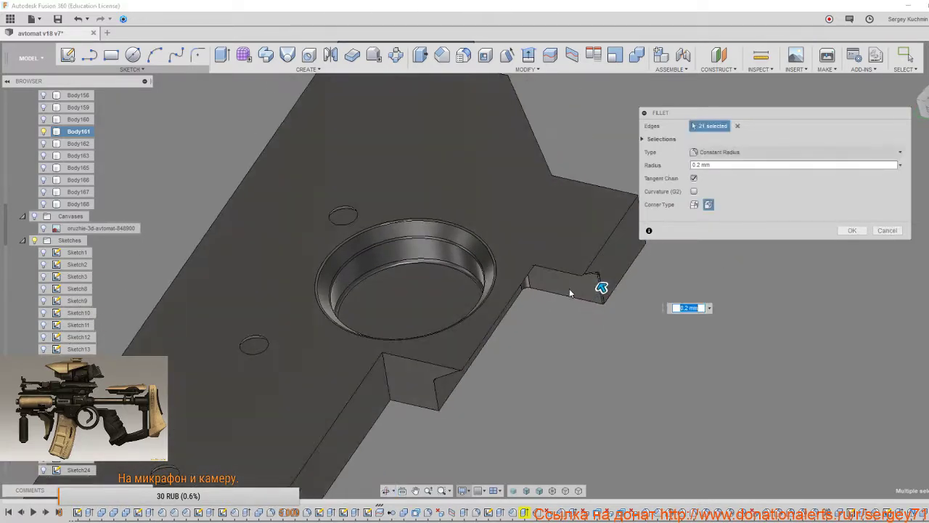
click(440, 367)
click(438, 391)
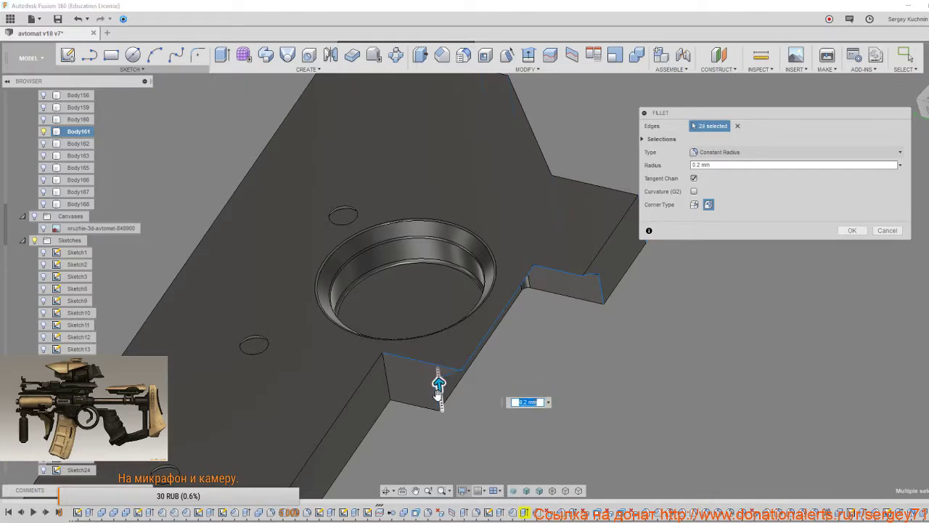
middle_drag(423, 399, 496, 350)
click(495, 351)
click(508, 357)
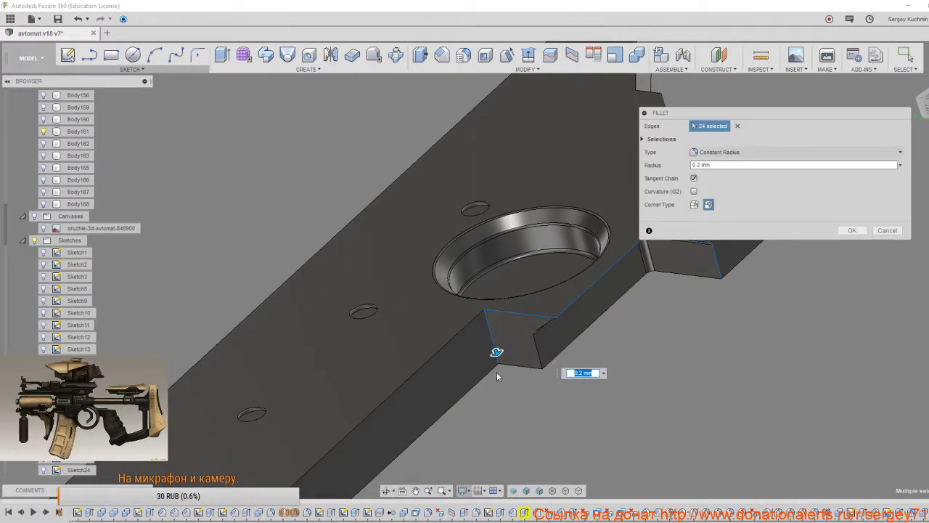
Add the bend edge in the floor of each of the four slots between the teeth to the fillet.
scroll(473, 384, down, 3)
middle_drag(472, 384, 523, 249)
shift+middle_drag(435, 309, 428, 290)
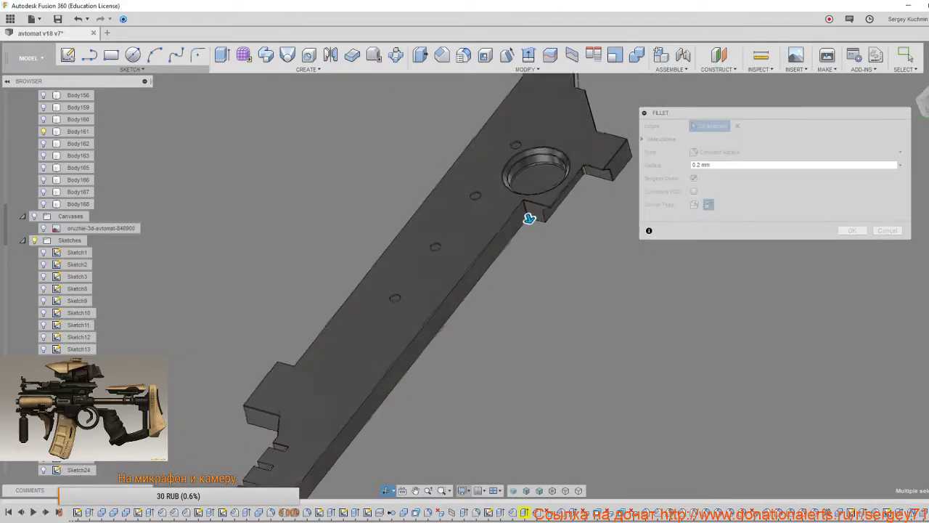
shift+middle_drag(440, 328, 496, 394)
middle_drag(265, 391, 297, 378)
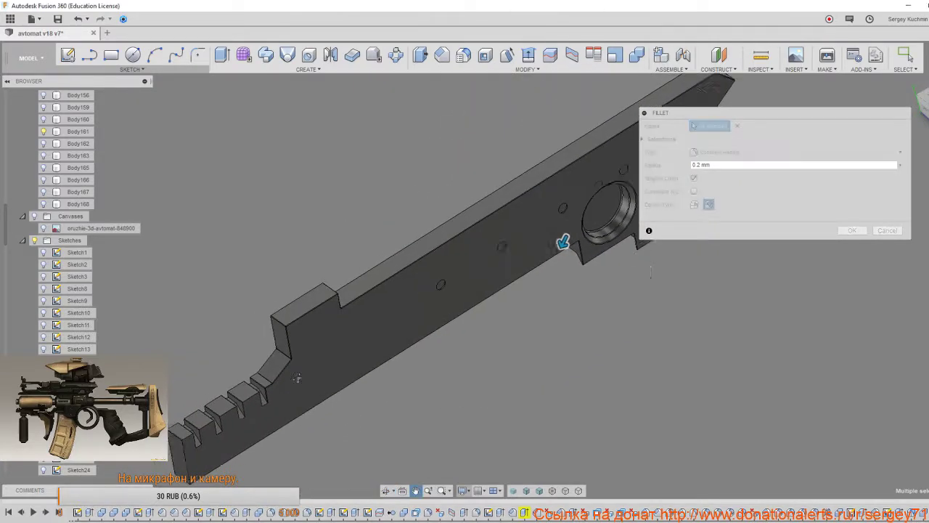
scroll(425, 338, up, 5)
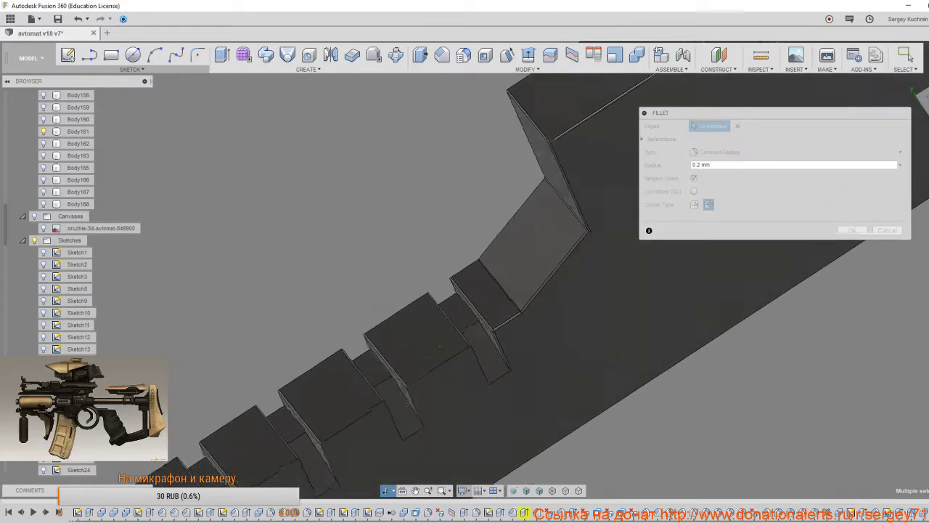
scroll(441, 359, up, 3)
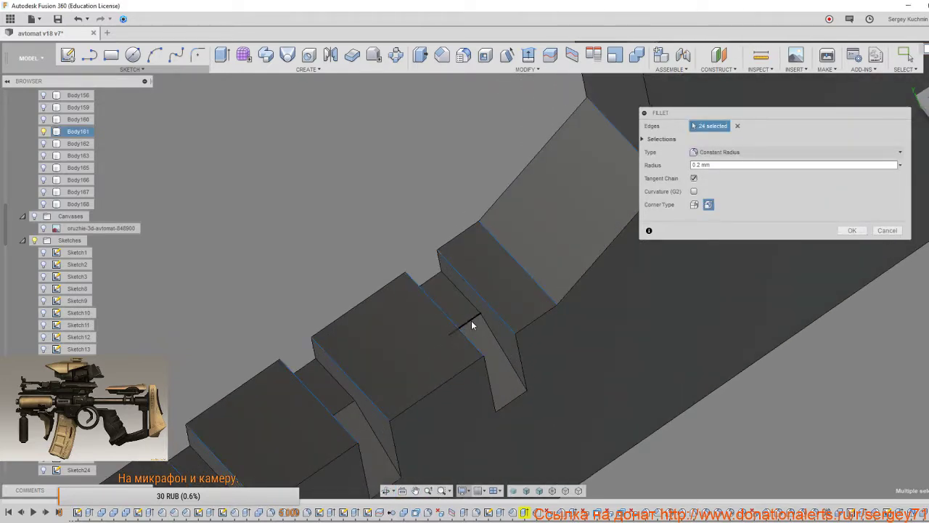
click(472, 324)
click(346, 410)
scroll(355, 403, down, 2)
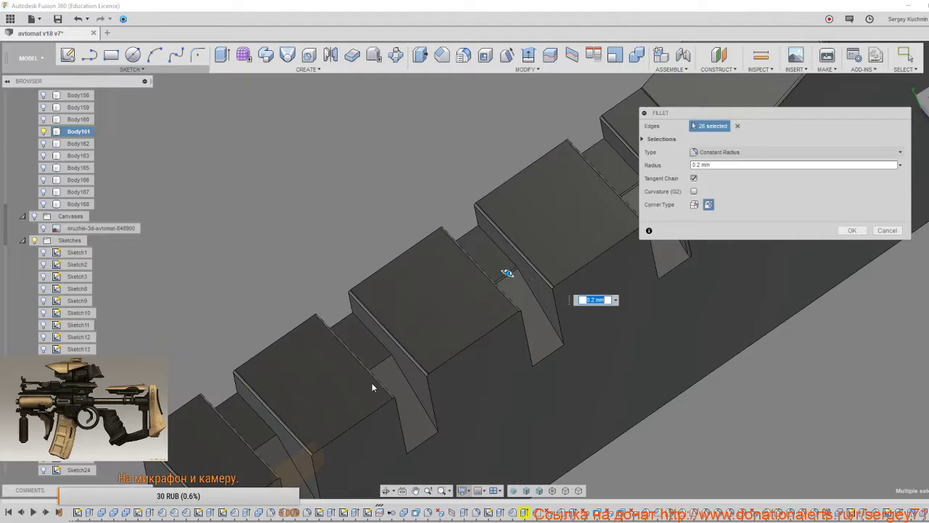
click(381, 364)
click(272, 444)
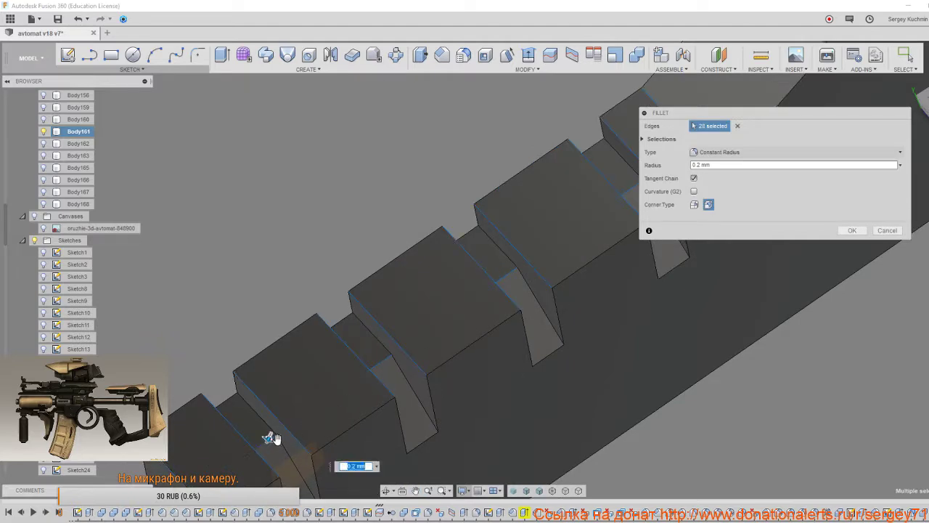
Include the inner edges where the outermost slot's floor meets its two side walls in the fillet.
scroll(423, 266, up, 2)
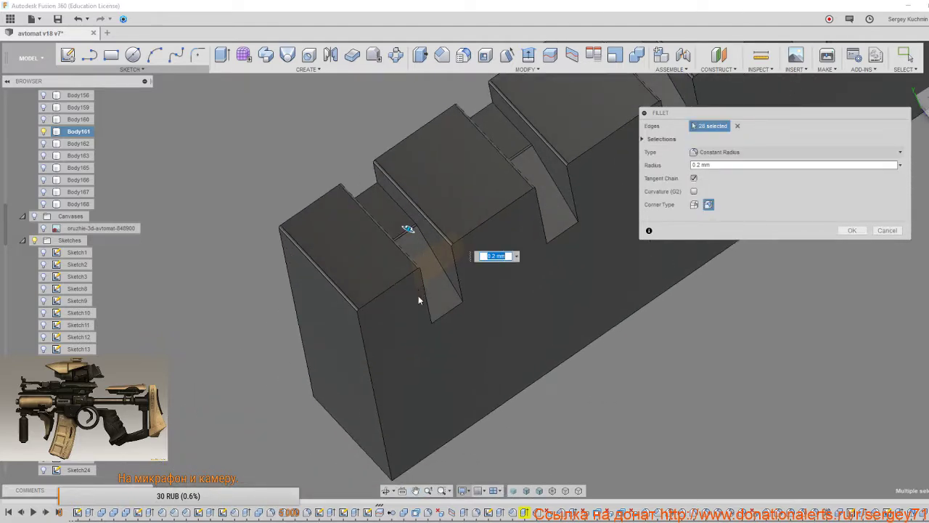
shift+middle_drag(418, 299, 351, 342)
click(306, 344)
click(339, 319)
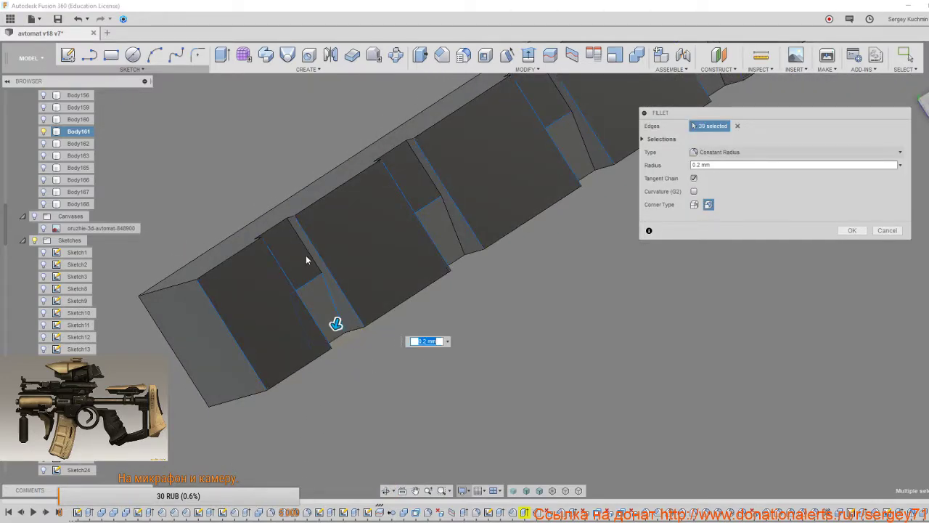
click(306, 254)
shift+middle_drag(305, 254, 288, 284)
click(282, 283)
Include the four floor-to-wall edges inside the second slot from the plate's toothed end.
shift+middle_drag(354, 260, 408, 307)
click(341, 286)
click(355, 300)
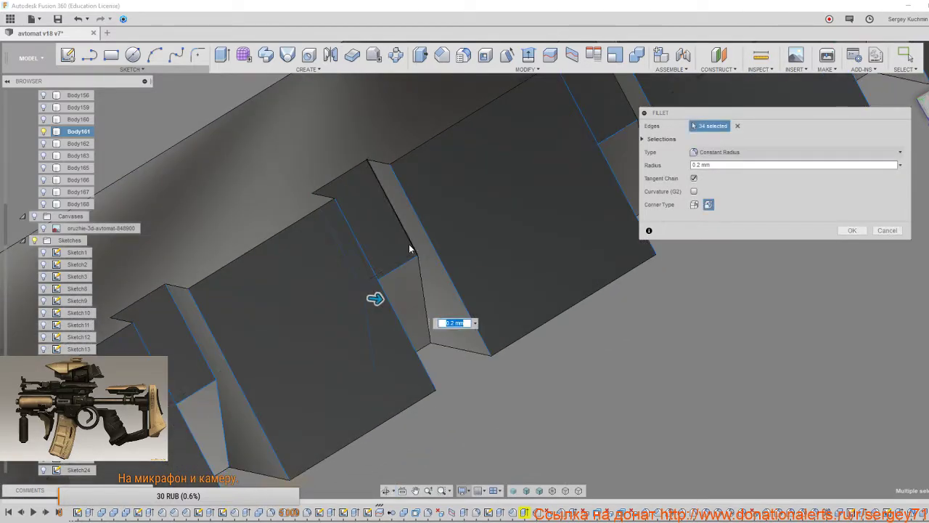
click(422, 291)
scroll(414, 301, down, 2)
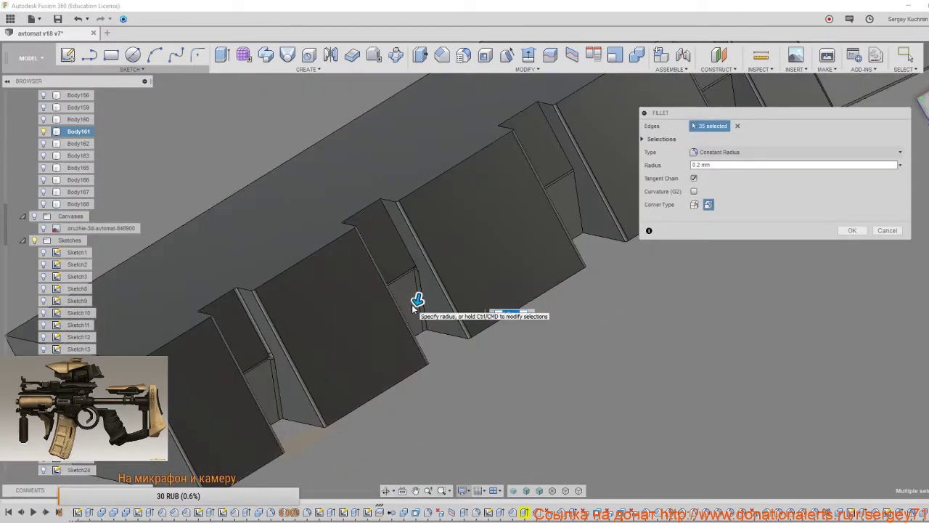
click(414, 263)
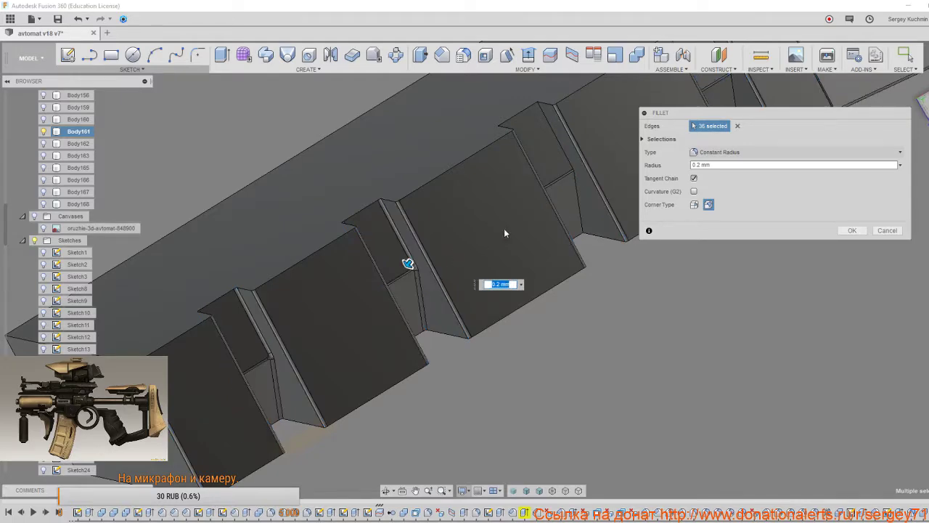
Add the floor-to-wall edges on both sides of the third slot to the fillet selection.
shift+middle_drag(504, 228, 353, 366)
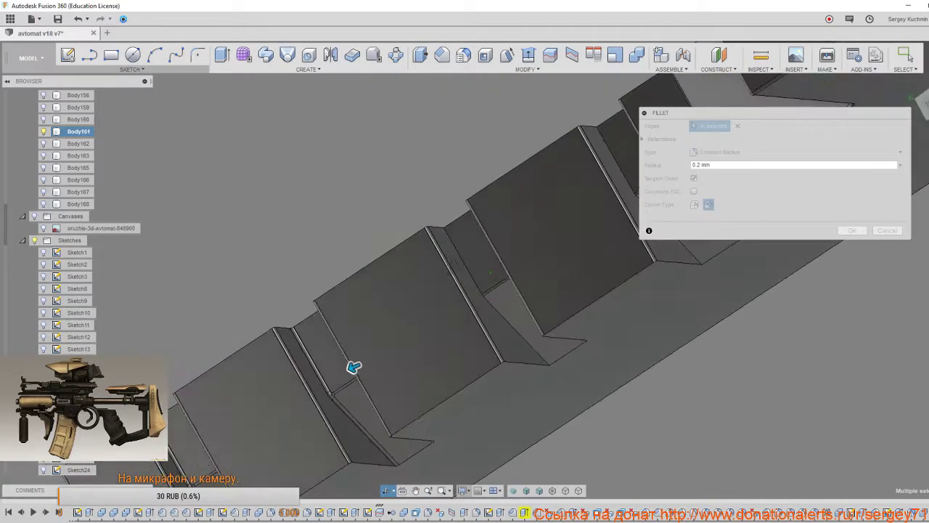
scroll(458, 267, up, 2)
click(480, 290)
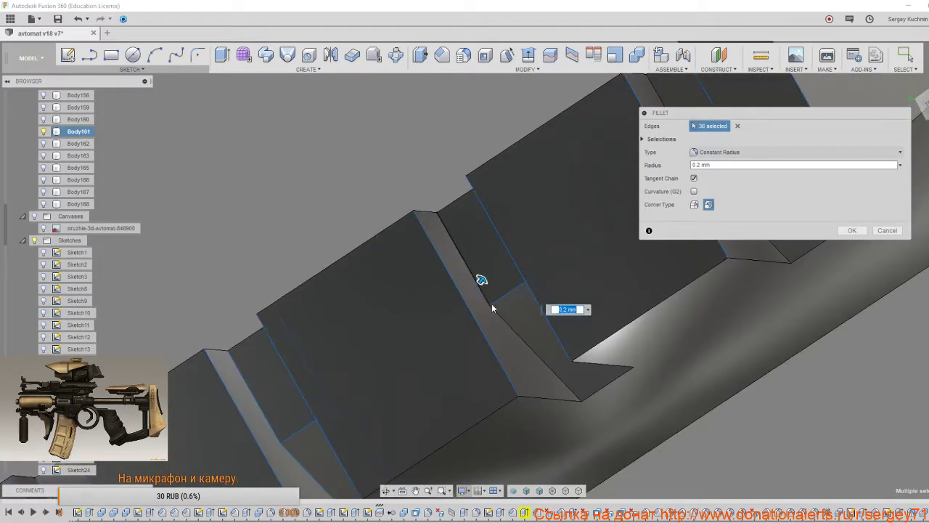
click(500, 316)
shift+middle_drag(500, 316, 567, 253)
click(545, 251)
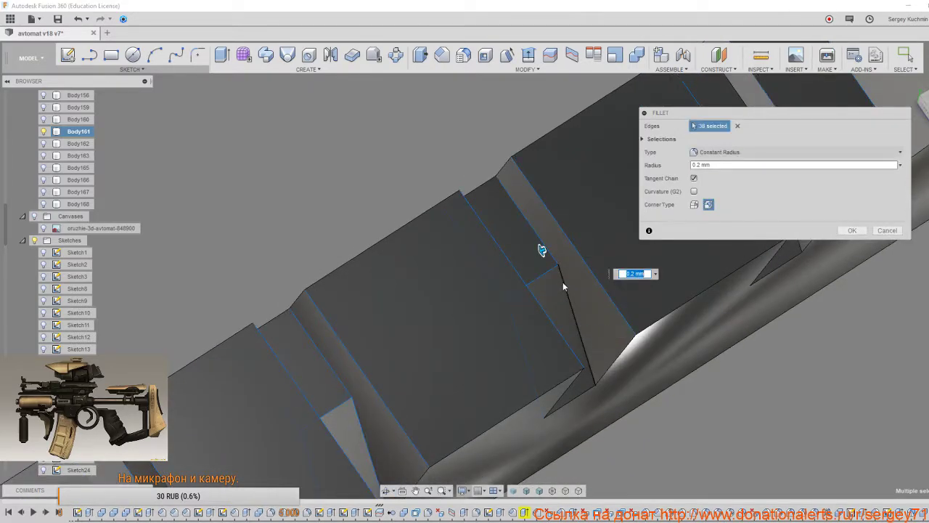
click(564, 293)
Add the floor-to-wall edges of the innermost slot, next to the short tooth, to the fillet selection.
shift+middle_drag(558, 297, 428, 312)
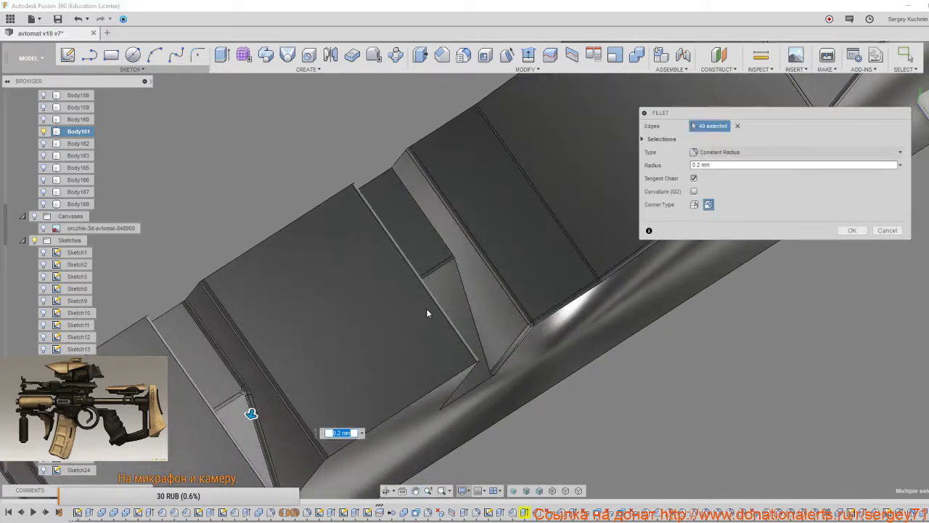
click(443, 212)
click(471, 270)
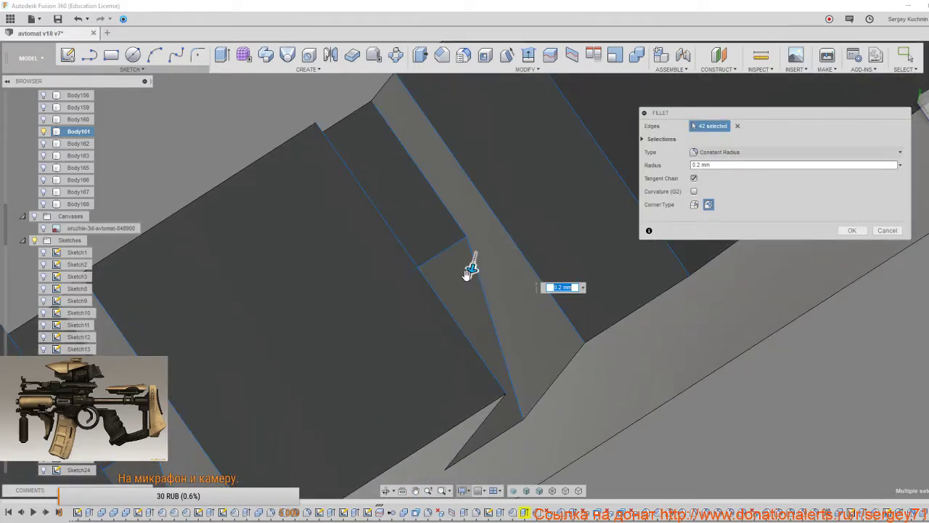
shift+middle_drag(465, 300, 437, 241)
click(356, 281)
click(378, 311)
Add the short lower edges where the four slots' sloped floors meet the plate's side face to the fillet.
scroll(379, 329, down, 1)
scroll(516, 322, down, 3)
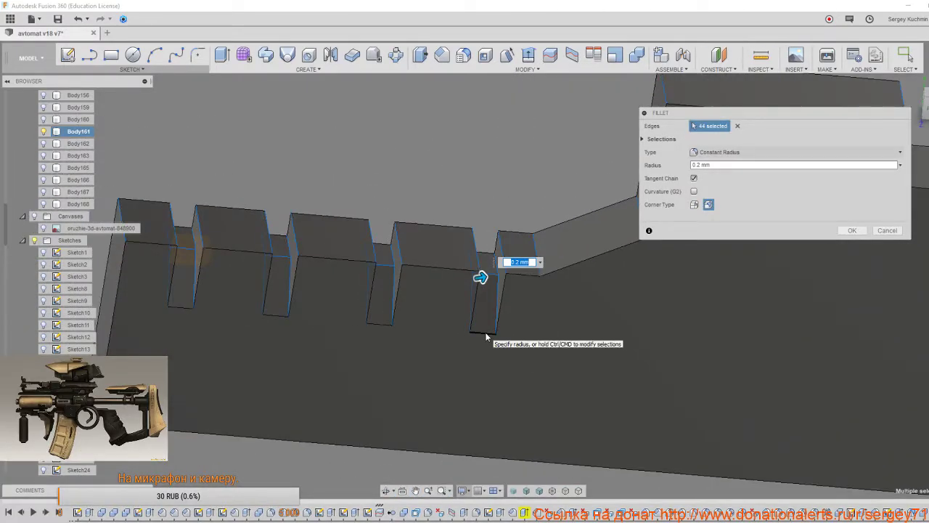
click(487, 333)
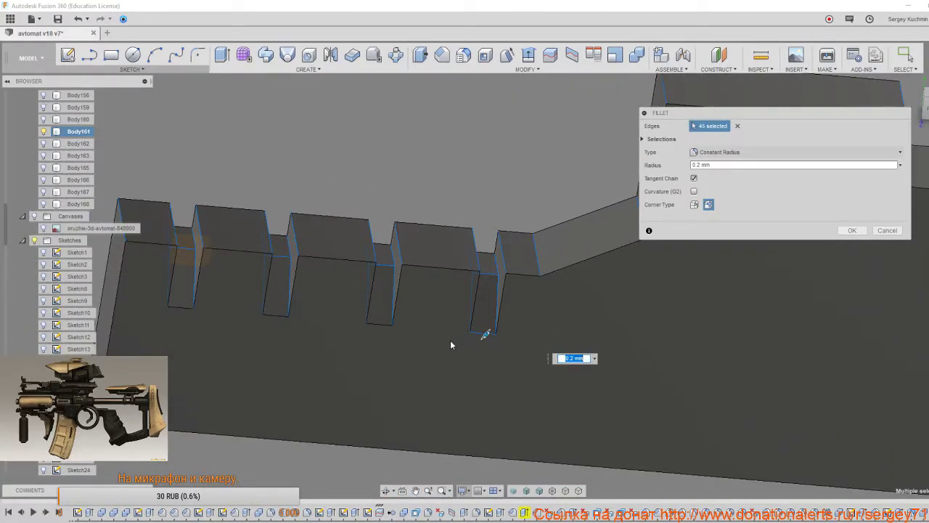
click(382, 326)
click(281, 317)
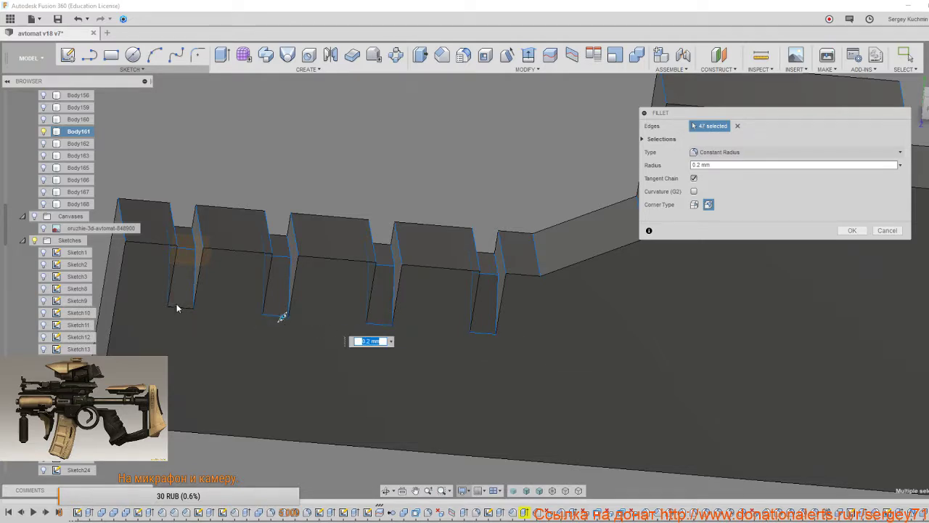
scroll(356, 333, up, 2)
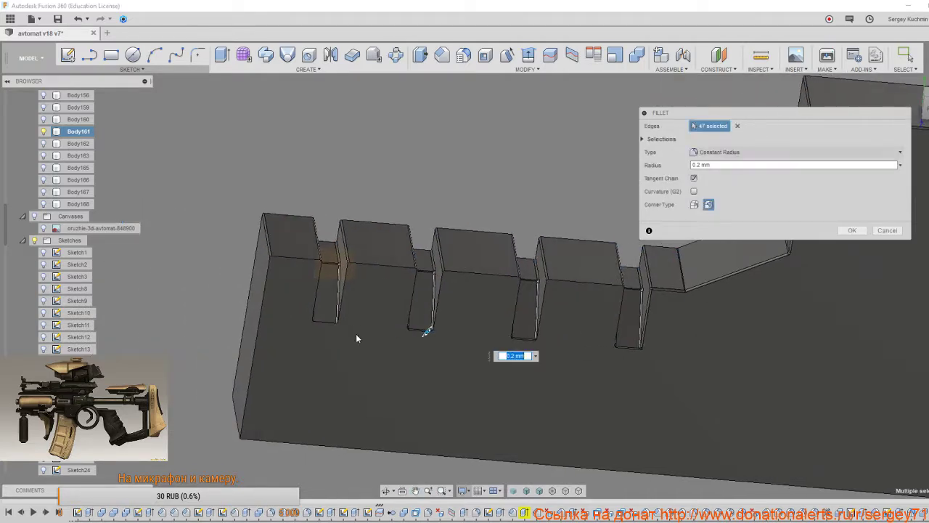
shift+middle_drag(345, 333, 315, 322)
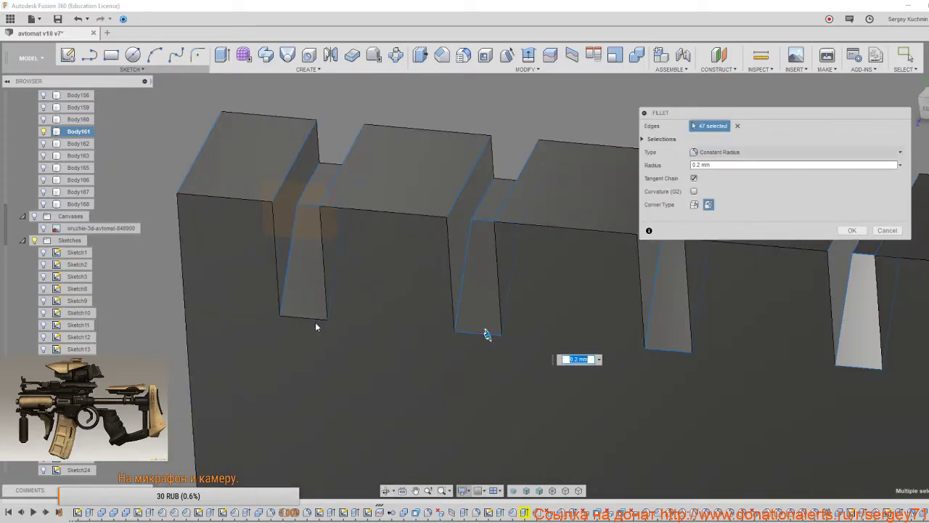
Add the side-face edges of the slot walls and the teeth between the plate's first three slots to the fillet selection.
click(278, 283)
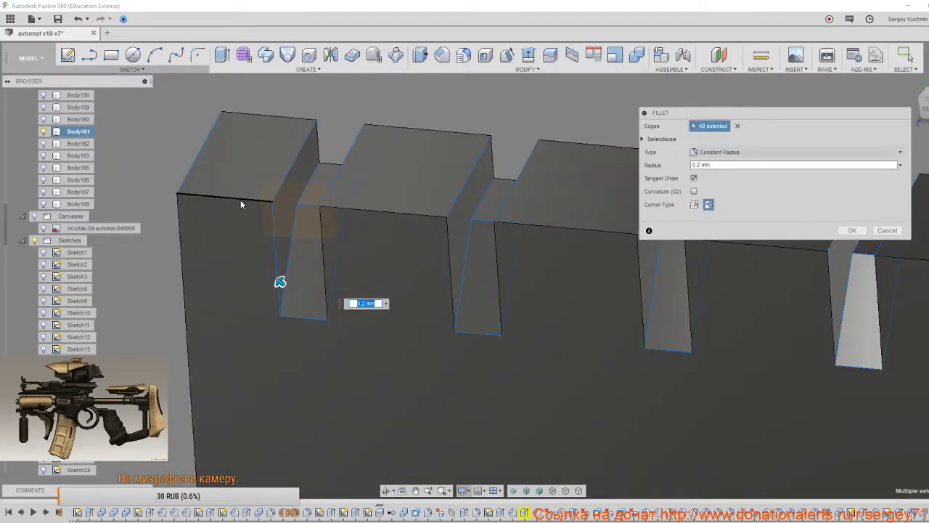
click(376, 212)
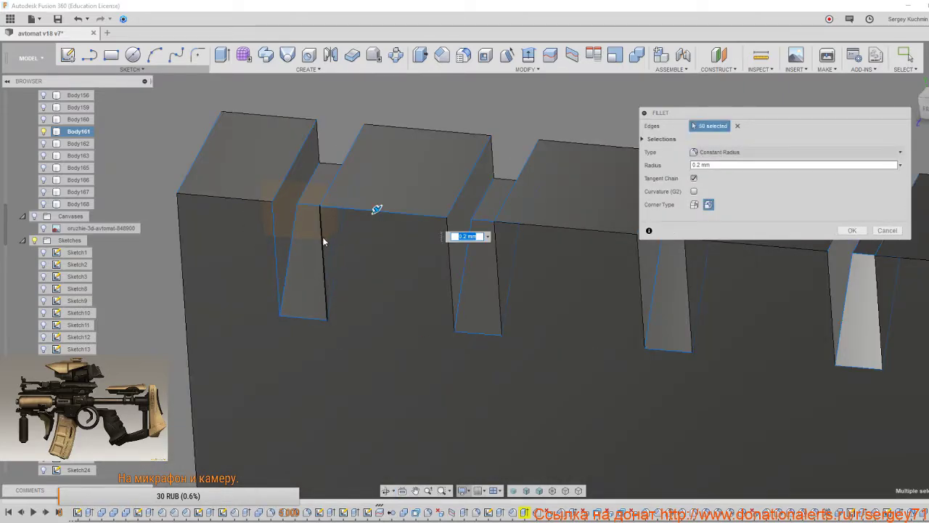
click(323, 238)
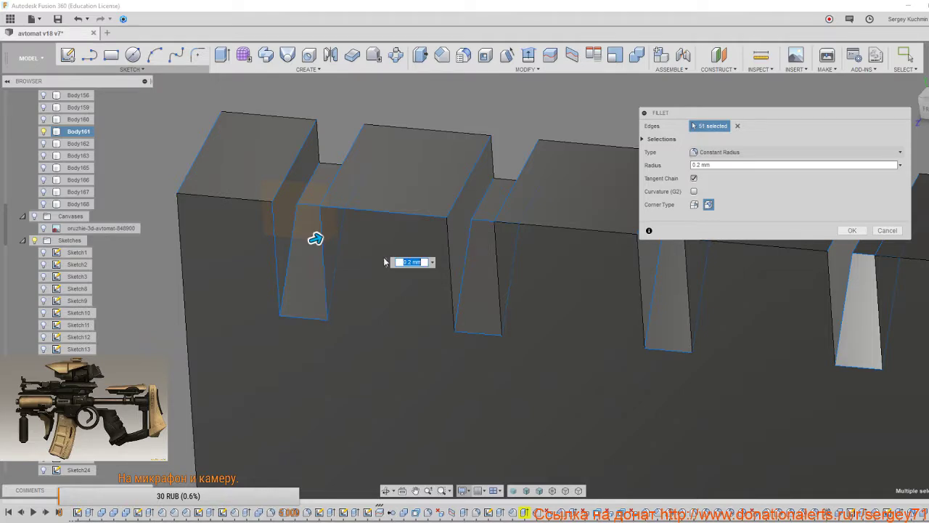
click(498, 290)
click(557, 227)
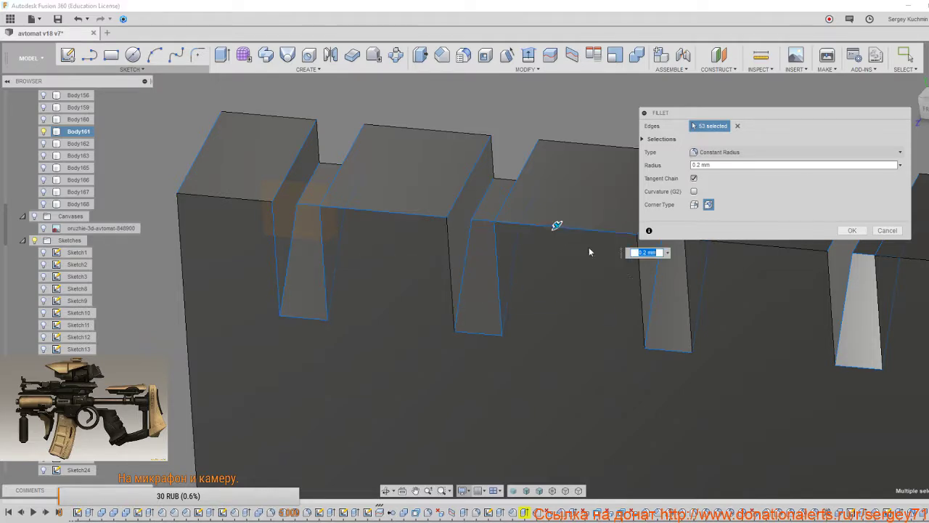
click(639, 279)
click(690, 300)
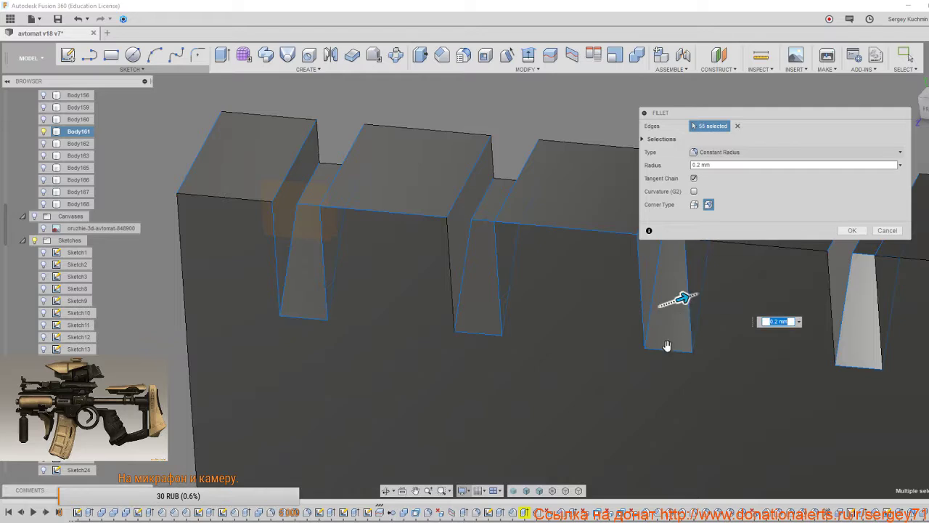
Include the side-face edge of the tooth before the innermost slot and that tooth's adjoining wall edge in the fillet.
middle_drag(678, 373, 360, 388)
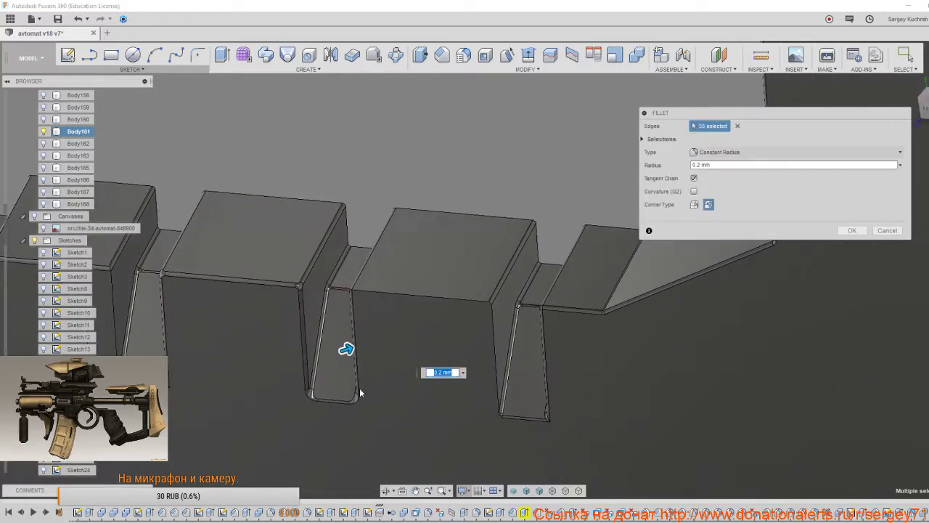
click(382, 295)
click(493, 345)
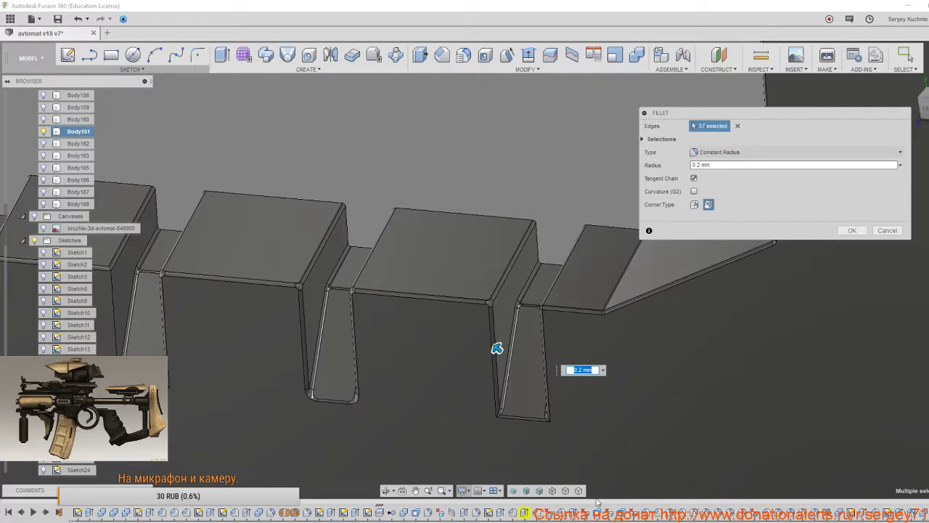
Set the fillet's corner type to Rolling Ball, comparing the slot corners against Setback with and without visible edges.
click(517, 493)
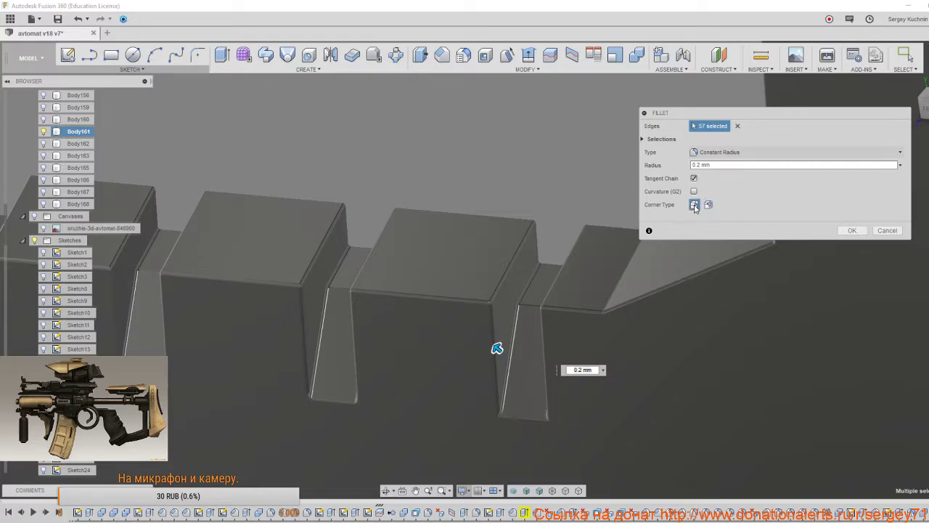
shift+middle_drag(559, 366, 569, 403)
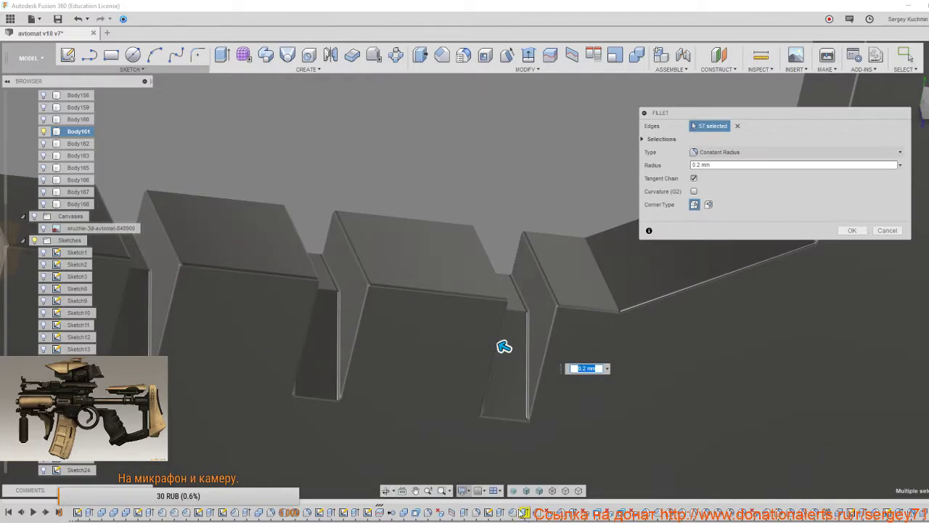
click(537, 491)
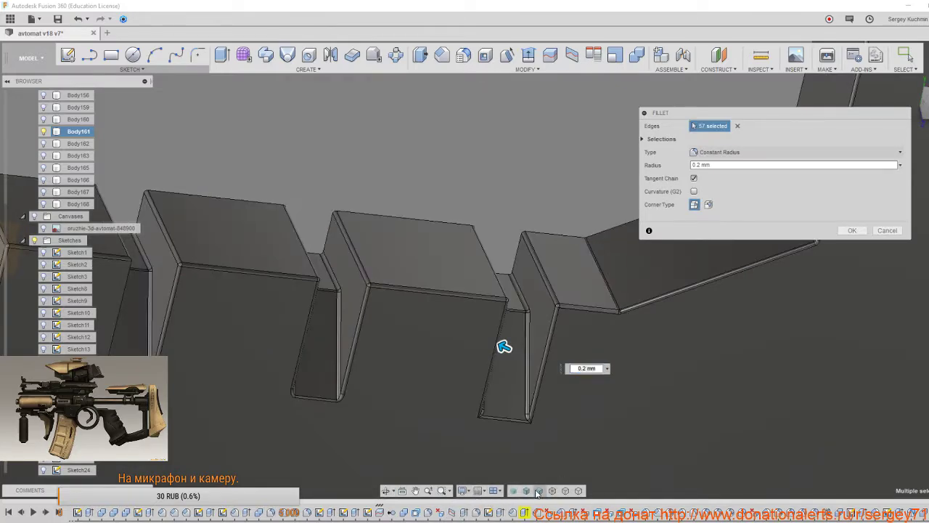
mouse_move(504, 346)
shift+middle_down()
mouse_move(477, 357)
mouse_move(488, 347)
shift+middle_up()
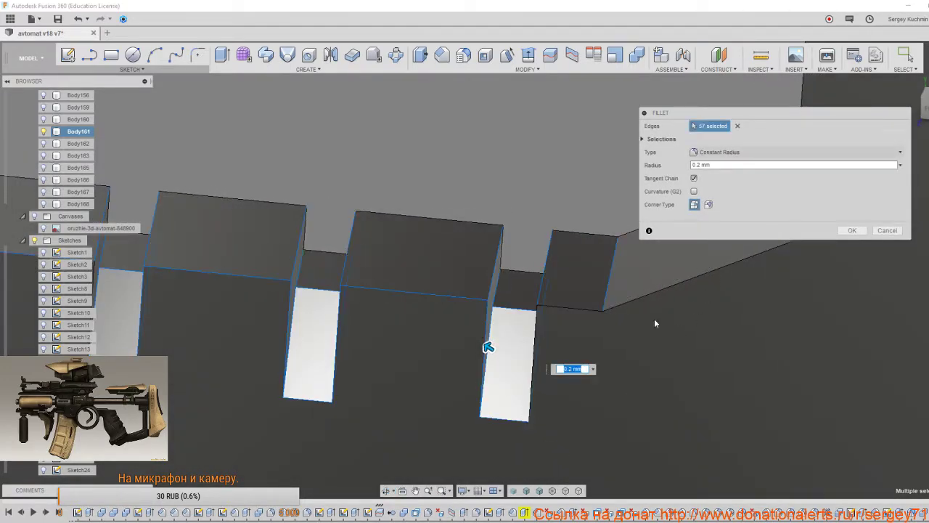
shift+middle_drag(560, 436, 521, 432)
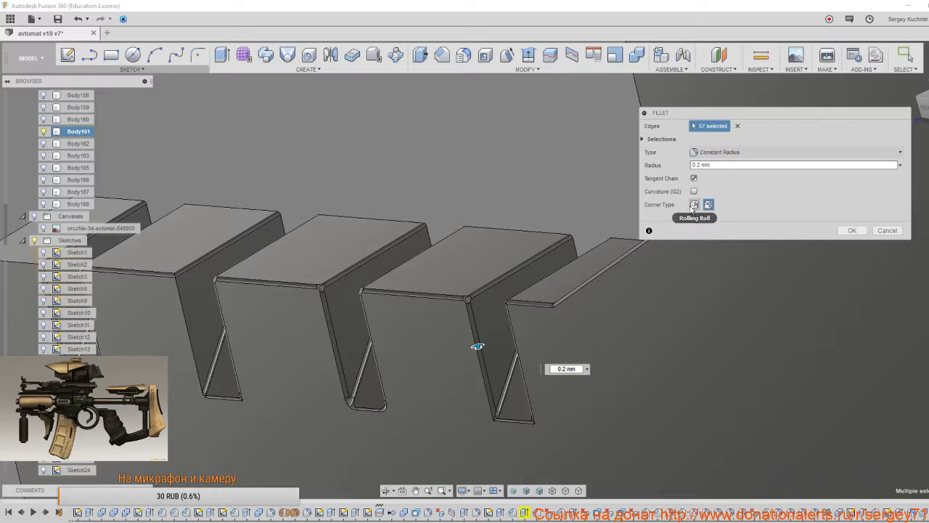
scroll(632, 370, down, 2)
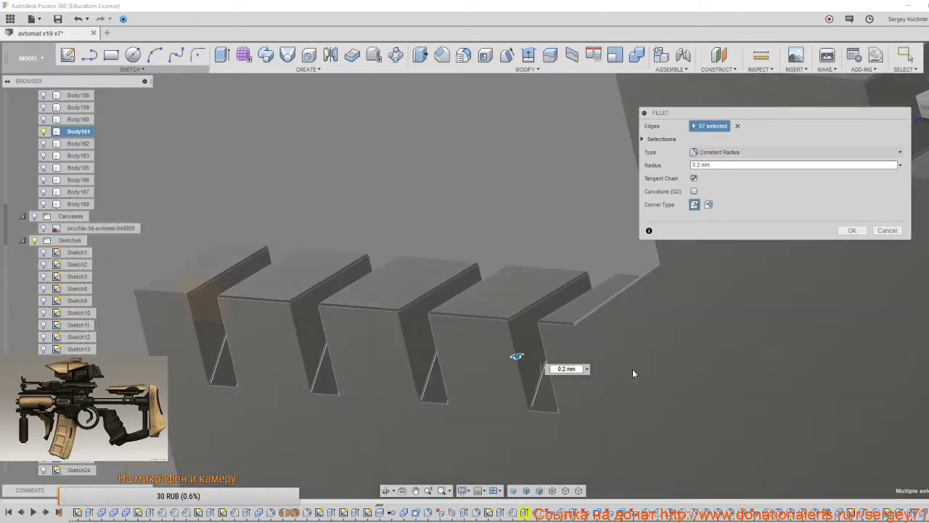
shift+middle_drag(636, 379, 690, 370)
scroll(567, 409, up, 3)
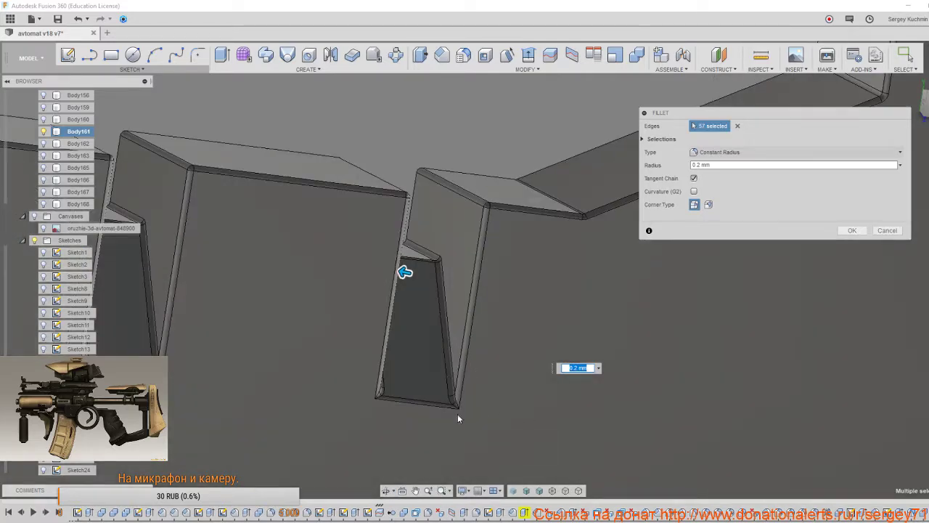
Try the fillet without the innermost slot's floor-to-wall edge on the short tooth's side and reselect that edge.
middle_drag(458, 418, 530, 401)
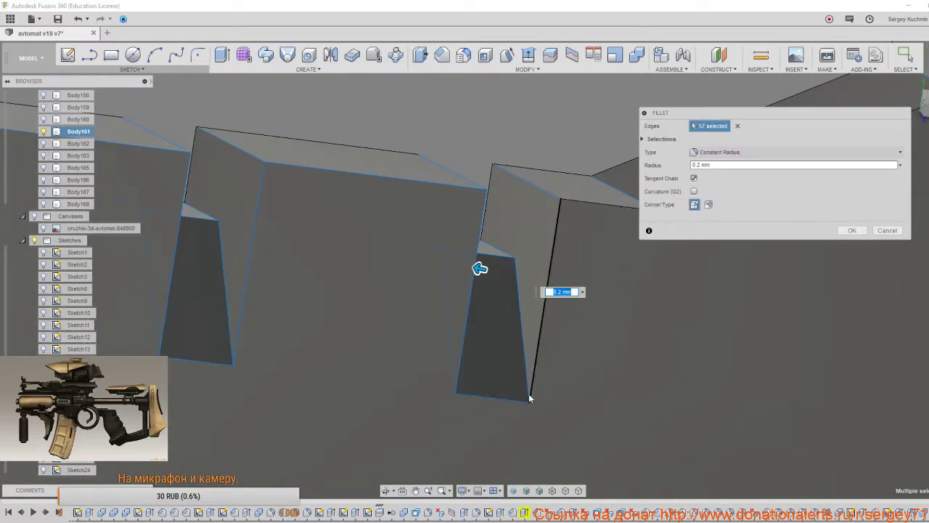
click(530, 399)
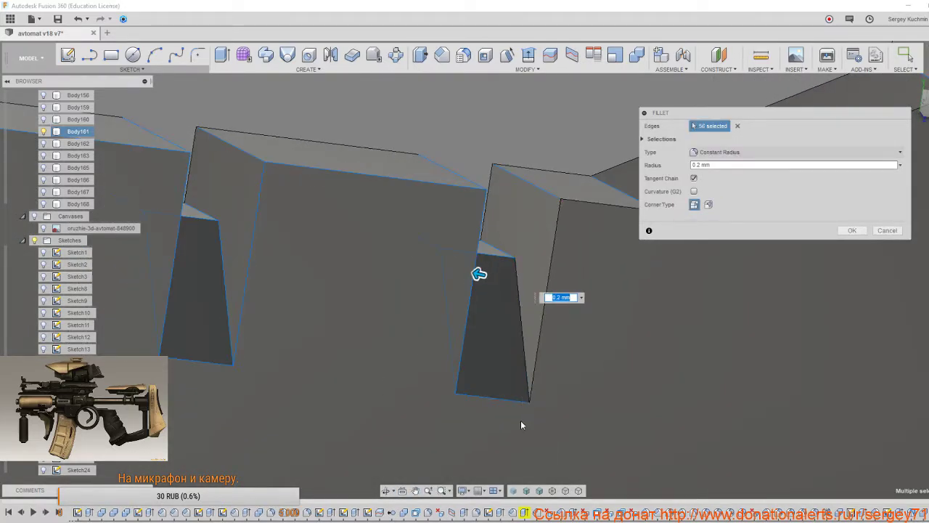
shift+middle_drag(520, 425, 475, 375)
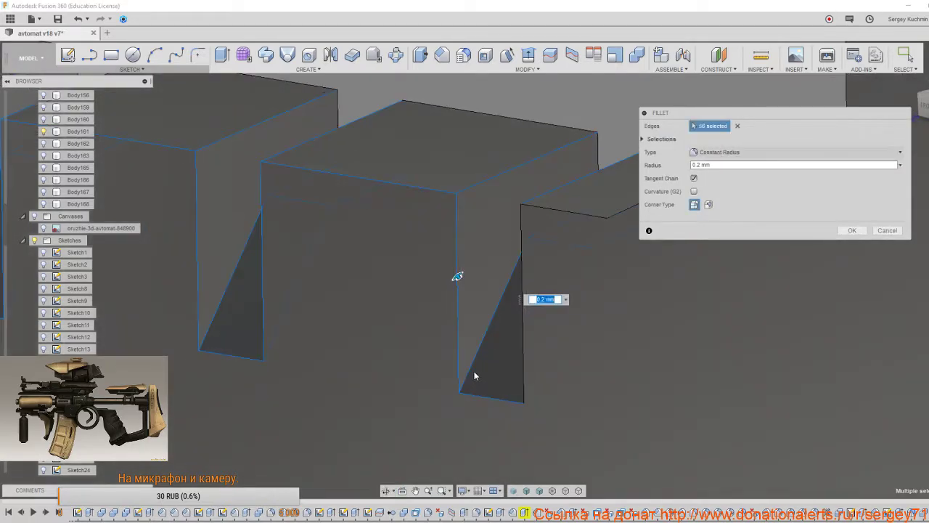
scroll(480, 419, down, 2)
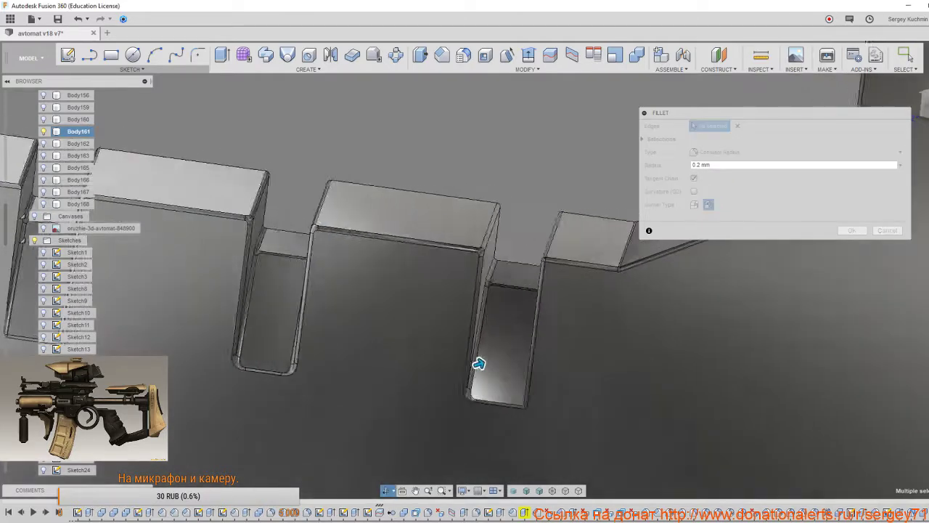
shift+middle_drag(489, 381, 523, 395)
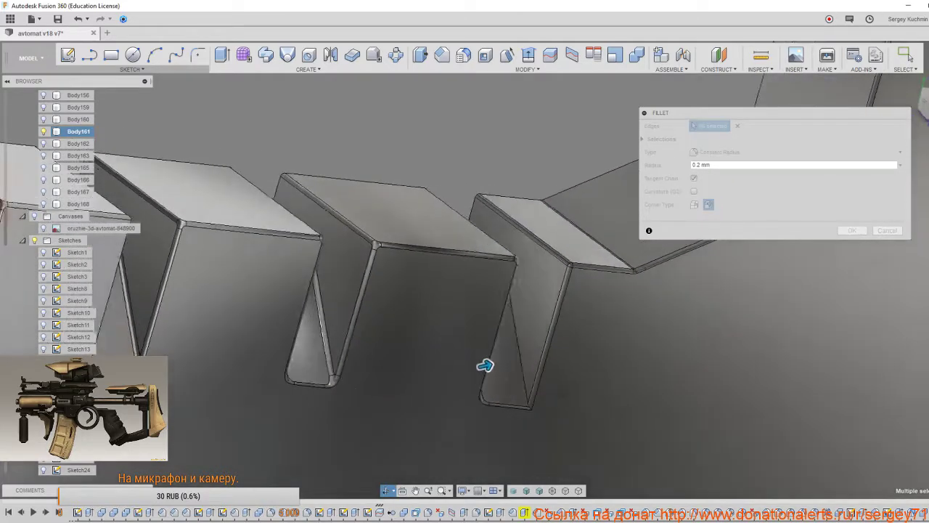
click(525, 388)
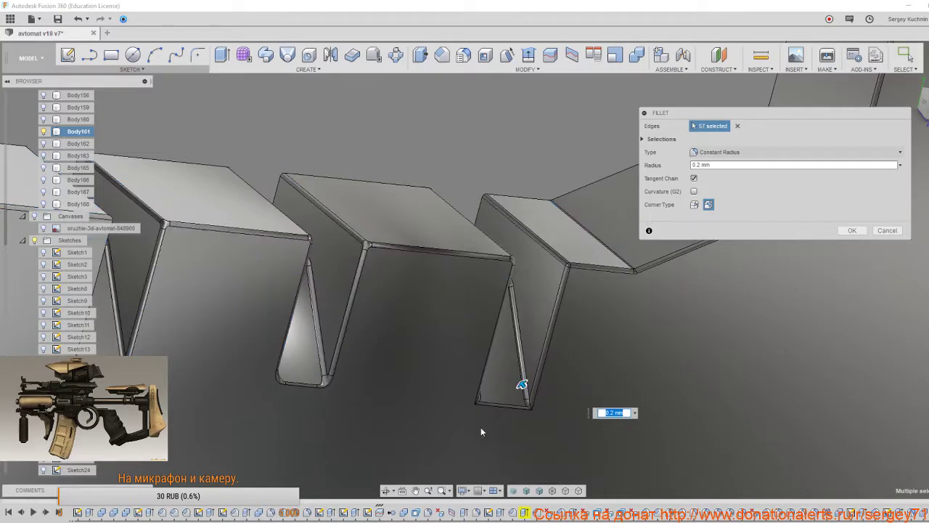
Try leaving out the innermost slot's opposite floor-to-wall edge, reselect it, and compare the Setback and Rolling Ball corners.
mouse_move(387, 416)
middle_down()
mouse_move(418, 407)
mouse_move(396, 428)
middle_up()
shift+middle_drag(564, 375, 559, 375)
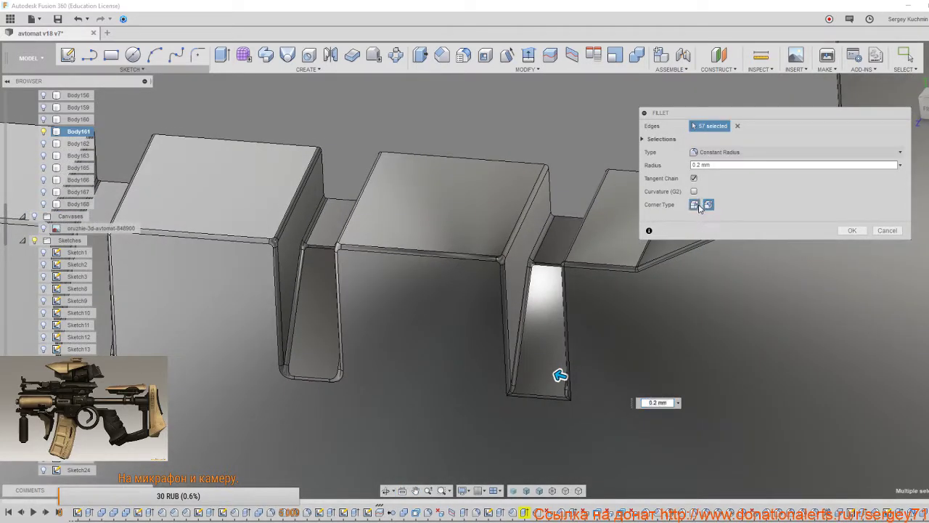
click(516, 384)
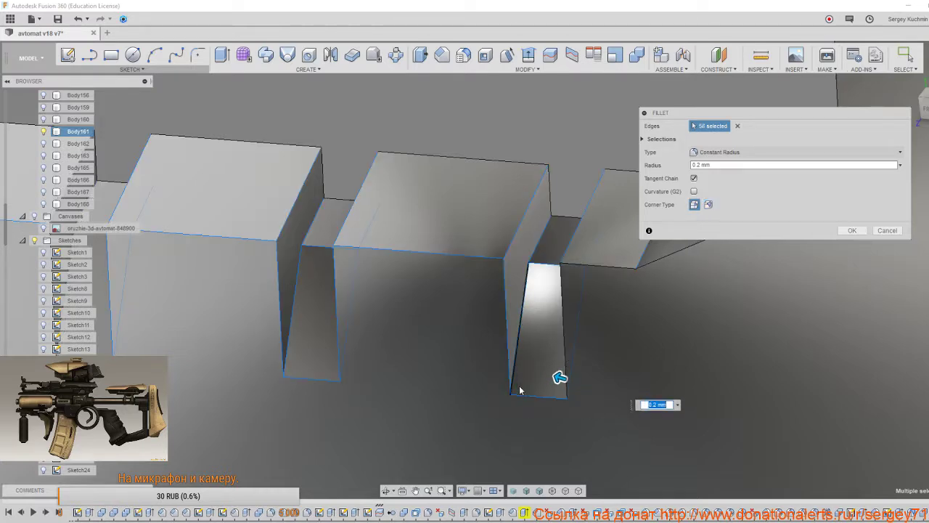
click(516, 373)
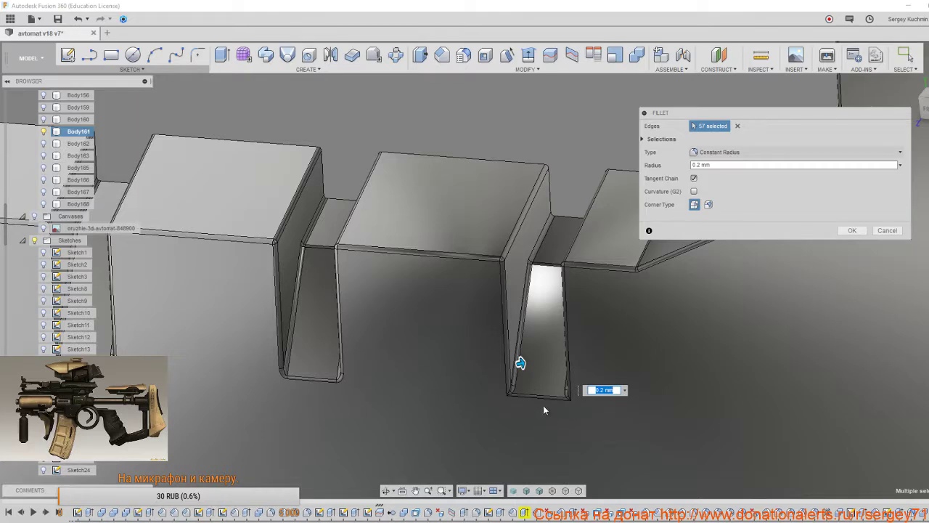
click(709, 205)
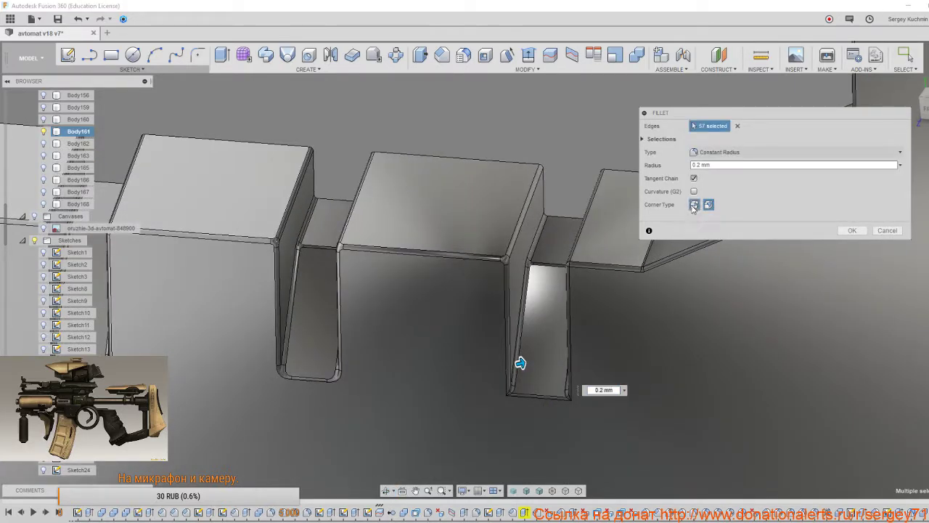
Add the side-face edge of the innermost slot's wall beside the short tooth to the fillet and inspect its corners.
shift+middle_drag(625, 313, 664, 351)
scroll(601, 363, up, 5)
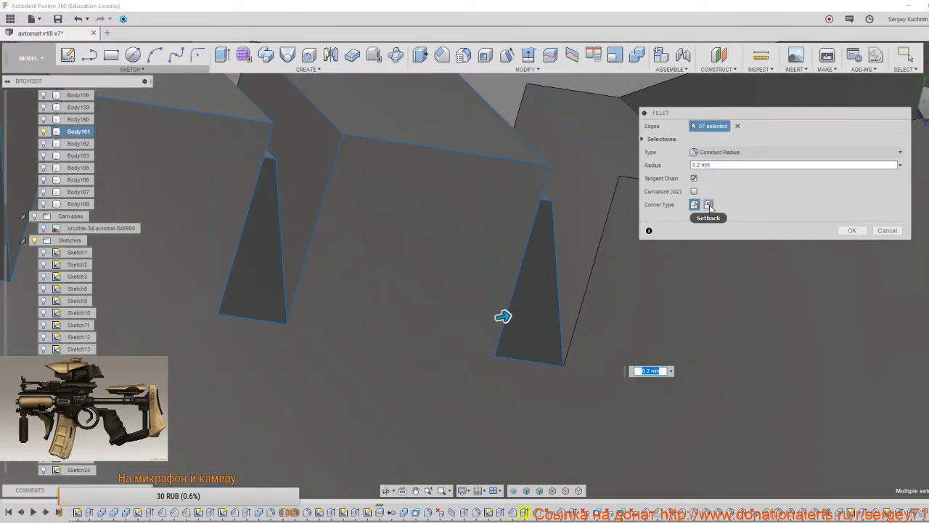
click(592, 263)
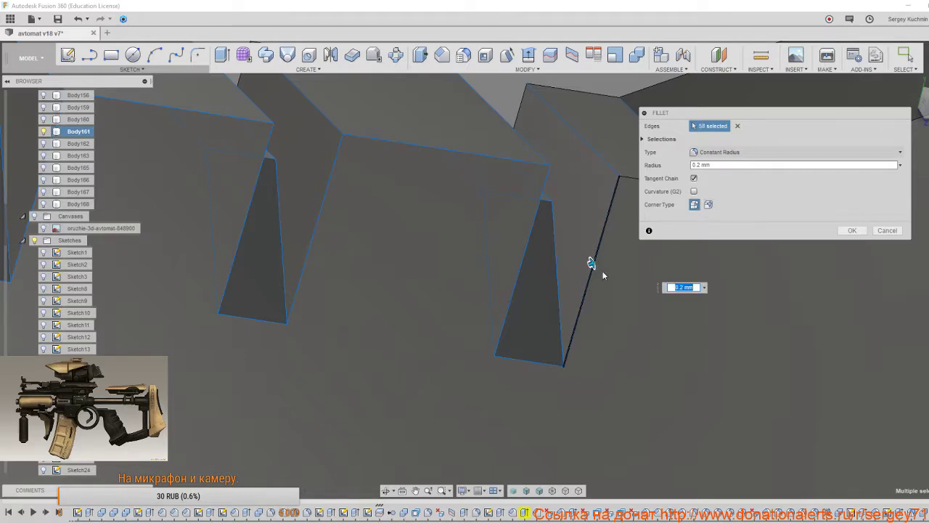
scroll(579, 354, down, 3)
middle_drag(595, 326, 524, 354)
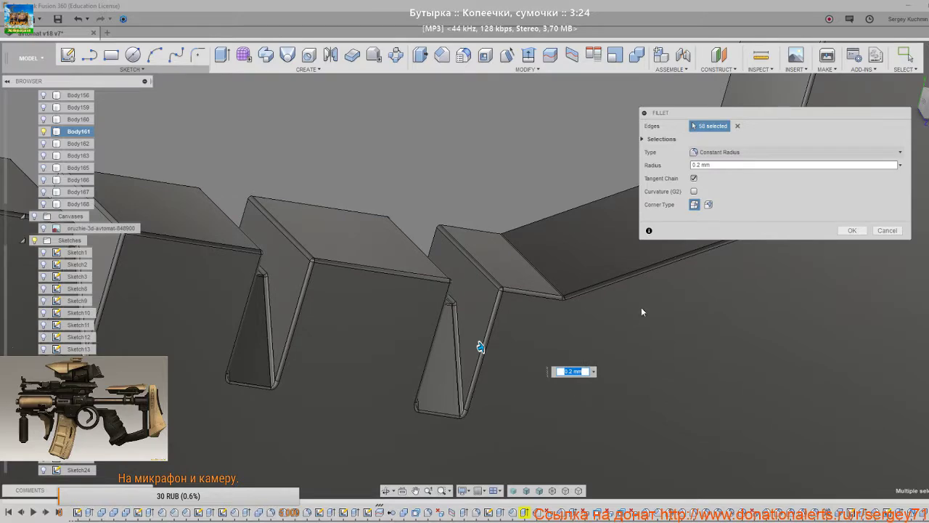
shift+middle_drag(640, 311, 586, 374)
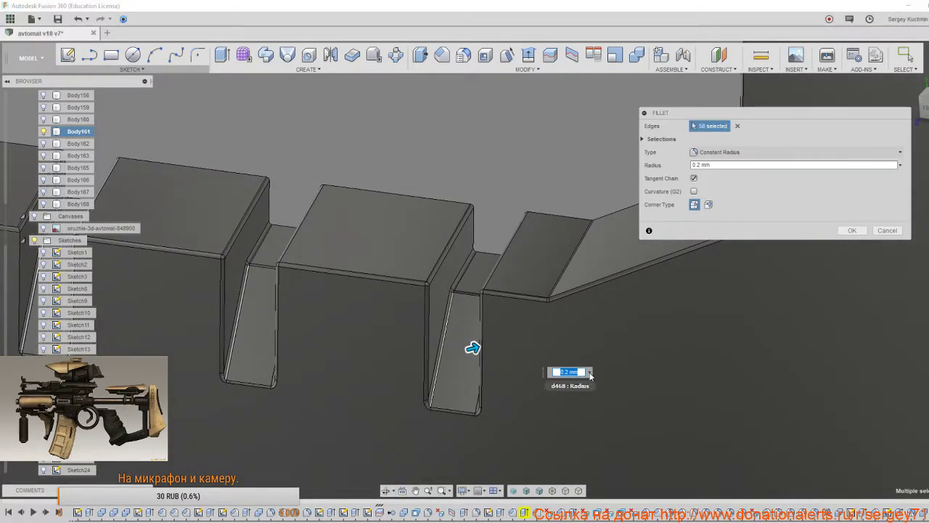
Add the end tooth's upper side-face edge and the adjoining upright edge at the plate's toothed end to the fillet.
scroll(682, 420, down, 6)
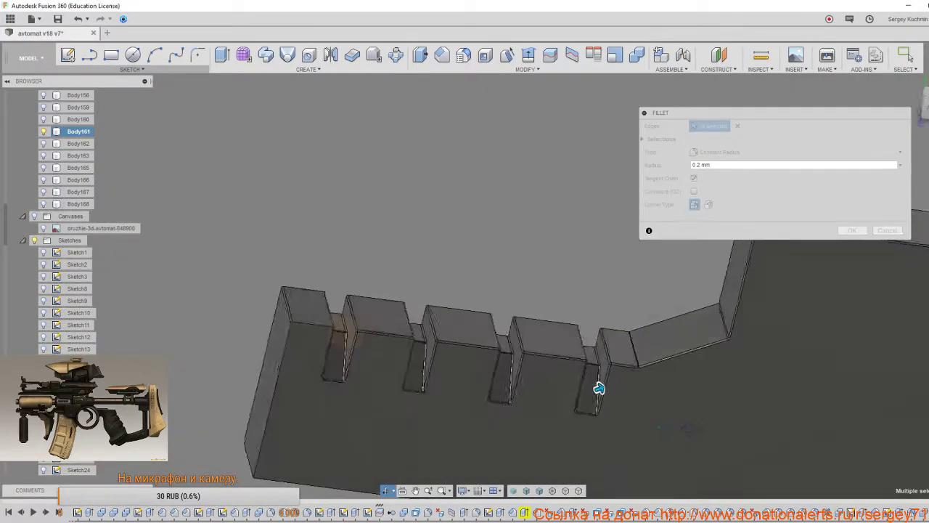
scroll(409, 380, up, 2)
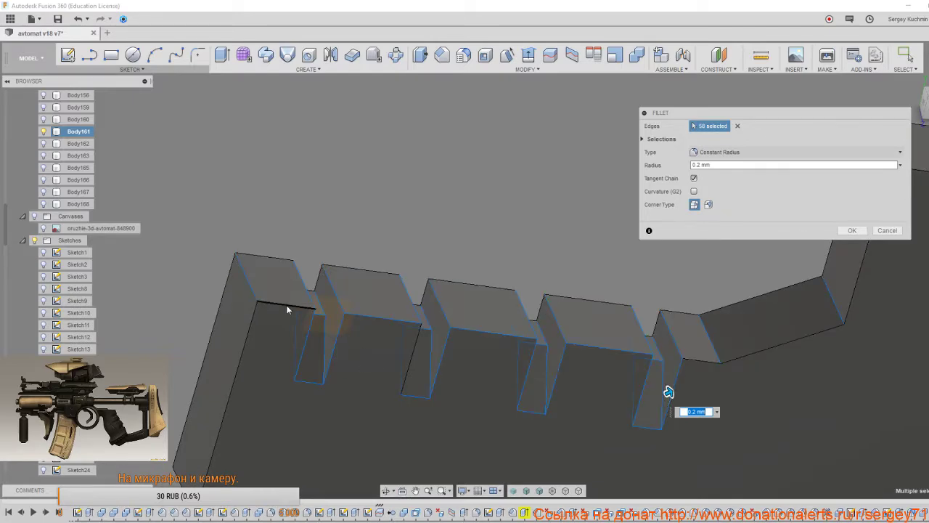
click(254, 333)
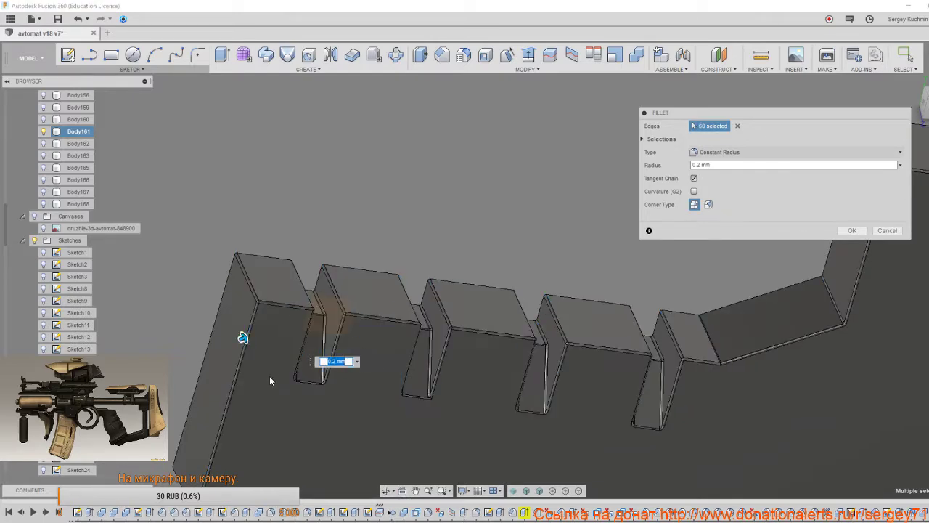
Add the plate's long lower side-face edge and the short lower edge across its toothed end to the fillet.
scroll(271, 386, down, 3)
middle_drag(271, 387, 283, 253)
shift+middle_drag(321, 326, 319, 251)
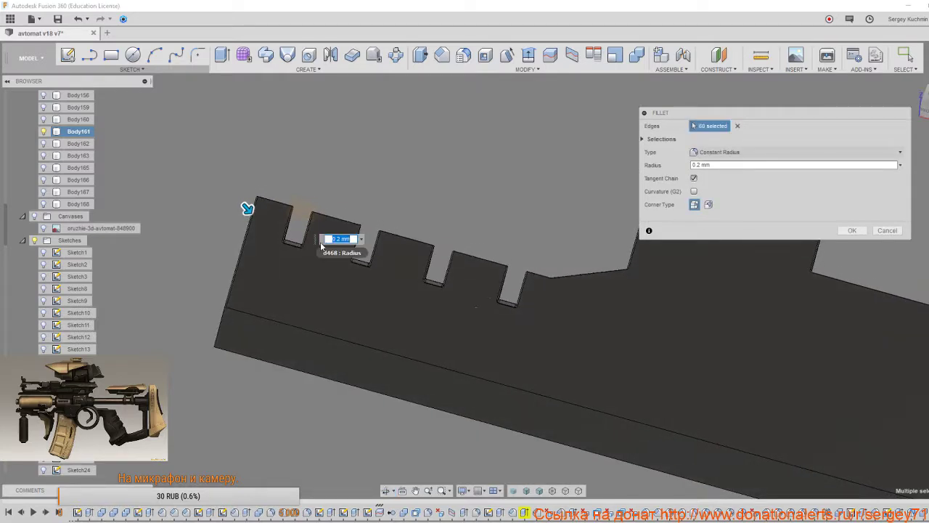
shift+middle_drag(327, 285, 340, 303)
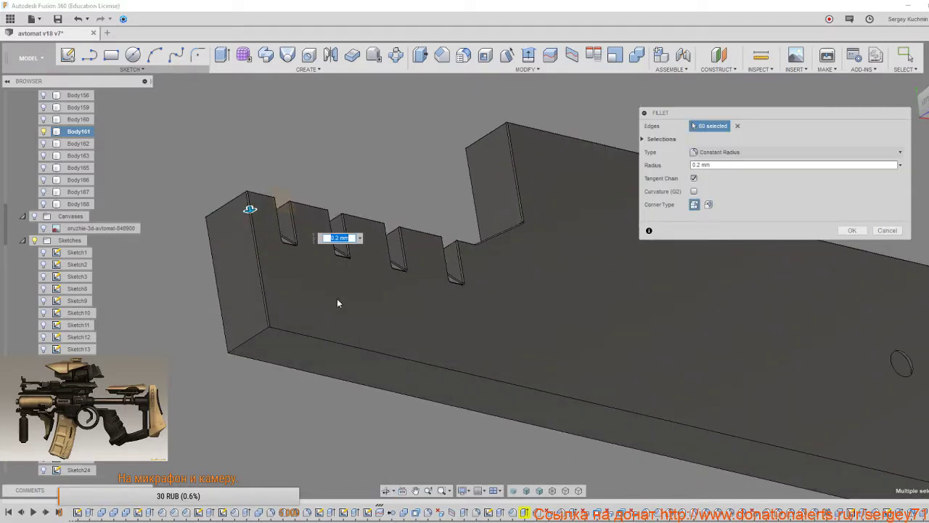
click(291, 331)
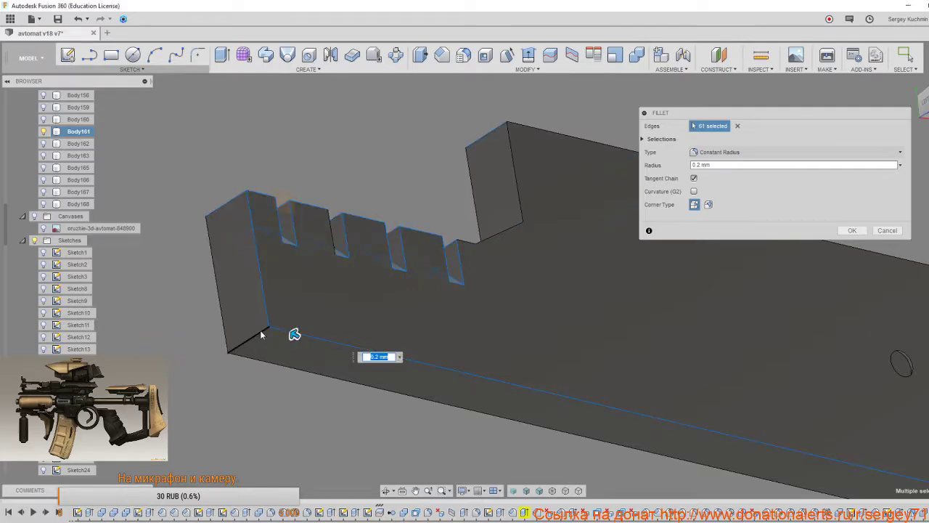
click(261, 333)
shift+middle_drag(261, 333, 274, 278)
shift+middle_drag(345, 299, 414, 248)
scroll(396, 359, up, 4)
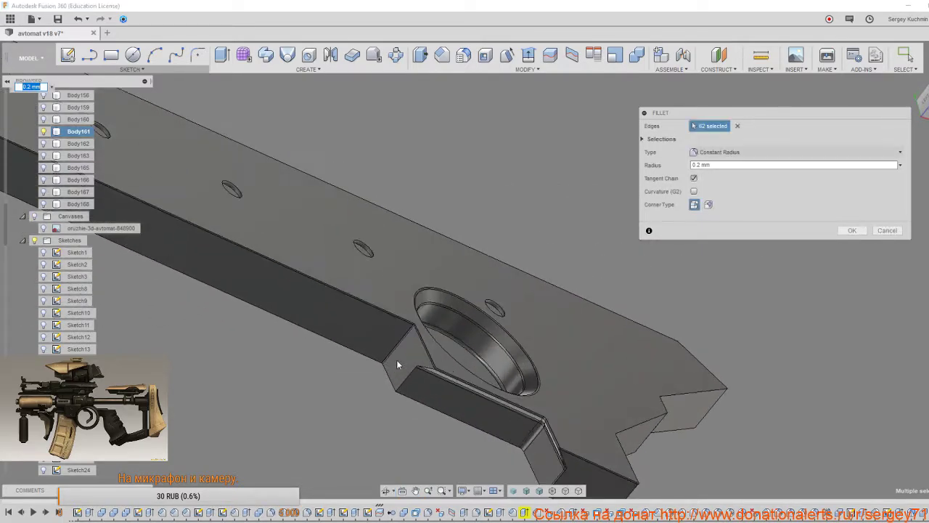
Add the side-face edges of the corner block's end beyond the large bore and of the adjoining sloping wall to the fillet.
shift+middle_drag(492, 359, 447, 365)
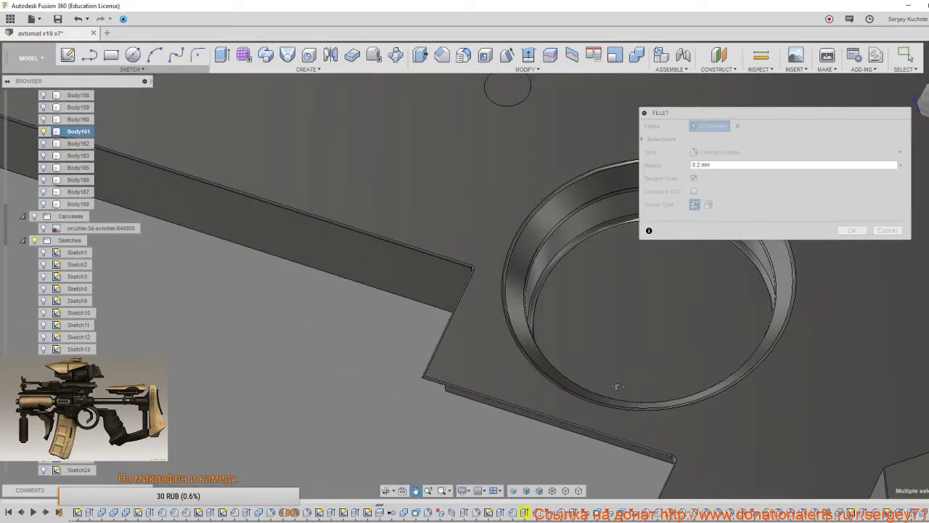
middle_drag(616, 385, 214, 158)
click(428, 291)
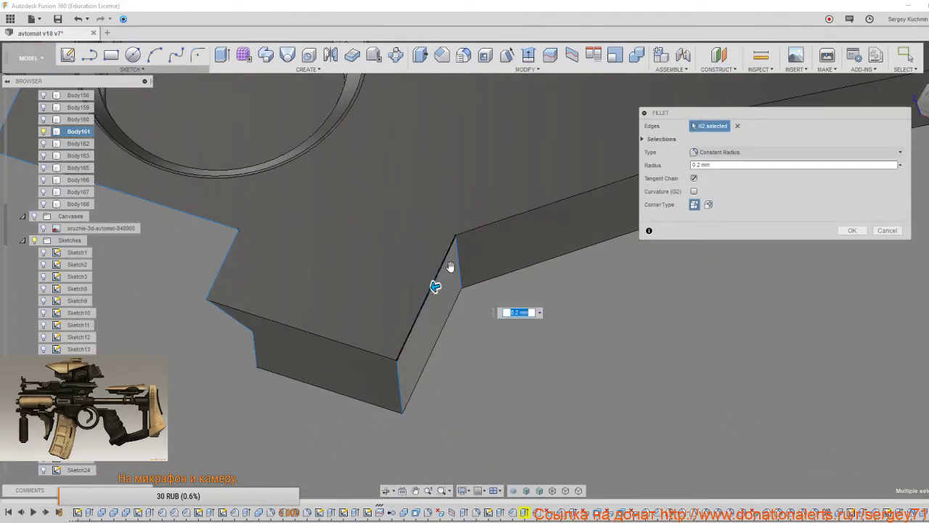
click(481, 230)
scroll(444, 322, down, 4)
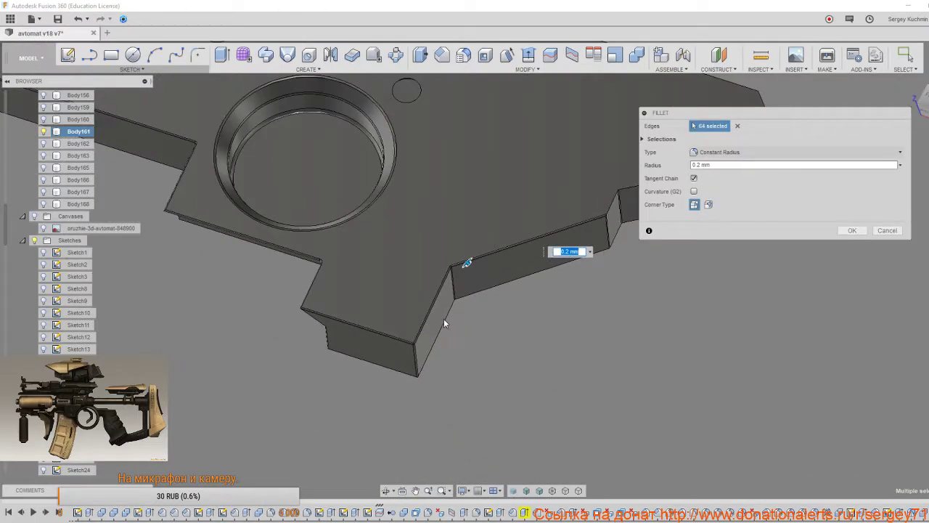
Add the side-face edges of the small step, the second sloping wall and the narrow end at the plate's pointed end to the fillet.
shift+middle_drag(444, 321, 342, 319)
scroll(433, 286, up, 2)
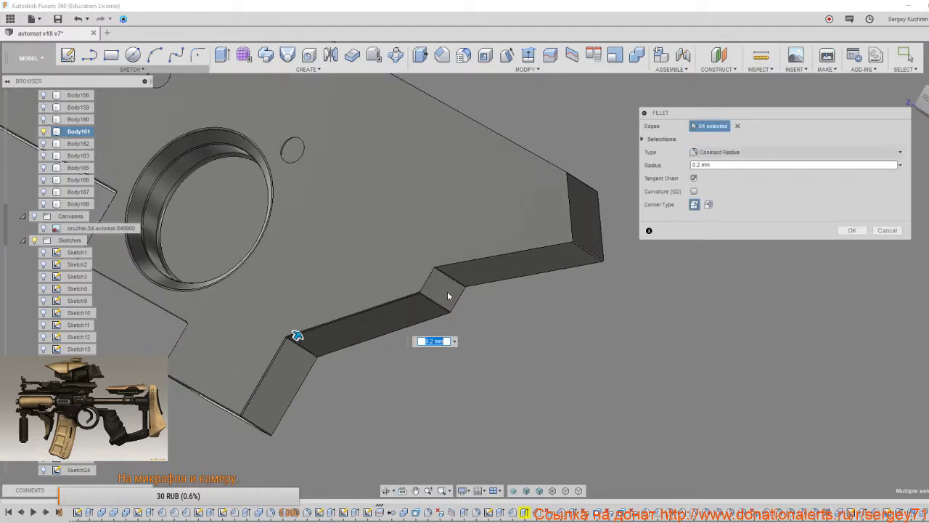
click(429, 279)
scroll(486, 263, up, 2)
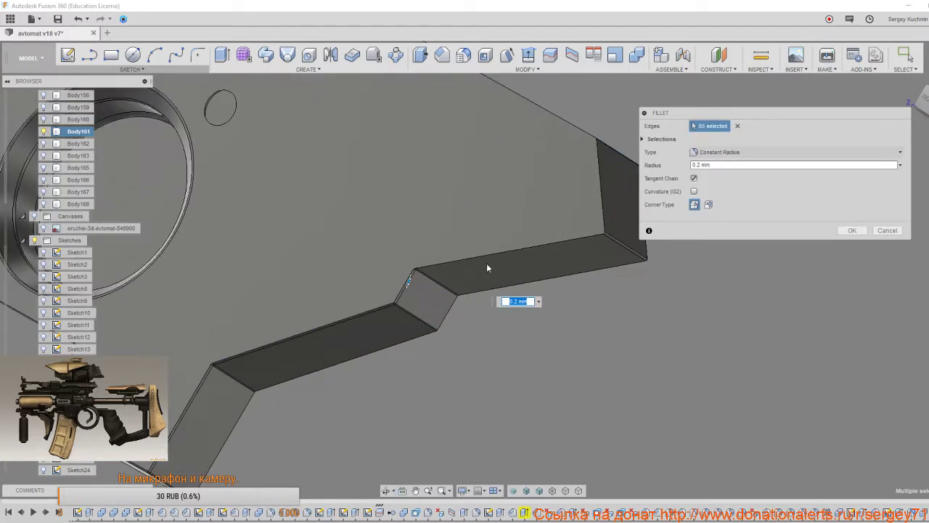
click(490, 254)
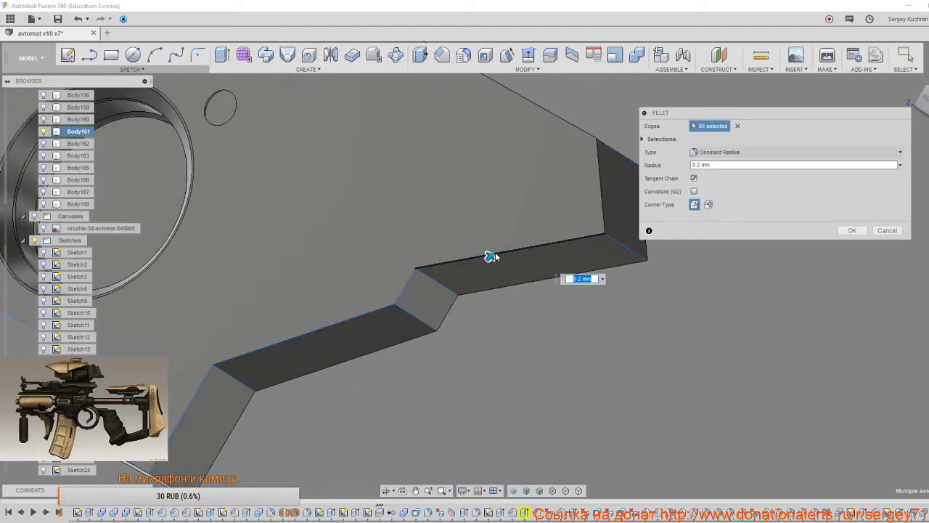
click(605, 221)
Add the long straight side-face edge running past the small holes and apply the 0.2 mm fillet to the plate.
scroll(551, 254, down, 3)
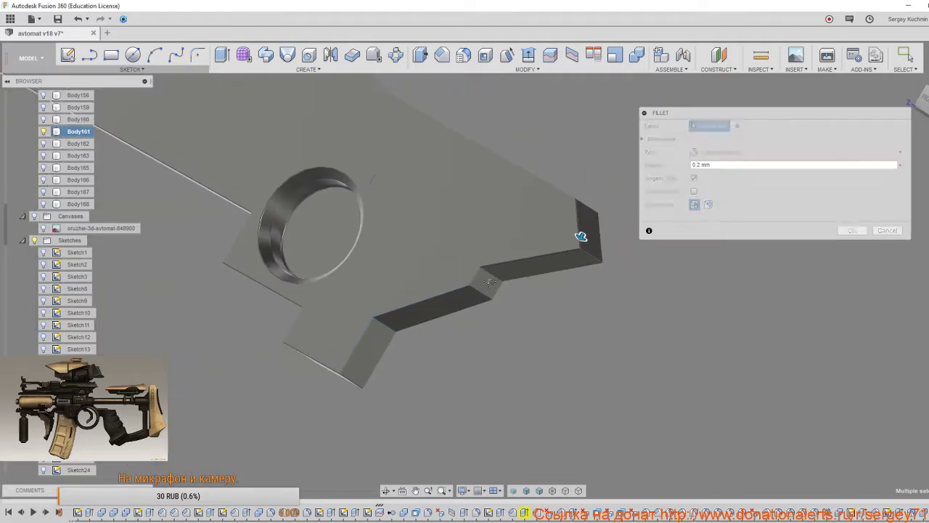
shift+middle_drag(445, 275, 431, 303)
click(479, 301)
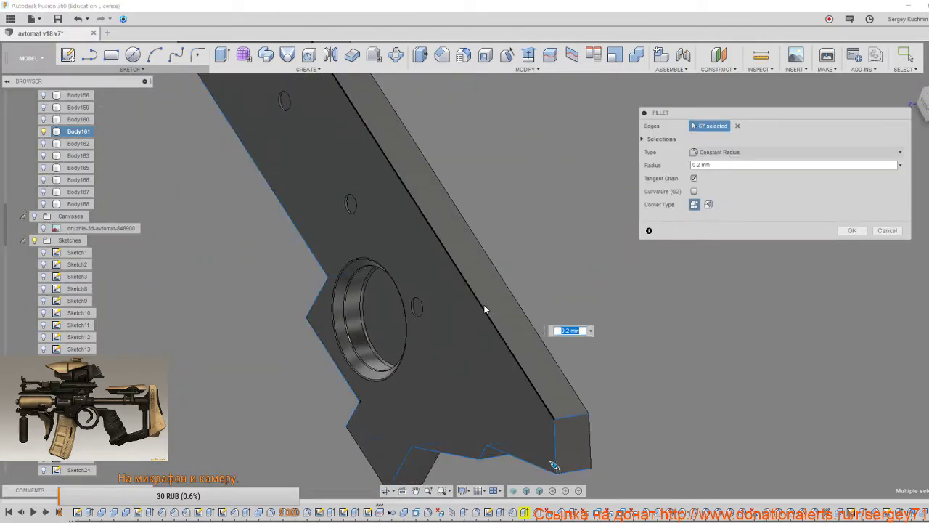
scroll(467, 327, down, 3)
shift+middle_drag(439, 368, 498, 392)
click(854, 231)
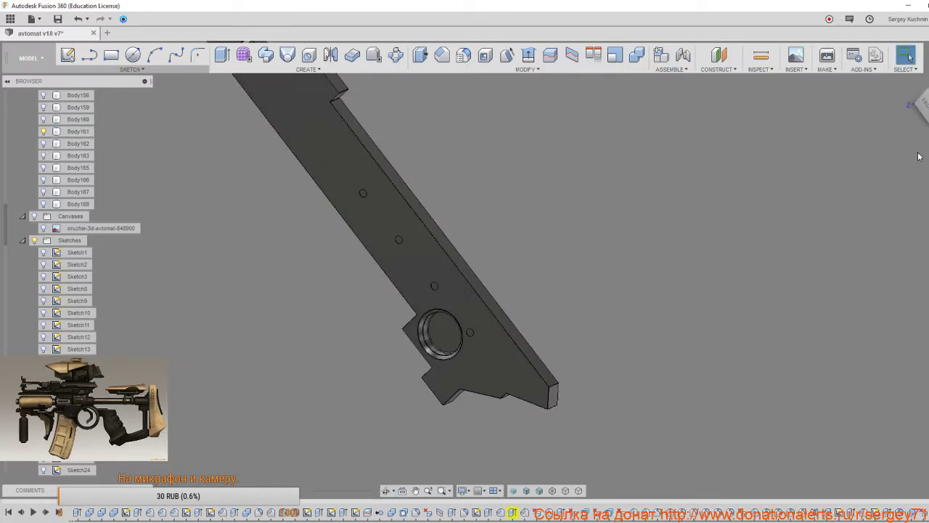
Start a new fillet with the rims of the small hole beside the large bore and the next small hole.
click(924, 106)
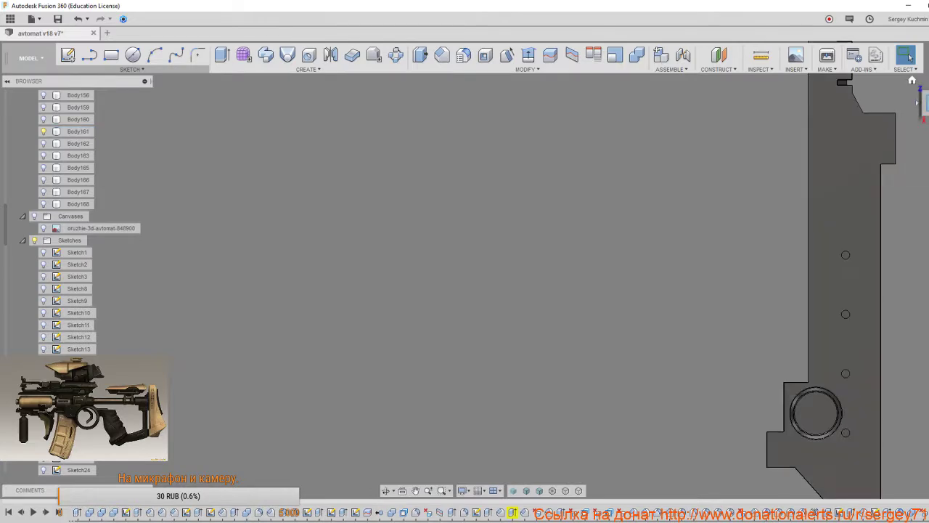
click(927, 83)
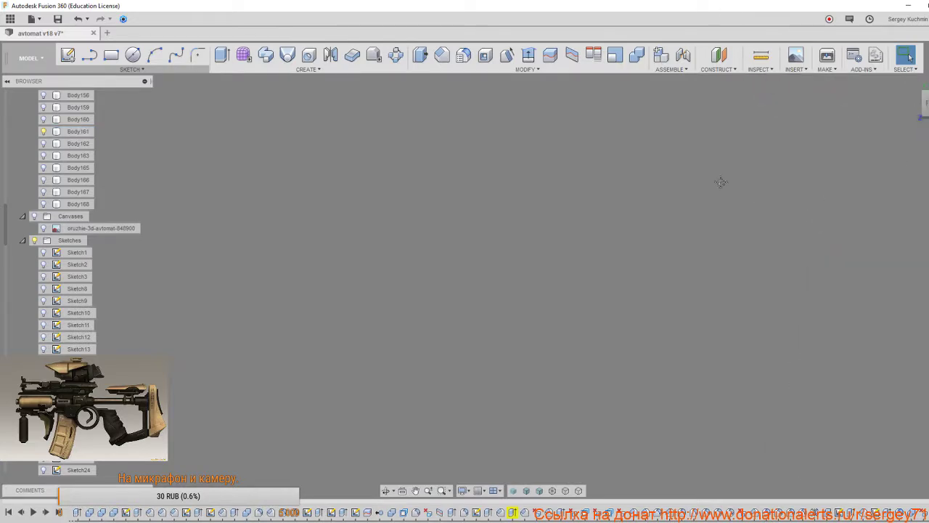
middle_drag(720, 182, 680, 463)
scroll(668, 367, up, 5)
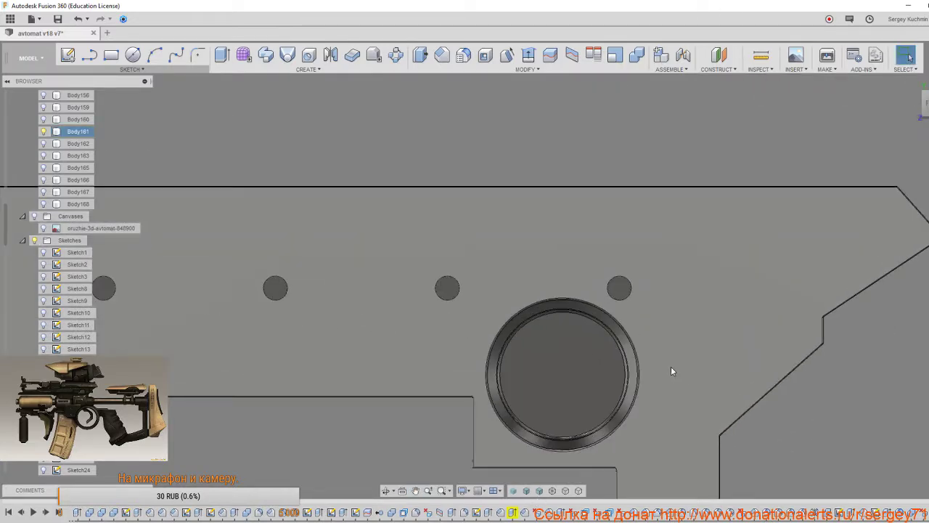
middle_drag(677, 345, 656, 320)
scroll(657, 323, up, 4)
key(f)
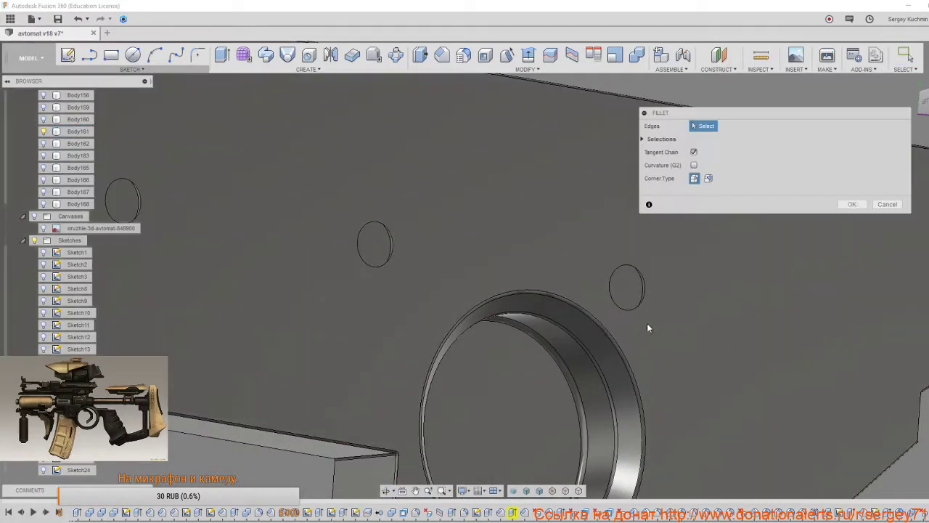
click(642, 303)
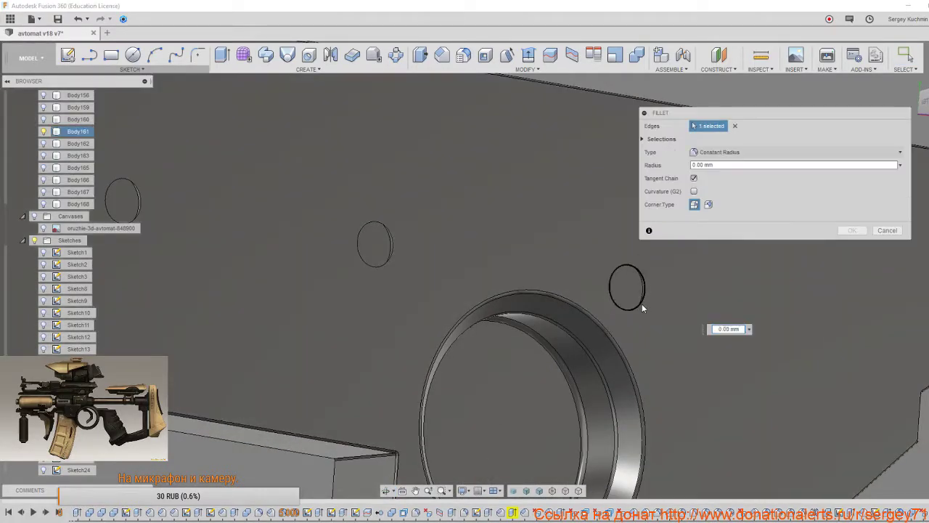
click(392, 260)
Add the rims of the two remaining small holes in the row to the fillet selection.
middle_drag(363, 322, 619, 333)
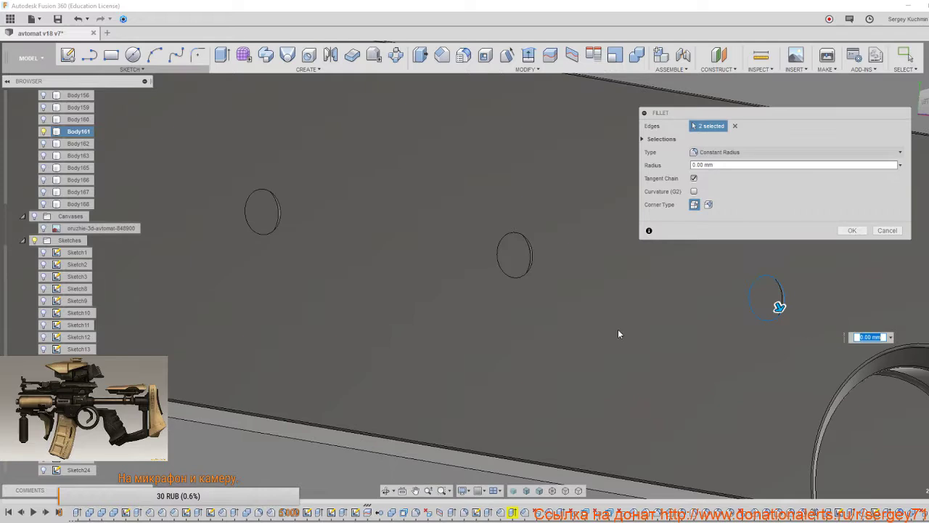
click(514, 277)
click(268, 235)
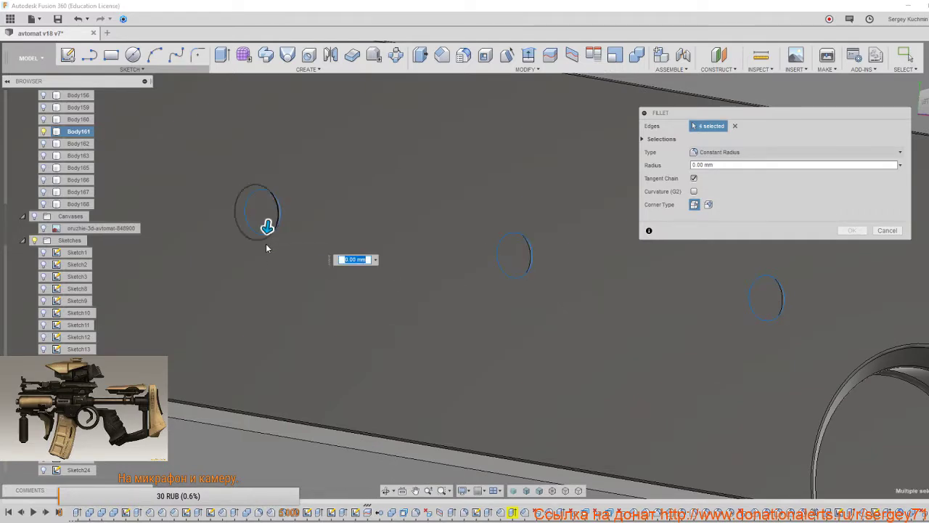
middle_drag(265, 243, 738, 435)
scroll(645, 430, down, 3)
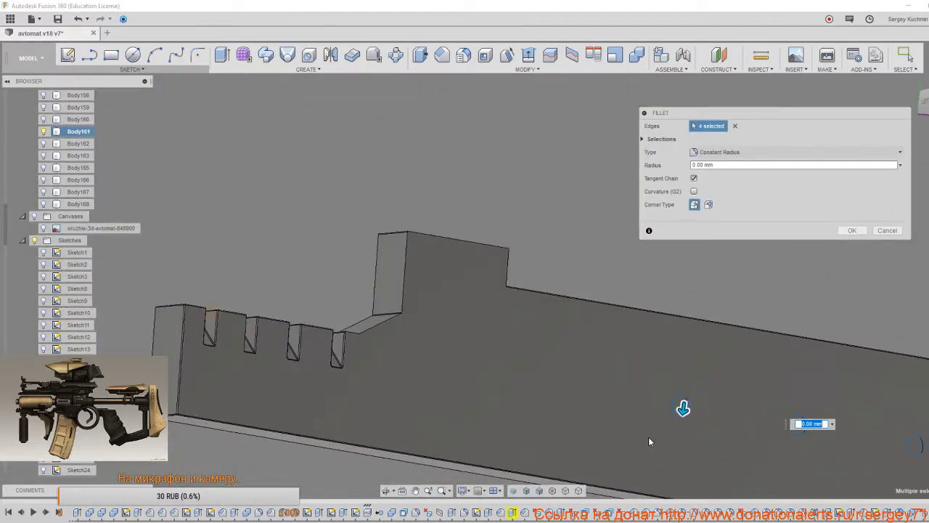
Fillet the four selected small circular hole edges on the isolated body with a 0.1 mm constant radius.
middle_drag(678, 438, 409, 373)
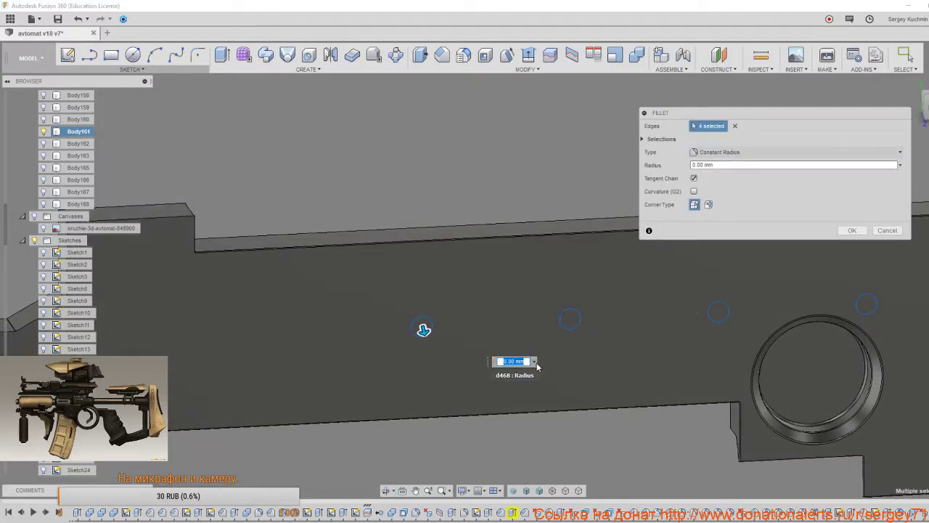
click(535, 361)
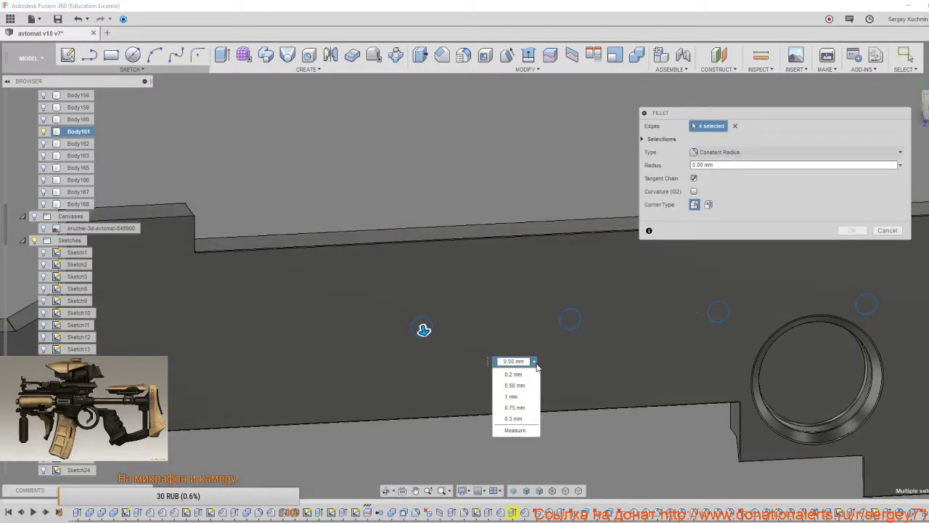
click(525, 362)
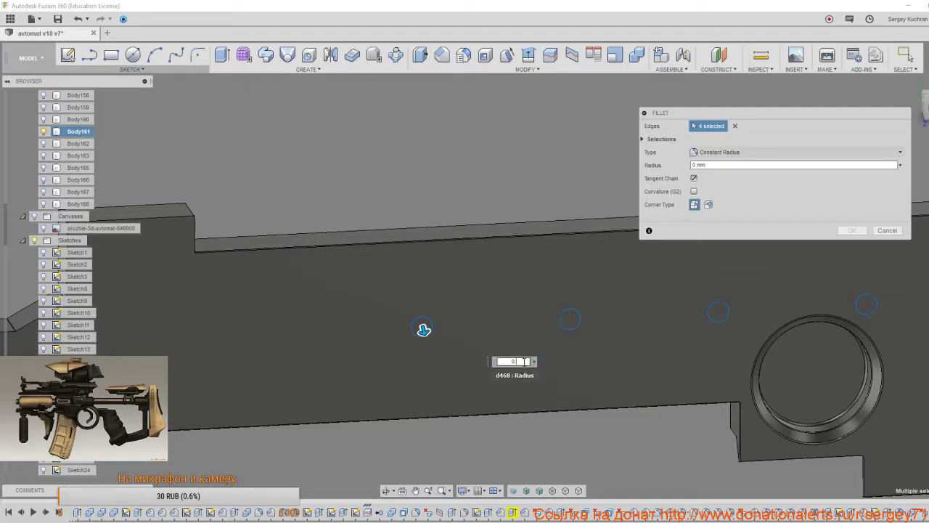
text(0.05)
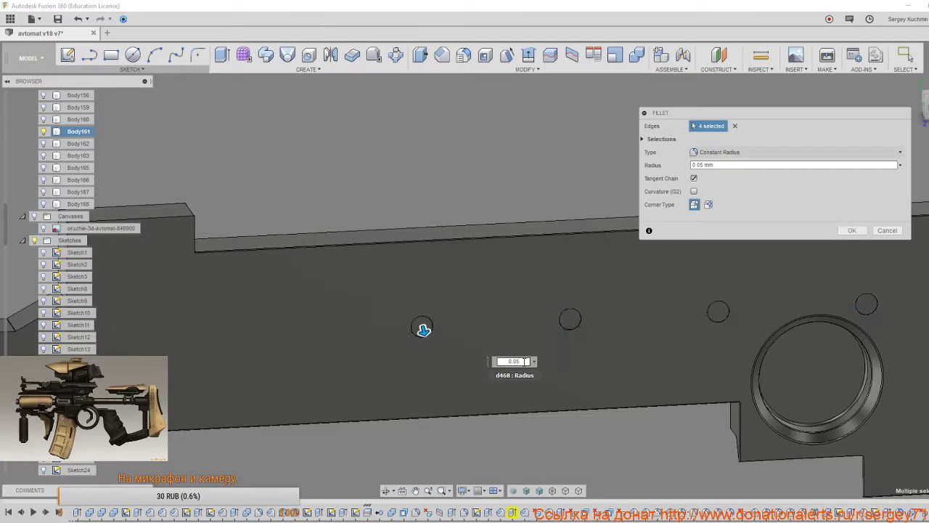
scroll(522, 380, up, 3)
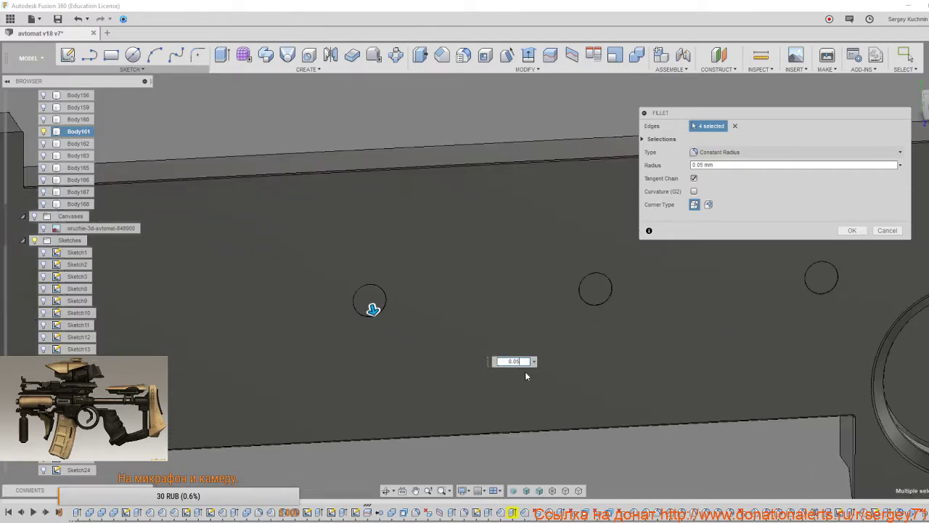
key(BackSpace)
key(BackSpace)
text(1)
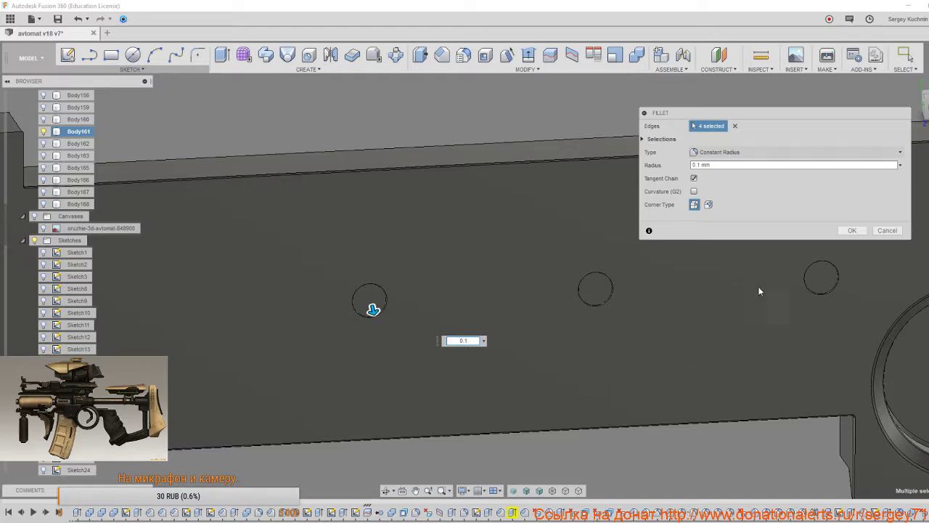
click(852, 231)
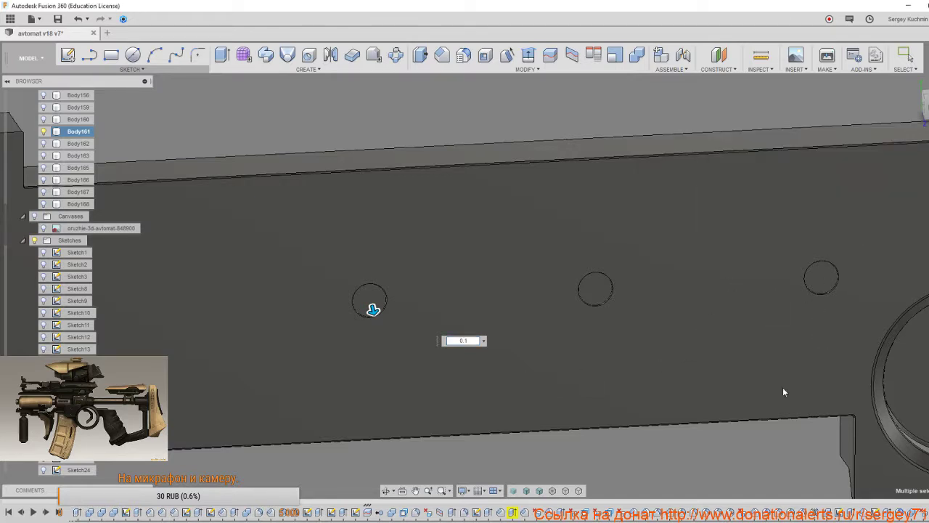
Fillet the side face's outline edge along the raised block and sloped step with a 0.2 mm radius.
scroll(783, 392, down, 10)
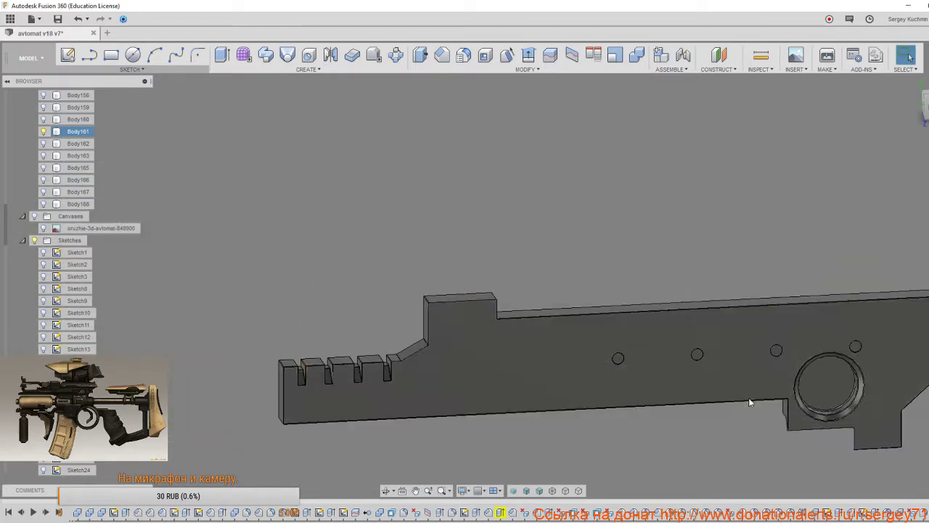
shift+middle_drag(749, 398, 788, 407)
scroll(475, 326, up, 6)
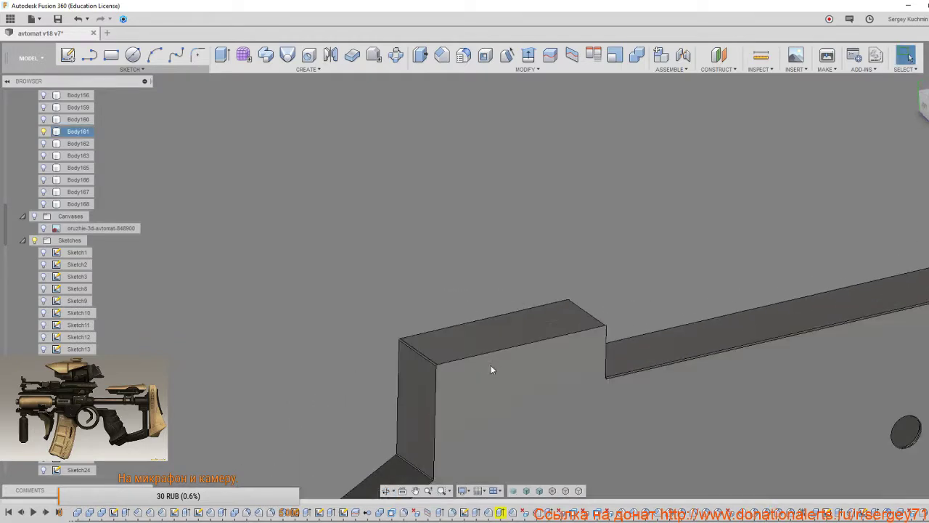
scroll(491, 370, up, 2)
scroll(499, 387, down, 2)
middle_drag(500, 354, 470, 185)
middle_drag(466, 263, 469, 303)
key(f)
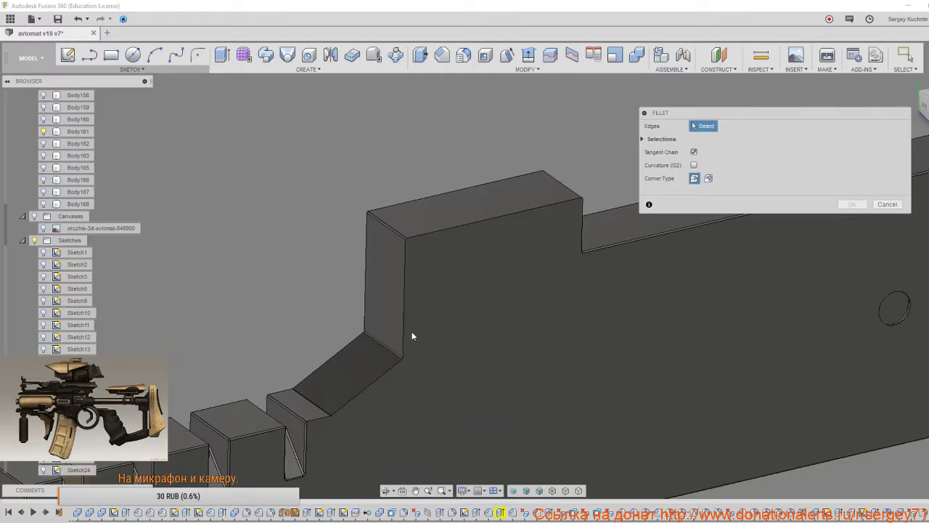
click(405, 331)
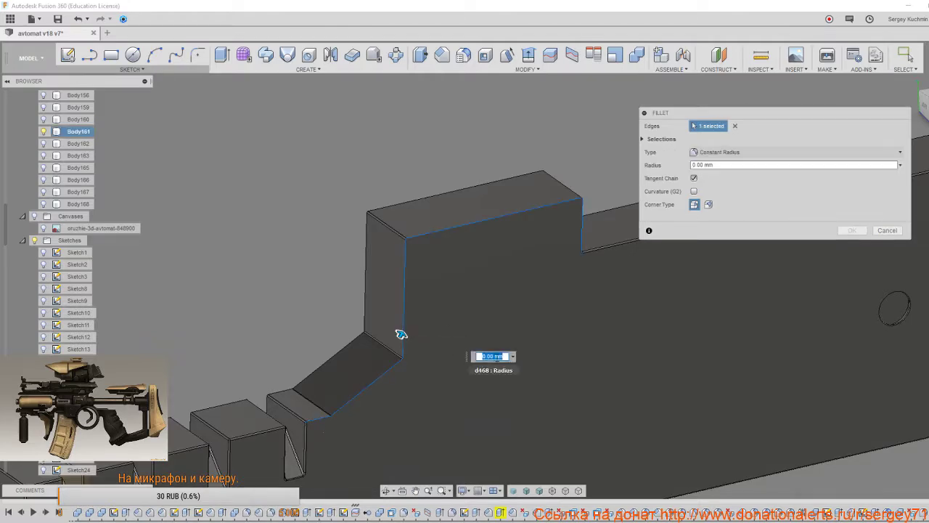
click(513, 356)
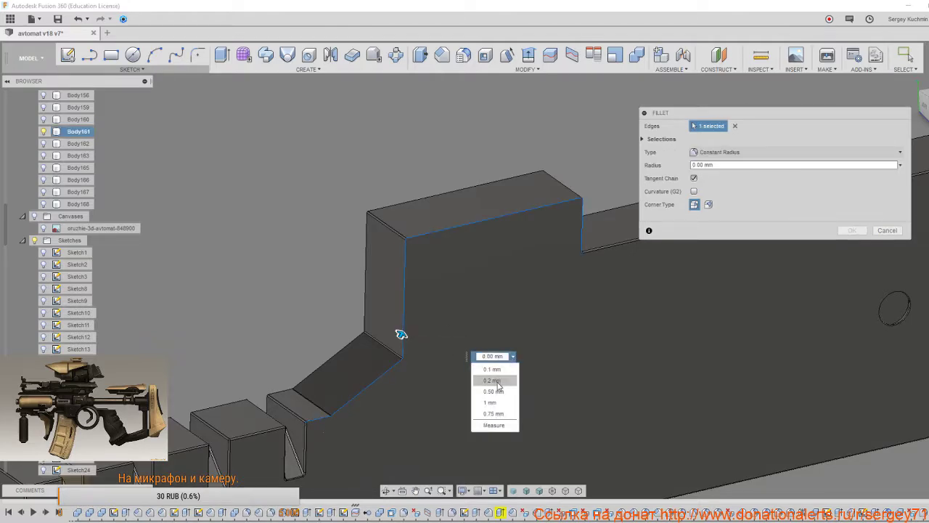
click(494, 380)
click(851, 231)
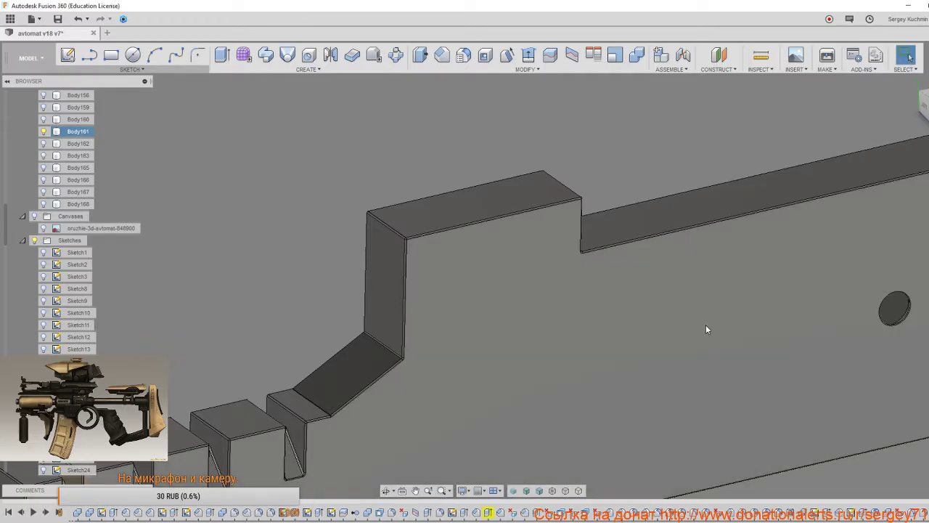
Return to the front view and unisolate the body to show the rest of the rifle.
scroll(706, 328, down, 8)
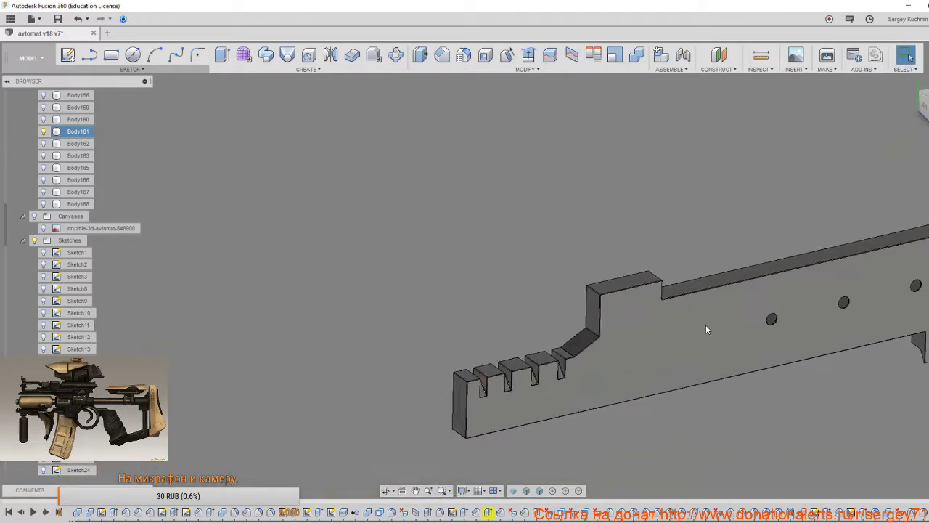
shift+middle_drag(512, 268, 508, 213)
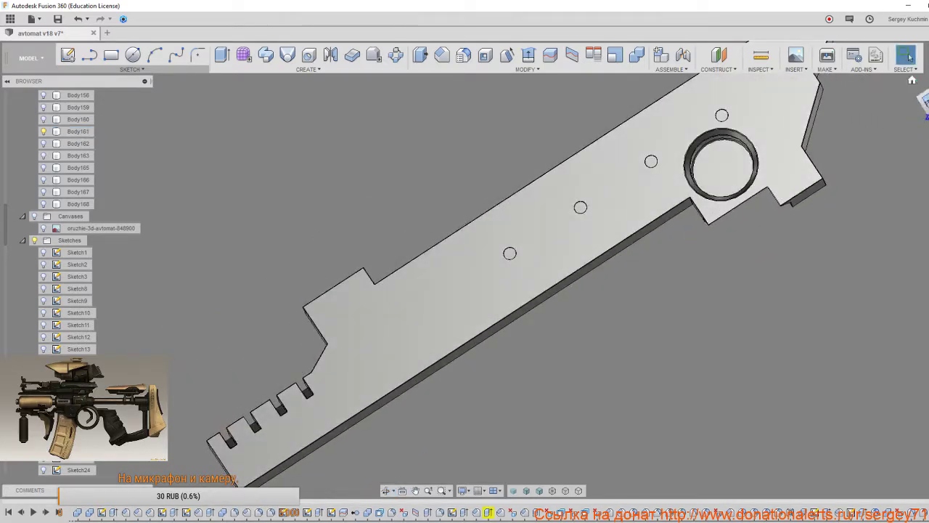
click(925, 101)
middle_drag(592, 354, 552, 68)
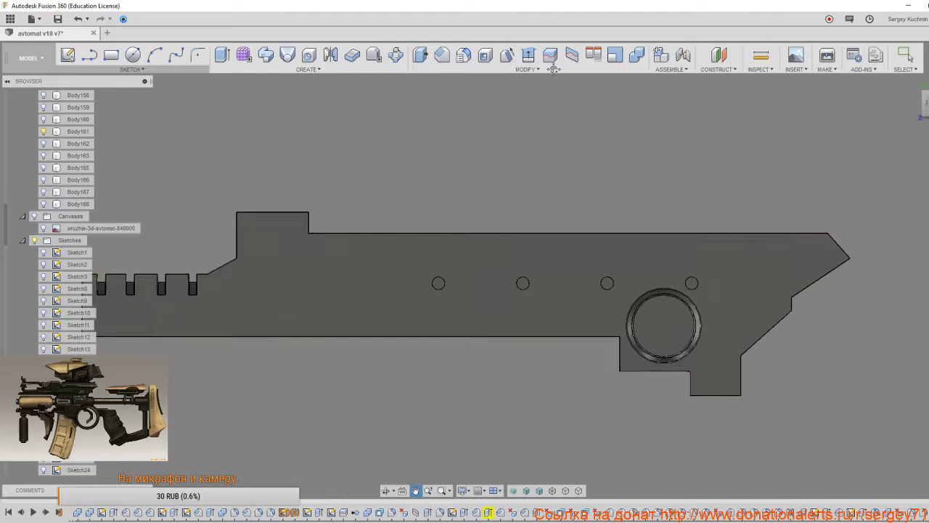
right_click(546, 149)
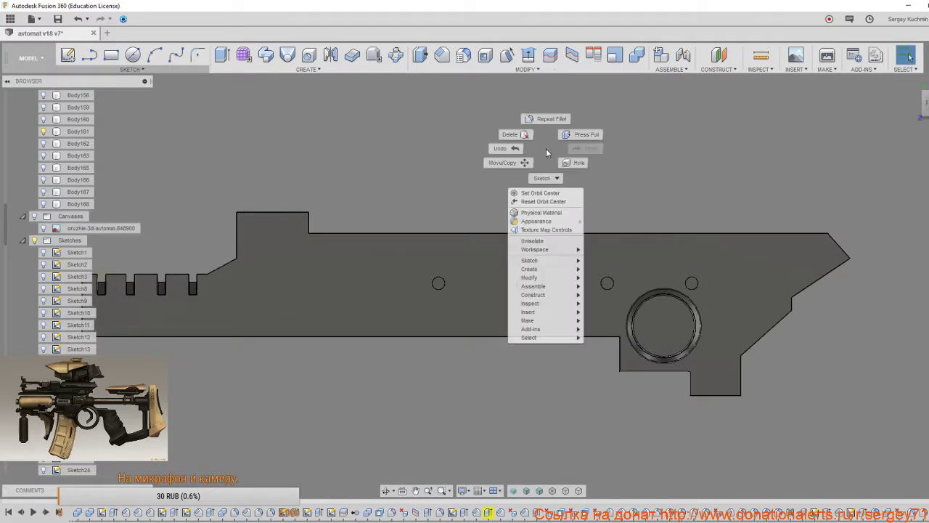
click(551, 245)
Combine the four round rivets with the filleted body using the Join operation, with Keep Tools off.
scroll(536, 238, up, 3)
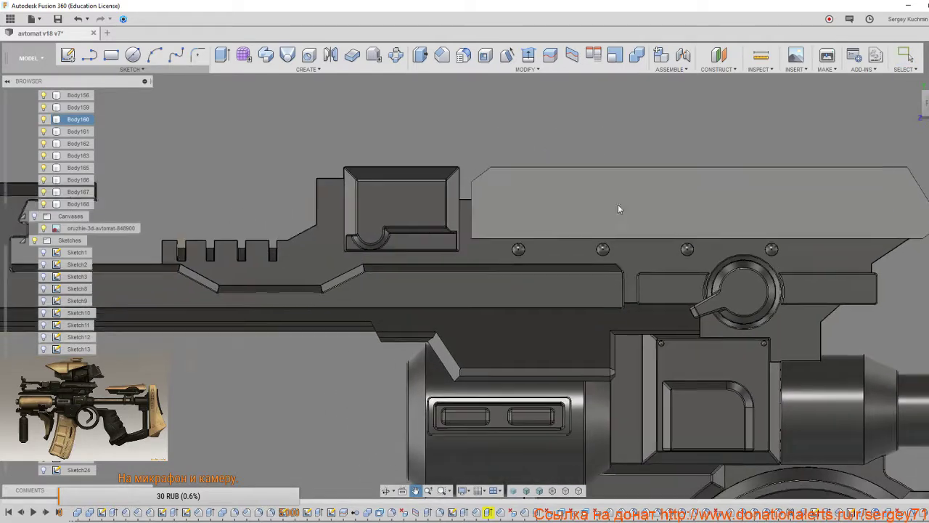
key(s)
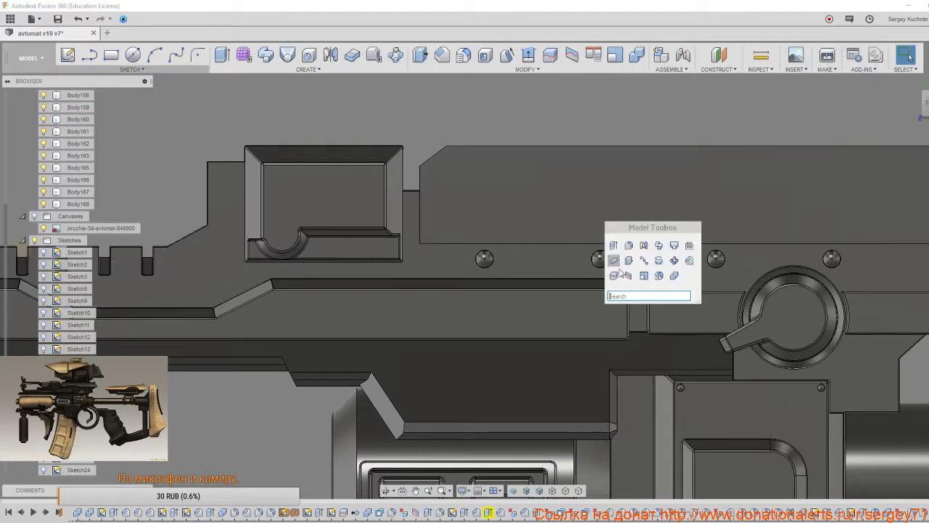
click(677, 279)
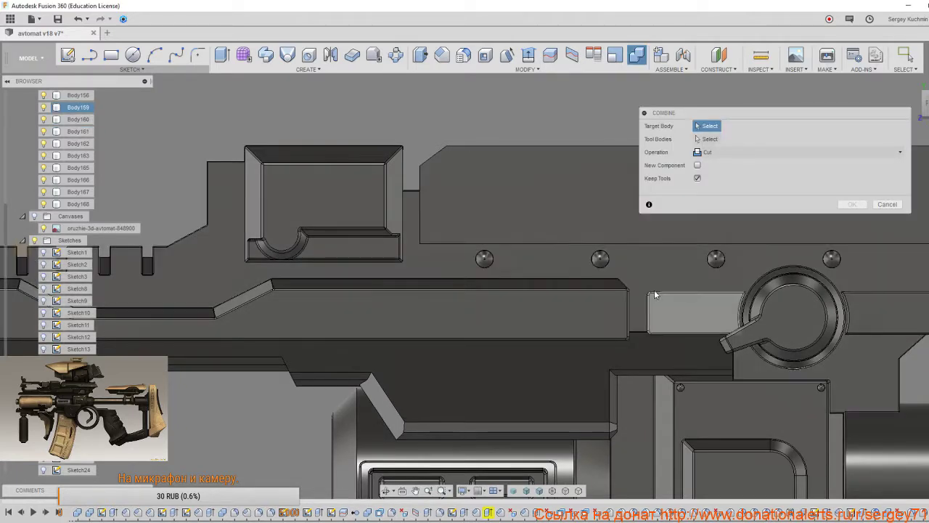
click(697, 177)
click(726, 152)
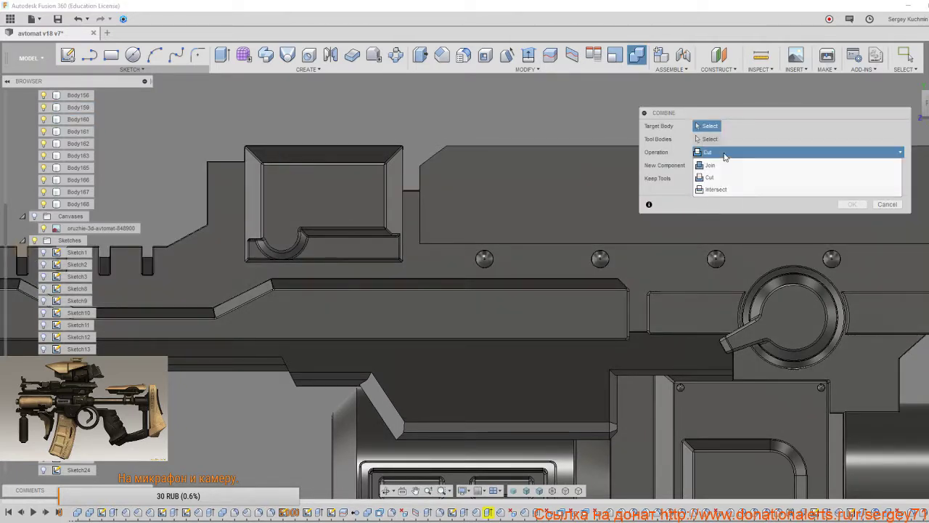
click(710, 155)
click(648, 262)
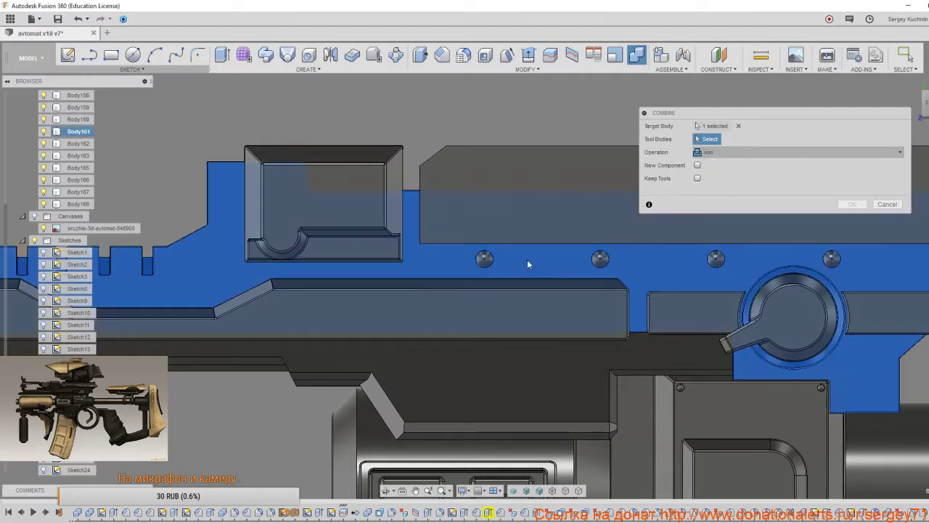
click(485, 260)
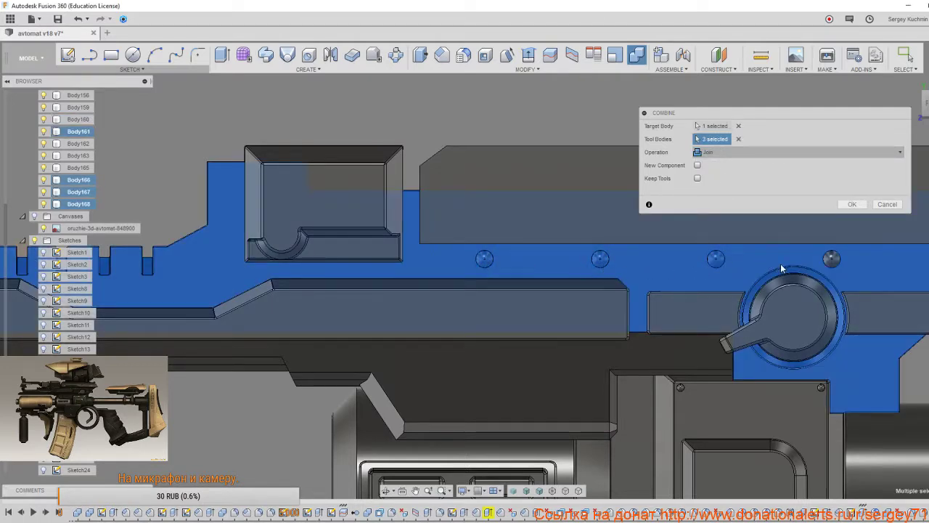
scroll(807, 270, down, 3)
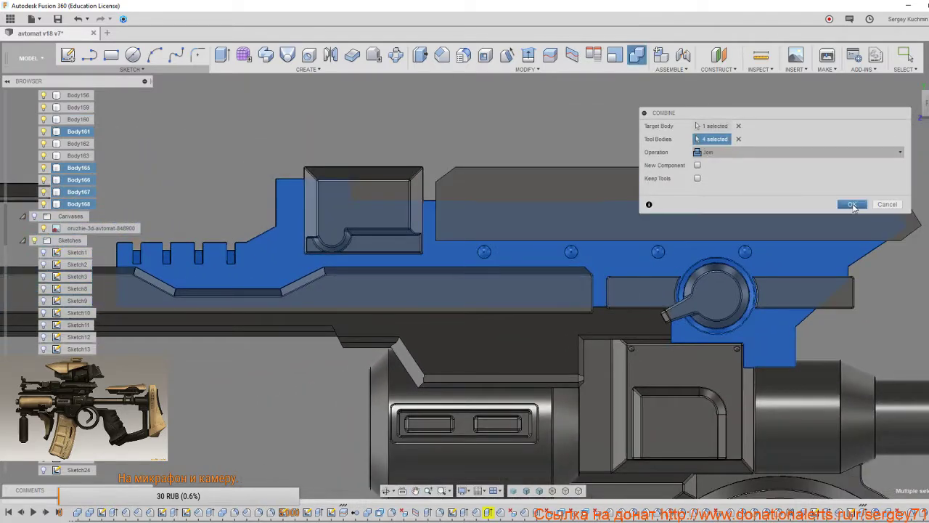
click(853, 205)
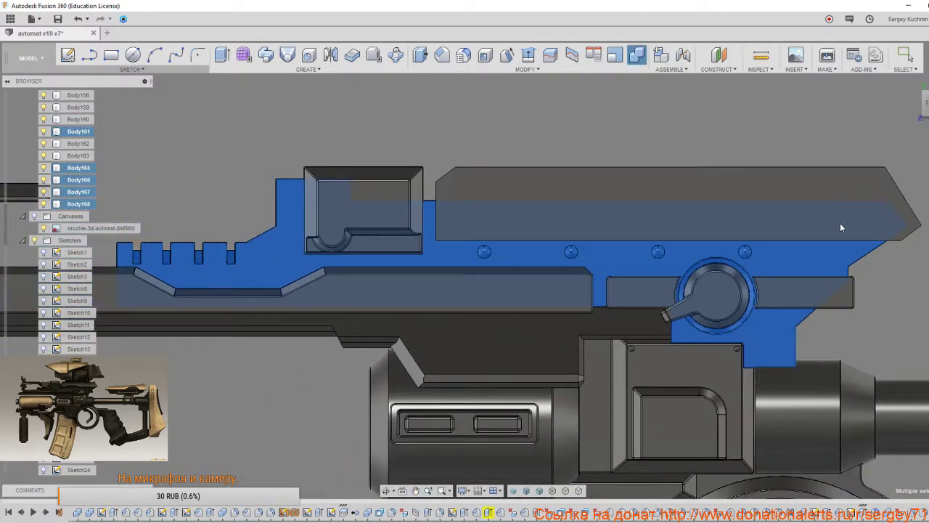
Set the visual style to shaded without edges and view the rifle from the front.
scroll(784, 251, down, 3)
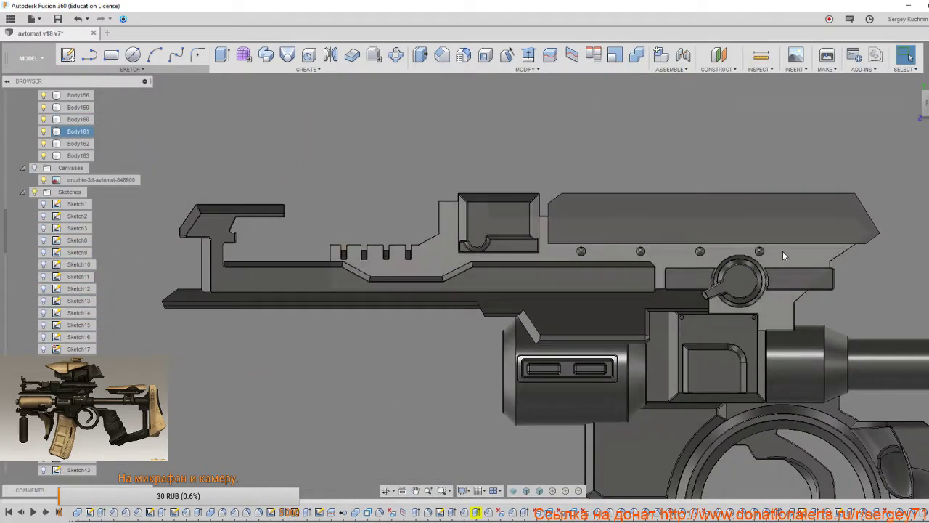
shift+middle_drag(782, 251, 749, 305)
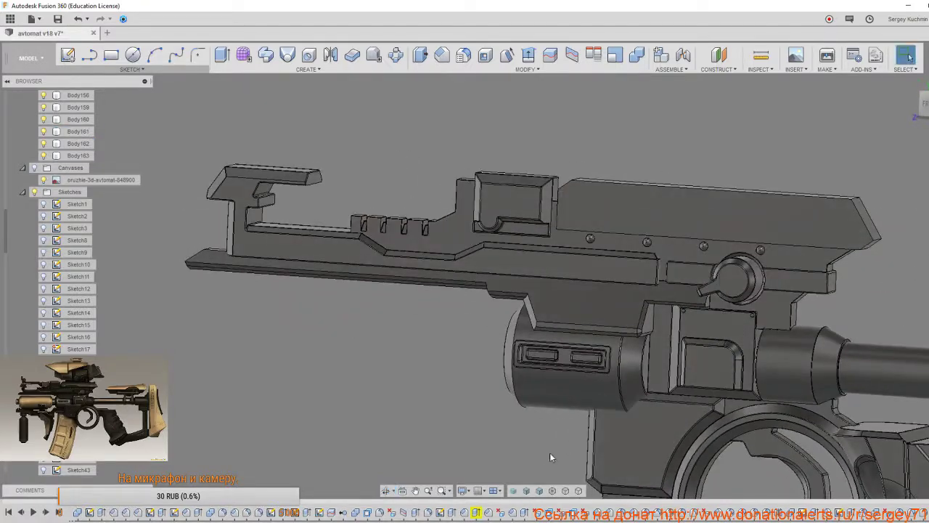
click(514, 492)
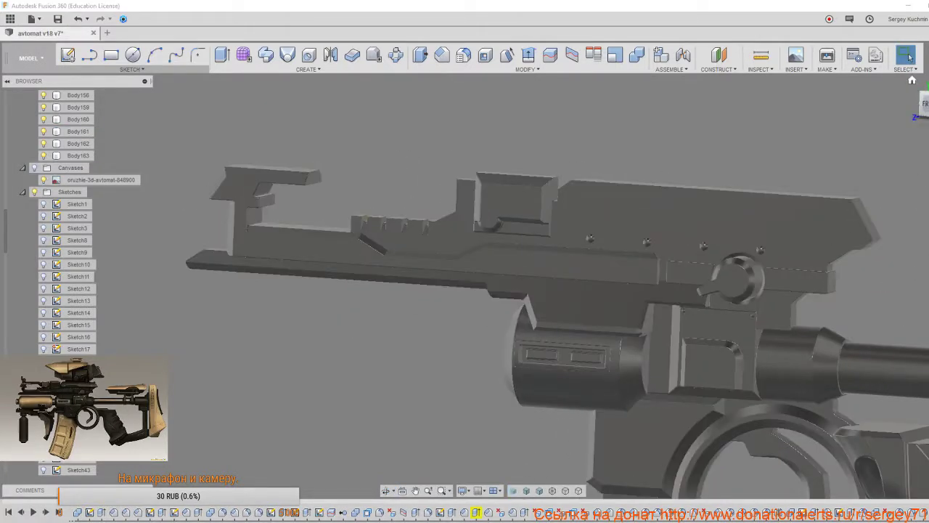
click(923, 104)
middle_drag(846, 204, 516, 260)
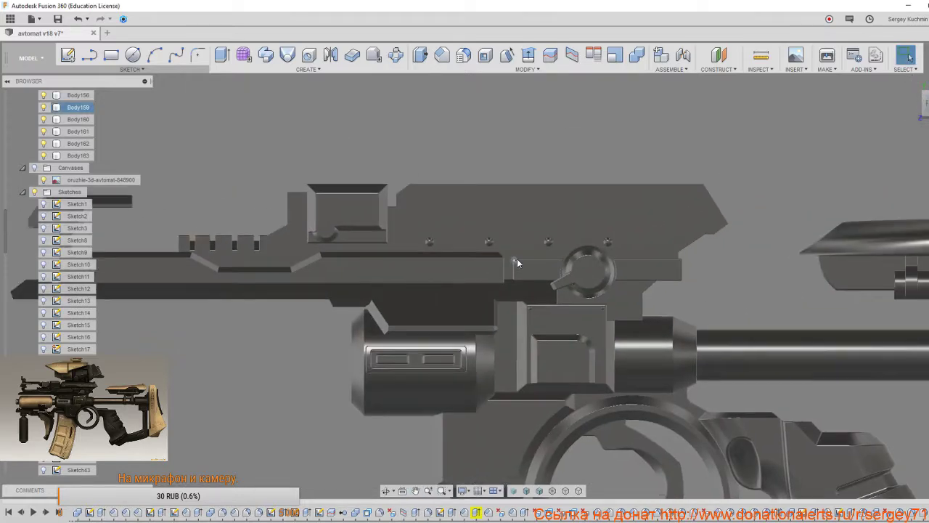
scroll(517, 258, down, 2)
middle_drag(674, 289, 657, 243)
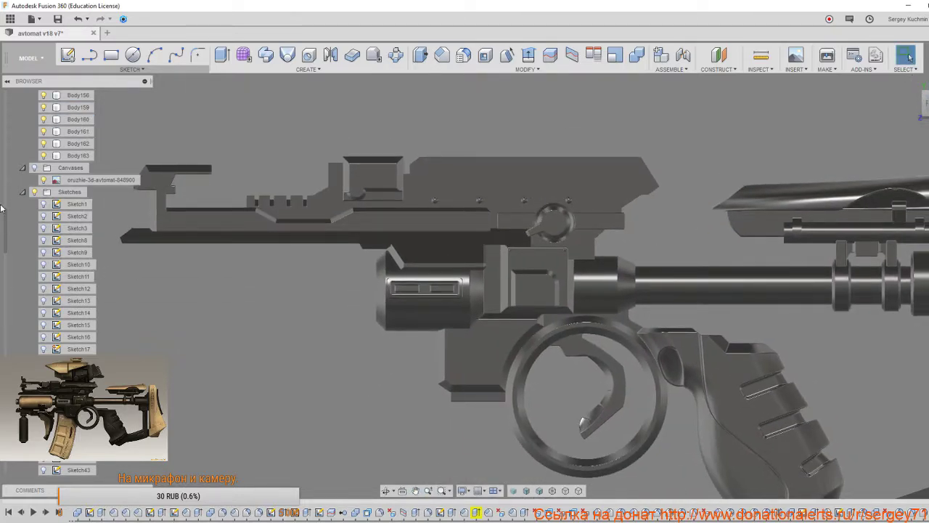
Show the reference canvas to compare the modelled parts with the rifle image, and hide it again.
click(35, 169)
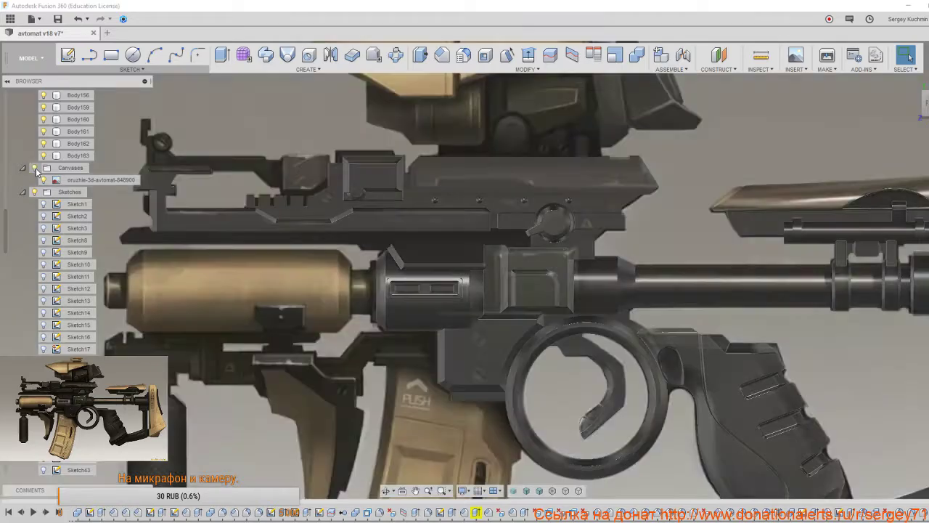
scroll(269, 289, down, 5)
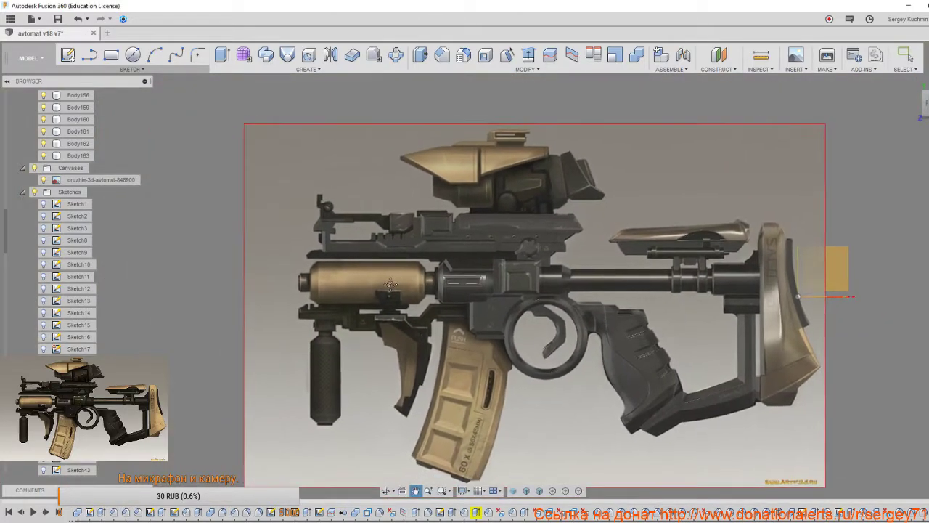
scroll(391, 288, up, 2)
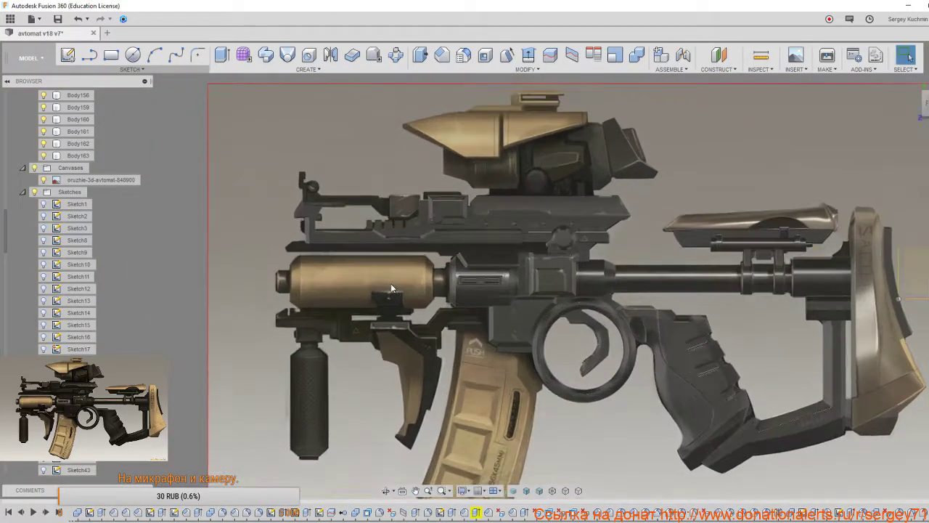
click(35, 168)
scroll(336, 217, up, 5)
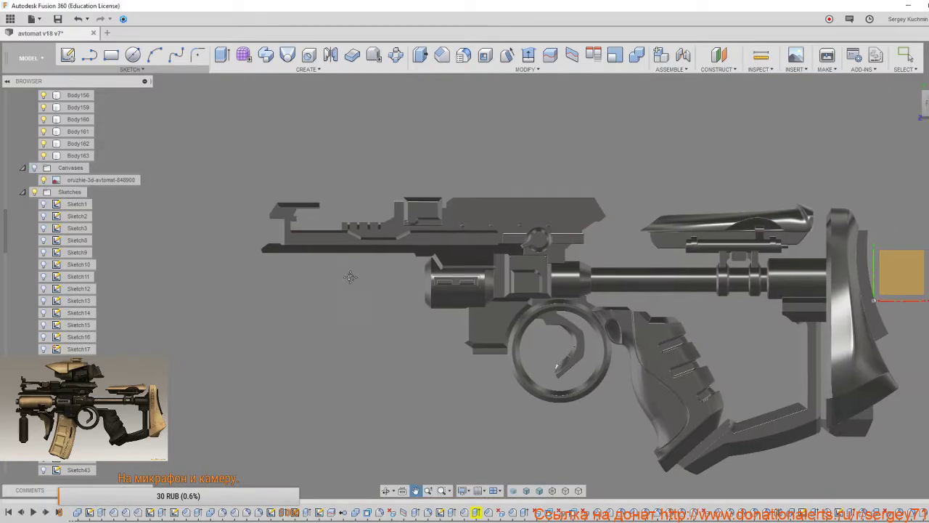
shift+middle_drag(349, 262, 365, 273)
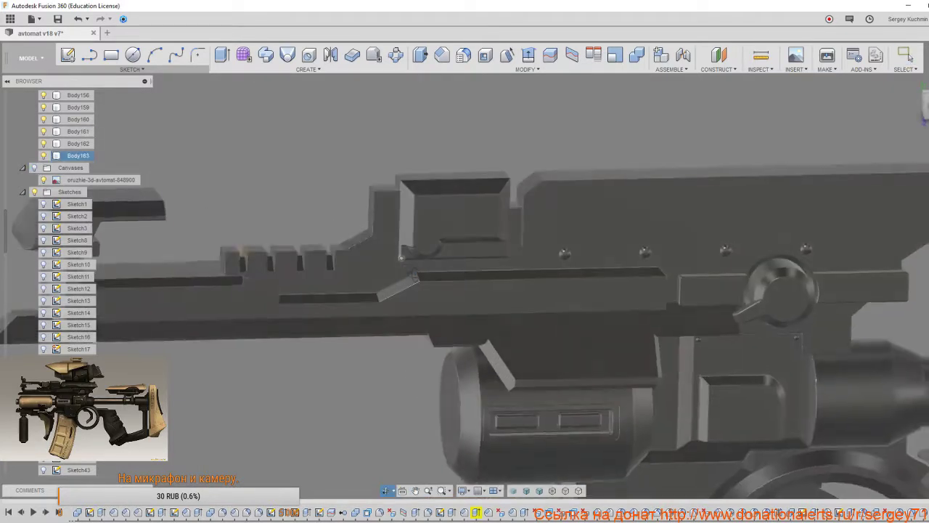
Set the visual style to shaded with visible edges only and inspect the notches along the upper body.
click(541, 490)
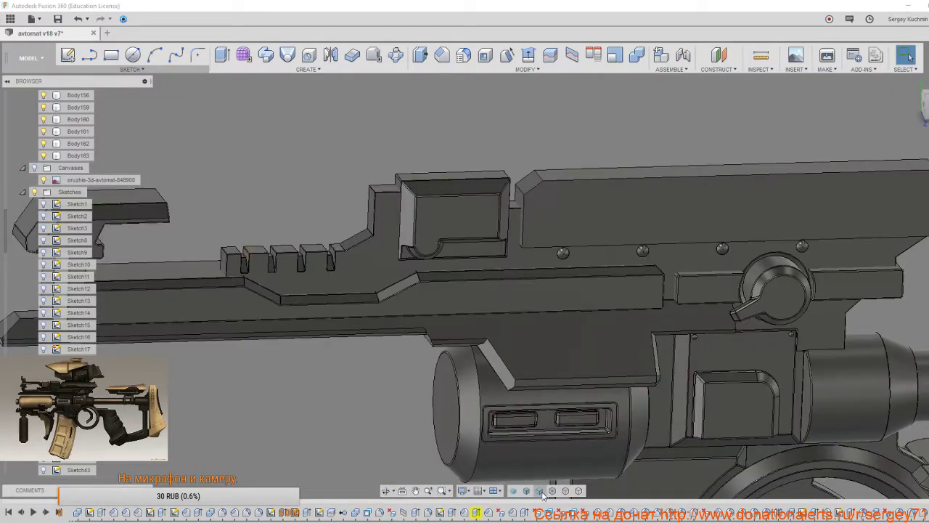
mouse_move(495, 332)
shift+middle_down()
mouse_move(491, 324)
mouse_move(501, 340)
shift+middle_up()
scroll(394, 270, up, 6)
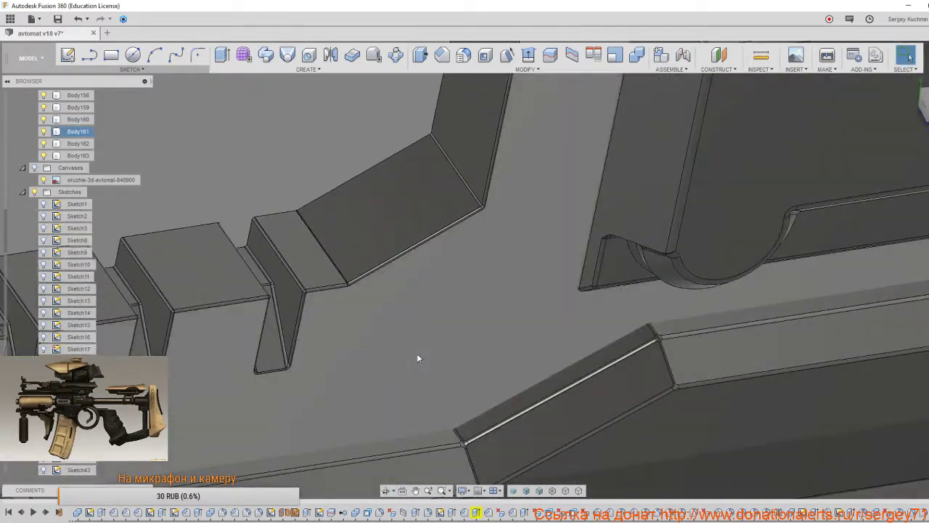
shift+middle_drag(417, 357, 606, 277)
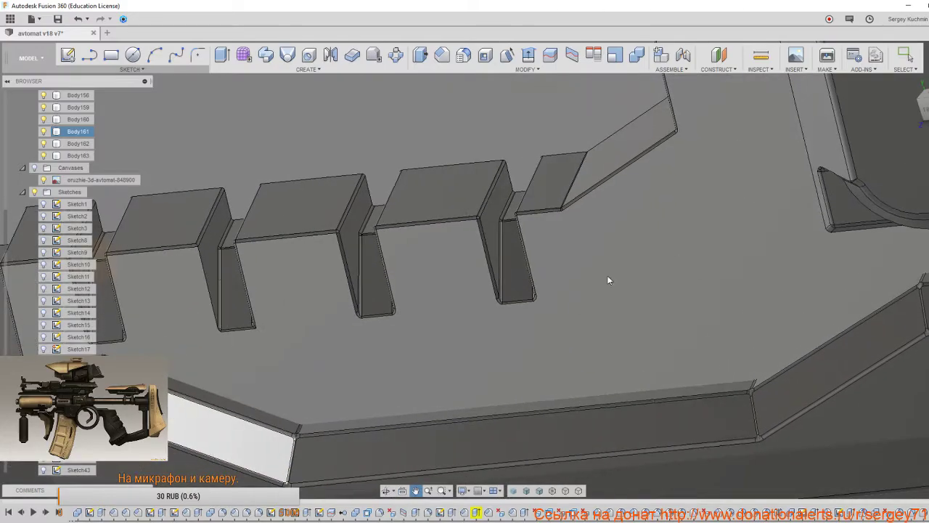
scroll(569, 305, down, 4)
mouse_move(561, 333)
shift+middle_down()
mouse_move(588, 312)
mouse_move(570, 307)
mouse_move(598, 325)
mouse_move(555, 342)
shift+middle_up()
scroll(558, 343, down, 3)
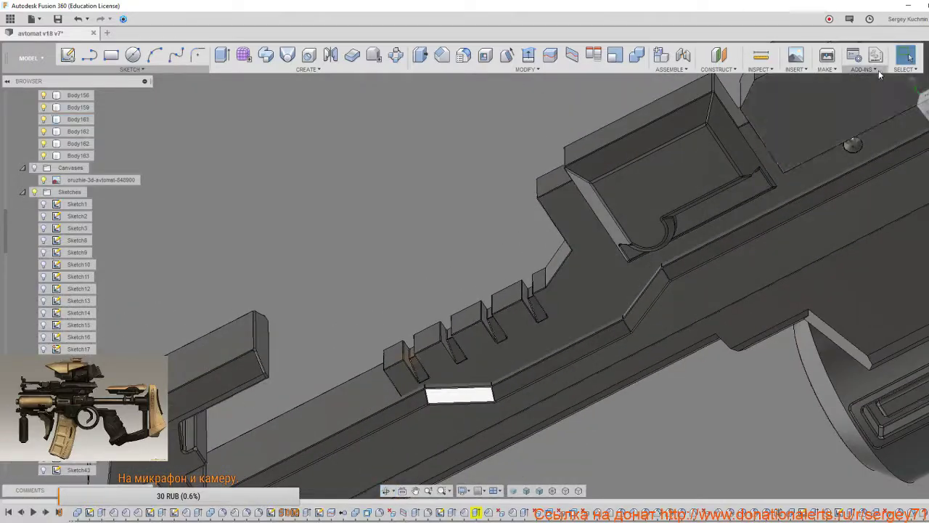
Mirror the upper body with the notches and rivets across its flat inner face, using the Bodies pattern type.
click(923, 102)
middle_drag(808, 220, 483, 374)
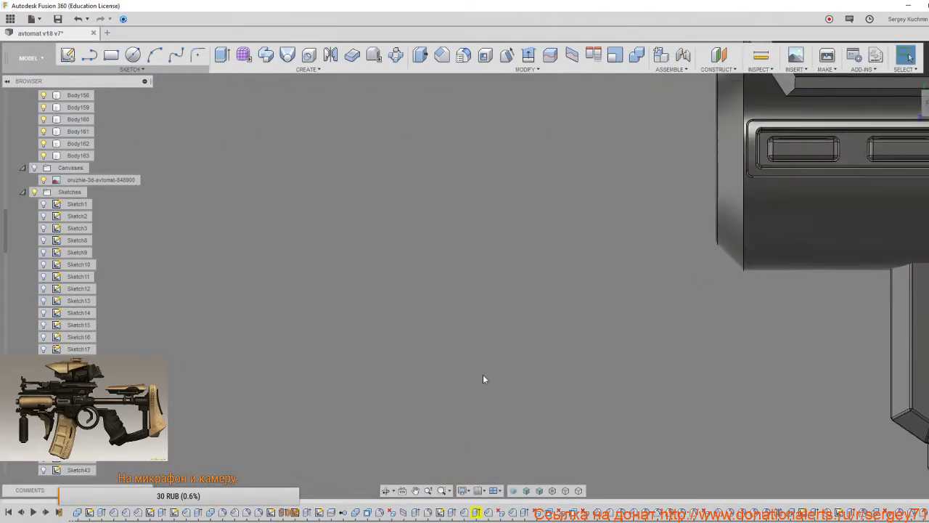
scroll(494, 367, down, 4)
middle_drag(573, 286, 395, 363)
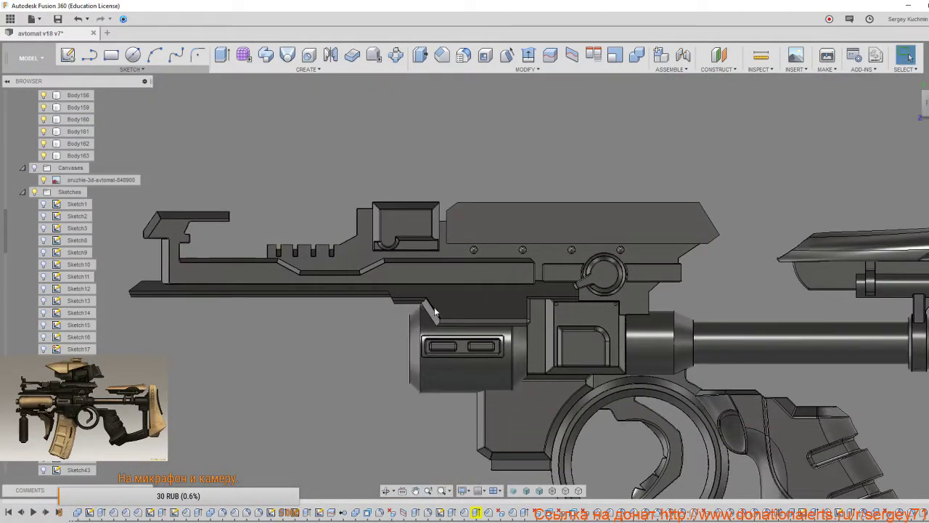
scroll(419, 307, up, 1)
middle_drag(453, 278, 441, 323)
key(s)
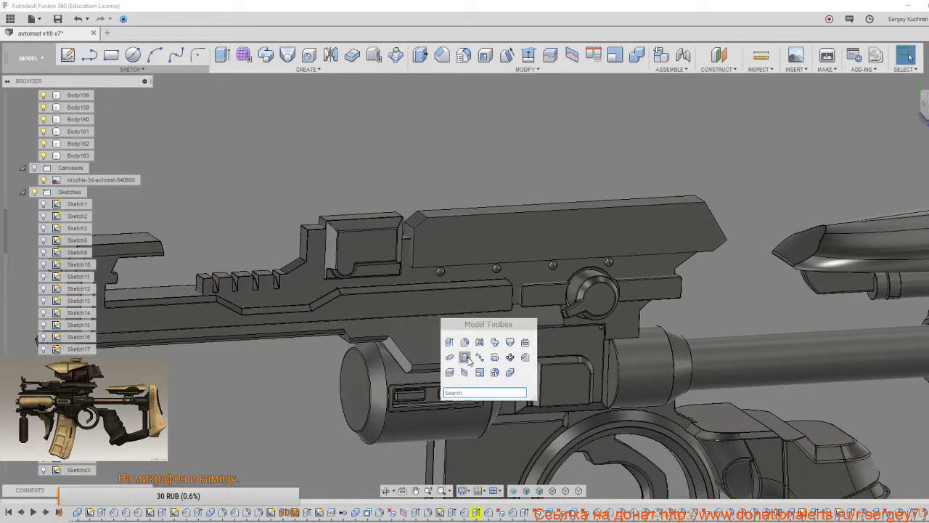
click(479, 344)
click(490, 251)
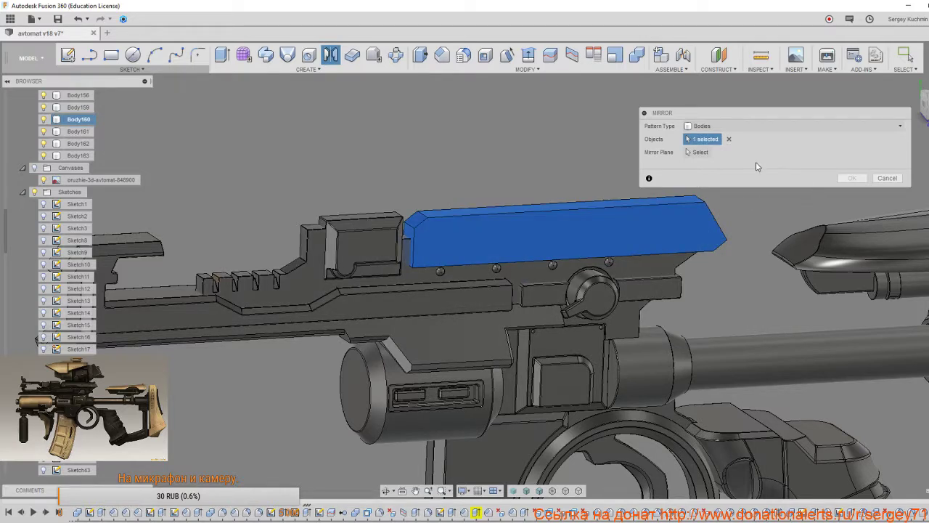
click(730, 138)
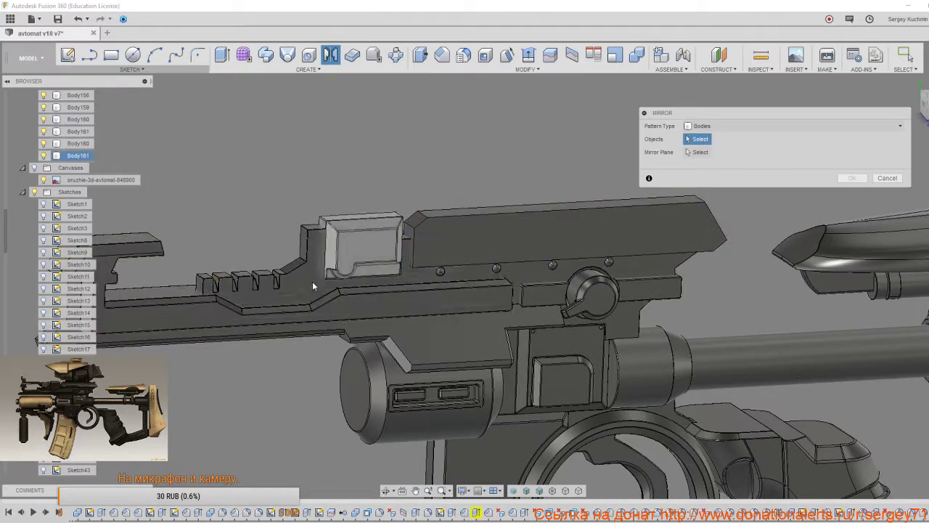
click(364, 289)
shift+middle_drag(364, 289, 434, 318)
click(701, 154)
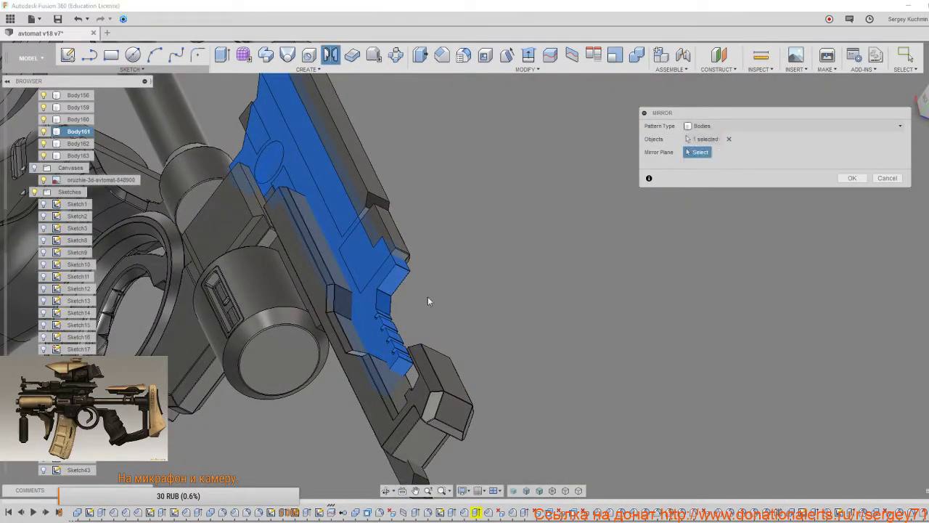
click(371, 313)
click(851, 180)
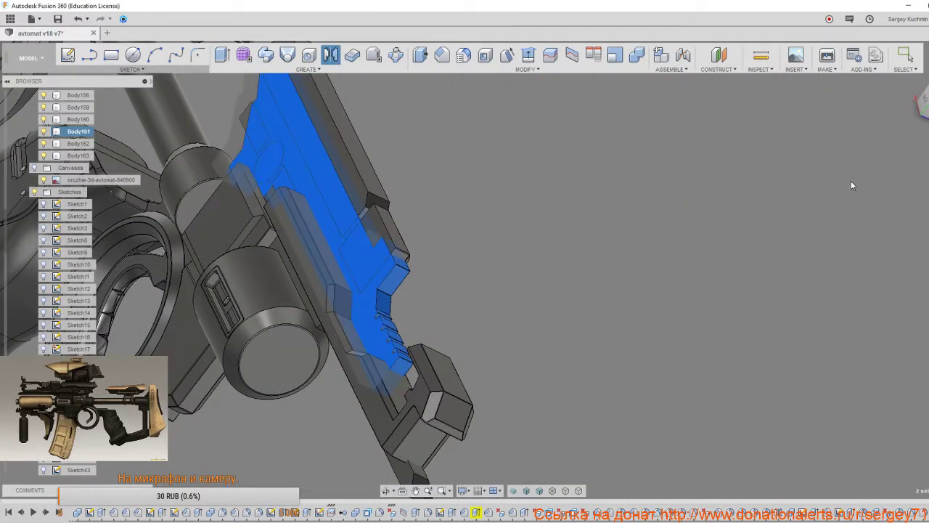
Combine the upper body with its mirrored half using the Join operation, with Keep Tools off.
shift+middle_drag(850, 180, 396, 315)
key(s)
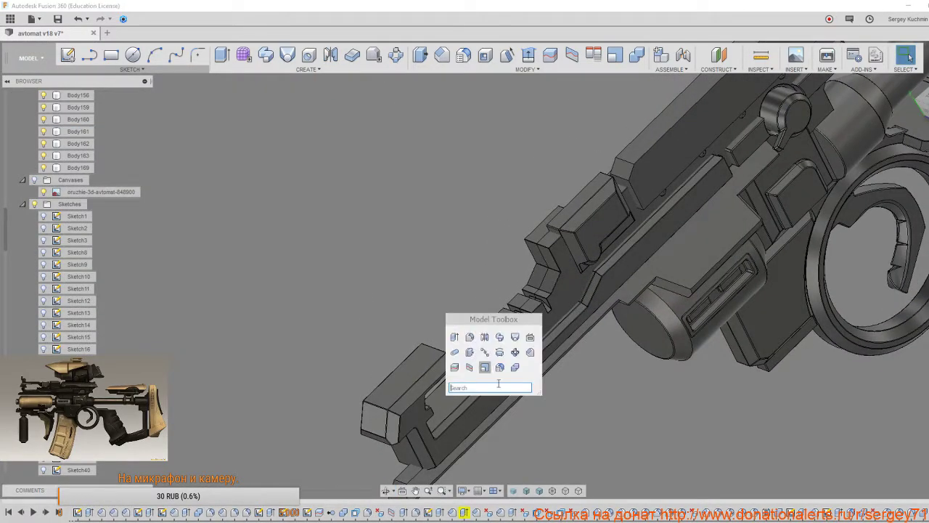
click(515, 367)
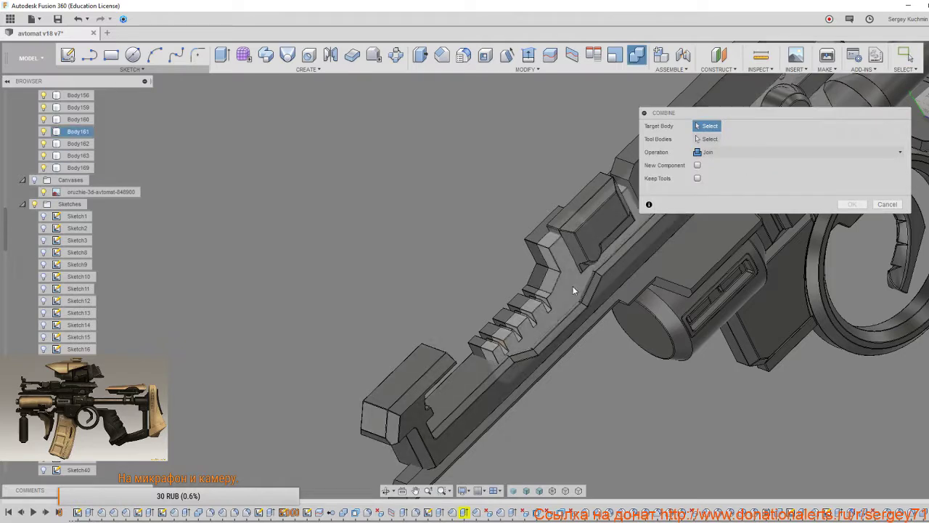
click(554, 302)
click(541, 266)
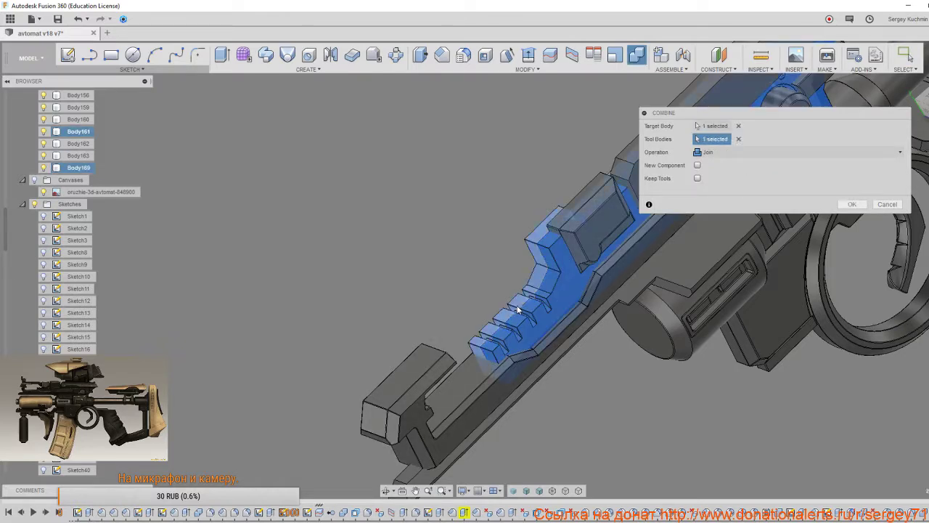
click(851, 205)
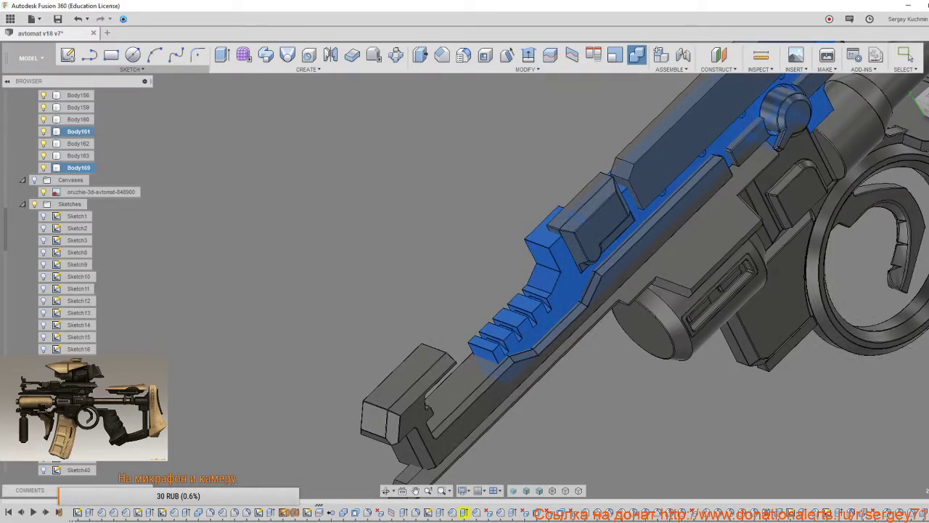
Examine the upper body and the parts around it from the front and from oblique angles.
click(922, 103)
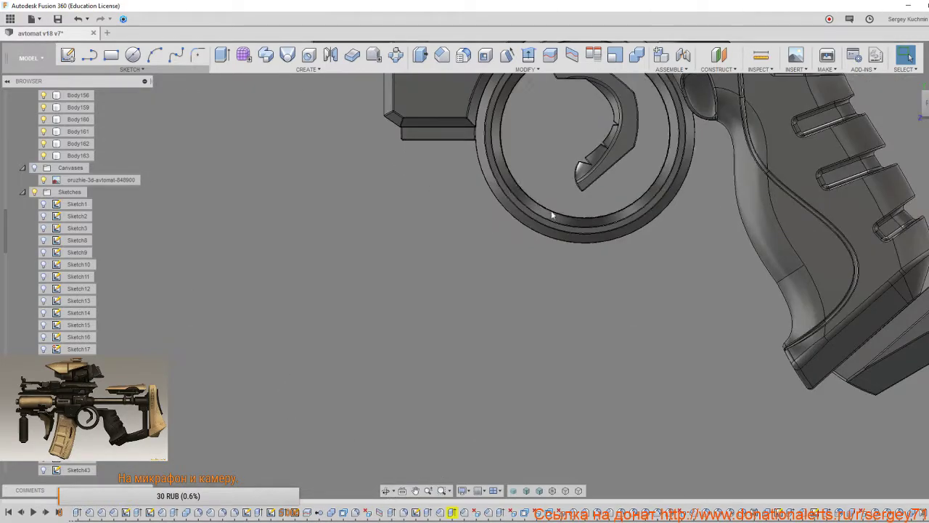
middle_drag(497, 85, 638, 472)
middle_drag(547, 309, 585, 400)
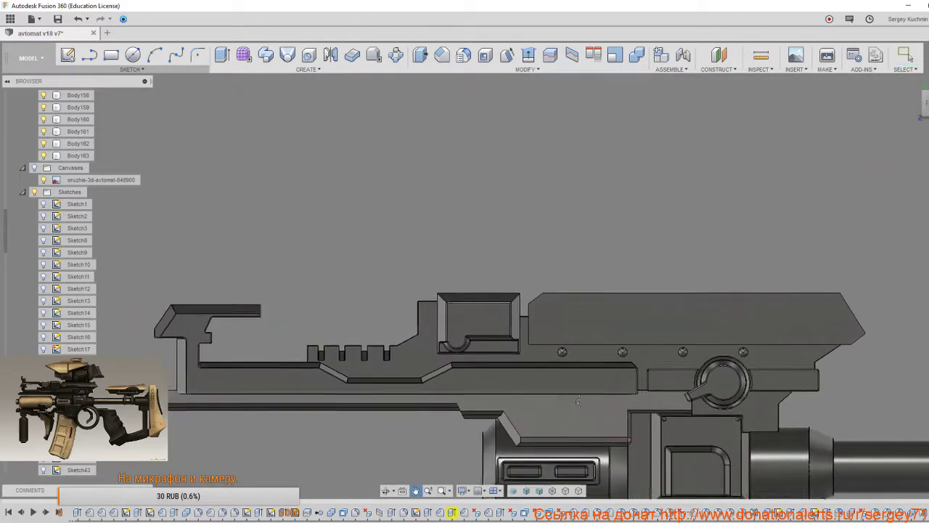
shift+middle_drag(537, 349, 581, 356)
scroll(472, 320, up, 2)
shift+middle_drag(540, 372, 500, 336)
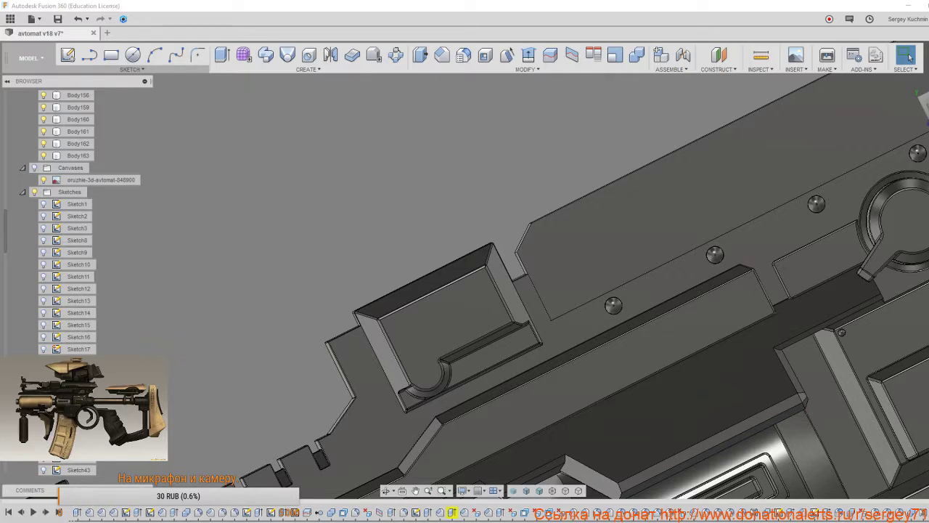
click(923, 105)
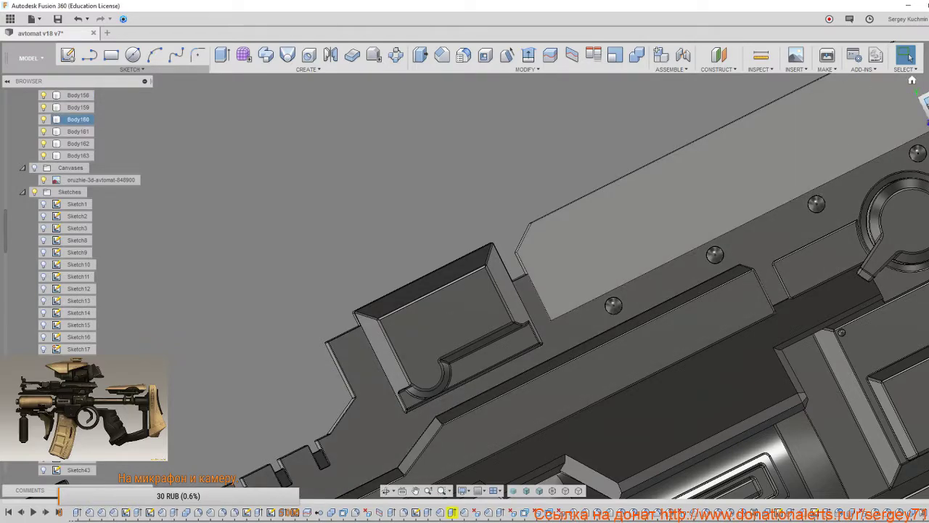
scroll(569, 360, down, 3)
middle_drag(577, 396, 581, 299)
scroll(511, 293, down, 2)
scroll(464, 288, up, 2)
scroll(464, 288, up, 2)
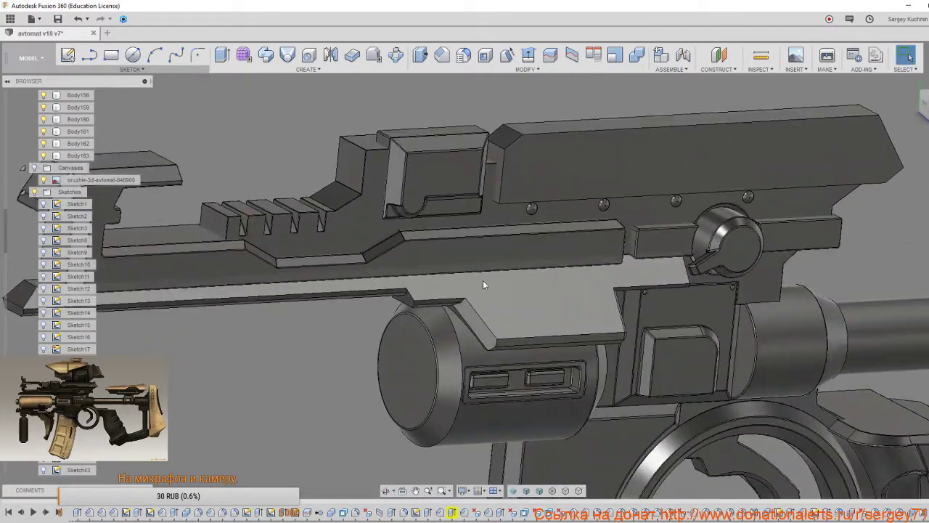
shift+middle_drag(484, 282, 416, 294)
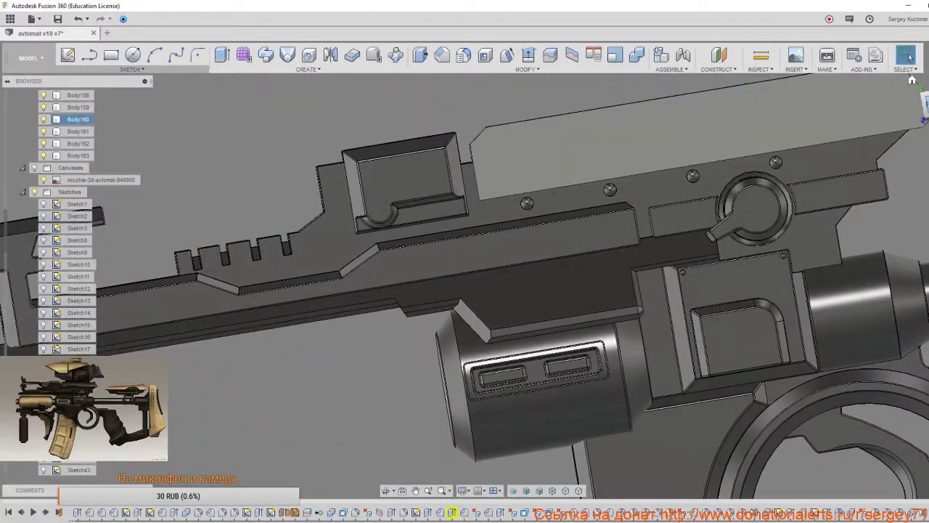
click(924, 103)
scroll(612, 222, down, 3)
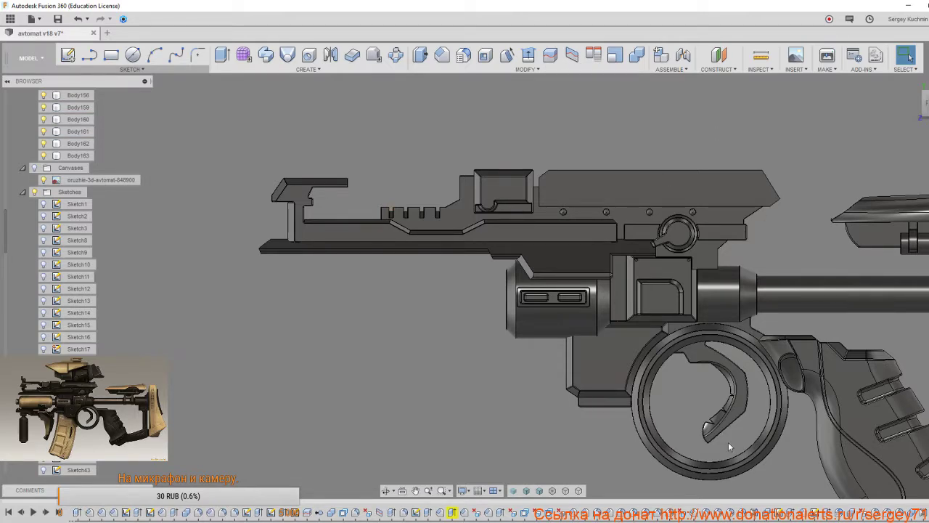
mouse_move(752, 521)
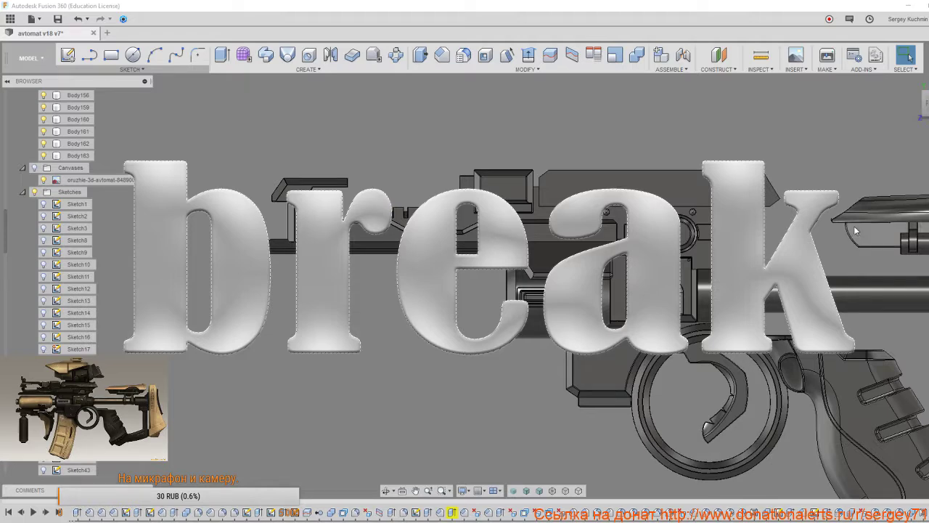
middle_click(766, 157)
middle_click(767, 157)
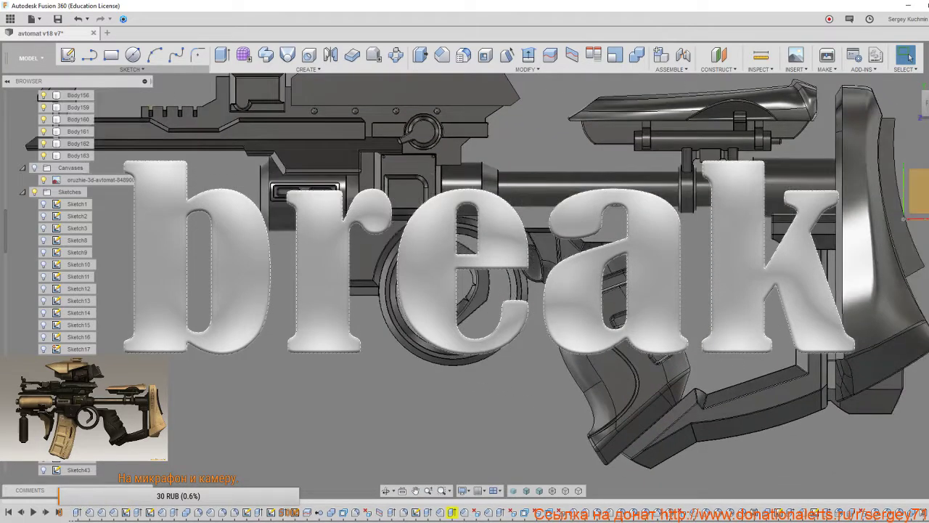
scroll(730, 245, down, 2)
middle_drag(728, 245, 672, 286)
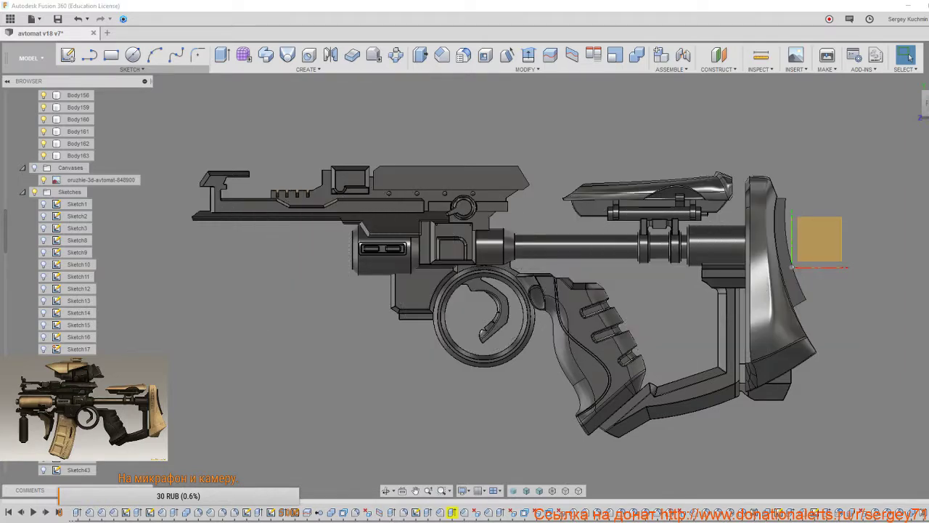
middle_drag(585, 279, 734, 338)
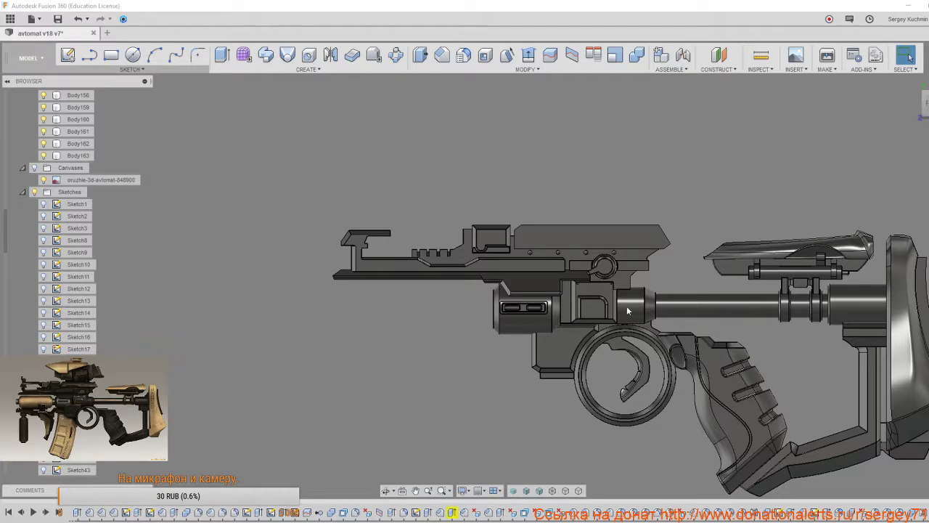
middle_drag(656, 270, 590, 269)
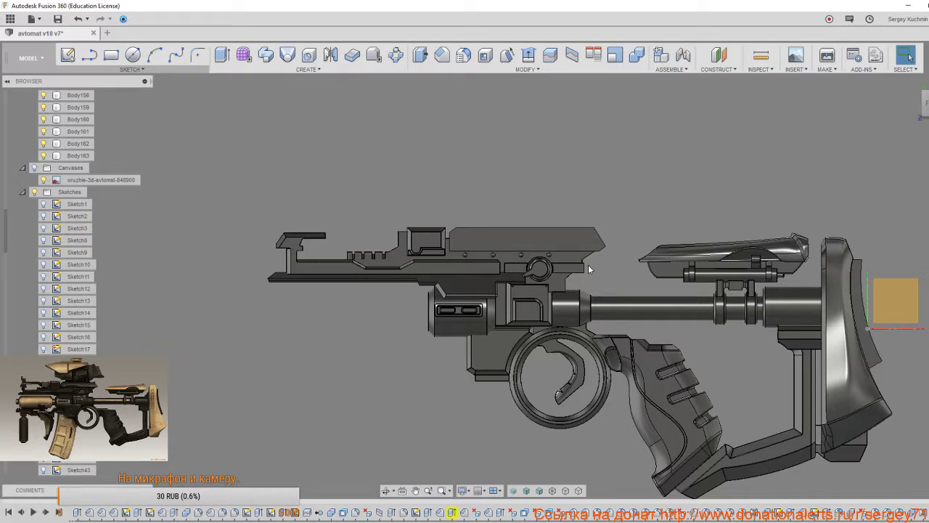
Mirror the side bar body behind the round knob across its inner face to form the opposite half.
scroll(589, 269, up, 8)
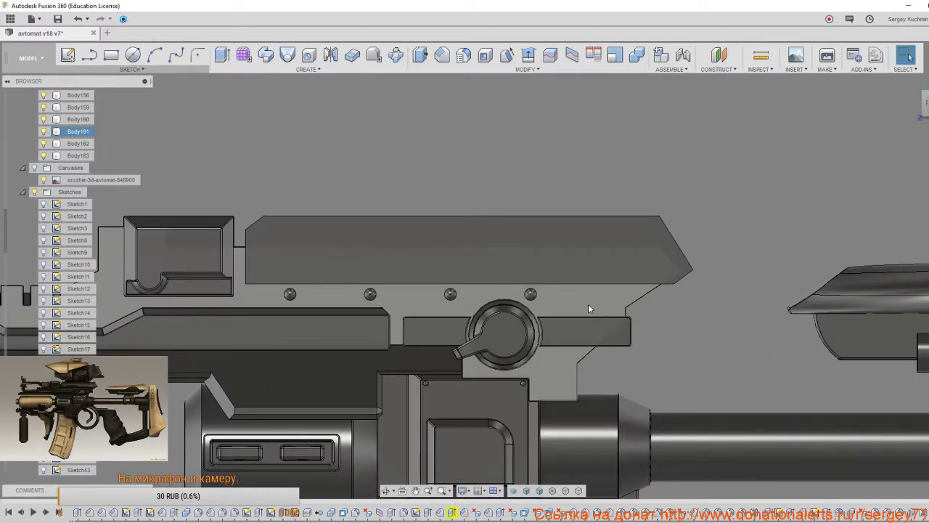
shift+middle_drag(589, 305, 500, 343)
shift+middle_drag(661, 341, 560, 338)
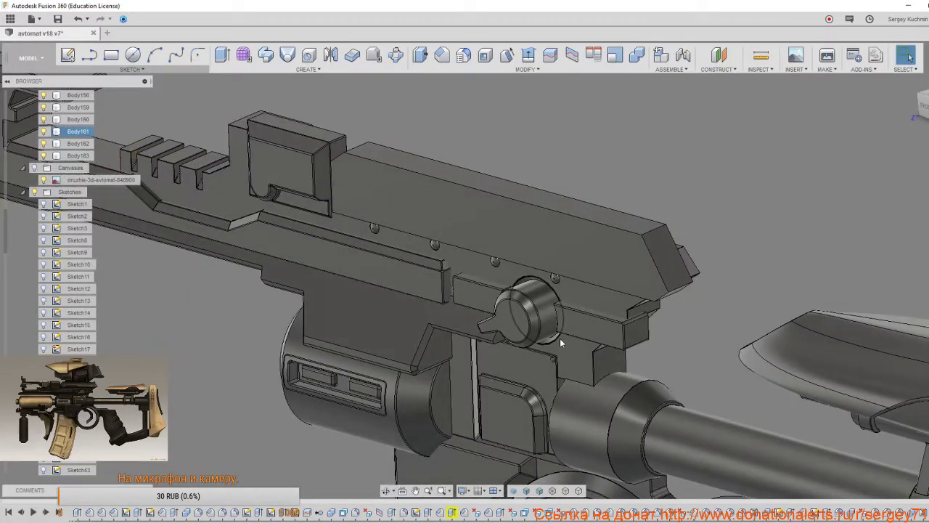
key(s)
click(599, 363)
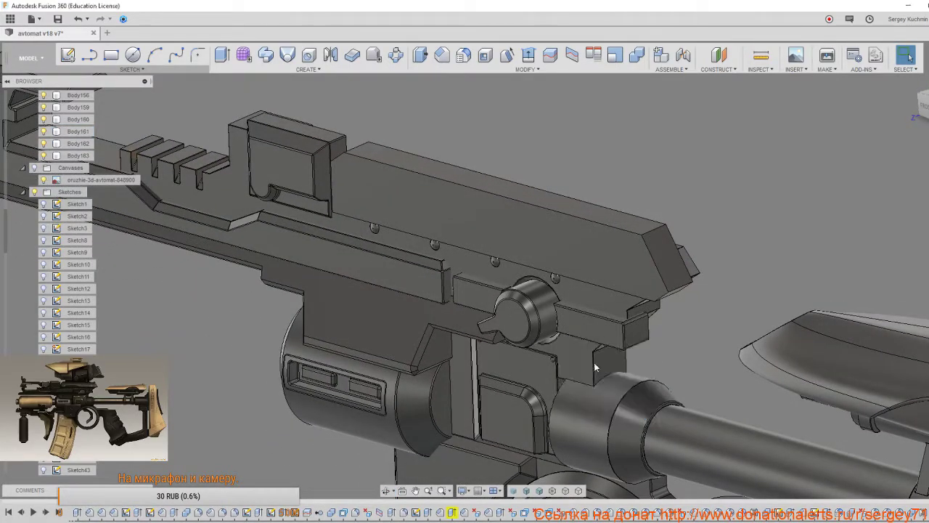
click(604, 340)
shift+middle_drag(604, 340, 753, 138)
click(700, 152)
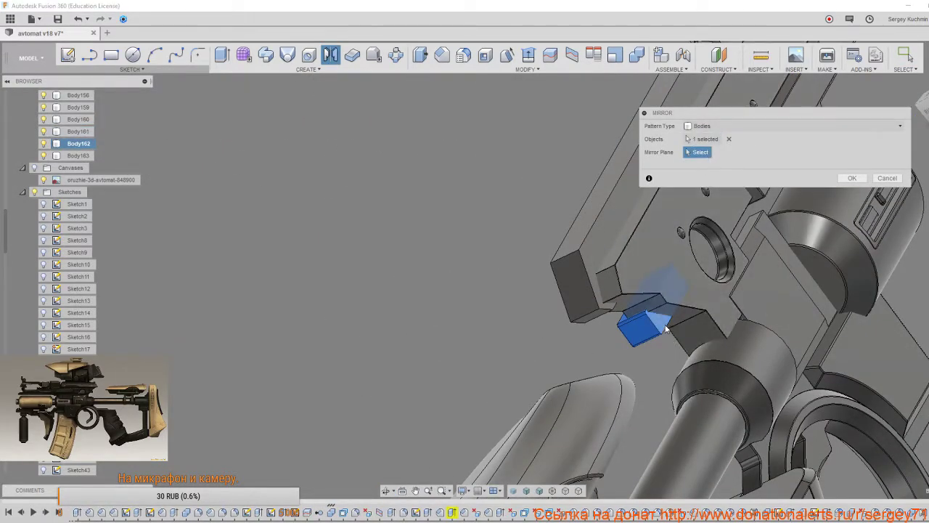
click(666, 328)
click(851, 179)
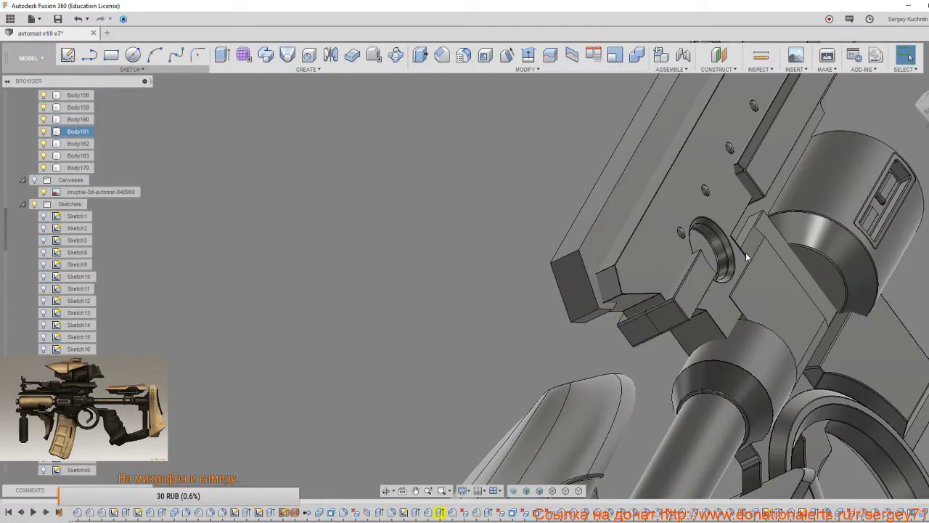
Combine the side bar body and its mirrored copy using the Join operation, with Keep Tools off.
key(s)
click(815, 307)
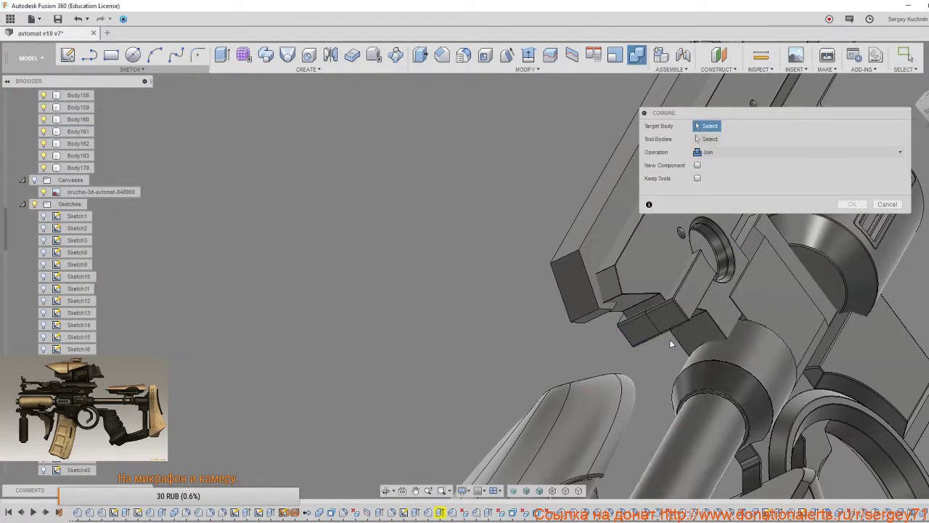
click(643, 335)
click(693, 279)
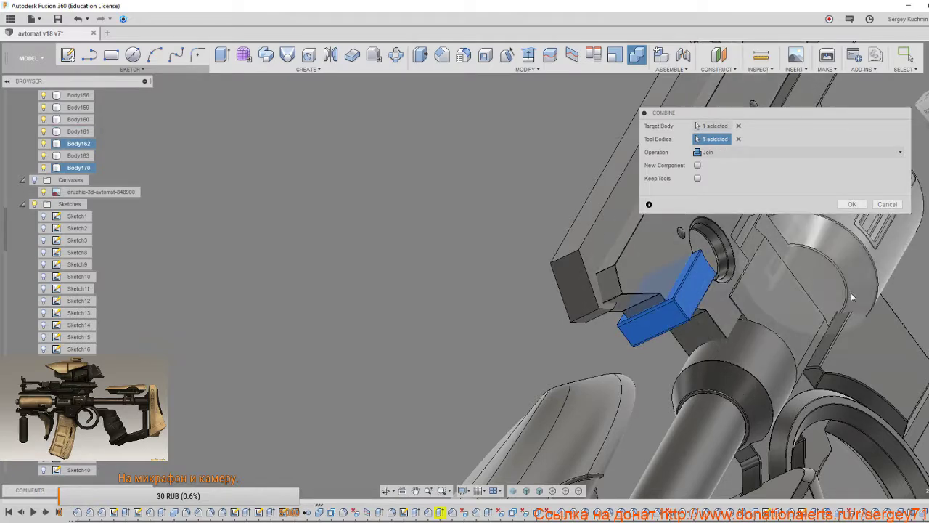
click(852, 205)
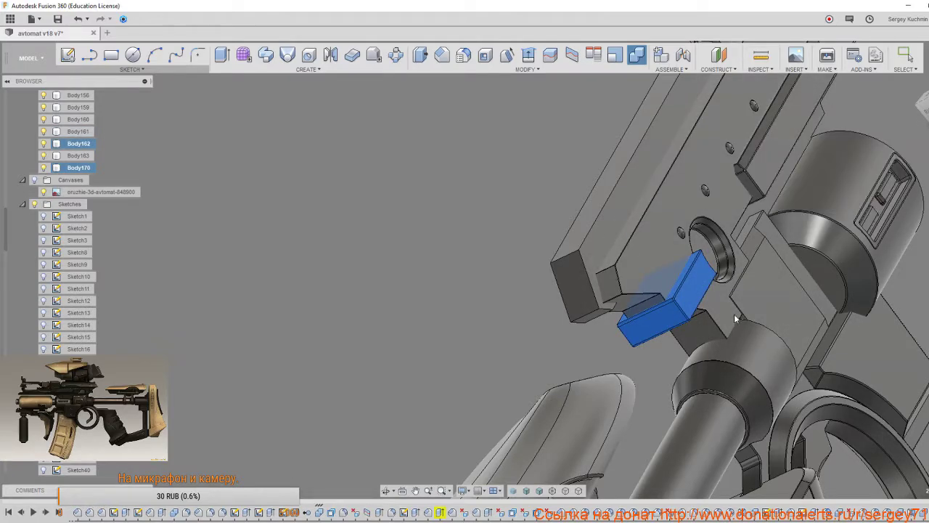
Mirror the small rectangular block in front of the round knob across the rifle's lengthwise origin plane.
scroll(734, 317, down, 2)
shift+middle_drag(722, 312, 840, 294)
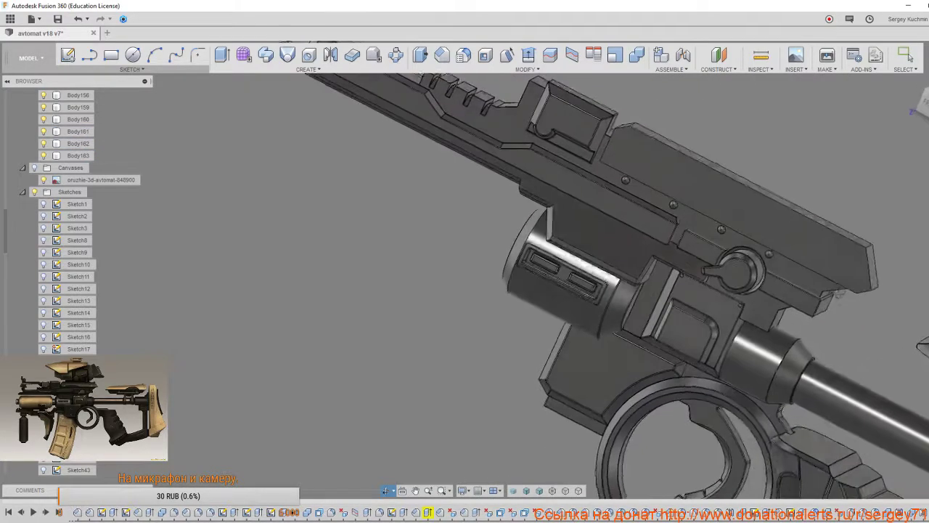
shift+middle_drag(653, 297, 843, 280)
key(s)
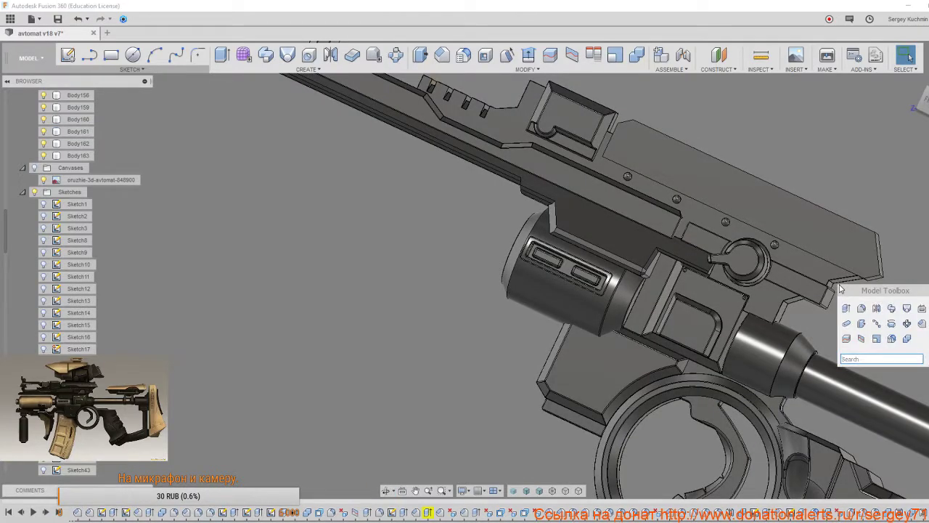
click(876, 308)
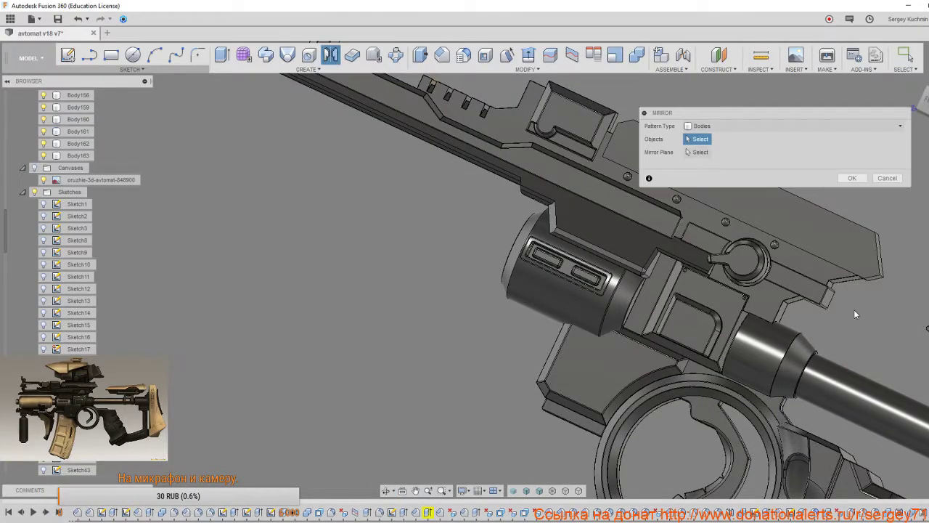
click(694, 244)
shift+middle_drag(694, 244, 671, 328)
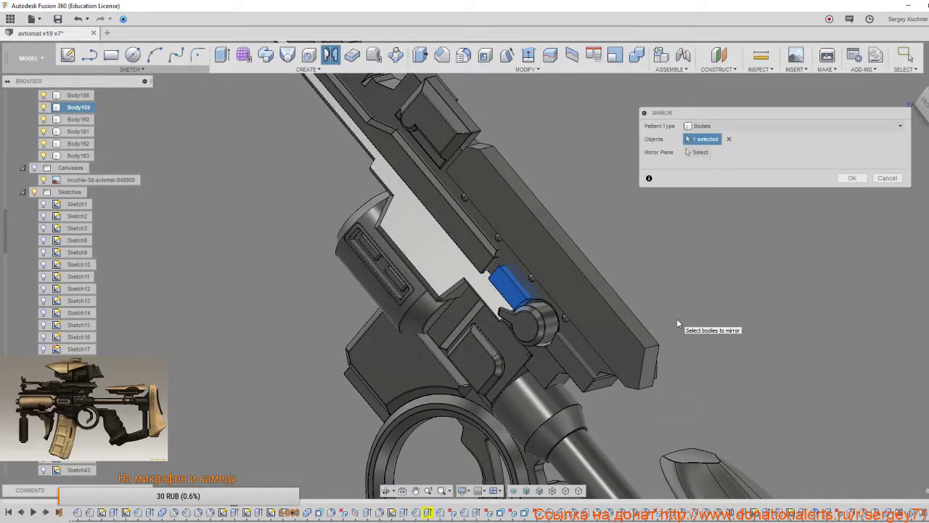
scroll(690, 344, down, 5)
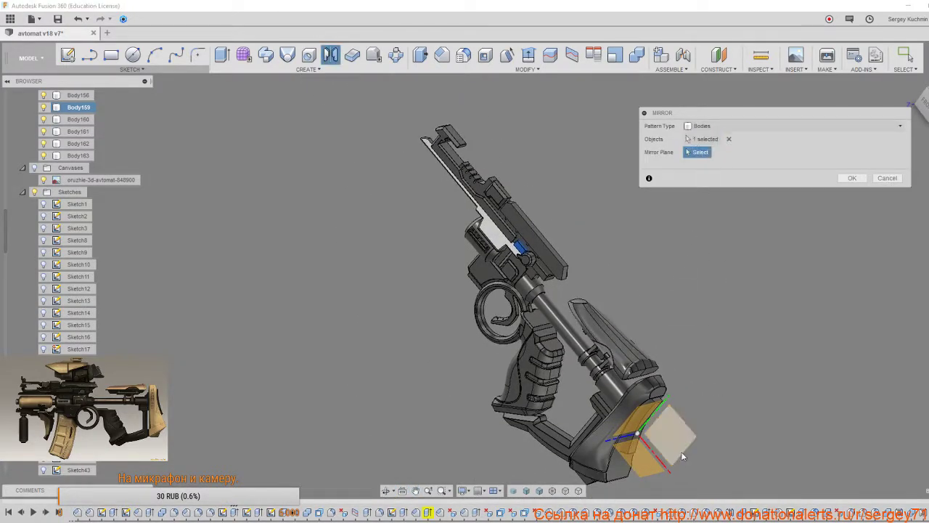
click(672, 443)
shift+middle_drag(672, 318, 541, 359)
click(850, 179)
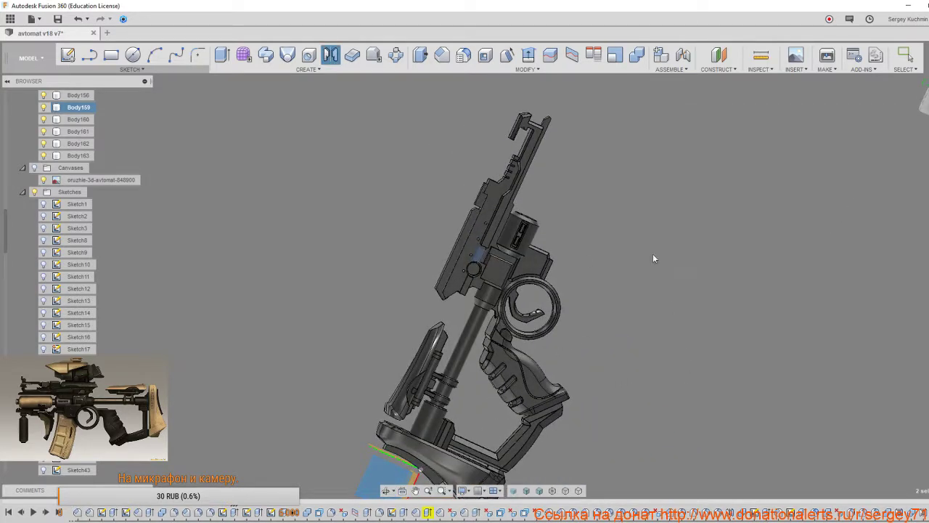
Combine the small rectangular block and its mirrored copy using the Join operation, with Keep Tools off.
scroll(467, 256, up, 5)
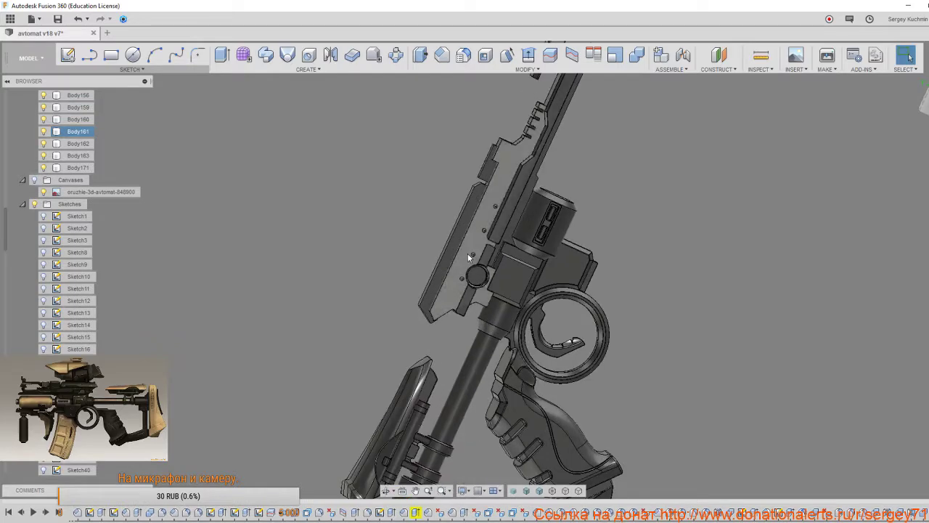
shift+middle_drag(467, 263, 513, 283)
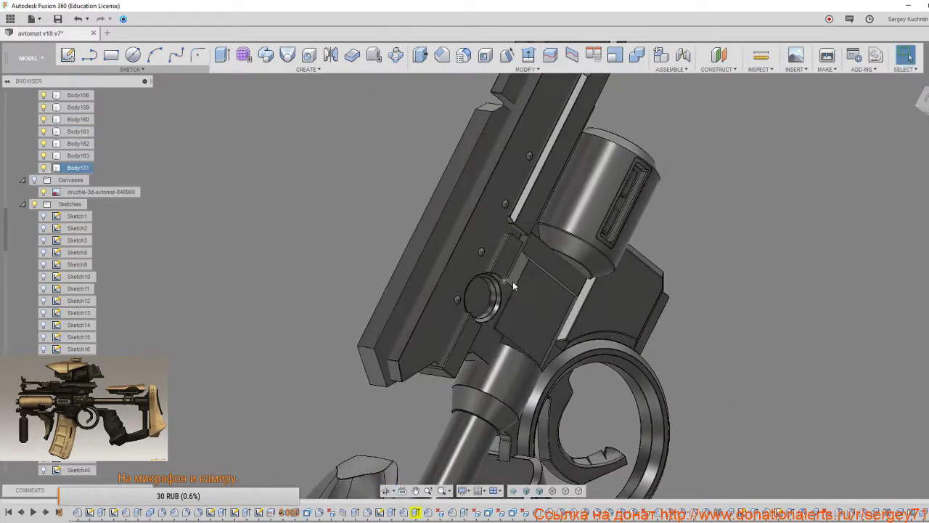
key(s)
click(828, 406)
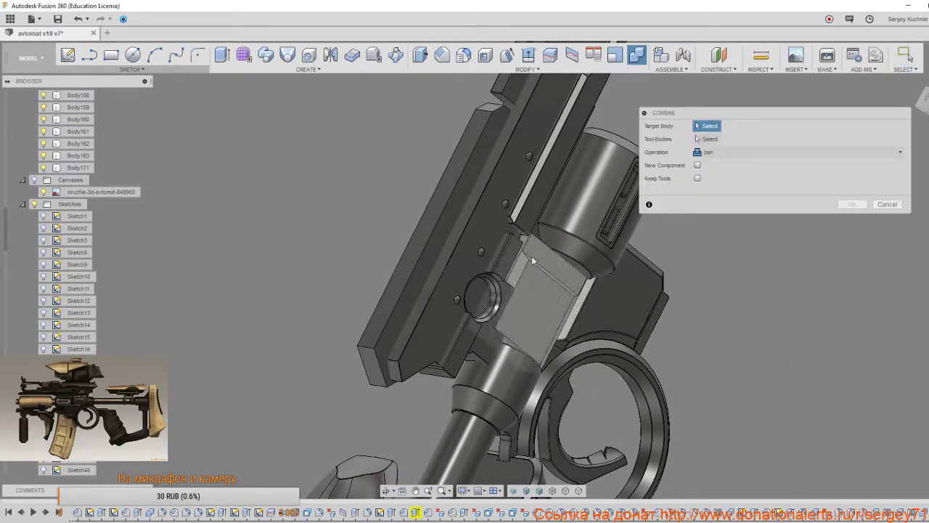
click(508, 254)
shift+middle_drag(529, 283, 545, 273)
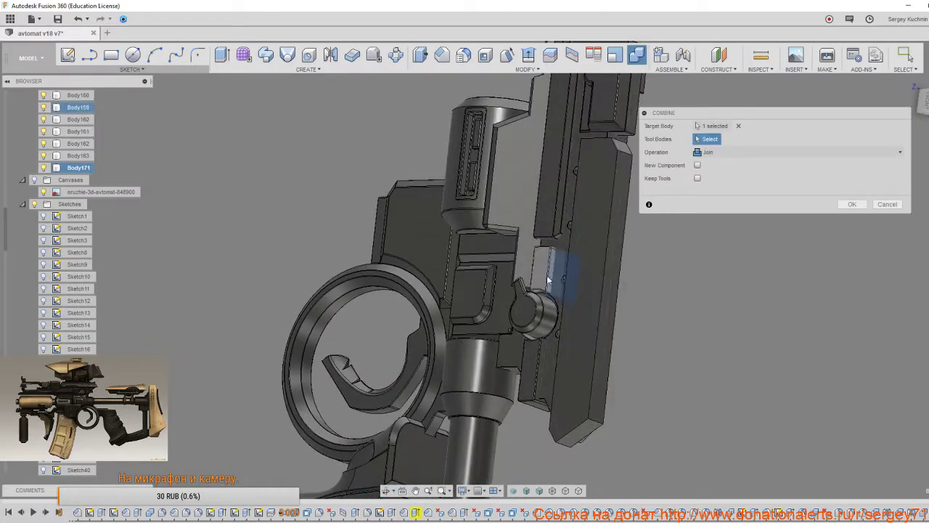
click(543, 270)
click(849, 205)
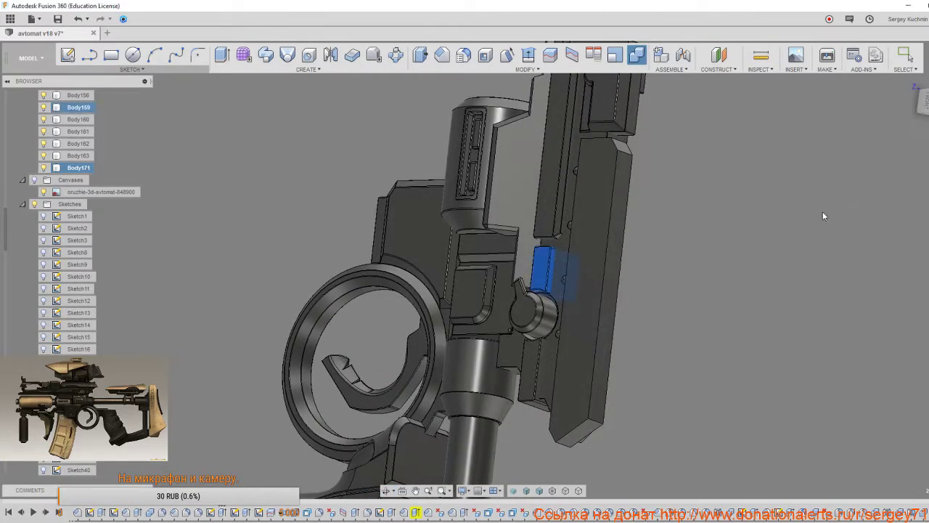
Examine the side of the upper assembly around the knob, rivets and side bars, from straight on and at slight angles.
click(922, 103)
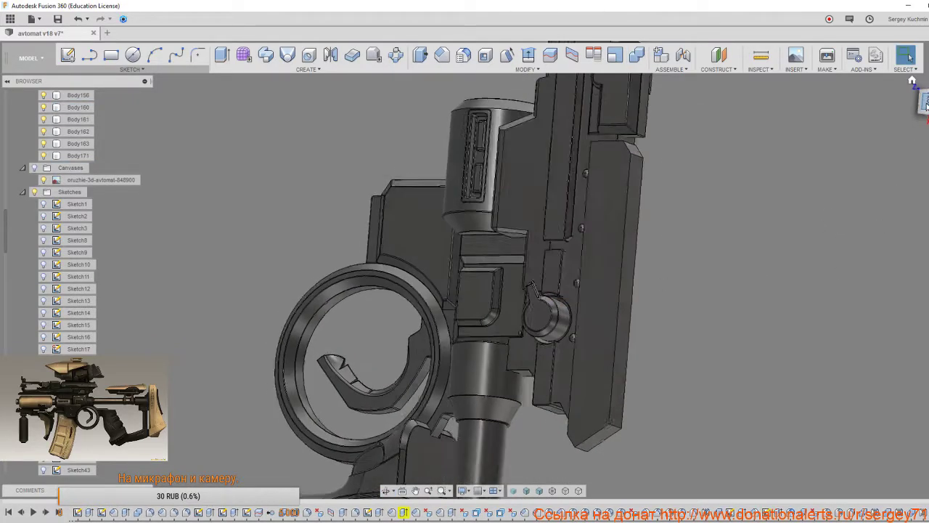
click(926, 86)
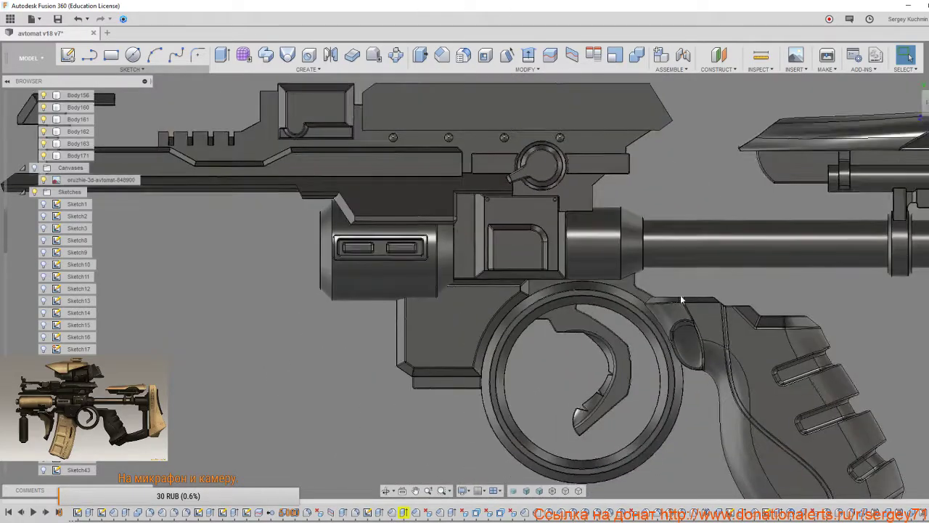
middle_drag(559, 267, 645, 409)
mouse_move(690, 371)
shift+middle_down()
mouse_move(664, 372)
mouse_move(647, 352)
mouse_move(700, 343)
mouse_move(690, 341)
shift+middle_up()
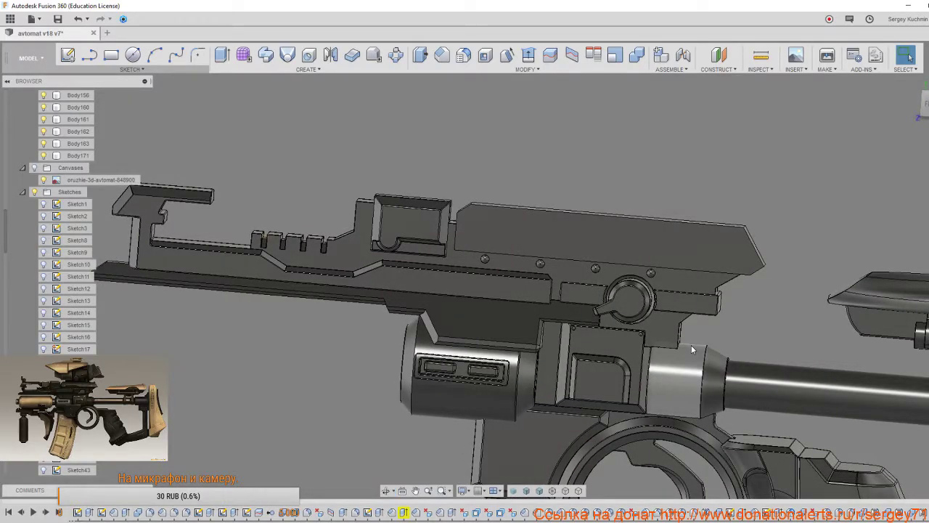
click(651, 335)
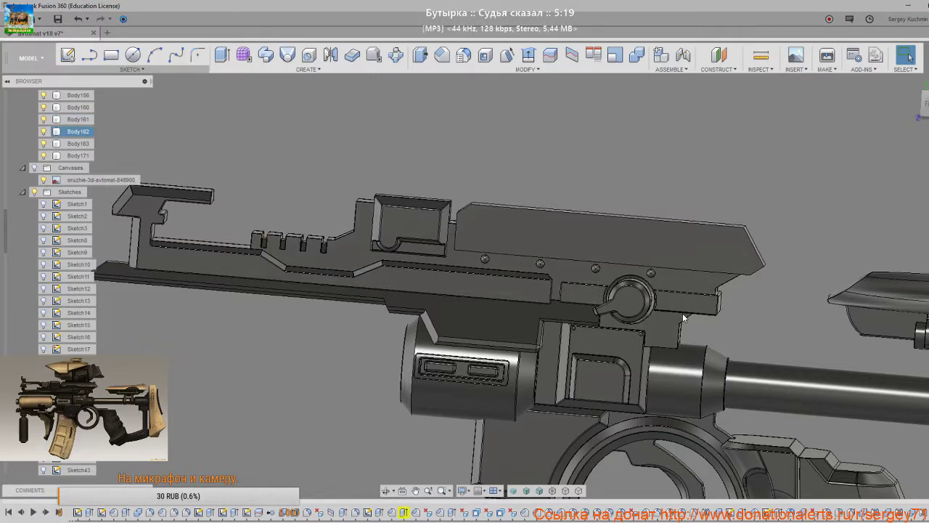
shift+middle_drag(673, 308, 694, 304)
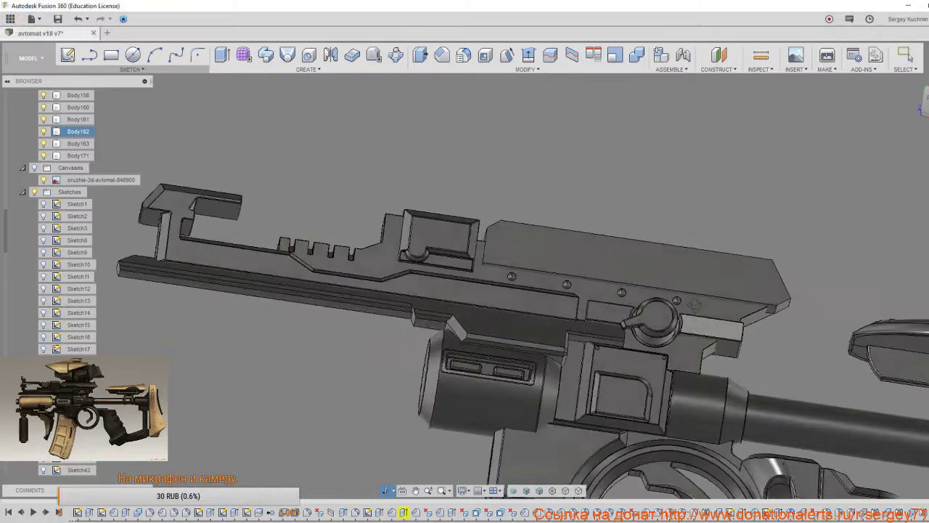
click(695, 305)
scroll(695, 305, up, 6)
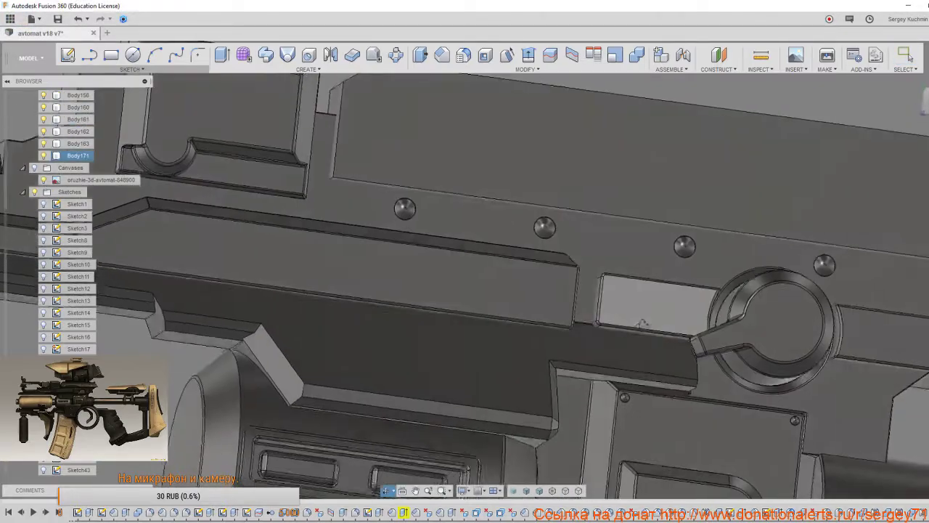
mouse_move(642, 323)
shift+middle_down()
mouse_move(623, 336)
mouse_move(631, 349)
mouse_move(627, 338)
shift+middle_up()
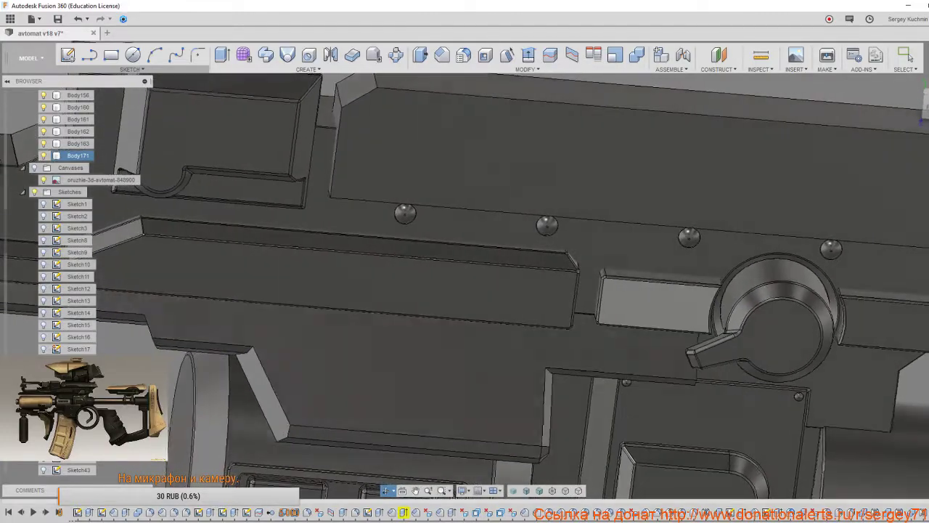
shift+middle_drag(614, 295, 606, 287)
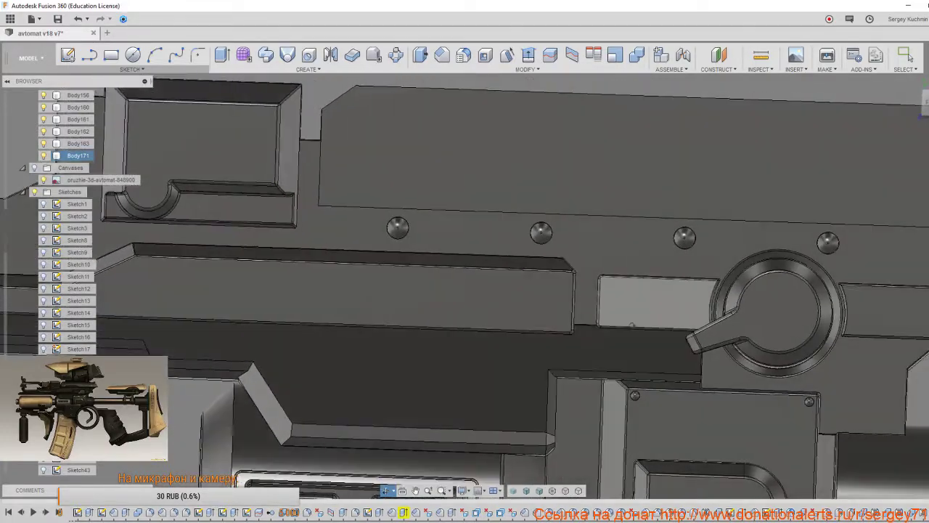
shift+middle_drag(632, 325, 632, 333)
click(835, 111)
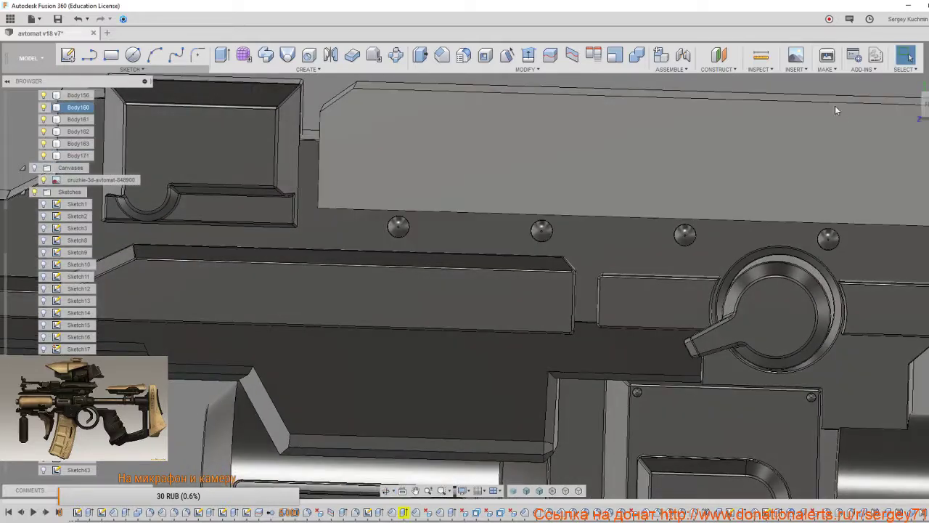
click(923, 104)
scroll(618, 374, down, 3)
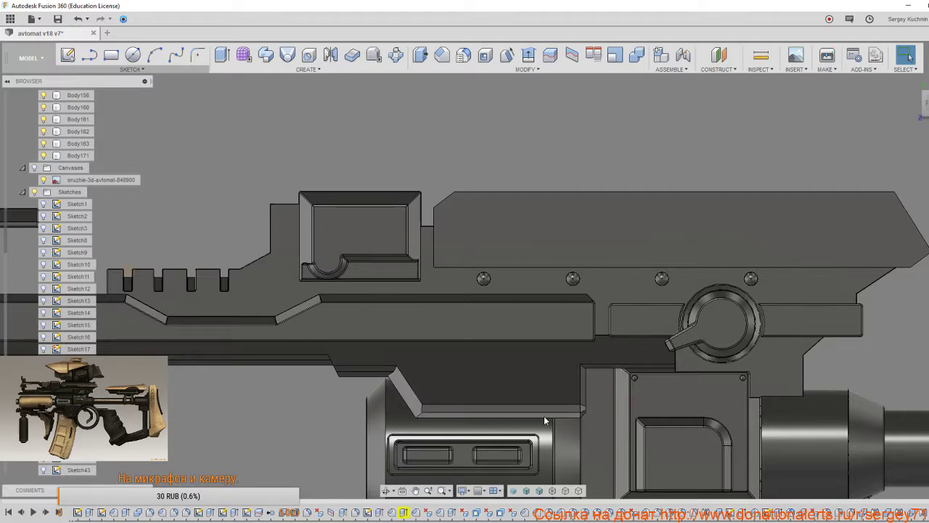
middle_drag(537, 390, 609, 347)
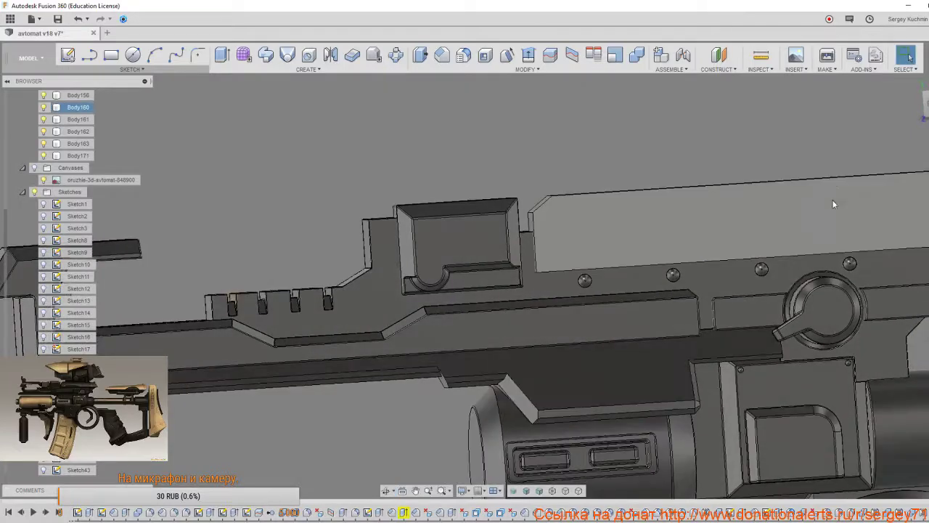
Start a line sketch on the side face of the lower rail body above the slotted cylinder and show the reference canvas.
click(925, 103)
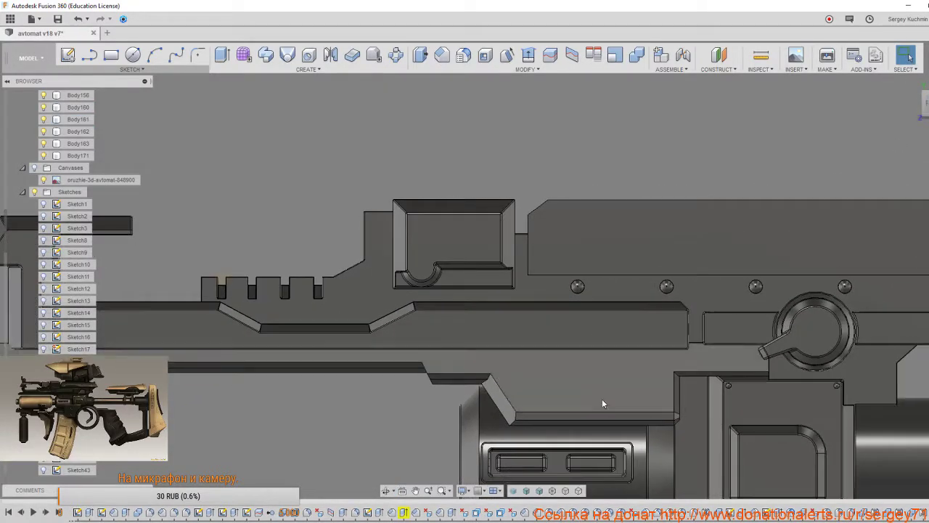
scroll(592, 399, down, 1)
scroll(592, 395, down, 2)
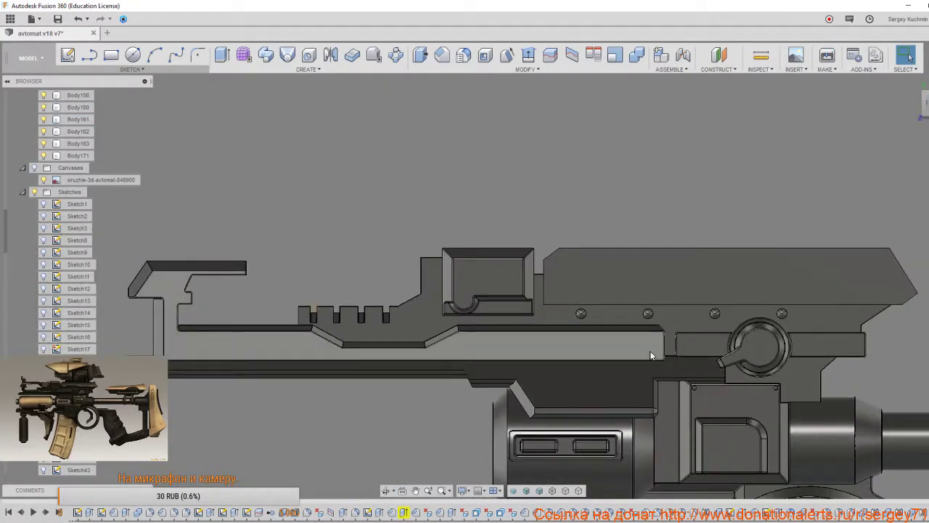
middle_drag(618, 371, 597, 299)
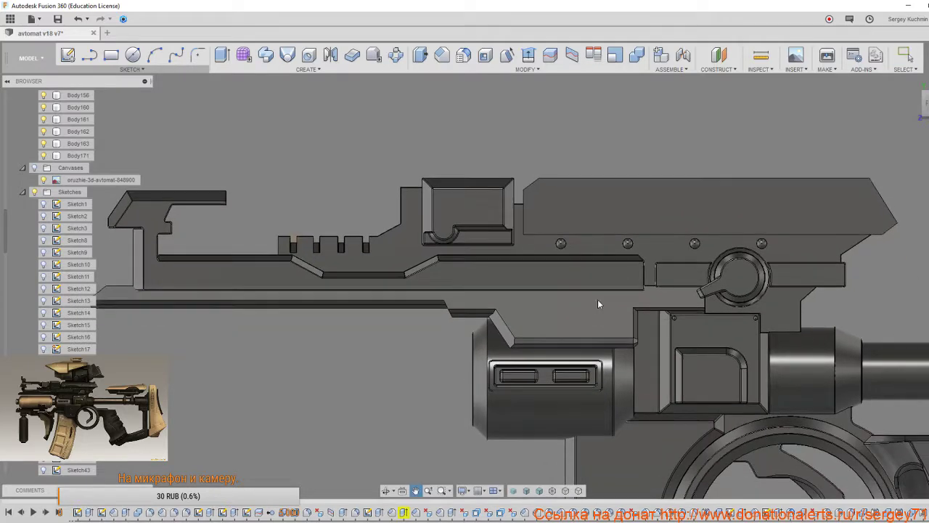
click(595, 316)
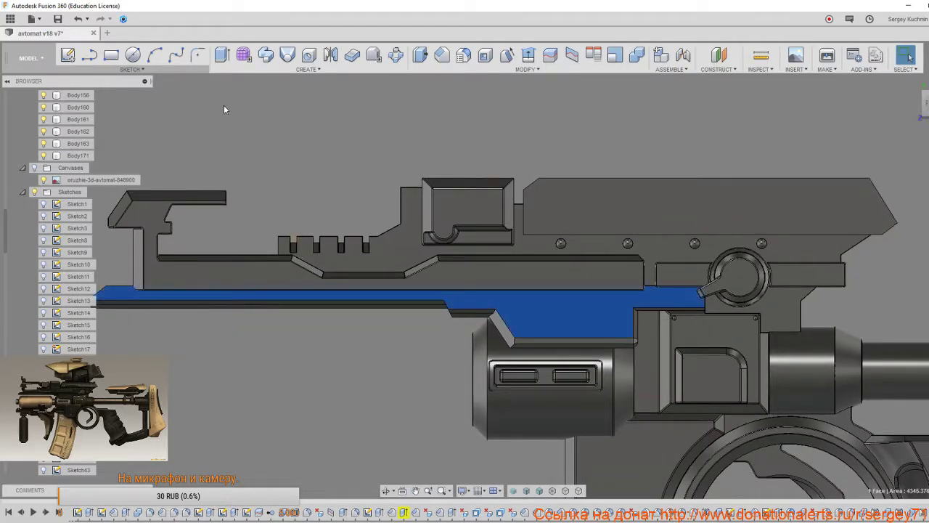
click(89, 56)
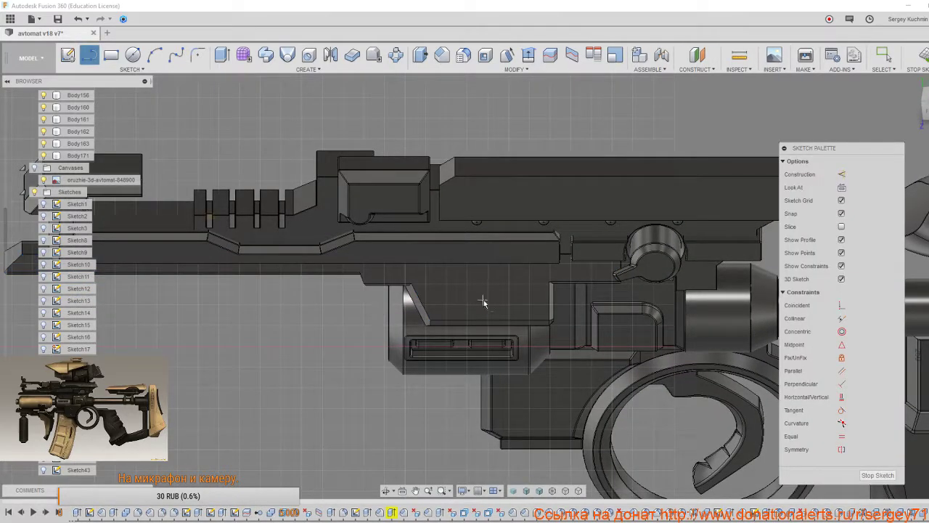
middle_drag(504, 315, 445, 315)
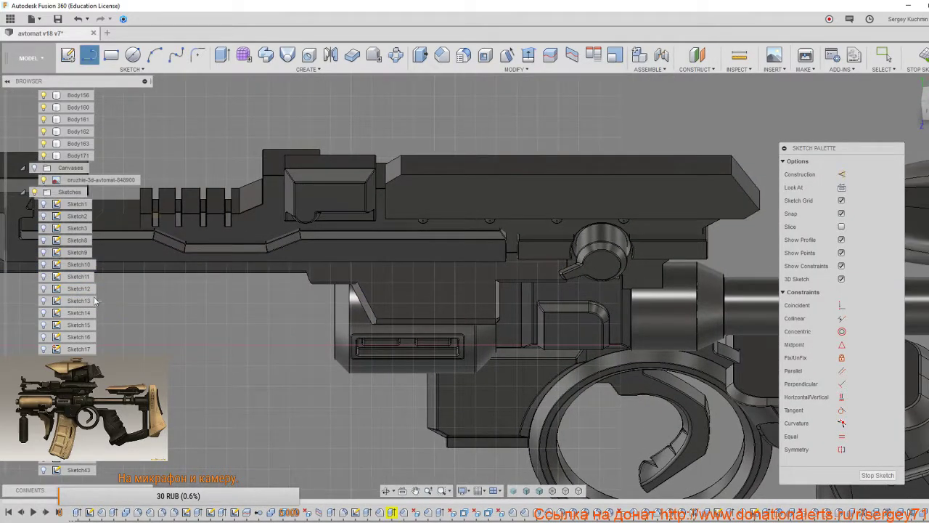
click(35, 169)
click(34, 168)
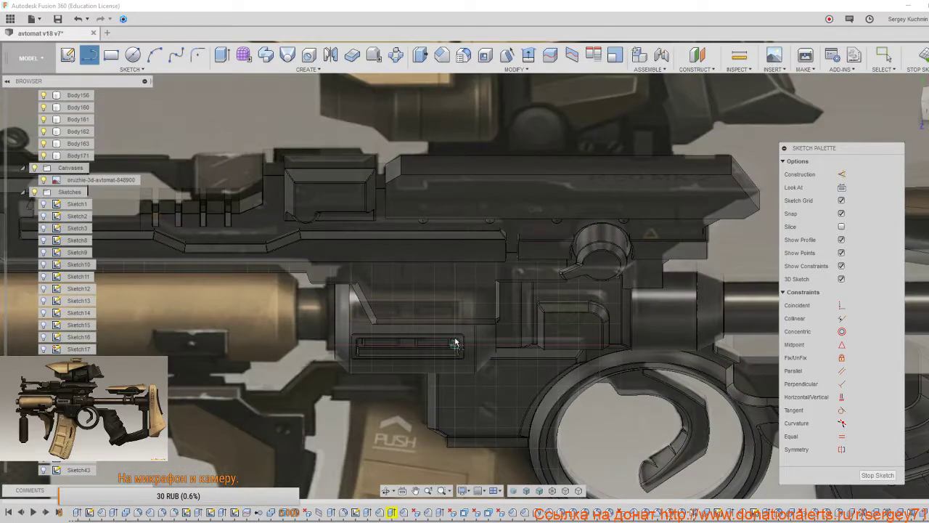
scroll(454, 334, up, 2)
scroll(428, 280, up, 2)
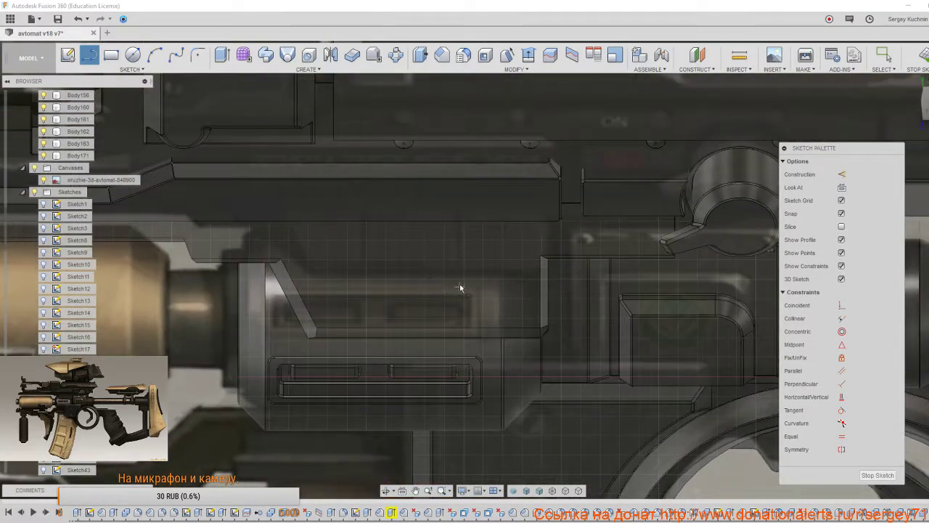
Sketch two parallel vertical lines across the lower rail's upper edge, above the slotted cylinder, and finish the sketch.
click(459, 270)
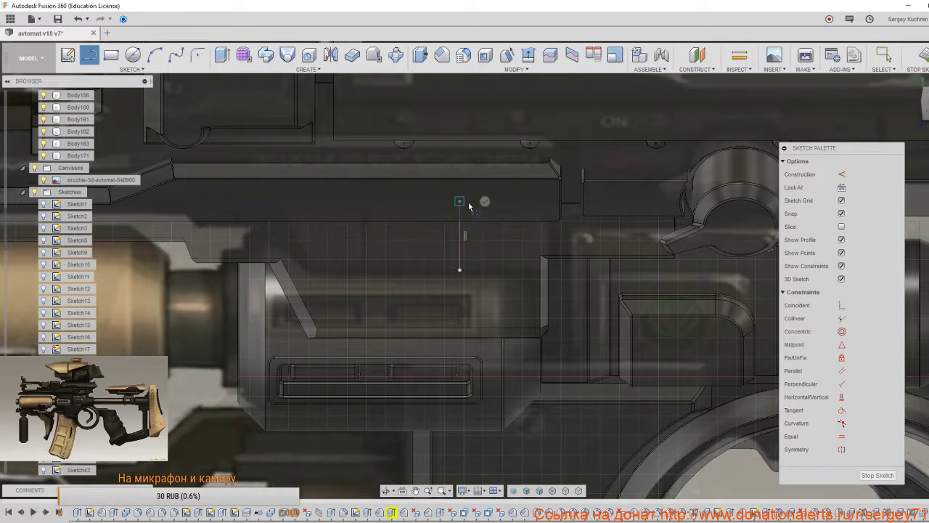
double_click(459, 202)
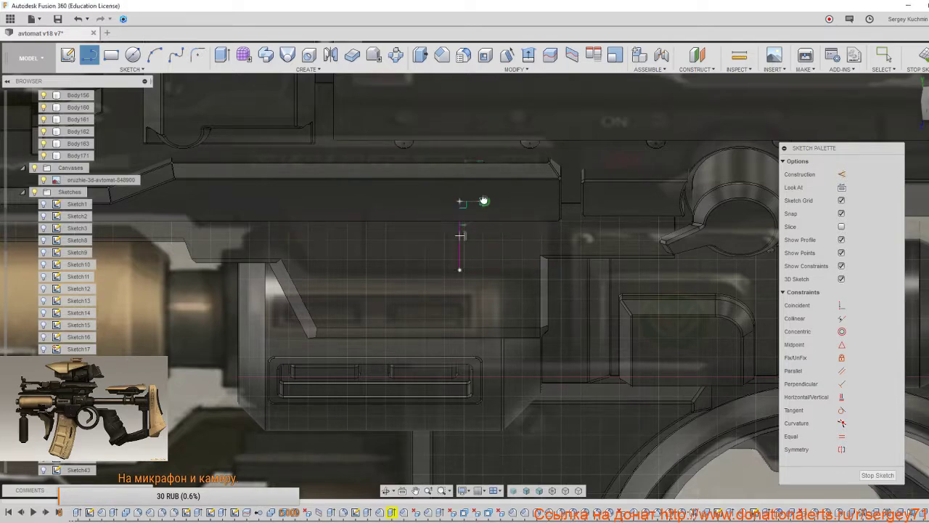
click(364, 273)
click(364, 210)
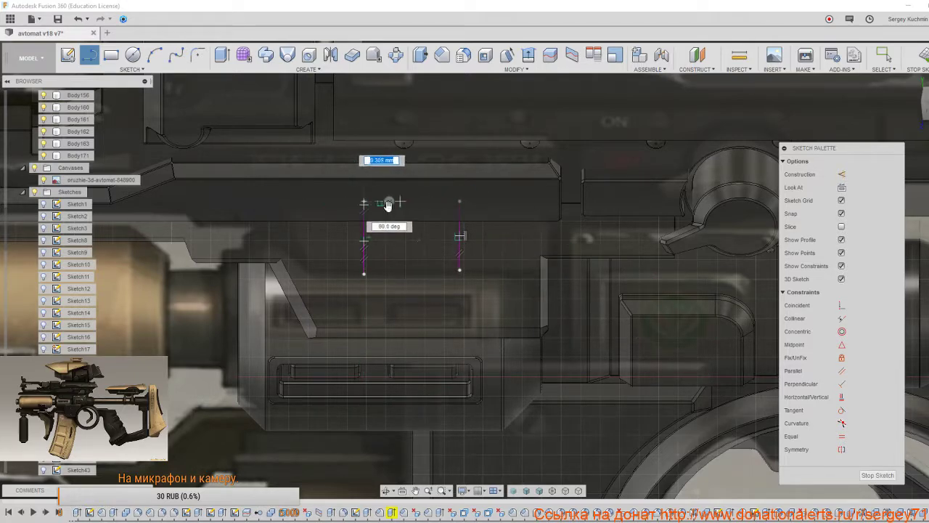
key(Escape)
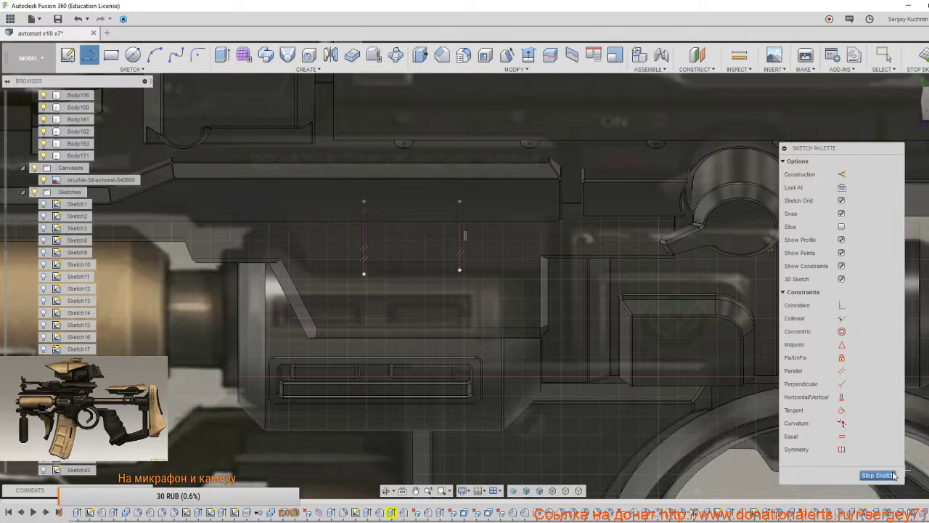
click(877, 474)
shift+middle_drag(511, 358, 494, 254)
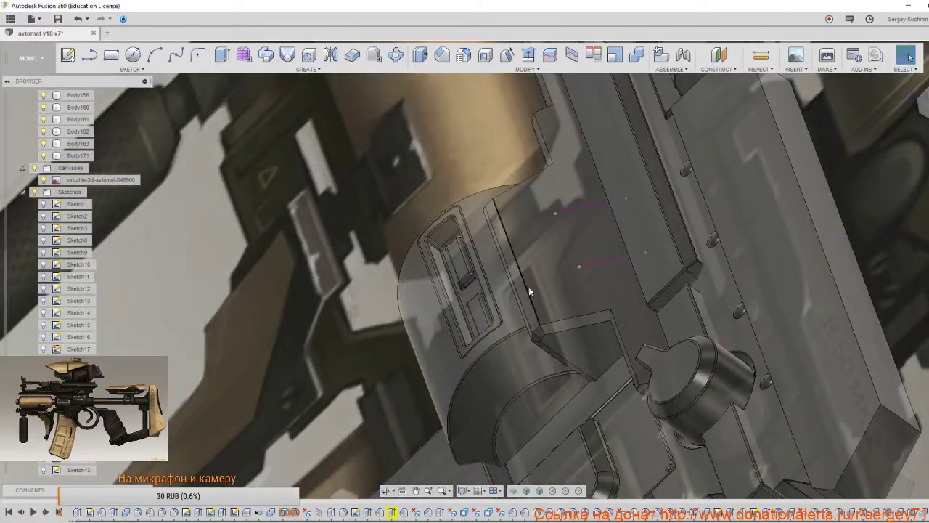
Extend the two vertical sketch lines down across the beveled lower edge of the rail body above the slotted cylinder.
click(513, 280)
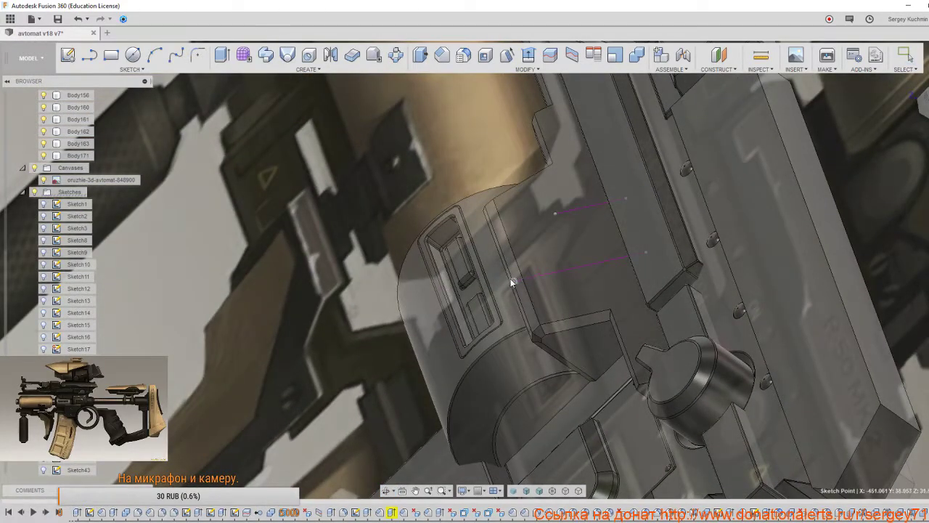
drag(555, 213, 486, 230)
scroll(541, 315, down, 2)
shift+middle_drag(541, 315, 622, 328)
scroll(657, 343, down, 5)
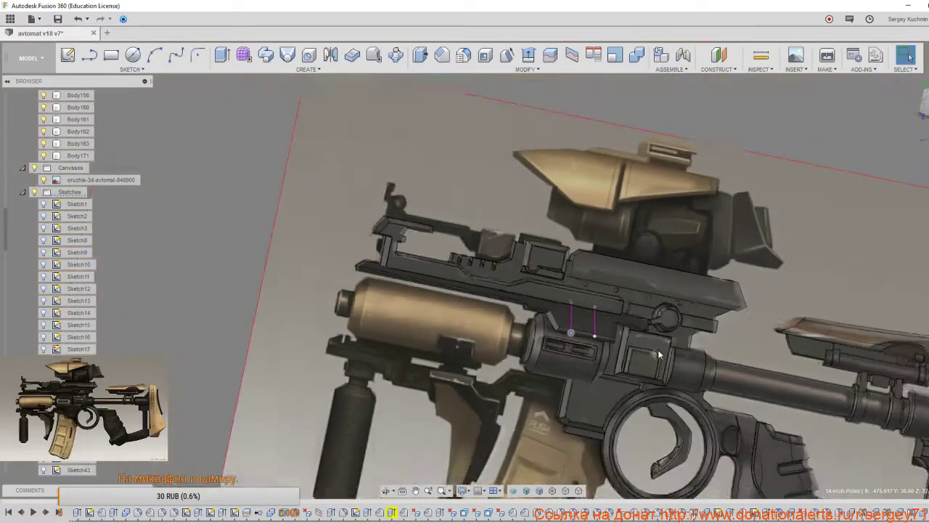
shift+middle_drag(659, 354, 682, 363)
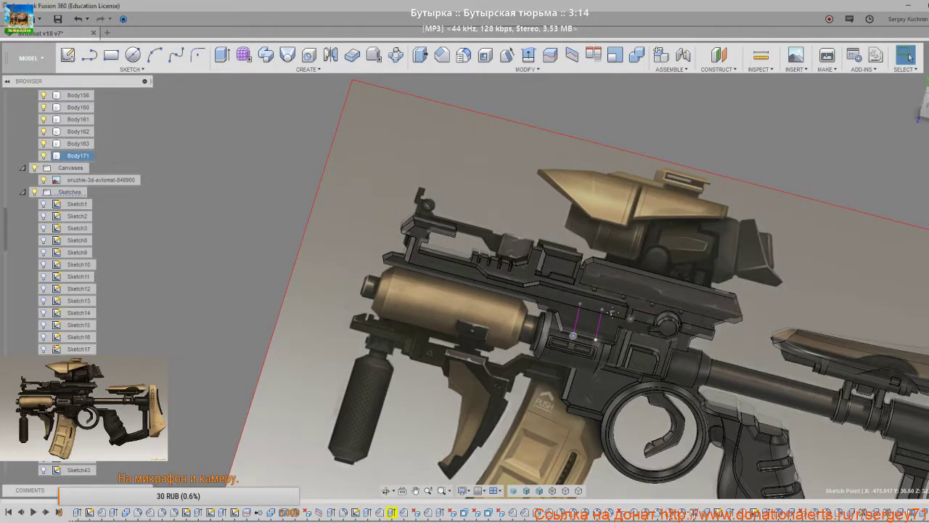
Set up a circular Pipe cut along the vertical sketch line nearer the trigger on the lower rail.
scroll(539, 319, up, 3)
shift+middle_drag(540, 319, 654, 324)
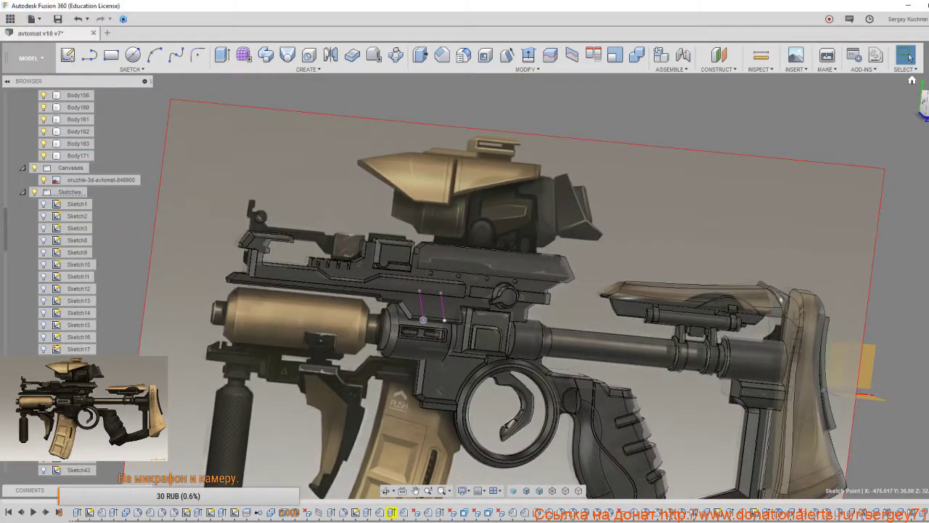
click(924, 106)
scroll(470, 240, up, 5)
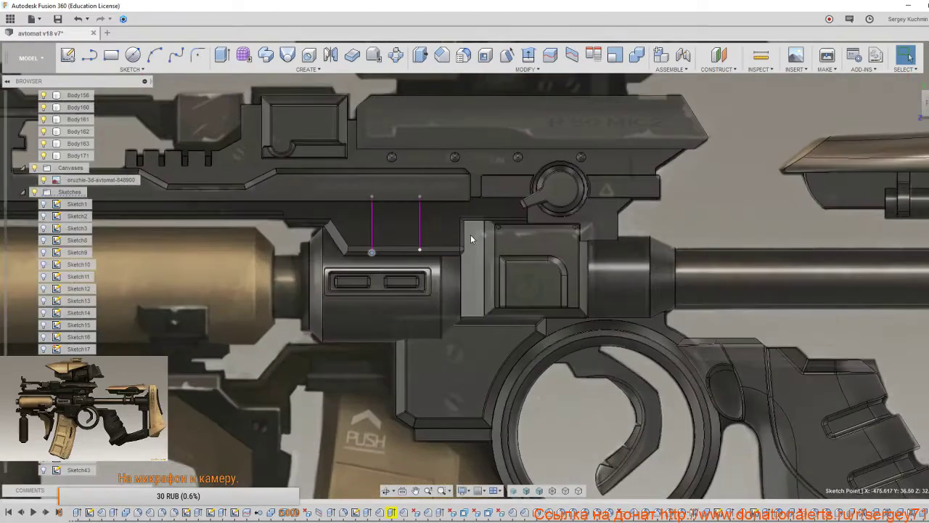
middle_drag(470, 235, 584, 252)
shift+middle_drag(377, 227, 522, 237)
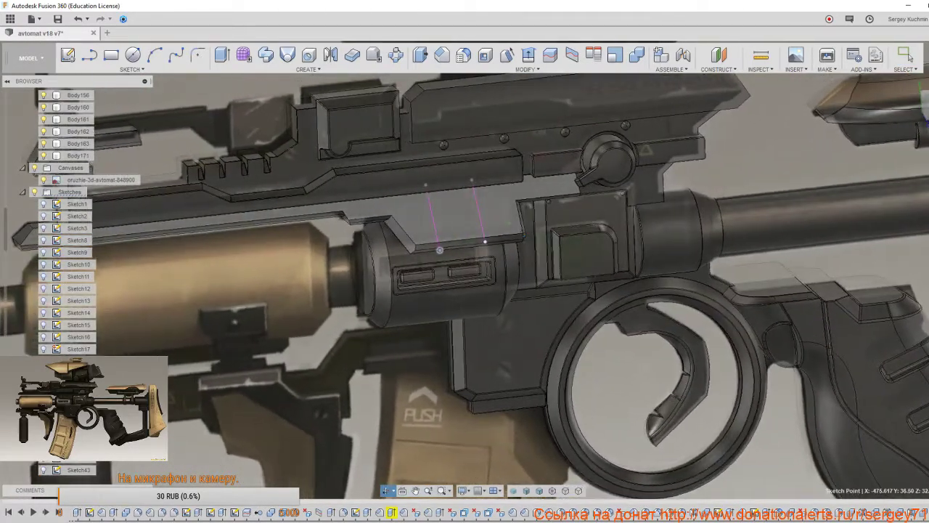
key(s)
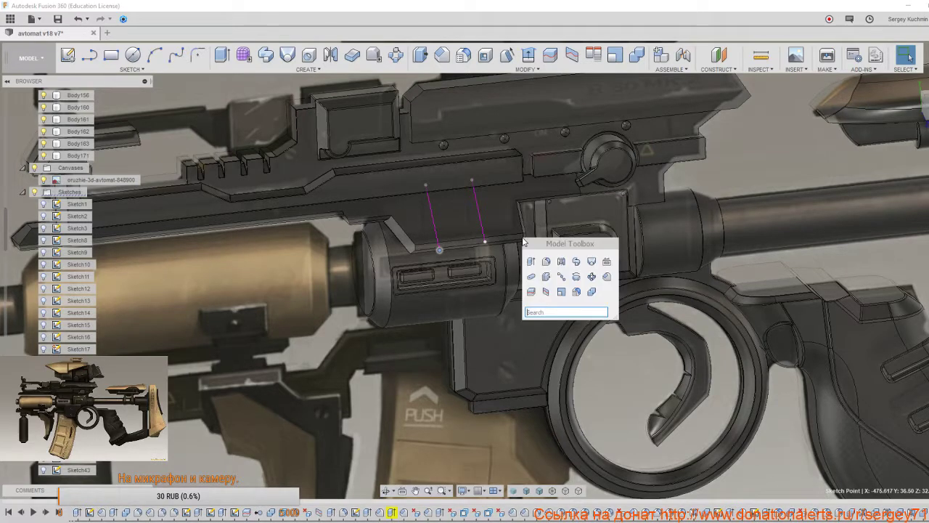
click(532, 277)
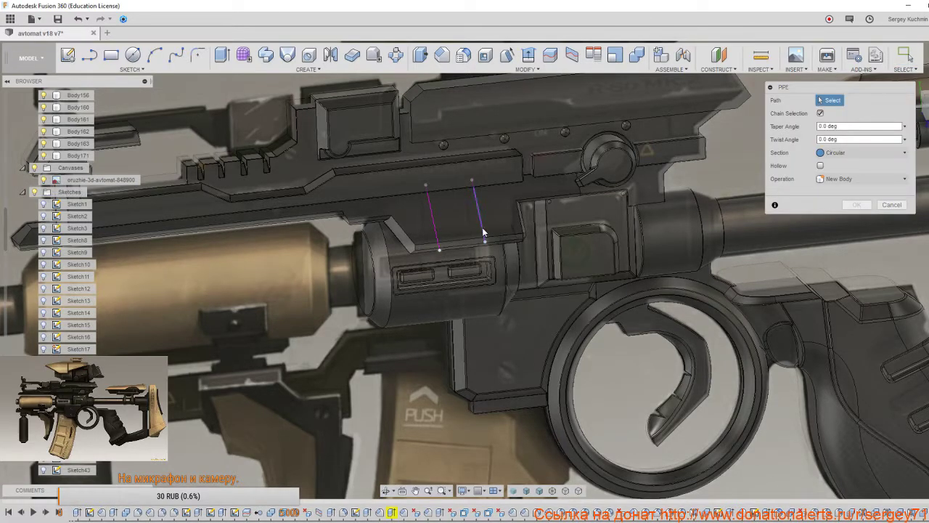
click(483, 233)
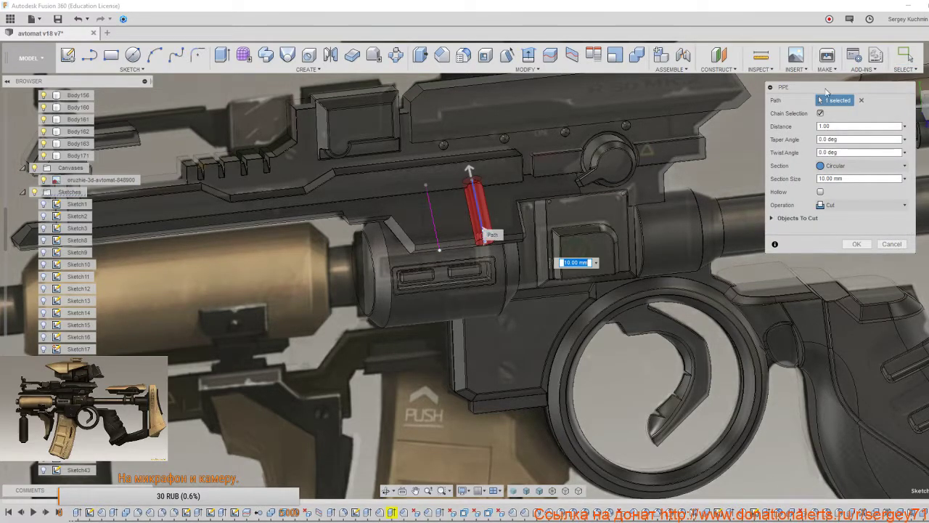
Set the pipe cut's section size to 1 mm and apply it.
scroll(487, 234, up, 5)
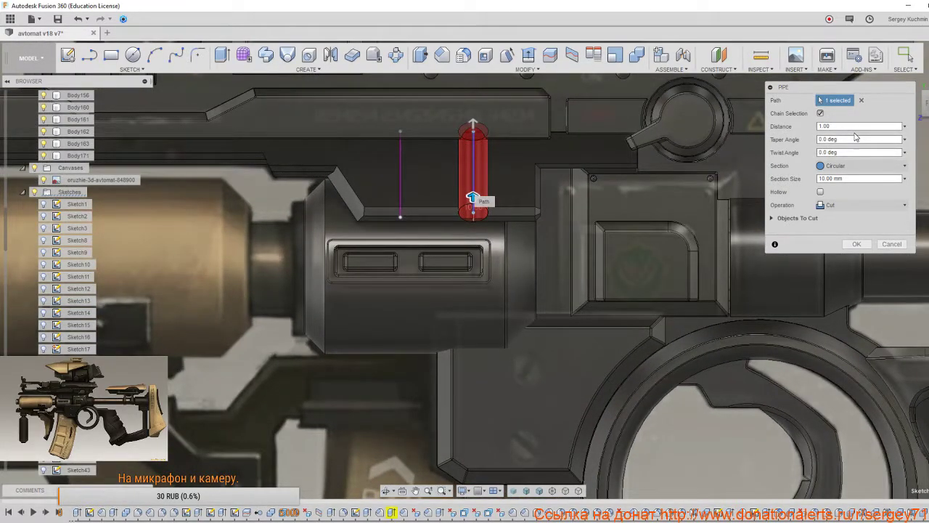
click(905, 179)
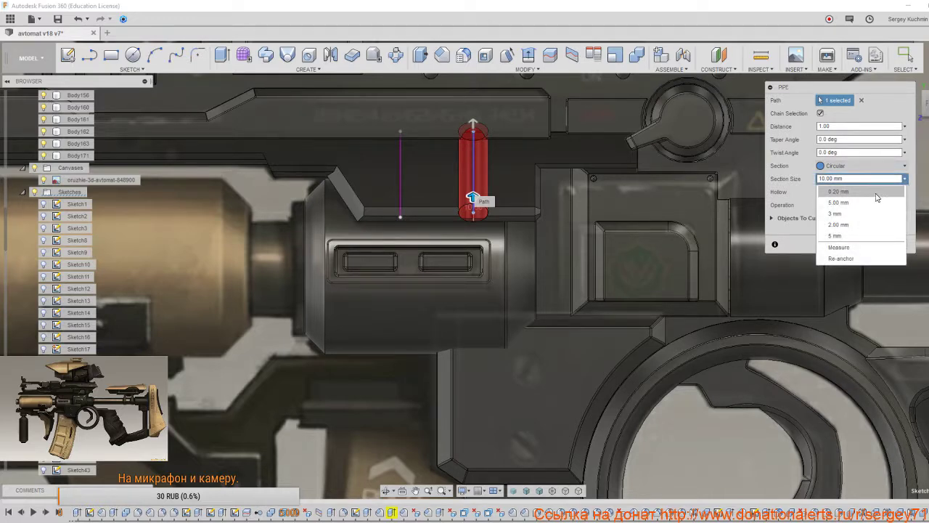
click(876, 193)
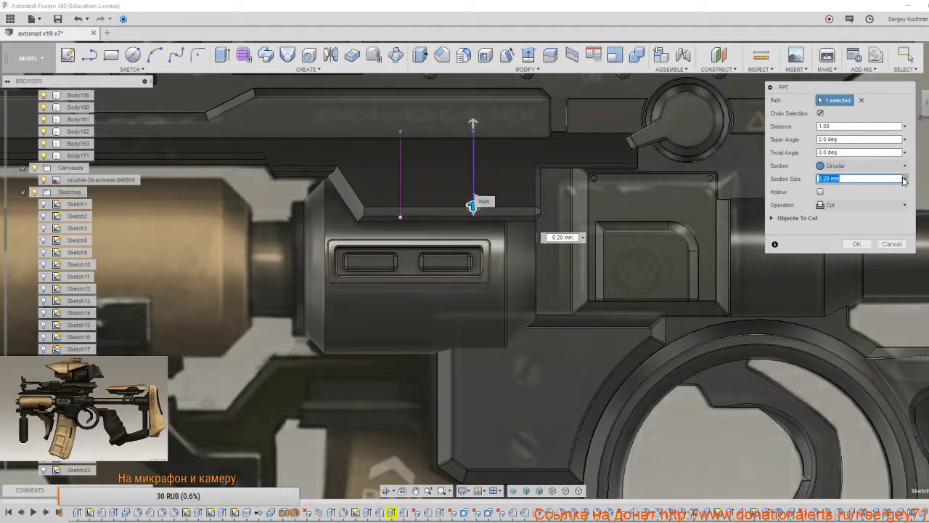
click(904, 180)
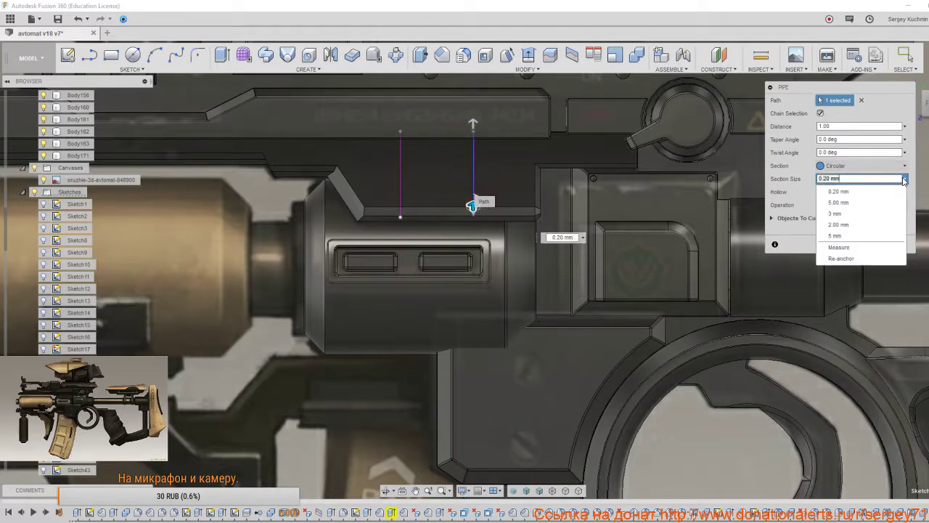
click(852, 227)
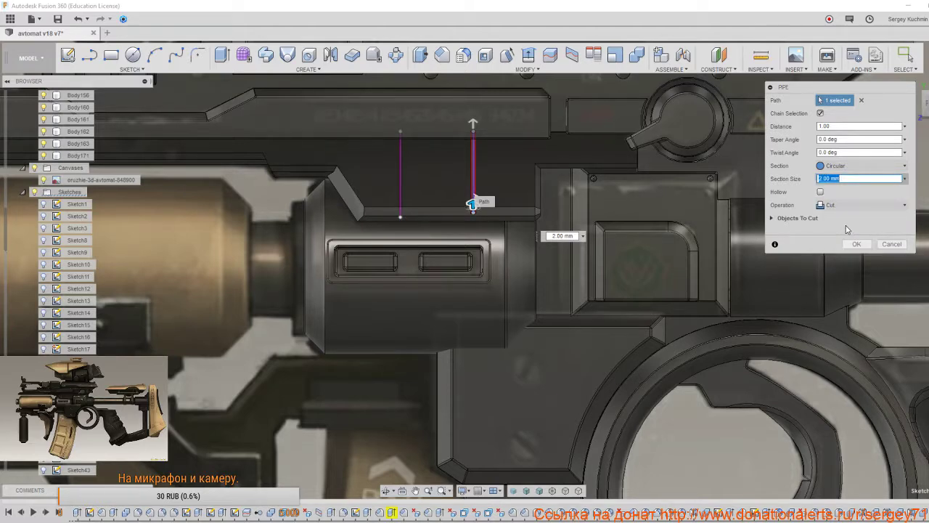
scroll(482, 145, up, 3)
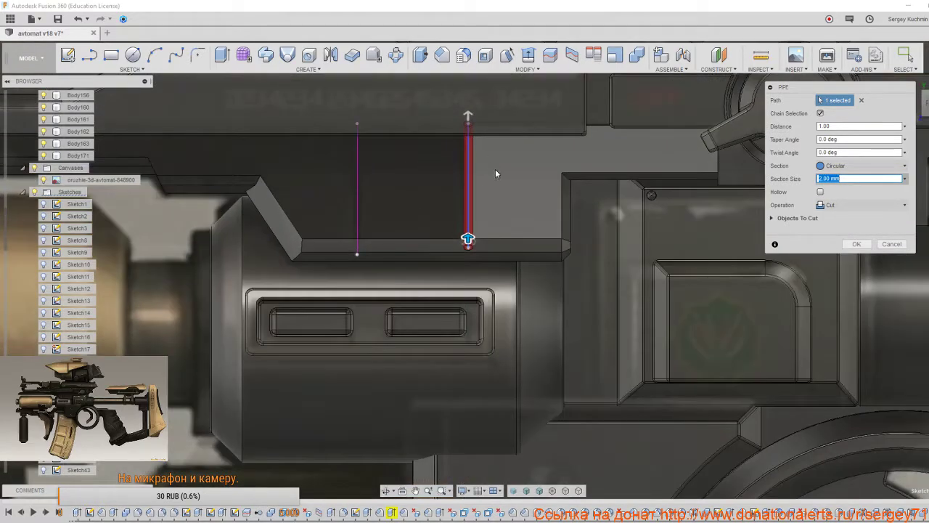
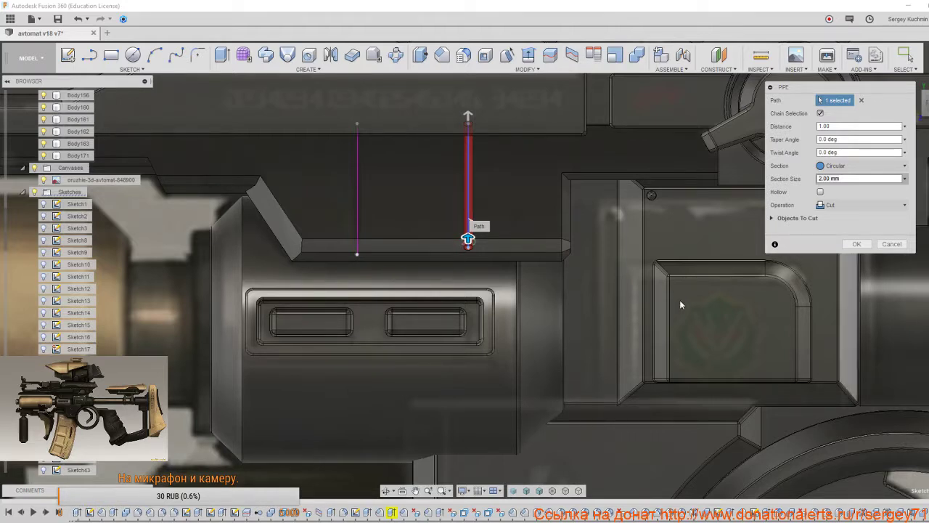
double_click(842, 181)
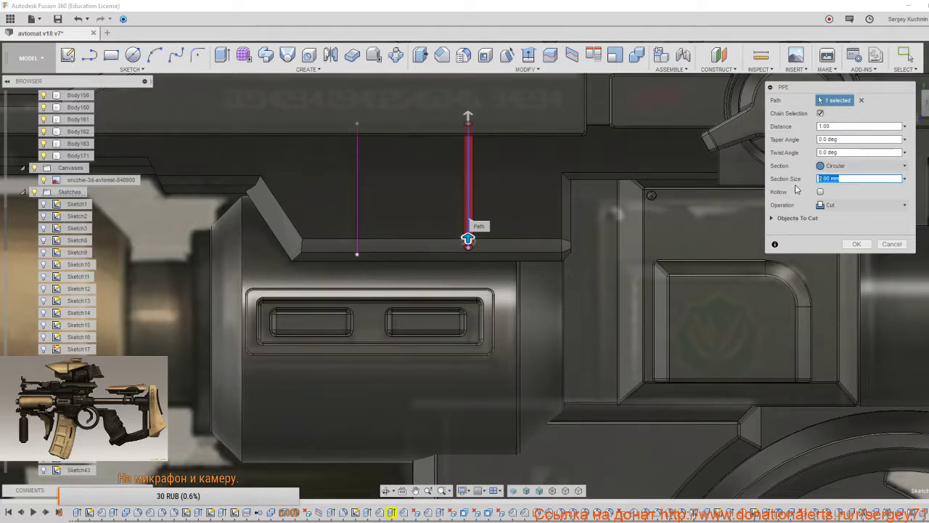
text(1)
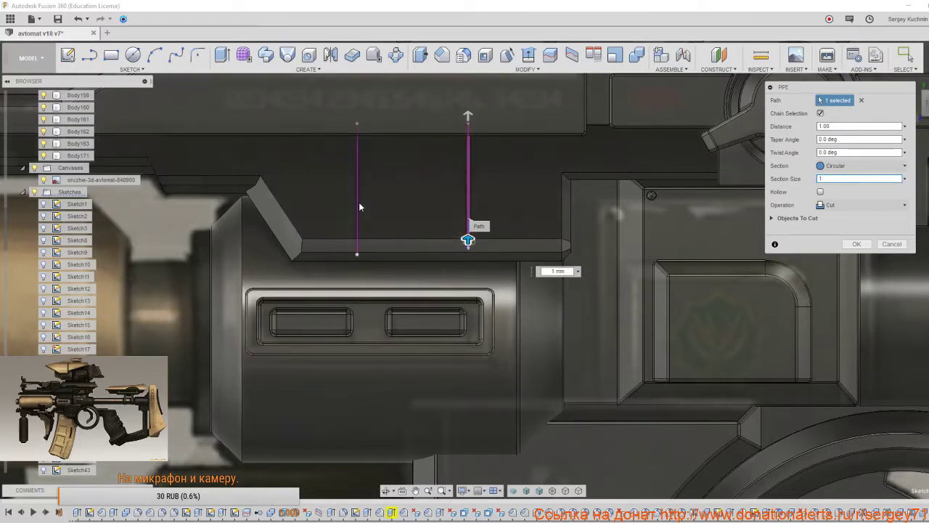
click(859, 245)
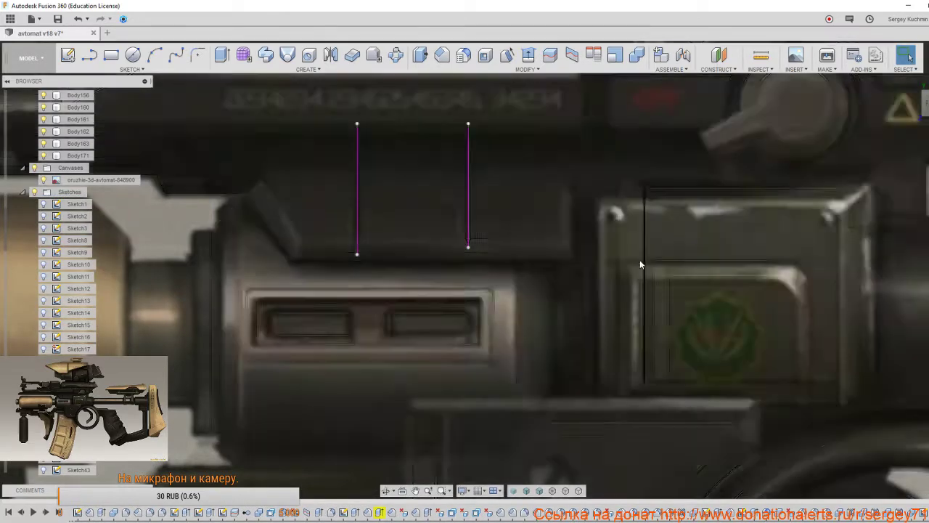
Cut a matching groove along the other vertical sketch line using a circular Pipe with 1 mm section size, and hide the sketch.
middle_drag(640, 259, 699, 244)
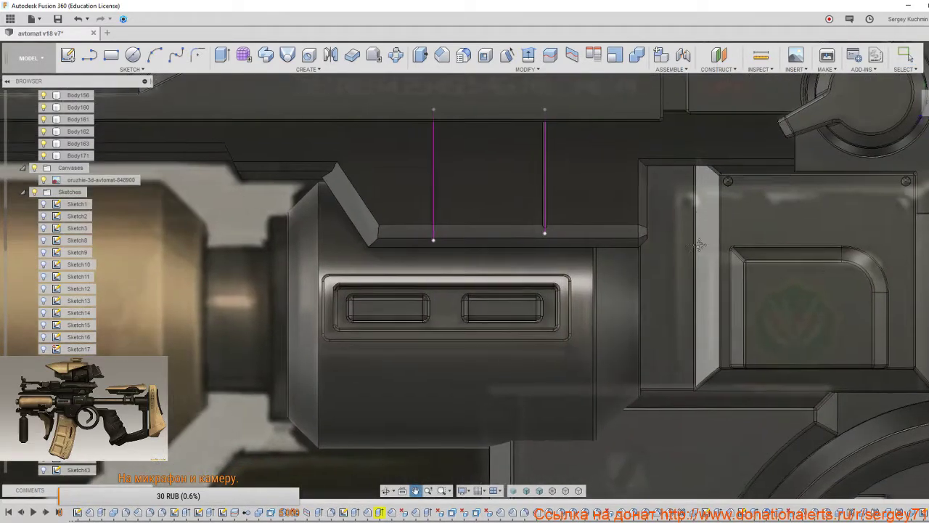
key(s)
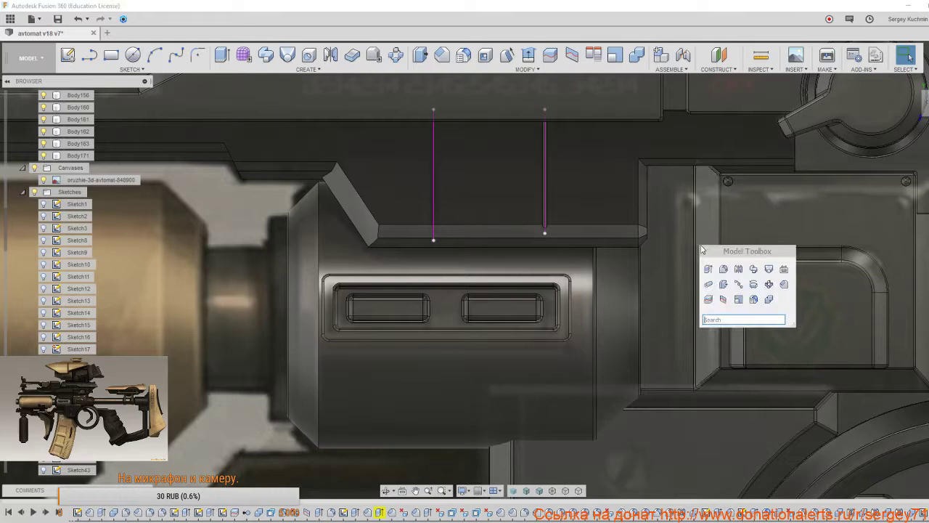
click(709, 289)
click(434, 203)
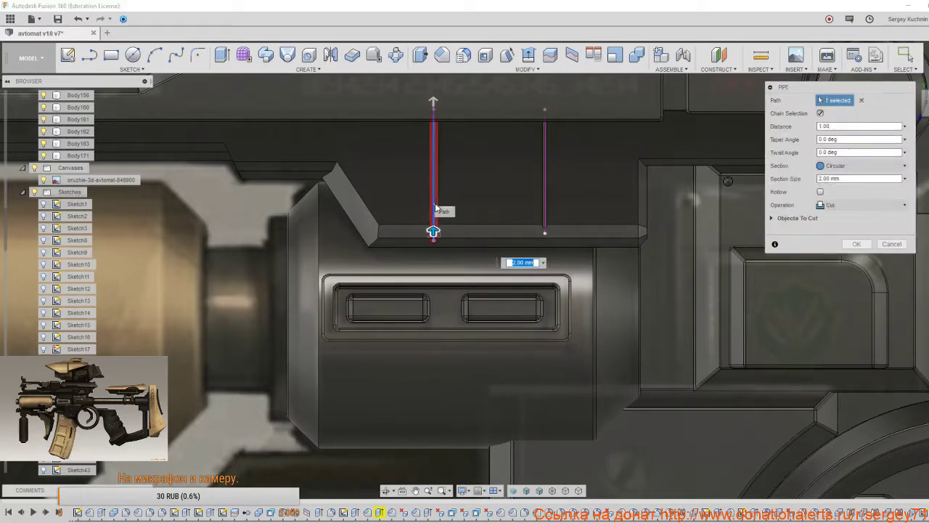
click(542, 265)
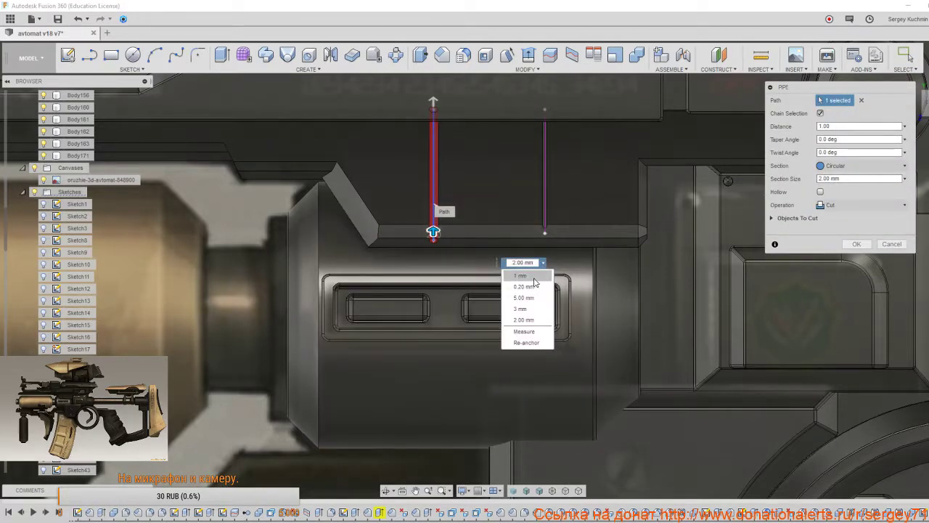
click(536, 283)
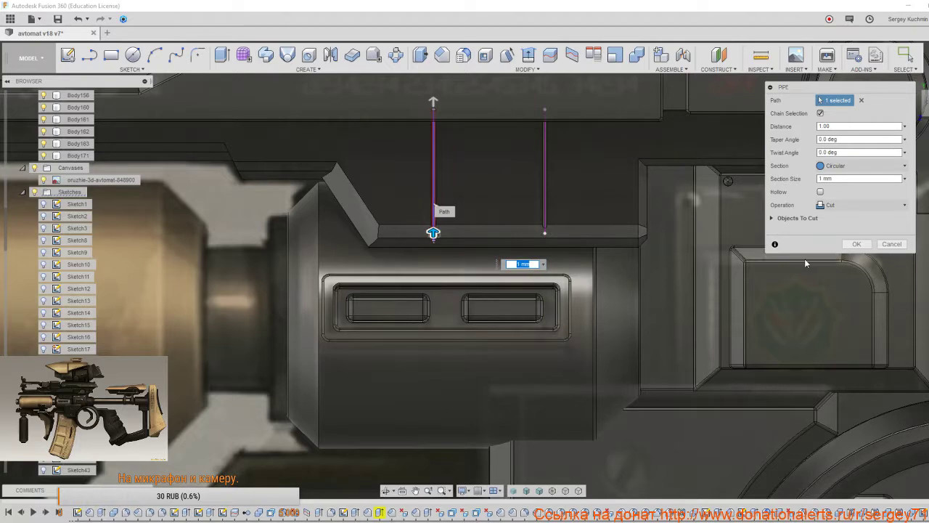
click(861, 250)
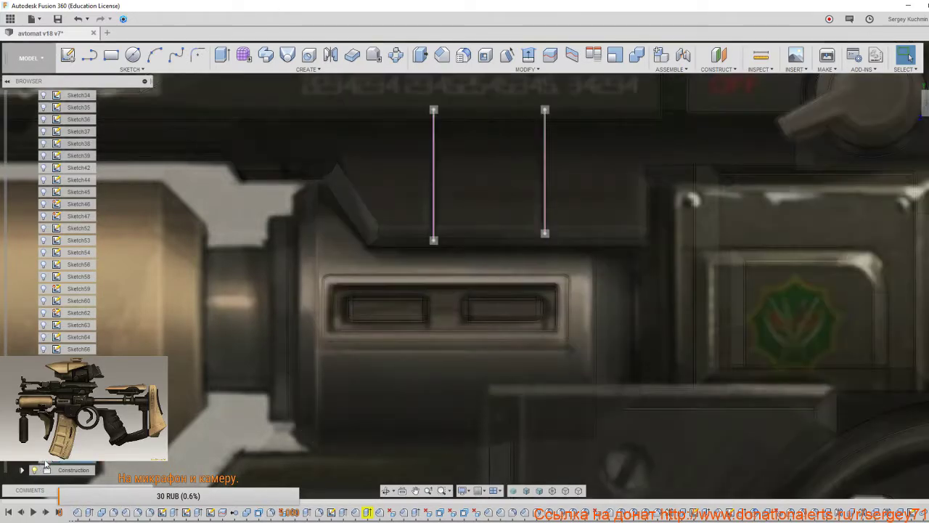
Hide the long upper side rail body with the upright hooked front end.
scroll(340, 338, down, 5)
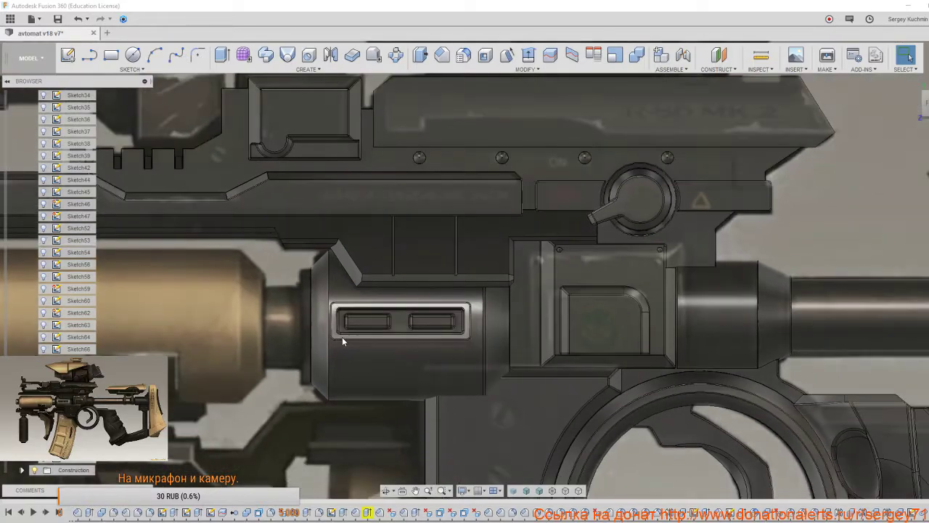
scroll(401, 307, down, 3)
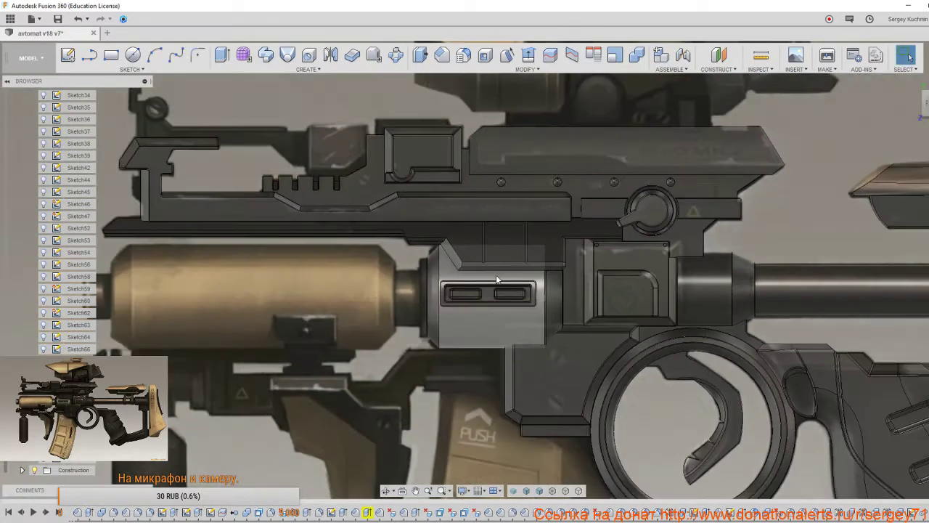
shift+middle_drag(497, 276, 477, 276)
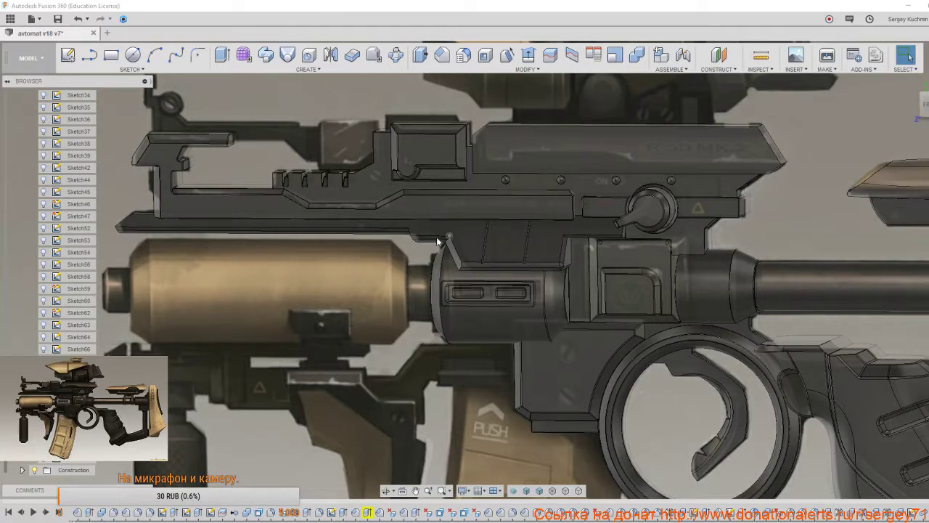
middle_drag(437, 236, 473, 236)
click(905, 54)
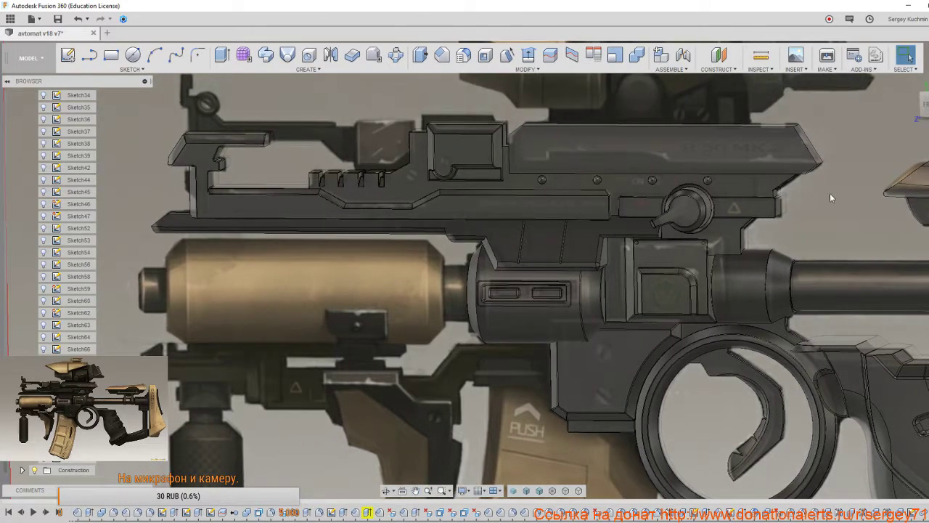
click(212, 198)
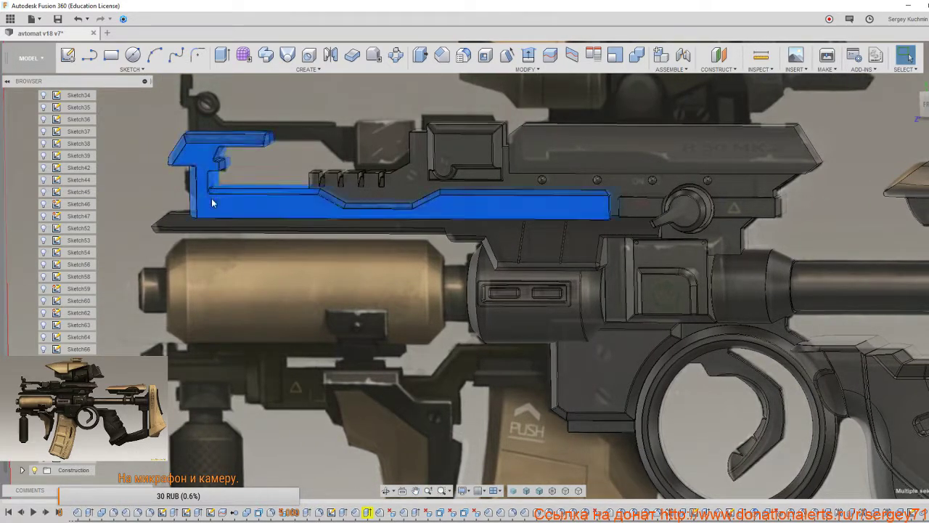
click(156, 186)
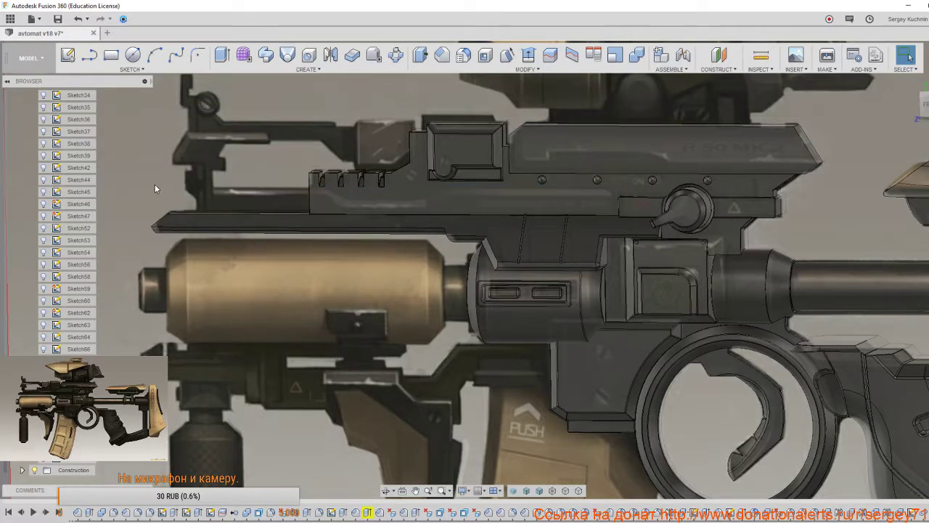
Hide the toothed upper receiver body behind the knob and rivets, leaving the lower rail body exposed.
middle_drag(230, 190, 209, 175)
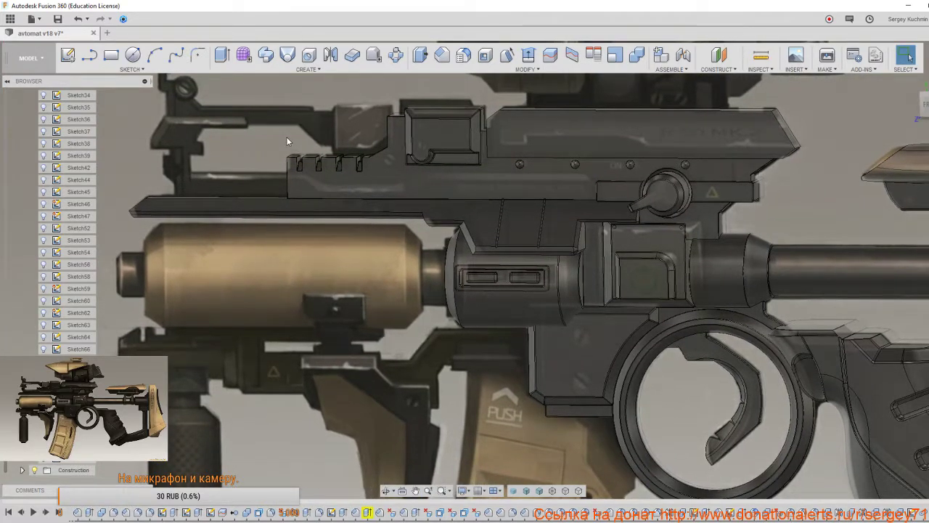
click(287, 172)
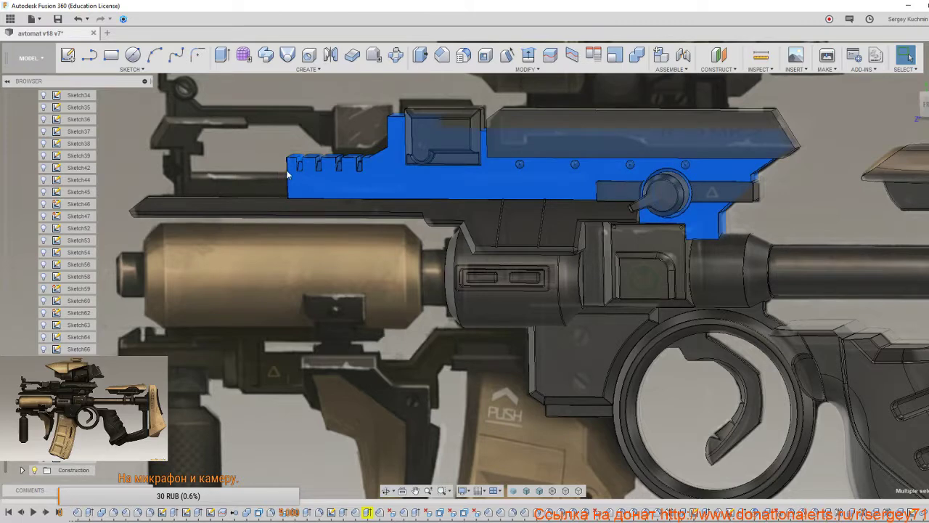
click(264, 162)
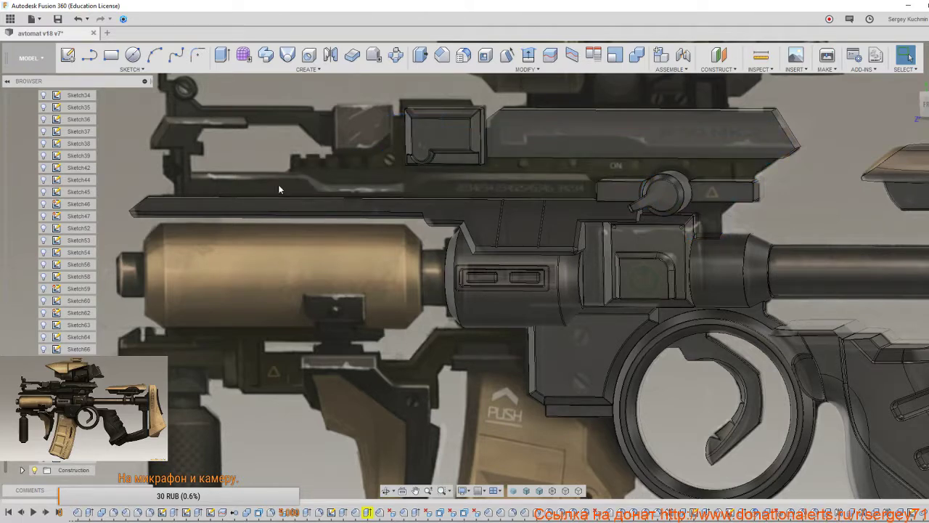
scroll(278, 184, down, 2)
scroll(316, 225, up, 4)
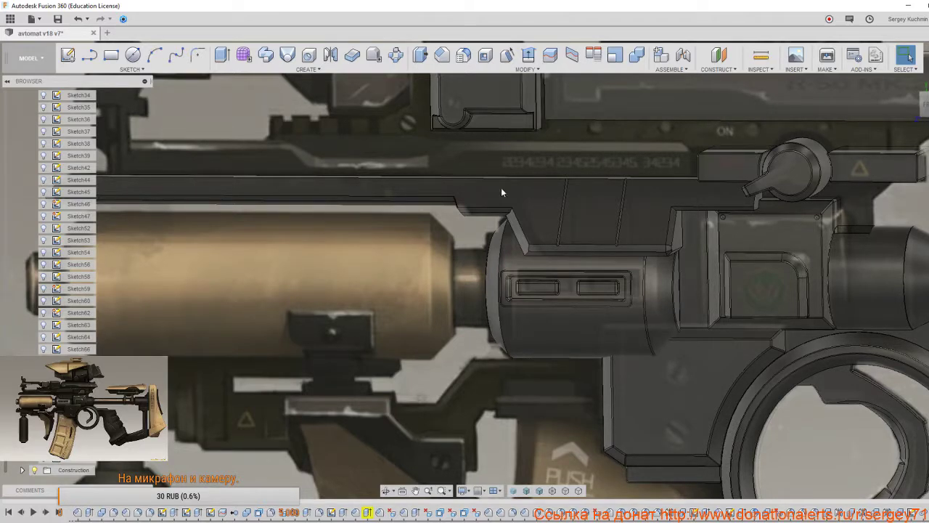
Create a construction Plane at Angle of 0 deg through the long upper edge of the lower rail body.
click(718, 69)
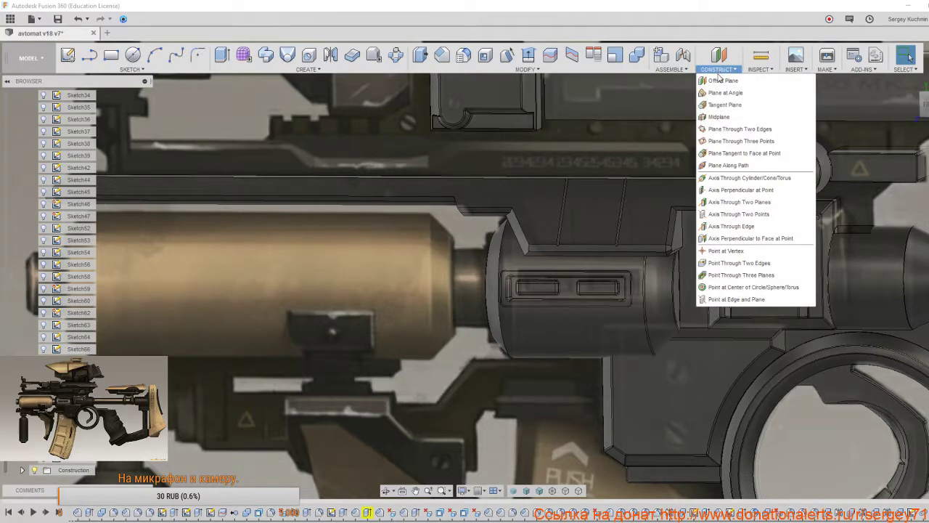
click(725, 92)
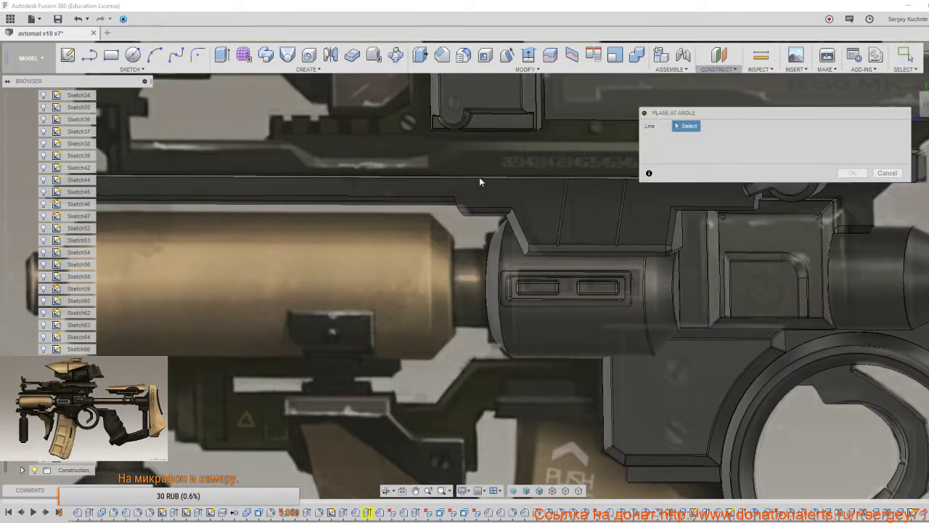
click(360, 179)
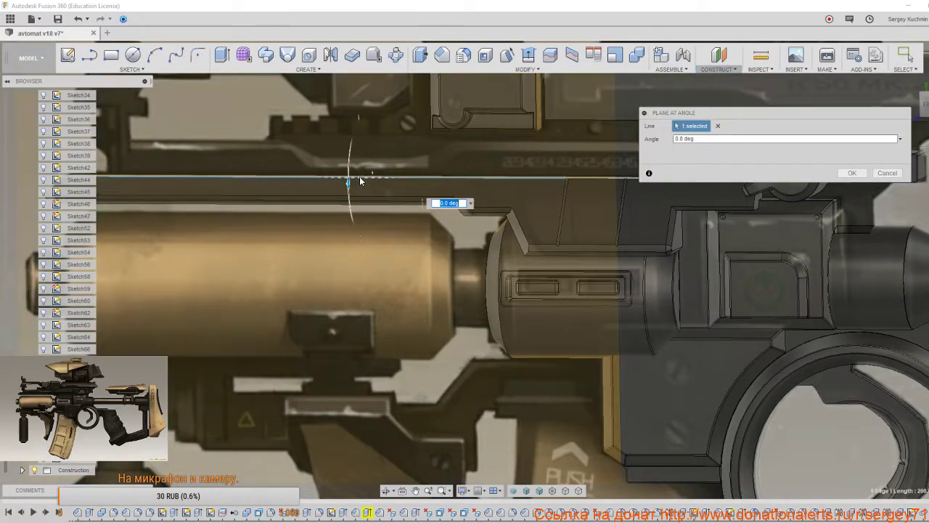
click(851, 172)
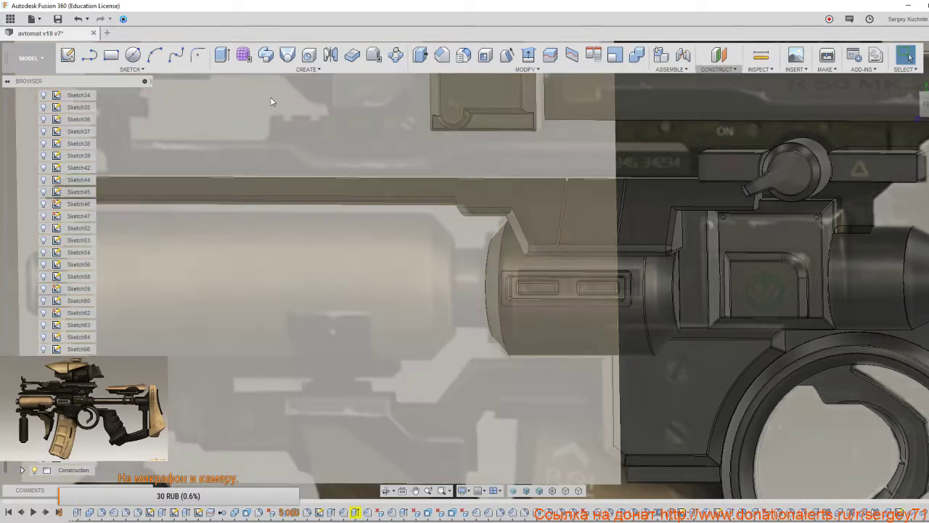
Sketch a center-diameter circle on the new plane, centred on the rail's upper edge below the painted trapezoidal recess, and finish the sketch.
click(277, 111)
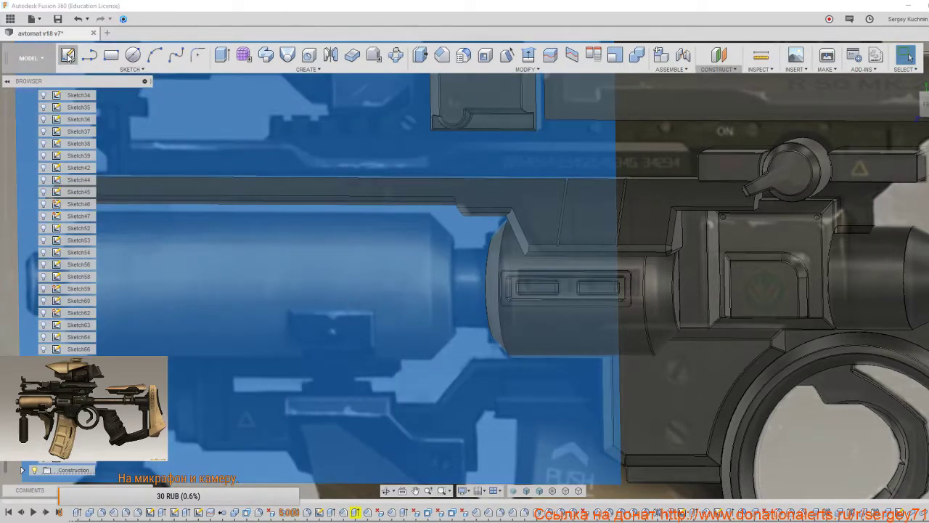
click(73, 61)
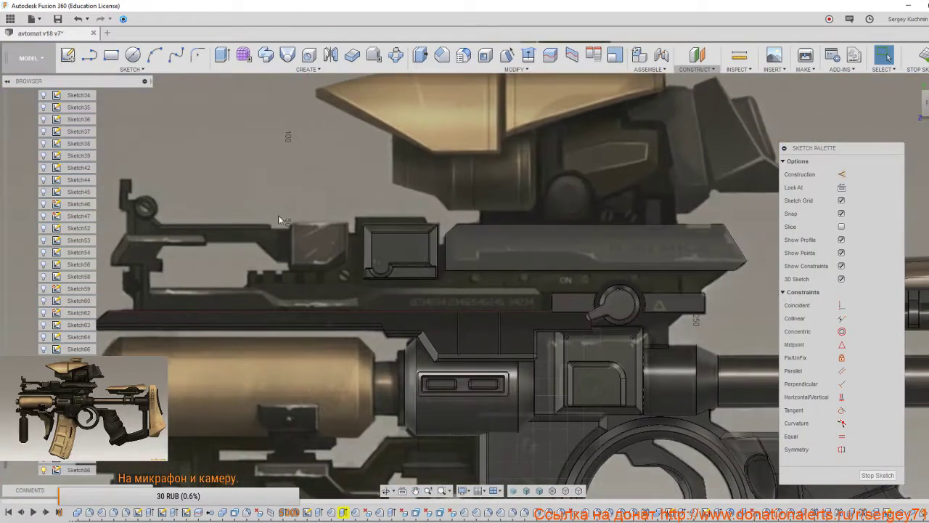
scroll(338, 230, up, 5)
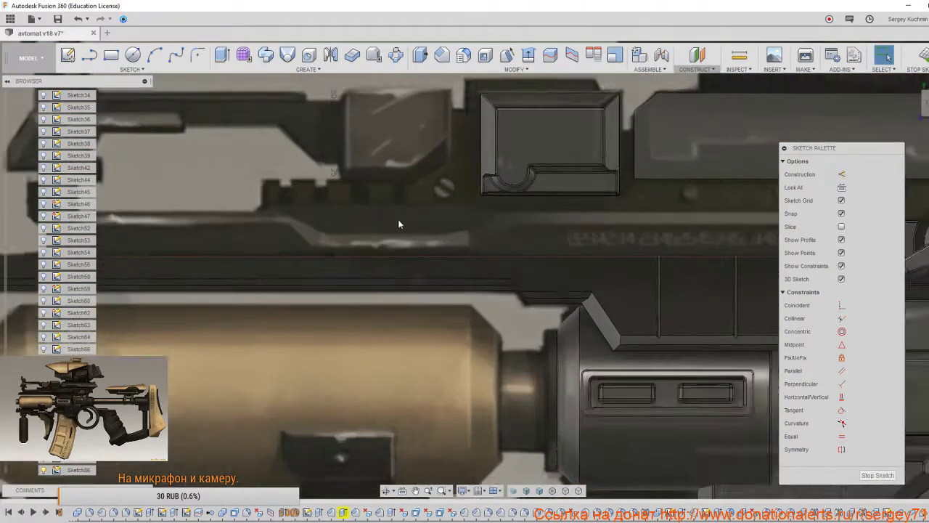
scroll(399, 224, up, 6)
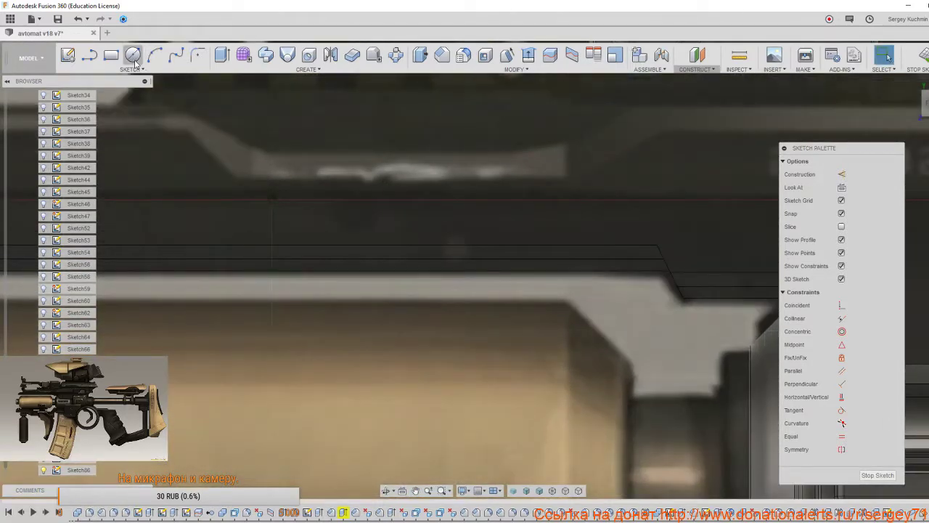
click(133, 56)
scroll(291, 178, up, 2)
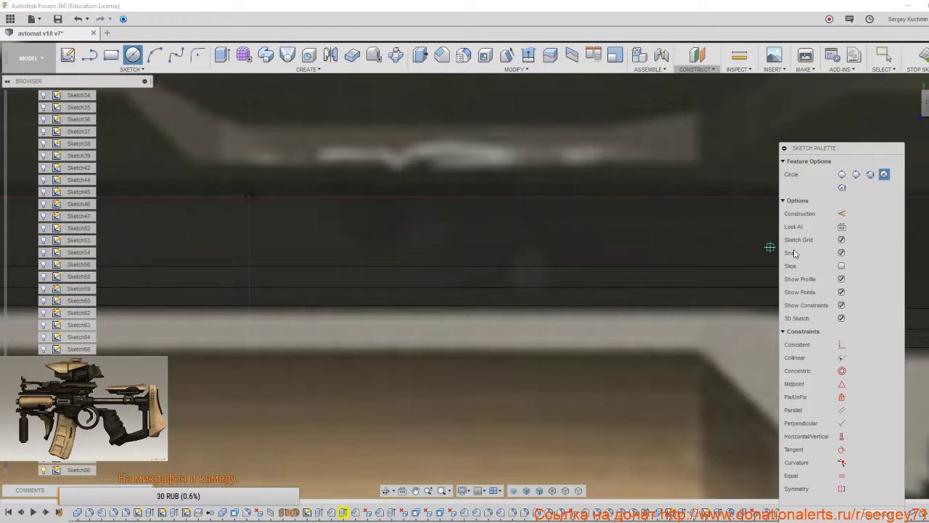
click(842, 174)
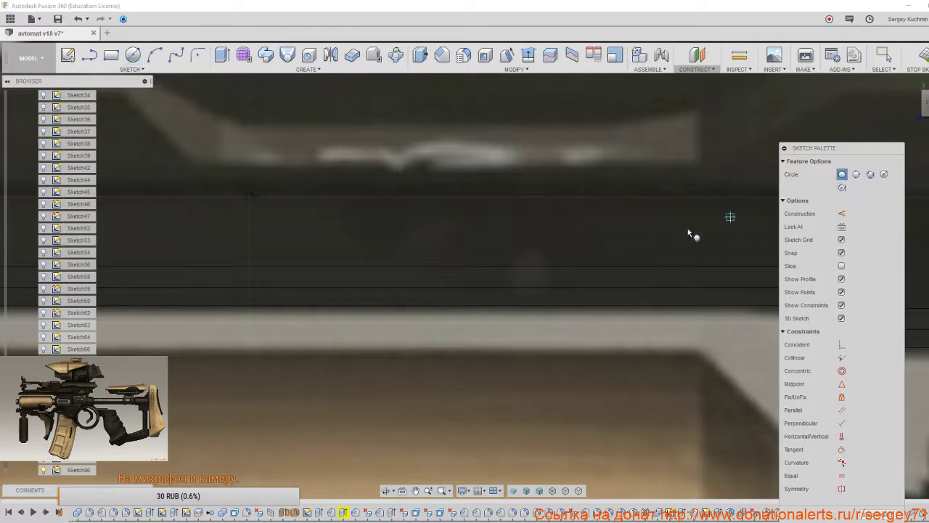
click(341, 196)
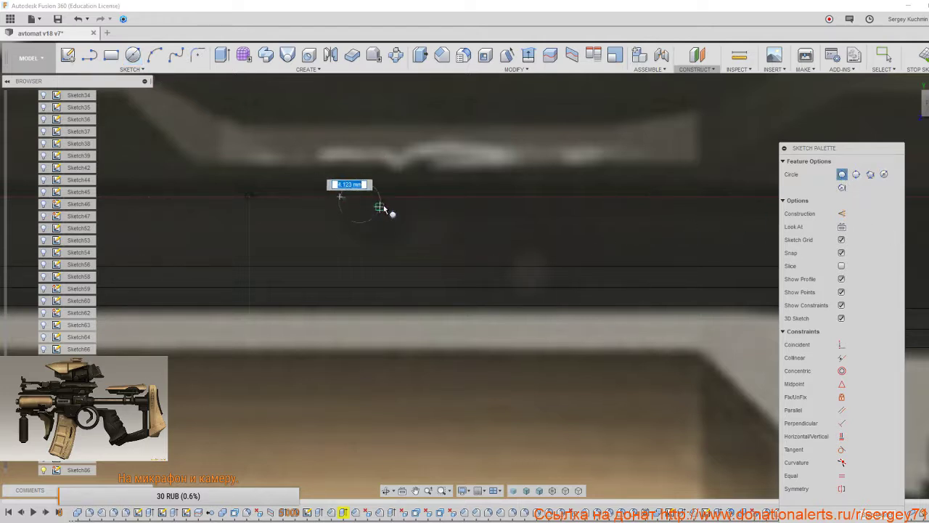
click(421, 199)
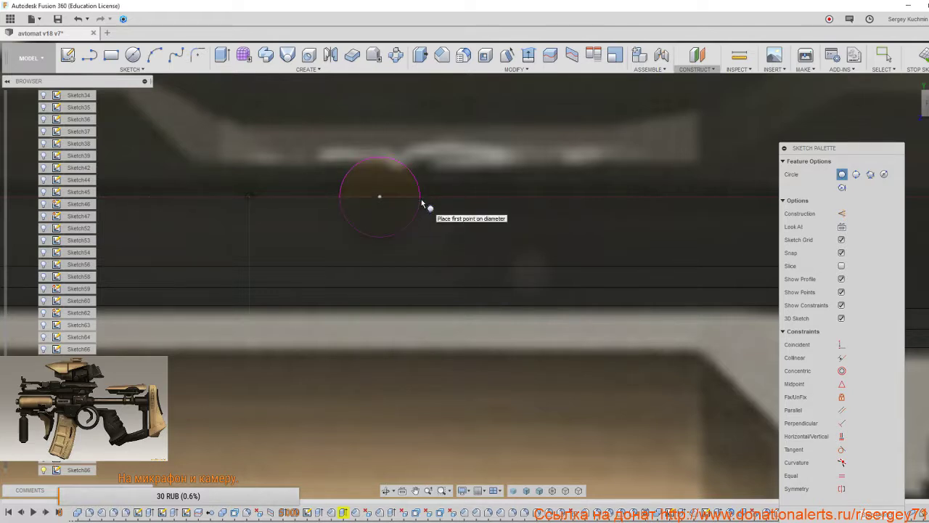
right_click(421, 202)
click(443, 220)
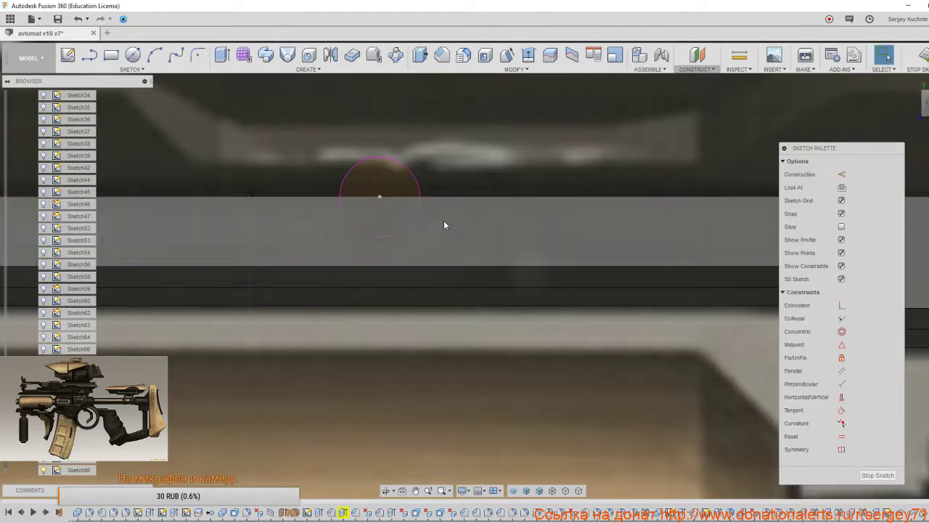
scroll(444, 220, down, 3)
scroll(444, 220, up, 1)
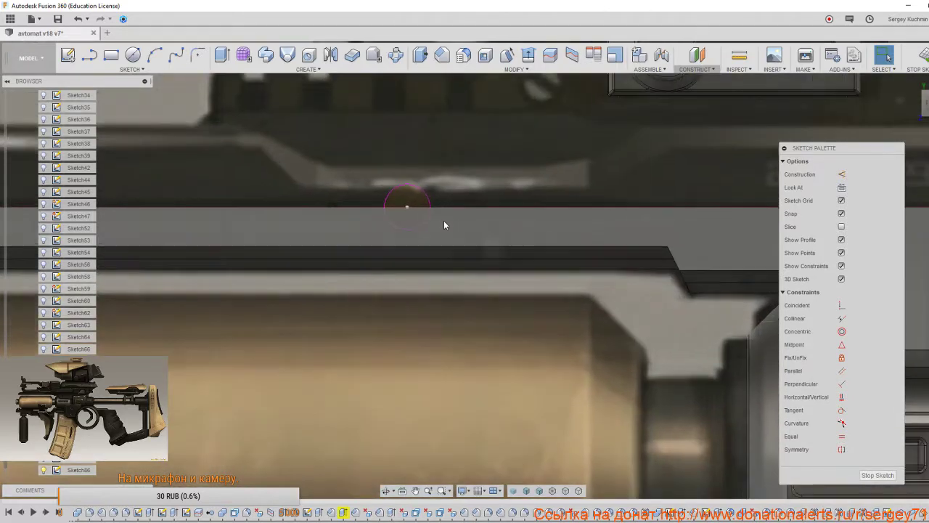
click(880, 475)
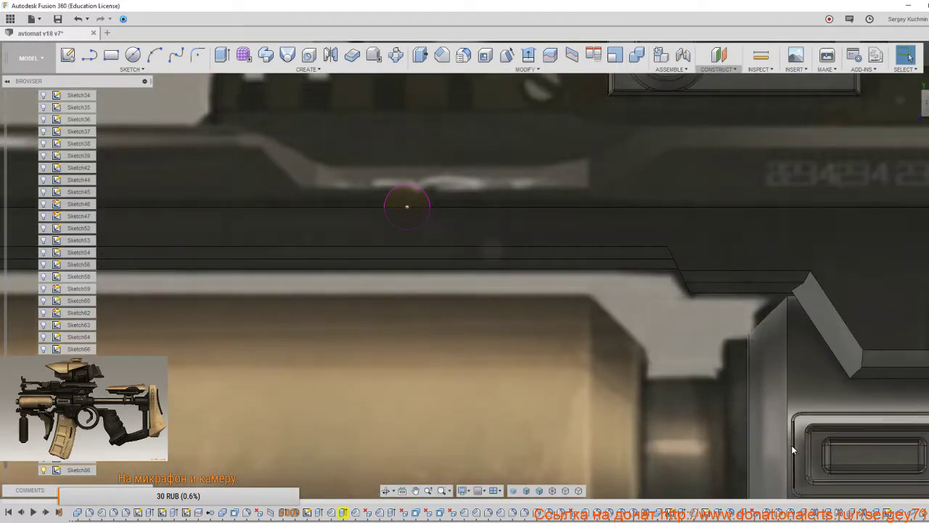
Extrude the circle -39 mm as a Cut through the top of the lower rail body.
key(e)
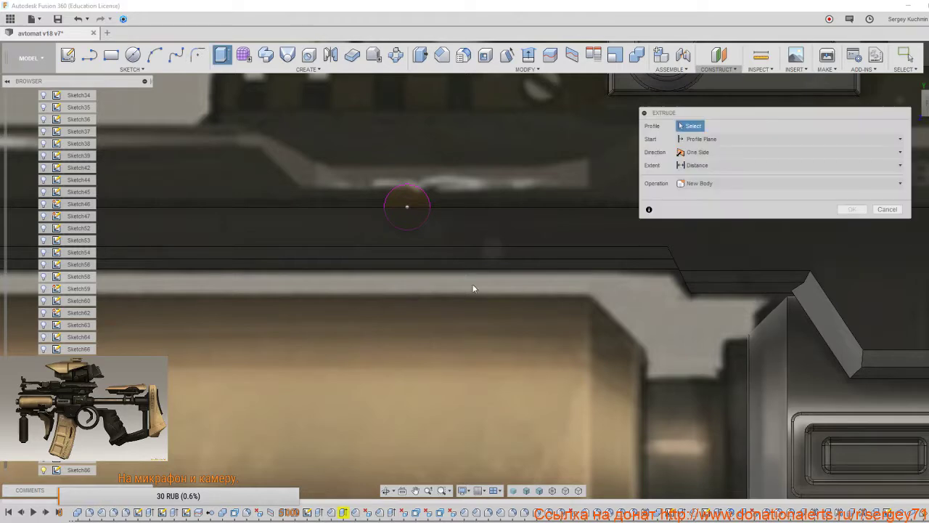
click(407, 203)
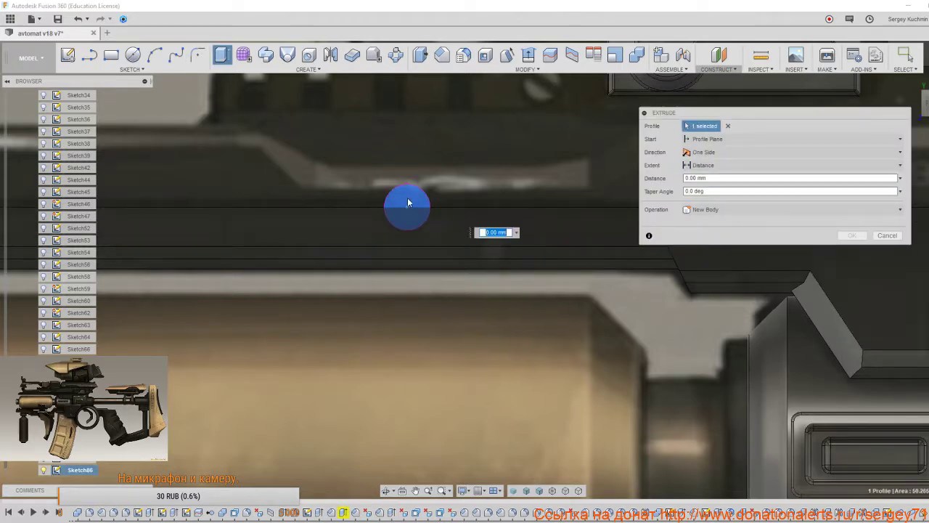
shift+middle_drag(408, 203, 410, 211)
drag(410, 210, 254, 137)
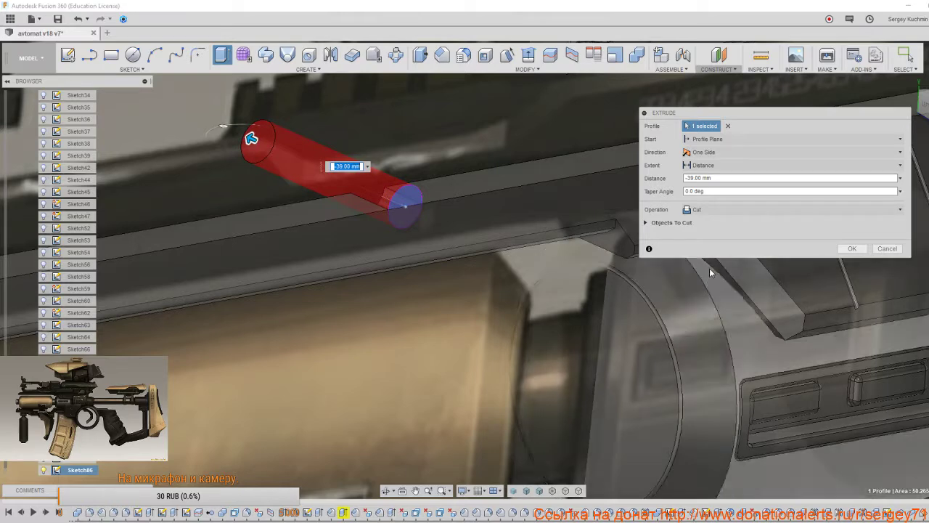
click(643, 223)
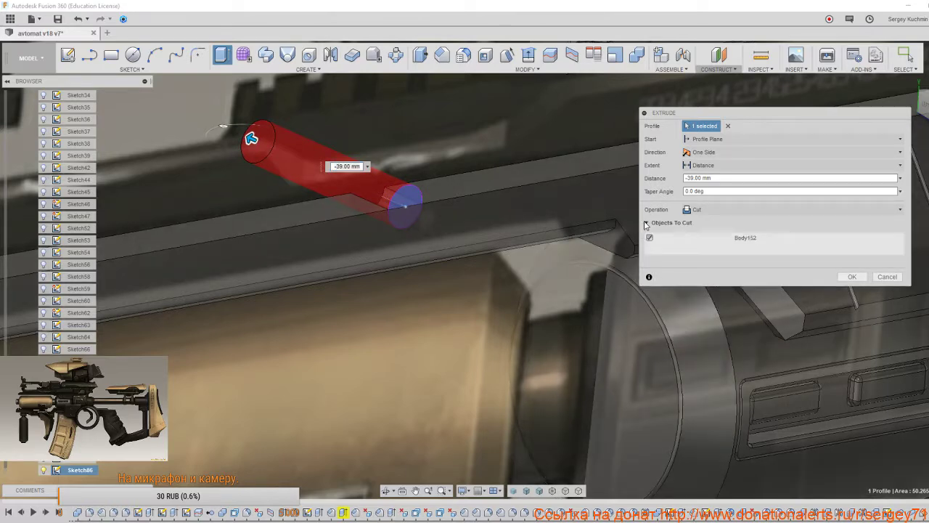
click(852, 278)
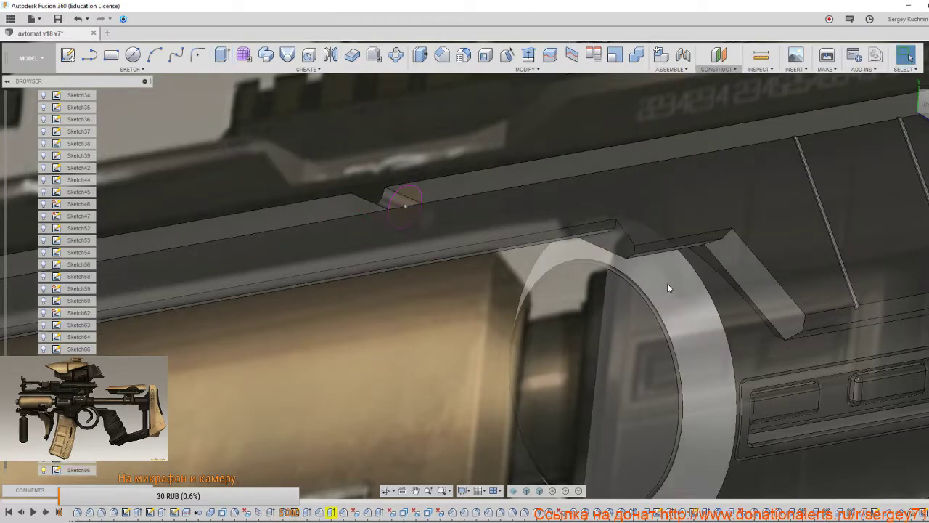
Edit the circular cut extrusion so its direction is Symmetric, cutting both sides of the rail's top.
shift+middle_drag(667, 284, 199, 359)
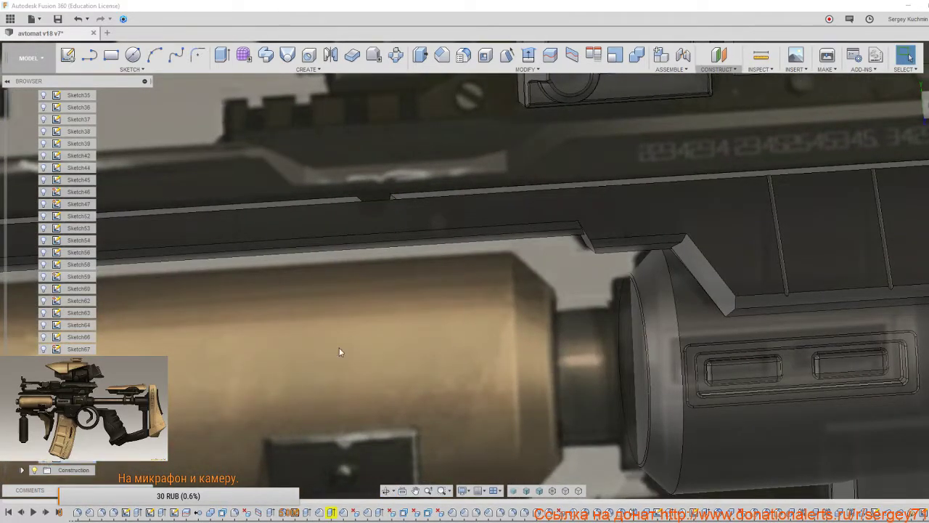
shift+middle_drag(361, 326, 376, 351)
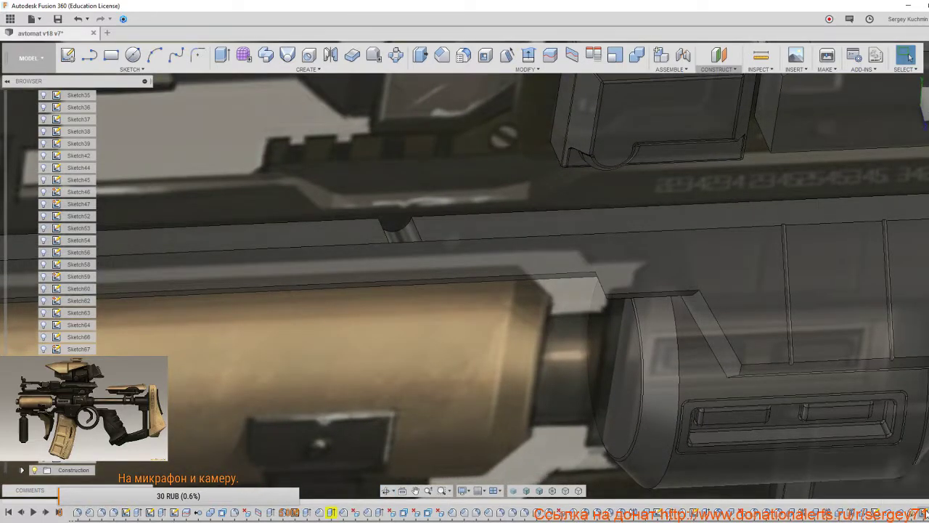
right_click(922, 512)
click(900, 409)
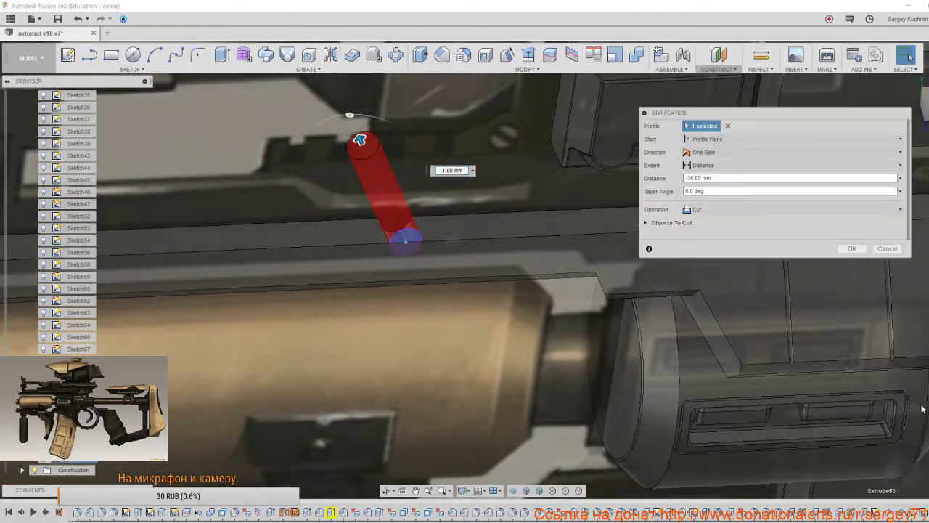
click(708, 151)
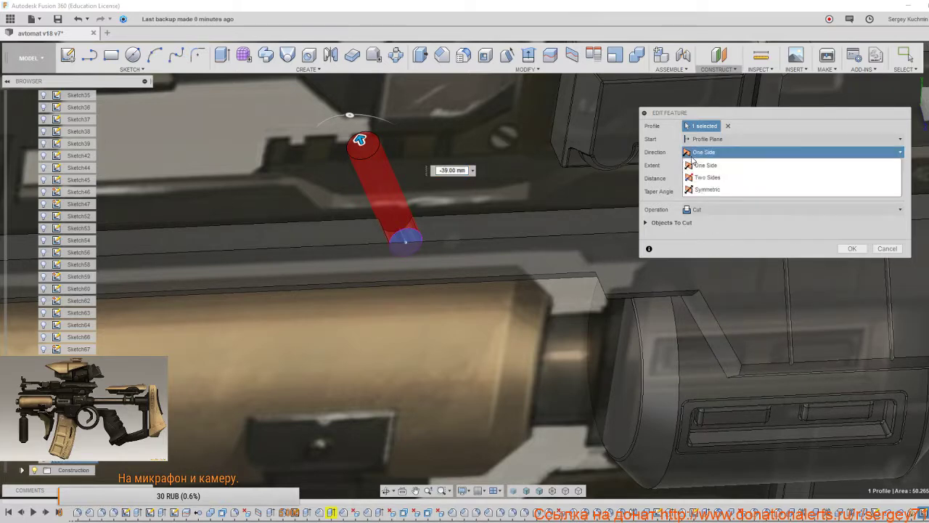
click(706, 189)
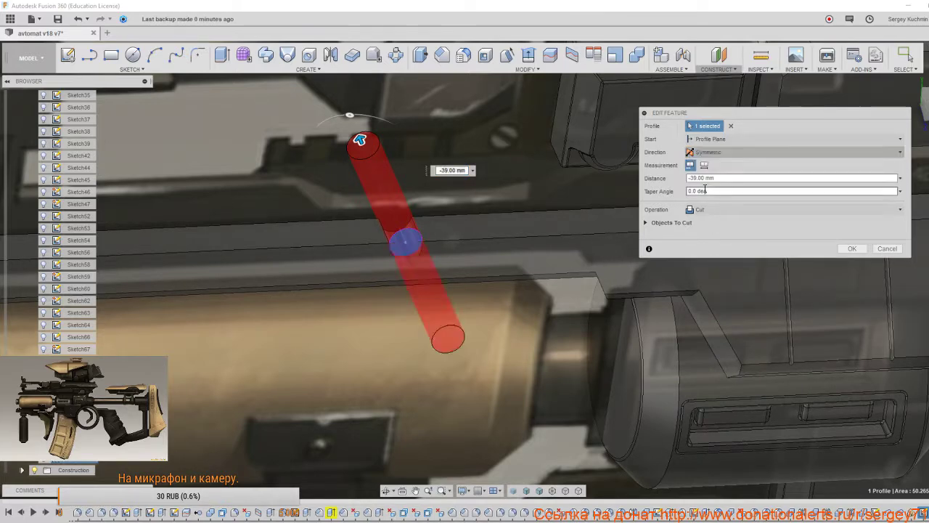
click(853, 248)
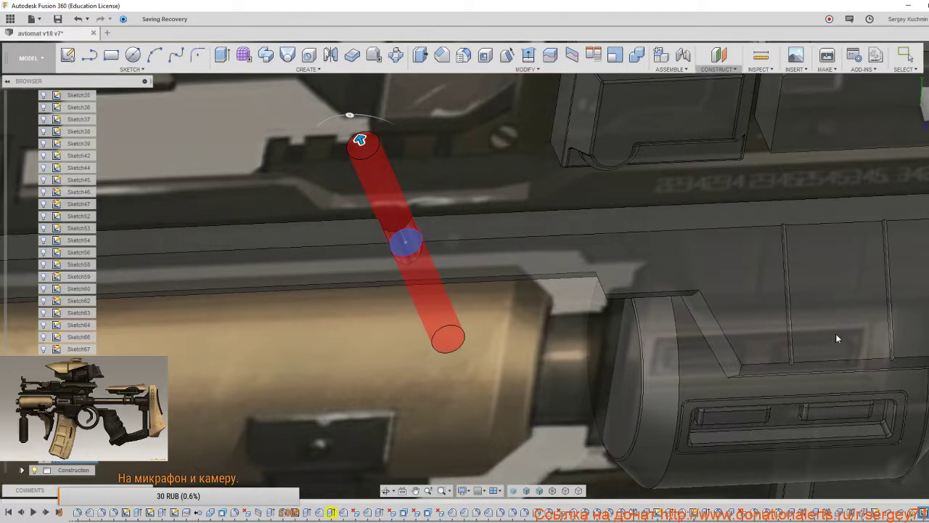
shift+middle_drag(852, 343, 826, 321)
shift+middle_drag(771, 333, 755, 319)
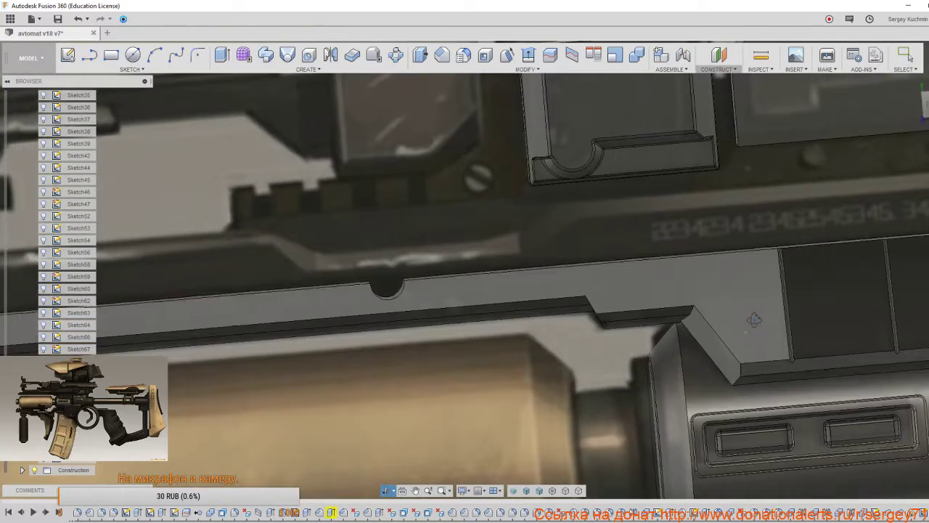
Examine the lower rail around the semicircular notch and the stepped lower edge against the reference image.
scroll(823, 269, down, 3)
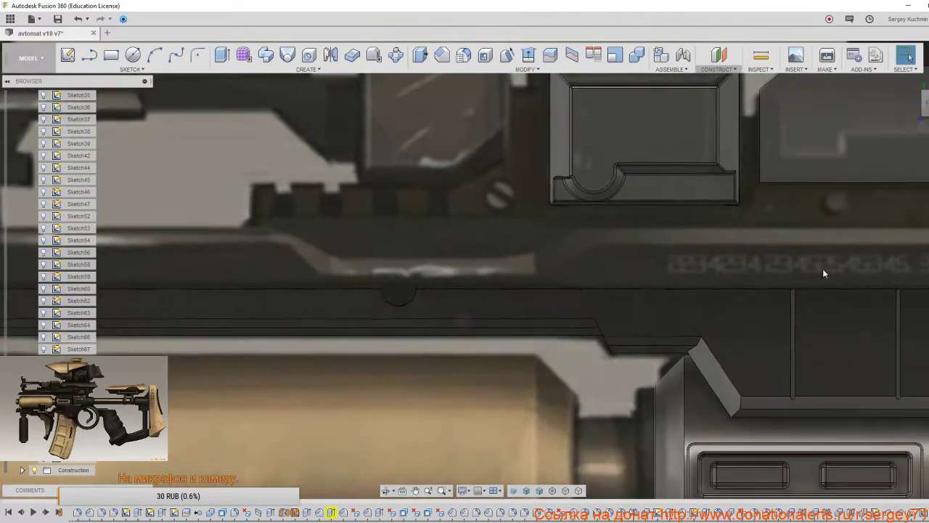
scroll(693, 316, down, 2)
scroll(699, 334, down, 2)
middle_drag(699, 334, 627, 301)
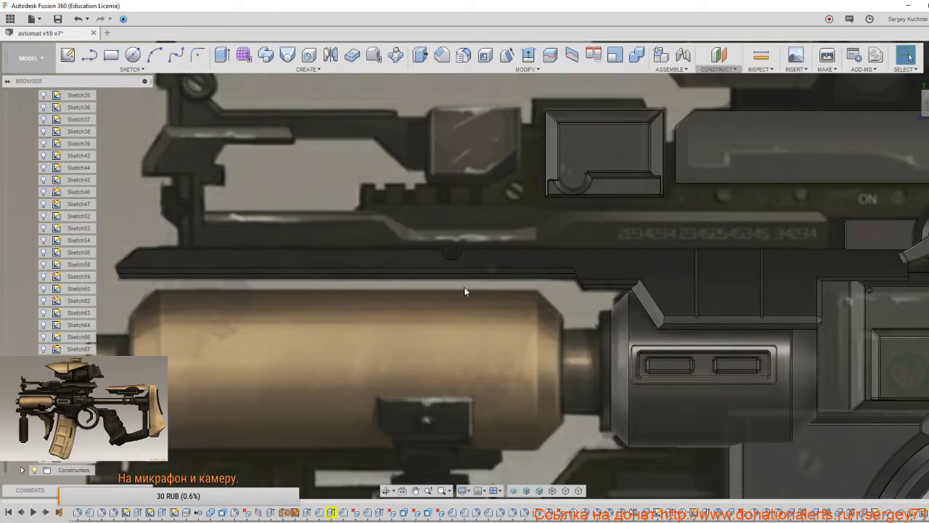
scroll(459, 293, up, 4)
middle_drag(491, 294, 387, 294)
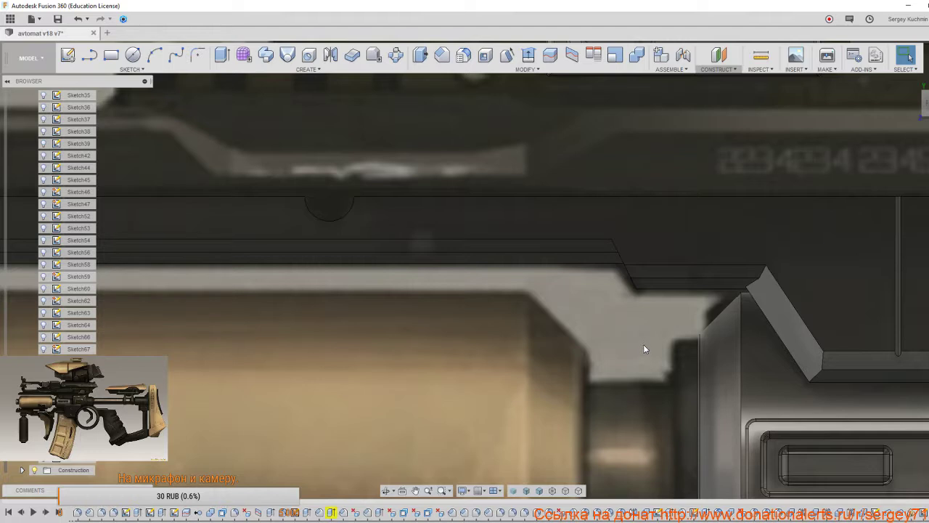
middle_drag(654, 340, 624, 348)
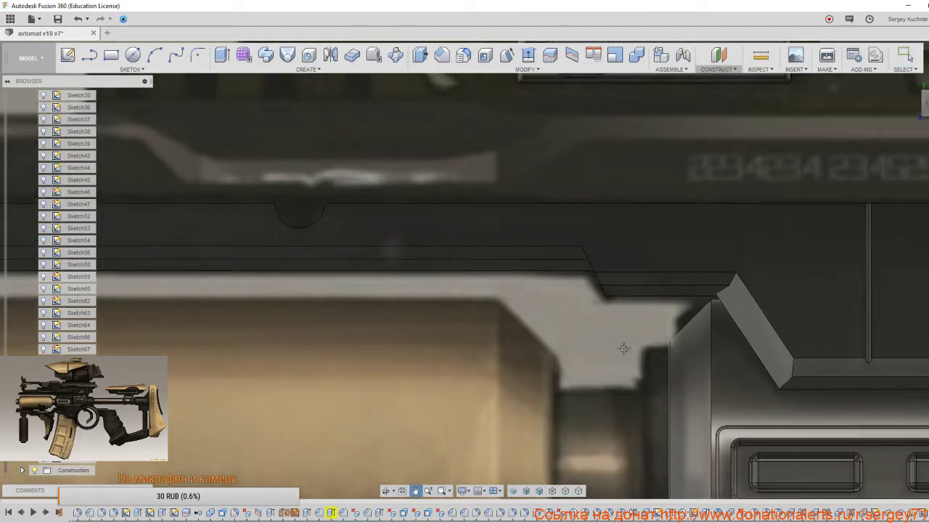
scroll(624, 348, down, 2)
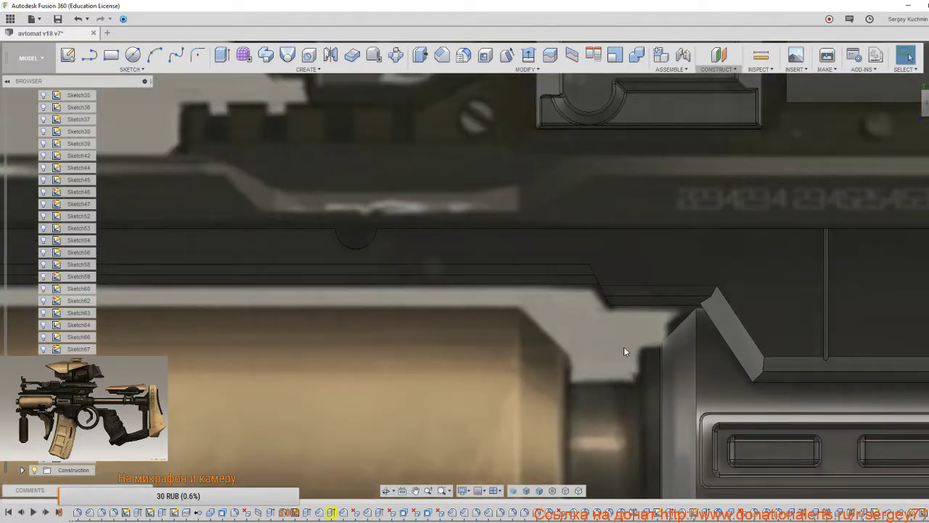
middle_drag(624, 346, 523, 357)
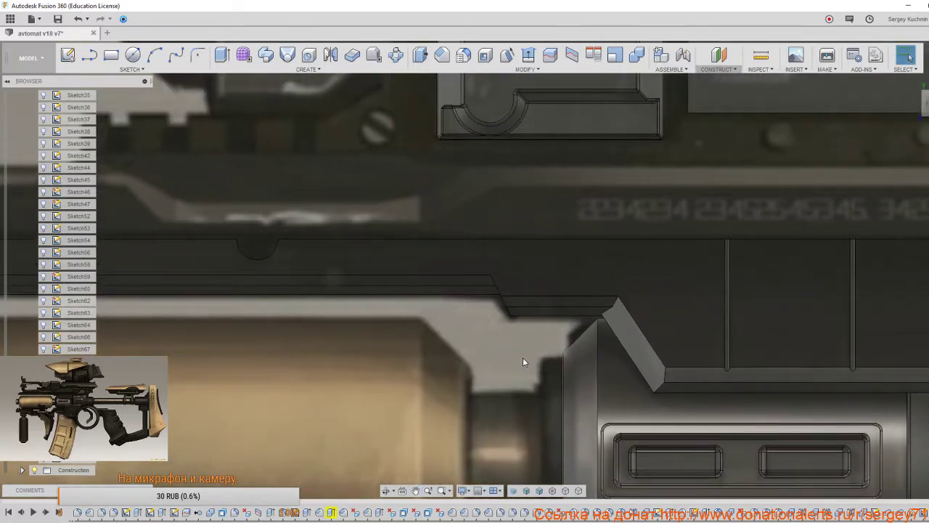
Sketch a diagonal line about 28 mm long across the lower rail's side face above the stepped lower edge, and finish the sketch.
click(546, 254)
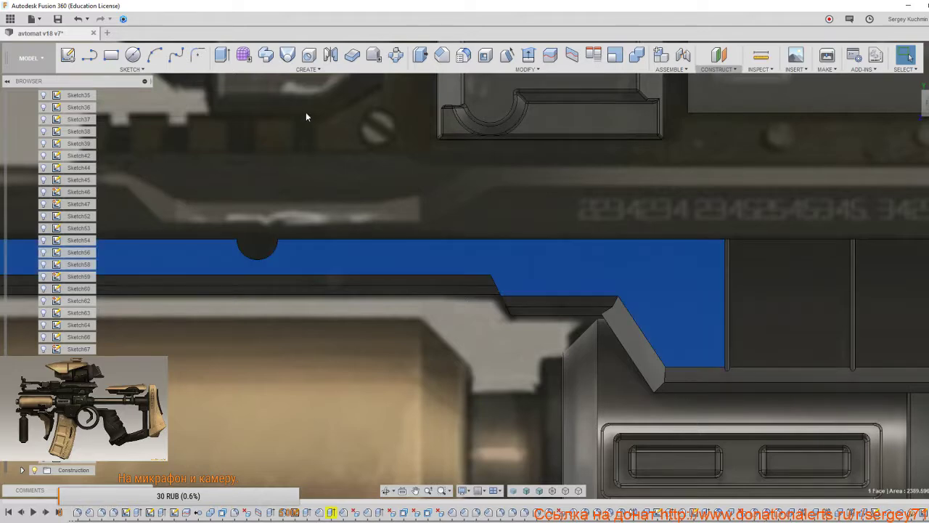
click(91, 56)
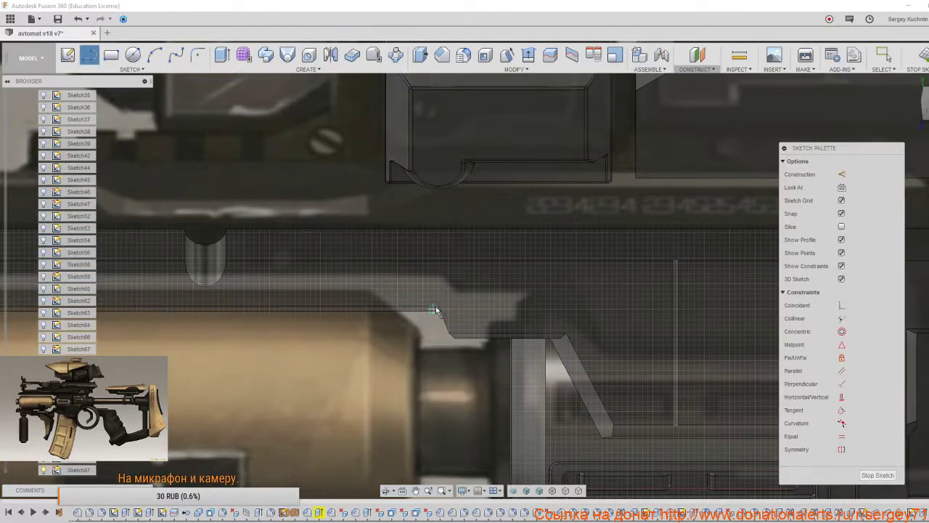
shift+middle_drag(464, 303, 463, 303)
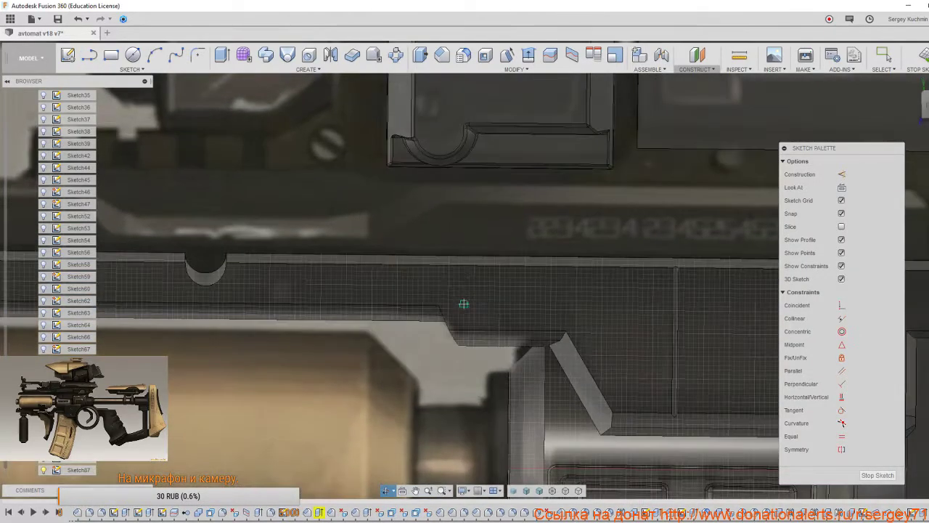
click(925, 105)
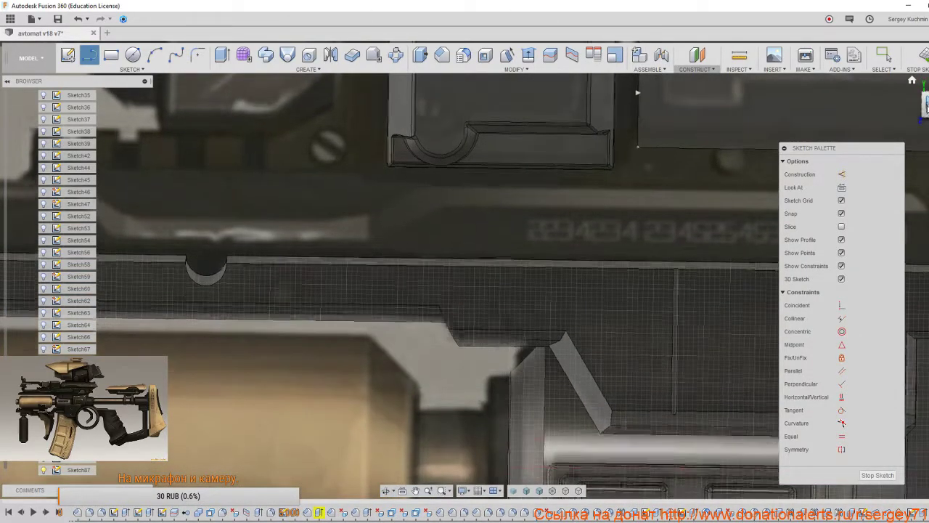
middle_drag(589, 344, 539, 314)
key(l)
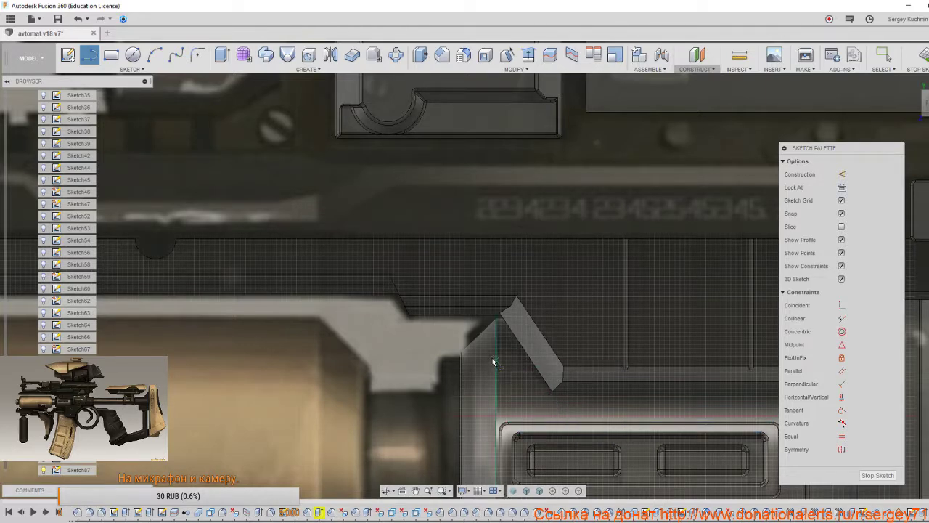
click(455, 324)
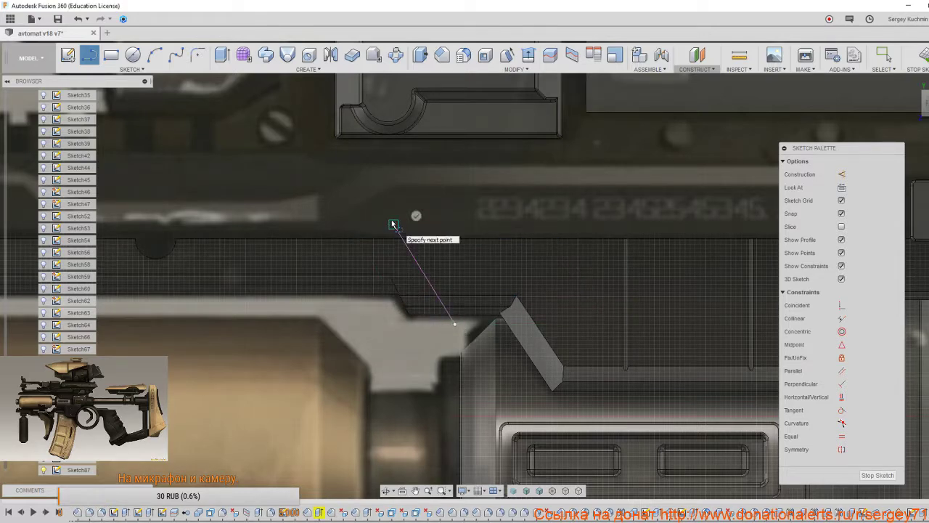
click(393, 223)
key(Escape)
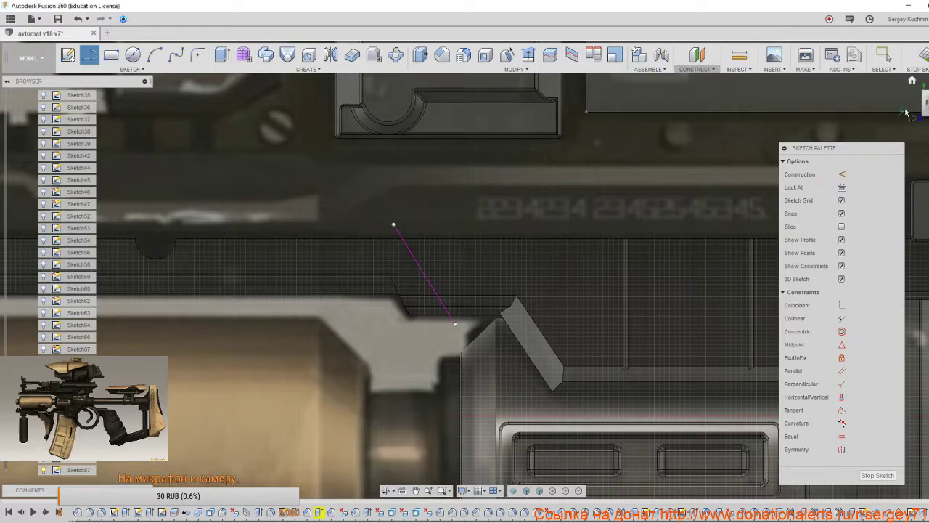
click(921, 56)
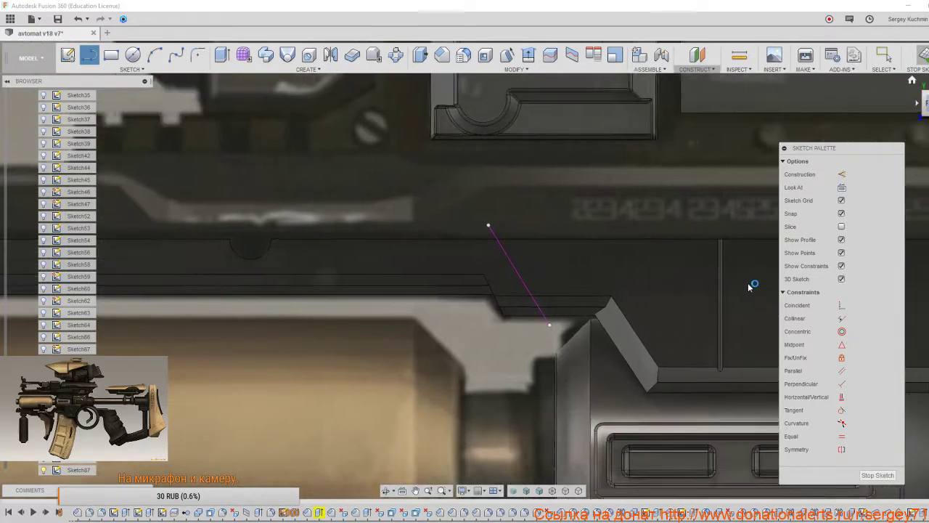
Cut a diagonal groove along the sketched line with a circular Pipe of 2.00 mm section size, and hide the sketch.
shift+middle_drag(632, 273, 649, 288)
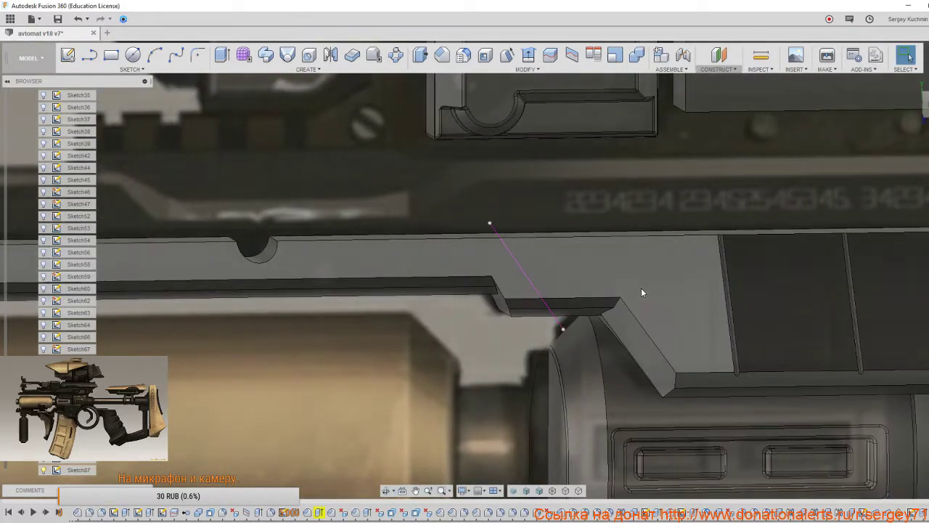
key(s)
click(546, 296)
scroll(667, 307, down, 1)
key(s)
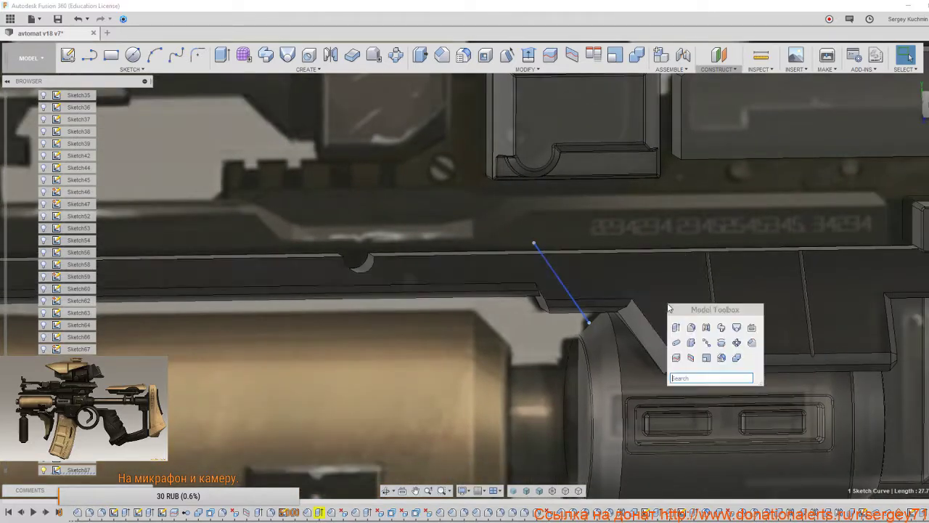
click(676, 343)
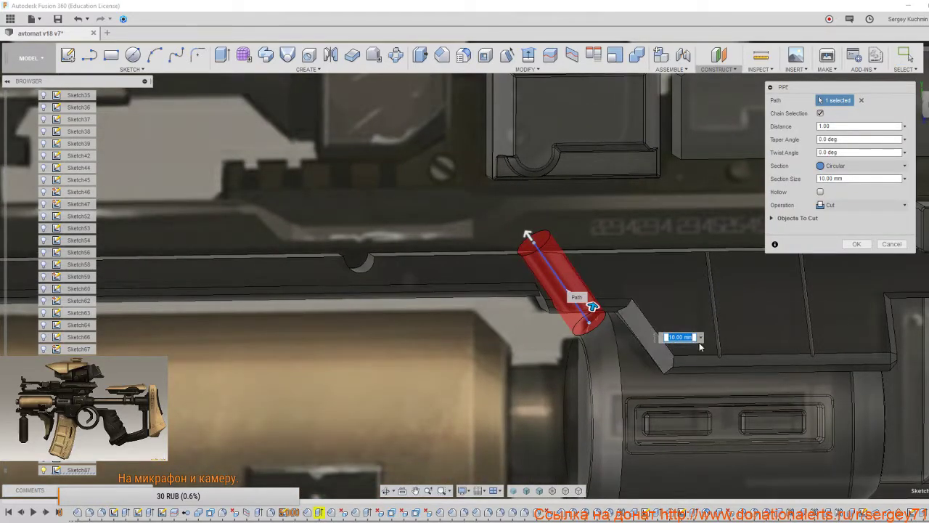
click(701, 341)
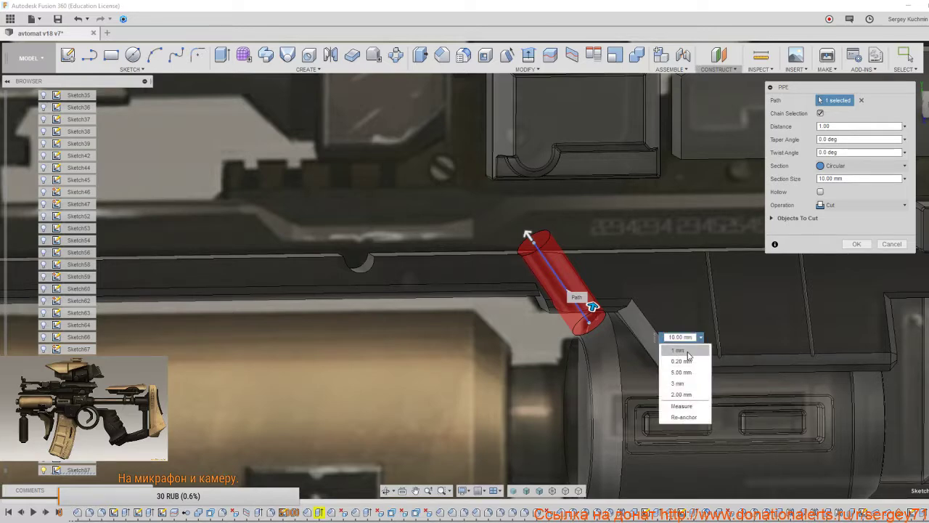
click(686, 351)
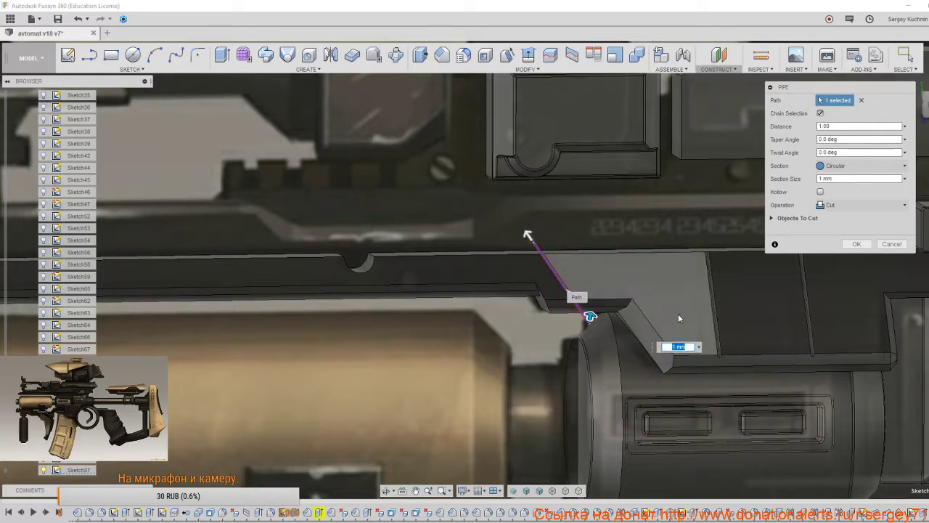
click(699, 349)
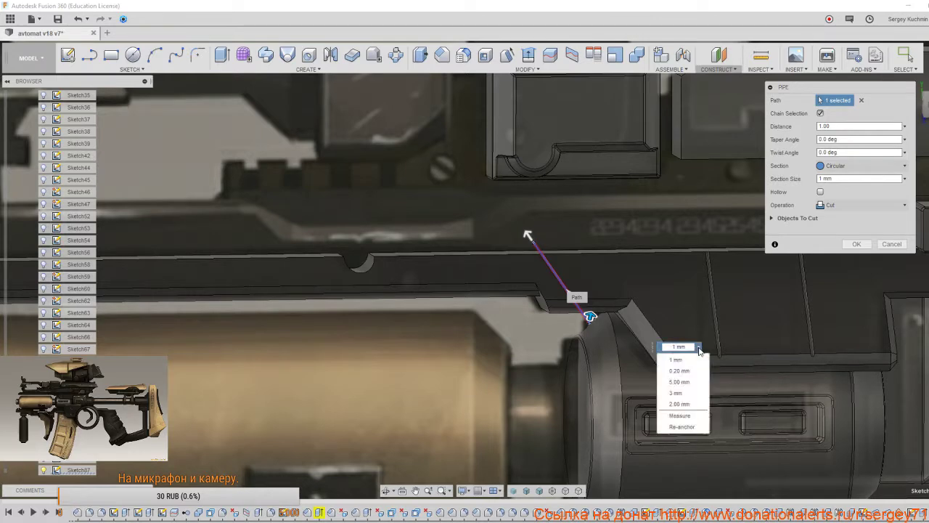
click(686, 403)
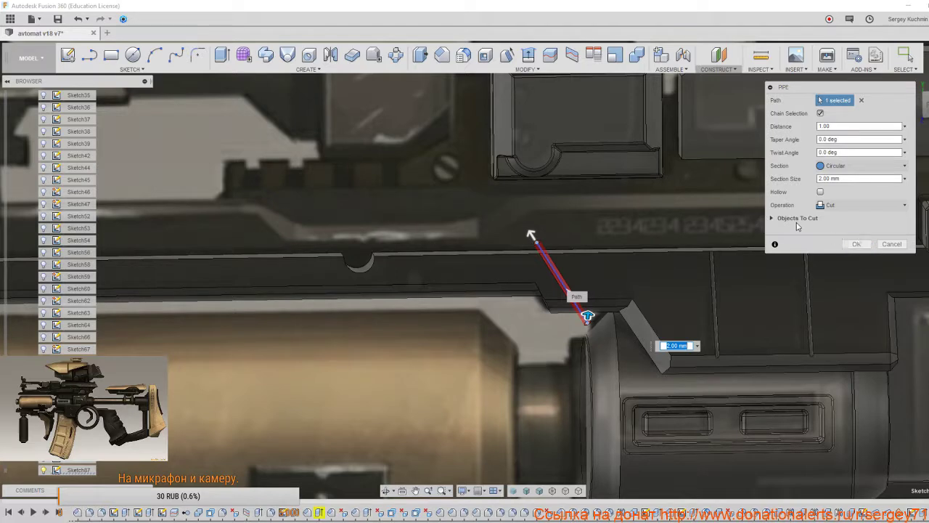
click(773, 218)
click(856, 273)
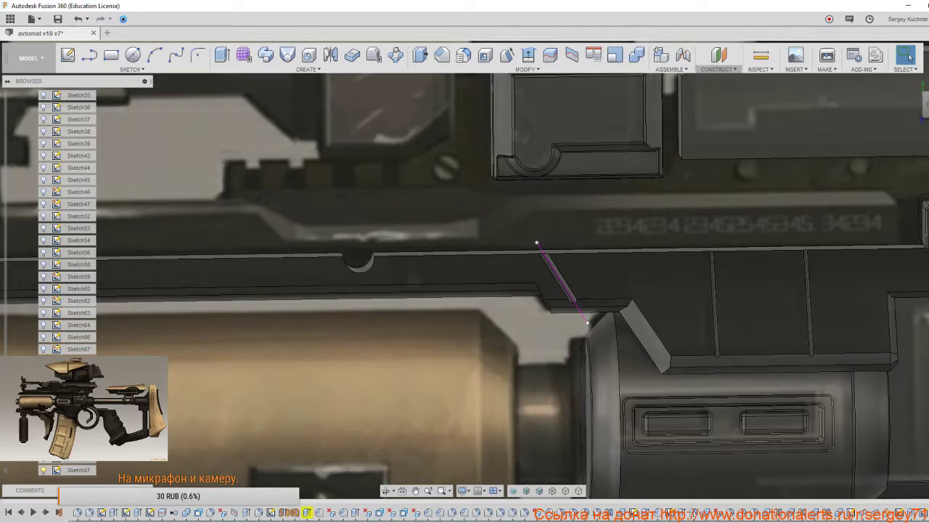
click(45, 470)
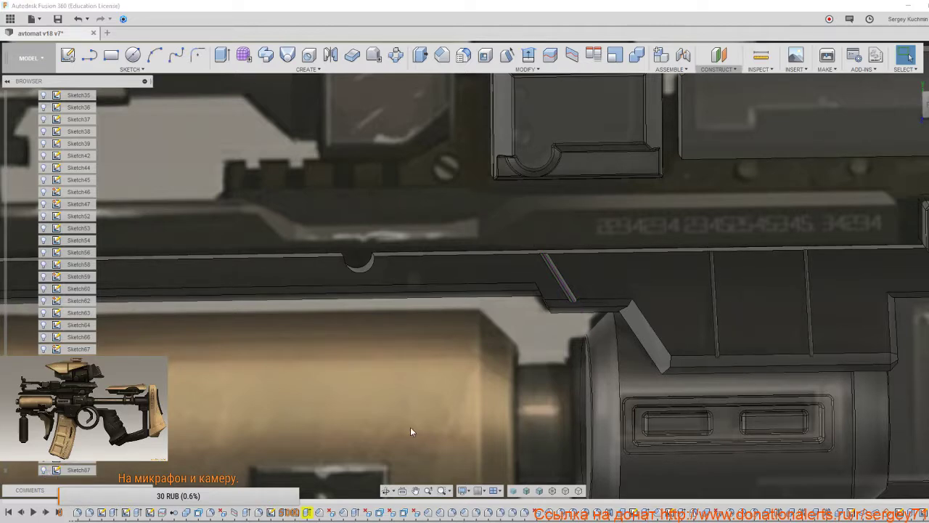
Sketch a horizontal line on the lower rail's front side face, running from just beside the semicircular notch to near the diagonal groove.
mouse_move(520, 380)
shift+middle_down()
mouse_move(571, 383)
mouse_move(521, 376)
shift+middle_up()
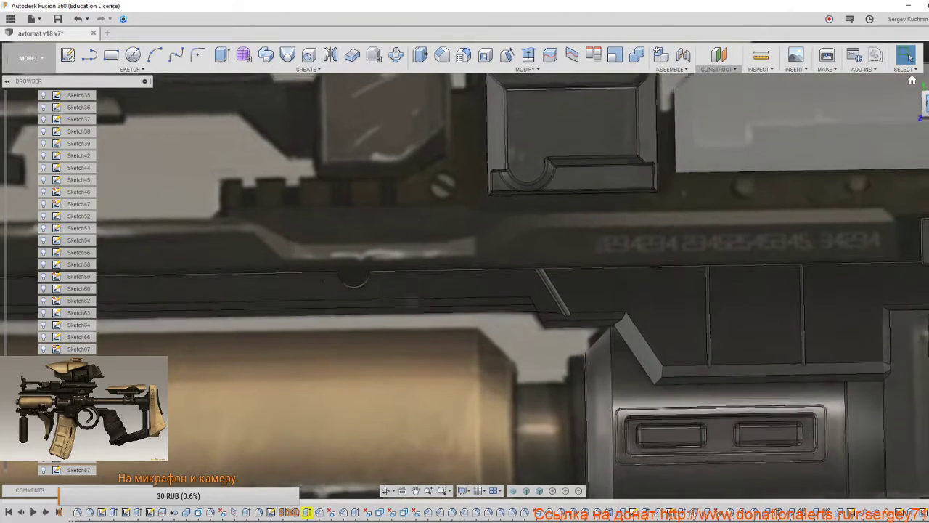
scroll(498, 338, up, 3)
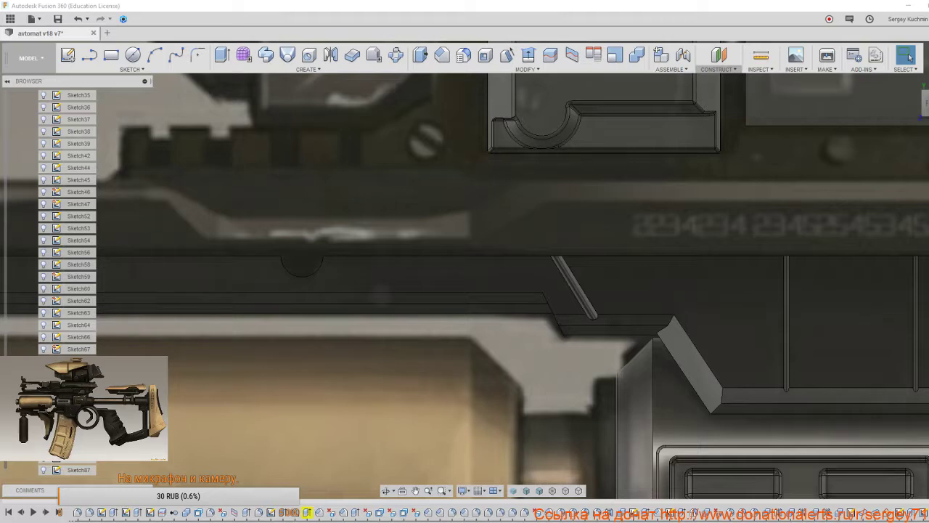
scroll(479, 355, down, 5)
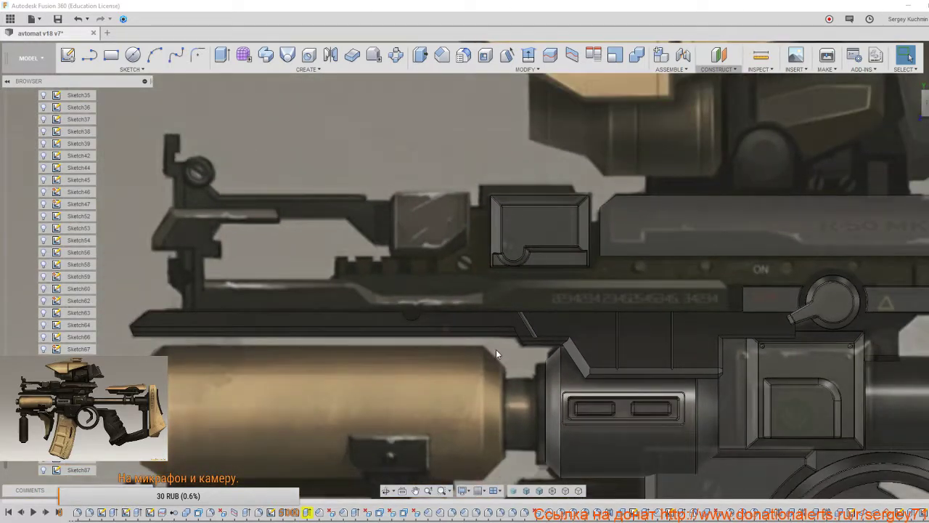
scroll(465, 341, up, 5)
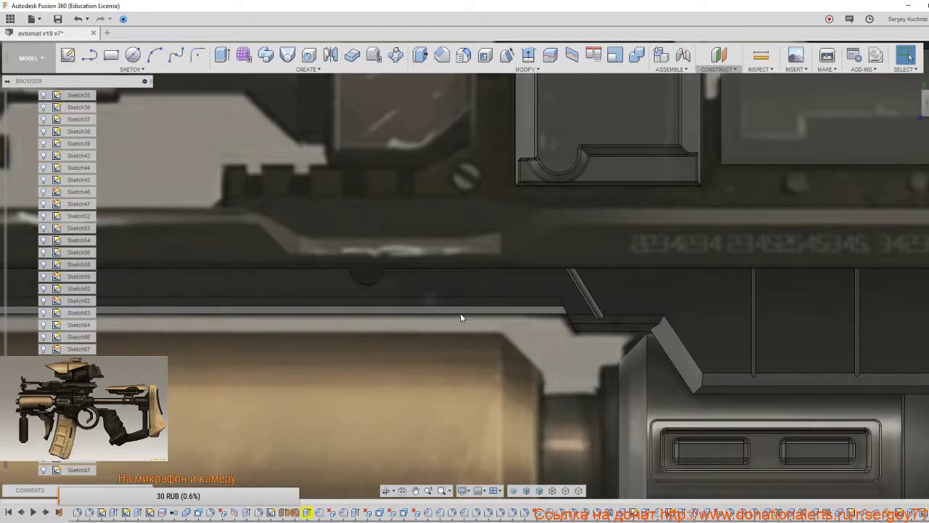
mouse_move(525, 302)
shift+middle_down()
mouse_move(574, 307)
mouse_move(526, 306)
shift+middle_up()
click(491, 283)
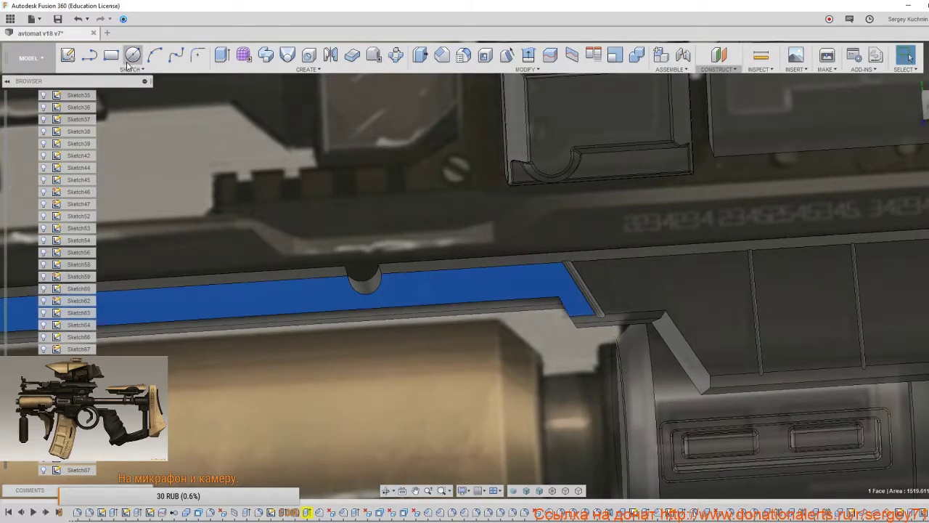
click(92, 59)
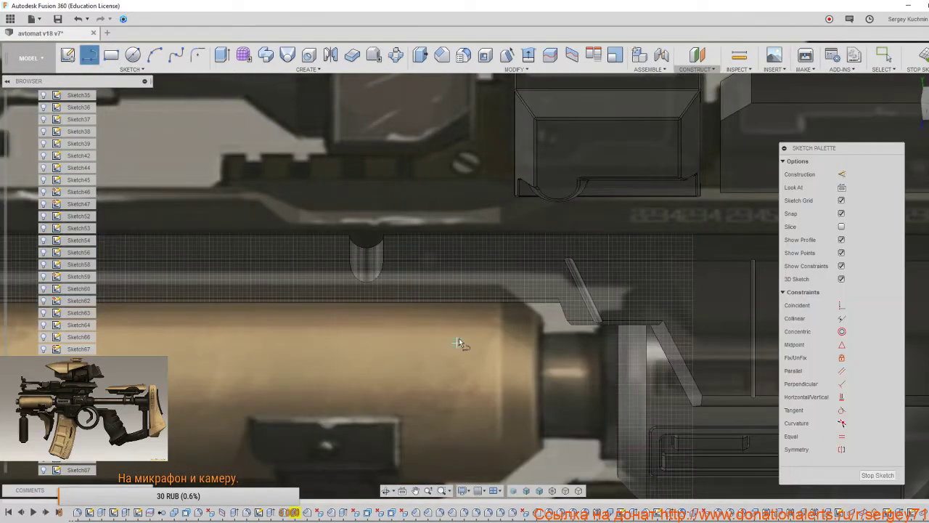
scroll(465, 335, up, 3)
mouse_move(517, 302)
middle_down()
mouse_move(436, 296)
mouse_move(461, 270)
middle_up()
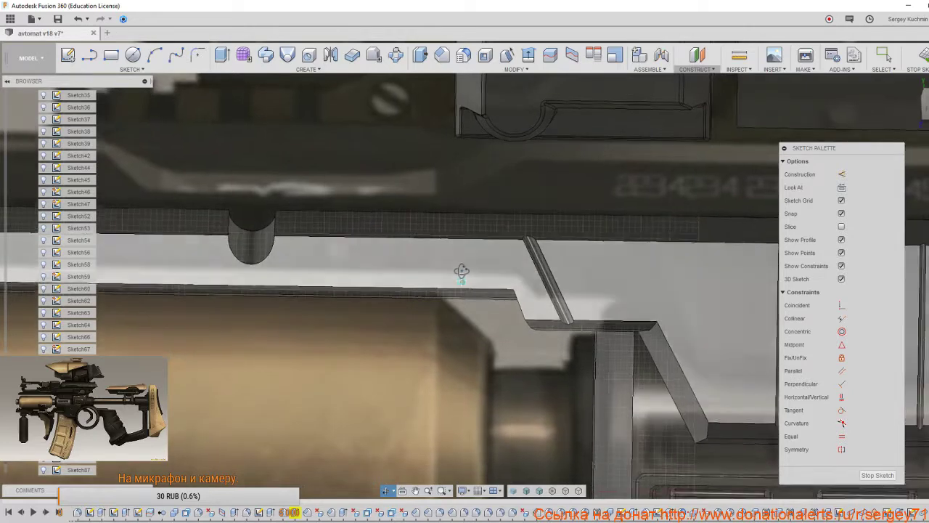
key(l)
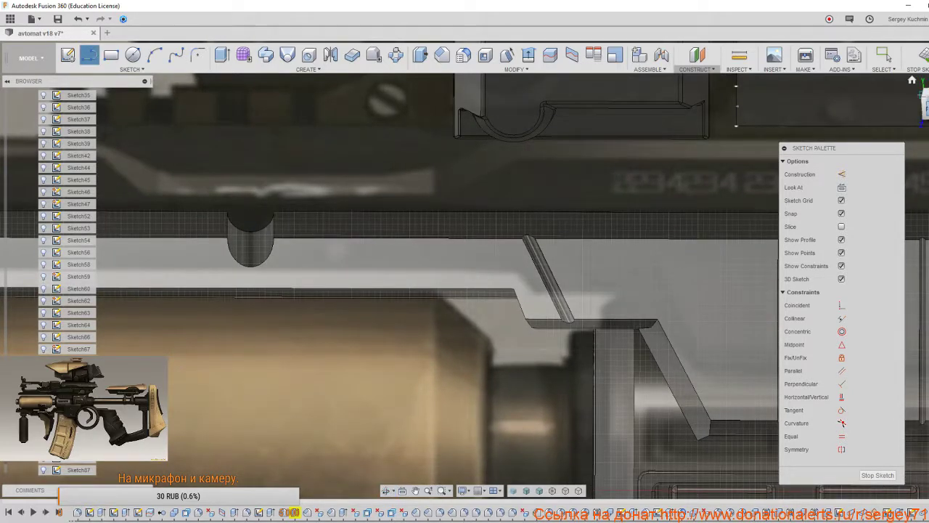
click(925, 109)
scroll(559, 332, up, 2)
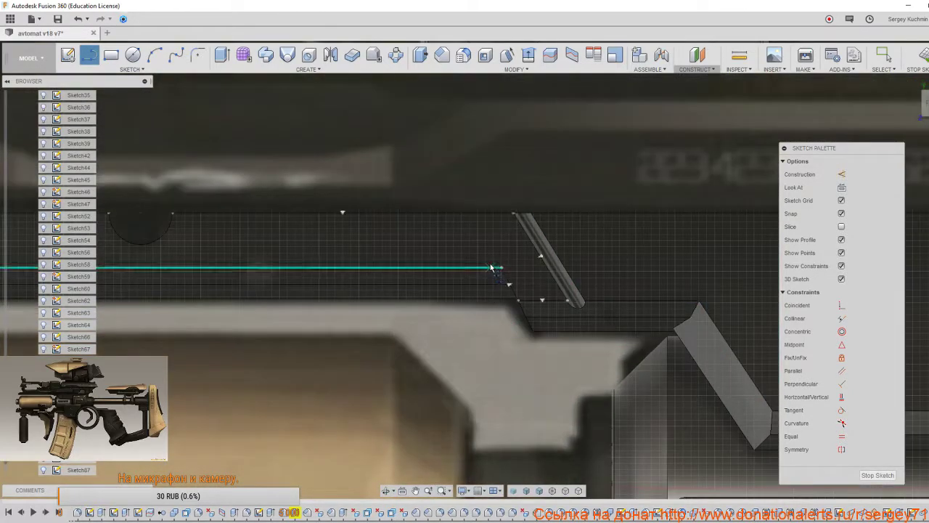
click(492, 259)
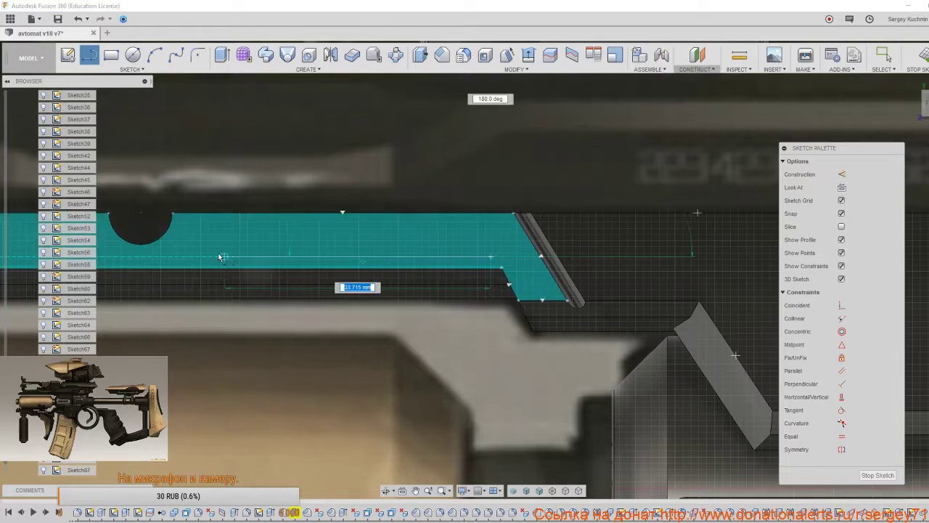
click(184, 257)
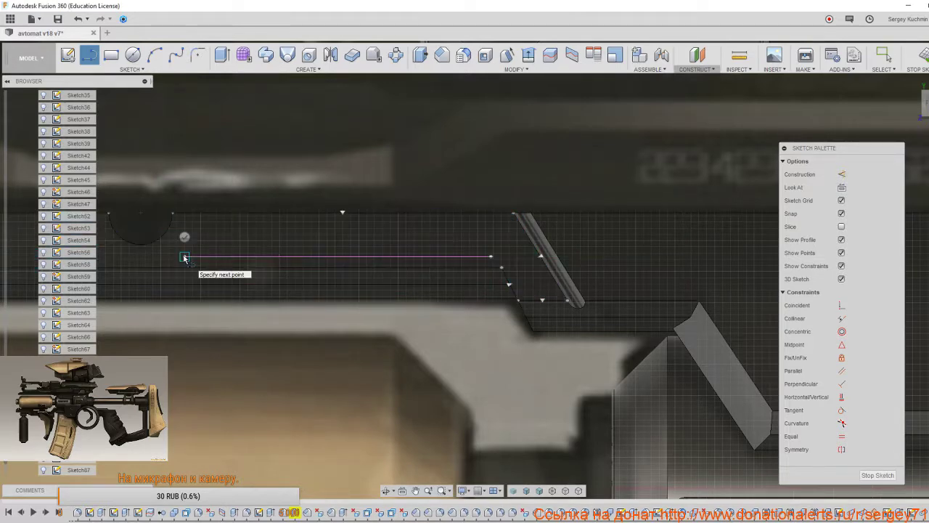
right_click(184, 257)
click(219, 259)
scroll(406, 333, down, 4)
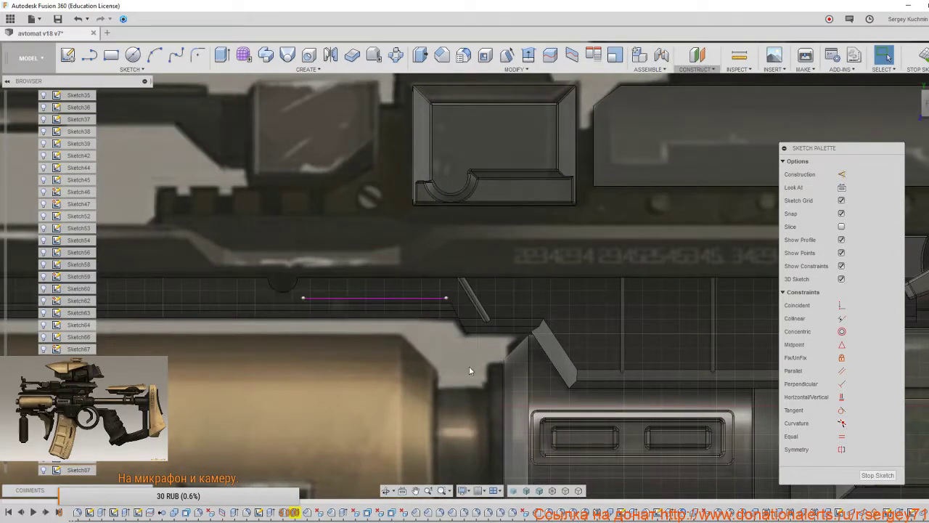
Finish the sketch and cut a groove along its horizontal line with a circular Pipe of 2.00 mm section size.
click(878, 475)
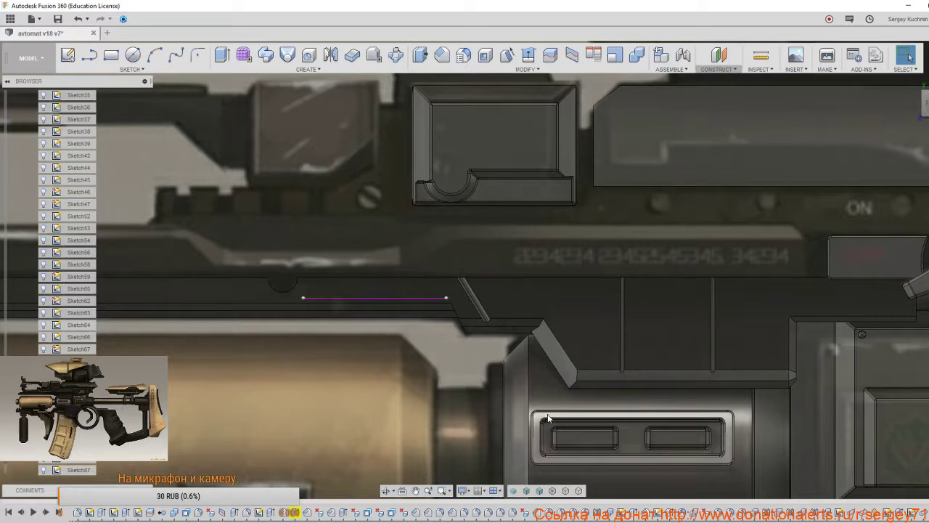
key(s)
click(557, 454)
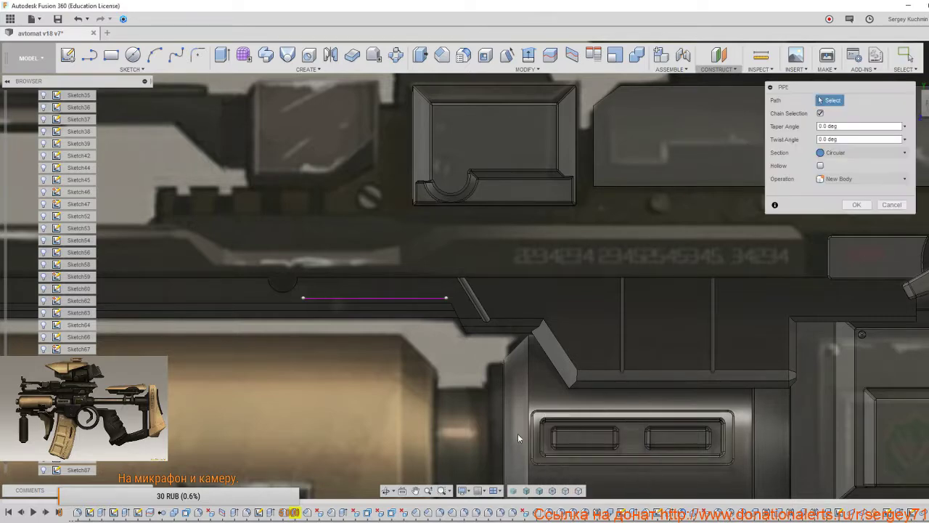
click(398, 298)
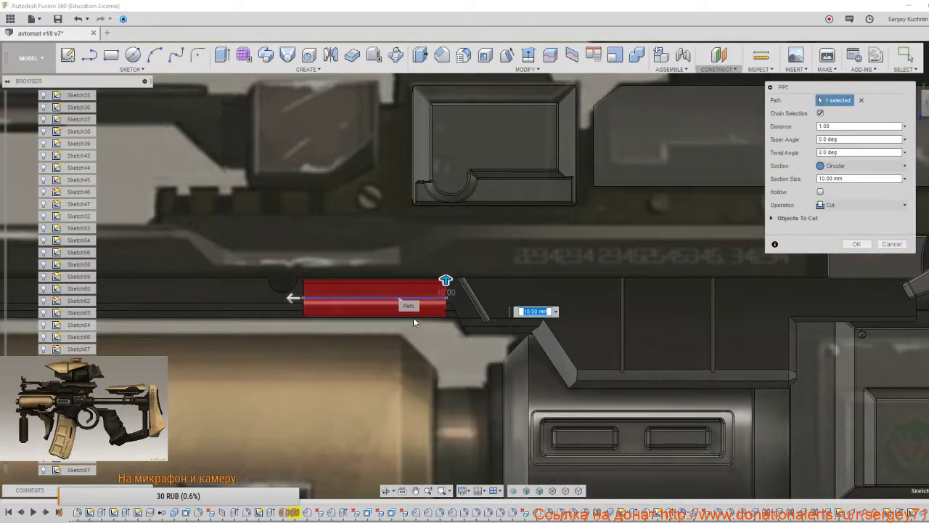
click(555, 311)
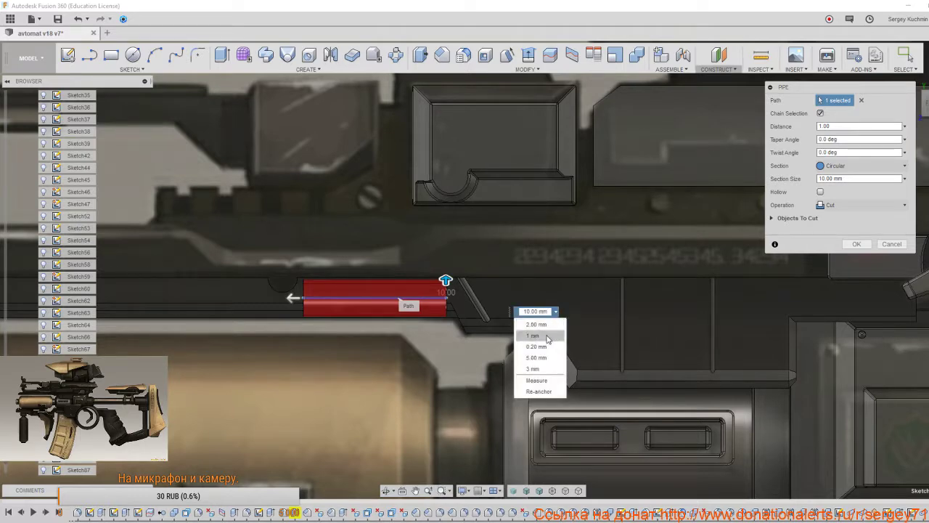
click(536, 323)
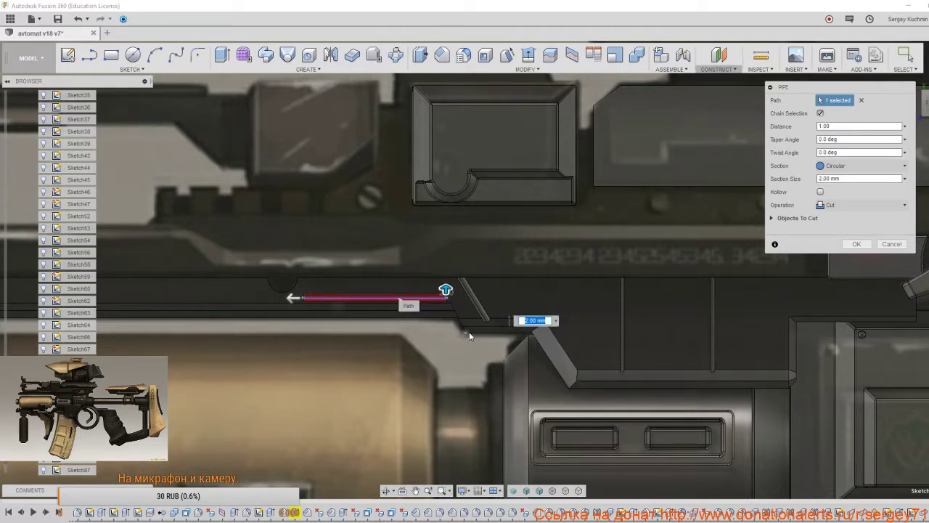
scroll(469, 334, up, 2)
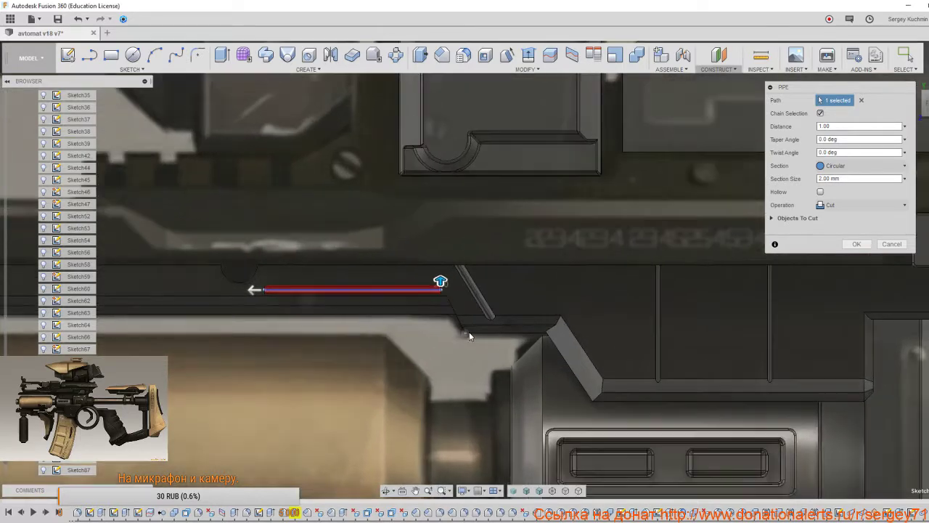
click(864, 241)
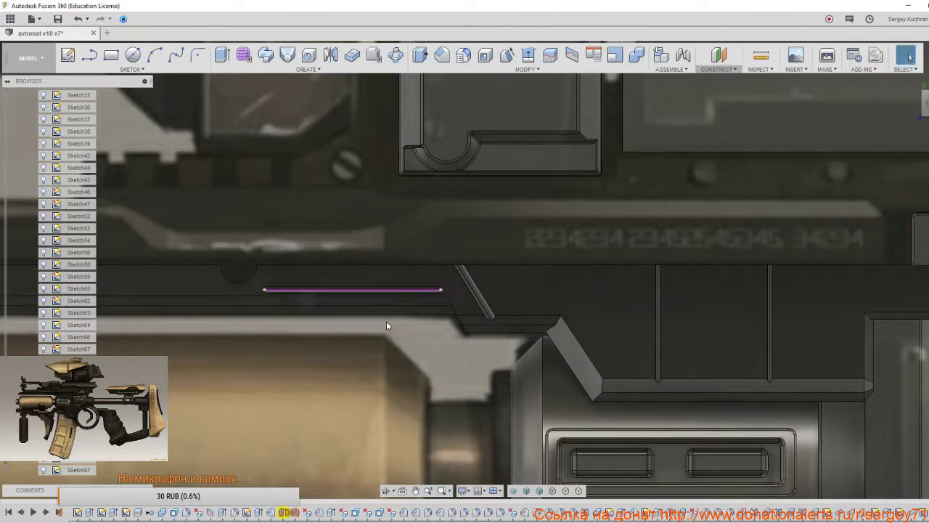
Fillet the inner edges at both ends of the horizontal groove with a 0.2 mm radius.
scroll(383, 299, up, 4)
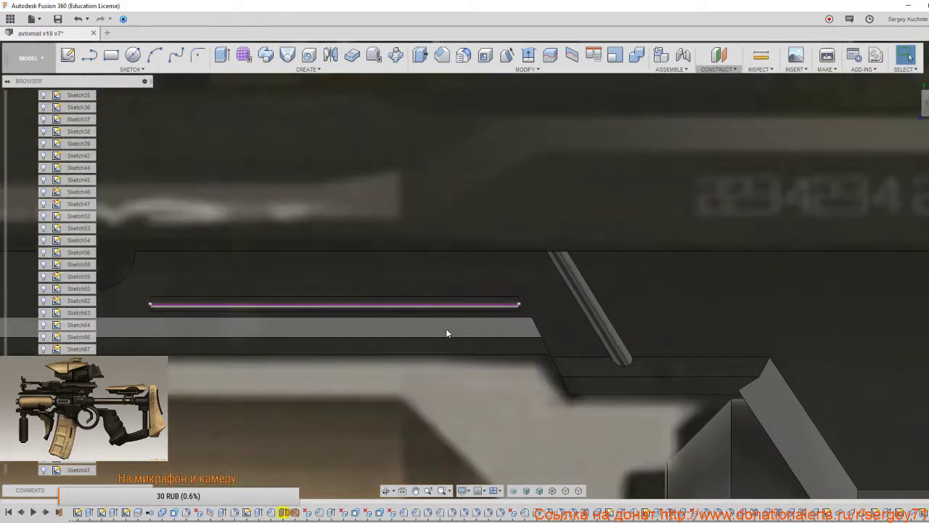
shift+middle_drag(446, 332, 490, 349)
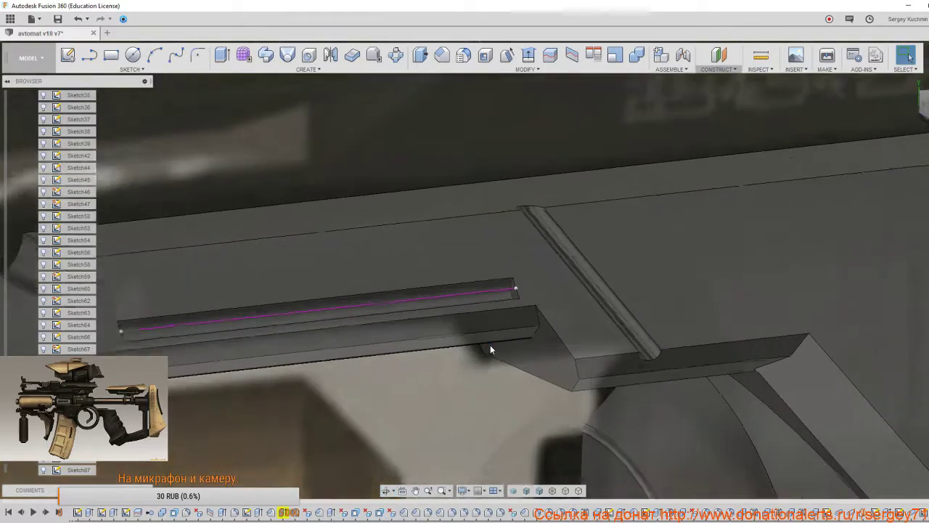
key(f)
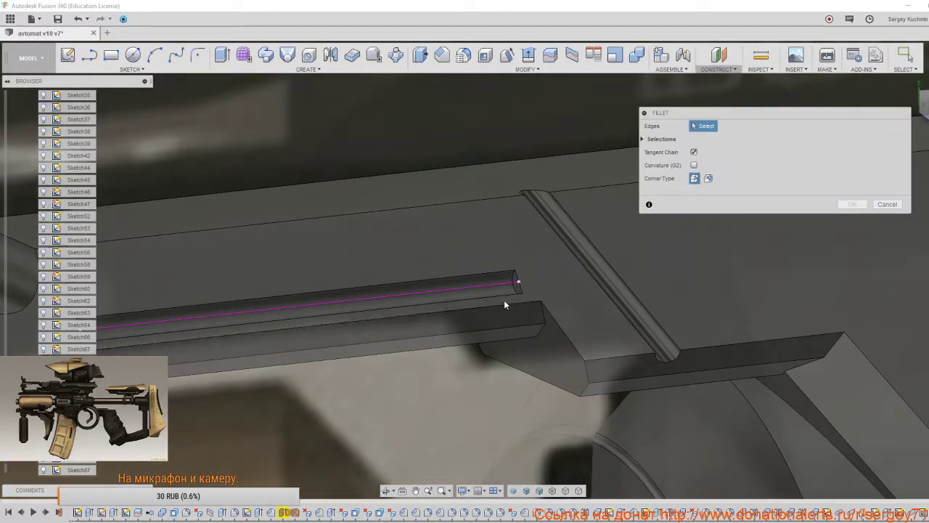
click(516, 283)
mouse_move(497, 298)
shift+middle_down()
mouse_move(508, 285)
mouse_move(498, 287)
shift+middle_up()
middle_drag(259, 297, 740, 380)
scroll(609, 417, up, 3)
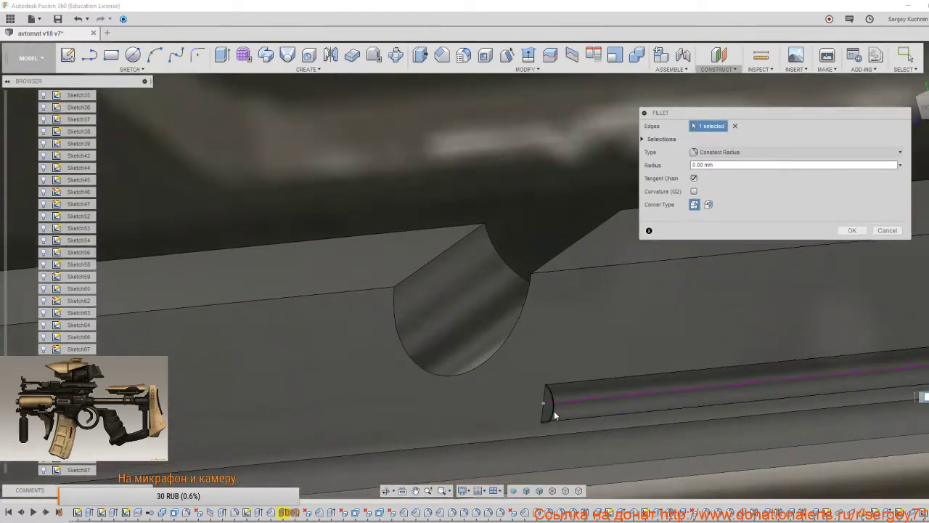
click(554, 411)
click(662, 438)
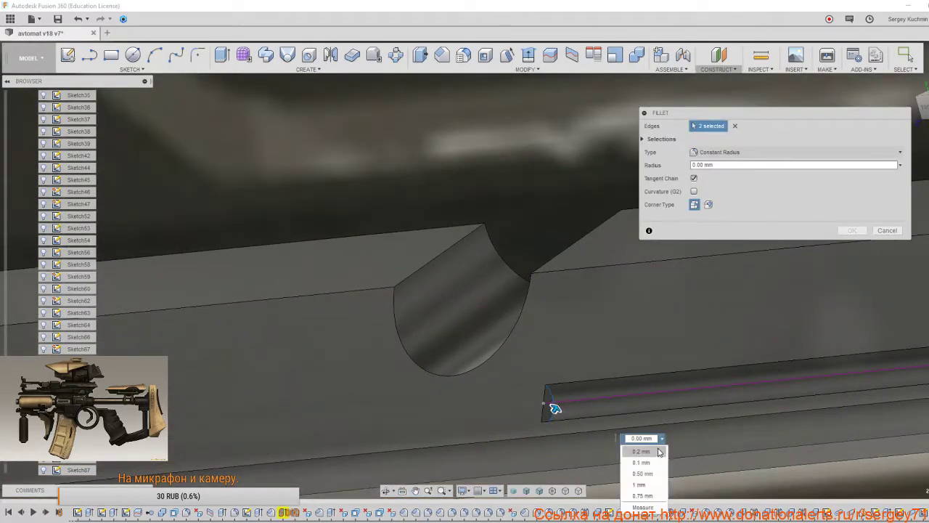
click(654, 451)
middle_drag(626, 414, 387, 297)
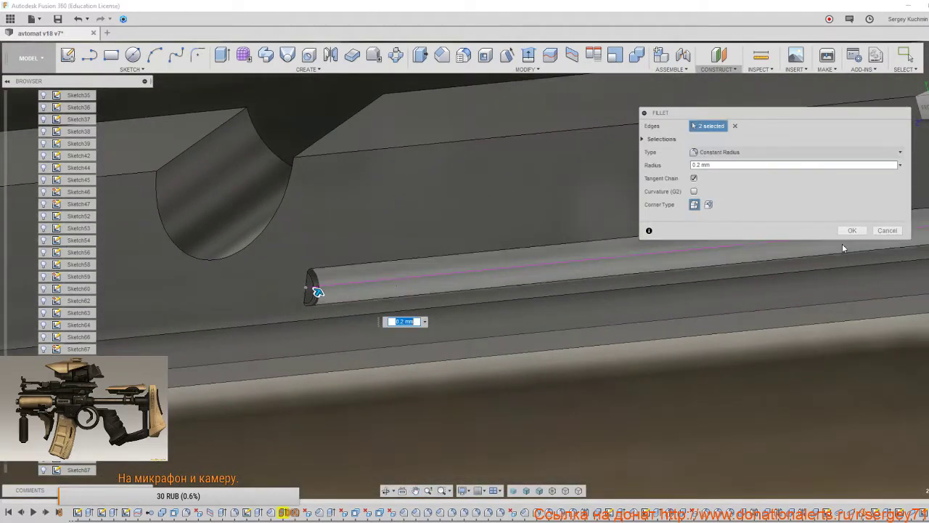
click(852, 230)
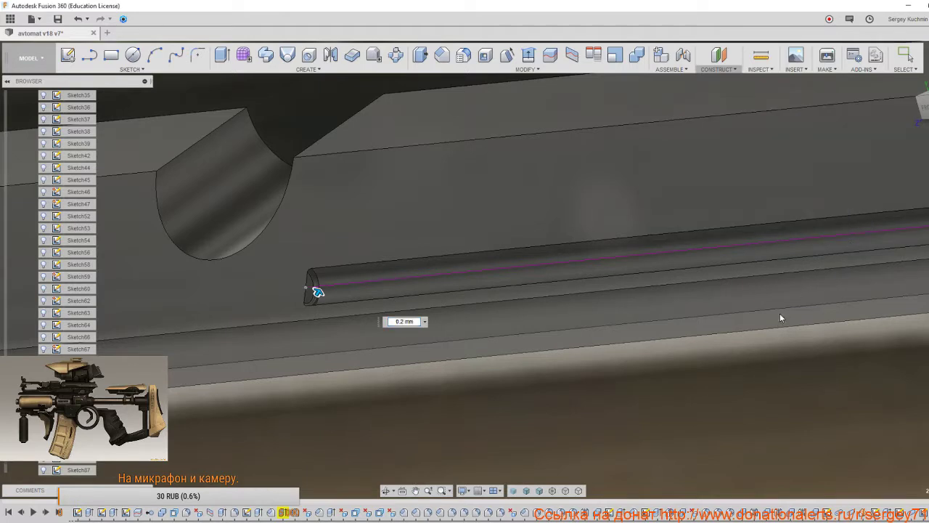
Fillet the horizontal groove's outer rim with a 0.2 mm radius and hide its path sketch.
key(f)
click(321, 303)
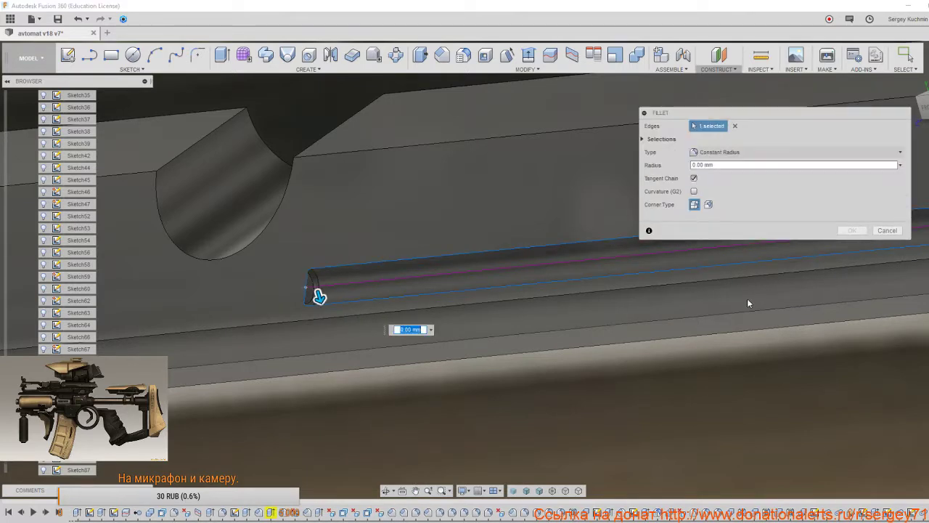
click(431, 330)
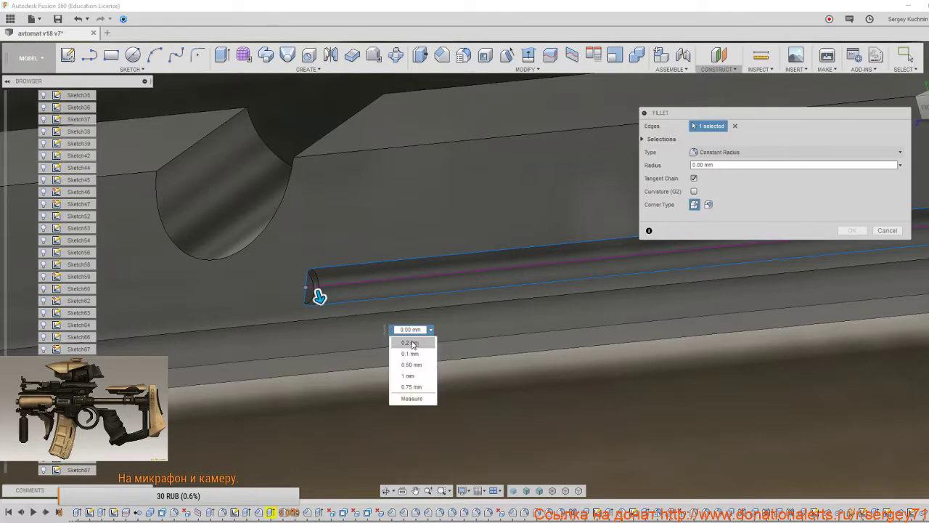
click(411, 342)
click(852, 230)
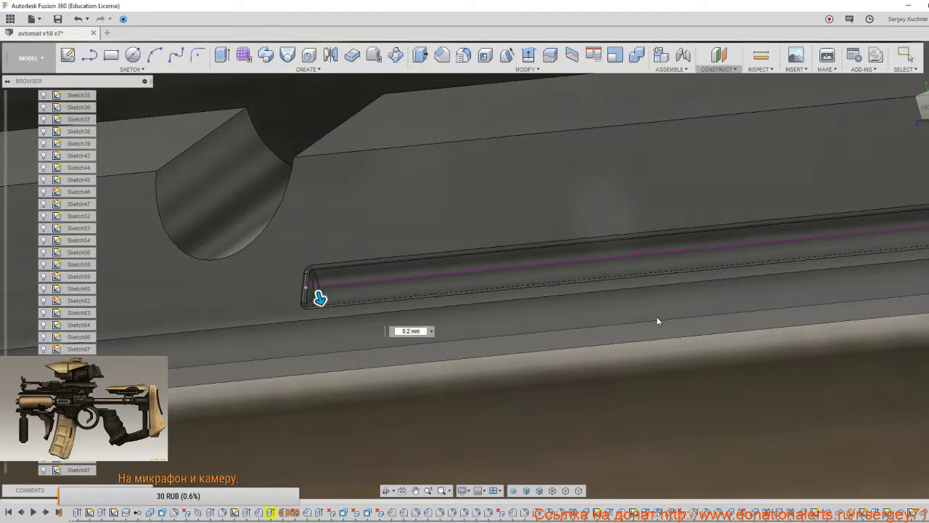
scroll(583, 339, down, 2)
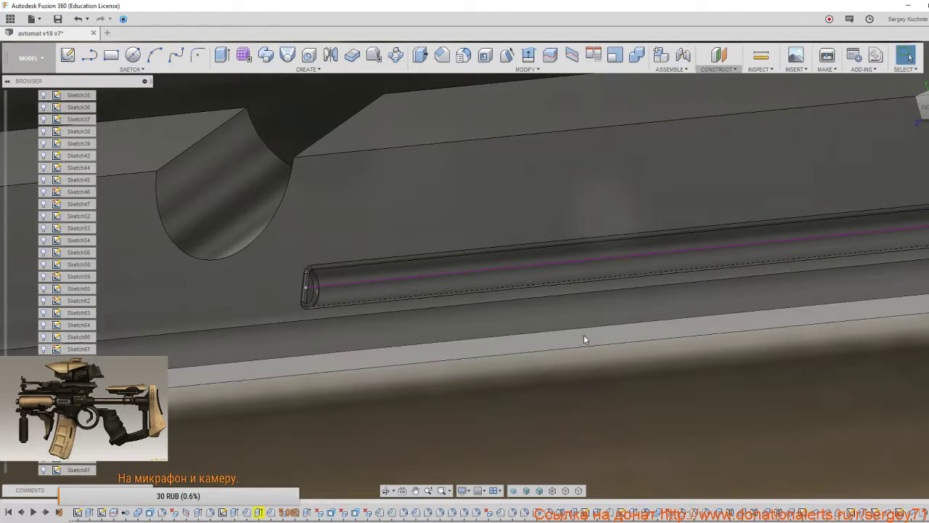
scroll(592, 334, down, 4)
scroll(45, 469, down, 2)
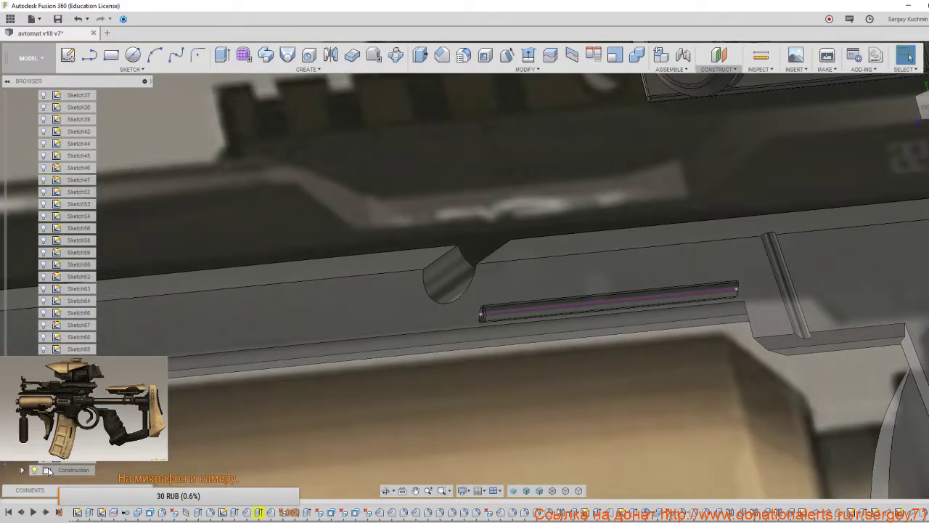
click(44, 461)
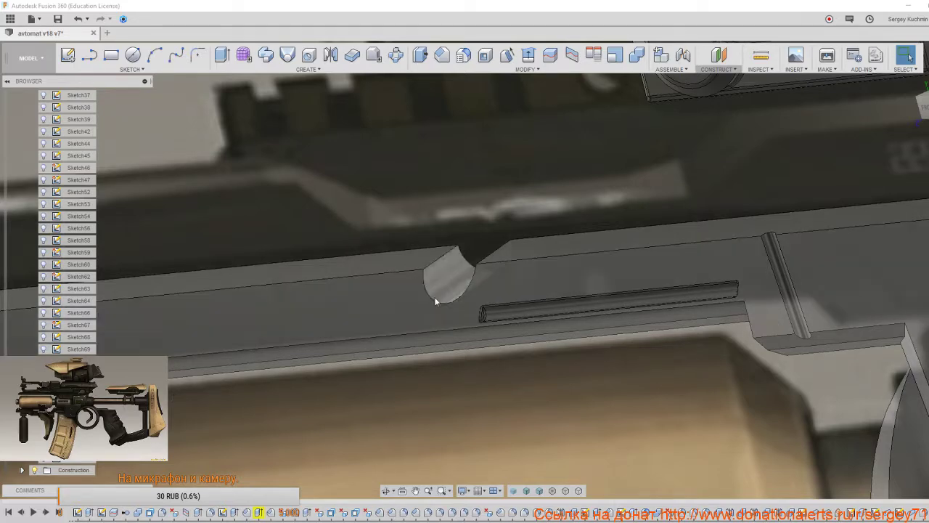
Start a sketch on the lower rail's front side face and draw a short vertical line from just above its upper edge, well ahead of the semicircular notch.
scroll(454, 325, down, 5)
shift+middle_drag(513, 335, 559, 337)
shift+middle_drag(495, 307, 531, 336)
scroll(531, 333, down, 3)
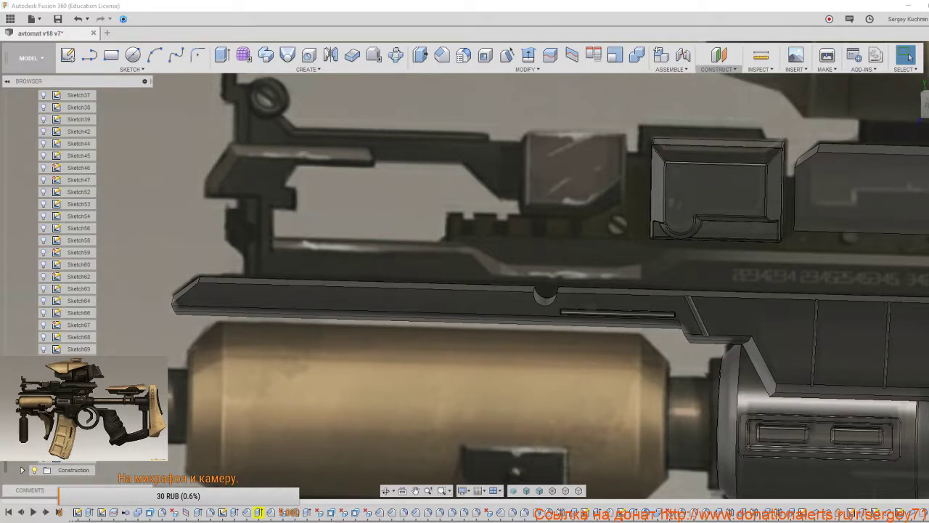
click(925, 105)
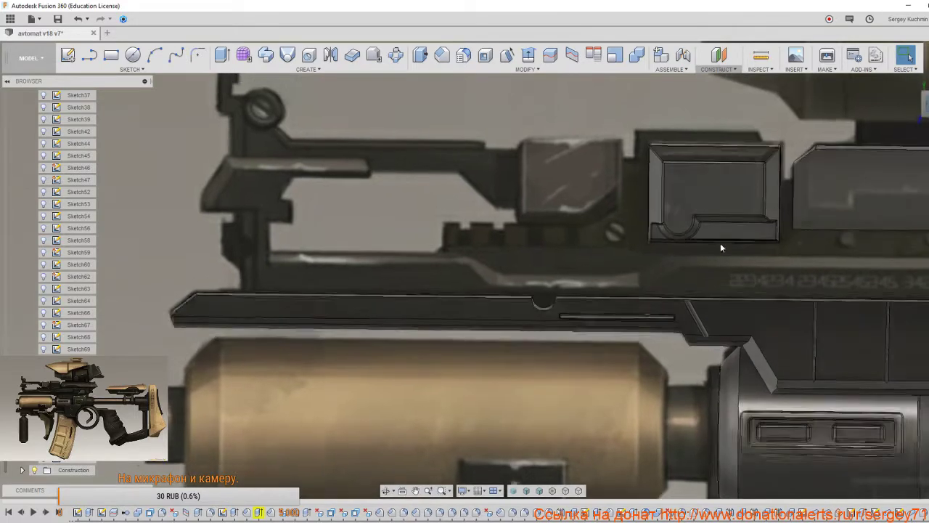
scroll(525, 332, up, 4)
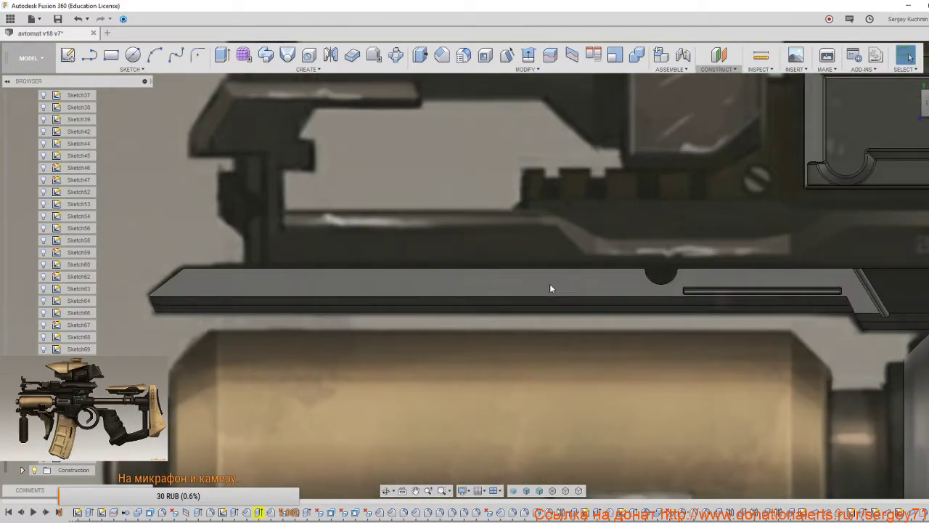
click(550, 284)
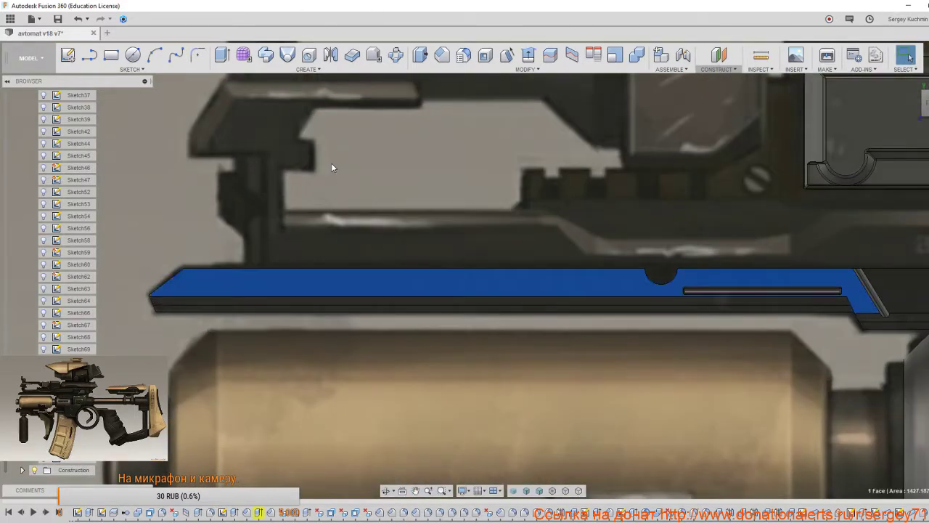
click(86, 57)
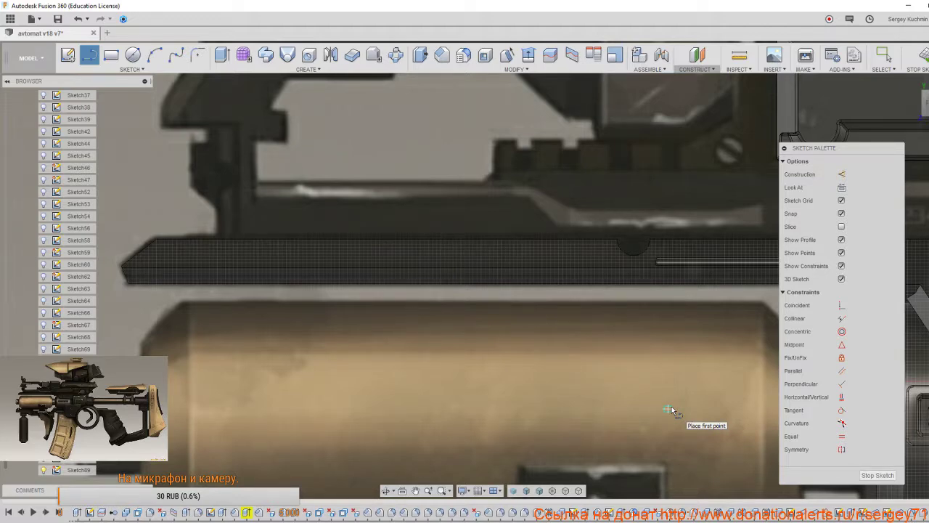
click(320, 232)
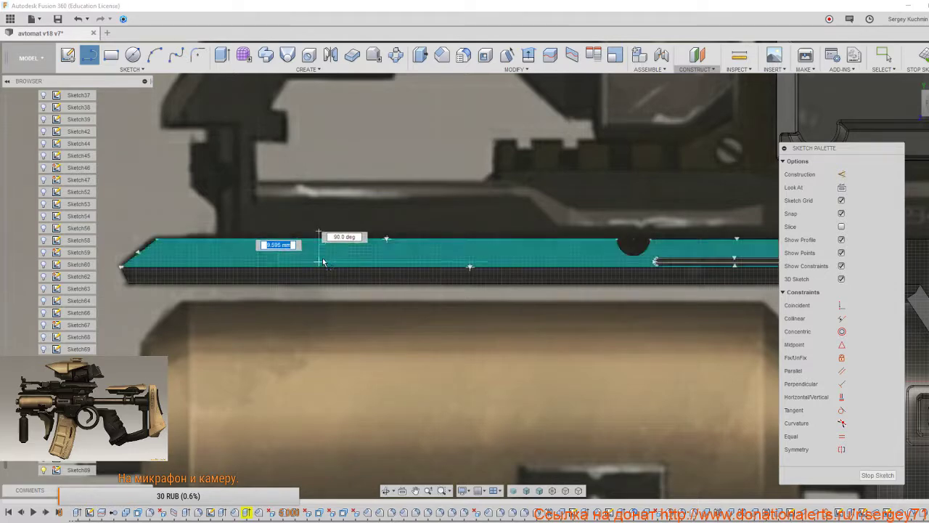
click(319, 261)
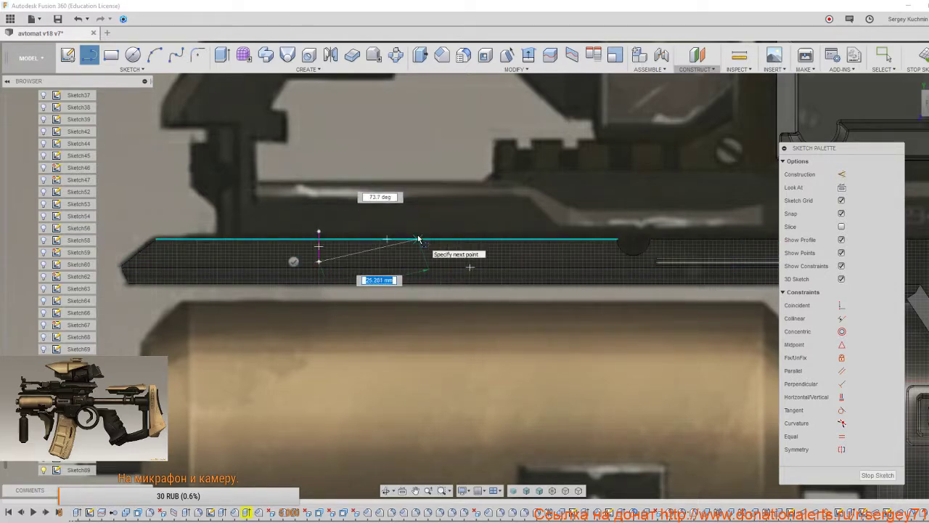
key(Escape)
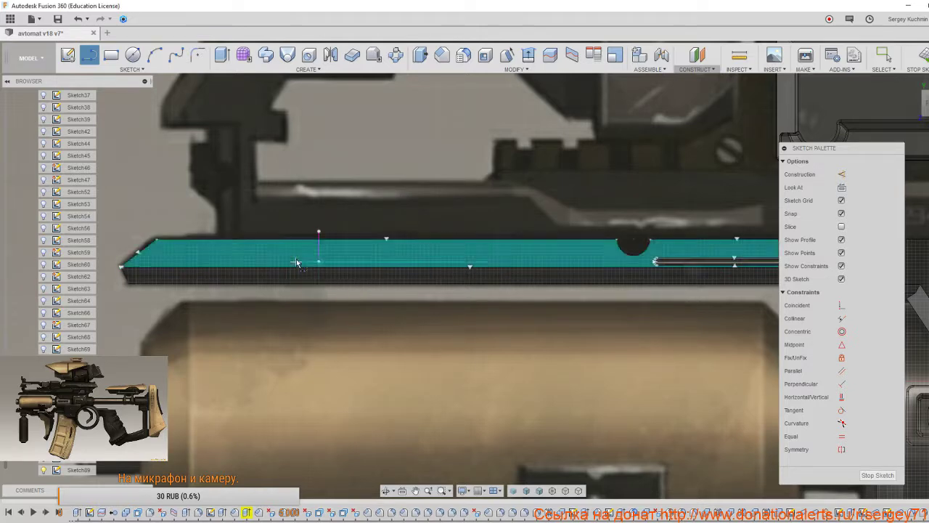
Draw two more short vertical lines at roughly equal spacing between the first line and the semicircular notch, and finish the sketch.
click(404, 233)
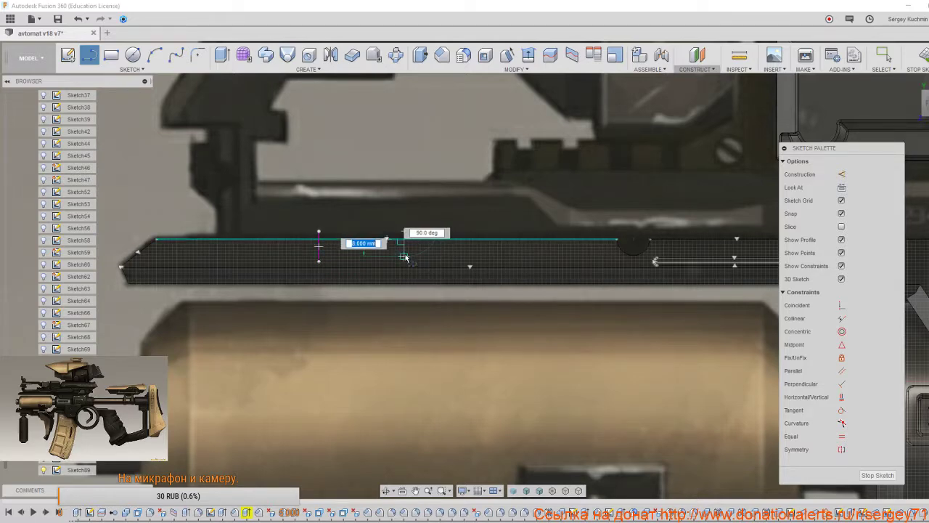
click(404, 261)
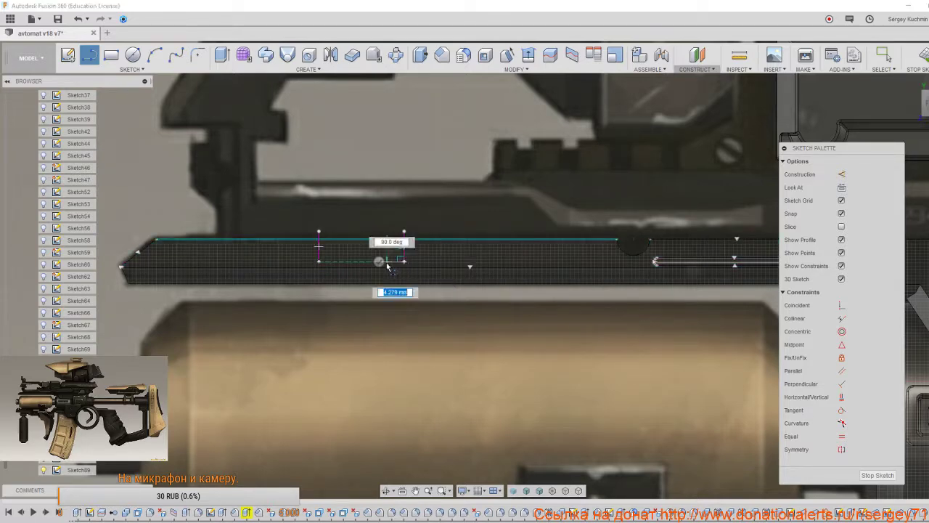
click(380, 262)
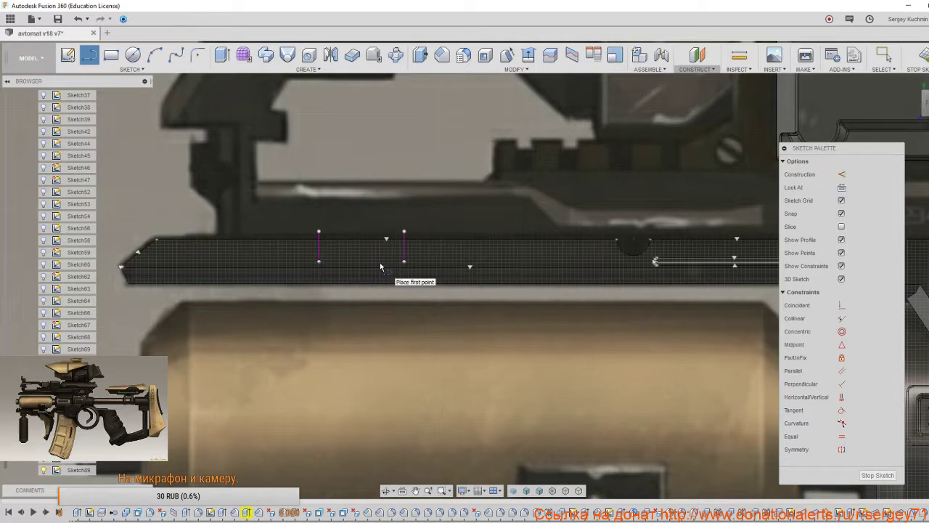
click(494, 235)
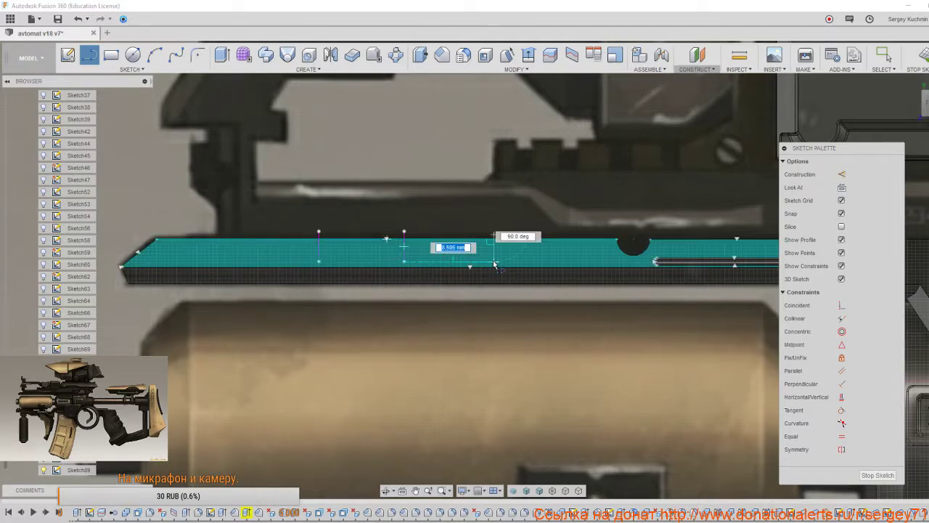
click(494, 261)
right_click(494, 261)
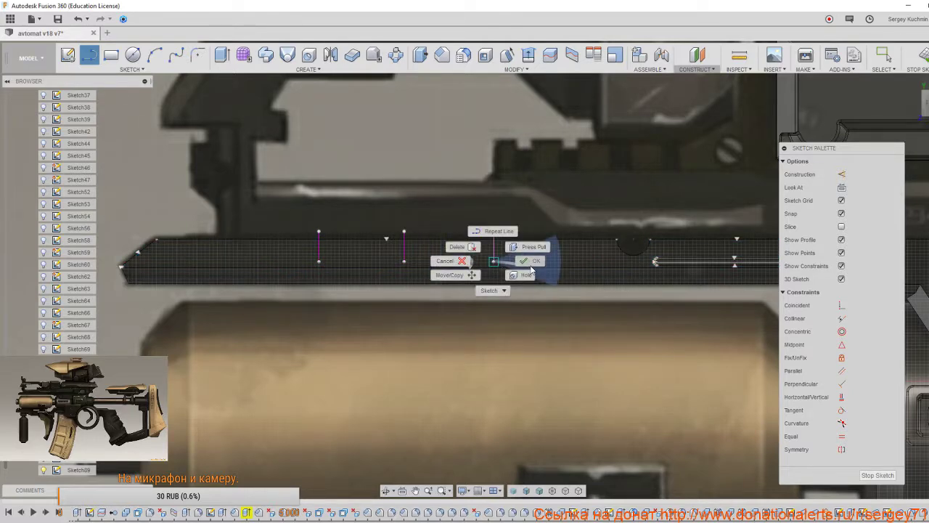
click(529, 262)
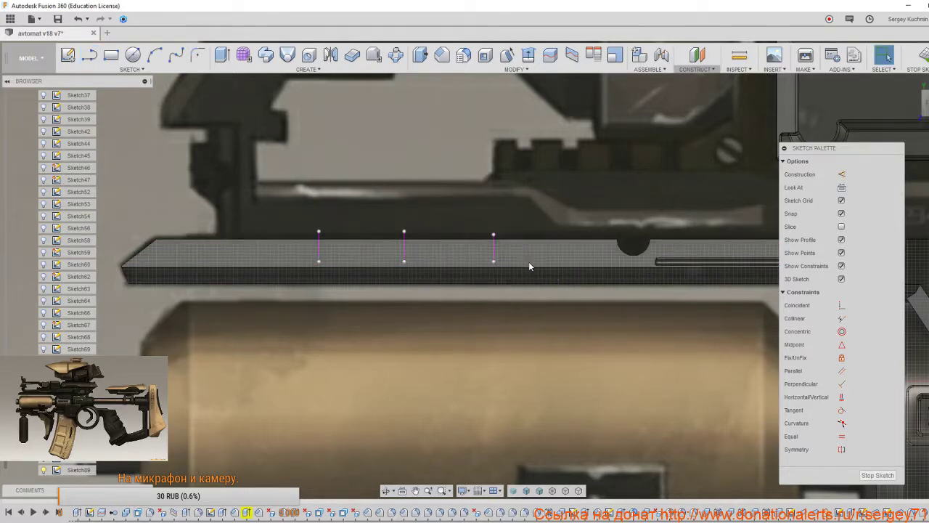
scroll(528, 261, down, 2)
shift+middle_drag(529, 254, 617, 290)
click(876, 475)
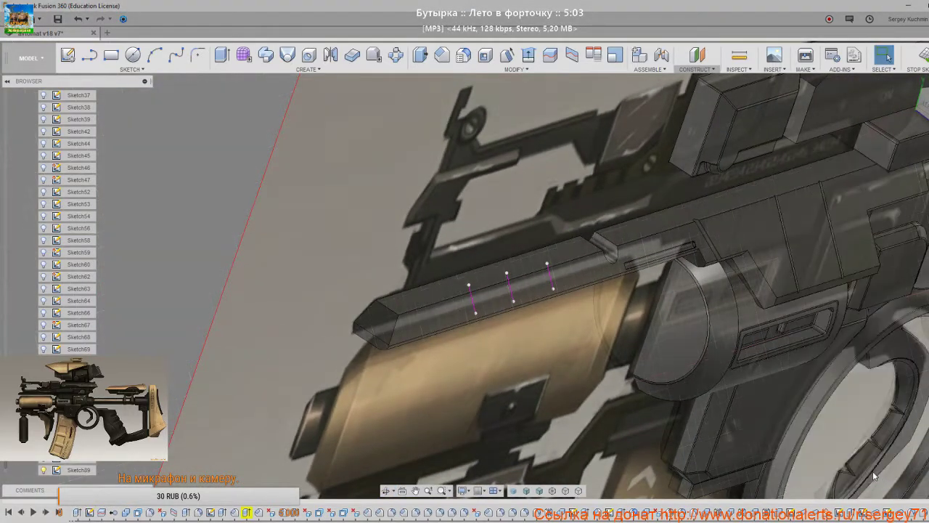
Move the three vertical sketch lines on the lower rail slightly rearward toward the semicircular notch, keeping roughly equal spacing.
shift+middle_drag(731, 390, 731, 362)
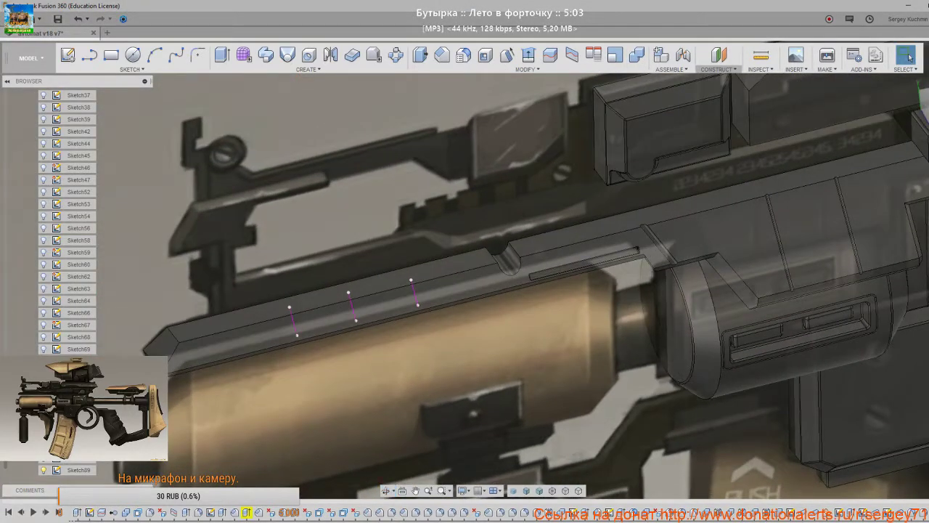
click(924, 103)
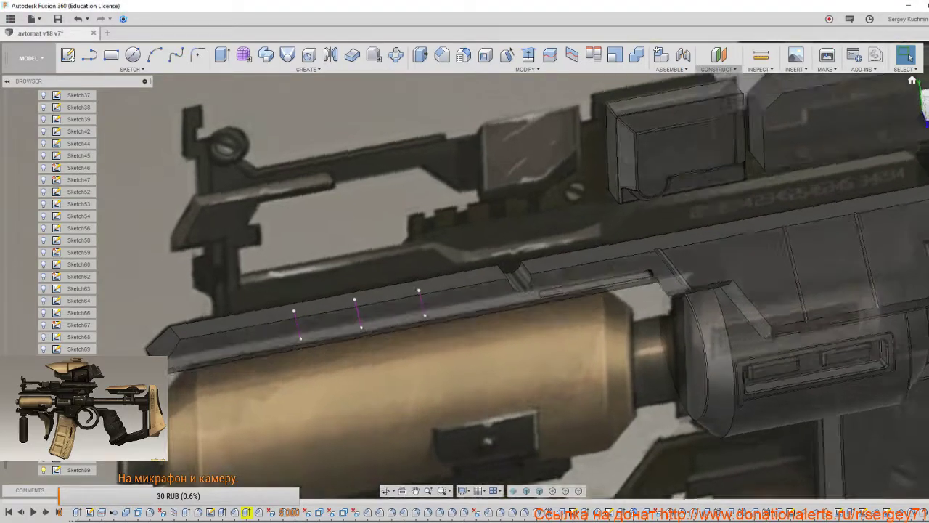
middle_drag(560, 360, 577, 303)
scroll(525, 308, up, 1)
scroll(526, 313, up, 3)
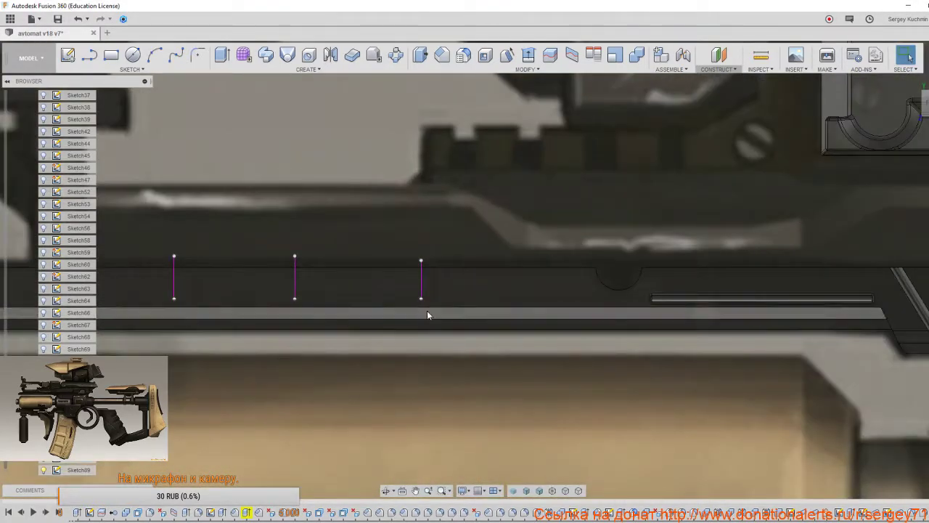
drag(421, 287, 429, 288)
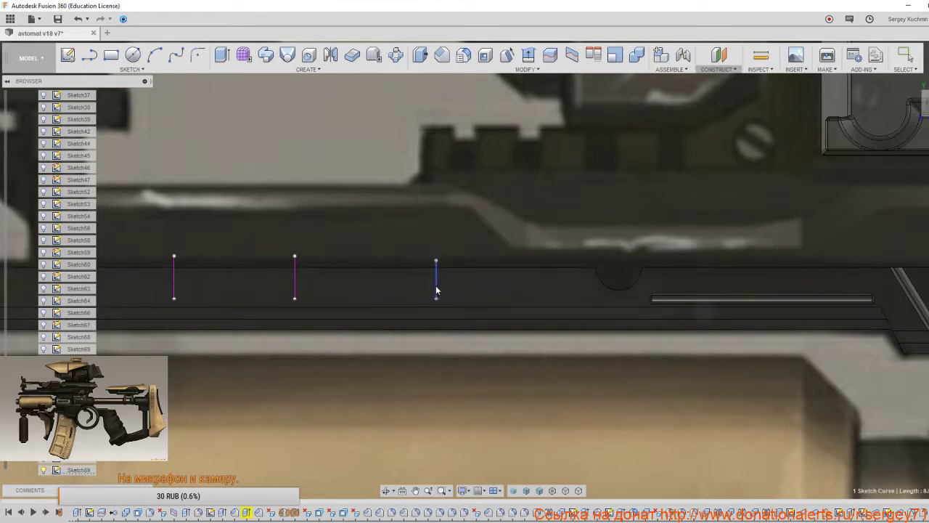
drag(295, 288, 302, 289)
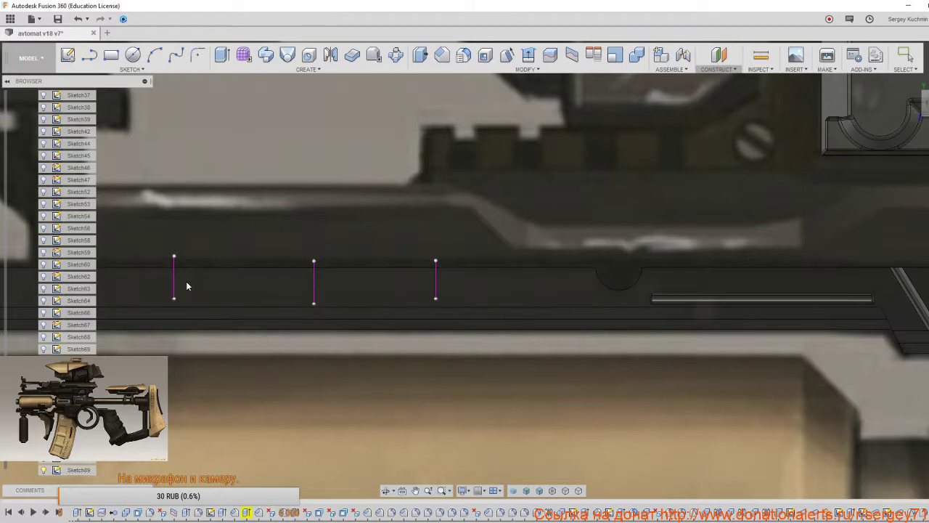
drag(175, 283, 186, 284)
scroll(201, 296, down, 3)
mouse_move(208, 299)
shift+middle_down()
mouse_move(324, 333)
mouse_move(249, 316)
shift+middle_up()
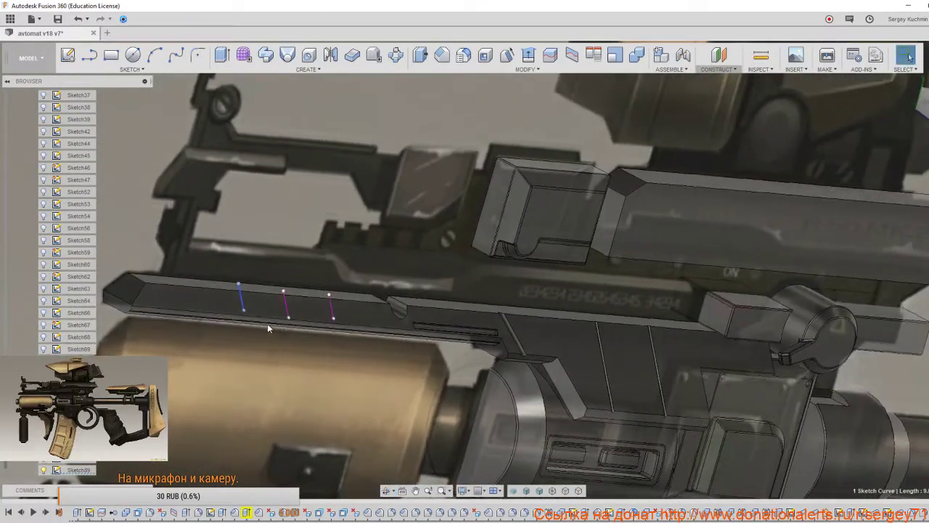
Lengthen the three vertical sketch lines by pulling their lower endpoints down toward the rail's lower edge.
click(245, 318)
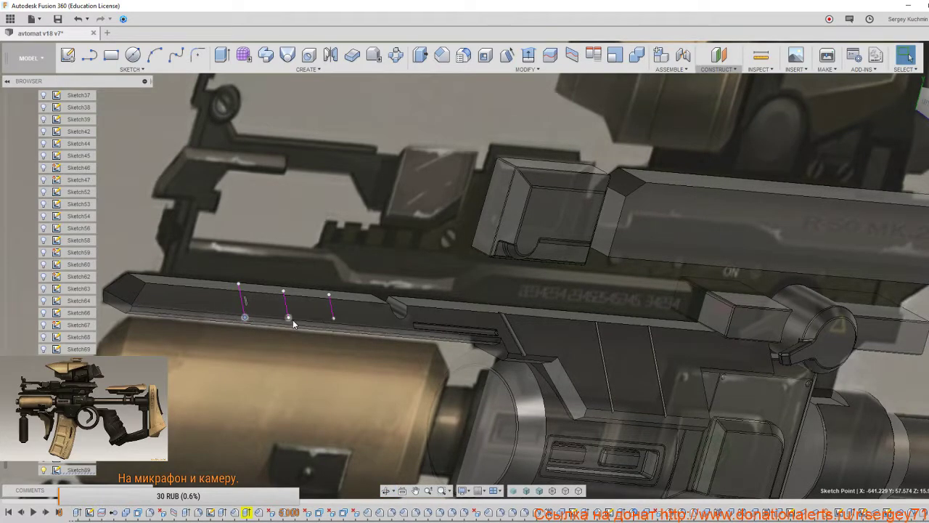
drag(289, 318, 335, 324)
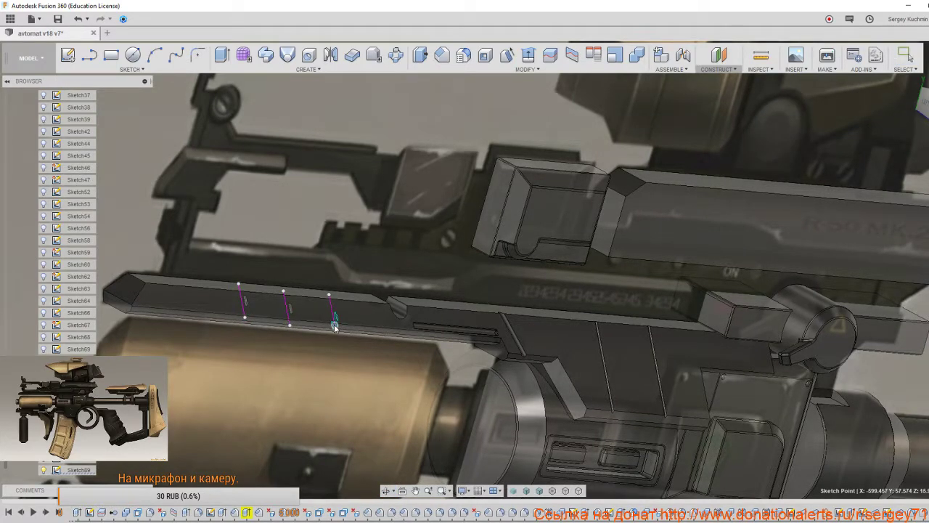
shift+middle_drag(282, 339, 263, 352)
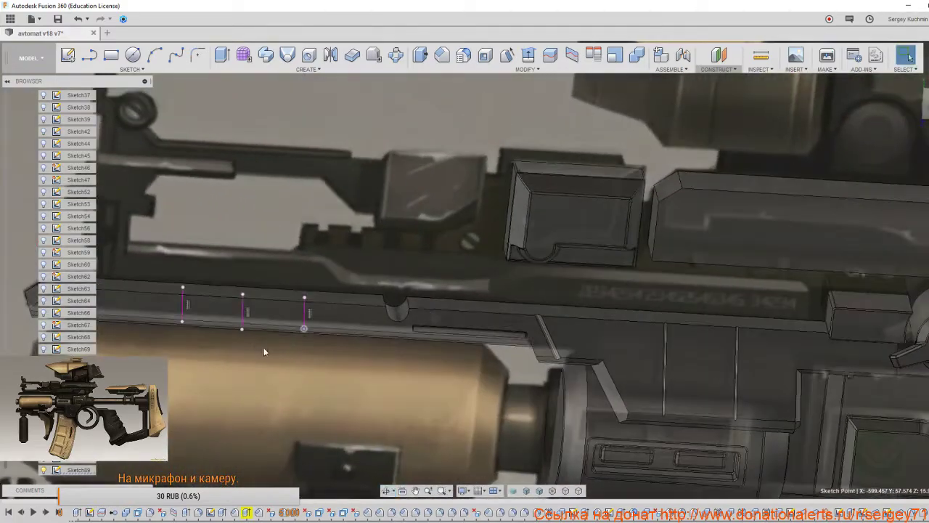
Cut a groove along the foremost vertical line using a Pipe with a 2 mm circular section and the Cut operation.
key(s)
click(291, 404)
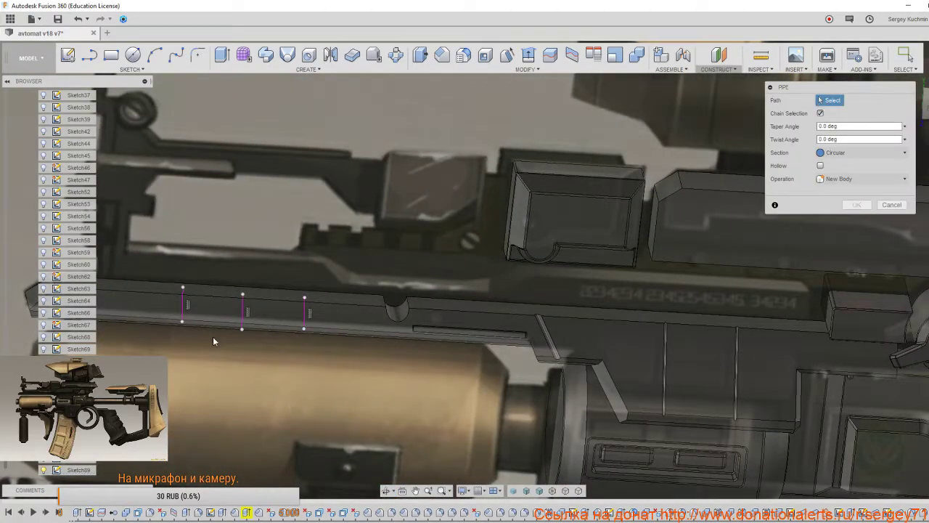
scroll(212, 336, up, 2)
click(175, 302)
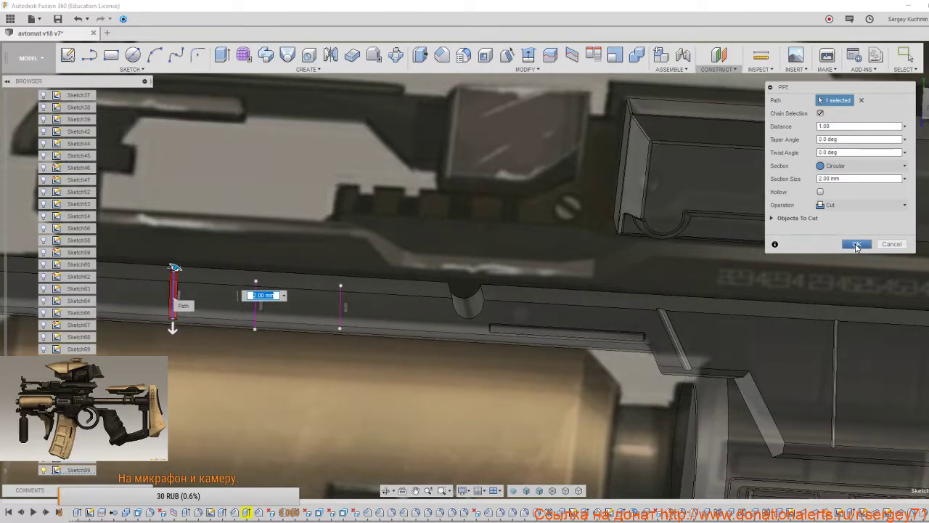
click(857, 245)
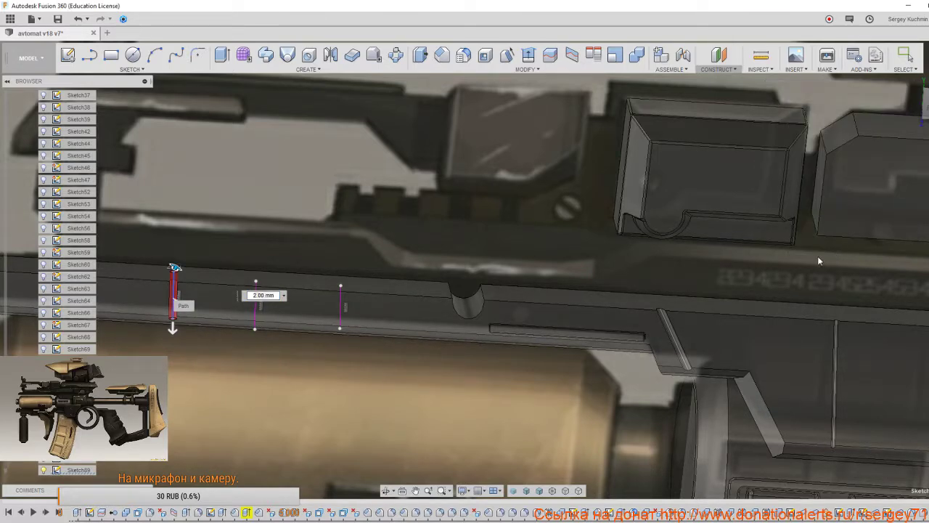
Try to cut a 2 mm circular Pipe groove along the middle vertical line, replacing the wrongly picked rail edge as path.
right_click(546, 341)
click(540, 314)
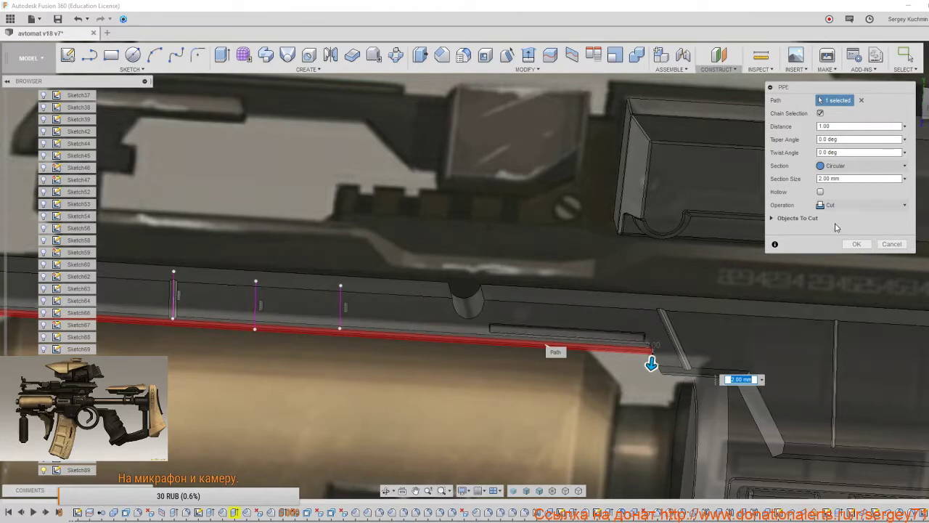
click(863, 101)
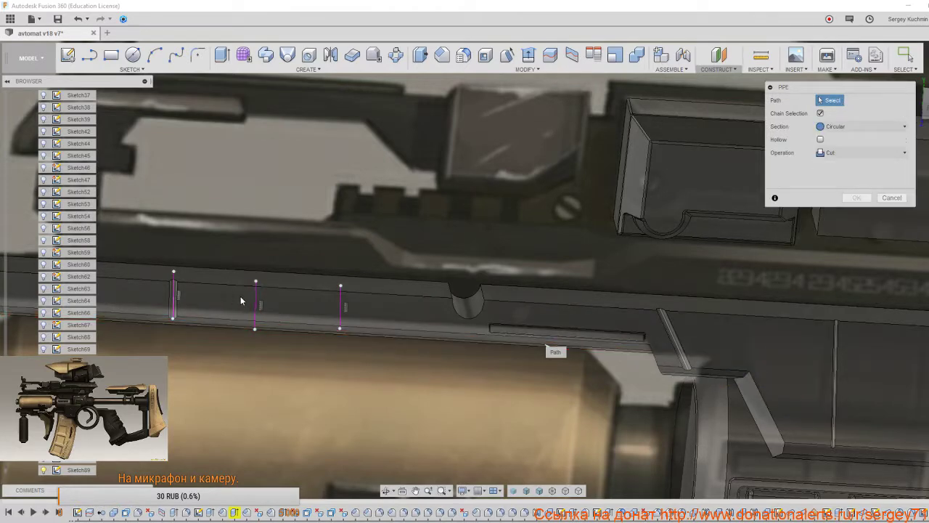
click(257, 303)
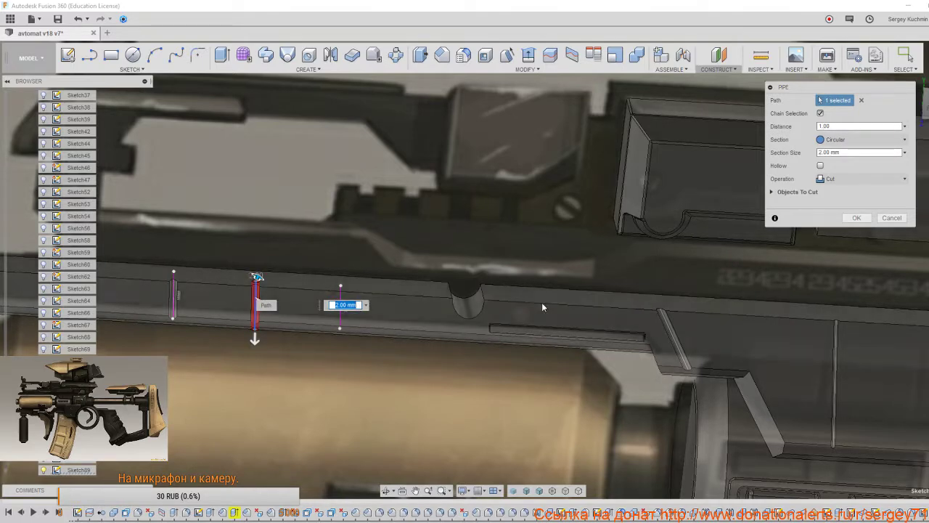
click(856, 218)
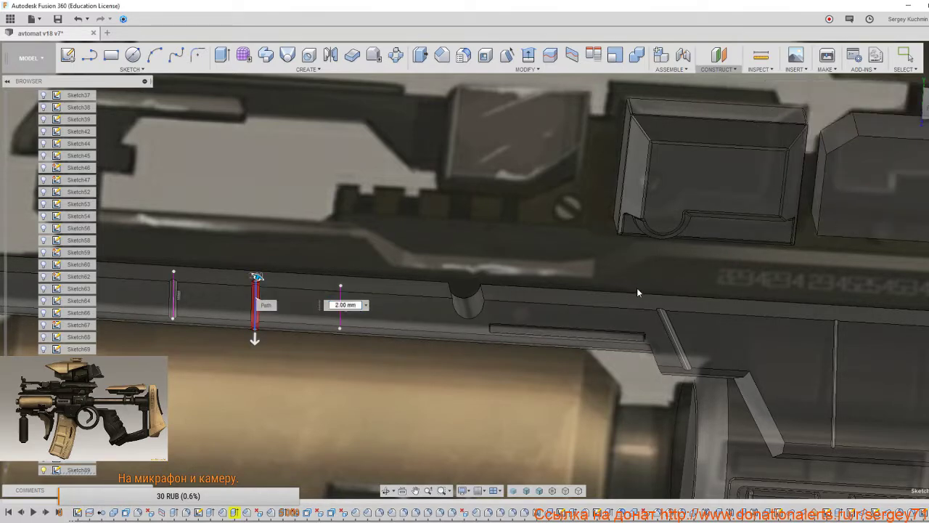
Try to cut a 2 mm circular Pipe groove along the vertical line nearest the notch, clearing the wrongly picked edge first.
right_click(639, 290)
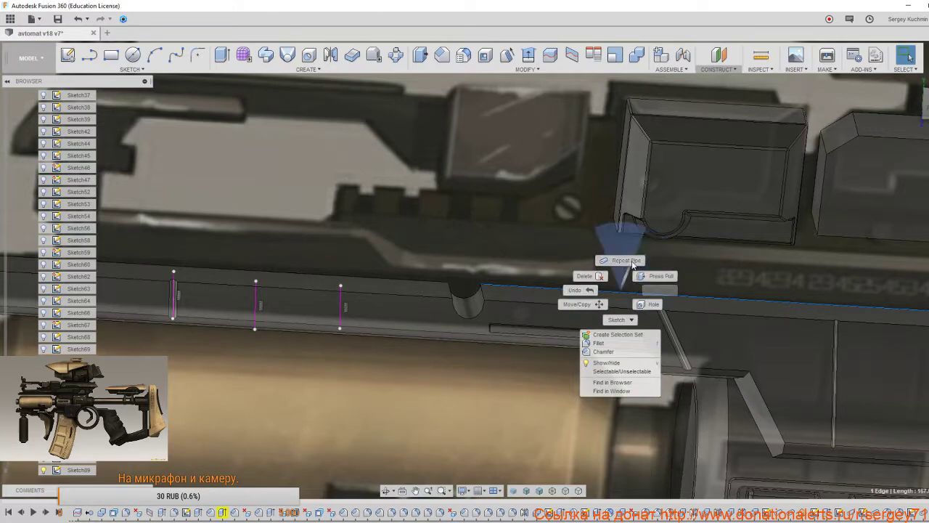
click(615, 260)
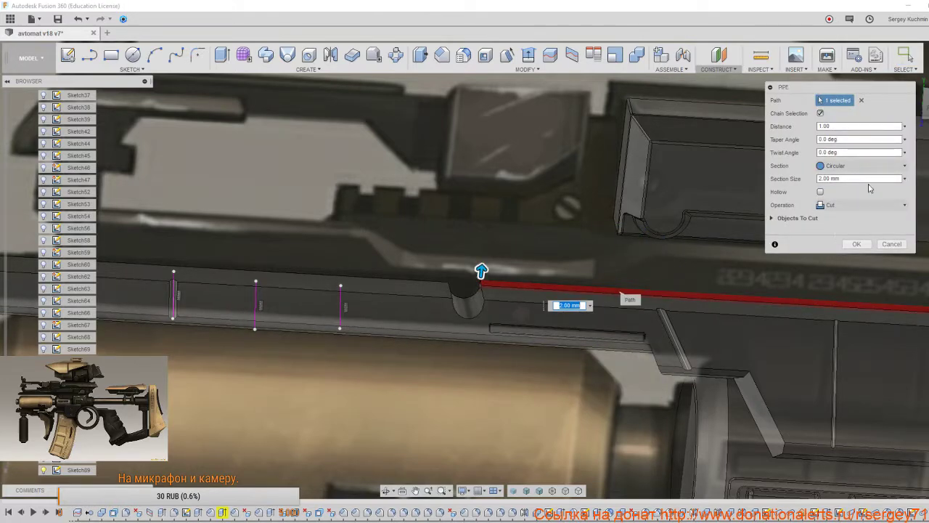
click(862, 100)
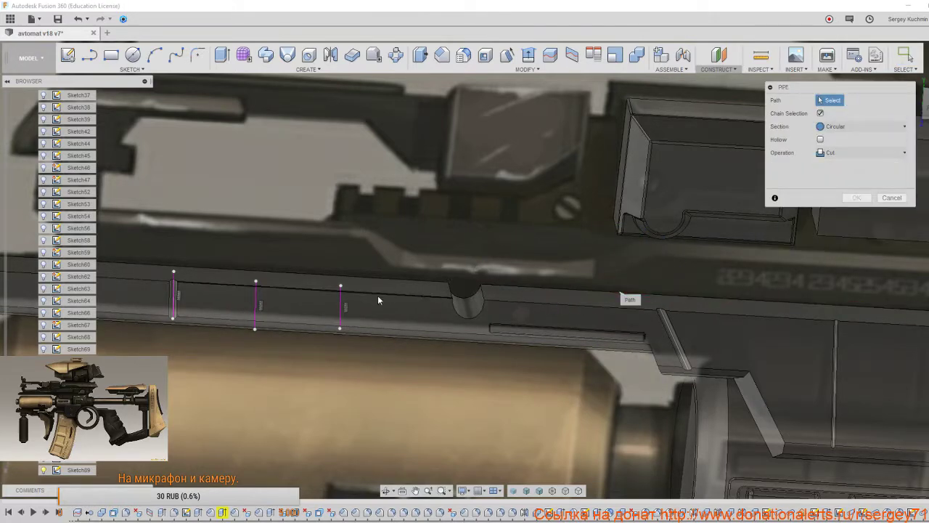
click(341, 311)
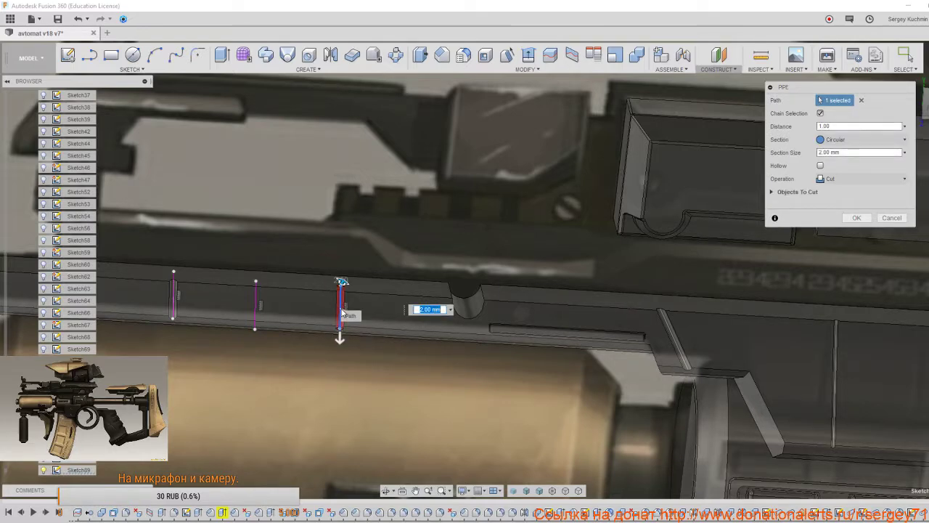
click(854, 219)
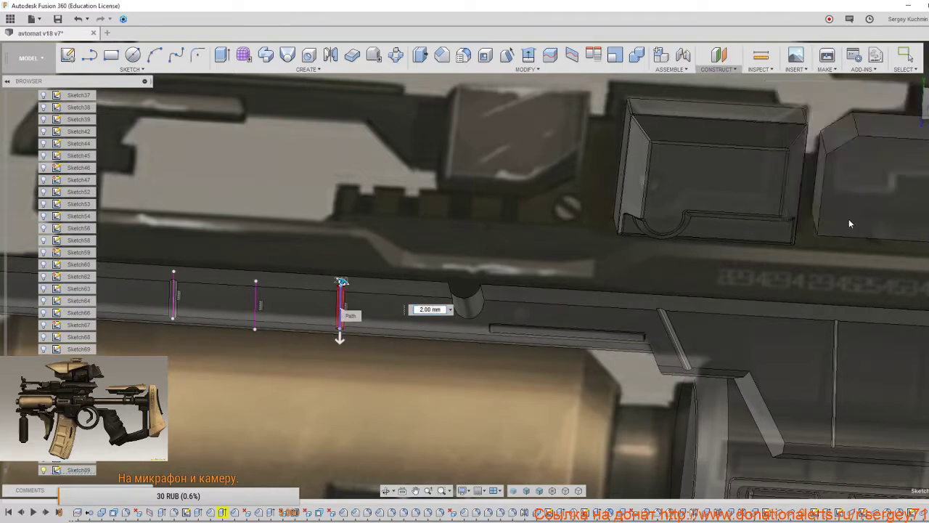
key(Escape)
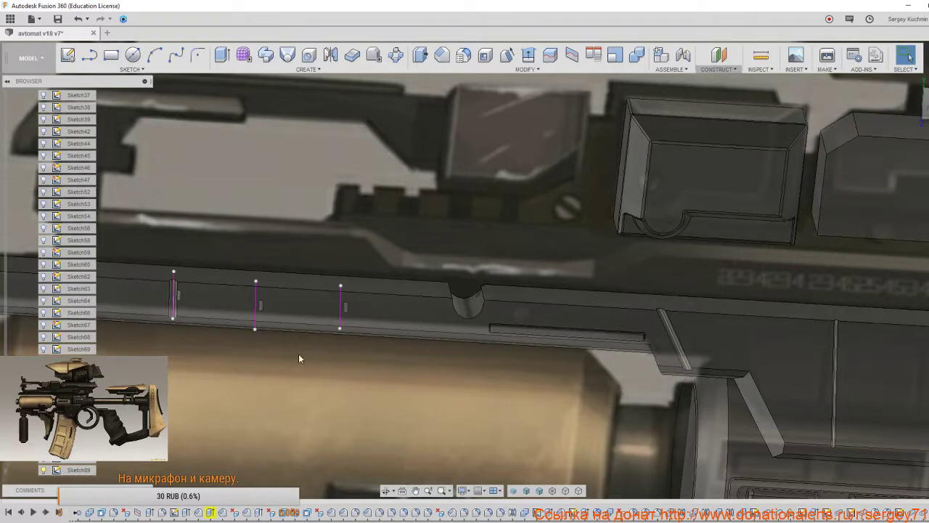
Cut a groove along the middle vertical line with a 2 mm circular Pipe set to Cut.
shift+middle_drag(294, 348, 360, 350)
scroll(356, 350, up, 2)
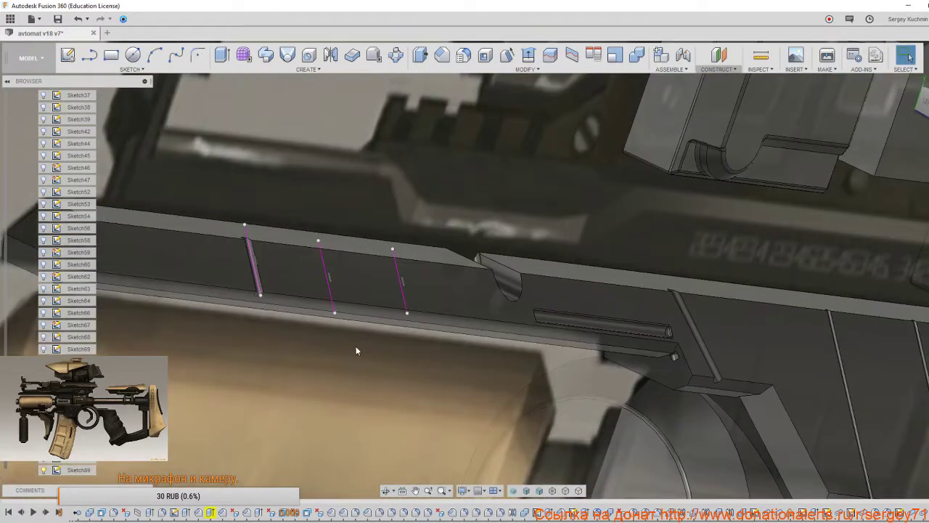
key(s)
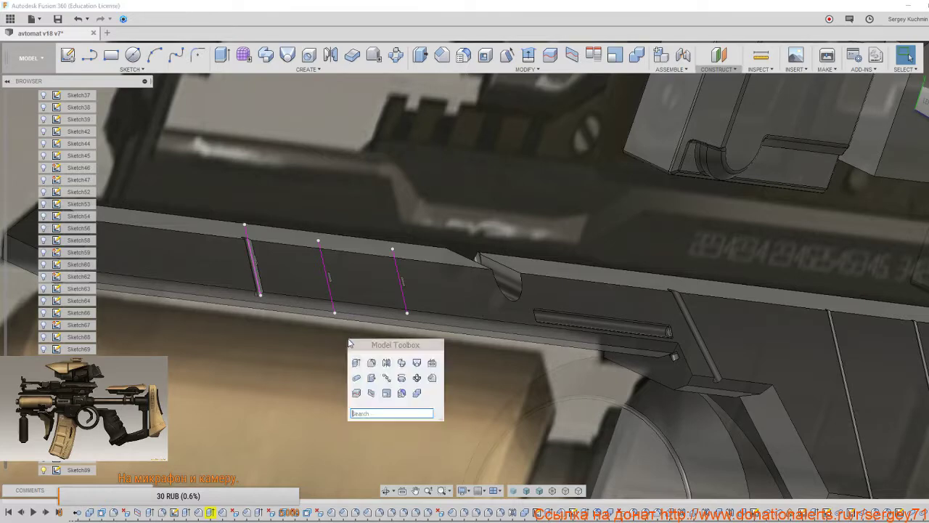
click(356, 377)
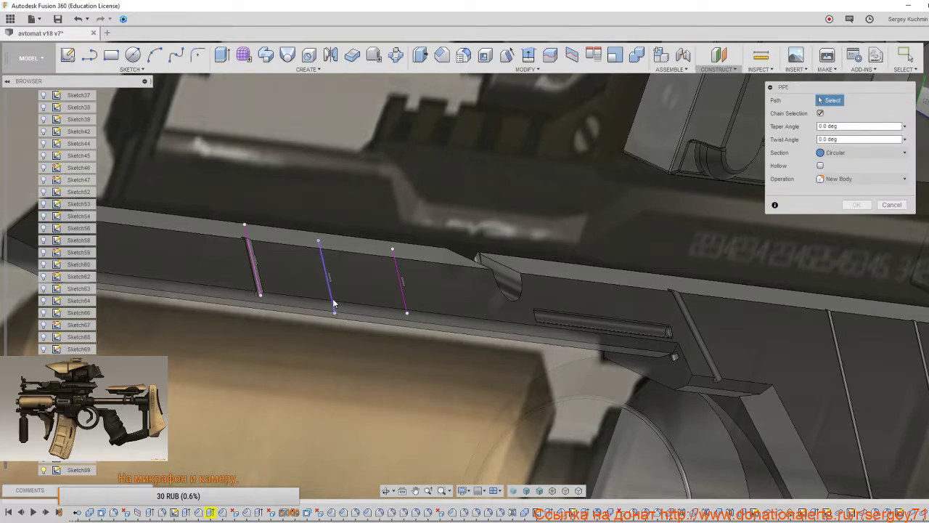
click(334, 303)
shift+middle_drag(370, 357, 394, 327)
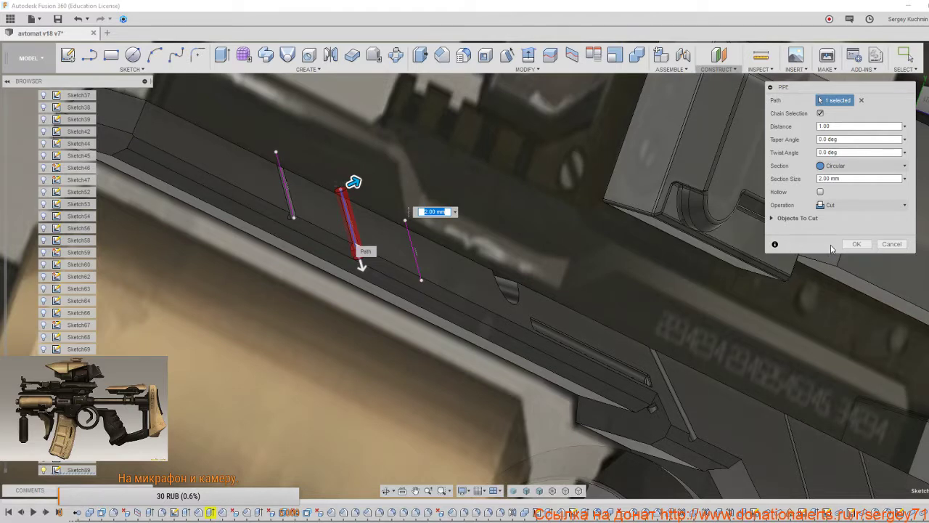
click(857, 244)
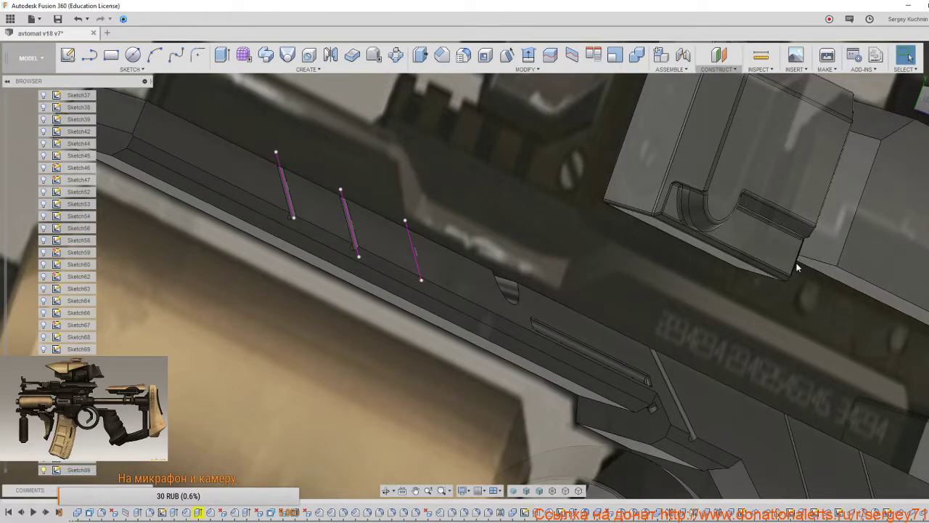
Cut a 2 mm circular Pipe groove along the vertical line nearest the notch and hide the path sketch.
key(s)
click(800, 305)
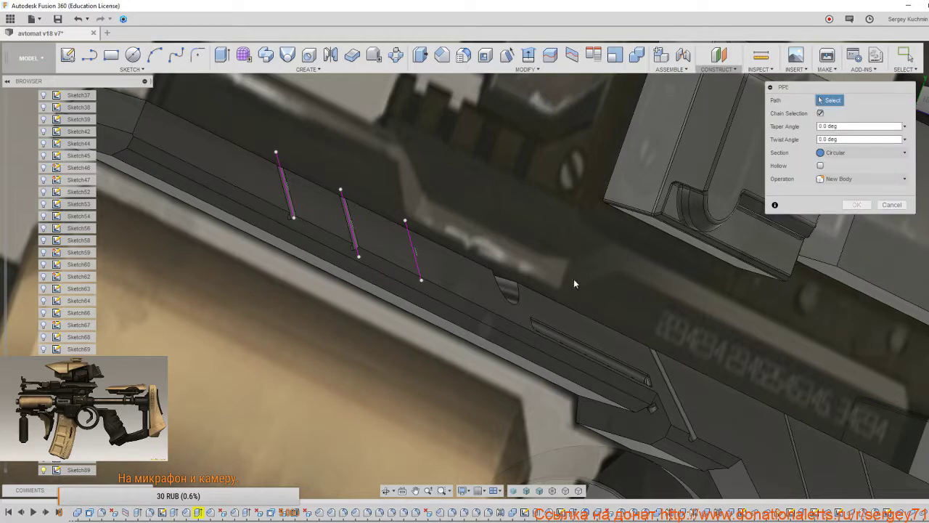
click(416, 265)
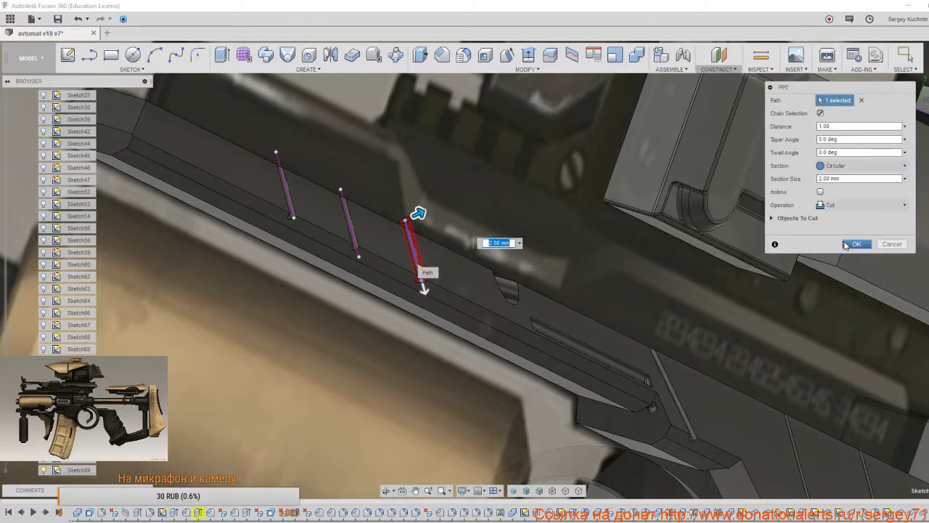
click(847, 244)
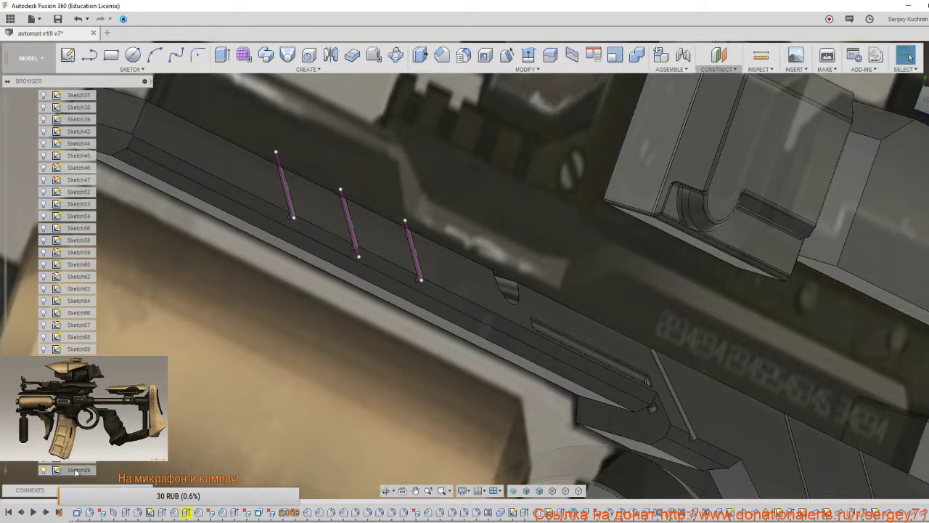
click(43, 469)
Select the lower rail body and isolate it in a straight side view.
scroll(279, 385, down, 3)
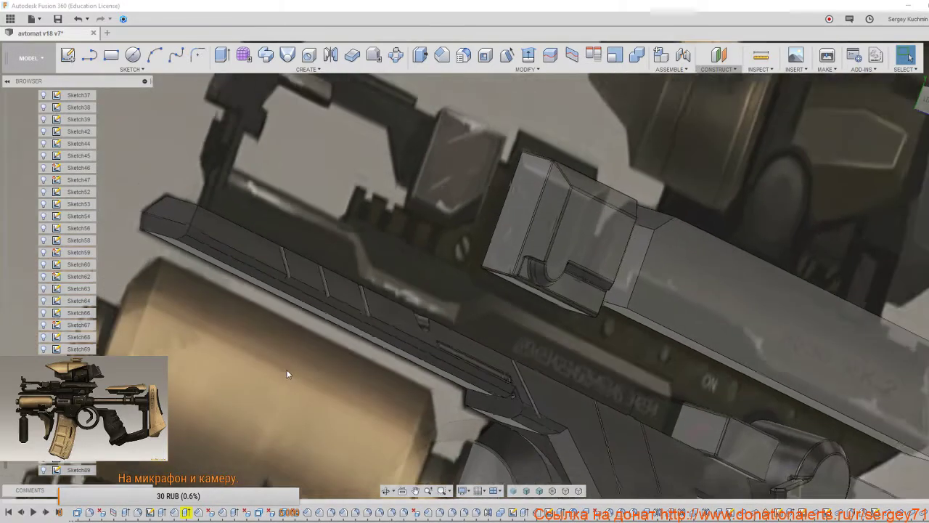
shift+middle_drag(302, 374, 246, 359)
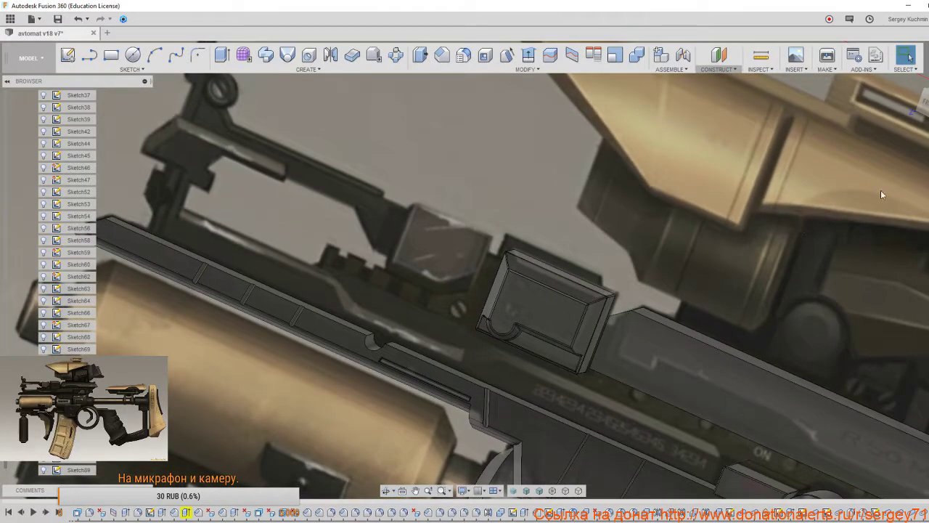
click(925, 106)
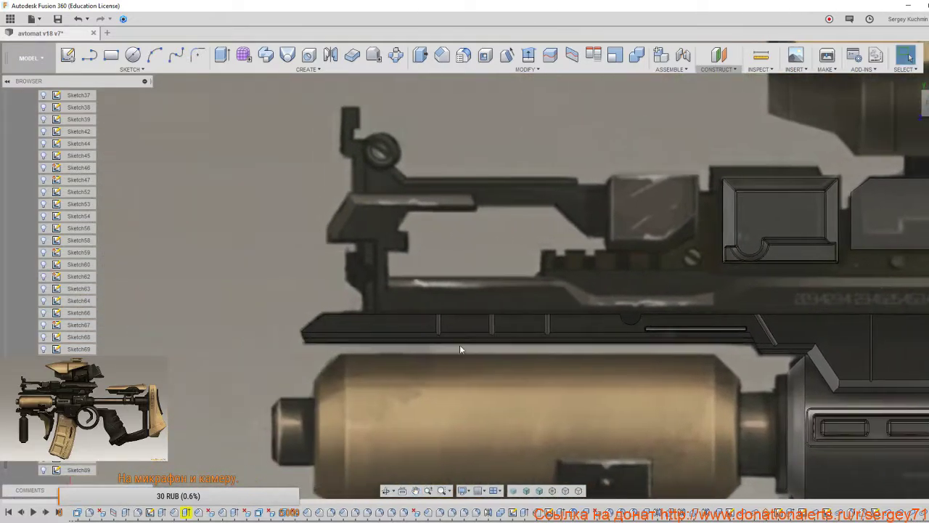
click(310, 333)
right_click(265, 300)
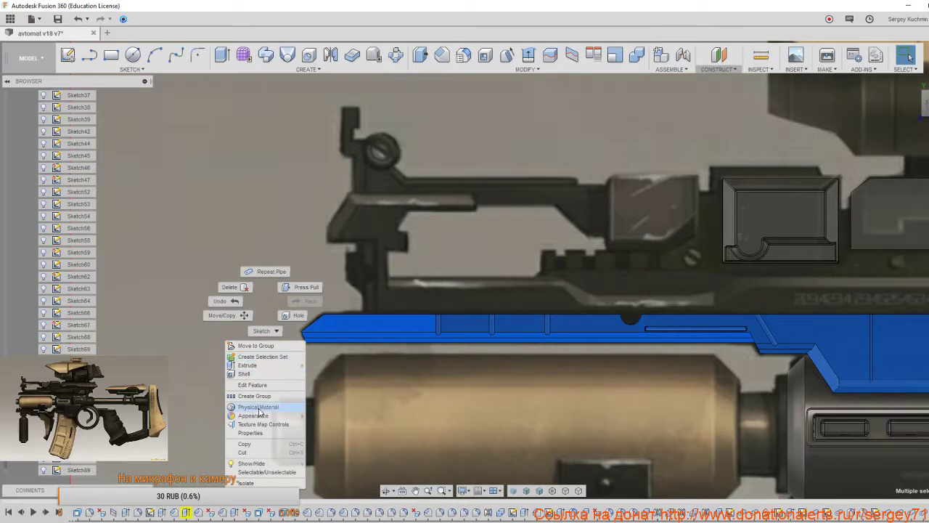
click(272, 483)
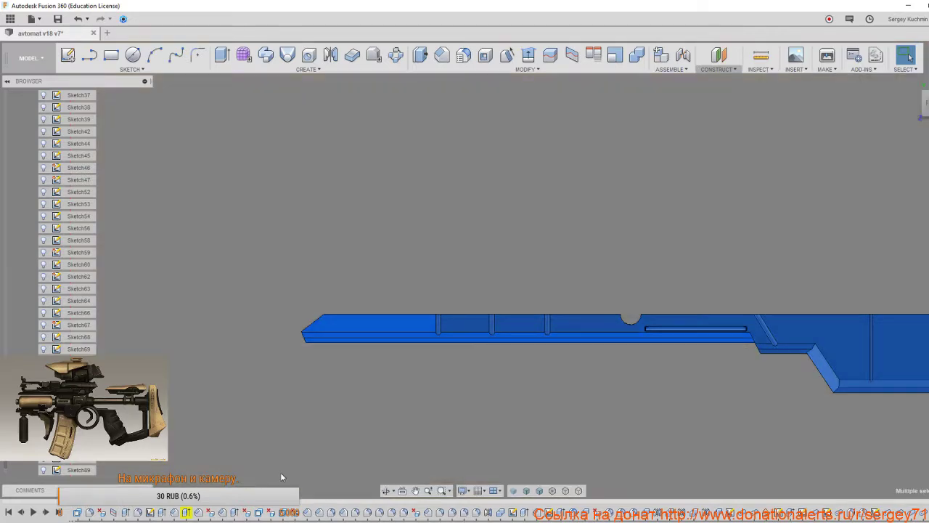
Delete the small leftover flat face where the pipe groove runs into the rail's corner.
middle_drag(596, 384, 506, 299)
click(495, 341)
scroll(536, 319, up, 6)
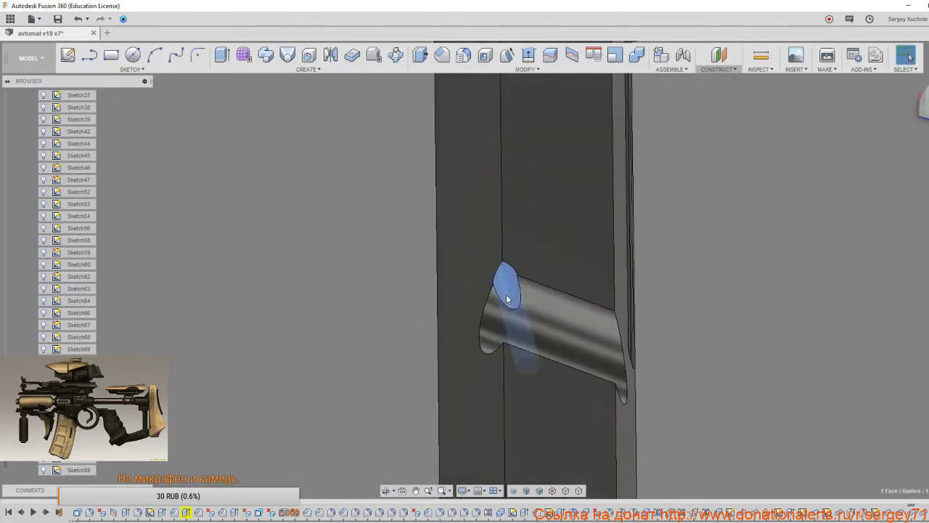
click(507, 300)
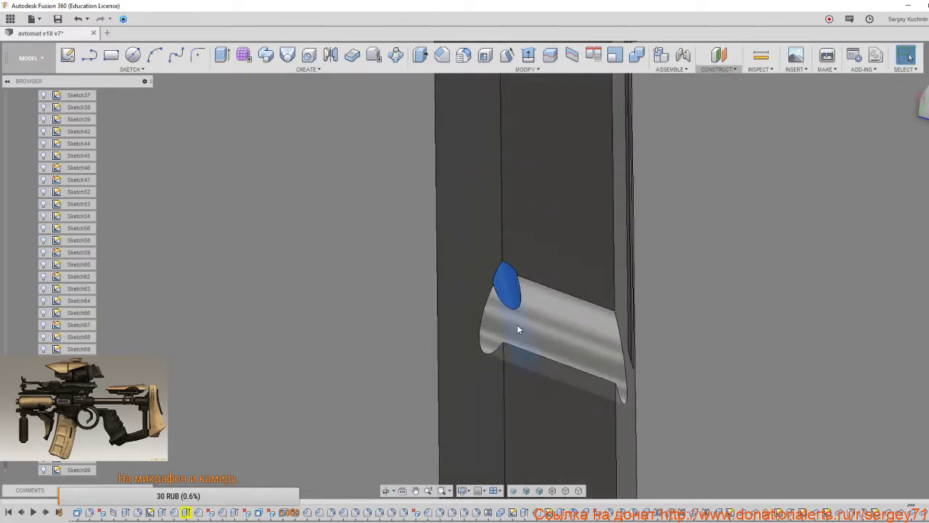
key(Escape)
Delete the small leftover pocket face on the sloped step of the rail beside the horizontal groove.
shift+middle_drag(517, 328, 438, 296)
scroll(431, 344, down, 3)
scroll(558, 274, up, 8)
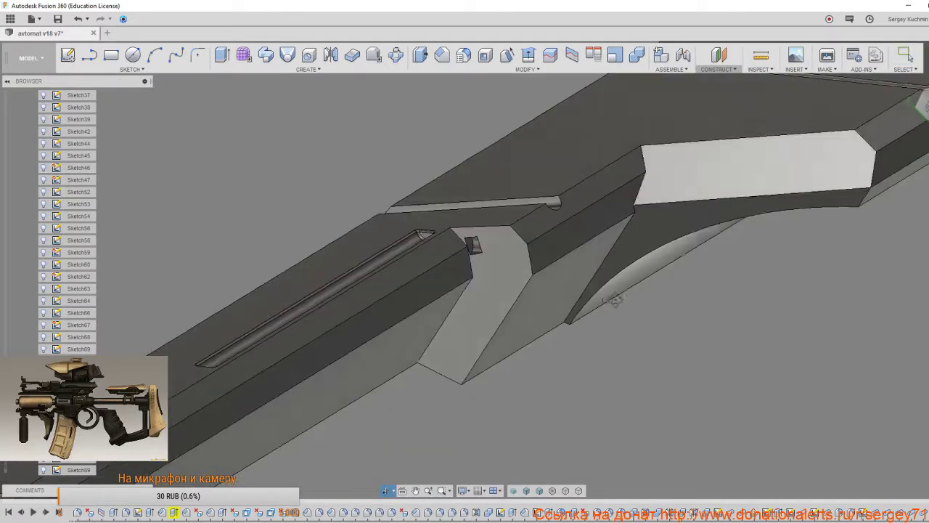
shift+middle_drag(616, 299, 601, 290)
scroll(520, 270, up, 5)
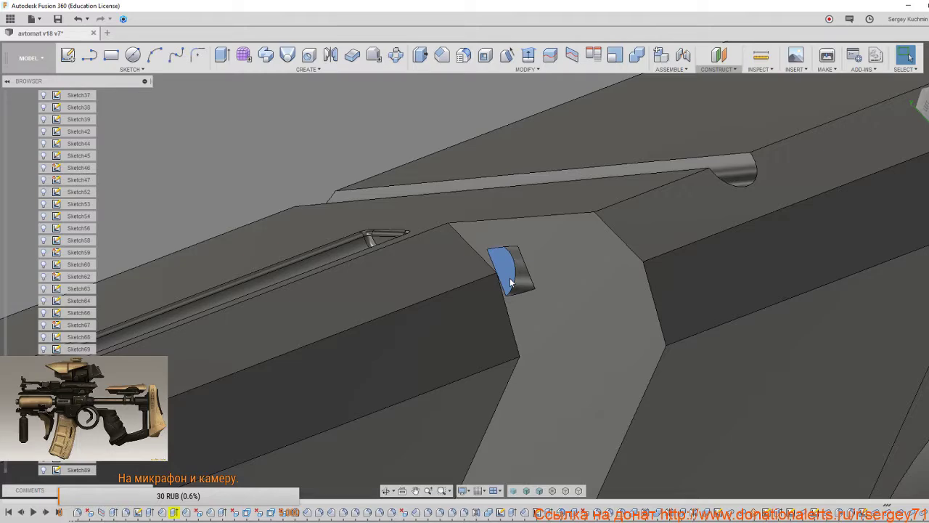
key(Delete)
scroll(537, 344, down, 4)
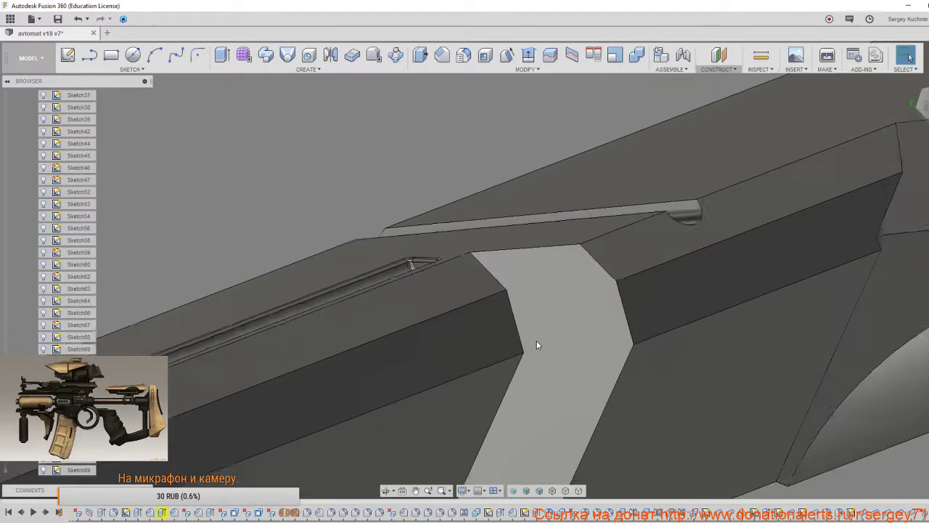
Start a constant-radius Fillet on the long lengthwise edges of the lower rail.
scroll(536, 351, down, 1)
shift+middle_drag(535, 352, 661, 324)
key(f)
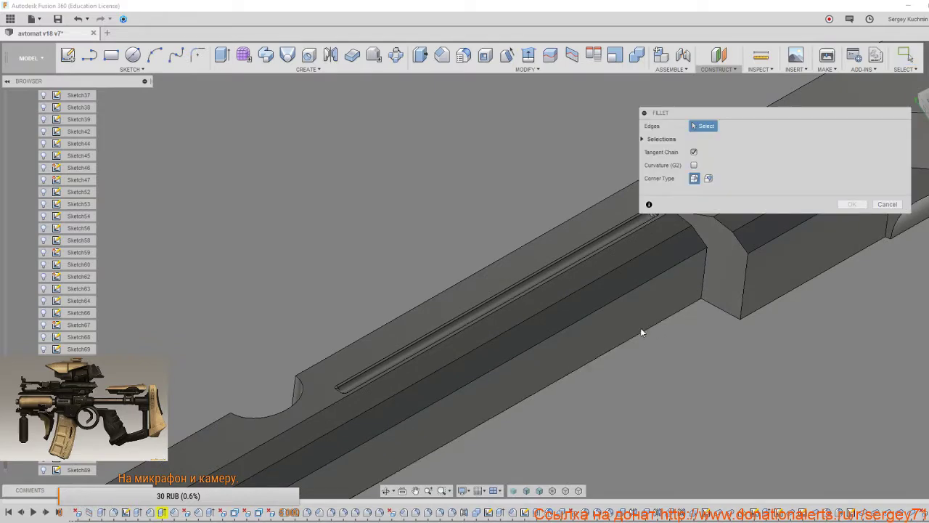
click(609, 299)
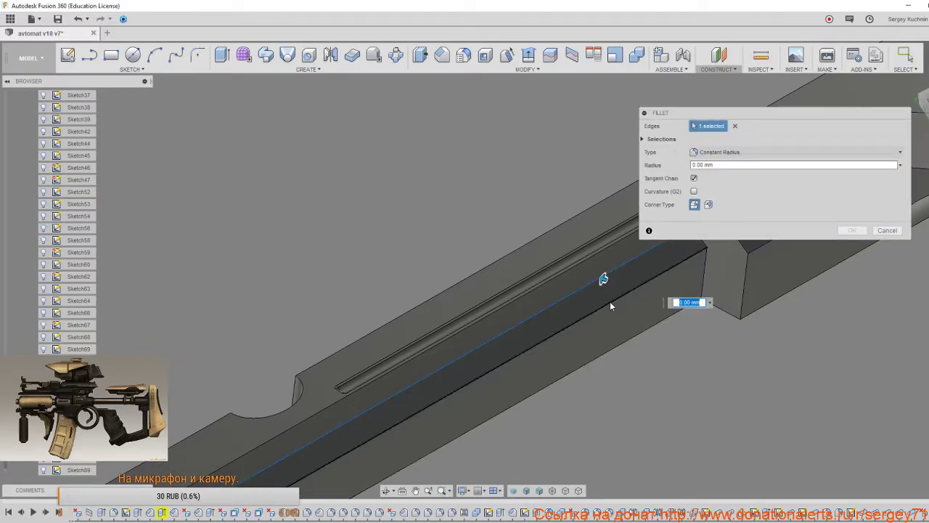
click(624, 342)
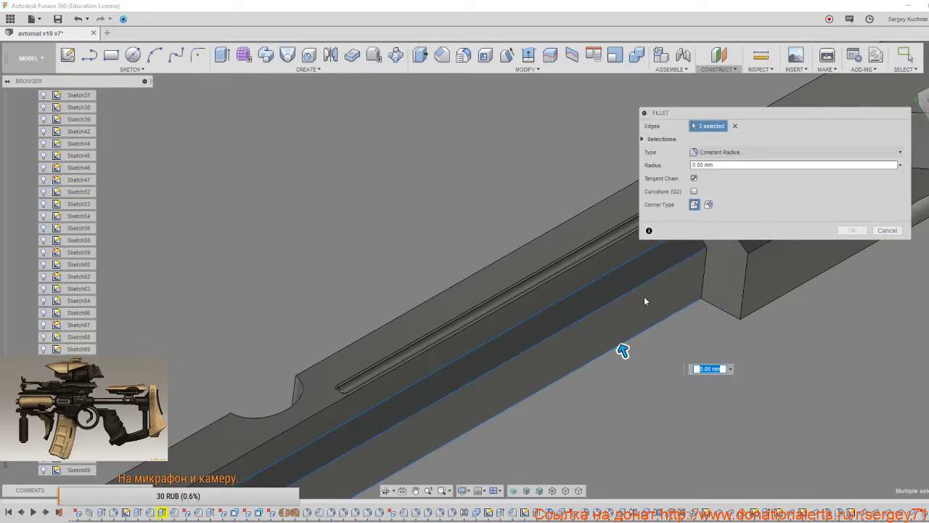
middle_drag(644, 296, 602, 204)
click(507, 291)
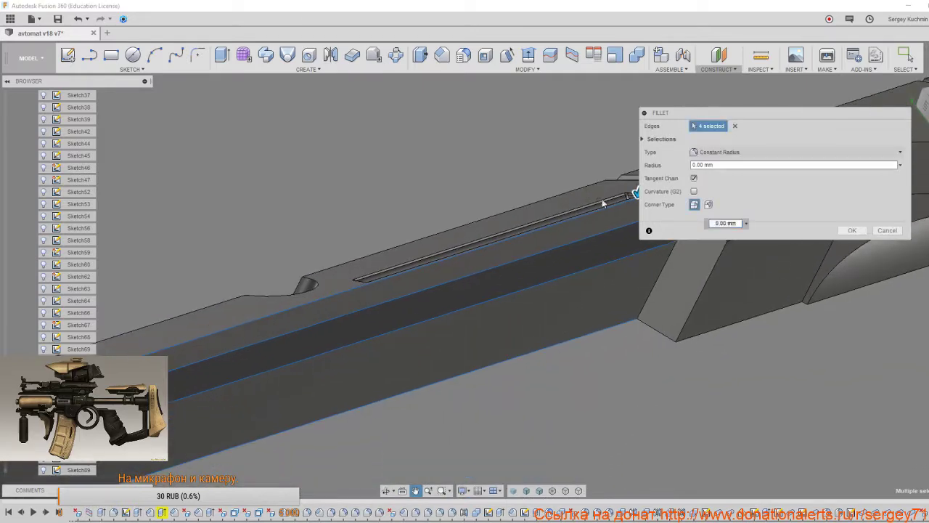
Remove the rail's lowest long edge from the fillet selection and set the radius to 0.1 mm.
middle_drag(515, 278, 643, 236)
shift+middle_drag(420, 302, 494, 302)
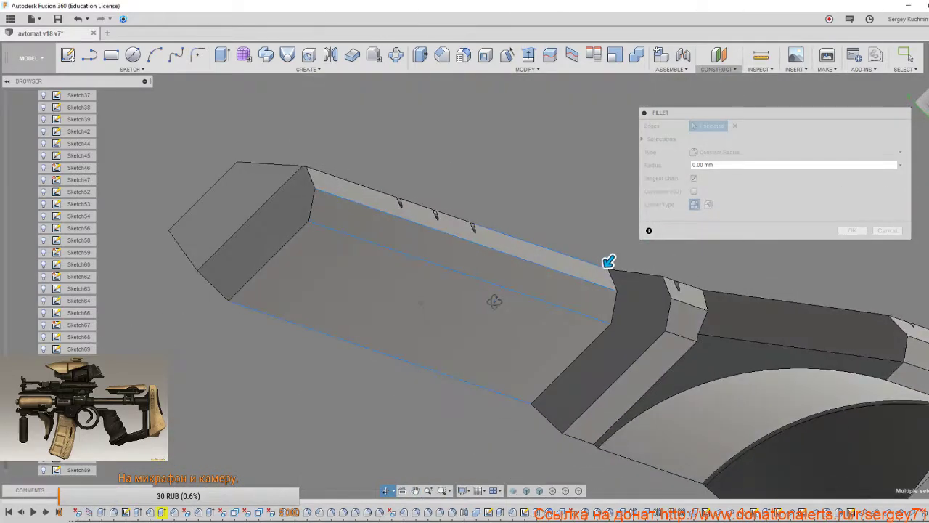
click(411, 359)
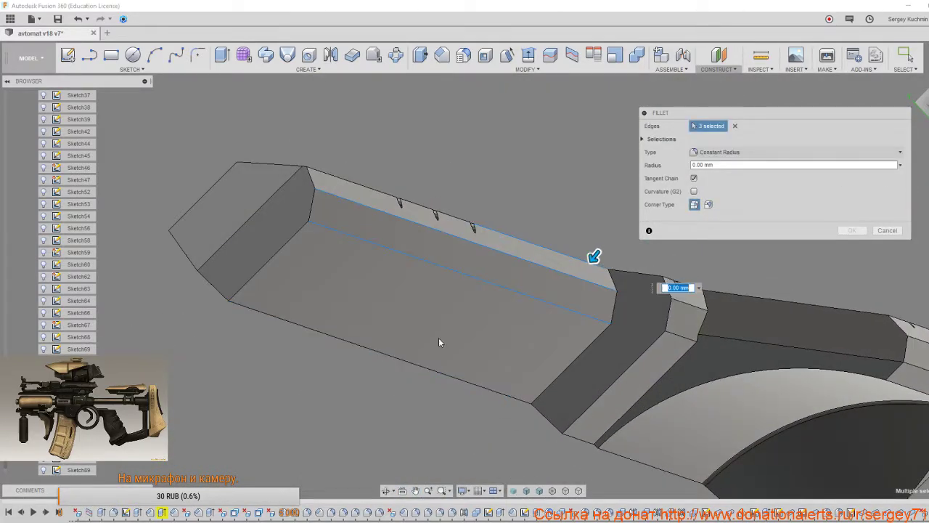
shift+middle_drag(439, 342, 549, 254)
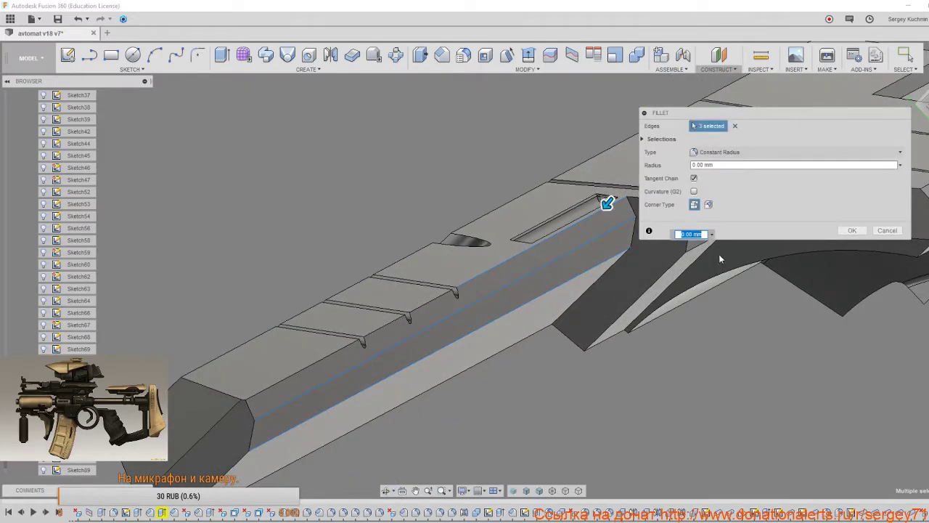
click(712, 234)
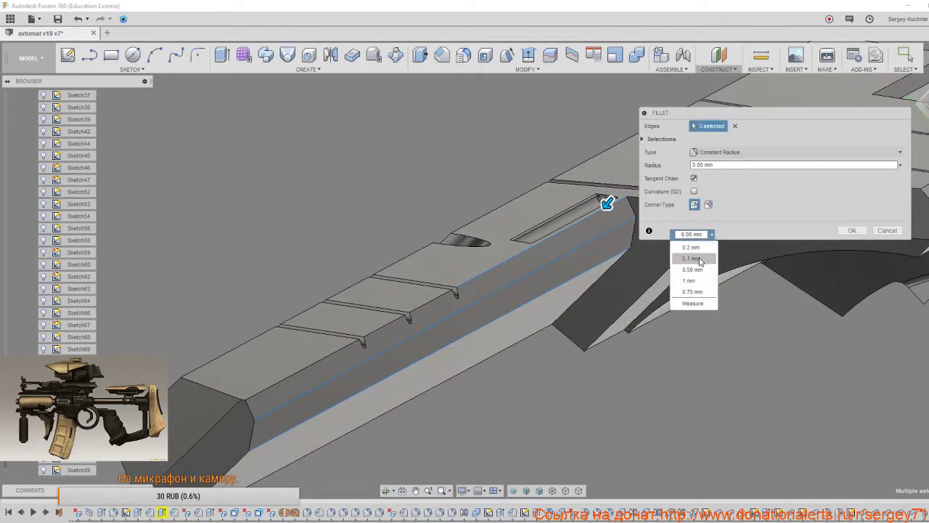
click(691, 258)
Add the outer rail edge segments between the three vertical grooves and the open groove-end edges to the 0.1 mm fillet.
shift+middle_drag(614, 307, 597, 319)
scroll(377, 380, up, 2)
middle_drag(359, 378, 429, 315)
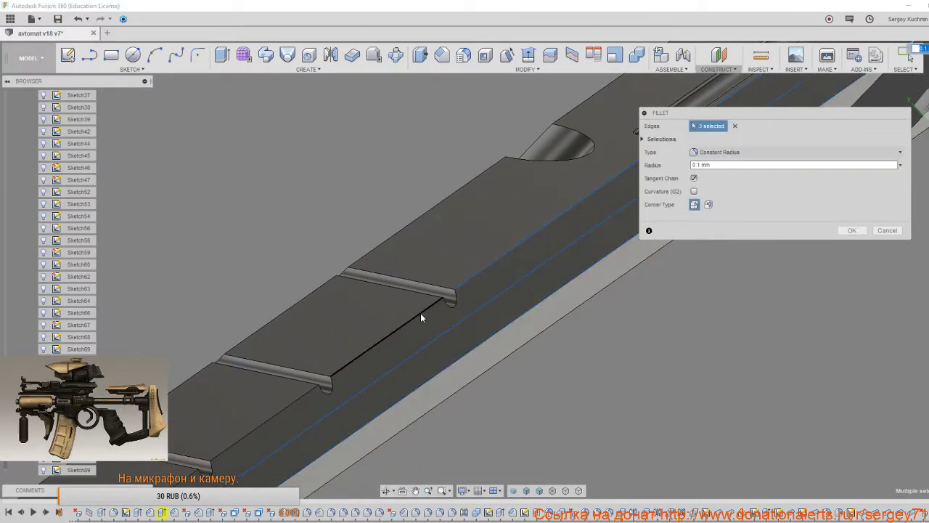
click(334, 388)
click(298, 403)
middle_drag(297, 404, 414, 310)
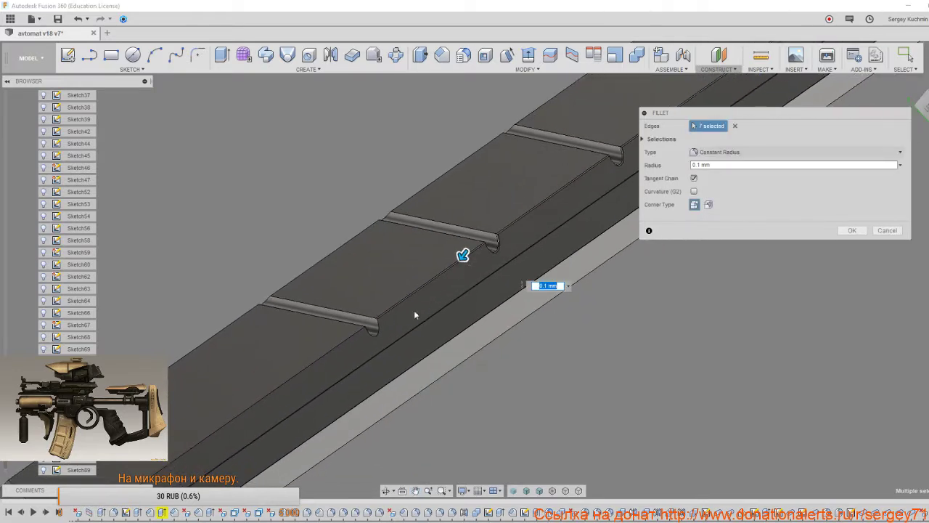
click(370, 334)
middle_drag(368, 336, 445, 263)
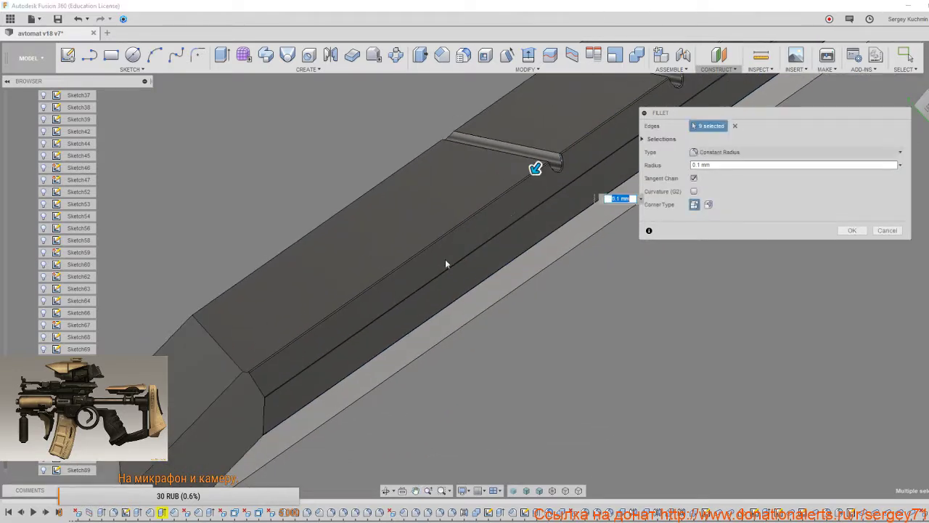
Add the edges around the rail's slanted front end and the adjoining inner long edge to the fillet.
click(244, 372)
click(236, 379)
click(253, 384)
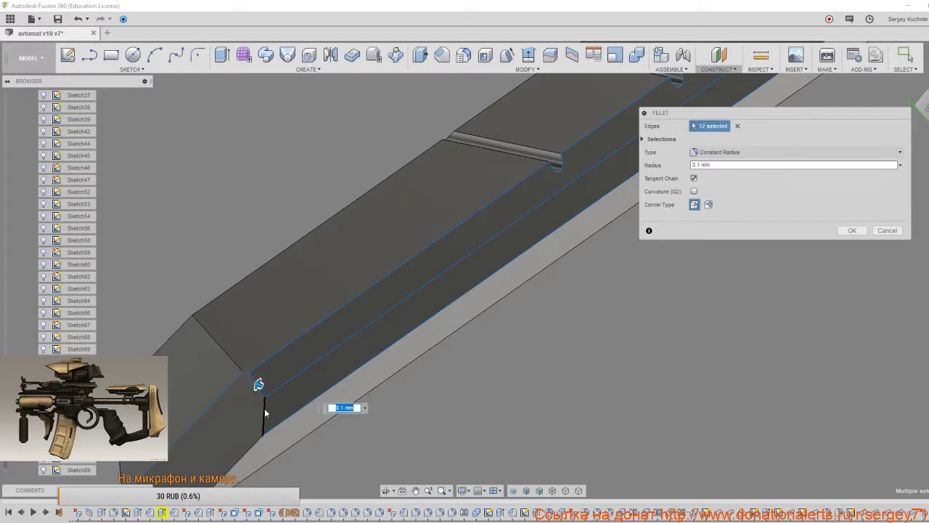
click(262, 415)
click(254, 445)
middle_drag(345, 329, 397, 360)
click(281, 386)
click(265, 329)
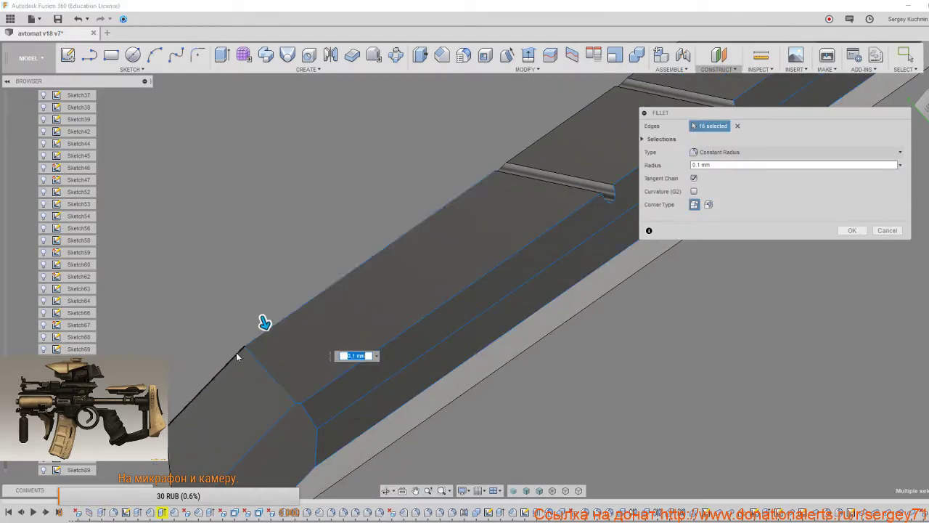
click(234, 358)
Add the rounded end edge of the groove farthest from the notch and the next inner rail edge to the fillet.
scroll(263, 361, down, 2)
mouse_move(364, 278)
shift+middle_down()
mouse_move(357, 309)
mouse_move(417, 336)
mouse_move(367, 276)
shift+middle_up()
scroll(345, 363, up, 3)
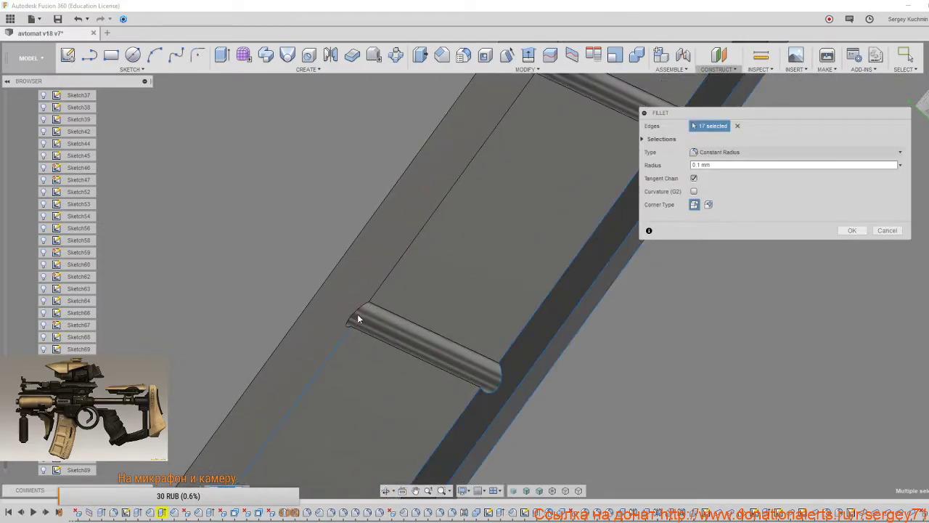
click(358, 313)
click(380, 288)
scroll(377, 330, down, 3)
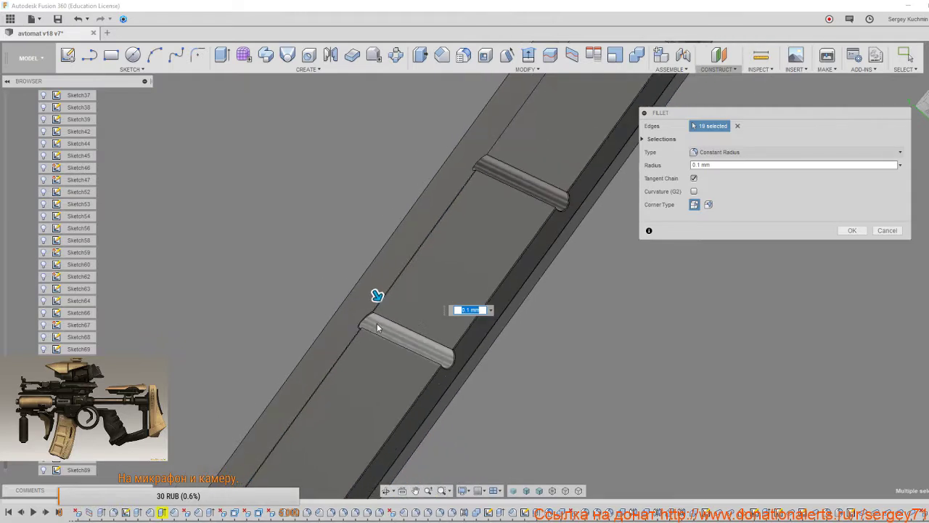
shift+middle_drag(376, 328, 486, 358)
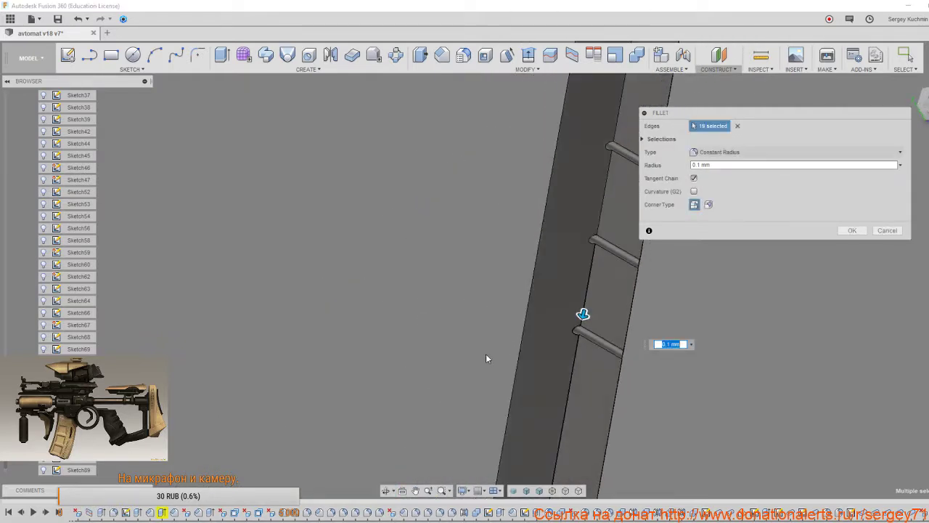
Add the middle groove's rounded end, both its side edges and the inner rail edge beyond it to the fillet.
scroll(352, 394, up, 2)
scroll(457, 279, up, 5)
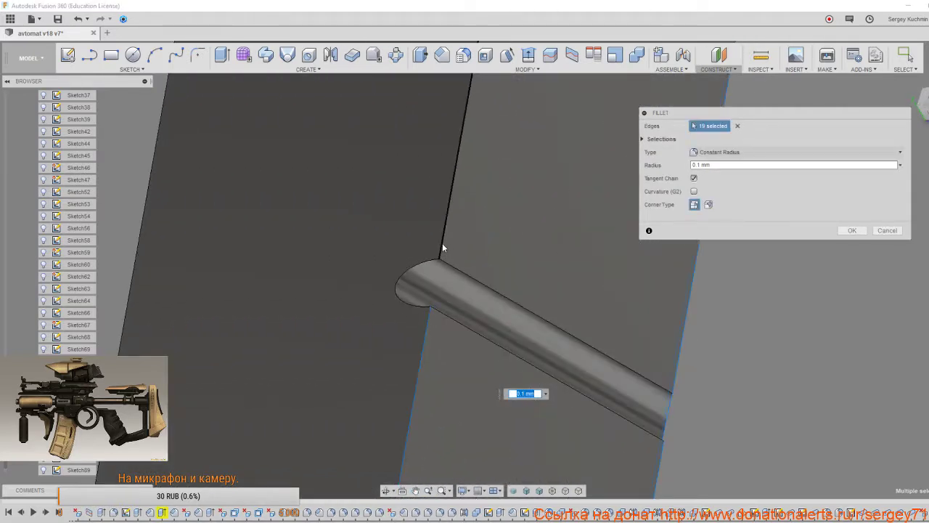
click(442, 242)
click(421, 261)
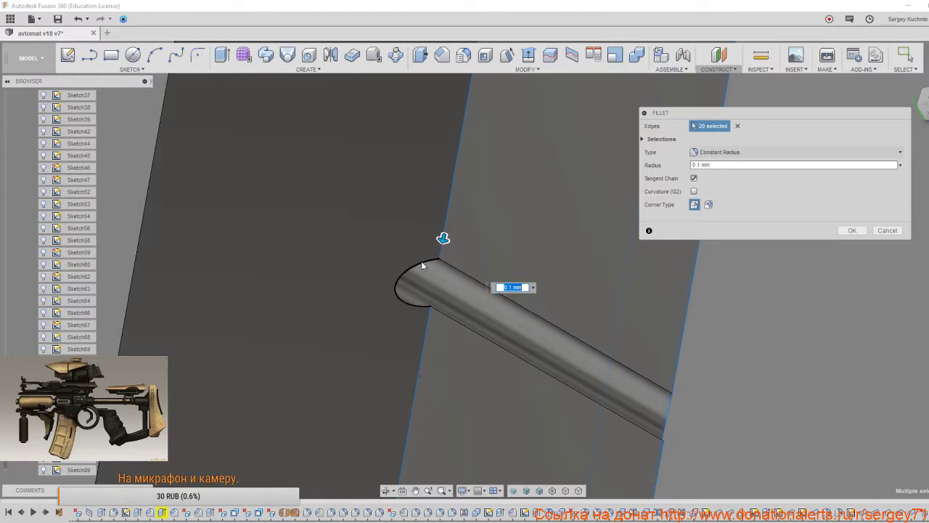
click(452, 318)
click(463, 271)
scroll(461, 307, down, 2)
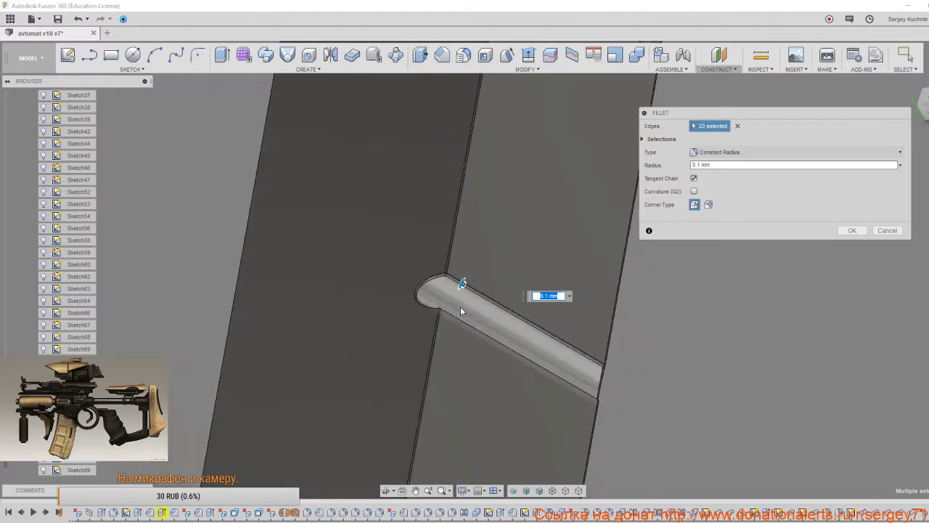
shift+middle_drag(460, 309, 495, 272)
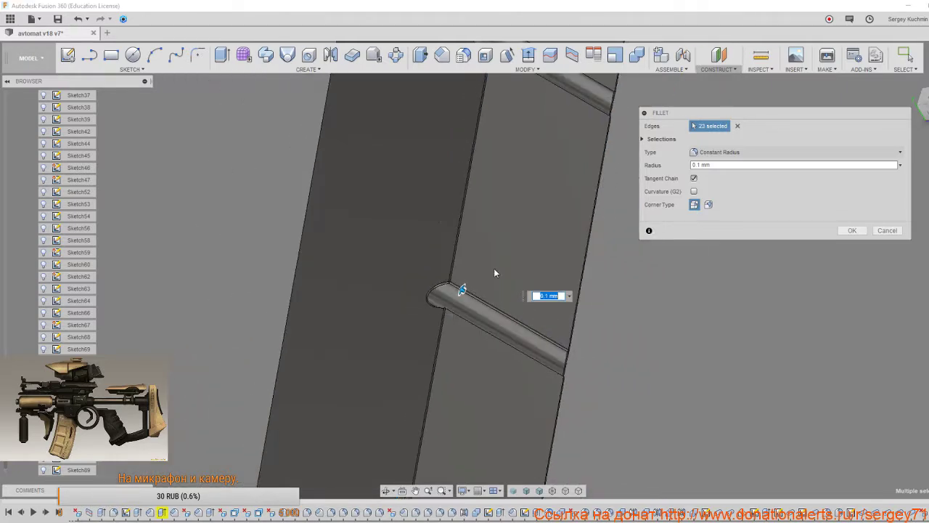
Try the alternative corner type for the fillet and return to the original one.
click(708, 204)
scroll(450, 298, up, 4)
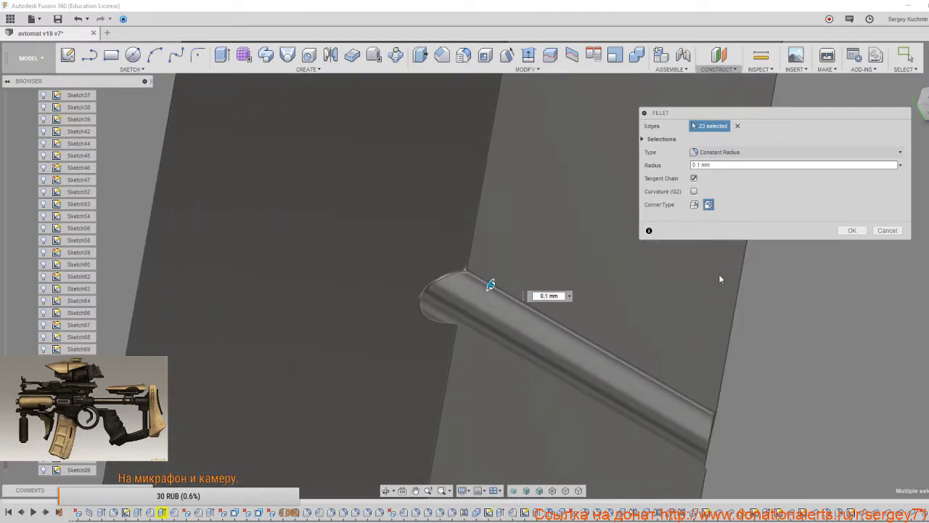
click(694, 206)
Add the rounded end and both side edges of the groove nearest the notch, plus the rail edge leading to the notch, to the fillet.
middle_drag(553, 224, 428, 409)
middle_drag(426, 281, 421, 402)
scroll(420, 402, down, 2)
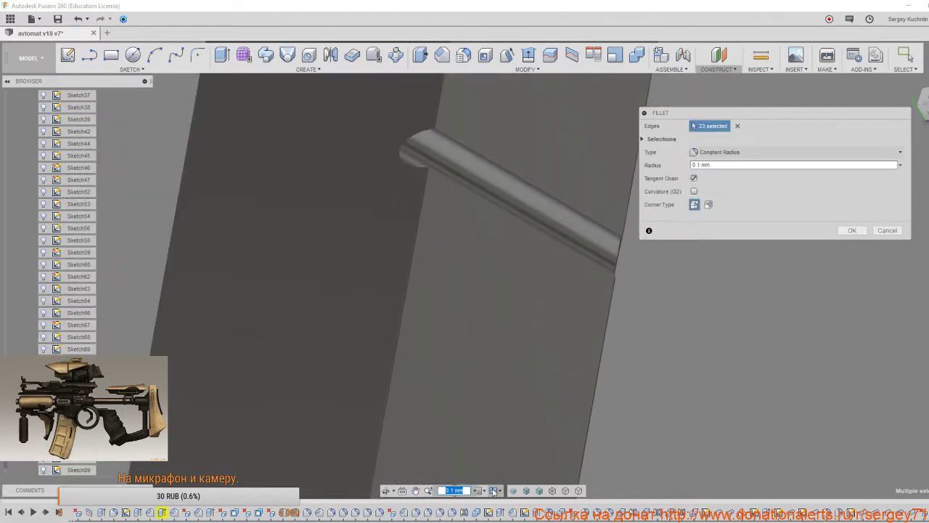
click(540, 491)
middle_drag(483, 250, 481, 380)
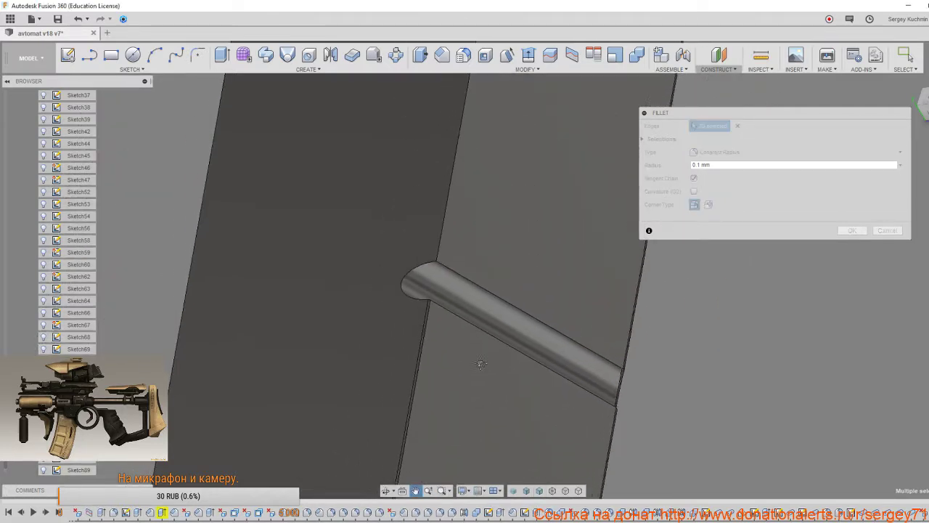
scroll(440, 298, up, 3)
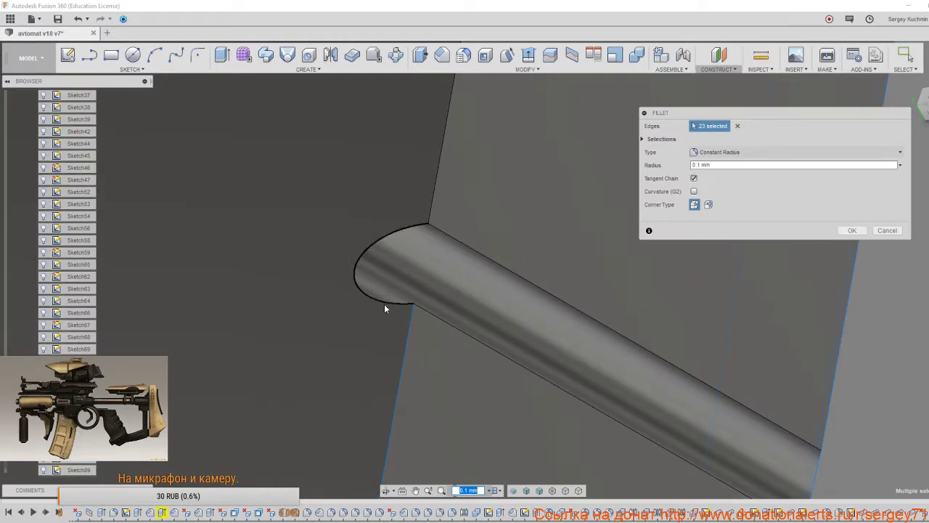
click(384, 302)
click(449, 324)
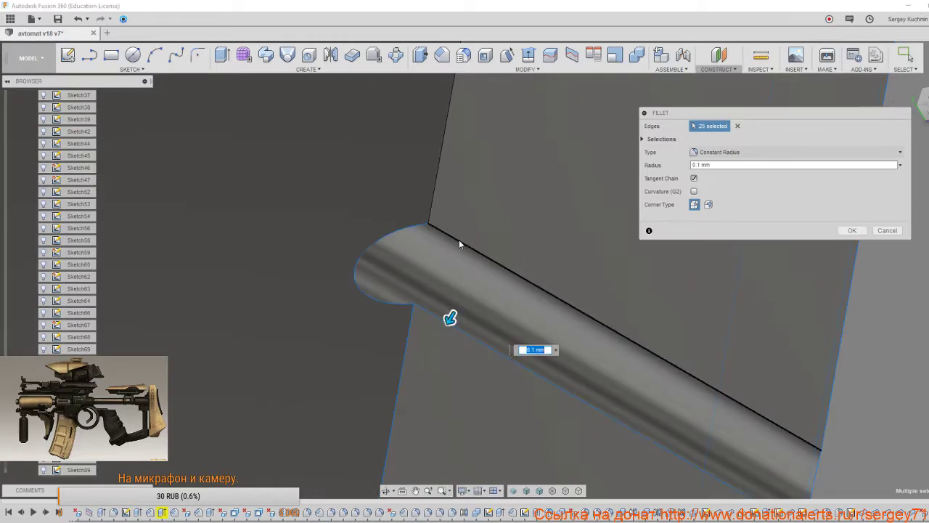
click(459, 240)
click(433, 202)
scroll(431, 318, down, 5)
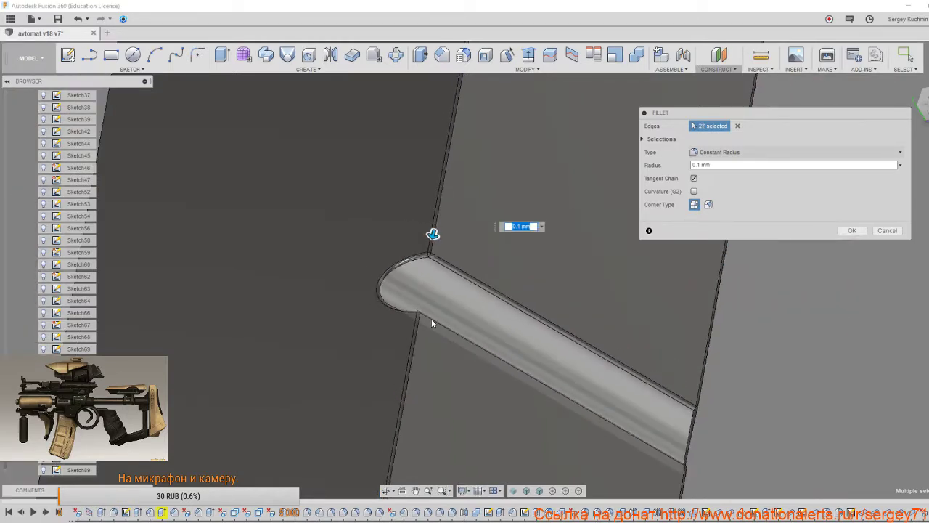
Add the wide groove's rounded end, both its side edges and the inner rail edge beyond it to the fillet.
middle_drag(471, 190, 433, 372)
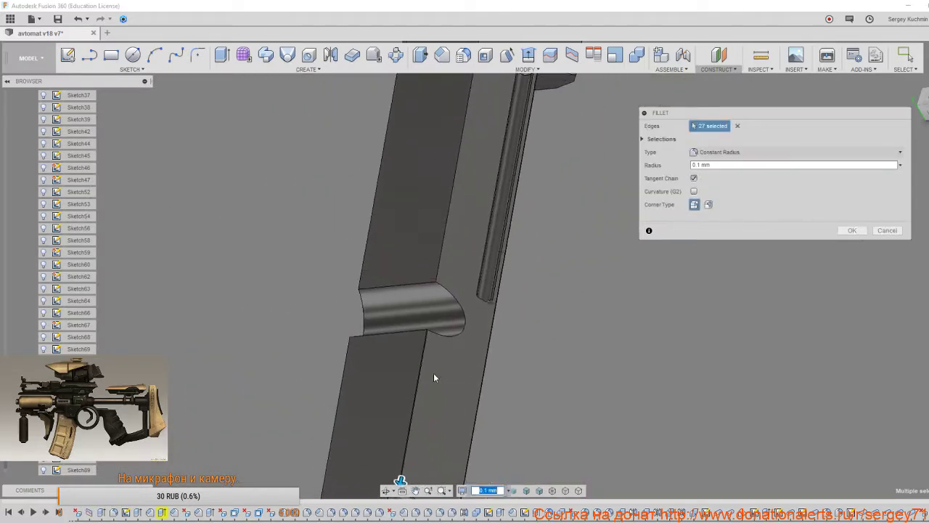
scroll(434, 349, up, 5)
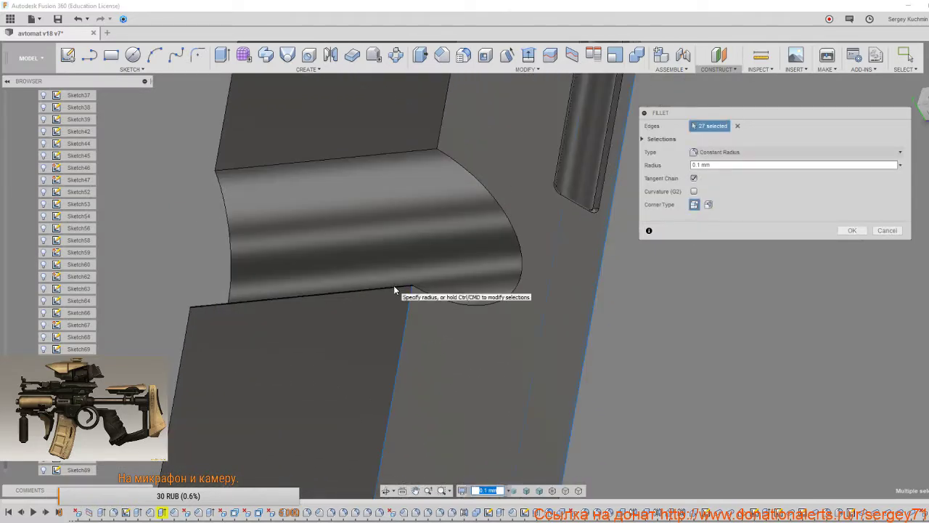
click(400, 290)
click(430, 298)
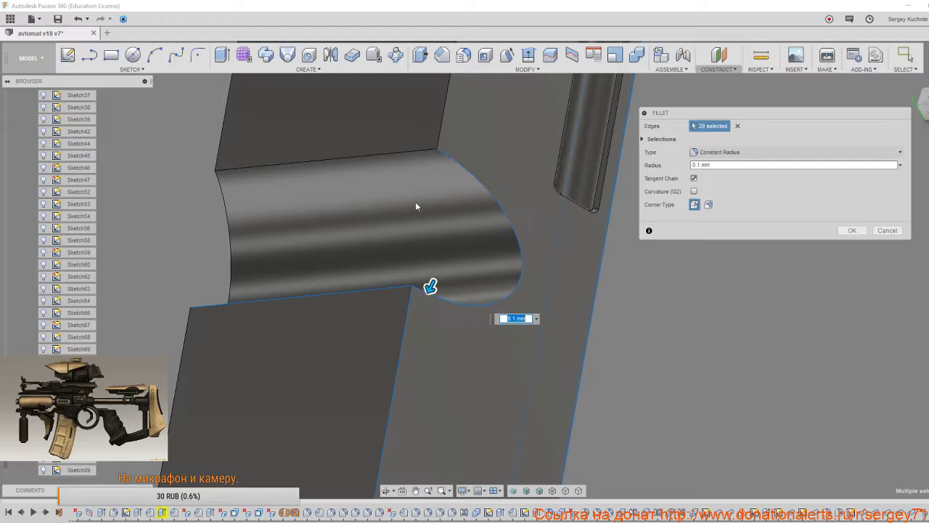
click(410, 154)
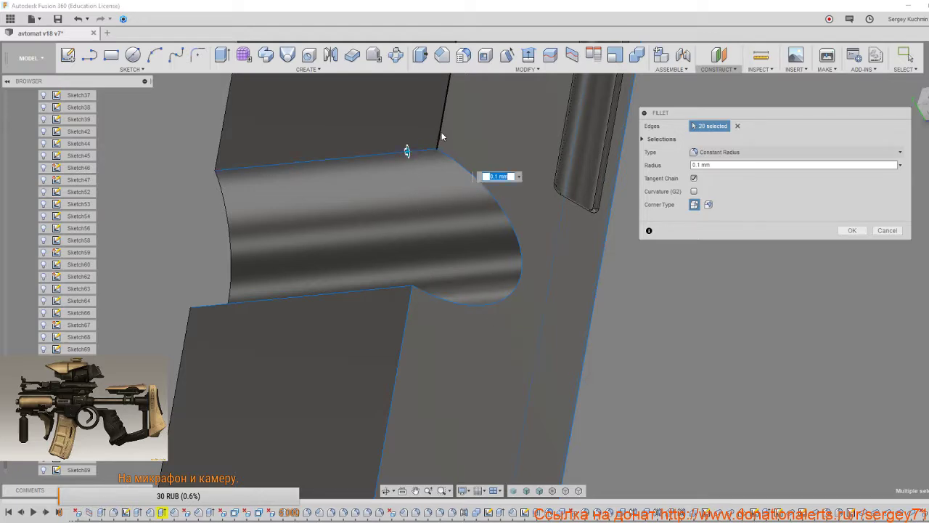
click(441, 134)
Add the edges along both sides of the angled step face beside the narrow slot to the fillet.
scroll(438, 261, down, 3)
middle_drag(484, 241, 410, 346)
middle_drag(480, 320, 315, 246)
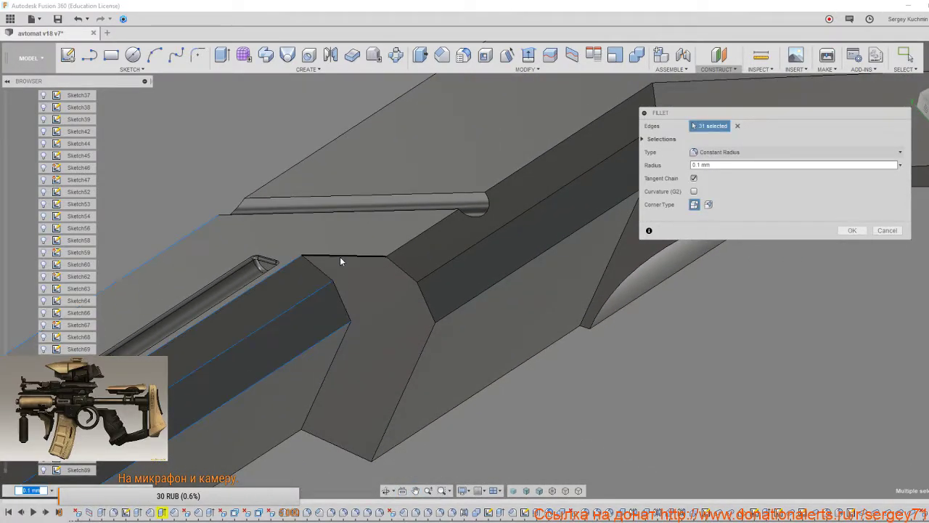
click(341, 258)
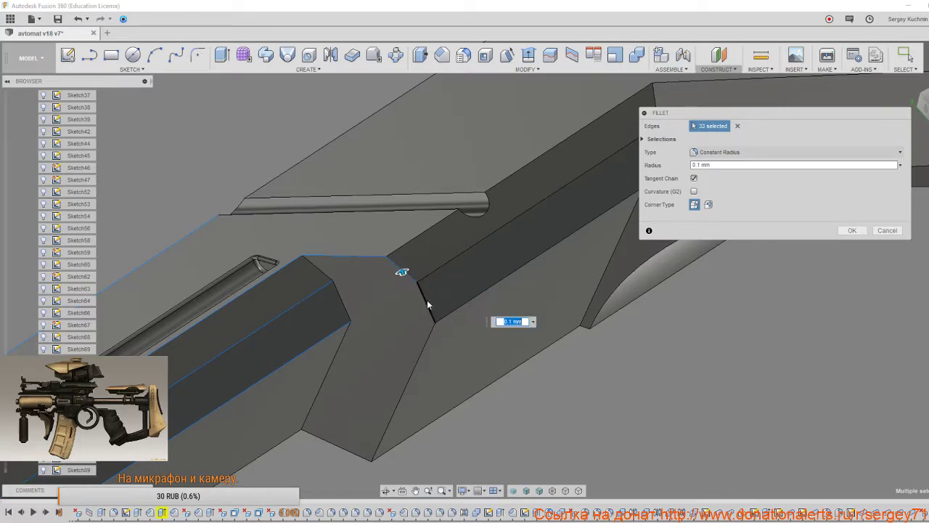
click(425, 347)
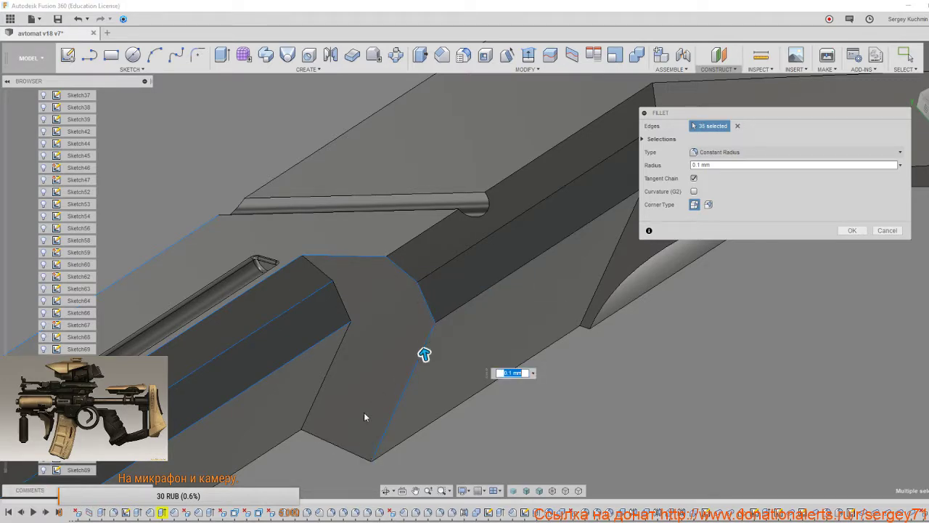
shift+middle_drag(365, 417, 336, 321)
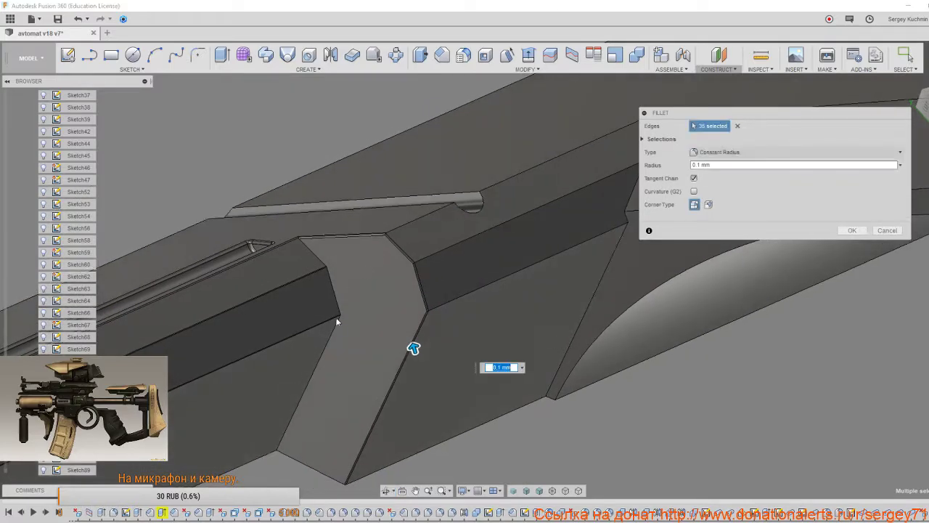
click(338, 301)
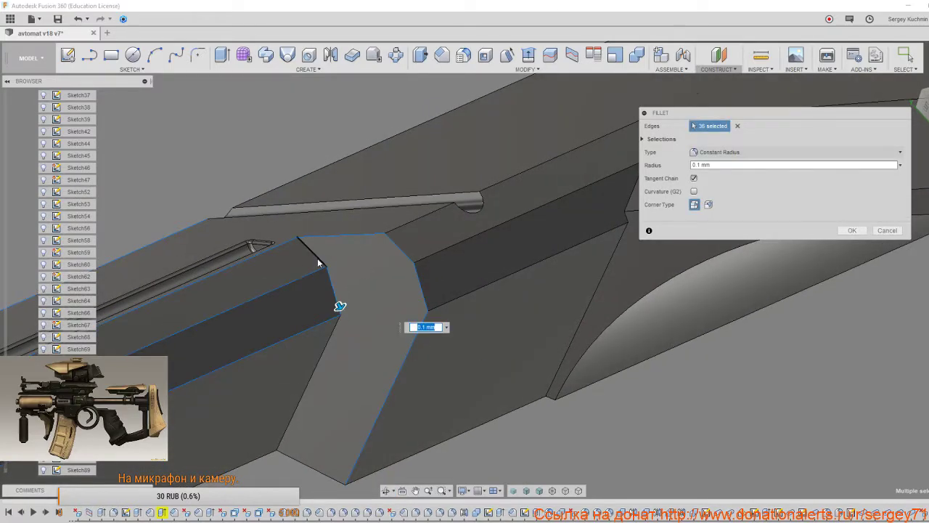
click(318, 257)
Add the rounded end and both side edges of the groove beyond the angled step, plus the adjoining inner rail edges, to the fillet.
shift+middle_drag(402, 251, 395, 394)
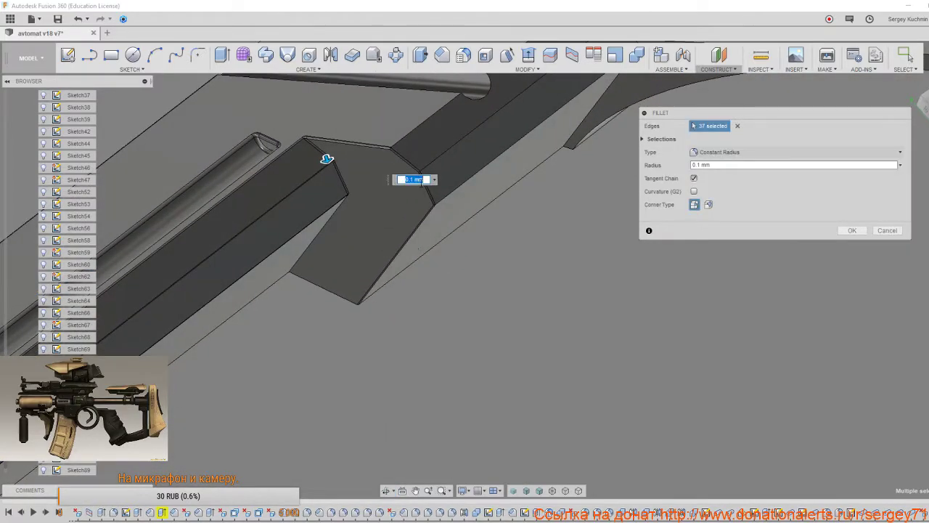
scroll(431, 315, up, 5)
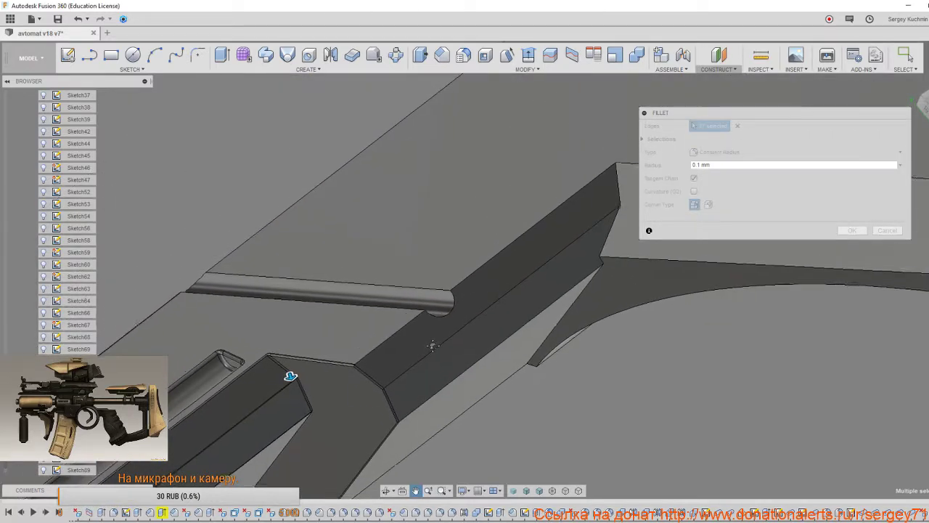
click(391, 323)
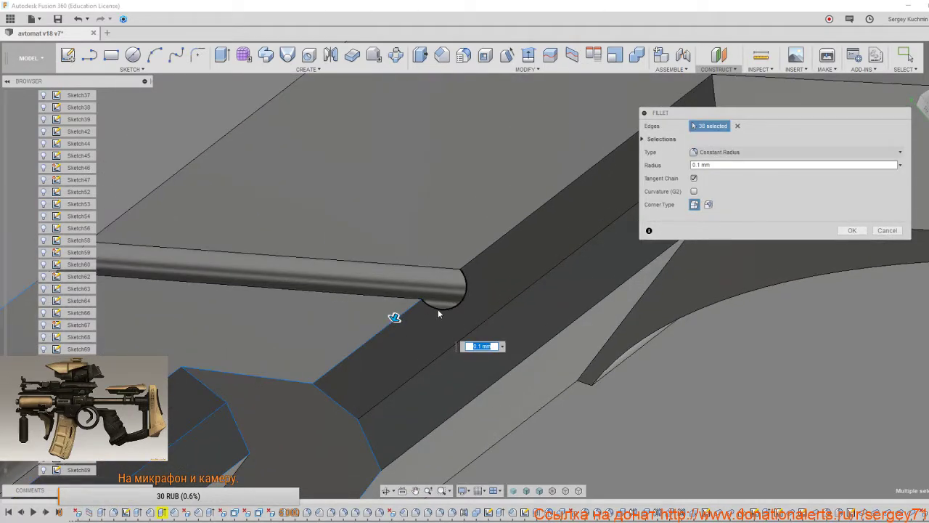
click(442, 270)
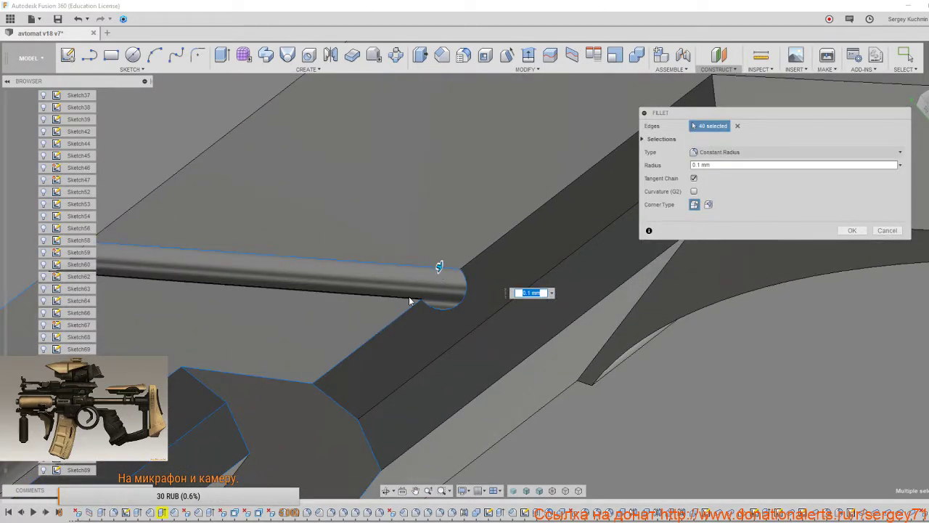
click(473, 261)
Add the two lengthwise edges of the bevelled band between the angled step and the next sloped face to the fillet.
scroll(439, 379, down, 5)
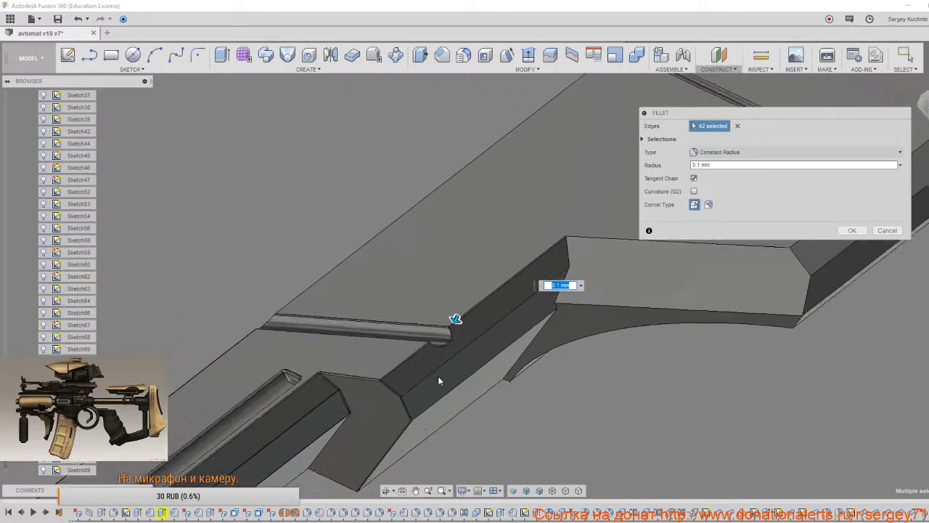
shift+middle_drag(438, 376, 448, 430)
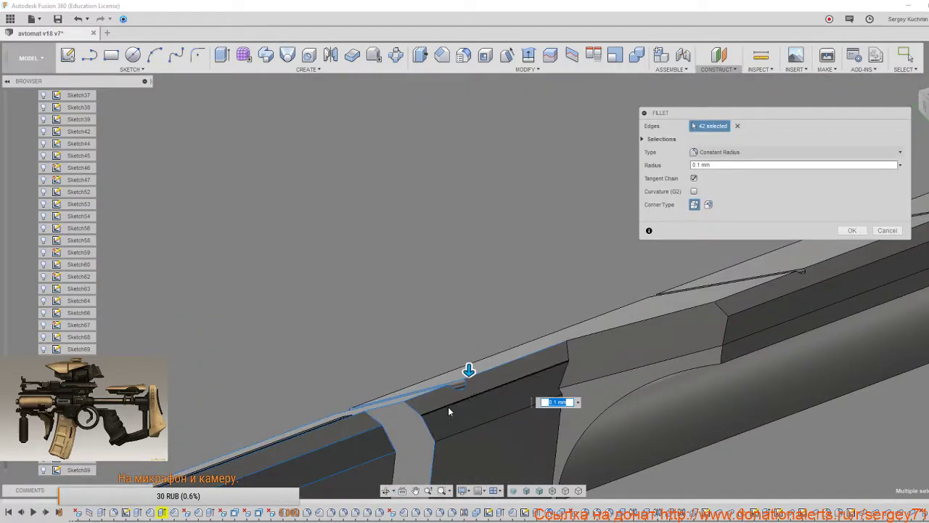
click(448, 405)
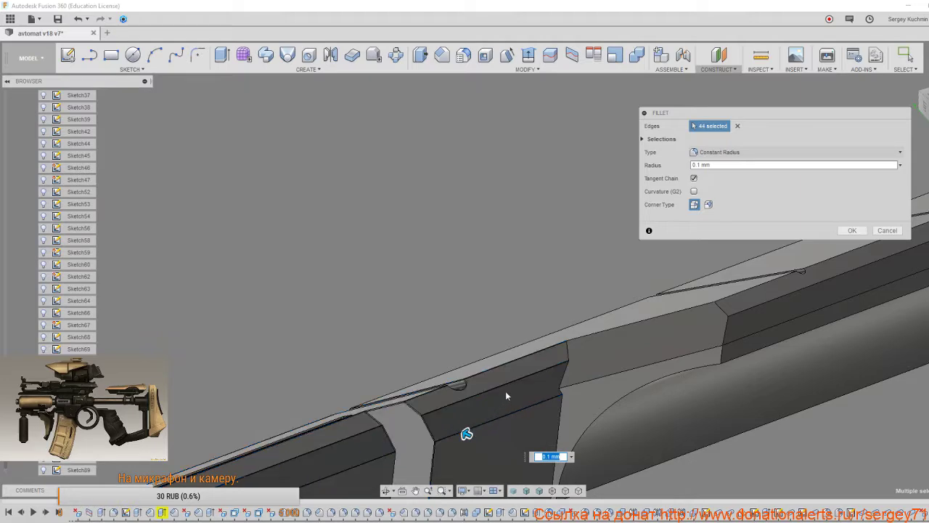
shift+middle_drag(447, 395, 382, 421)
Add the sloped face's upper edge, its short end edges and its lower edge to the fillet.
scroll(429, 305, up, 5)
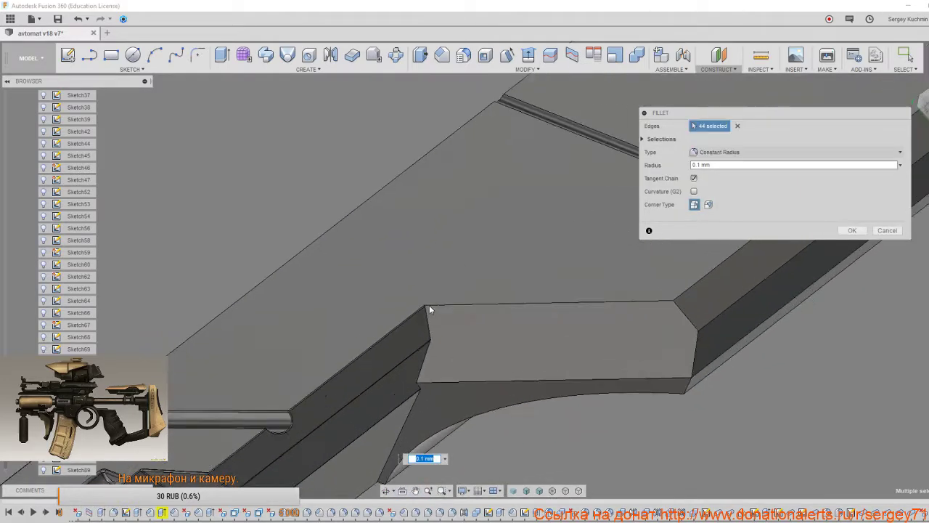
click(429, 308)
click(437, 308)
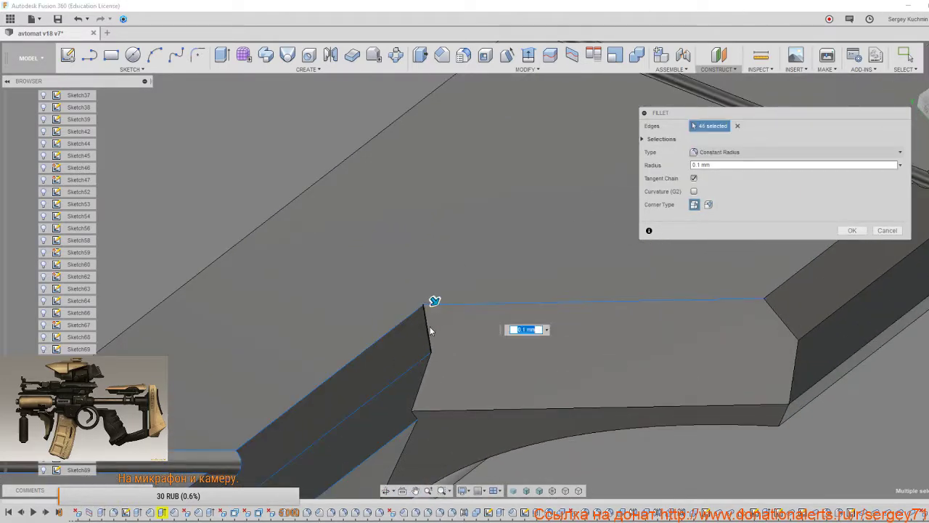
click(428, 331)
click(426, 368)
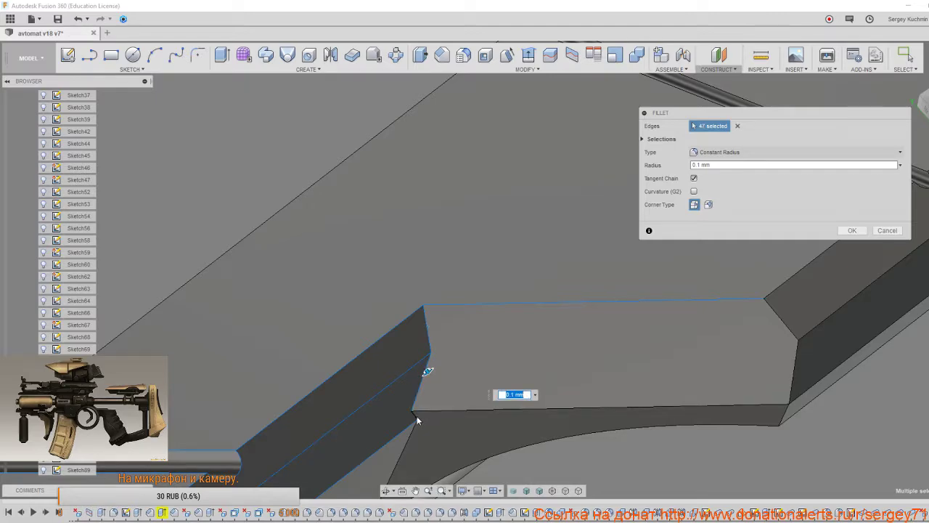
click(420, 416)
click(421, 415)
shift+middle_drag(421, 415, 446, 135)
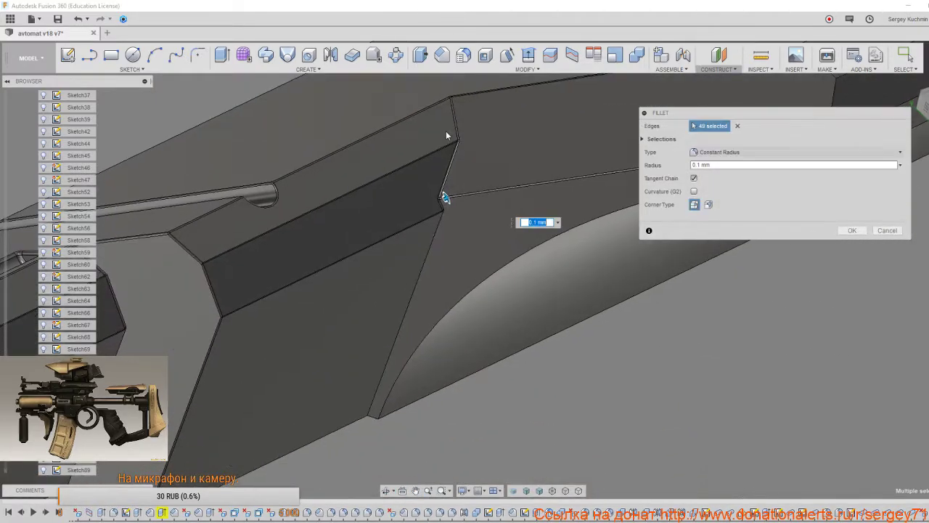
Add the steep edge beside the barrel recess, the recess's curved edge and the sloped face's far end edges to the fillet.
click(417, 291)
shift+middle_drag(417, 291, 343, 226)
click(400, 300)
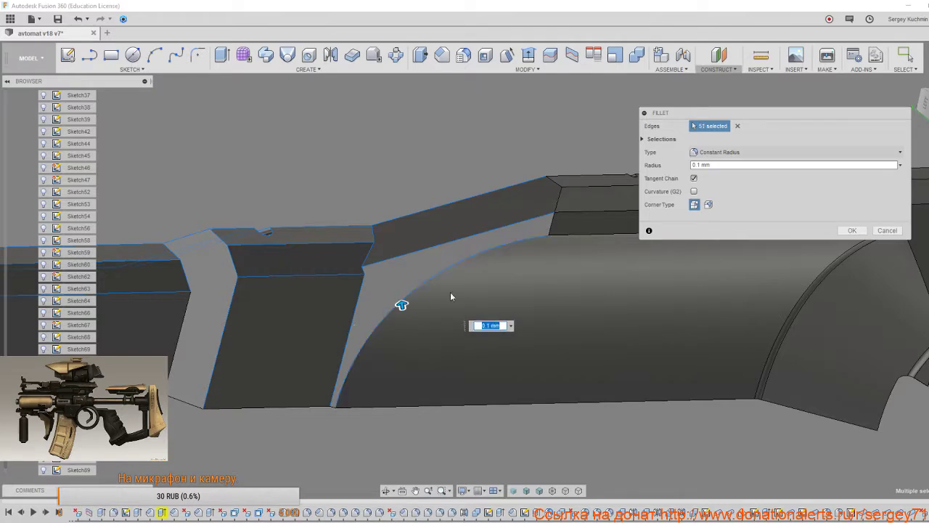
click(552, 231)
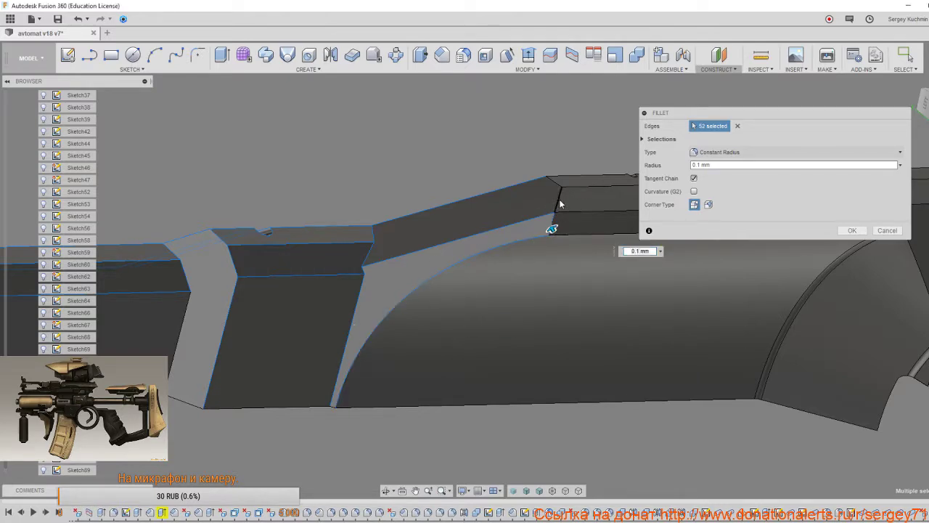
click(557, 194)
click(535, 231)
Add the inner rail edge leading to the next groove and the three long bevel edges beside the barrel recess to the fillet.
shift+middle_drag(520, 266, 434, 372)
middle_drag(467, 271, 385, 404)
scroll(385, 403, up, 2)
click(400, 412)
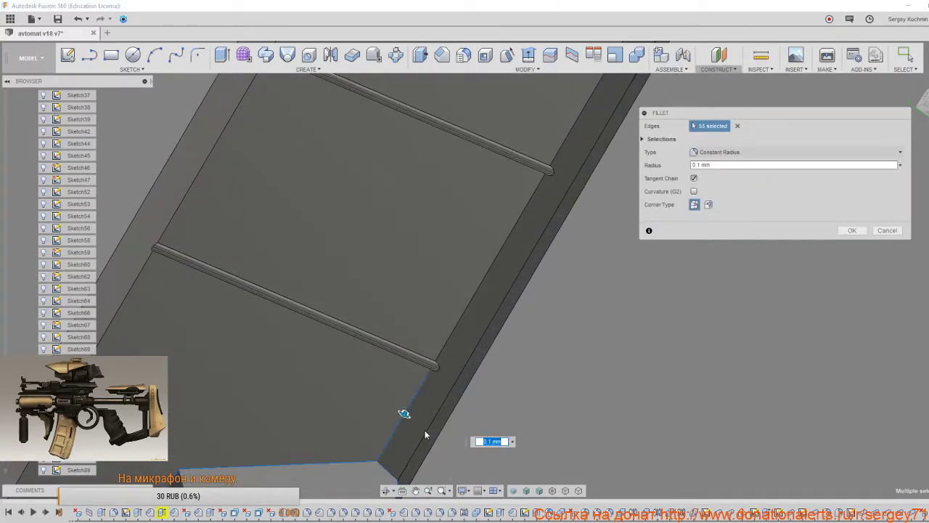
click(426, 437)
shift+middle_drag(423, 419, 374, 381)
click(367, 421)
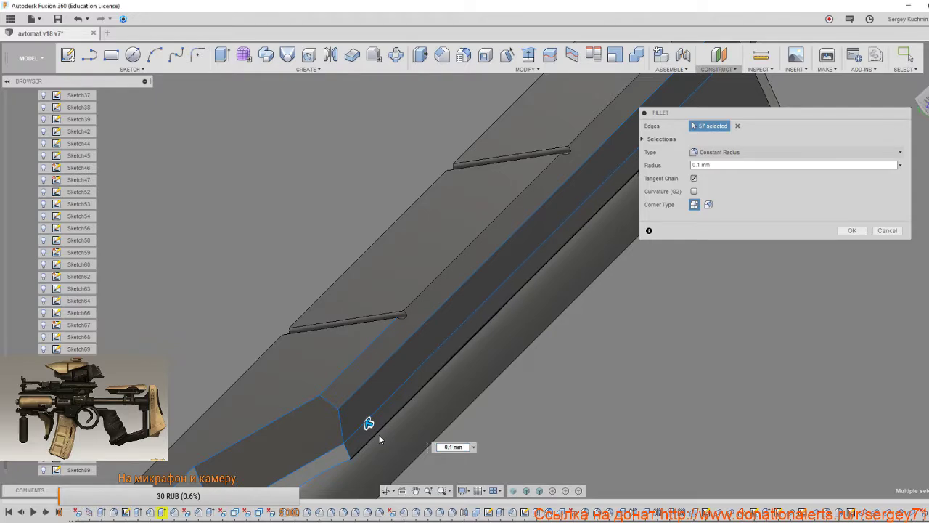
click(379, 437)
Add the first groove past the sloped face to the fillet: its rounded end, both side edges and the rail edge beyond.
shift+middle_drag(381, 440, 409, 369)
scroll(406, 366, up, 5)
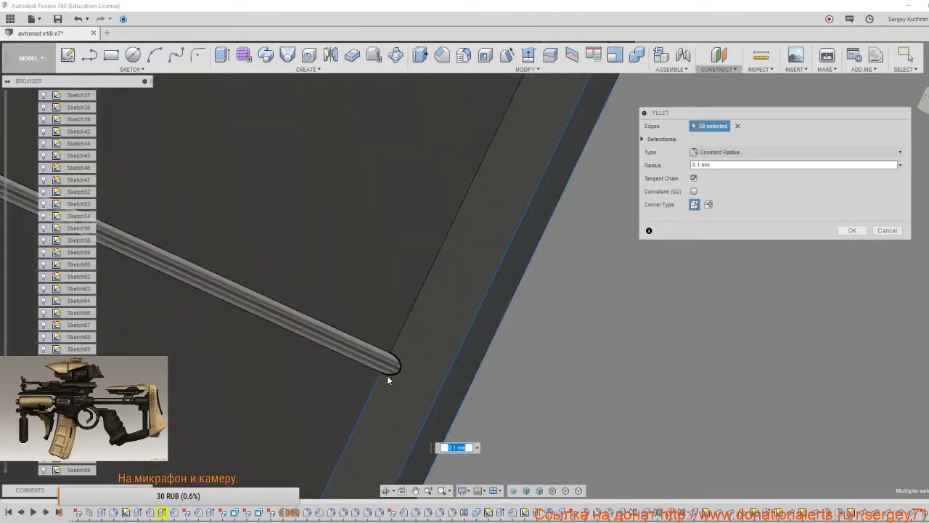
click(378, 350)
click(368, 367)
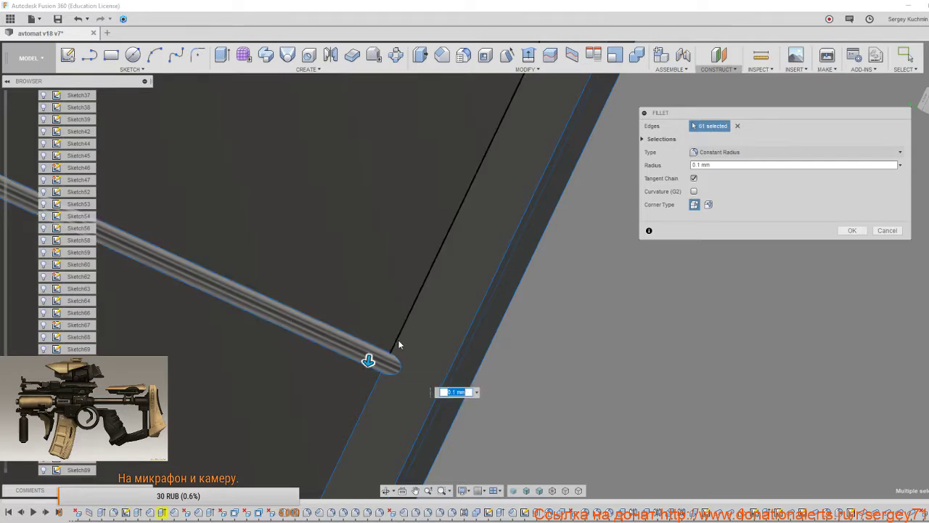
click(399, 341)
Add a groove's rounded end on the opposite side of the rail and the rail edges on both sides of it to the fillet.
shift+middle_drag(400, 350, 664, 317)
scroll(548, 333, up, 2)
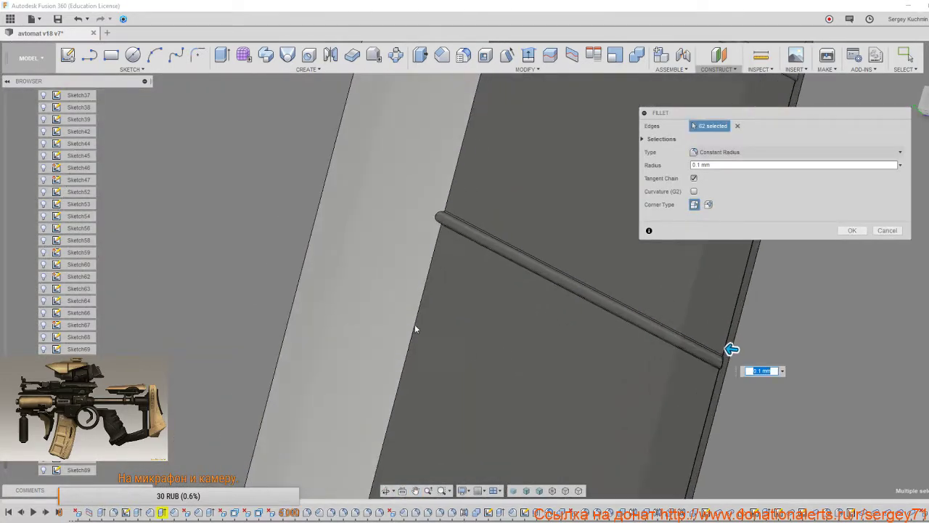
scroll(443, 211, up, 3)
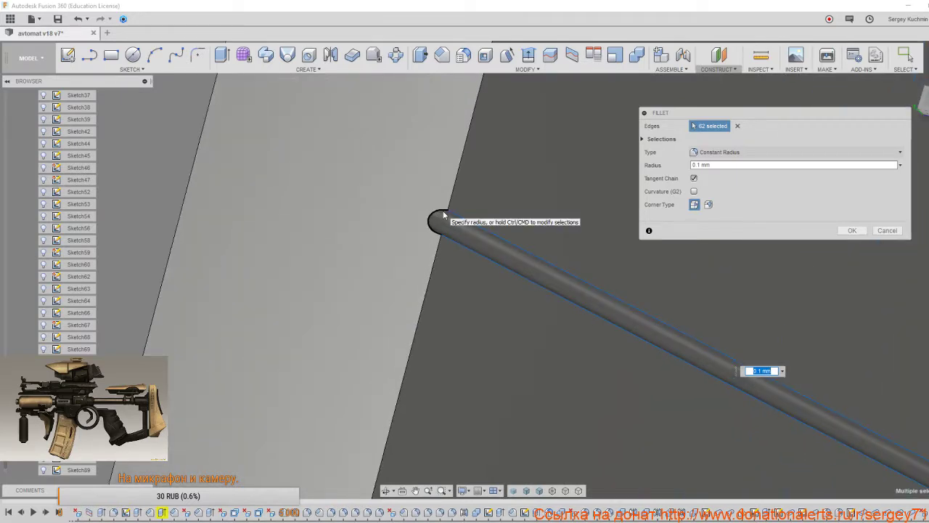
click(451, 203)
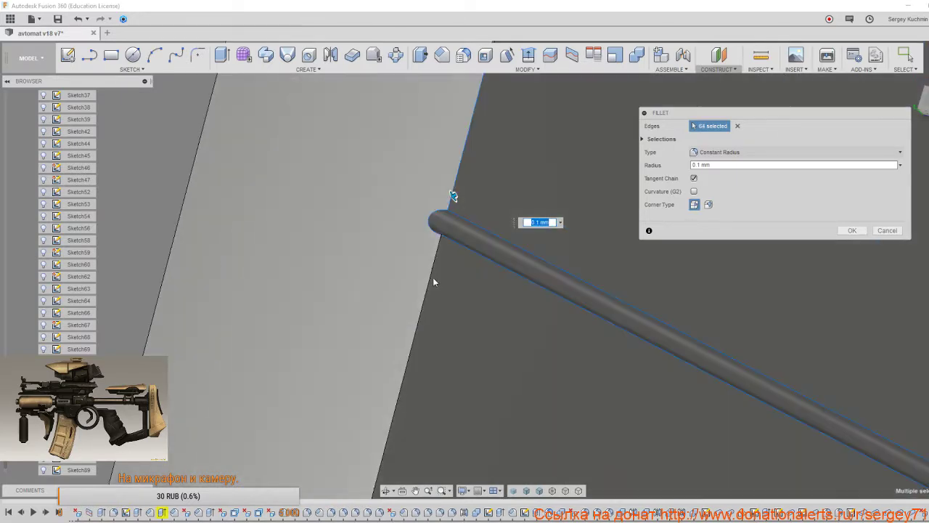
click(432, 274)
Add the rounded end of the wide groove near the narrow slot, on the rail's opposite side, to the fillet.
scroll(441, 341, down, 5)
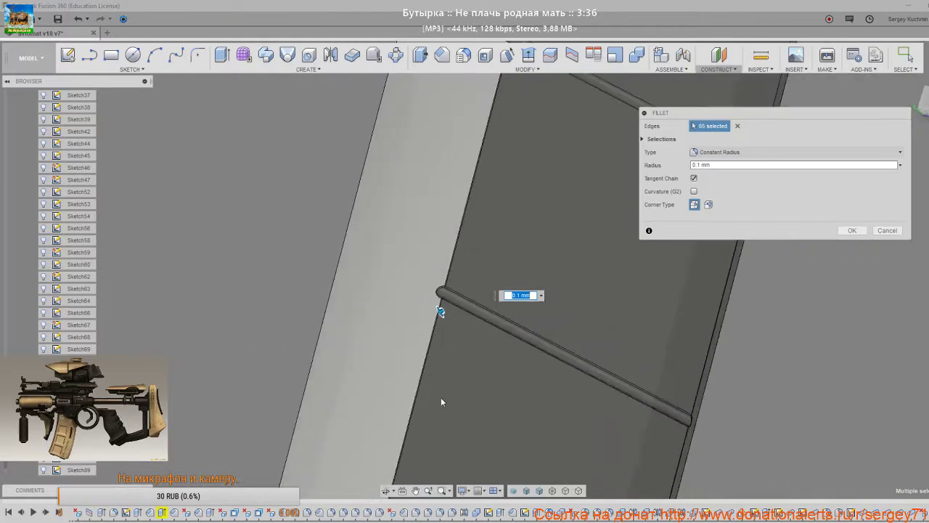
scroll(402, 323, up, 5)
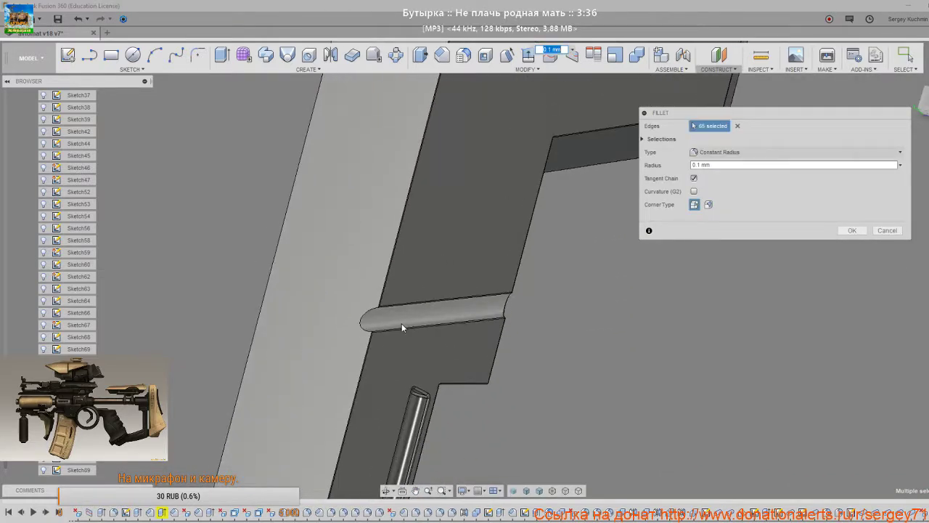
click(342, 331)
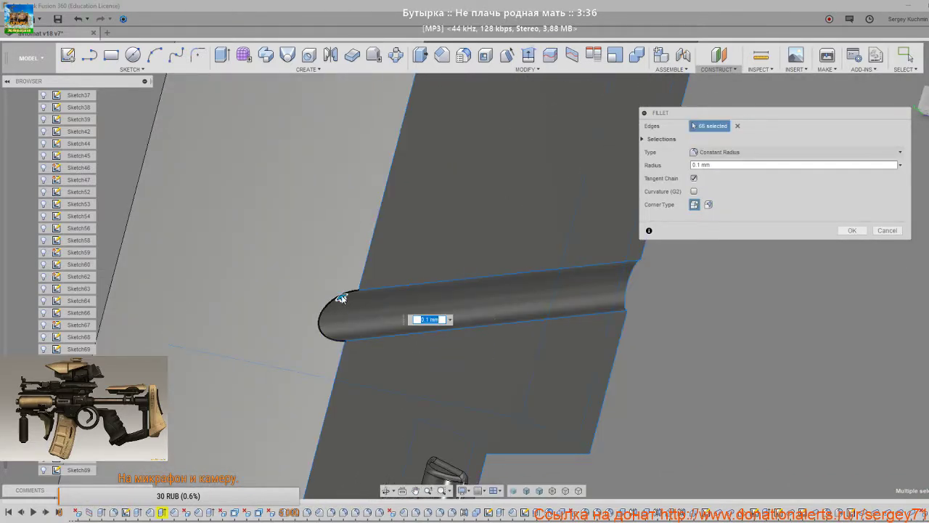
Add the long rail edge beyond the last groove and that groove's rounded end to the fillet.
scroll(344, 329, down, 5)
shift+middle_drag(348, 330, 419, 360)
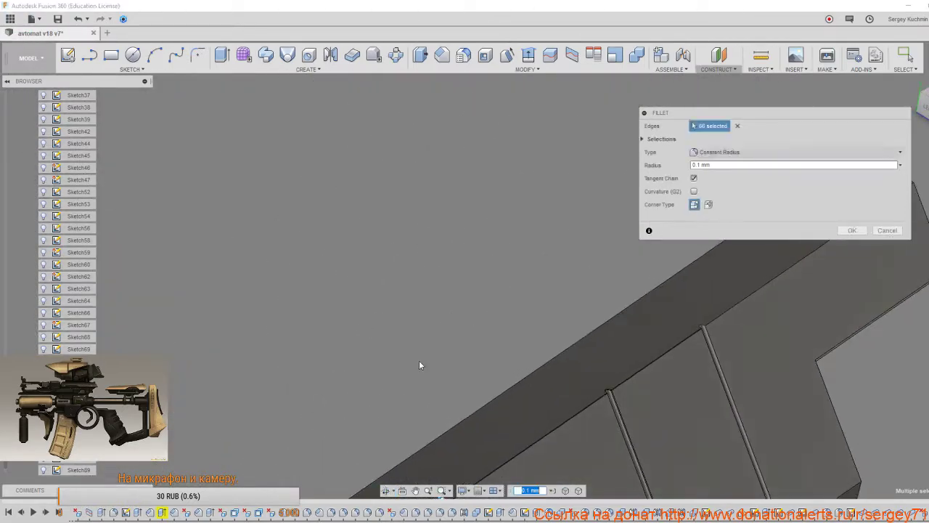
middle_drag(508, 428, 161, 326)
middle_drag(307, 297, 263, 392)
scroll(289, 307, up, 2)
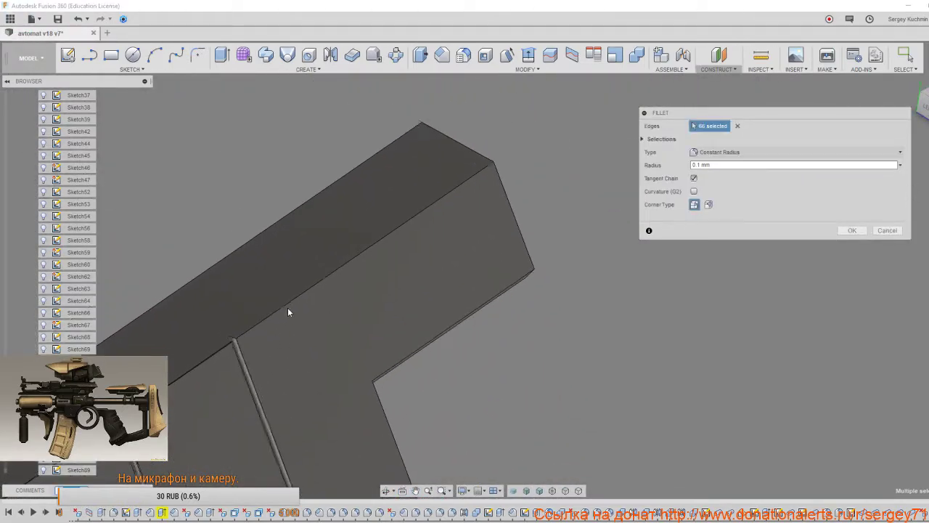
click(291, 301)
scroll(208, 356, up, 4)
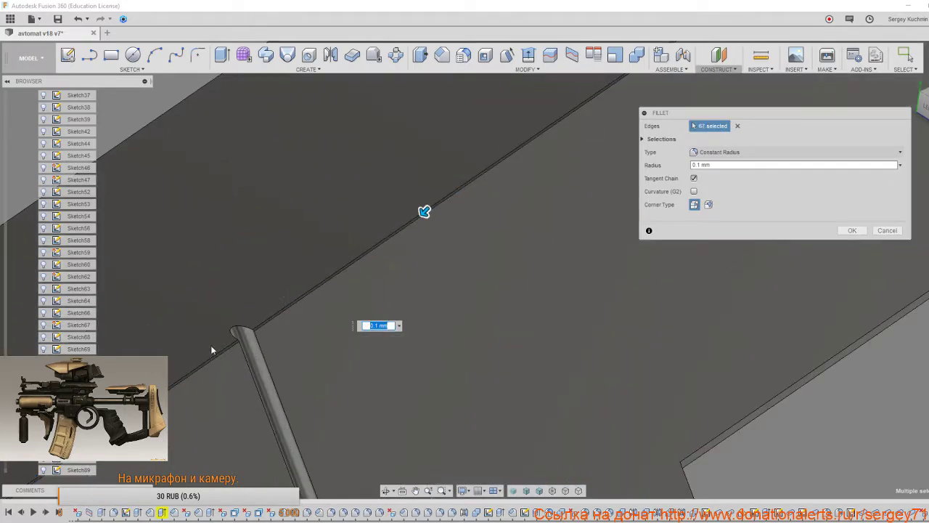
click(255, 322)
Add both long side edges of the last groove to the fillet.
scroll(254, 355, down, 5)
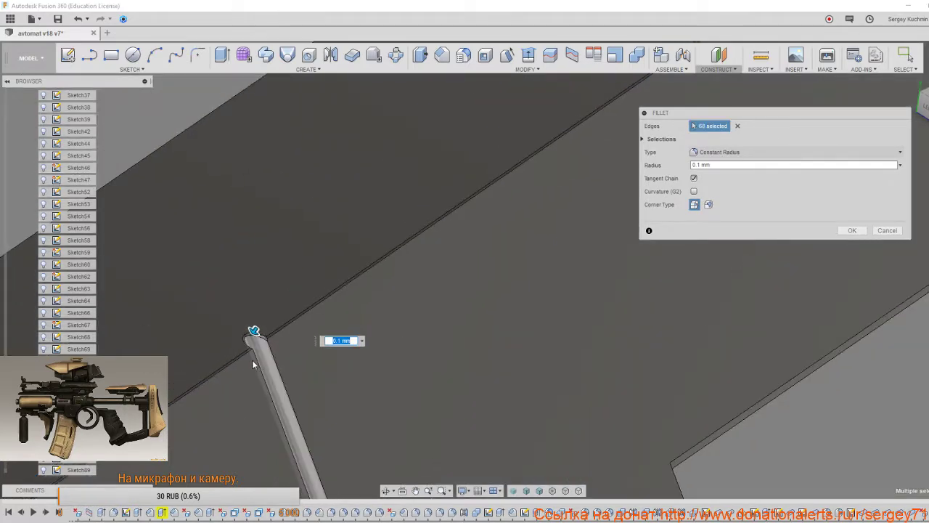
middle_drag(268, 405, 223, 163)
scroll(273, 296, up, 3)
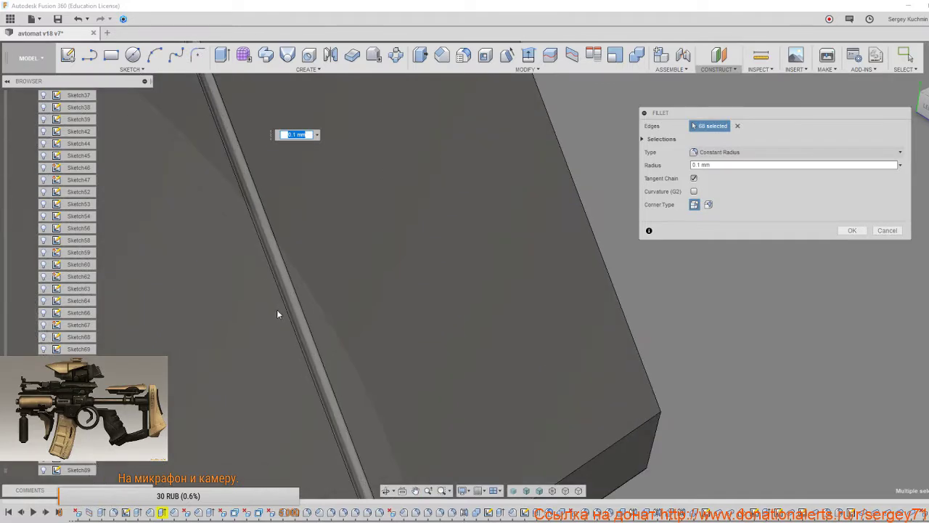
click(303, 339)
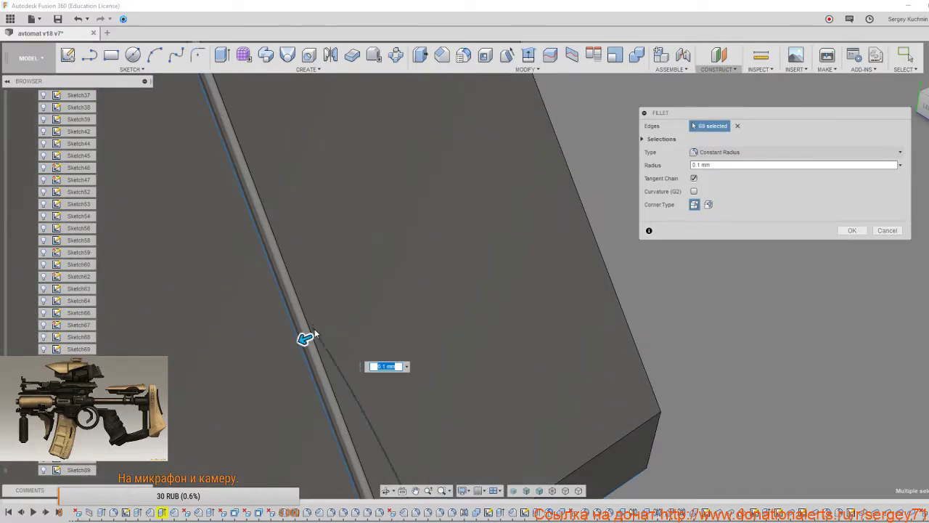
click(308, 328)
Add the inner bevel edge from the last groove to the faceted corner and the groove's lower rounded end to the fillet.
middle_drag(238, 384, 494, 233)
scroll(294, 368, down, 4)
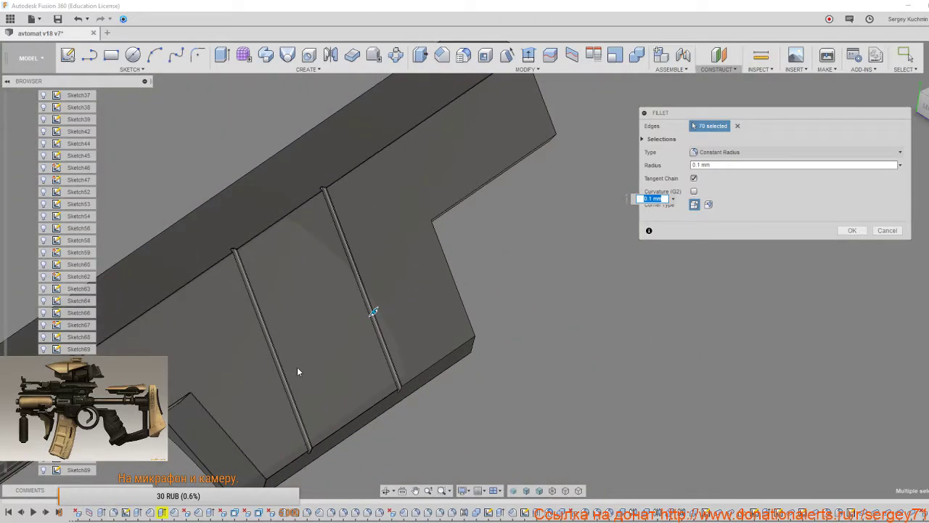
shift+middle_drag(425, 298, 387, 299)
middle_drag(506, 265, 73, 362)
shift+middle_drag(303, 273, 341, 203)
scroll(274, 368, up, 2)
scroll(162, 265, down, 1)
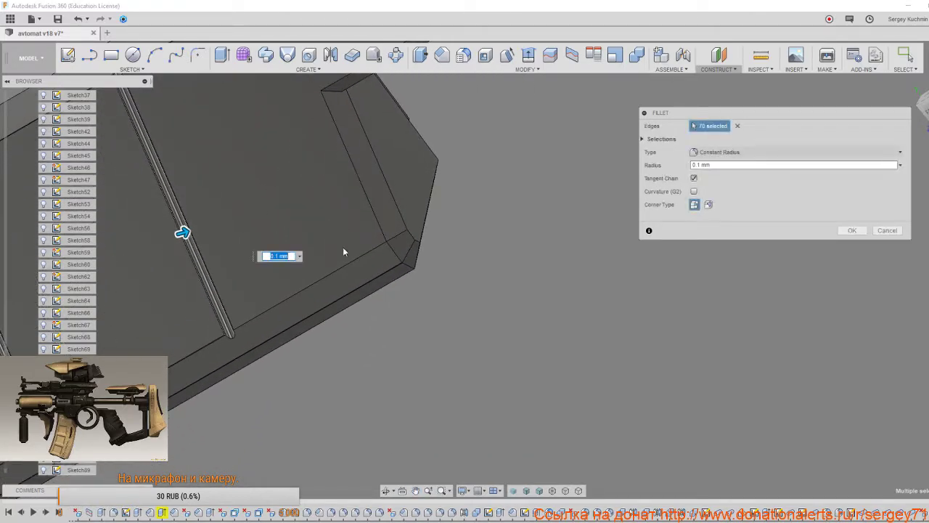
click(312, 287)
scroll(231, 332, up, 3)
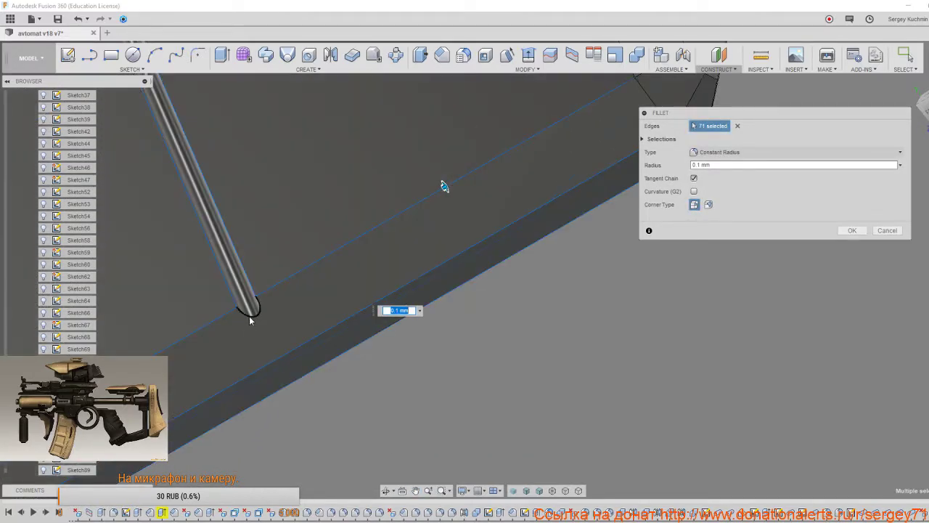
click(253, 318)
Add the short edges of the faceted bevel corner and the two long bevel edges rising from it to the fillet.
scroll(255, 323, down, 2)
middle_drag(361, 245, 180, 376)
scroll(377, 301, up, 2)
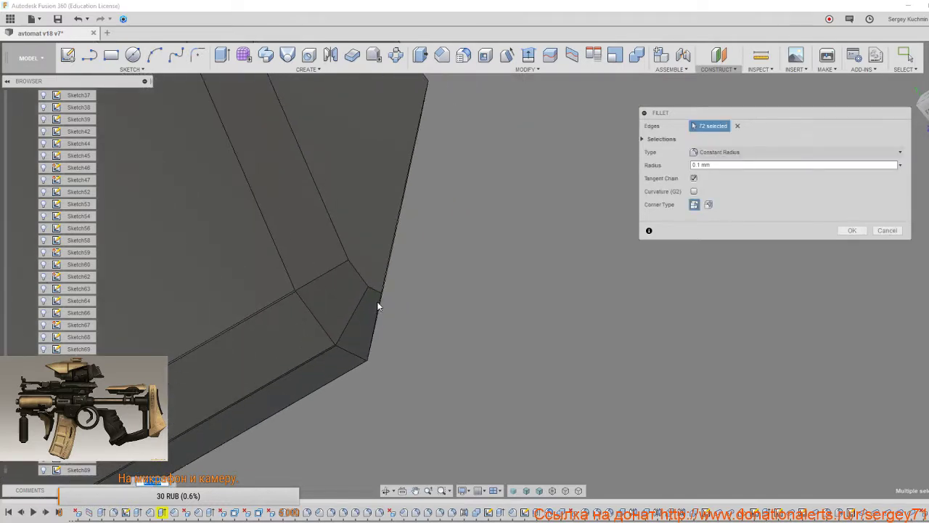
click(353, 355)
click(327, 334)
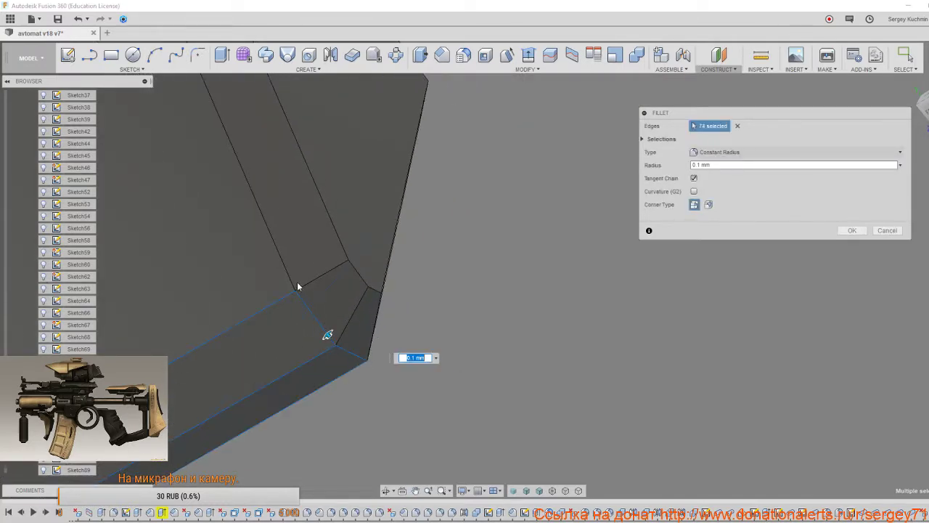
click(290, 278)
click(311, 283)
click(352, 320)
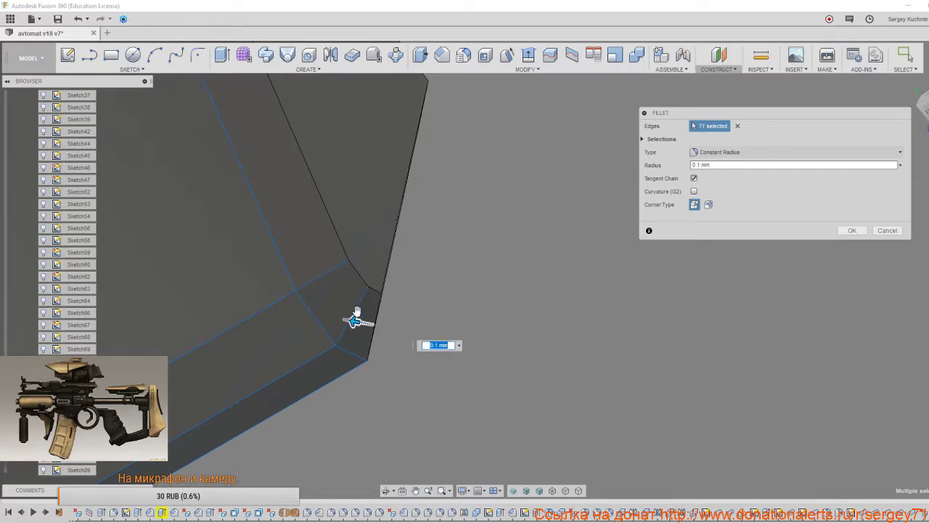
click(377, 292)
click(361, 276)
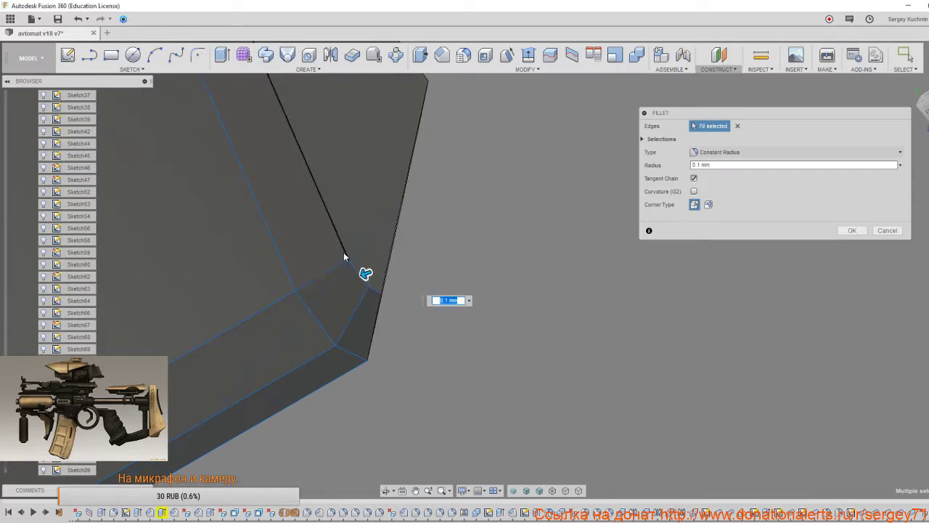
click(343, 252)
Add the end-face edges bordering the rail's sloped face and its large side face to the fillet.
mouse_move(339, 319)
shift+middle_down()
mouse_move(319, 288)
mouse_move(339, 295)
mouse_move(333, 302)
mouse_move(354, 323)
shift+middle_up()
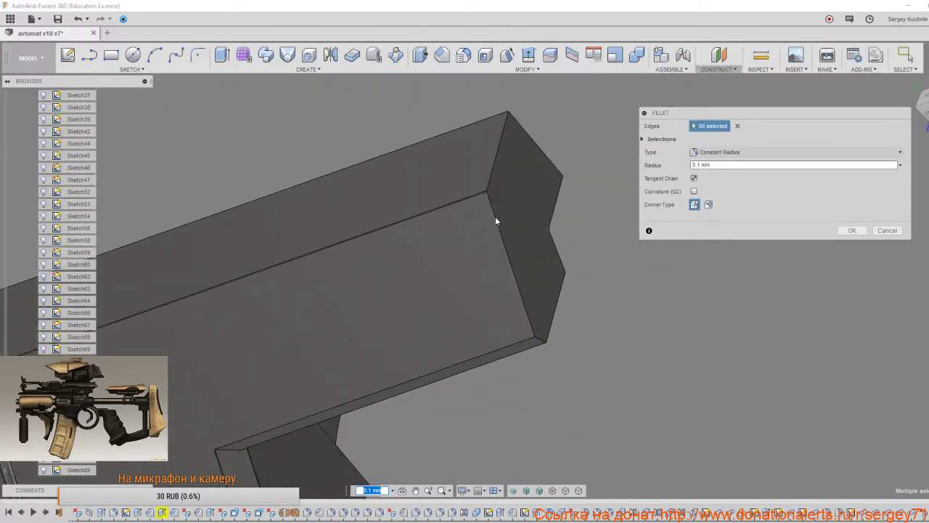
middle_drag(496, 217, 479, 255)
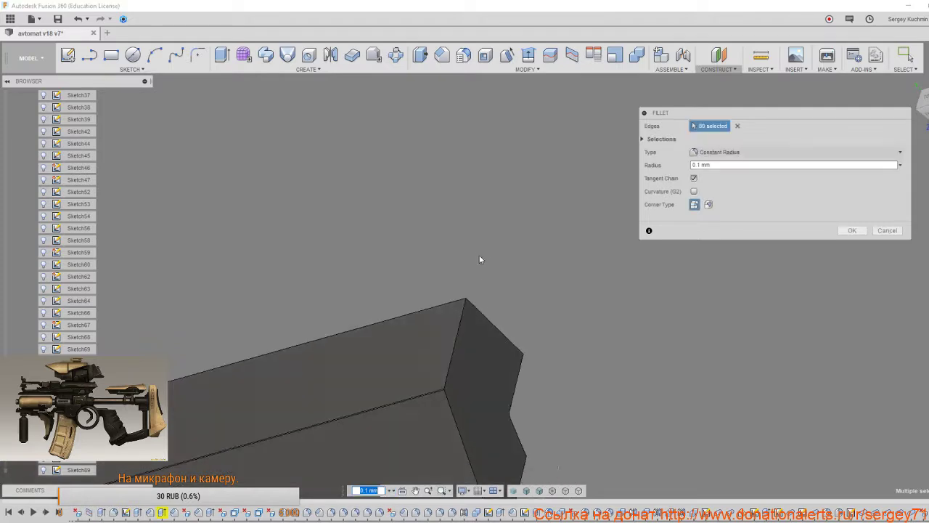
click(451, 348)
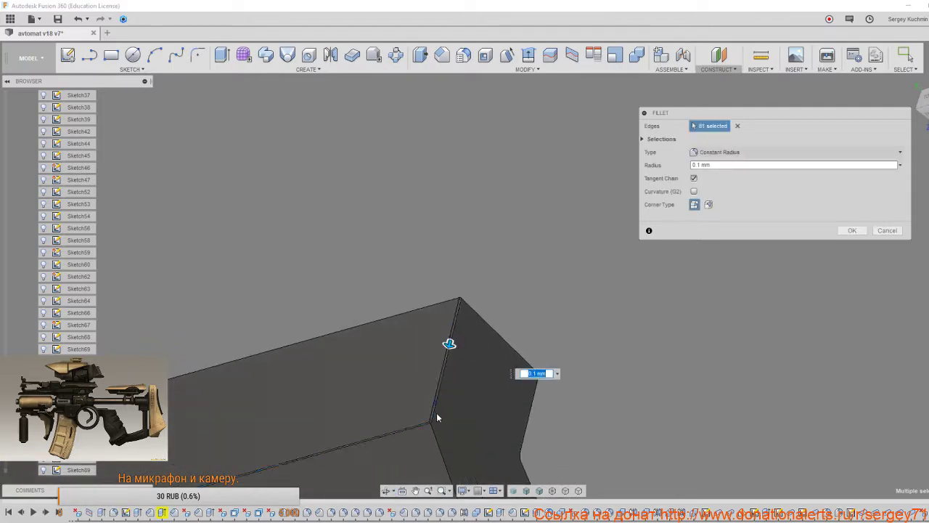
middle_drag(437, 415, 463, 277)
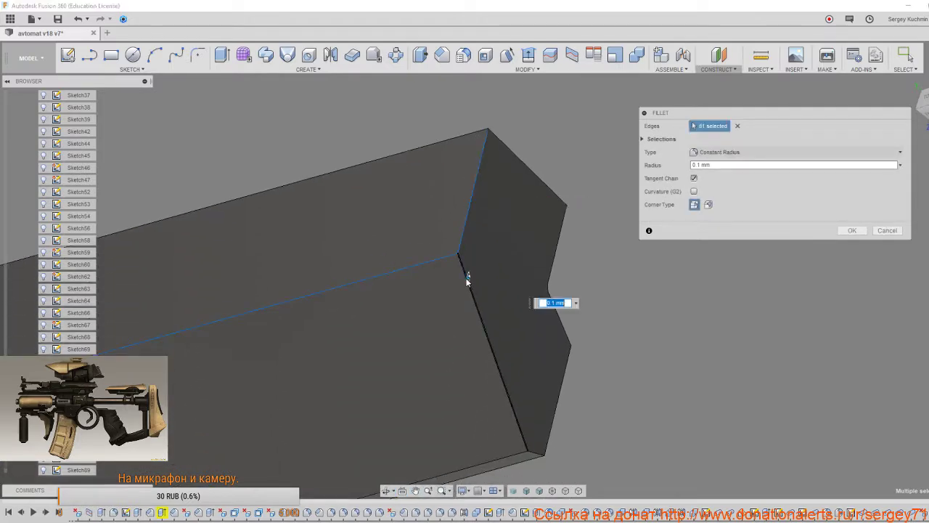
click(466, 279)
Add the short bevel edge on the rail's end face and the long lower edge of the side face to the fillet.
middle_drag(450, 364, 454, 299)
middle_drag(423, 218, 392, 427)
shift+middle_drag(435, 287, 424, 284)
middle_drag(305, 227, 389, 313)
scroll(410, 334, up, 3)
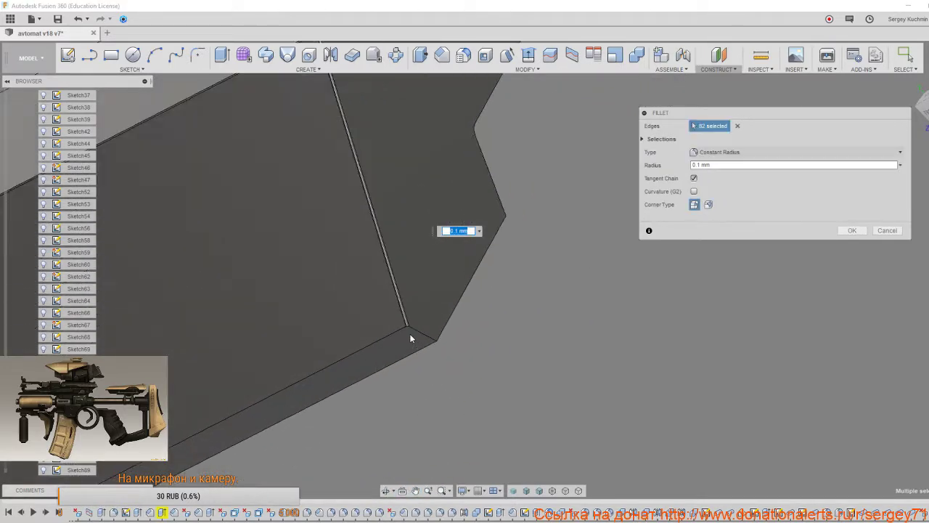
scroll(410, 334, up, 2)
click(423, 331)
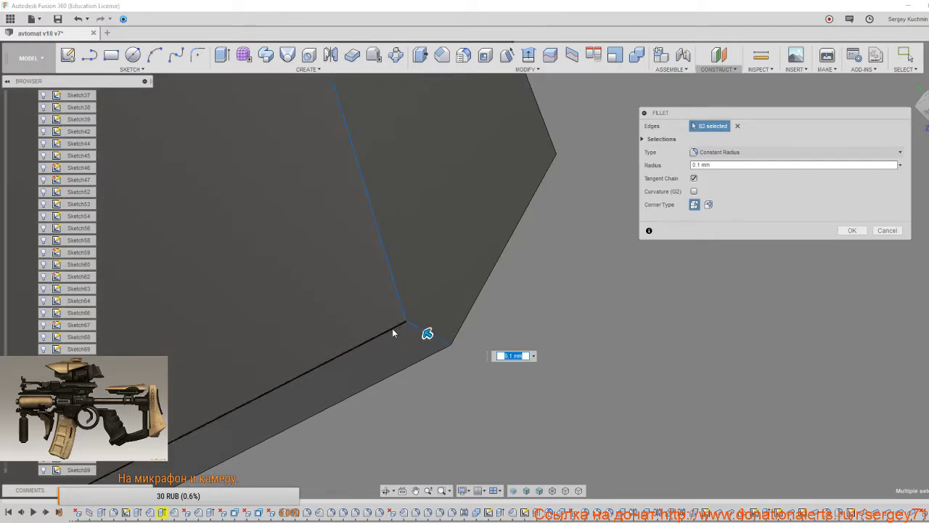
click(392, 329)
Add two underside edges of the stepped end face and the long outer edge of the ledge beside the notch to the fillet.
scroll(394, 350, down, 4)
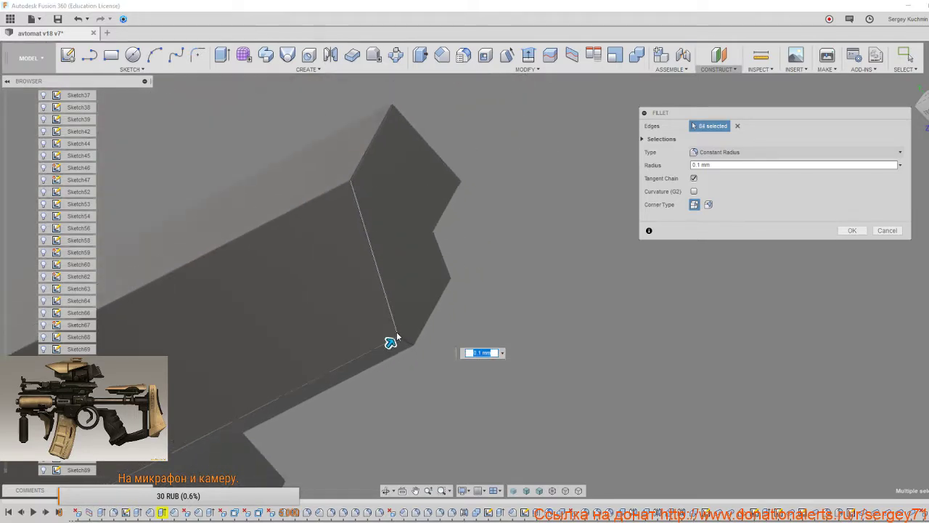
scroll(396, 336, down, 4)
shift+middle_drag(328, 365, 128, 277)
shift+middle_drag(386, 353, 492, 332)
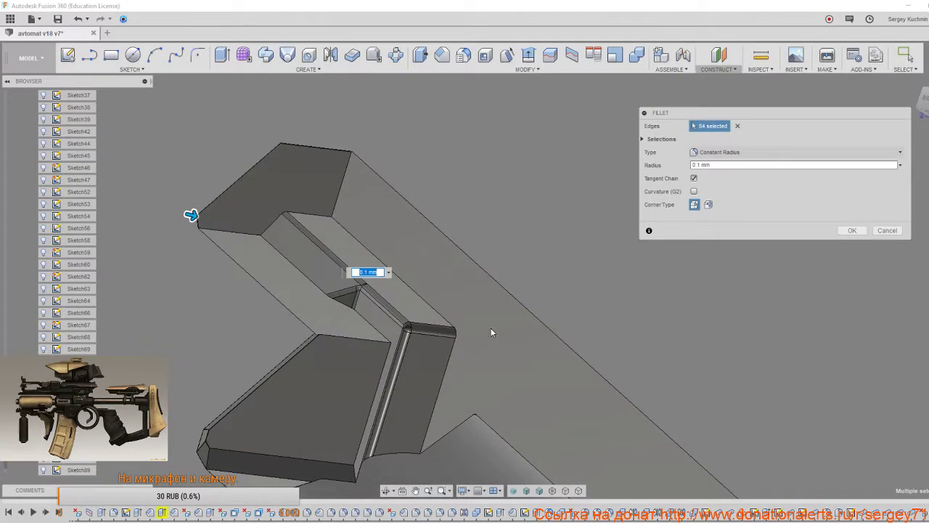
click(306, 213)
click(243, 233)
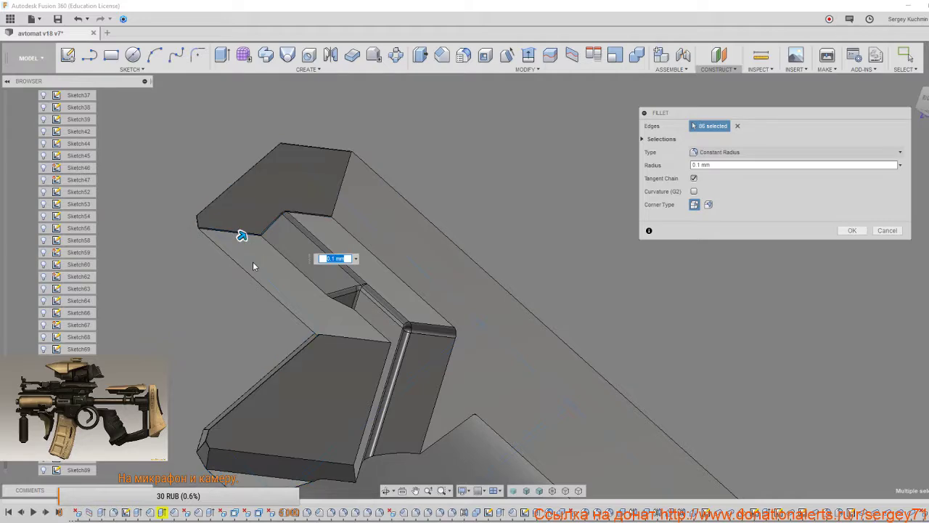
shift+middle_drag(253, 266, 271, 274)
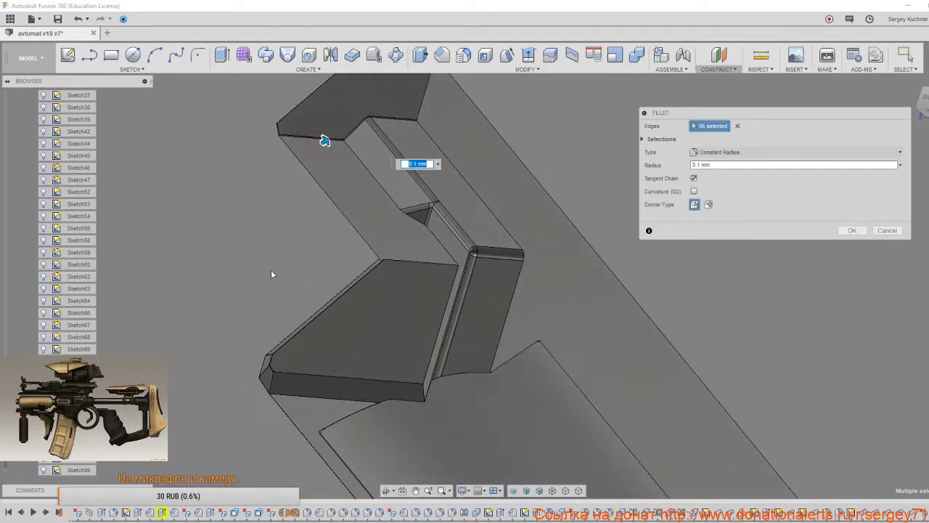
click(348, 220)
Add the diagonal edge where the two bevels meet in the notch's inner corner to the fillet.
shift+middle_drag(362, 286, 371, 273)
scroll(373, 282, down, 5)
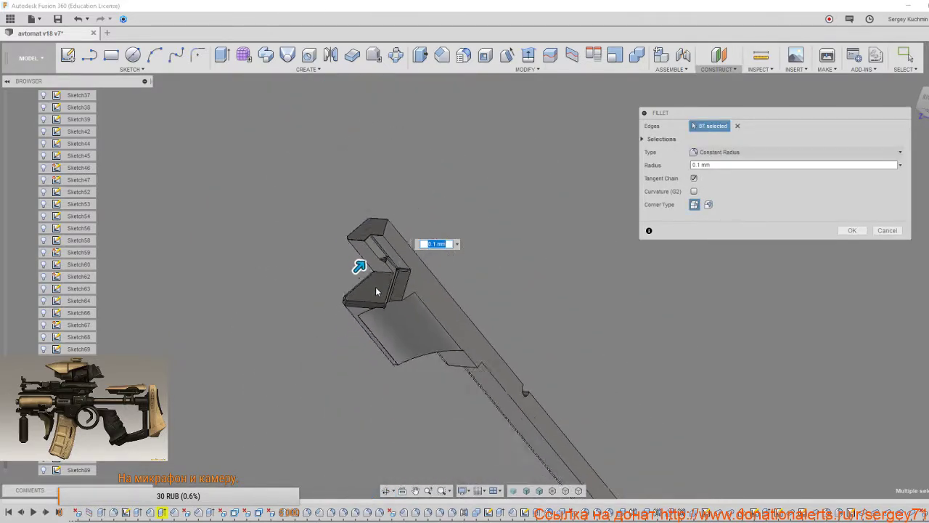
shift+middle_drag(379, 307, 468, 325)
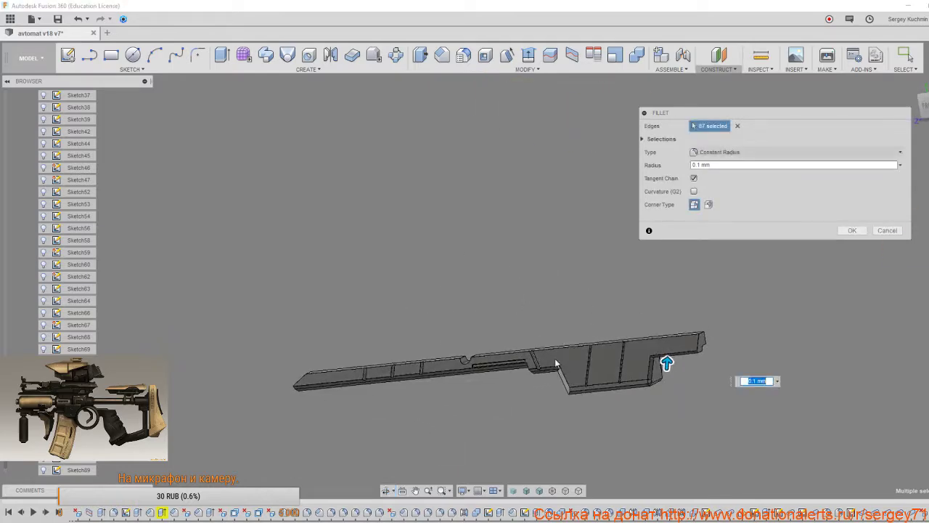
scroll(463, 326, up, 8)
scroll(458, 325, up, 2)
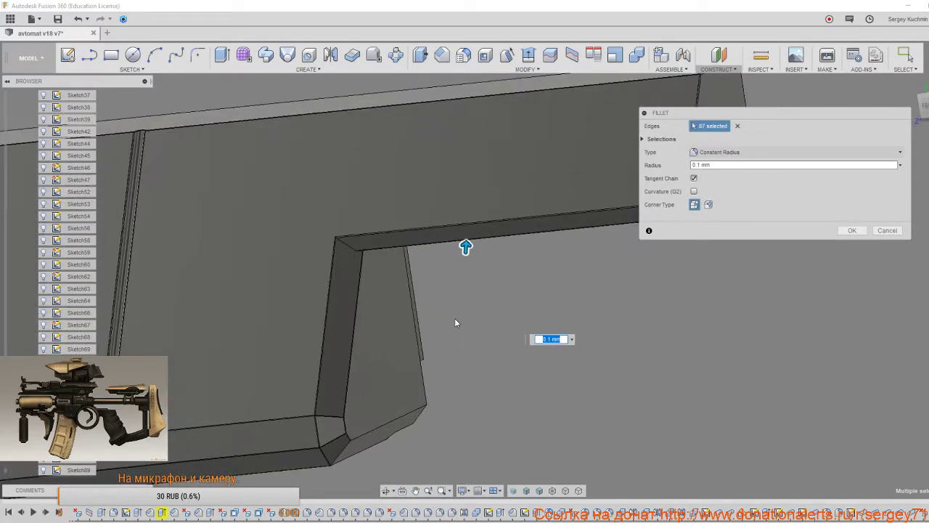
shift+middle_drag(374, 321, 357, 320)
middle_drag(234, 215, 390, 352)
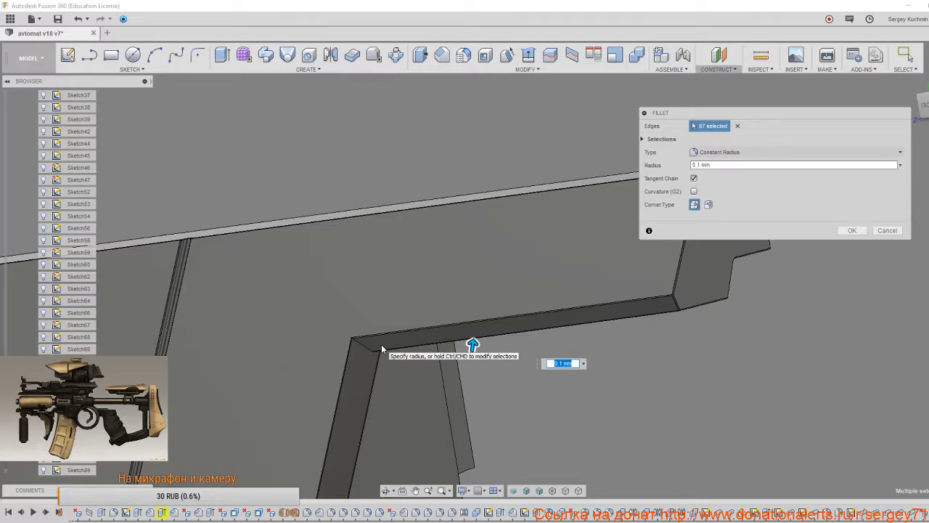
scroll(379, 350, up, 3)
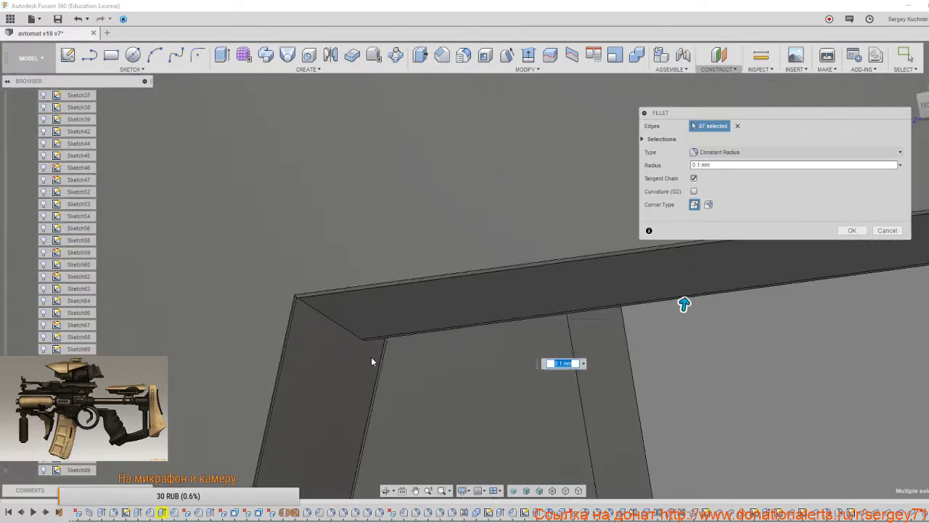
click(343, 327)
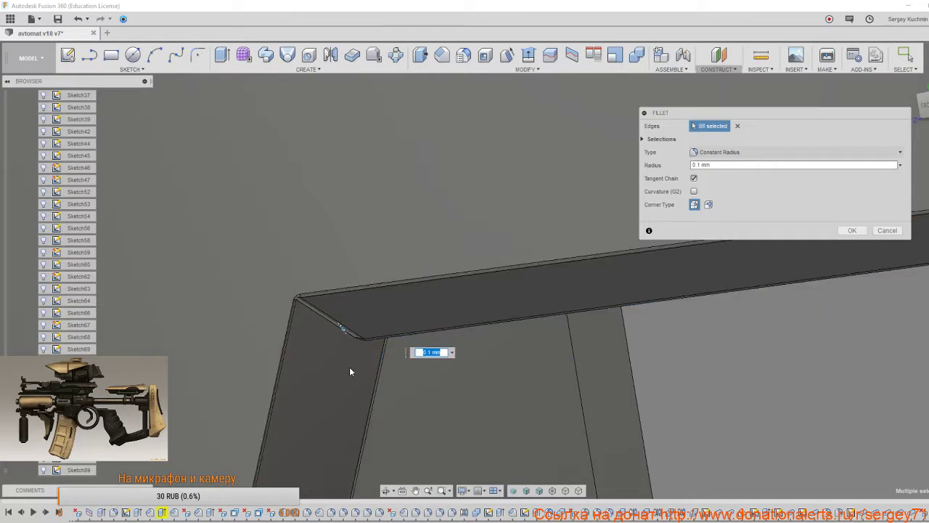
Add the notch's transverse face edges, along the ledge and along the slanted bevel, to the fillet.
shift+middle_drag(351, 356, 354, 323)
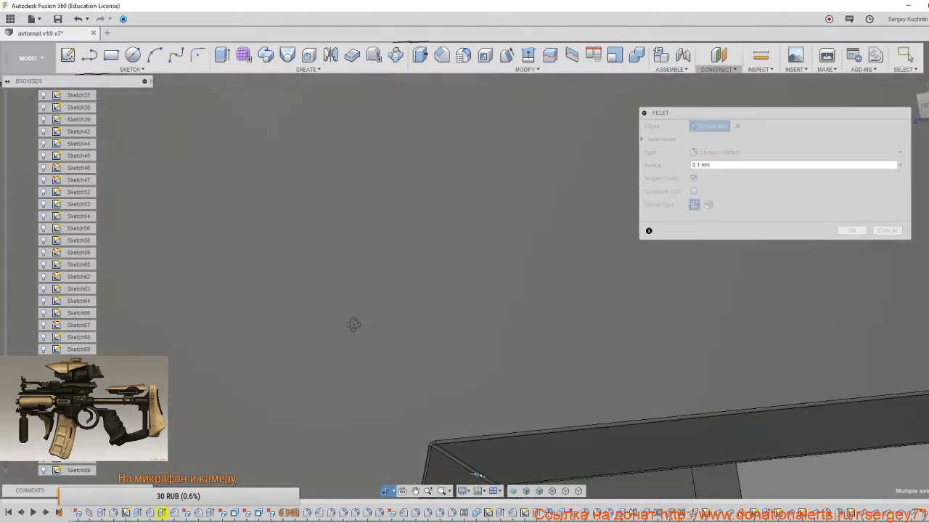
scroll(359, 358, down, 3)
shift+middle_drag(373, 403, 371, 431)
middle_drag(320, 327, 428, 475)
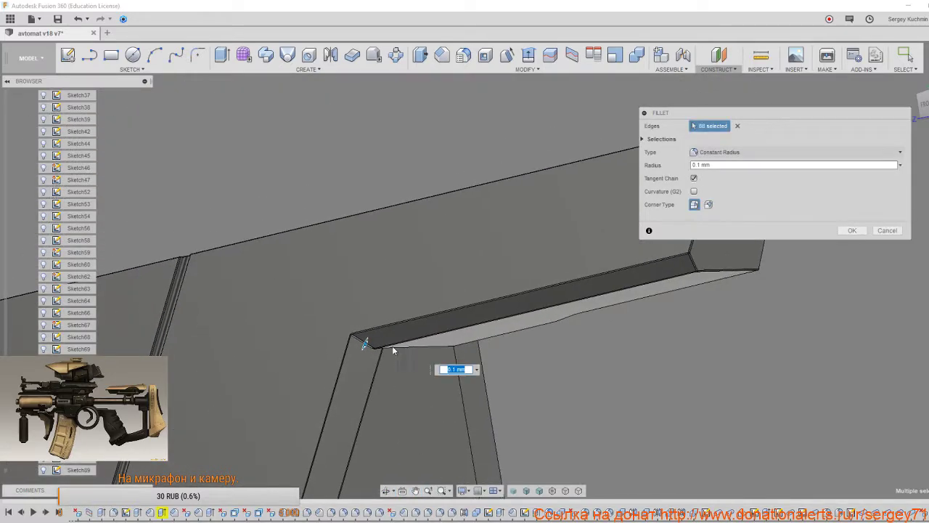
shift+middle_drag(392, 350, 368, 322)
middle_drag(270, 312, 687, 454)
shift+middle_drag(615, 458, 592, 425)
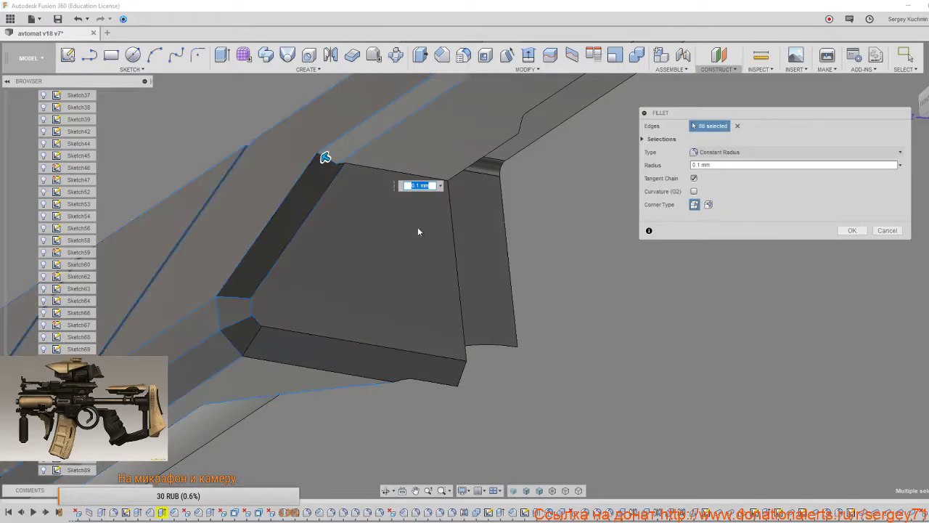
scroll(339, 165, up, 3)
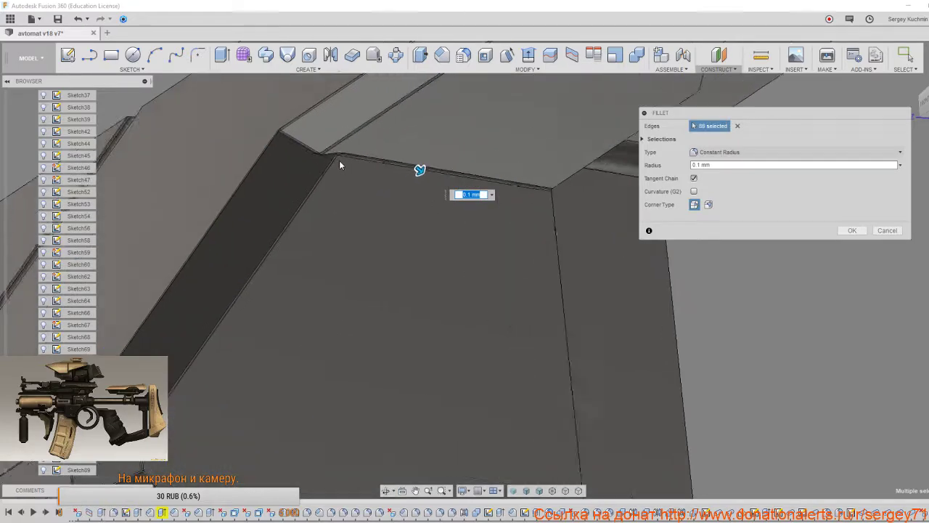
scroll(339, 165, up, 4)
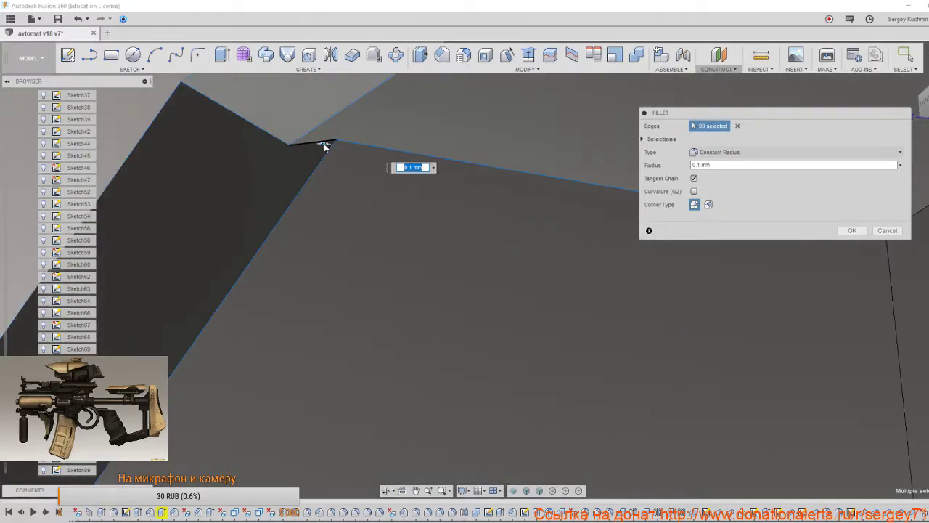
scroll(326, 200, down, 5)
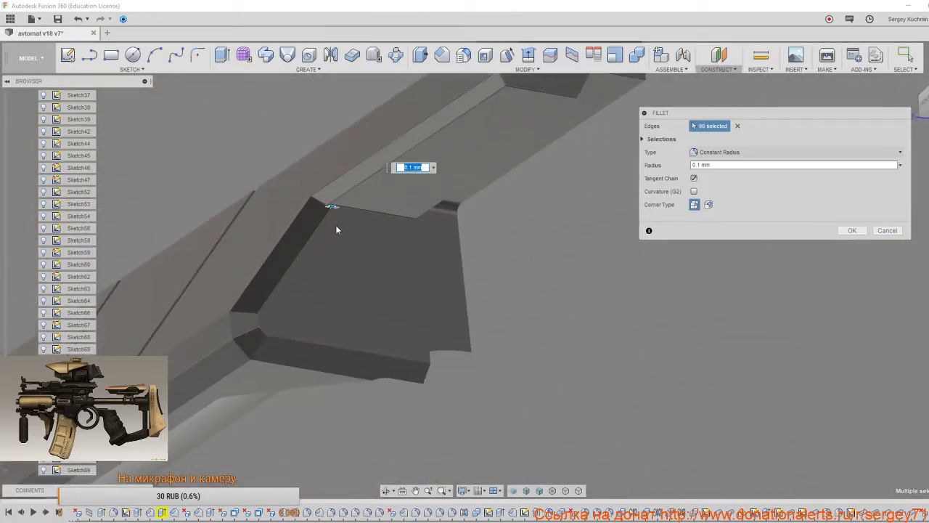
Apply the 0.1 mm constant-radius fillet to the selected edges of the lower rail.
scroll(326, 229, down, 6)
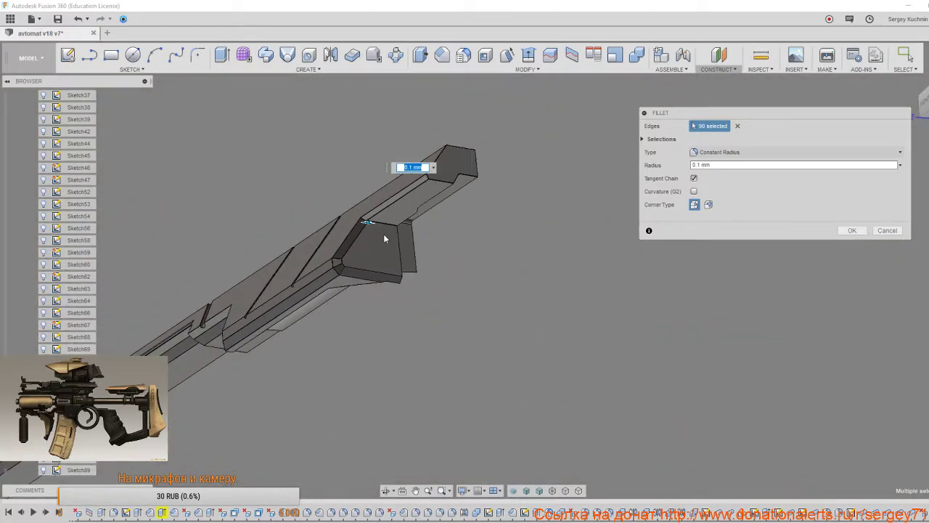
shift+middle_drag(370, 244, 514, 310)
shift+middle_drag(426, 281, 417, 291)
middle_drag(355, 306, 629, 300)
scroll(513, 320, up, 6)
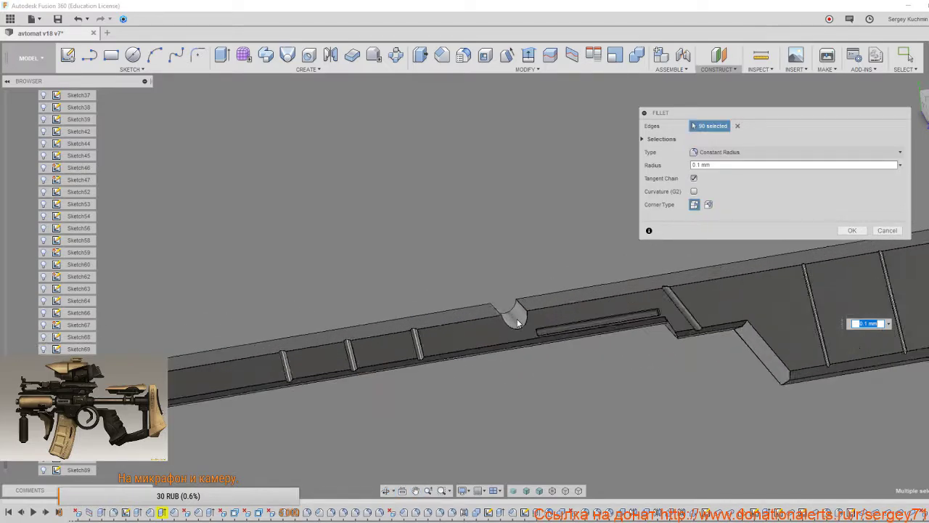
shift+middle_drag(513, 323, 428, 380)
click(853, 230)
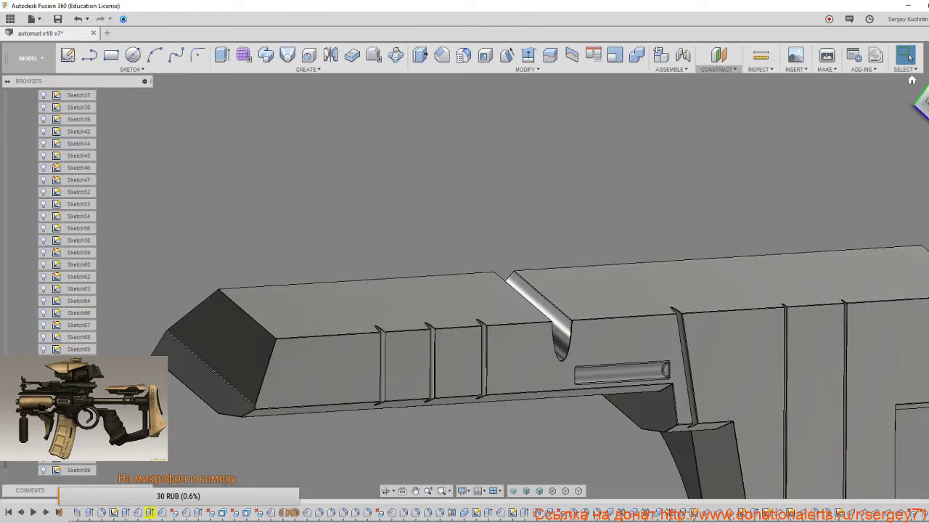
Examine the filleted rail from the side and underside in shaded display without edge lines, and restore the visible edges.
drag(924, 102, 927, 111)
click(923, 101)
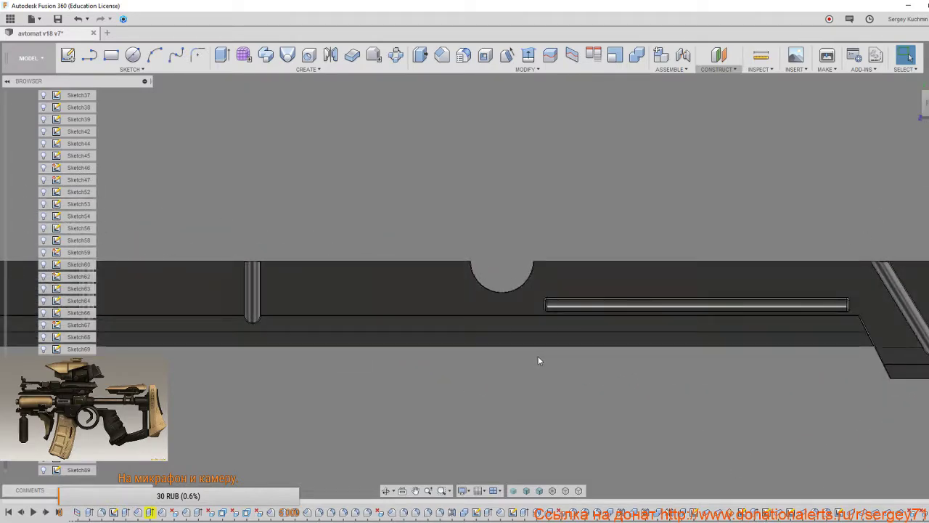
click(512, 491)
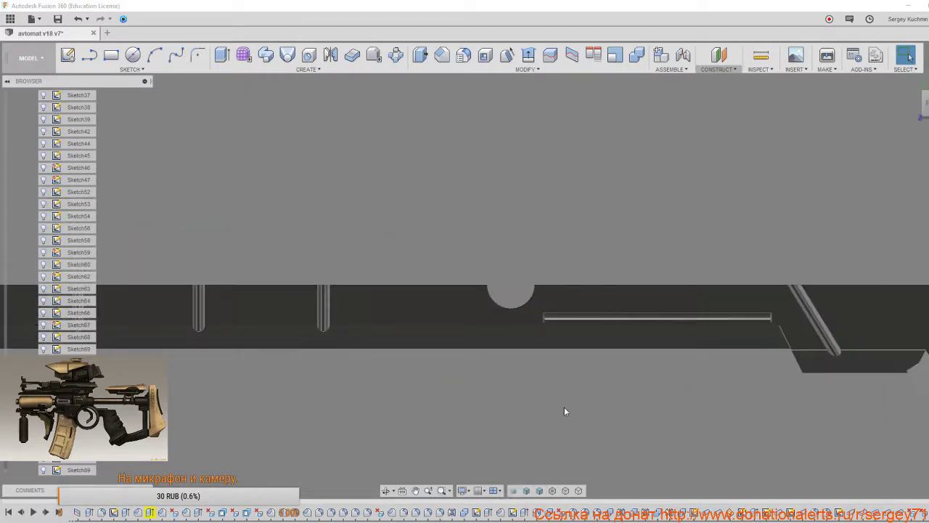
shift+middle_drag(570, 366, 667, 338)
mouse_move(566, 317)
shift+middle_down()
mouse_move(579, 310)
mouse_move(558, 315)
shift+middle_up()
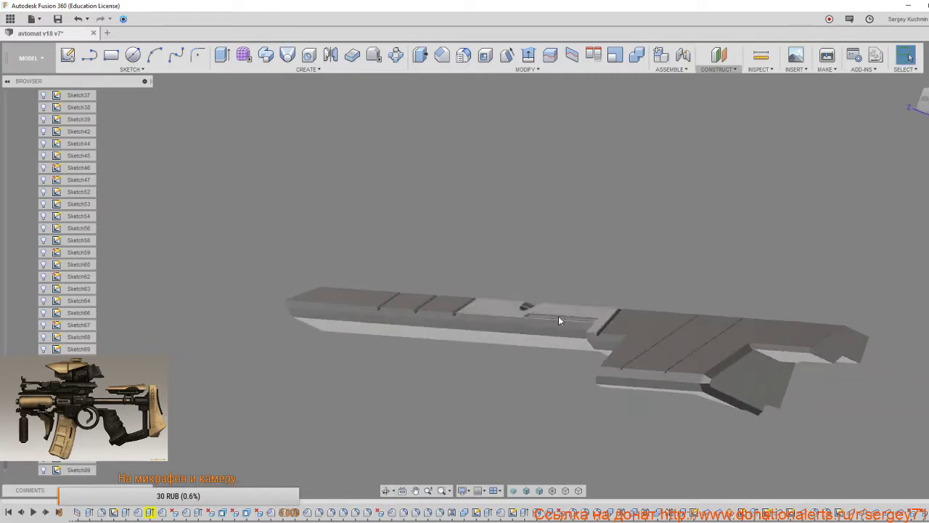
shift+middle_drag(738, 366, 752, 392)
scroll(752, 392, up, 5)
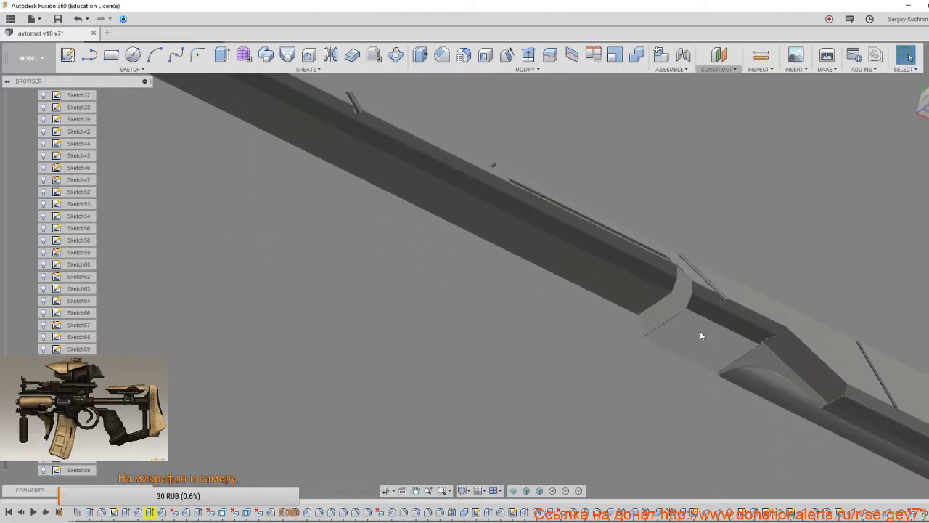
scroll(694, 334, up, 3)
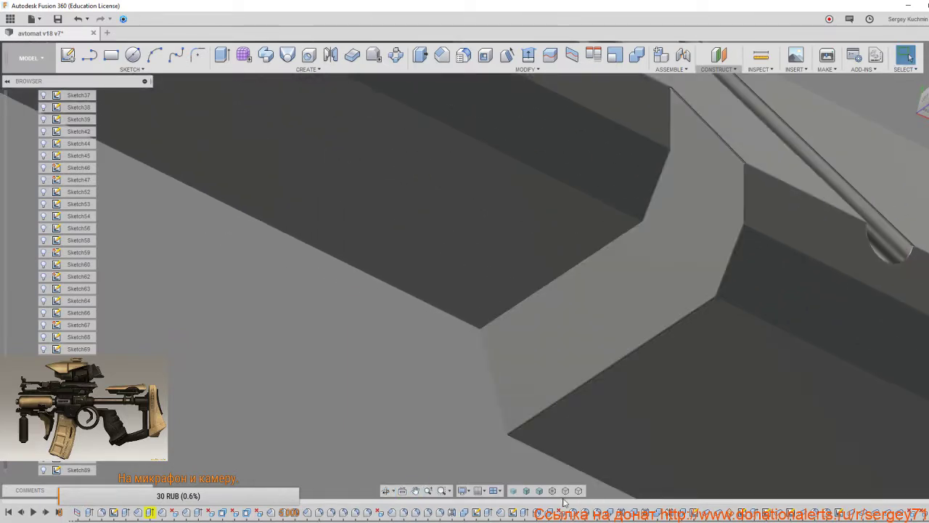
click(545, 496)
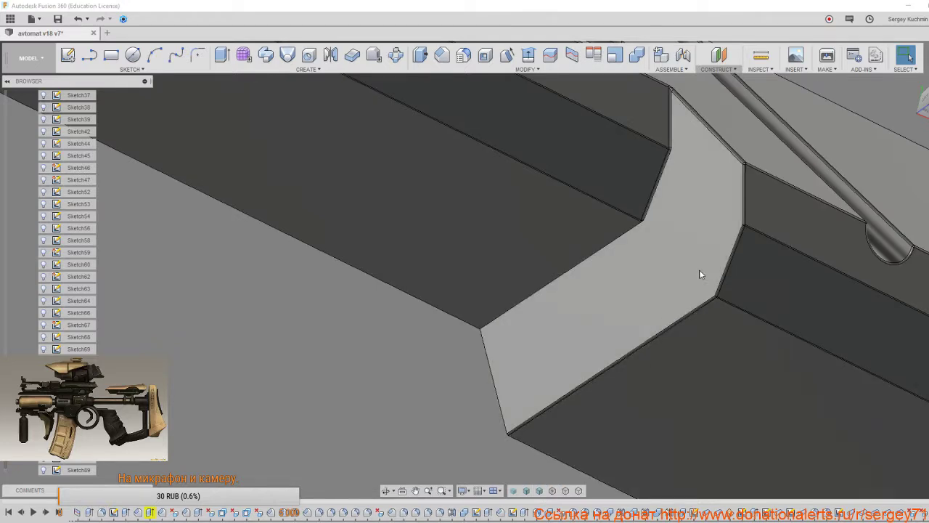
Reopen the rail's 0.1 mm fillet for editing and add the missed transverse edge of the underside step.
scroll(694, 270, up, 2)
shift+middle_drag(692, 272, 666, 271)
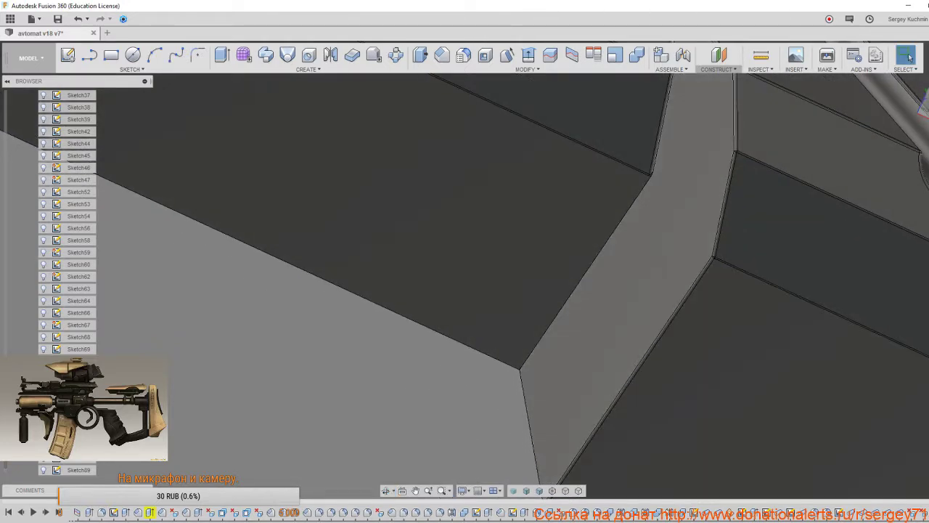
right_click(873, 512)
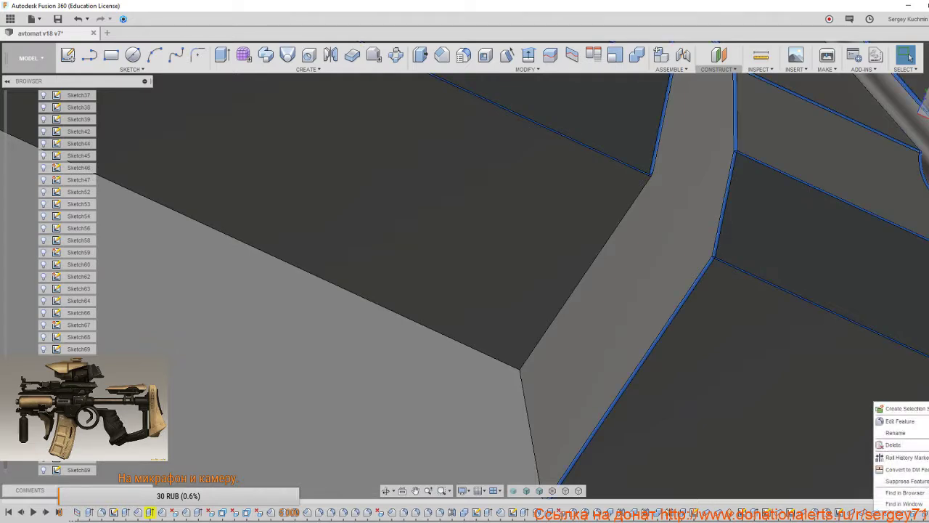
click(915, 422)
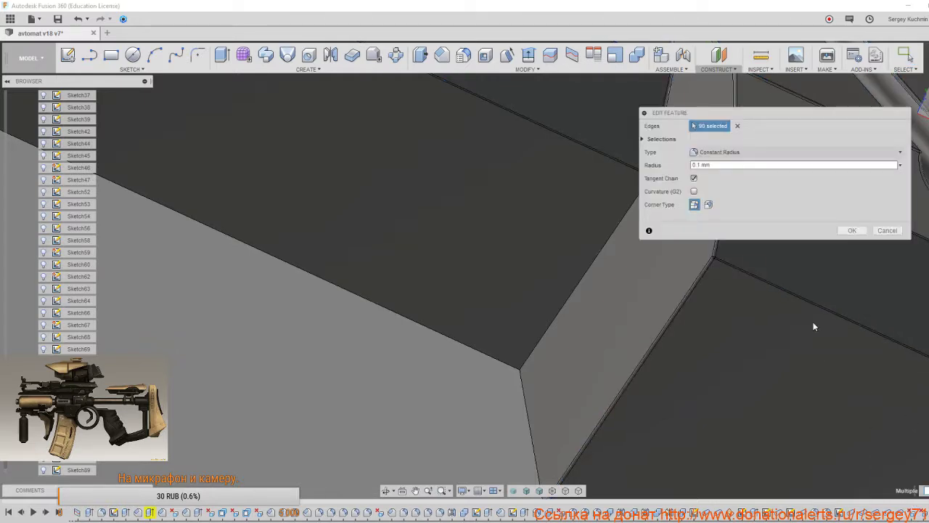
click(588, 270)
scroll(578, 331, down, 4)
scroll(572, 356, down, 8)
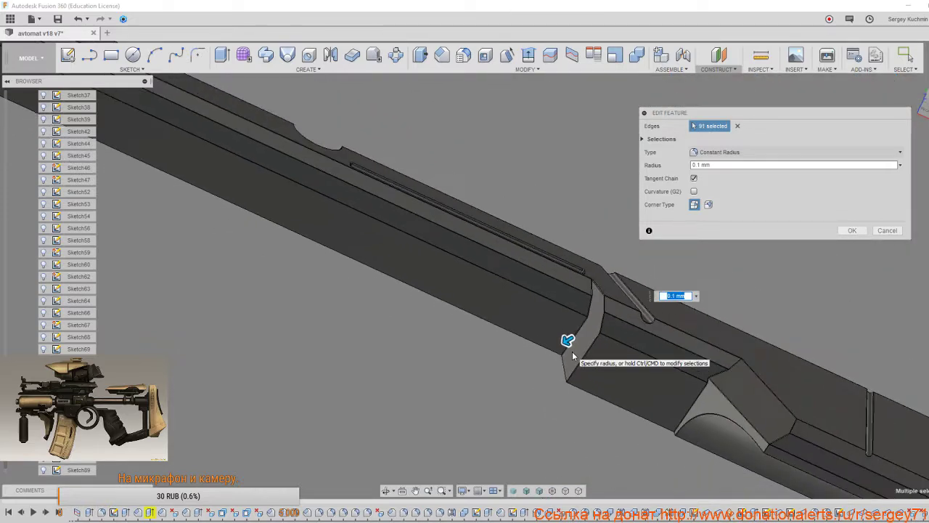
Add both long edges of the front-most short groove on the lower rail to the 0.1 mm fillet.
scroll(559, 359, up, 6)
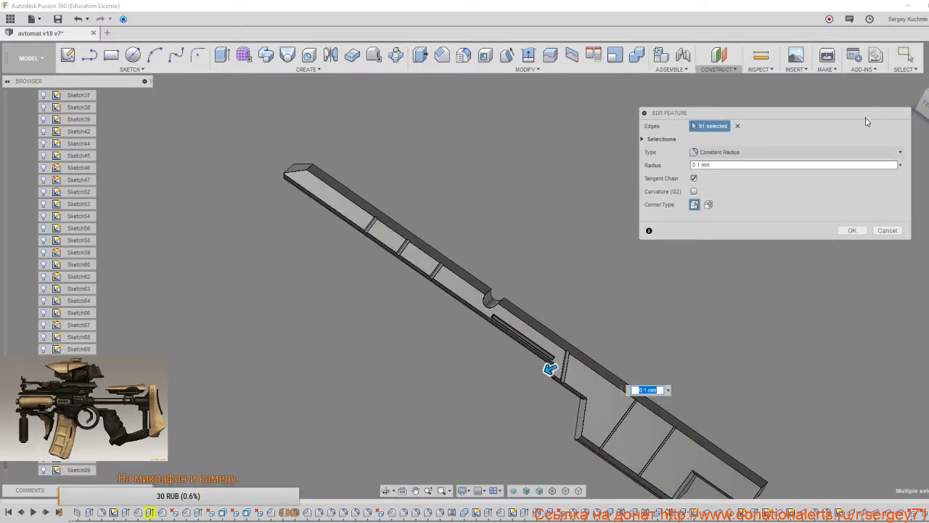
click(920, 109)
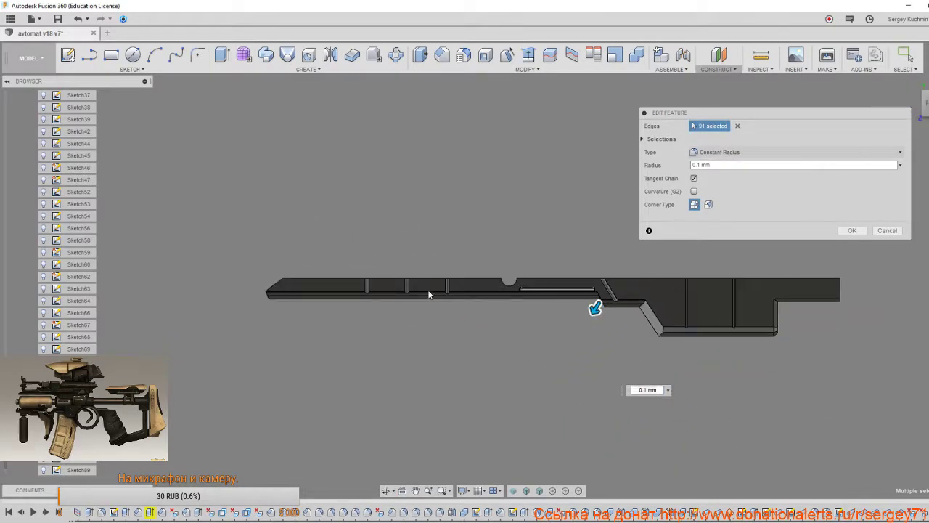
scroll(428, 292, up, 4)
middle_drag(432, 306, 396, 367)
scroll(399, 365, up, 3)
scroll(406, 363, up, 8)
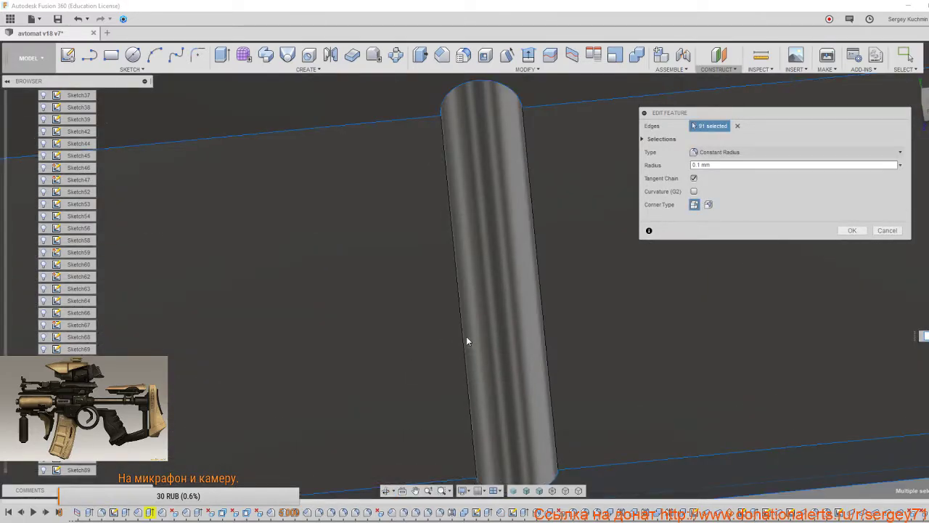
click(462, 336)
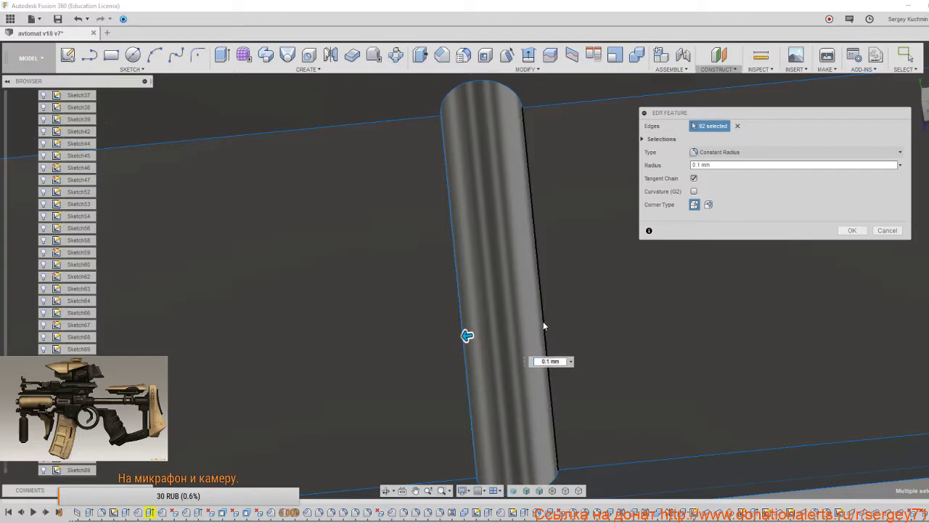
click(543, 322)
Check the rail's remaining grooves, round notch and long slot for missing edges, and apply the fillet edit.
scroll(545, 326, down, 5)
middle_drag(842, 328, 446, 341)
scroll(457, 330, down, 3)
scroll(457, 330, up, 3)
scroll(457, 328, up, 3)
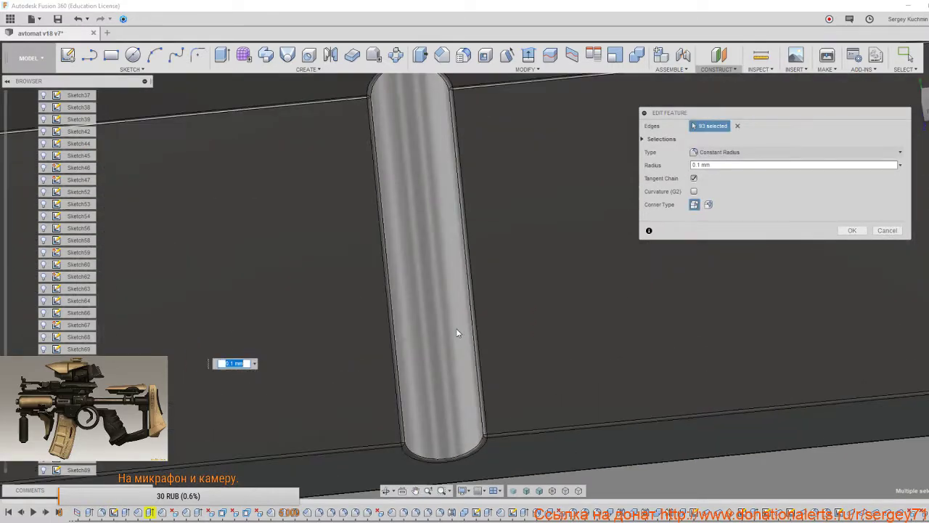
scroll(457, 328, down, 5)
middle_drag(612, 358, 457, 353)
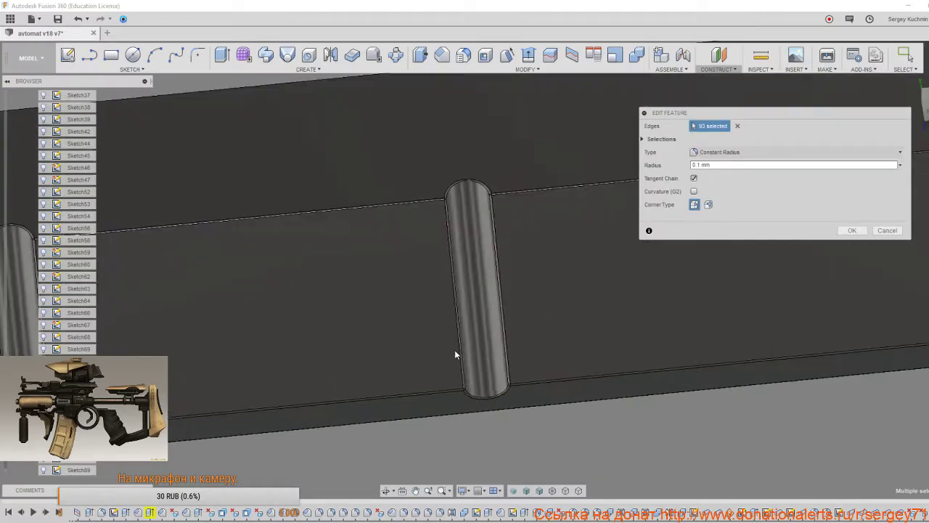
scroll(456, 353, down, 4)
middle_drag(633, 325, 466, 352)
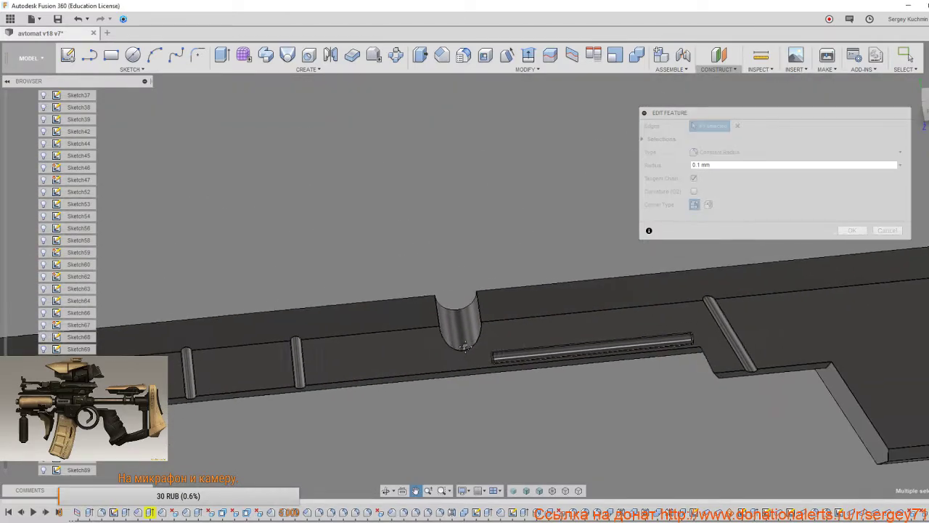
scroll(466, 352, up, 5)
scroll(466, 355, down, 2)
scroll(466, 355, down, 6)
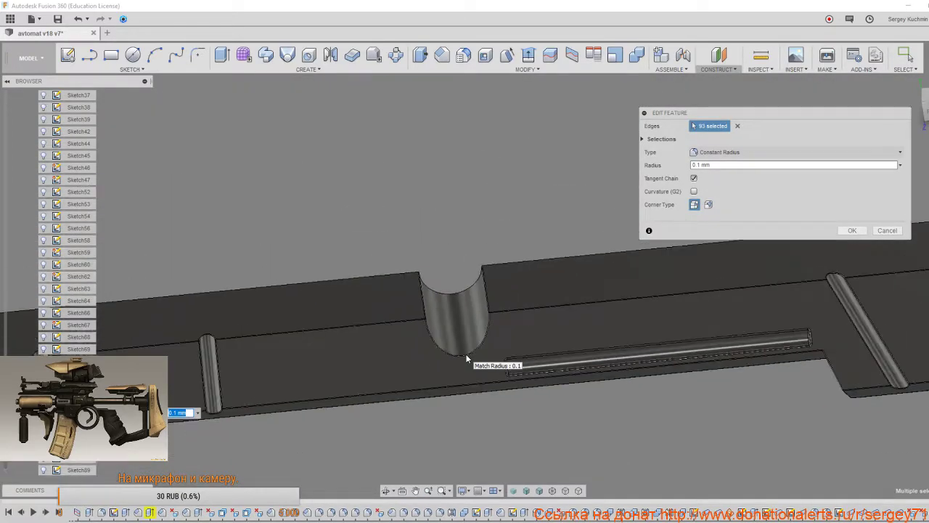
middle_drag(655, 346, 495, 363)
scroll(487, 370, up, 2)
scroll(479, 380, up, 3)
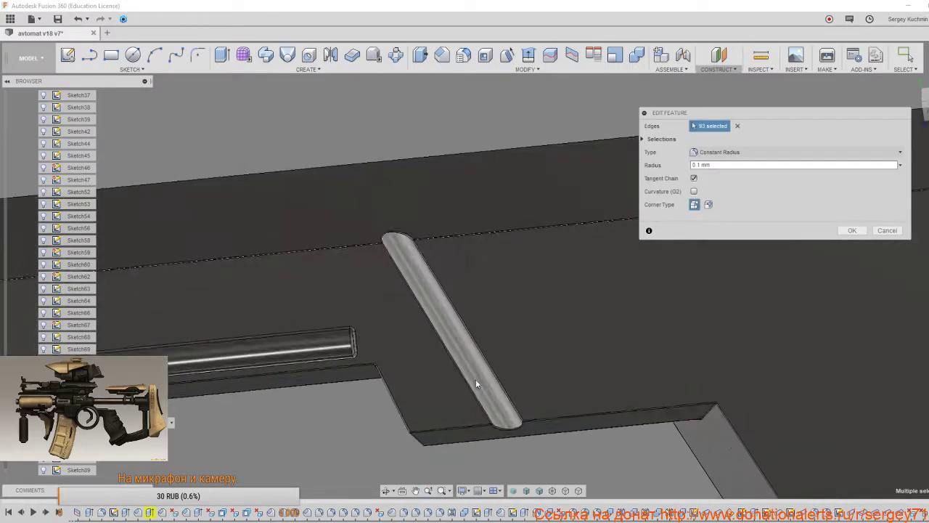
scroll(477, 384, down, 3)
scroll(477, 385, down, 3)
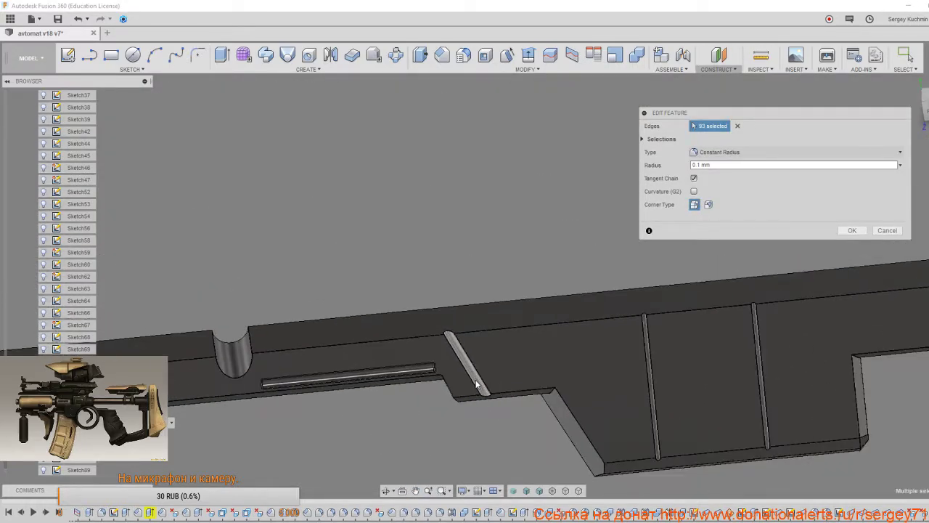
middle_drag(616, 375, 510, 364)
scroll(522, 370, up, 3)
scroll(516, 375, up, 4)
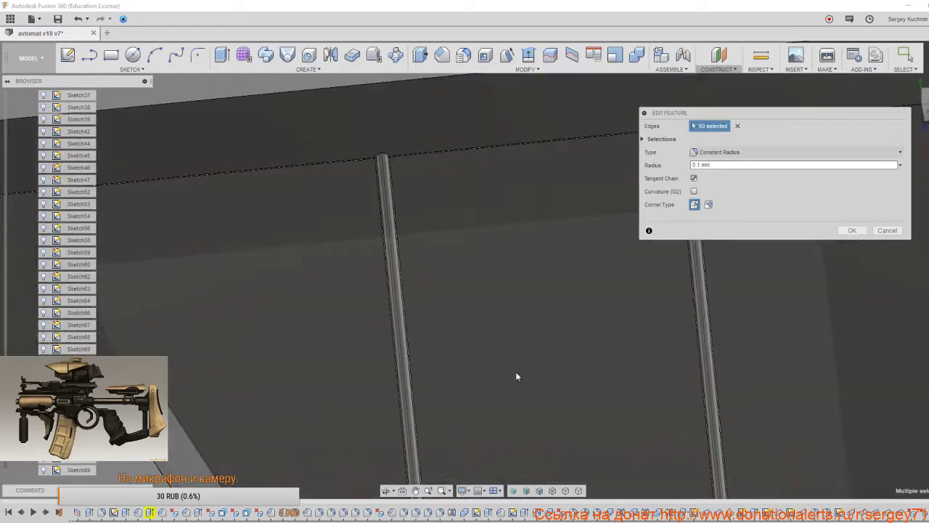
scroll(516, 375, down, 3)
scroll(516, 376, down, 3)
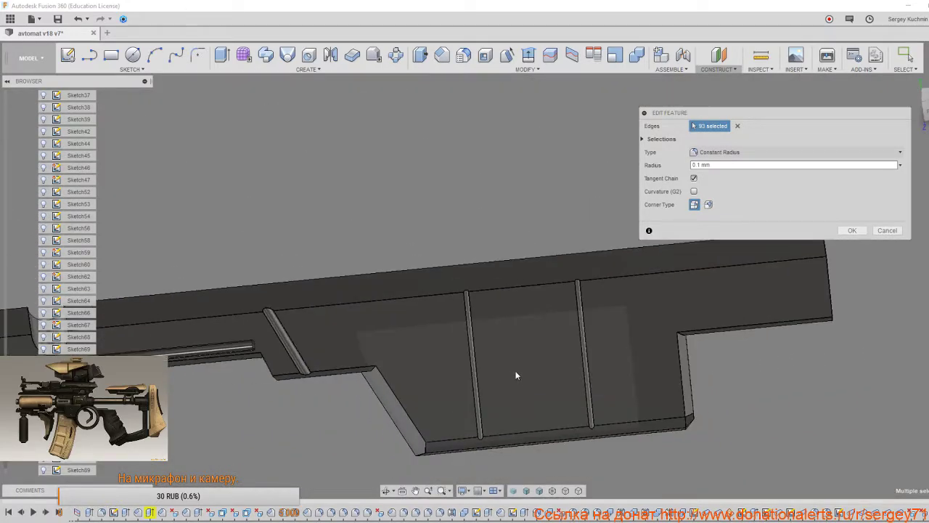
scroll(519, 370, down, 2)
middle_drag(525, 367, 759, 392)
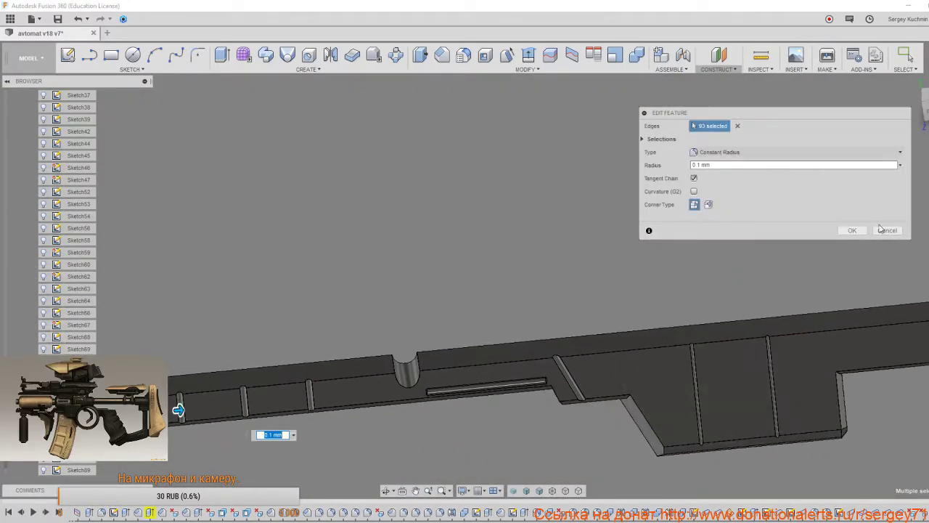
click(856, 231)
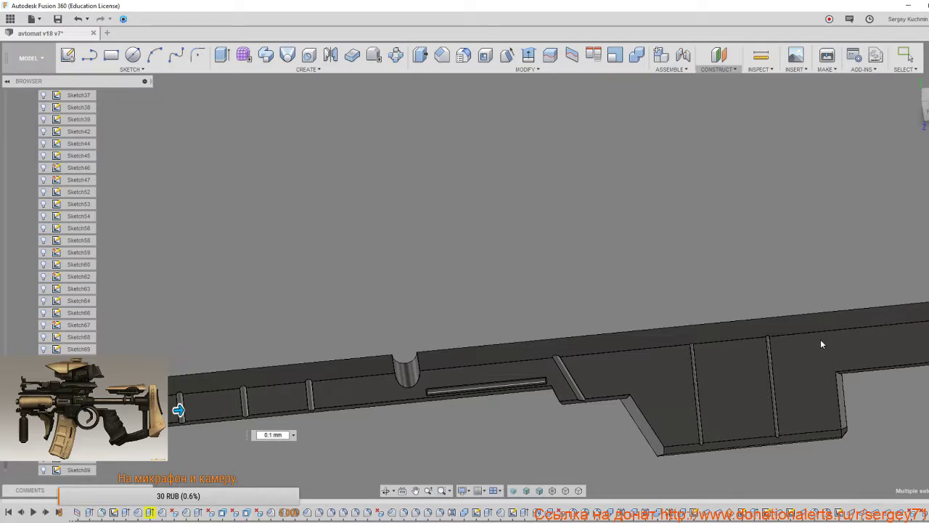
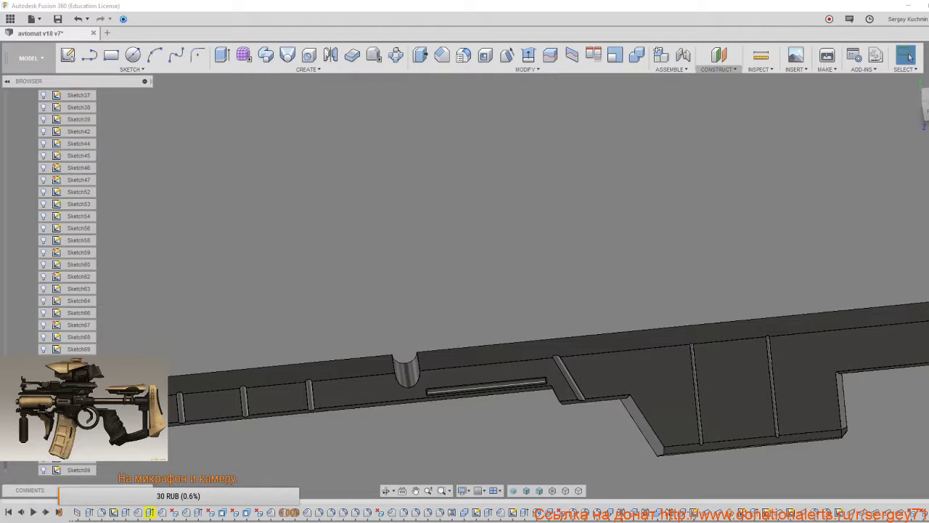
Unisolate the lower rail body so the rest of the rifle is displayed in side view.
scroll(787, 291, down, 3)
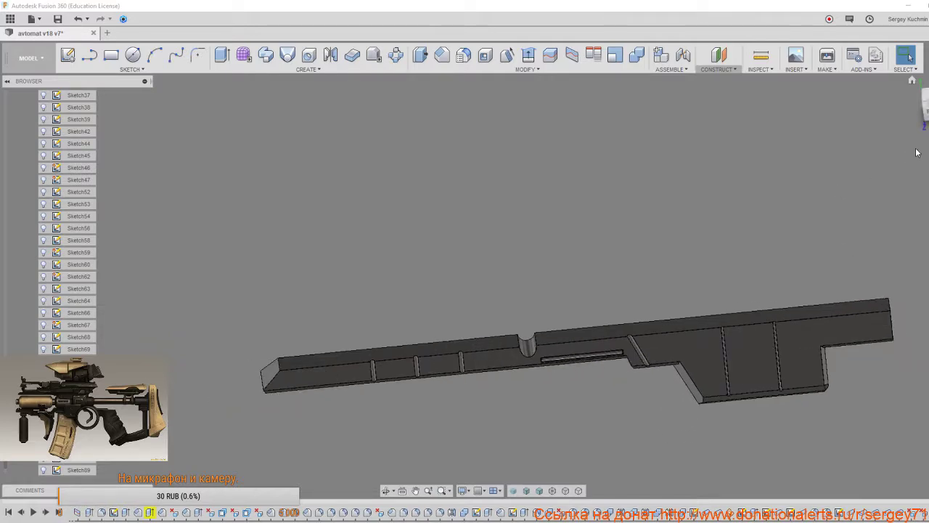
click(925, 109)
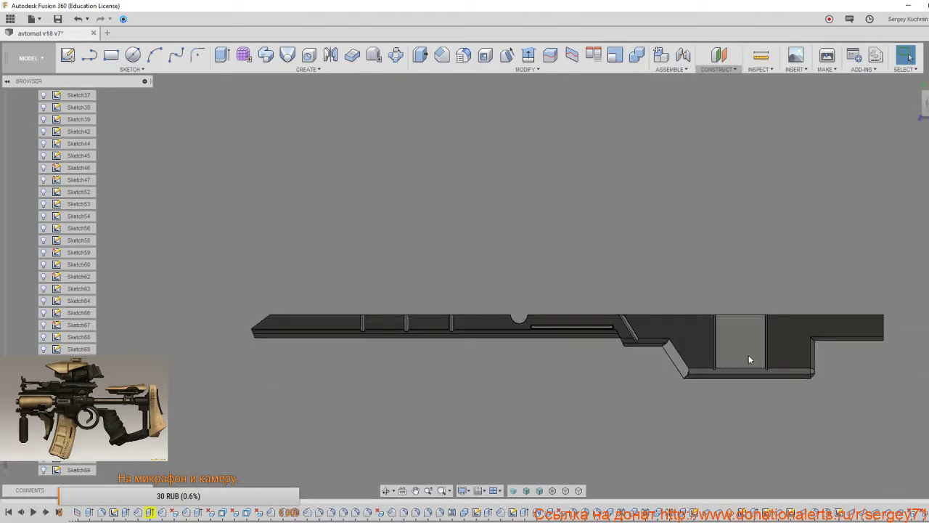
middle_drag(748, 355, 681, 325)
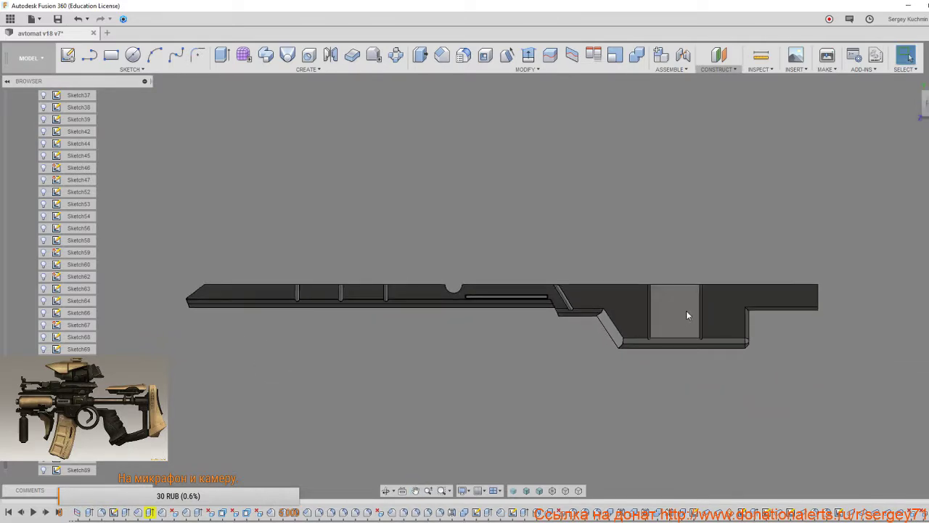
right_click(555, 244)
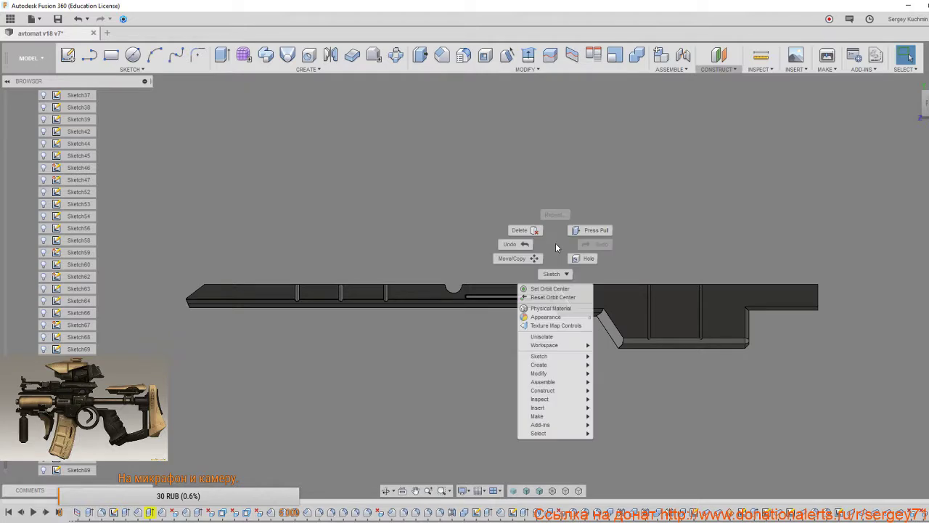
click(543, 336)
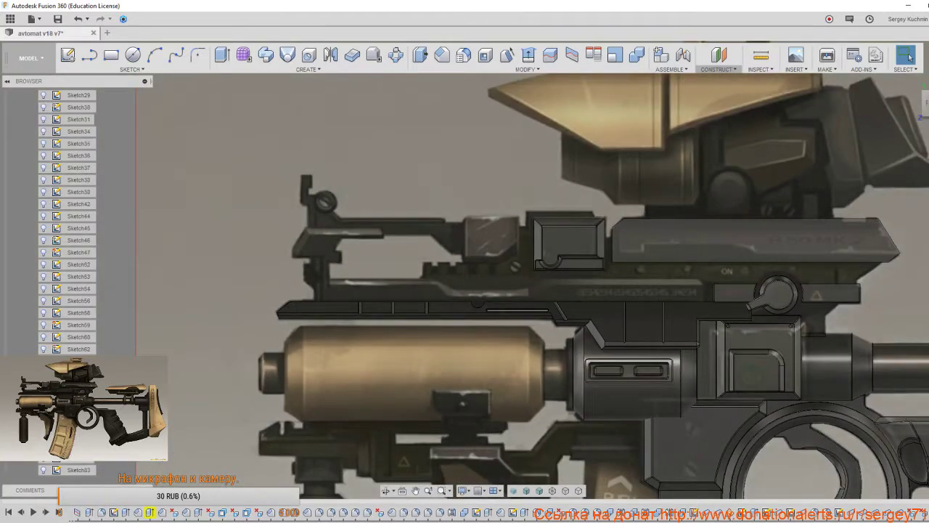
Hide the rifle reference image canvas.
scroll(69, 218, up, 10)
scroll(48, 309, up, 5)
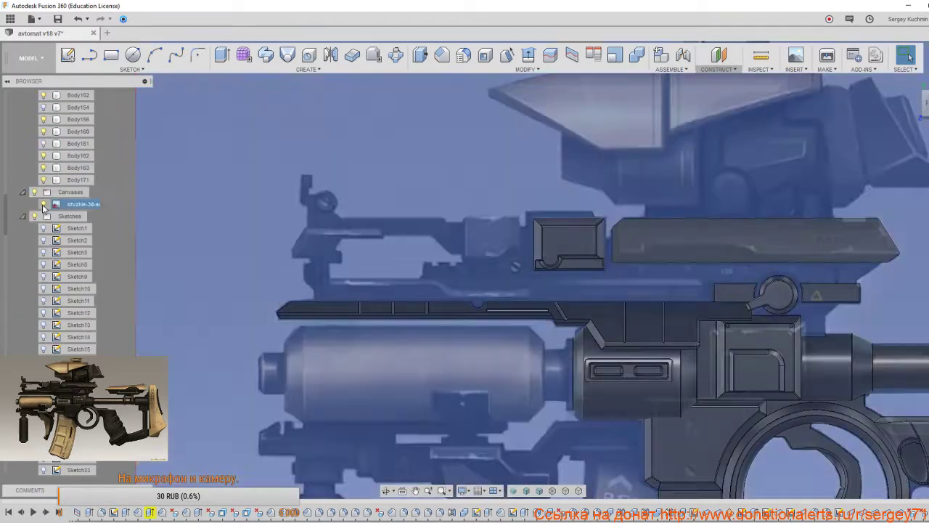
click(43, 204)
Show Body161 and Body154 above the lower rail.
middle_drag(519, 341, 397, 330)
scroll(396, 330, down, 3)
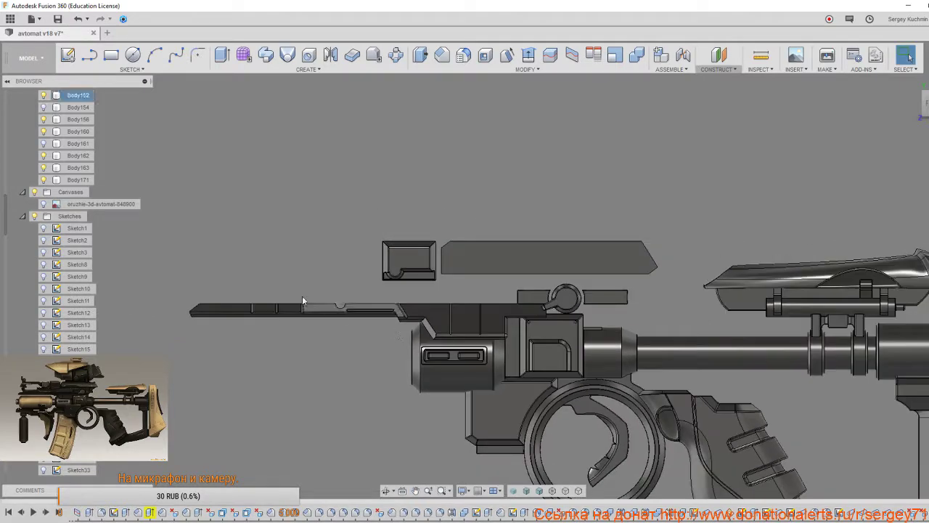
click(44, 143)
click(43, 107)
scroll(338, 284, up, 4)
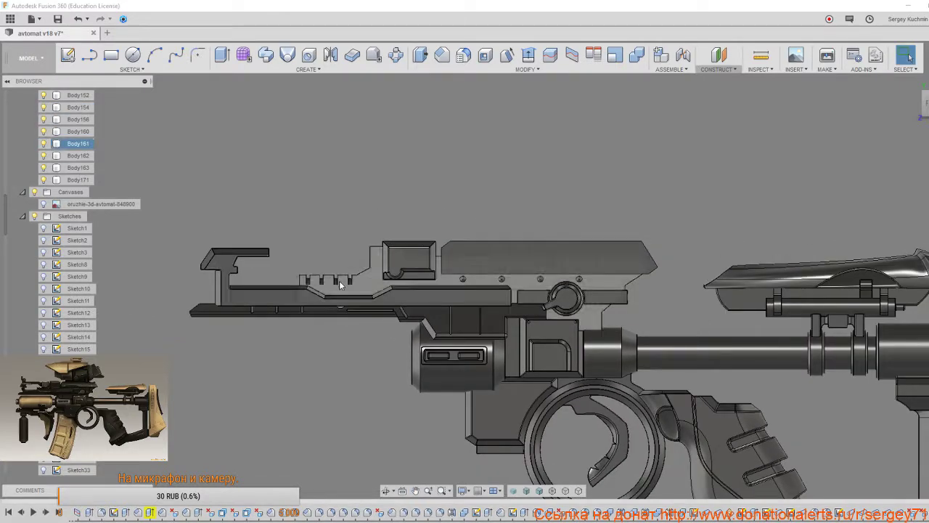
Examine how the upper bodies sit over the lower rail's grooves, notch and long slot from several angles.
scroll(351, 319, down, 1)
mouse_move(354, 331)
shift+middle_down()
mouse_move(435, 370)
mouse_move(445, 353)
mouse_move(344, 341)
shift+middle_up()
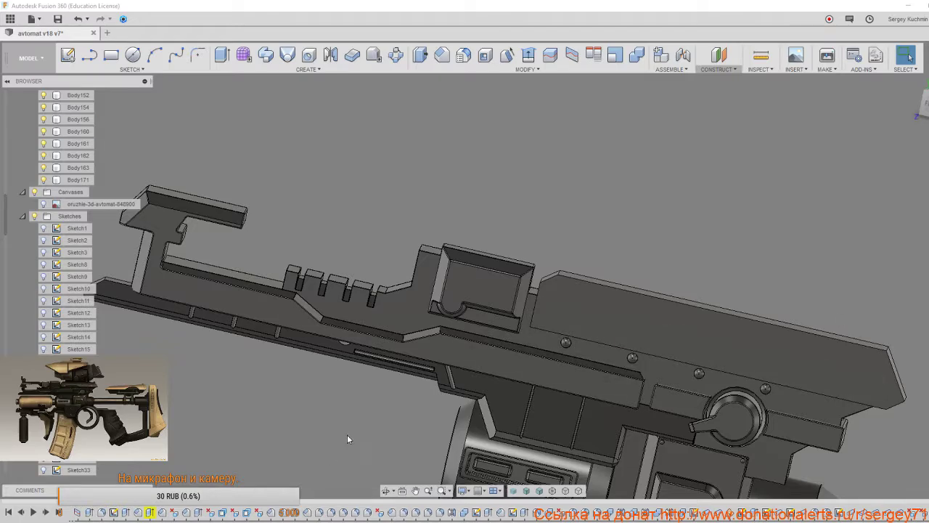
scroll(334, 368, up, 5)
mouse_move(371, 312)
shift+middle_down()
mouse_move(356, 305)
mouse_move(370, 309)
shift+middle_up()
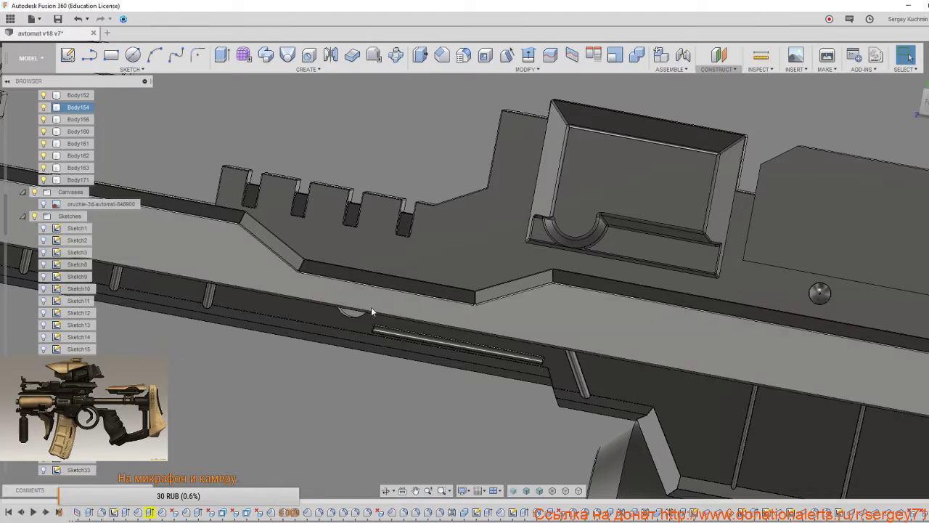
click(924, 103)
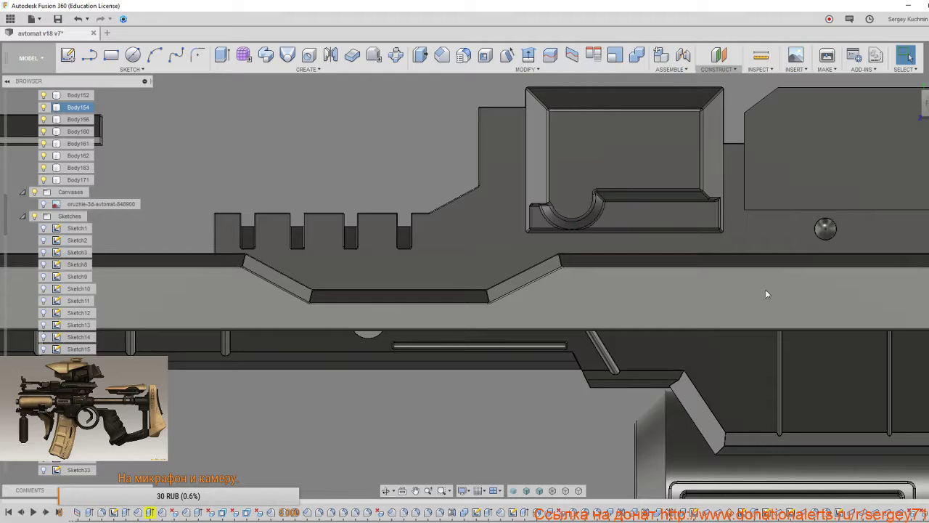
scroll(714, 354, down, 5)
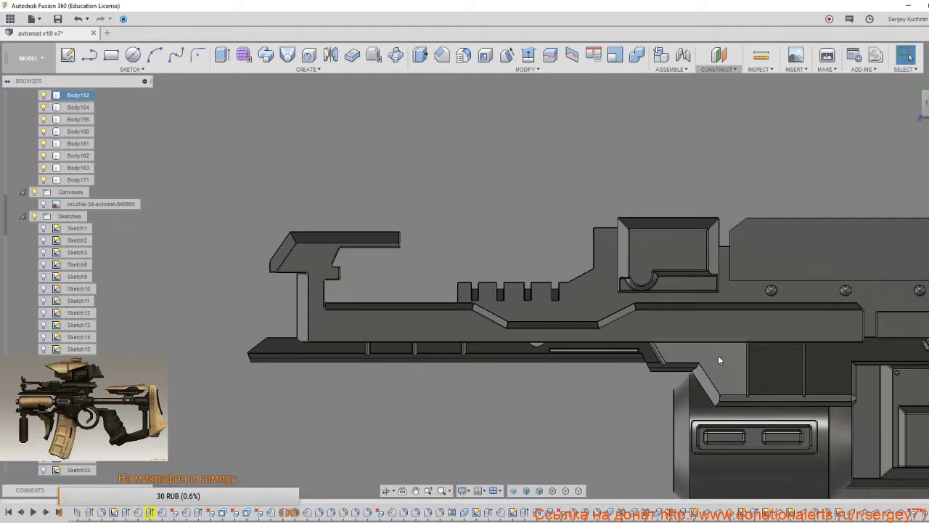
scroll(718, 360, up, 5)
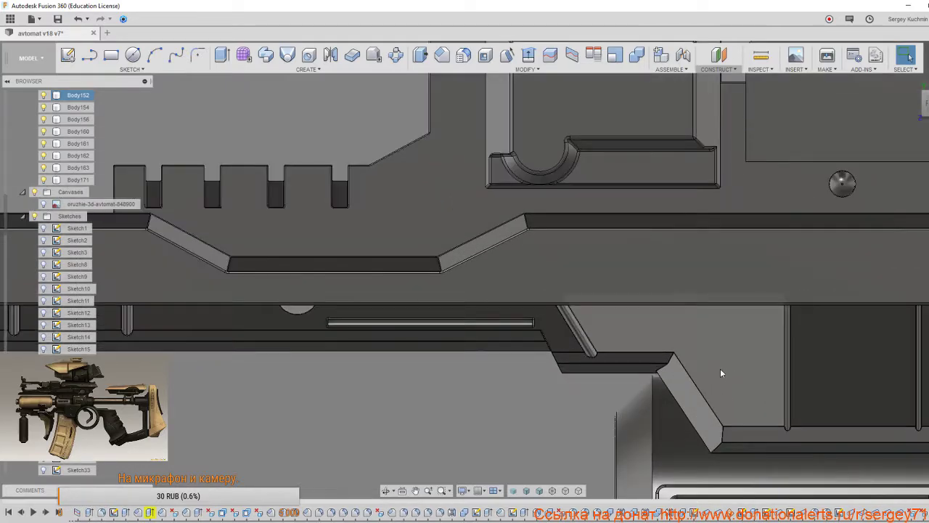
shift+middle_drag(739, 365, 816, 385)
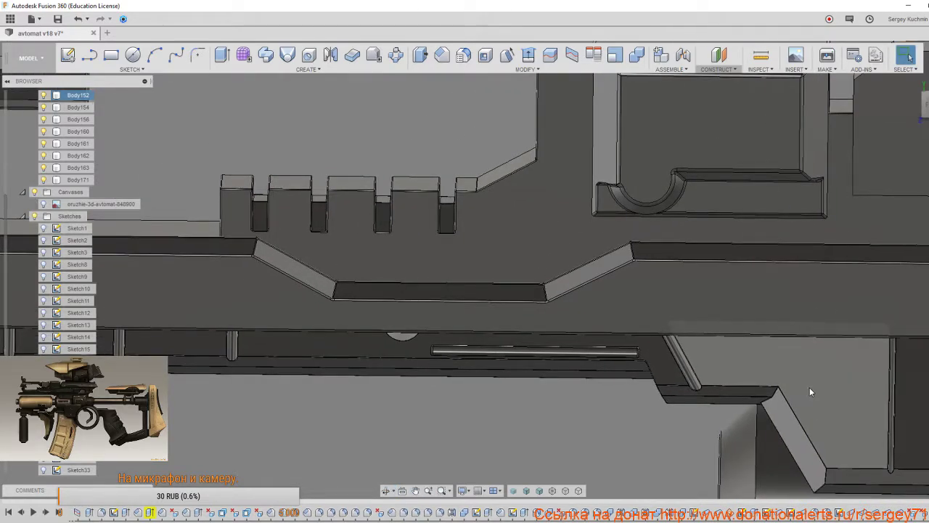
Start a sketch on the lower rail's side face surrounding the long narrow slot.
click(475, 350)
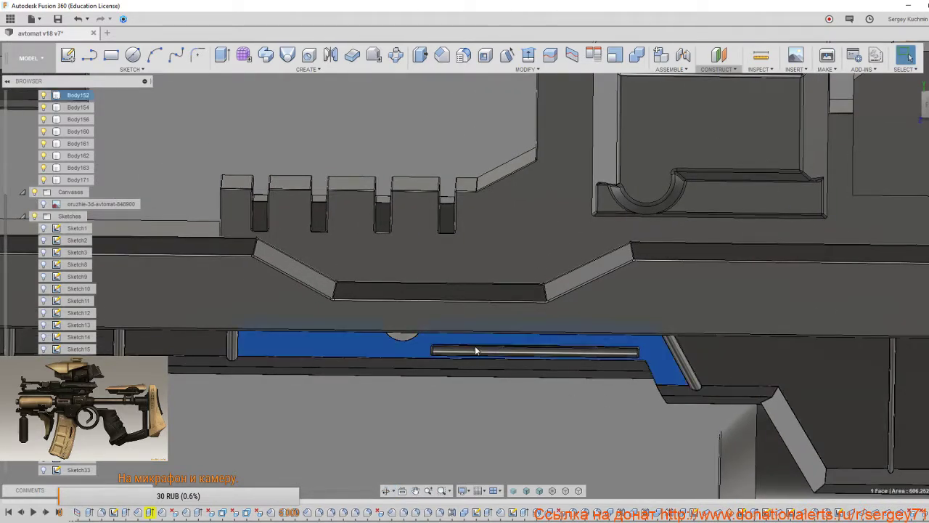
click(74, 63)
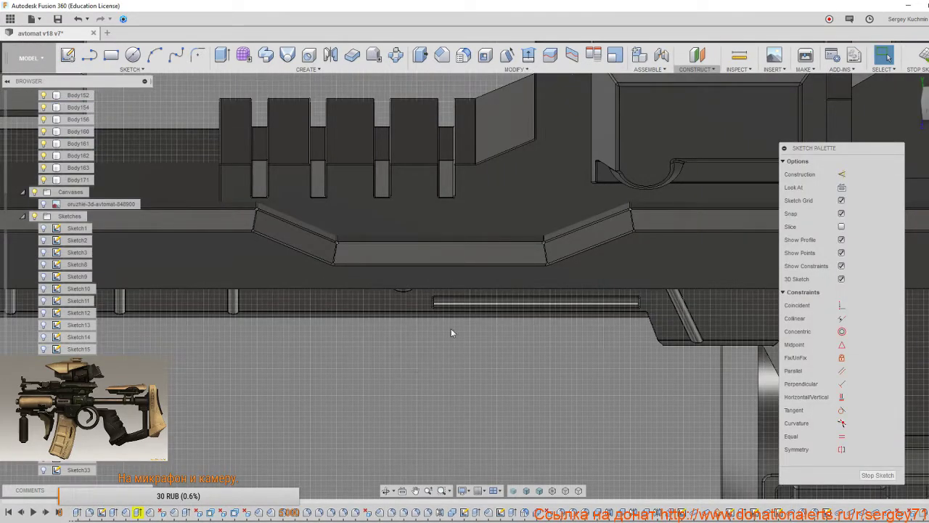
middle_drag(487, 306, 395, 308)
scroll(395, 303, up, 4)
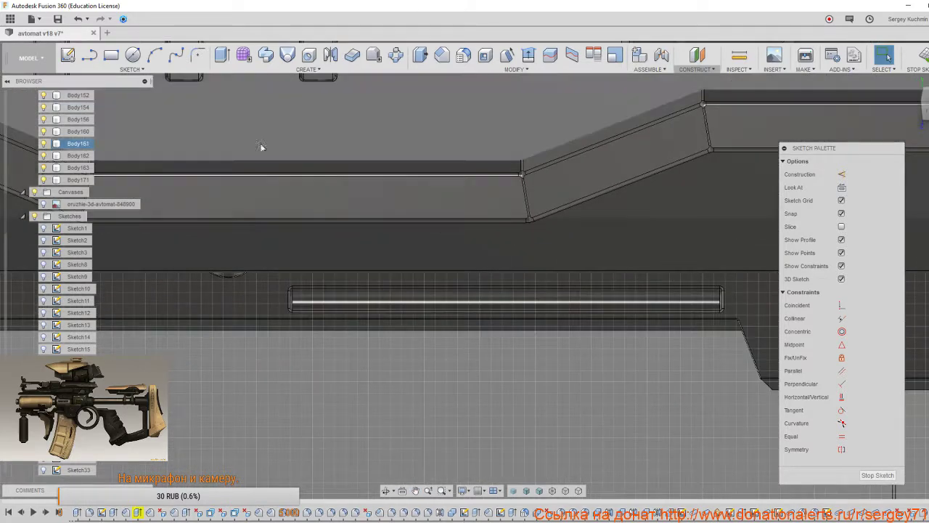
Sketch a circle about 2.5 mm in diameter near the front end of the long slot, centred on the slot's width.
click(132, 56)
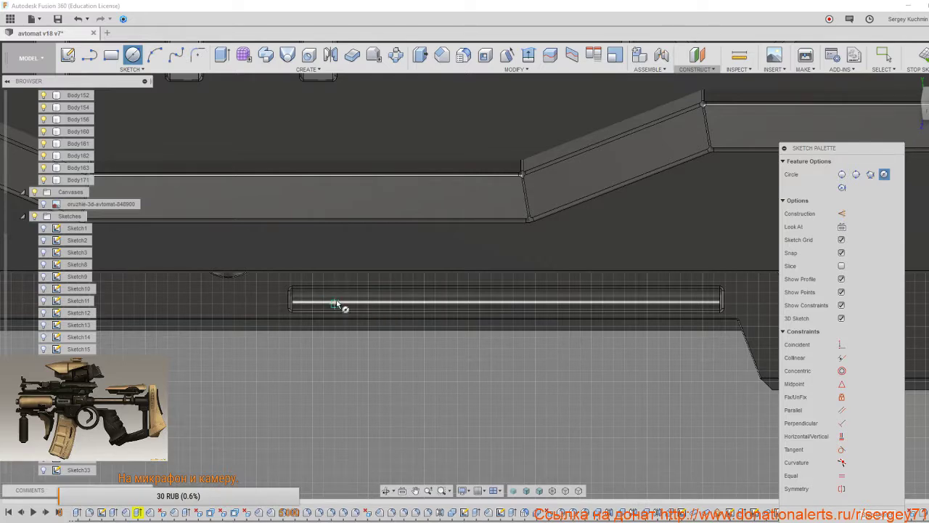
scroll(337, 304, up, 2)
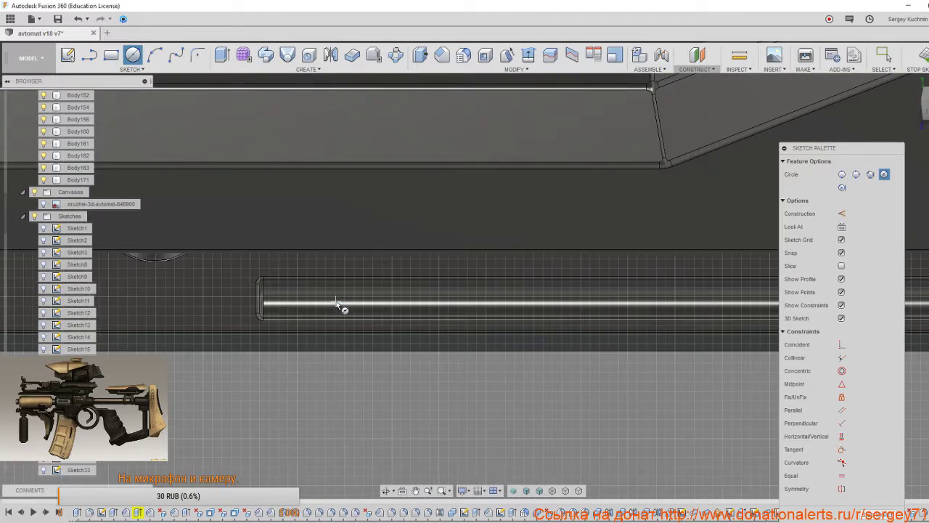
click(336, 300)
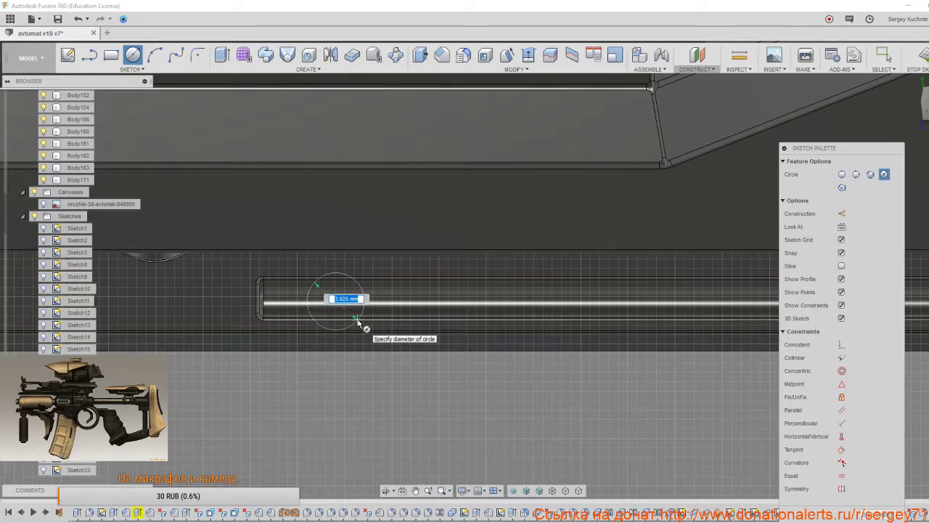
click(353, 316)
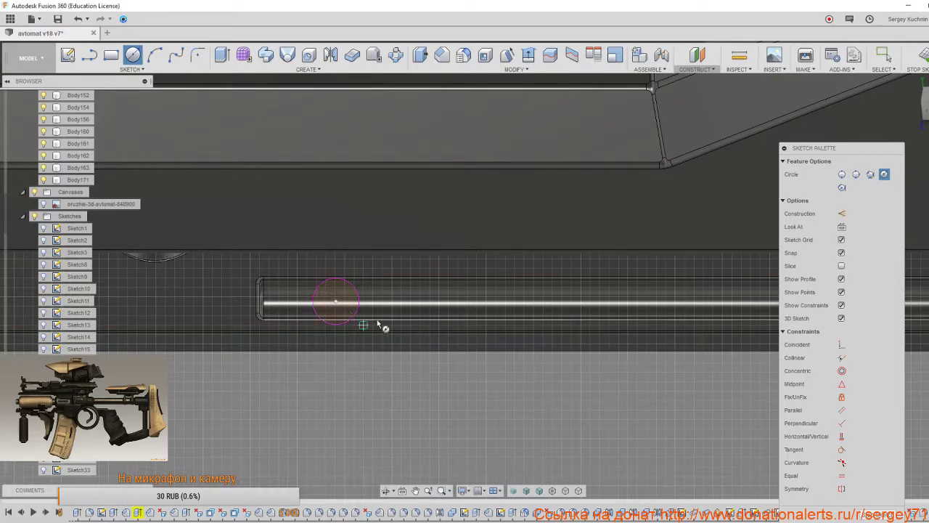
right_click(399, 325)
click(436, 330)
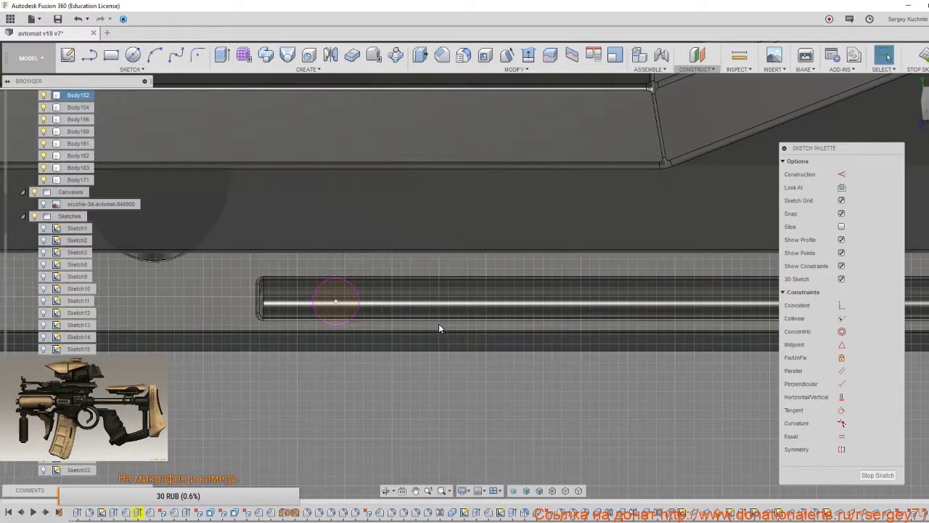
Extrude the circle in the long slot as a new body in two directions, 2 mm on side one and 3 mm on side two.
scroll(426, 327, down, 2)
shift+middle_drag(426, 327, 476, 329)
key(e)
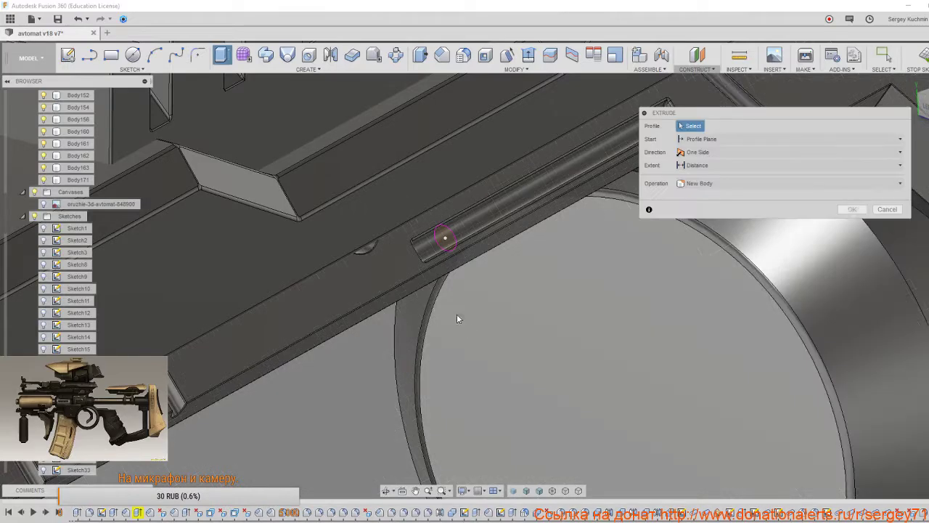
click(446, 237)
drag(450, 236, 468, 225)
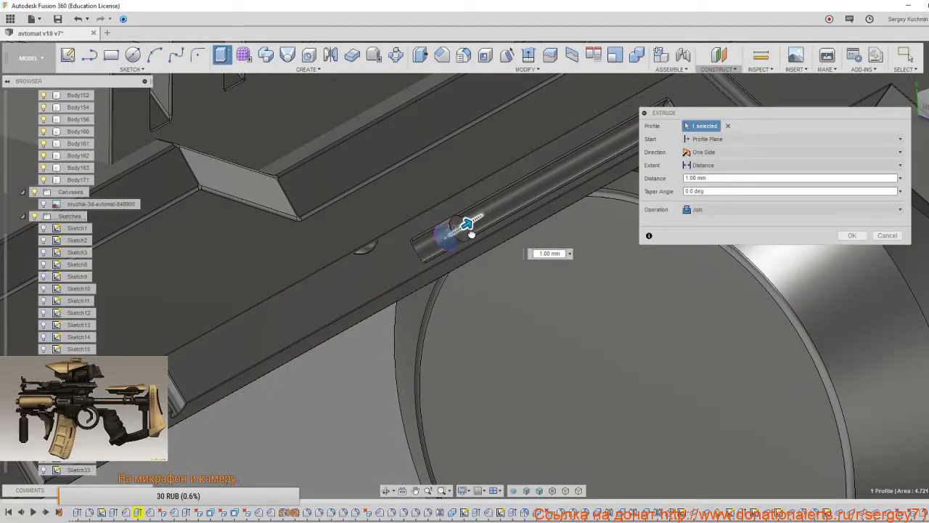
click(702, 211)
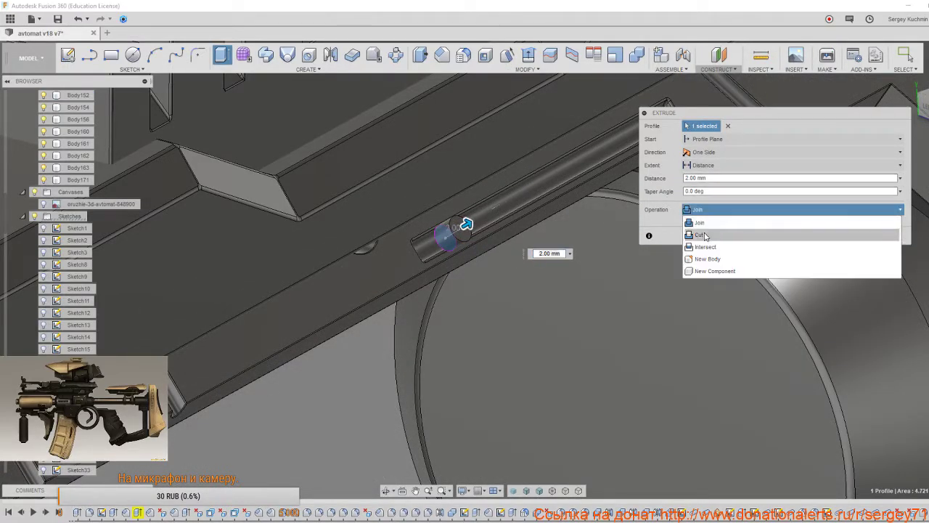
click(707, 259)
click(711, 153)
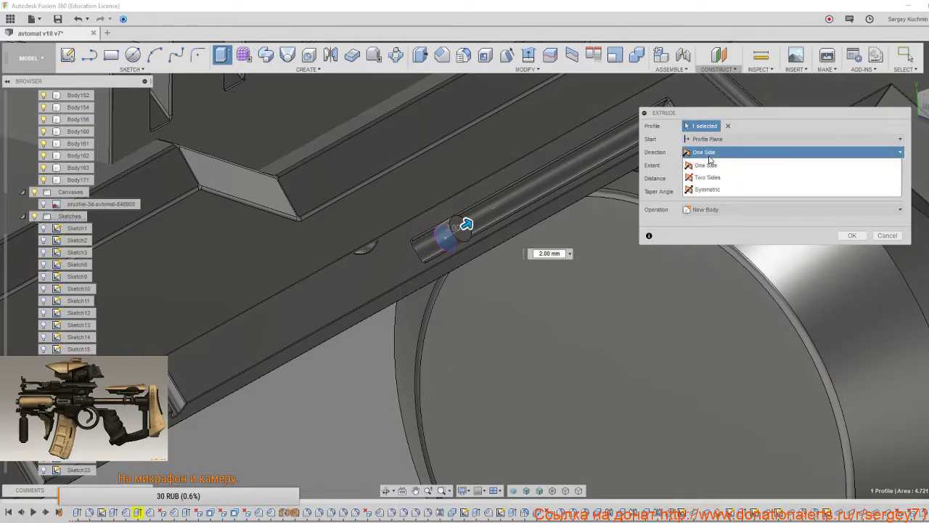
click(710, 179)
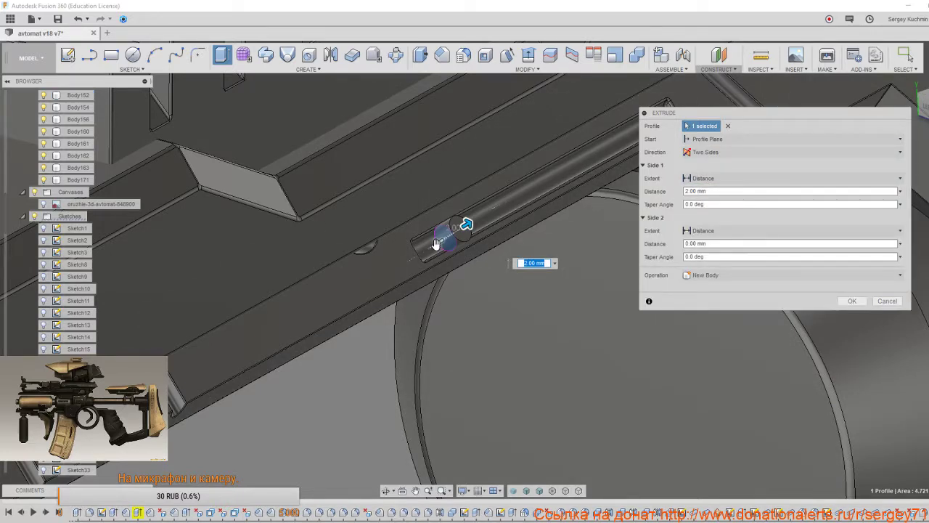
drag(436, 244, 411, 254)
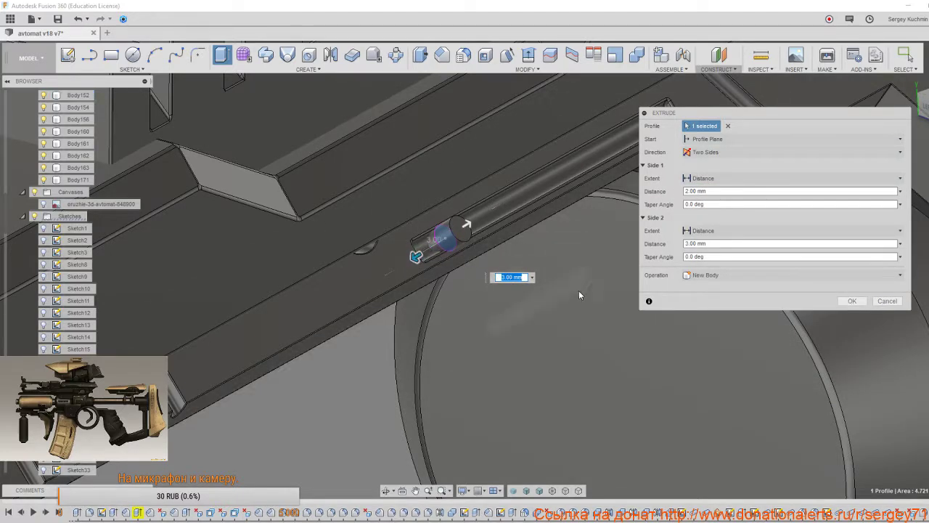
click(852, 301)
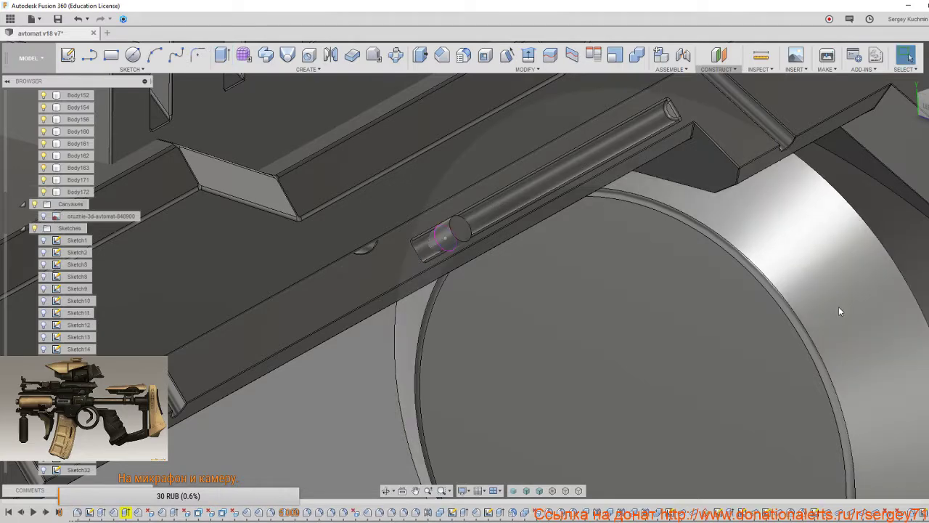
shift+middle_drag(412, 291, 404, 309)
scroll(410, 296, up, 1)
scroll(409, 292, up, 2)
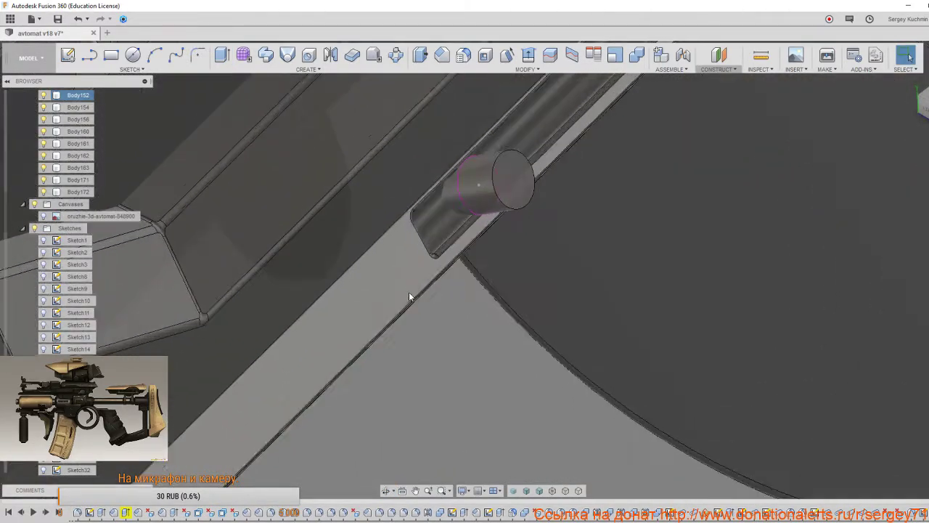
middle_drag(476, 159, 411, 256)
click(412, 259)
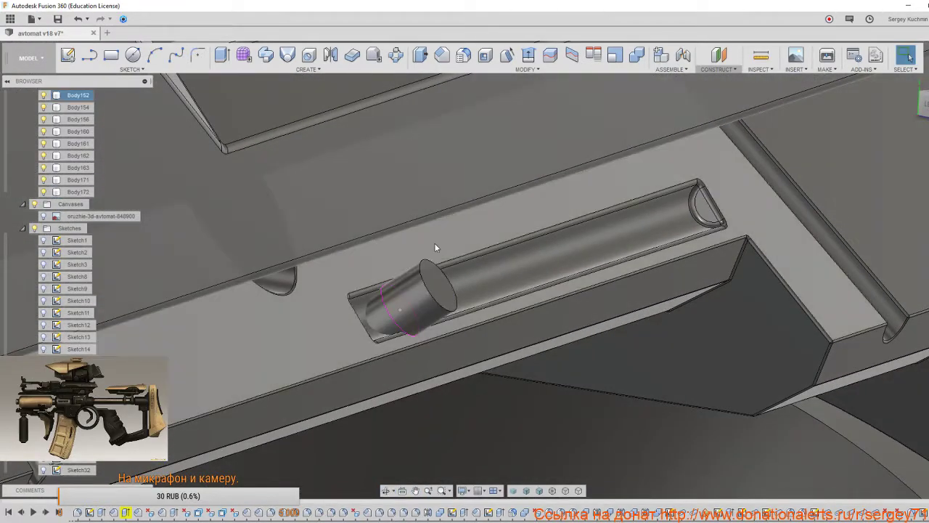
click(571, 54)
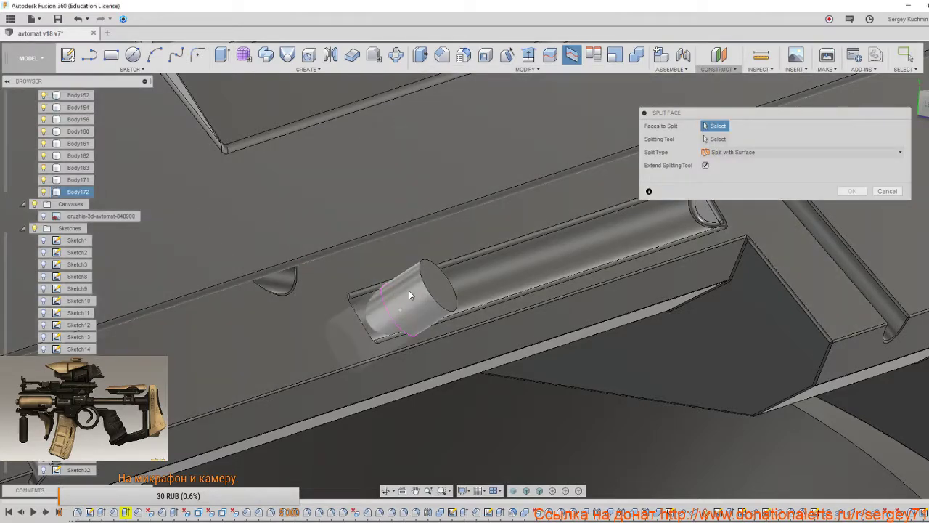
click(405, 312)
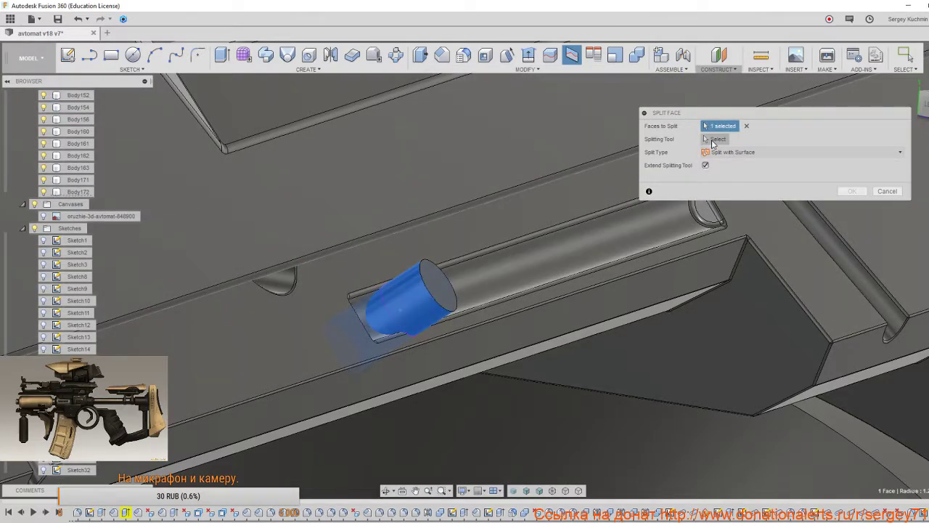
click(715, 138)
click(397, 323)
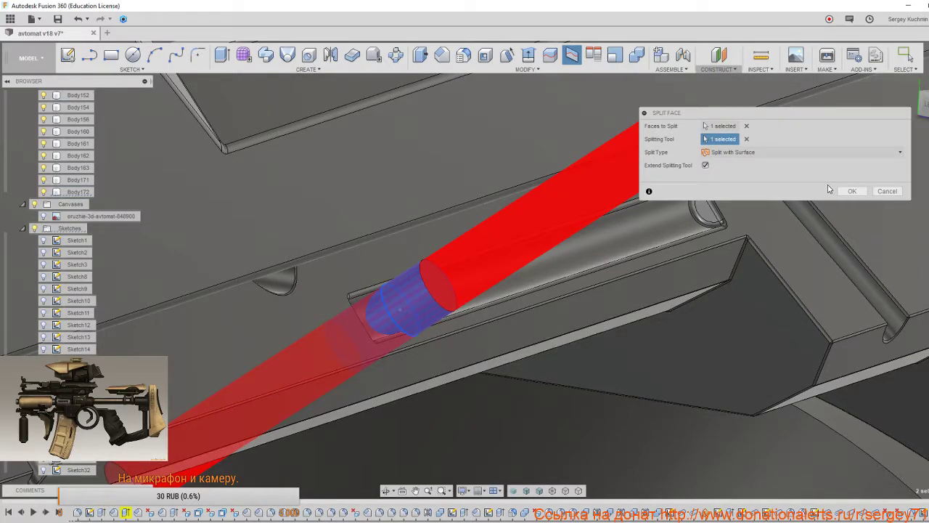
click(875, 191)
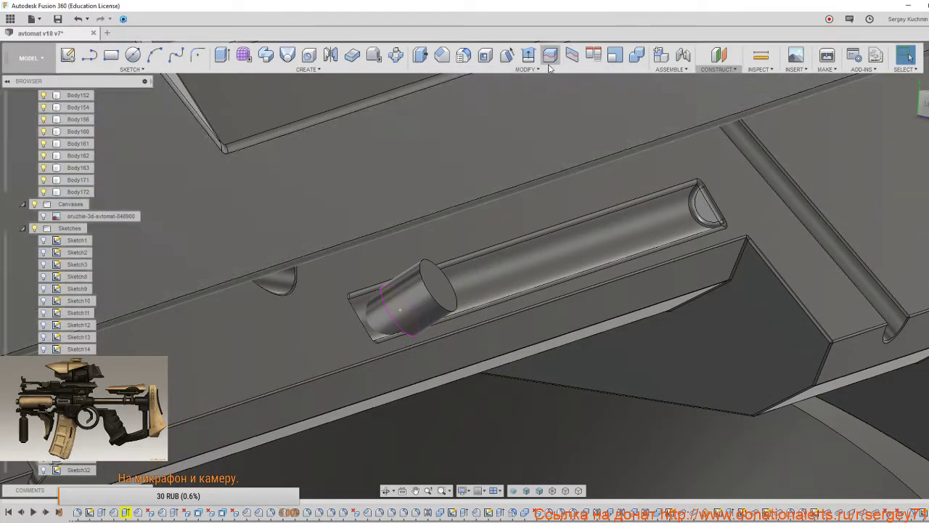
click(571, 57)
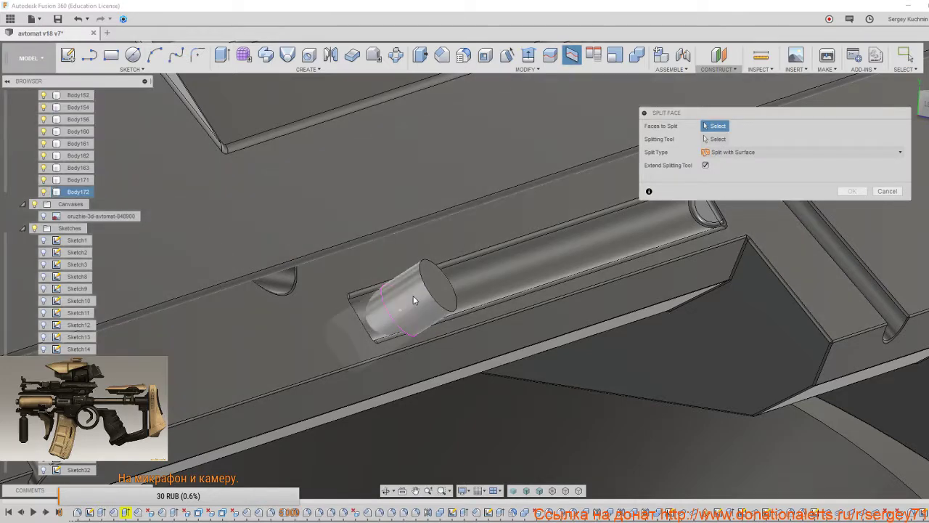
click(414, 299)
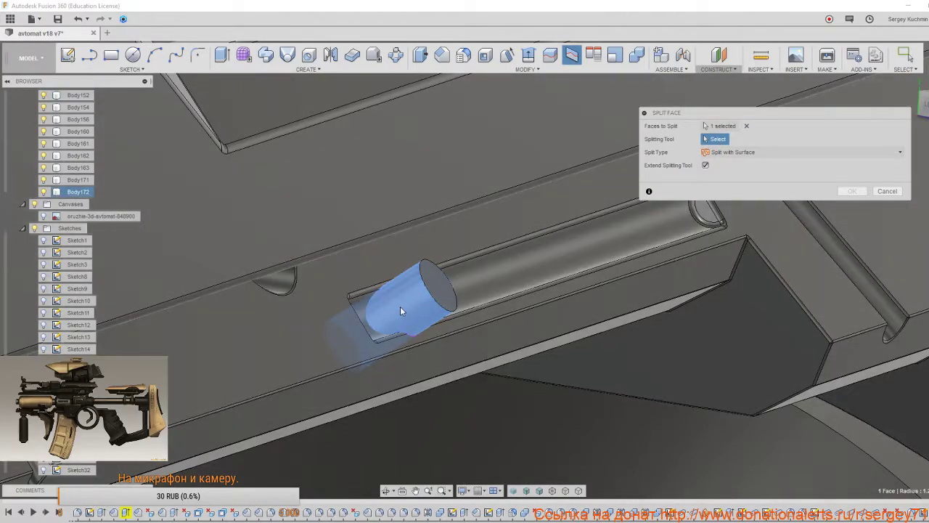
click(392, 317)
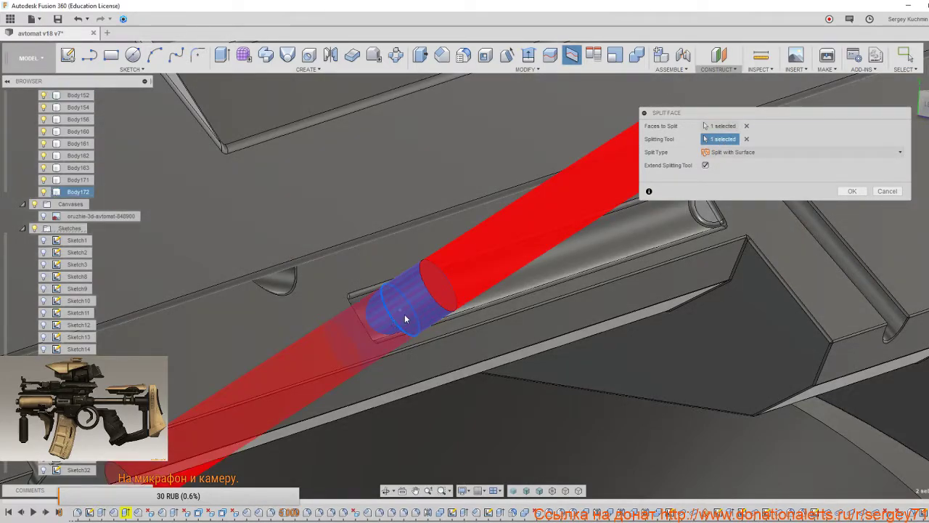
click(747, 140)
shift+middle_drag(471, 268, 385, 265)
scroll(377, 262, up, 3)
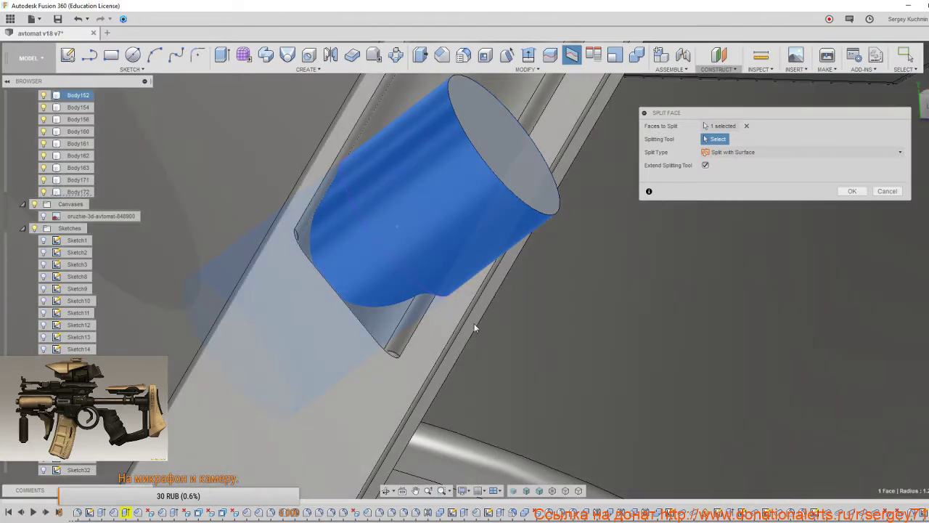
click(479, 332)
click(704, 164)
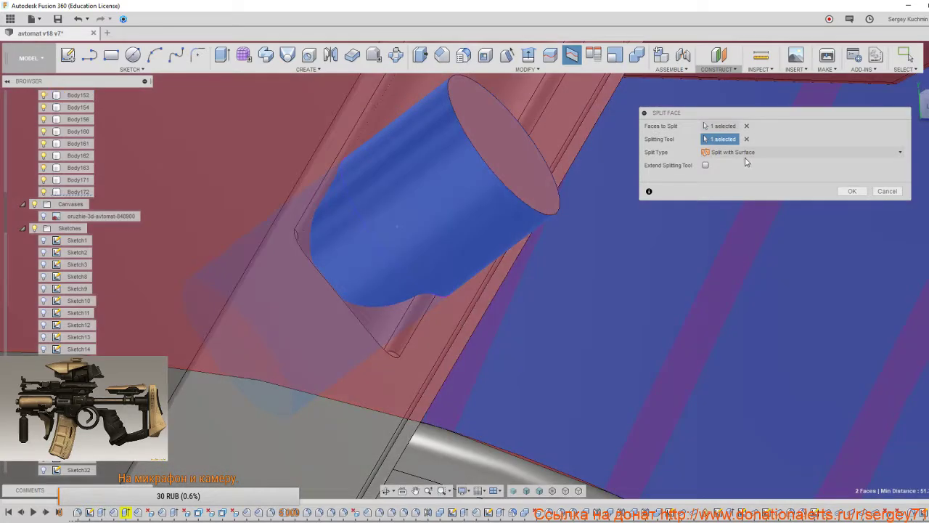
click(745, 139)
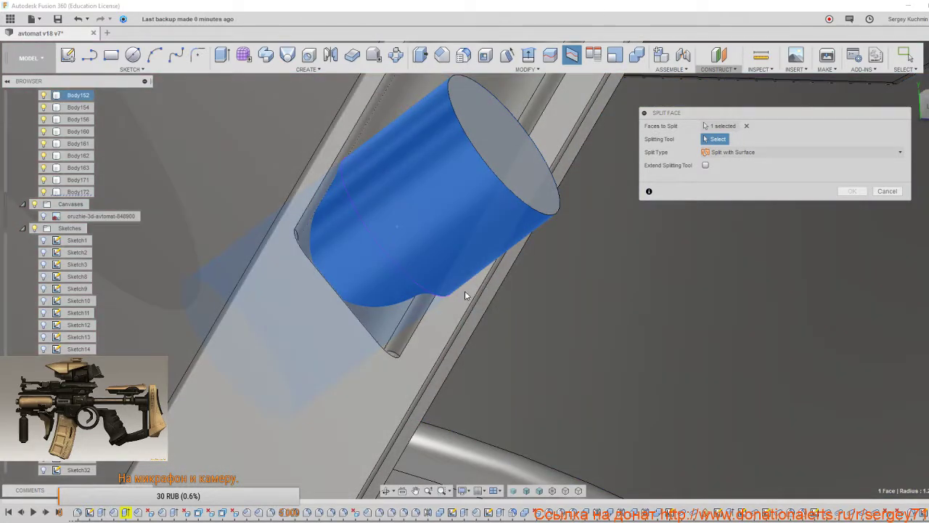
click(413, 282)
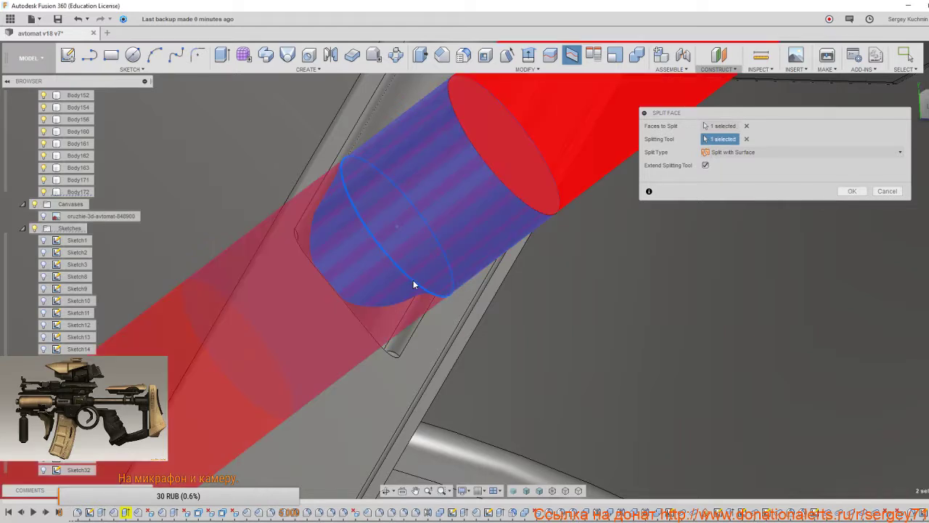
click(705, 166)
click(895, 192)
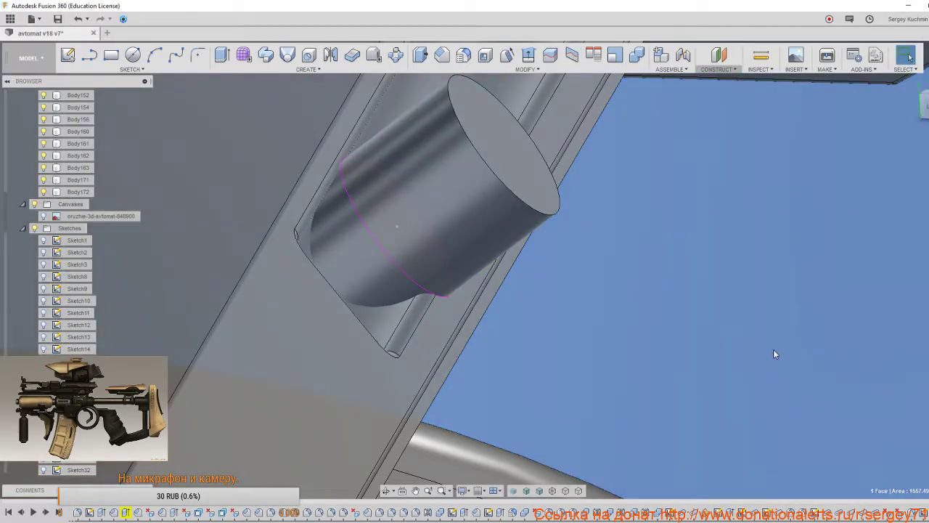
Project the slot circle onto the cylinder's side face with Project To Surface, using the Closest Point type, and finish the sketch.
shift+middle_drag(493, 287, 425, 239)
middle_drag(427, 297, 469, 254)
middle_drag(476, 212, 464, 258)
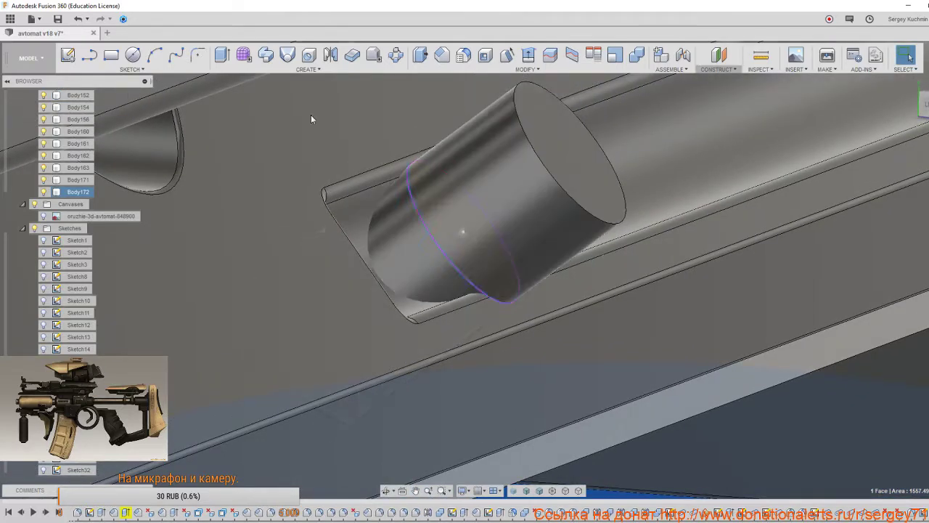
click(132, 69)
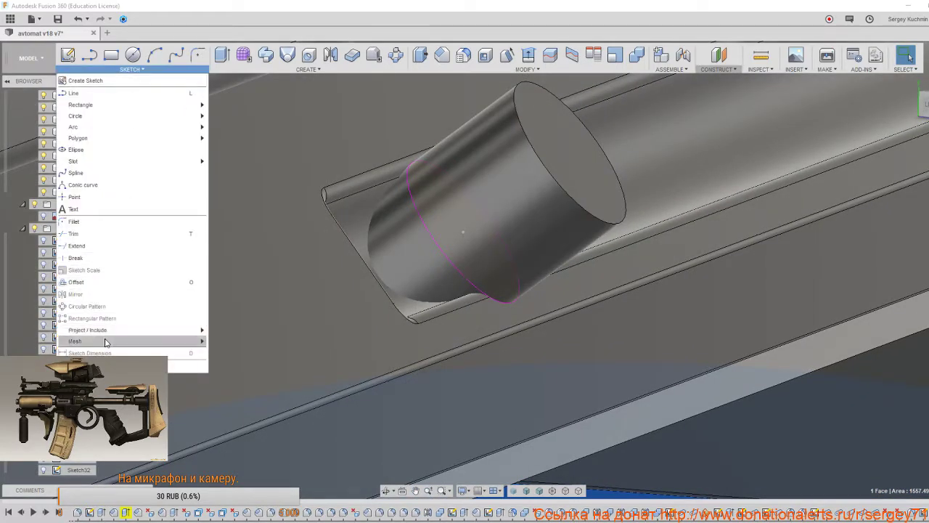
mouse_move(167, 330)
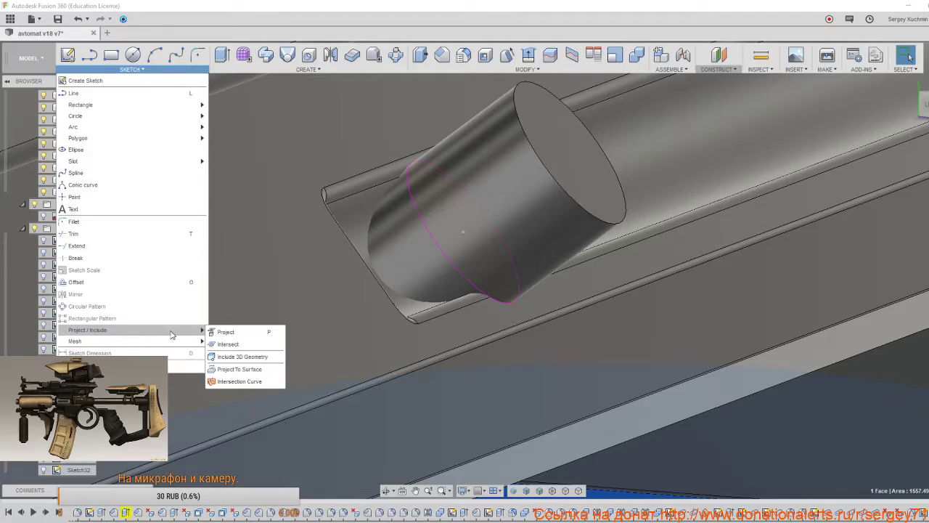
click(248, 370)
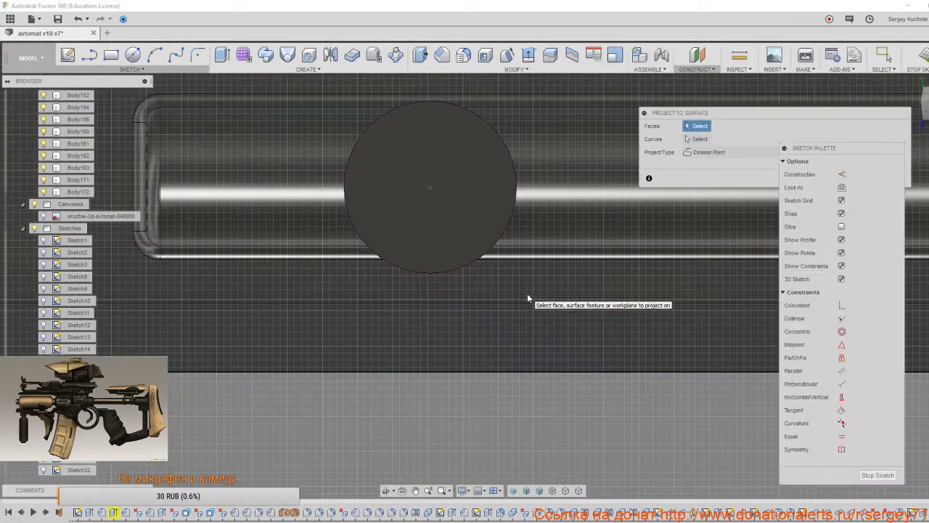
shift+middle_drag(503, 219, 330, 402)
scroll(365, 315, down, 2)
middle_drag(402, 263, 211, 288)
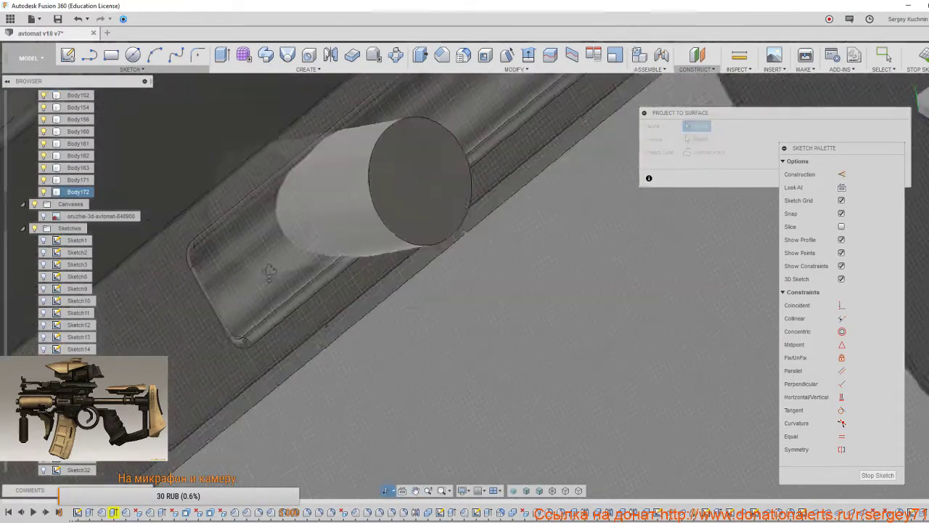
shift+middle_drag(266, 269, 216, 464)
scroll(273, 348, up, 2)
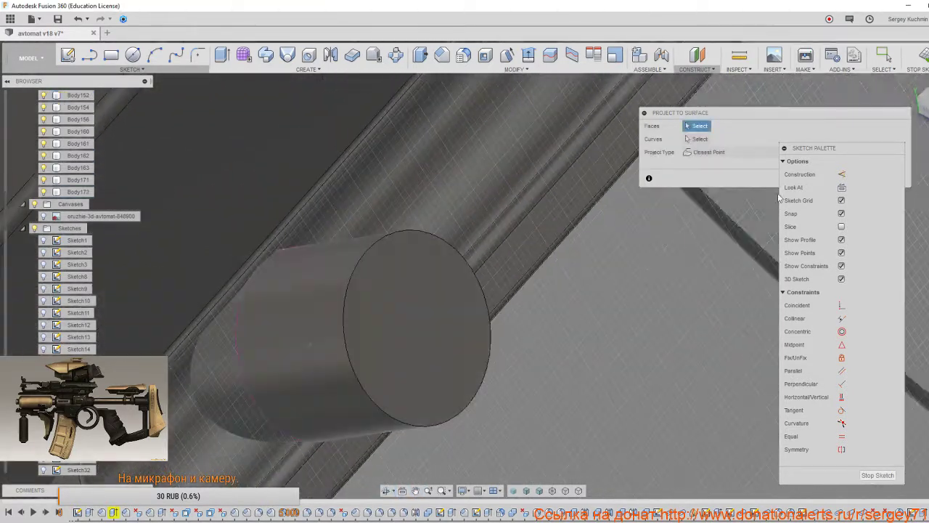
drag(761, 116, 687, 100)
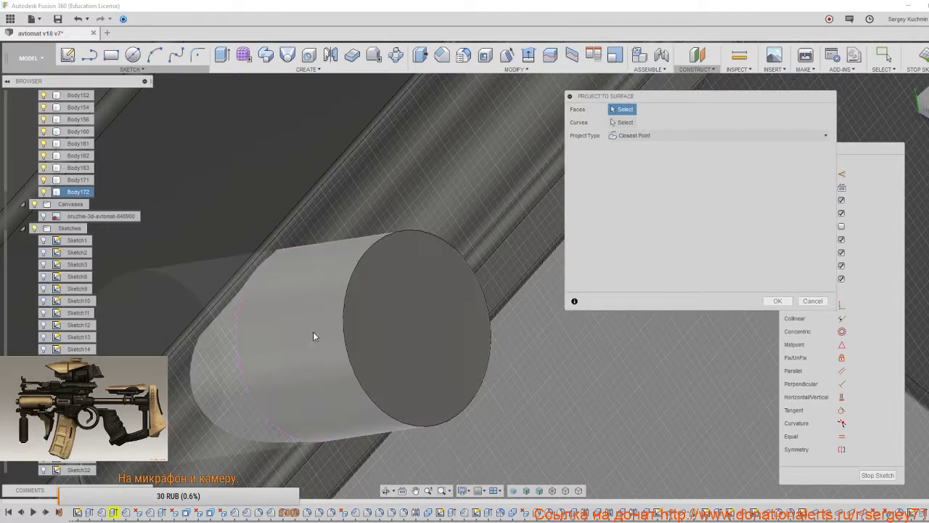
click(301, 335)
click(622, 122)
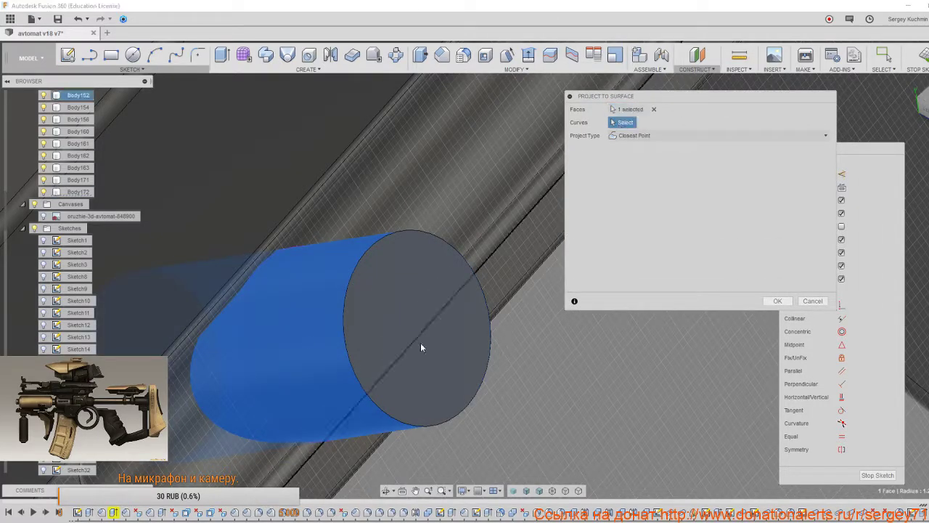
scroll(283, 401, up, 3)
click(242, 407)
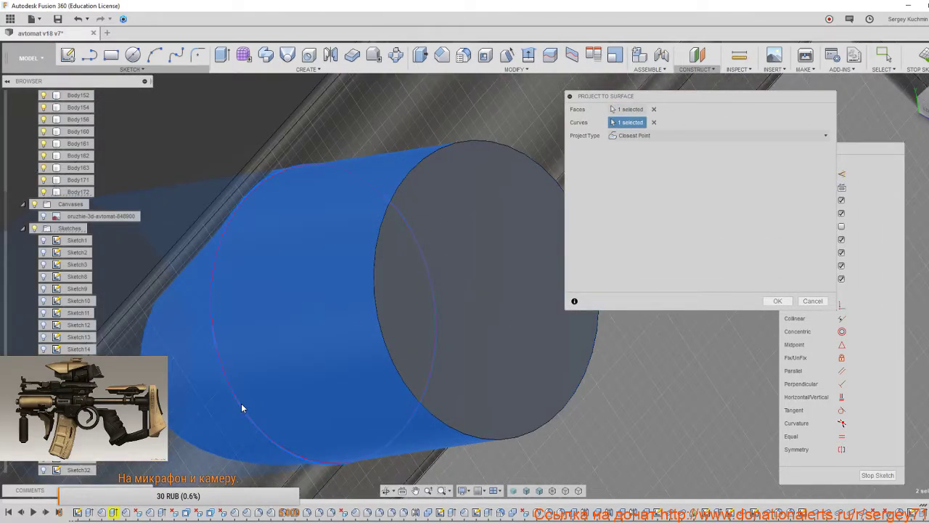
click(771, 301)
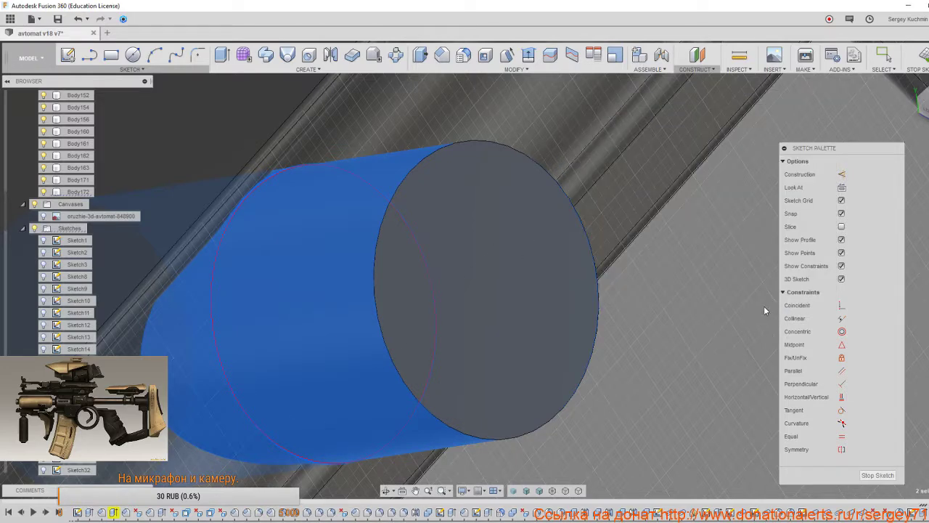
click(868, 475)
Try to split the cylinder's side face using the circle on its surface as the splitting tool.
middle_drag(286, 272, 426, 253)
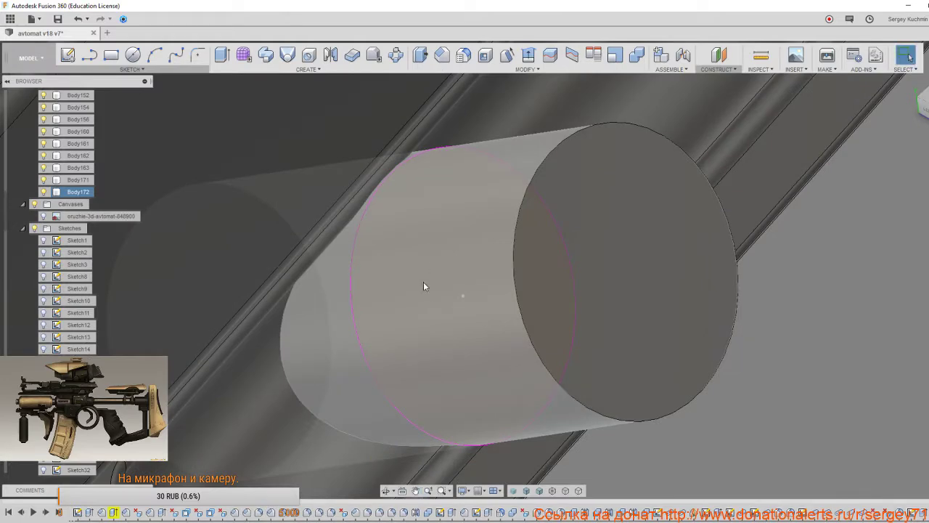
scroll(429, 302, down, 2)
scroll(429, 296, down, 3)
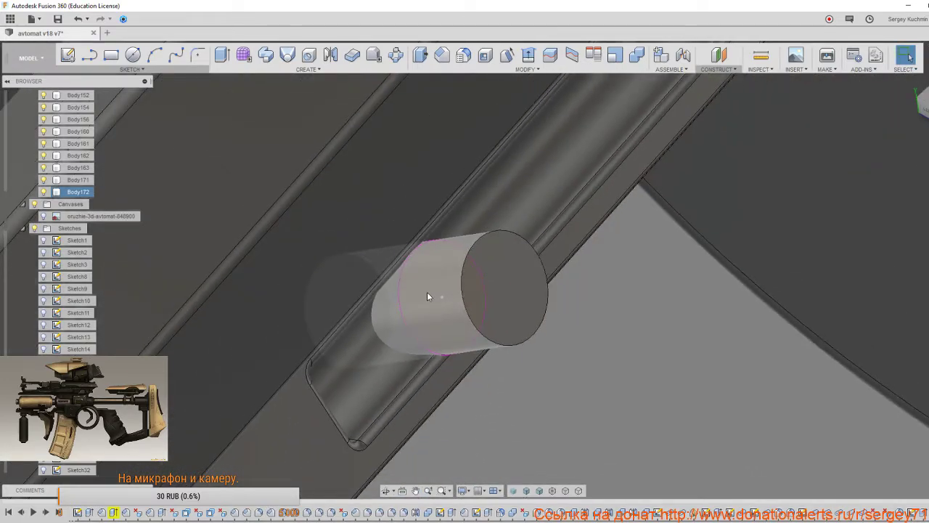
shift+middle_drag(426, 291, 429, 268)
middle_drag(406, 336, 438, 254)
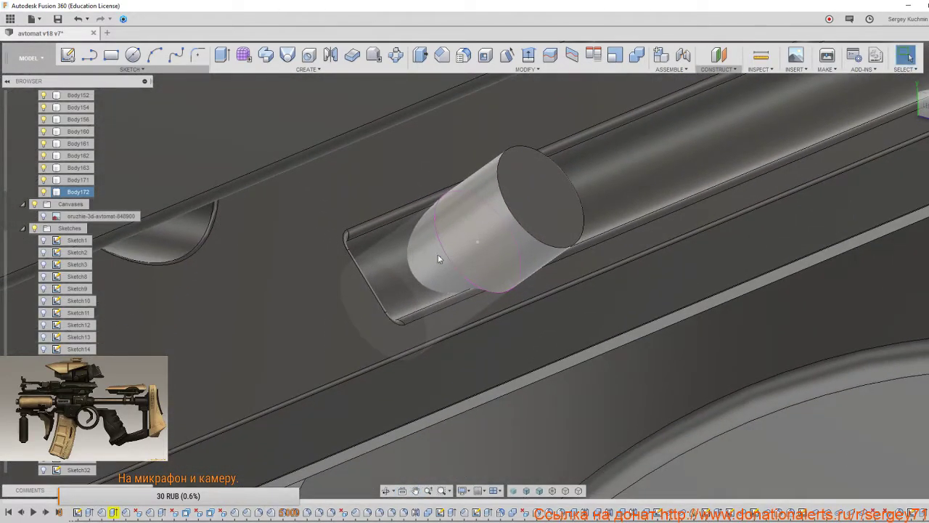
click(436, 257)
scroll(494, 235, up, 2)
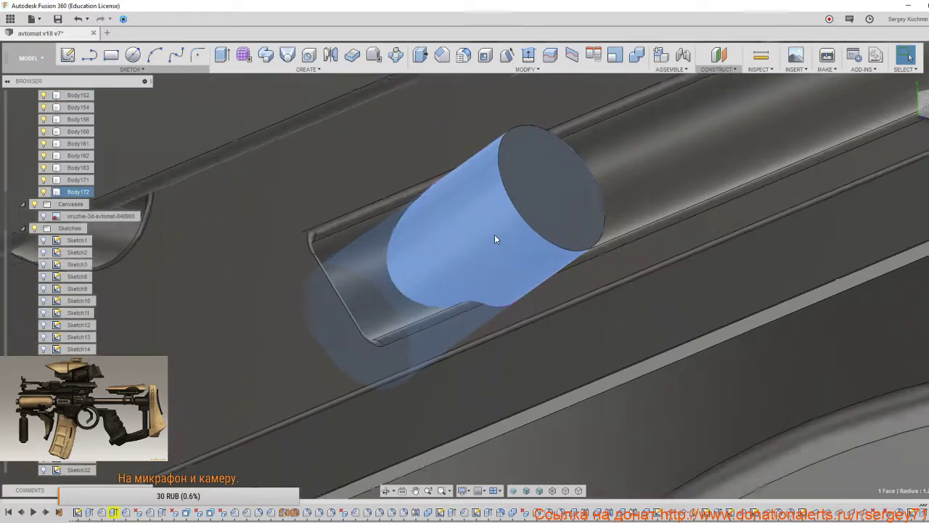
click(652, 308)
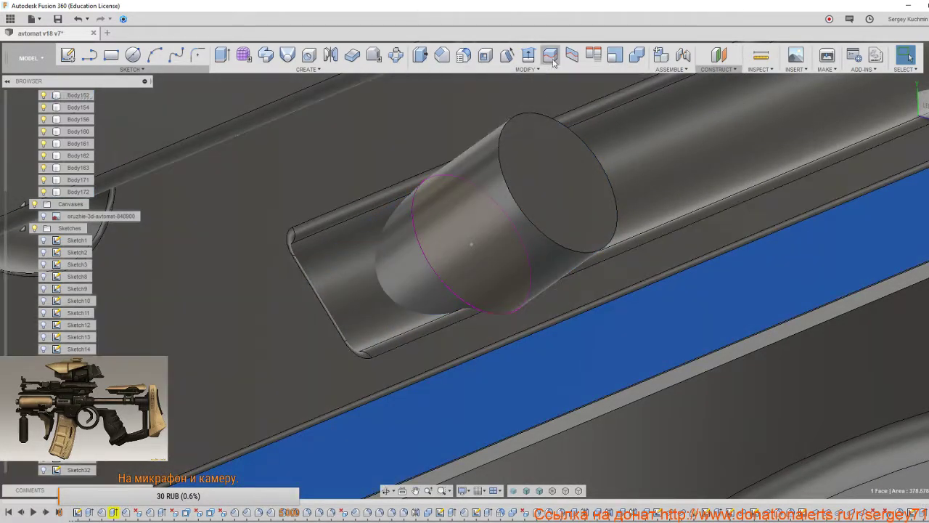
click(571, 55)
click(502, 199)
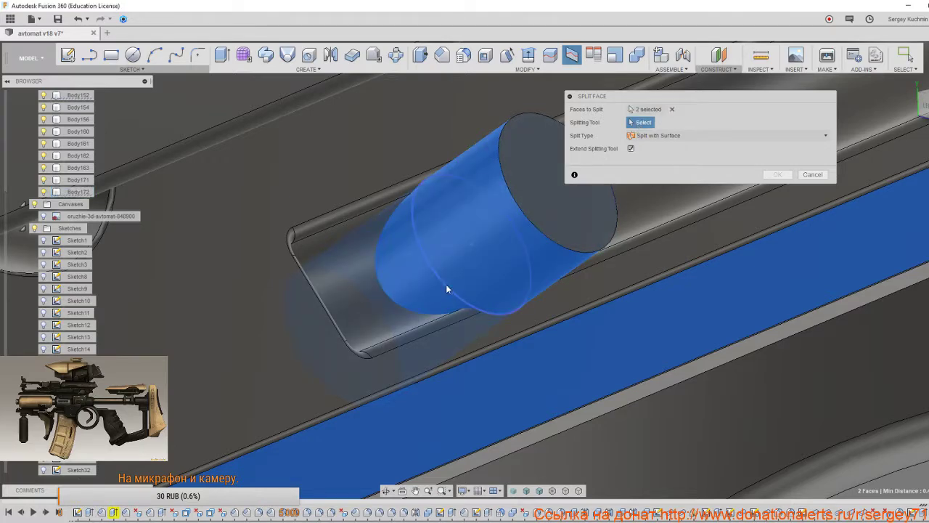
click(446, 287)
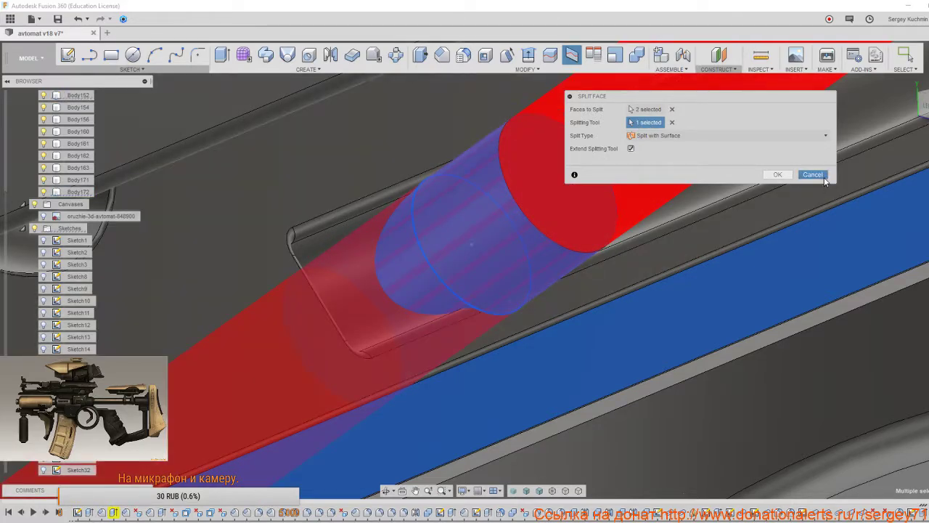
click(820, 176)
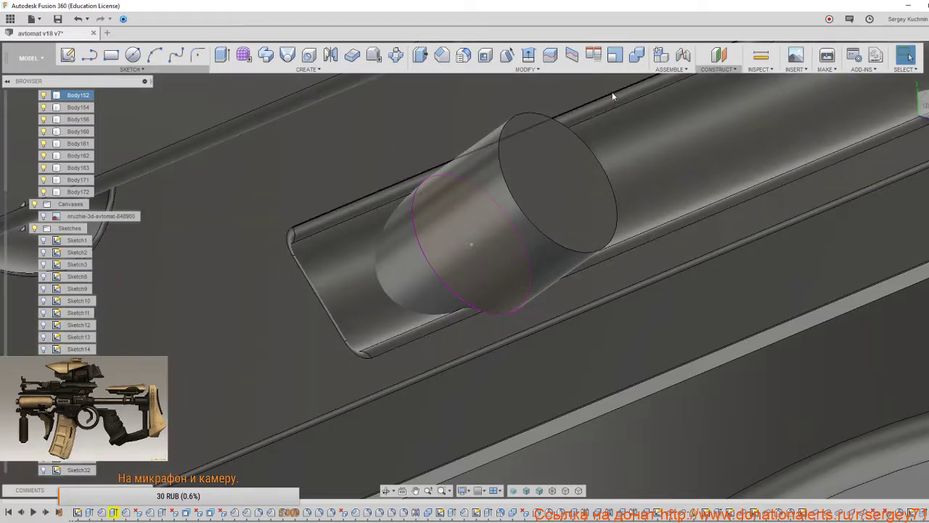
Try to split the whole cylinder body with the circle around it instead.
click(550, 54)
click(485, 220)
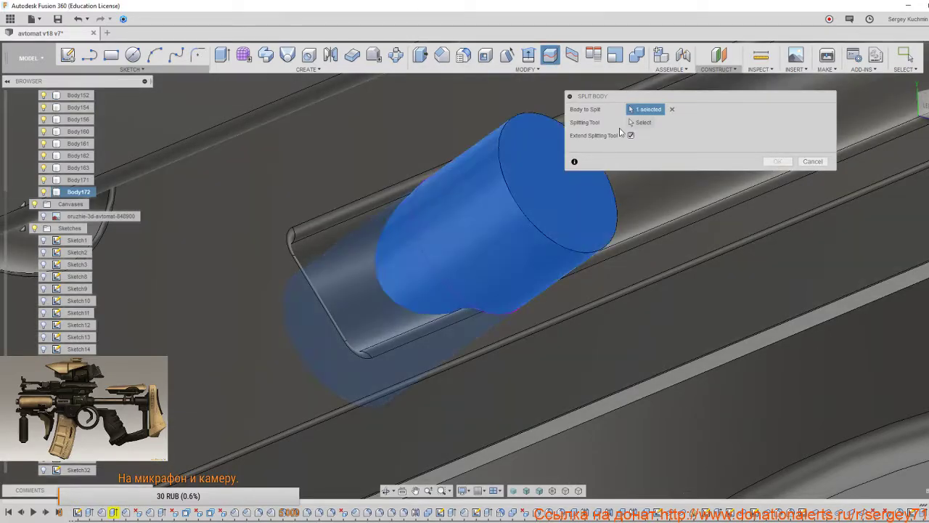
click(441, 285)
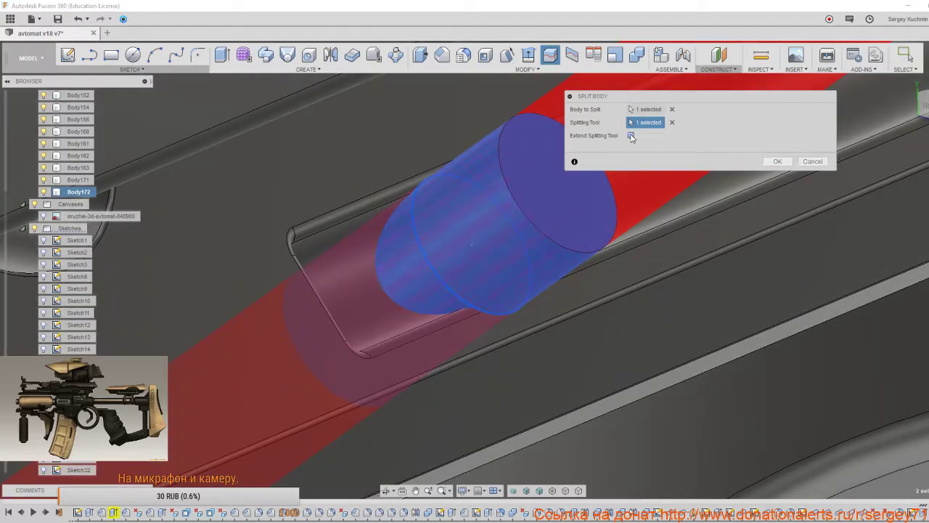
click(808, 163)
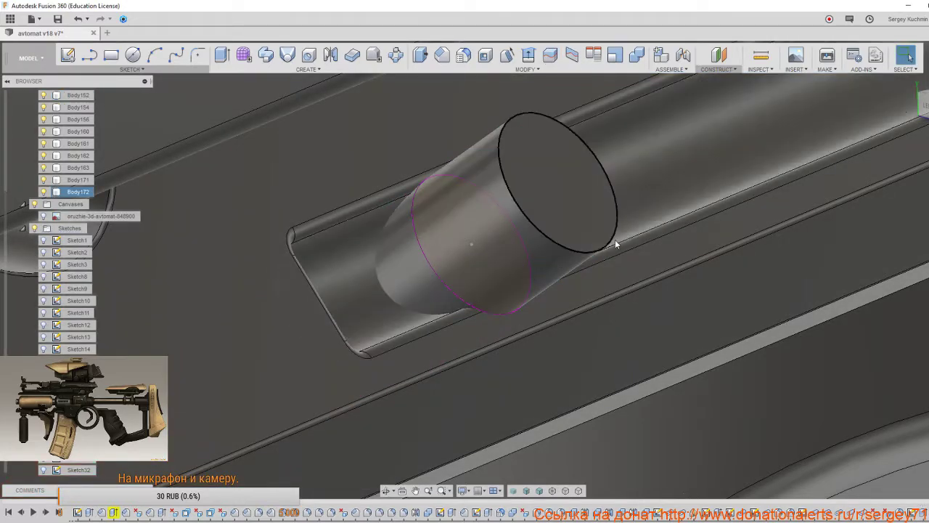
Hide the sketch of the original slot circle, keeping the curve projected on the cylinder shown.
scroll(617, 242, down, 2)
scroll(79, 325, down, 5)
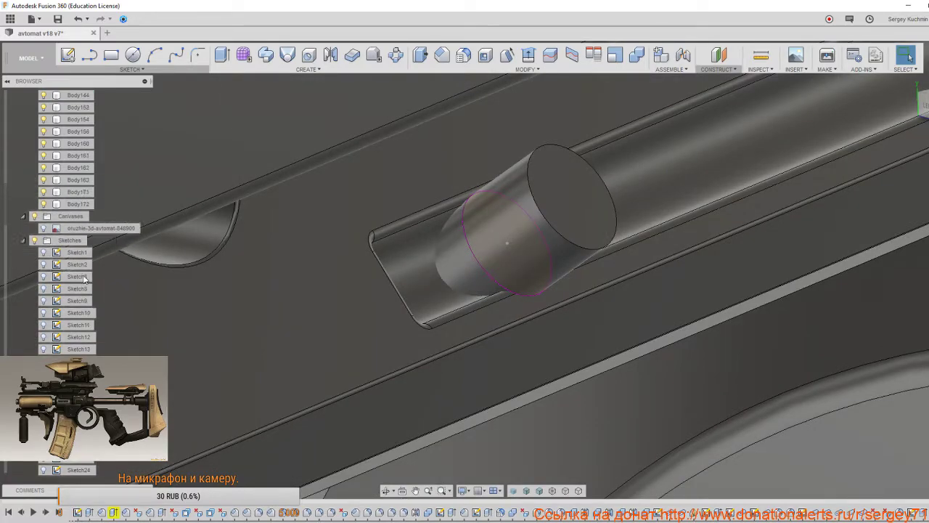
scroll(78, 326, down, 10)
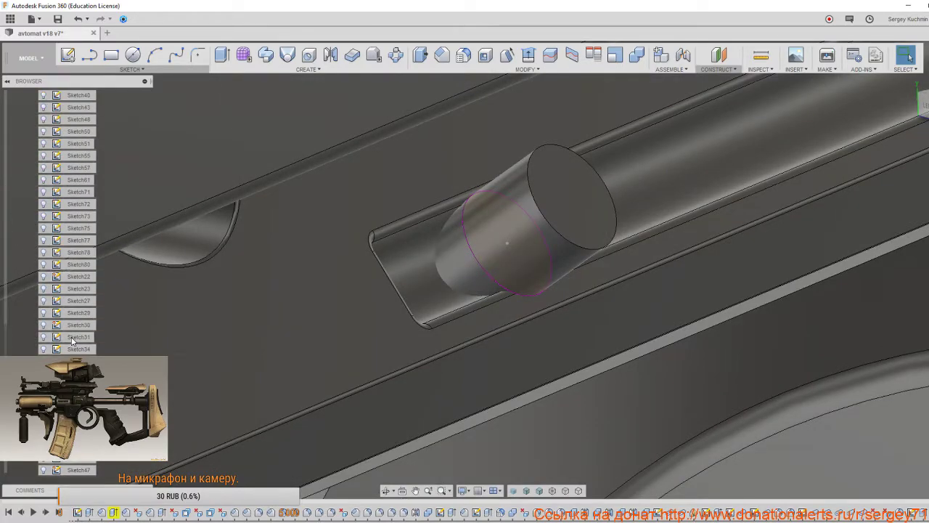
scroll(73, 341, down, 5)
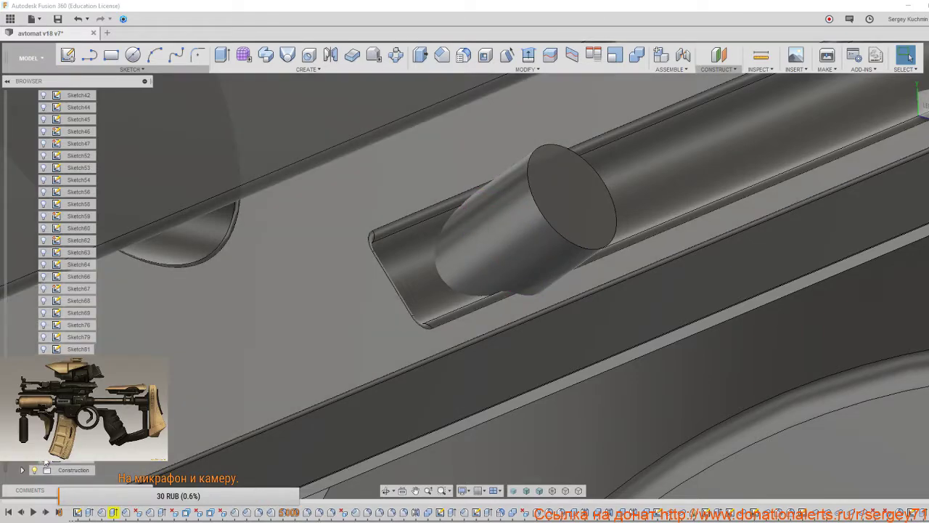
Try to split the cylinder body again, using the projected curve on its side face as the splitting tool.
shift+middle_drag(572, 212, 527, 237)
scroll(518, 236, up, 3)
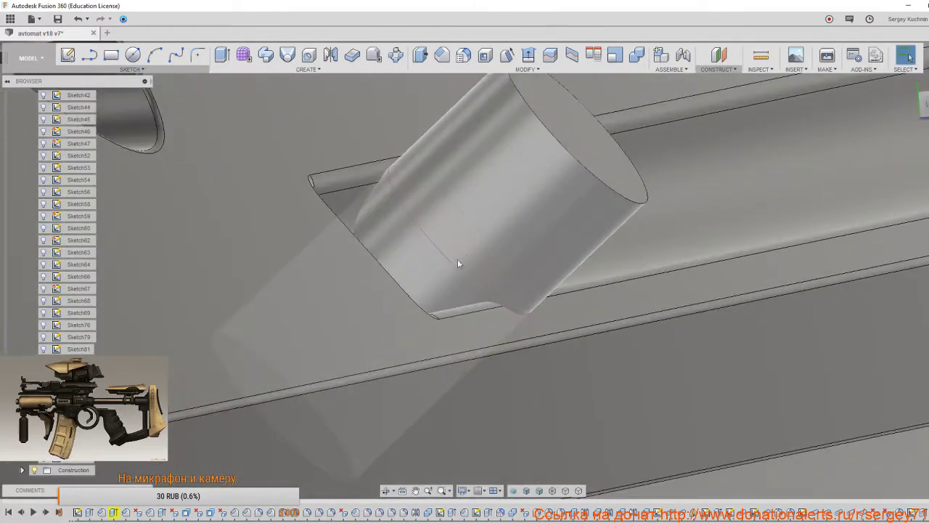
click(456, 270)
mouse_move(452, 244)
shift+middle_down()
mouse_move(437, 243)
mouse_move(447, 257)
mouse_move(434, 225)
shift+middle_up()
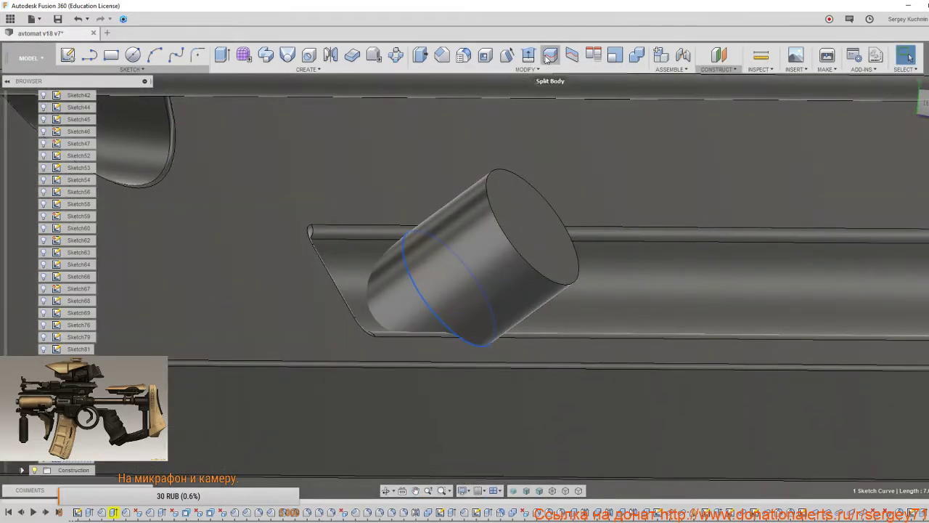
click(549, 55)
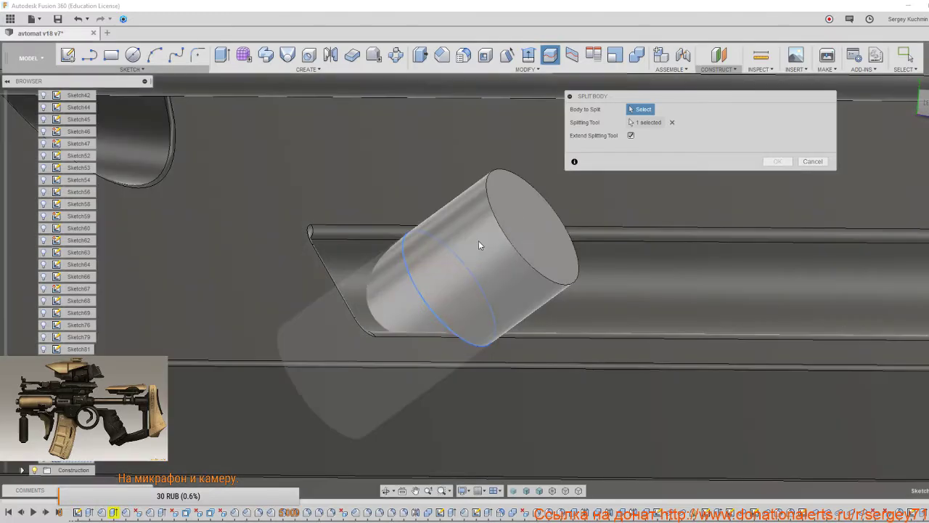
click(491, 240)
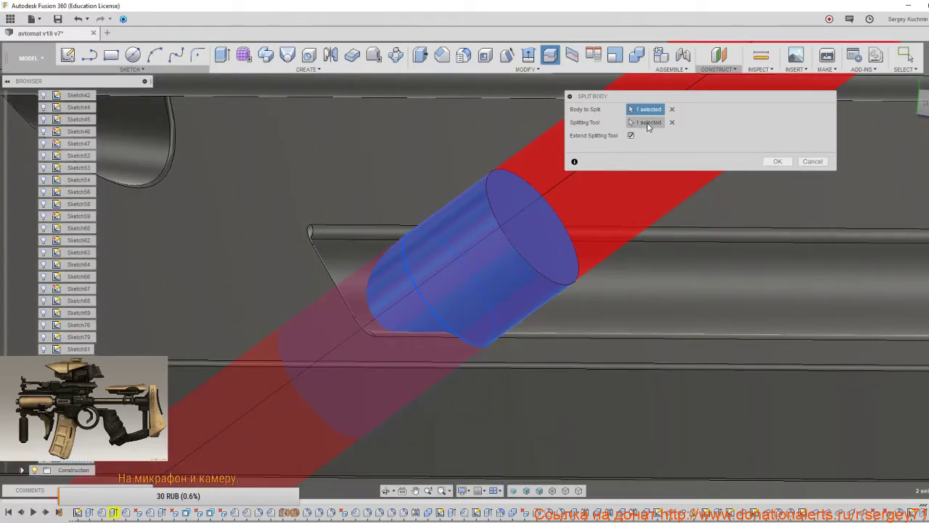
click(653, 124)
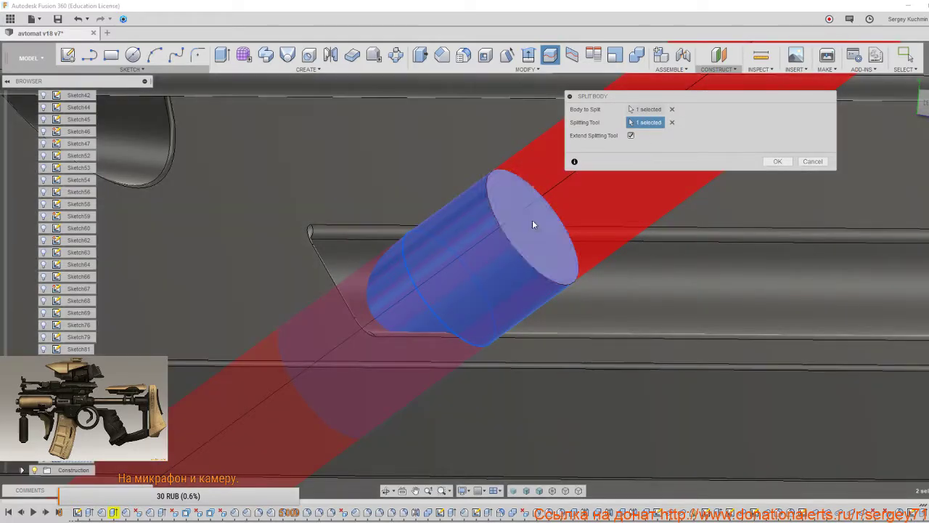
click(432, 313)
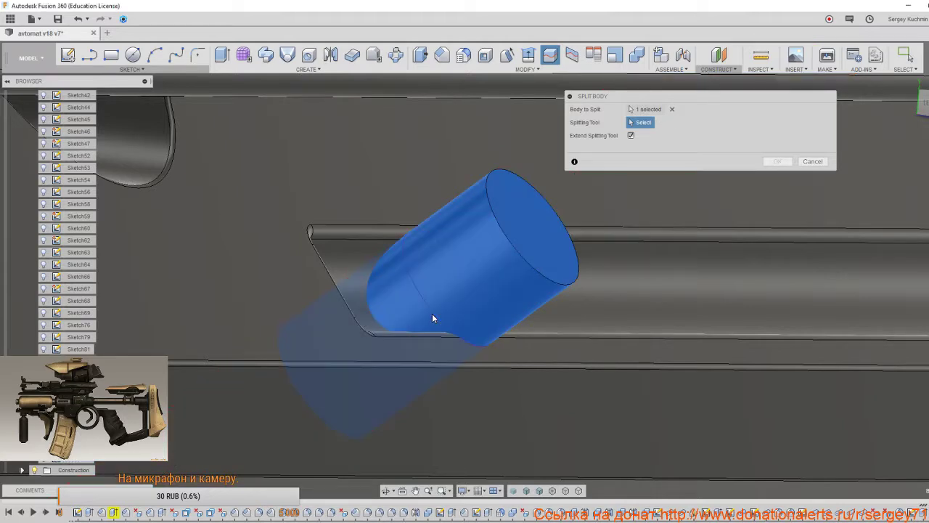
click(435, 315)
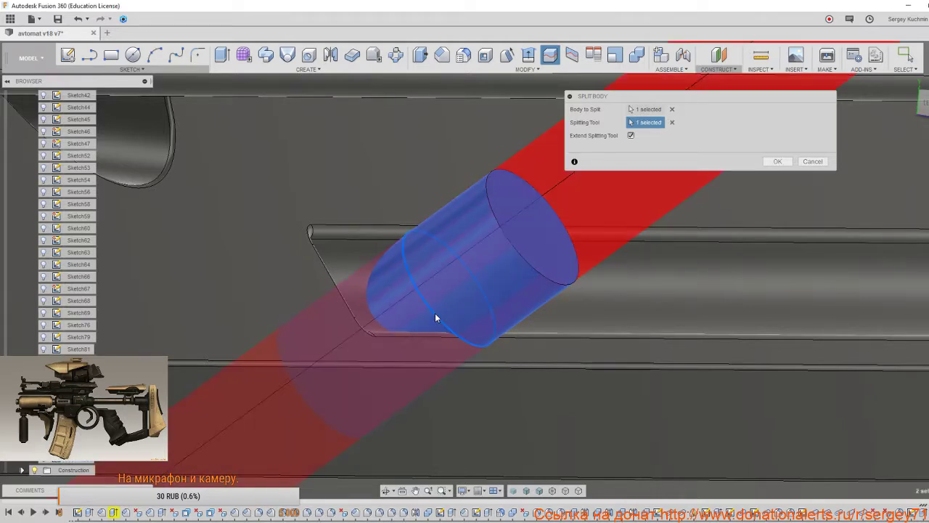
click(435, 315)
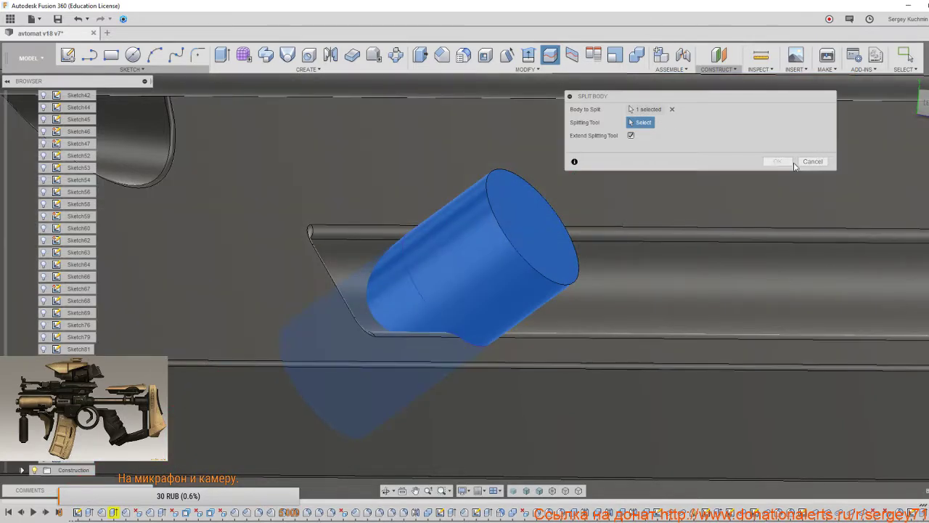
click(812, 162)
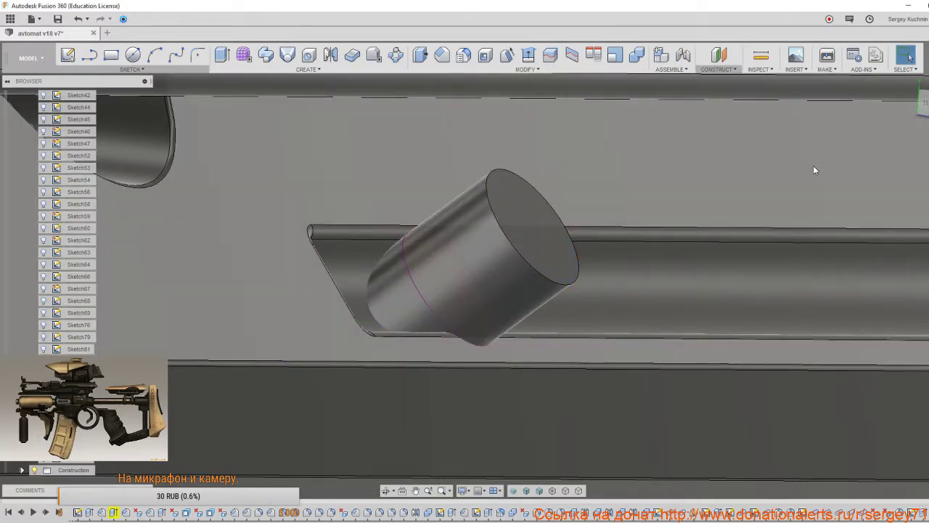
scroll(546, 247, down, 2)
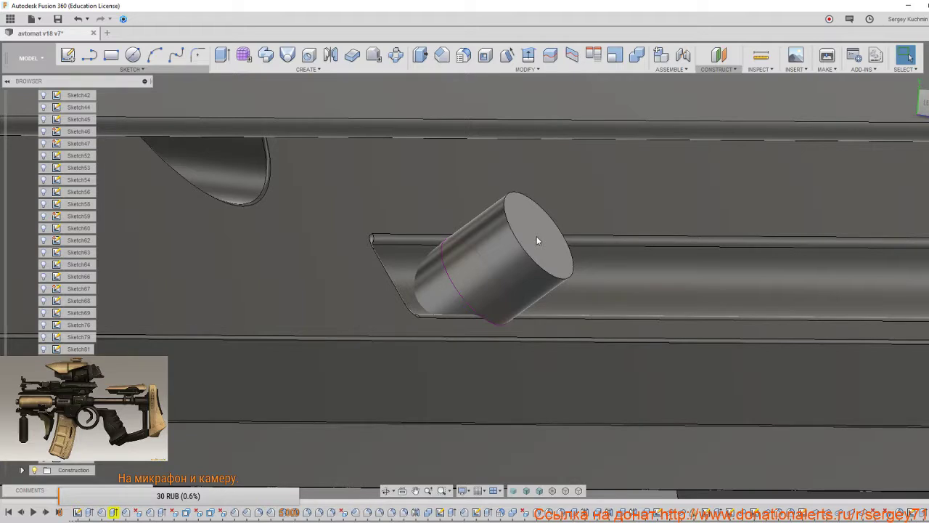
click(526, 260)
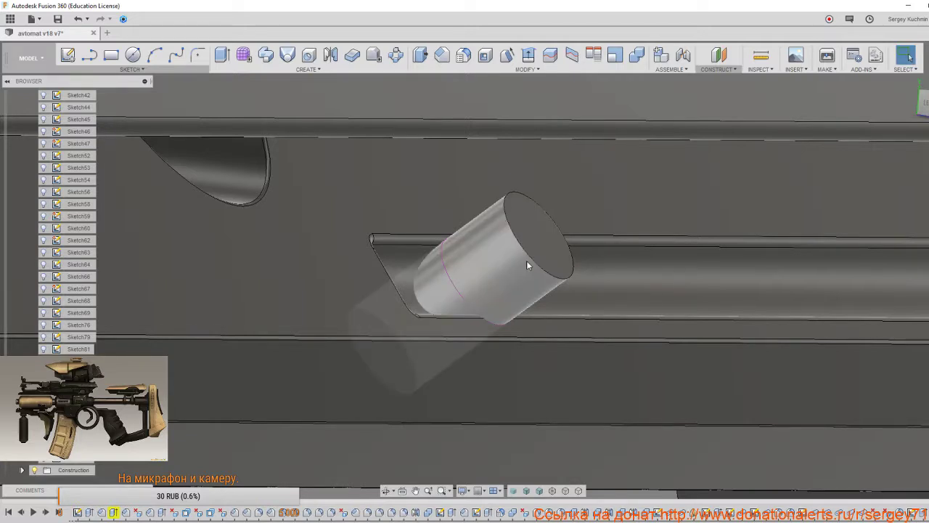
Isolate the cylinder body so every other body is hidden, and clear the selection.
right_click(526, 267)
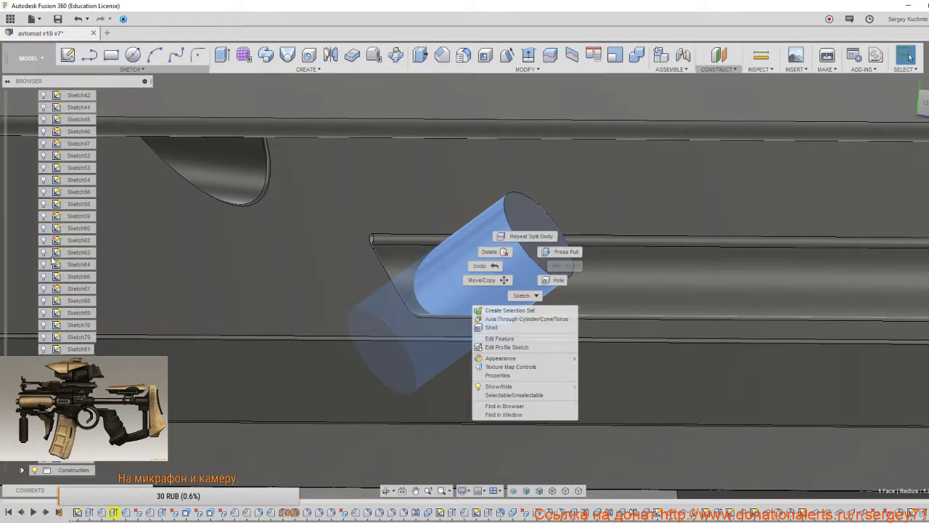
scroll(84, 265, up, 8)
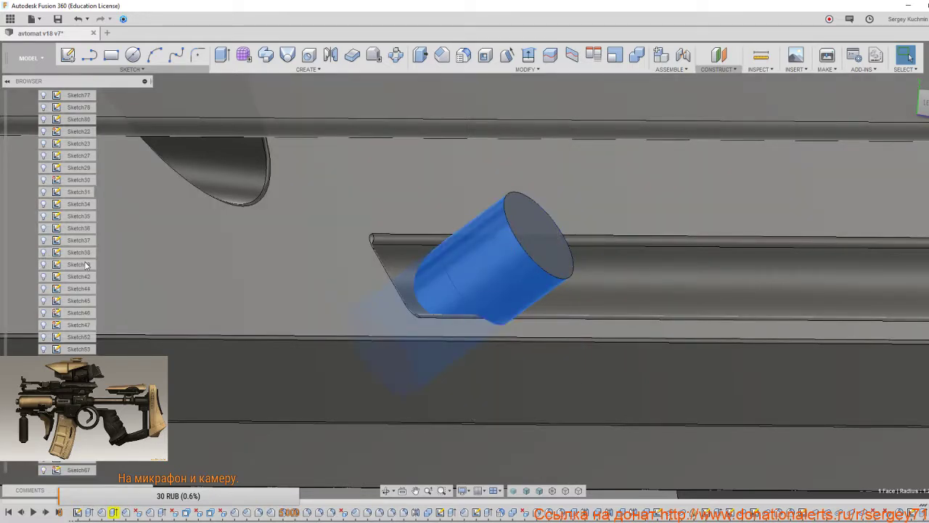
scroll(85, 266, up, 10)
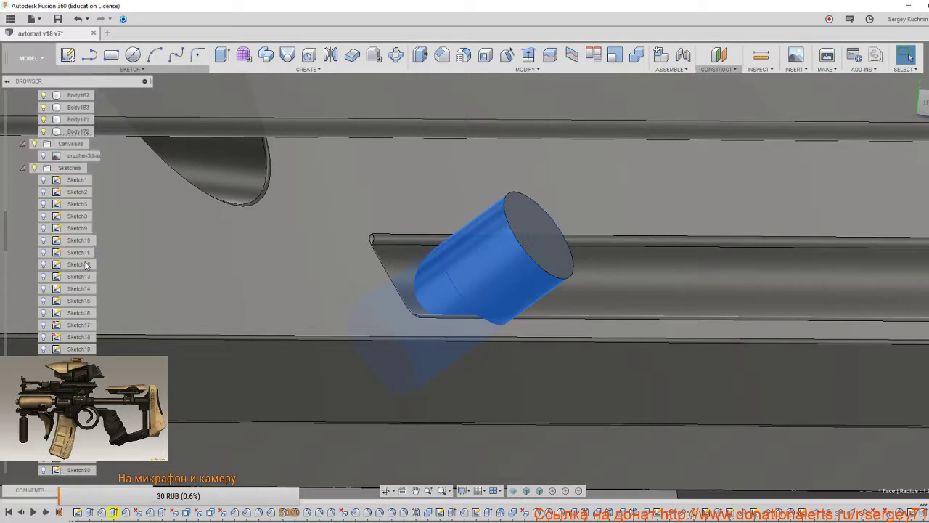
click(77, 205)
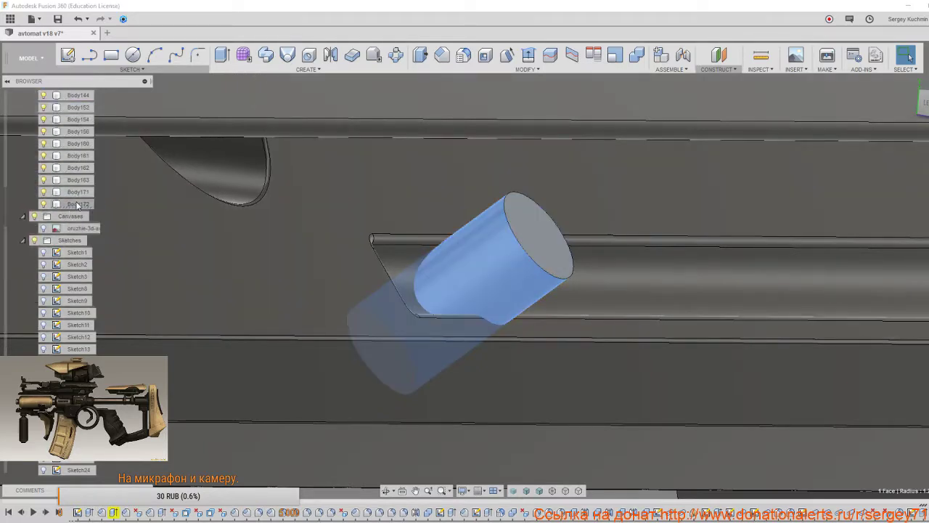
right_click(77, 205)
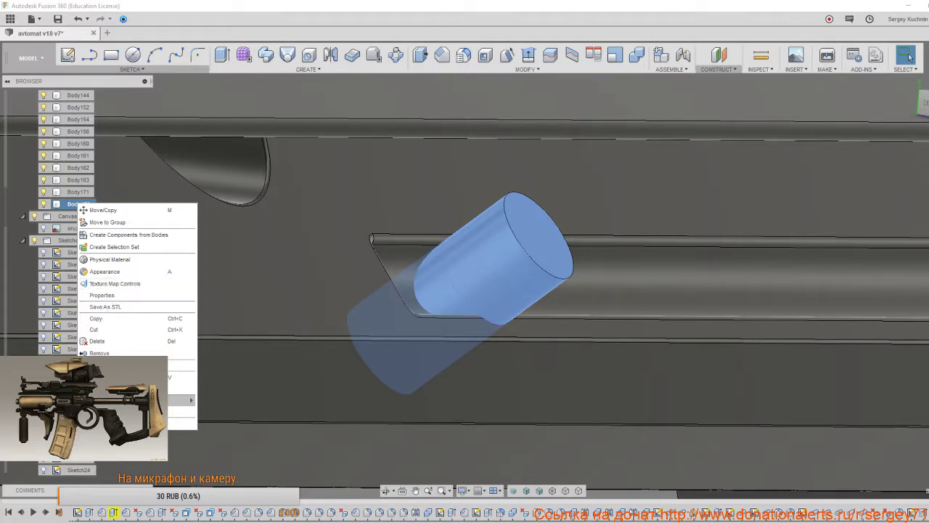
click(109, 412)
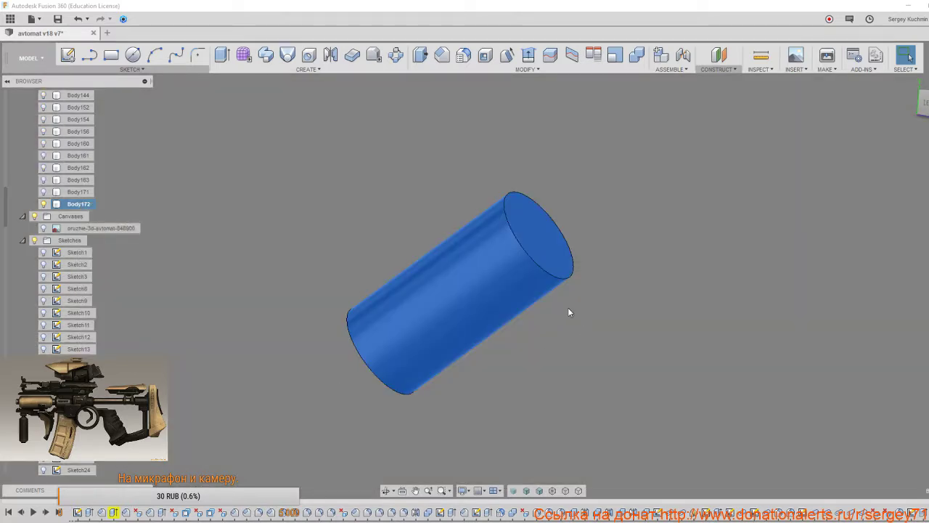
scroll(73, 217, down, 8)
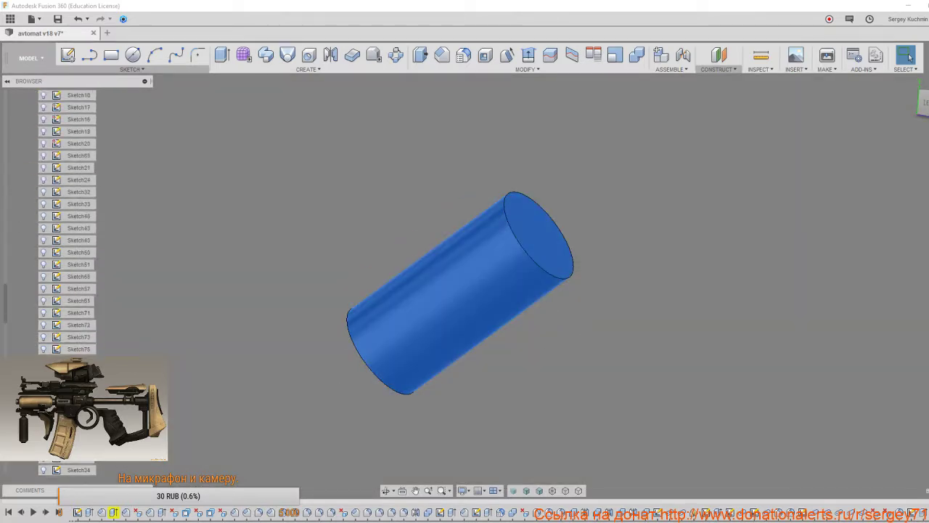
scroll(69, 218, down, 5)
scroll(62, 462, down, 3)
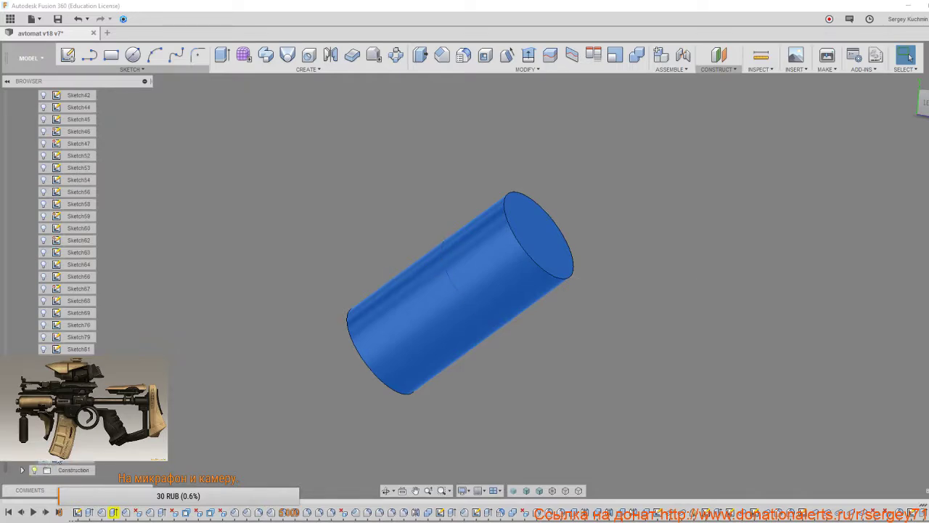
middle_drag(528, 386, 518, 269)
middle_drag(498, 214, 429, 333)
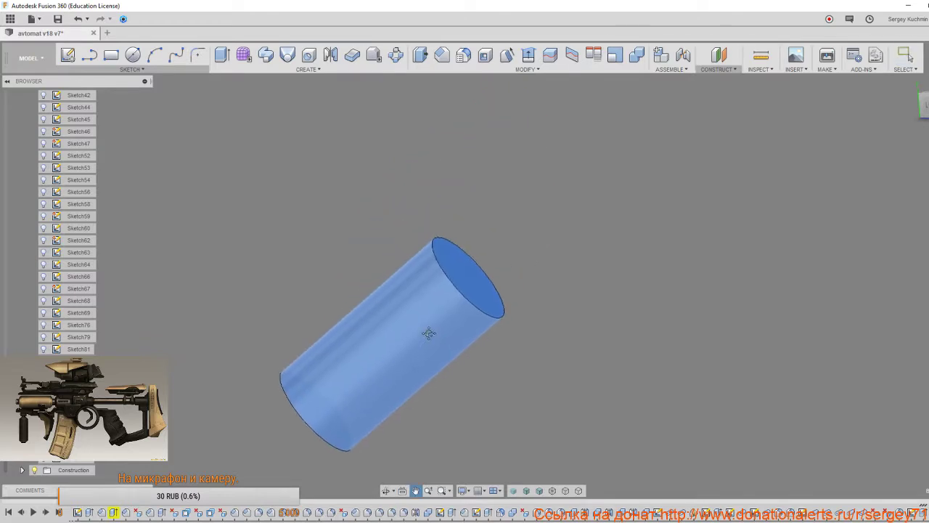
mouse_move(444, 270)
shift+middle_down()
mouse_move(468, 270)
mouse_move(448, 257)
shift+middle_up()
shift+middle_drag(406, 209, 504, 238)
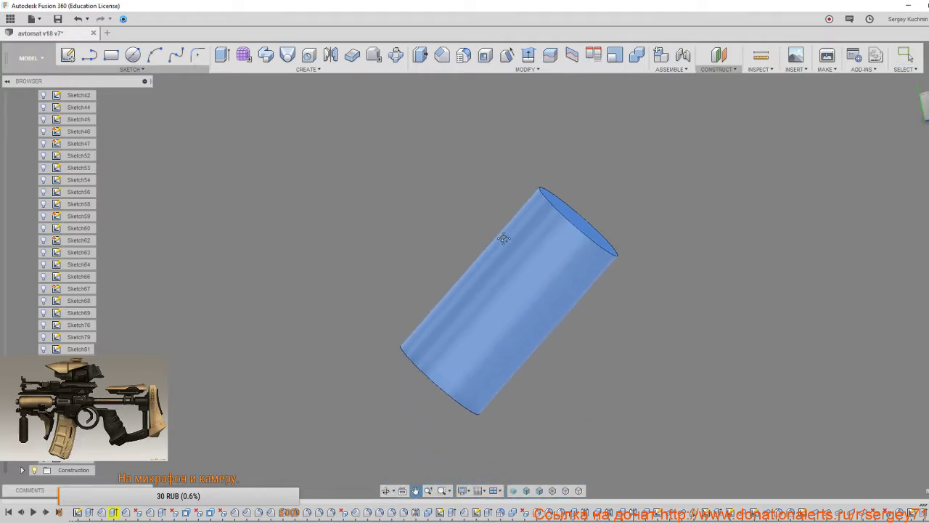
key(Escape)
click(733, 386)
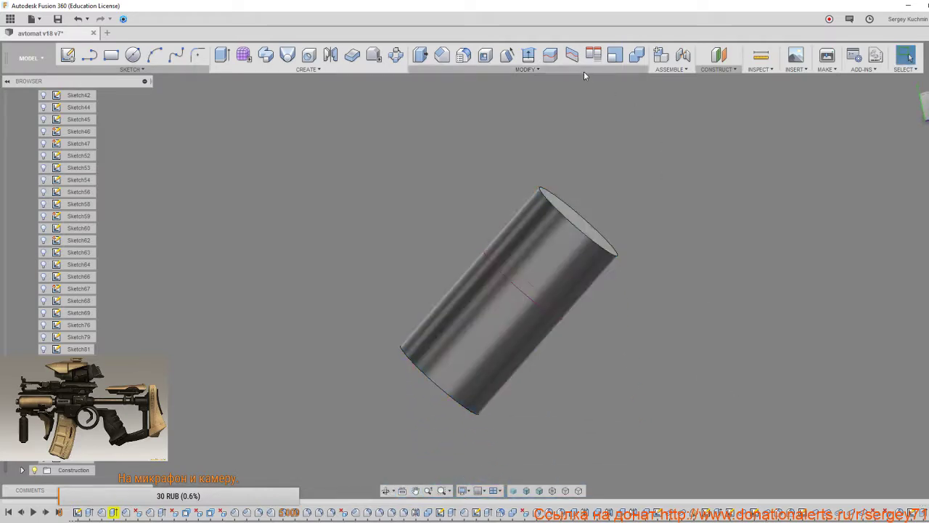
Try to split the cylinder's side face with the projected circle, testing the Split with Surface, Along Vector and Closest Point types.
click(572, 54)
click(551, 217)
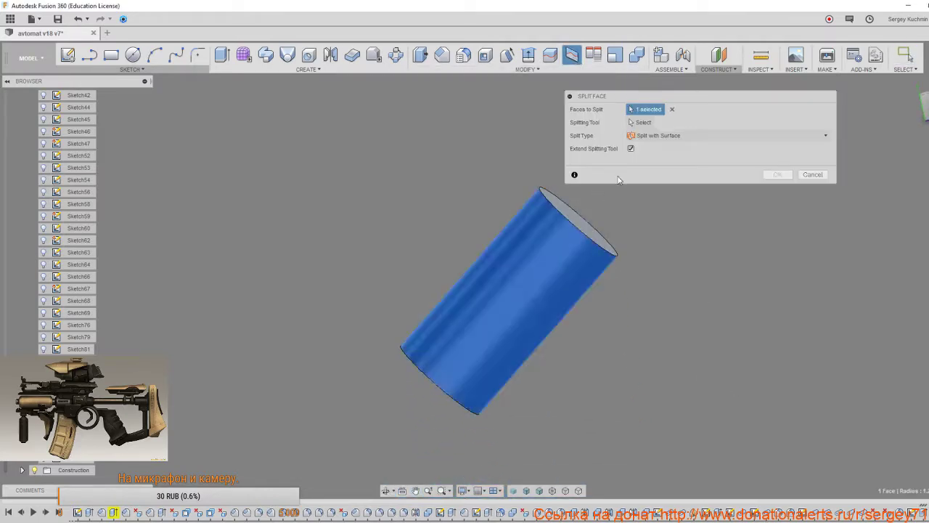
click(546, 312)
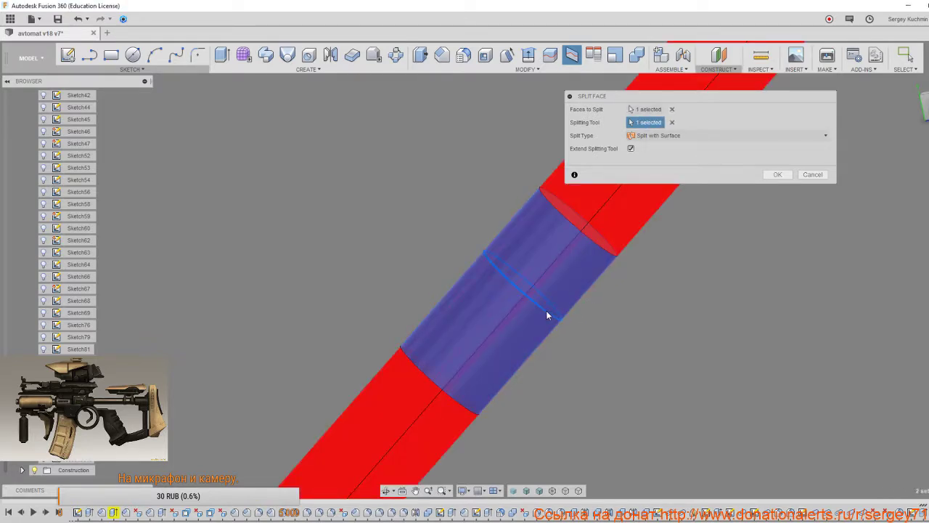
click(667, 135)
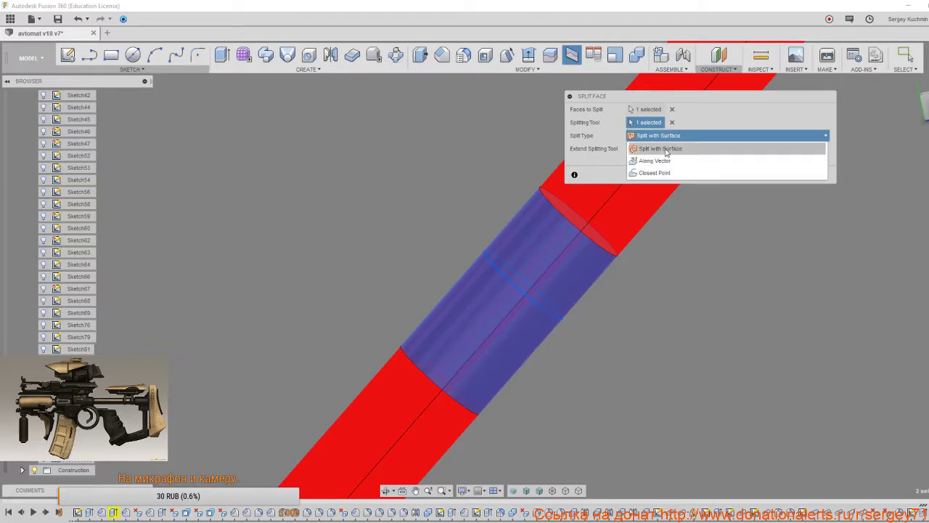
click(662, 161)
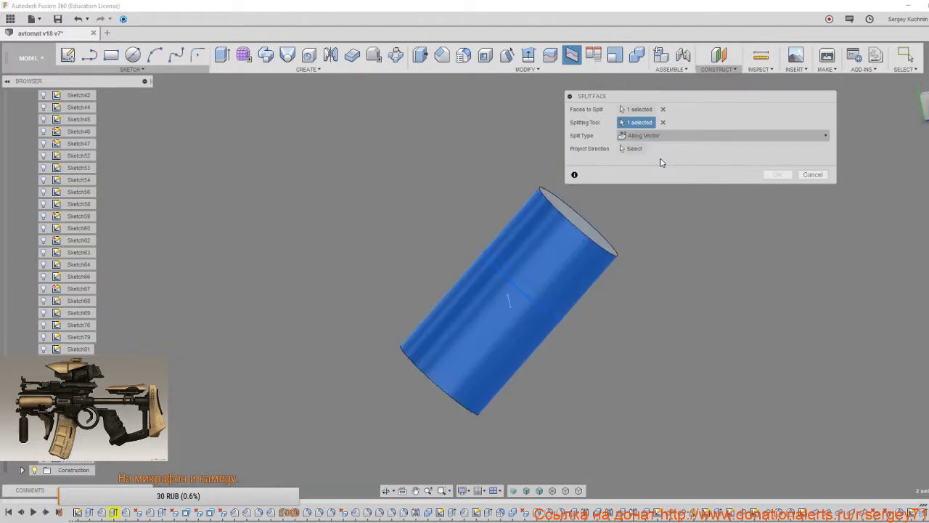
click(547, 313)
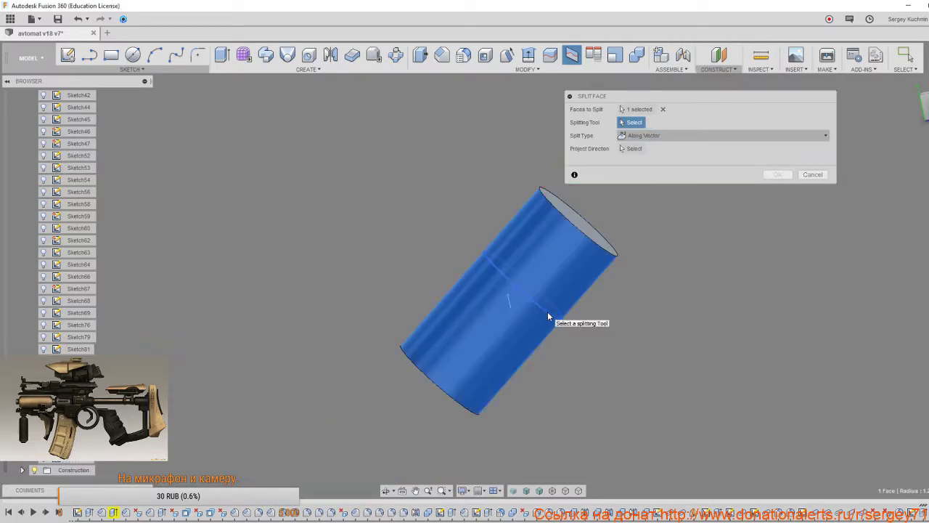
click(572, 268)
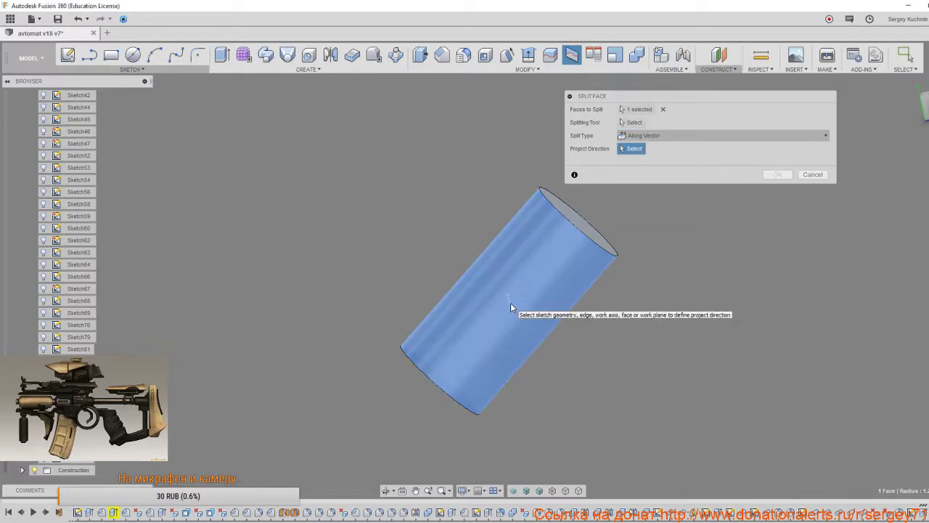
click(650, 136)
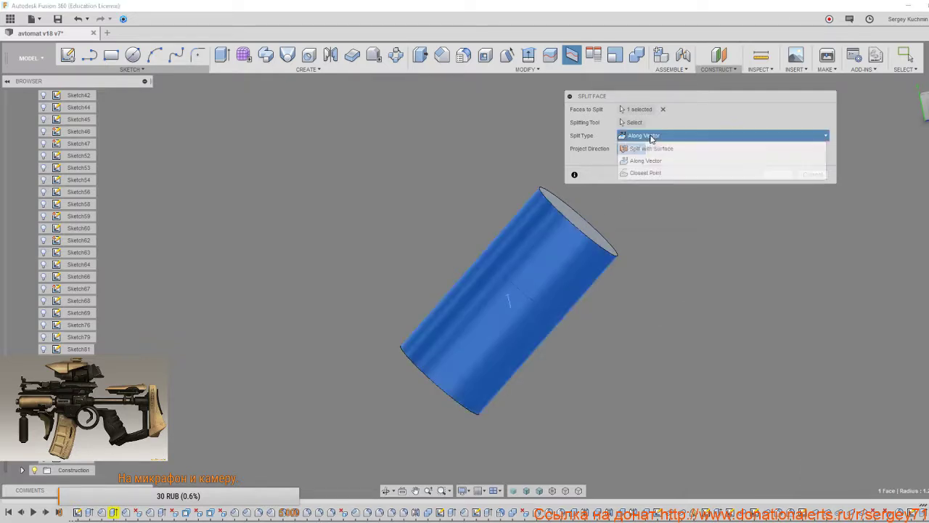
click(650, 175)
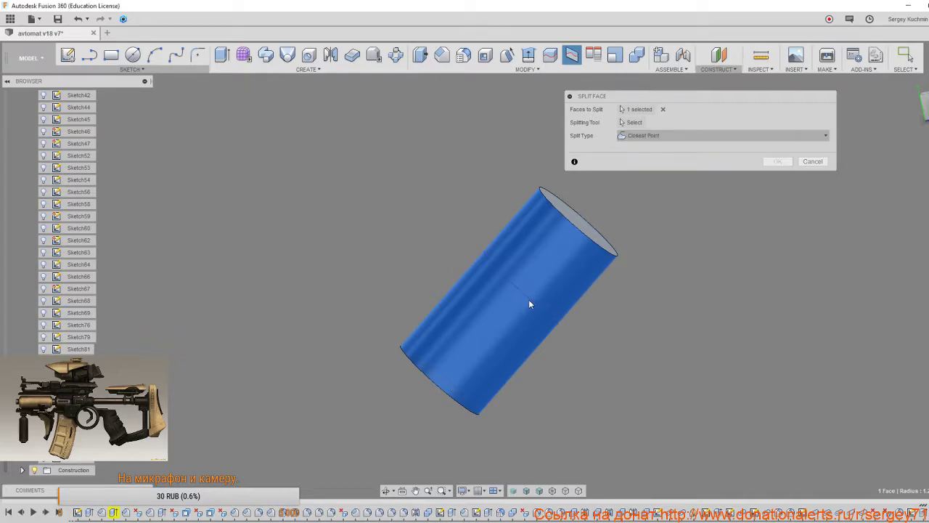
click(812, 161)
Select the circle projected around the cylinder and switch to the Patch workspace.
scroll(548, 299, up, 3)
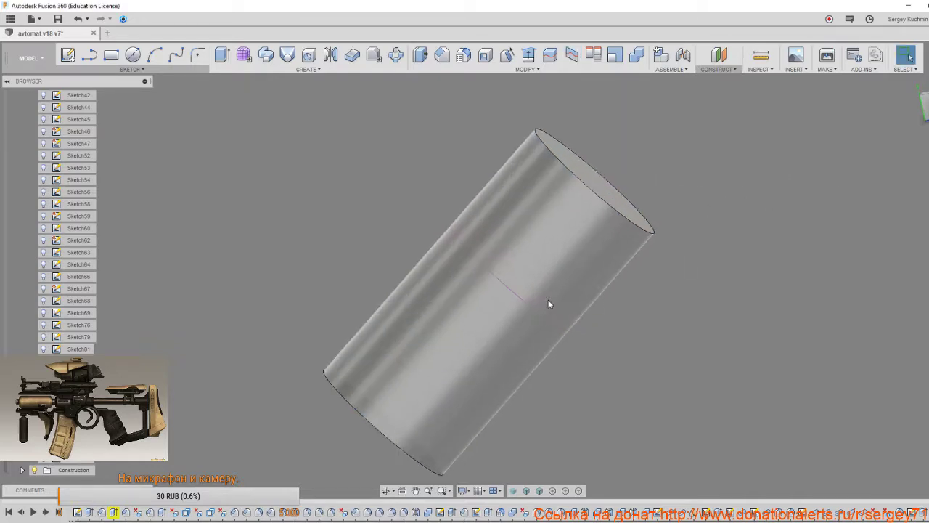
click(532, 311)
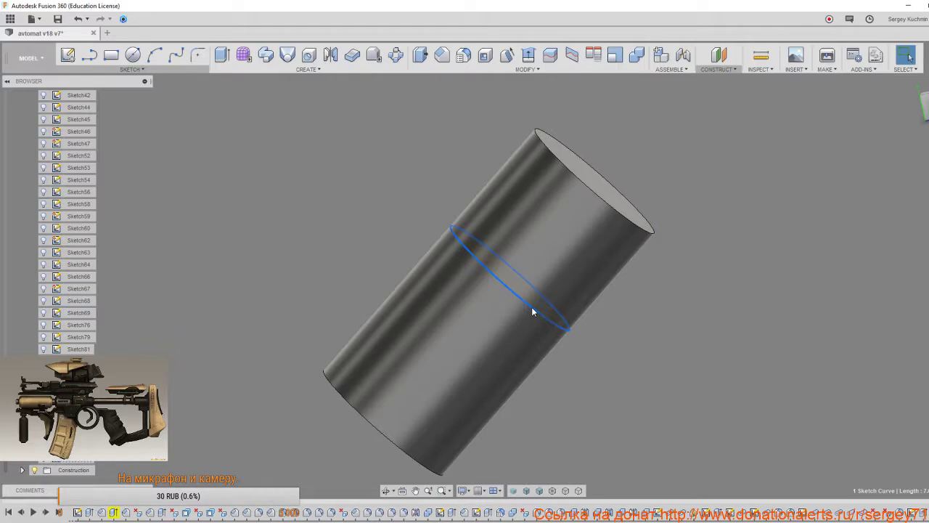
click(38, 62)
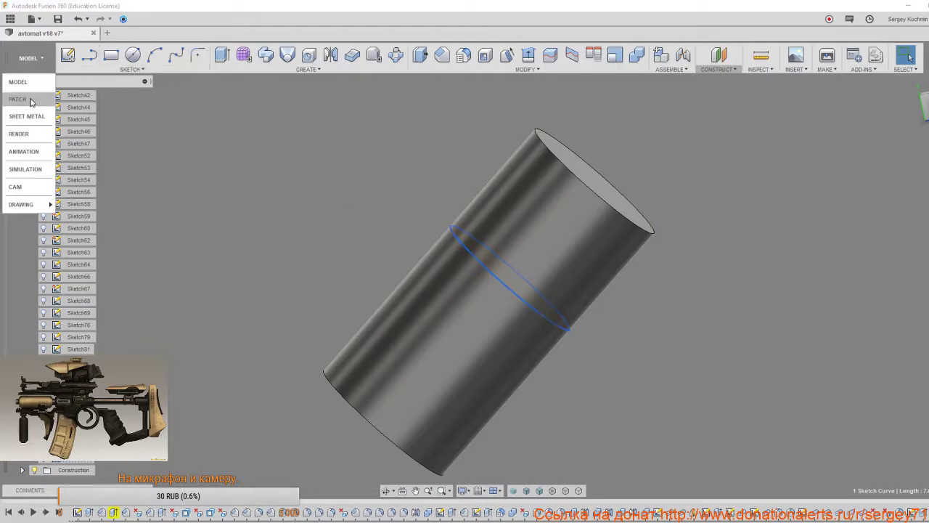
click(17, 99)
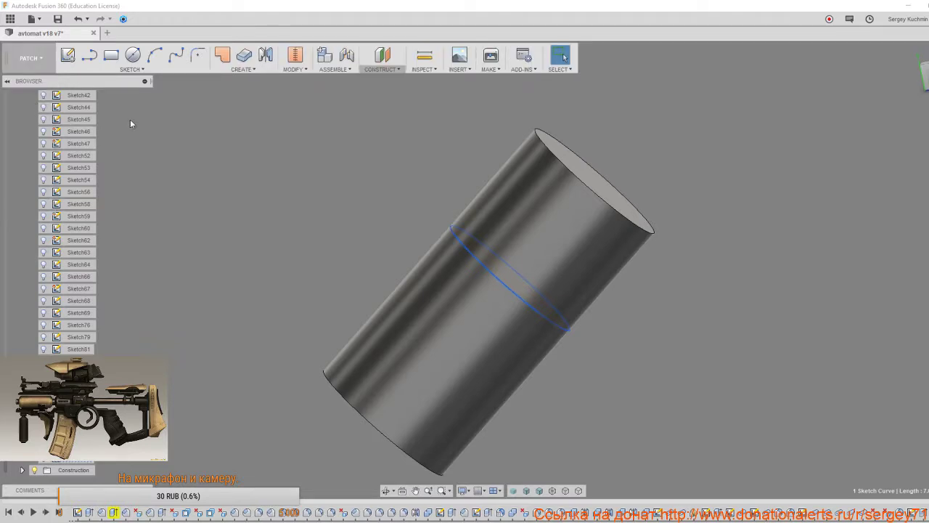
Try to fill the projected circle with a Patch surface as a new body.
click(222, 56)
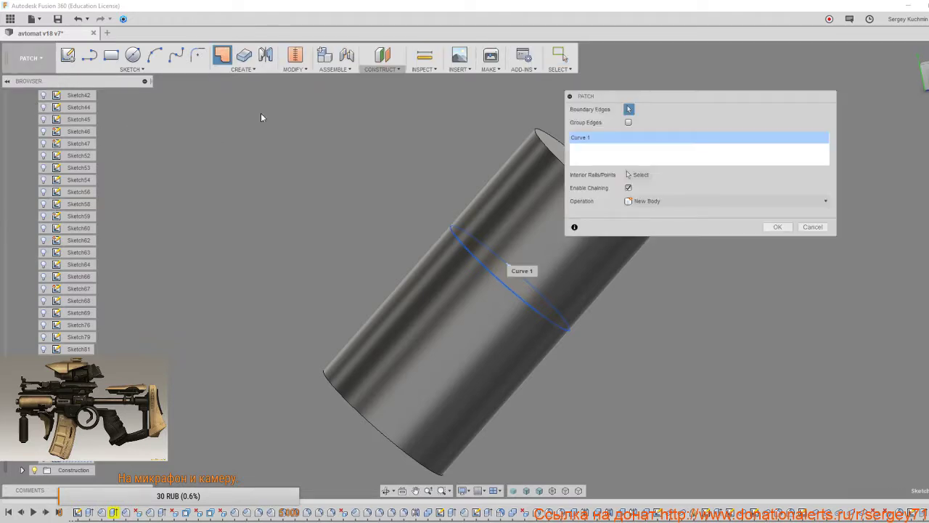
click(498, 282)
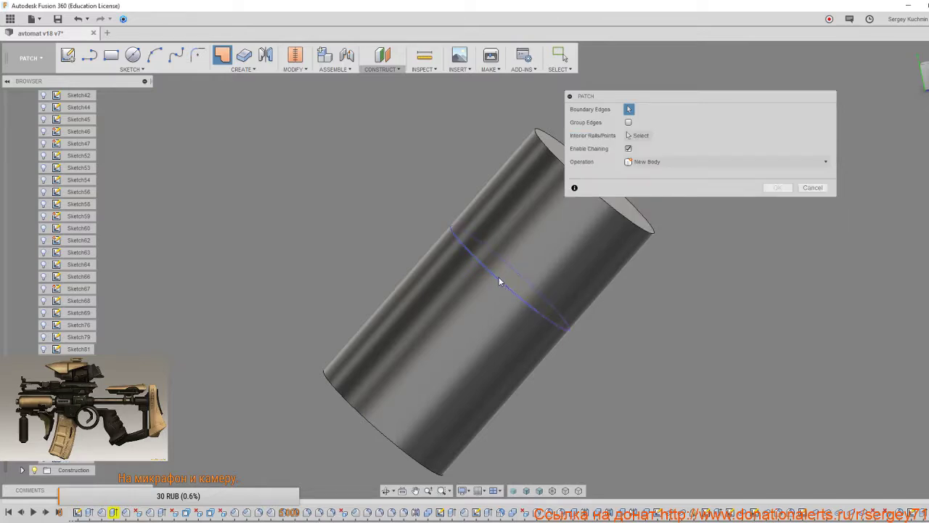
click(498, 282)
shift+middle_drag(502, 319, 338, 289)
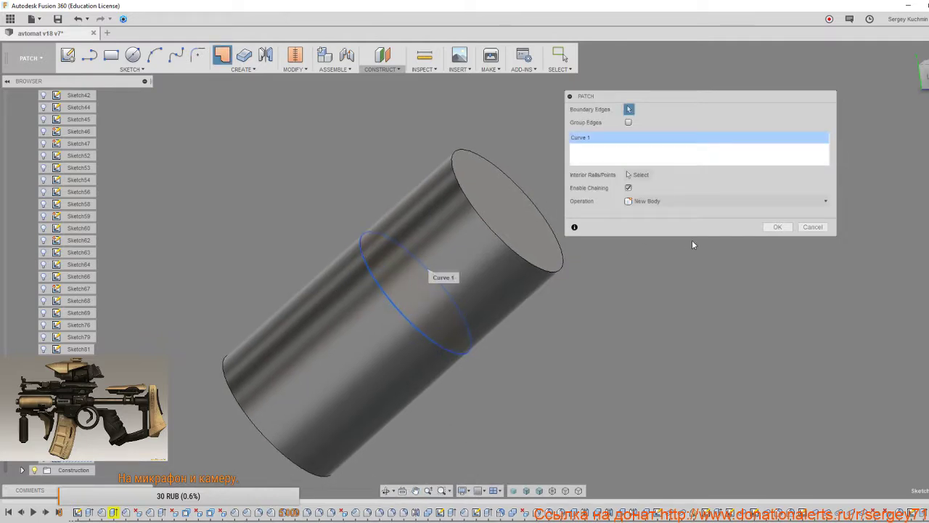
click(777, 227)
Create a Patch surface across the cylinder from the projected circle, using the New Body operation.
click(230, 70)
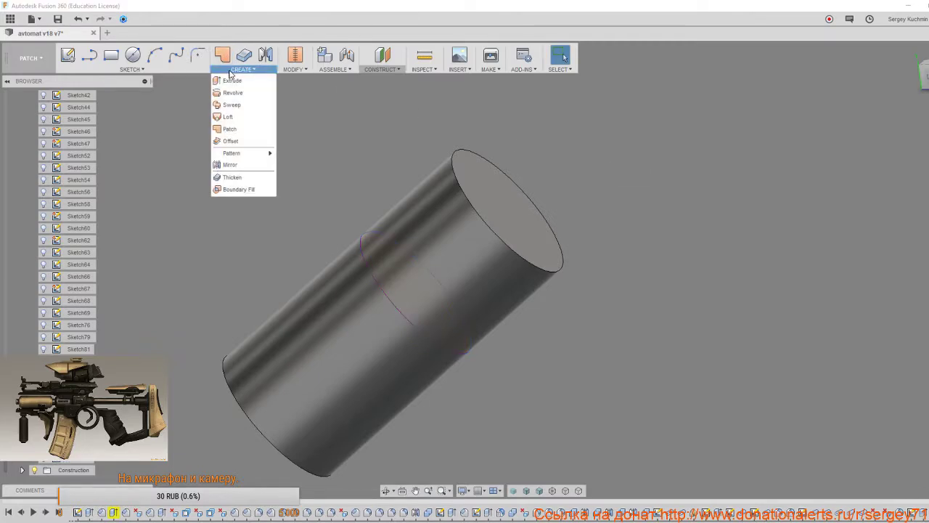
click(228, 129)
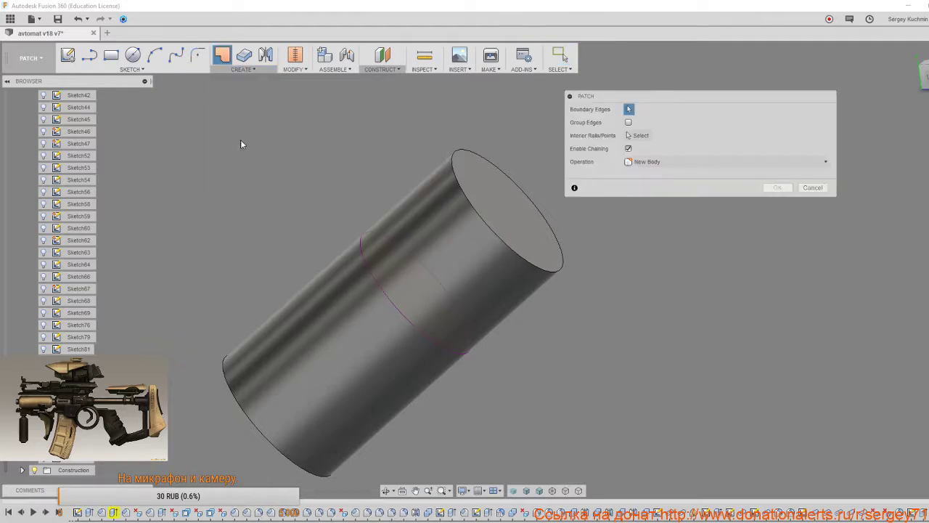
click(369, 274)
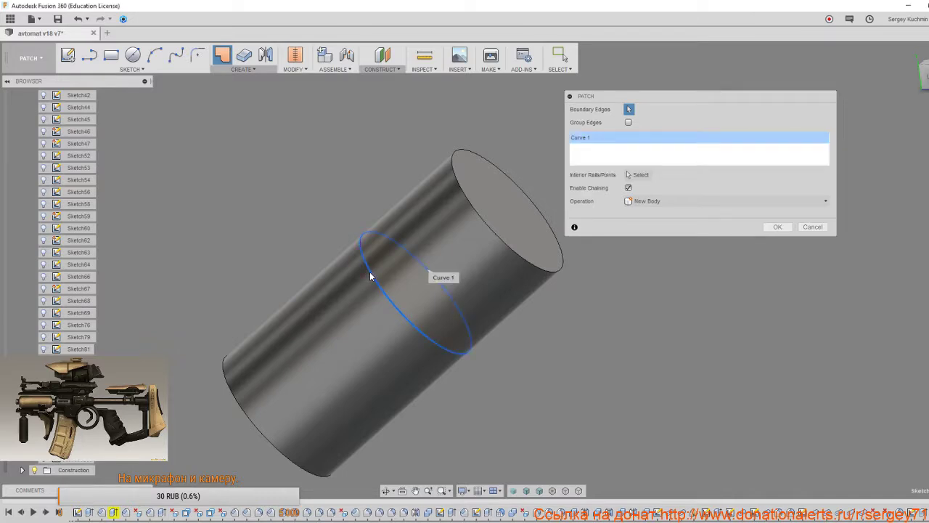
click(779, 229)
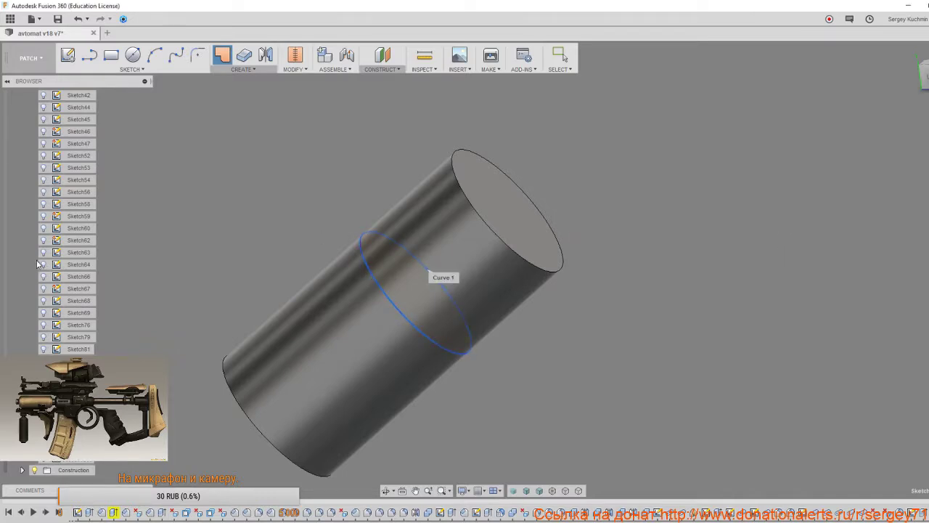
Extend the patch surface's outer edge by 0.30 mm beyond the cylinder, using the Natural extend type.
scroll(62, 227, up, 8)
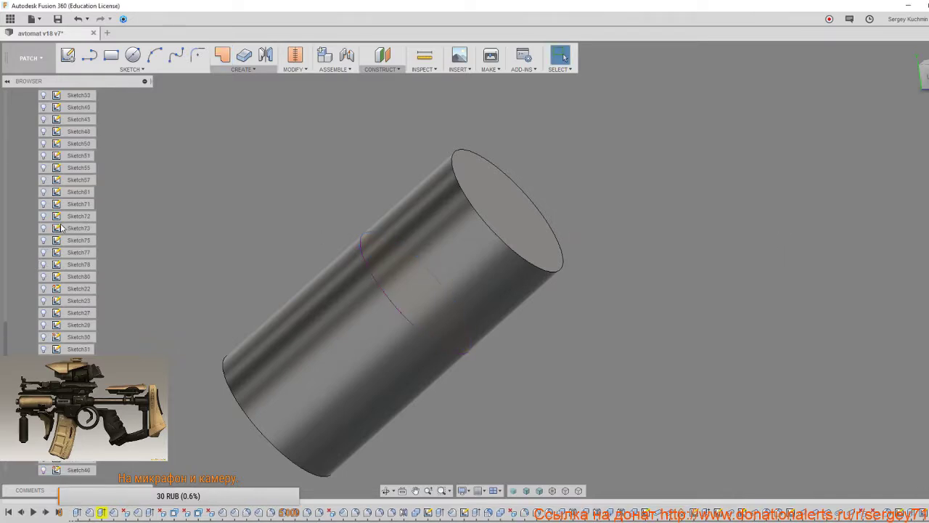
scroll(62, 227, up, 8)
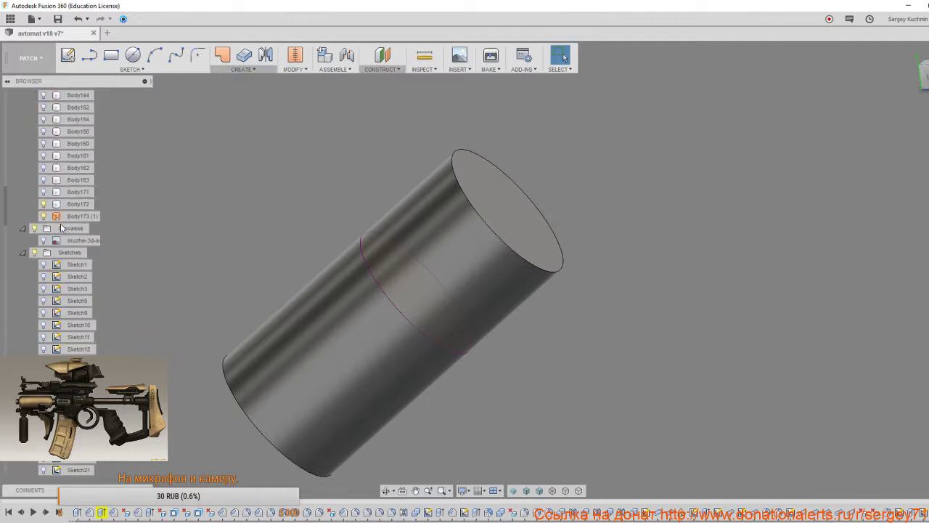
click(63, 220)
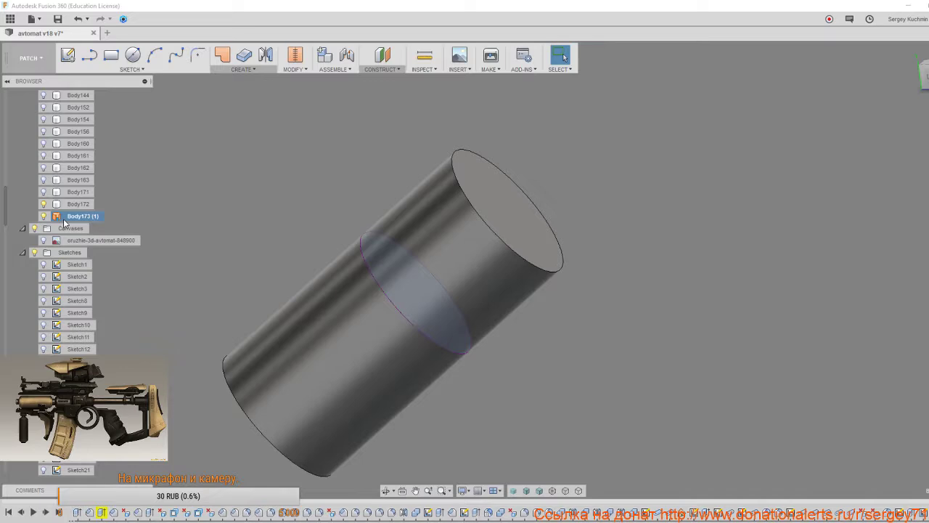
click(294, 70)
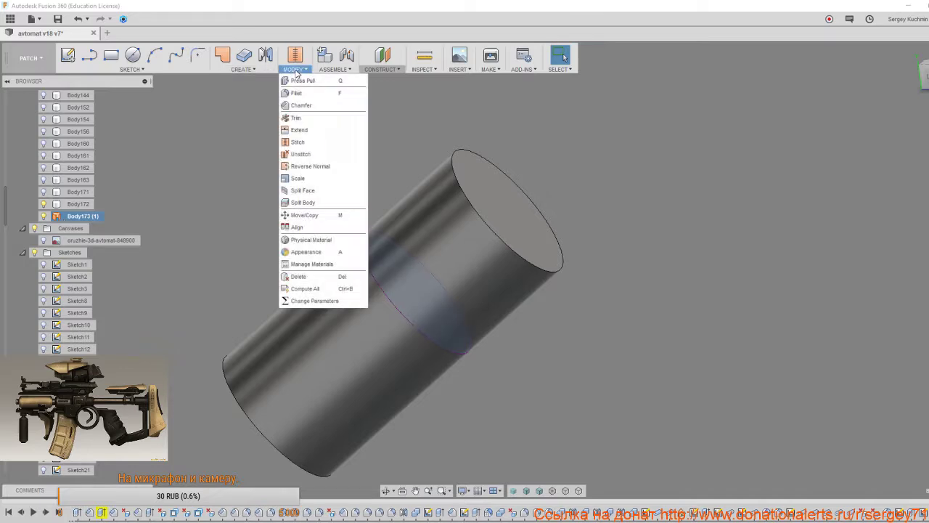
click(300, 130)
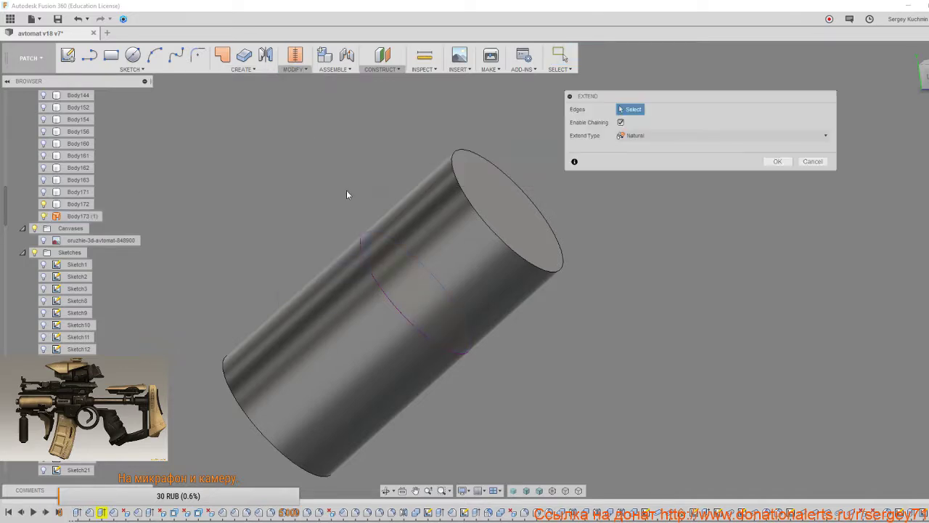
click(359, 263)
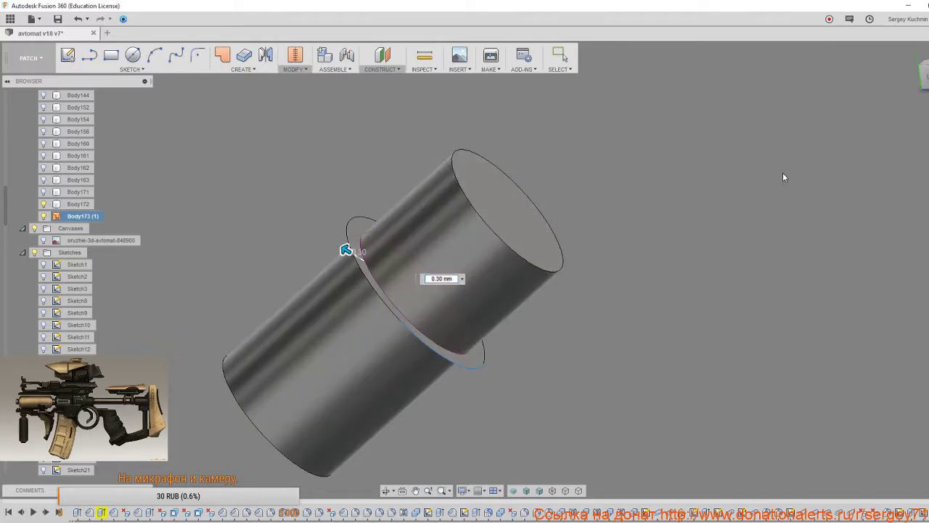
key(Return)
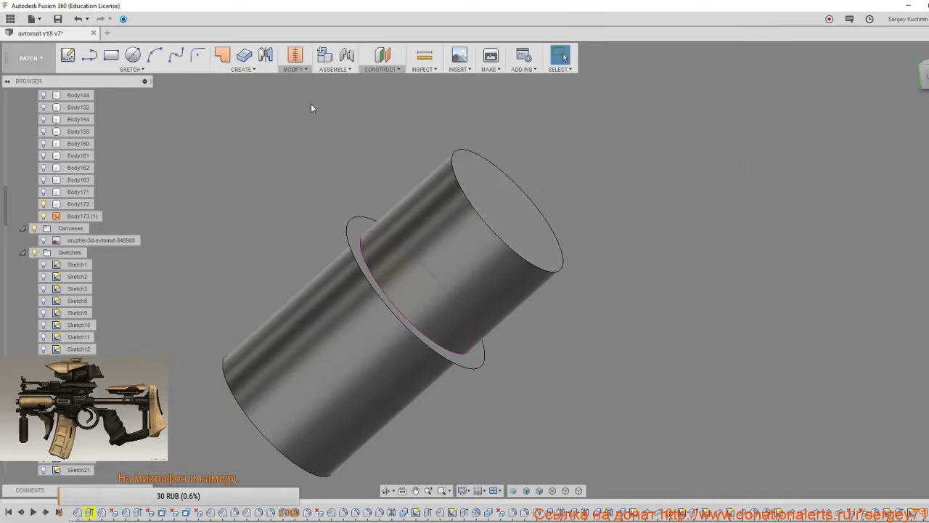
Return to the Model workspace, split the cylinder's side face with the extended patch surface without extending the splitting tool, and hide the surface.
click(256, 69)
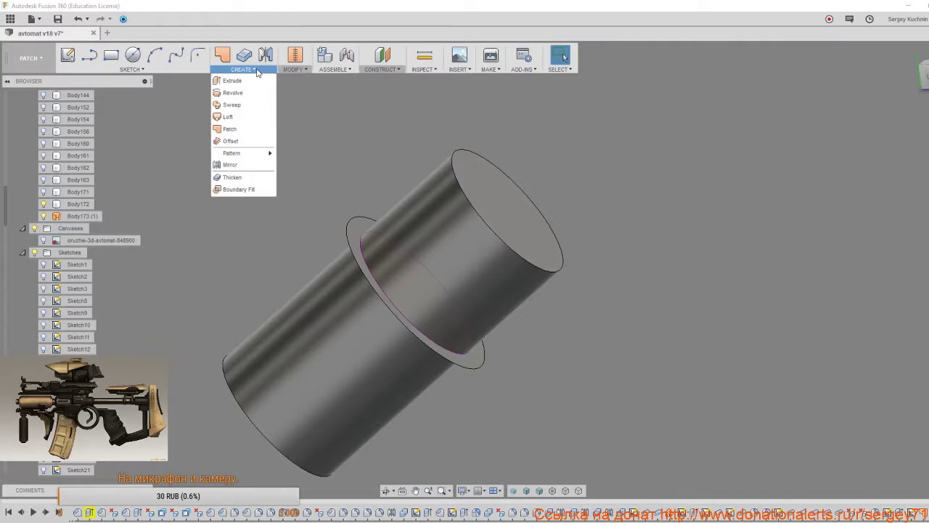
click(298, 70)
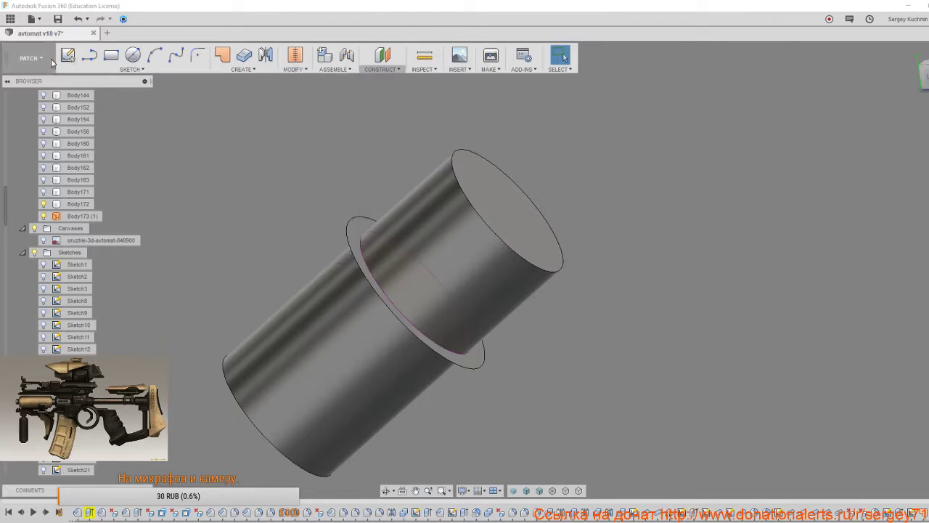
click(29, 58)
click(32, 79)
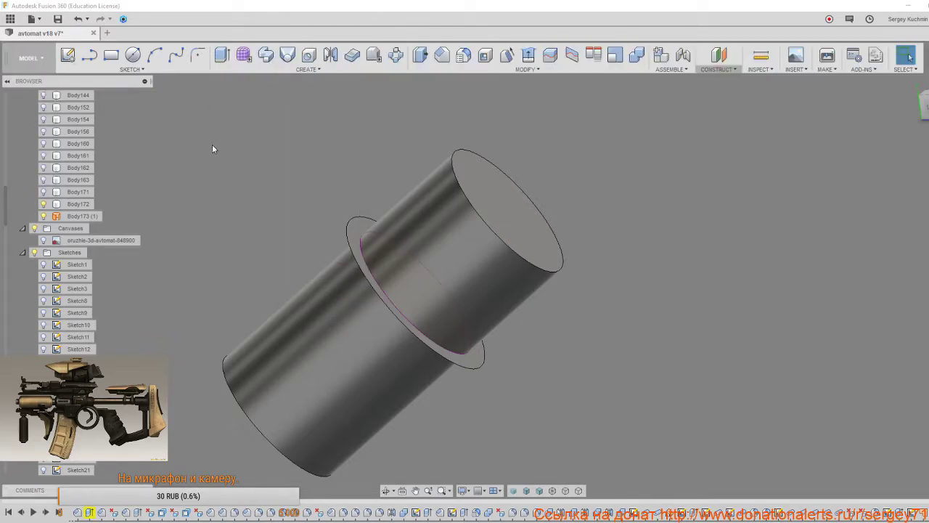
middle_drag(278, 151, 268, 145)
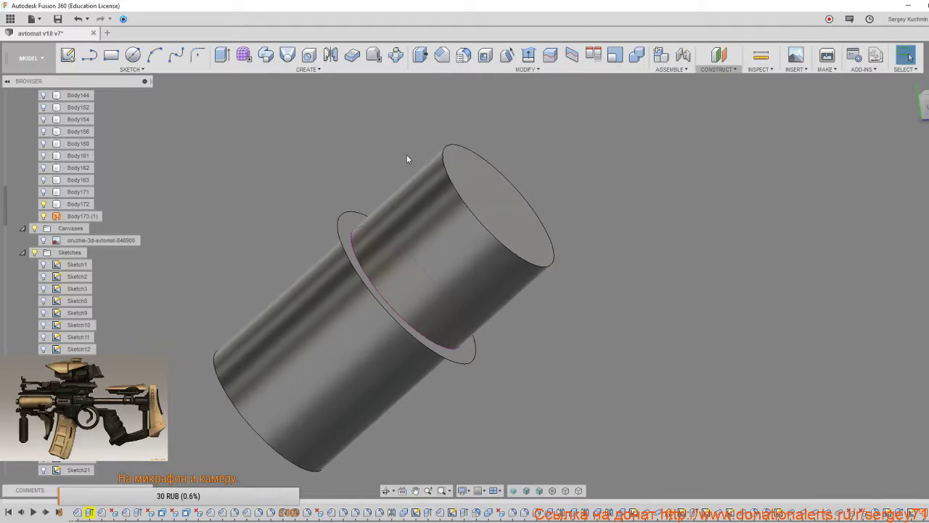
click(572, 59)
click(455, 256)
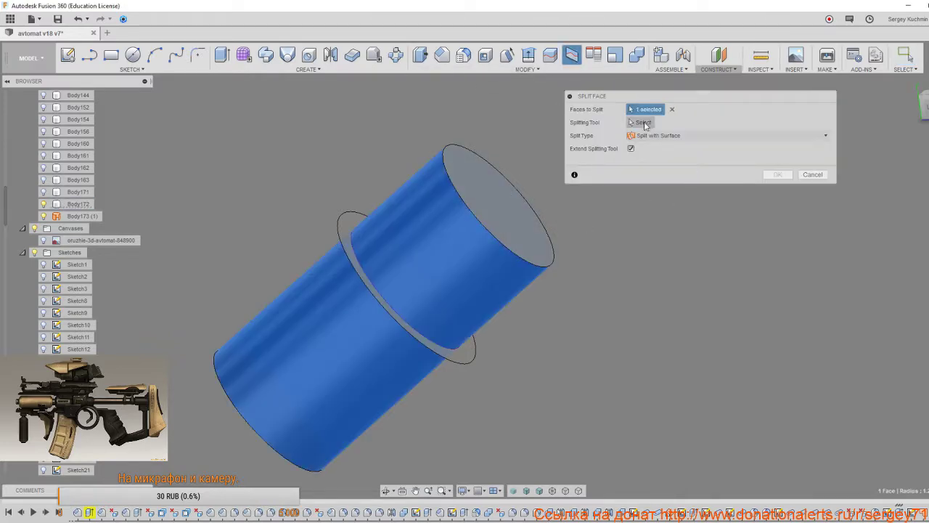
click(643, 122)
click(457, 355)
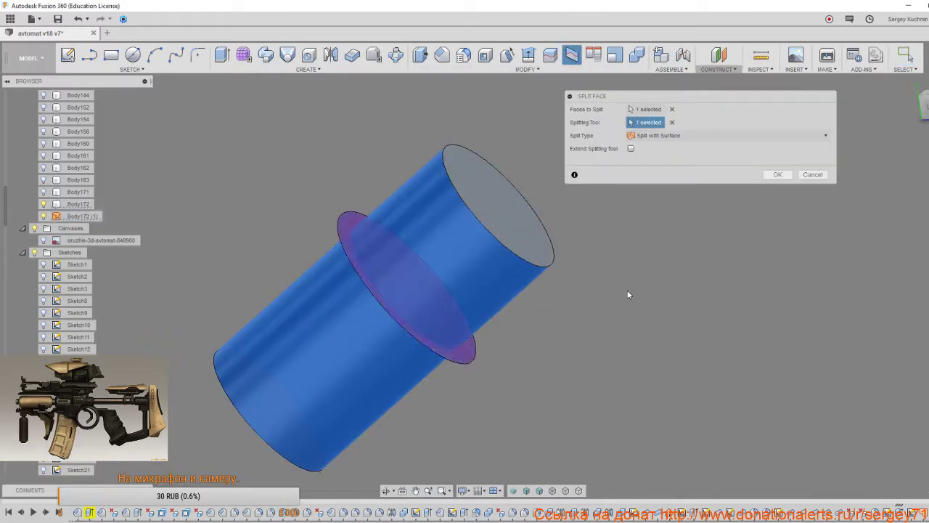
click(775, 174)
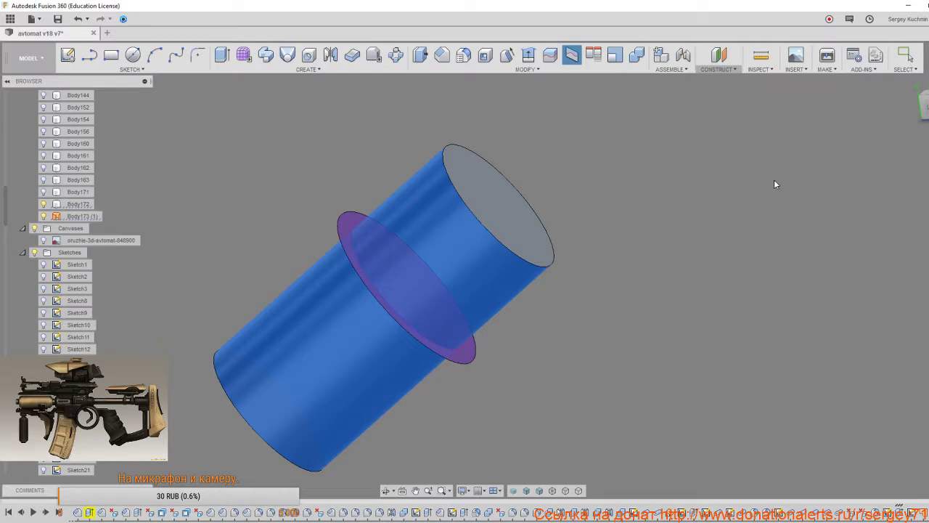
click(42, 215)
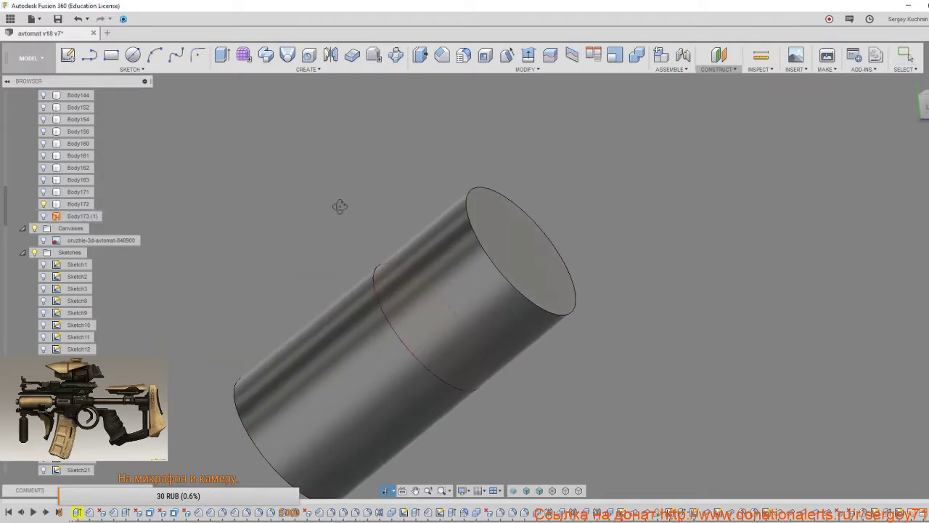
Offset the cylinder's upper side face slightly outward with Press Pull and show all bodies again.
click(460, 259)
click(421, 54)
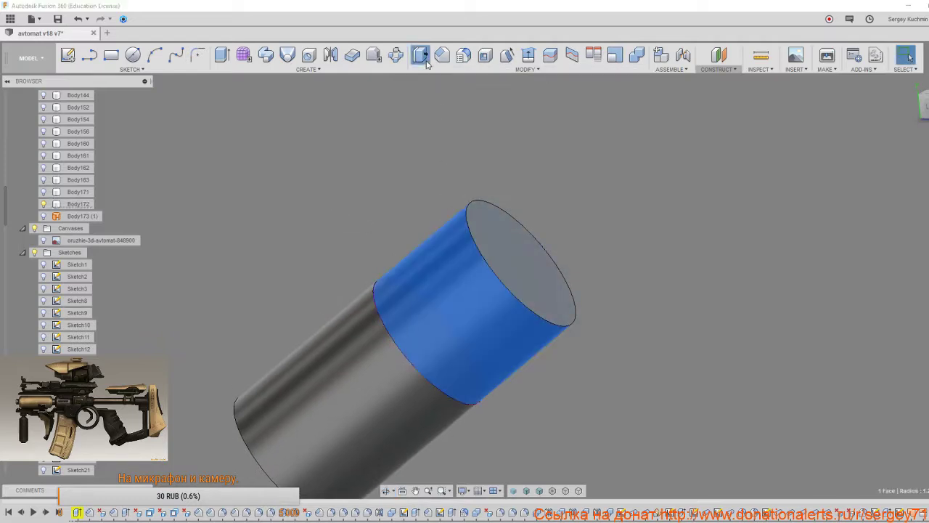
drag(446, 249, 443, 249)
click(780, 162)
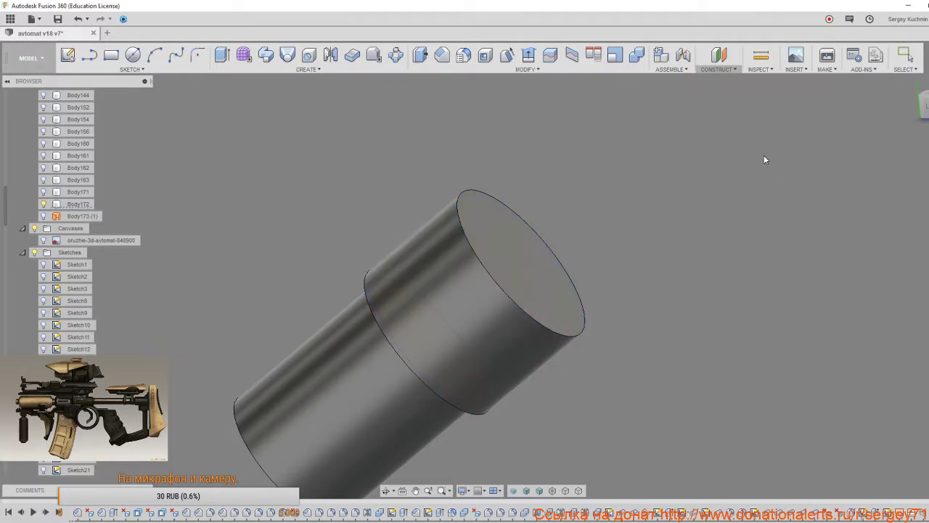
right_click(765, 159)
click(766, 245)
Offset the cylinder's lower side face, below the wider section, by -0.30 mm using the Automatic offset type.
scroll(470, 272, down, 2)
mouse_move(471, 273)
shift+middle_down()
mouse_move(467, 251)
mouse_move(477, 260)
shift+middle_up()
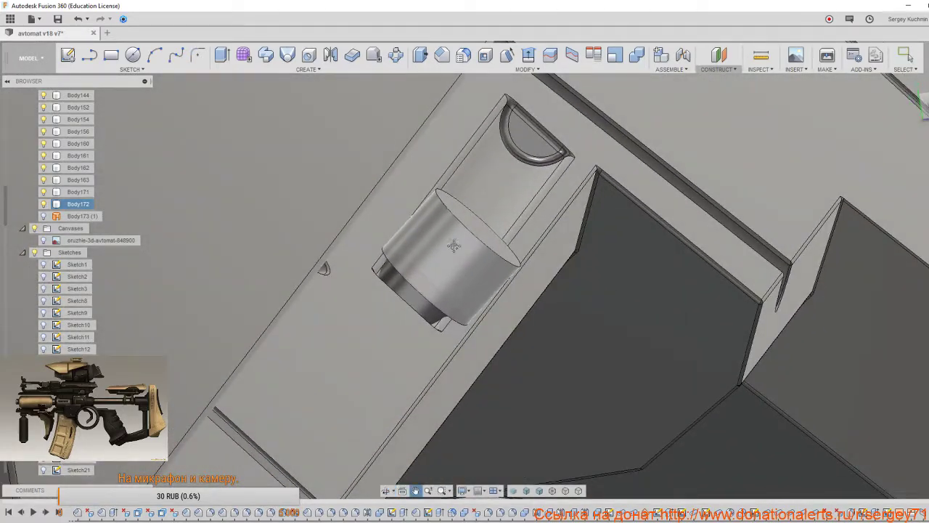
scroll(448, 209, up, 5)
click(400, 274)
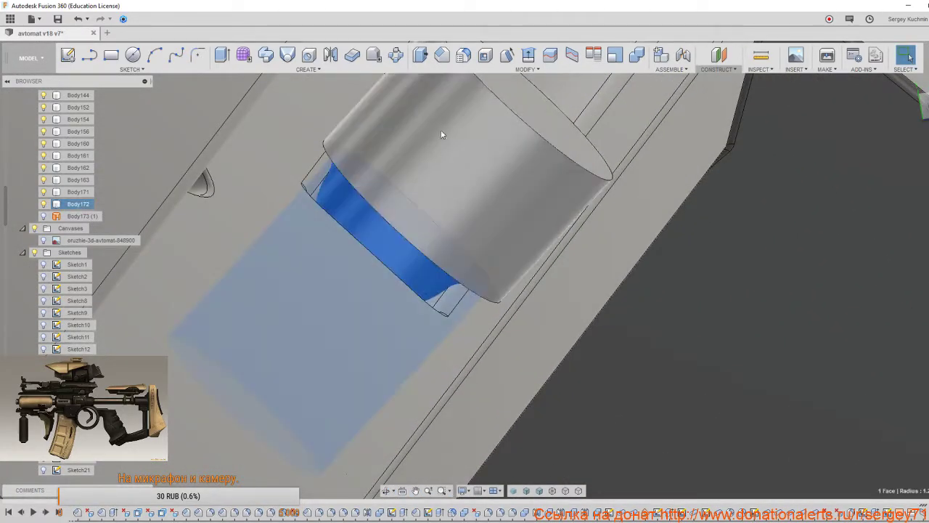
click(419, 54)
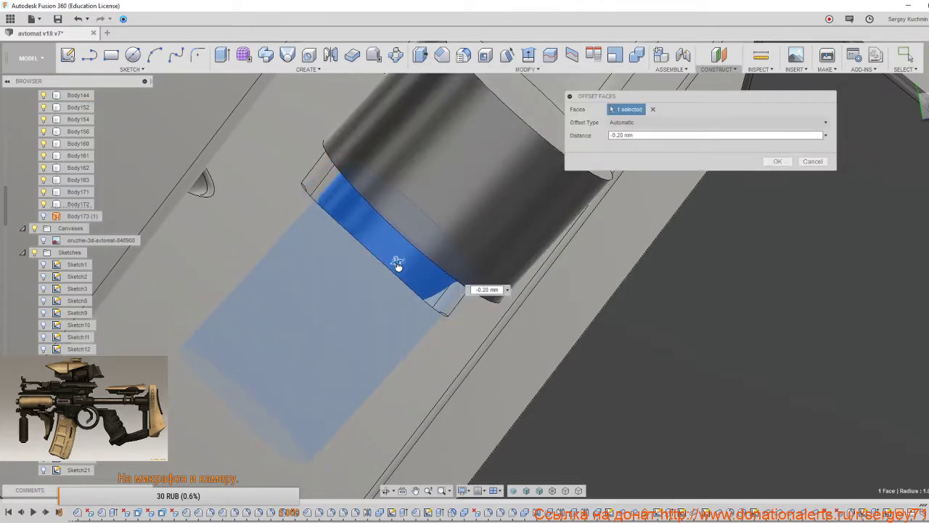
drag(400, 270, 410, 269)
scroll(410, 269, down, 2)
shift+middle_drag(410, 265, 421, 225)
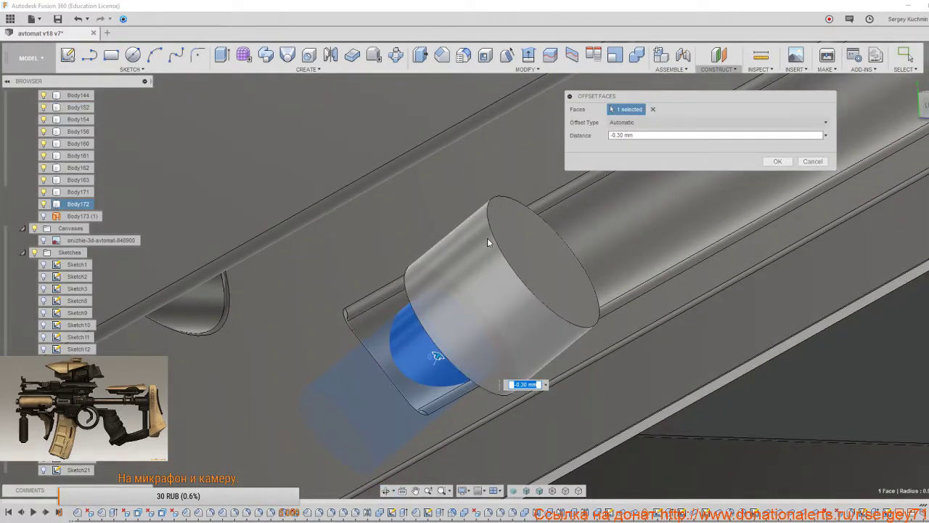
shift+middle_drag(492, 254, 481, 176)
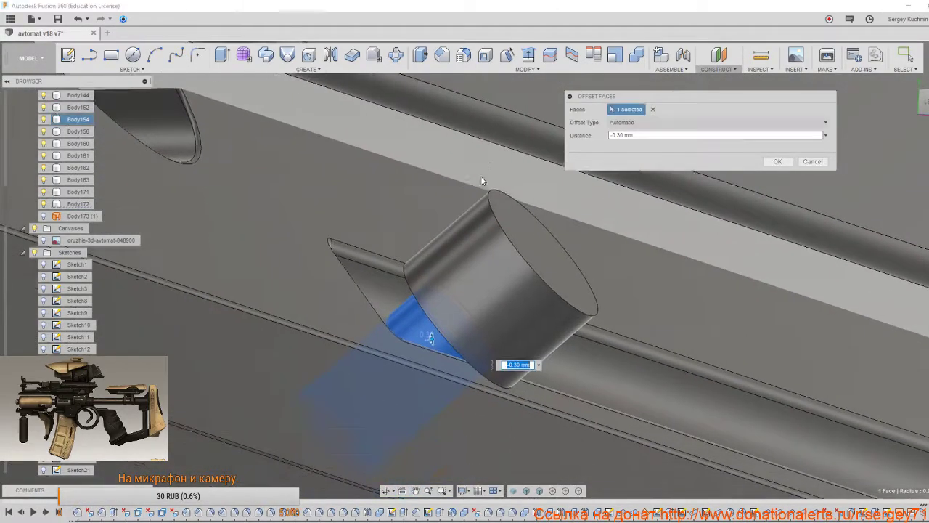
click(767, 164)
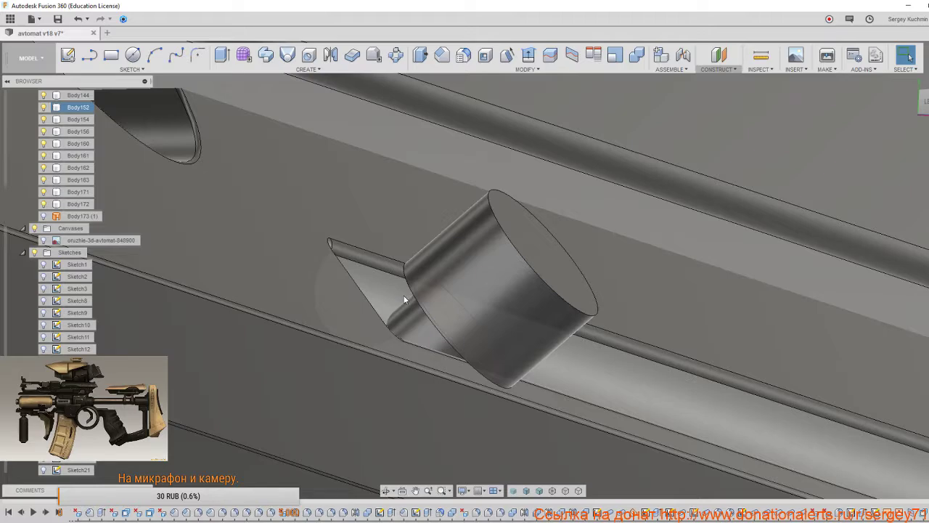
Try to pick the lower rim edge of the cylinder's wider section from the overlapping geometry beside the slot.
middle_drag(469, 286, 440, 203)
mouse_move(459, 254)
shift+middle_down()
mouse_move(473, 246)
mouse_move(464, 243)
shift+middle_up()
scroll(416, 220, up, 3)
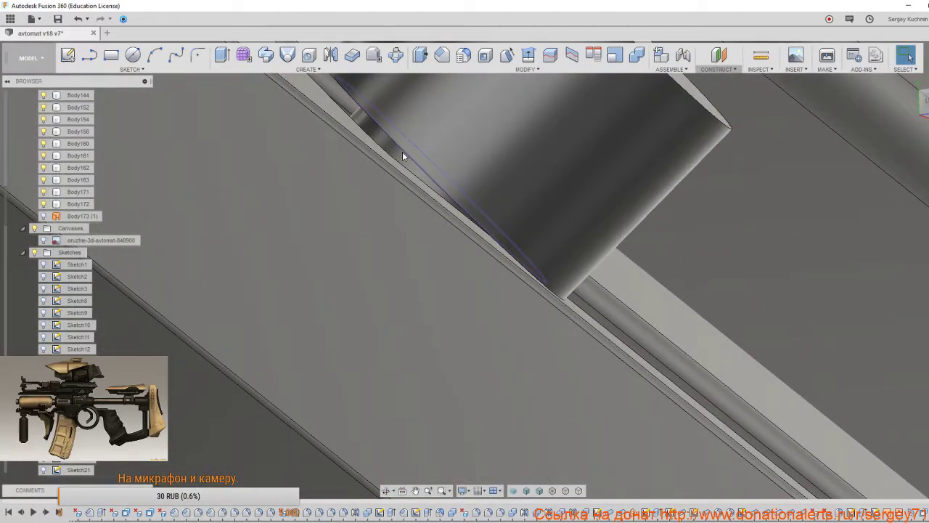
click(405, 151)
click(405, 150)
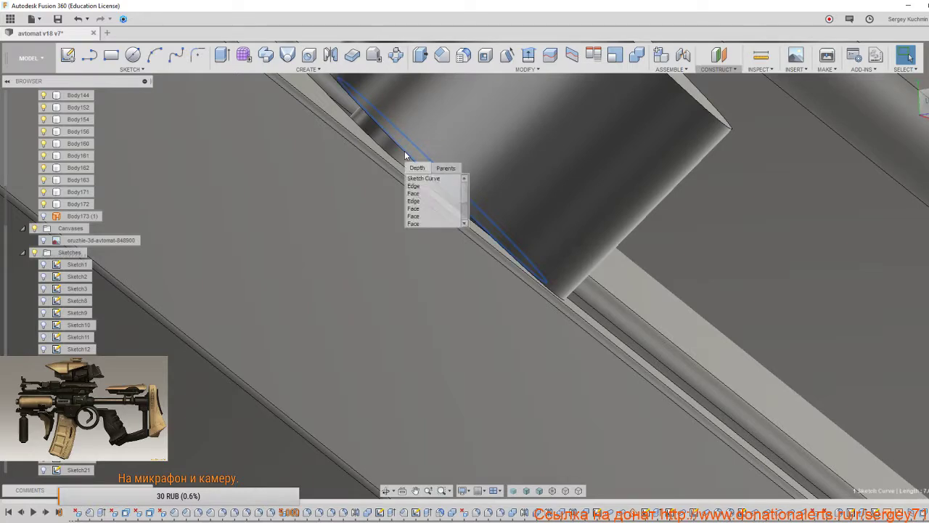
click(416, 194)
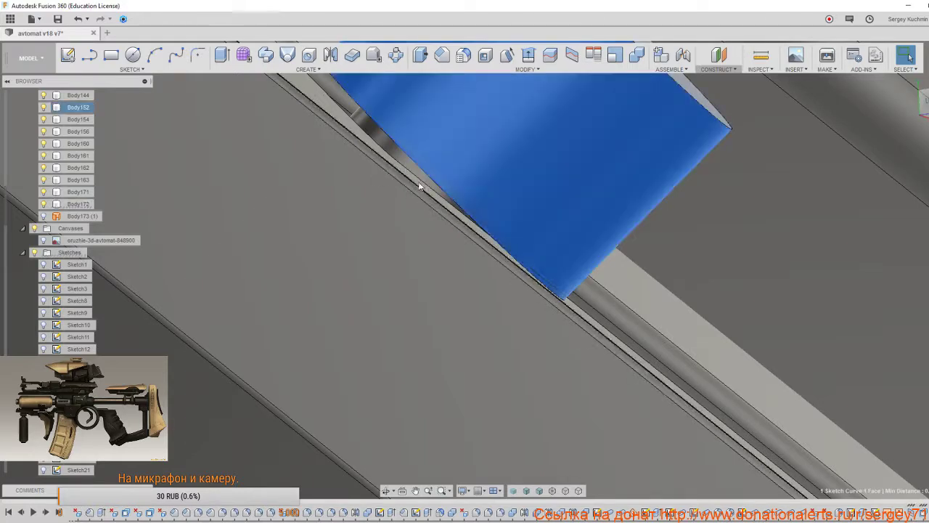
click(418, 174)
click(419, 175)
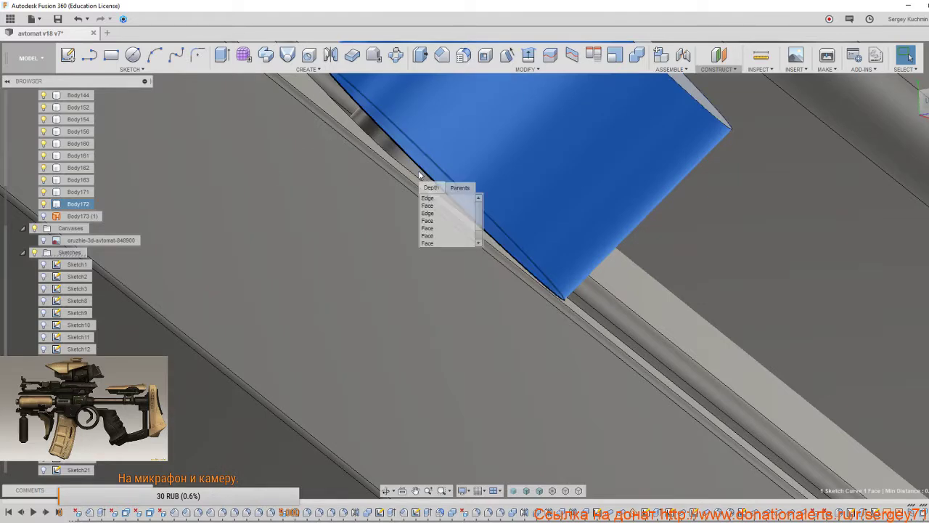
click(429, 221)
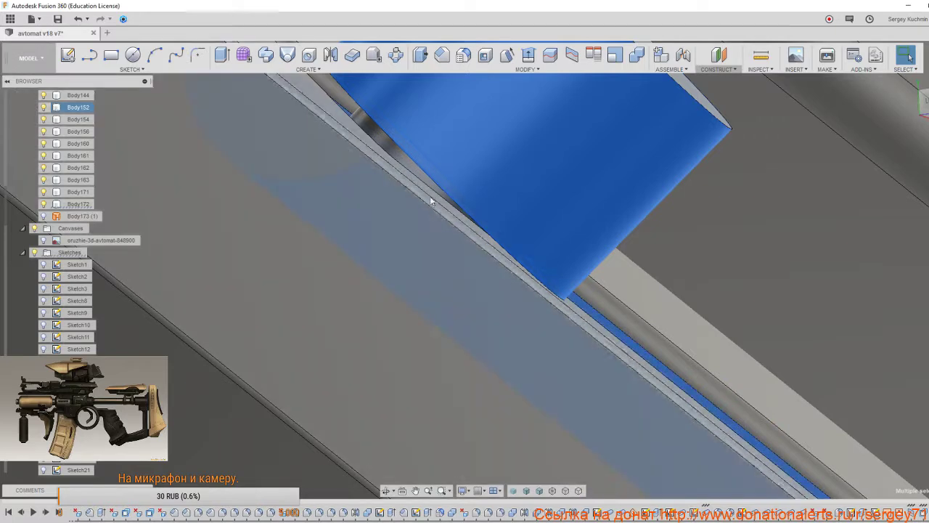
click(436, 186)
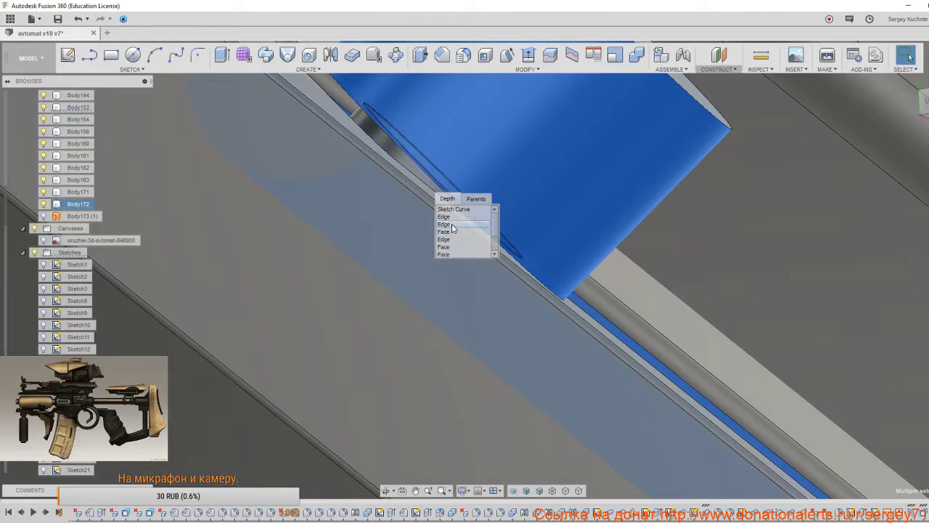
click(451, 225)
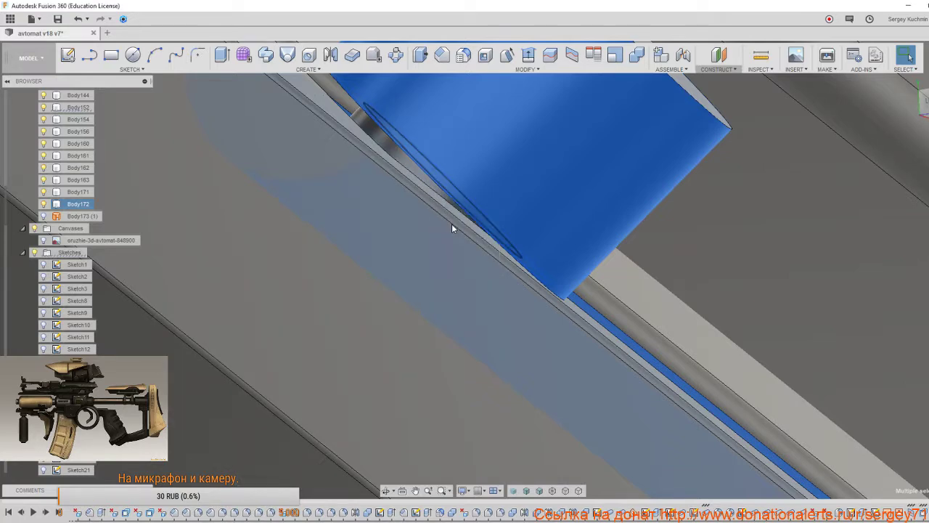
scroll(453, 225, down, 5)
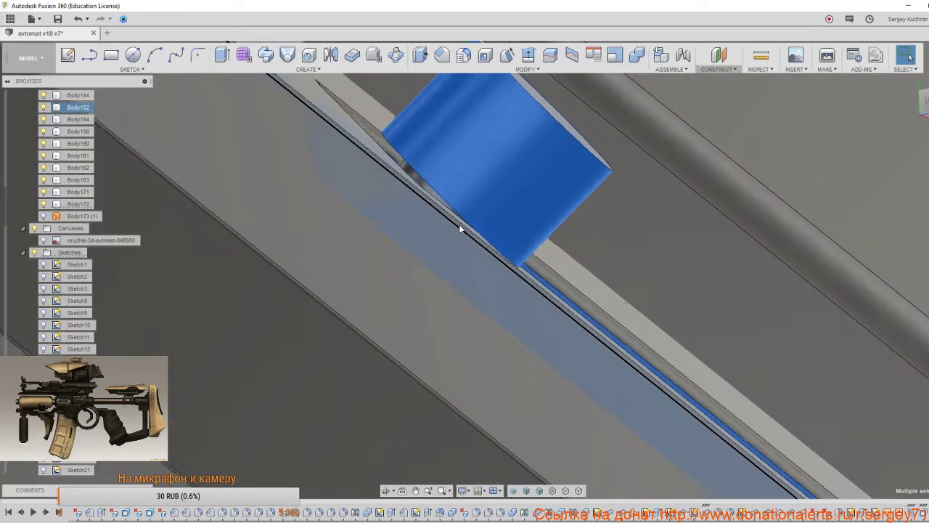
scroll(460, 223, down, 4)
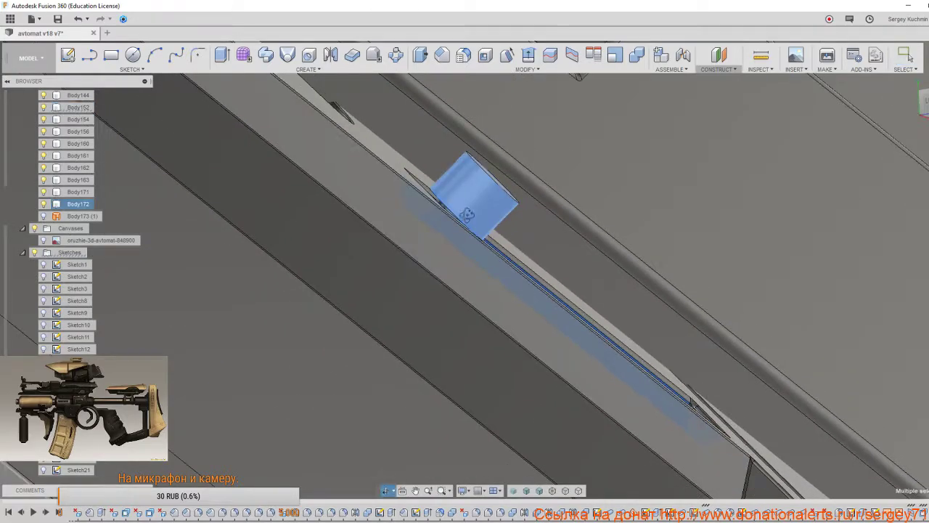
shift+middle_drag(460, 222, 486, 271)
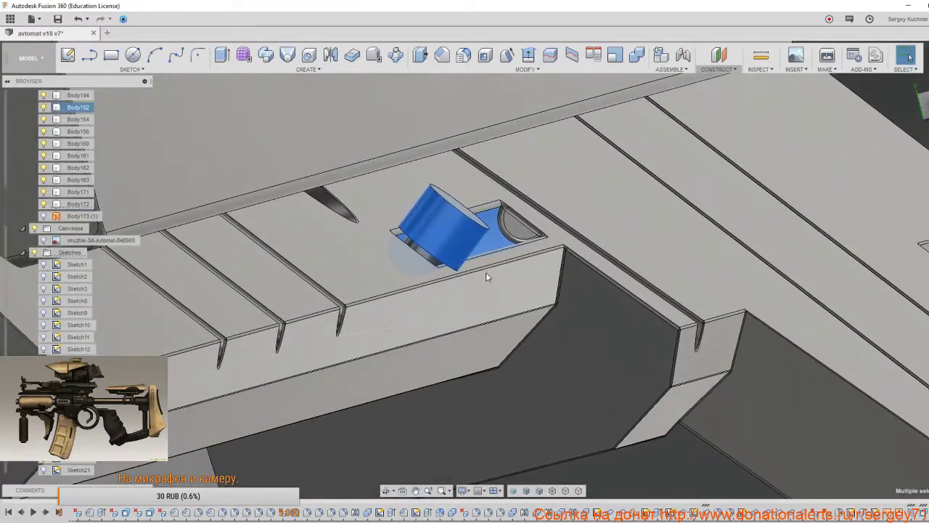
click(487, 274)
scroll(443, 240, up, 8)
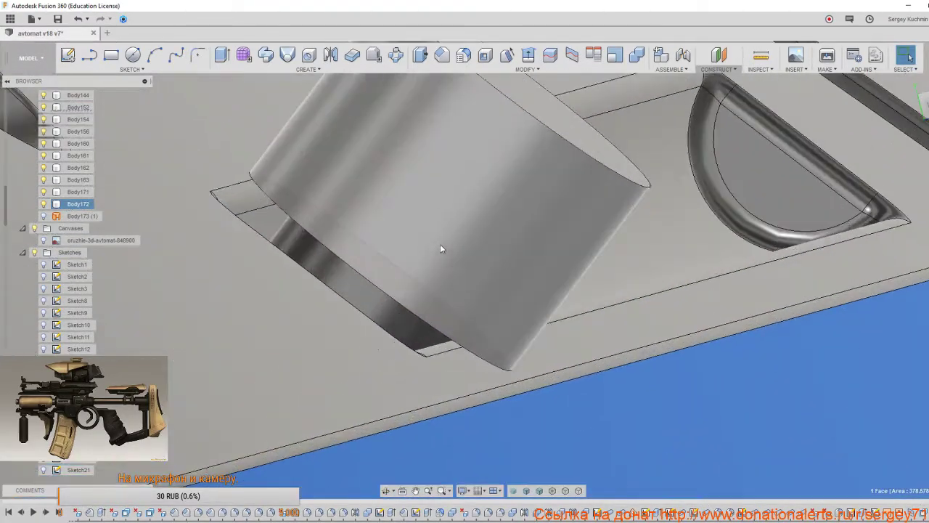
scroll(550, 268, down, 8)
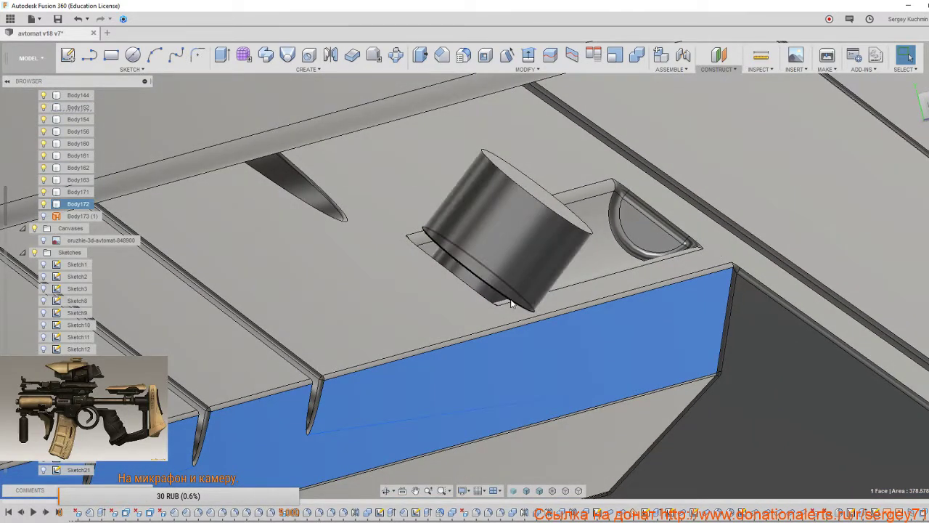
Examine how the stepped cylinder sits in the slot against the surrounding rail and the whole rifle.
scroll(443, 227, down, 4)
scroll(443, 227, down, 3)
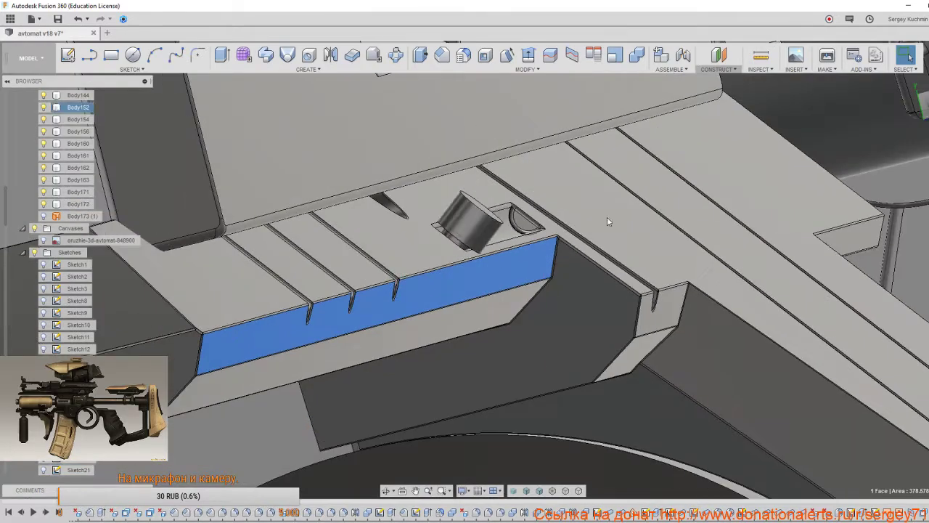
scroll(786, 258, down, 6)
scroll(786, 257, down, 3)
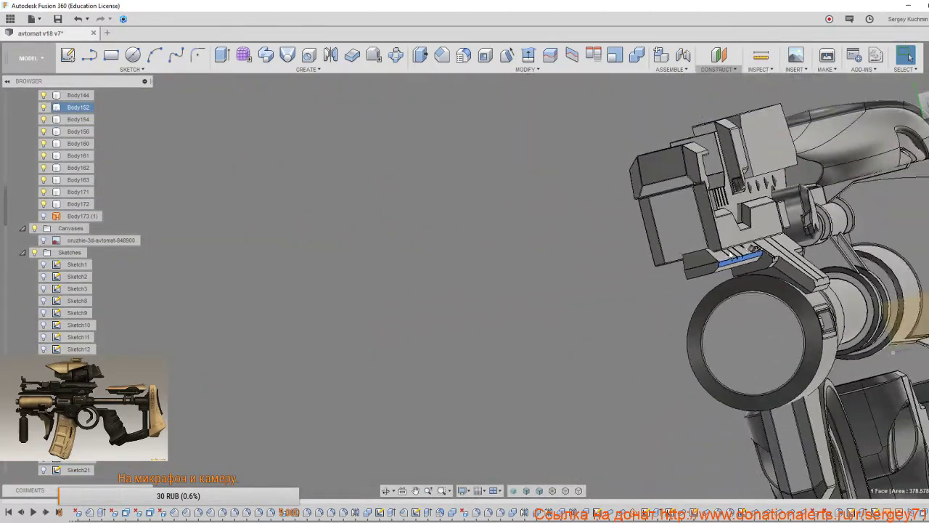
click(648, 254)
middle_drag(749, 278, 509, 315)
scroll(508, 315, up, 3)
scroll(496, 278, up, 8)
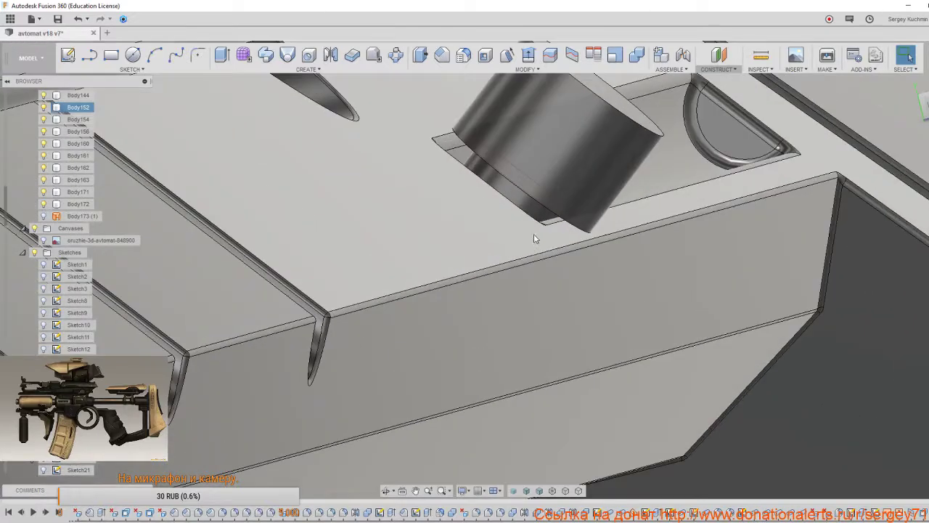
click(549, 207)
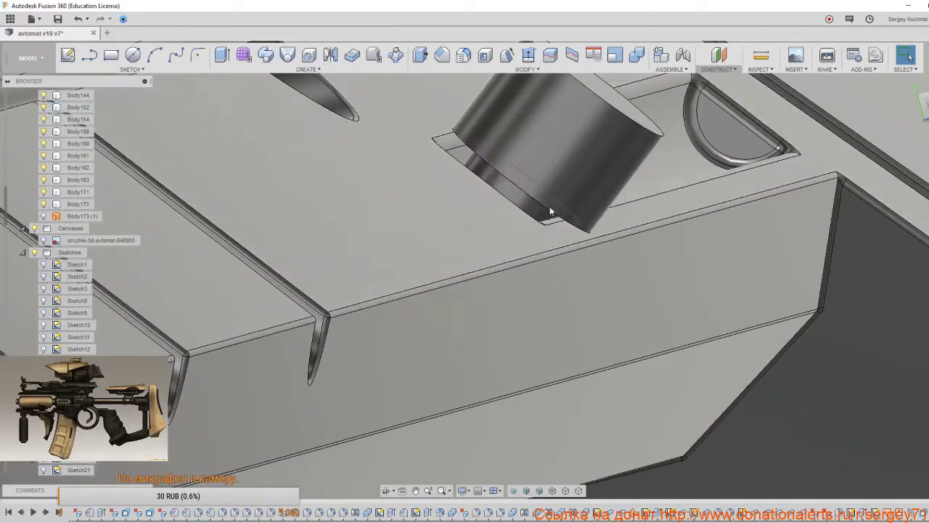
shift+middle_drag(550, 207, 536, 184)
scroll(546, 341, up, 4)
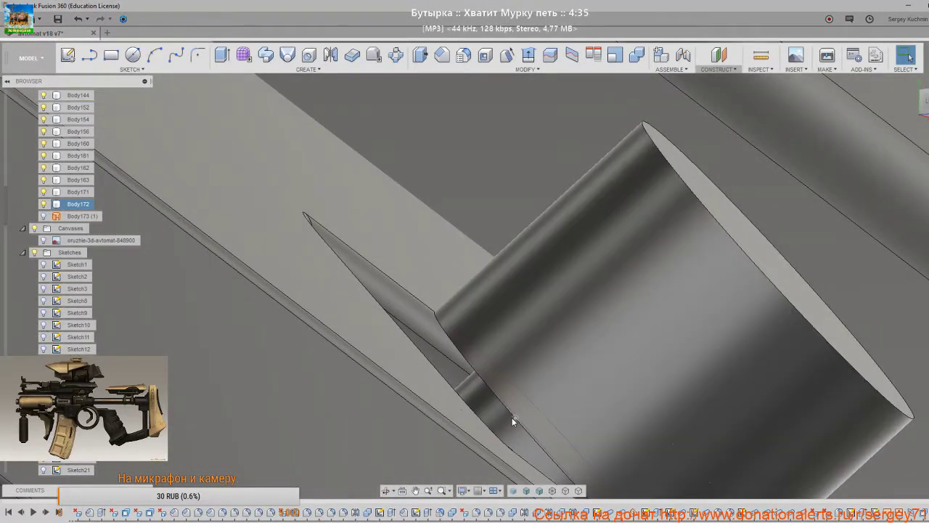
click(513, 417)
middle_drag(515, 417, 526, 369)
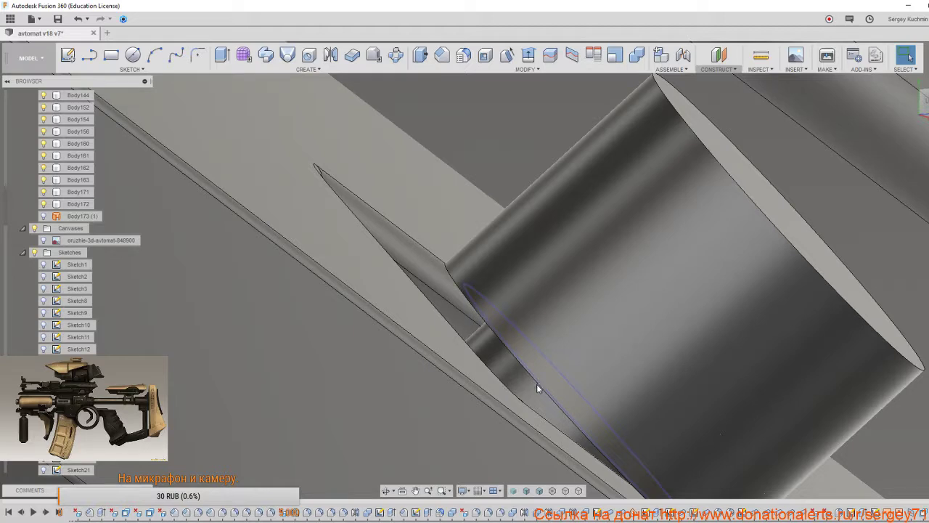
click(536, 384)
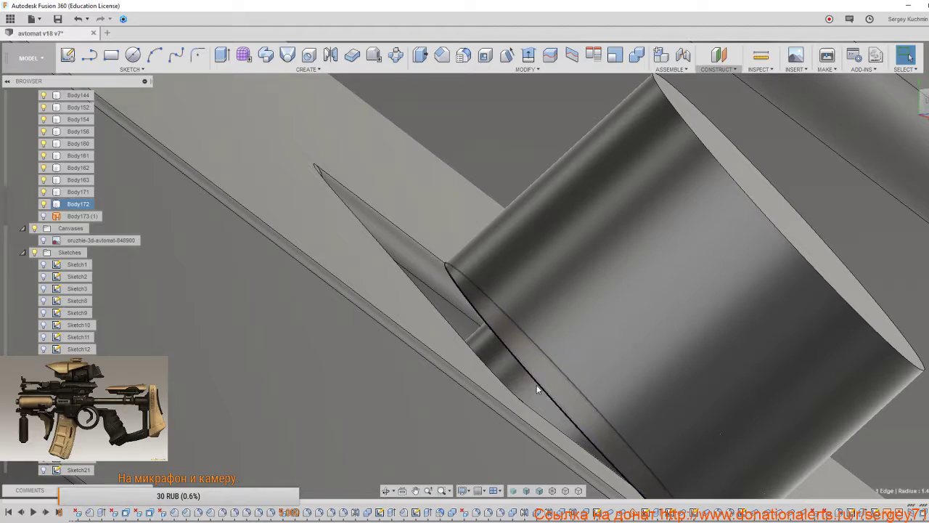
click(541, 385)
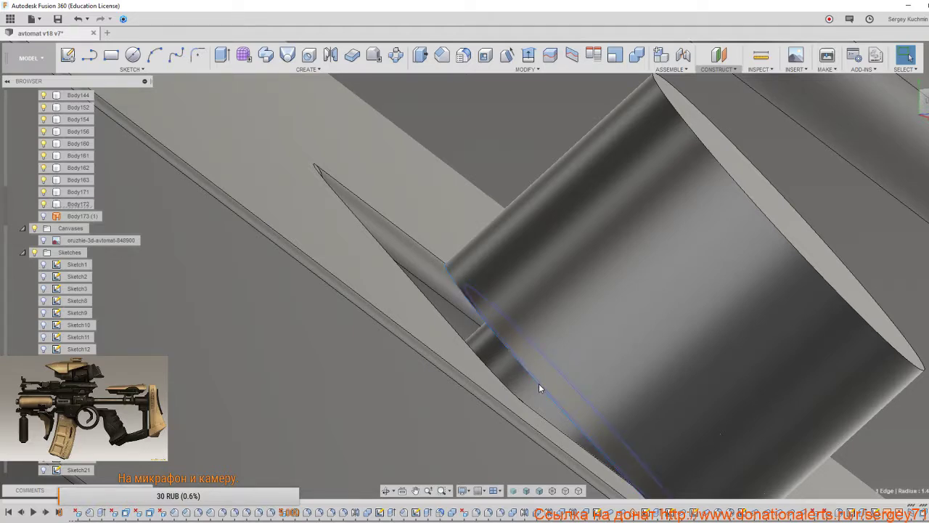
click(538, 384)
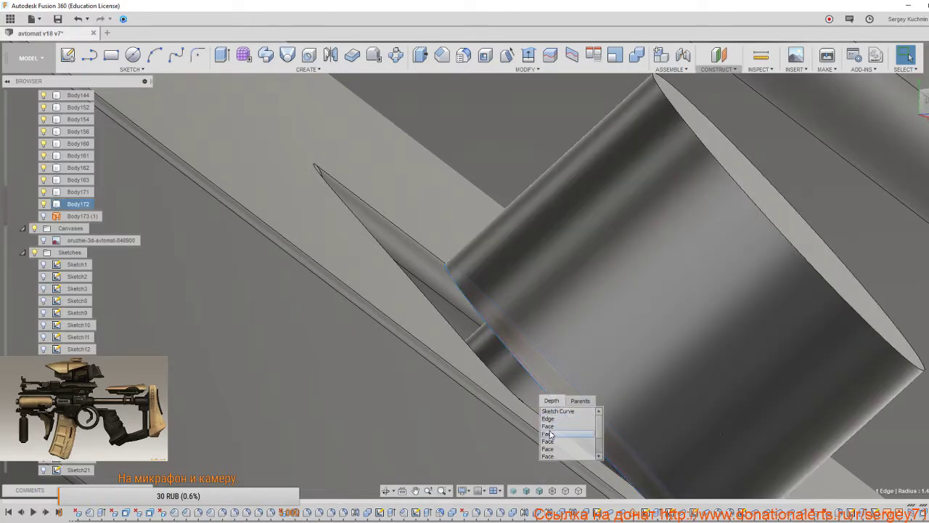
click(548, 434)
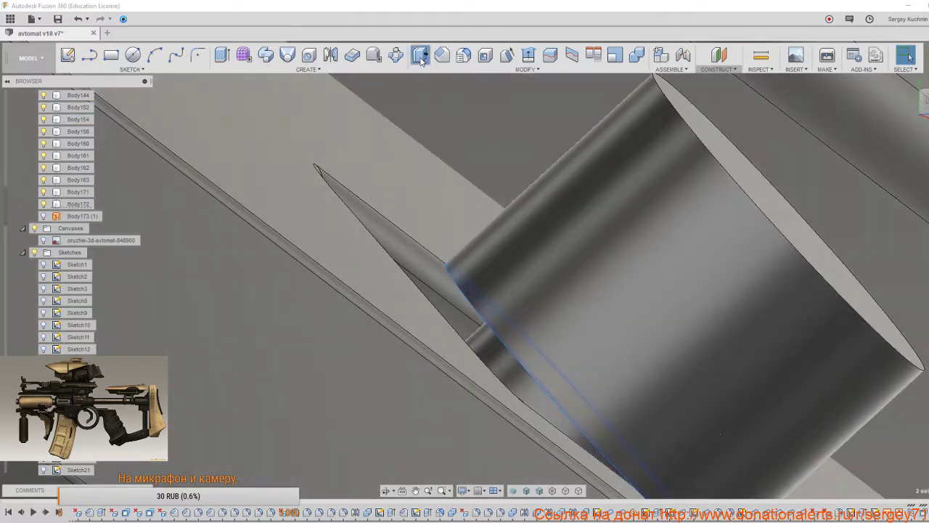
click(442, 54)
mouse_move(535, 394)
mouse_down()
mouse_move(552, 382)
mouse_move(544, 389)
mouse_up()
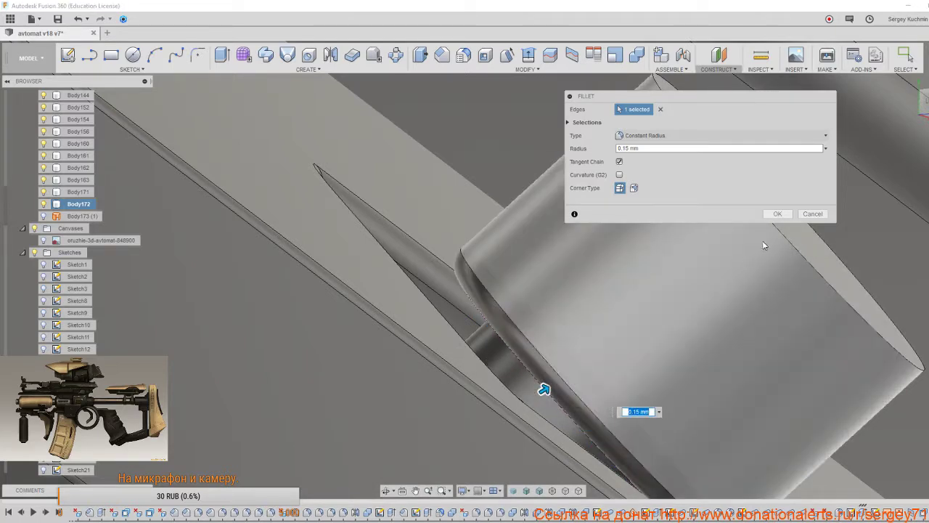
click(812, 215)
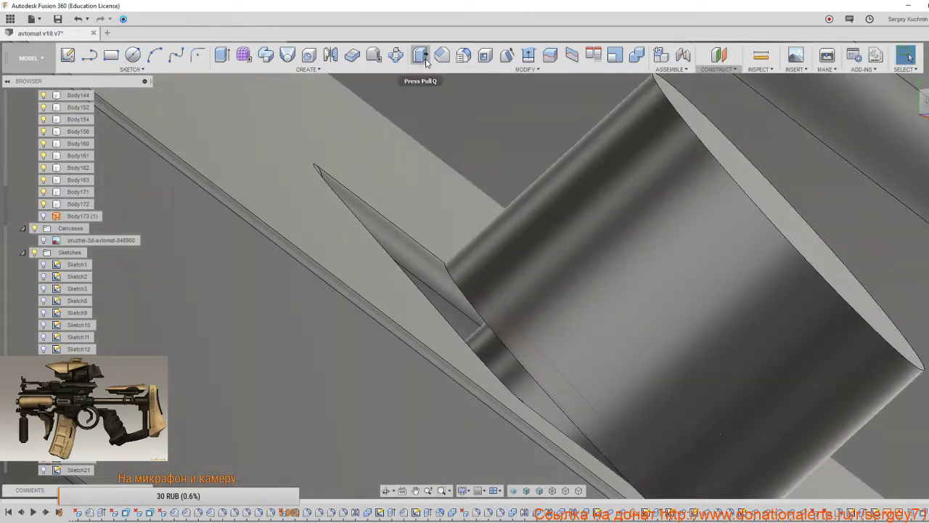
click(426, 62)
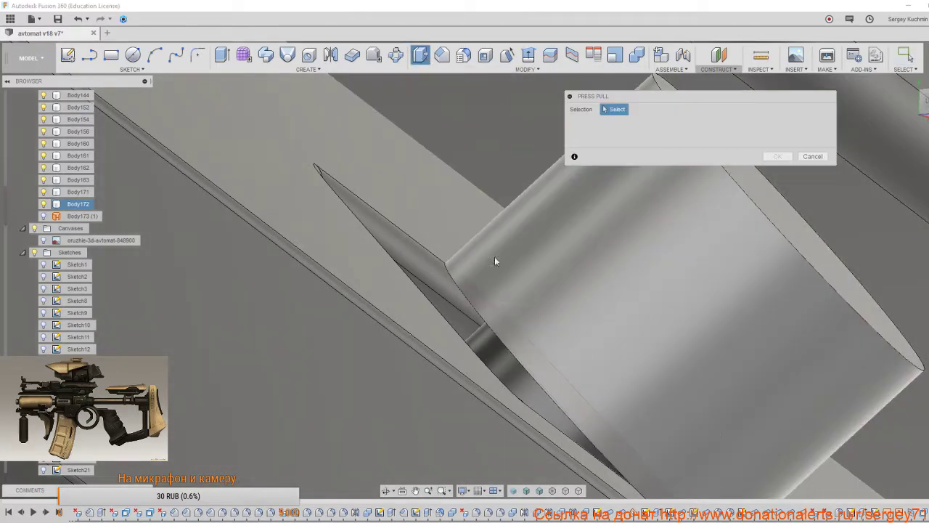
click(532, 378)
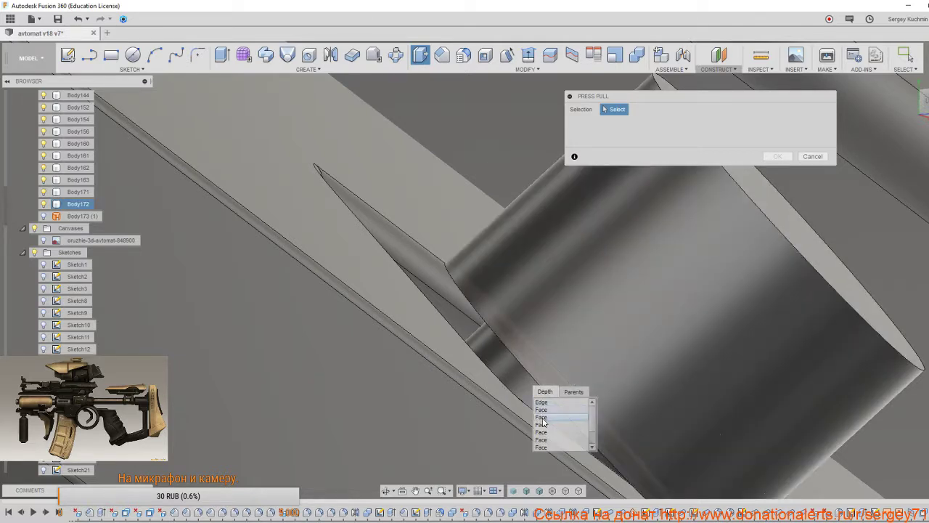
click(541, 419)
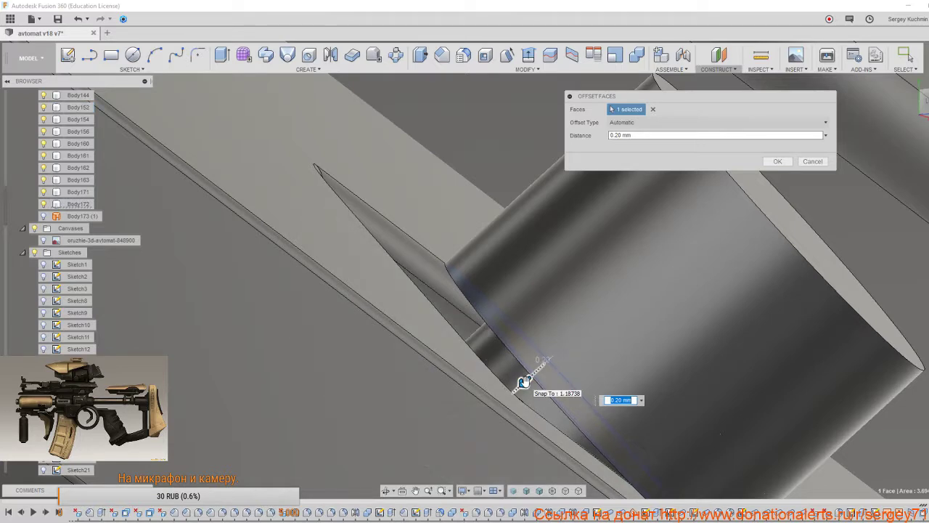
drag(549, 361, 533, 375)
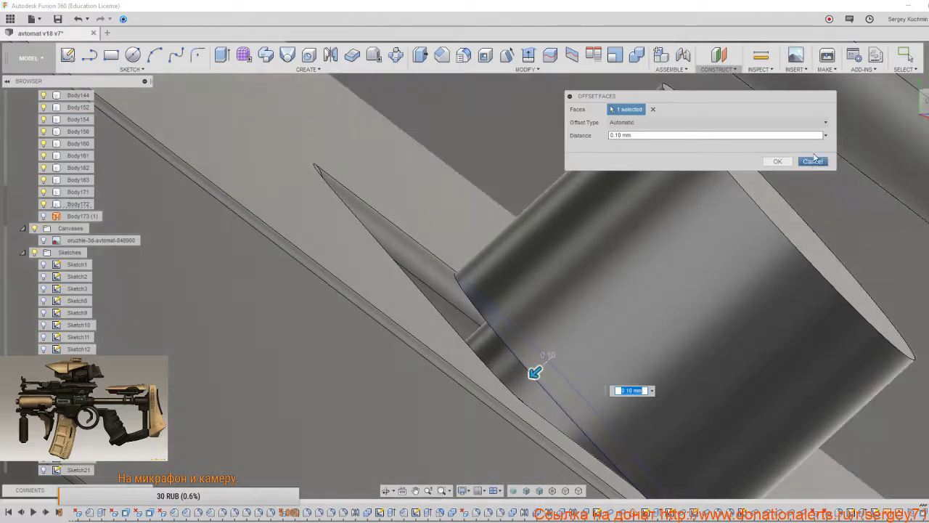
click(812, 161)
Isolate the stepped cylinder body so its shoulder face beneath the wider section is exposed.
scroll(635, 338, down, 8)
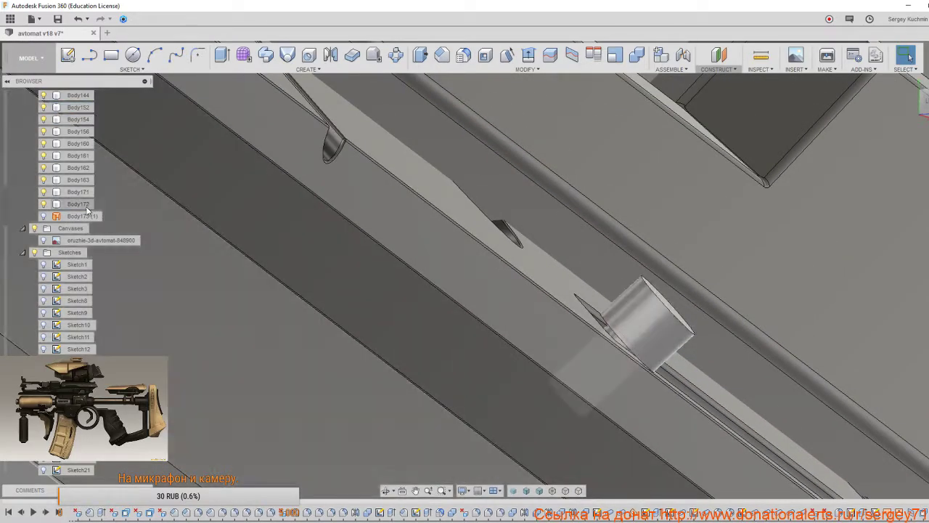
right_click(86, 206)
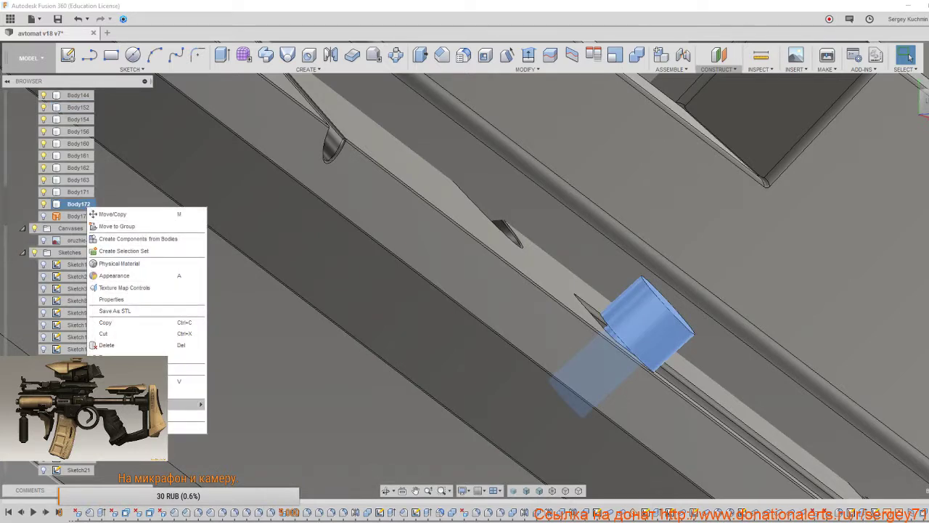
click(127, 415)
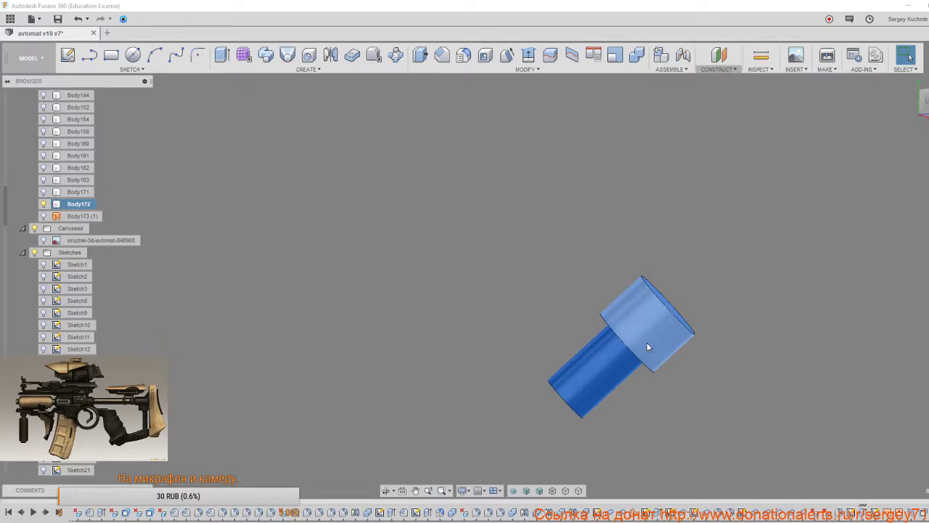
shift+middle_drag(646, 342, 649, 322)
scroll(649, 322, up, 2)
mouse_move(605, 352)
middle_down()
mouse_move(588, 333)
mouse_move(556, 210)
middle_up()
scroll(652, 292, up, 2)
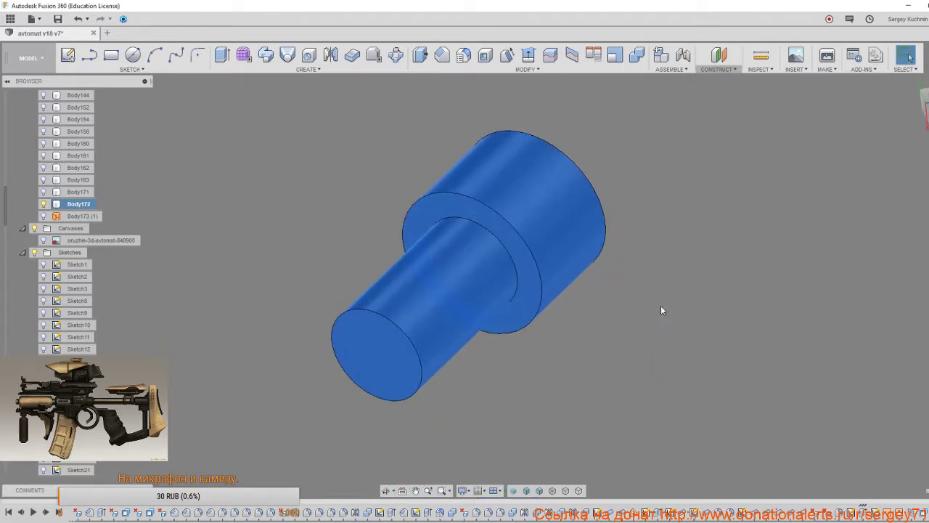
click(660, 306)
click(523, 294)
click(523, 294)
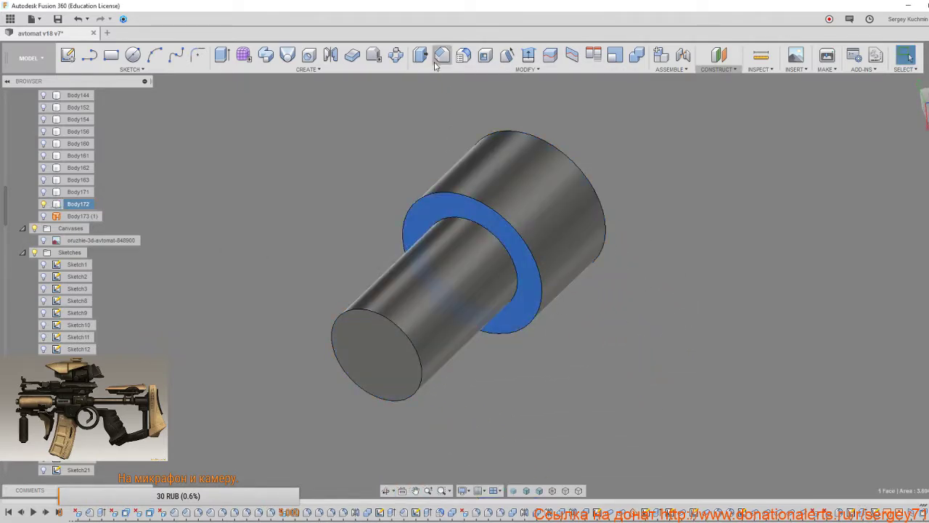
key(q)
drag(515, 299, 528, 291)
click(779, 163)
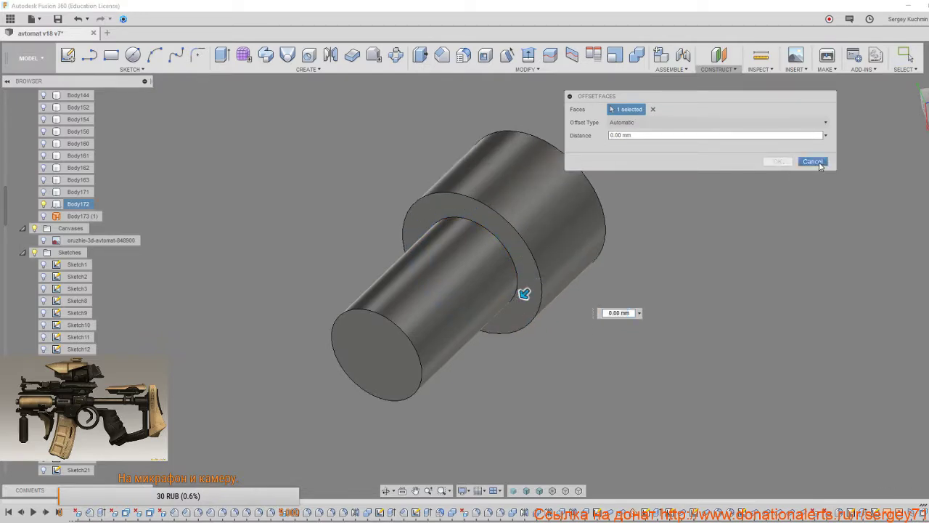
click(815, 161)
Extrude the ring-shaped shoulder face by -0.40 mm as a cut to shorten the cylinder's wider section.
key(e)
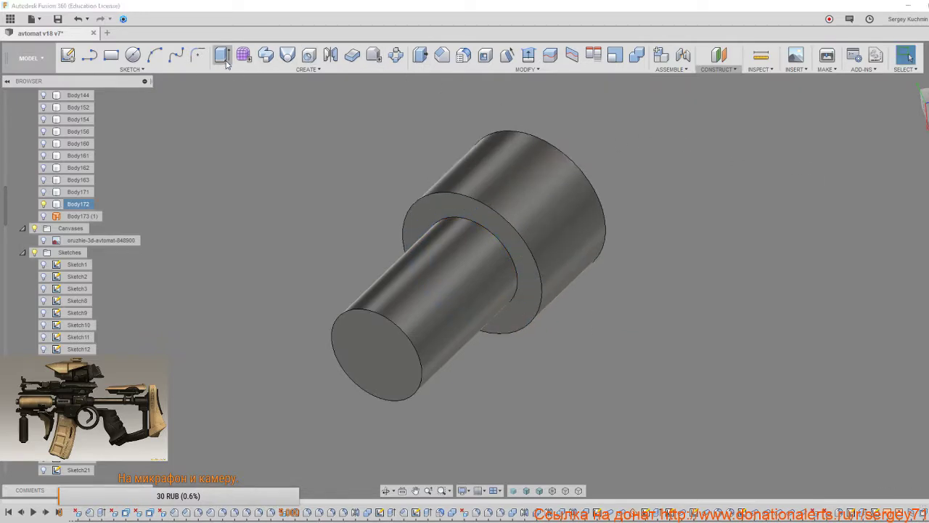
click(521, 302)
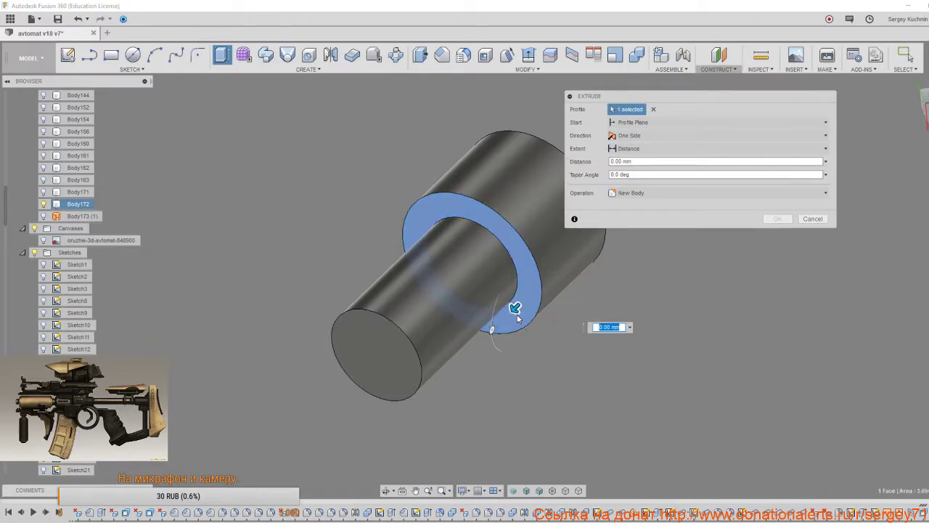
drag(516, 313, 528, 300)
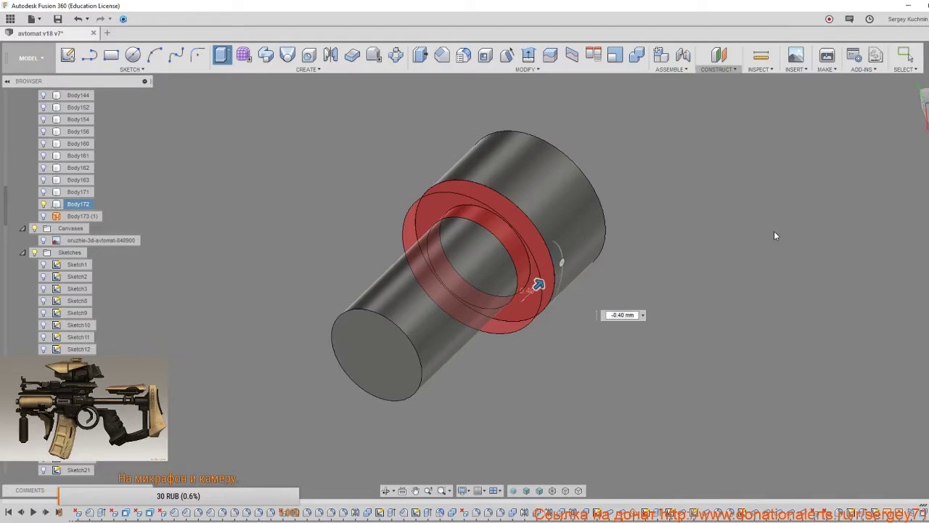
key(Return)
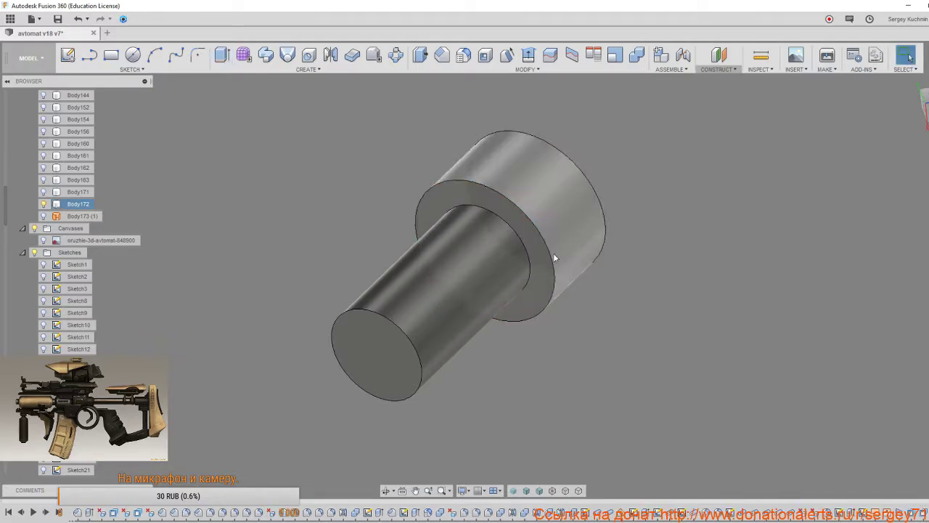
End the isolation of the stepped cylinder to bring back the other bodies.
shift+middle_drag(554, 252, 554, 152)
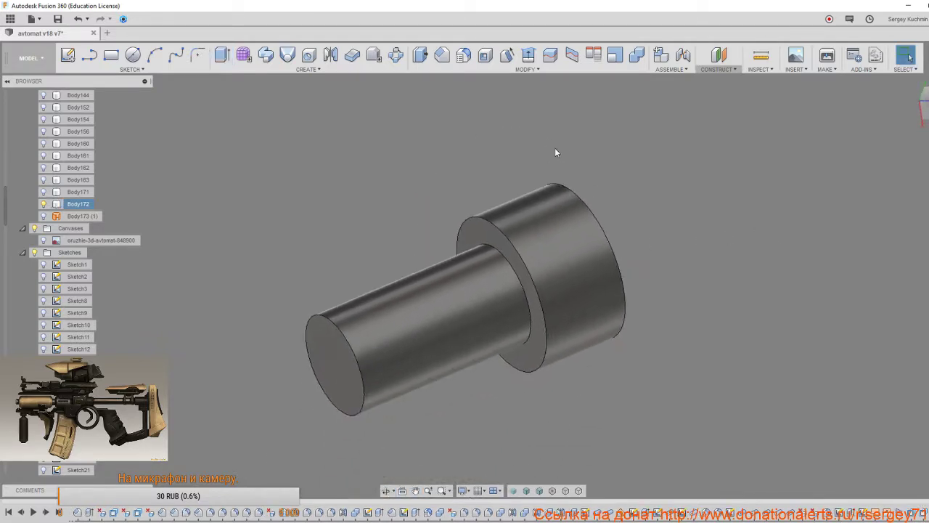
right_click(659, 191)
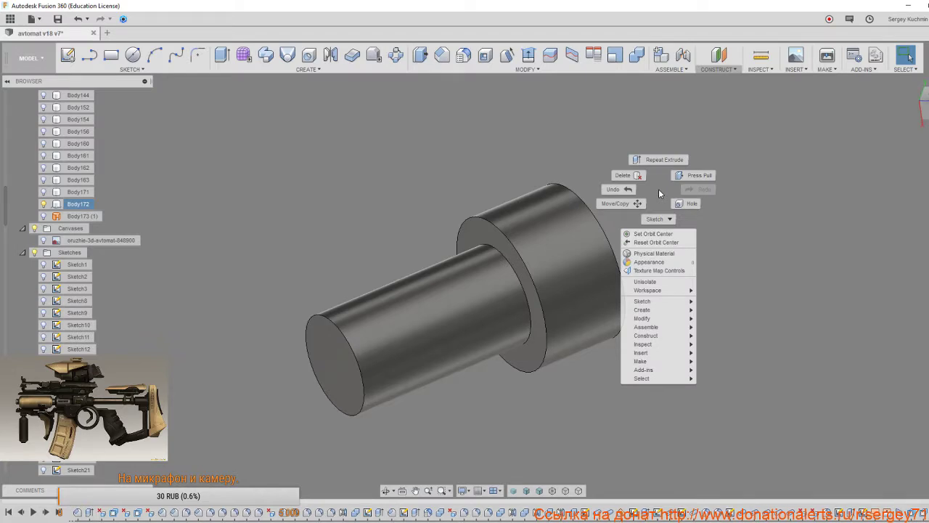
click(651, 282)
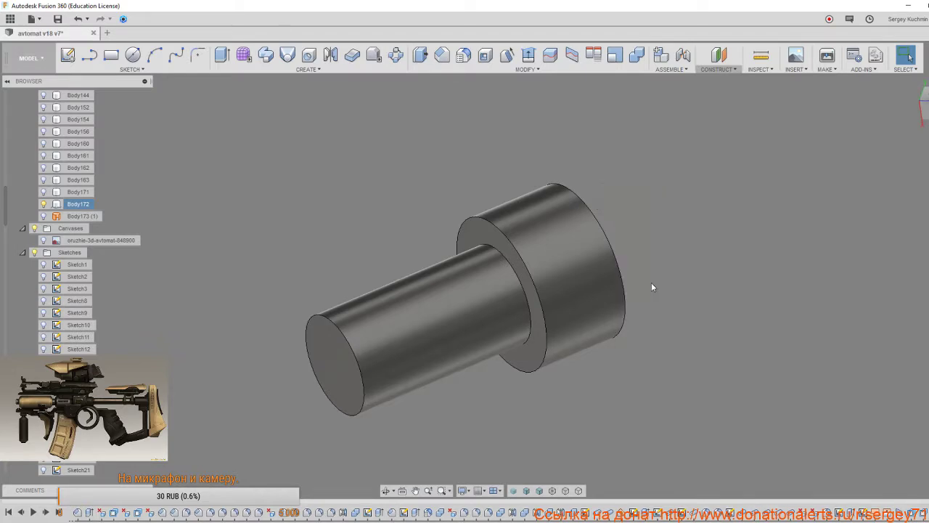
Examine the gap between the cylinder's shortened head and the slot from several angles.
scroll(616, 306, down, 1)
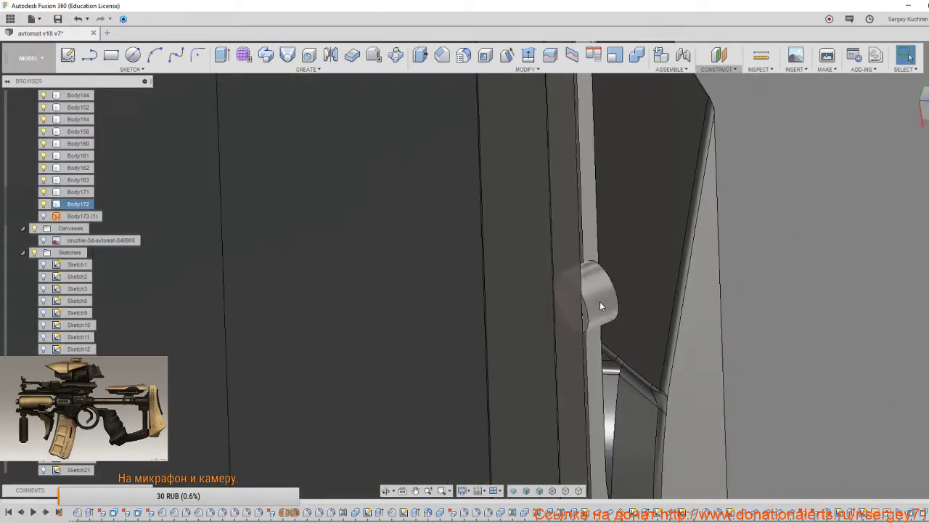
shift+middle_drag(602, 305, 440, 281)
middle_drag(288, 289, 685, 256)
shift+middle_drag(582, 300, 508, 305)
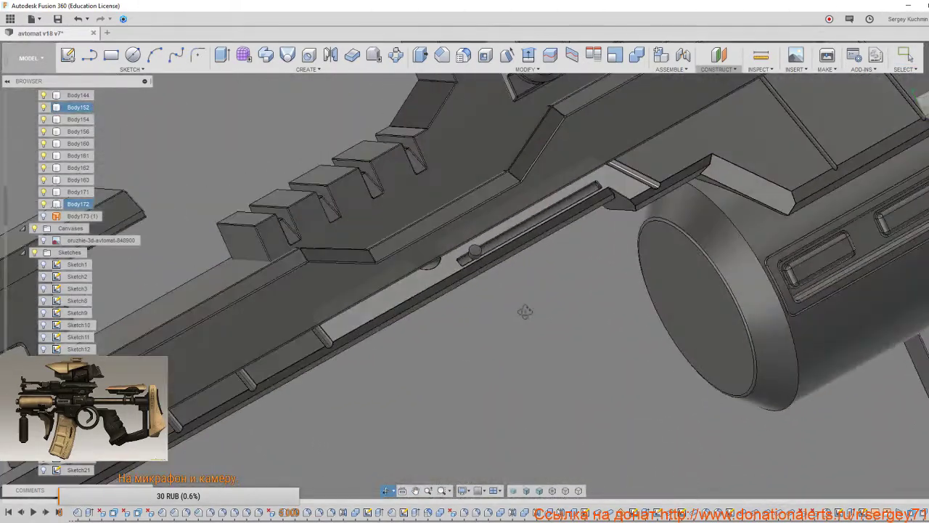
scroll(477, 265, up, 5)
shift+middle_drag(478, 260, 491, 321)
scroll(474, 259, up, 3)
scroll(474, 259, up, 3)
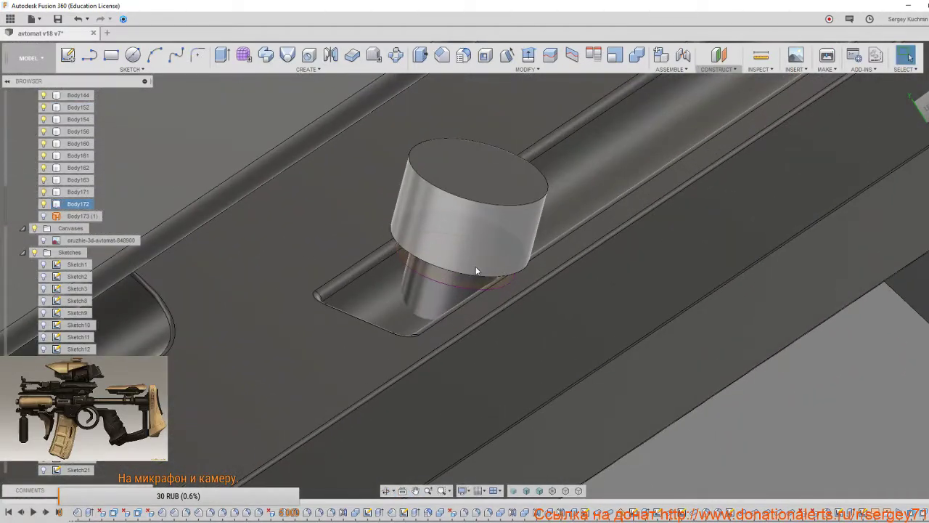
shift+middle_drag(476, 270, 480, 251)
scroll(481, 255, up, 2)
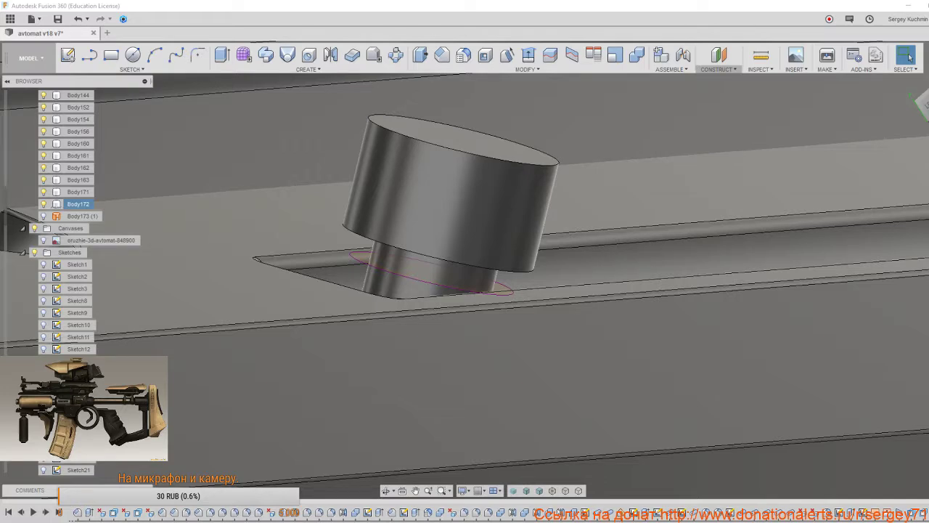
Chamfer the top edge of the stepped cylinder's head with an equal distance of 0.40 mm.
ctrl+click(603, 174)
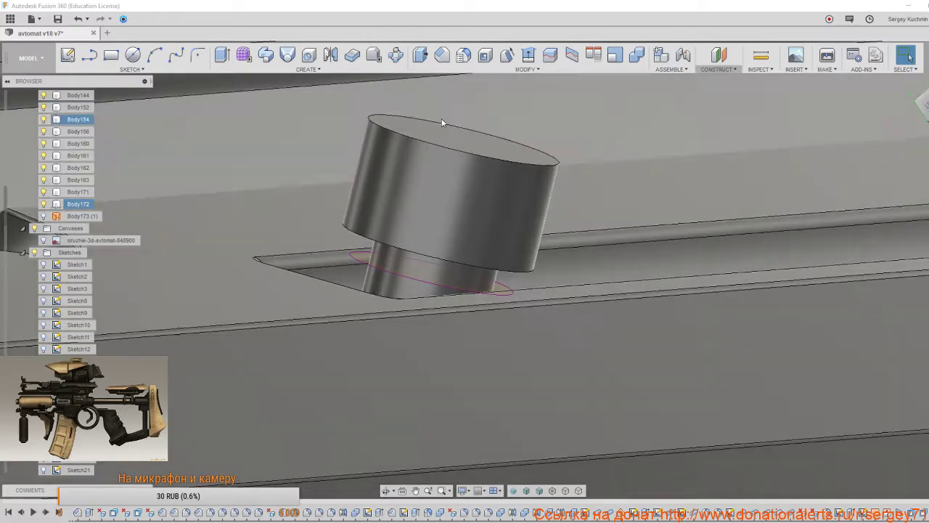
click(442, 55)
click(448, 149)
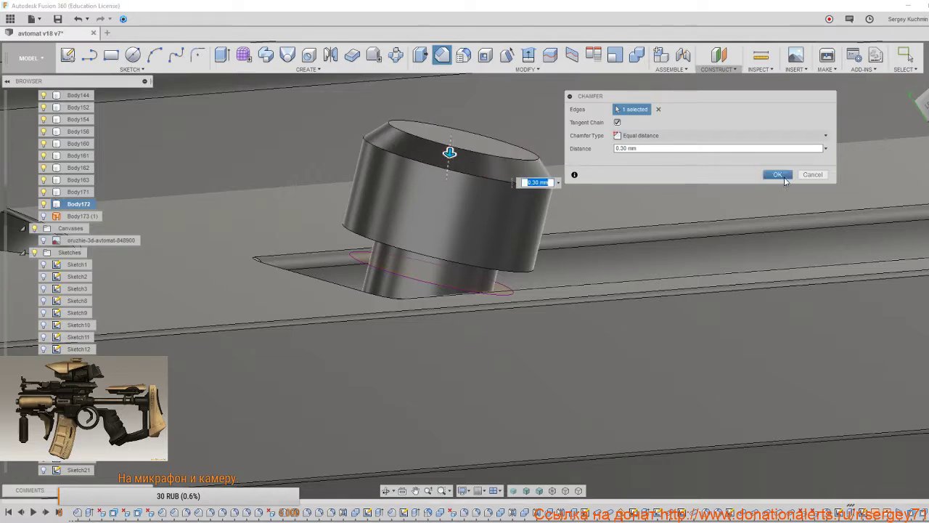
click(777, 175)
drag(450, 151, 449, 156)
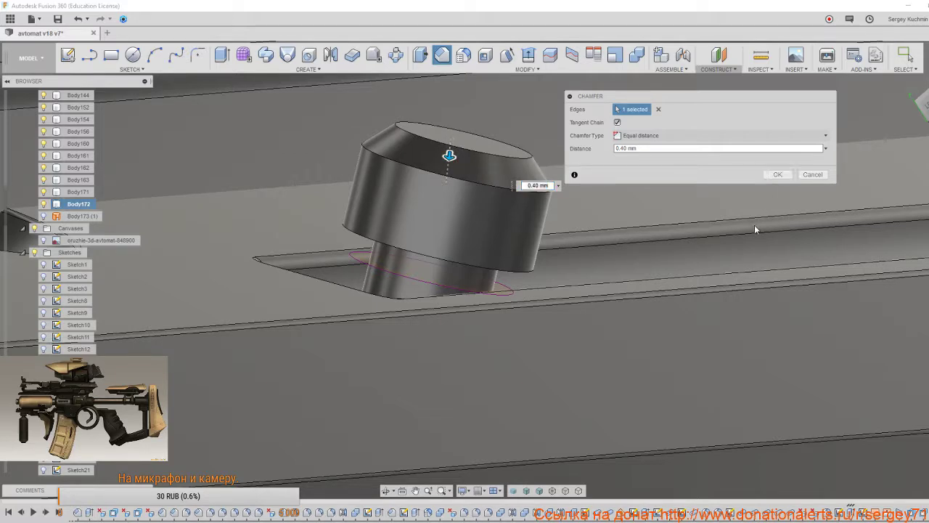
click(778, 175)
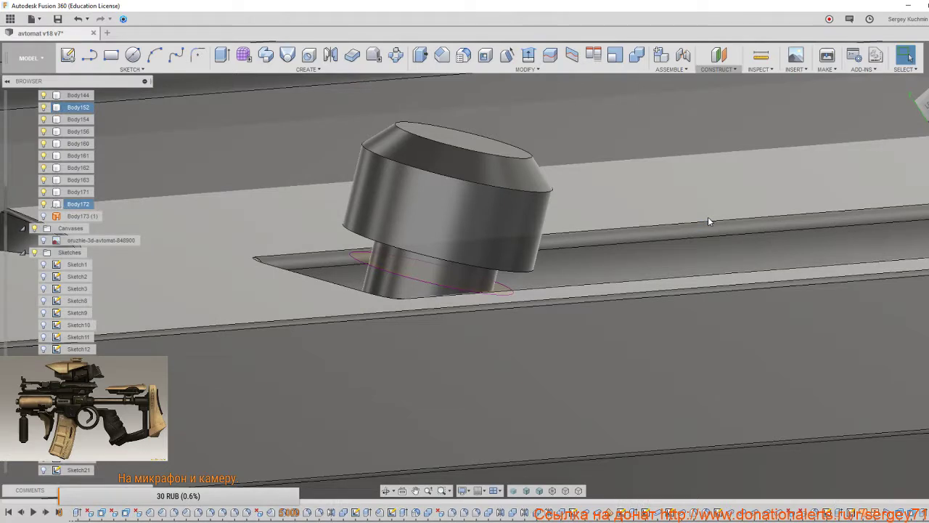
Start a constant-radius fillet on both edges of the head's chamfer and set its radius to 0.1 mm.
key(f)
click(506, 152)
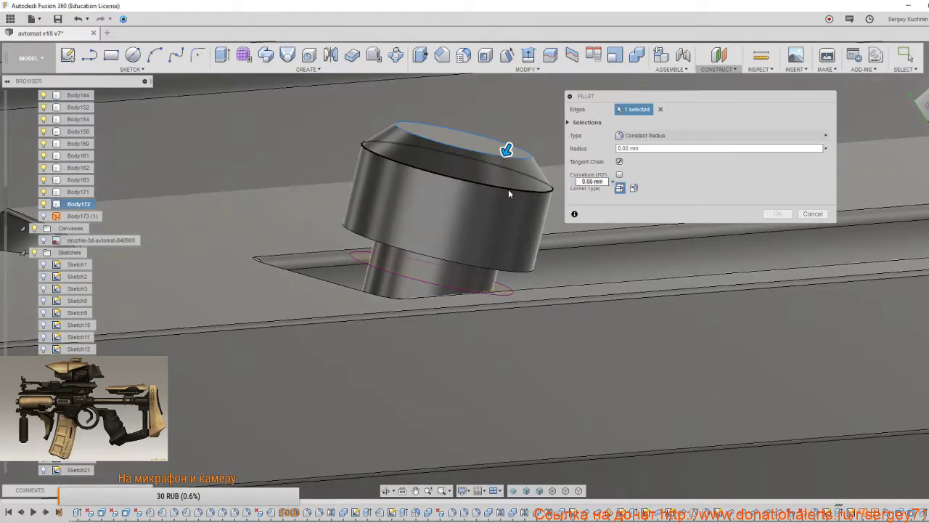
click(508, 189)
drag(512, 186, 512, 188)
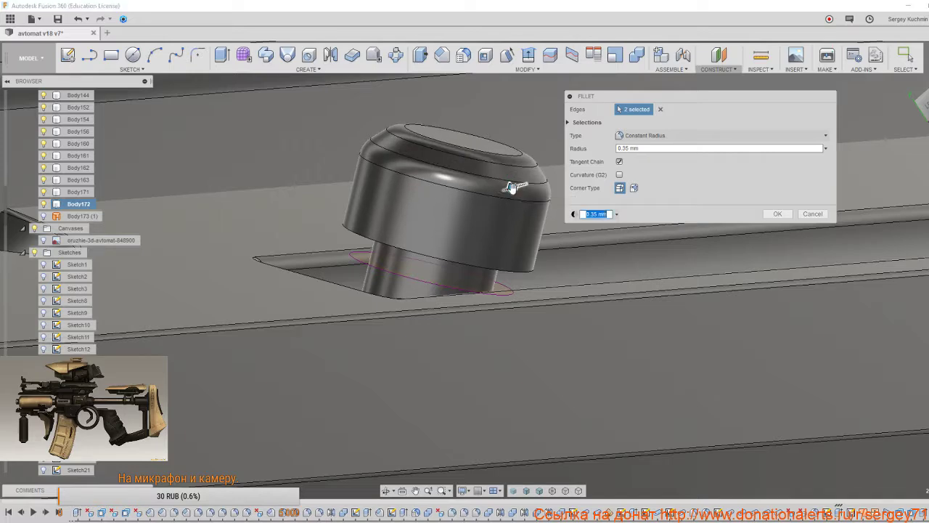
click(617, 215)
click(610, 226)
Add the head's lower outer rim and the edge where it meets the neck to the 0.1 mm fillet and apply it.
mouse_move(470, 245)
shift+middle_down()
mouse_move(460, 231)
mouse_move(462, 257)
shift+middle_up()
click(488, 308)
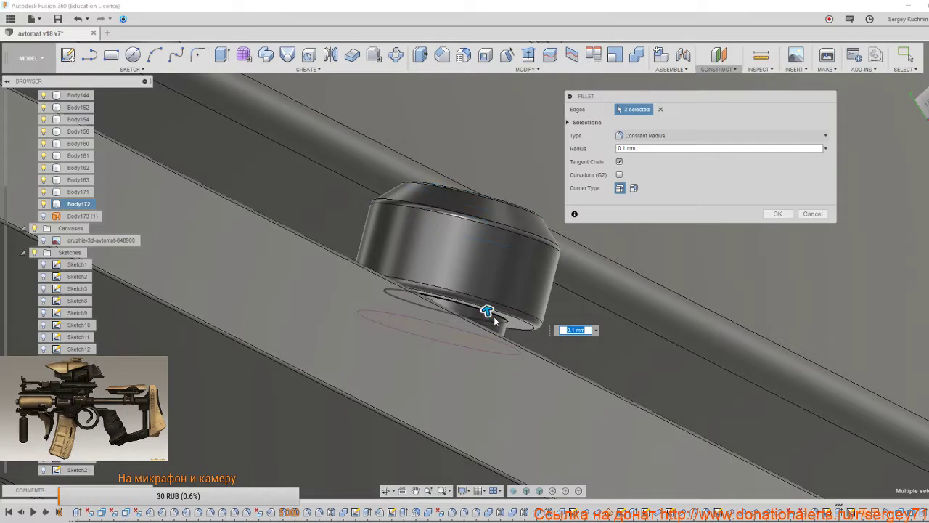
shift+middle_drag(494, 317, 493, 218)
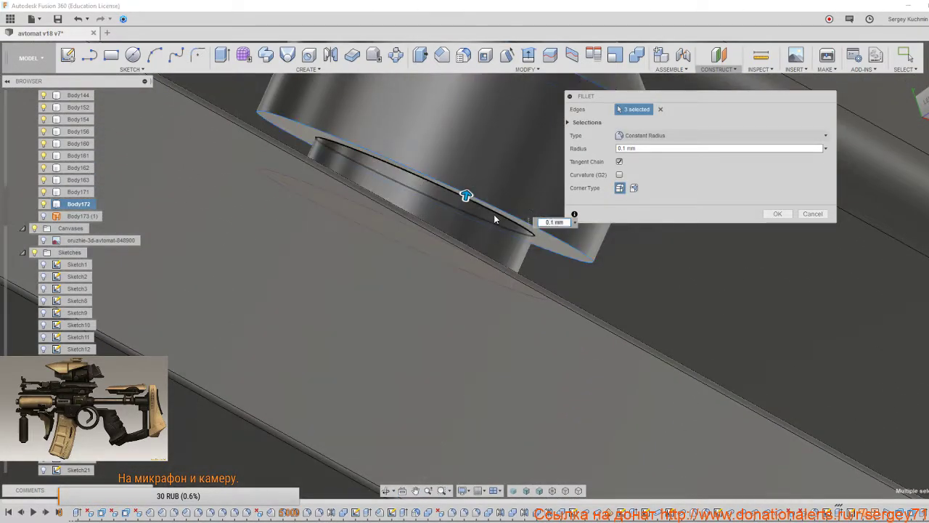
click(494, 216)
scroll(495, 220, down, 1)
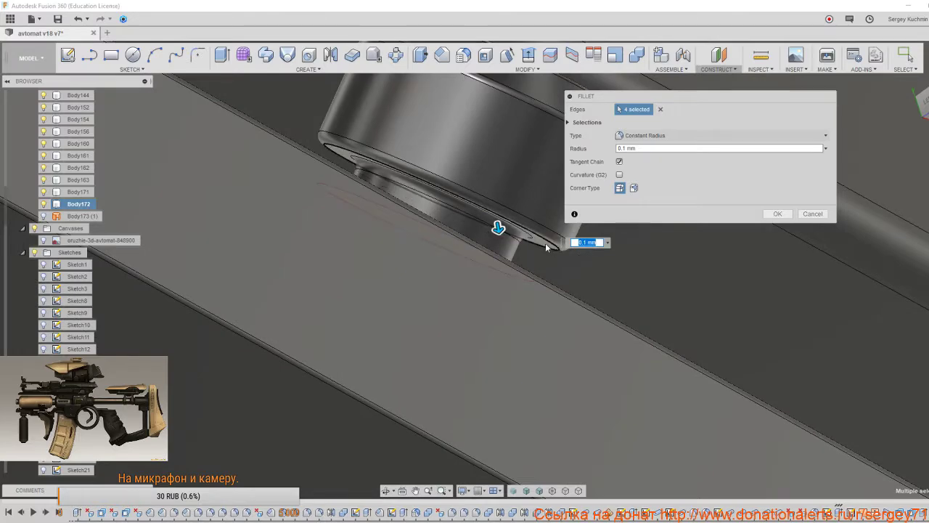
shift+middle_drag(498, 228, 511, 245)
click(773, 215)
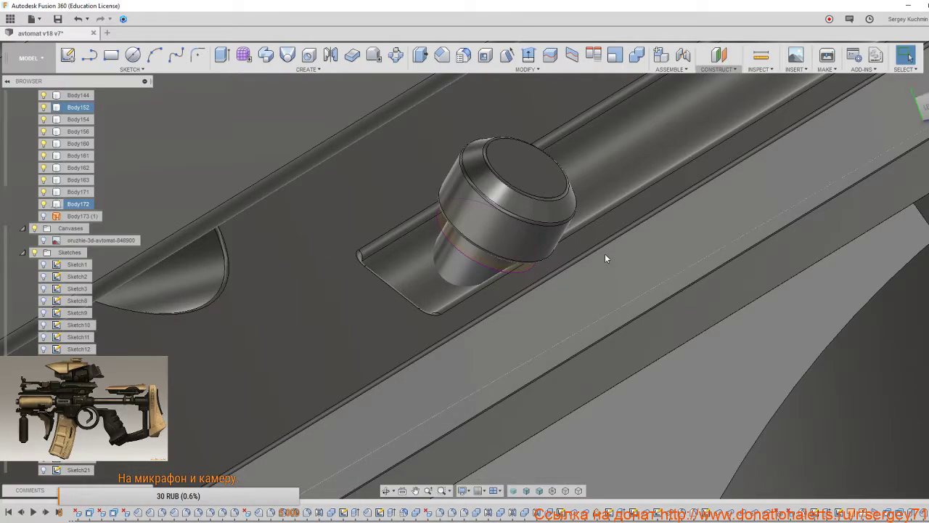
Examine the rounded stepped cylinder in the rail's long slot from several angles and distances.
shift+middle_drag(566, 174, 554, 187)
shift+middle_drag(617, 240, 390, 291)
scroll(506, 225, down, 2)
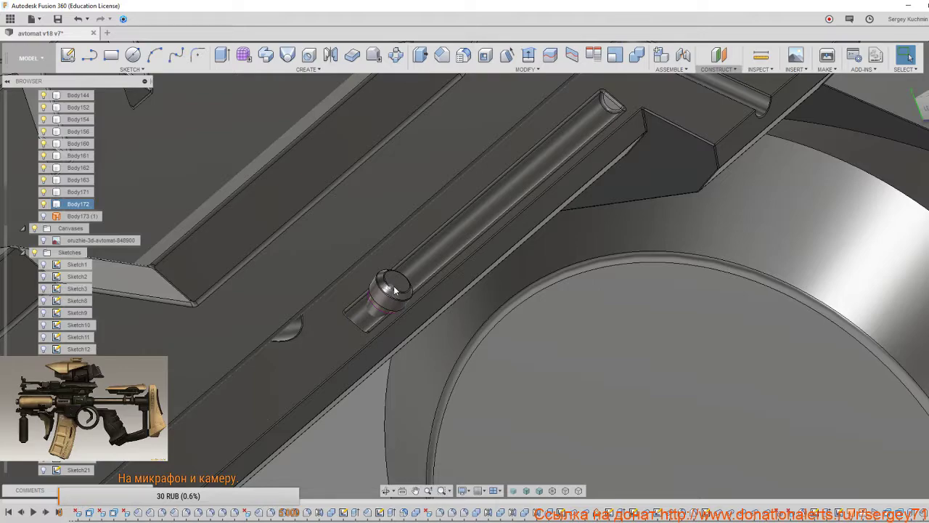
scroll(404, 279, down, 3)
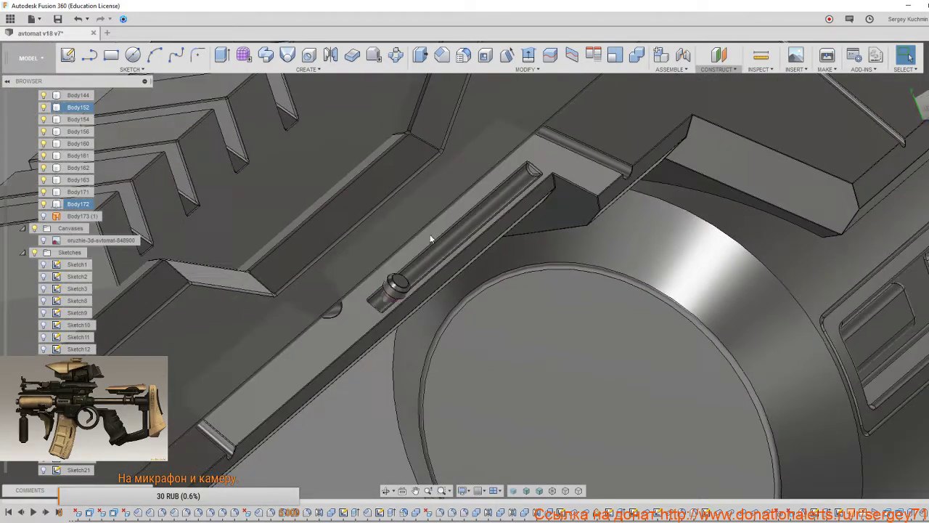
shift+middle_drag(431, 238, 456, 249)
shift+middle_drag(435, 297, 603, 239)
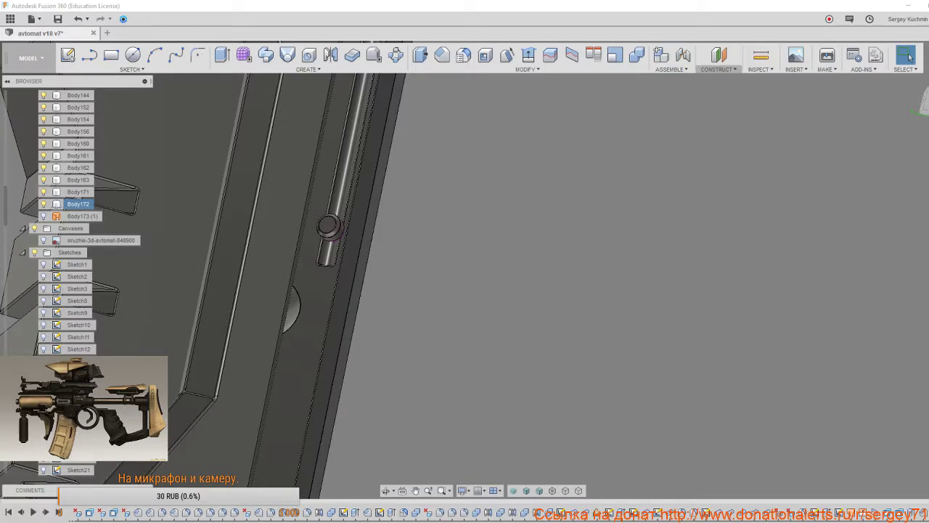
middle_drag(316, 216, 354, 253)
scroll(335, 282, up, 2)
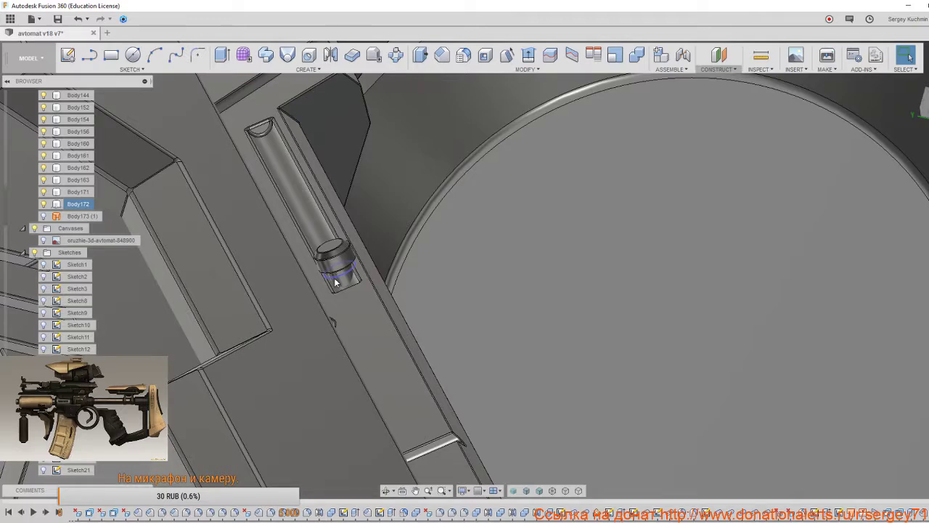
scroll(335, 258, up, 5)
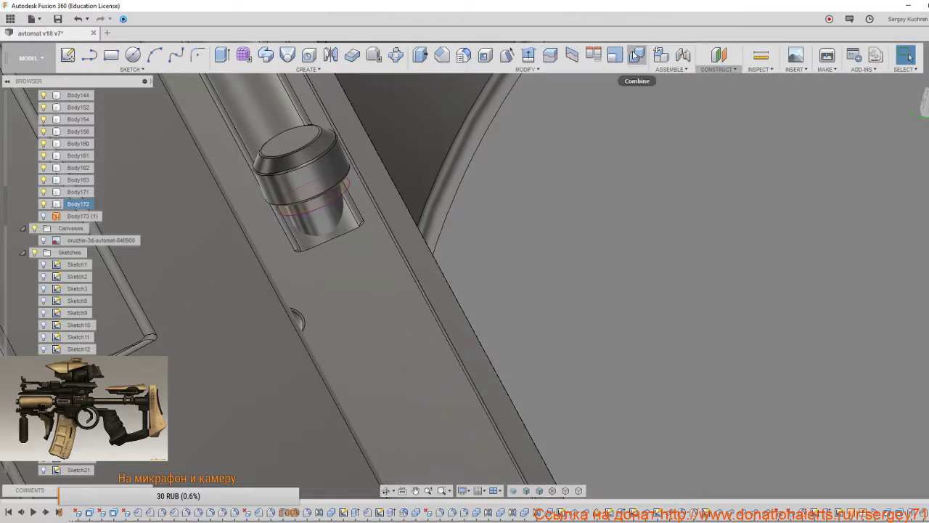
Cut the stepped cylinder out of the lower rail body with Combine, keeping the cylinder as a tool body.
click(637, 54)
click(352, 268)
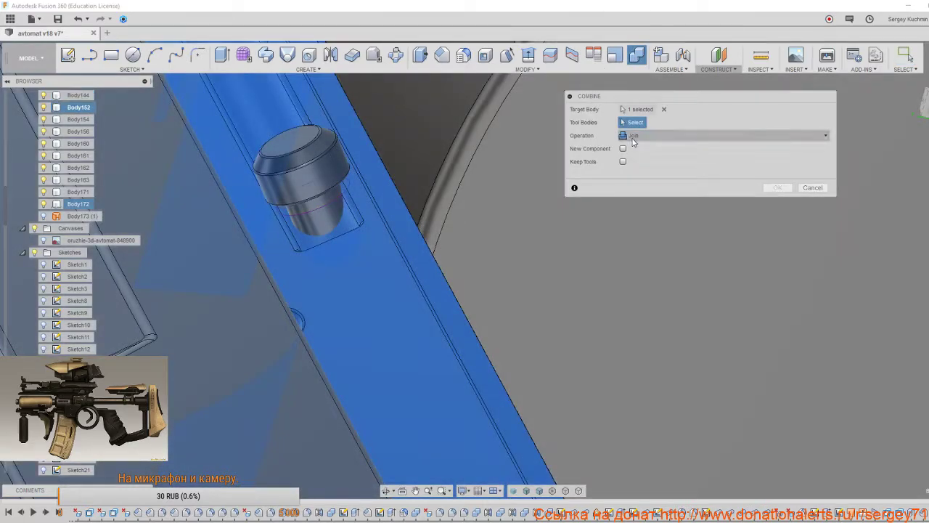
click(639, 135)
click(633, 153)
click(623, 161)
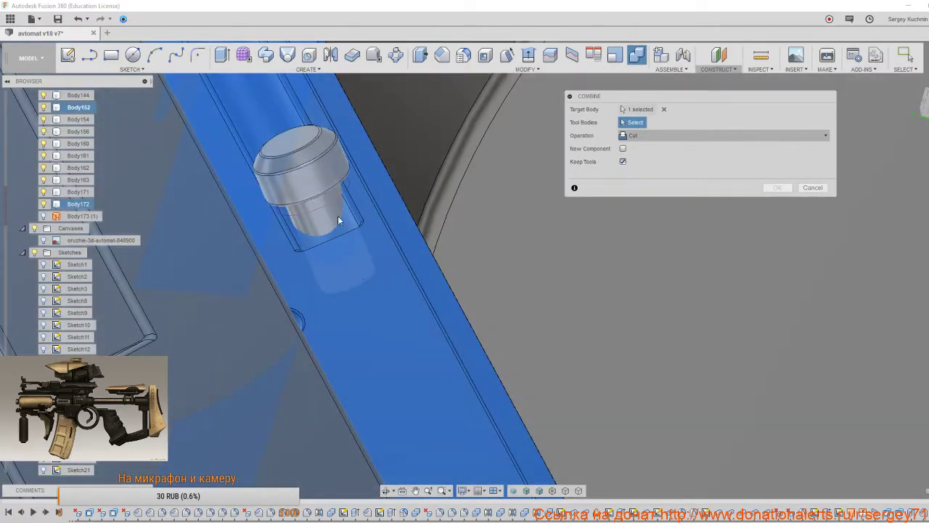
click(319, 200)
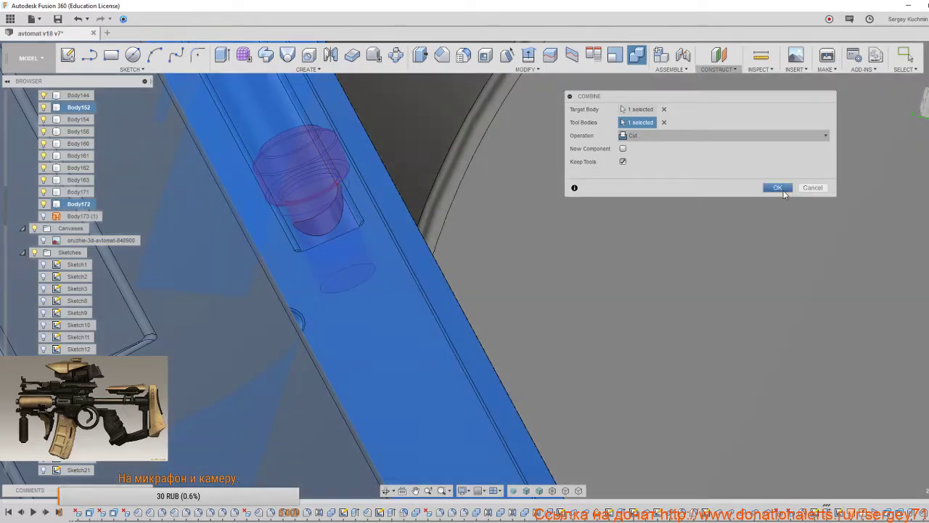
click(777, 188)
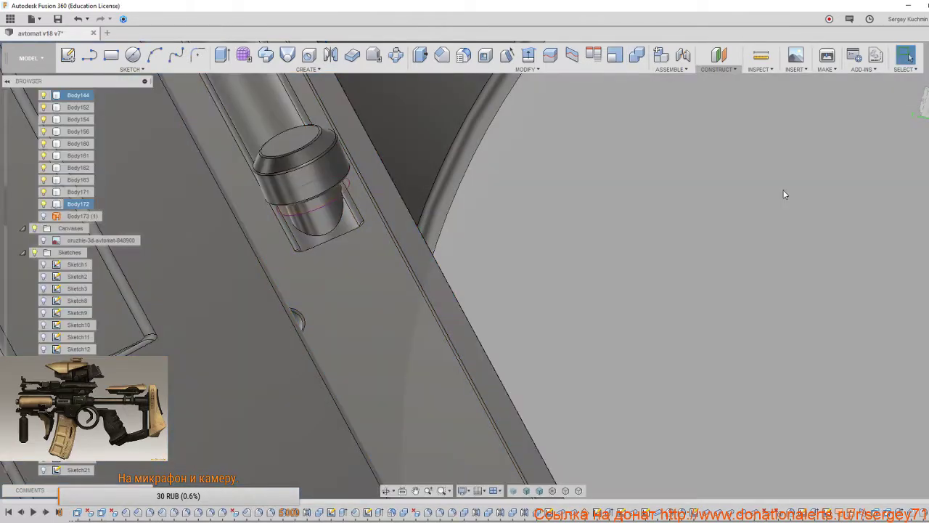
Fillet the rail's cut edge around the base of the cylinder's neck with a 0.1 mm radius.
scroll(596, 252, down, 3)
key(f)
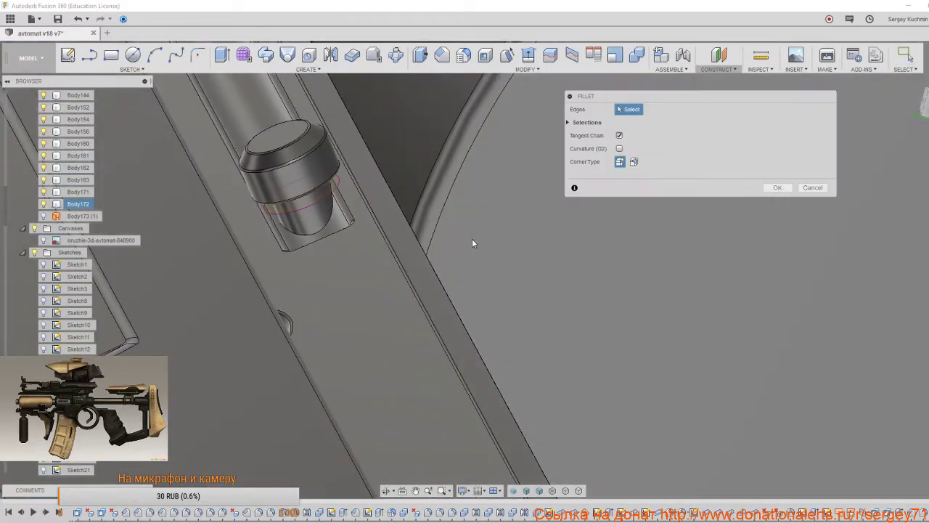
click(325, 228)
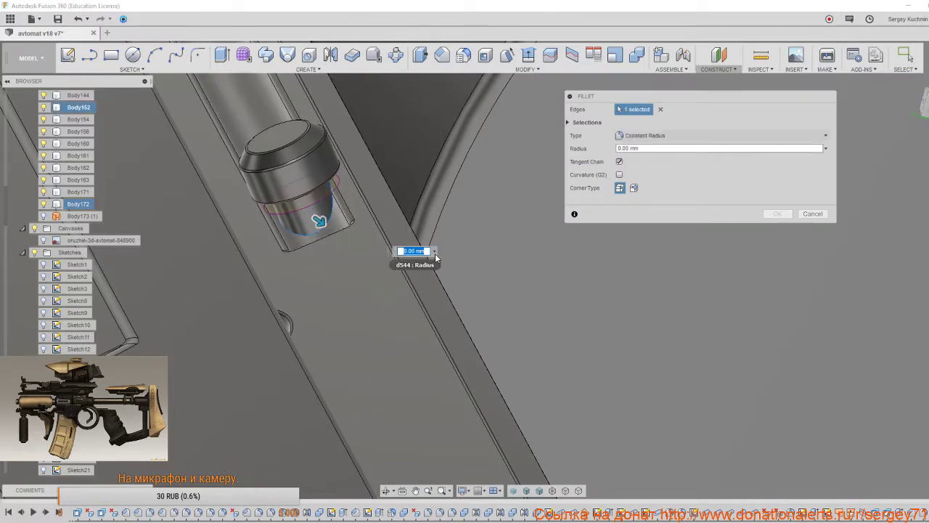
click(435, 251)
click(425, 263)
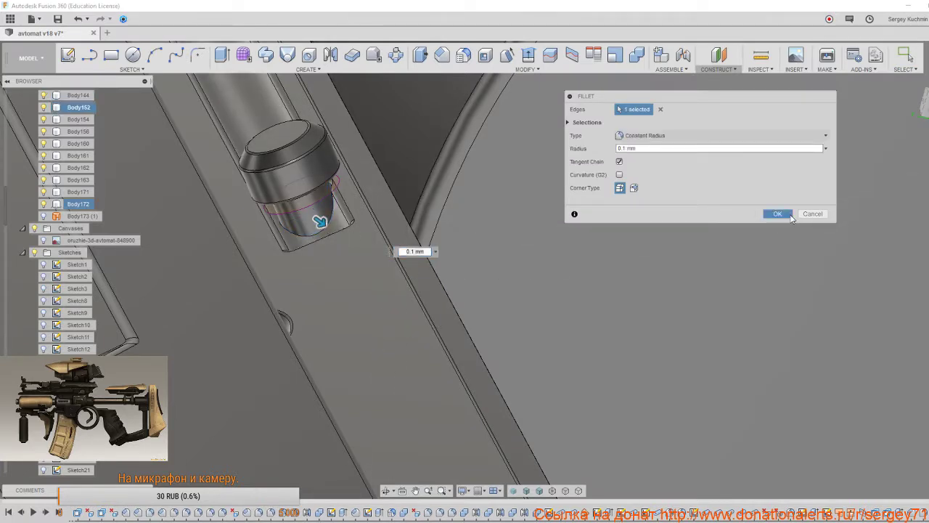
click(785, 215)
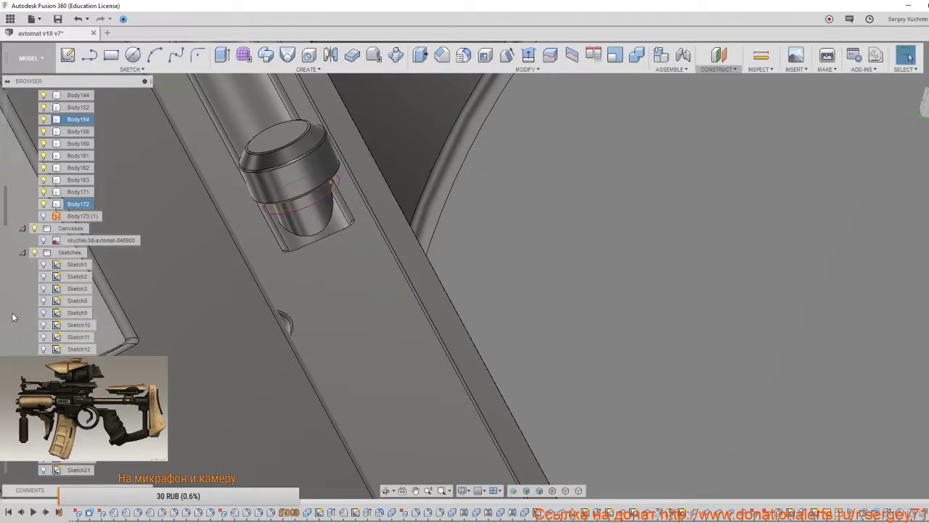
Hide the circle sketch that surrounds the stepped cylinder's neck.
scroll(24, 317, down, 8)
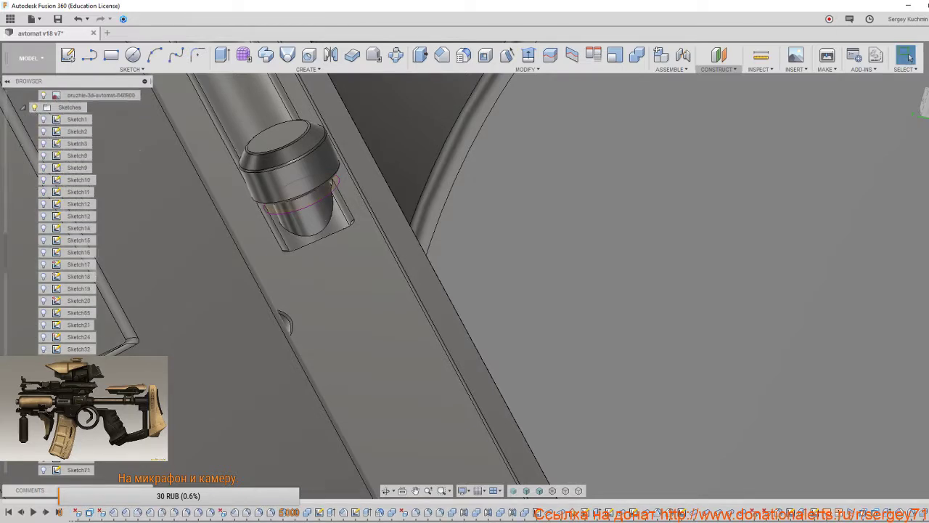
scroll(65, 283, down, 3)
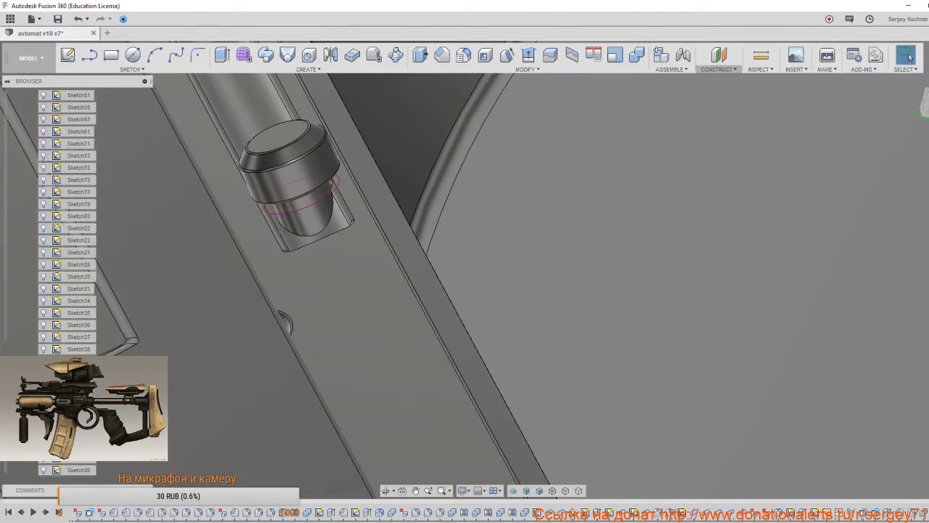
scroll(65, 283, down, 1)
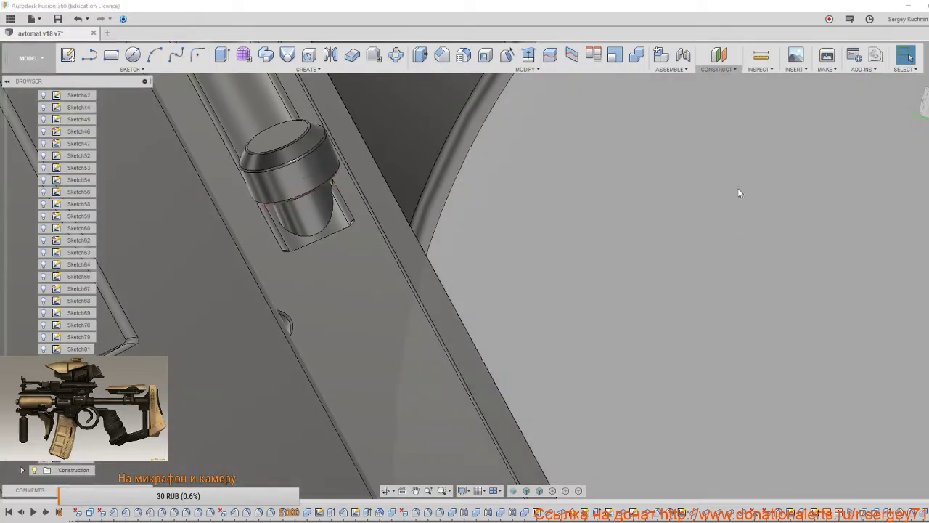
Examine the whole rifle from the side, and inspect the lower rail with its slot and cylinder up close.
middle_click(741, 189)
middle_click(741, 190)
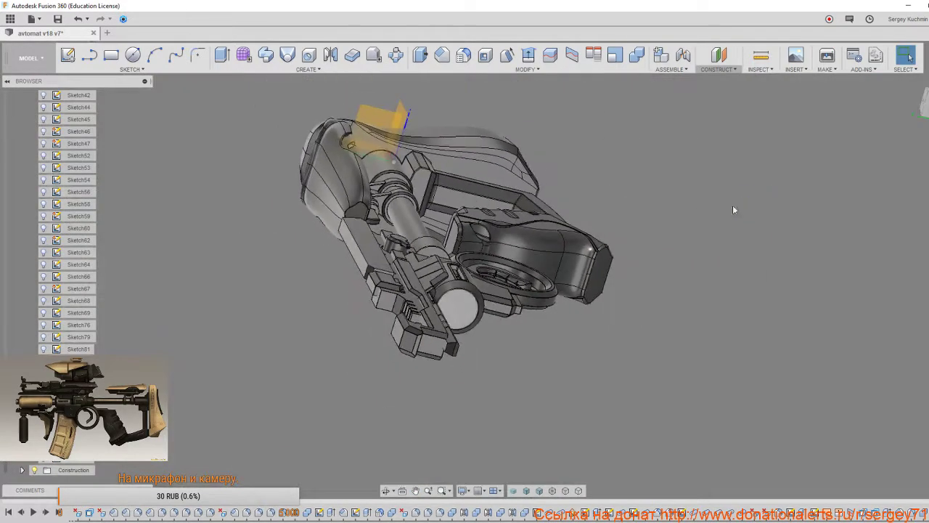
shift+middle_drag(733, 206, 511, 292)
click(924, 103)
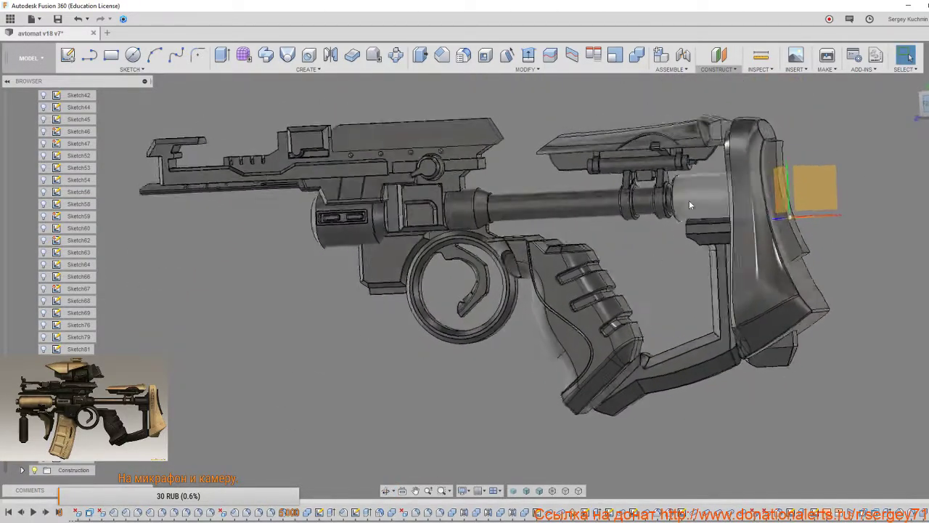
middle_drag(479, 190, 599, 245)
scroll(451, 202, up, 2)
scroll(450, 205, up, 6)
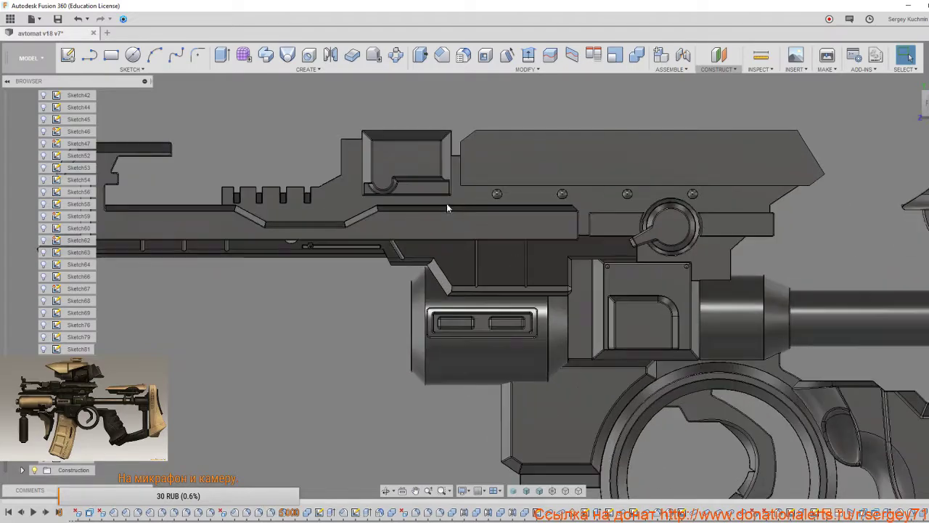
scroll(479, 254, up, 2)
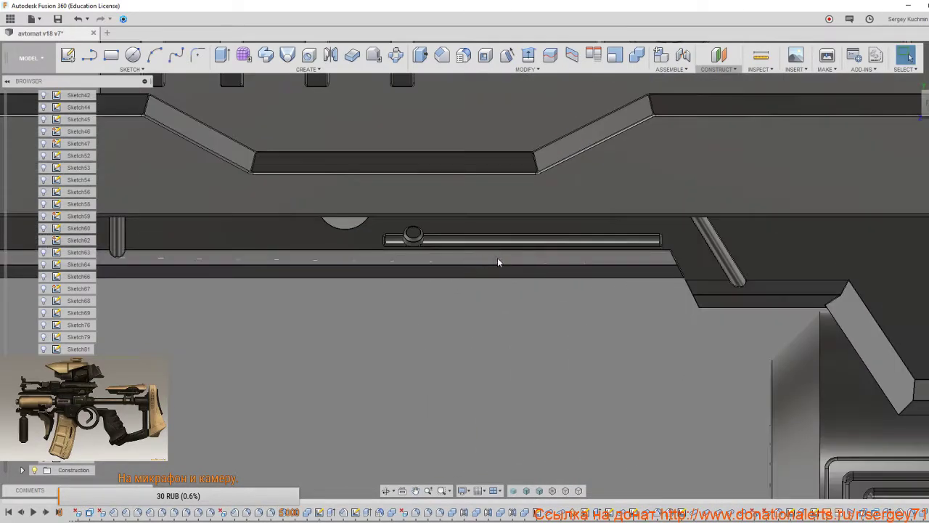
scroll(552, 240, up, 4)
shift+middle_drag(596, 262, 508, 113)
scroll(709, 231, down, 6)
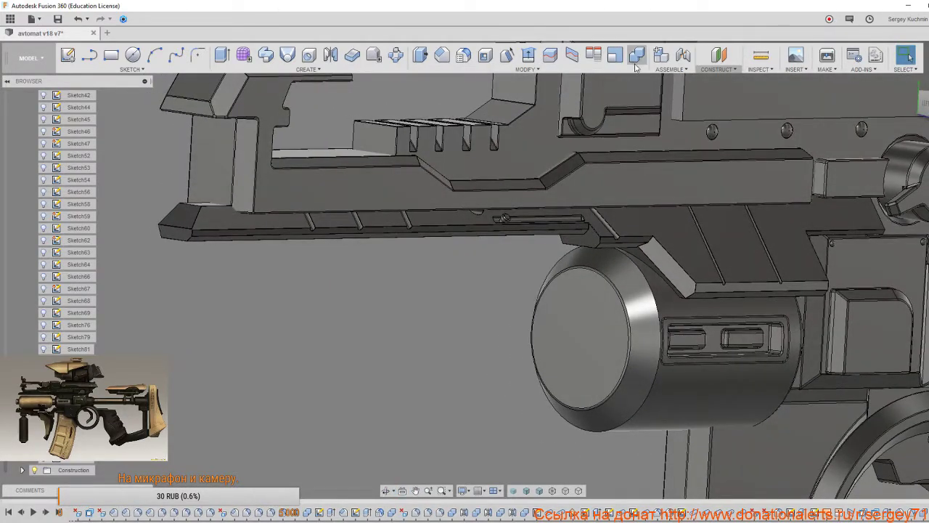
Mirror the lower rail body across its flat inner side face to create the opposite half.
click(330, 55)
click(388, 223)
shift+middle_drag(388, 222, 456, 218)
click(626, 137)
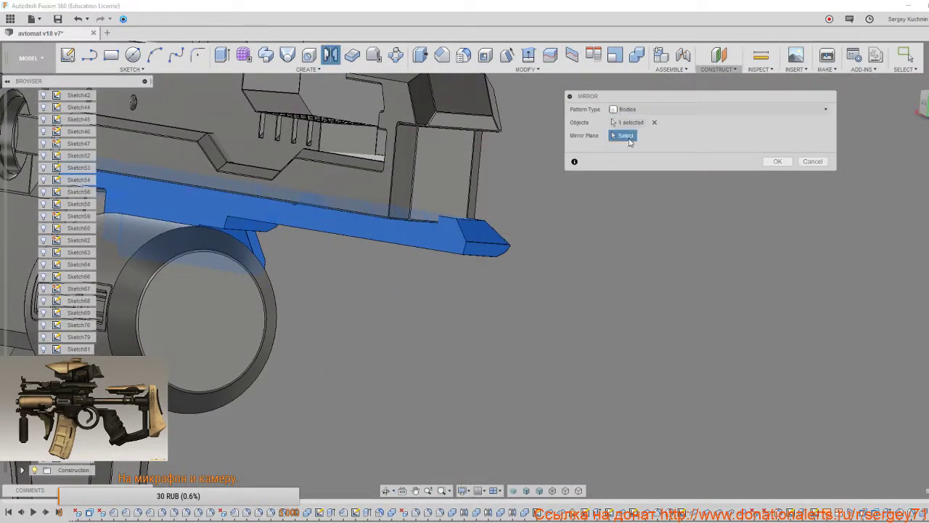
click(427, 245)
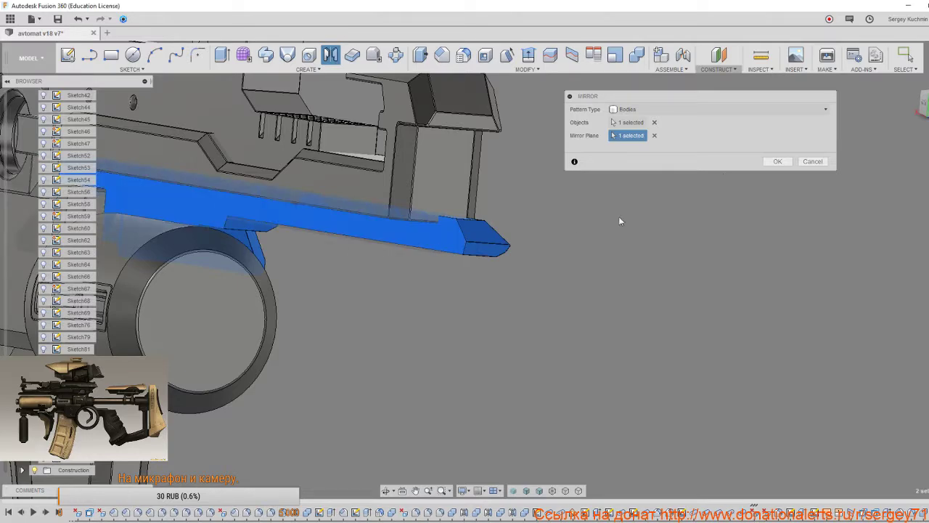
click(771, 162)
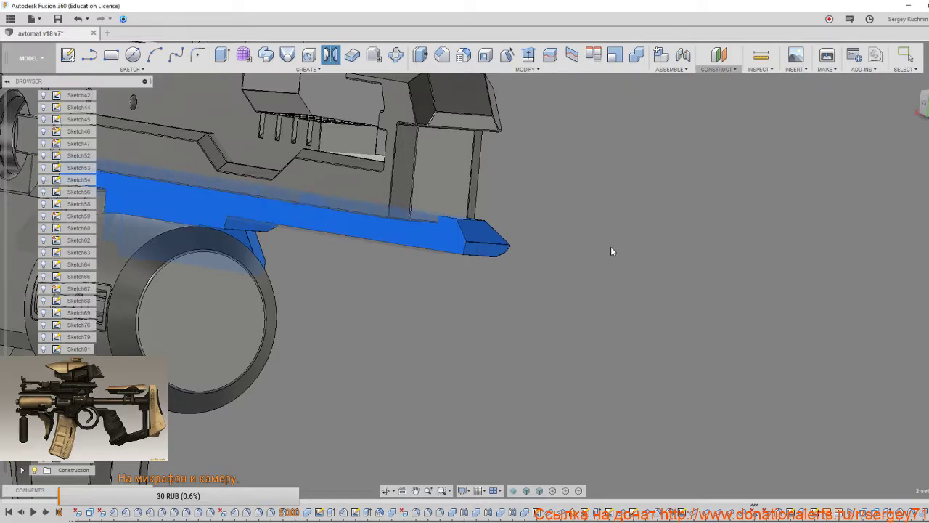
Combine the two lower rail halves into one body with a Join operation, without keeping the tool body.
scroll(610, 246, down, 2)
middle_drag(549, 251, 590, 244)
scroll(606, 245, up, 2)
key(s)
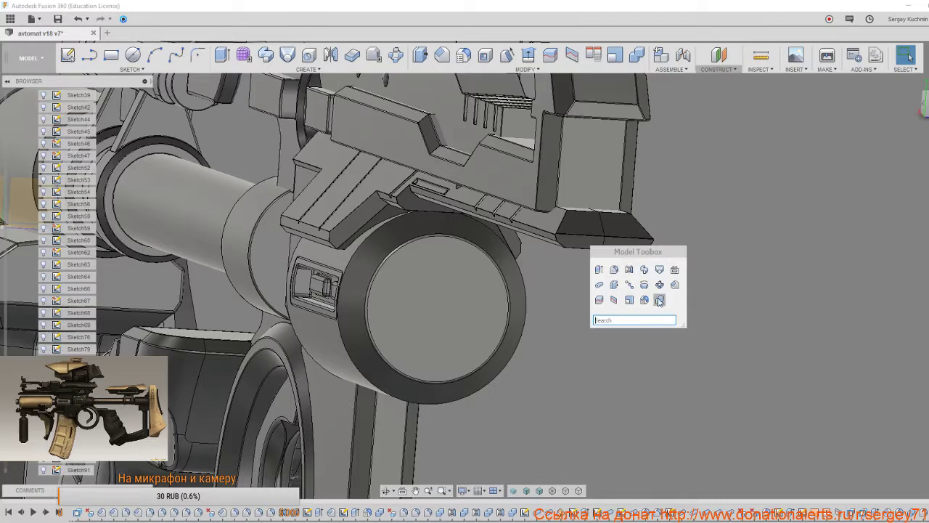
click(659, 300)
click(585, 235)
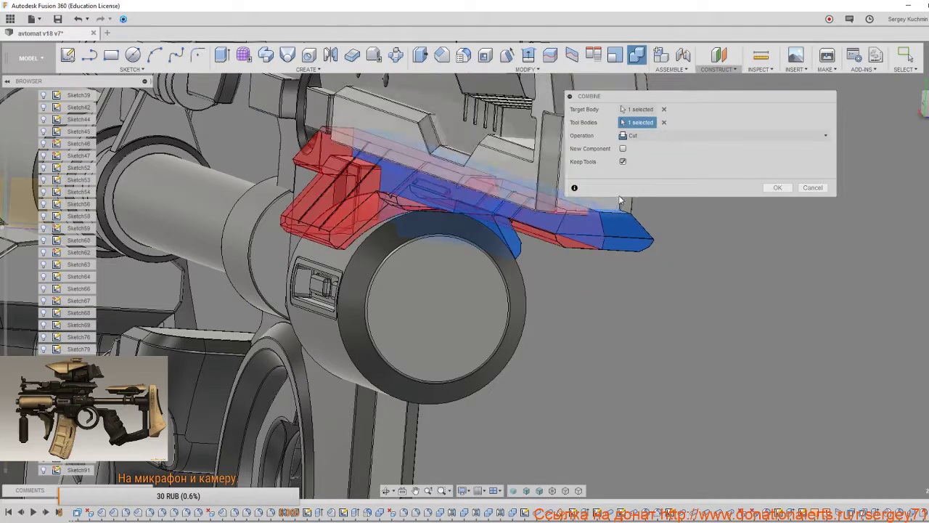
click(622, 161)
click(632, 135)
click(633, 143)
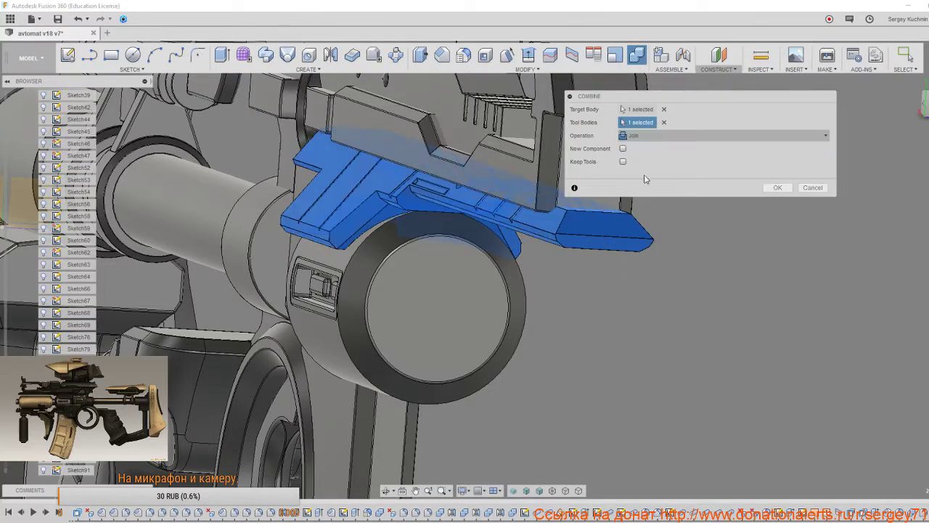
click(775, 188)
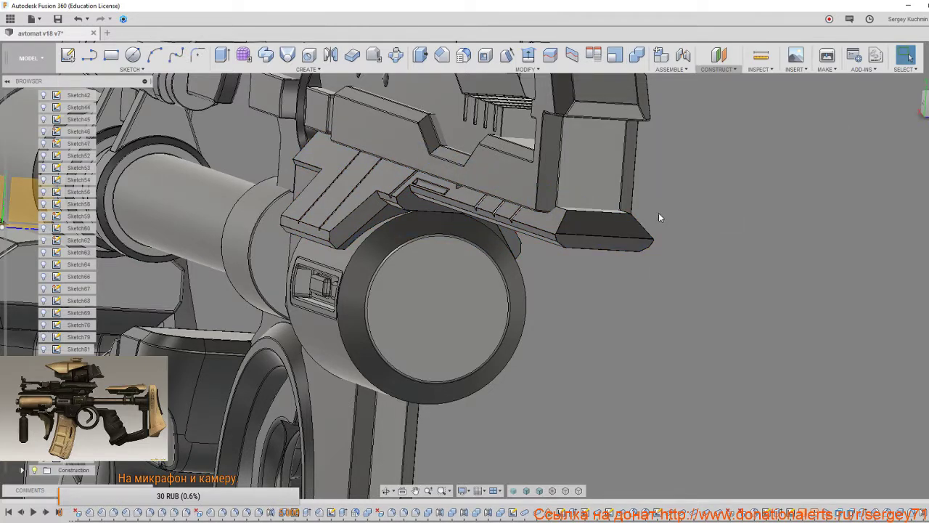
Try to delete the faces of the empty round seat inside the slot on the rail's mirrored side.
middle_drag(659, 212, 702, 264)
scroll(509, 291, up, 10)
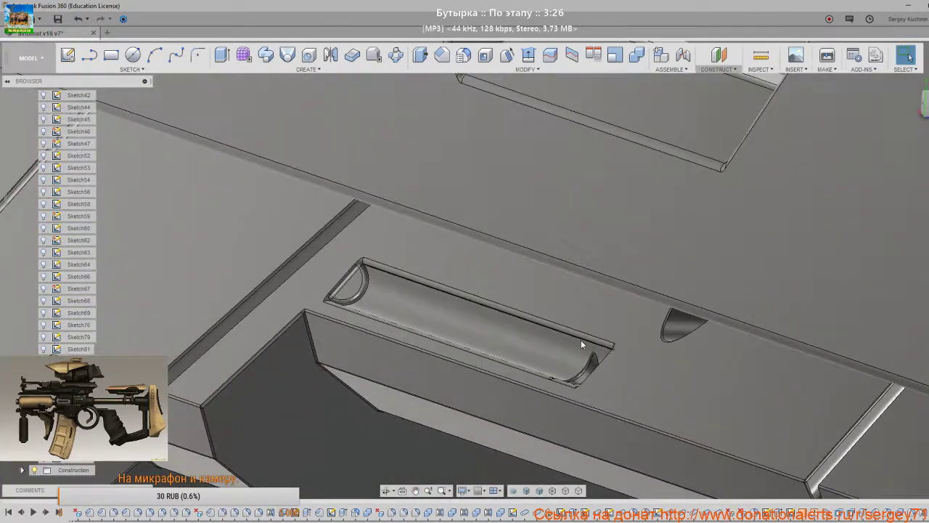
shift+middle_drag(581, 340, 599, 371)
click(597, 363)
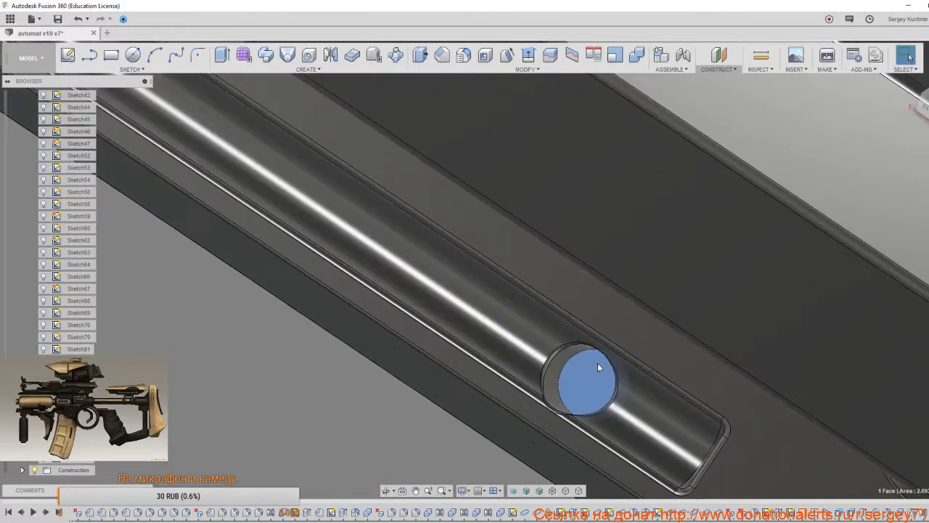
scroll(564, 356, up, 2)
scroll(560, 347, up, 2)
ctrl+click(558, 341)
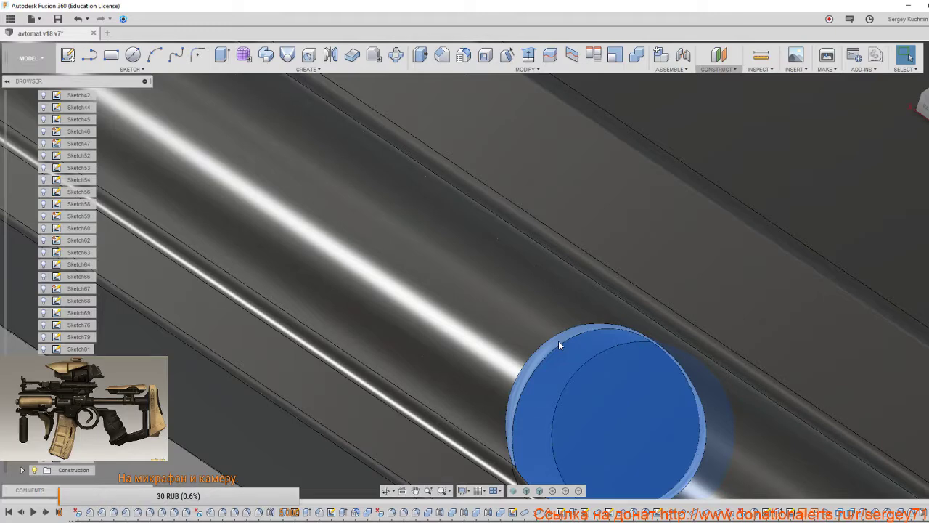
key(Escape)
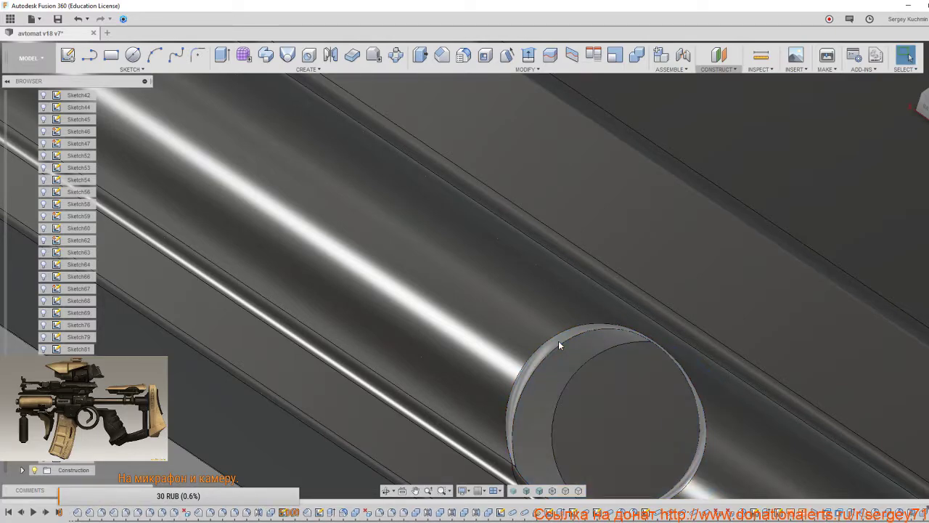
Delete the round seat's end face, wall and rim fillet from the slot on the rail's mirrored side.
middle_drag(558, 341, 572, 292)
scroll(572, 293, up, 2)
click(572, 295)
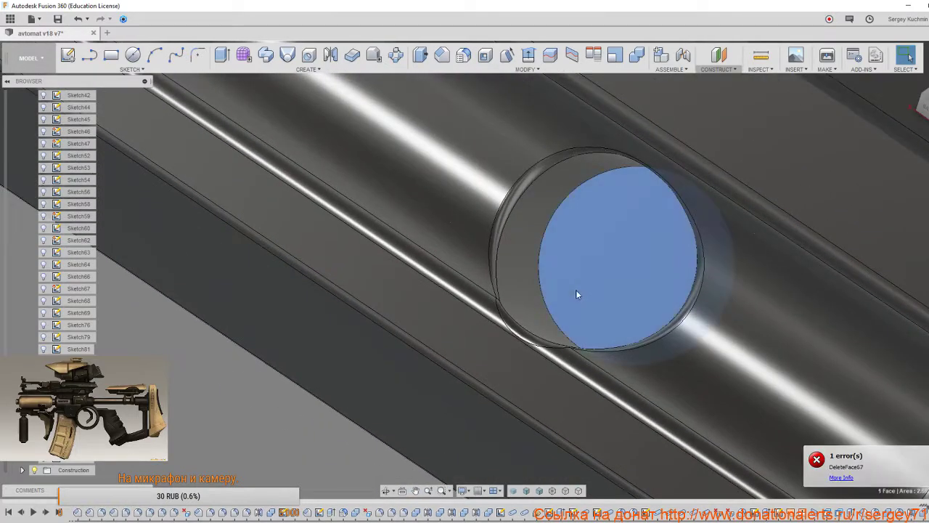
scroll(499, 250, up, 2)
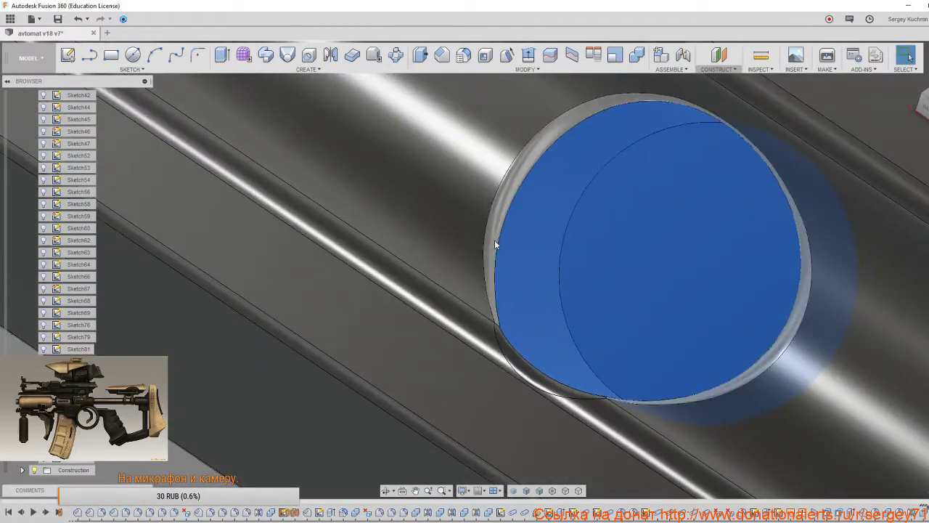
ctrl+click(526, 347)
scroll(700, 309, down, 3)
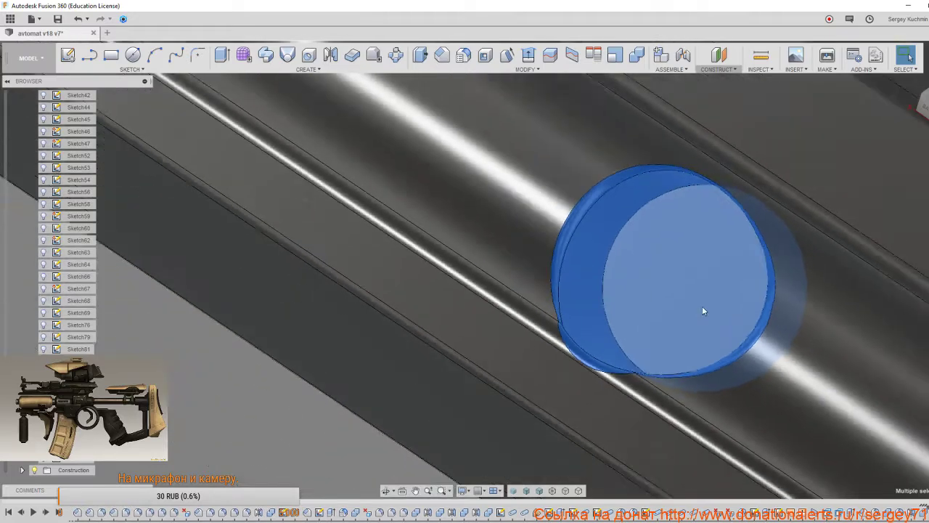
shift+middle_drag(704, 322, 747, 336)
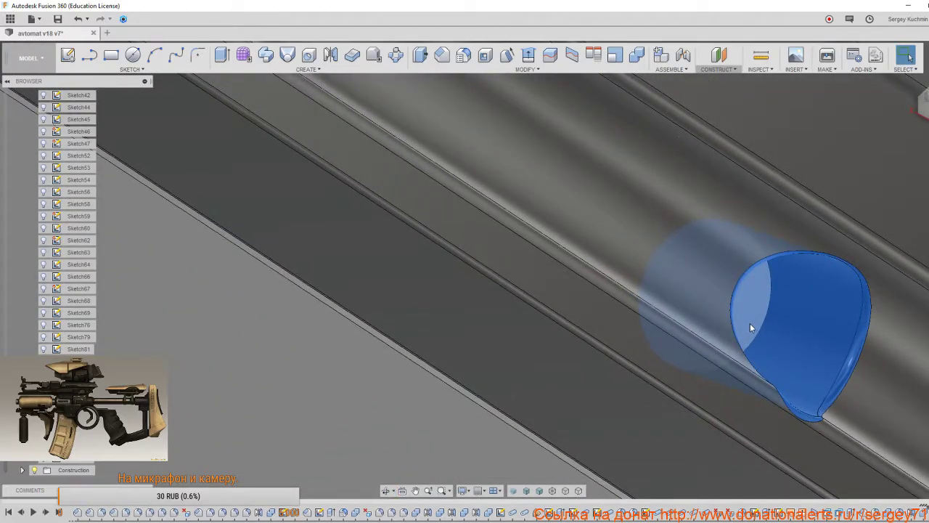
key(Delete)
scroll(752, 334, down, 3)
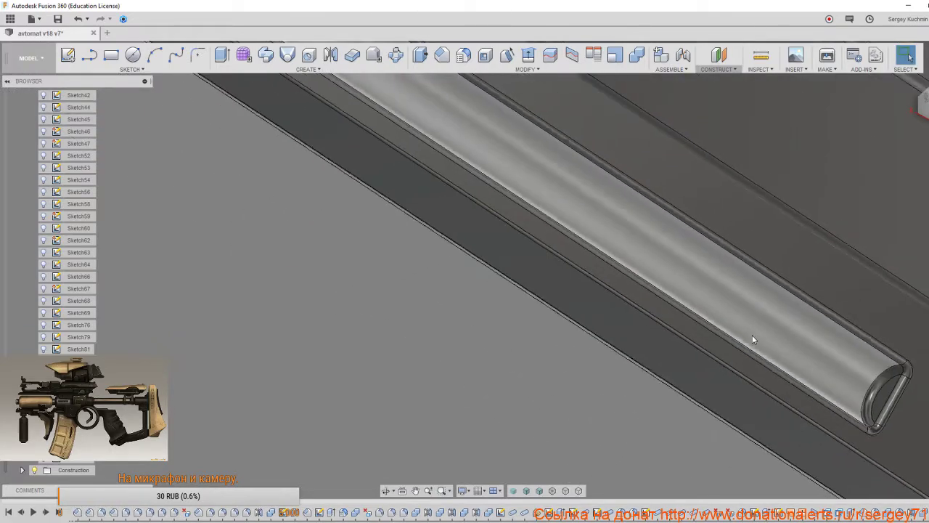
scroll(672, 301, down, 3)
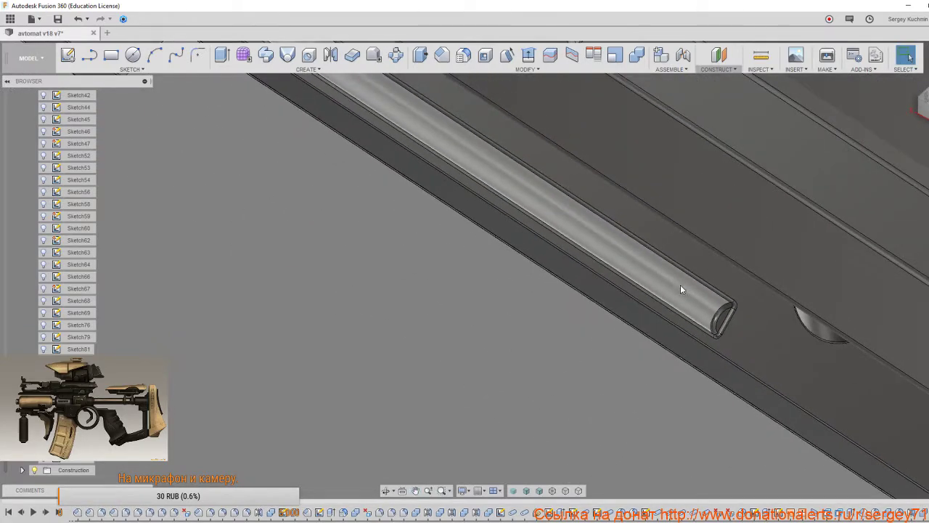
Delete all faces of the long slot on the rail's mirrored side, including the rounded rims and corners at both ends.
shift+middle_drag(680, 284, 610, 263)
scroll(711, 288, up, 5)
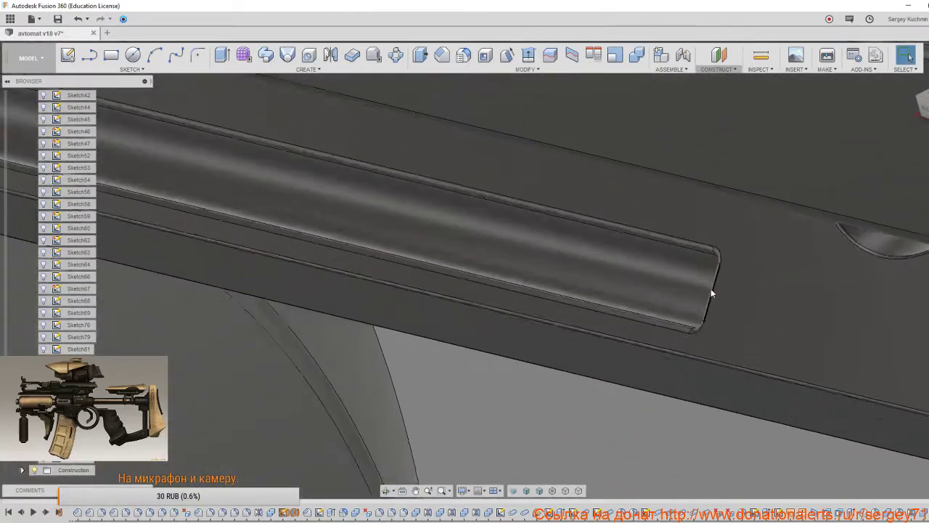
shift+middle_drag(711, 286, 773, 316)
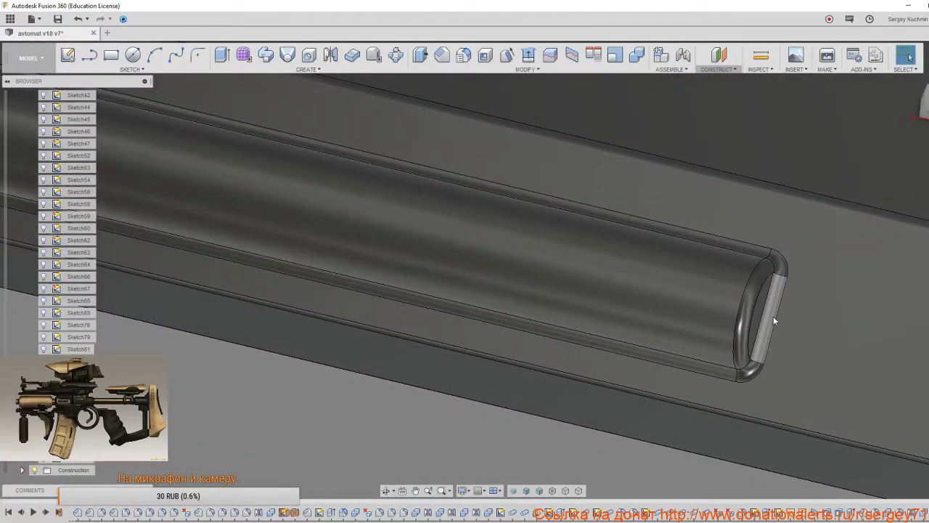
click(773, 276)
ctrl+click(778, 263)
ctrl+click(757, 254)
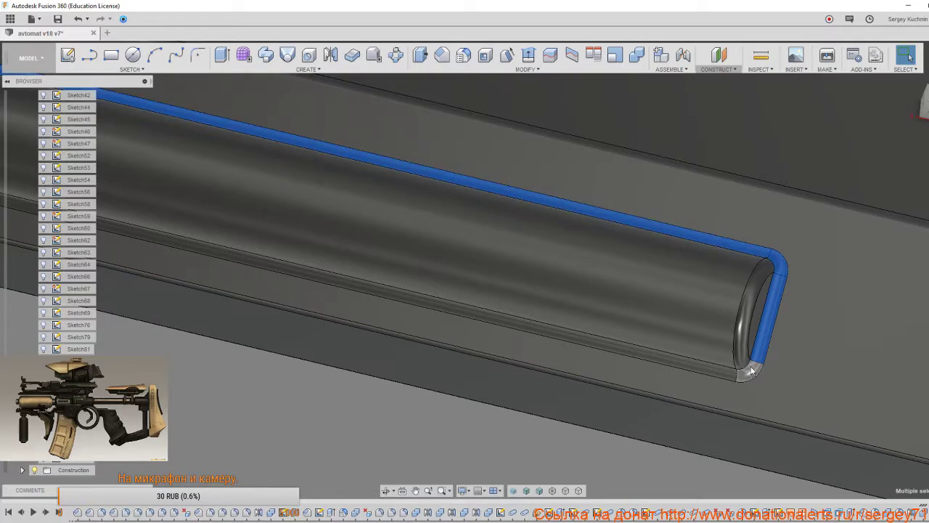
ctrl+click(747, 370)
click(743, 357)
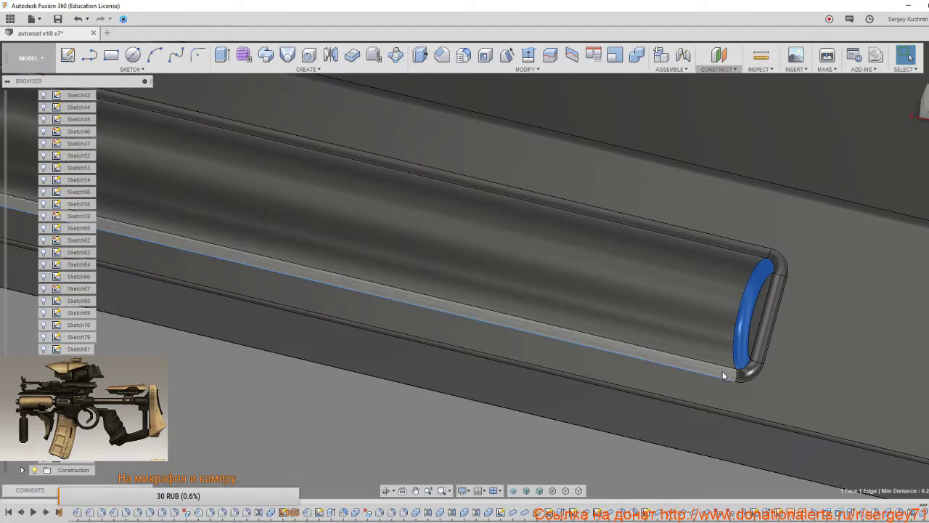
shift+click(722, 371)
shift+click(717, 350)
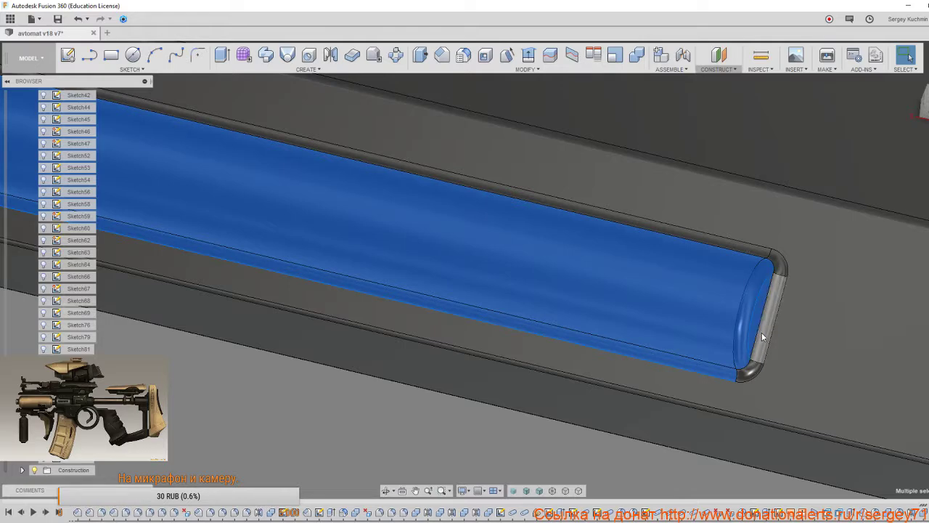
shift+click(775, 310)
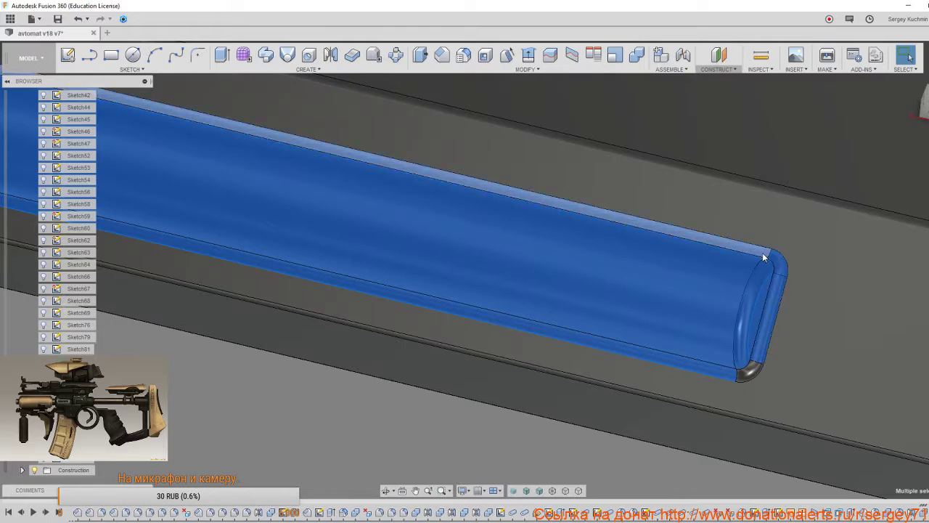
shift+click(768, 257)
shift+click(755, 373)
scroll(755, 372, down, 4)
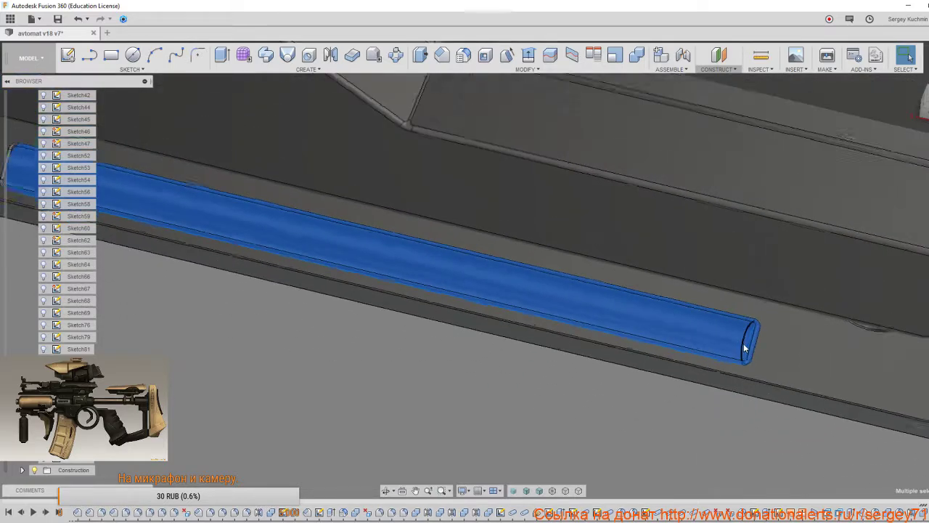
middle_drag(294, 252, 790, 368)
scroll(566, 286, up, 4)
shift+middle_drag(436, 249, 466, 270)
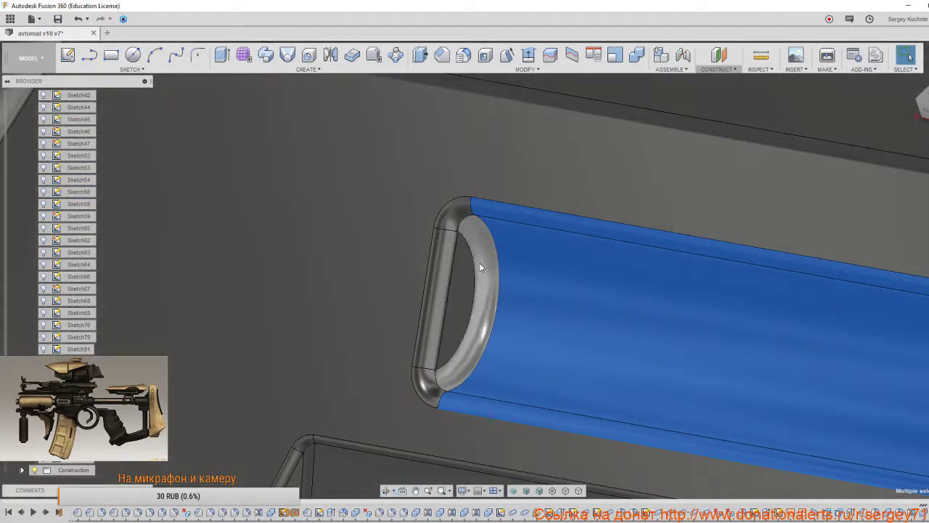
click(460, 220)
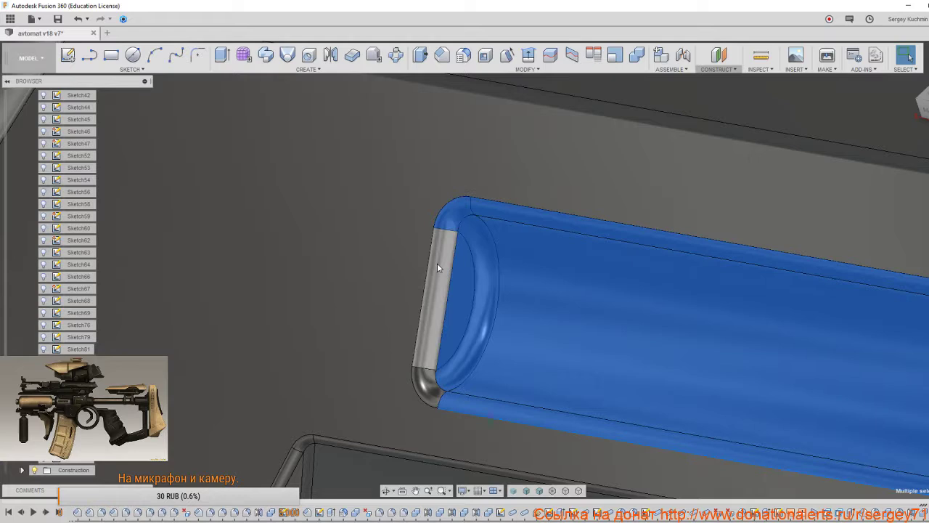
click(445, 300)
click(437, 391)
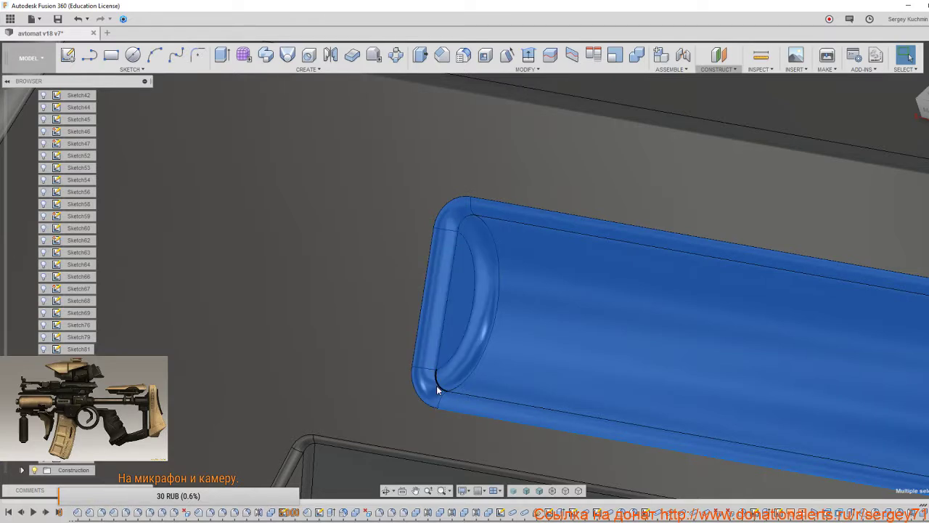
key(Delete)
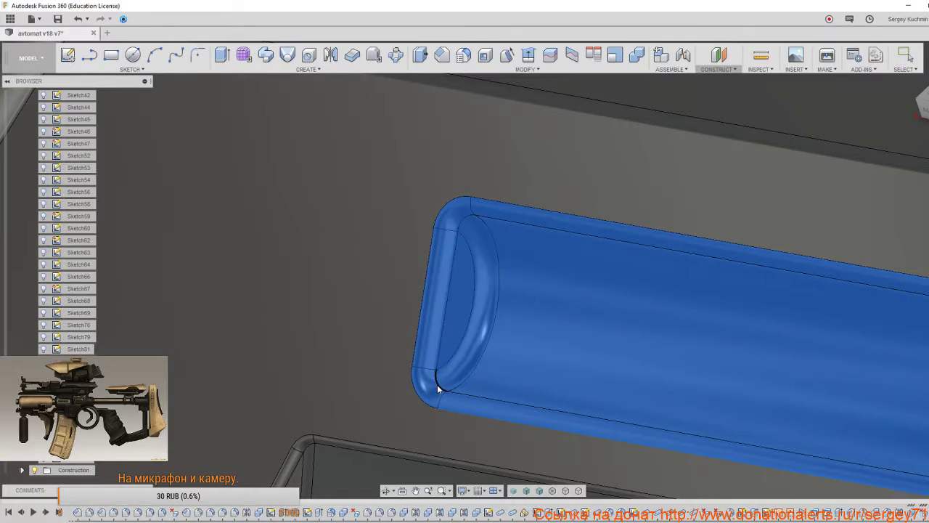
Start a sketch on the long grooved flat face of the lower rail, beneath the rifle's main body.
scroll(435, 370, down, 5)
scroll(433, 333, down, 9)
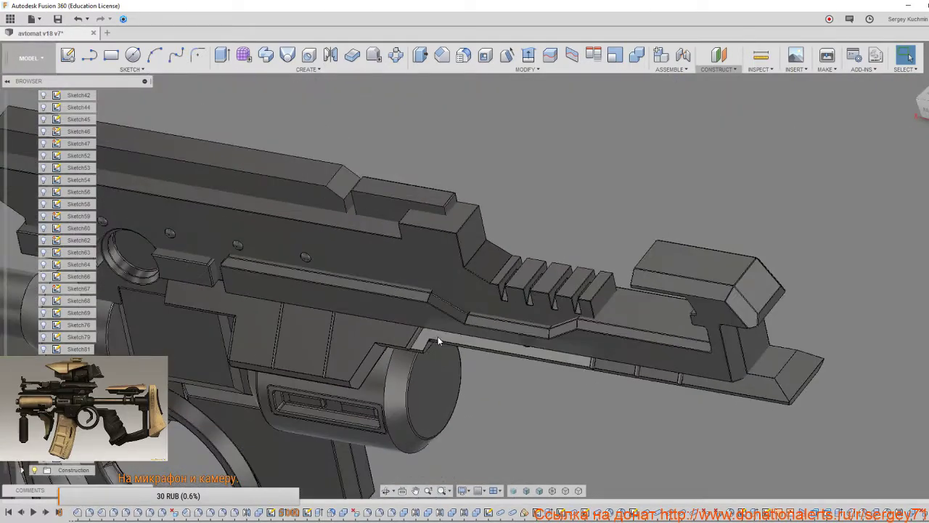
shift+middle_drag(438, 336, 416, 334)
mouse_move(527, 341)
shift+middle_down()
mouse_move(523, 278)
mouse_move(489, 301)
mouse_move(518, 304)
mouse_move(518, 336)
shift+middle_up()
scroll(518, 304, up, 8)
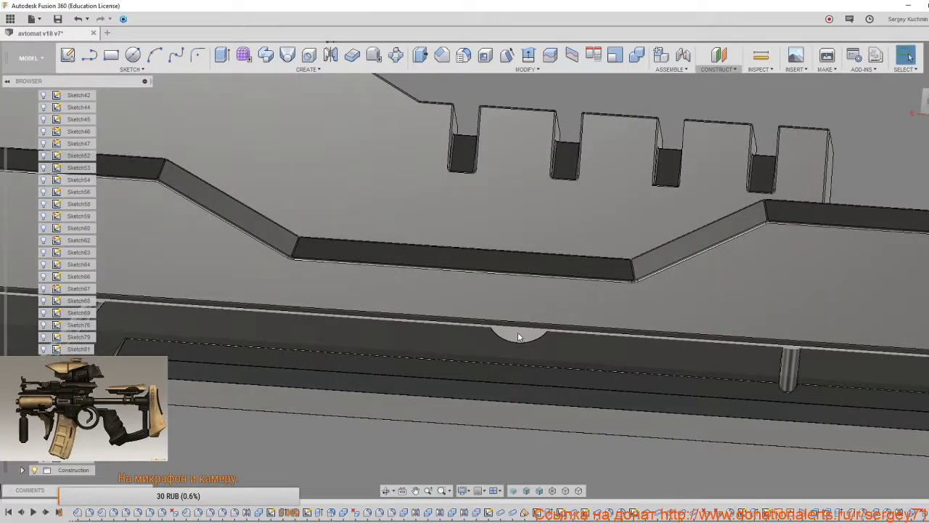
scroll(518, 336, down, 5)
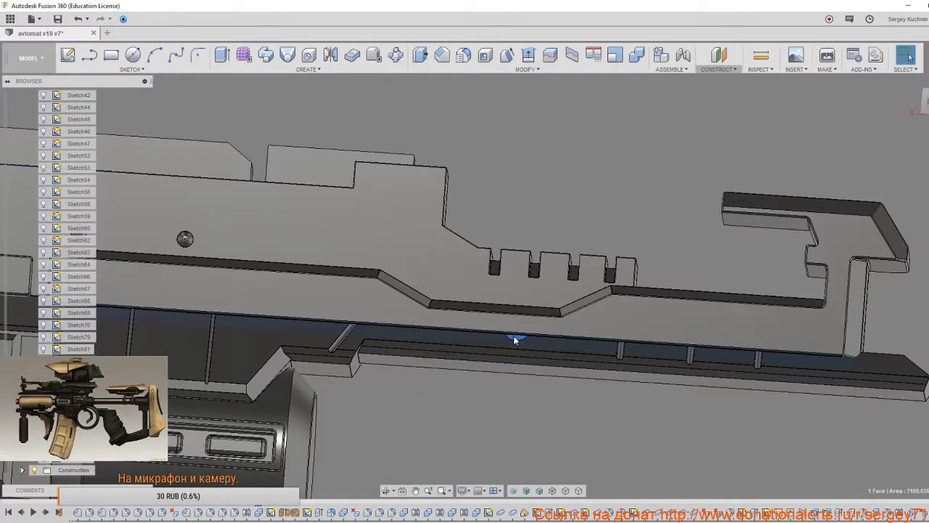
click(67, 56)
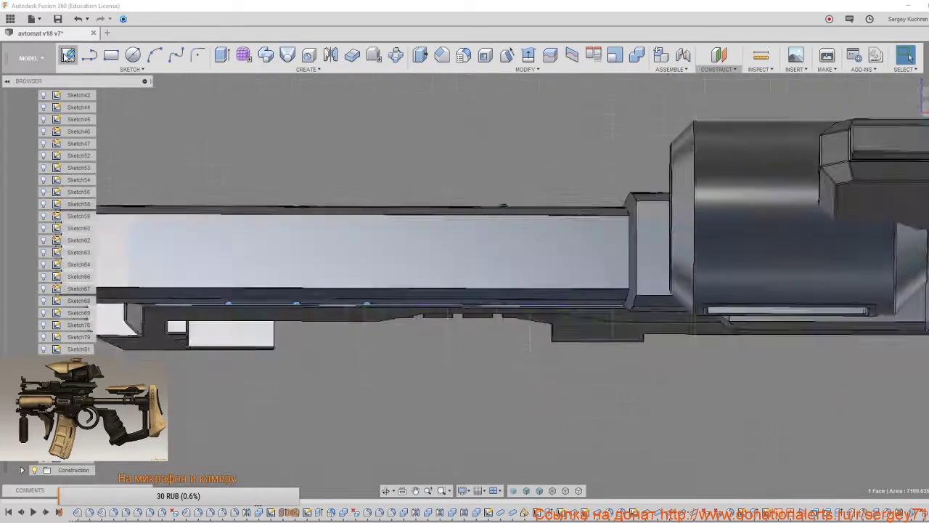
scroll(467, 261, down, 3)
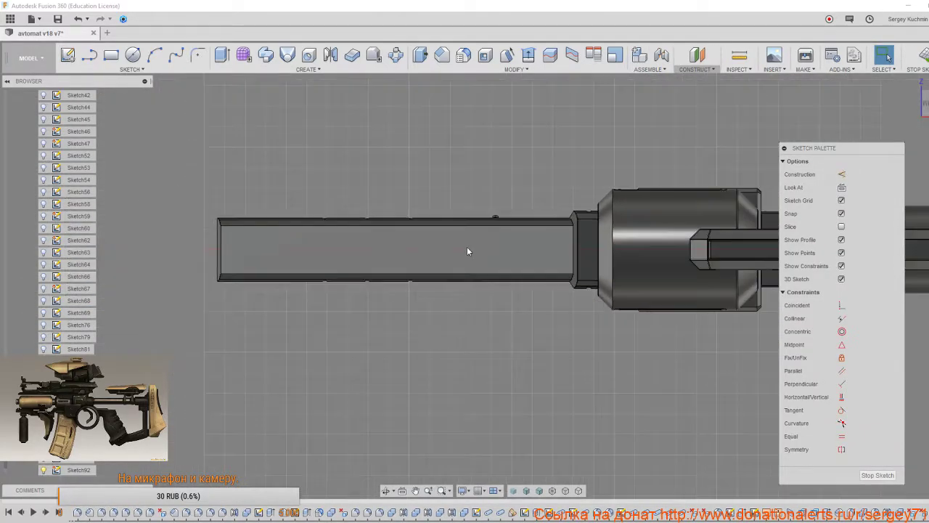
Hide the lower rail body and turn the view square to the sketch plane.
mouse_move(466, 249)
middle_down()
mouse_move(461, 370)
mouse_move(458, 345)
middle_up()
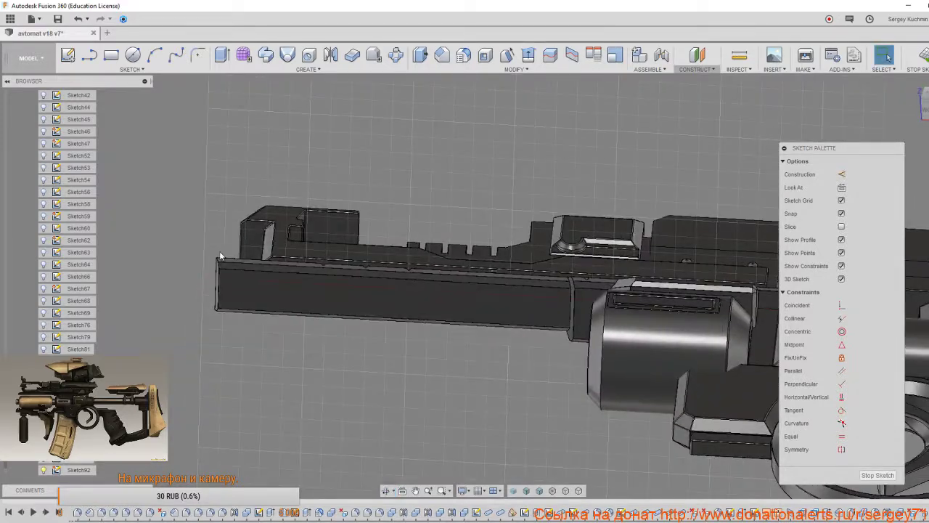
click(231, 283)
scroll(80, 227, up, 2)
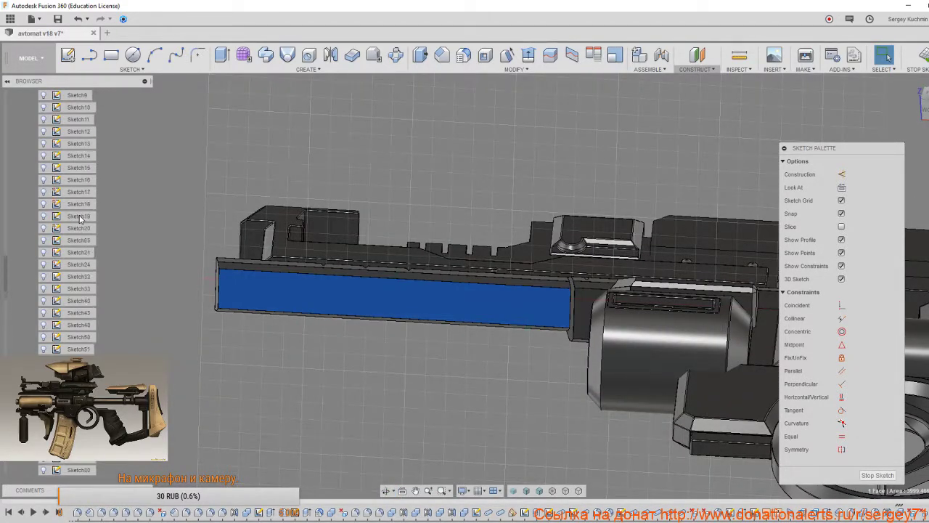
scroll(80, 218, up, 10)
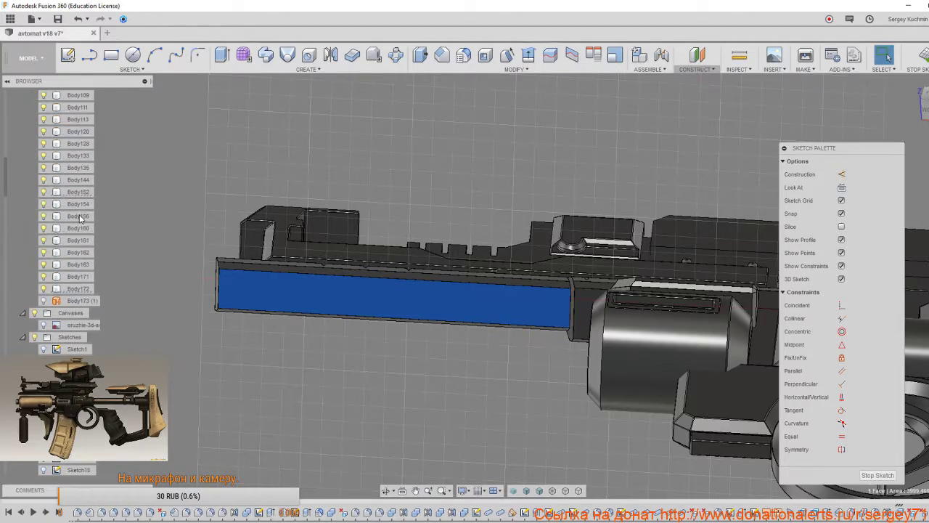
click(44, 191)
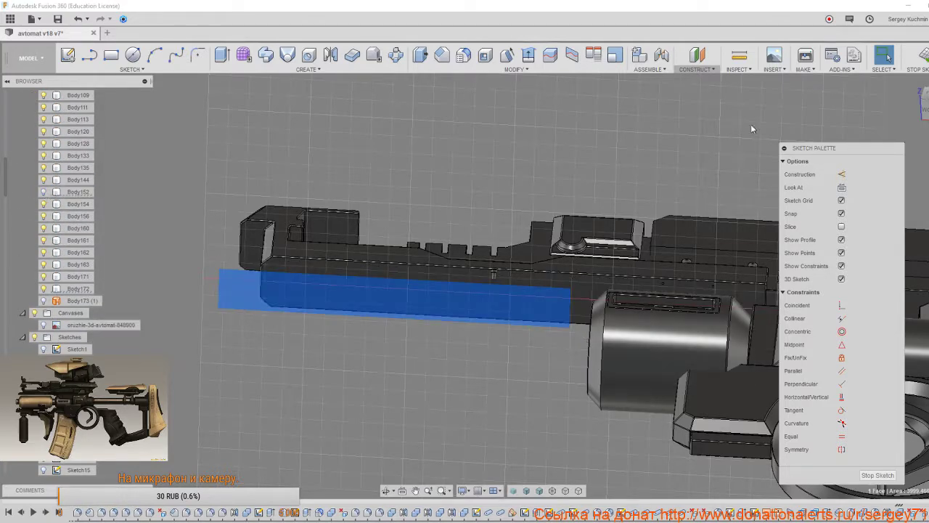
click(925, 108)
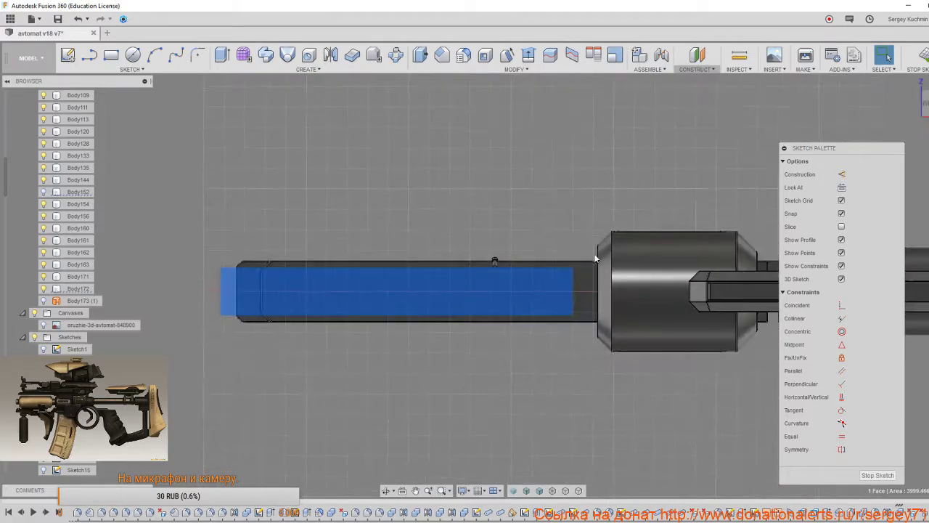
Leave the current face selection and show the hidden lower rail body Body152 again.
scroll(495, 289, up, 4)
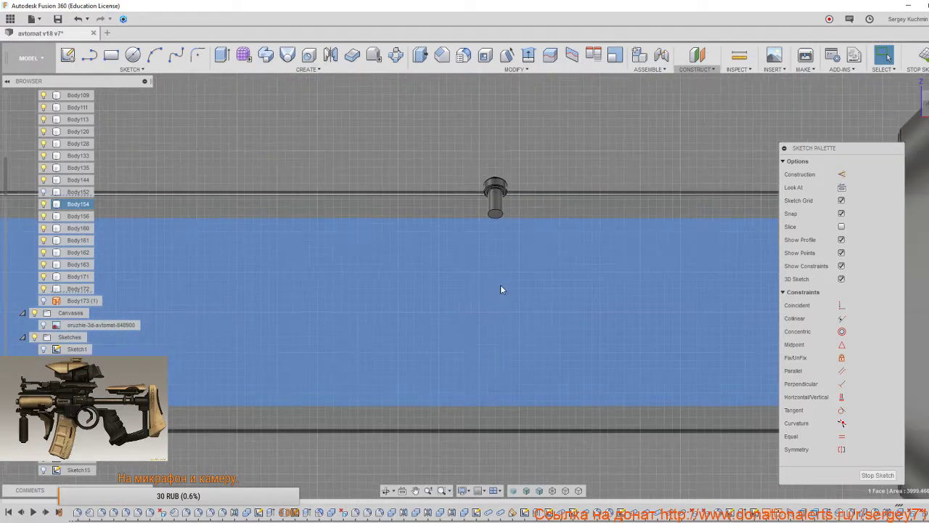
mouse_move(501, 289)
shift+middle_down()
mouse_move(498, 377)
mouse_move(500, 362)
shift+middle_up()
scroll(502, 322, down, 4)
scroll(502, 313, down, 3)
shift+middle_drag(502, 313, 624, 226)
key(Escape)
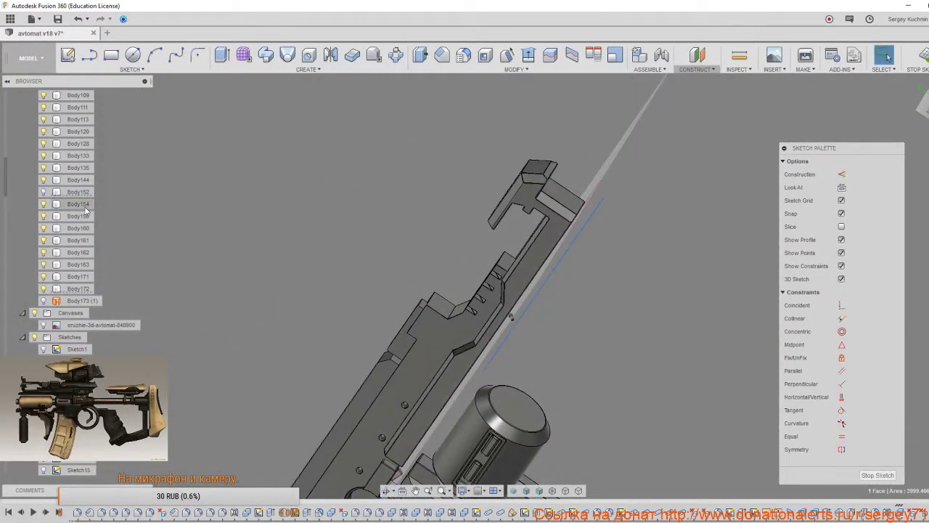
click(44, 192)
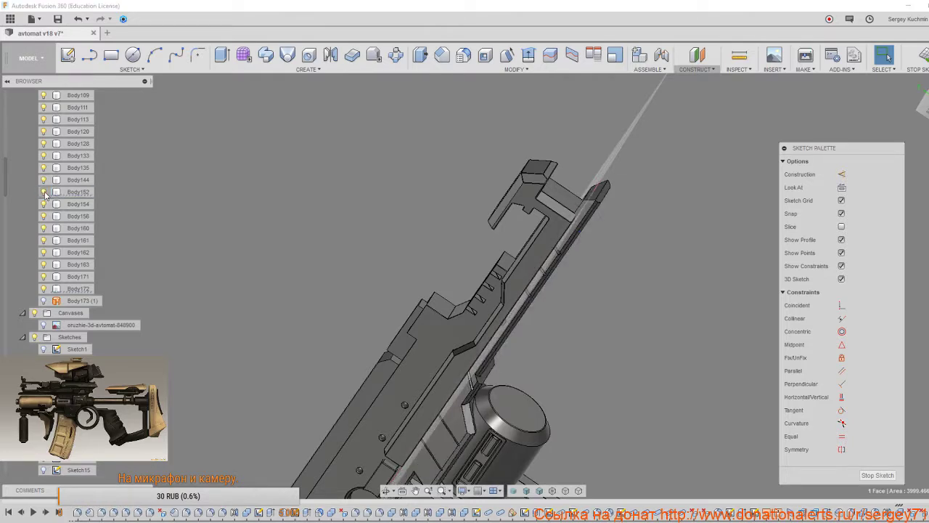
Hide Body154 and Body161 above the lower rail and turn the view square to the rail's sketch plane.
scroll(510, 301, up, 5)
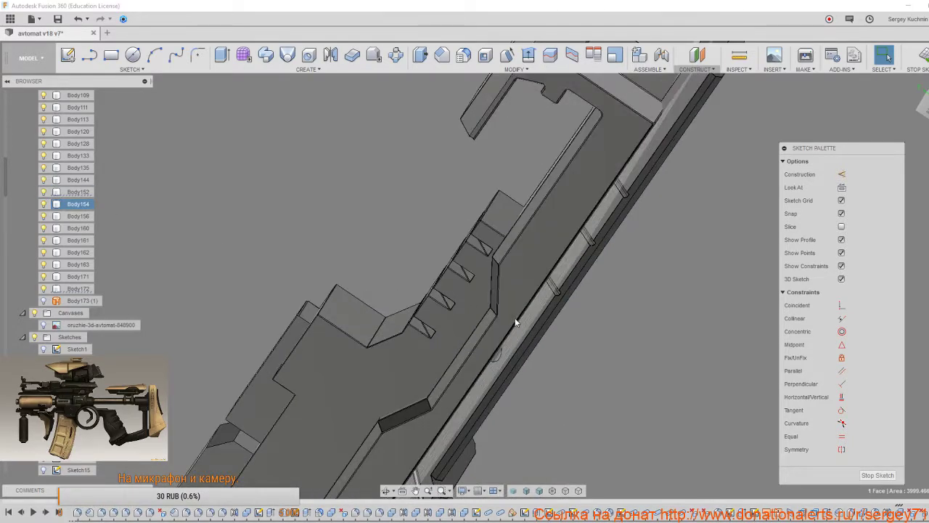
click(511, 302)
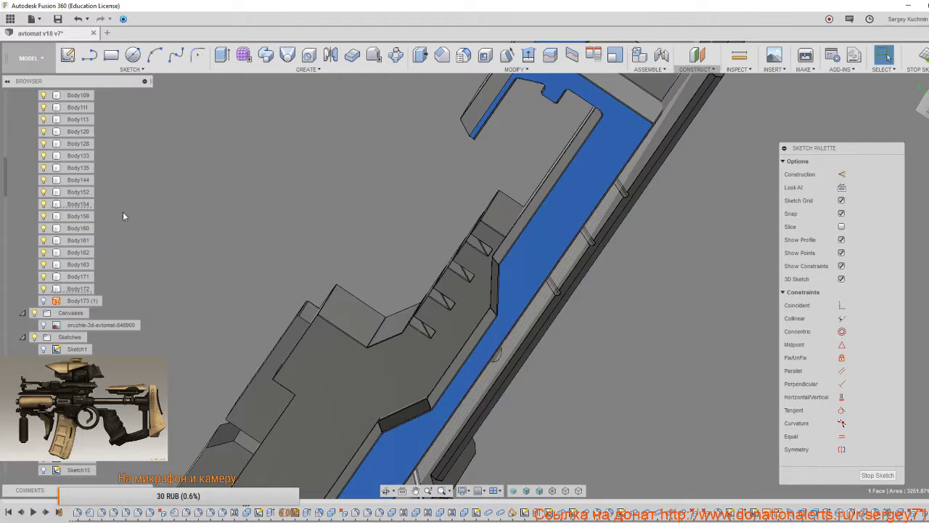
click(43, 204)
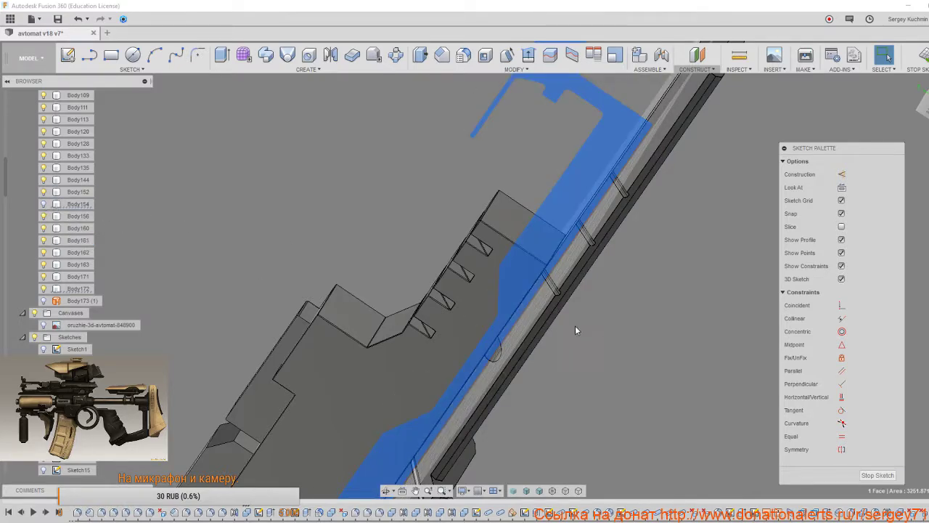
click(605, 333)
shift+middle_drag(607, 337, 506, 292)
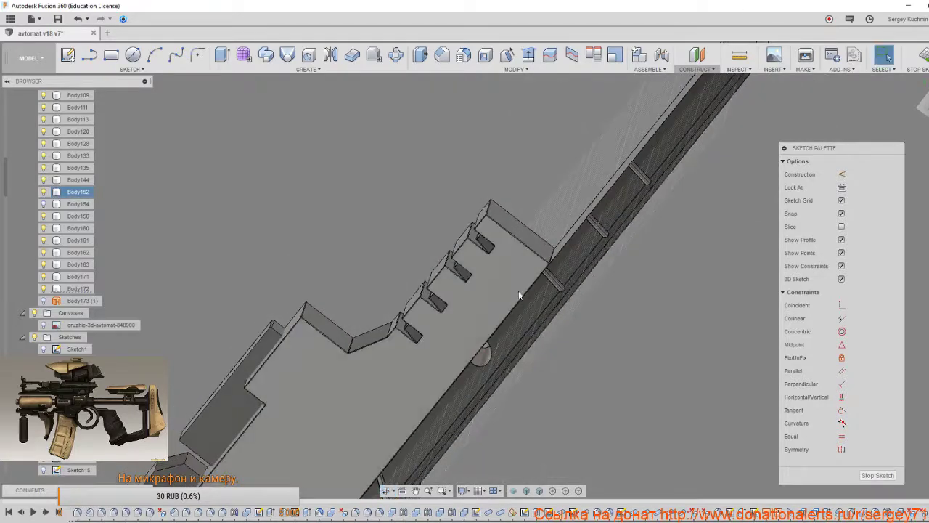
click(44, 240)
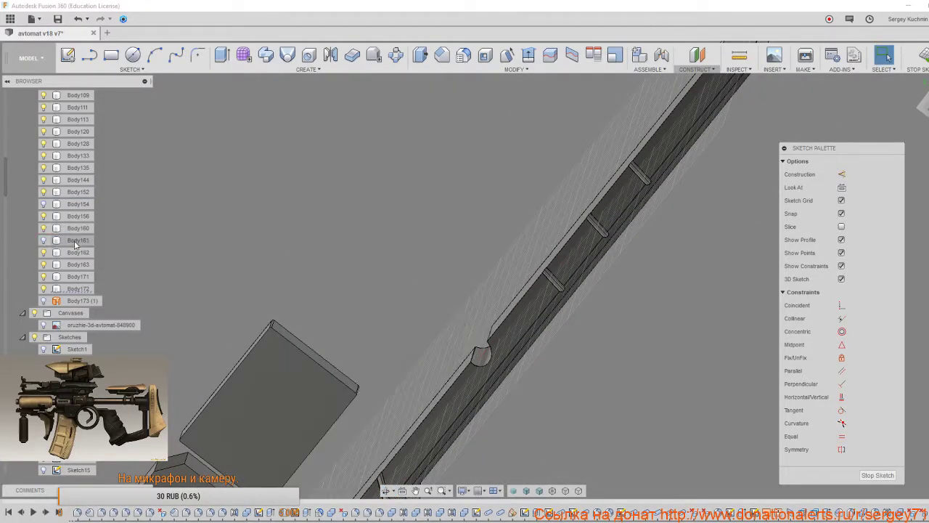
shift+middle_drag(355, 262, 374, 267)
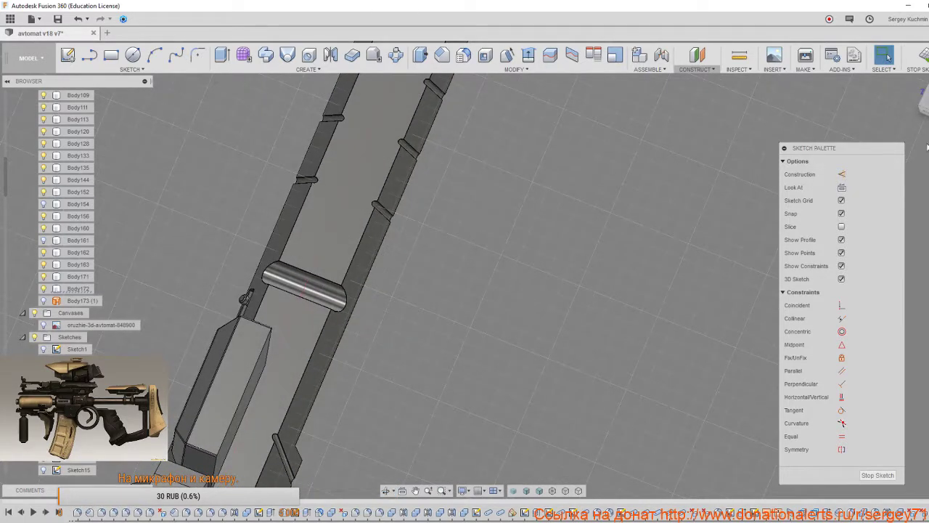
click(923, 103)
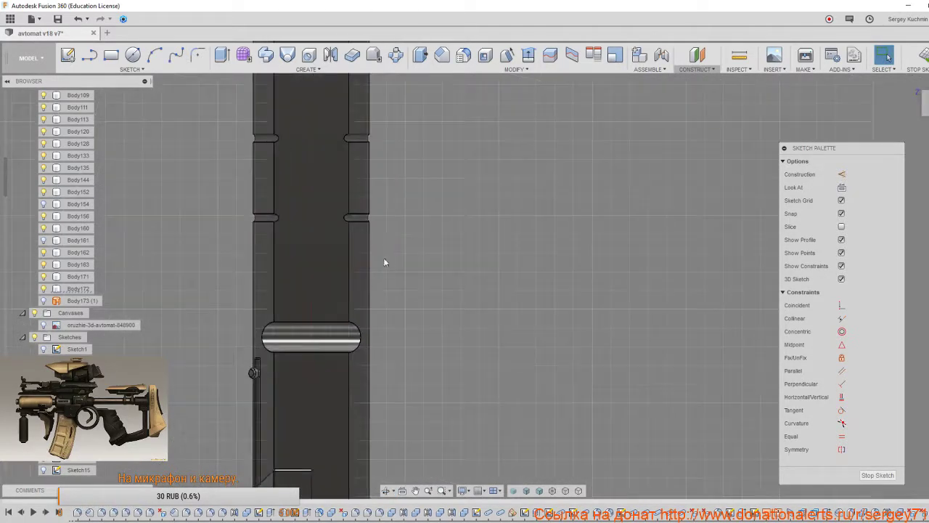
Sketch an upright rectangle across the rounded cross groove on the rail's center strip and finish the sketch.
middle_drag(385, 263, 520, 174)
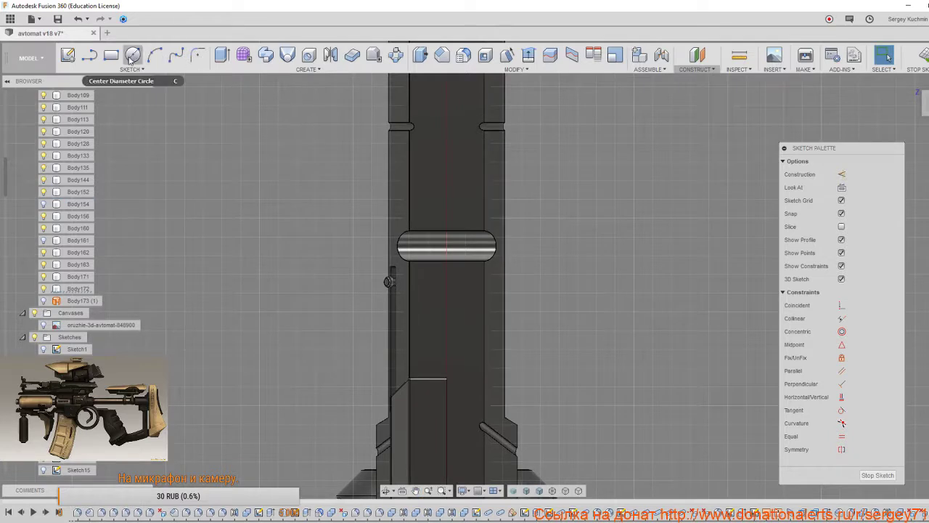
click(110, 55)
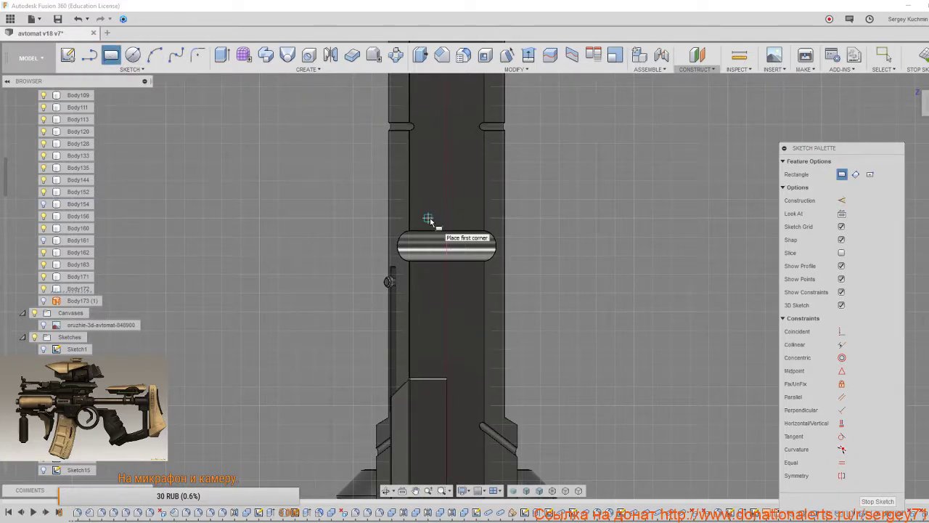
click(428, 218)
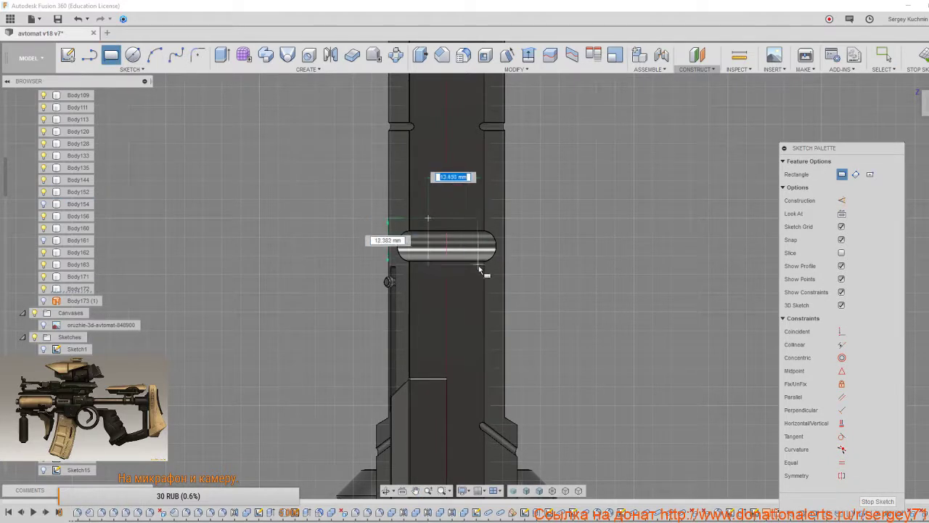
click(467, 307)
right_click(466, 305)
click(494, 308)
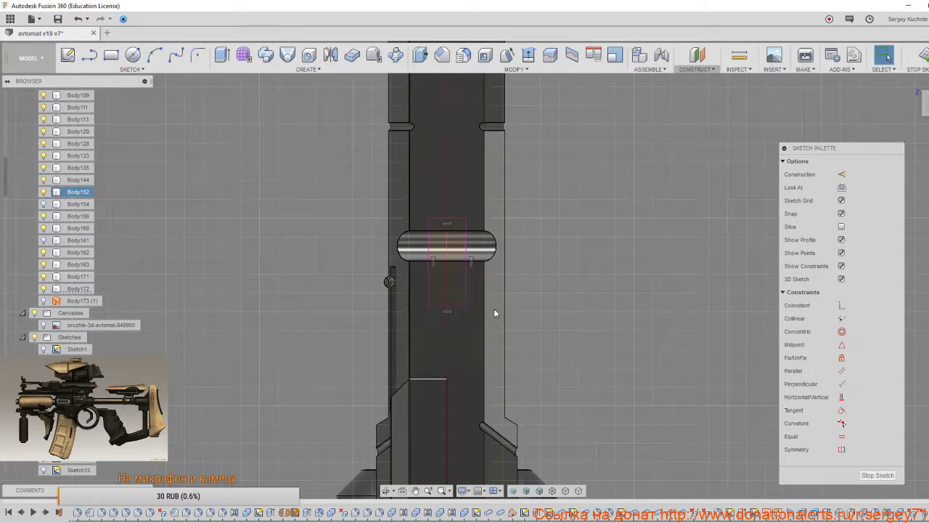
scroll(492, 305, down, 3)
shift+middle_drag(486, 292, 554, 273)
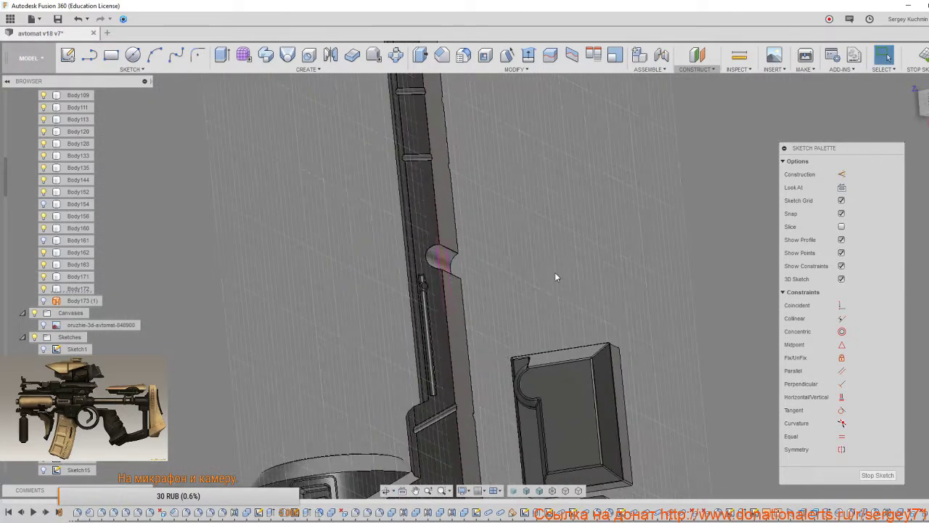
click(922, 55)
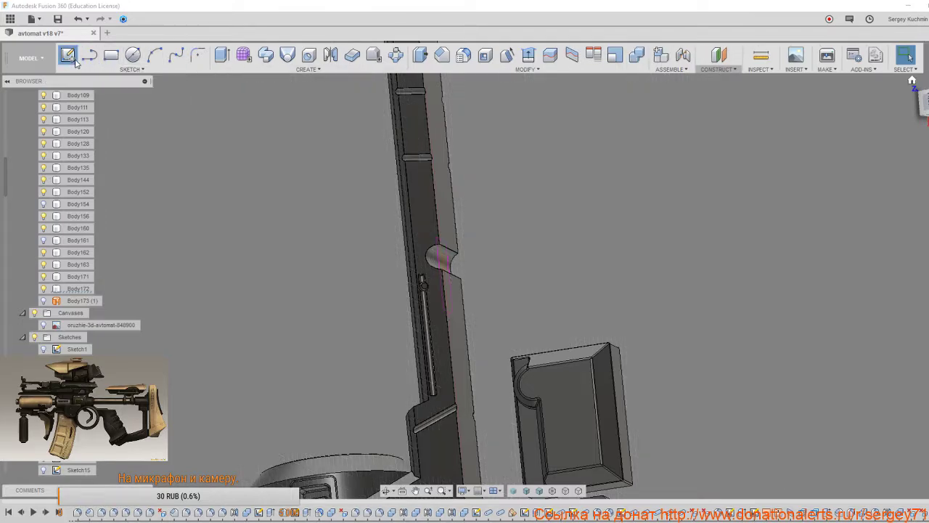
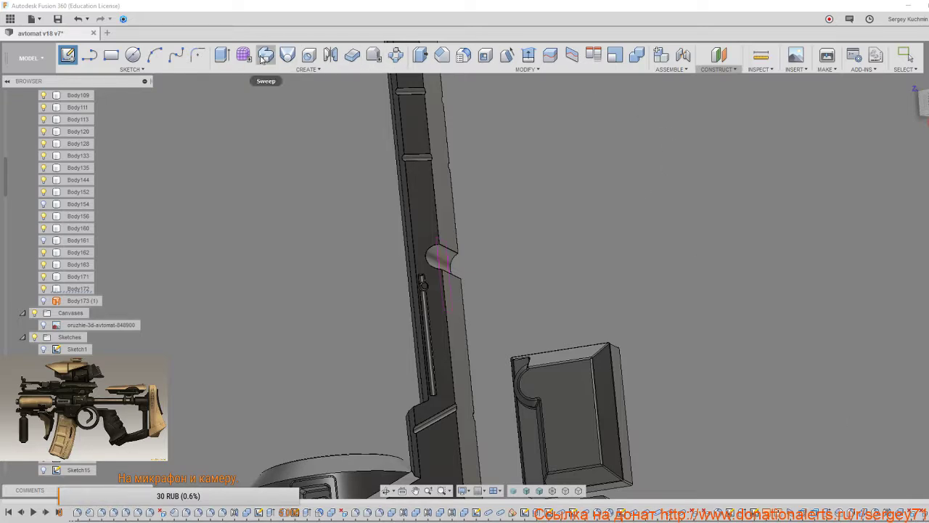
Extrude the rectangle symmetrically with a distance of -5 mm as a new body.
click(221, 56)
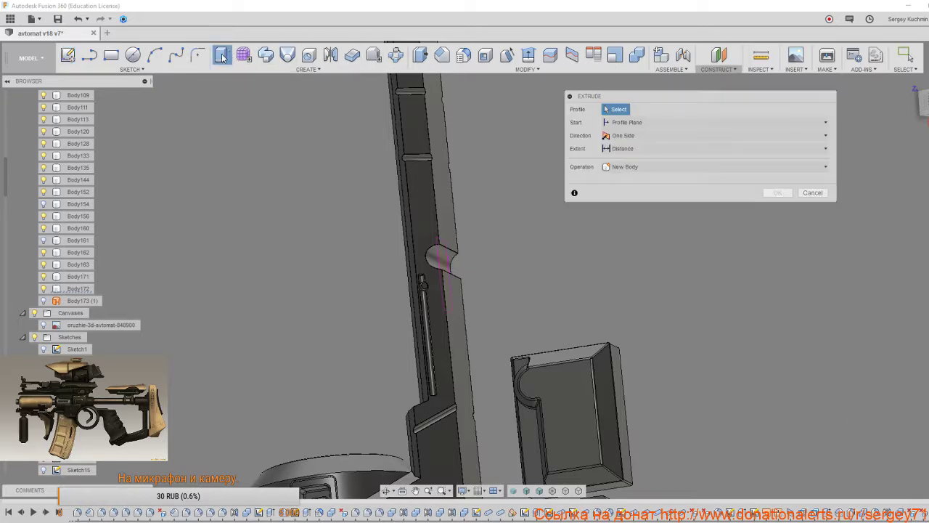
click(442, 266)
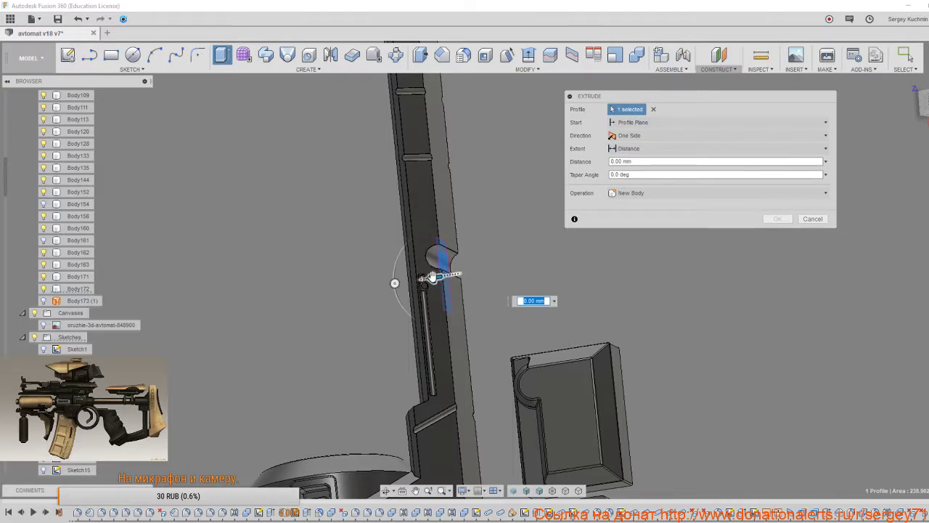
drag(433, 275, 470, 271)
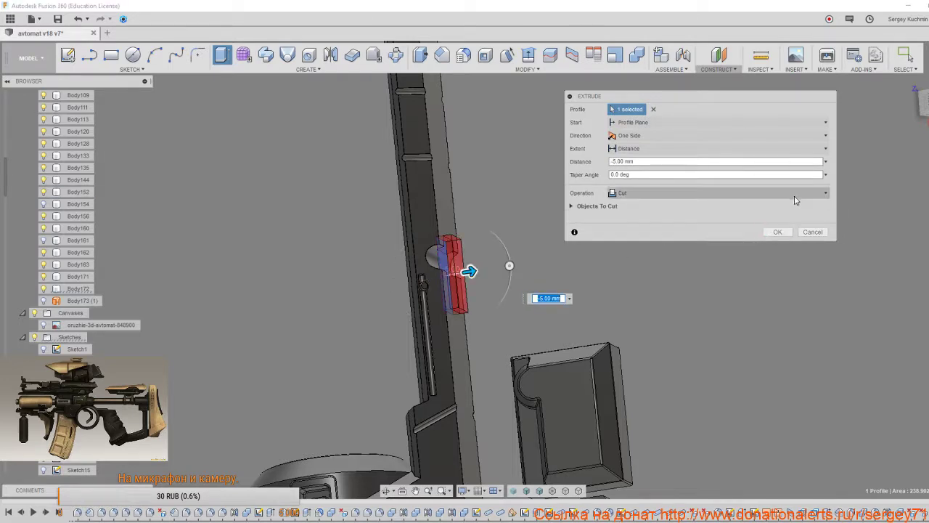
click(719, 192)
click(676, 243)
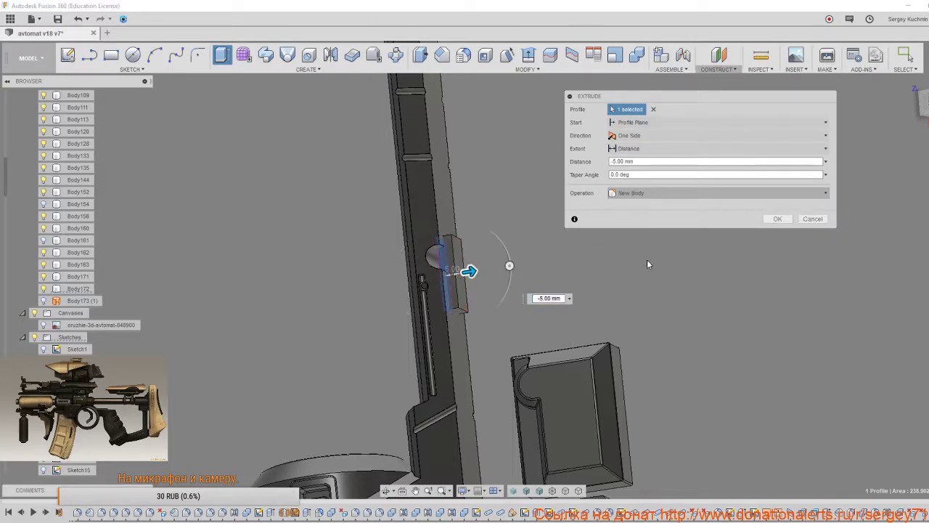
shift+middle_drag(649, 262, 665, 268)
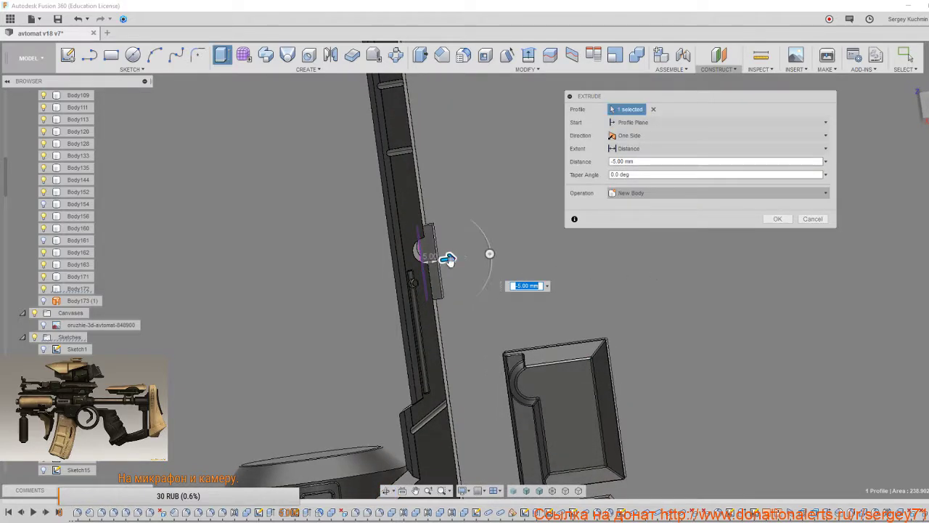
scroll(437, 261, up, 4)
click(657, 135)
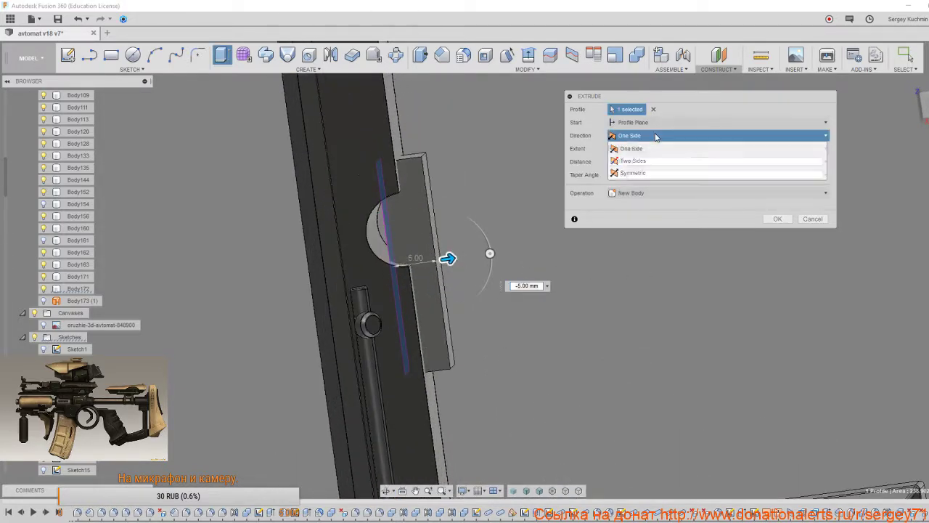
click(642, 174)
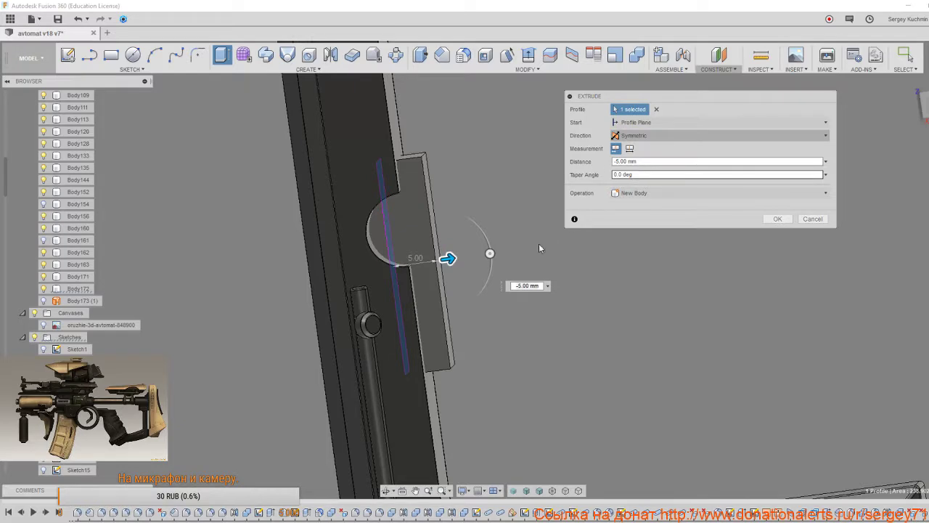
shift+middle_drag(538, 243, 462, 249)
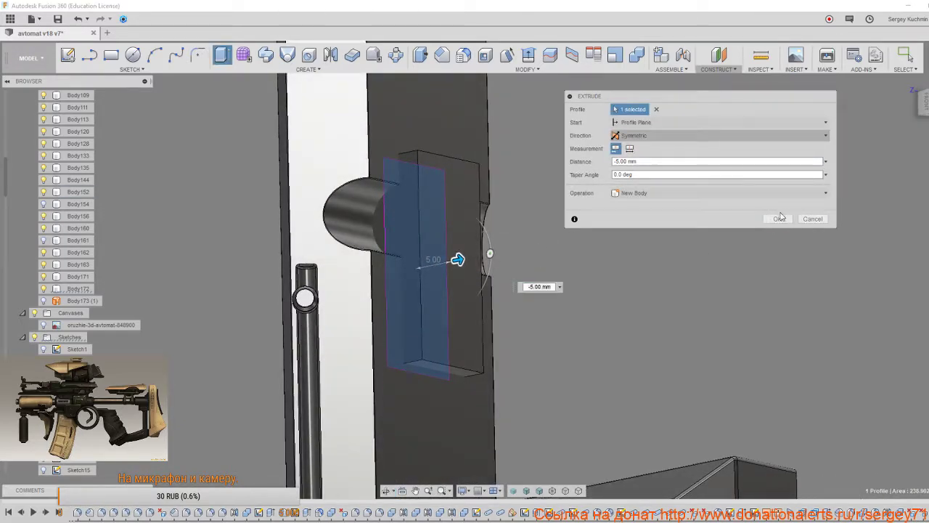
click(779, 219)
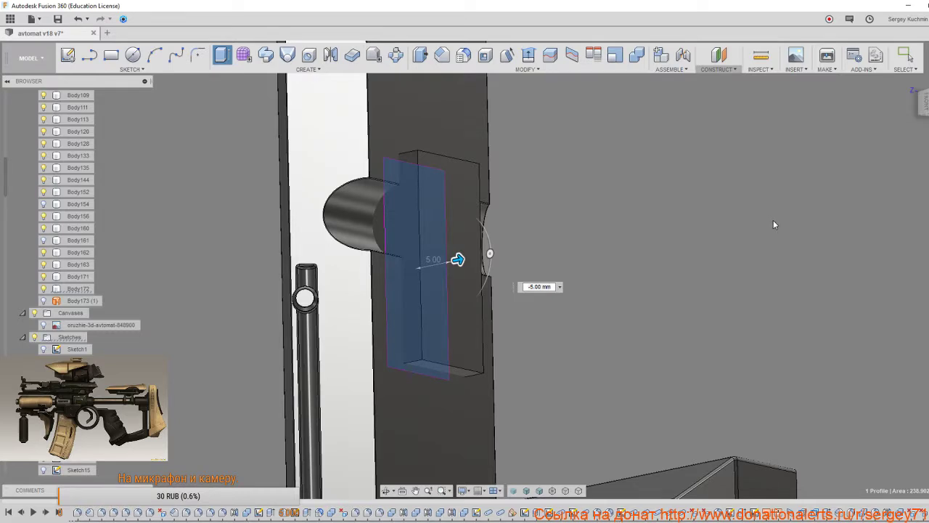
Try to unisolate the model to bring back the bodies around the new rectangular block.
scroll(73, 217, down, 8)
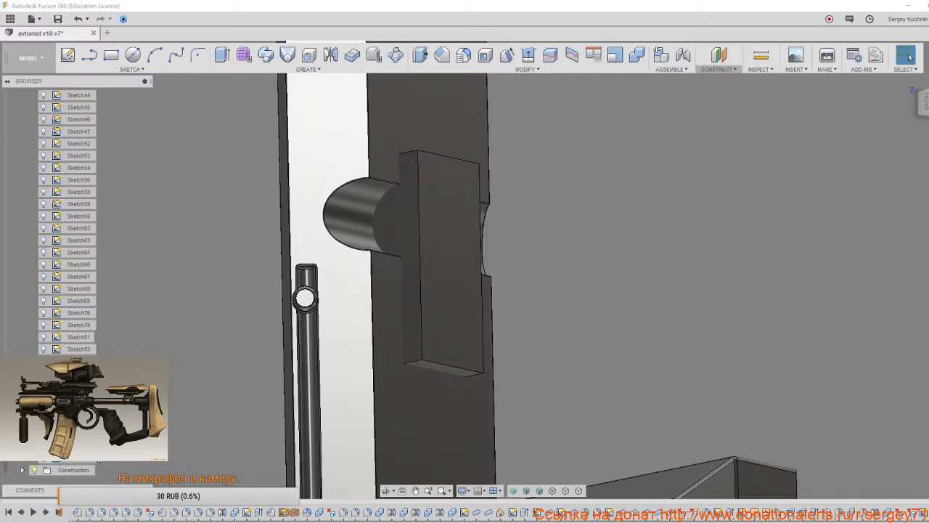
mouse_move(415, 334)
shift+middle_down()
mouse_move(431, 327)
mouse_move(429, 356)
shift+middle_up()
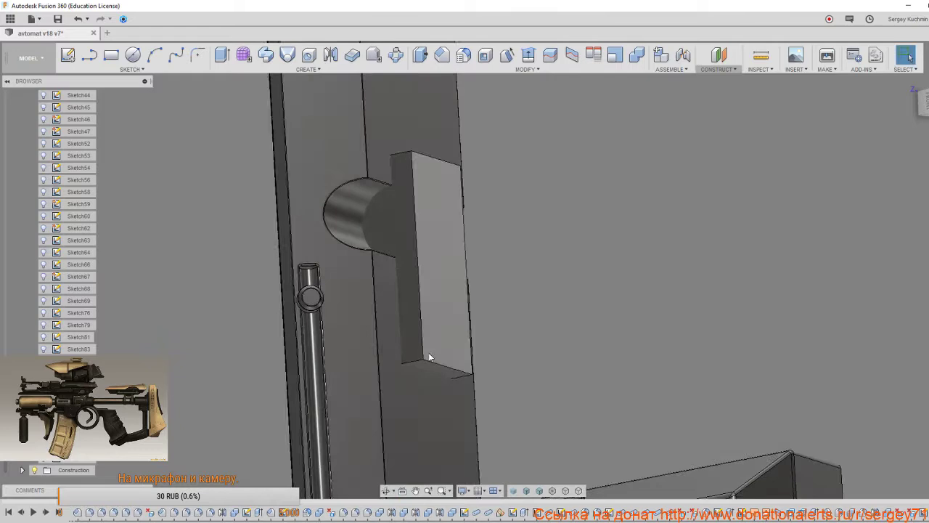
right_click(677, 318)
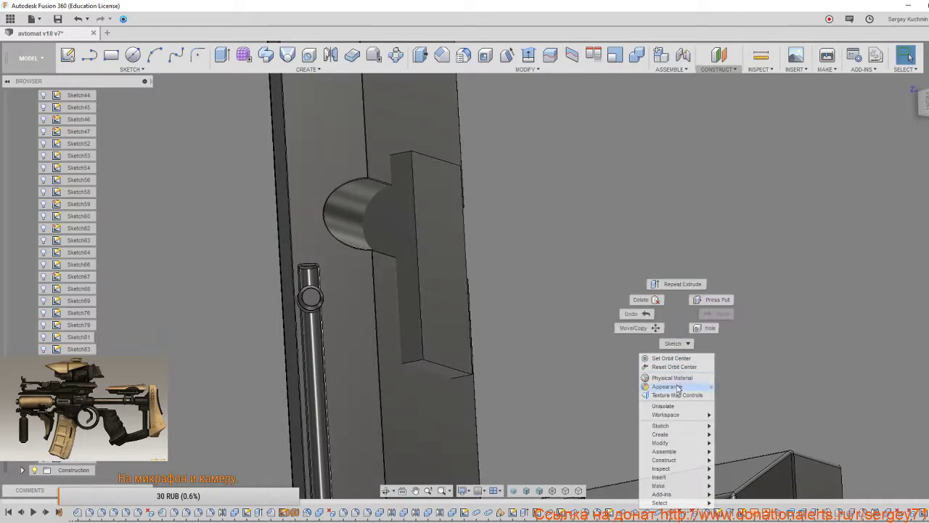
click(672, 407)
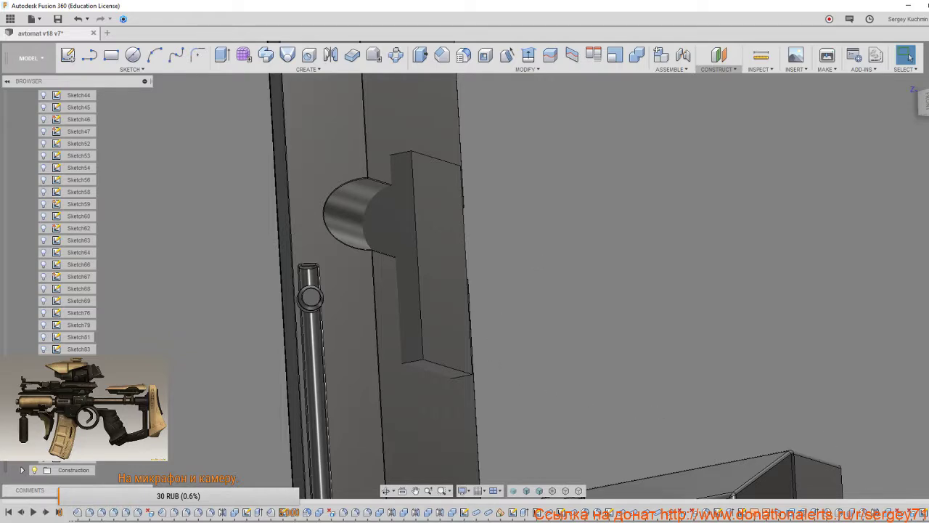
key(super+a)
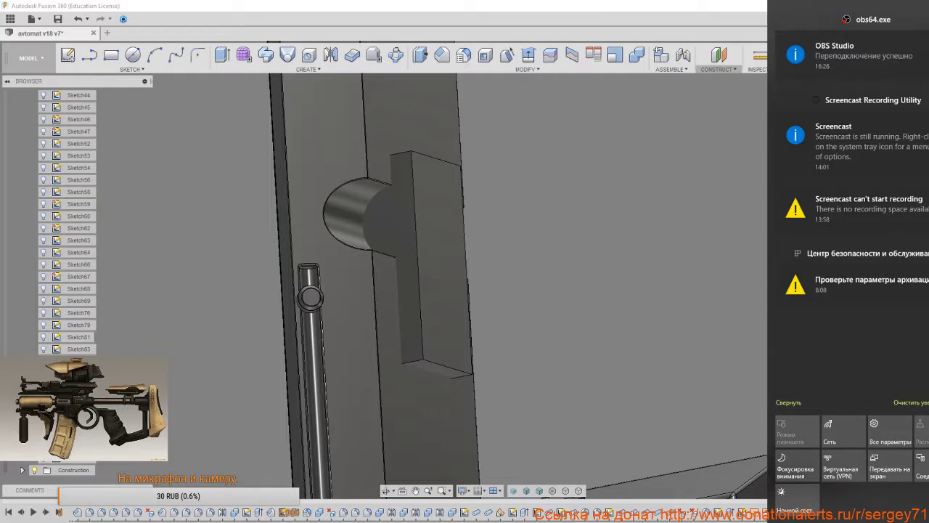
key(Escape)
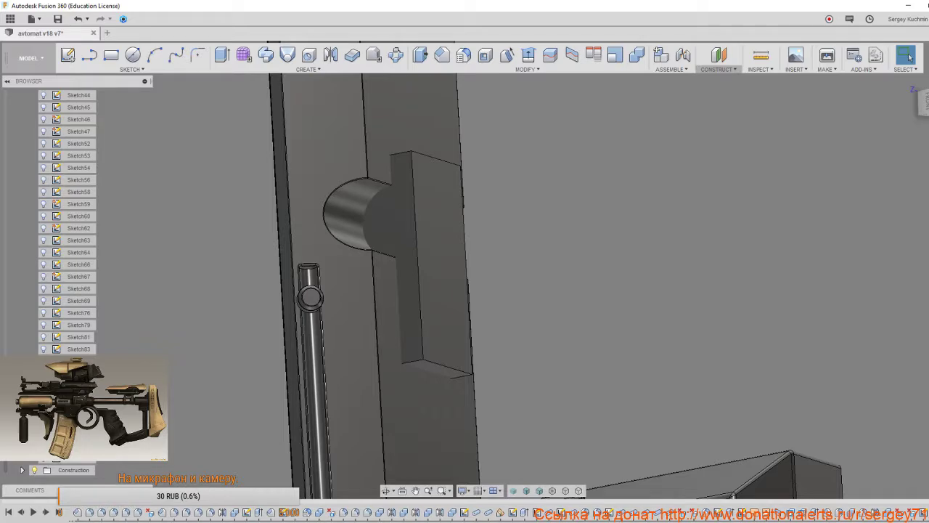
Run Unisolate once more on the model around the rail and its rectangular block.
scroll(366, 255, up, 2)
scroll(415, 255, down, 3)
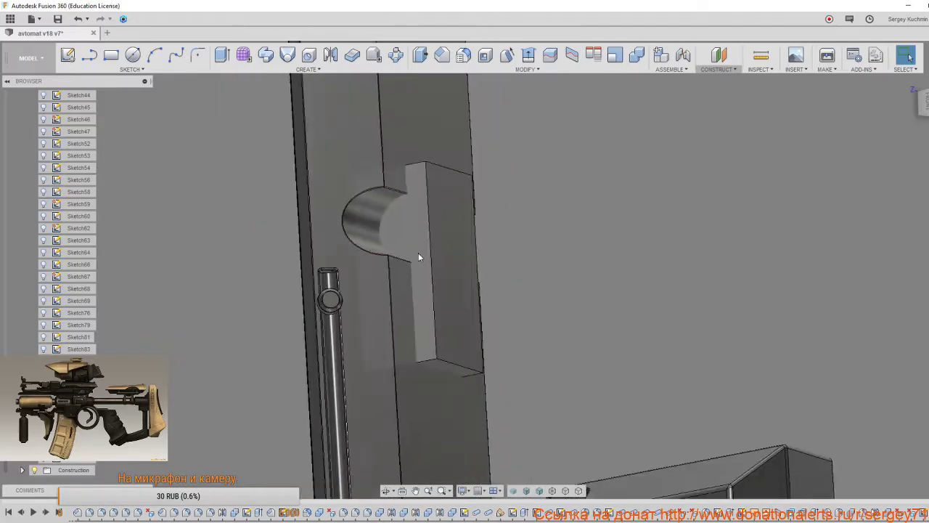
shift+middle_drag(418, 252, 457, 267)
right_click(487, 244)
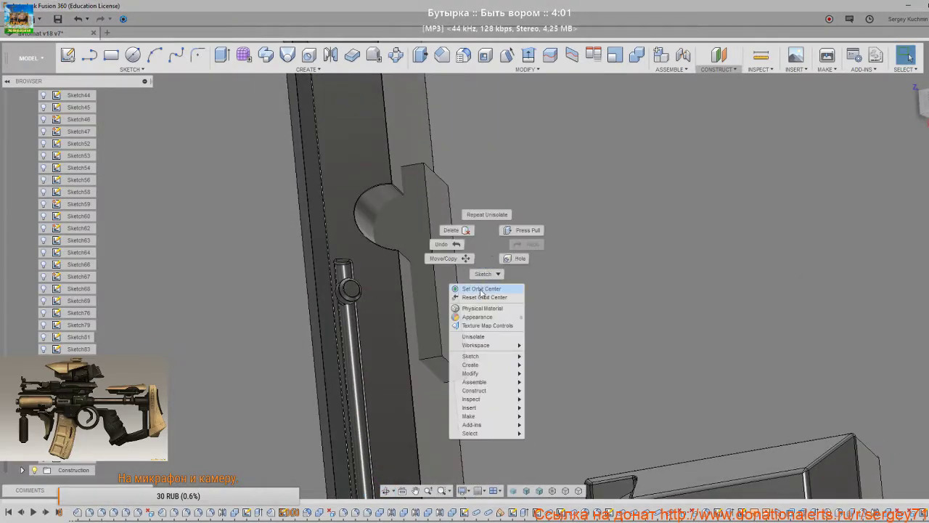
click(478, 338)
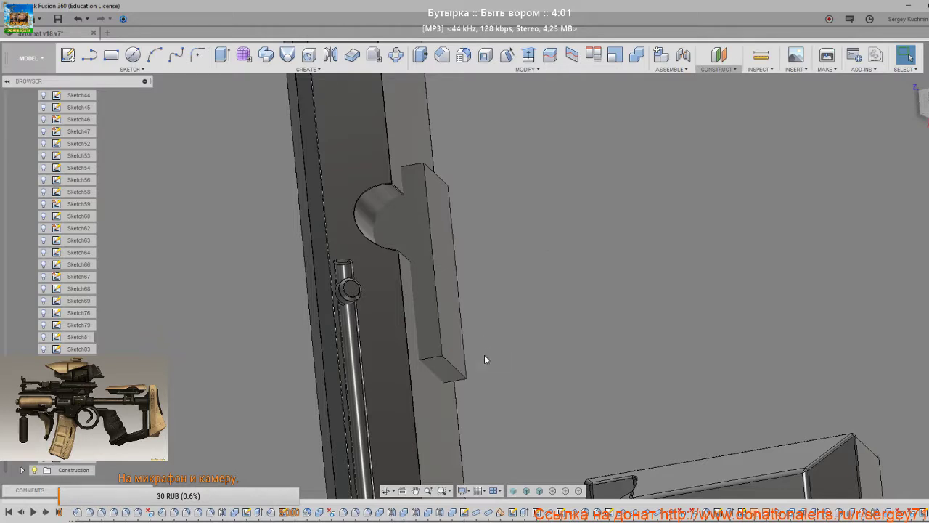
Show the hidden Body161 and Body154 around the rail.
scroll(468, 367, down, 5)
shift+middle_drag(477, 376, 339, 339)
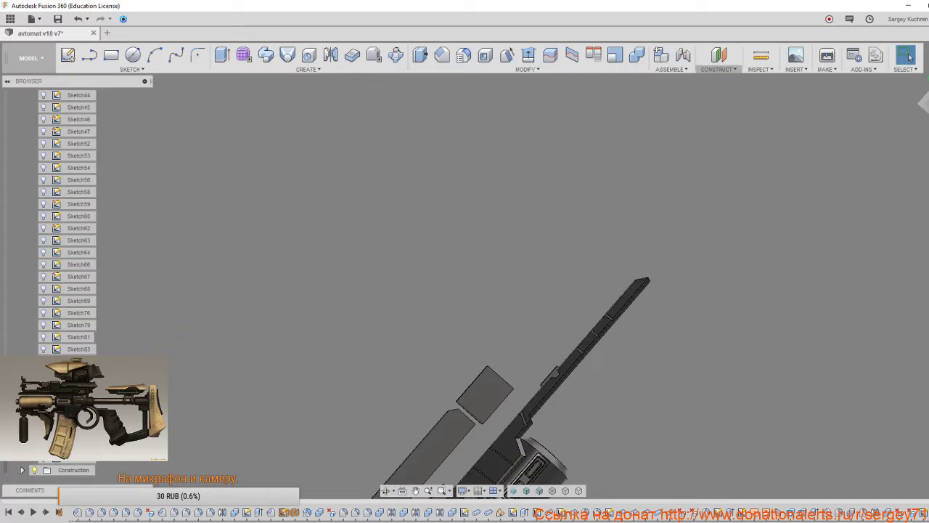
right_click(723, 399)
click(723, 255)
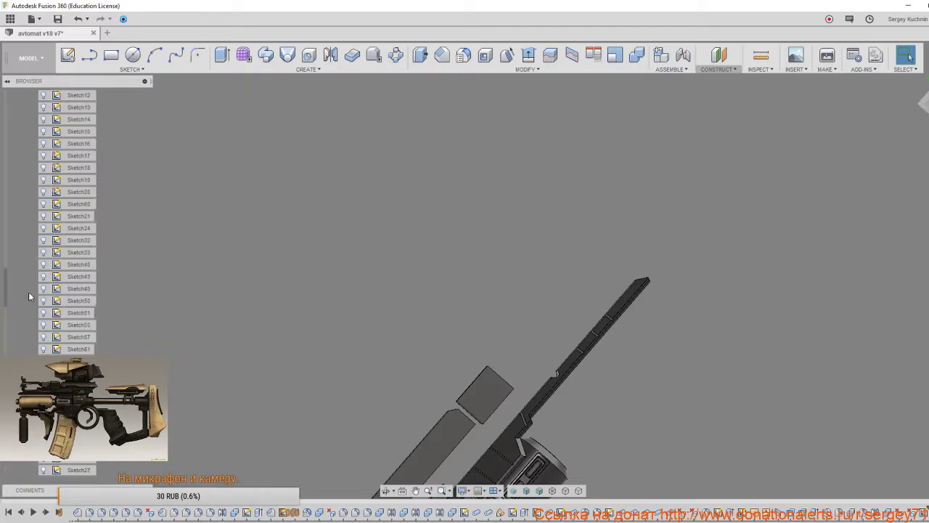
scroll(29, 291, up, 10)
scroll(29, 293, up, 1)
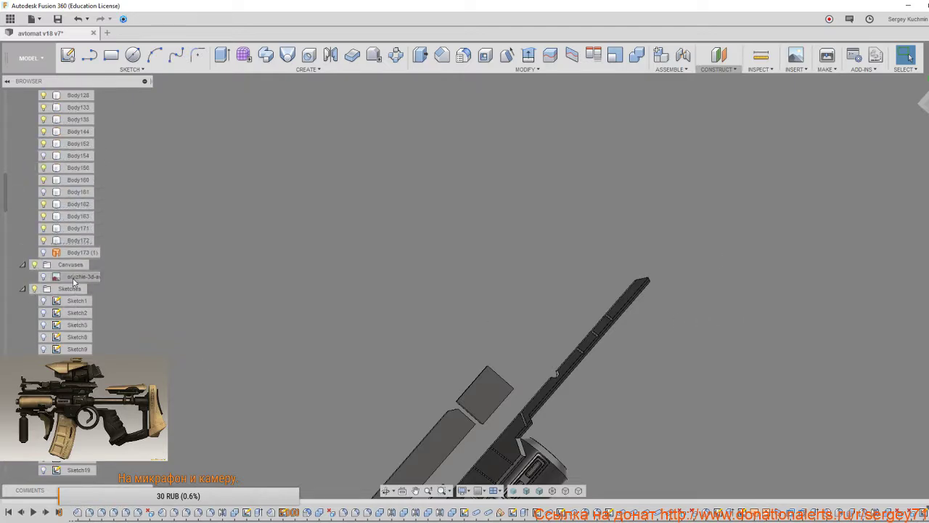
click(44, 192)
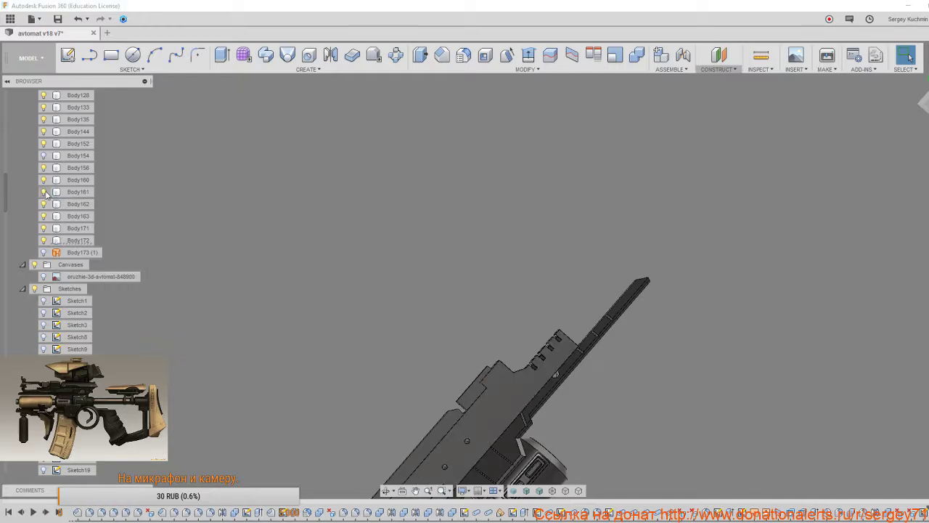
click(44, 156)
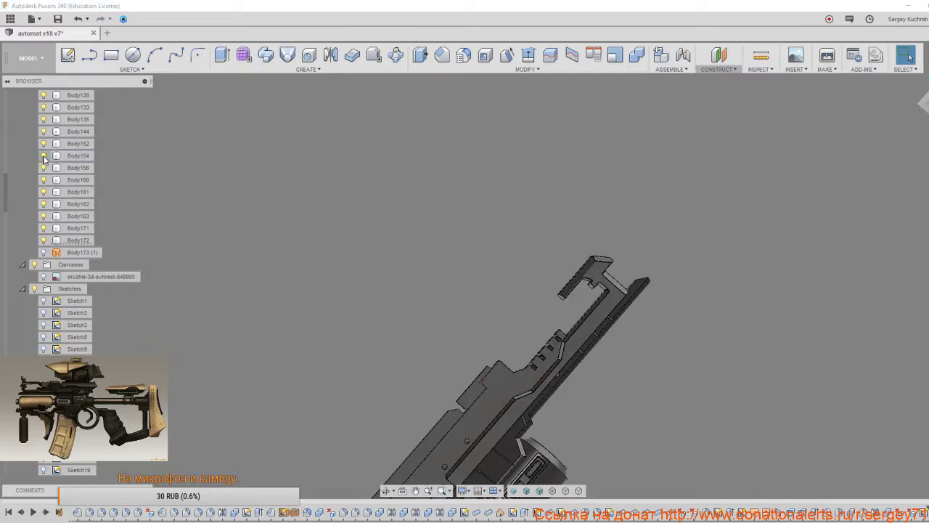
Examine the rounded cross groove on the rail and how the restored upper bodies cover the block behind it.
scroll(584, 391, up, 5)
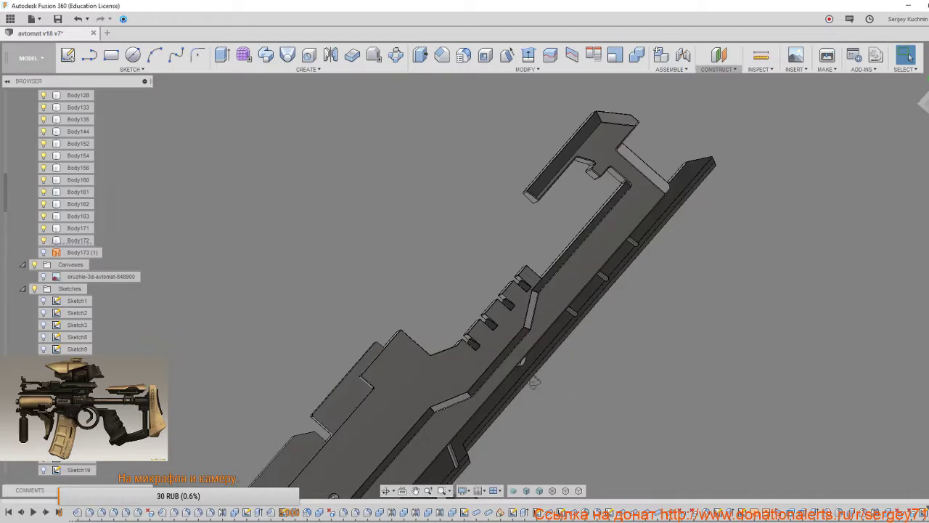
scroll(520, 365, up, 3)
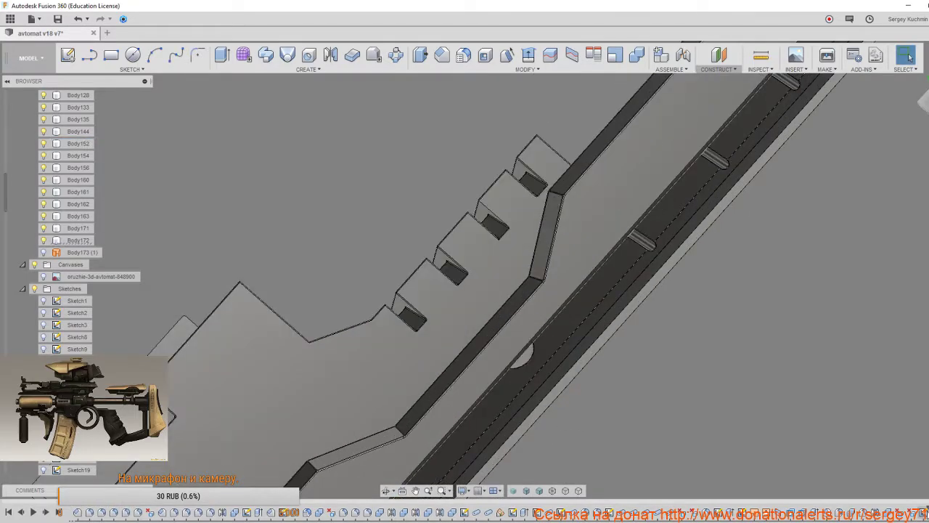
scroll(525, 355, up, 5)
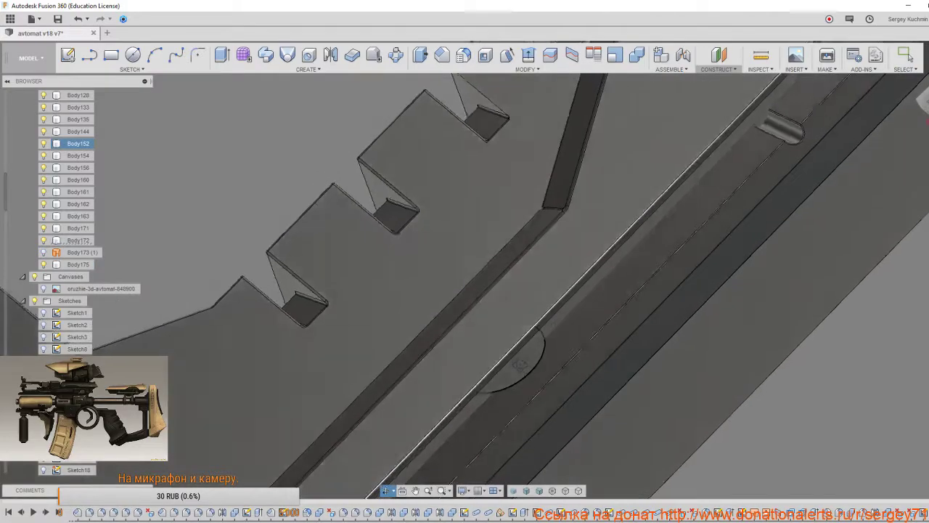
mouse_move(520, 364)
shift+middle_down()
mouse_move(512, 357)
mouse_move(544, 347)
mouse_move(551, 383)
mouse_move(643, 388)
shift+middle_up()
scroll(537, 370, down, 6)
shift+middle_drag(544, 385, 599, 391)
key(Escape)
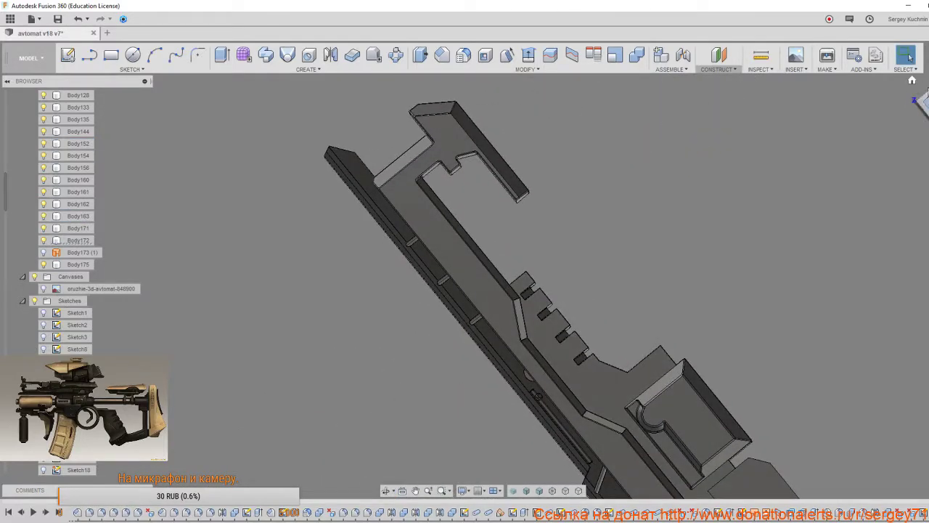
click(923, 103)
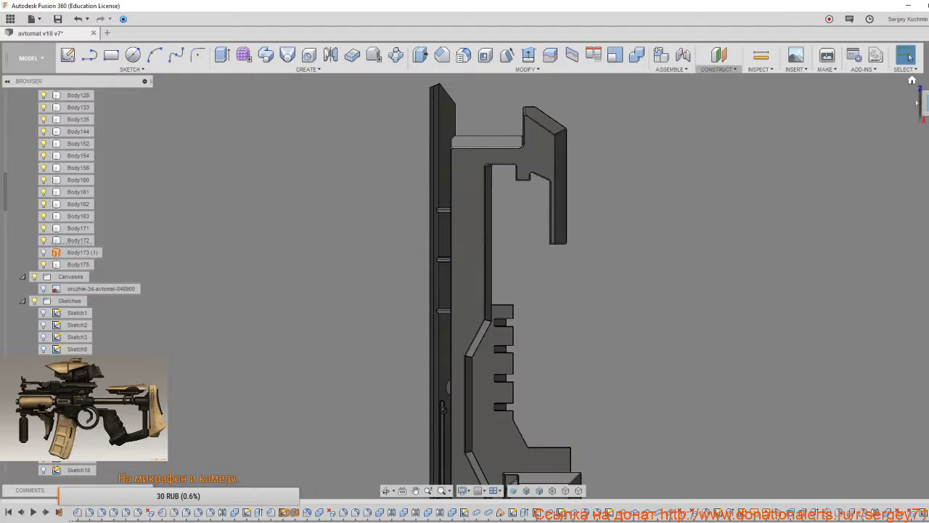
click(927, 87)
scroll(607, 305, up, 5)
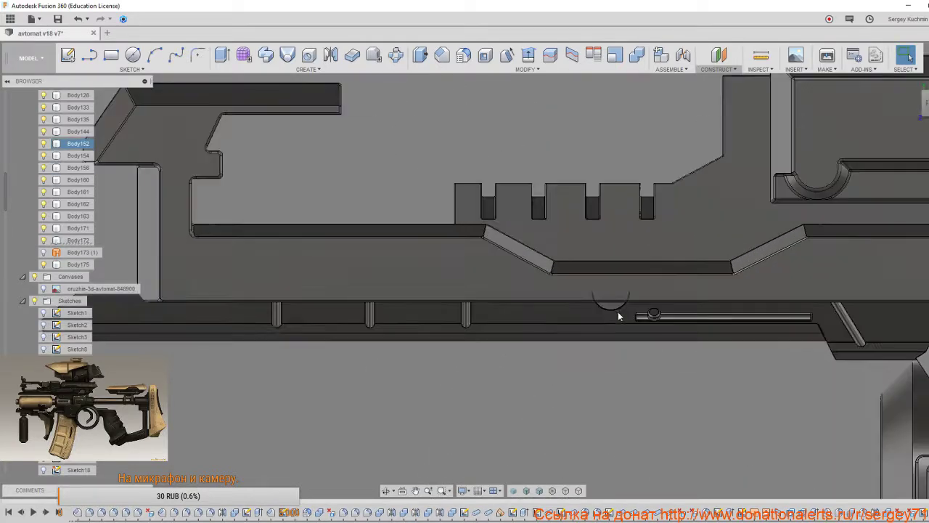
middle_drag(620, 306, 472, 234)
scroll(451, 289, up, 4)
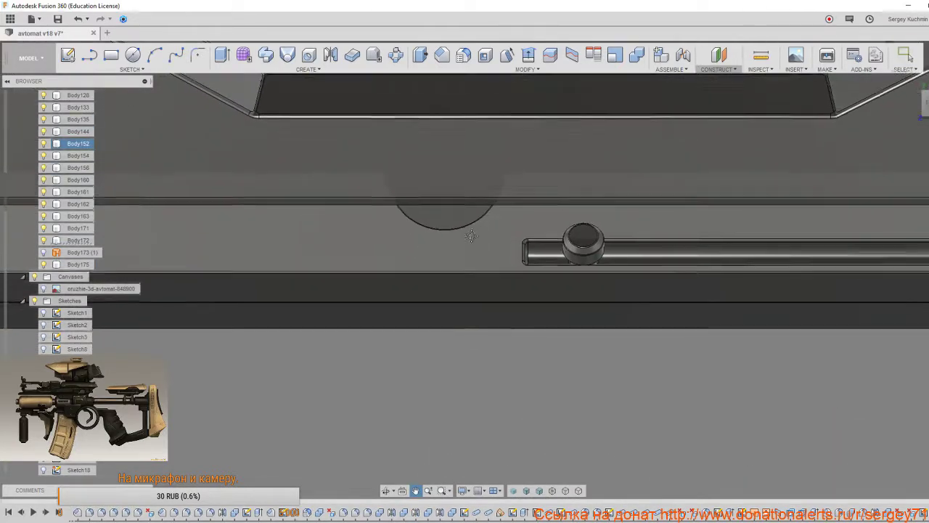
scroll(465, 266, up, 2)
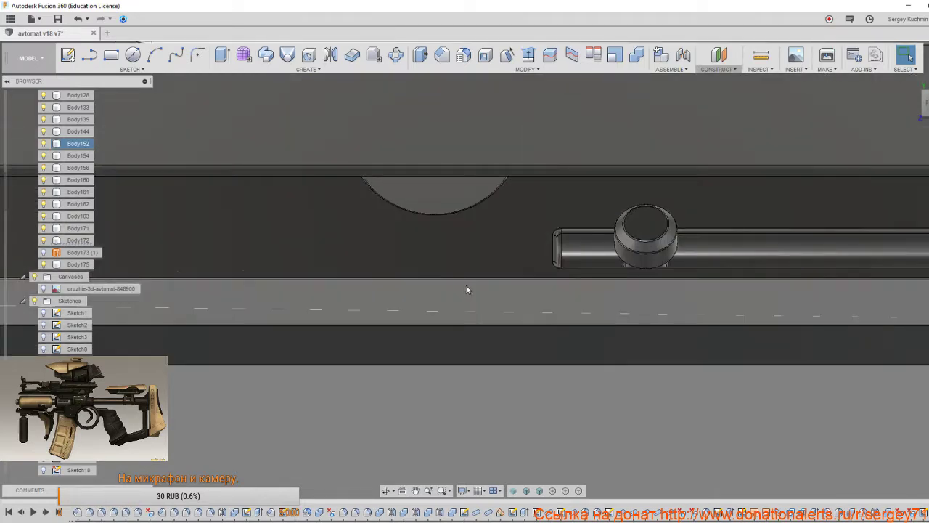
middle_drag(466, 286, 493, 434)
click(907, 57)
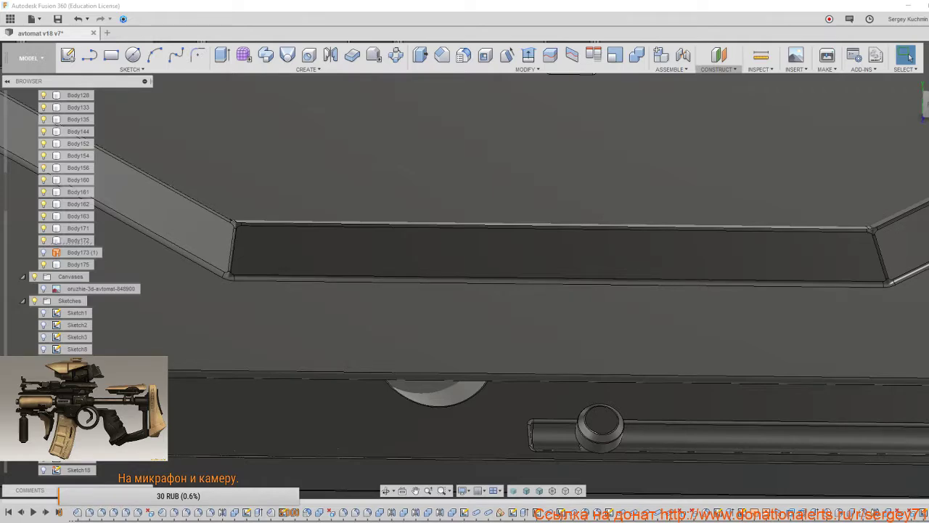
scroll(639, 305, down, 5)
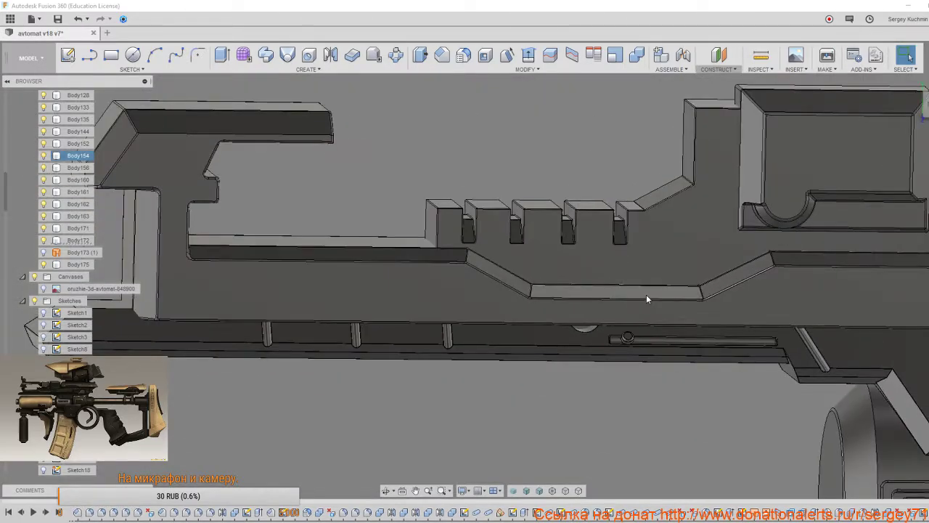
middle_drag(472, 342, 462, 235)
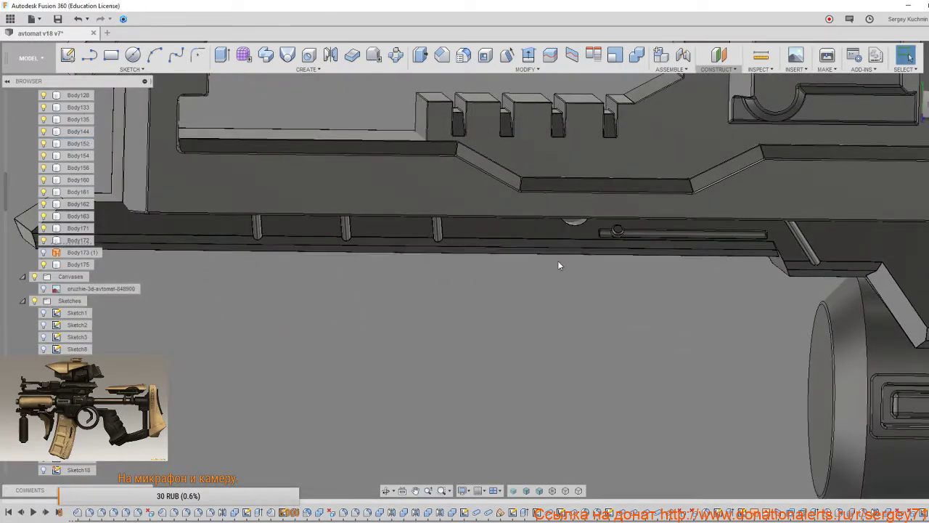
scroll(559, 266, up, 5)
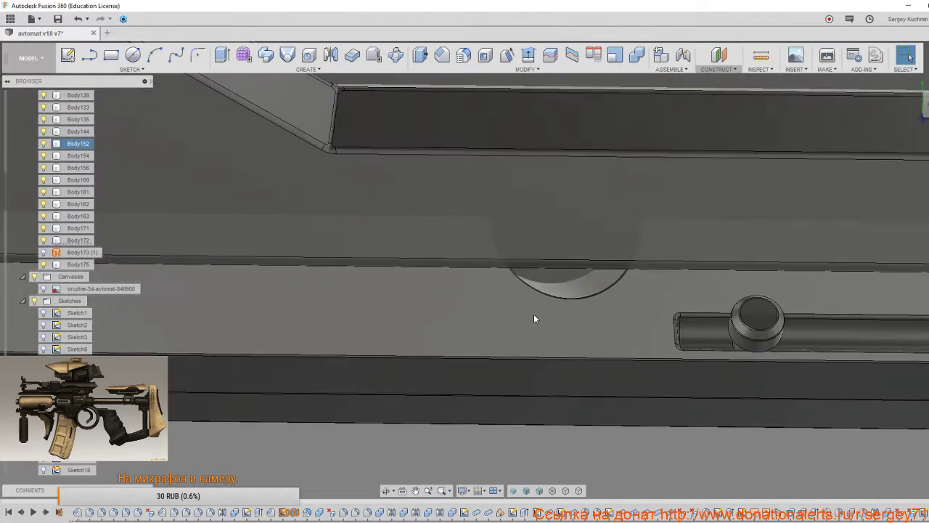
scroll(535, 314, down, 6)
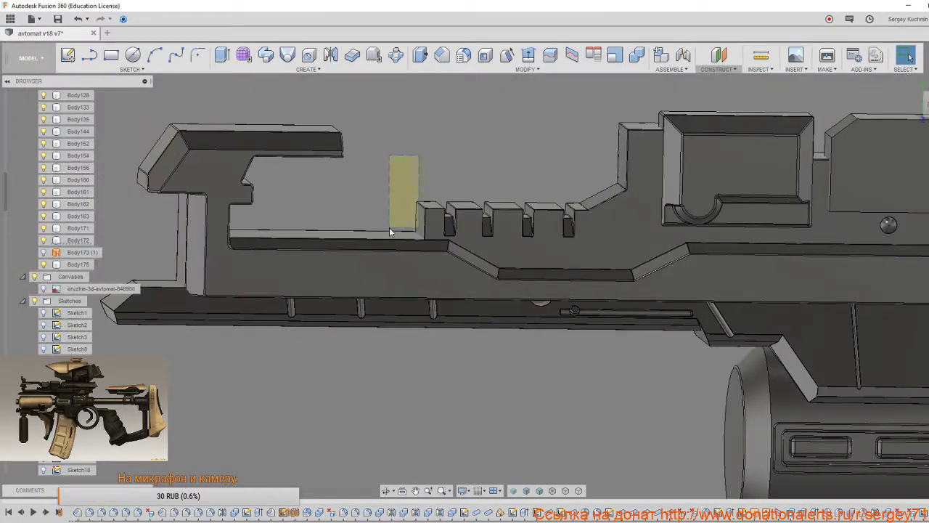
Hide Body161 and Body154 above the rail.
click(388, 226)
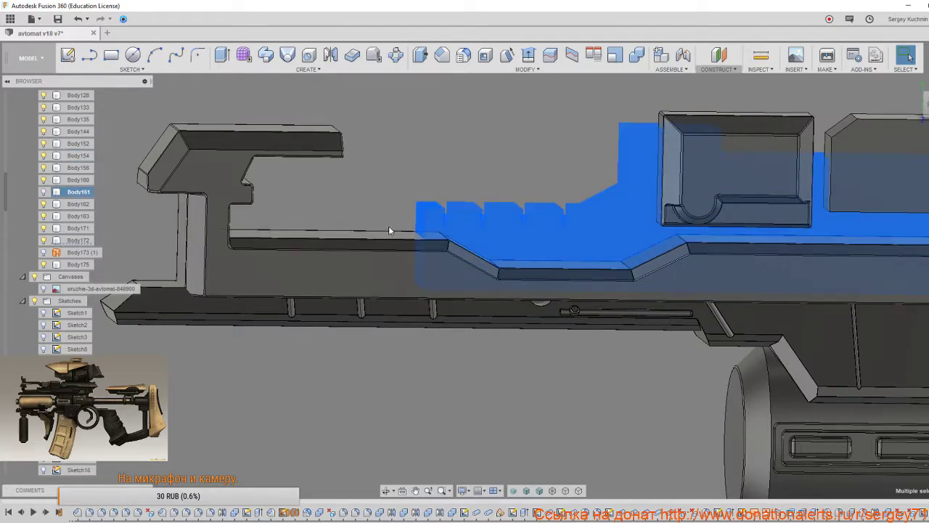
click(376, 176)
click(367, 258)
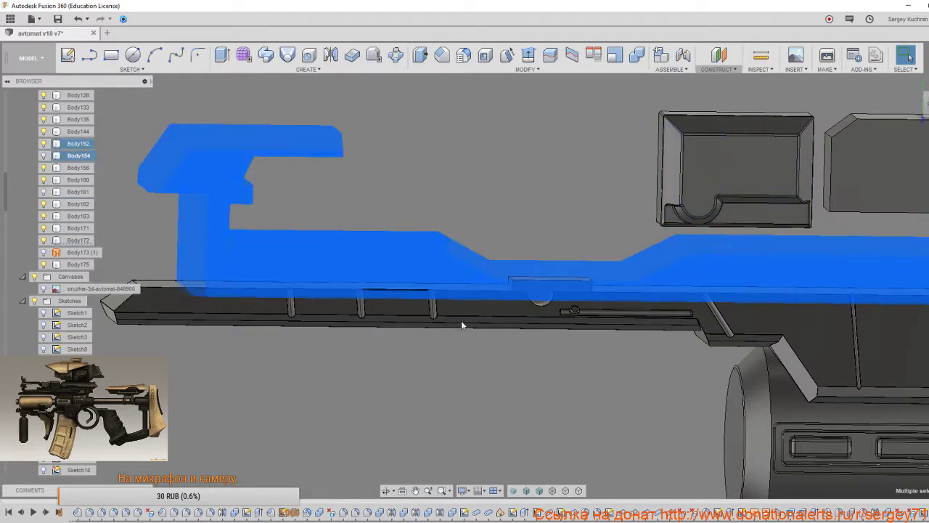
click(484, 200)
Try to offset the rectangular block's side face facing the rail edge by -13 mm.
mouse_move(509, 270)
shift+middle_down()
mouse_move(500, 261)
mouse_move(510, 261)
mouse_move(501, 261)
mouse_move(512, 280)
mouse_move(522, 276)
mouse_move(493, 270)
shift+middle_up()
scroll(521, 288, up, 3)
click(549, 281)
shift+middle_drag(586, 349, 587, 343)
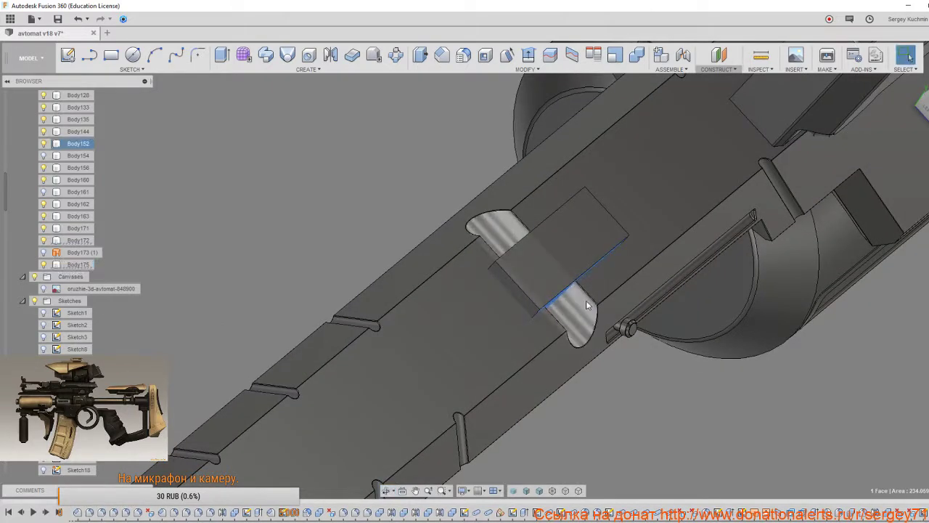
click(422, 57)
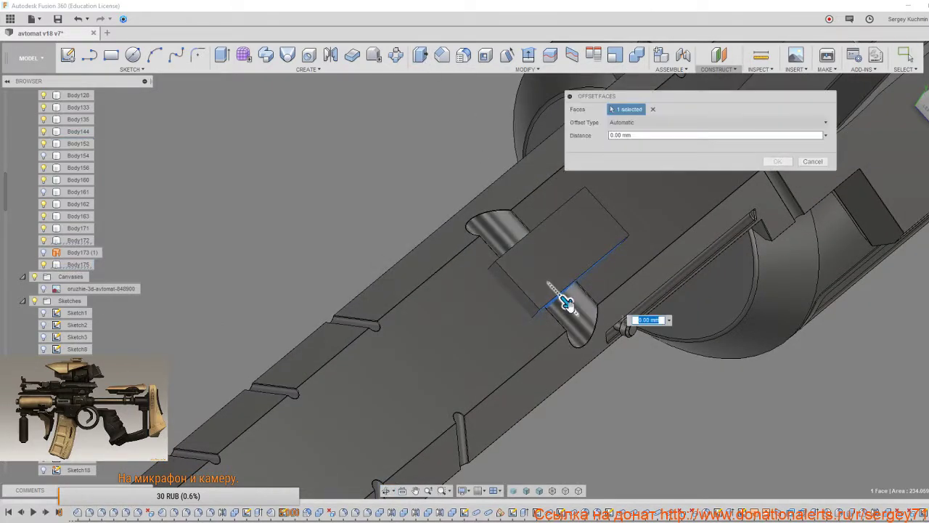
shift+middle_drag(570, 297, 525, 259)
drag(525, 260, 501, 242)
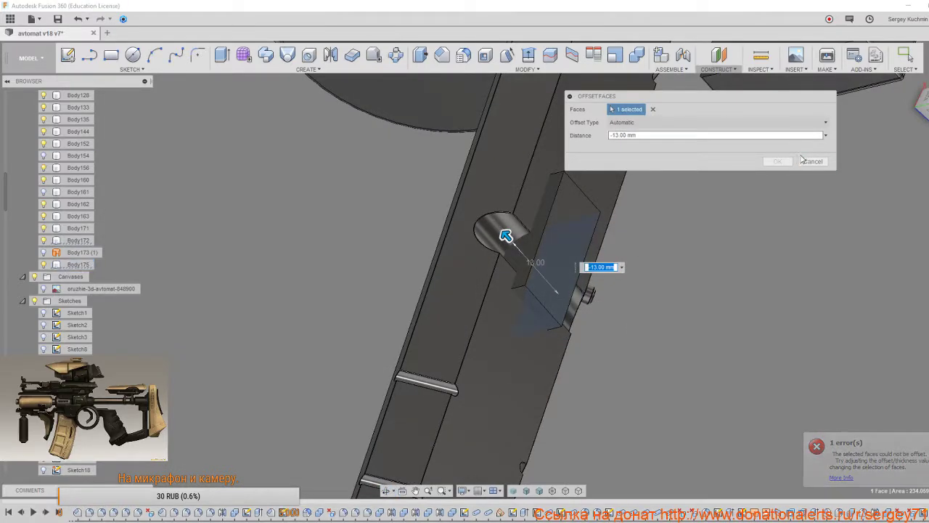
click(803, 161)
Review the settings of the rectangular block's symmetric extrusion.
shift+middle_drag(649, 276, 588, 280)
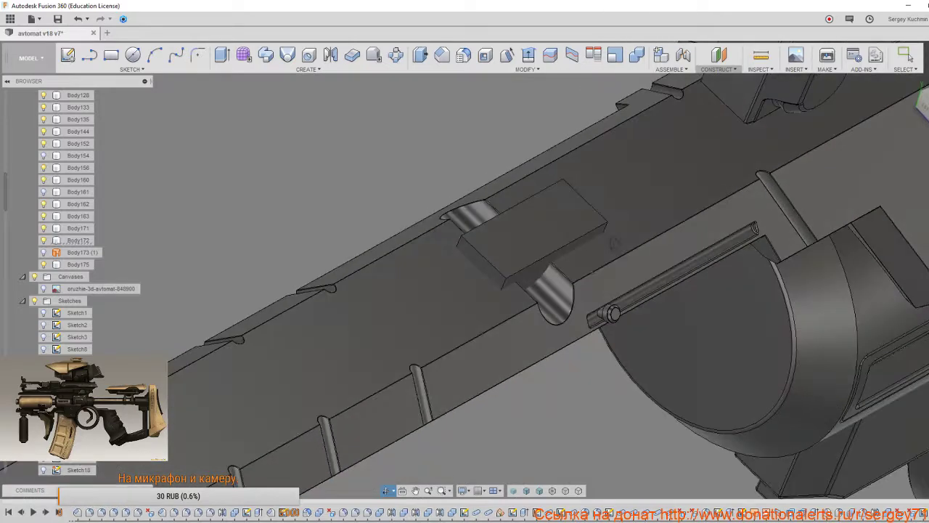
double_click(533, 231)
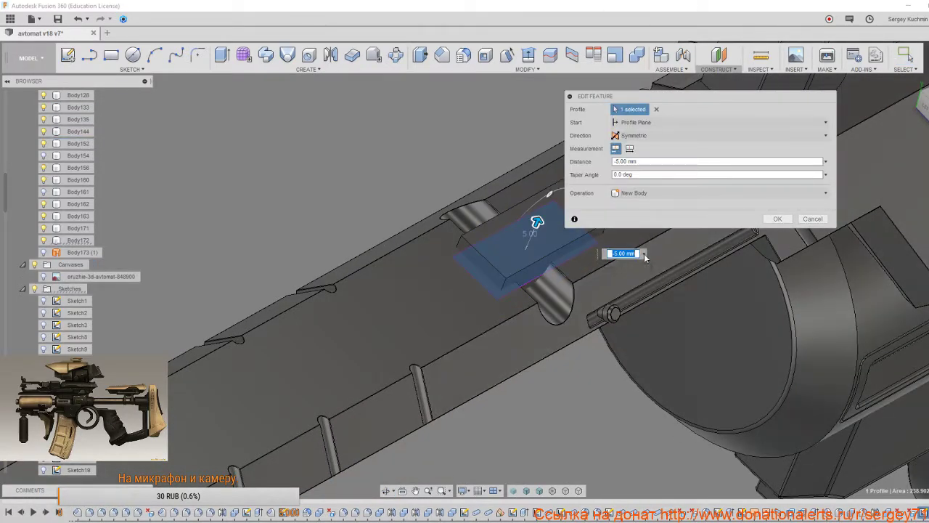
shift+middle_drag(541, 235, 443, 291)
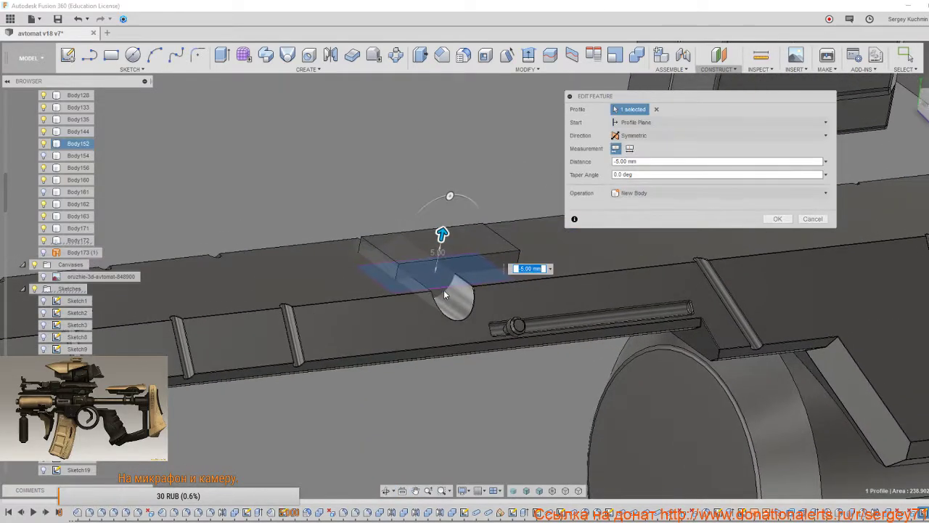
click(776, 220)
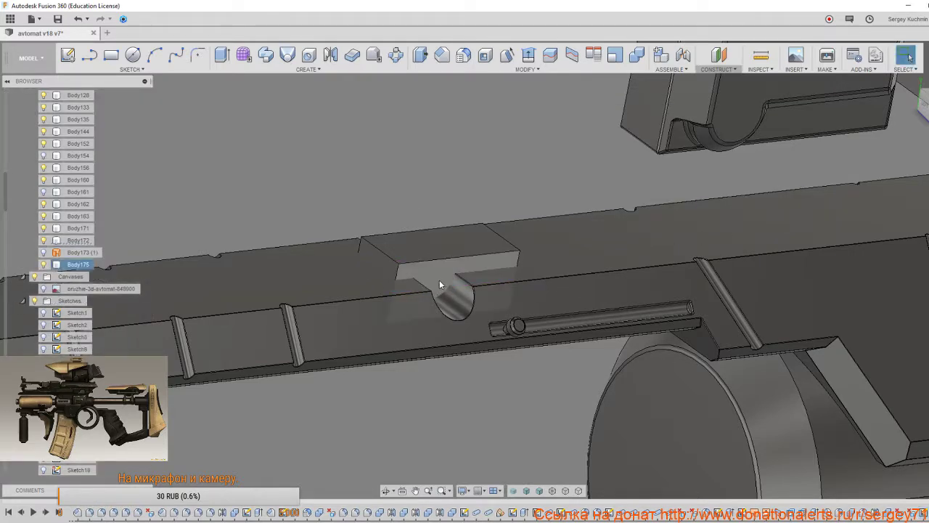
Offset the rectangular block's two opposite side faces outward by 4 mm to widen it across the center strip.
shift+middle_drag(439, 285, 472, 301)
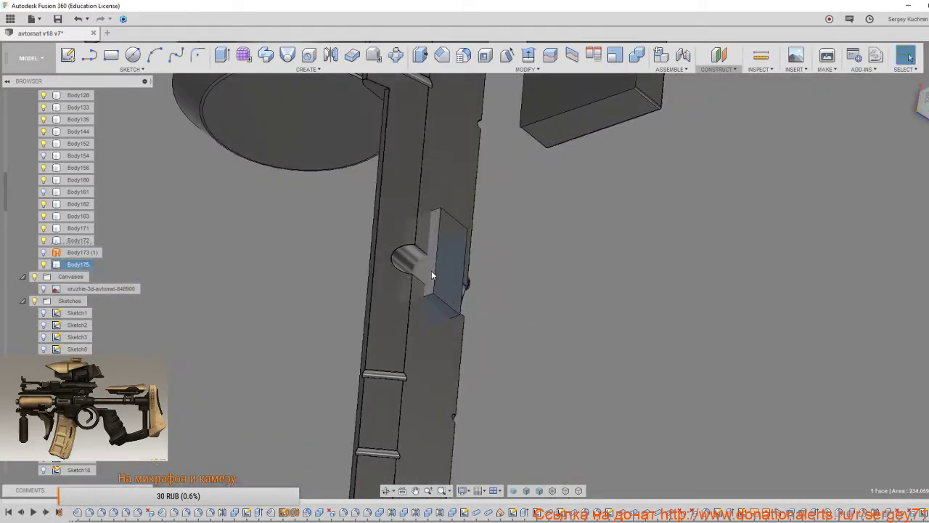
ctrl+click(431, 270)
click(419, 57)
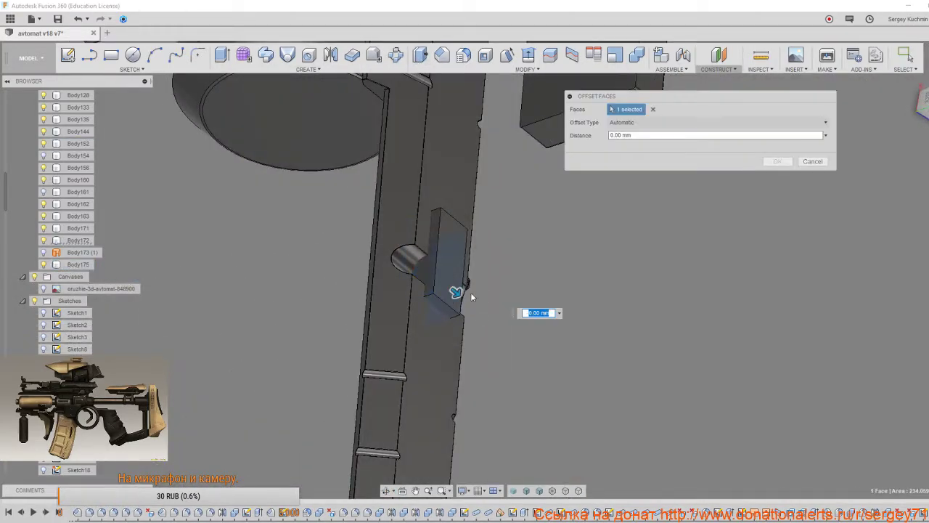
drag(460, 294, 463, 296)
shift+middle_drag(462, 296, 414, 286)
click(413, 282)
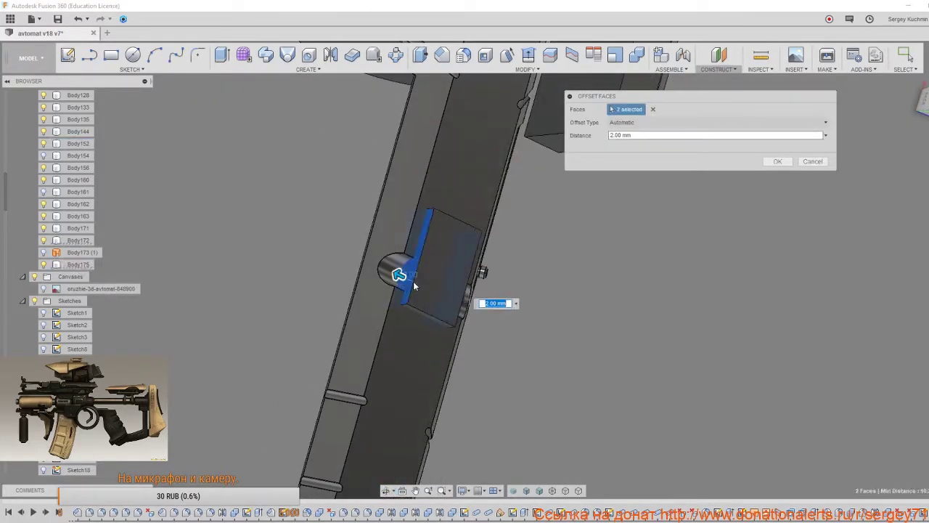
drag(402, 275, 393, 272)
shift+middle_drag(404, 282, 387, 271)
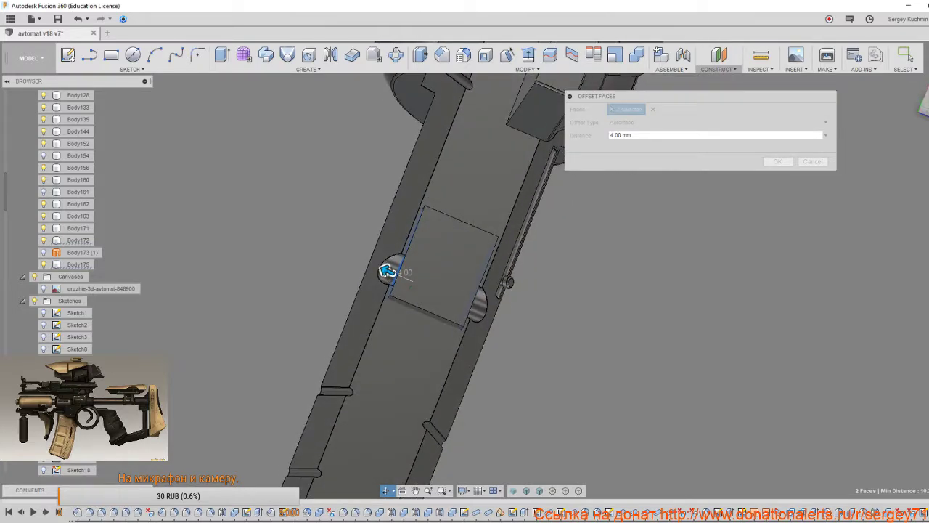
click(777, 161)
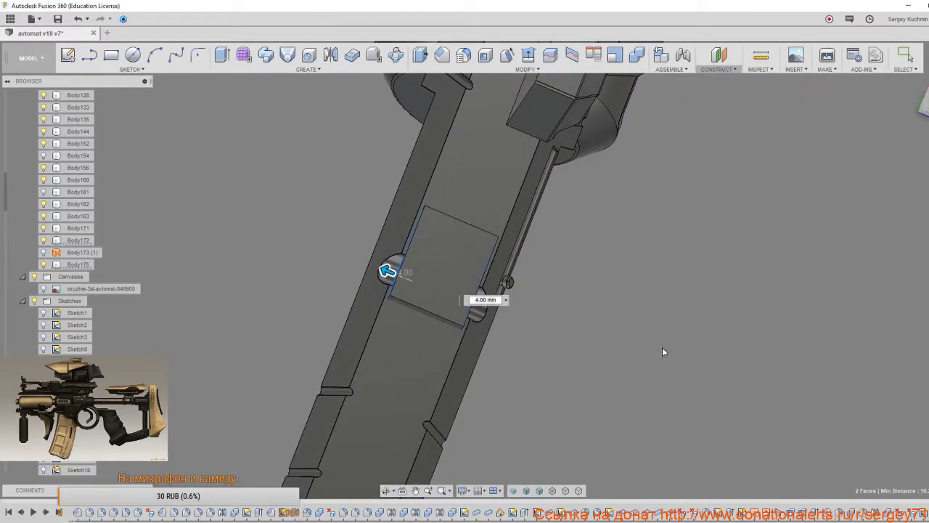
Join the widened rectangular block to the rail body with Combine.
shift+middle_drag(655, 349, 610, 305)
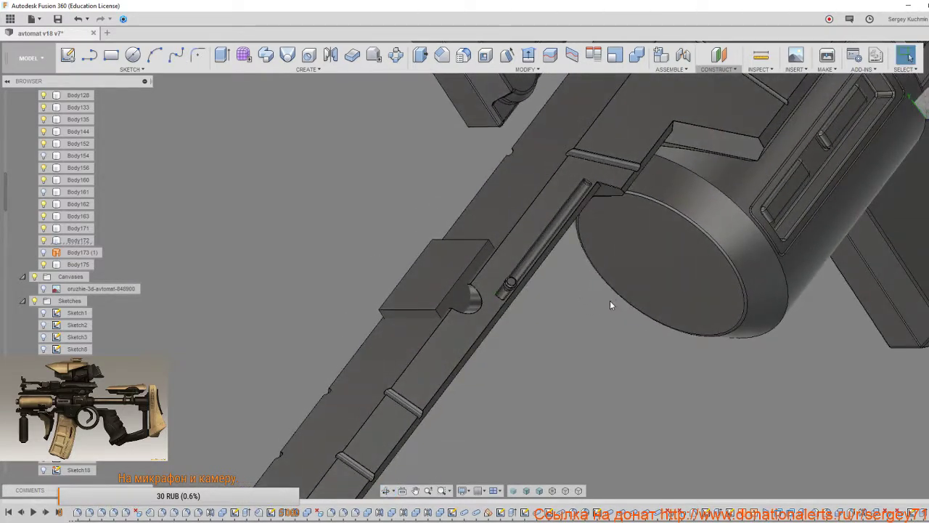
key(s)
click(675, 358)
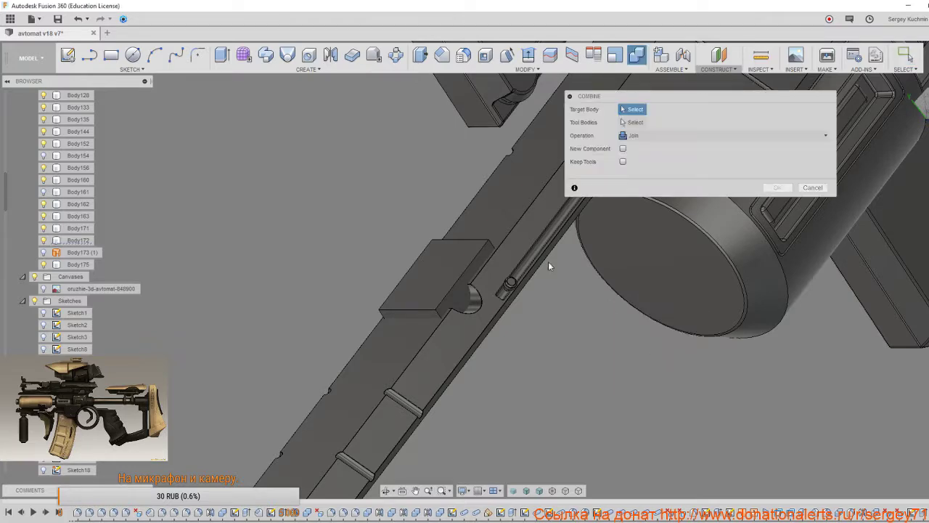
click(514, 214)
click(483, 256)
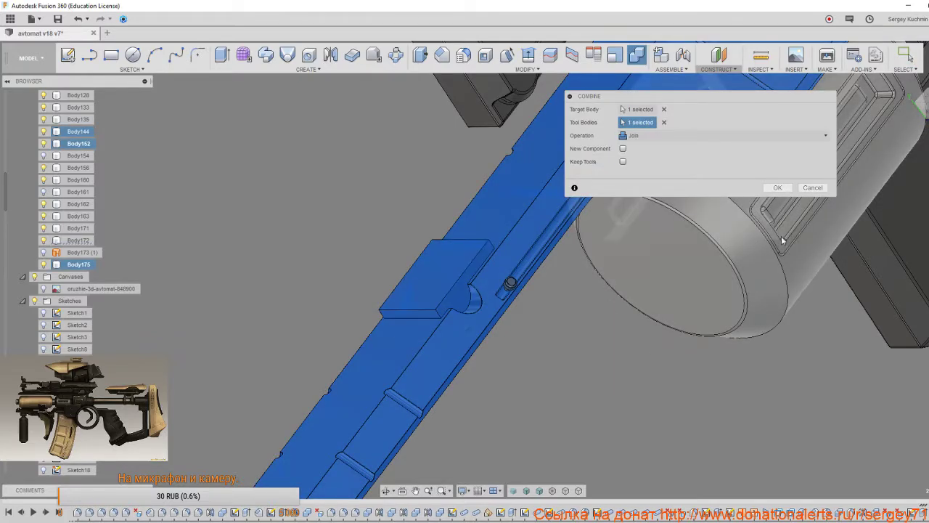
click(776, 188)
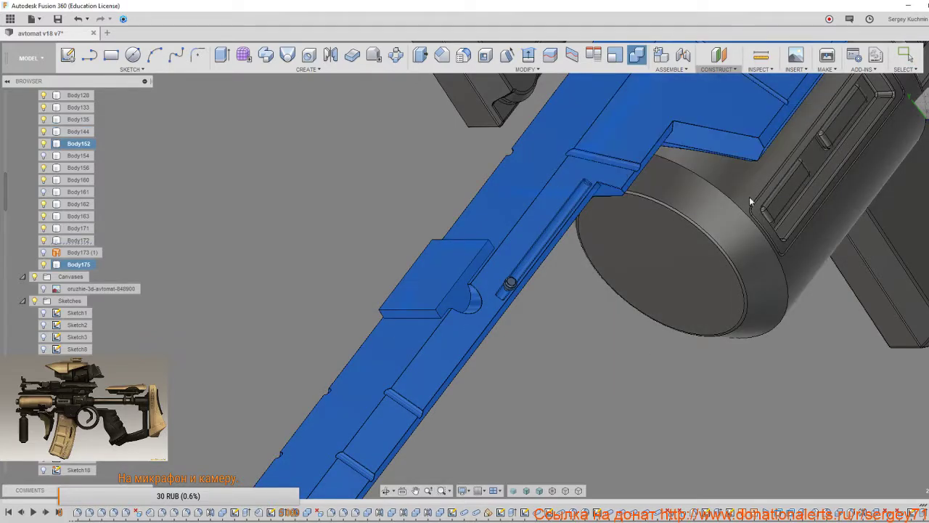
click(610, 343)
scroll(600, 343, up, 1)
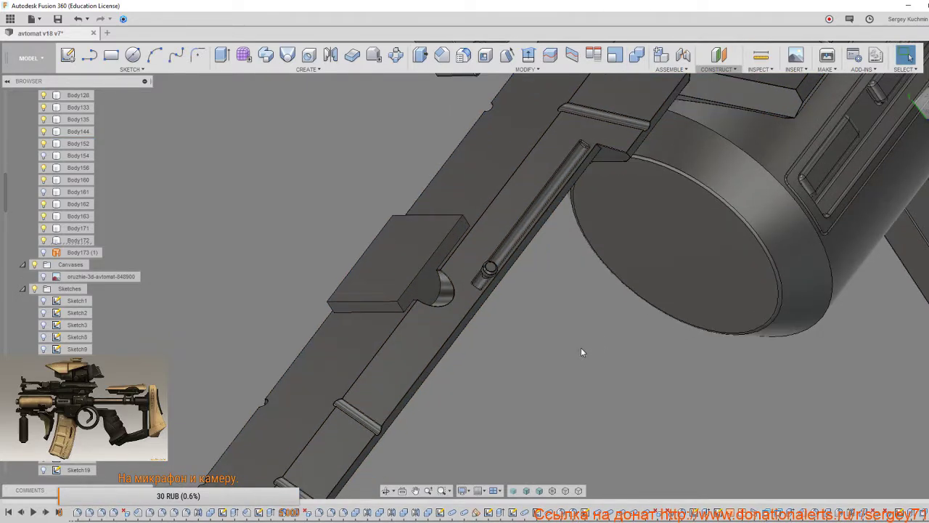
scroll(539, 324, up, 1)
middle_drag(538, 324, 627, 400)
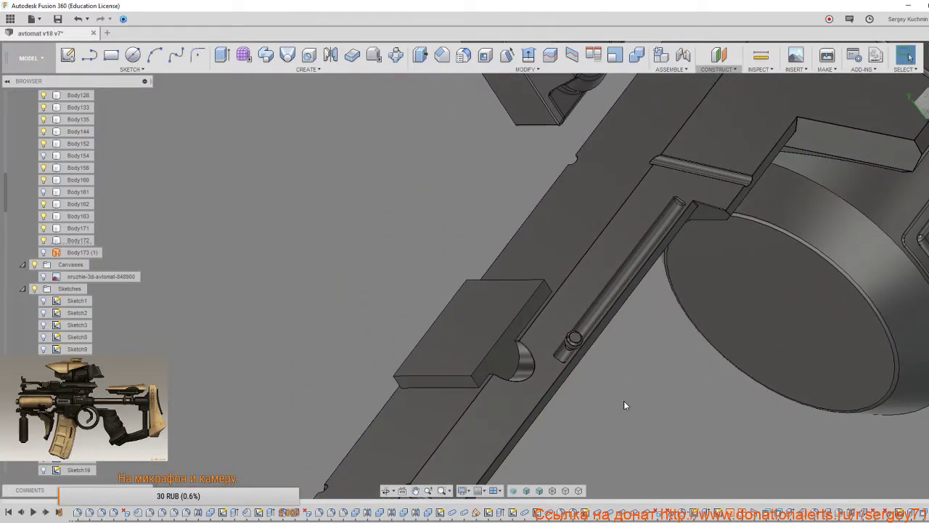
right_click(720, 433)
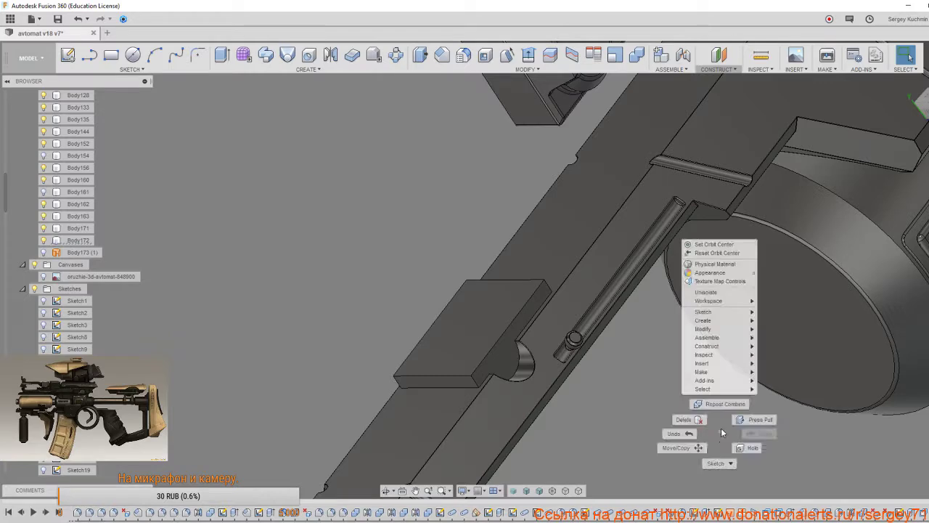
click(731, 293)
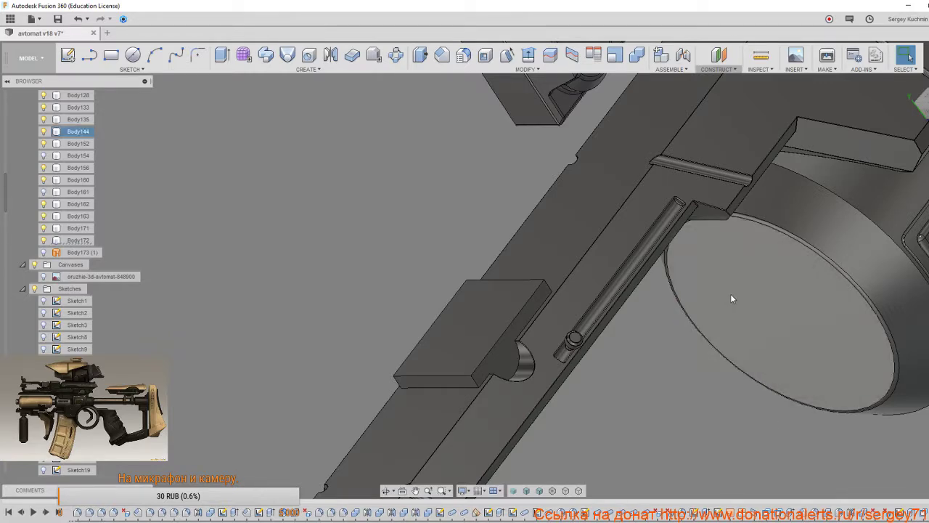
key(Escape)
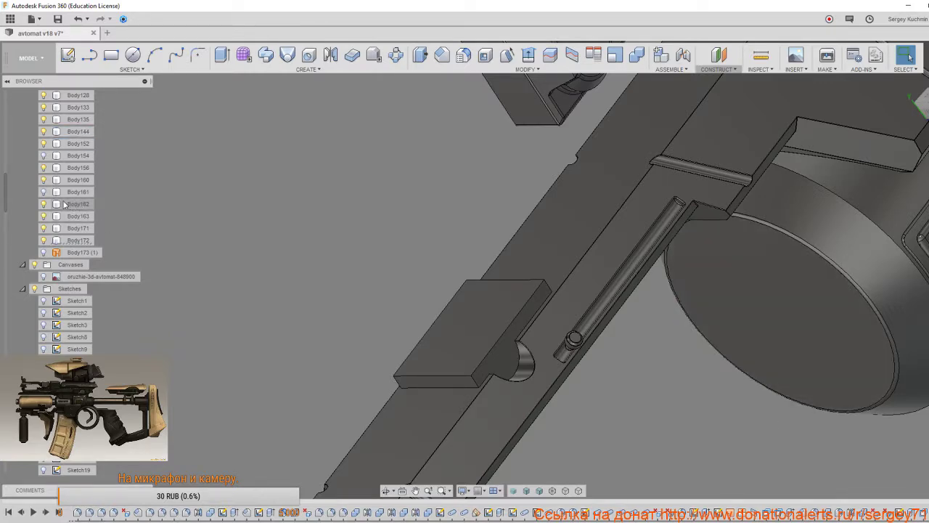
Show Body161 and Body154 temporarily to examine how they cover the block and rounded groove, and hide both again.
click(42, 192)
click(42, 193)
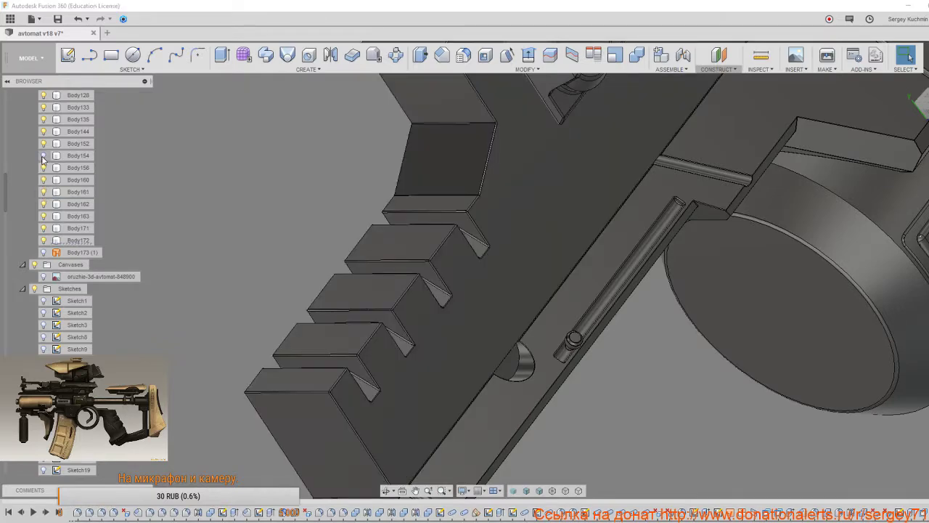
click(42, 155)
shift+middle_drag(529, 352, 490, 327)
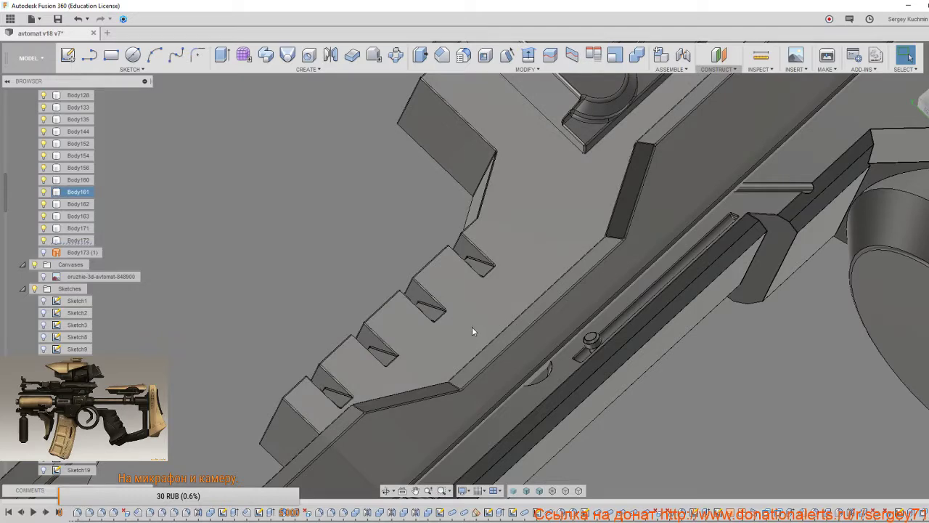
click(44, 191)
shift+middle_drag(208, 292, 425, 397)
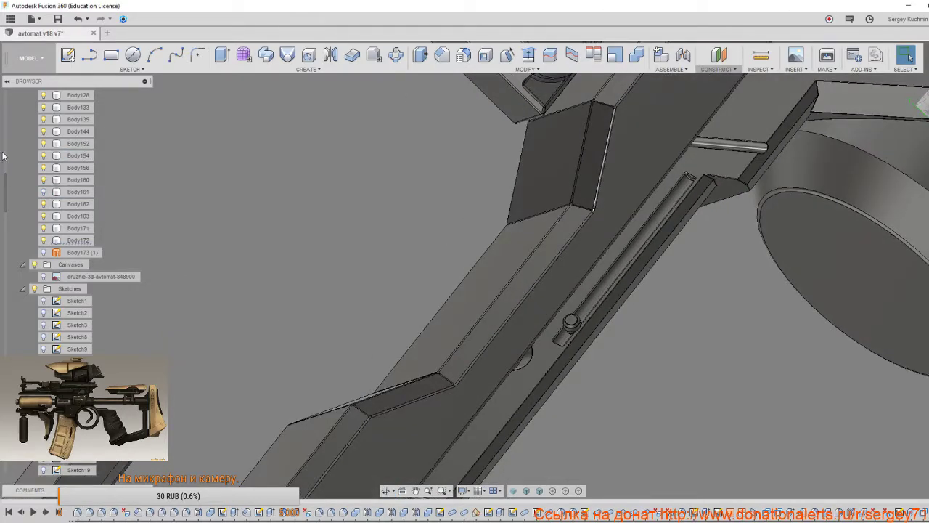
click(43, 155)
click(78, 143)
scroll(436, 352, up, 3)
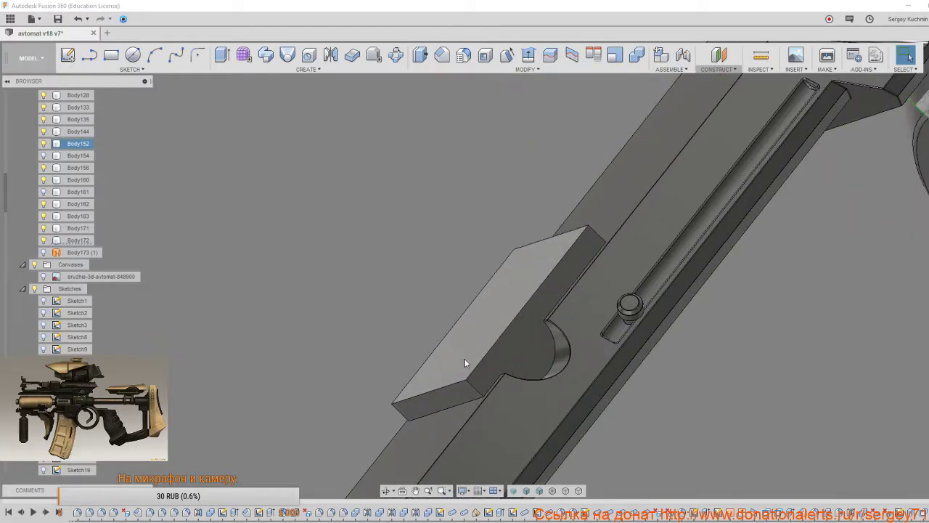
middle_drag(475, 418, 526, 324)
scroll(478, 307, down, 2)
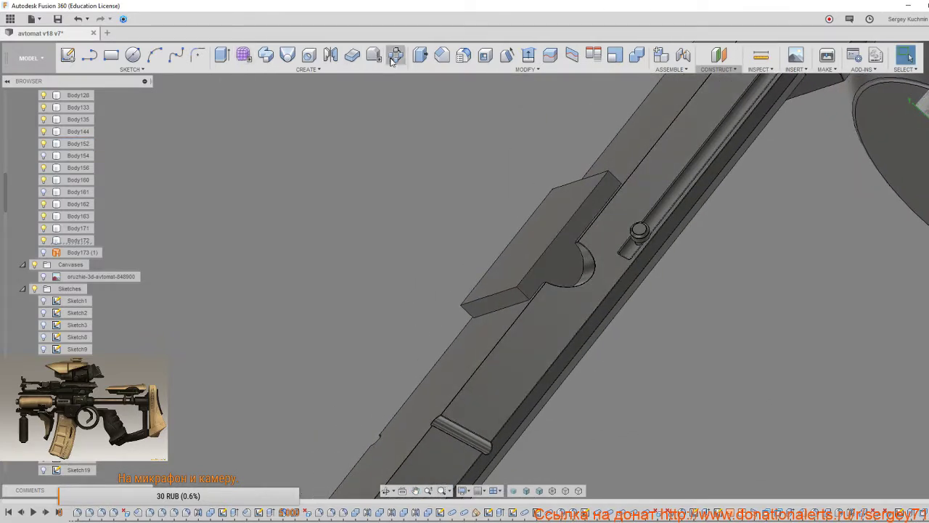
click(550, 55)
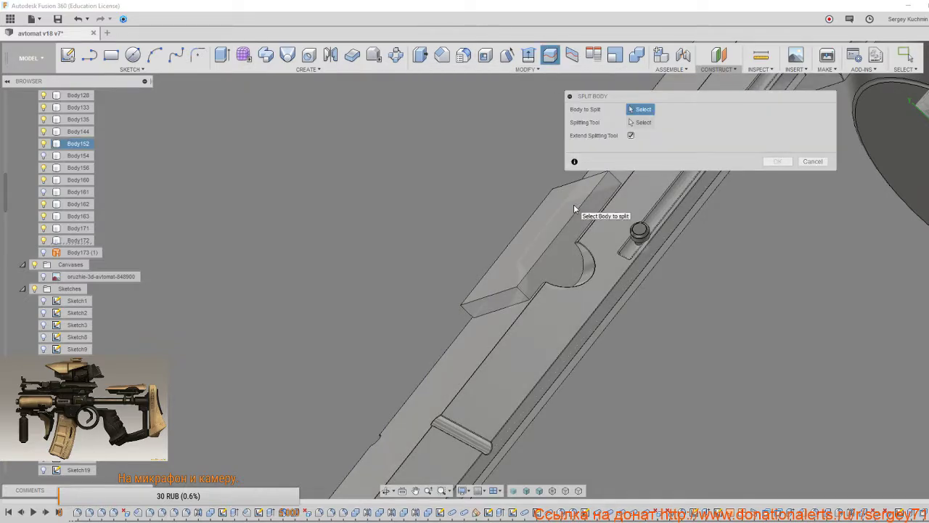
middle_drag(585, 224, 444, 283)
scroll(446, 327, down, 2)
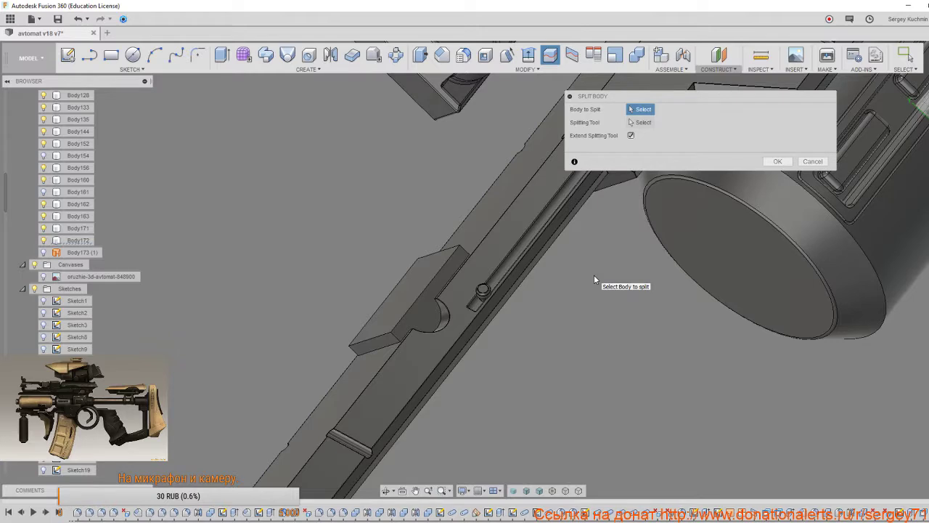
click(572, 55)
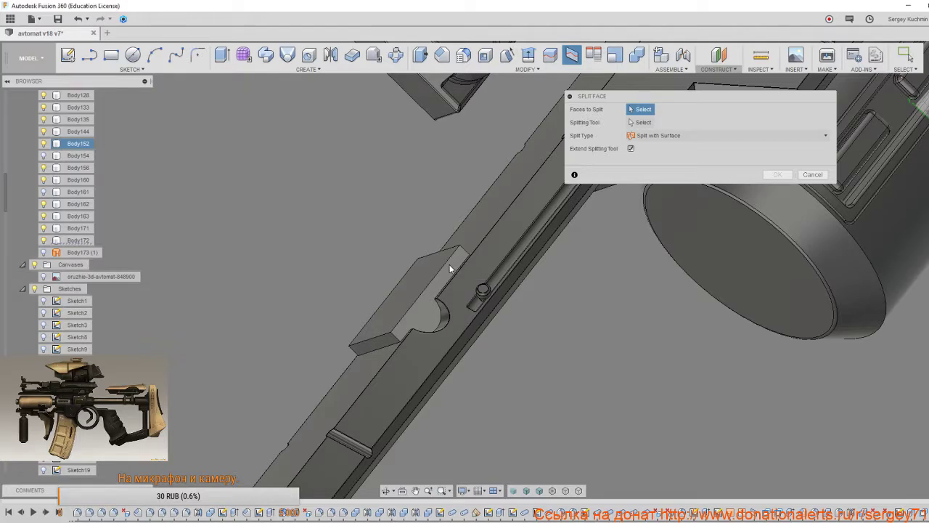
click(643, 122)
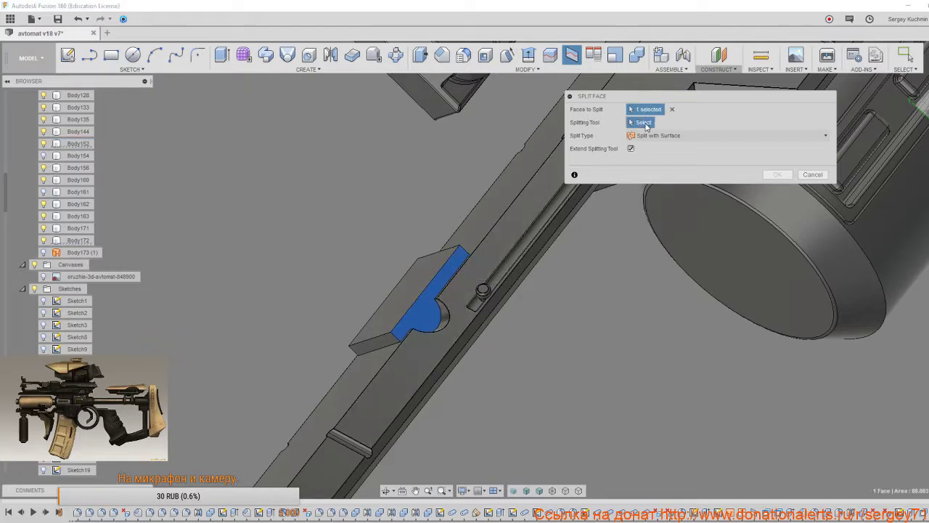
click(496, 213)
shift+middle_drag(493, 231, 578, 319)
click(812, 177)
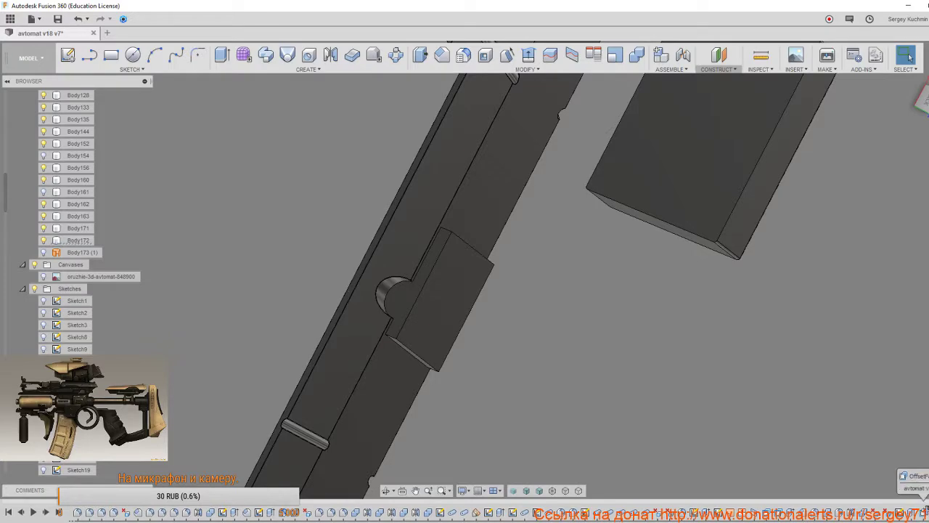
Split the rectangular block body with the rail's wide flat face as the splitting tool, keeping the tool extended.
shift+middle_drag(639, 408, 507, 309)
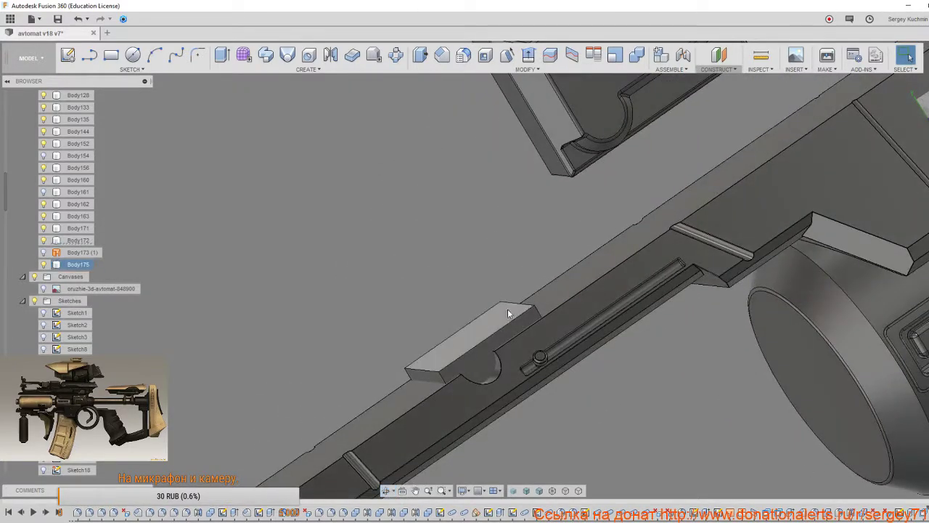
click(550, 56)
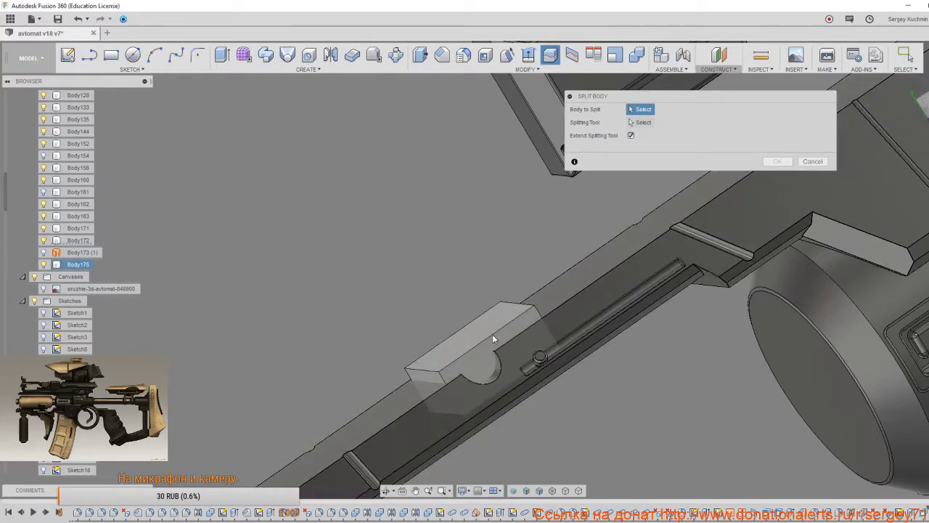
click(492, 335)
shift+middle_drag(564, 292, 552, 334)
click(643, 122)
click(593, 256)
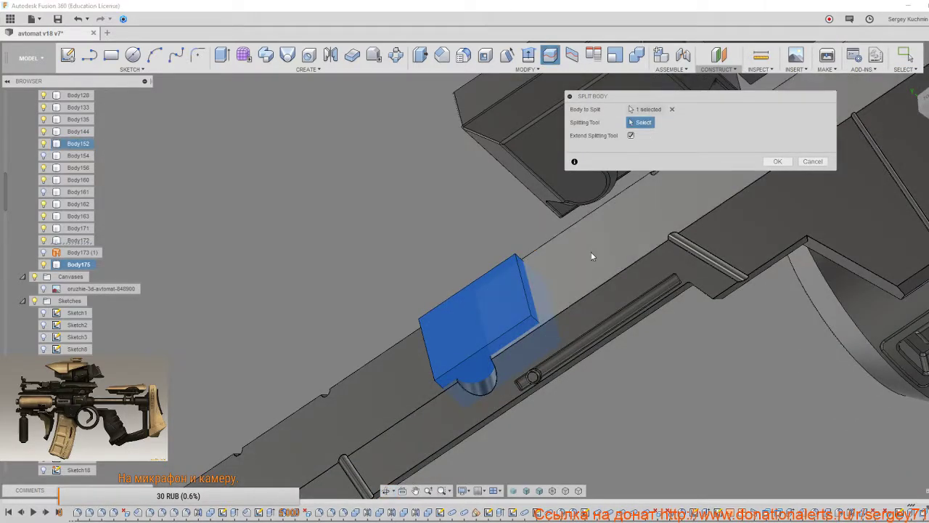
key(Return)
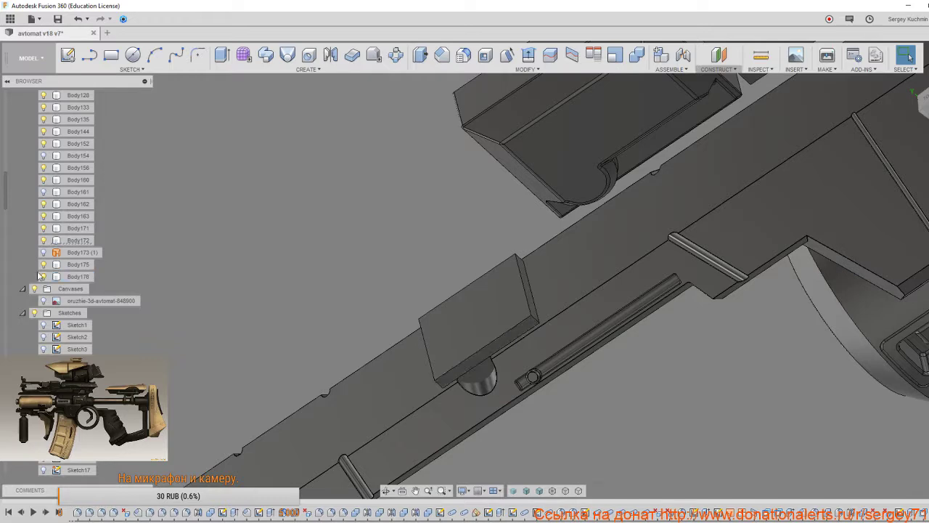
Delete Body176, the split-off part of the block protruding from the rail's flat face.
click(73, 279)
right_click(72, 280)
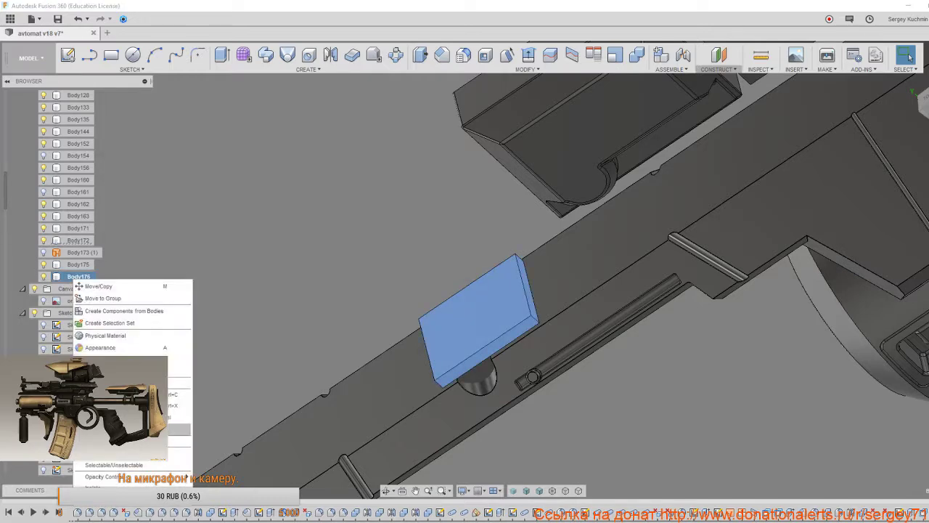
key(Escape)
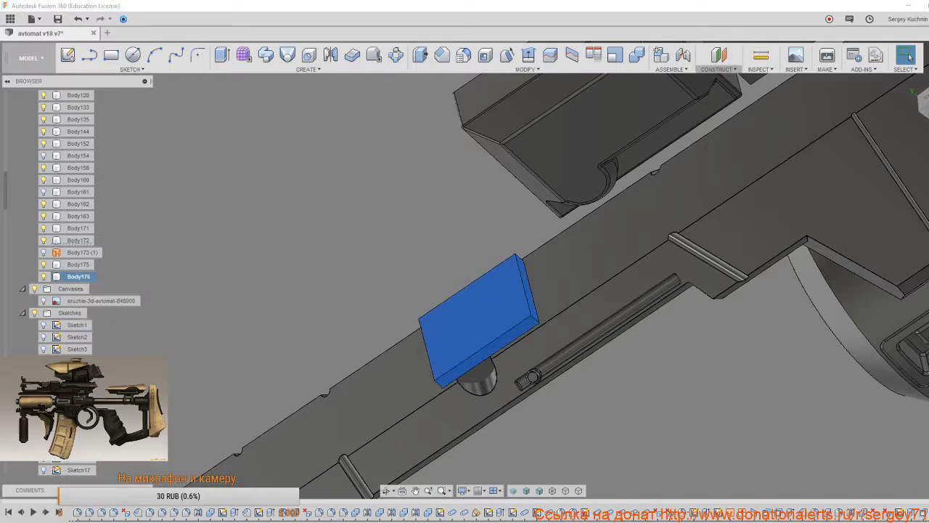
key(Delete)
Join the remaining flush part of the block to the rail body with Combine.
shift+middle_drag(316, 427, 389, 391)
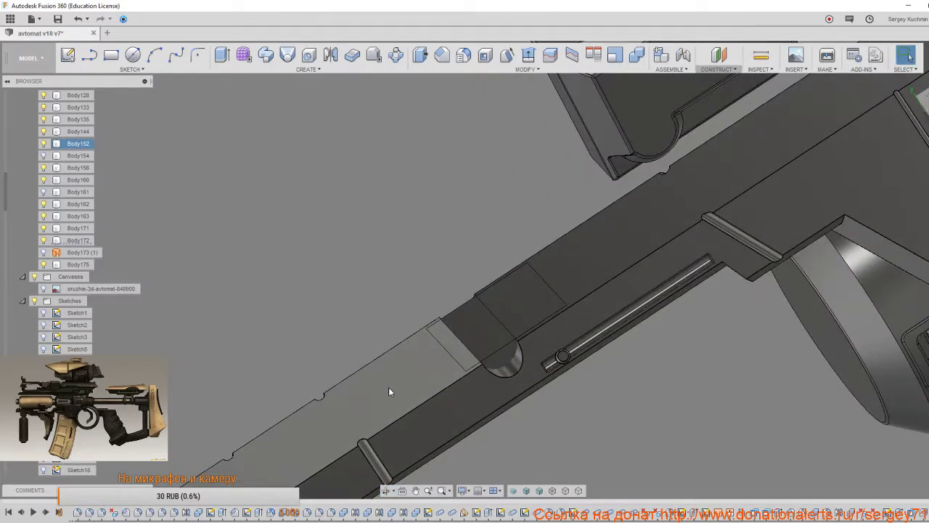
key(s)
click(466, 440)
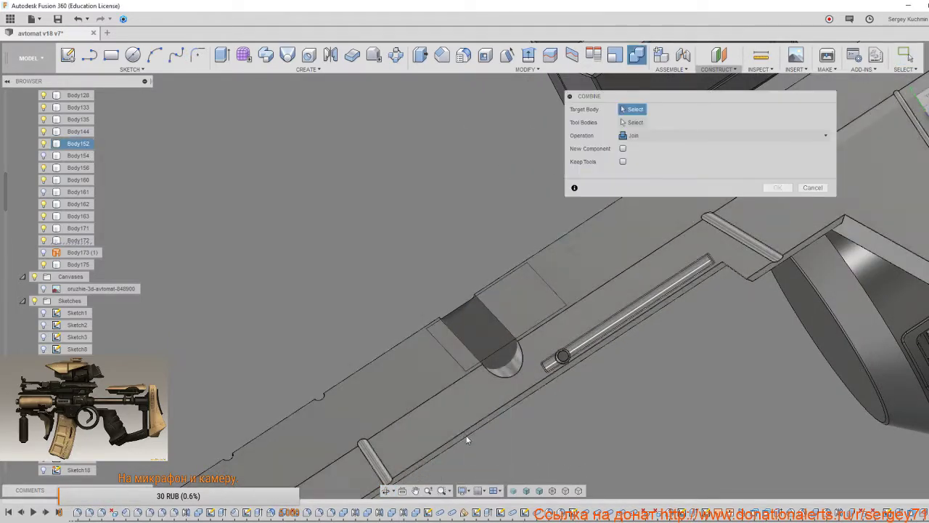
click(462, 427)
click(491, 323)
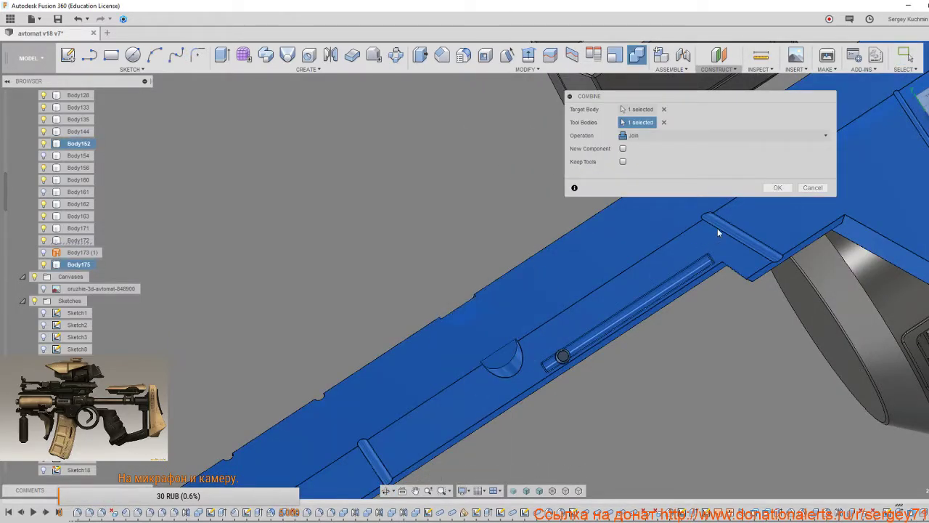
click(771, 188)
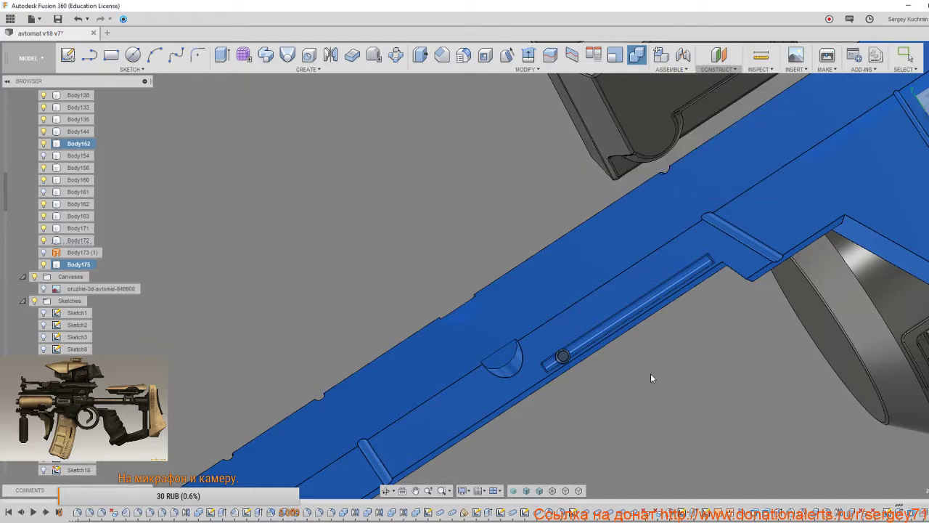
click(622, 378)
Fillet the curved inner edges of the rounded recesses on both sides of the rail with a 0.2 mm radius.
scroll(527, 342, up, 4)
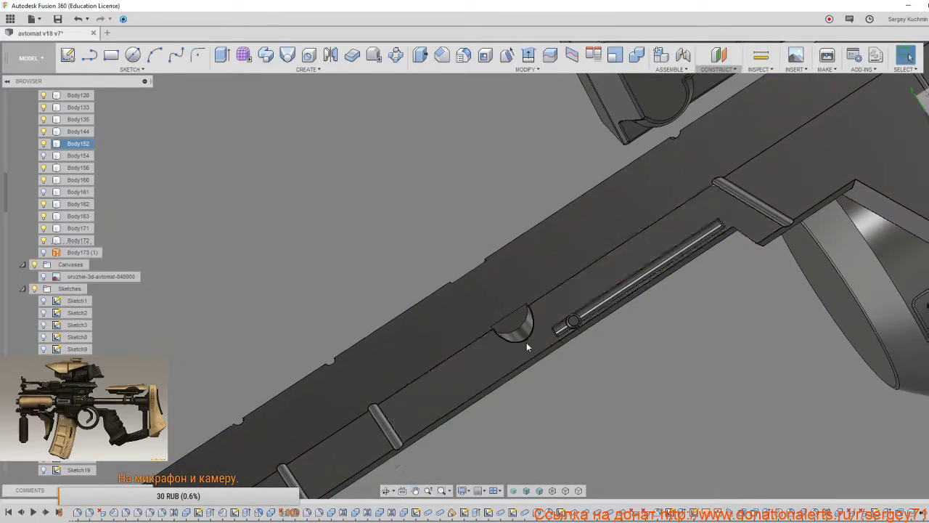
key(f)
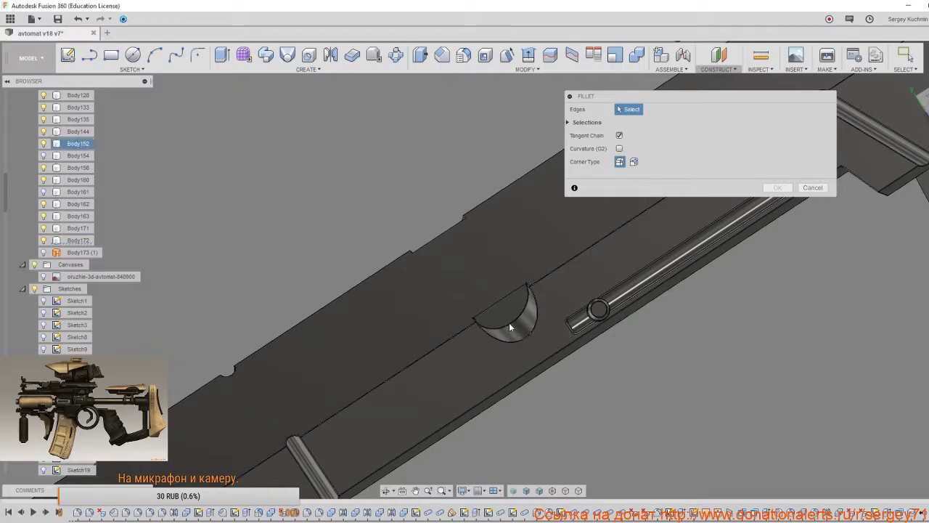
click(508, 322)
shift+middle_drag(506, 304, 445, 262)
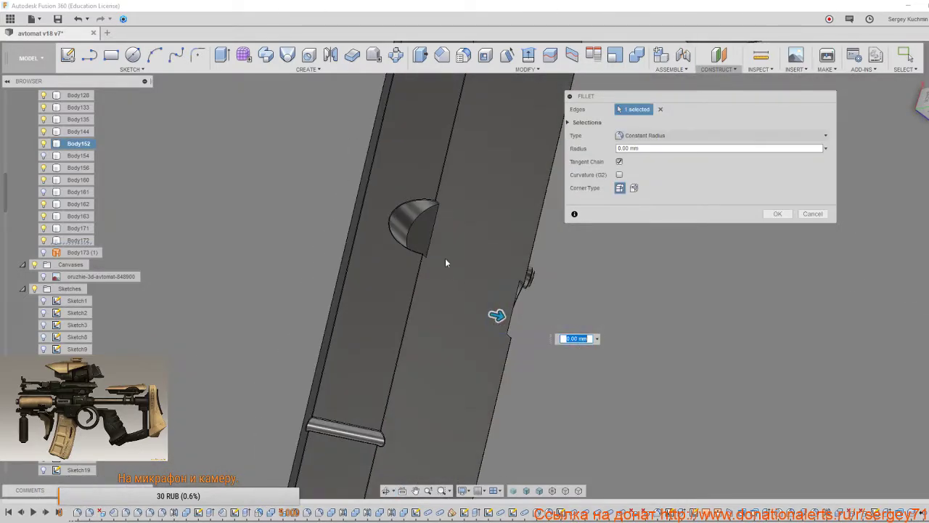
click(419, 228)
shift+middle_drag(419, 228, 448, 267)
click(525, 251)
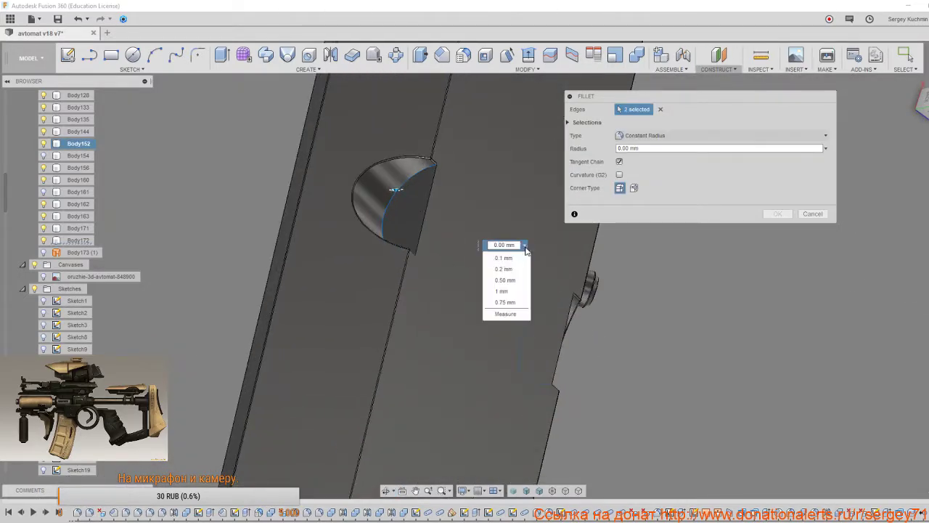
click(511, 272)
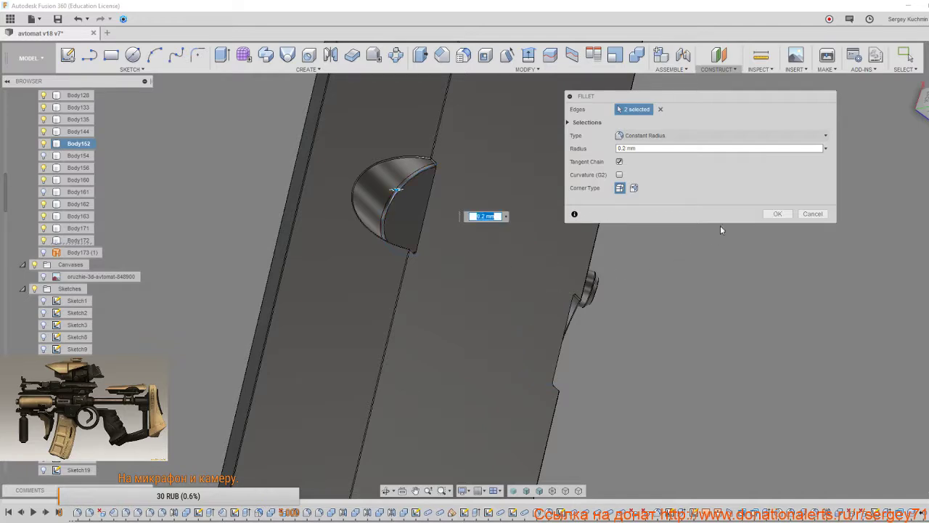
click(778, 213)
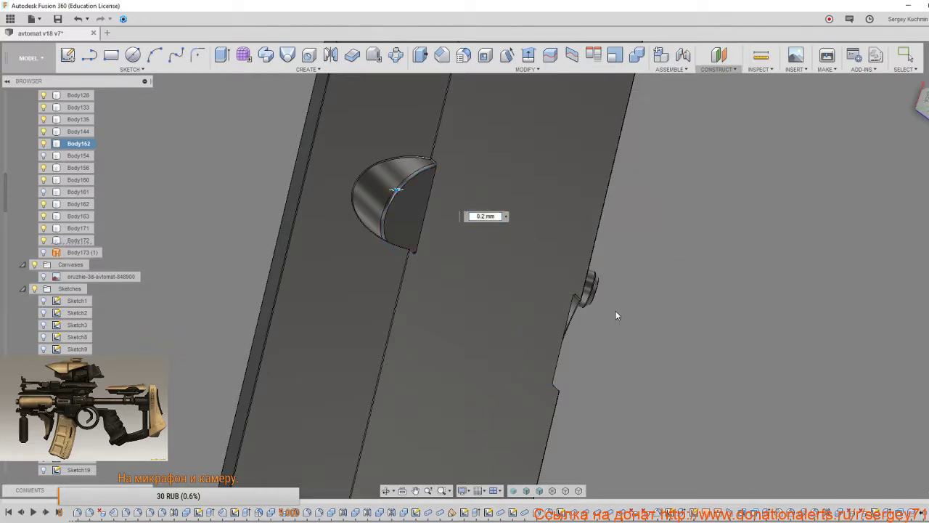
Show the hidden bodies Body161 and Body154 again with the rifle in a straight side view.
scroll(615, 315, down, 8)
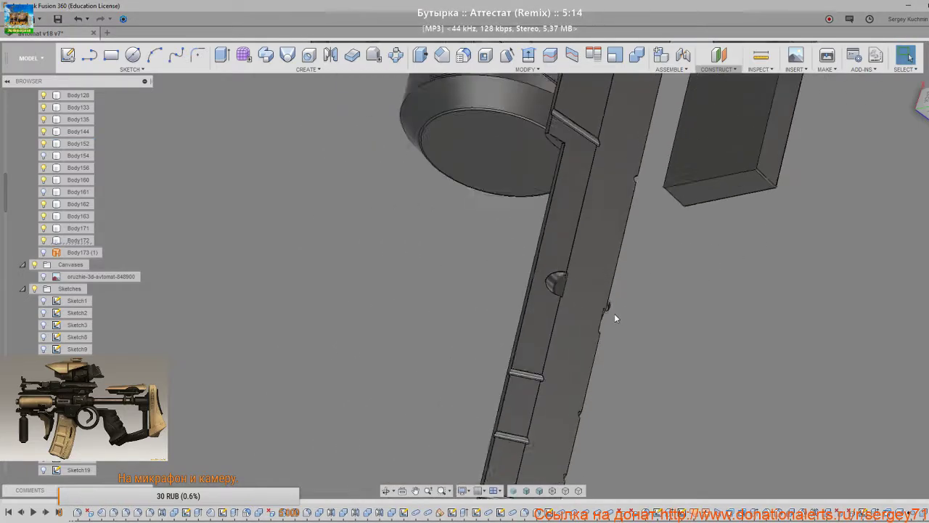
shift+middle_drag(620, 305, 529, 288)
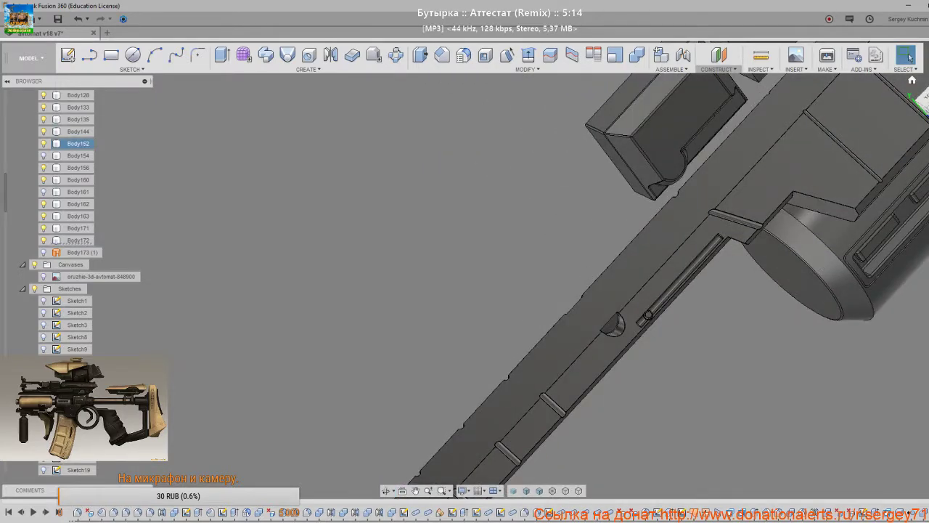
click(922, 98)
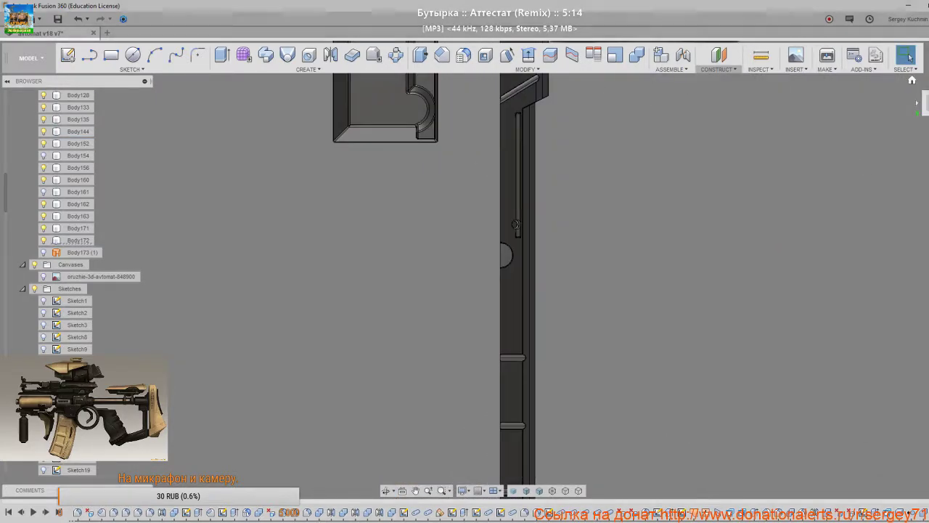
click(925, 90)
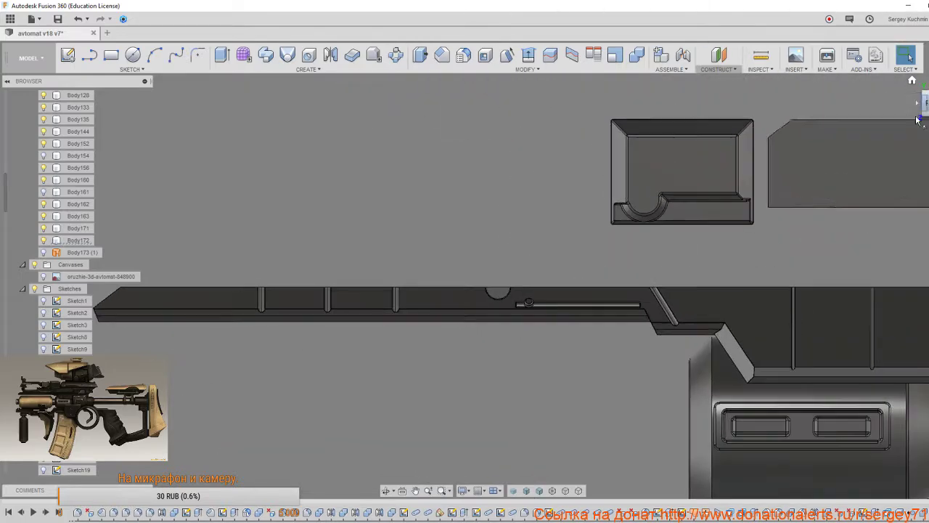
scroll(419, 243, down, 2)
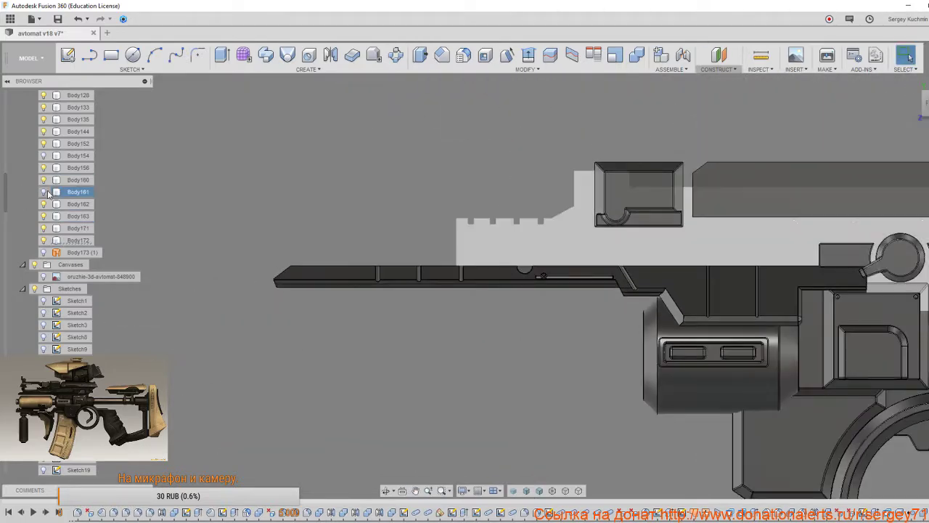
click(44, 191)
click(44, 156)
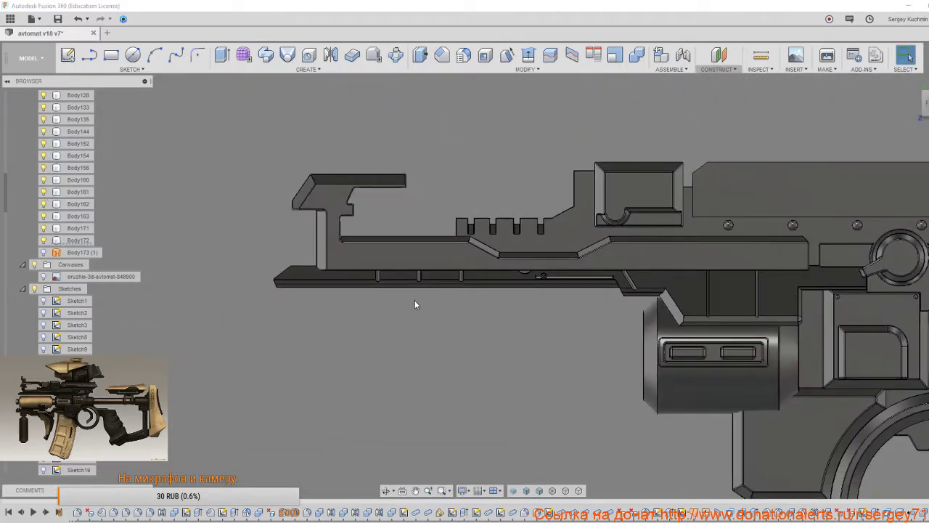
Switch the rifle's visual style to plain shading without edge lines.
scroll(241, 273, down, 3)
scroll(364, 300, down, 3)
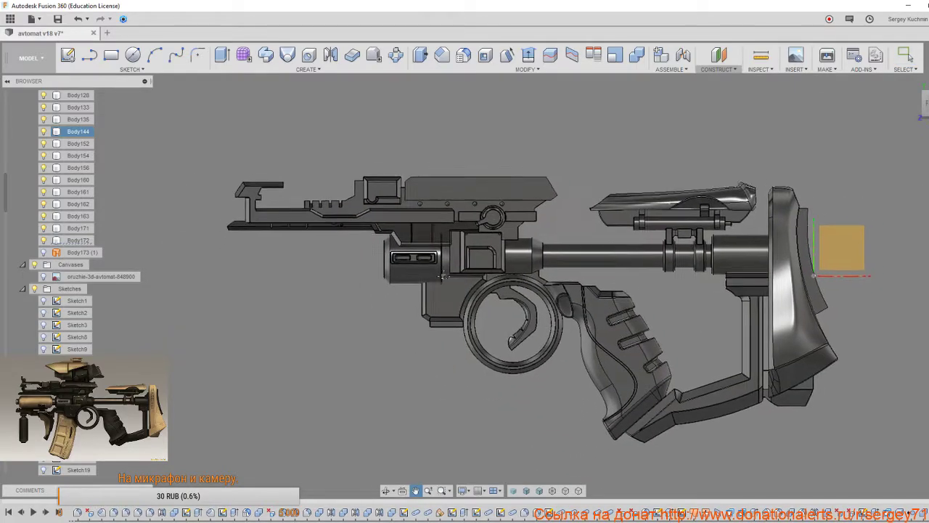
scroll(354, 250, up, 5)
shift+middle_drag(363, 231, 380, 250)
scroll(382, 251, down, 3)
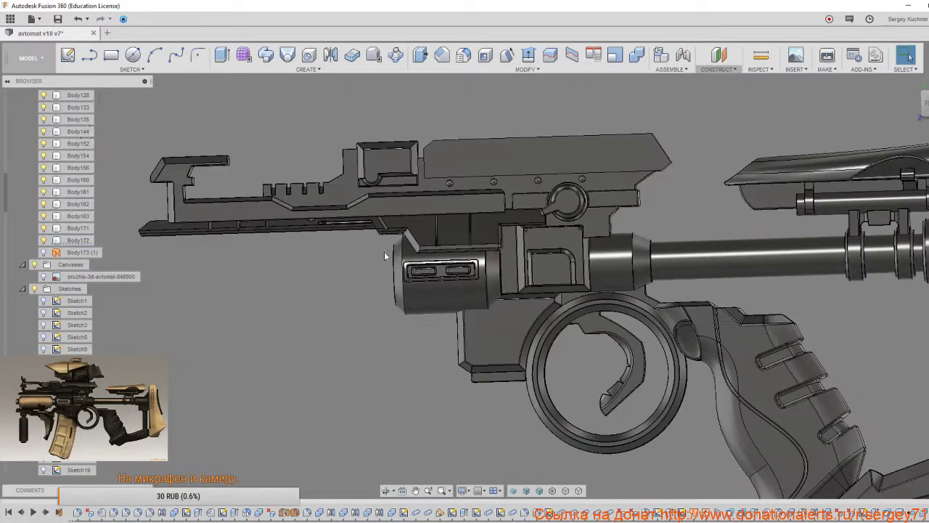
click(511, 492)
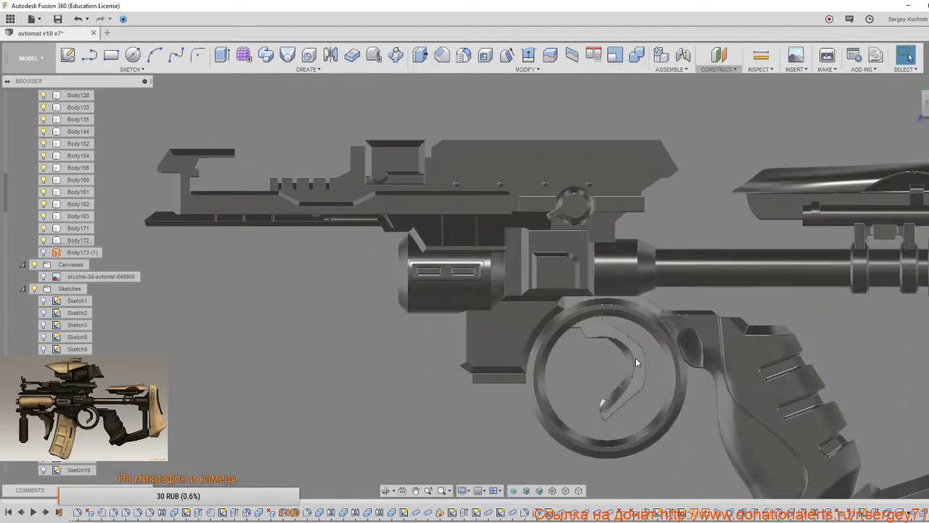
Set the display environment to Photo Booth with most of the rifle in an angled view.
scroll(626, 353, down, 3)
shift+middle_drag(627, 344, 622, 322)
mouse_move(622, 322)
middle_down()
mouse_move(542, 261)
mouse_move(547, 251)
middle_up()
scroll(540, 263, down, 3)
scroll(521, 229, up, 6)
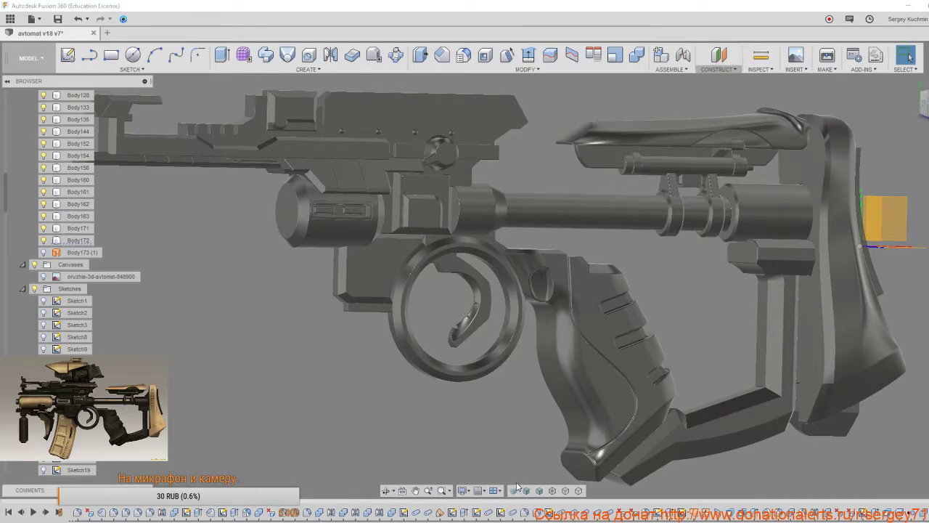
click(464, 490)
mouse_move(498, 425)
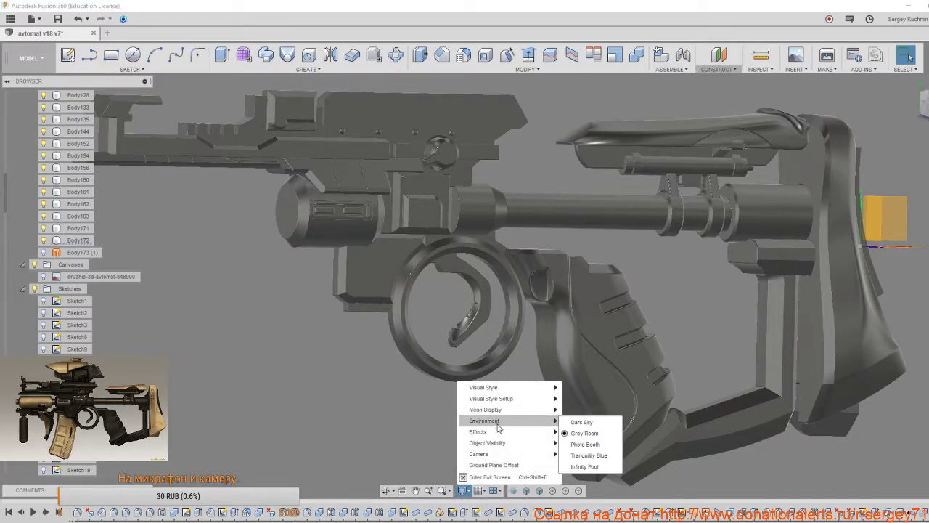
click(602, 444)
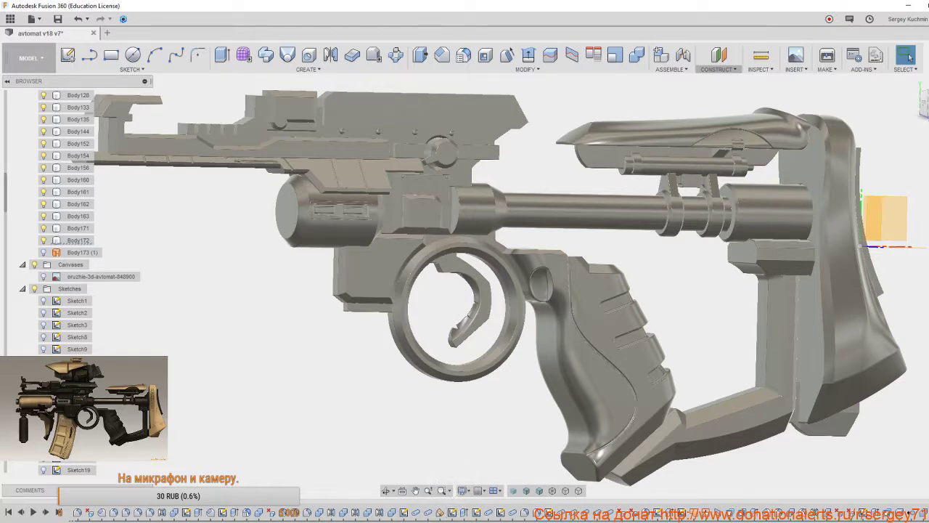
Switch to the background music player and skip ahead several tracks.
click(835, 520)
mouse_move(845, 474)
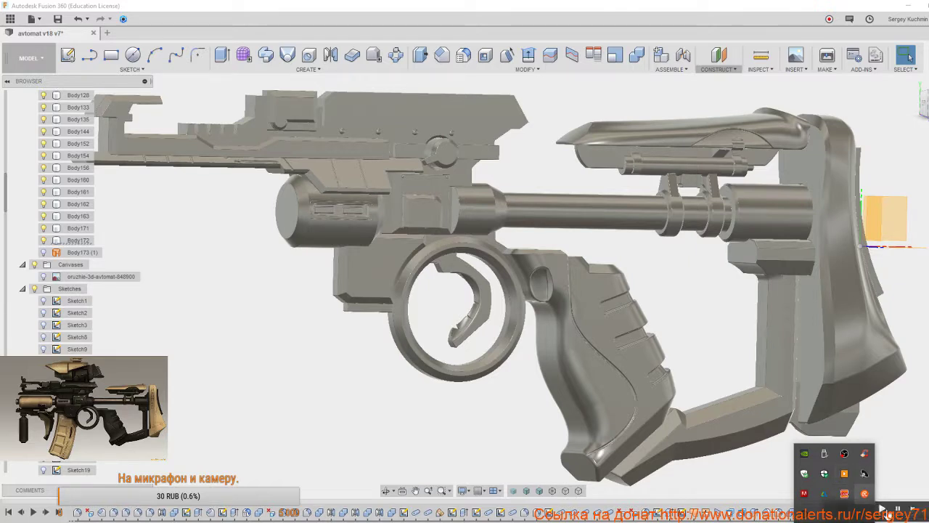
click(916, 511)
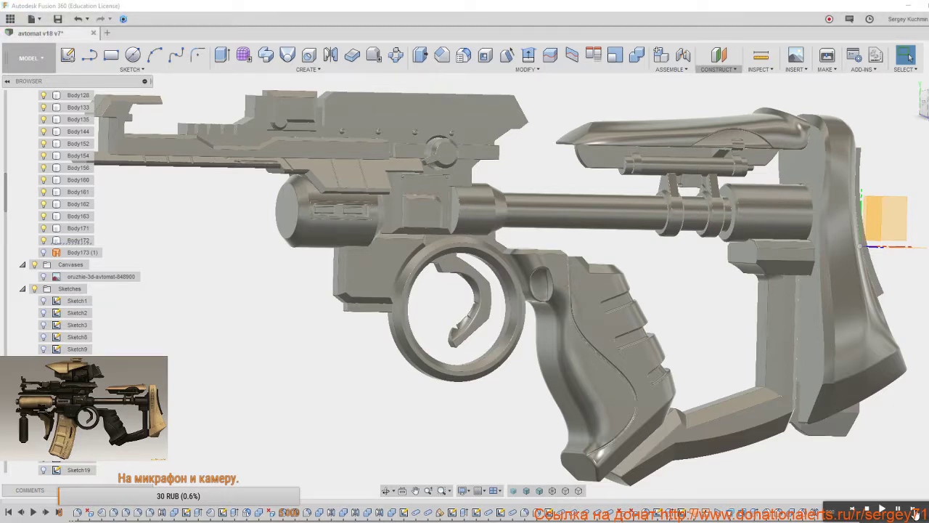
click(914, 511)
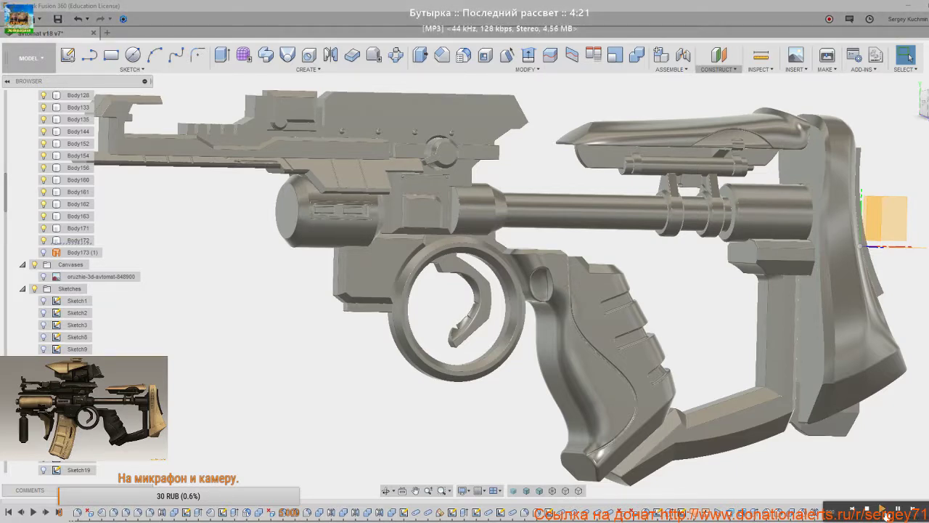
click(913, 511)
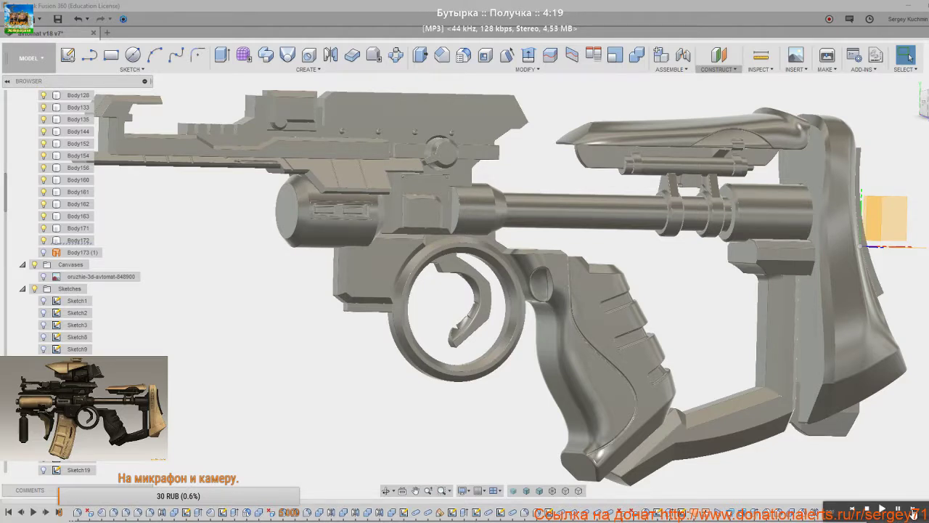
click(913, 511)
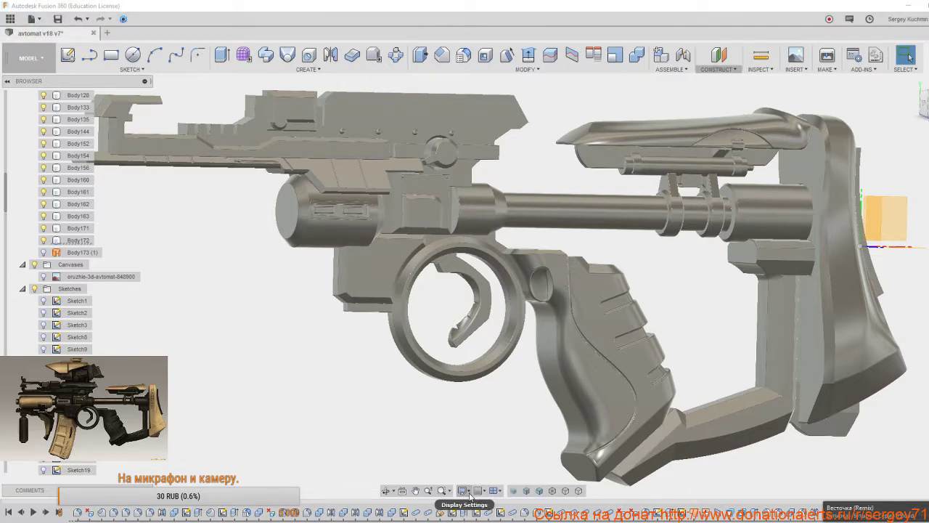
Set the display environment back to Grey Room.
click(470, 496)
mouse_move(492, 422)
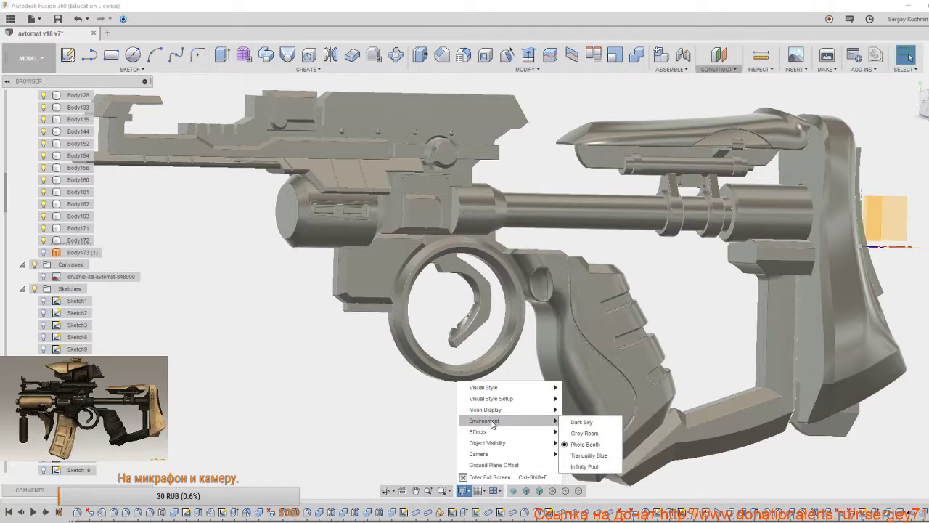
click(591, 433)
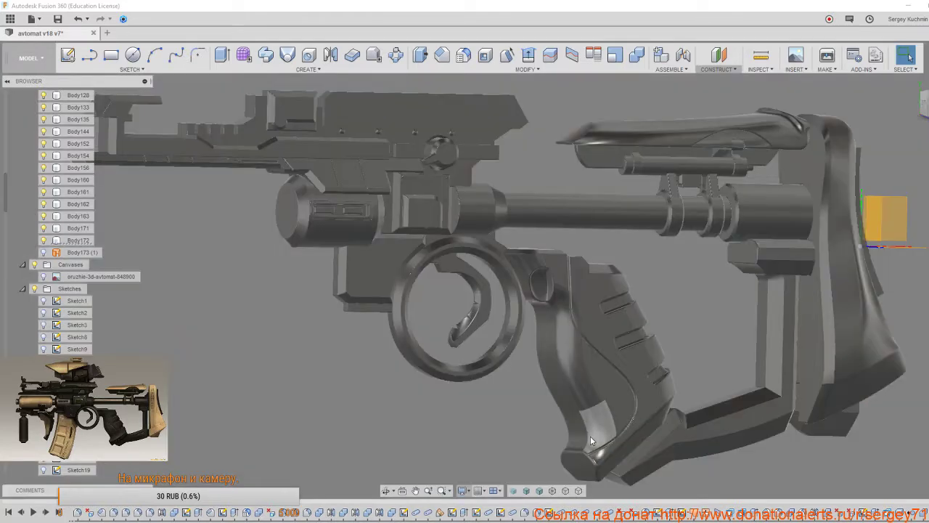
Change the display environment to Tranquility Blue.
click(467, 493)
mouse_move(506, 406)
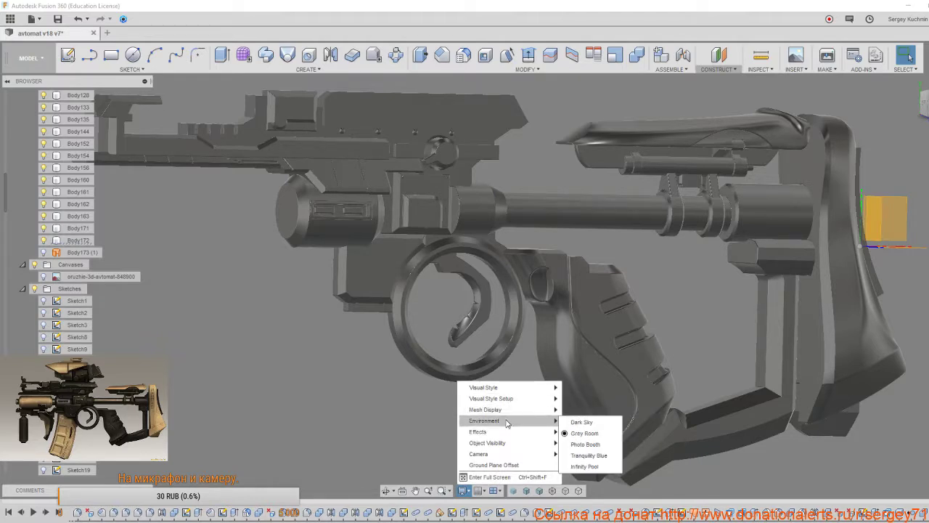
click(584, 455)
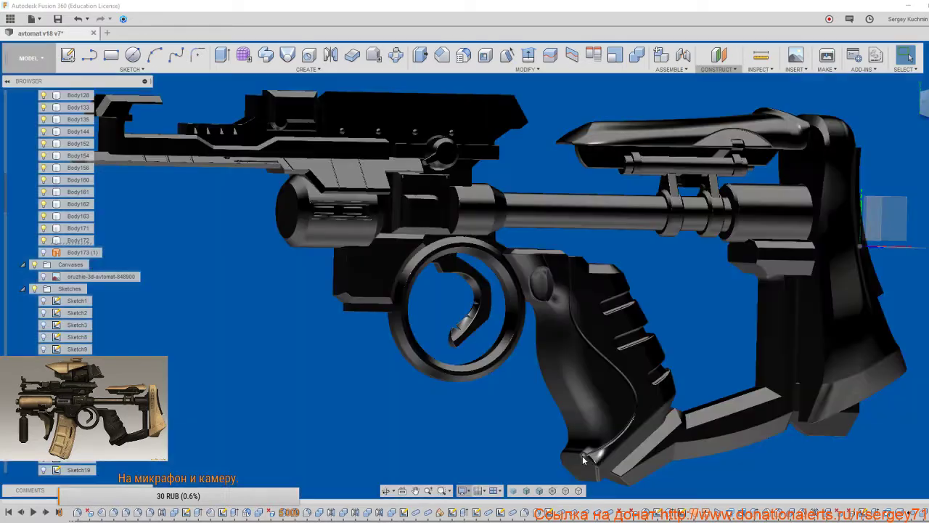
Change the viewport environment from the blue background to Infinity Pool.
scroll(583, 459, down, 3)
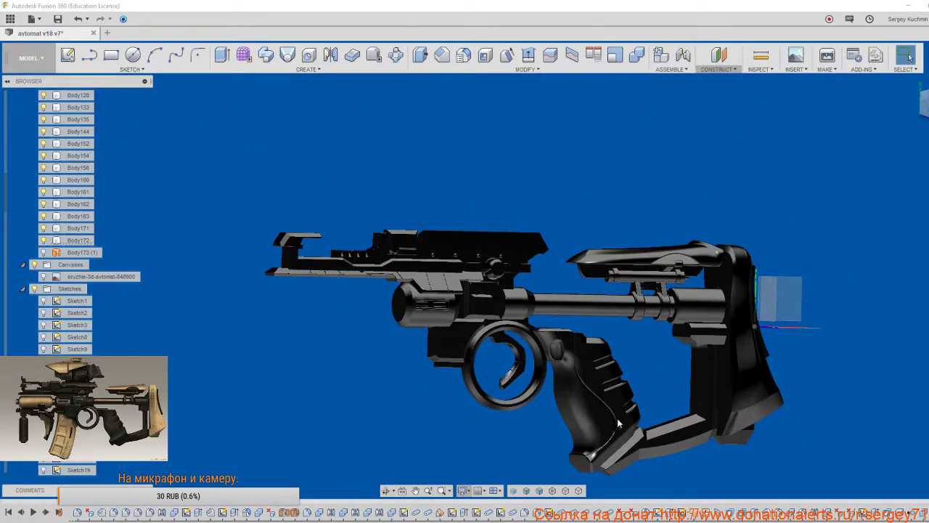
shift+middle_drag(584, 386, 608, 400)
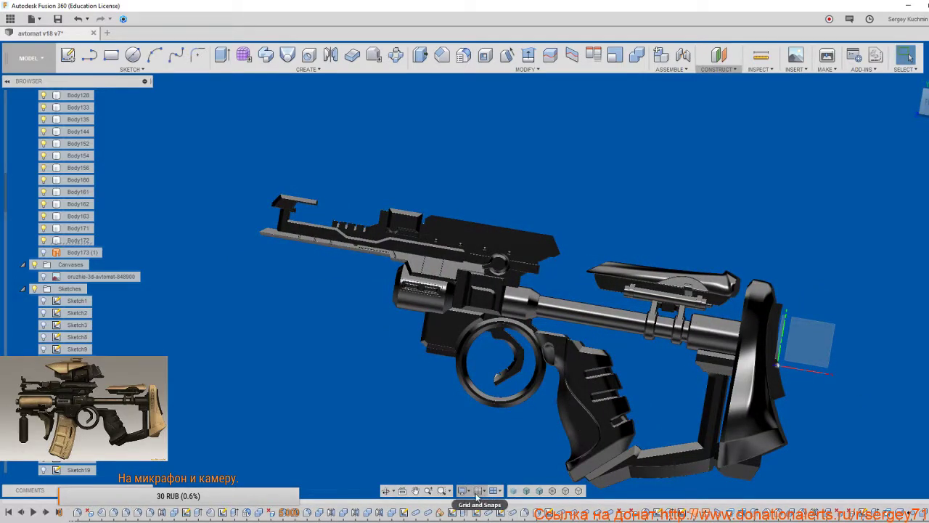
click(468, 494)
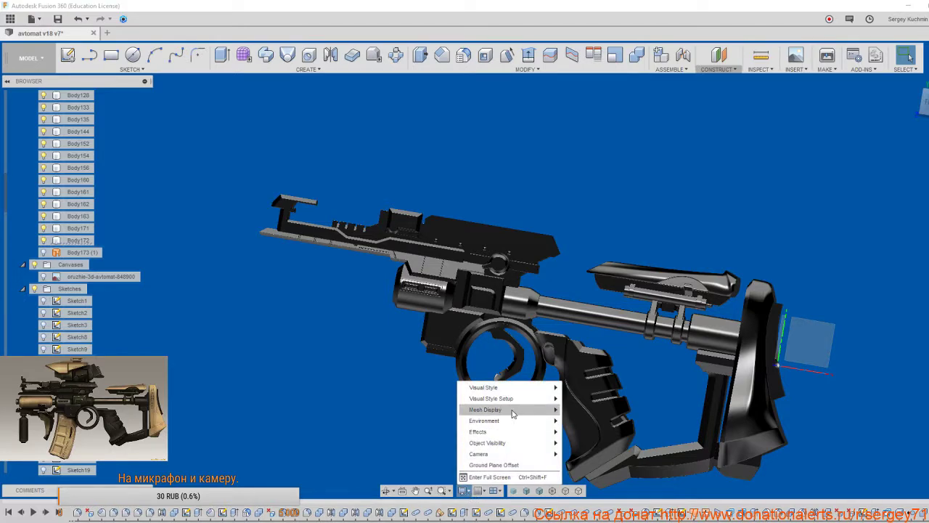
mouse_move(511, 424)
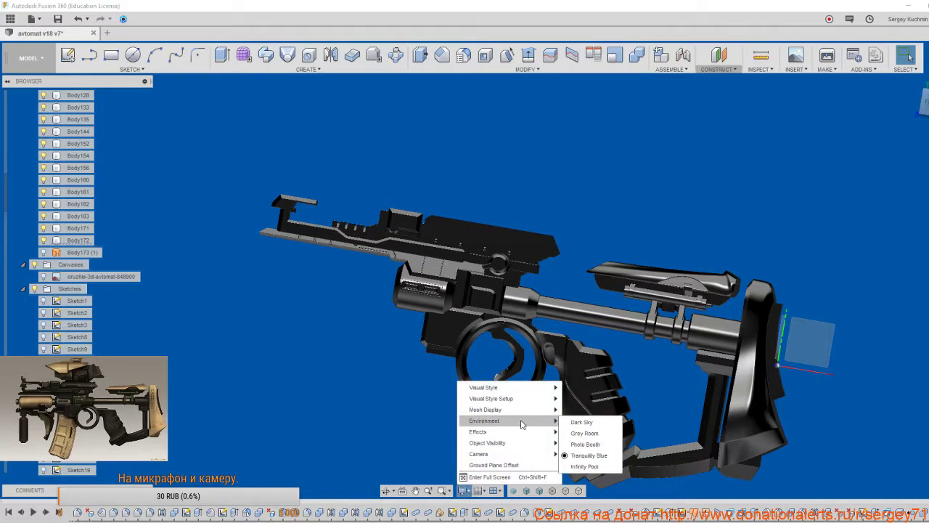
click(585, 466)
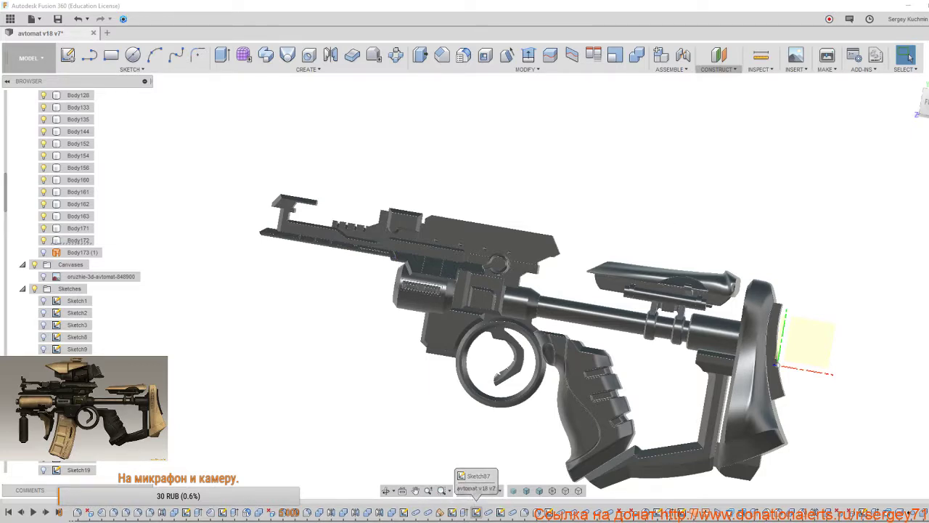
click(842, 520)
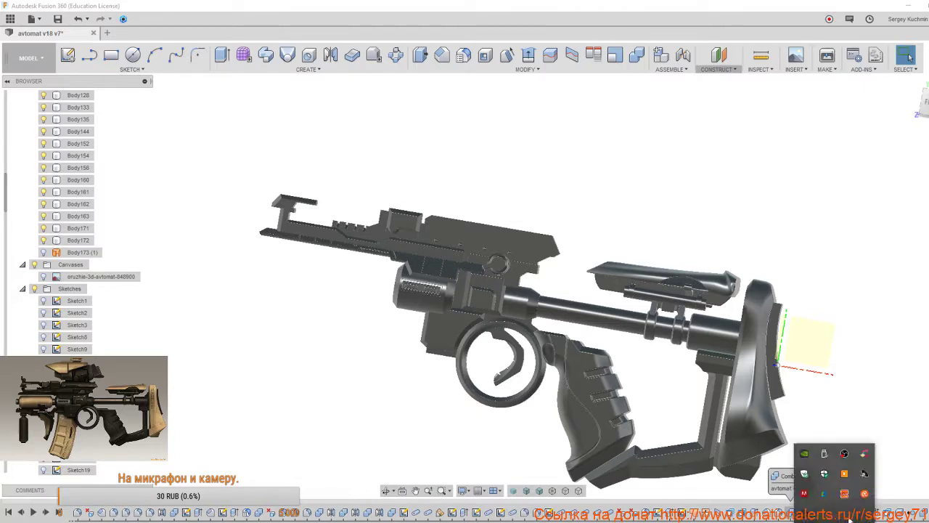
mouse_move(843, 480)
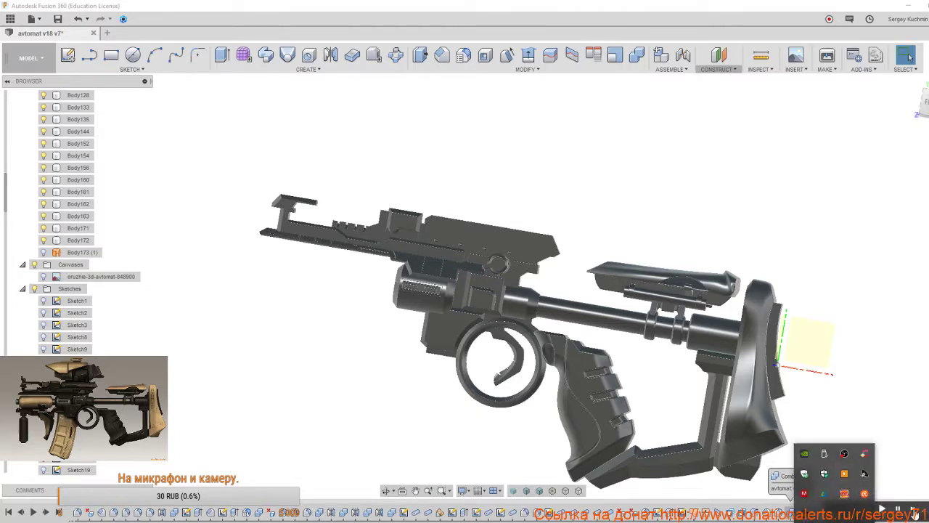
click(913, 510)
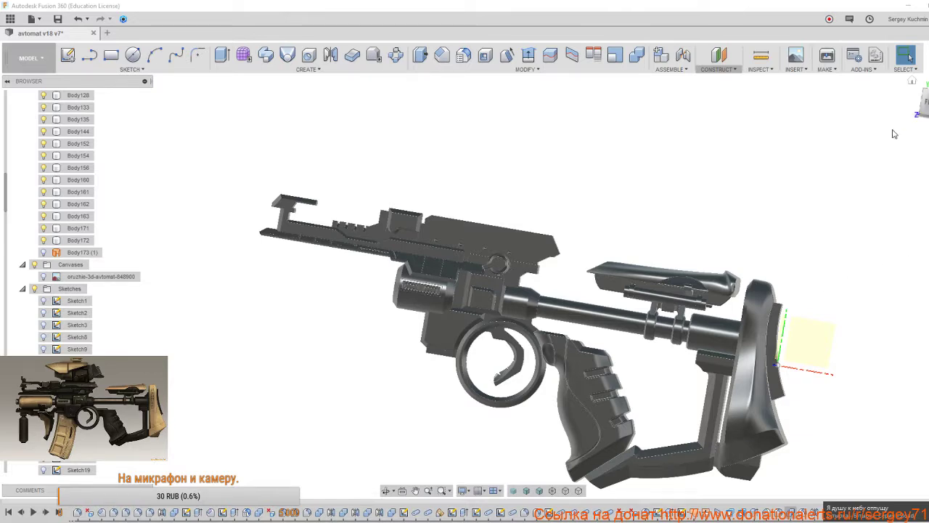
Orient the rifle to a straight side view and display it shaded with visible edges.
click(924, 102)
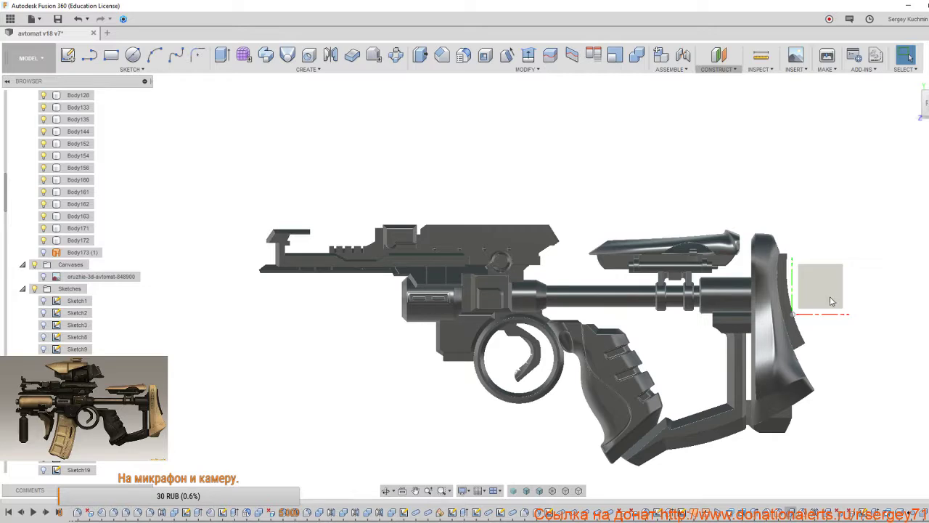
click(510, 262)
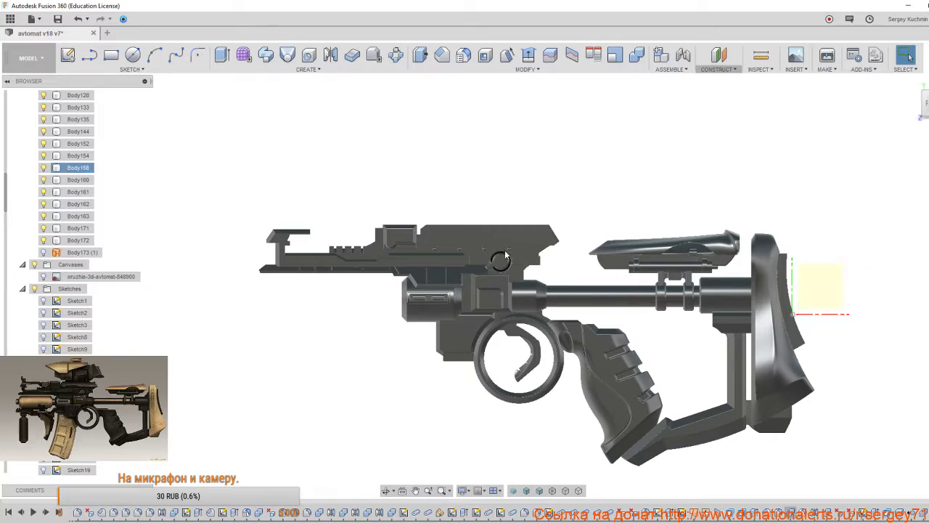
scroll(505, 250, up, 5)
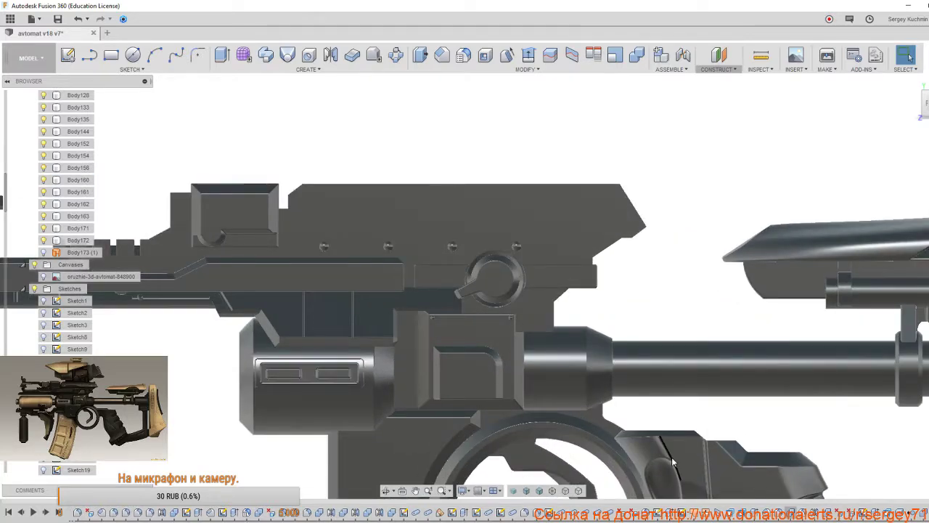
click(540, 492)
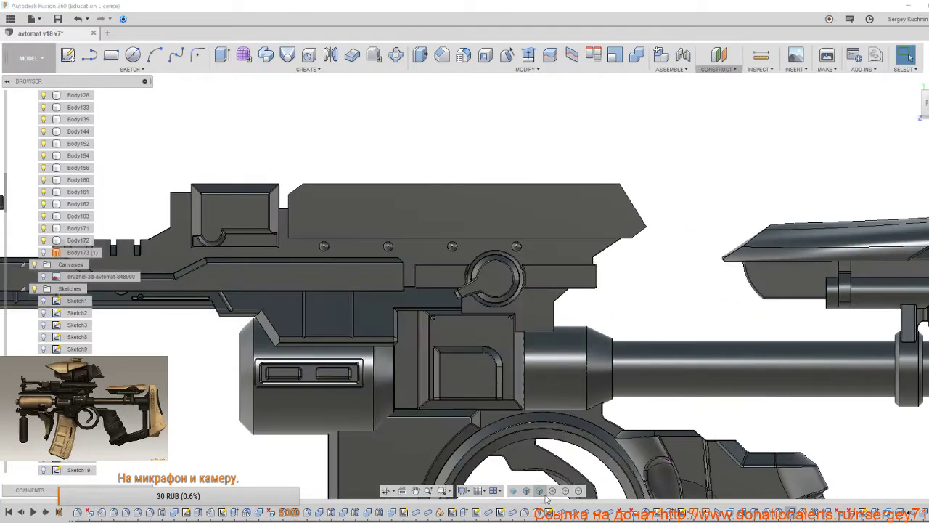
Combine with the Cut operation, using the lower rail Body152 to cut the front sight rail Body154 while keeping the tool body.
click(510, 286)
scroll(511, 285, down, 3)
scroll(511, 285, down, 2)
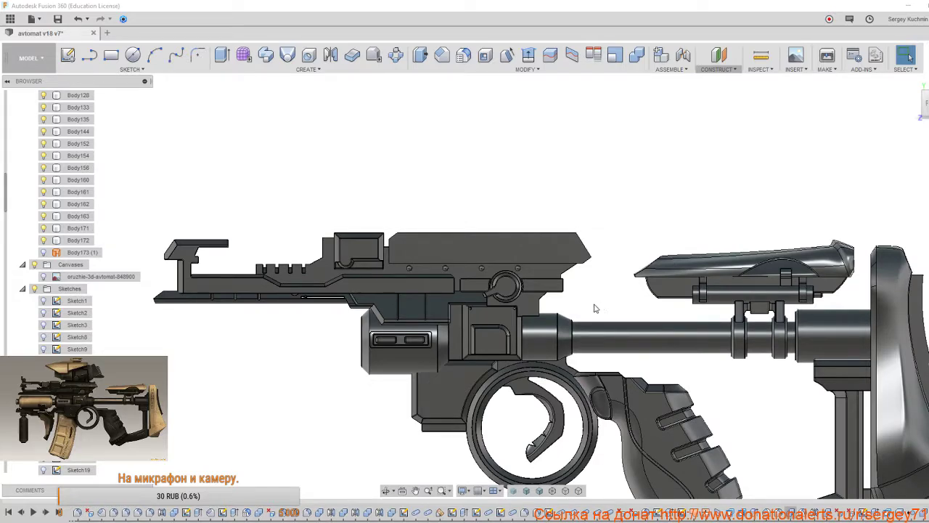
middle_drag(593, 309, 755, 259)
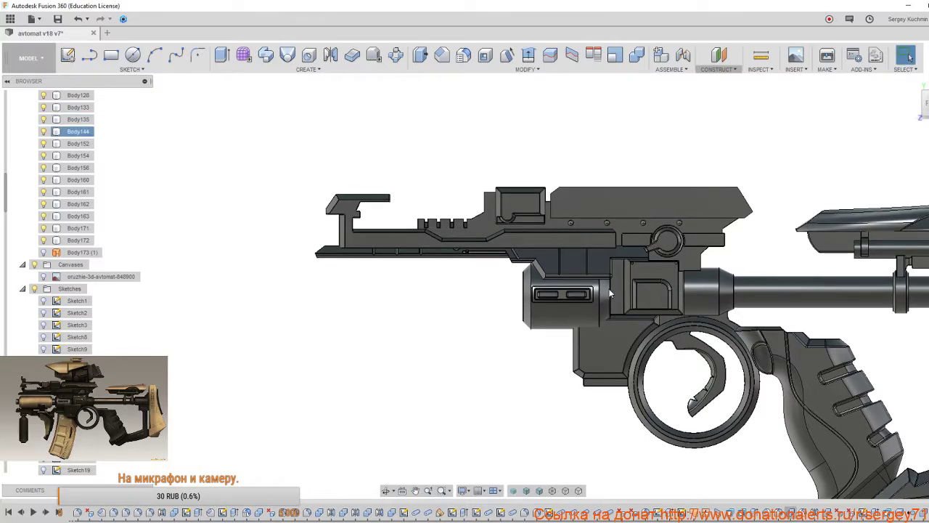
scroll(535, 224, up, 3)
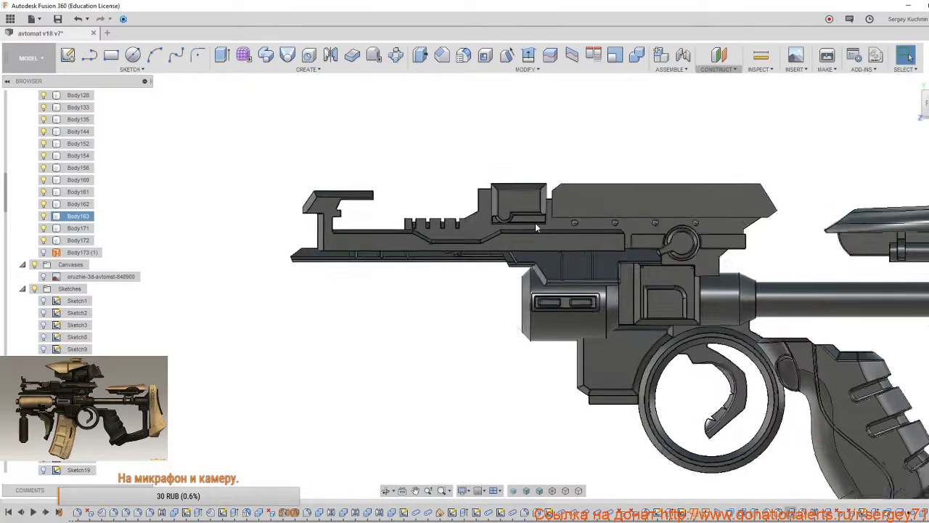
middle_drag(534, 249, 690, 195)
click(636, 57)
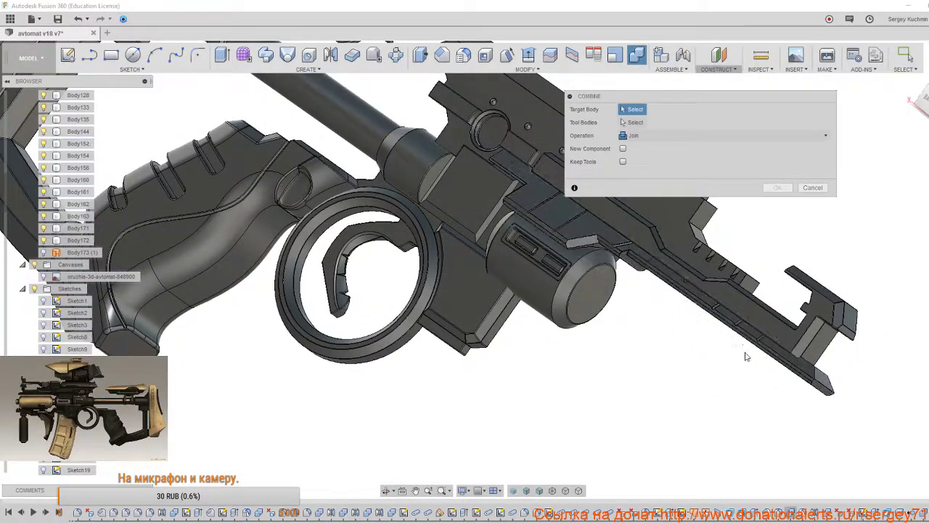
scroll(807, 333, up, 3)
click(808, 334)
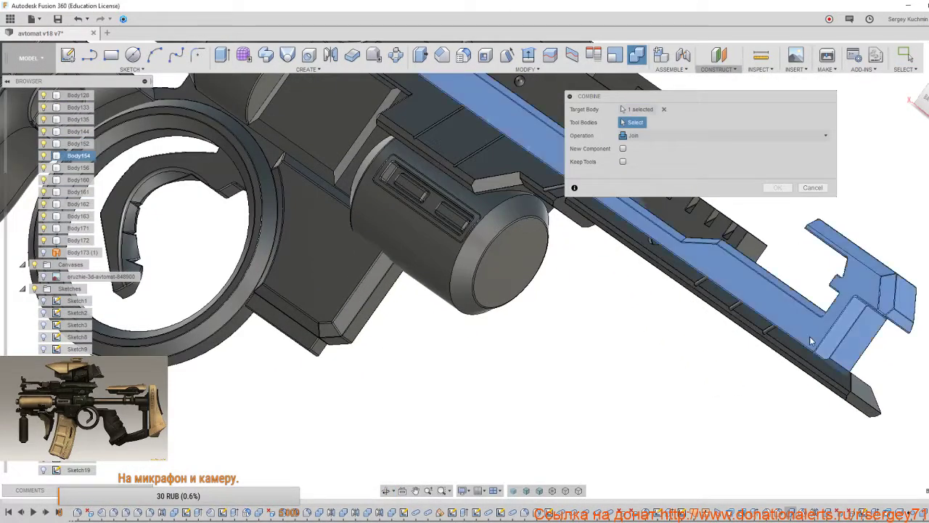
click(823, 382)
click(653, 136)
click(654, 162)
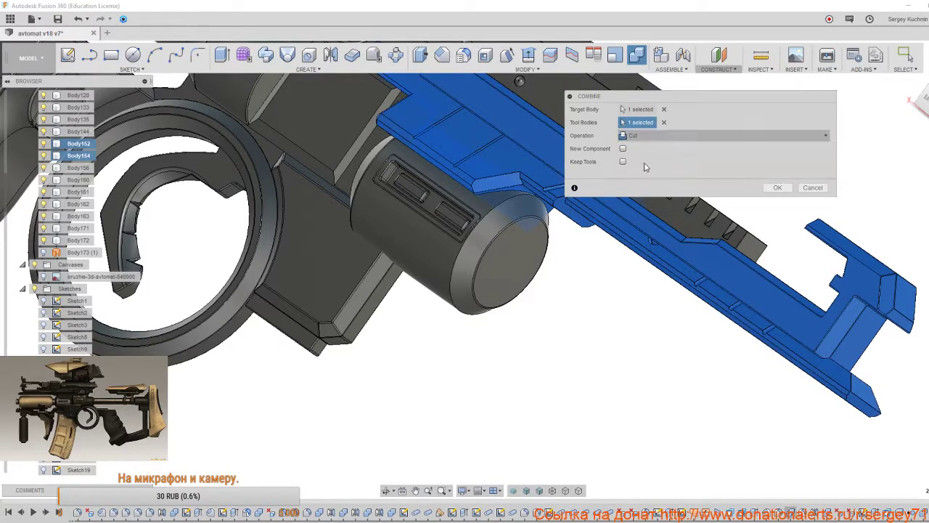
click(778, 188)
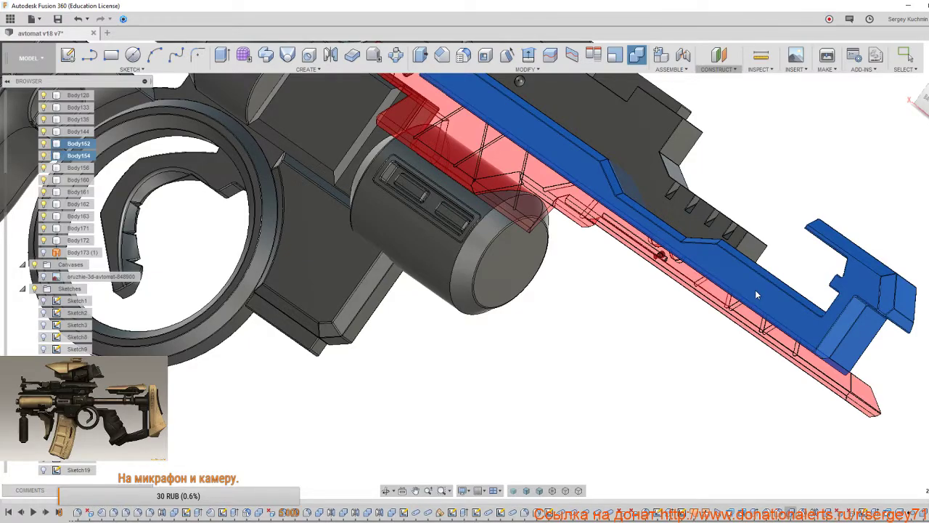
Fillet the edge of the front sight rail Body154 where it meets the lower rail, with a constant radius and tangent chain.
shift+middle_drag(757, 289, 505, 269)
scroll(749, 302, up, 2)
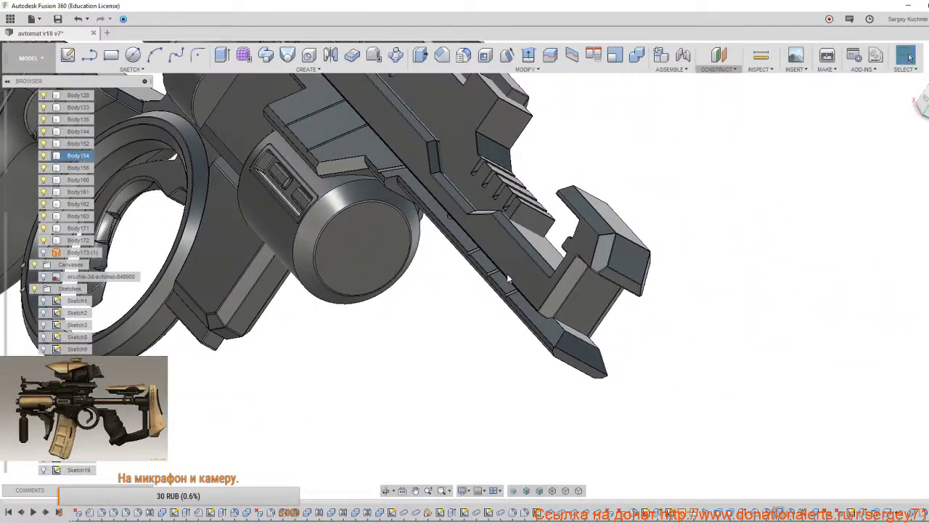
key(f)
scroll(557, 325, up, 4)
click(557, 325)
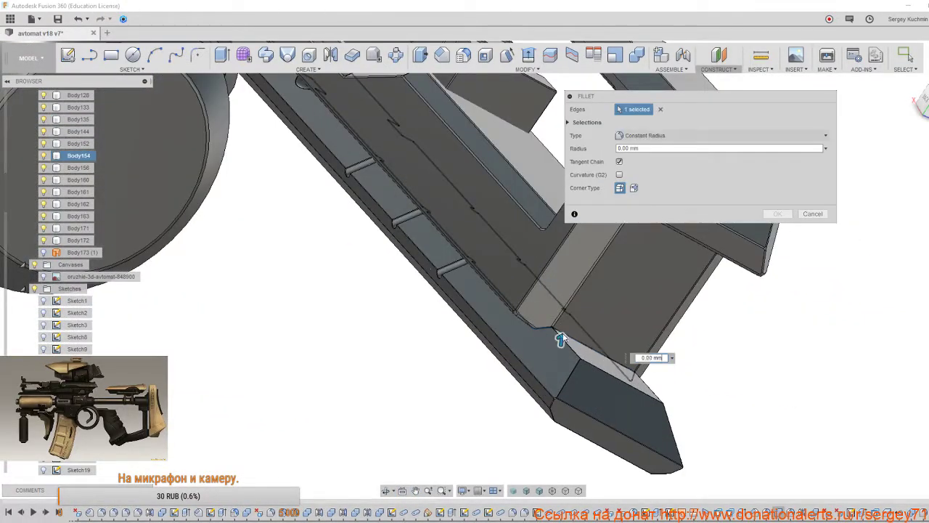
click(673, 358)
click(653, 382)
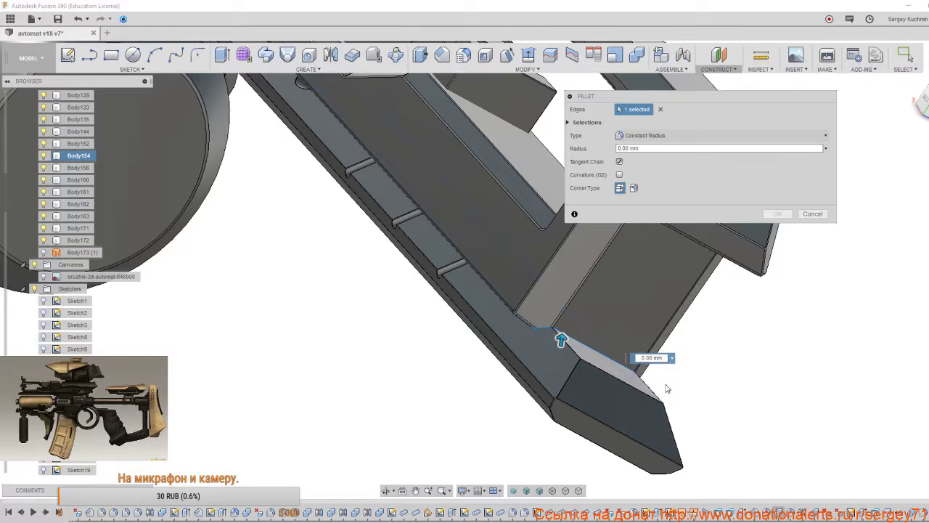
click(779, 214)
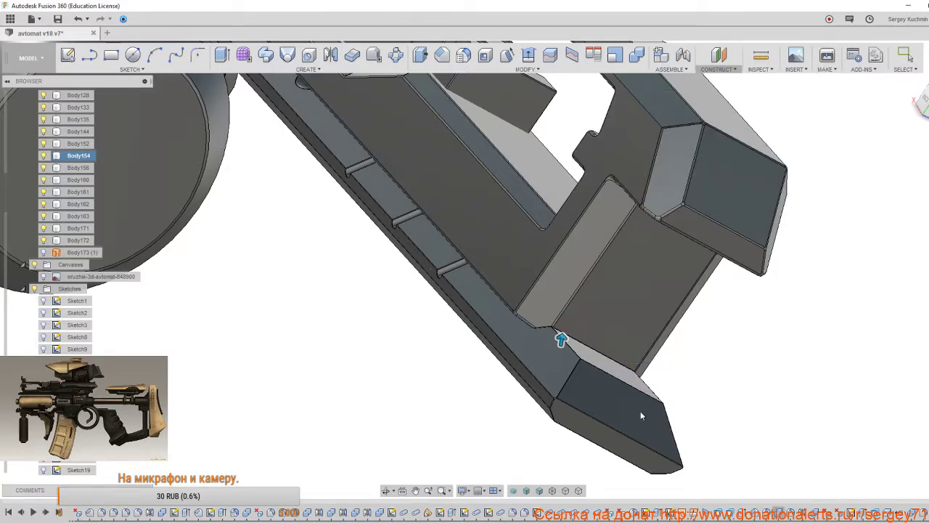
Examine the receiver and front rail from the opposite side for remaining body intersections and unfinished edges.
scroll(640, 411, down, 8)
scroll(643, 401, up, 5)
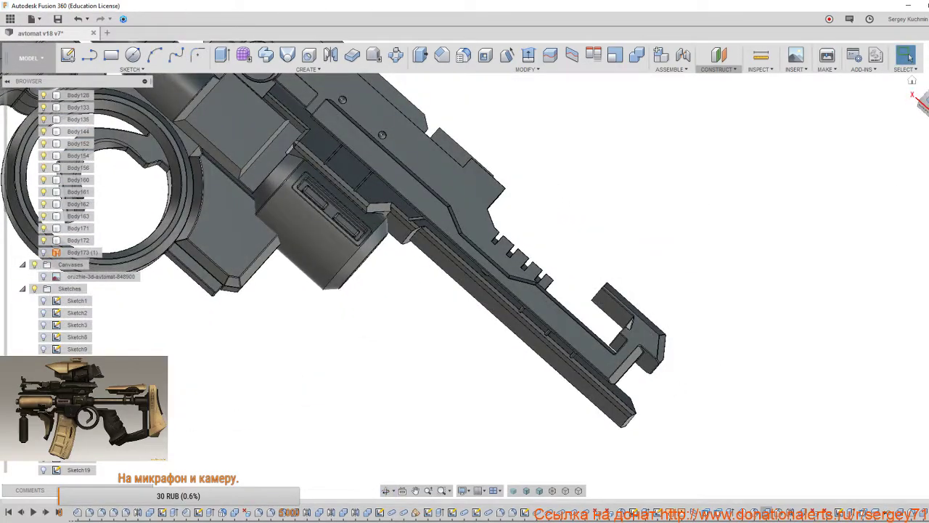
click(921, 104)
middle_drag(394, 388, 612, 310)
scroll(560, 298, up, 4)
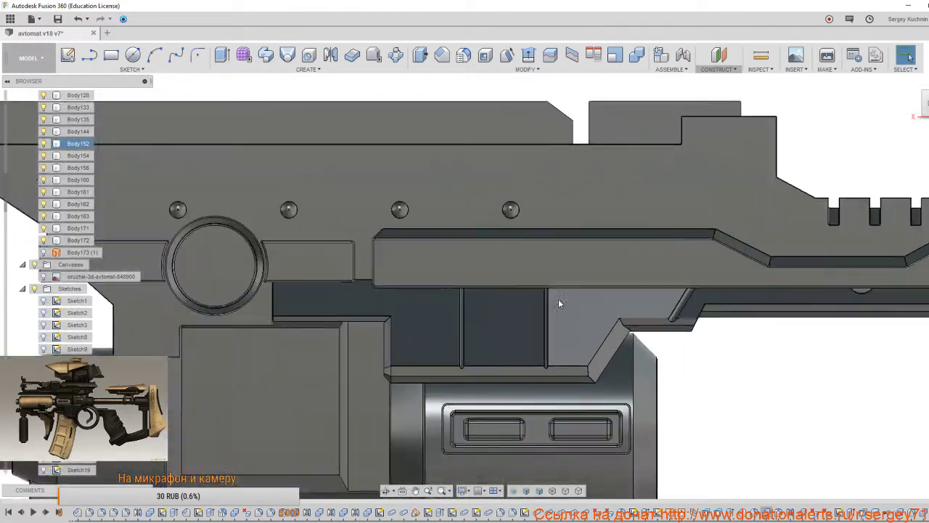
mouse_move(559, 299)
shift+middle_down()
mouse_move(586, 276)
mouse_move(551, 311)
shift+middle_up()
scroll(551, 310, down, 3)
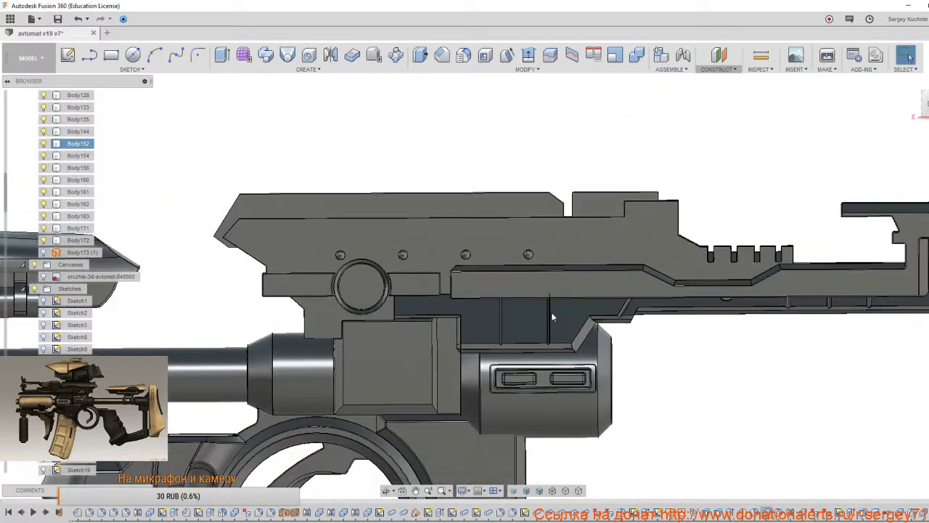
mouse_move(723, 209)
shift+middle_down()
mouse_move(724, 220)
mouse_move(738, 215)
shift+middle_up()
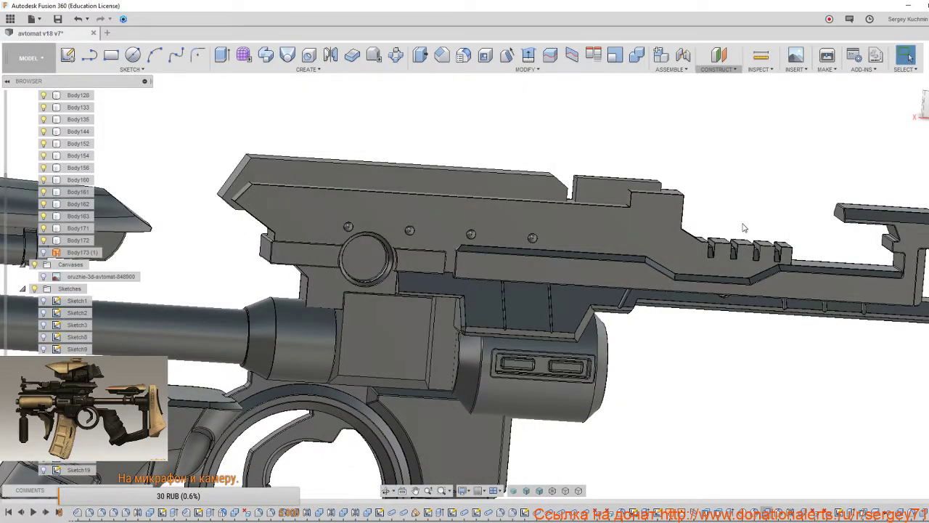
shift+middle_drag(740, 242, 762, 254)
Combine with the Cut operation, using the receiver Body161 to cut the front sight rail Body154 while keeping the tool body.
scroll(723, 297, up, 3)
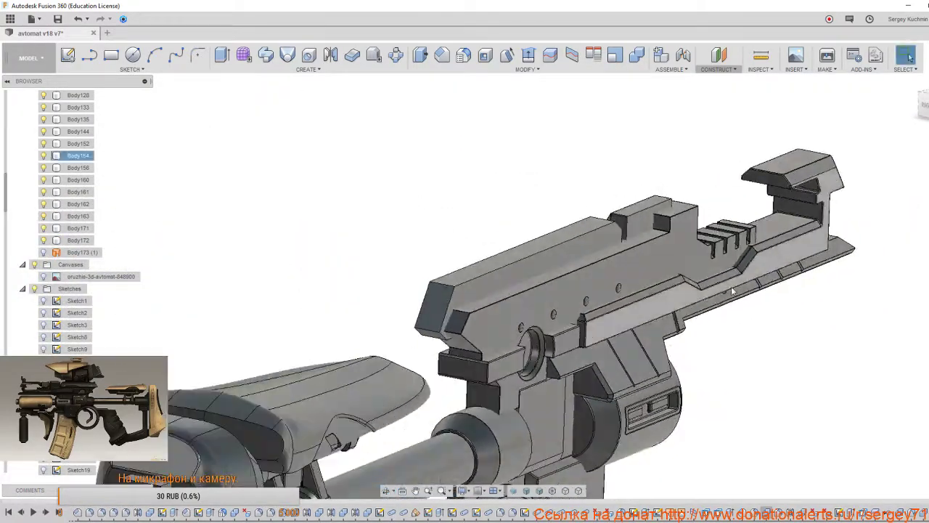
click(636, 55)
click(642, 282)
click(642, 282)
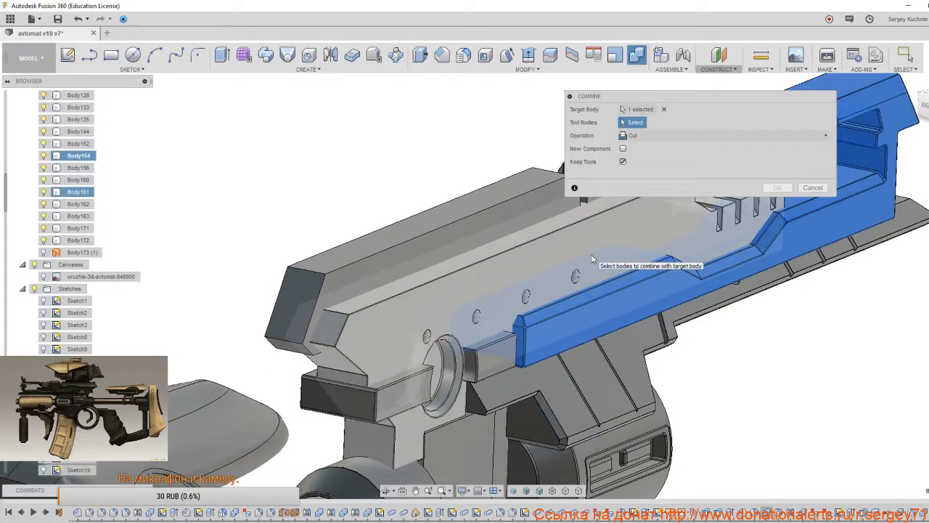
shift+middle_drag(597, 292, 757, 210)
click(774, 188)
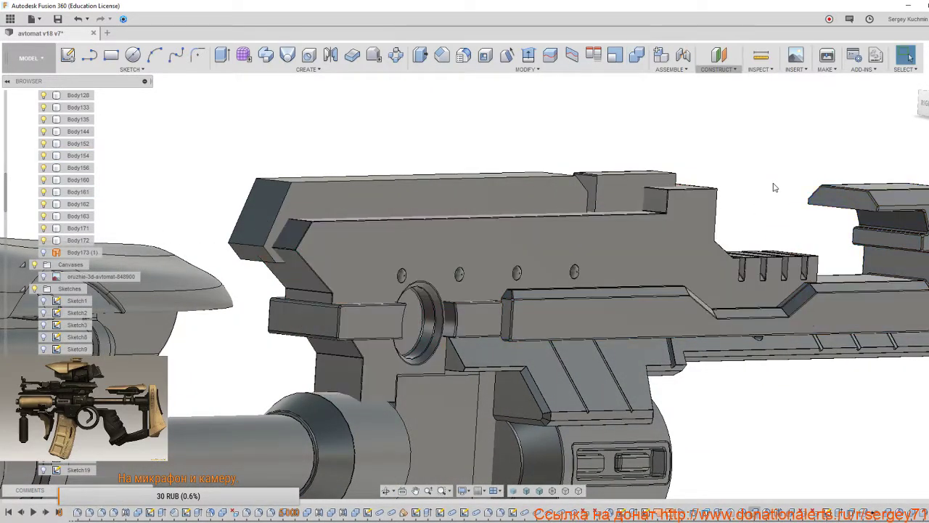
Try a 0.1 mm constant-radius fillet on the edge of rail Body154 that runs along the receiver's side face.
shift+middle_drag(750, 212, 672, 238)
key(f)
scroll(733, 290, up, 5)
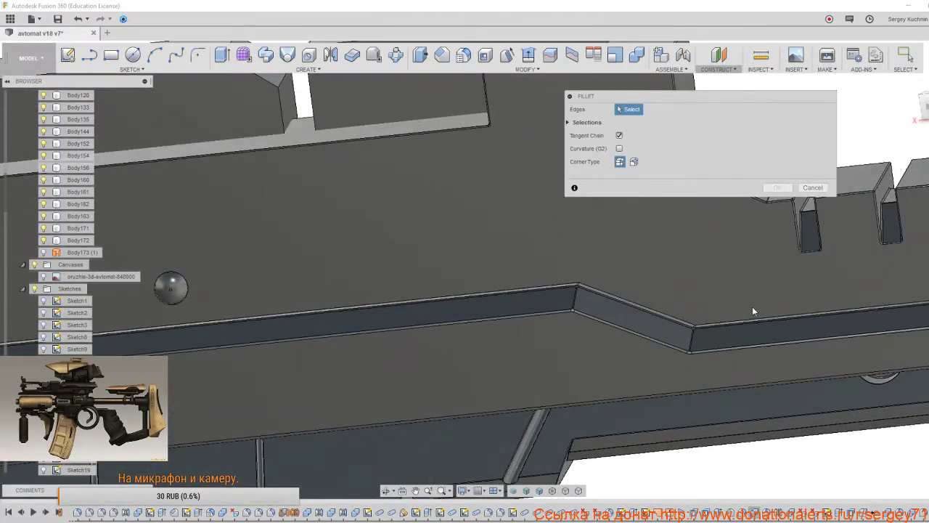
click(756, 316)
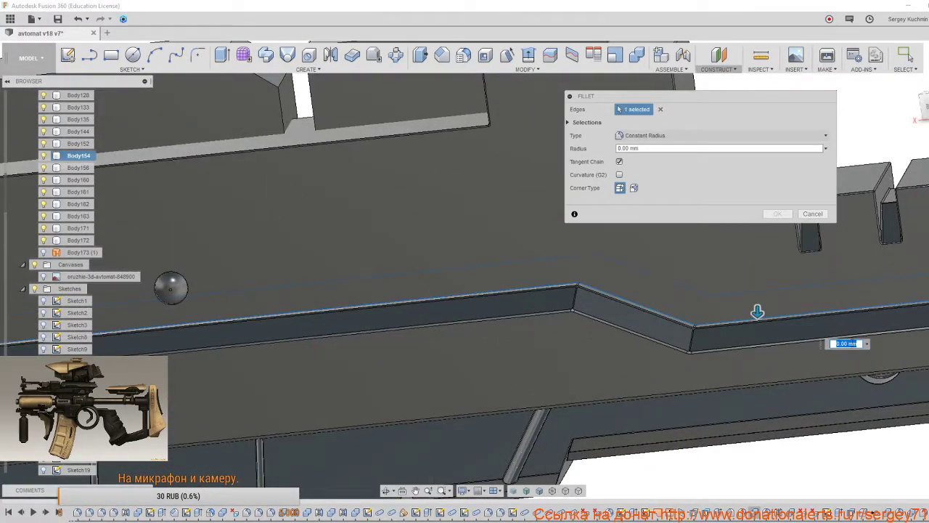
click(866, 344)
click(863, 357)
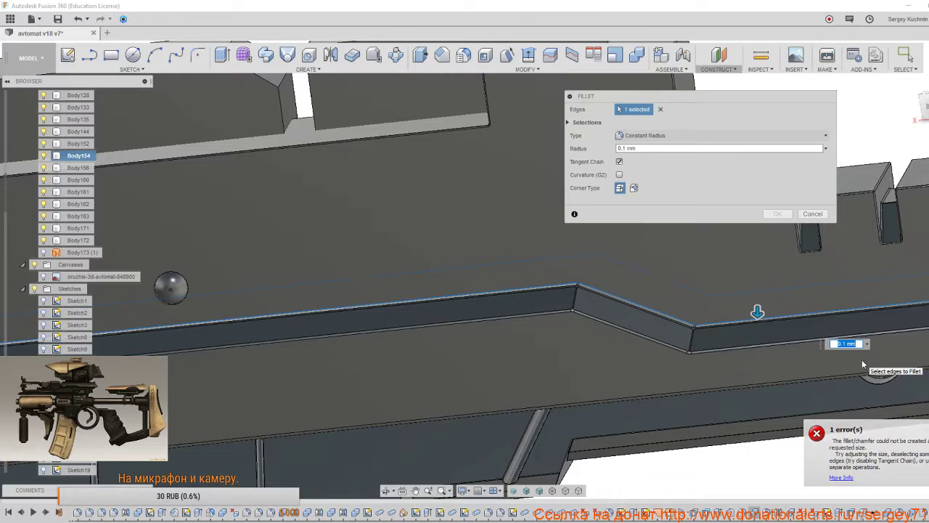
Try a 0.05 mm radius for the fillet on the edge of rail Body154 along the receiver's side face.
click(867, 344)
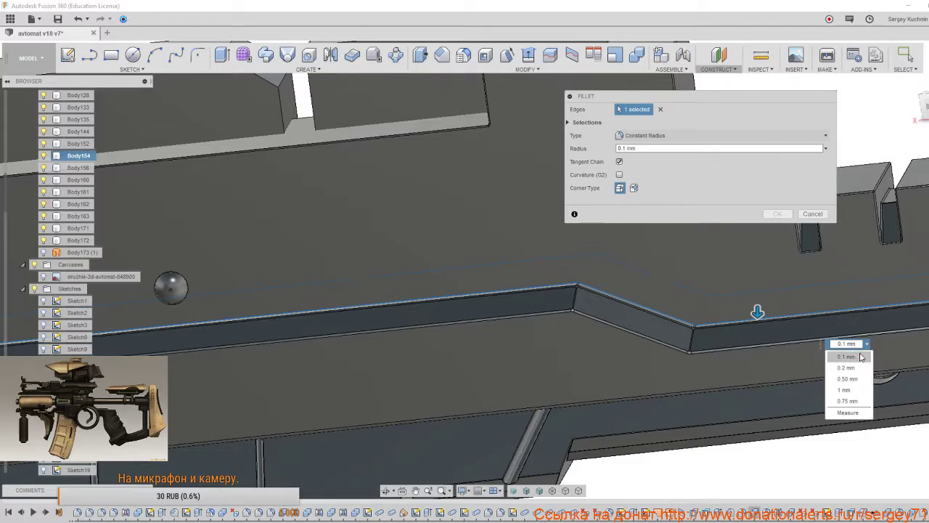
click(860, 344)
text(0.05)
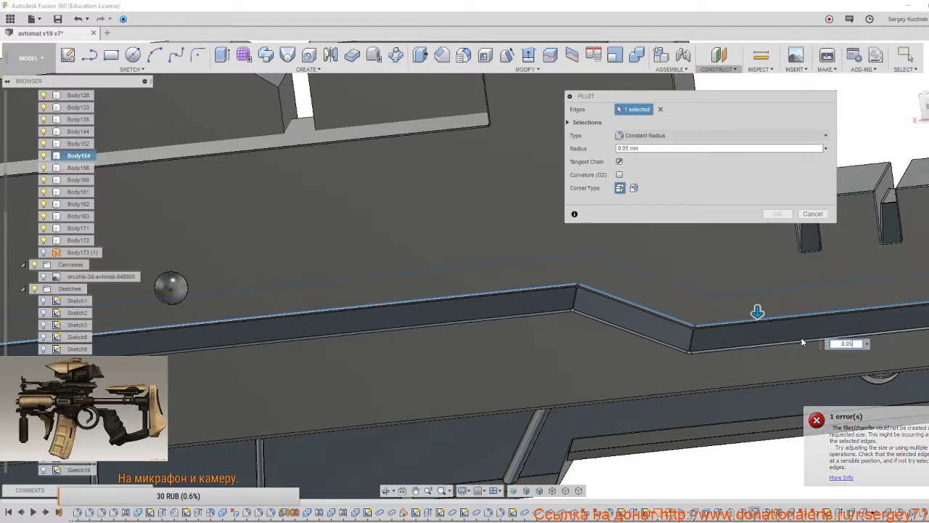
click(812, 213)
scroll(643, 305, down, 4)
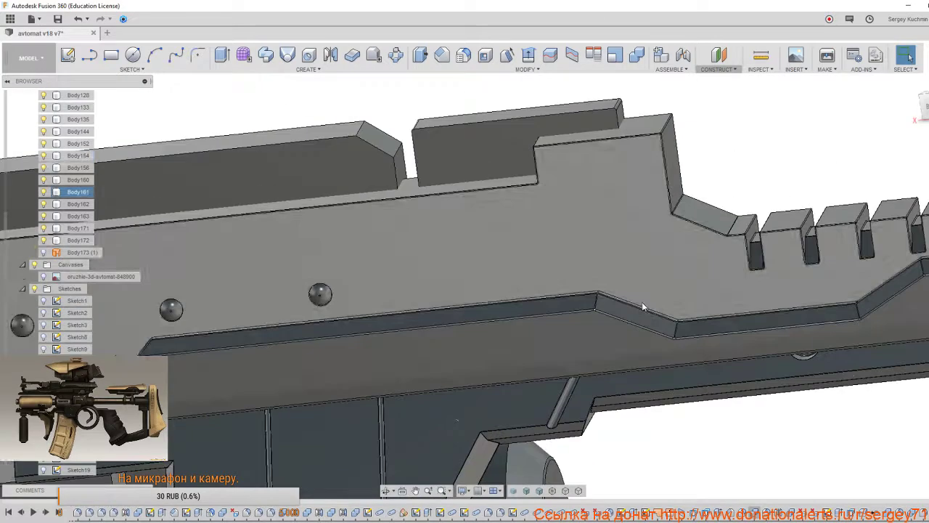
Hide the front sight rail Body154 to examine the receiver's side and front behind it, and show the rail again.
shift+middle_drag(606, 302, 622, 280)
middle_drag(856, 345, 544, 239)
click(613, 244)
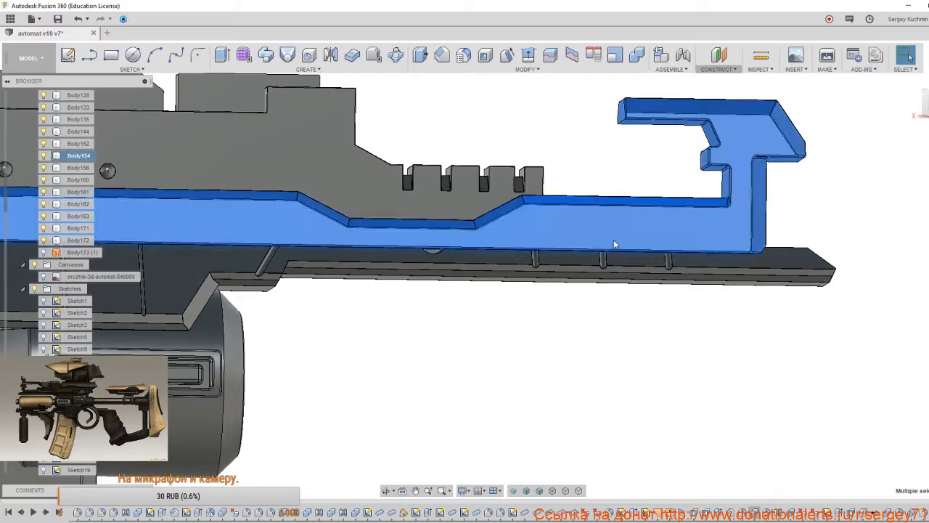
key(v)
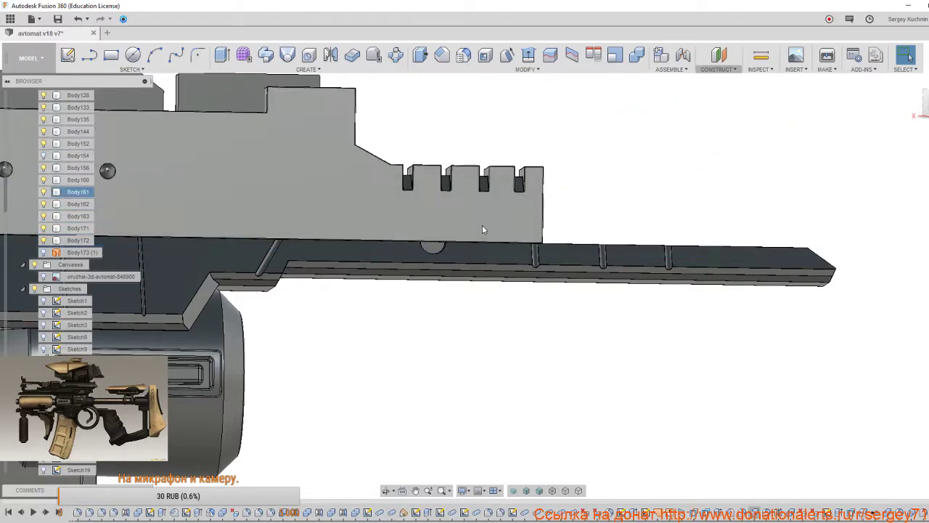
shift+middle_drag(488, 231, 519, 268)
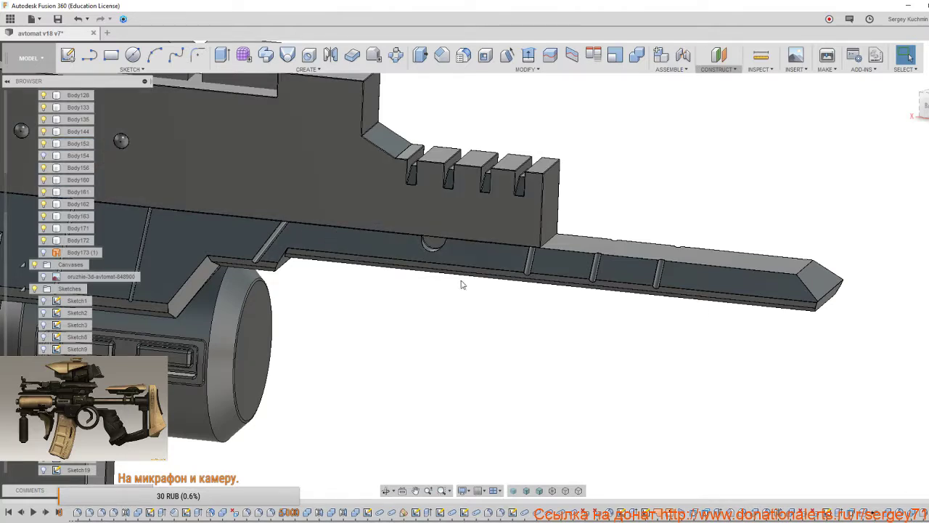
right_click(448, 310)
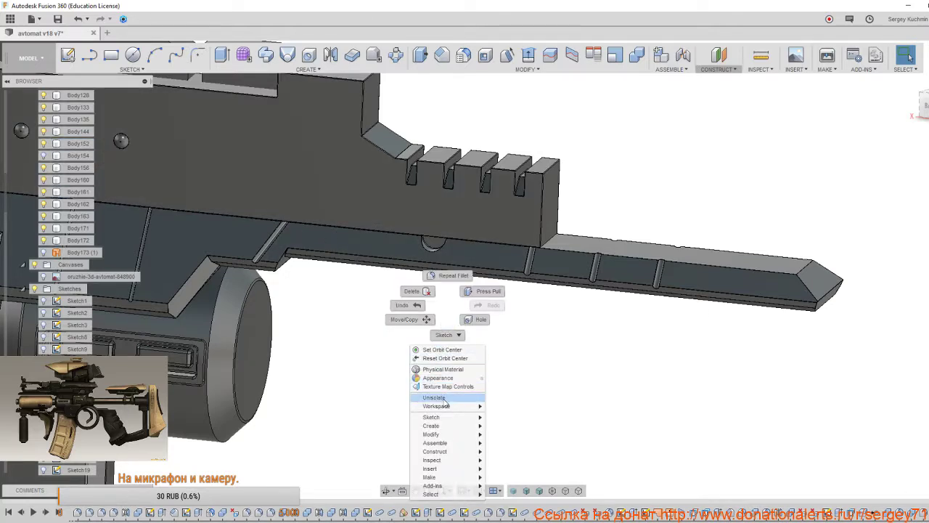
click(370, 369)
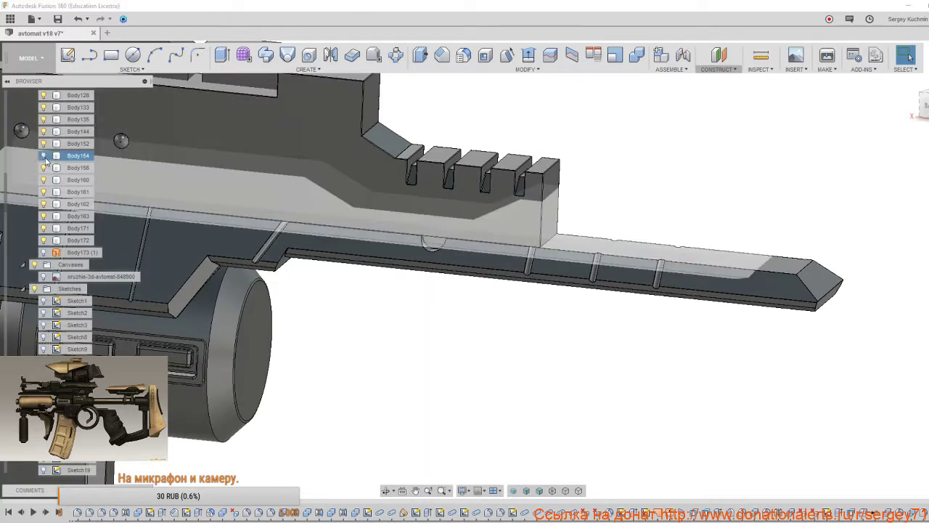
click(44, 155)
middle_drag(448, 214, 520, 218)
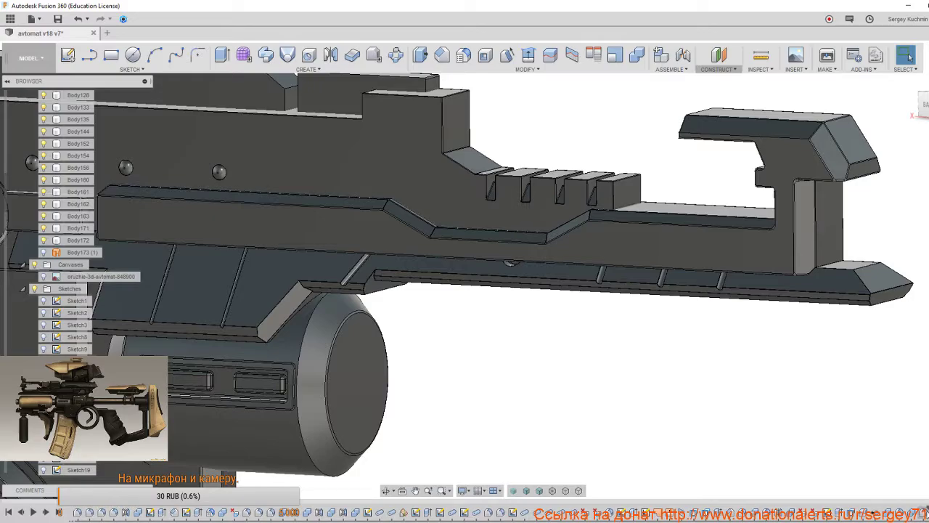
Combine with the Cut operation, subtracting the receiver Body161 from the front sight rail Body154 while keeping the tool body.
shift+middle_drag(604, 302, 593, 362)
scroll(558, 329, up, 3)
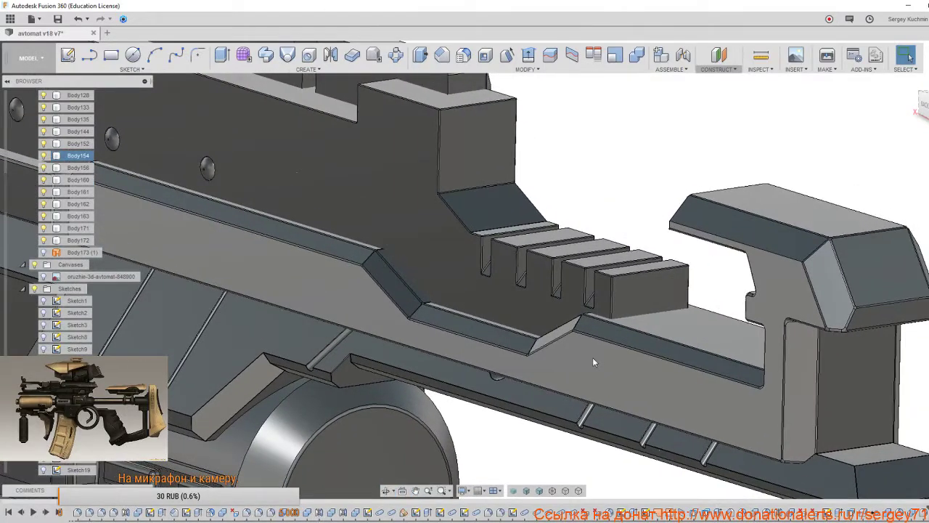
click(599, 354)
click(637, 55)
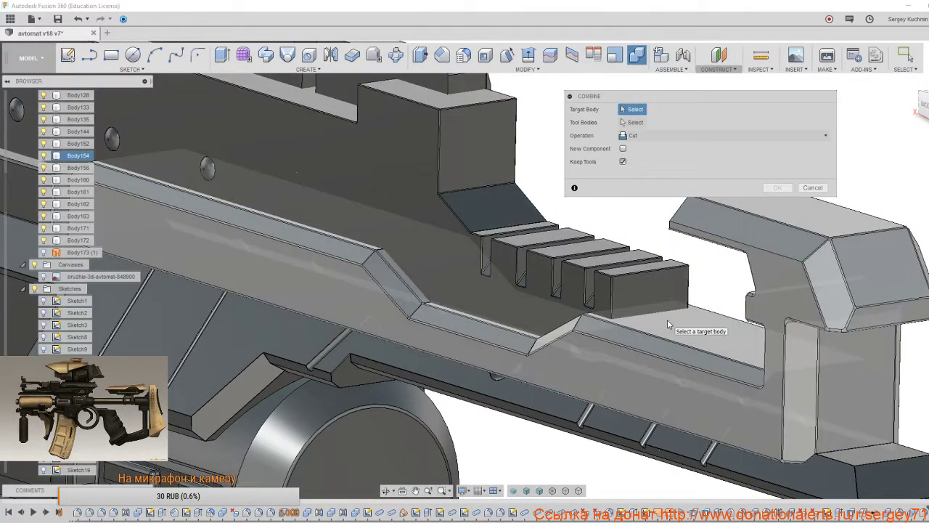
click(667, 319)
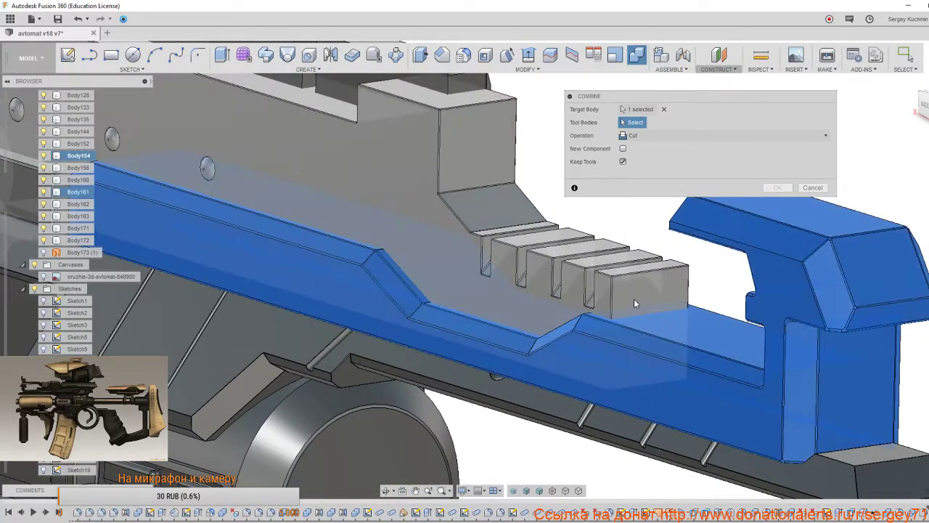
click(634, 298)
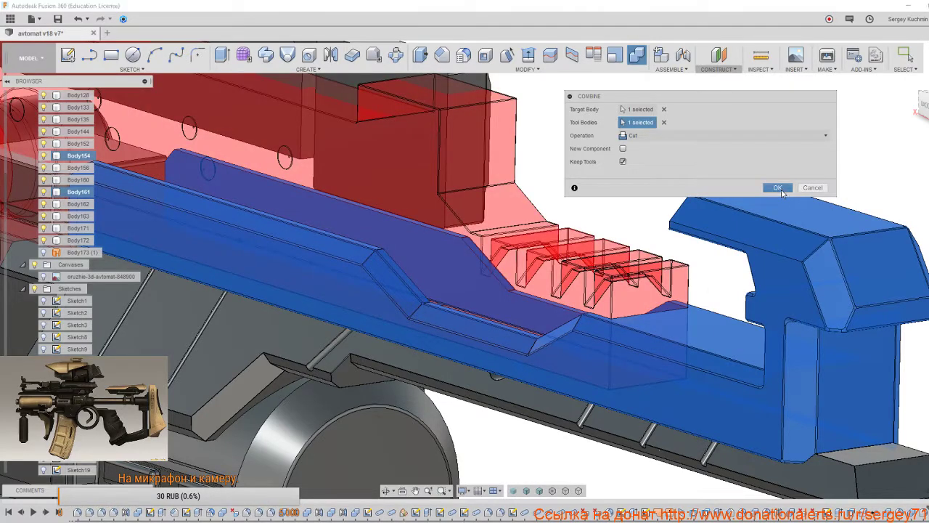
click(777, 187)
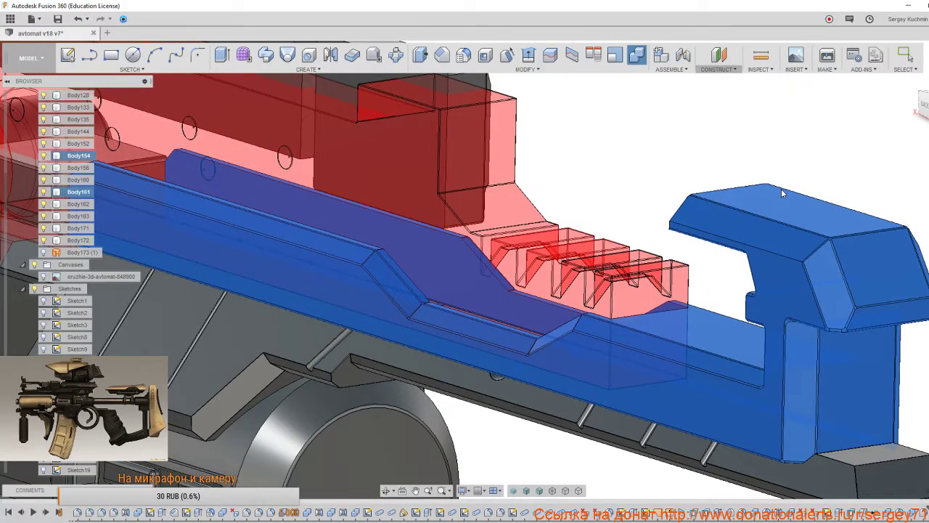
Try a 0.1 mm constant-radius fillet on the edge of rail Body154 around the receiver's toothed front block.
scroll(740, 348, up, 4)
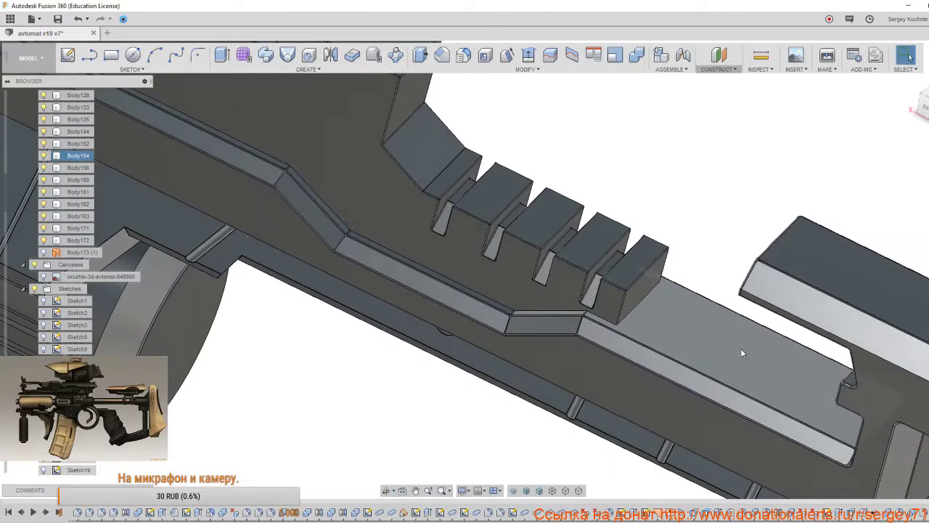
key(f)
click(737, 348)
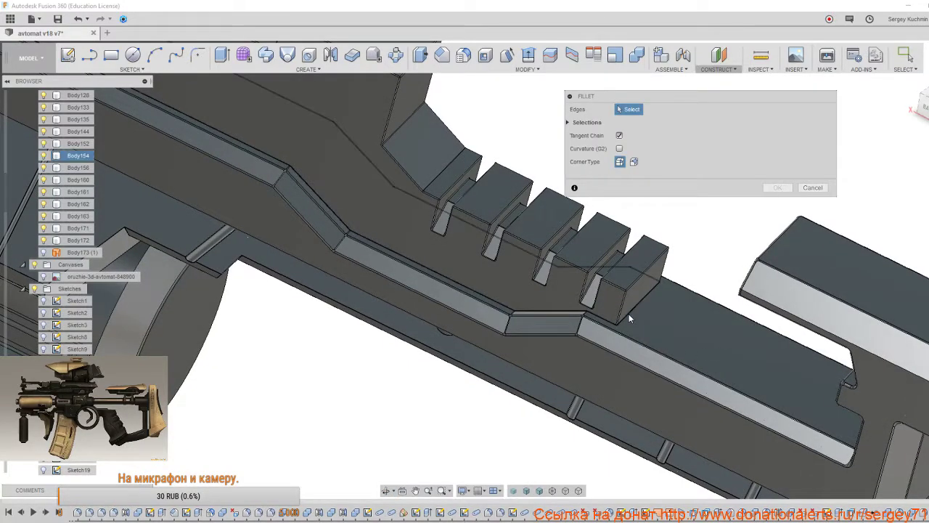
click(737, 339)
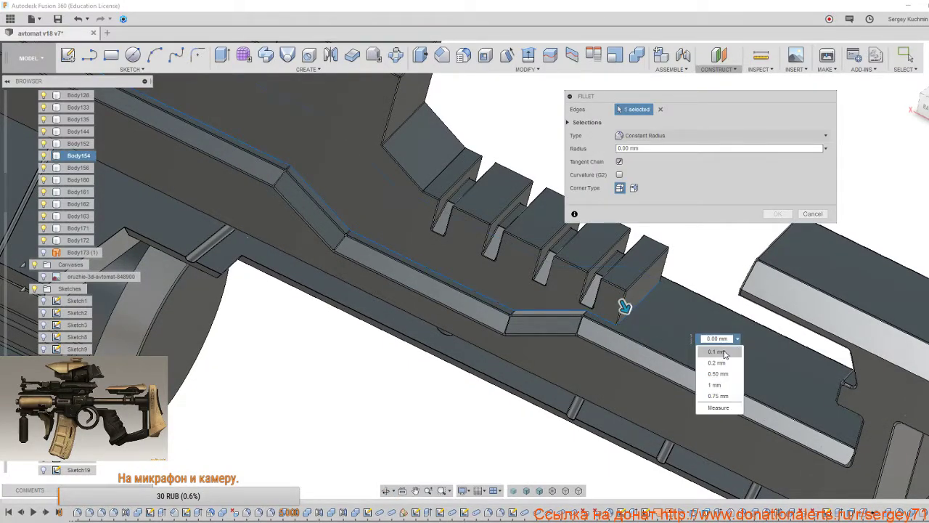
click(723, 354)
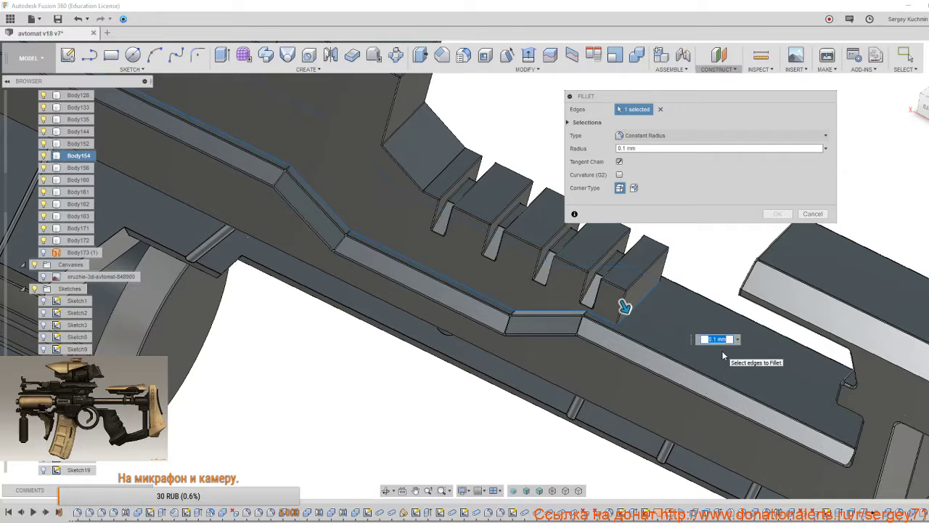
Try smaller fillet radii of 0.05 mm and 0.01 mm on the same contact edge of rail Body154.
shift+middle_drag(723, 356, 541, 357)
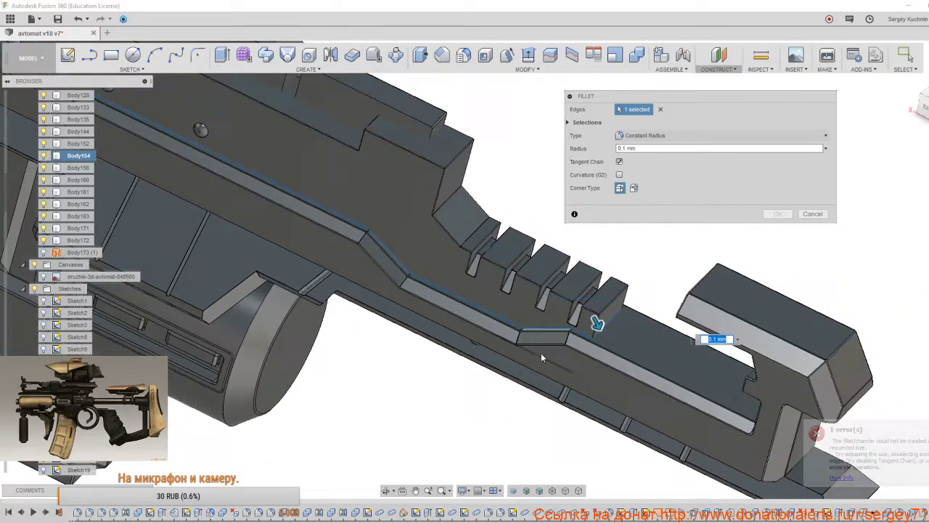
scroll(541, 353, down, 3)
middle_drag(421, 289, 549, 293)
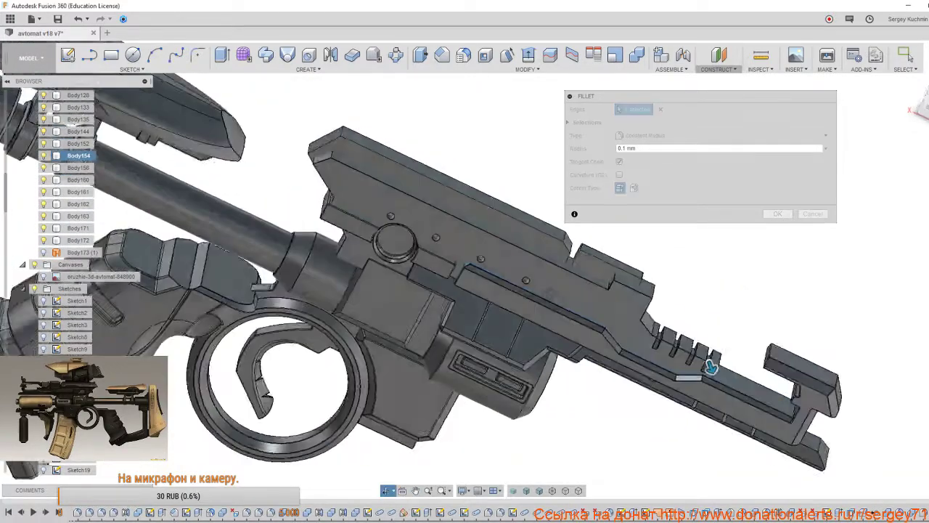
shift+middle_drag(711, 367, 671, 382)
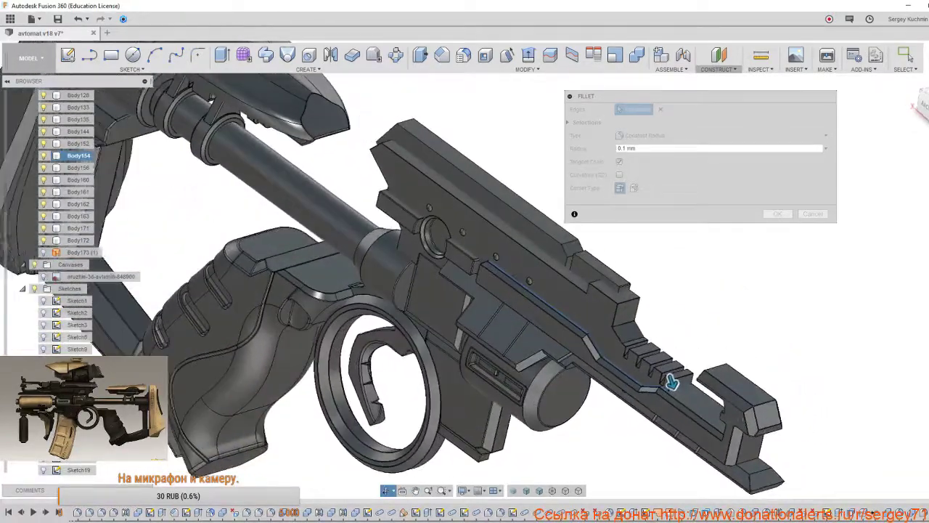
scroll(672, 382, up, 5)
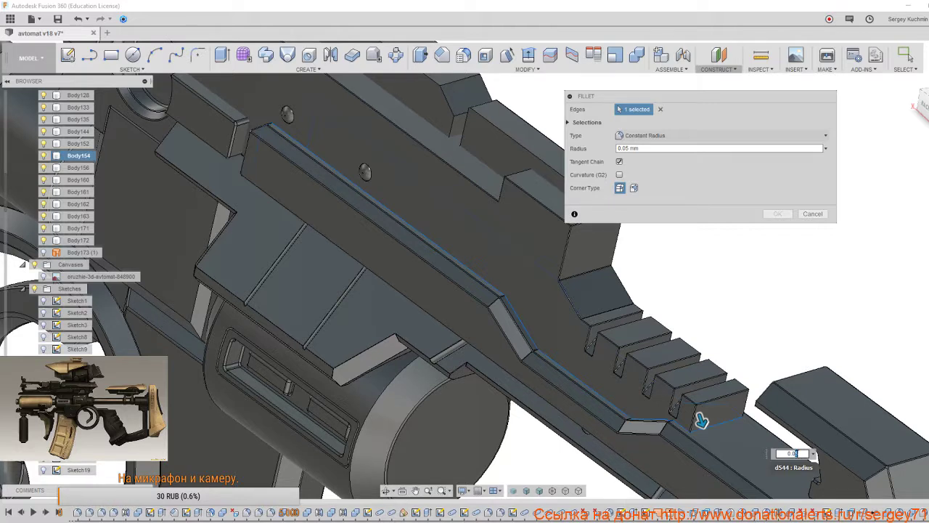
text(2)
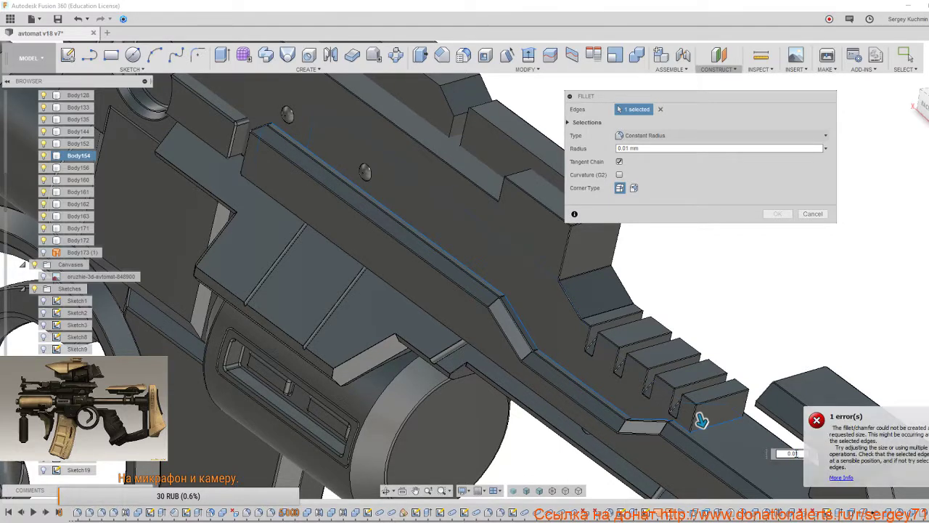
click(814, 214)
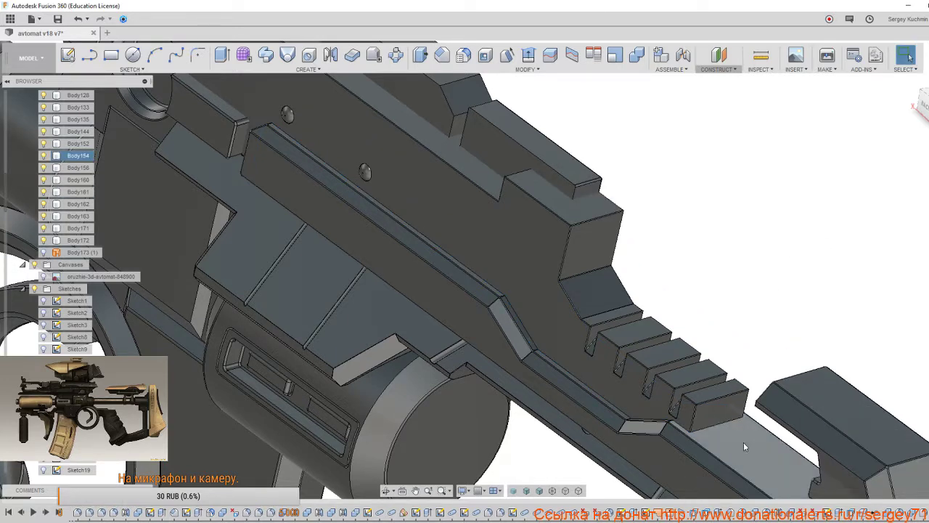
Hide the front sight rail Body154 to check the receiver's contact side, and show the rail again.
click(771, 447)
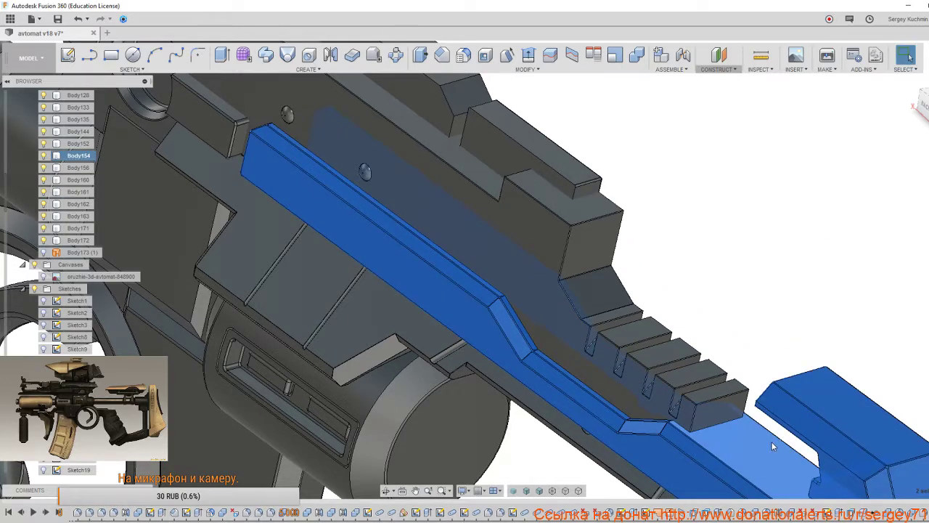
key(v)
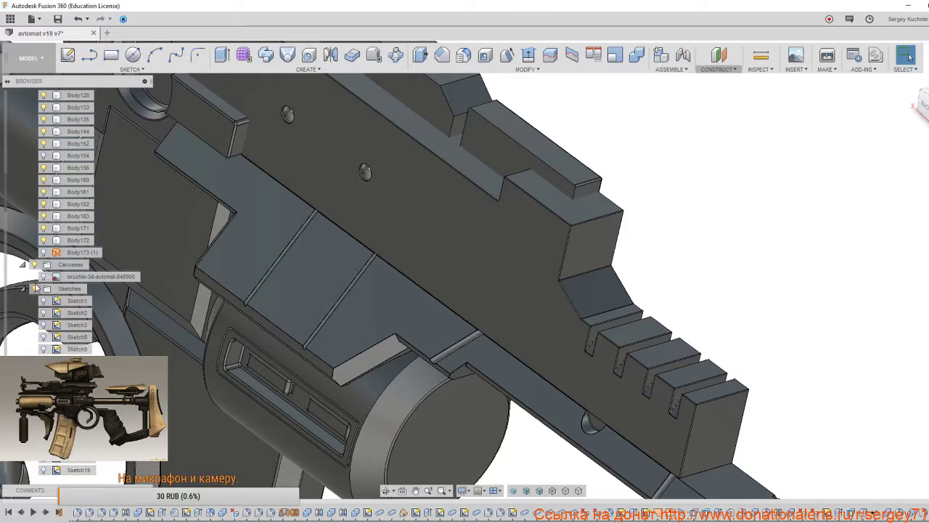
click(43, 155)
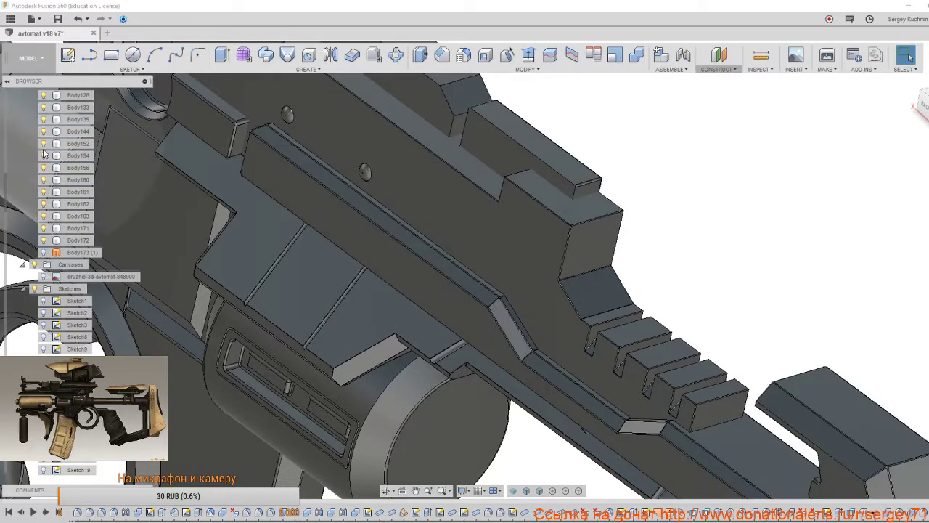
Hide the receiver Body161 to examine the pocket and contact edges in rail Body154, and show the receiver again.
click(587, 319)
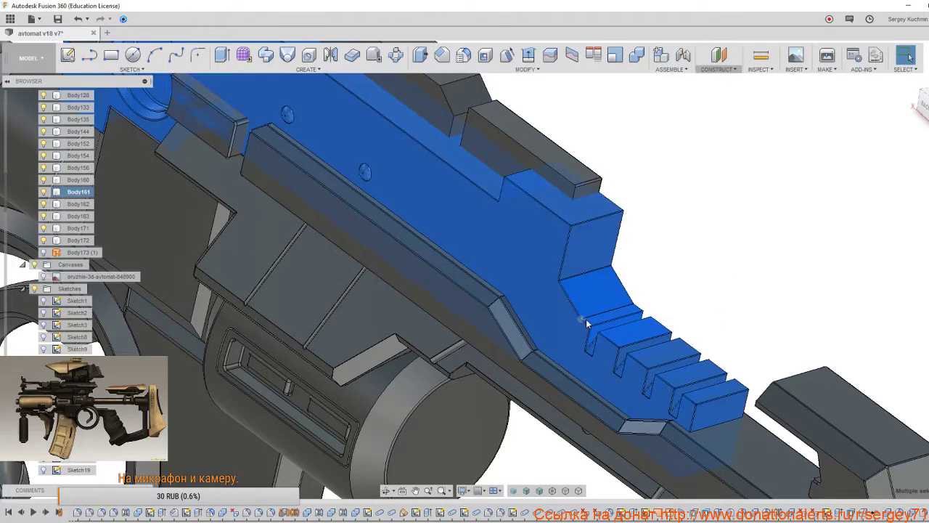
key(v)
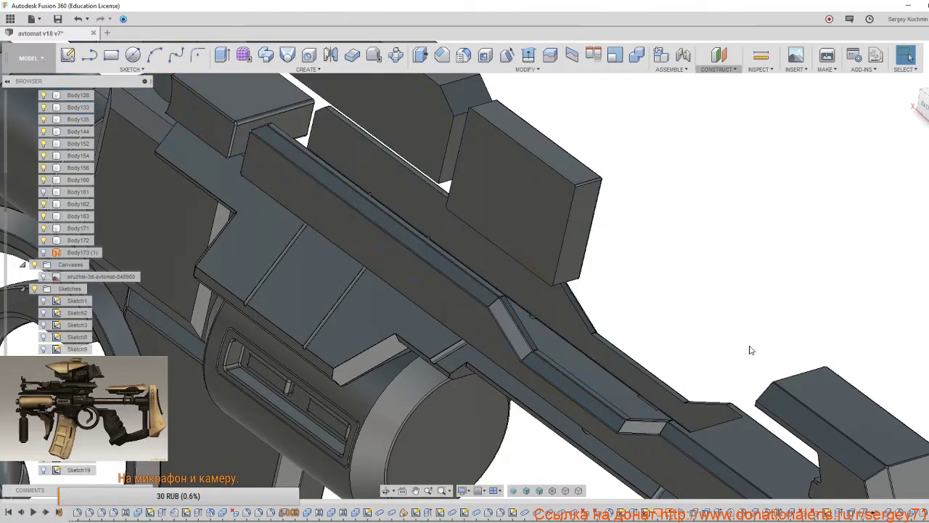
shift+middle_drag(720, 437, 771, 517)
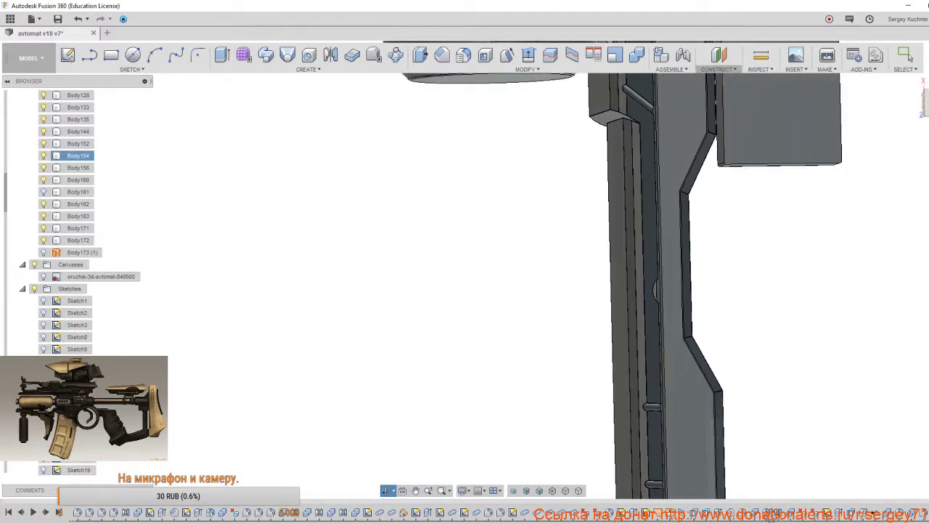
click(907, 56)
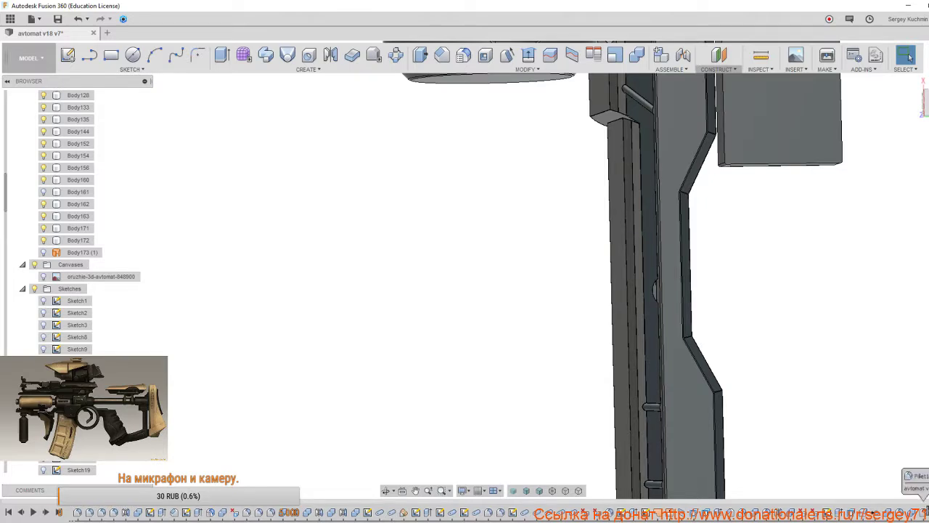
scroll(676, 259, down, 5)
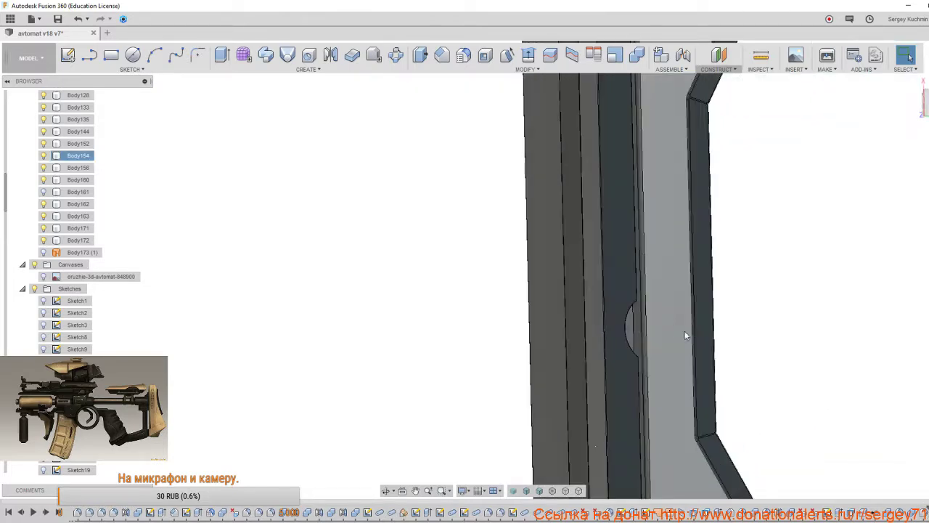
right_click(806, 303)
click(906, 380)
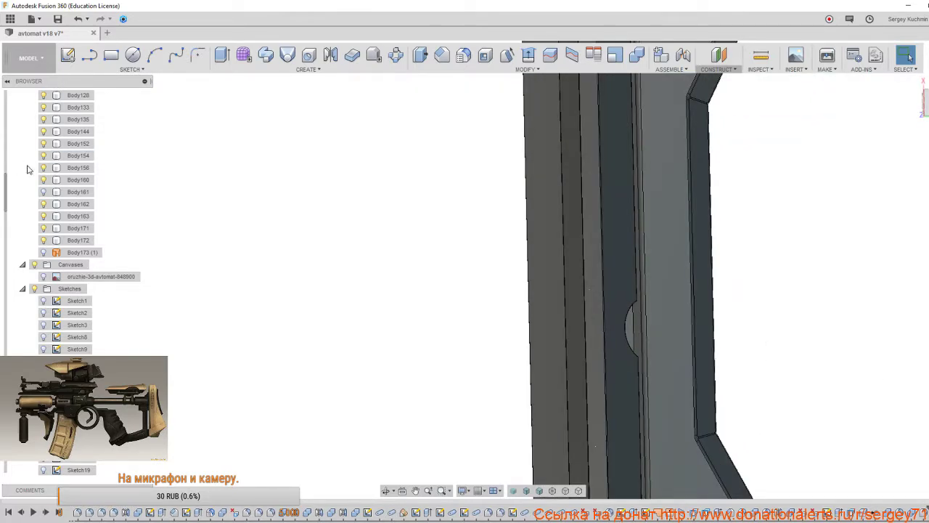
click(44, 192)
Examine how the front sight rail Body154 meets the receiver's toothed front block from several angles.
mouse_move(549, 323)
shift+middle_down()
mouse_move(525, 315)
mouse_move(546, 323)
shift+middle_up()
middle_drag(601, 343, 283, 236)
scroll(261, 207, up, 3)
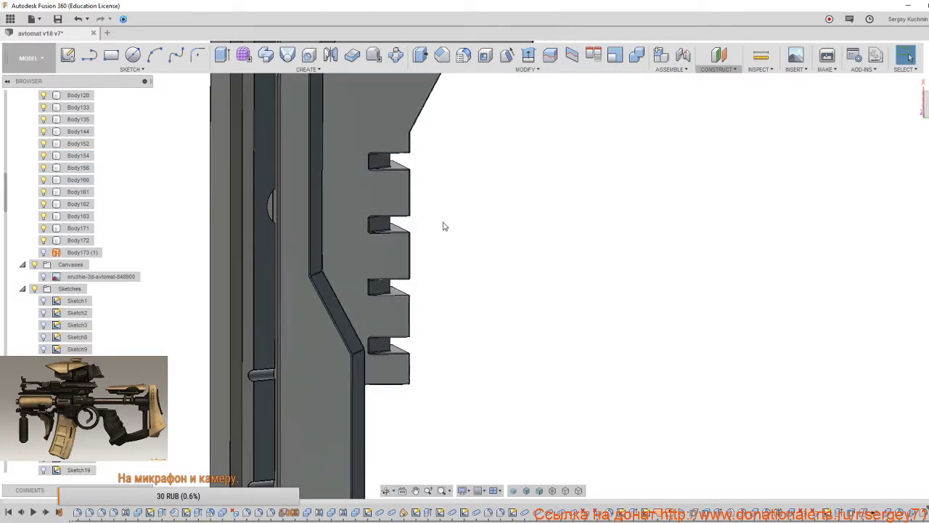
click(395, 252)
middle_drag(387, 258, 506, 305)
scroll(506, 303, down, 5)
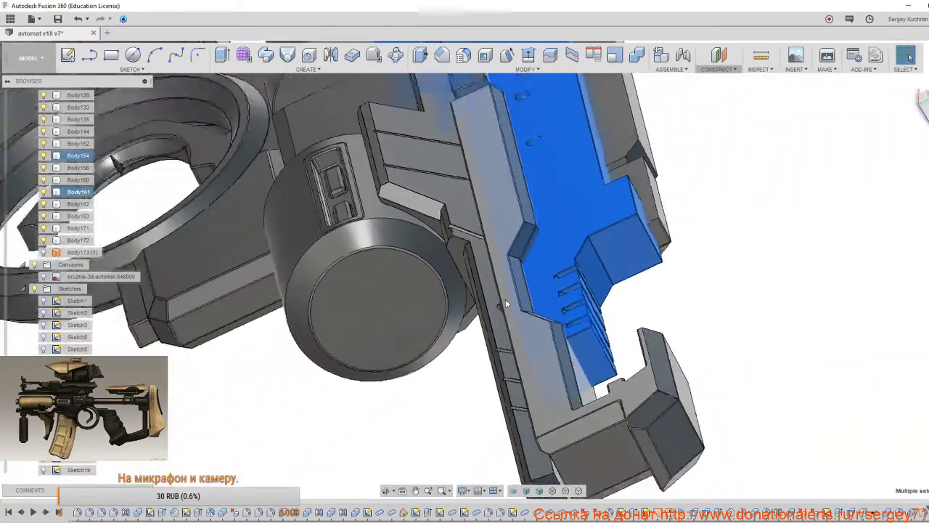
drag(652, 432, 612, 434)
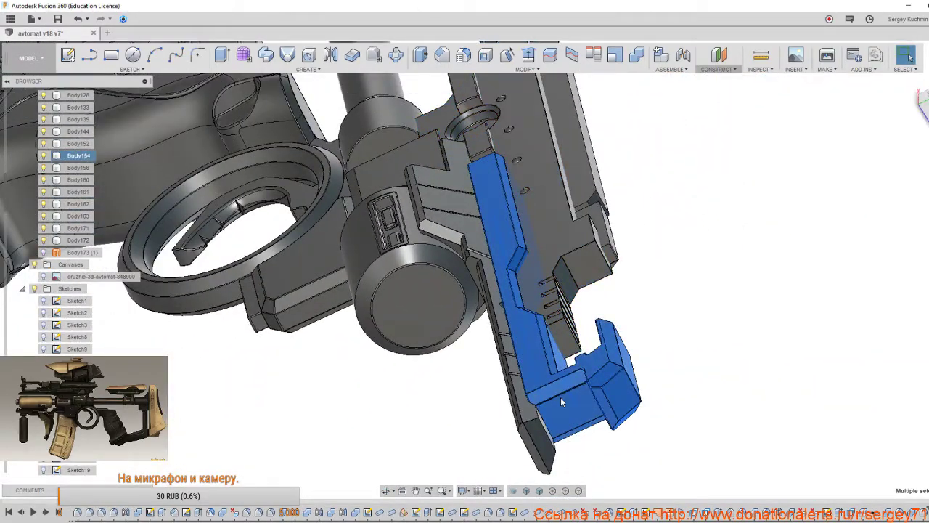
shift+middle_drag(561, 397, 499, 336)
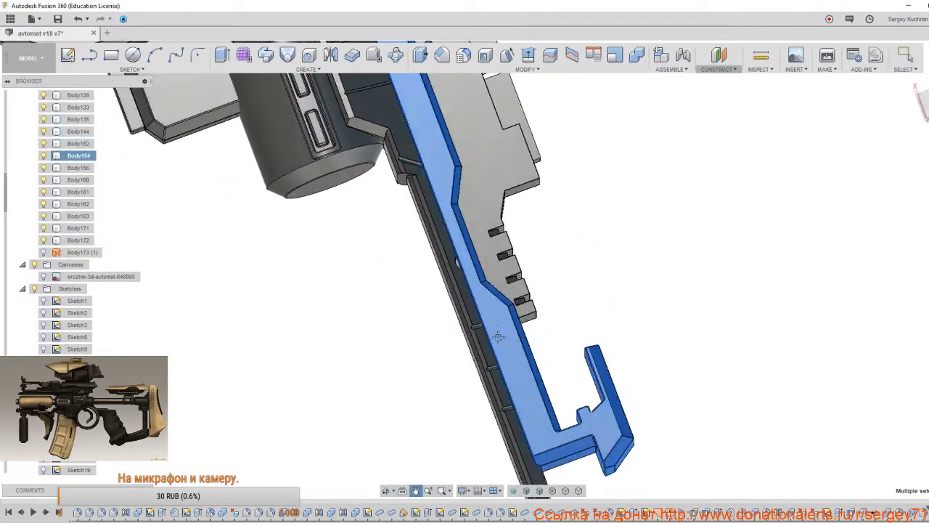
scroll(499, 336, up, 4)
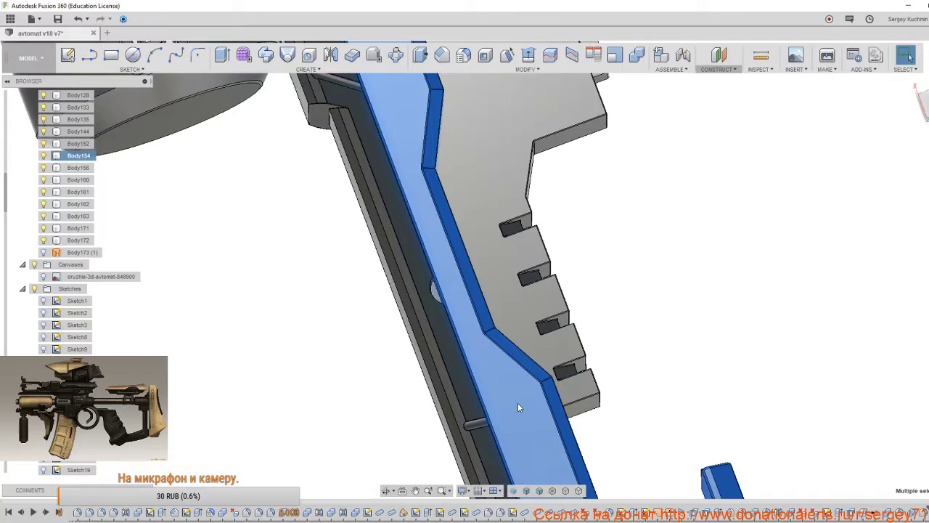
scroll(518, 403, up, 1)
middle_drag(518, 403, 594, 429)
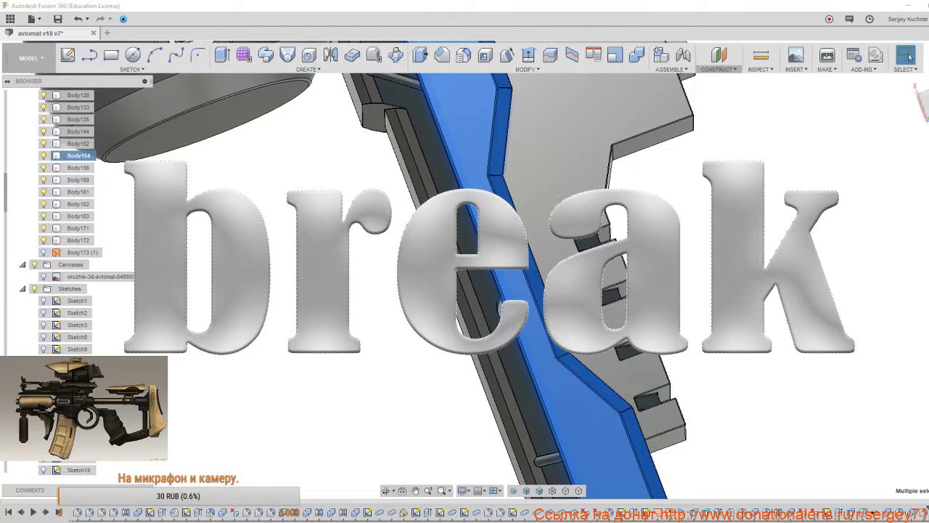
Select the toothed receiver body and the adjacent lower body Body152 in turn to check which parts meet at the rail.
middle_drag(685, 360, 710, 255)
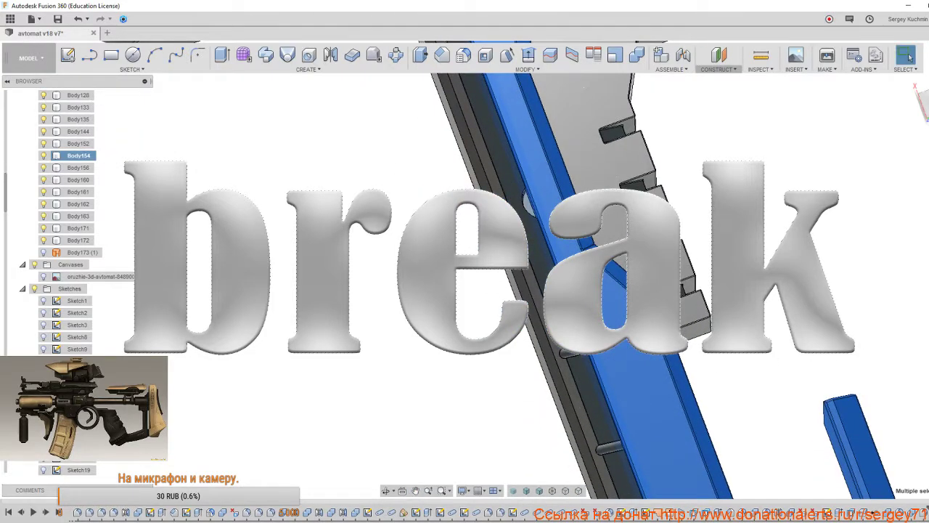
click(686, 270)
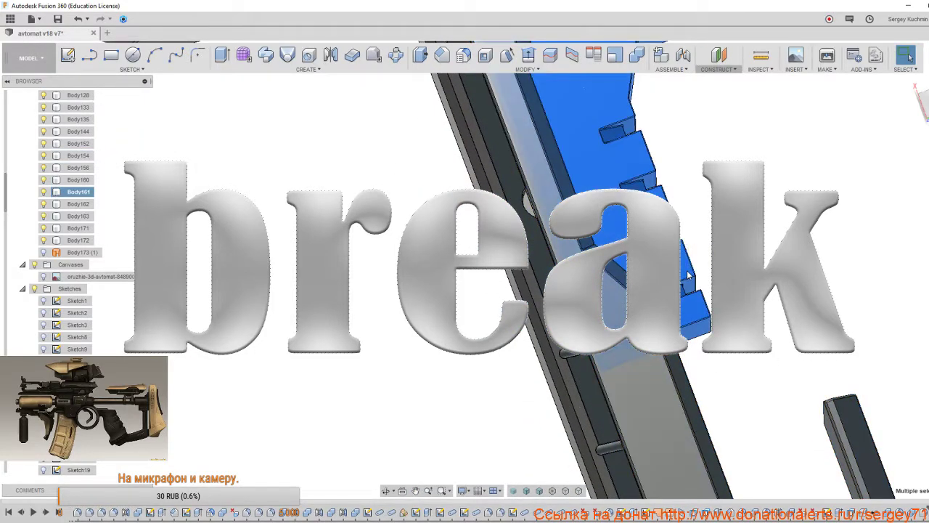
drag(542, 439, 523, 336)
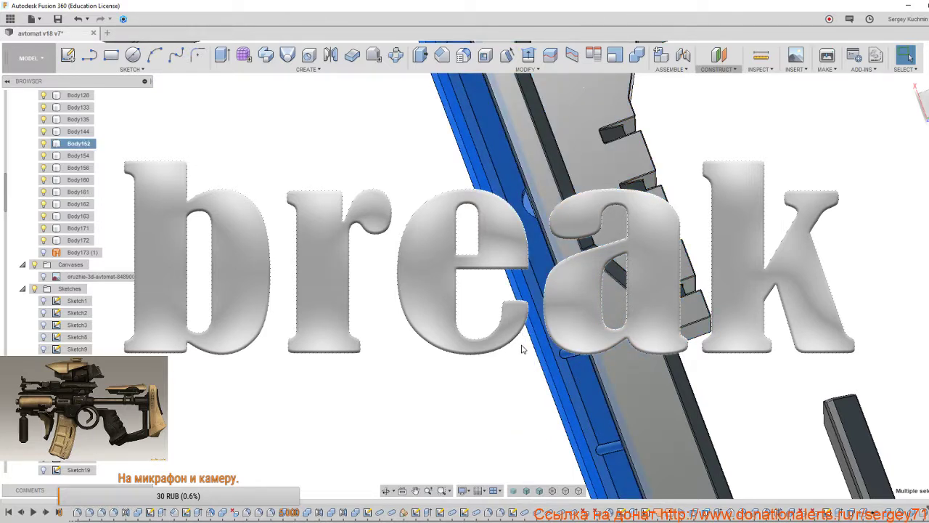
middle_drag(521, 349, 456, 356)
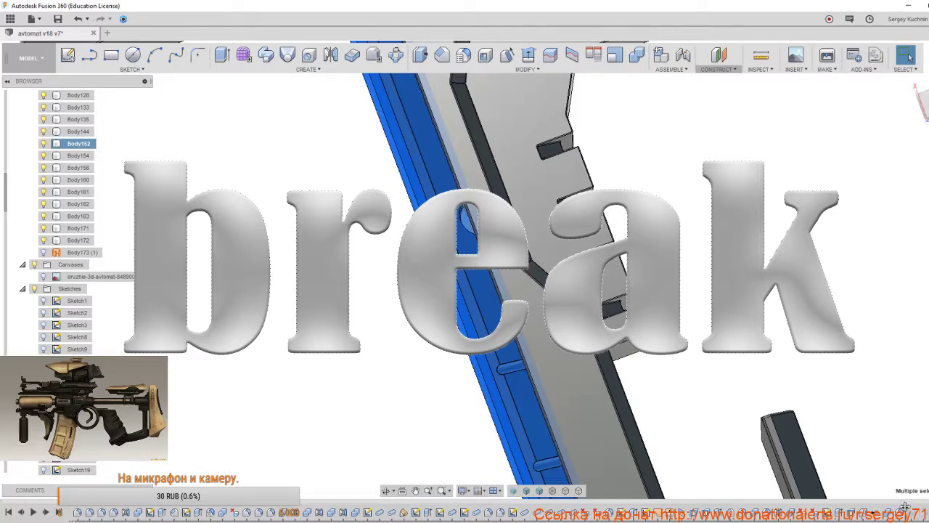
click(731, 411)
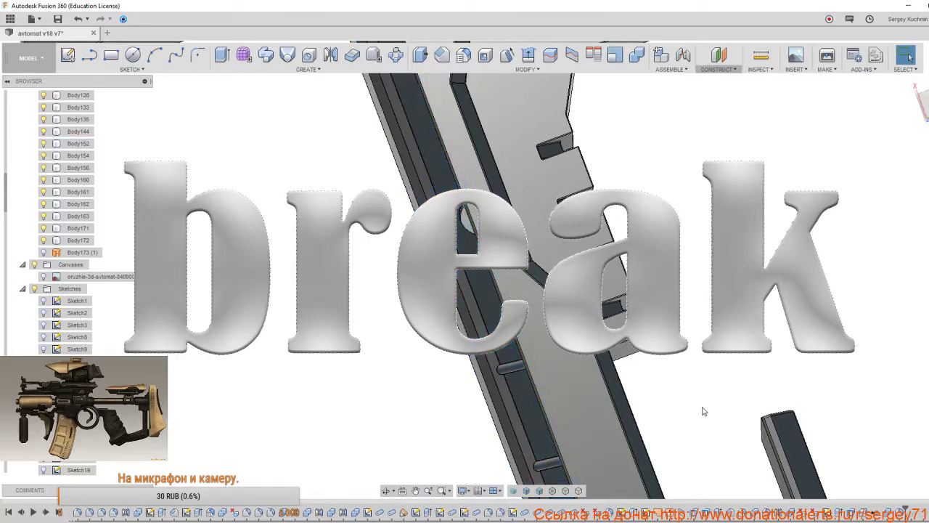
click(465, 367)
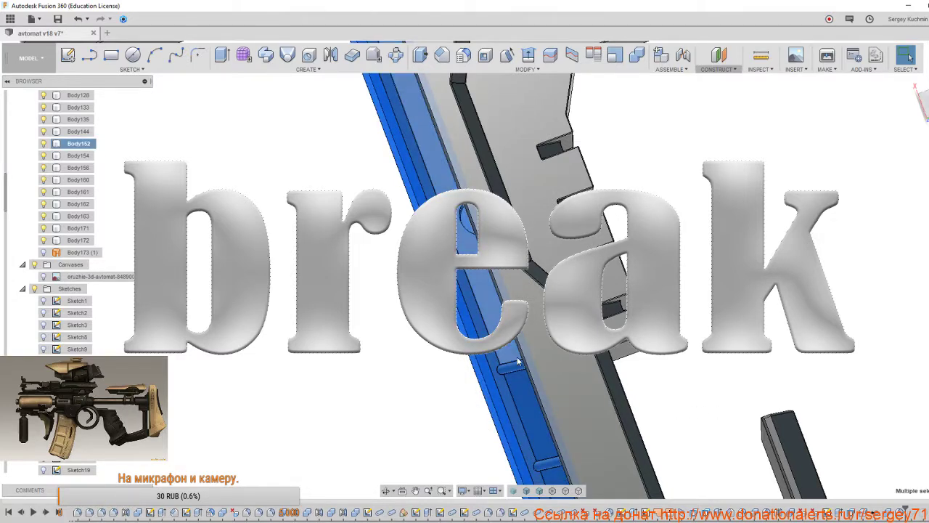
Roll the design history back to where the separate small block Body175 exists, and hide the lower body Body152.
drag(908, 511, 879, 508)
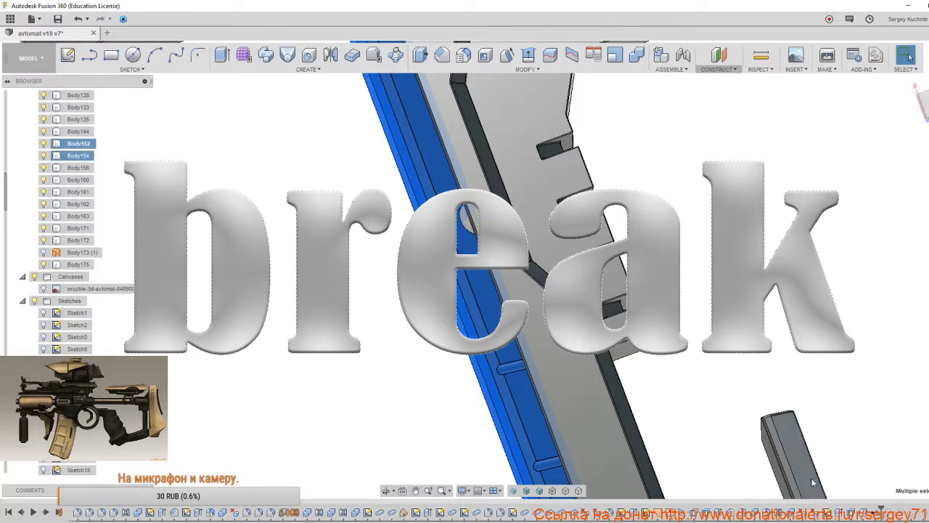
shift+middle_drag(734, 376, 631, 356)
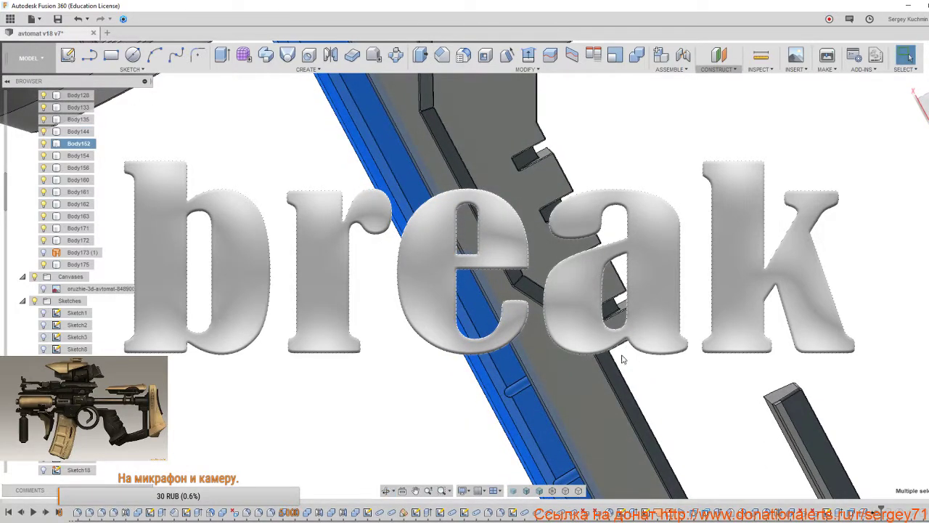
key(v)
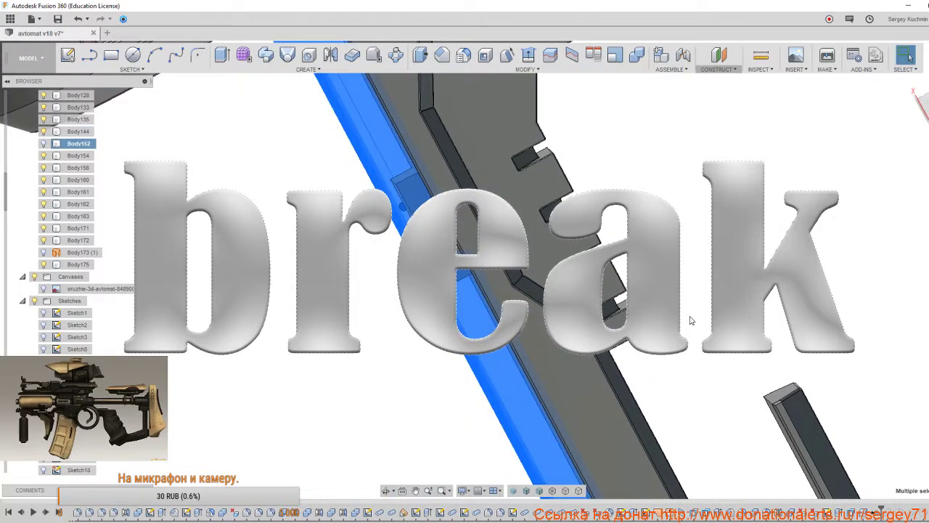
click(691, 318)
Step the history marker through the recent body removal, combine and fillet features to examine the small block under the rail.
shift+middle_drag(691, 319, 617, 276)
shift+middle_drag(654, 325, 770, 331)
shift+middle_drag(770, 330, 631, 330)
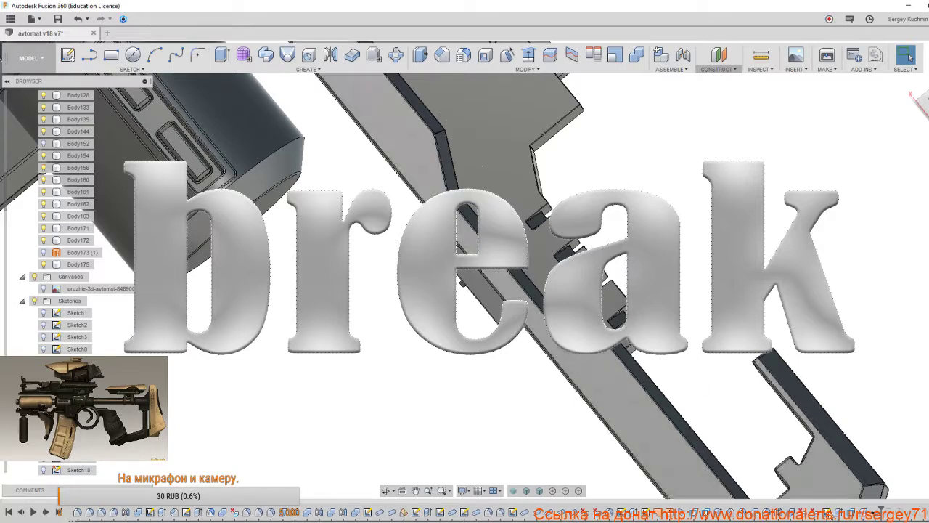
key(ctrl+z)
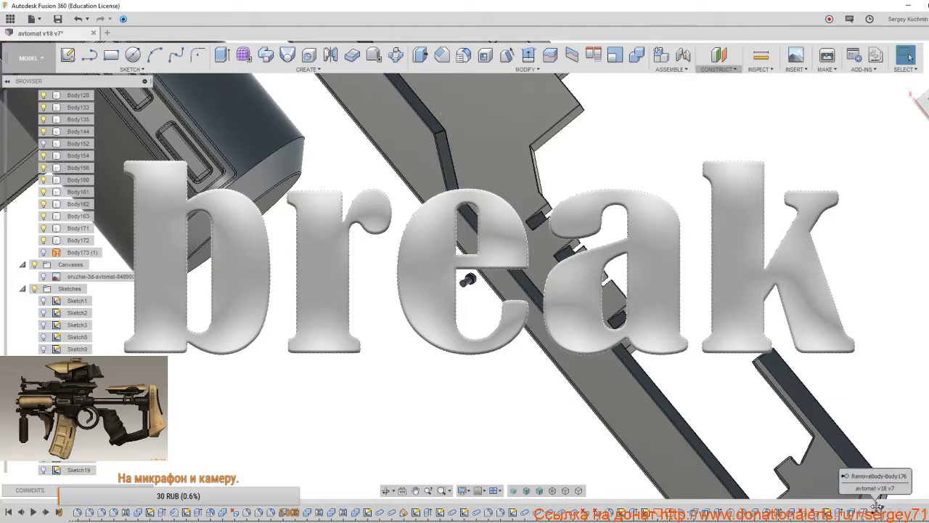
drag(876, 506, 879, 509)
shift+middle_drag(672, 392, 694, 379)
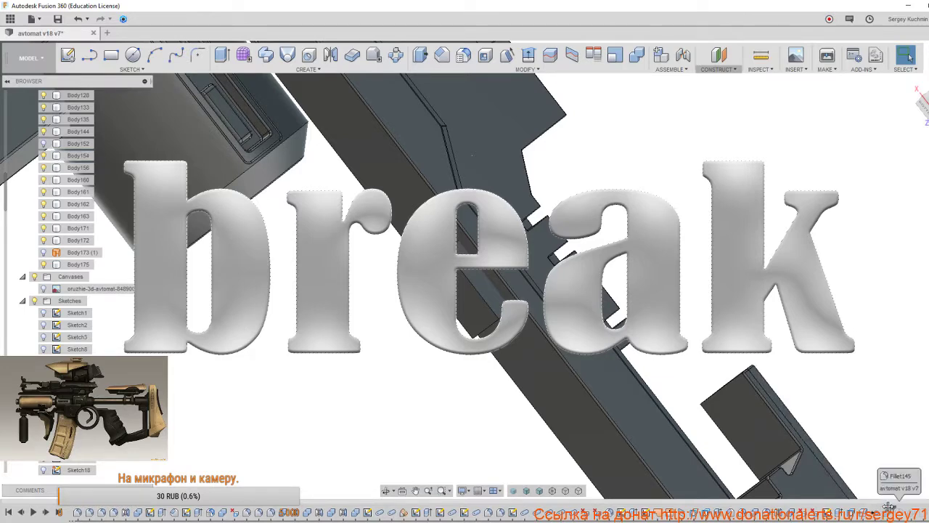
drag(888, 507, 887, 507)
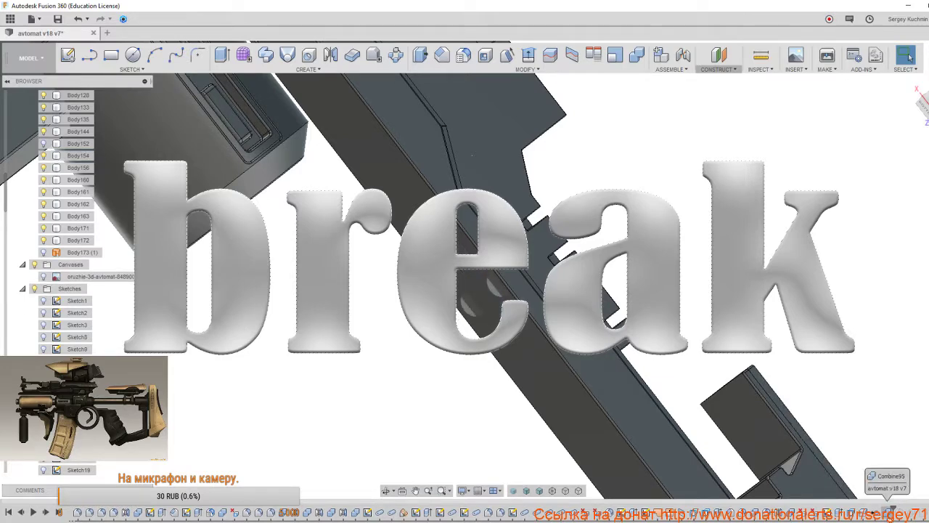
scroll(508, 342, up, 2)
scroll(608, 379, down, 3)
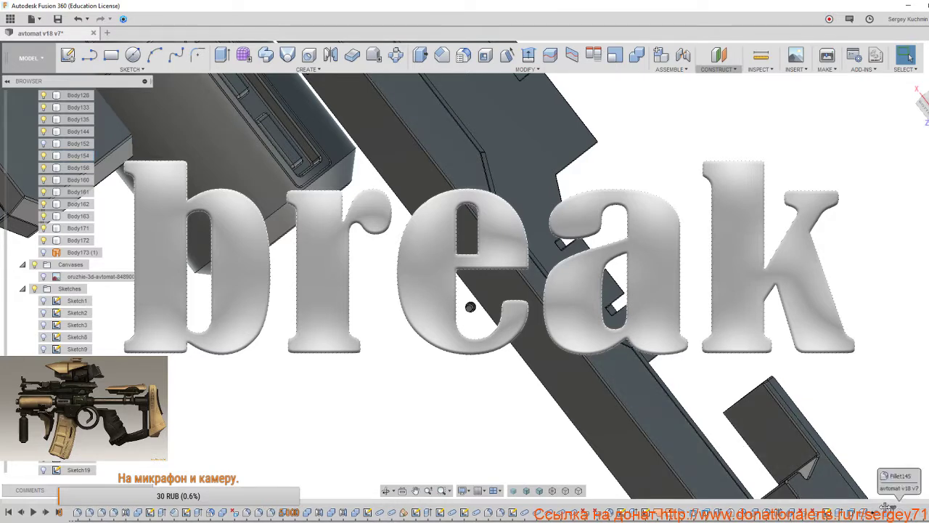
drag(880, 506, 881, 507)
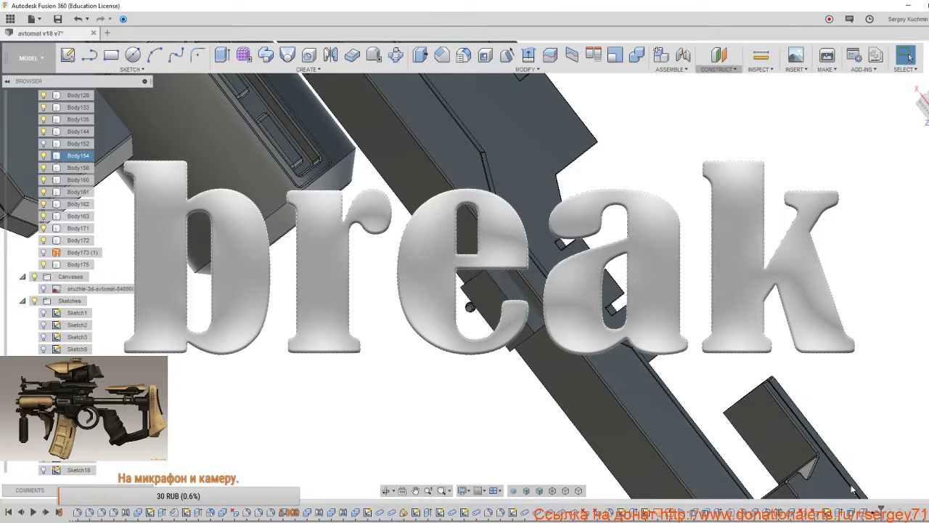
Join the small block Body175 to the receiver Body161 with Combine, without keeping the tool body.
scroll(745, 378, down, 2)
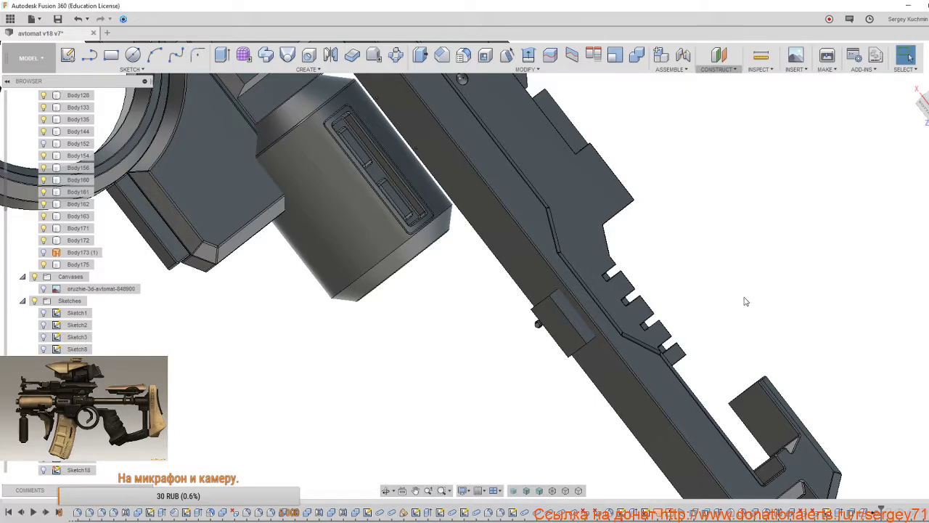
mouse_move(696, 229)
middle_down()
mouse_move(680, 244)
mouse_move(681, 231)
middle_up()
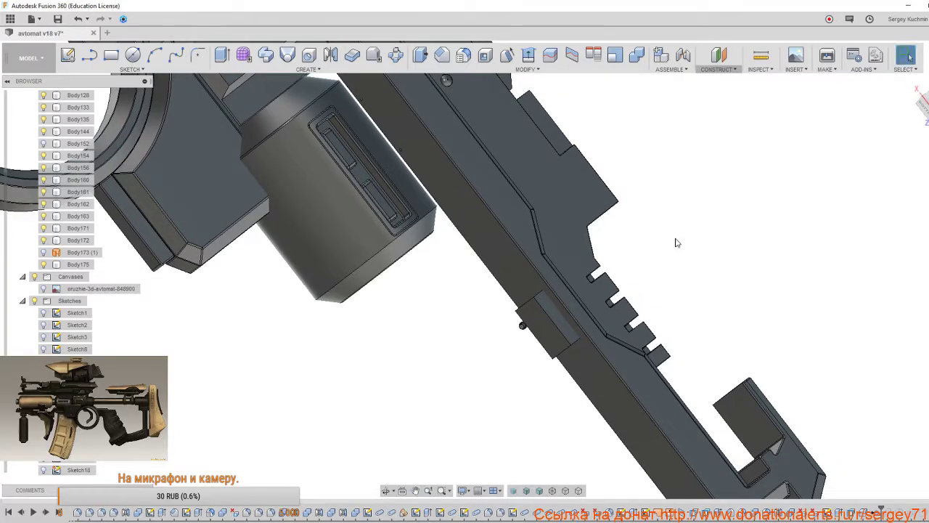
key(s)
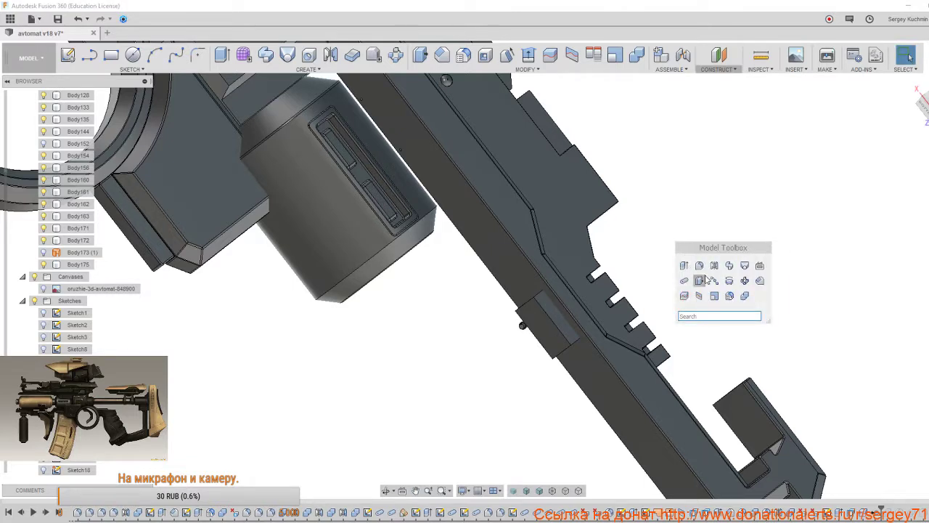
click(745, 295)
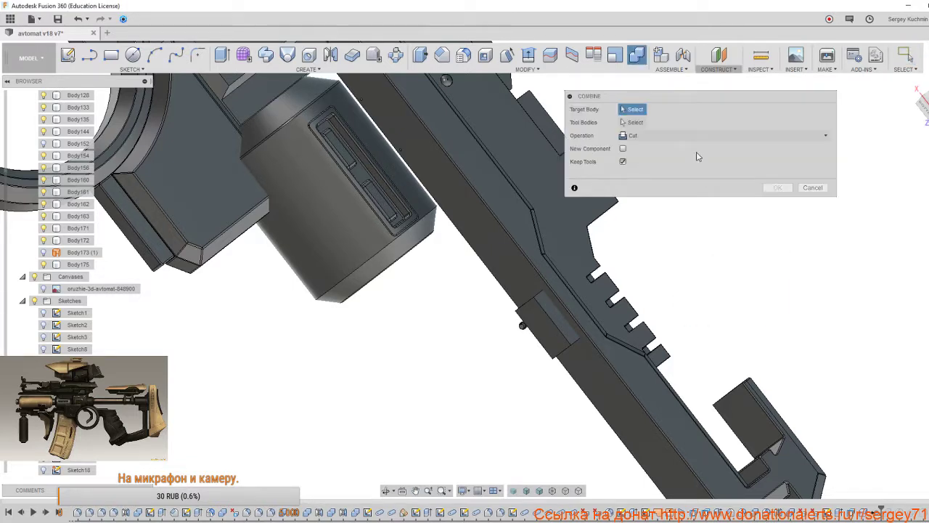
click(623, 161)
click(626, 136)
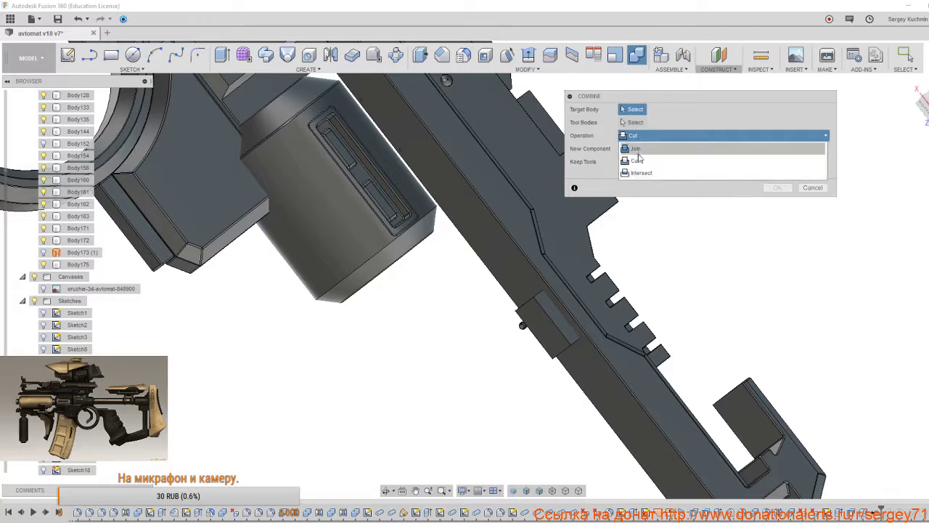
click(637, 148)
click(569, 264)
click(556, 313)
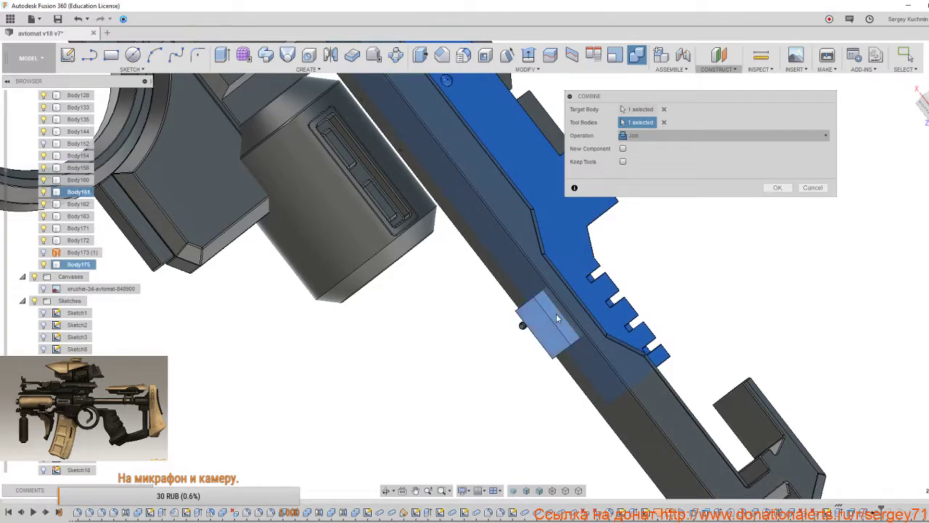
click(774, 188)
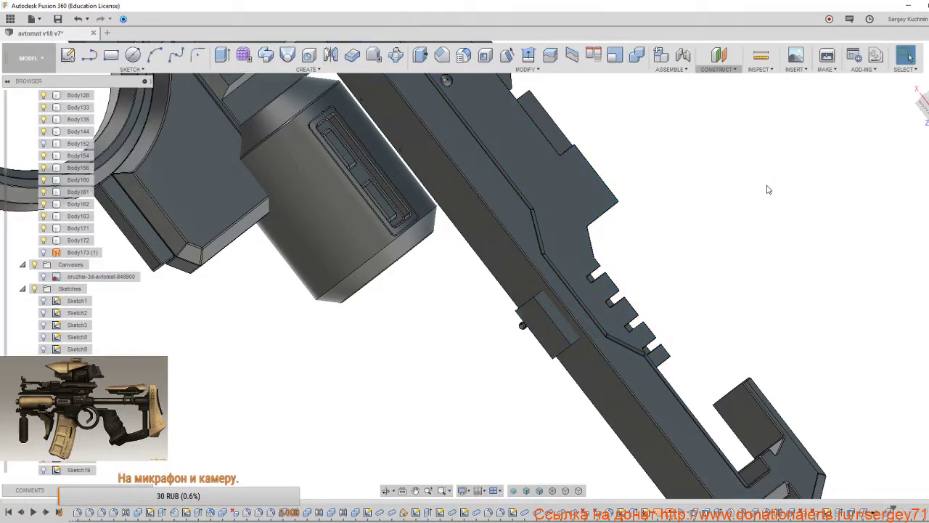
Cut the receiver Body161 out of the front sight rail Body154 with Combine, keeping the tool body.
shift+middle_drag(675, 261, 645, 231)
scroll(666, 212, down, 2)
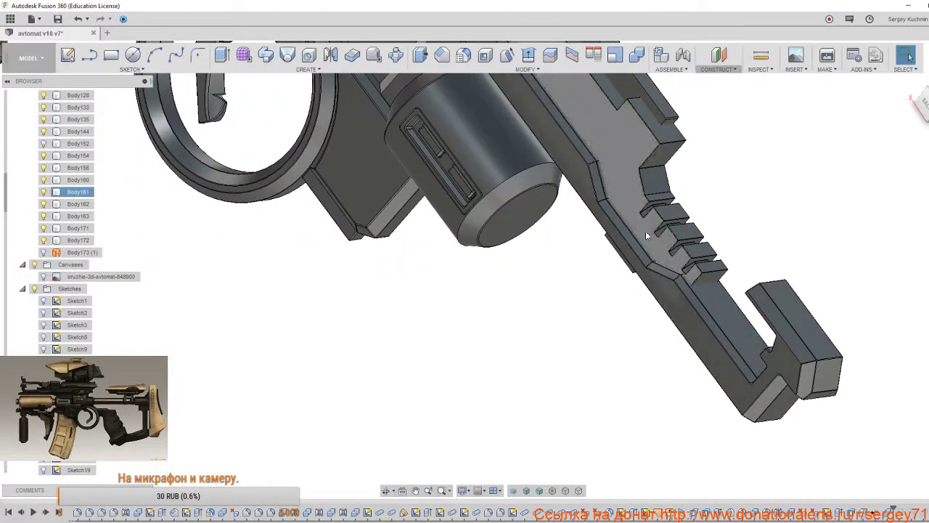
key(s)
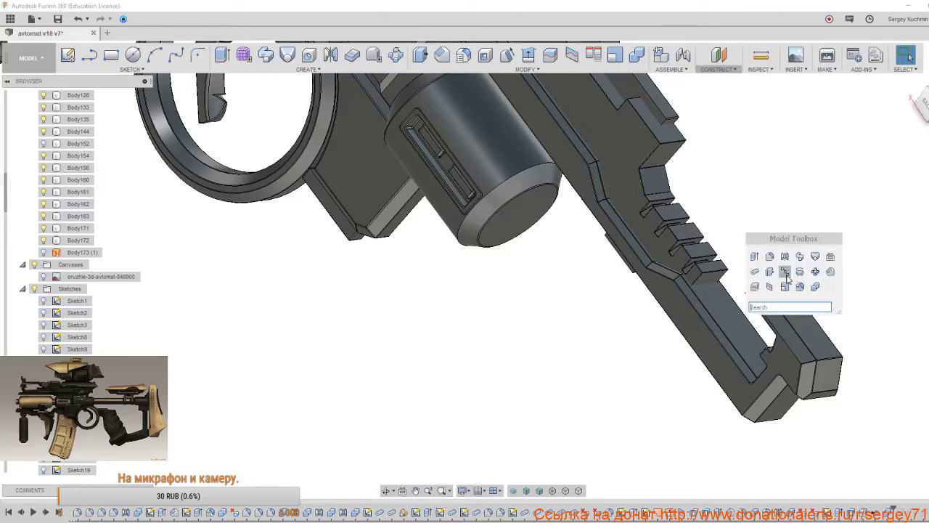
click(815, 287)
click(720, 318)
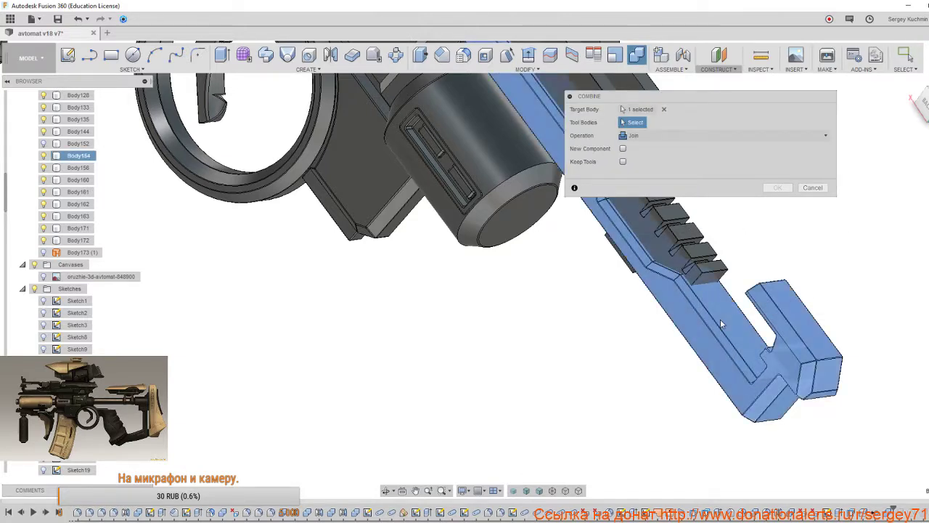
click(633, 136)
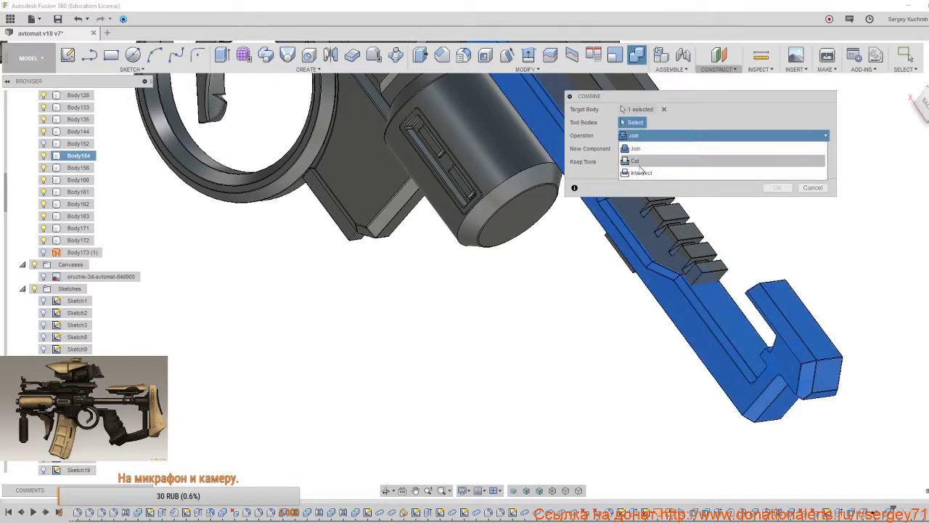
click(641, 162)
click(657, 229)
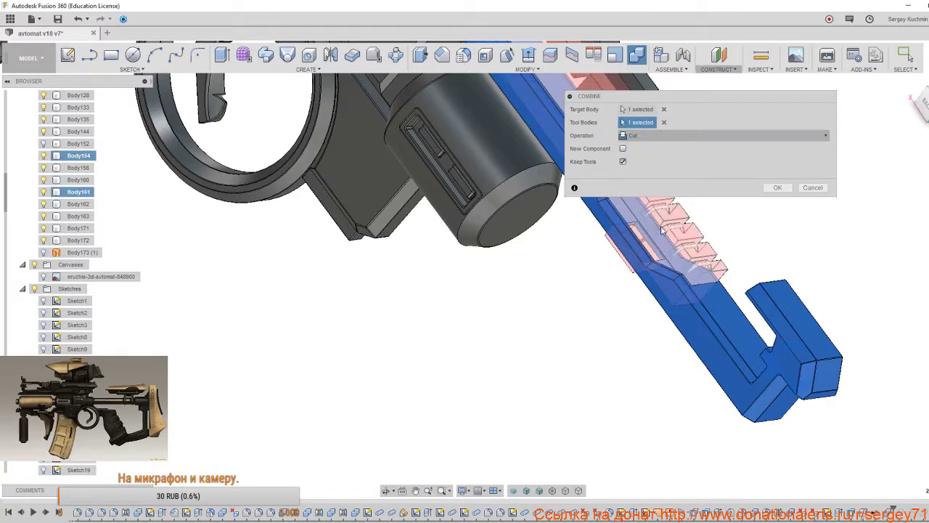
click(775, 188)
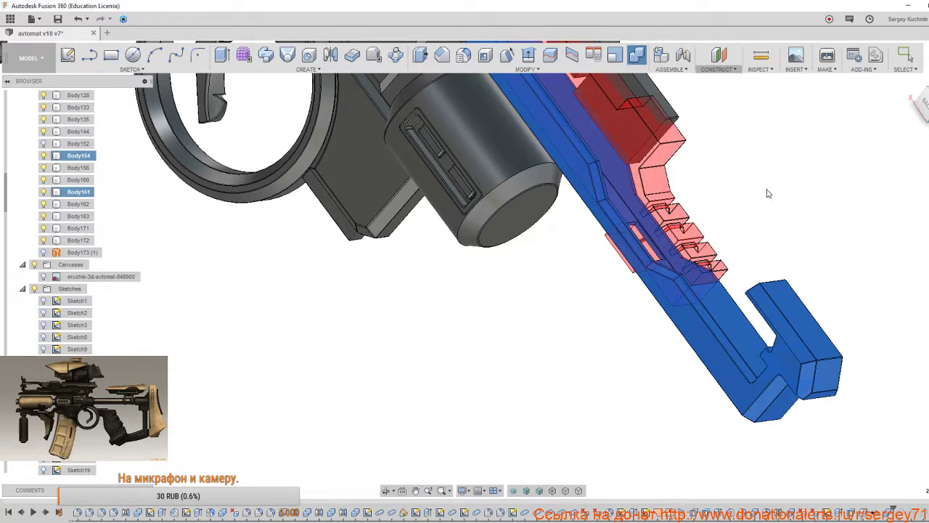
click(768, 193)
shift+middle_drag(746, 212, 668, 214)
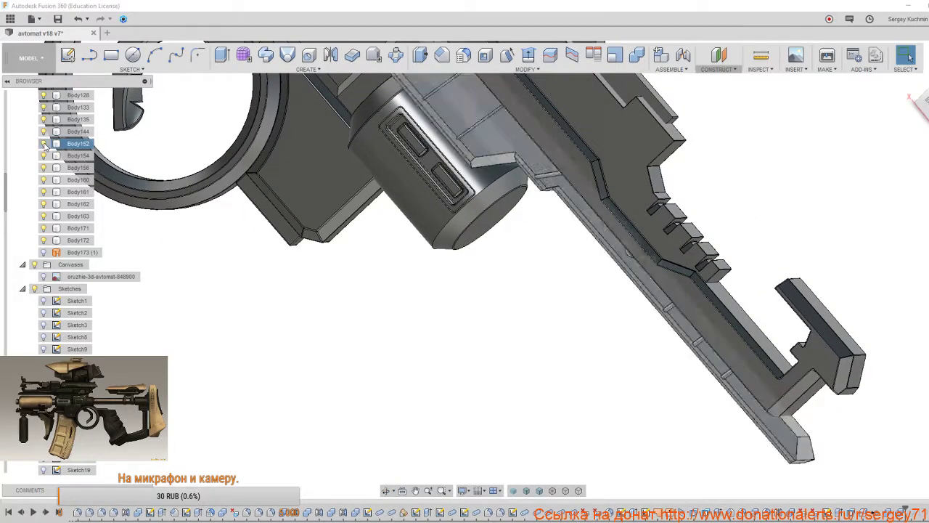
Cut the front sight rail Body154 out of the lower body Body152 with Combine, keeping the tool body.
shift+middle_drag(357, 256, 583, 272)
middle_drag(638, 282, 598, 290)
scroll(568, 296, down, 3)
scroll(565, 324, up, 5)
key(s)
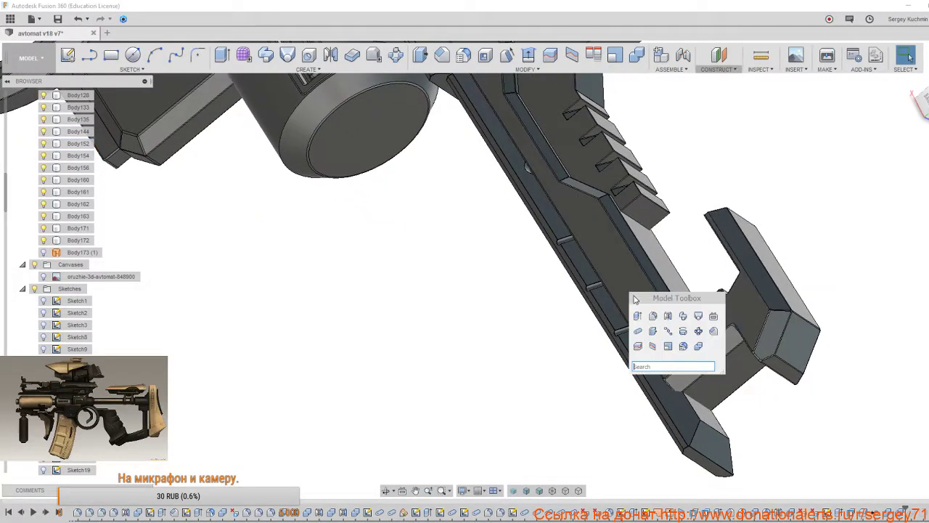
click(702, 348)
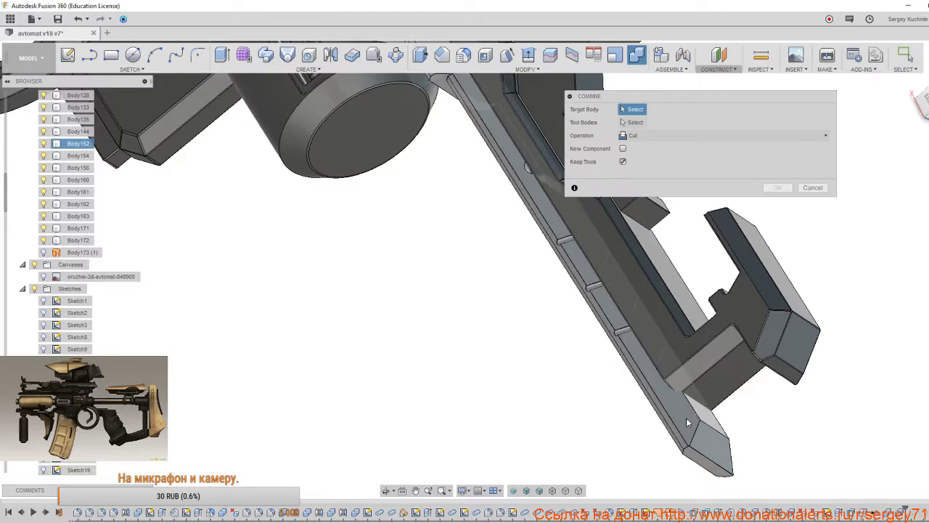
click(686, 417)
click(690, 376)
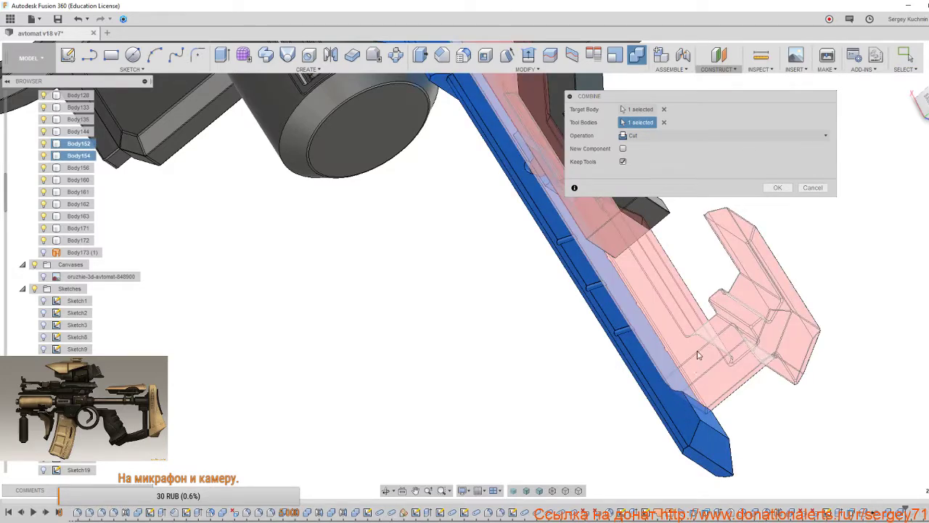
click(774, 189)
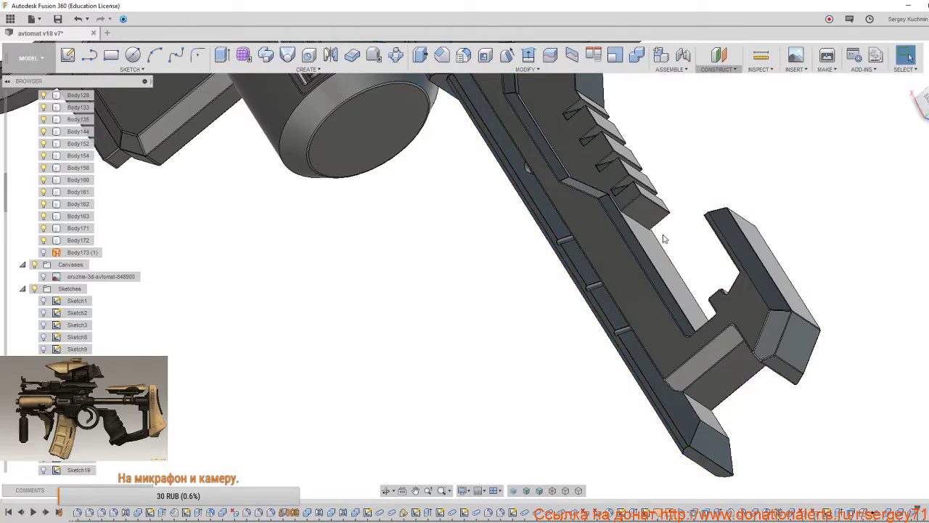
Hide the receiver Body161 to expose the inner contact edges of the front sight rail.
shift+middle_drag(665, 238, 695, 251)
scroll(501, 170, up, 3)
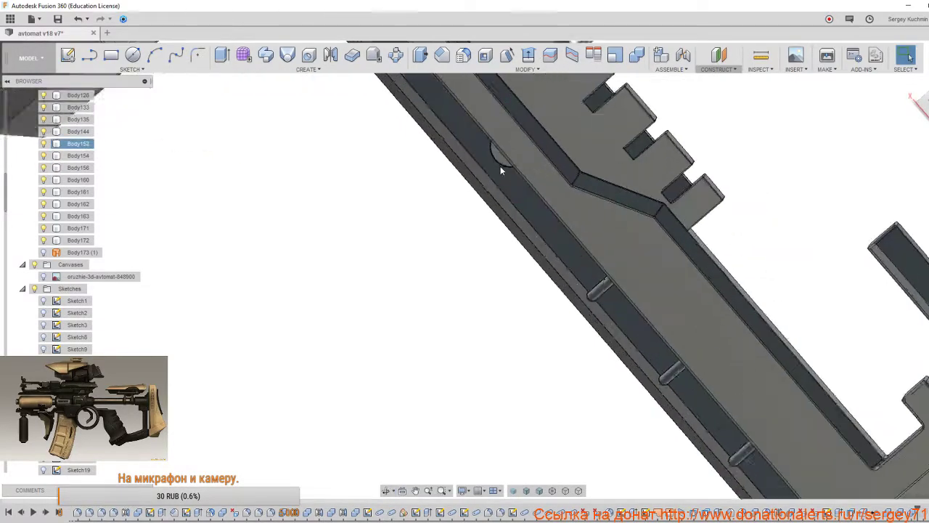
scroll(501, 170, up, 2)
mouse_move(501, 170)
middle_down()
mouse_move(489, 277)
mouse_move(488, 231)
mouse_move(471, 256)
mouse_move(495, 252)
mouse_move(476, 247)
mouse_move(456, 264)
mouse_move(504, 245)
mouse_move(520, 259)
mouse_move(480, 284)
mouse_move(621, 282)
mouse_move(583, 279)
mouse_move(587, 270)
mouse_move(650, 298)
middle_up()
scroll(486, 283, down, 4)
click(676, 199)
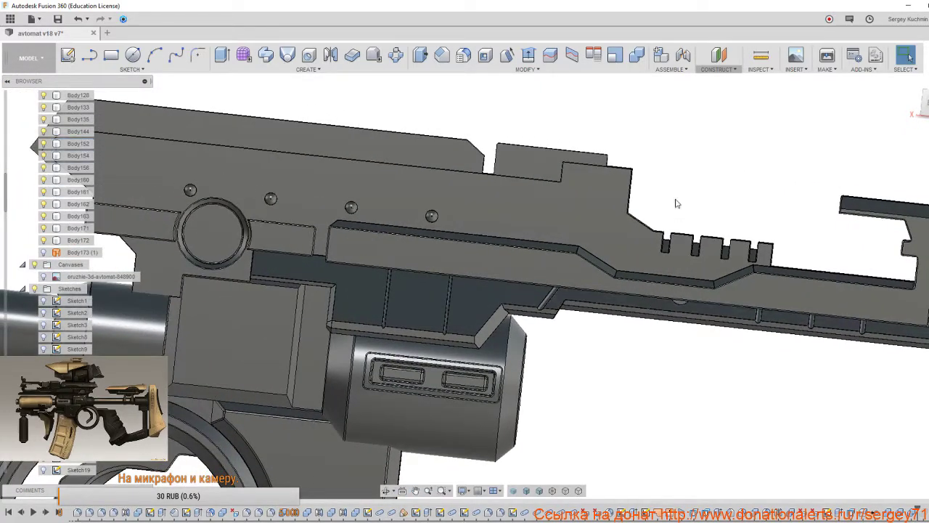
drag(691, 170, 581, 236)
shift+middle_drag(643, 294, 420, 269)
scroll(629, 262, up, 2)
mouse_move(662, 303)
shift+middle_down()
mouse_move(647, 301)
mouse_move(677, 307)
shift+middle_up()
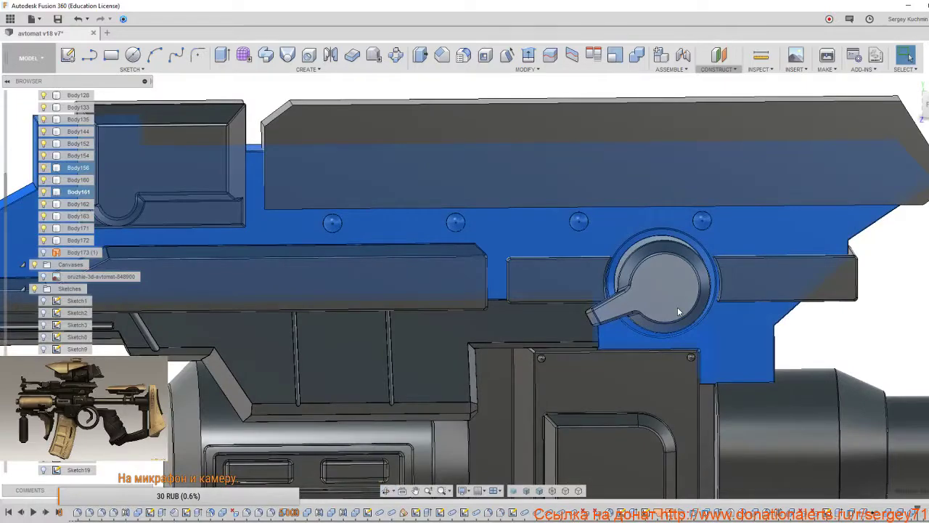
click(902, 364)
scroll(782, 351, down, 2)
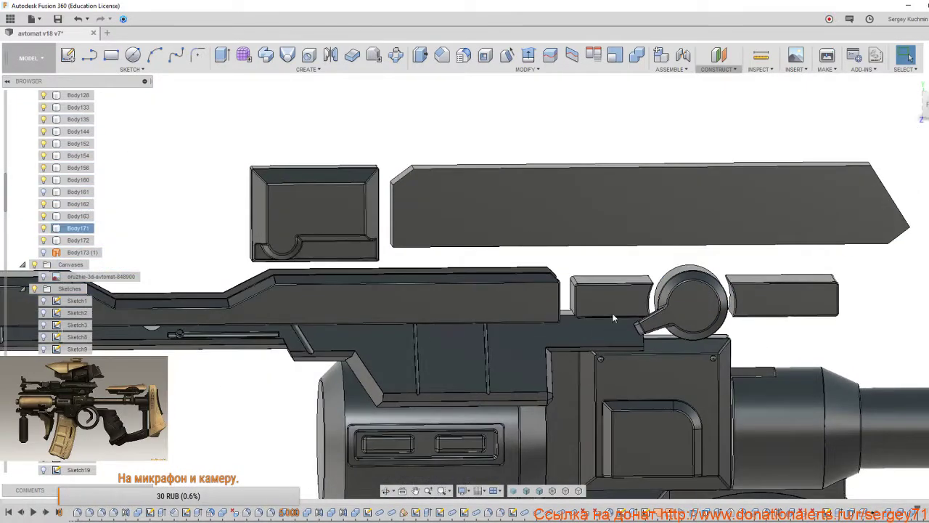
shift+middle_drag(411, 305, 629, 292)
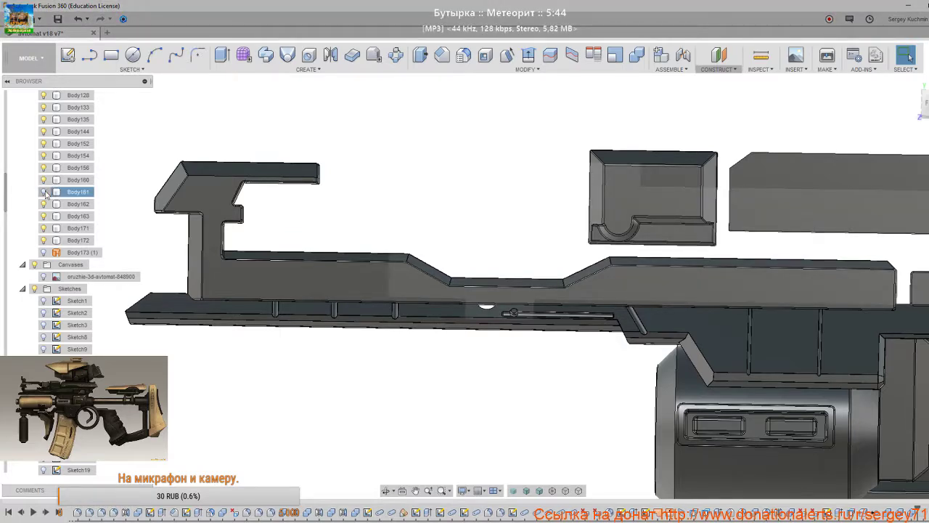
Fillet the inner contact edge loop of the front sight rail Body154 with a 0.2 mm radius.
shift+middle_drag(392, 299, 403, 329)
scroll(431, 274, up, 3)
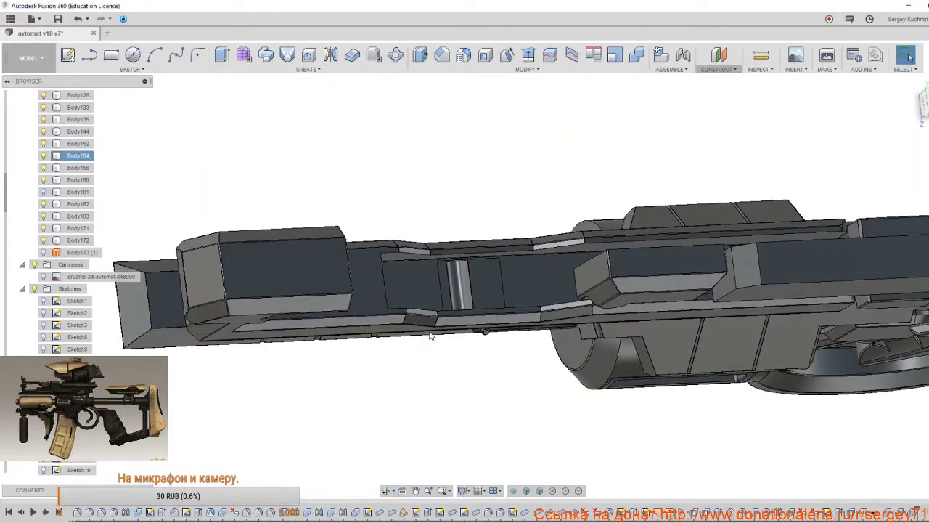
key(f)
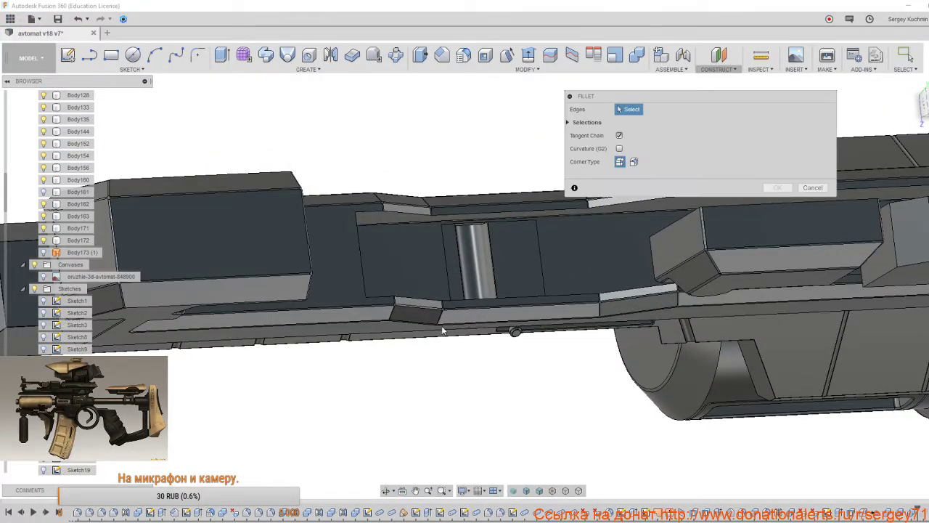
click(480, 297)
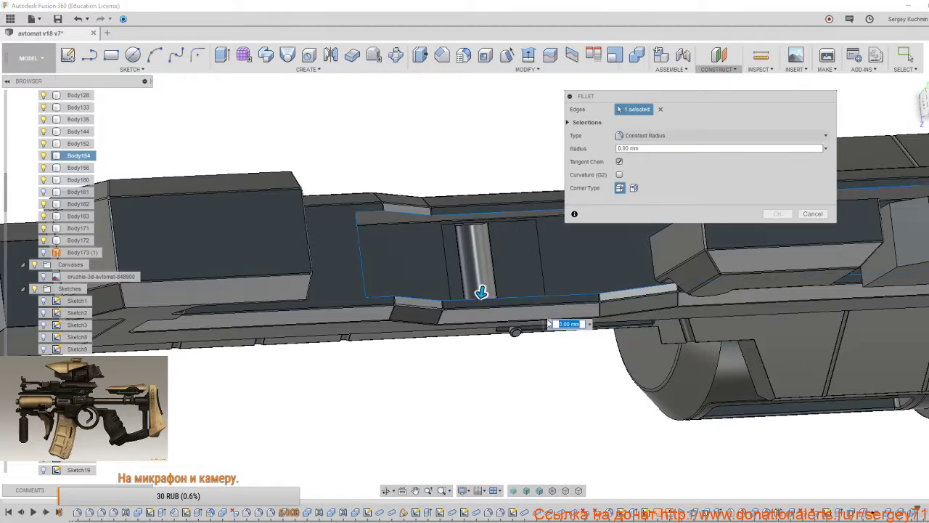
click(580, 341)
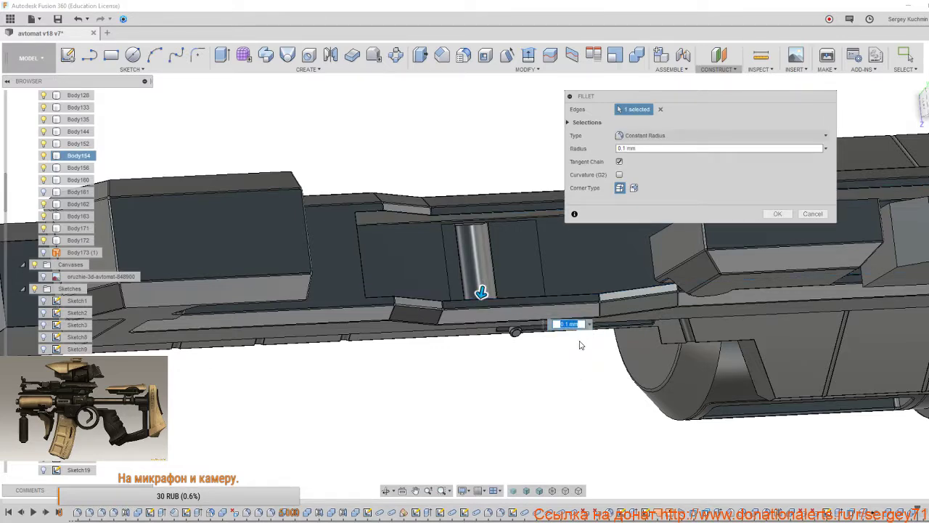
click(585, 352)
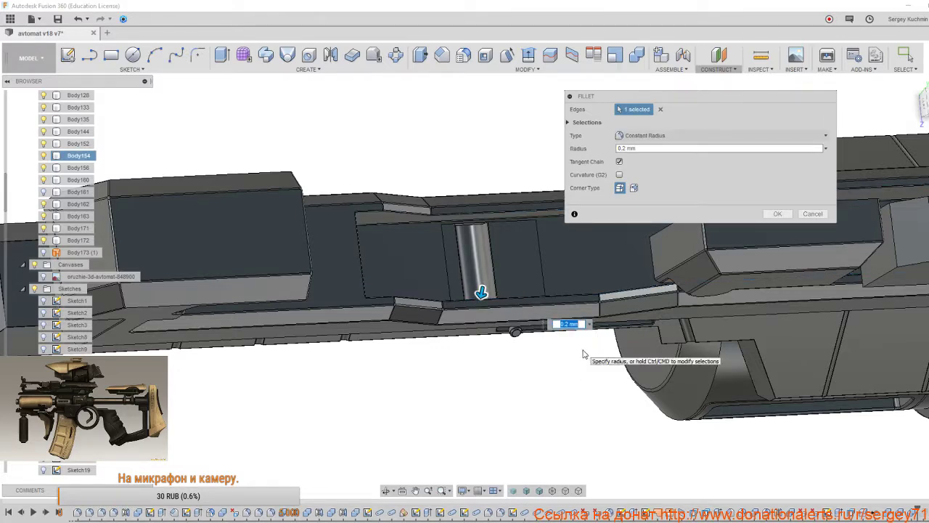
scroll(602, 320, up, 3)
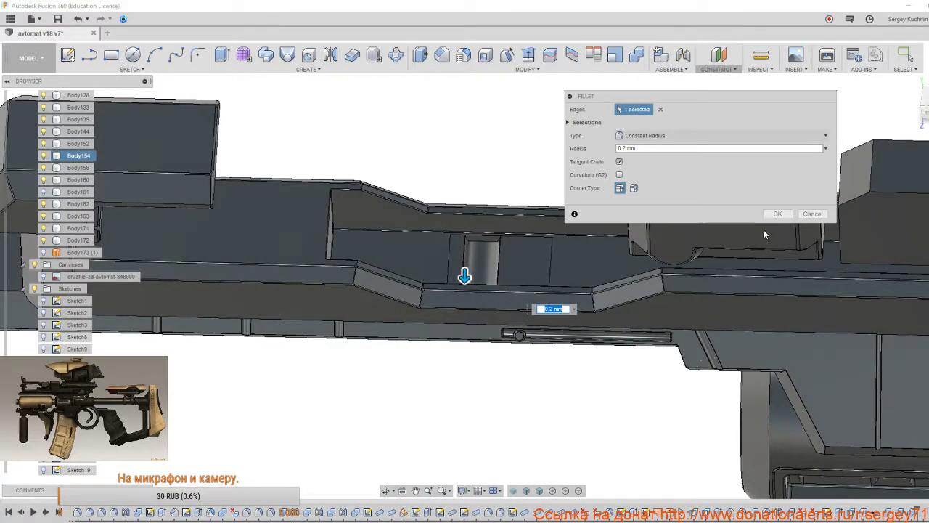
click(775, 216)
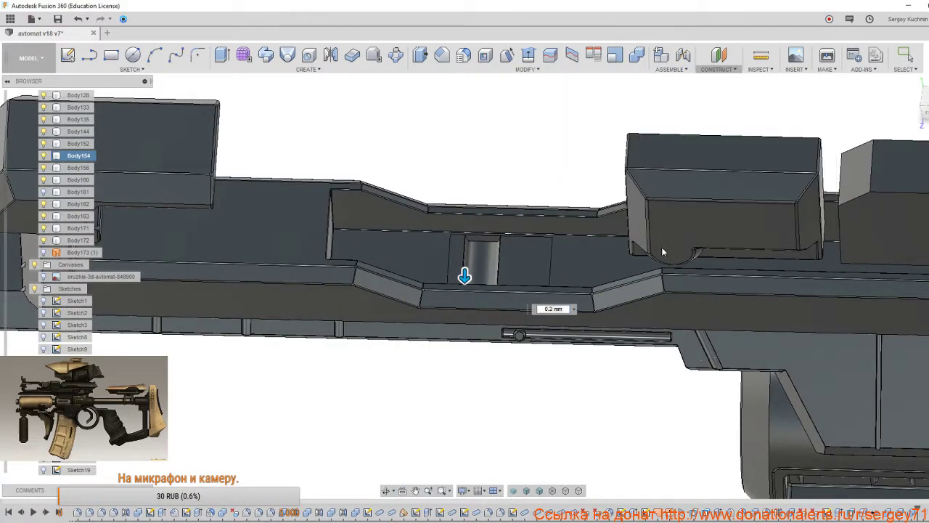
Show the receiver Body161 again.
shift+middle_drag(661, 252, 689, 280)
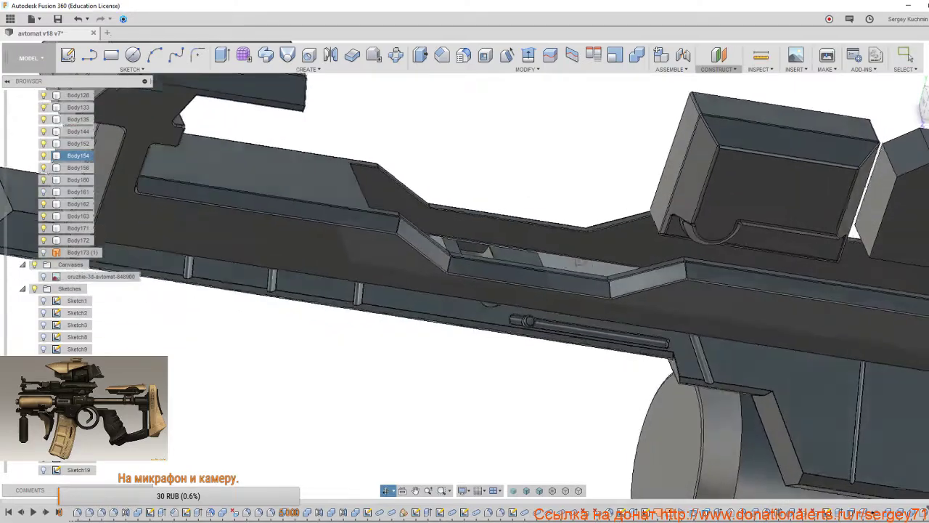
mouse_move(578, 262)
shift+middle_down()
mouse_move(575, 213)
mouse_move(556, 228)
mouse_move(565, 231)
mouse_move(553, 286)
mouse_move(580, 245)
shift+middle_up()
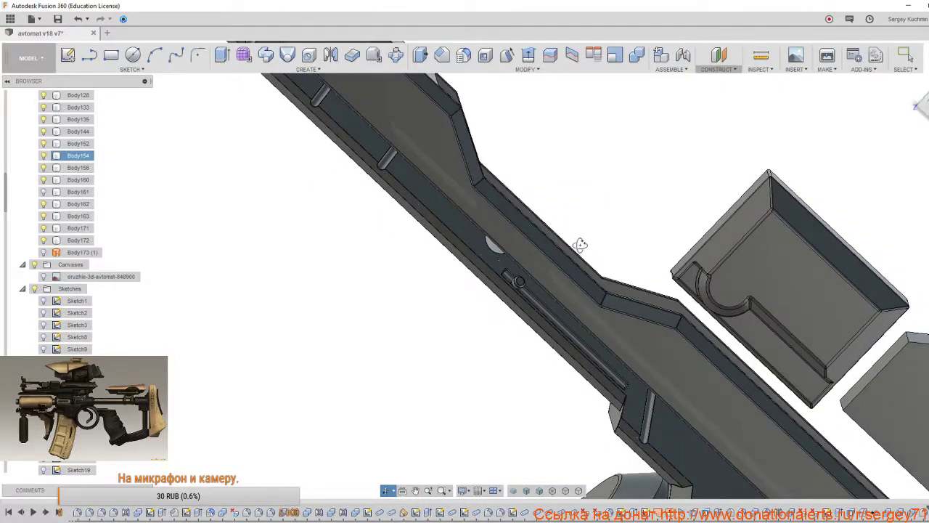
click(45, 192)
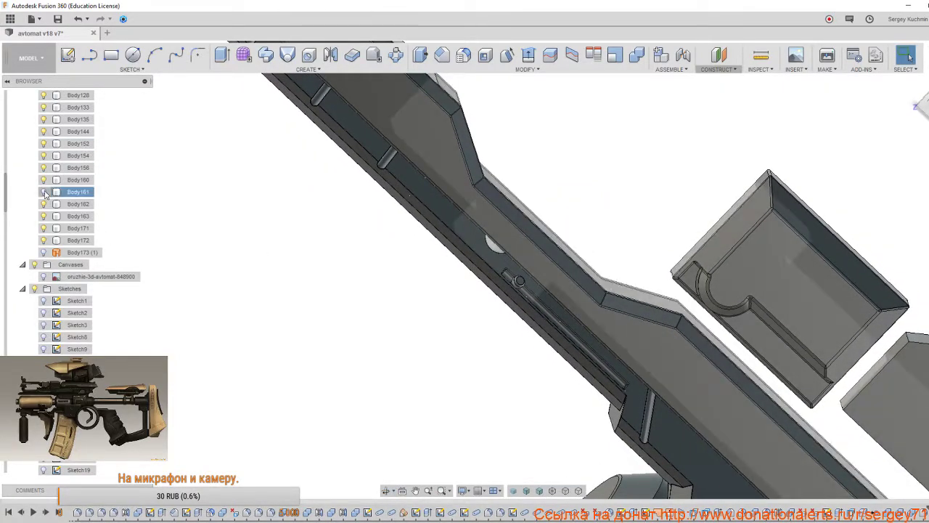
click(44, 192)
Hide the lower body Body152 temporarily to examine the receiver's small block under the rail, and show it again.
scroll(491, 293, up, 3)
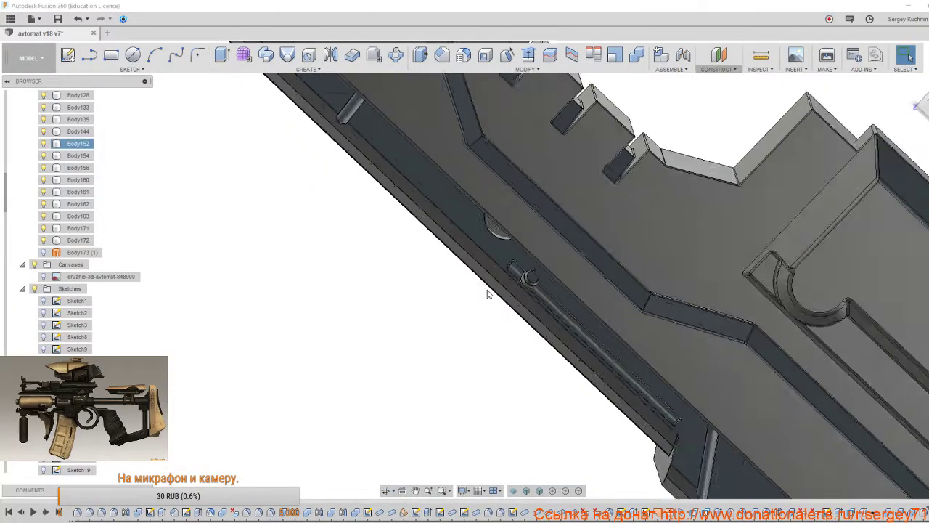
middle_drag(513, 254, 461, 326)
shift+middle_drag(461, 295, 420, 336)
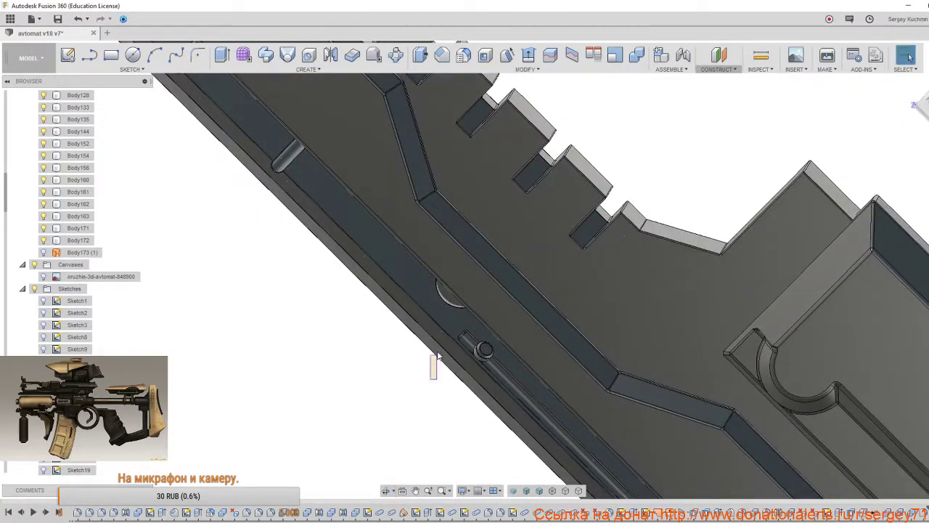
click(418, 331)
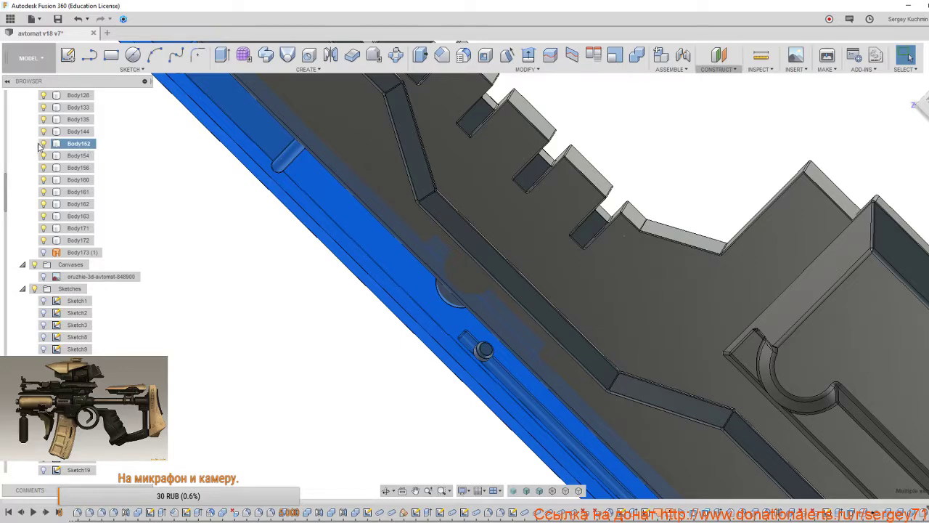
key(v)
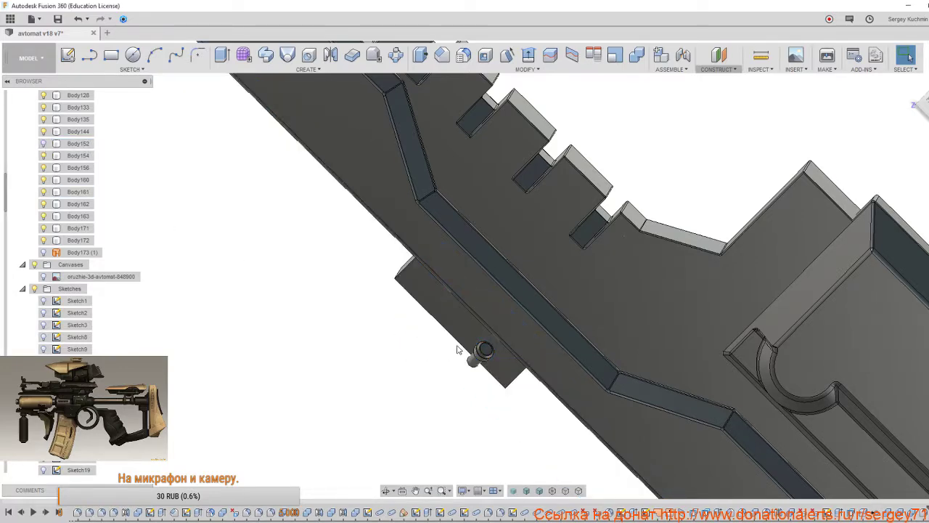
mouse_move(458, 349)
shift+middle_down()
mouse_move(477, 338)
mouse_move(459, 343)
shift+middle_up()
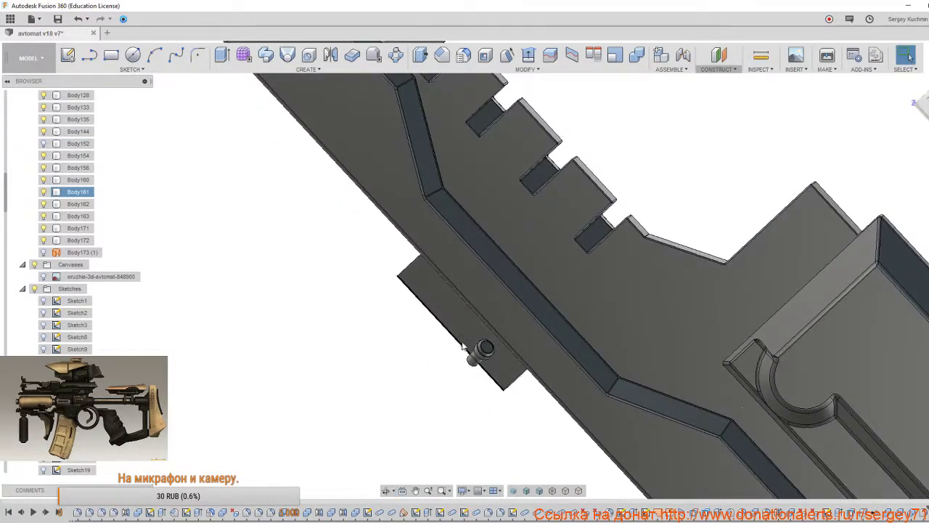
click(43, 144)
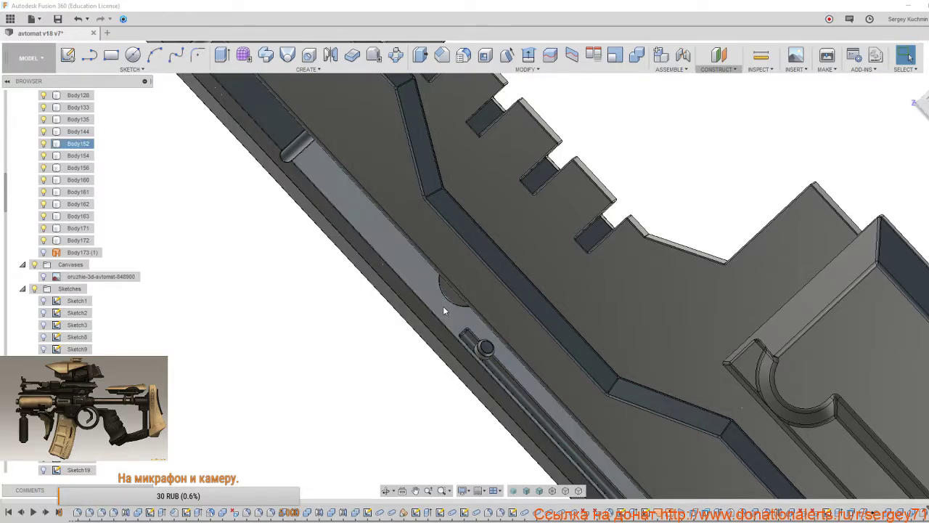
mouse_move(460, 327)
shift+middle_down()
mouse_move(481, 344)
mouse_move(450, 292)
mouse_move(483, 348)
shift+middle_up()
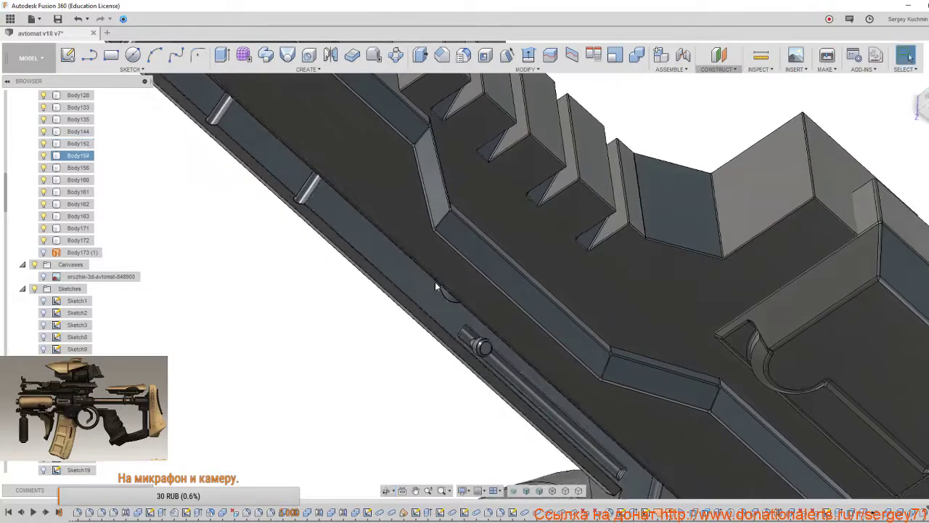
Hide the front sight rail Body154 temporarily to examine the lower body's contact area, and show it again.
middle_drag(366, 153, 743, 411)
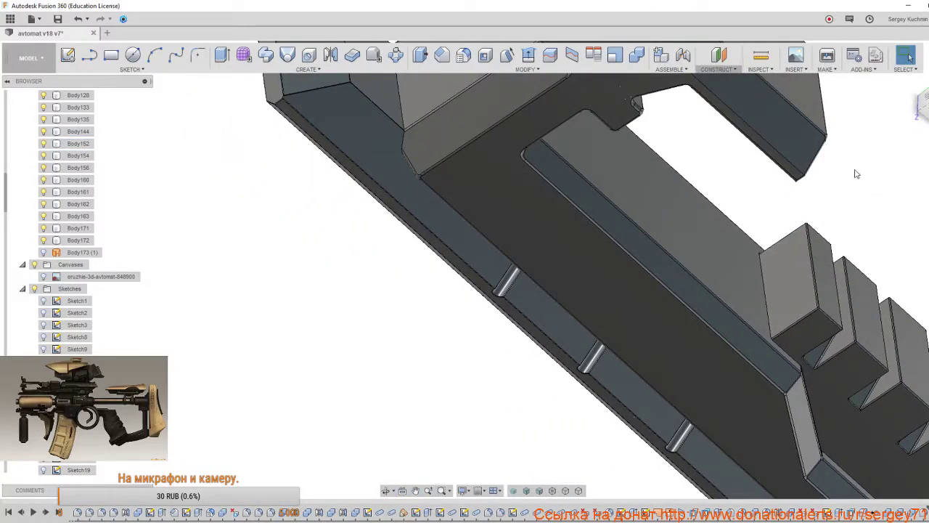
drag(854, 169, 796, 197)
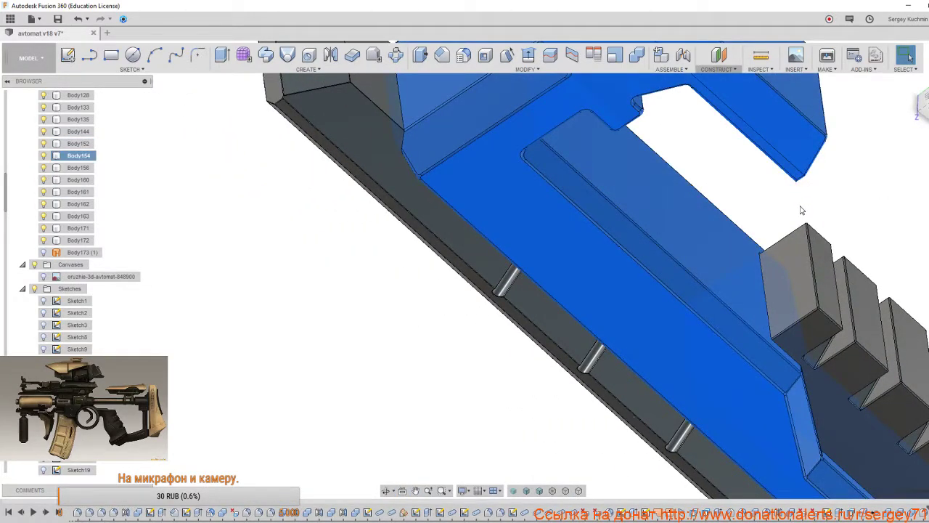
key(v)
click(797, 214)
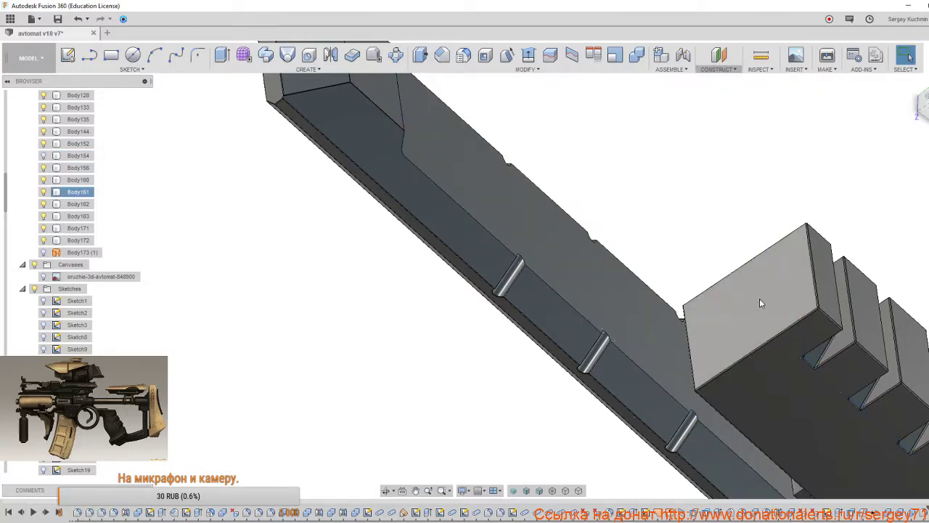
shift+middle_drag(753, 312, 744, 303)
shift+middle_drag(734, 285, 732, 286)
click(43, 156)
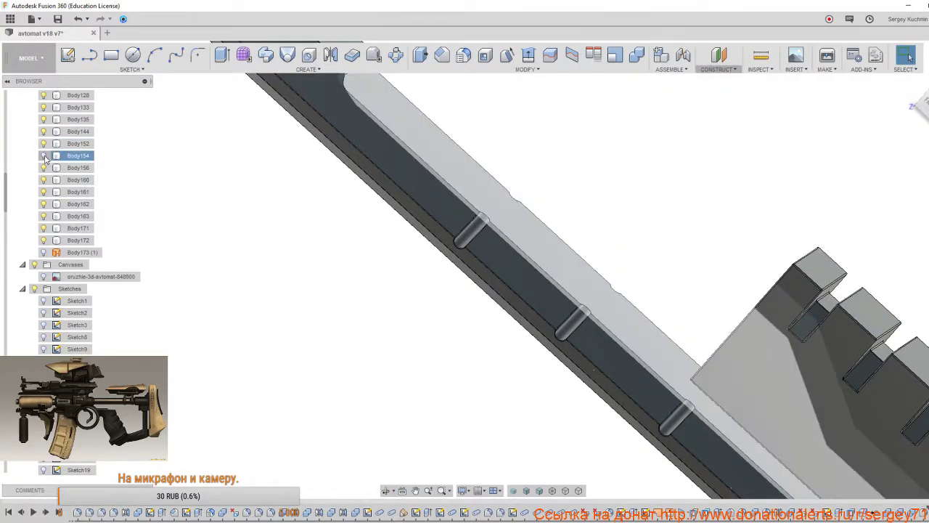
click(44, 156)
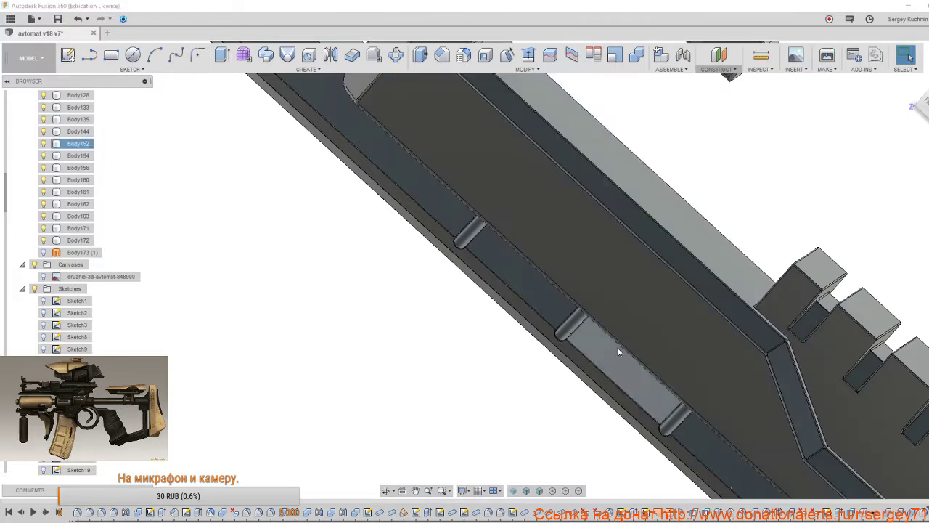
Hide the front sight rail Body154 to expose the receiver's small block against the lower body.
middle_drag(618, 352, 330, 296)
scroll(475, 363, down, 3)
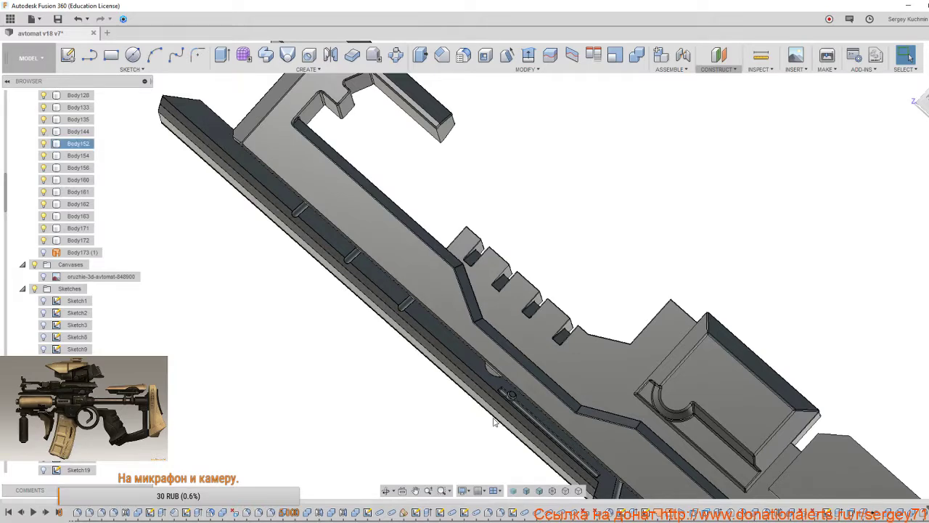
click(43, 155)
middle_drag(367, 355, 342, 273)
scroll(435, 276, up, 2)
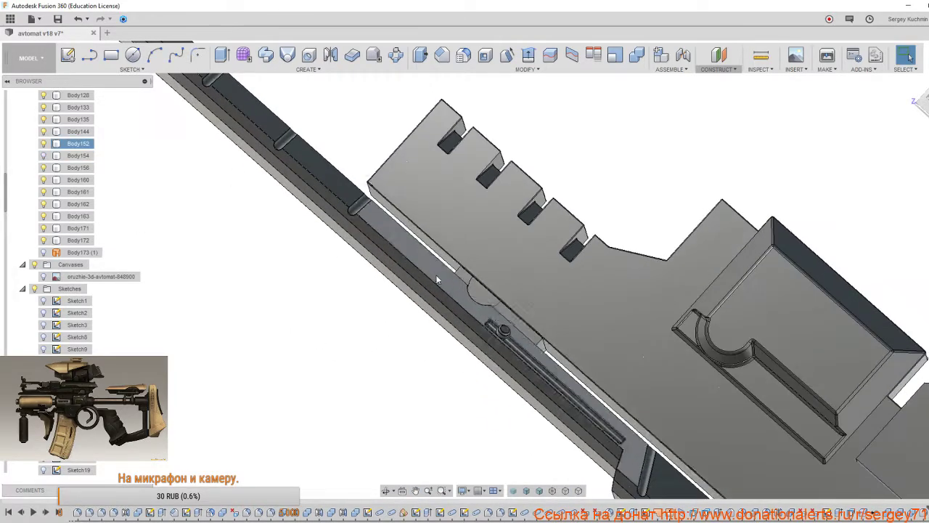
scroll(562, 334, up, 2)
mouse_move(563, 335)
shift+middle_down()
mouse_move(576, 351)
mouse_move(558, 347)
shift+middle_up()
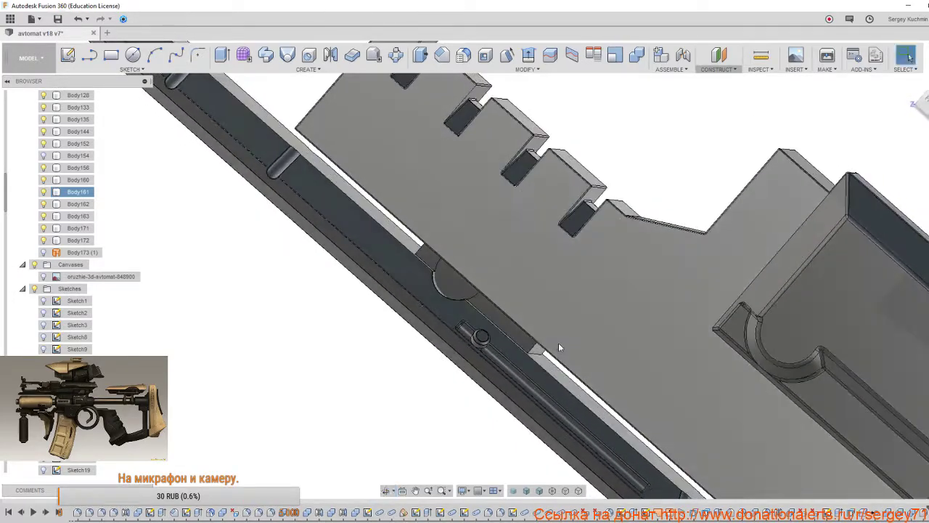
Extrude the receiver block's two narrow faces on either side of the half-round boss by -59 mm as a cut.
click(523, 338)
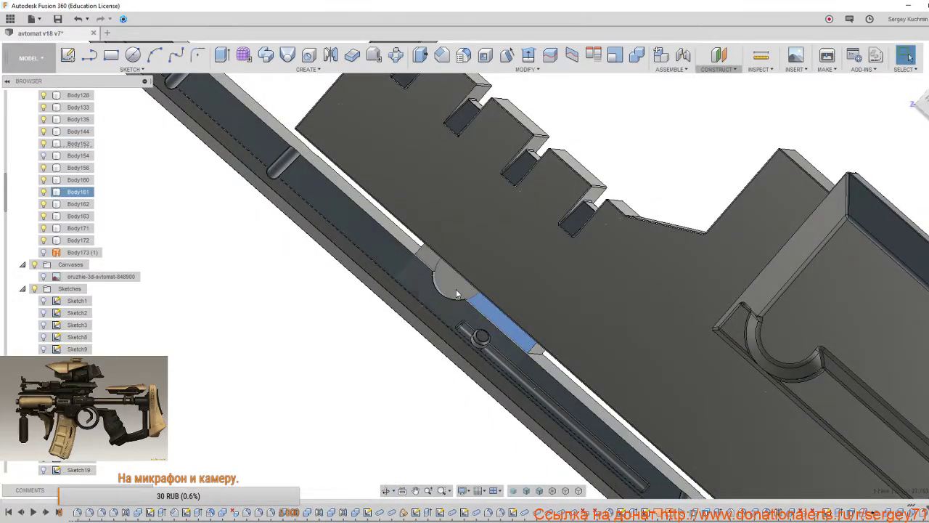
ctrl+click(431, 258)
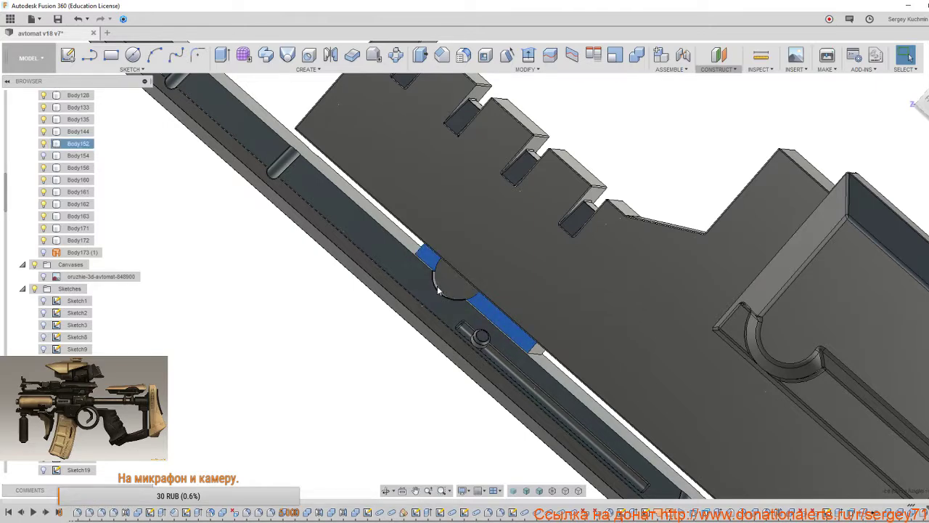
click(222, 56)
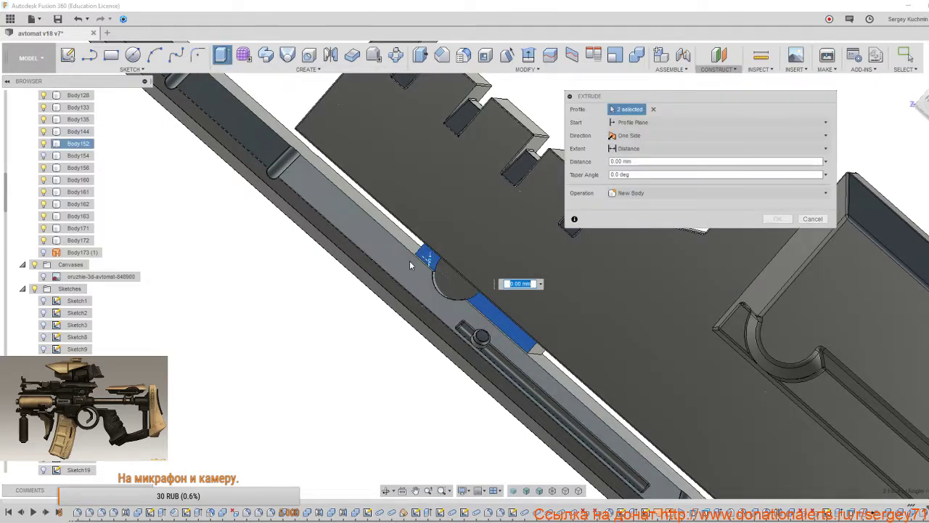
shift+middle_drag(409, 261, 407, 262)
drag(436, 258, 662, 306)
shift+middle_drag(661, 306, 472, 320)
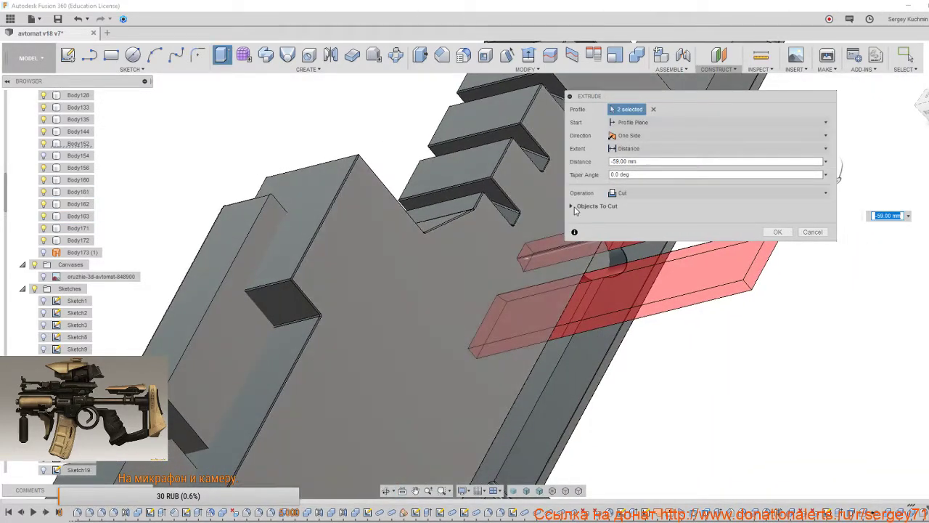
Limit the extruded cut to the lower body Body152, leaving out the receiver Body161, and apply it.
click(572, 206)
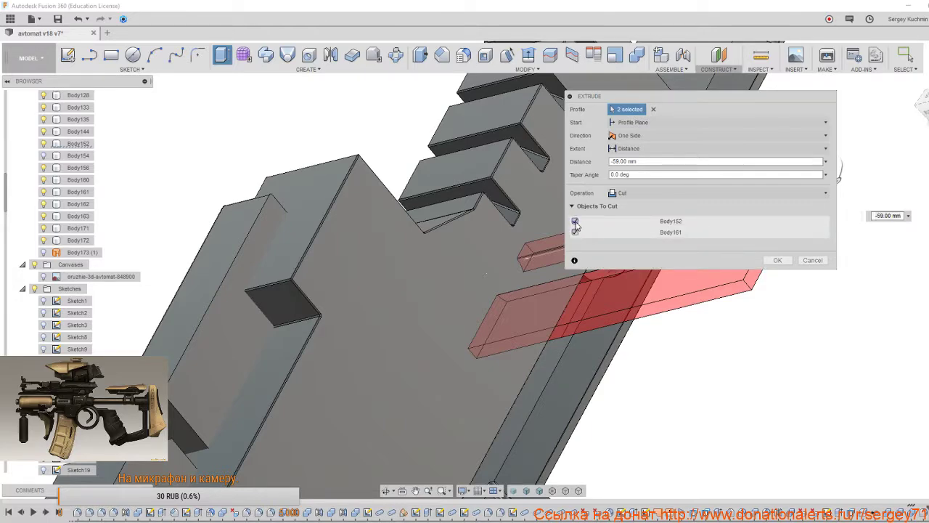
click(576, 221)
shift+middle_drag(586, 340, 587, 297)
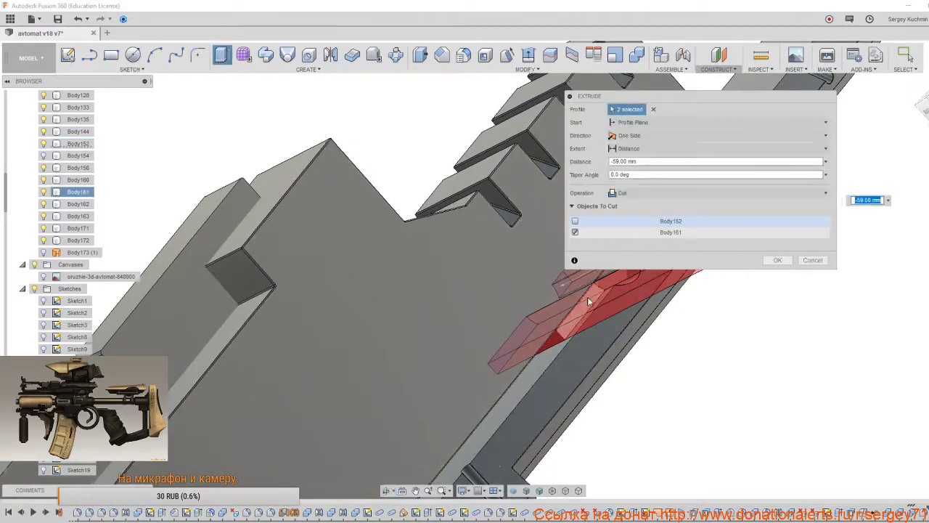
click(575, 232)
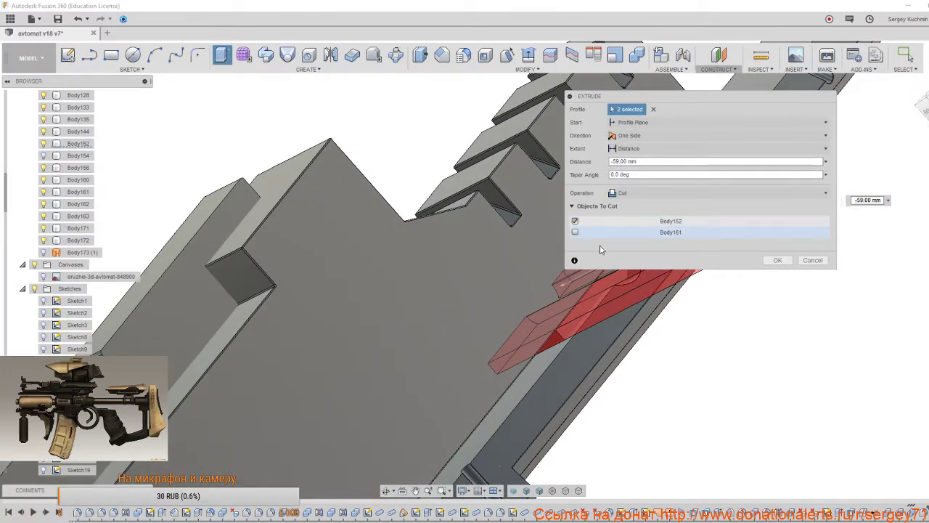
shift+middle_drag(606, 321, 763, 267)
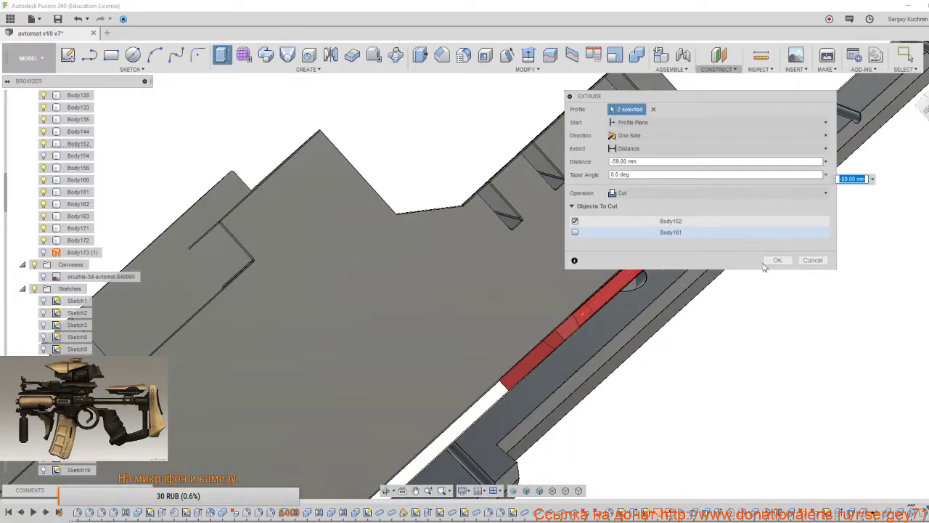
click(768, 261)
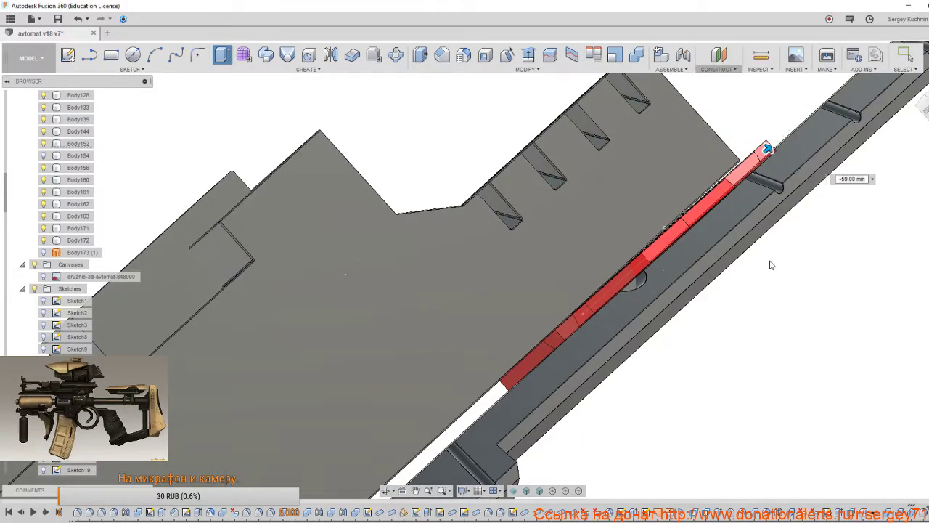
key(Return)
shift+middle_drag(746, 277, 718, 393)
shift+middle_drag(811, 318, 510, 294)
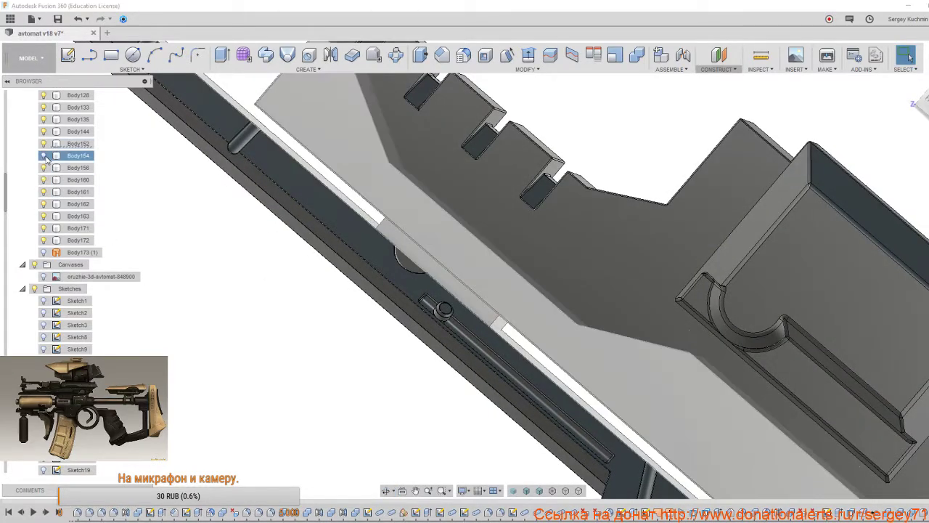
Show the front sight rail Body154 again.
click(43, 157)
scroll(522, 342, down, 2)
mouse_move(518, 331)
shift+middle_down()
mouse_move(527, 331)
mouse_move(494, 328)
shift+middle_up()
scroll(494, 324, down, 3)
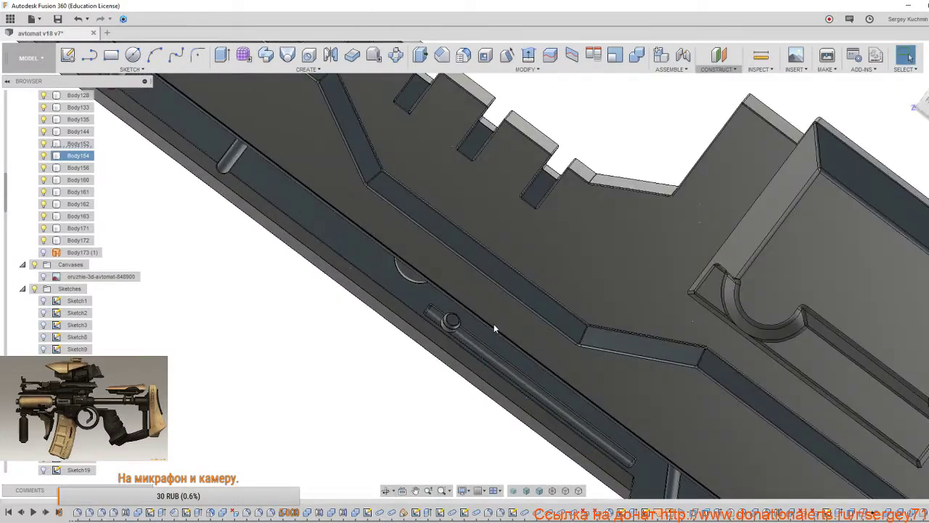
scroll(574, 313, up, 2)
click(575, 314)
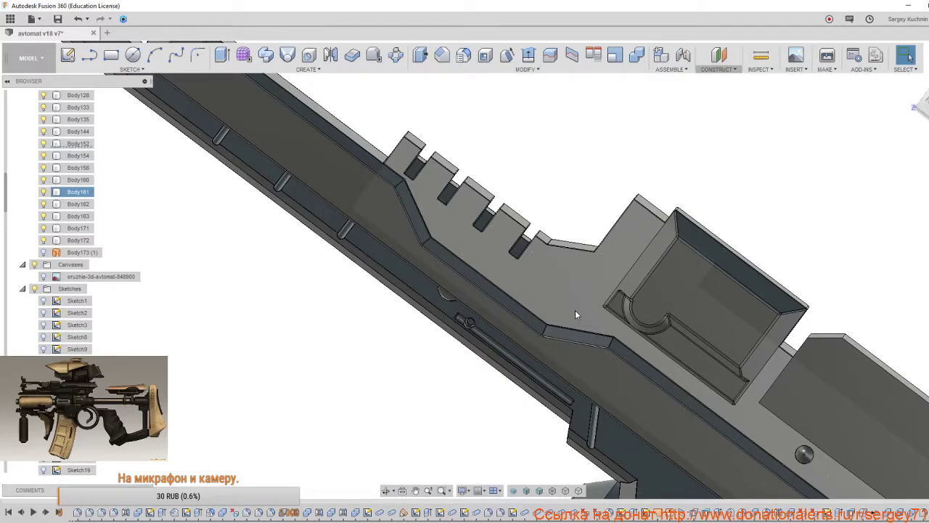
key(Escape)
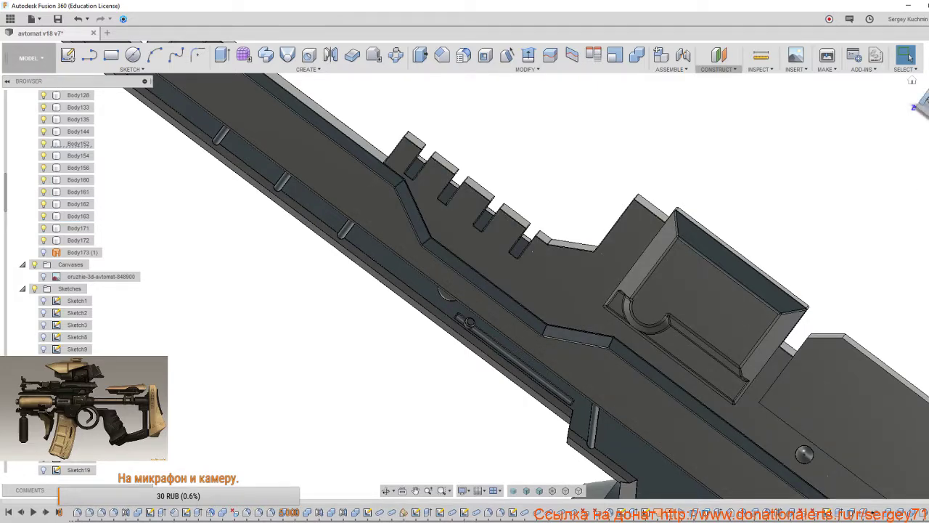
Isolate the lower body Body152 together with the front sight rail Body154.
click(925, 102)
middle_drag(597, 178, 570, 322)
scroll(570, 321, down, 3)
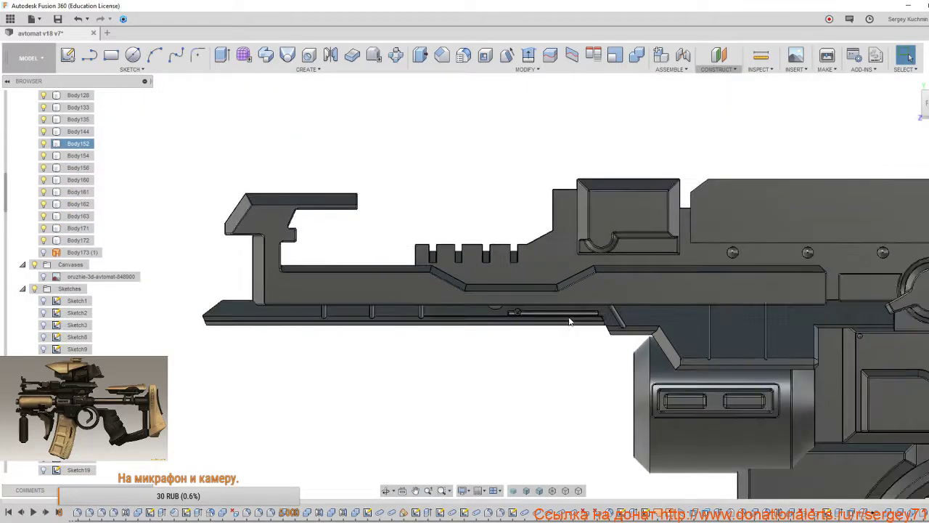
click(218, 322)
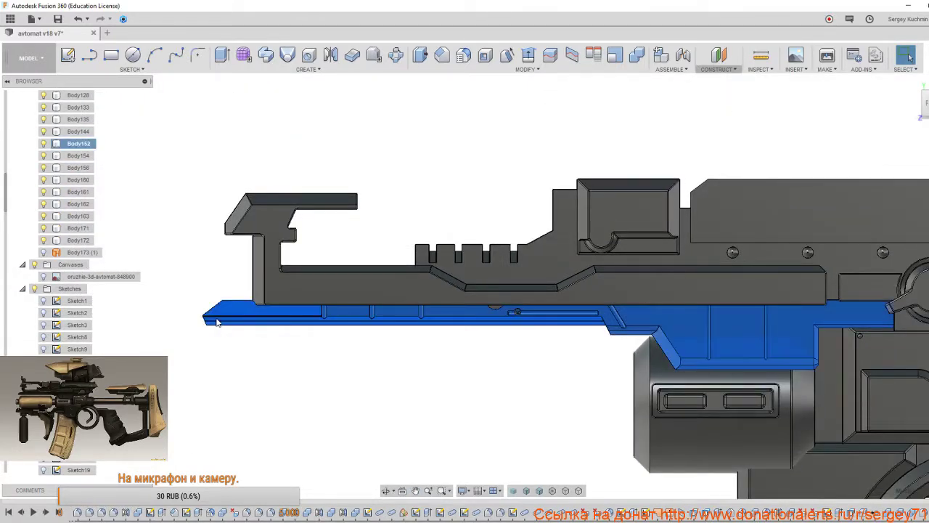
middle_drag(343, 369, 315, 373)
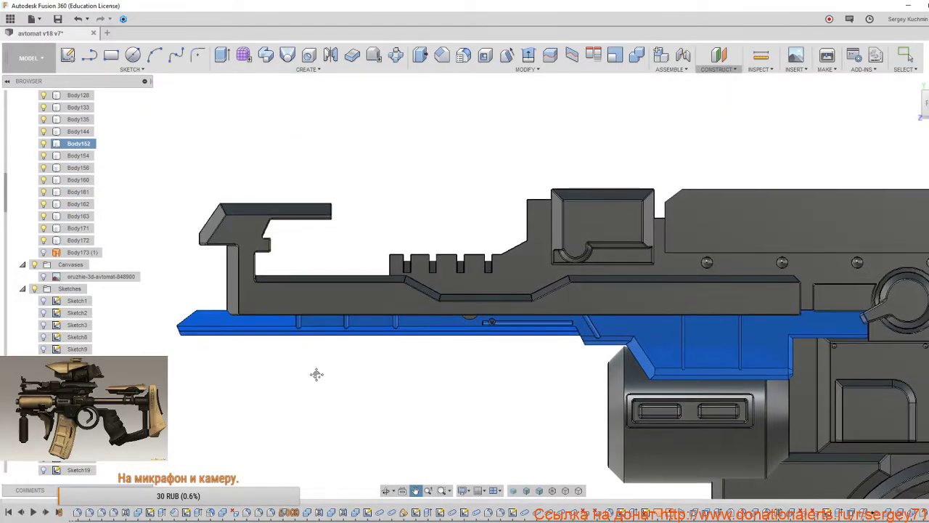
click(284, 310)
drag(183, 314, 183, 318)
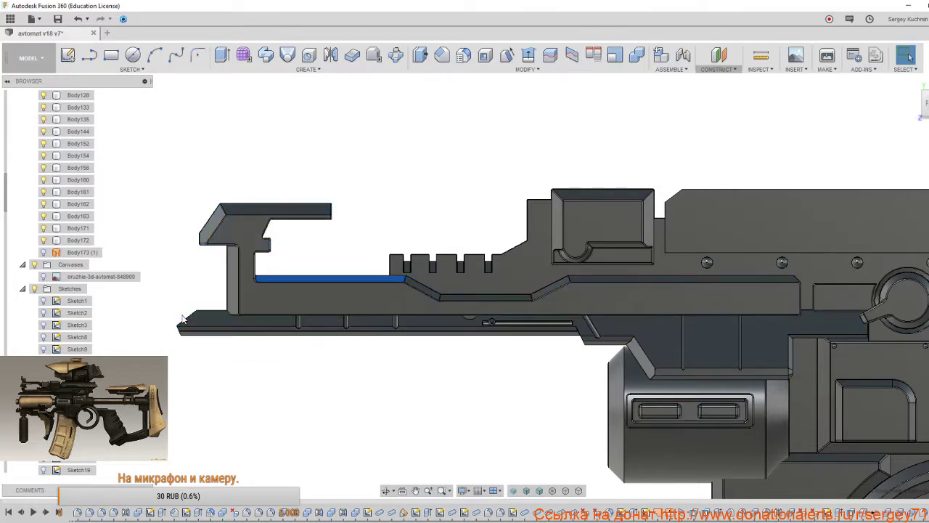
drag(328, 344, 227, 318)
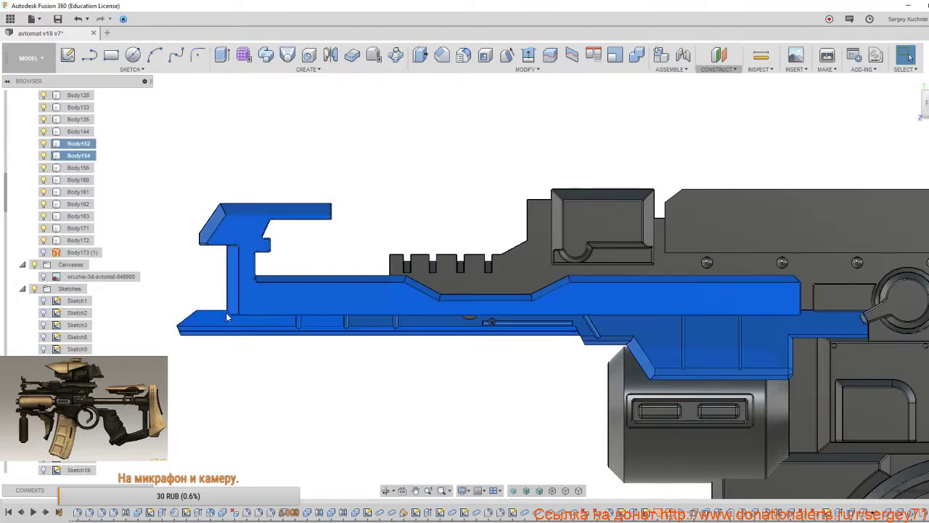
shift+middle_drag(300, 305, 327, 268)
right_click(327, 266)
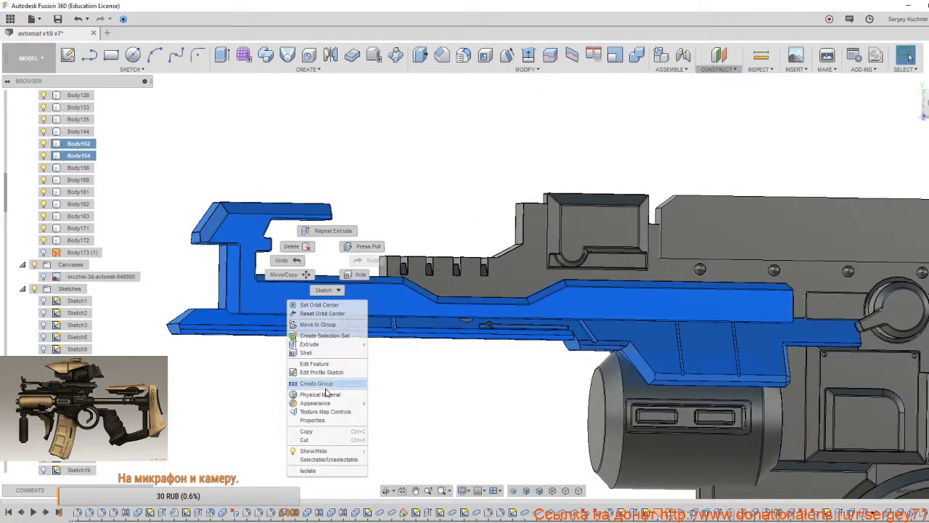
click(322, 471)
click(387, 399)
Fillet the lower body Body152's contact edge around the base of the front sight rail with a 0.2 mm radius.
shift+middle_drag(386, 399, 387, 328)
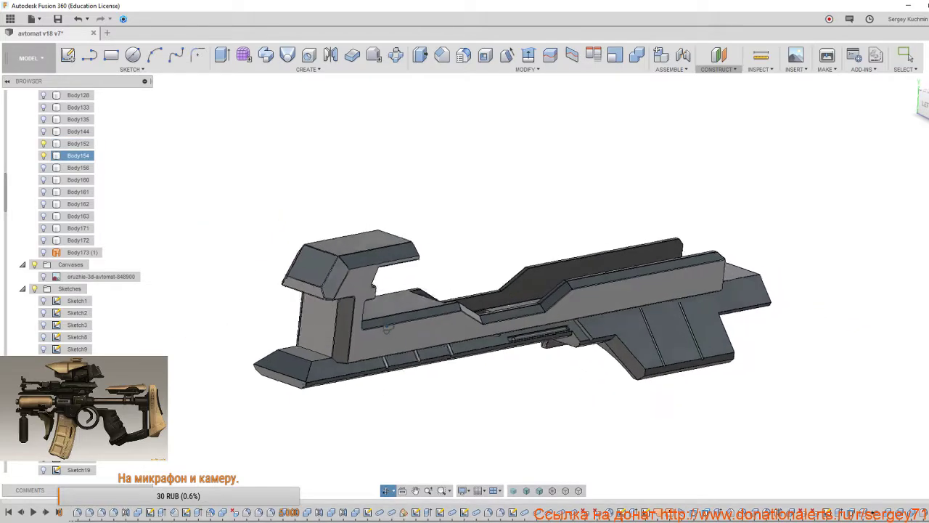
scroll(388, 329, up, 10)
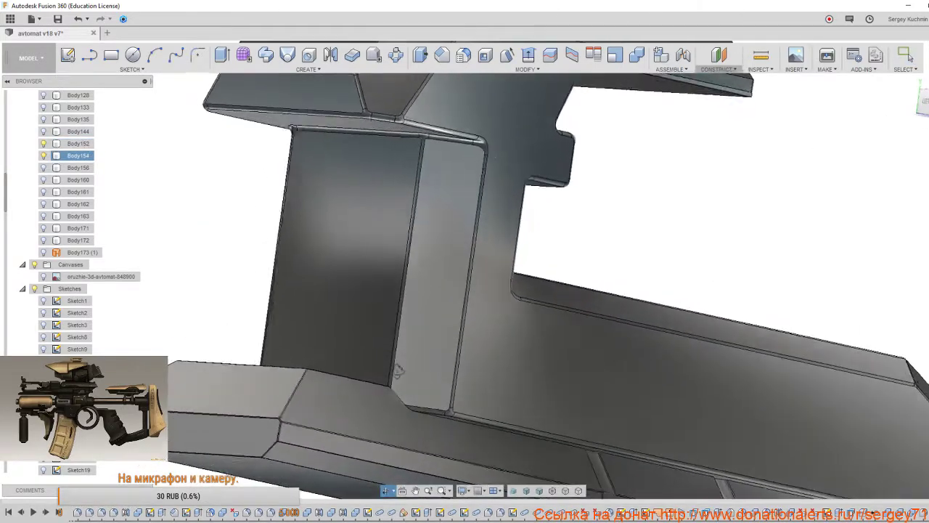
scroll(397, 371, up, 4)
key(f)
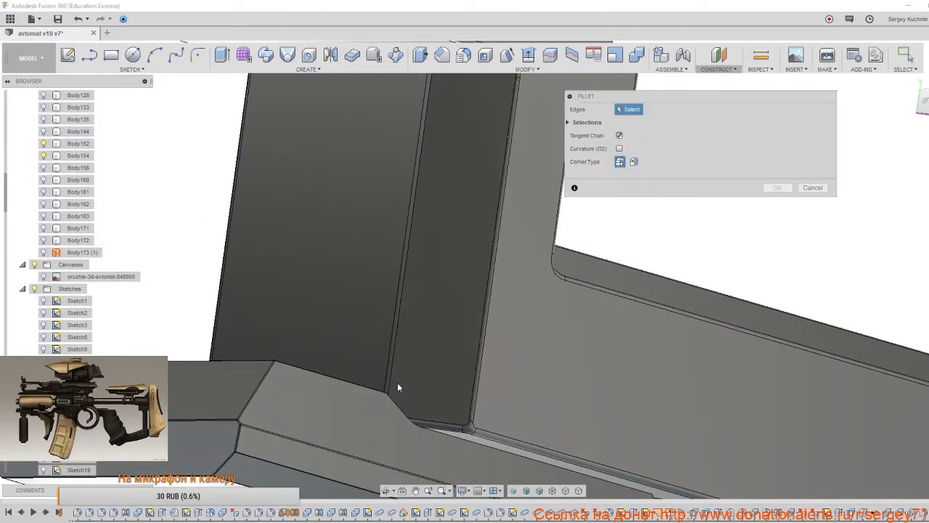
click(395, 406)
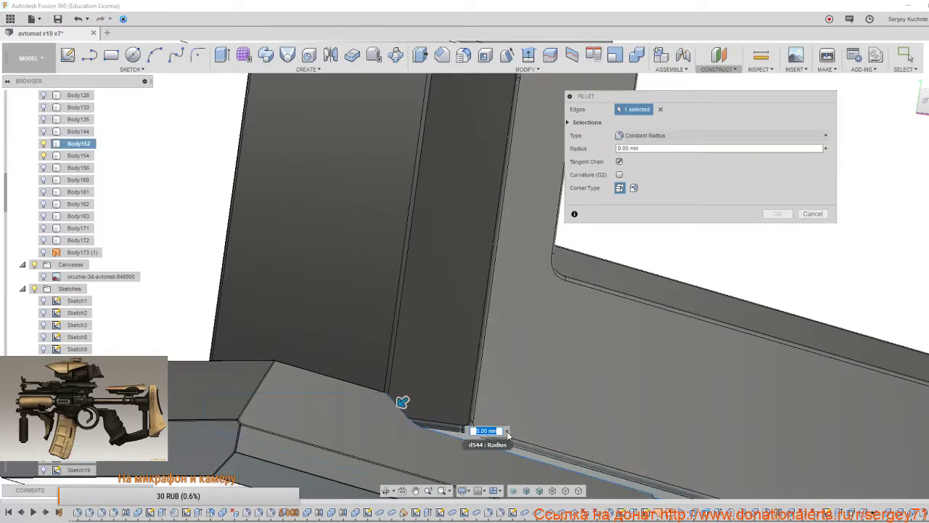
click(506, 431)
click(503, 444)
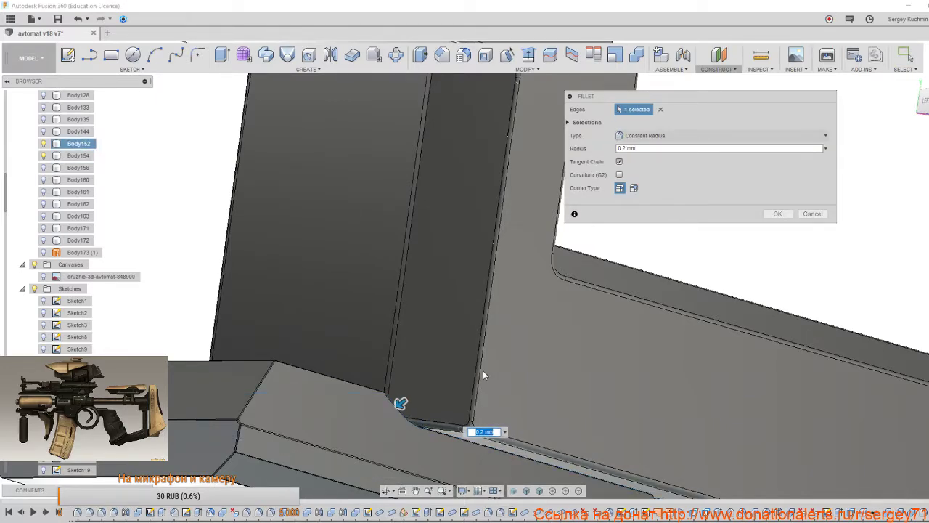
shift+middle_drag(484, 375, 477, 401)
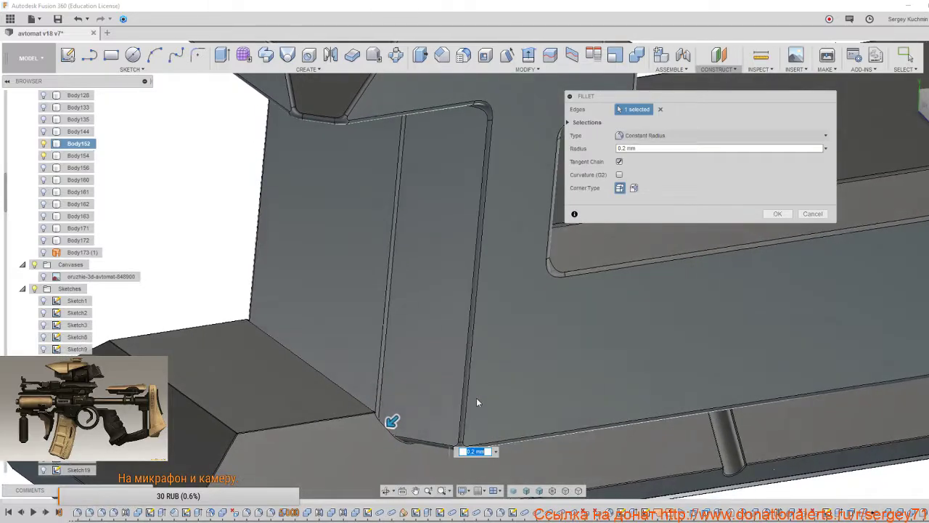
scroll(489, 372, down, 3)
shift+middle_drag(513, 371, 455, 303)
click(778, 214)
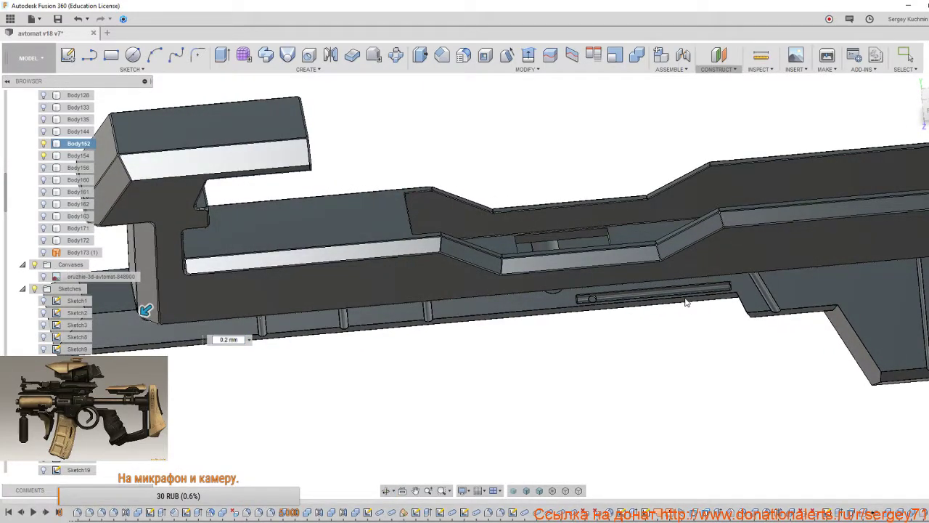
scroll(686, 302, down, 5)
shift+middle_drag(686, 303, 755, 218)
key(Escape)
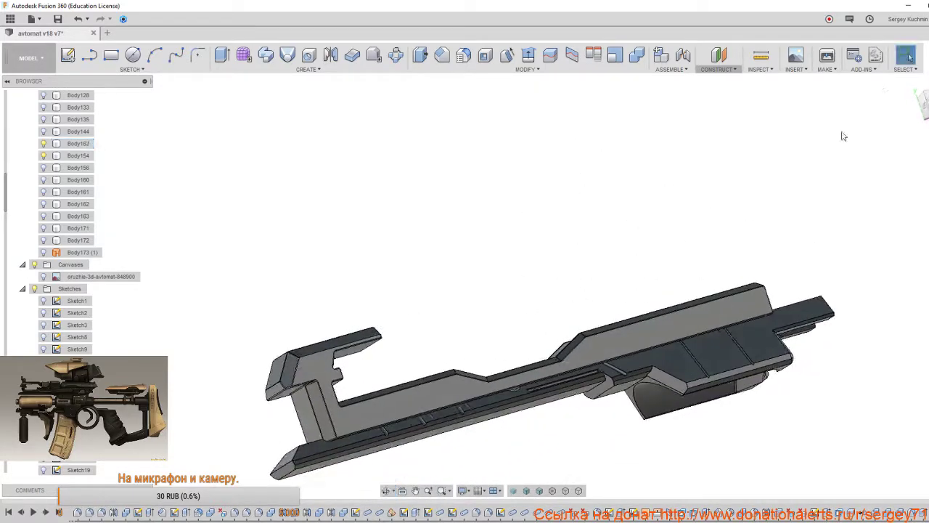
Unisolate the lower body and front sight rail to bring back the rest of the rifle.
click(924, 106)
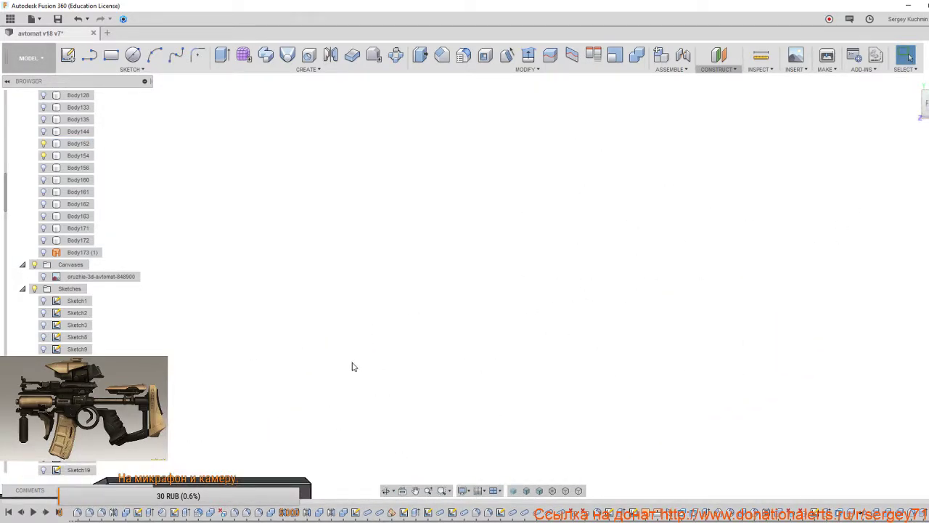
middle_drag(522, 238, 590, 225)
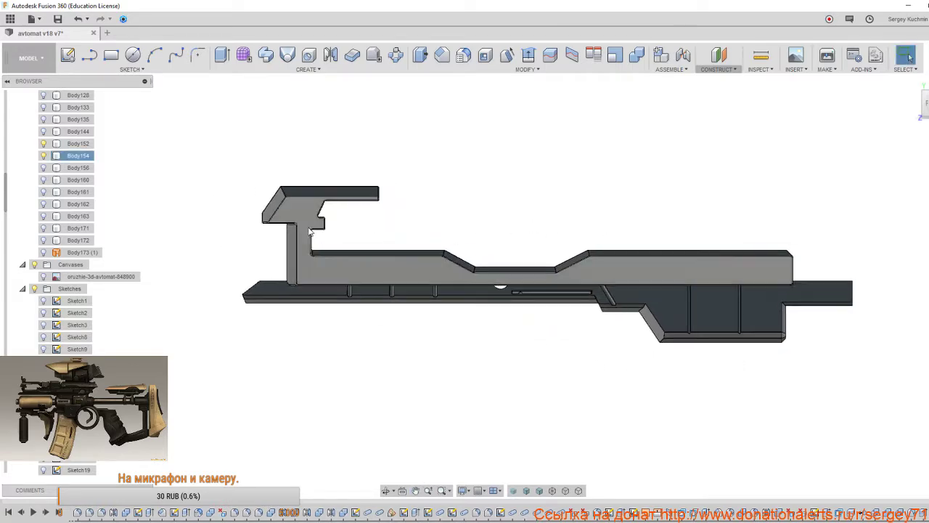
right_click(402, 310)
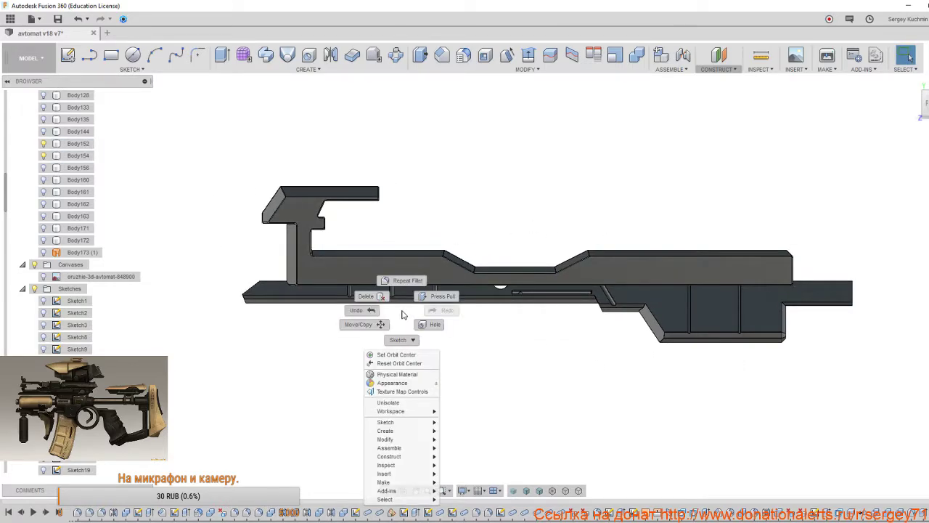
click(401, 404)
scroll(516, 290, up, 6)
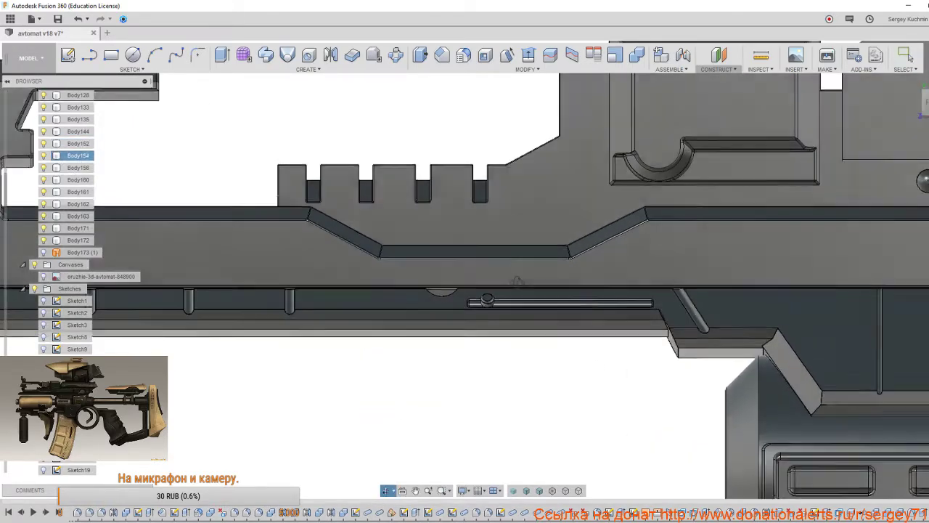
shift+middle_drag(517, 283, 497, 300)
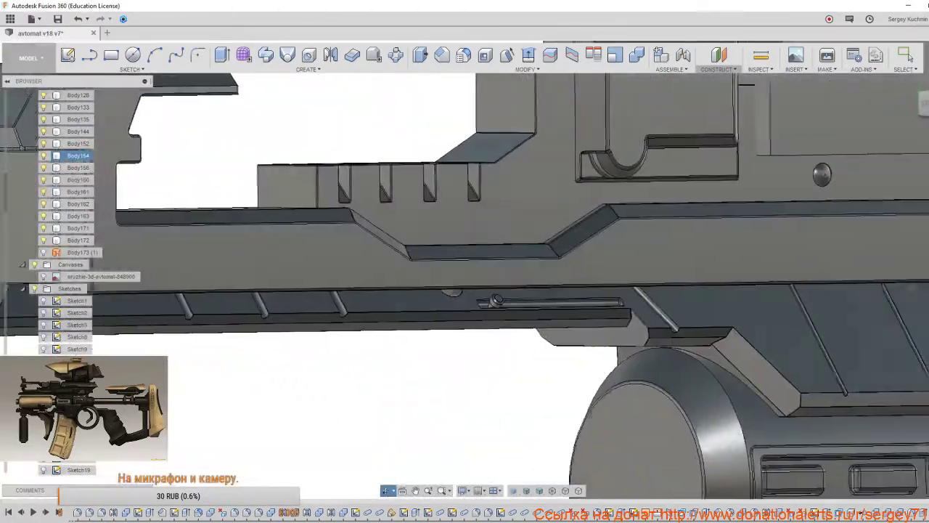
Join the lower body Body152 into the front sight rail Body154 with Combine, without keeping the tool body.
shift+middle_drag(581, 291, 517, 299)
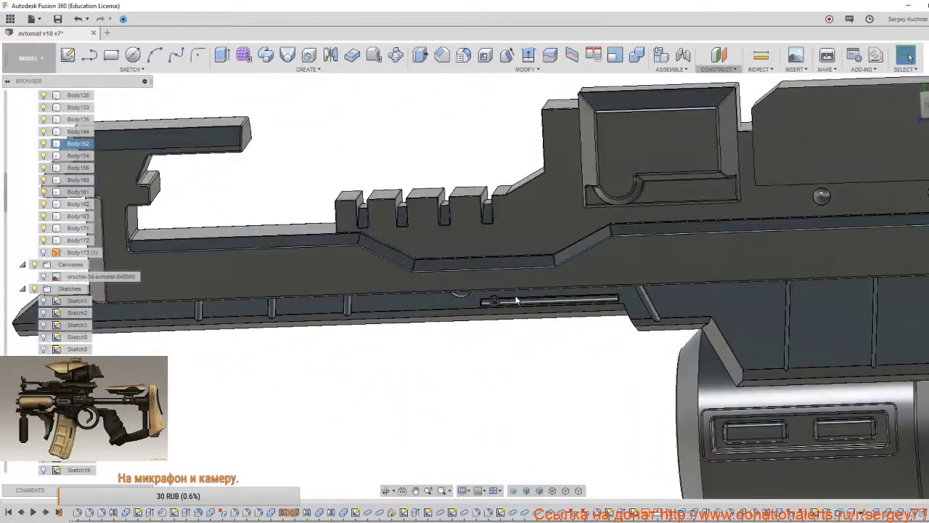
scroll(517, 300, down, 4)
middle_drag(720, 286, 643, 248)
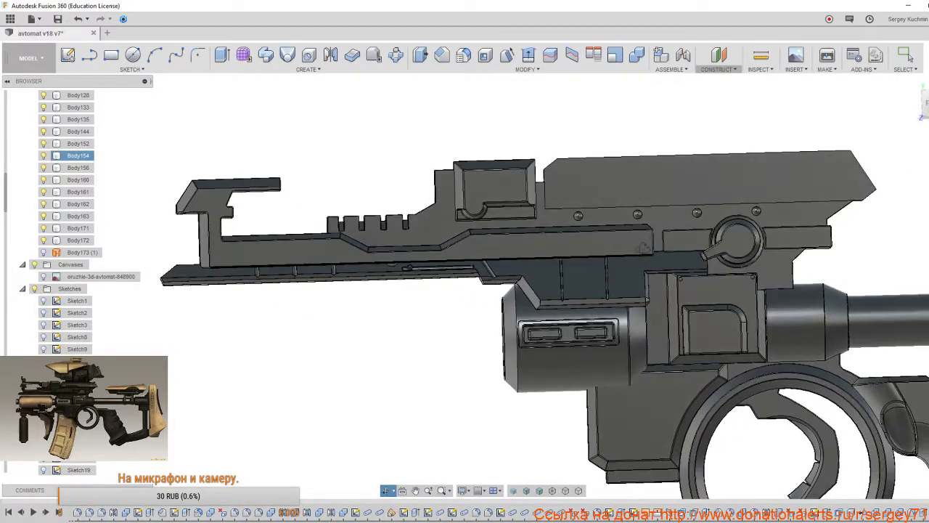
key(Escape)
key(s)
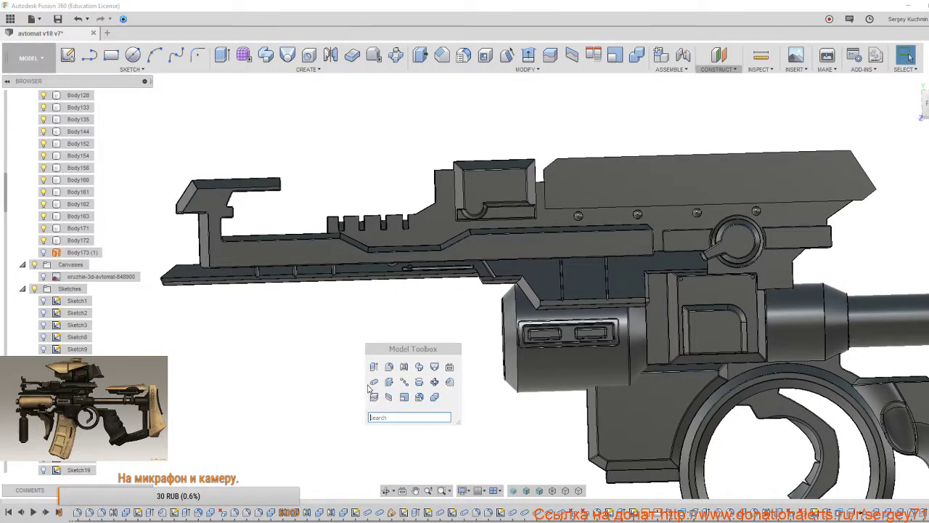
click(434, 398)
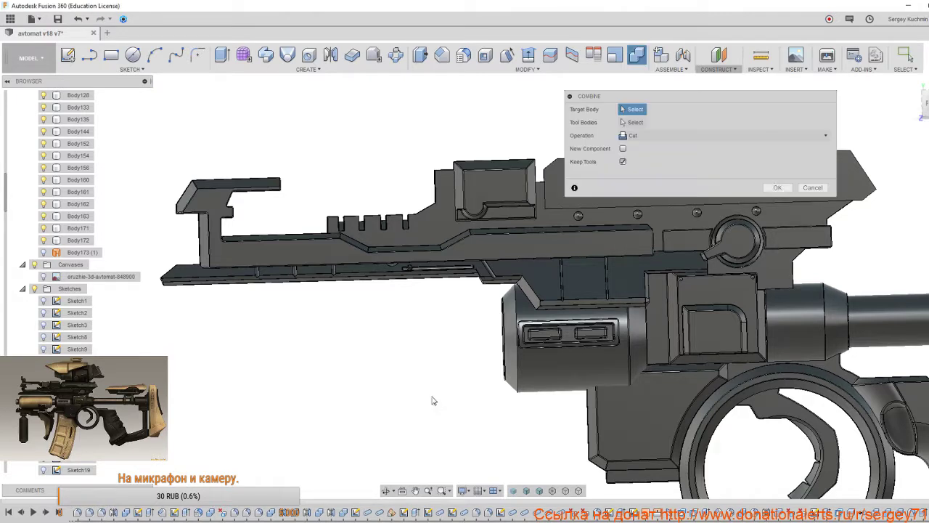
click(318, 255)
click(328, 280)
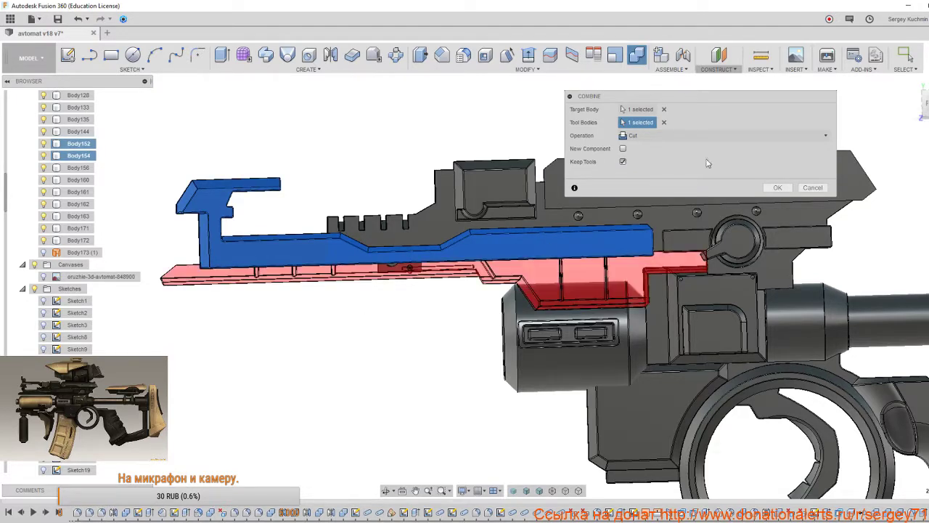
click(633, 136)
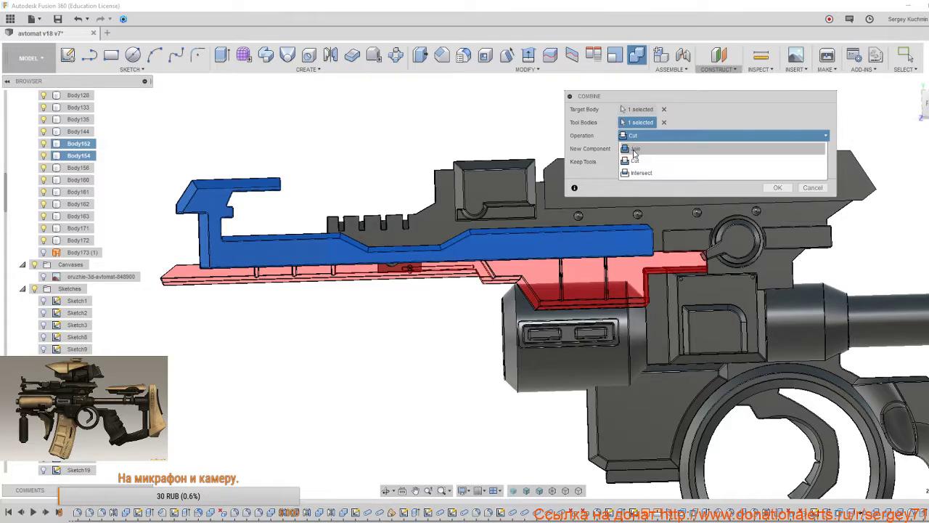
click(635, 144)
scroll(624, 280, up, 3)
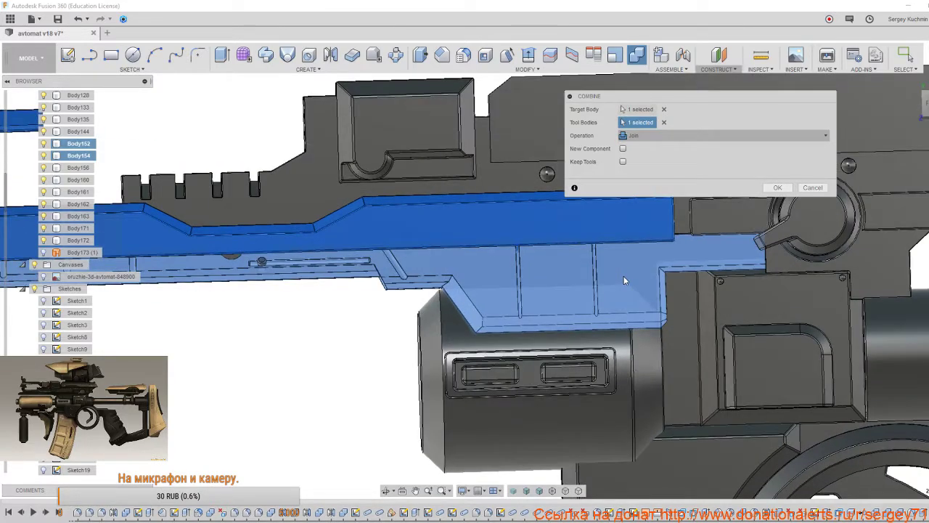
click(778, 187)
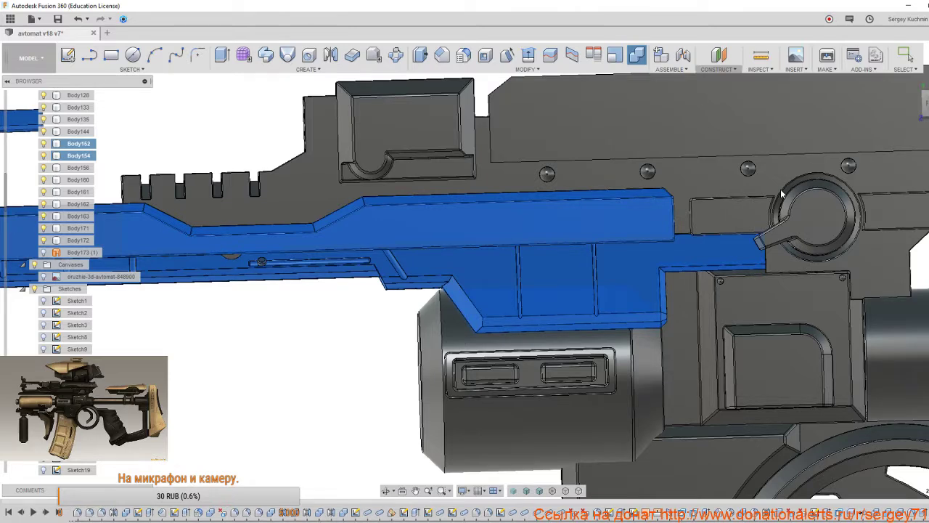
Examine the joined front rail and lower body from the front and at an angle, together with the rest of the rifle.
scroll(673, 249, down, 2)
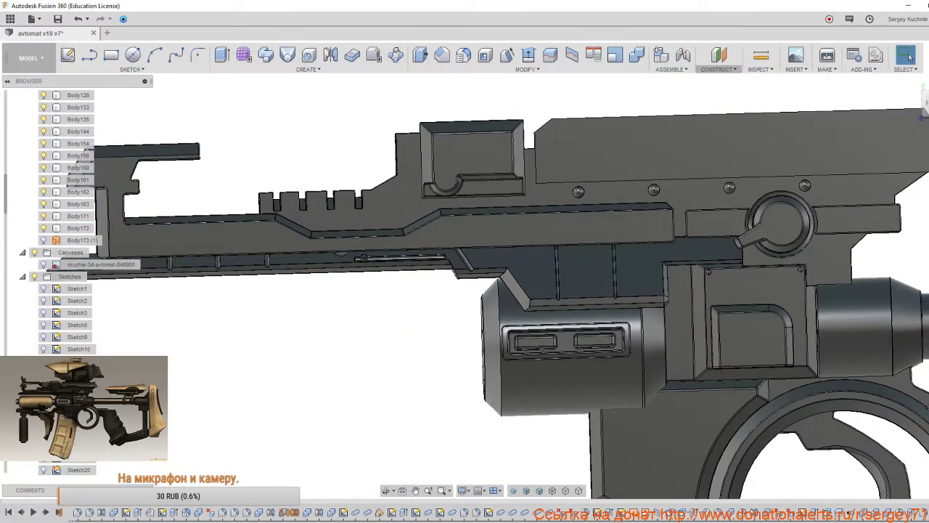
middle_drag(648, 309, 758, 306)
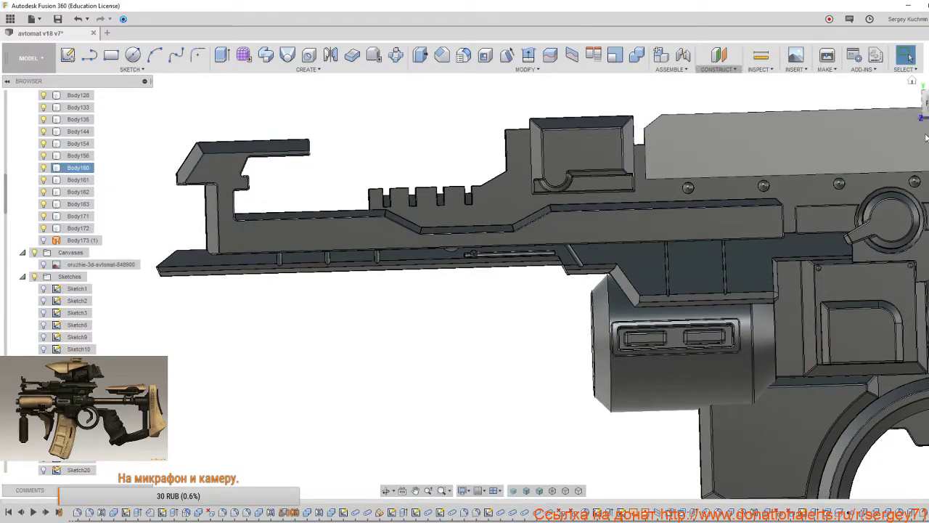
click(925, 103)
scroll(755, 333, down, 3)
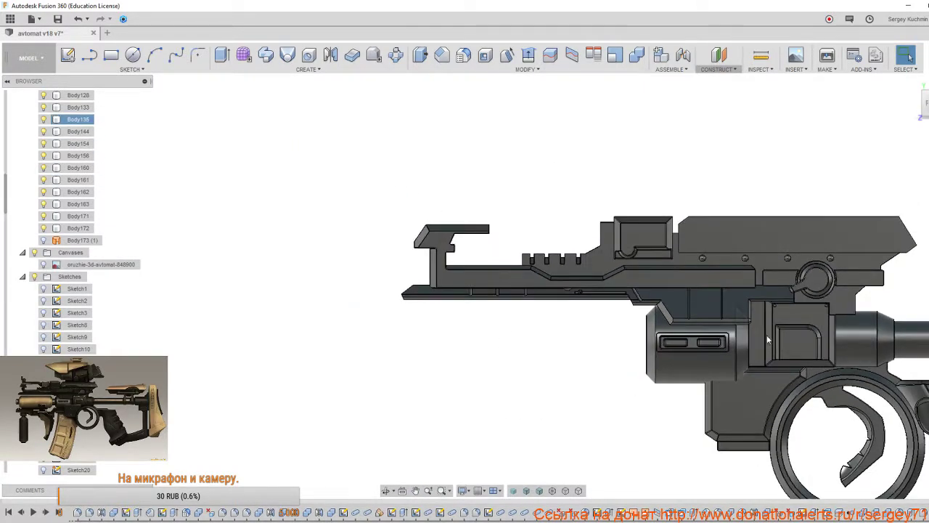
middle_drag(797, 335, 480, 266)
scroll(517, 256, down, 3)
click(278, 257)
scroll(280, 257, up, 3)
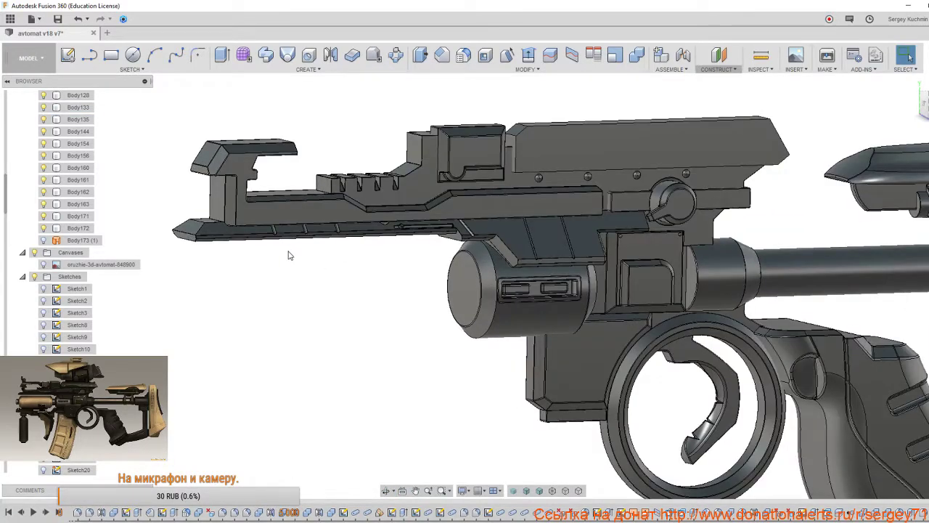
middle_drag(363, 233, 379, 238)
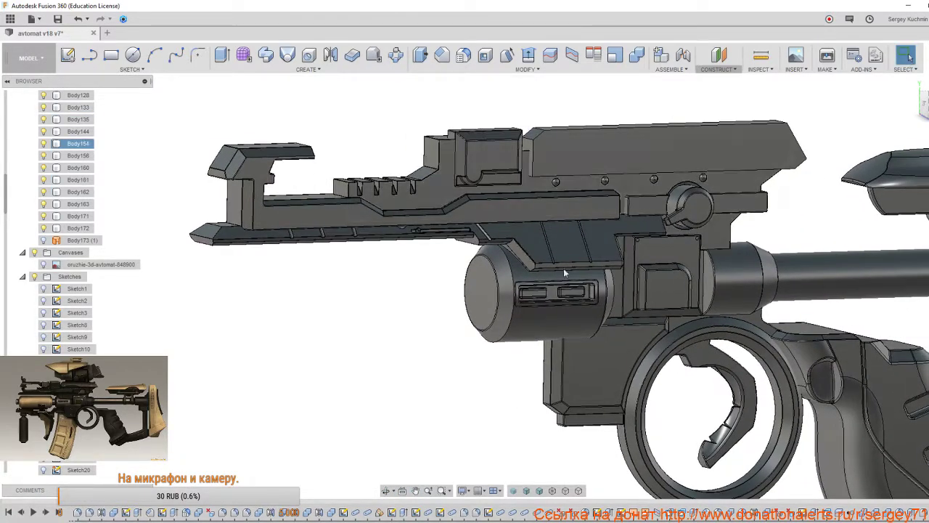
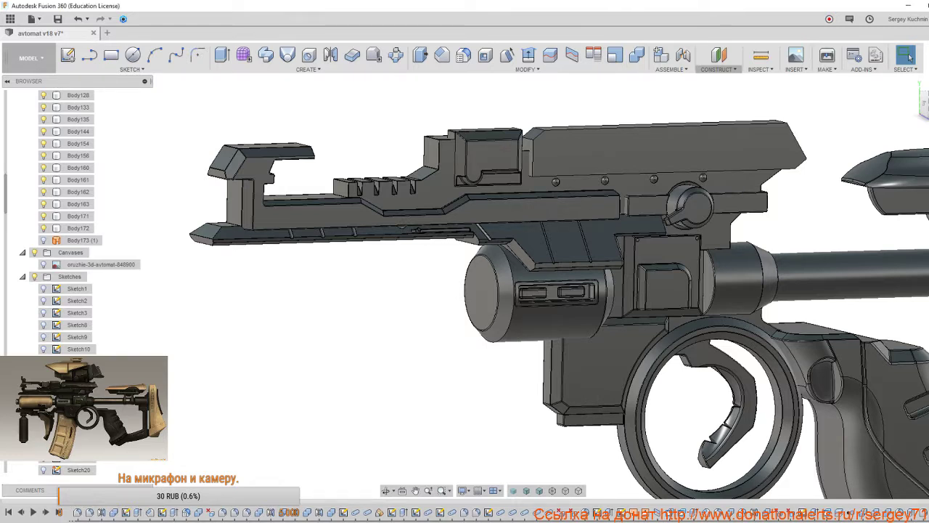
Try to fillet the edges of the small rounded protrusion under the front rail with a 0.2 mm and a 0.1 mm radius.
middle_drag(667, 207, 581, 265)
scroll(580, 265, up, 5)
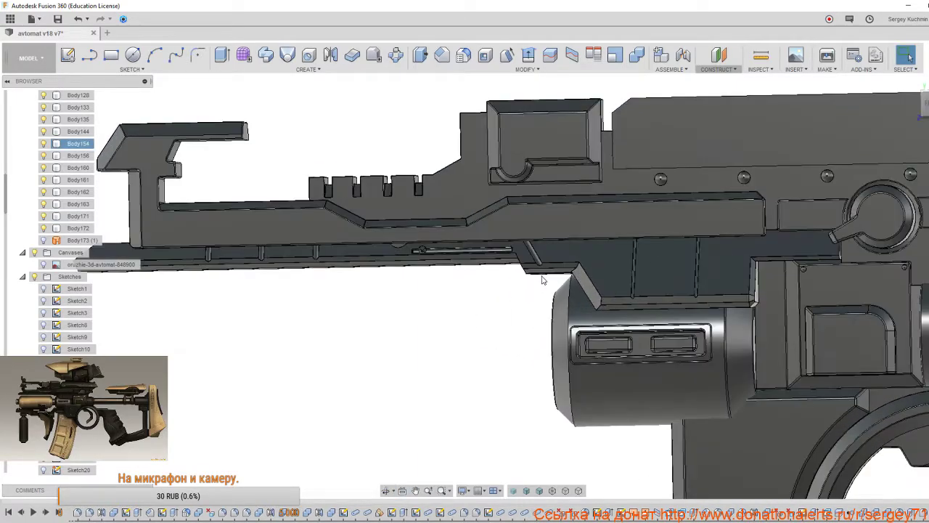
scroll(395, 251, up, 4)
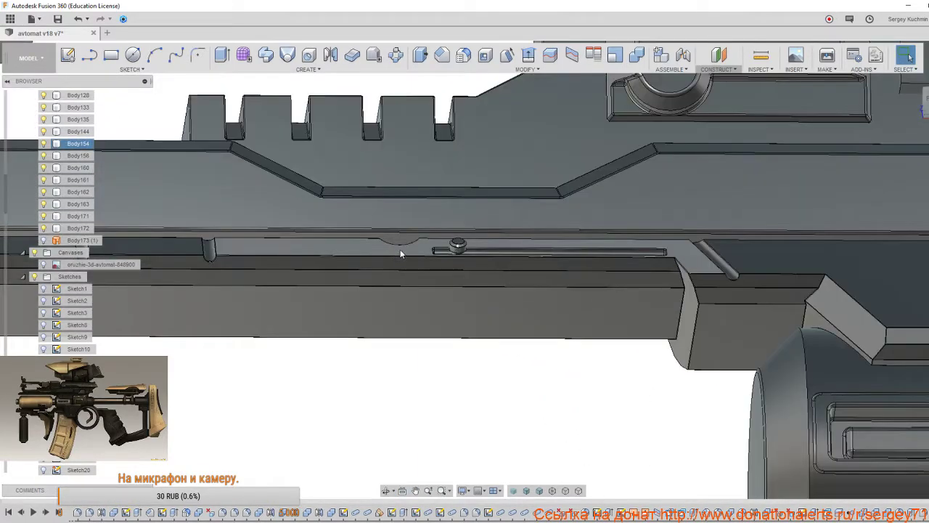
mouse_move(400, 249)
shift+middle_down()
mouse_move(423, 267)
mouse_move(409, 258)
shift+middle_up()
scroll(409, 258, up, 3)
key(f)
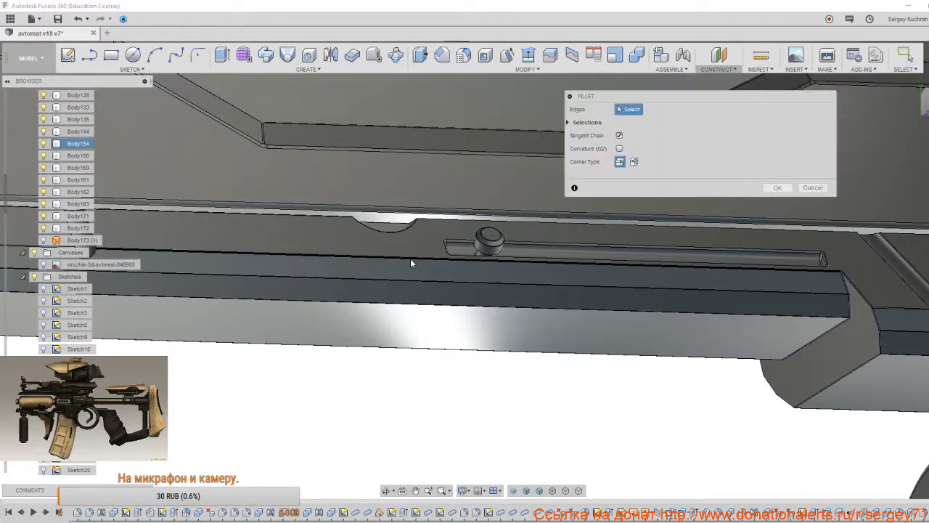
click(390, 228)
scroll(390, 236, down, 3)
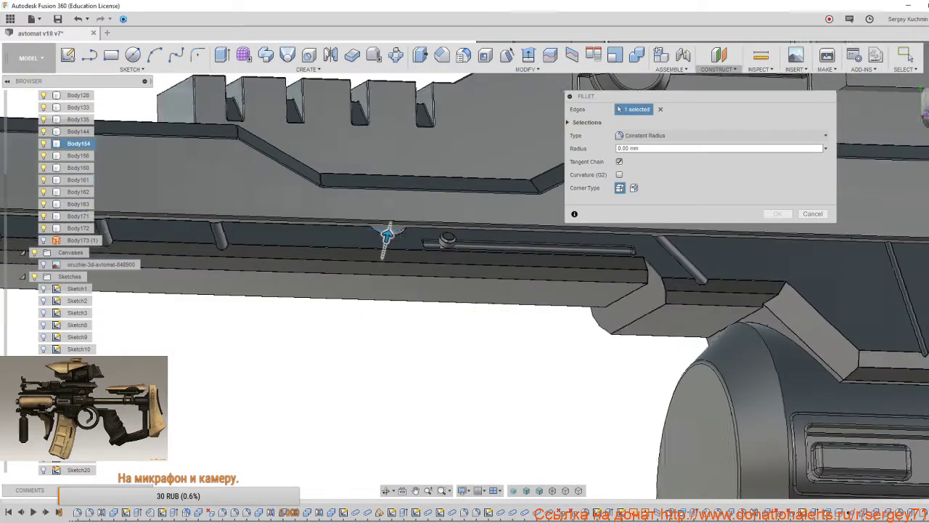
mouse_move(390, 236)
shift+middle_down()
mouse_move(451, 245)
mouse_move(391, 227)
shift+middle_up()
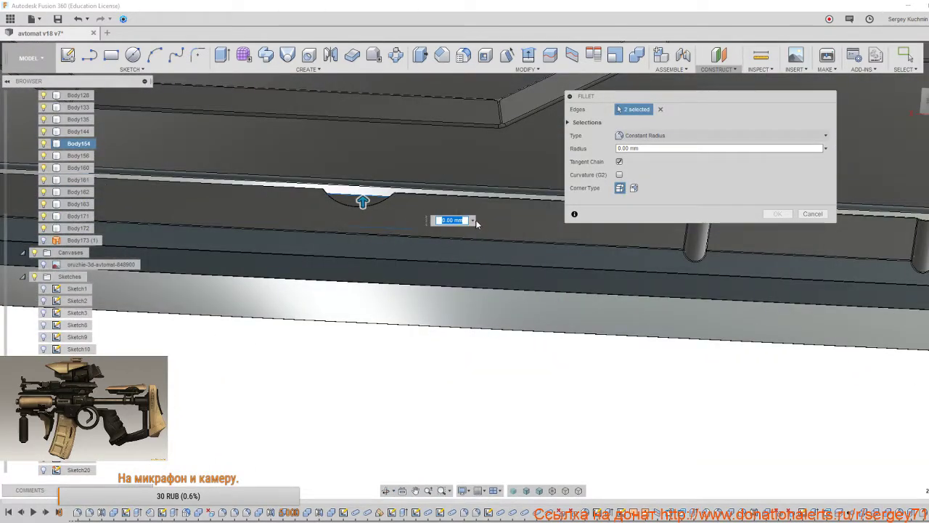
click(472, 220)
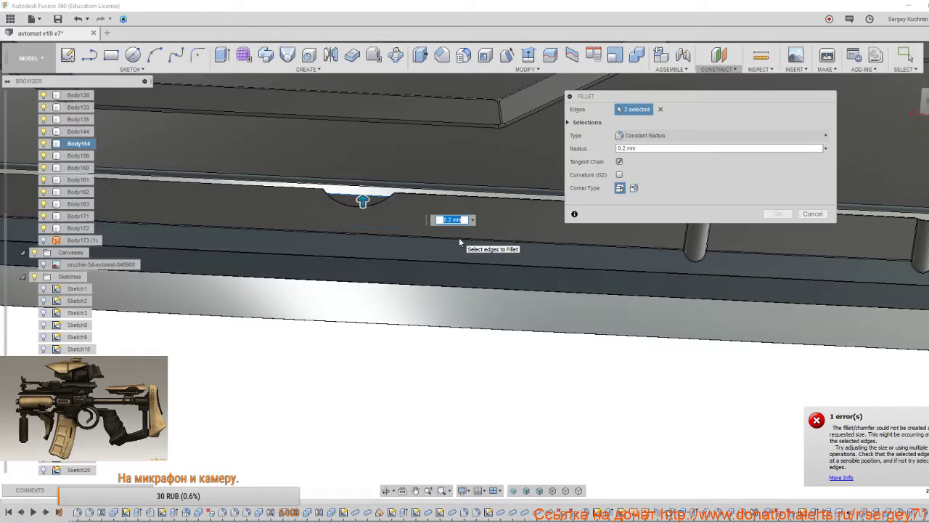
click(472, 221)
click(463, 244)
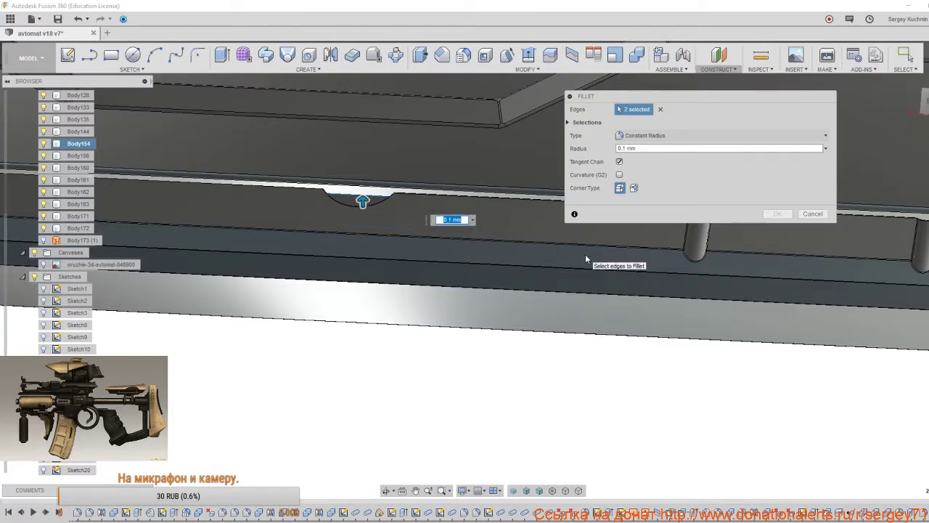
click(812, 214)
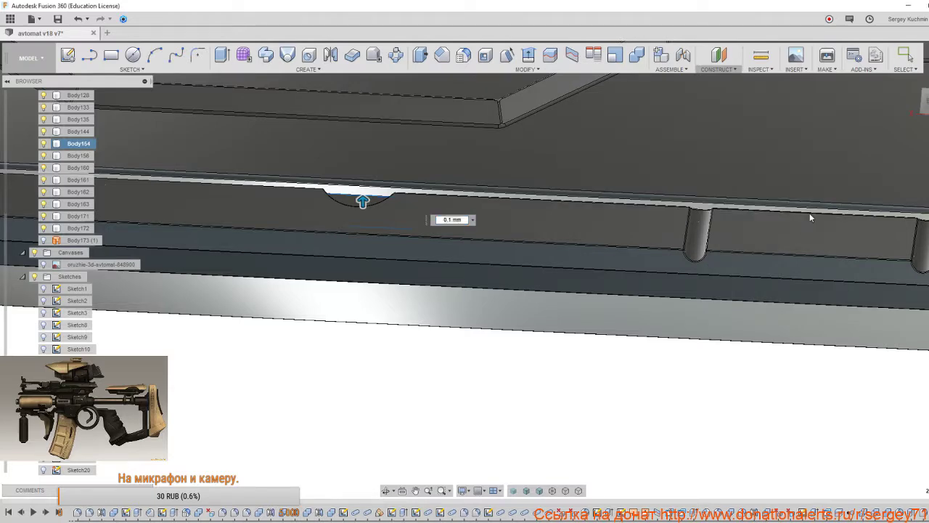
Isolate the toothed upper receiver body Body161, which includes the rounded protrusion under the rail.
shift+middle_drag(736, 234, 424, 209)
scroll(442, 210, down, 3)
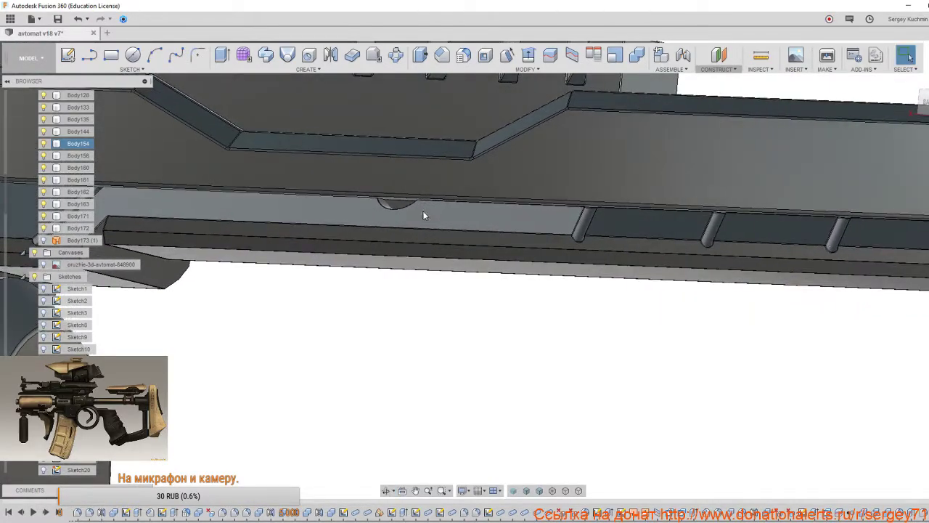
scroll(396, 204, up, 5)
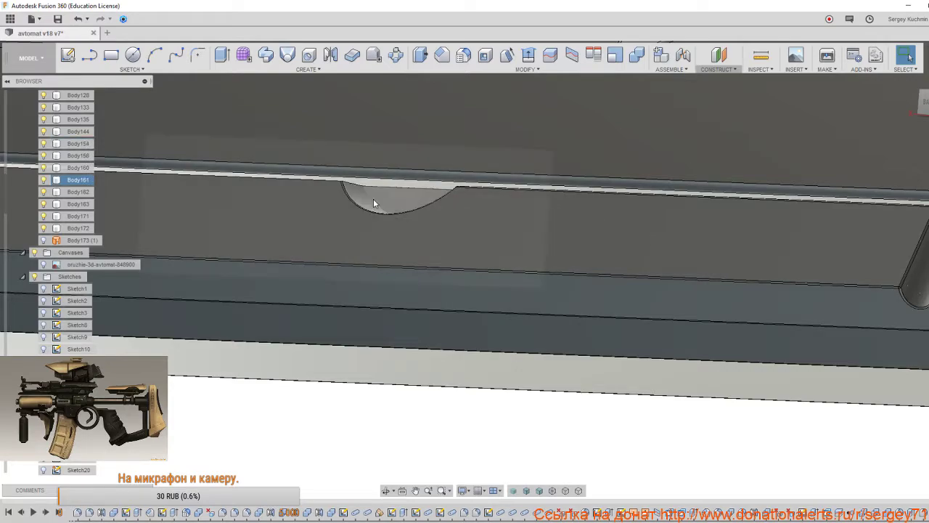
scroll(373, 207, down, 3)
drag(498, 329, 399, 257)
shift+middle_drag(399, 257, 445, 294)
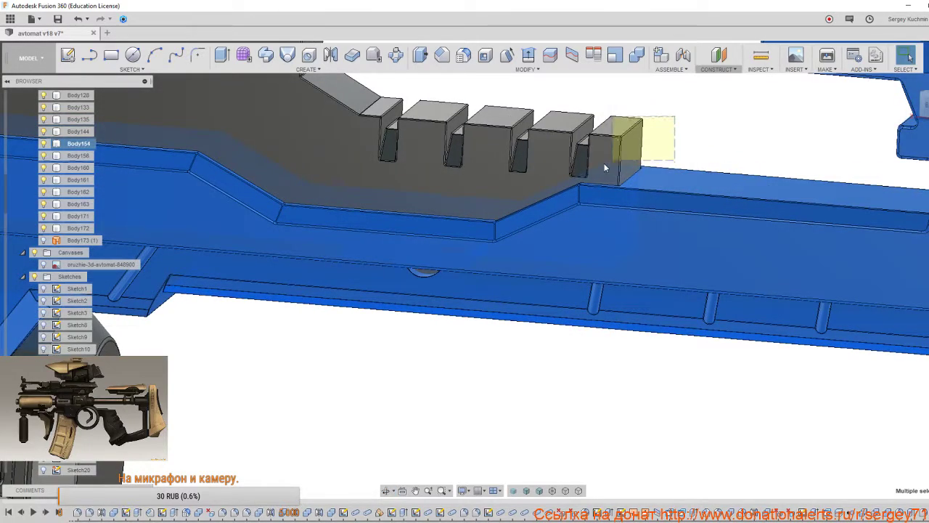
click(603, 162)
right_click(709, 137)
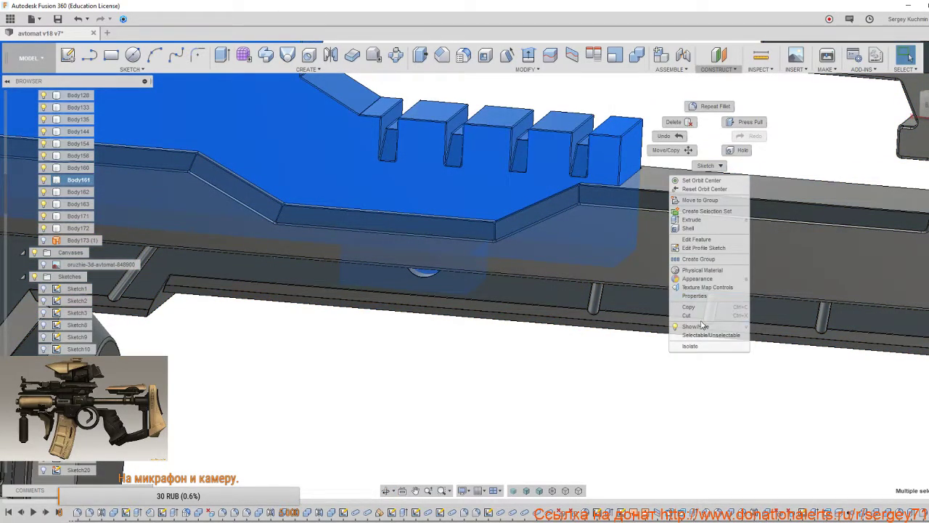
click(707, 346)
Set up a 0.1 mm fillet on the two long edges where the block meets the underside of Body161.
shift+middle_drag(582, 278, 605, 230)
middle_drag(452, 266, 565, 252)
scroll(566, 256, up, 2)
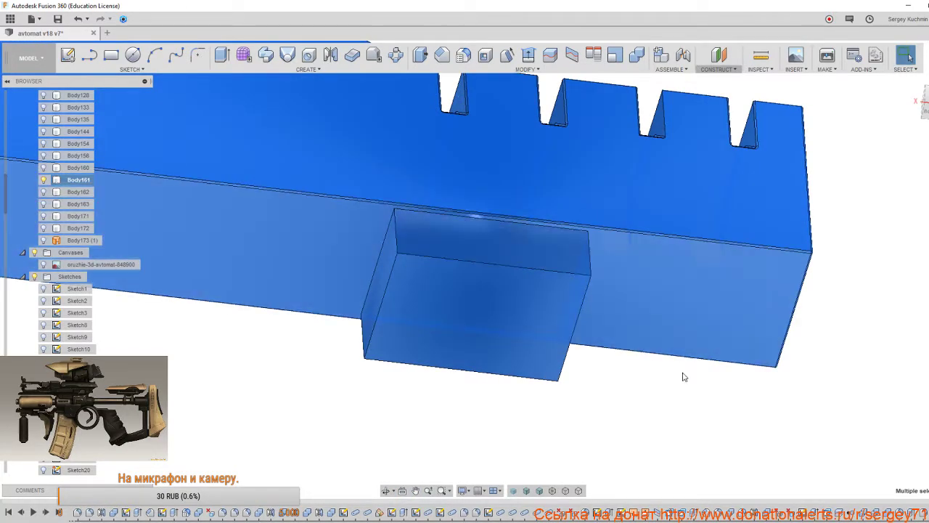
click(682, 378)
key(f)
click(567, 231)
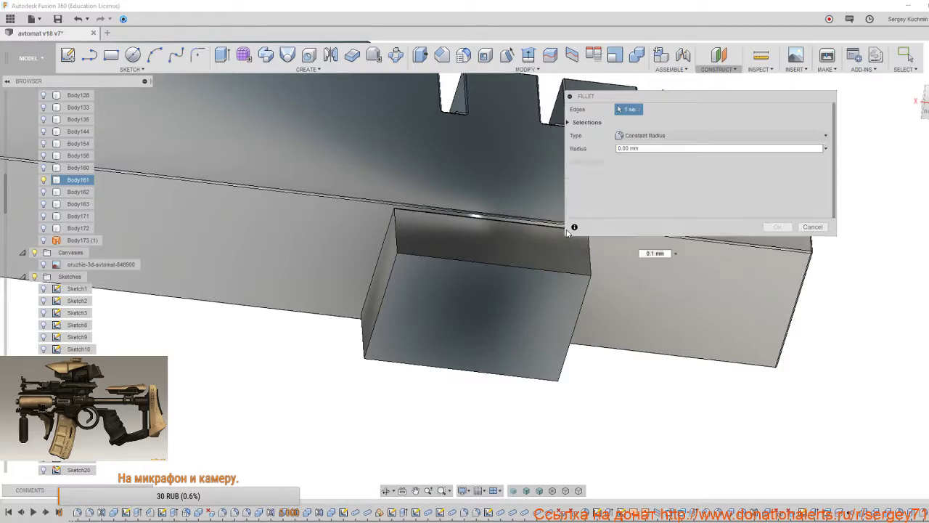
shift+middle_drag(517, 265, 456, 257)
click(459, 224)
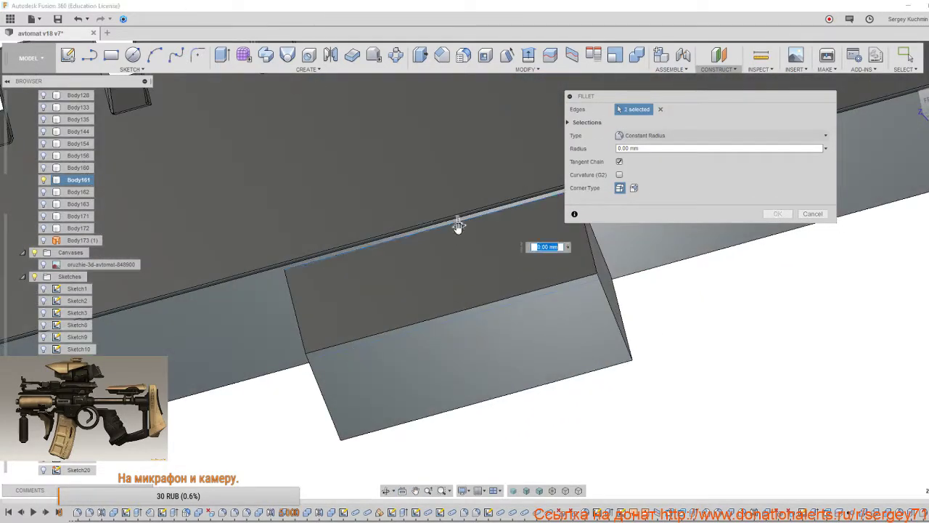
click(567, 247)
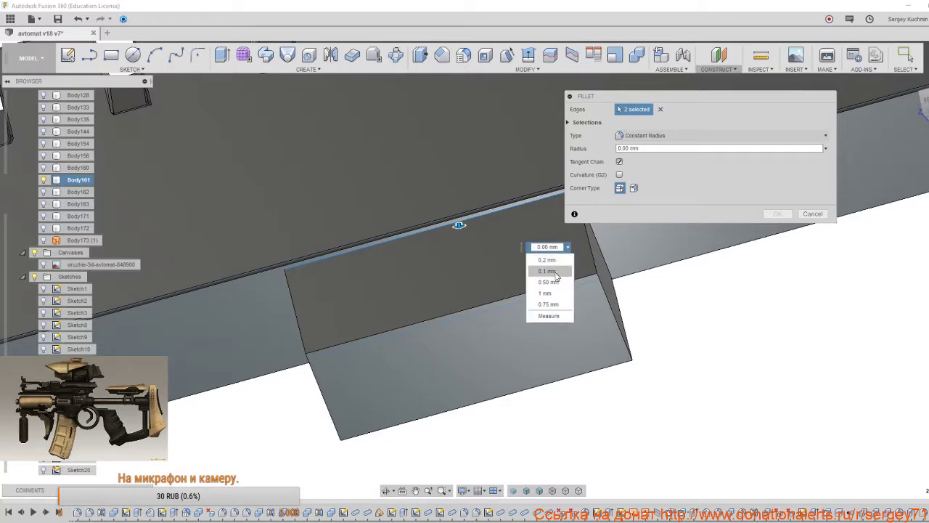
click(555, 270)
Add the block's two short base edges to the 0.1 mm fillet and apply it.
shift+middle_drag(461, 289, 501, 281)
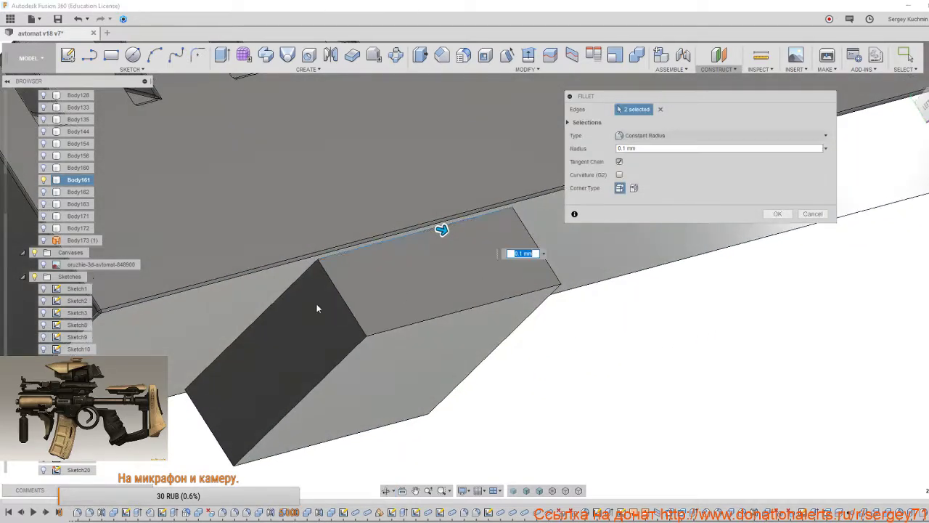
click(301, 276)
click(409, 302)
click(309, 313)
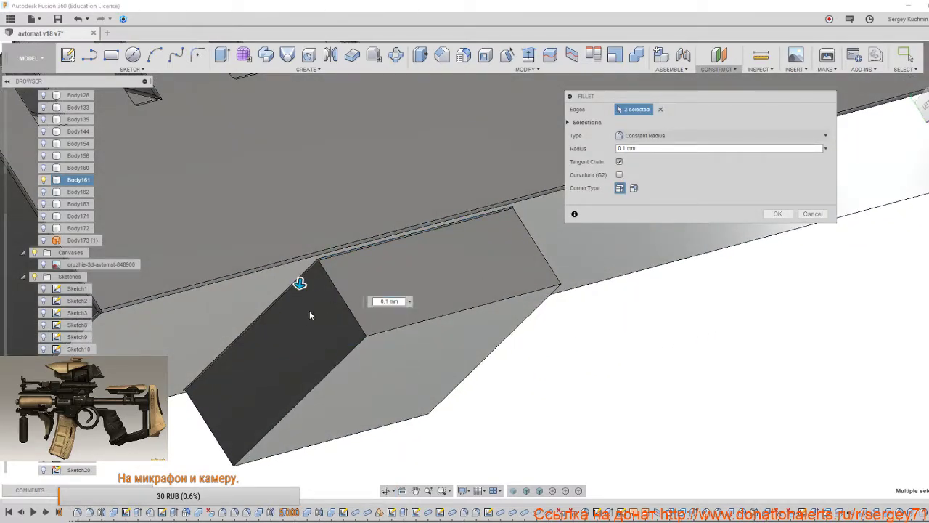
shift+middle_drag(561, 291, 761, 273)
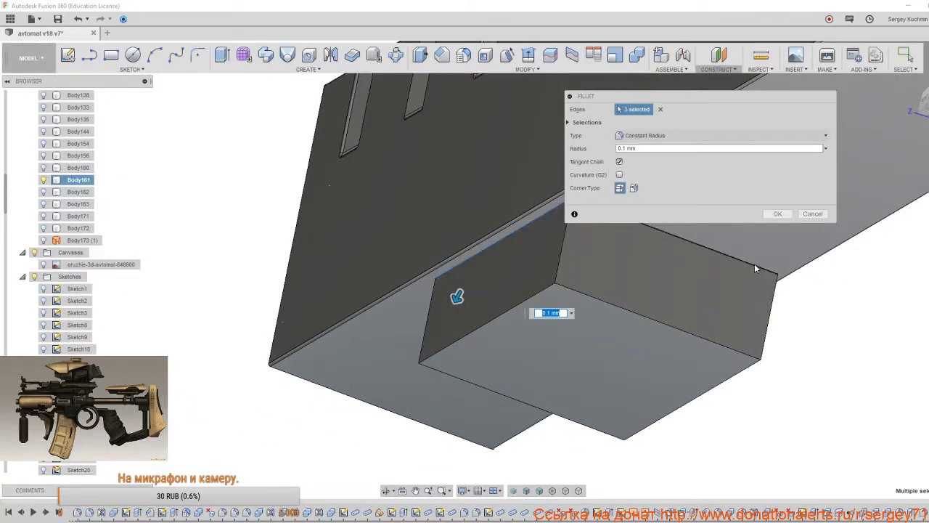
click(755, 267)
shift+middle_drag(732, 311, 596, 232)
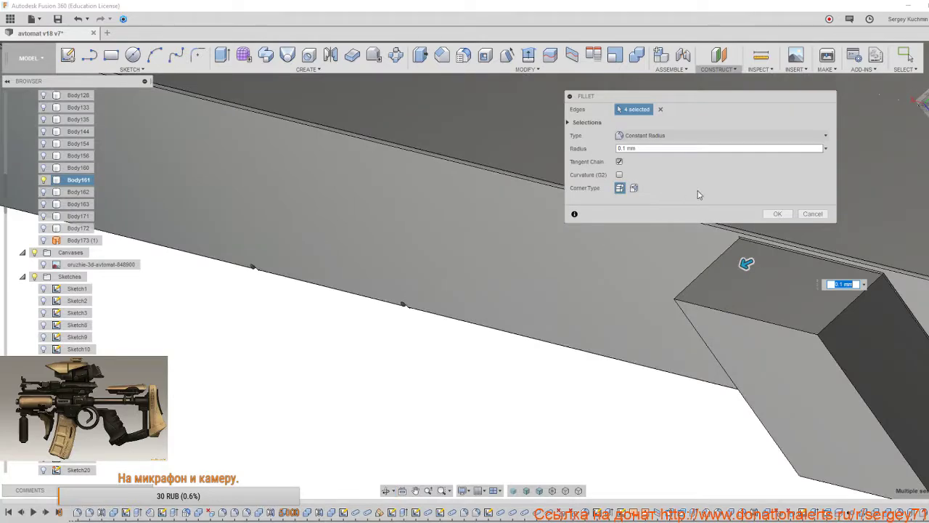
click(778, 214)
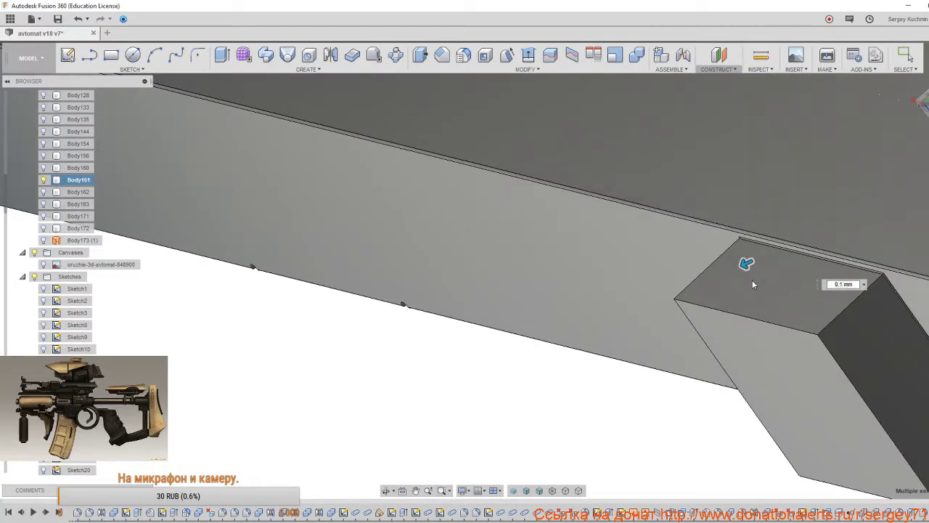
End the isolation of Body161 and bring the whole rifle back into view.
shift+middle_drag(761, 280, 400, 377)
right_click(392, 378)
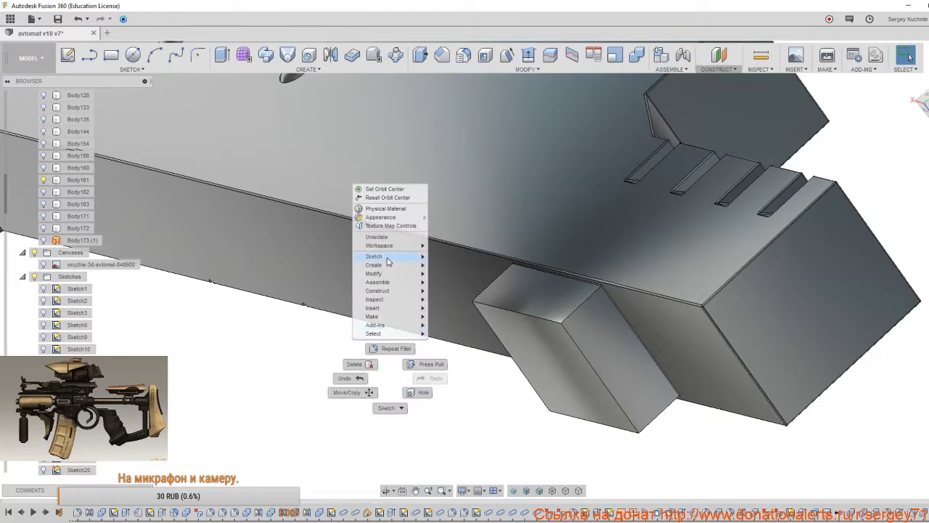
click(376, 237)
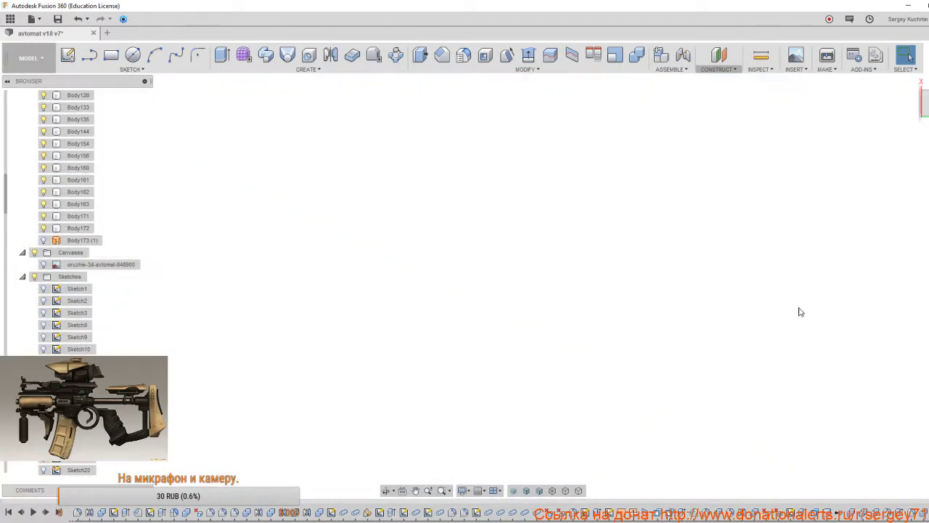
middle_click(800, 312)
middle_click(801, 311)
shift+middle_drag(718, 262, 705, 185)
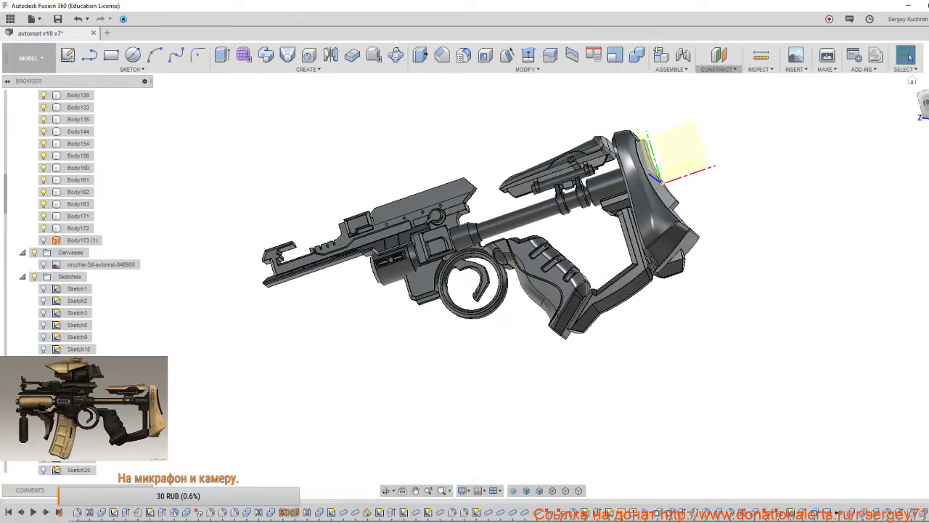
Isolate Body135, the rectangular receiver block with the rounded raised panel behind the front cylinder.
click(925, 103)
middle_drag(514, 236, 556, 289)
scroll(562, 289, up, 3)
scroll(496, 294, up, 2)
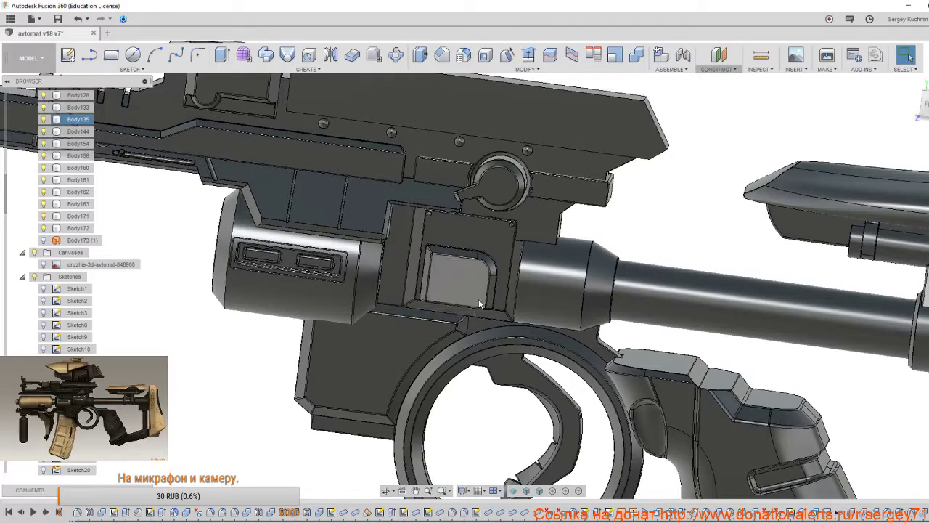
ctrl+click(82, 132)
shift+middle_drag(296, 244, 427, 275)
right_click(427, 276)
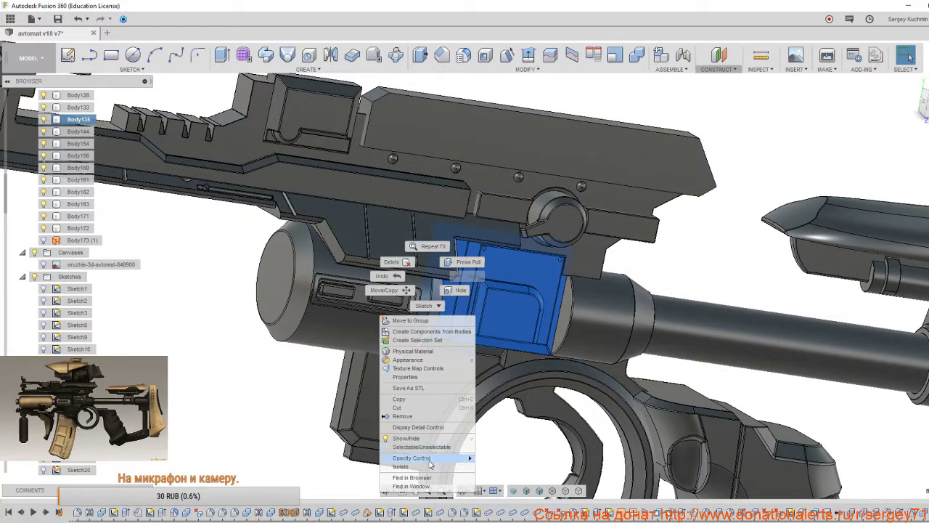
click(401, 466)
click(678, 375)
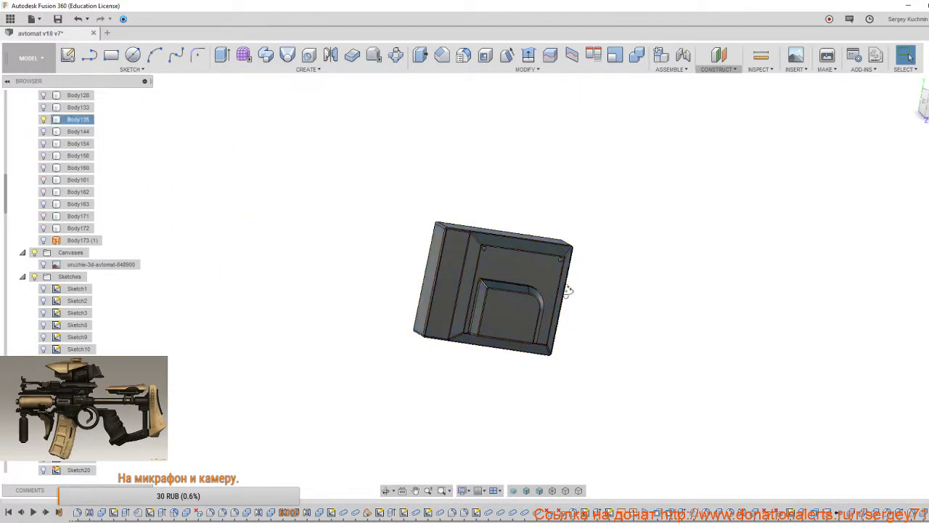
Split Body135 into two halves with the origin plane parallel to its broad paneled side.
shift+middle_drag(570, 291, 458, 315)
scroll(544, 301, down, 3)
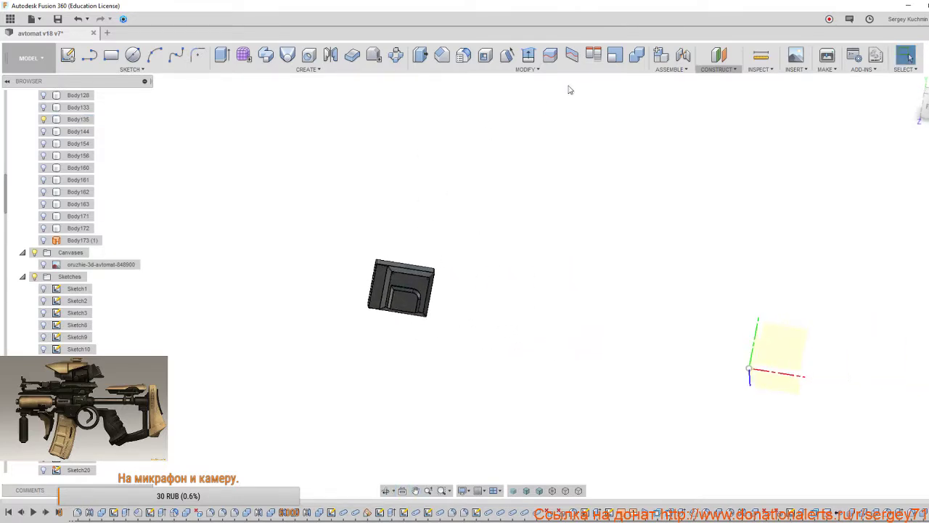
click(551, 54)
click(421, 297)
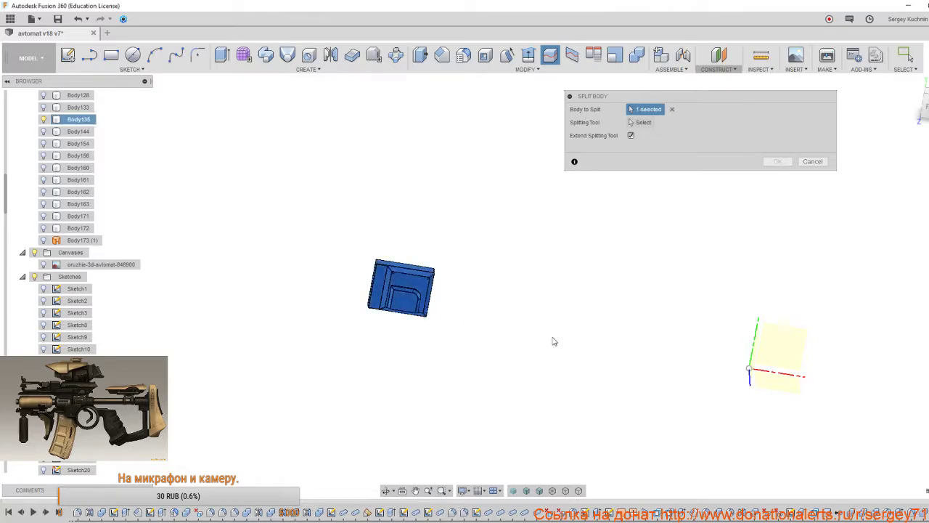
click(646, 122)
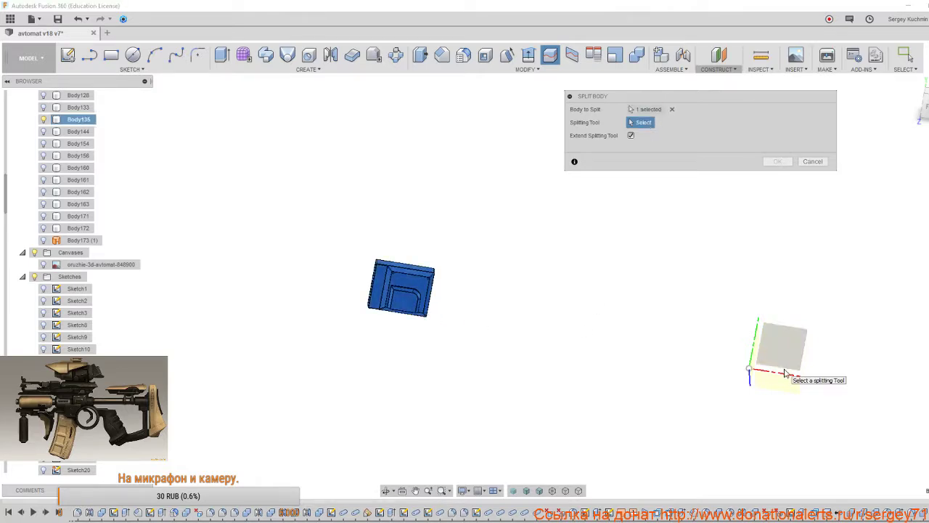
click(791, 360)
shift+middle_drag(469, 276, 427, 286)
scroll(423, 292, up, 3)
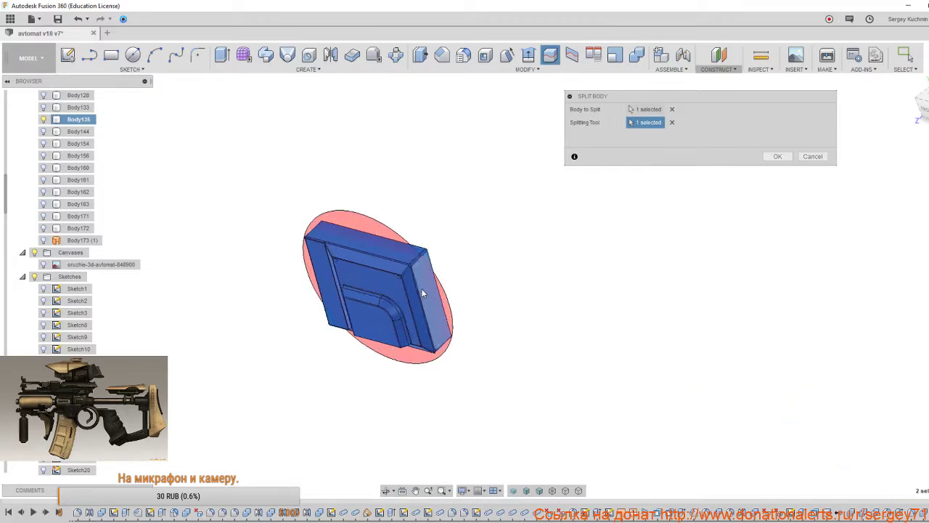
click(777, 156)
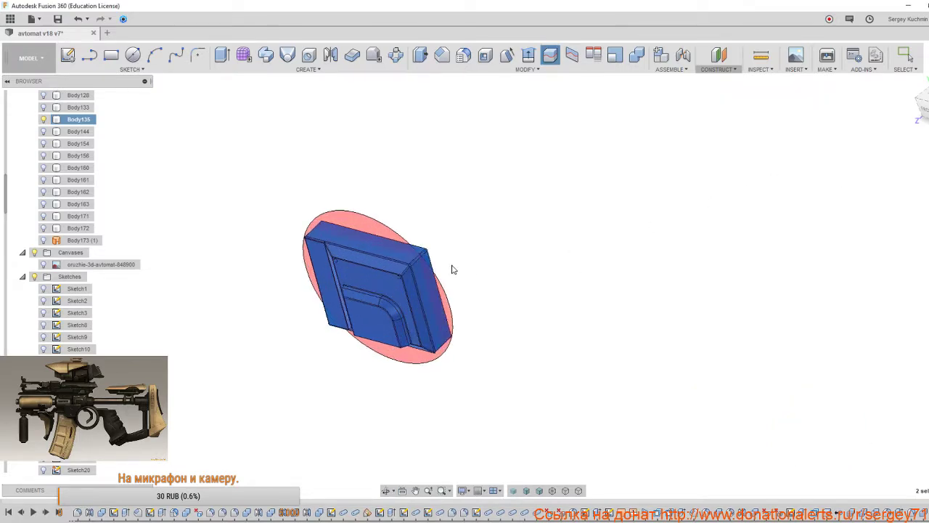
Remove the Body135 half of the split block, keeping the half with the detailed panel, Body177.
shift+middle_drag(447, 262, 442, 276)
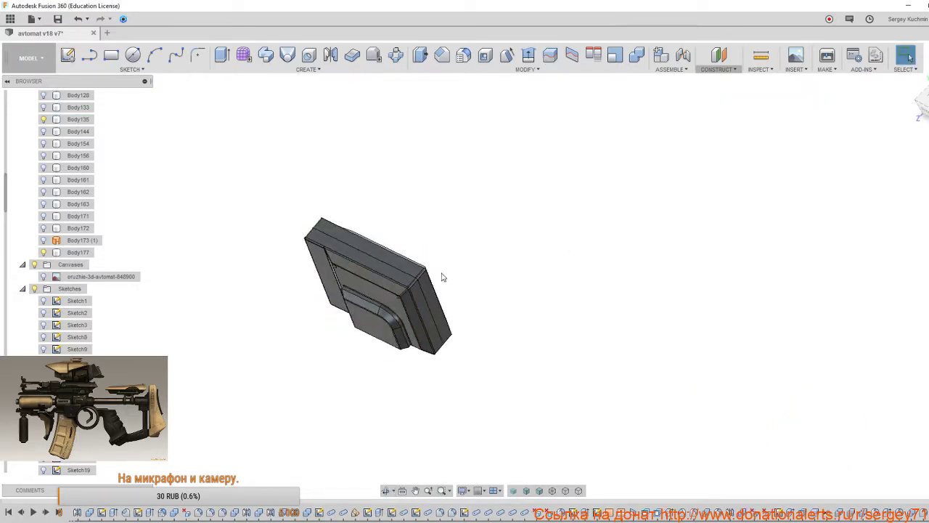
scroll(441, 276, up, 2)
click(418, 281)
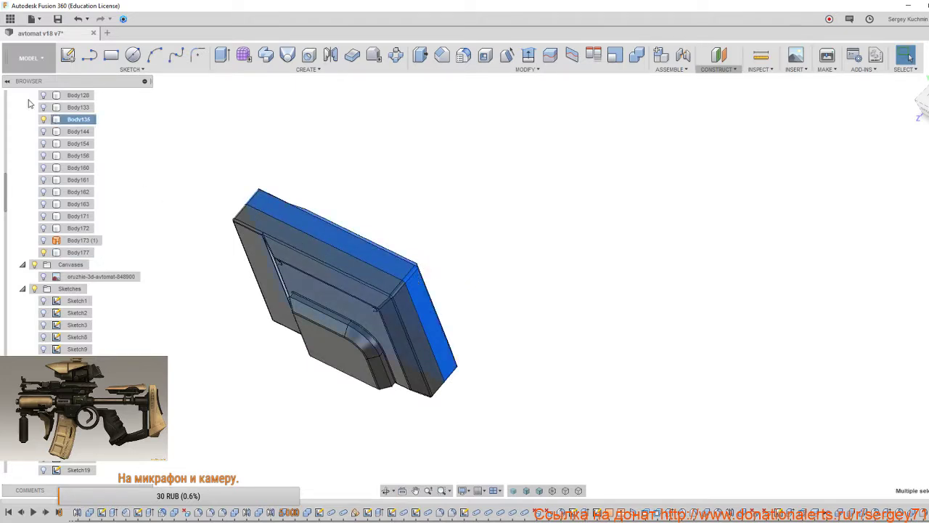
right_click(83, 120)
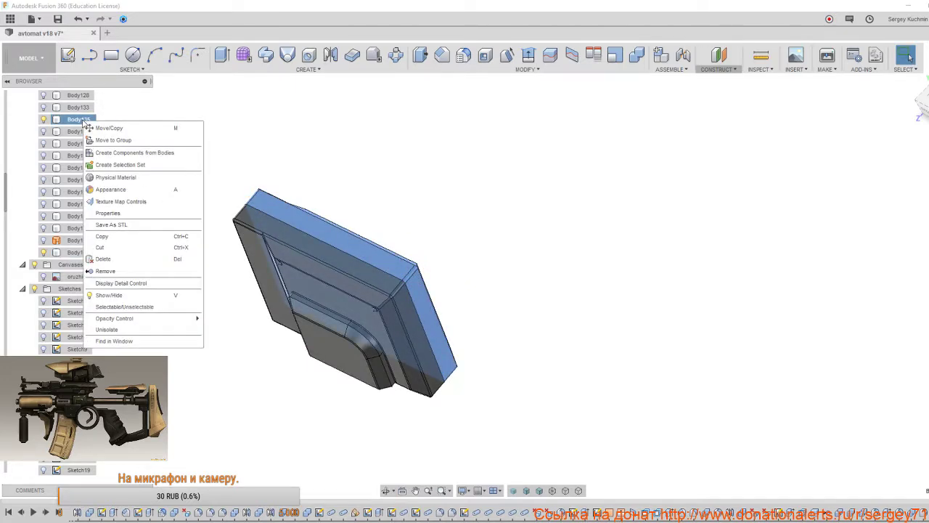
click(106, 270)
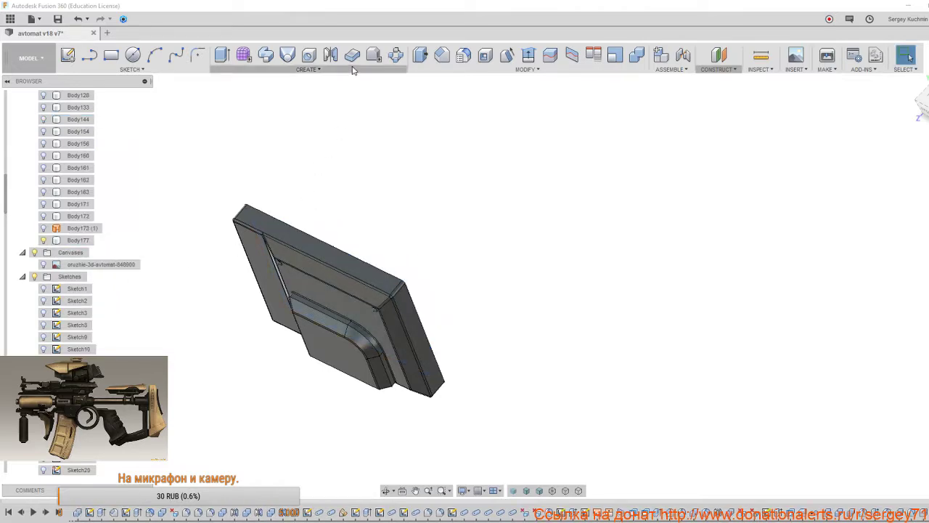
Mirror Body177 as a body across its flat cut face.
click(331, 55)
click(363, 276)
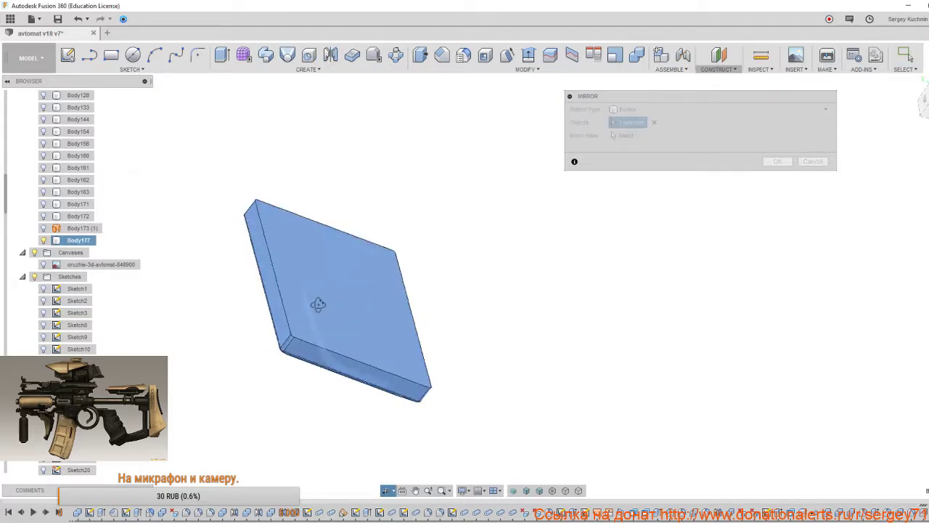
click(625, 136)
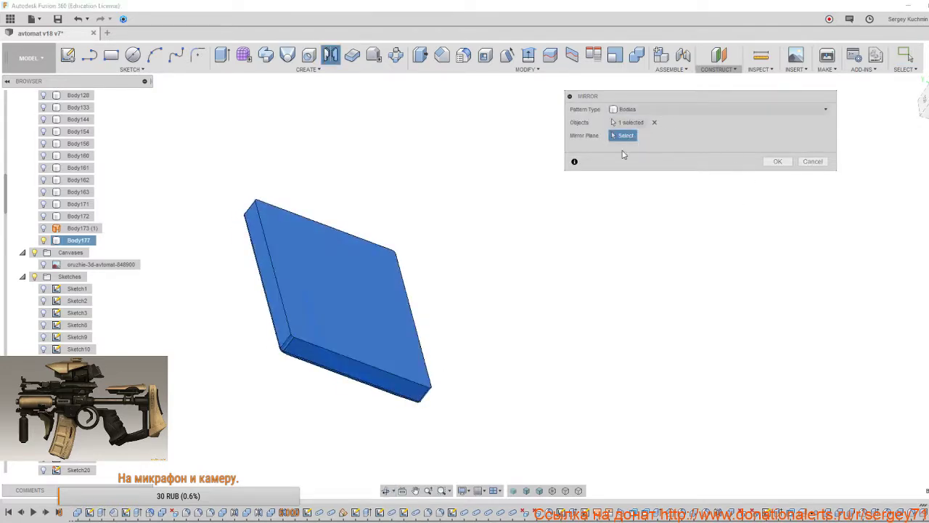
click(392, 308)
click(775, 162)
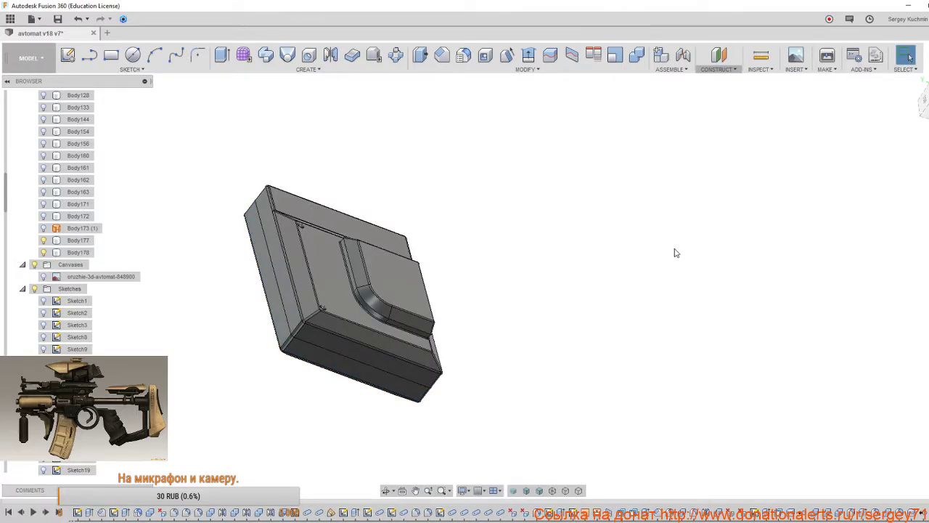
Combine Body177 and its mirrored copy into one body with the Join operation.
click(636, 55)
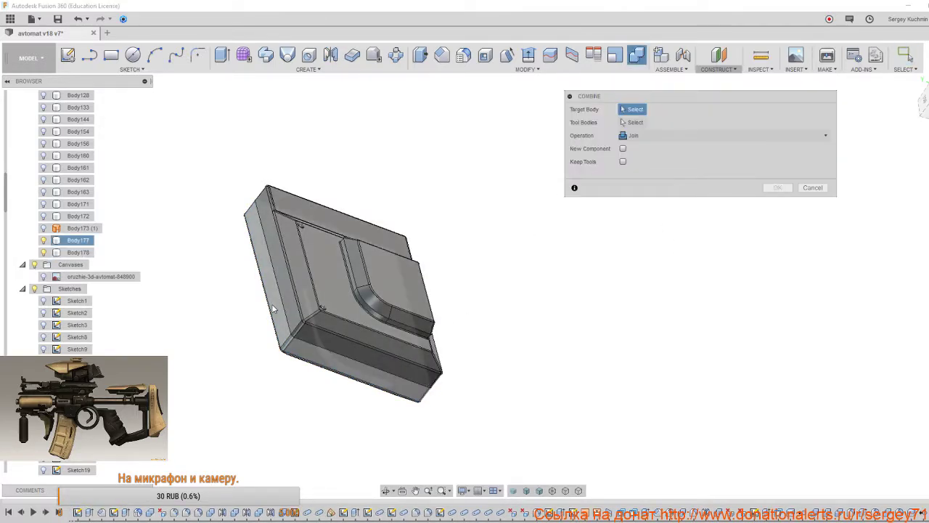
click(311, 308)
click(320, 307)
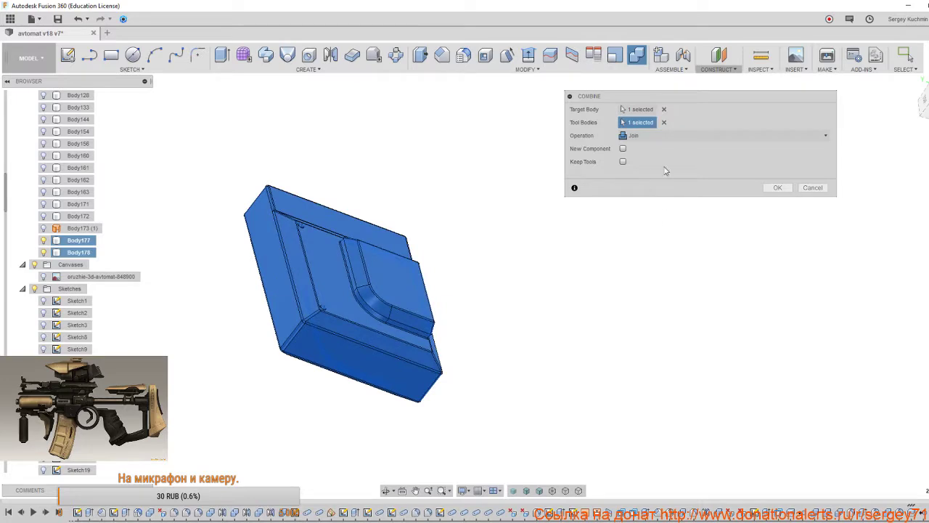
click(774, 188)
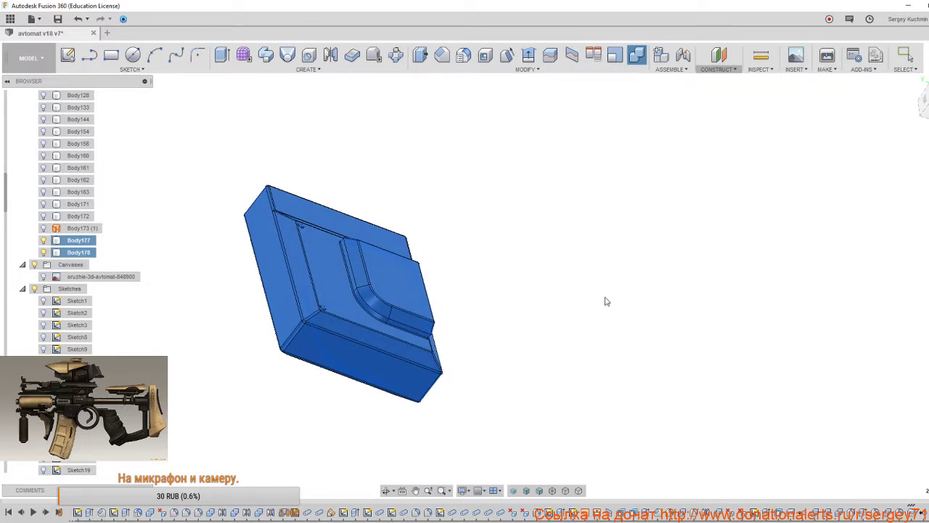
Unisolate the rebuilt receiver block to show all the rifle's bodies.
shift+middle_drag(609, 302, 736, 242)
right_click(703, 241)
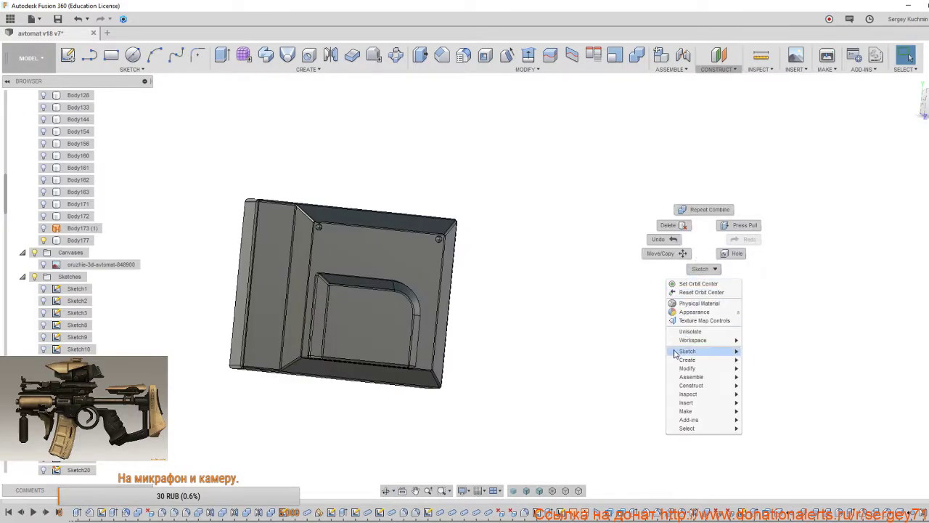
click(692, 332)
scroll(636, 341, down, 3)
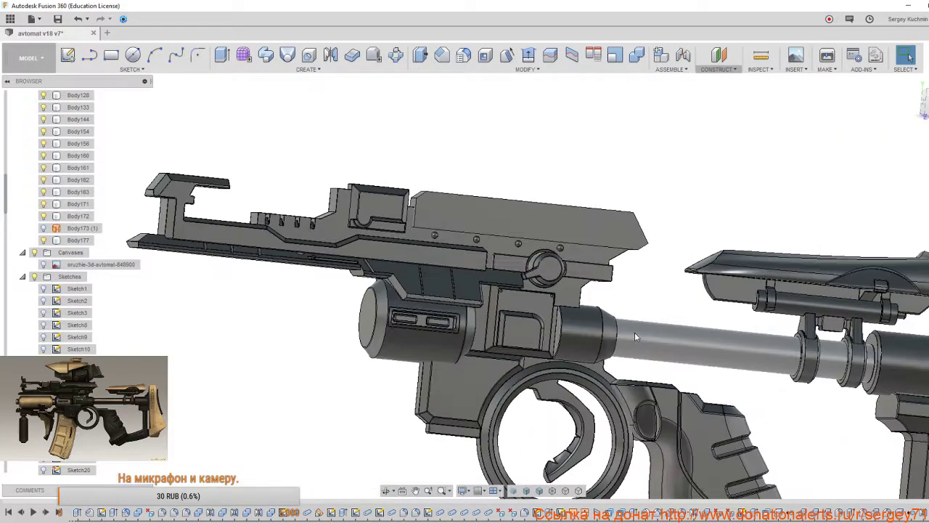
mouse_move(634, 331)
shift+middle_down()
mouse_move(771, 325)
mouse_move(712, 260)
mouse_move(643, 228)
mouse_move(624, 335)
shift+middle_up()
Isolate the upper receiver bodies Body160 and Body161 together.
shift+middle_drag(544, 214, 458, 177)
scroll(614, 221, up, 5)
scroll(681, 254, up, 2)
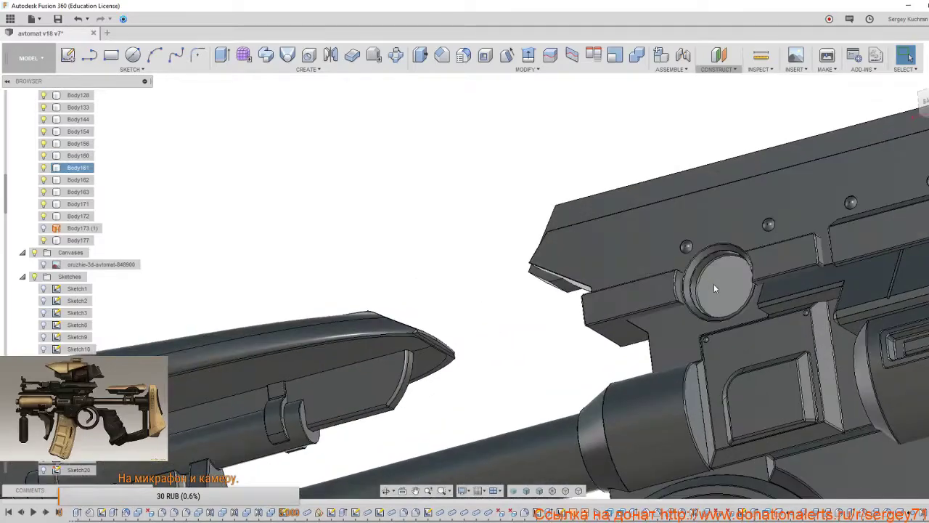
middle_drag(714, 284, 553, 347)
scroll(542, 233, up, 3)
scroll(569, 252, down, 3)
drag(506, 177, 482, 292)
click(482, 298)
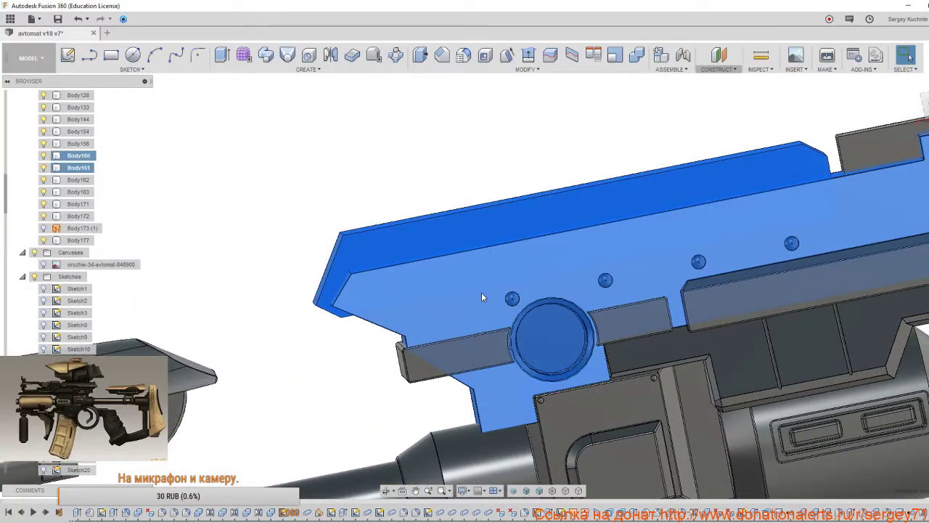
right_click(377, 137)
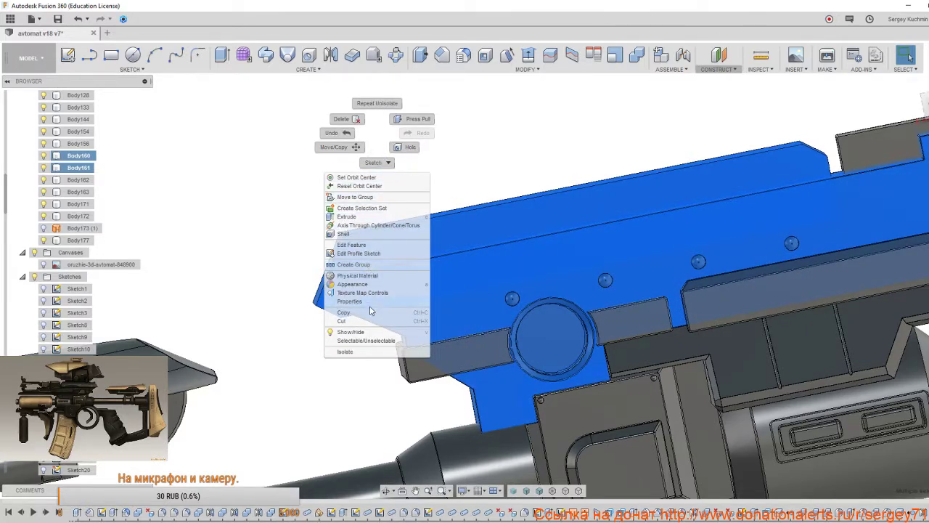
click(365, 352)
click(346, 176)
Try deleting the flat bottom face of the round recess in Body161, undo that, and try deleting its inner wall.
shift+middle_drag(474, 257, 489, 228)
middle_drag(496, 300, 593, 218)
scroll(452, 195, up, 4)
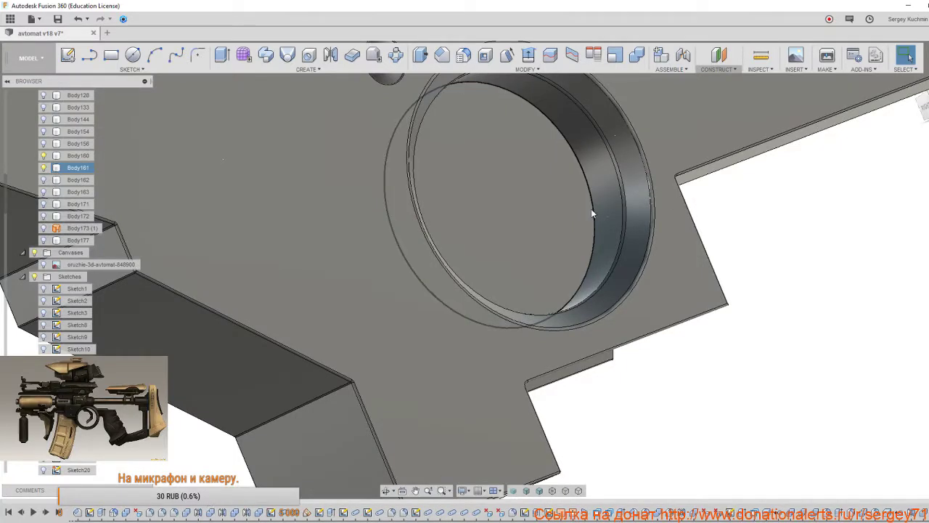
click(540, 231)
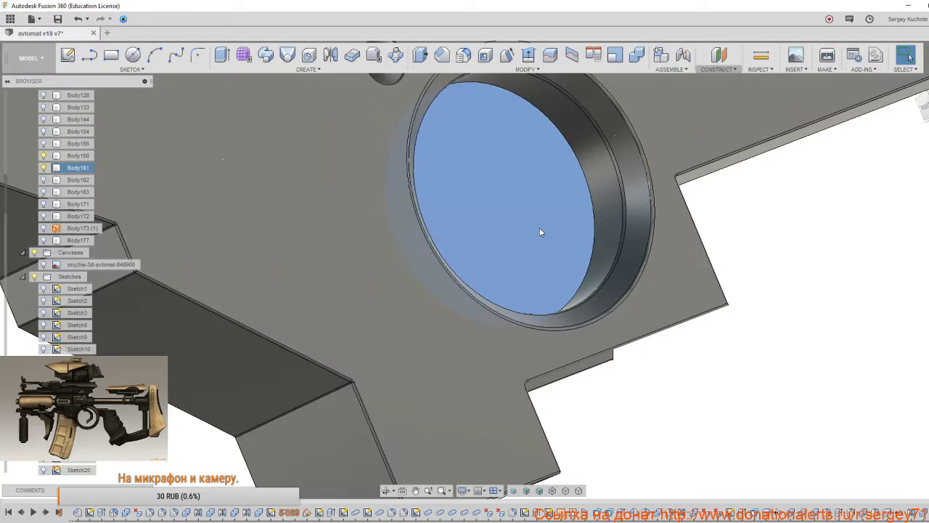
key(Delete)
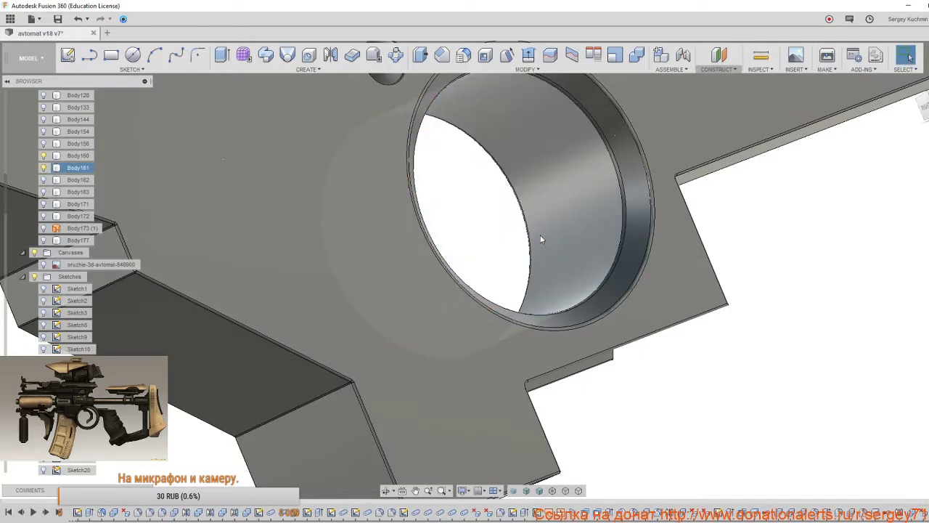
key(ctrl+z)
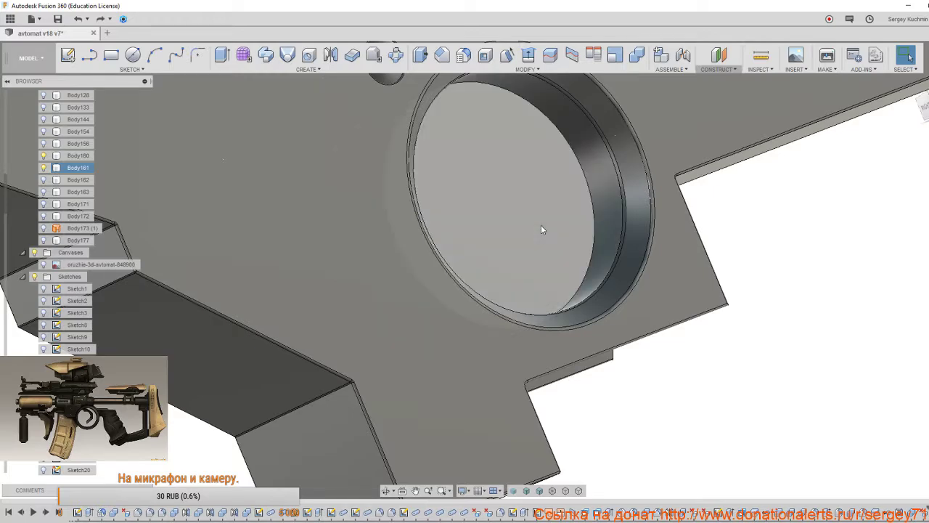
scroll(552, 226, down, 4)
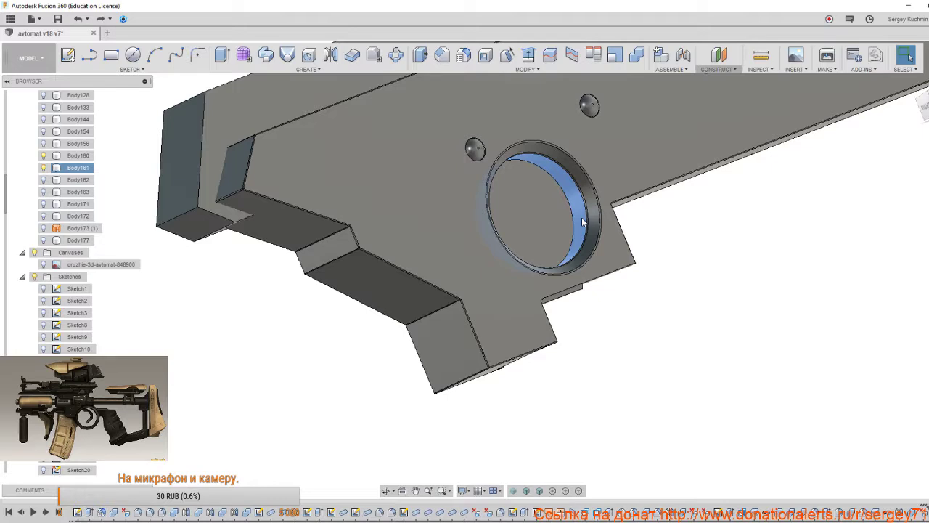
key(Delete)
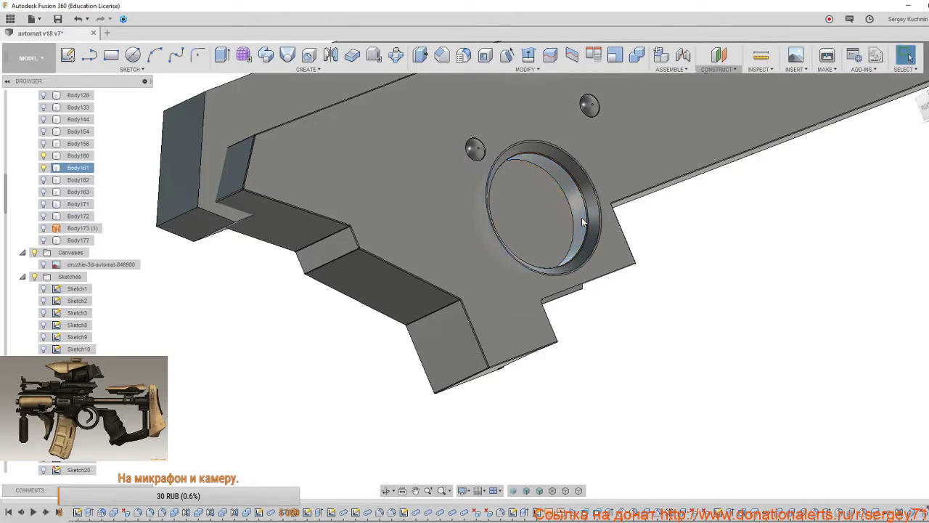
Delete the two narrow fillet faces around the round recess in Body161, followed by the recess's inner cylindrical wall.
scroll(585, 225, up, 5)
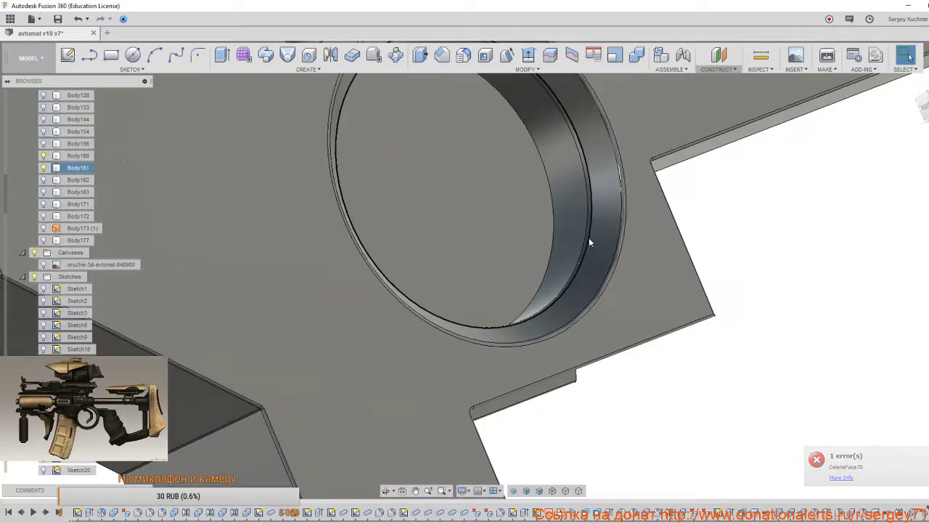
click(586, 233)
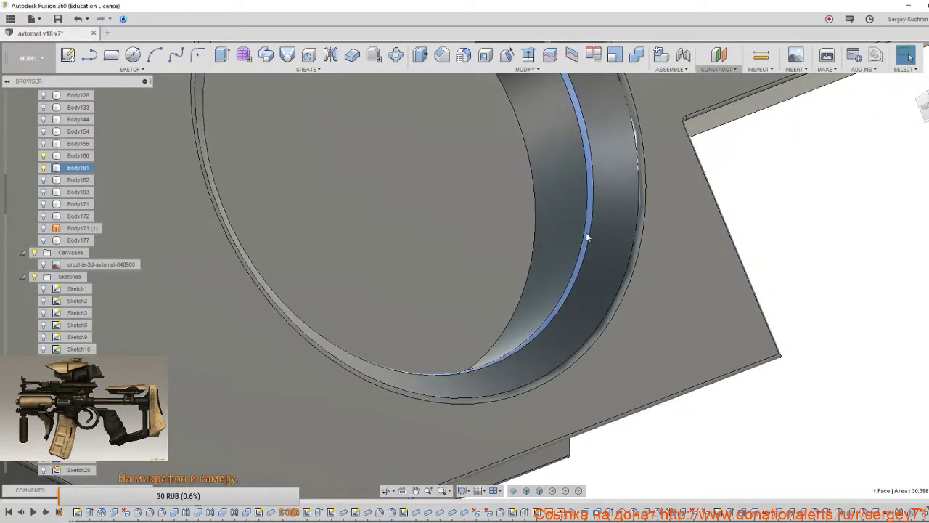
ctrl+click(633, 256)
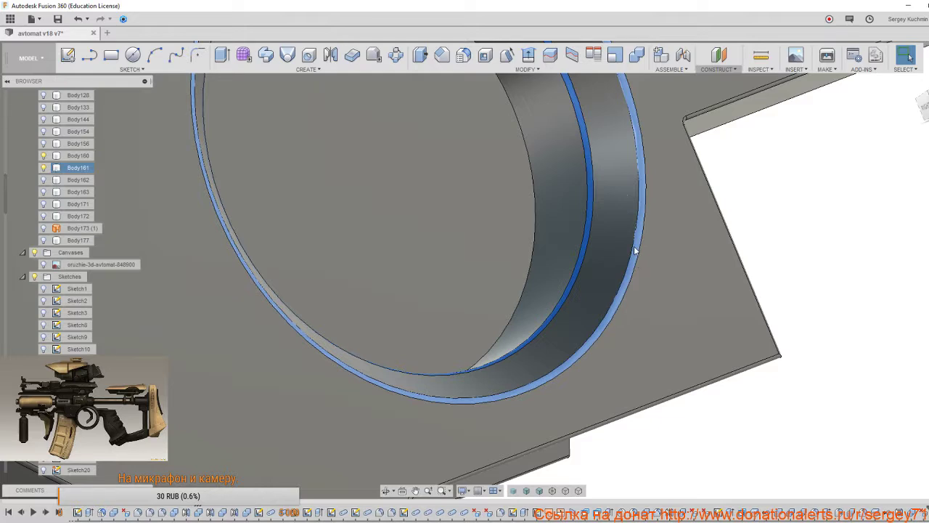
key(Escape)
click(578, 251)
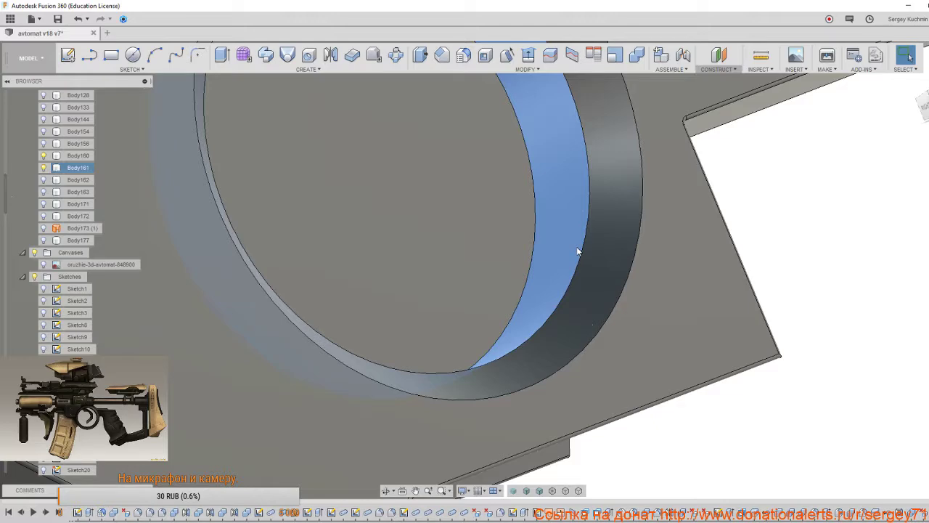
key(Escape)
Delete the remaining conical face of the round recess so the side of Body161 is closed flat.
scroll(582, 256, down, 5)
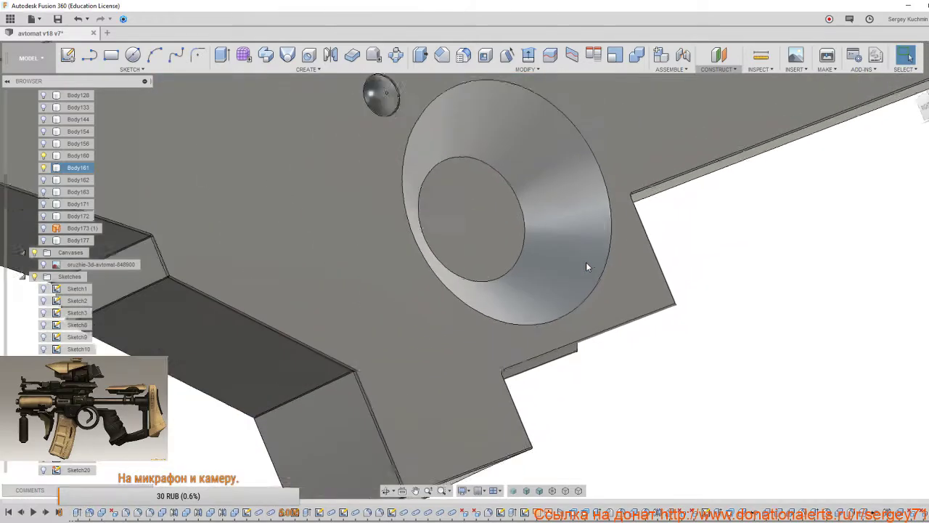
scroll(586, 262, down, 2)
mouse_move(591, 260)
shift+middle_down()
mouse_move(608, 270)
mouse_move(592, 265)
shift+middle_up()
click(584, 266)
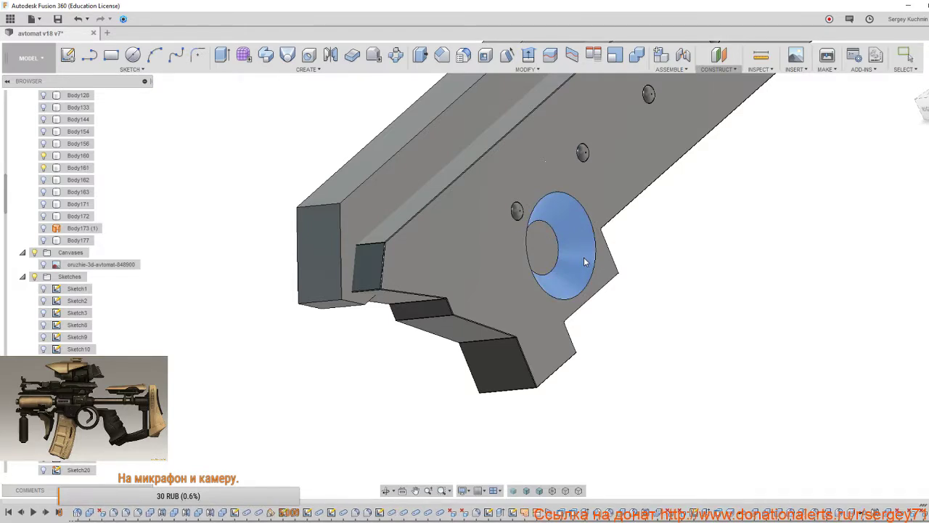
shift+middle_drag(584, 257, 530, 239)
scroll(517, 252, up, 3)
Unisolate the upper receiver bodies to show the whole rifle.
right_click(570, 276)
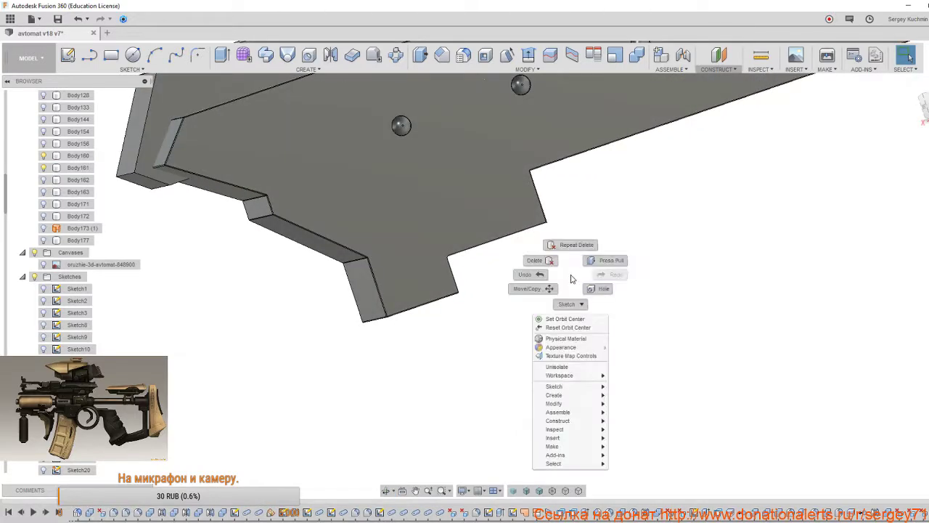
click(556, 367)
scroll(551, 340, down, 6)
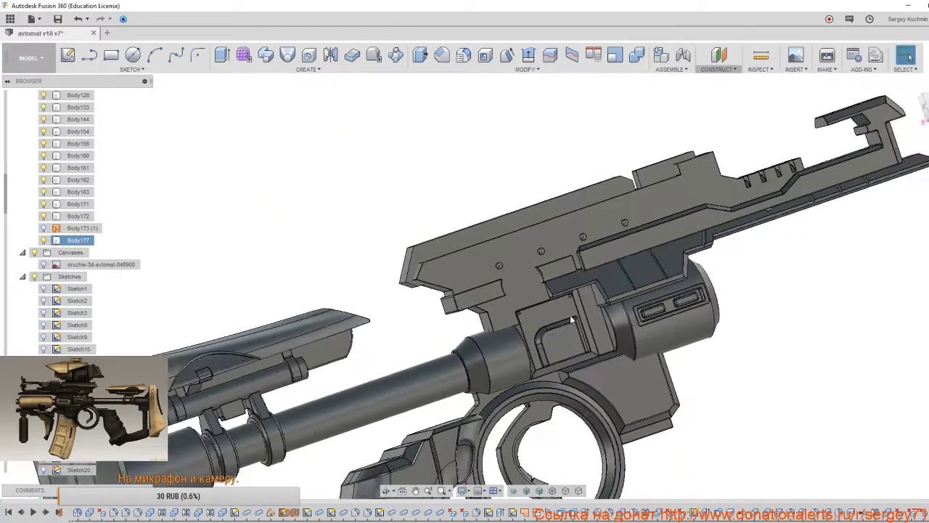
shift+middle_drag(551, 249, 752, 440)
click(753, 441)
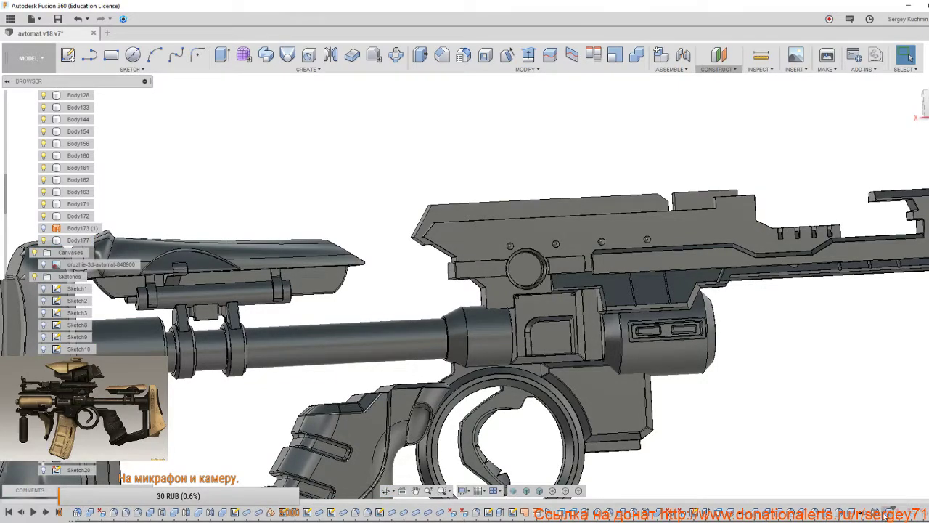
Mirror the round lever knob Body156 to the receiver's opposite side across the lengthwise origin plane.
shift+middle_drag(558, 327, 761, 310)
scroll(693, 278, up, 3)
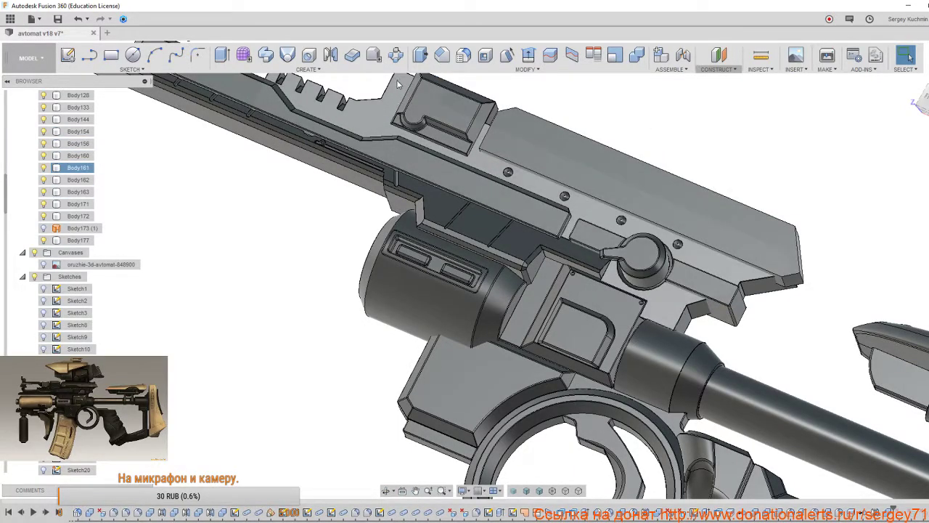
click(330, 55)
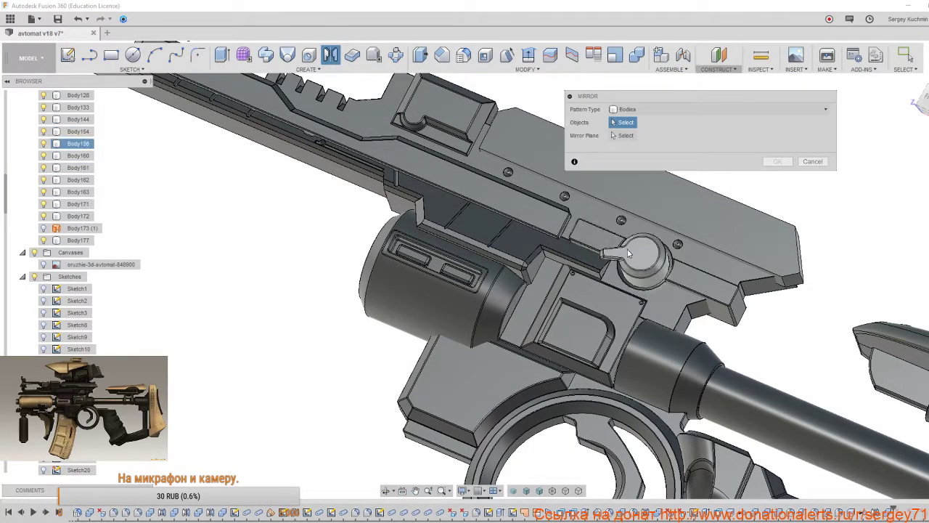
shift+middle_drag(673, 274, 581, 305)
scroll(590, 341, down, 3)
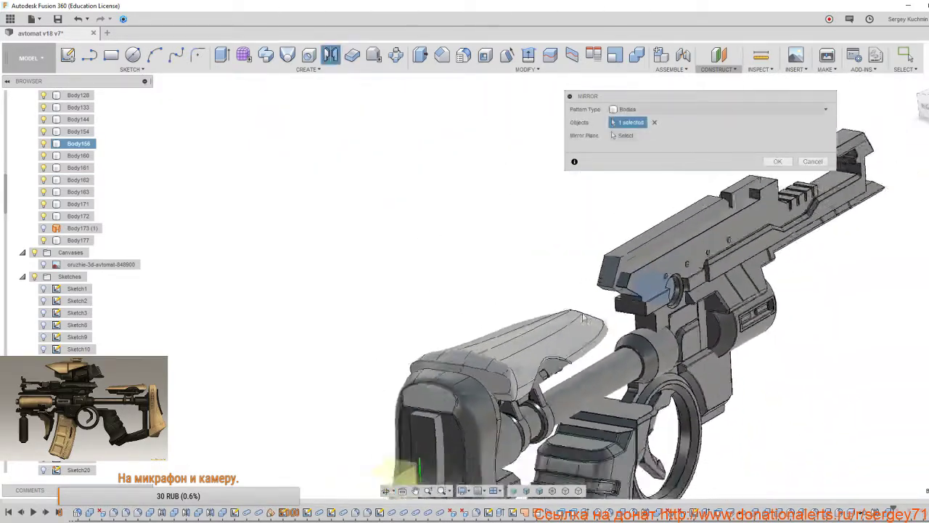
middle_drag(591, 348, 553, 212)
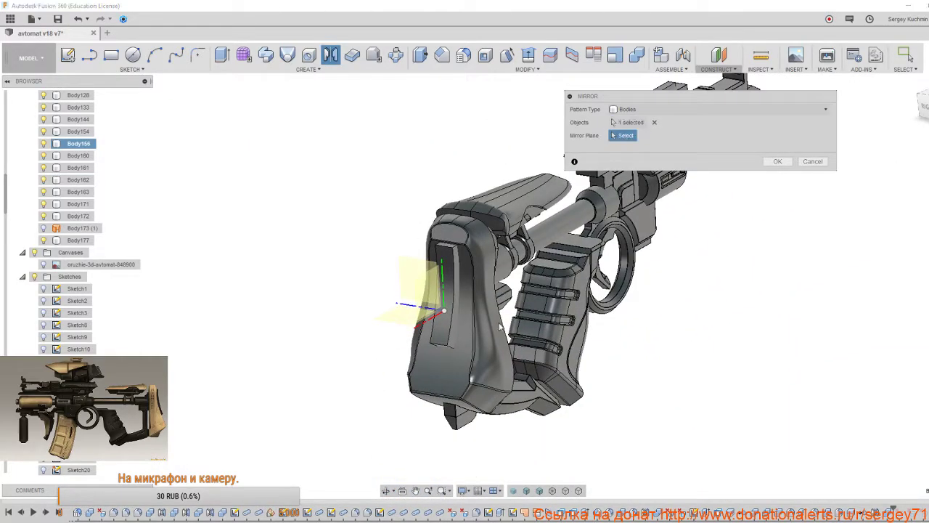
scroll(472, 323, up, 2)
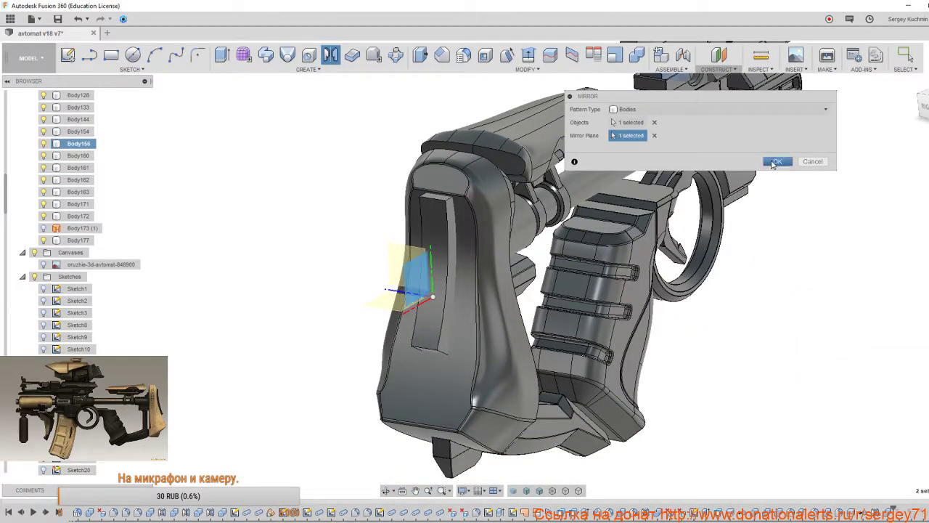
click(775, 162)
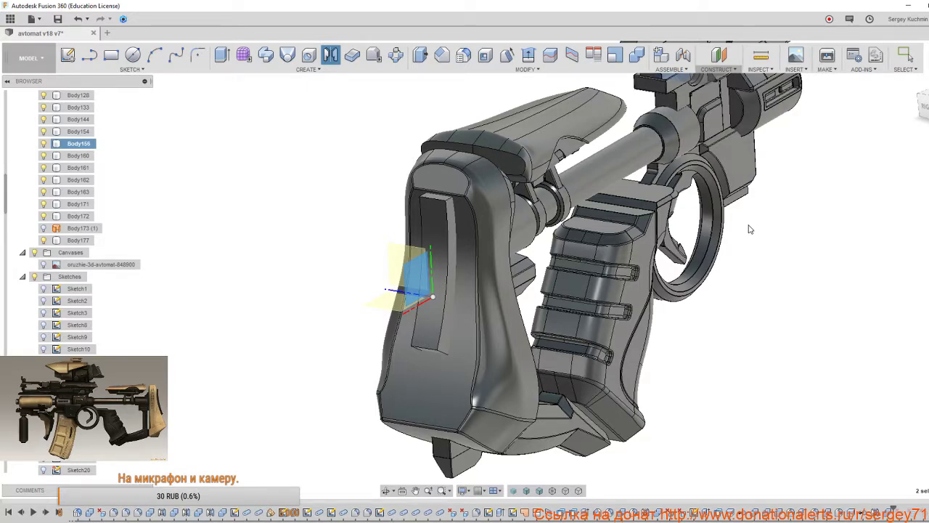
middle_drag(731, 145, 722, 298)
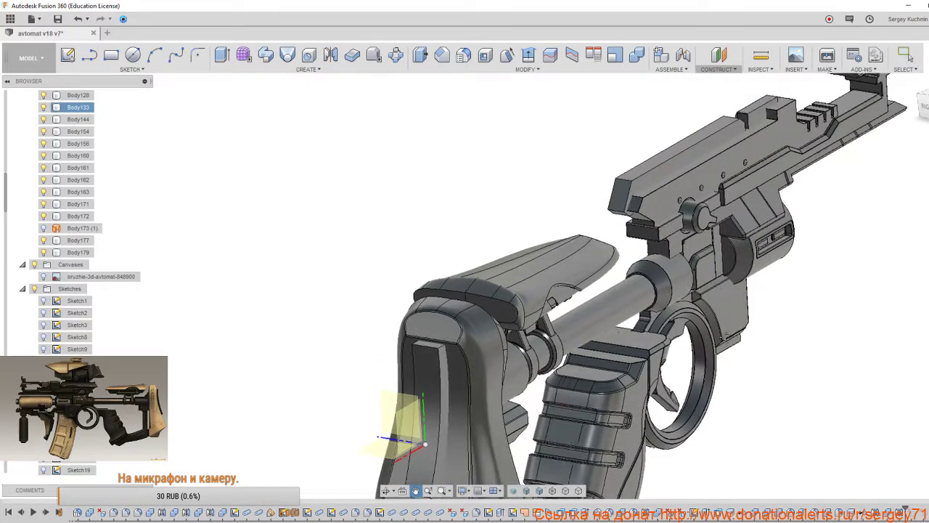
Mirror the rail block Body163 across its own flat inner face on the rifle's centre plane.
shift+middle_drag(508, 319, 336, 278)
mouse_move(797, 315)
shift+middle_down()
mouse_move(763, 270)
mouse_move(820, 296)
mouse_move(842, 344)
mouse_move(845, 376)
mouse_move(798, 380)
mouse_move(805, 369)
mouse_move(857, 386)
mouse_move(831, 388)
mouse_move(791, 331)
shift+middle_up()
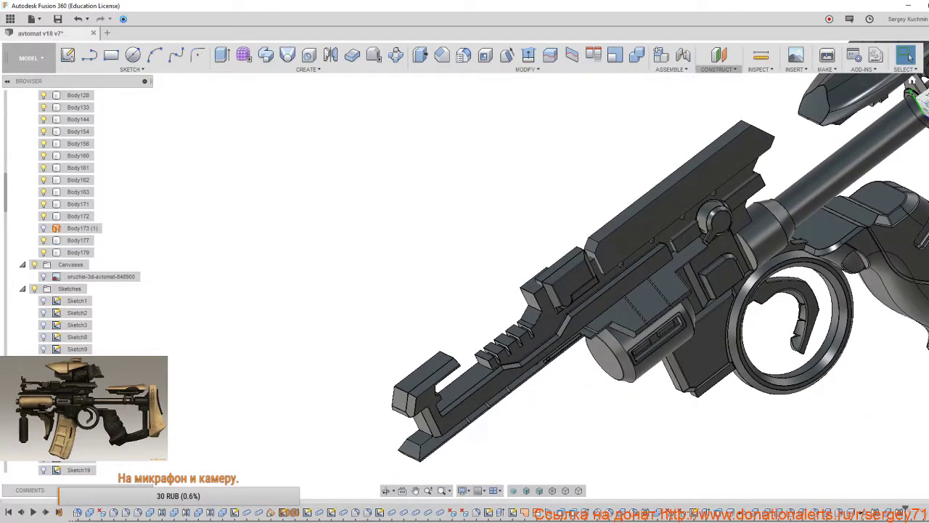
click(920, 101)
middle_drag(624, 280, 614, 329)
scroll(542, 339, up, 3)
click(330, 55)
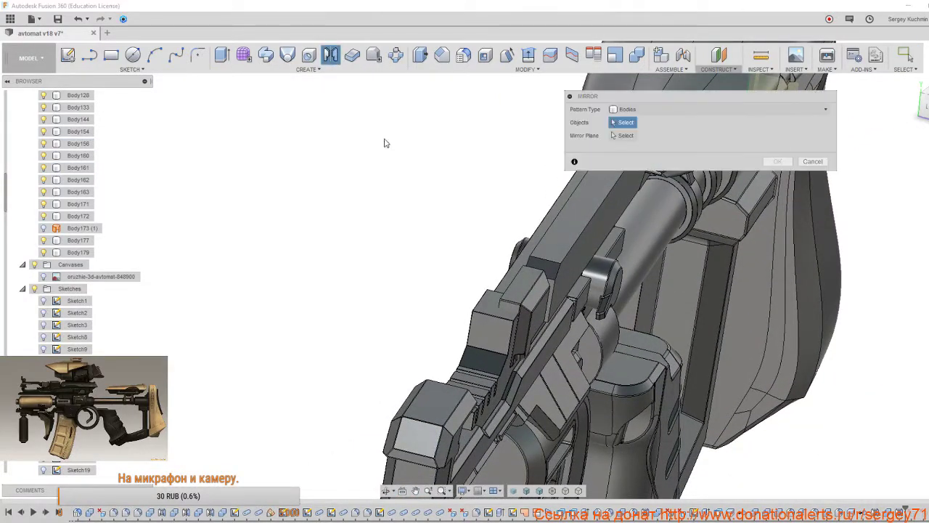
click(521, 305)
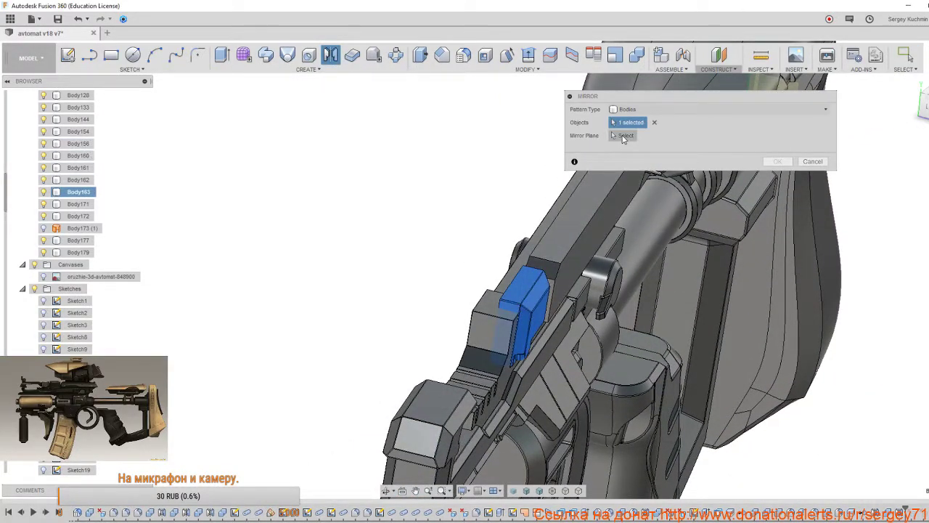
shift+middle_drag(579, 308, 667, 385)
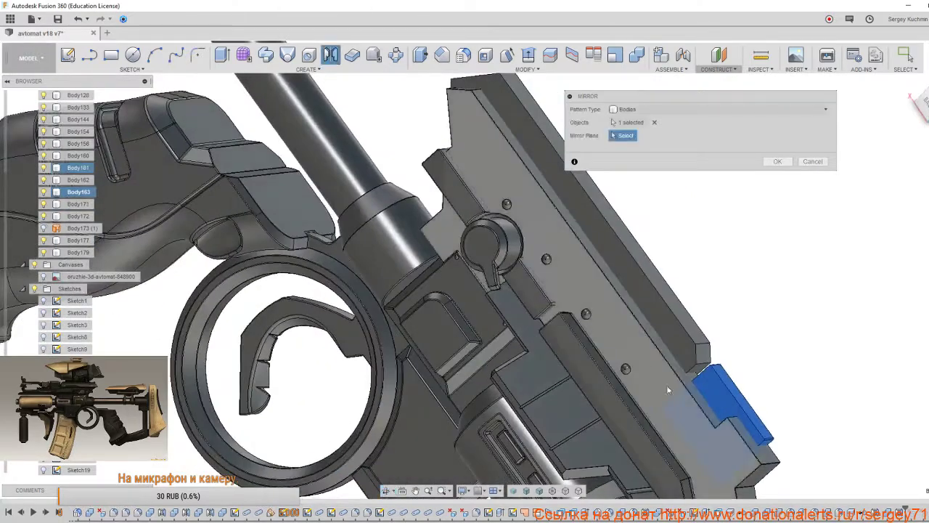
click(711, 390)
click(776, 162)
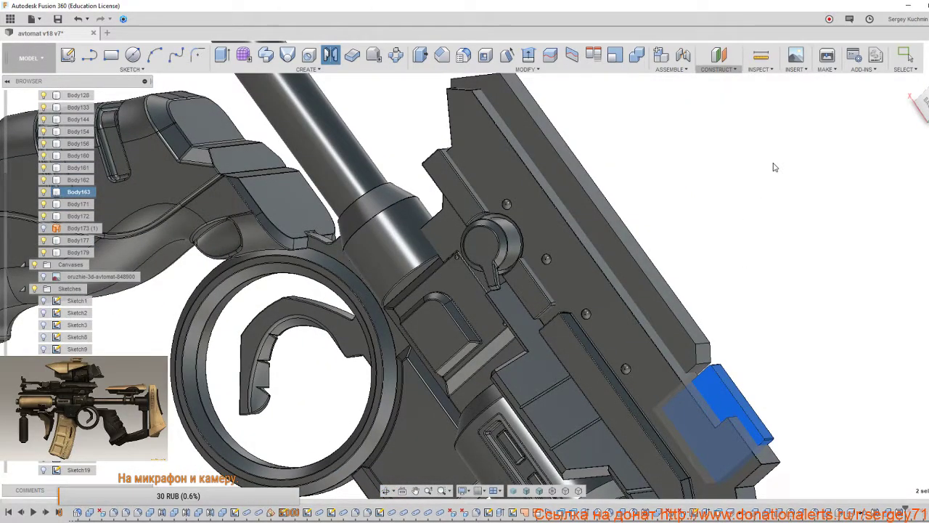
Combine Body163 and its mirrored copy into one body with the Join operation.
shift+middle_drag(835, 383, 667, 208)
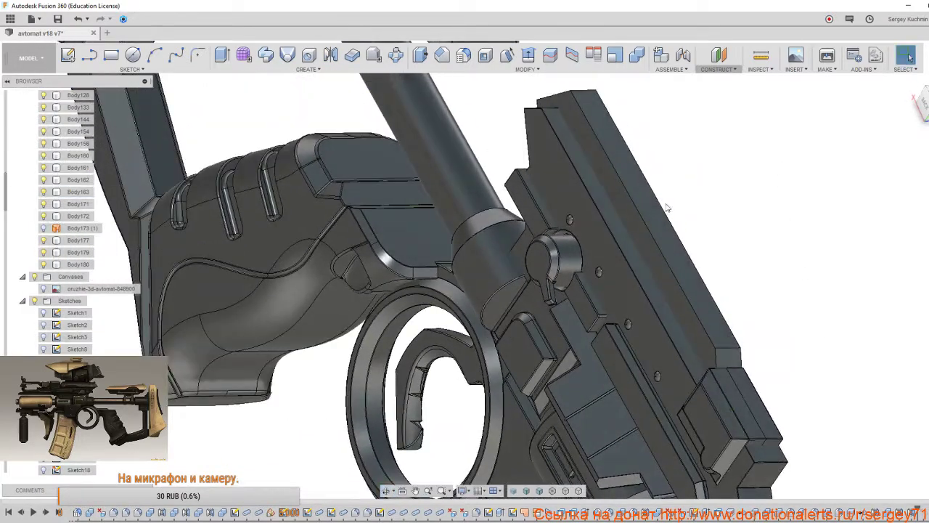
click(636, 56)
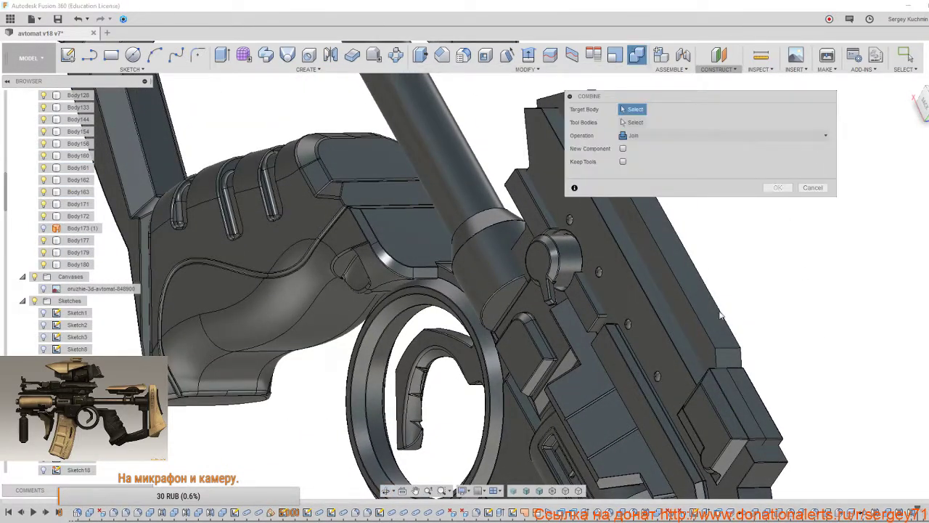
click(757, 435)
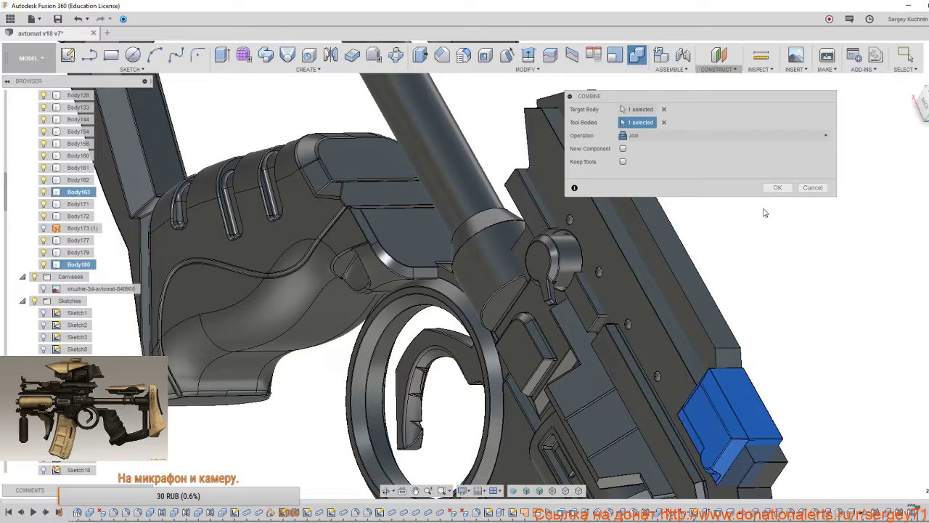
click(777, 188)
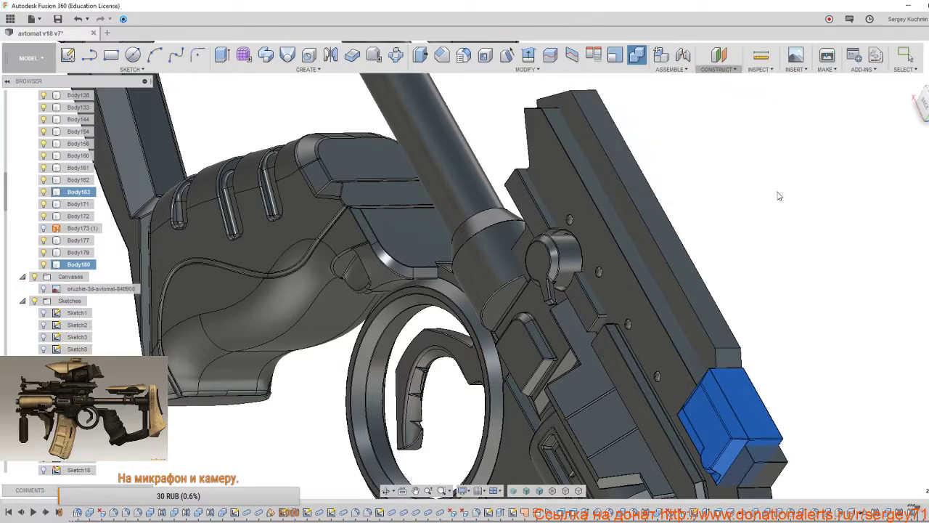
scroll(794, 440, down, 2)
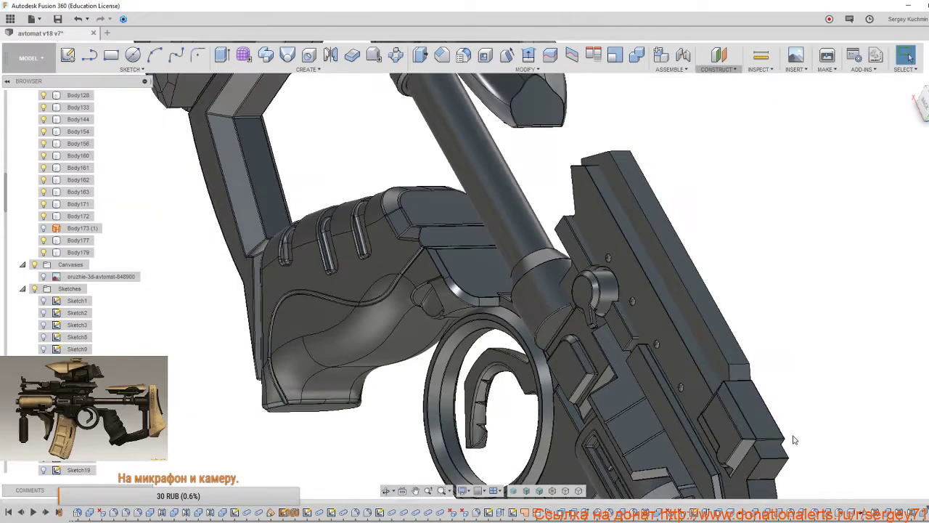
Cut the shape of Body161 out of the joined block Body163 using Combine with Keep Tools enabled.
shift+middle_drag(787, 433, 452, 313)
scroll(464, 272, up, 5)
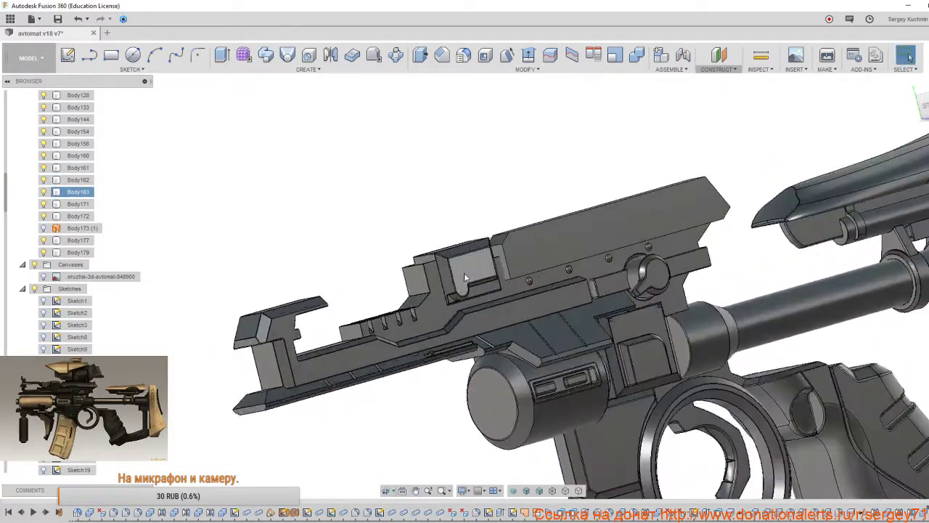
click(636, 58)
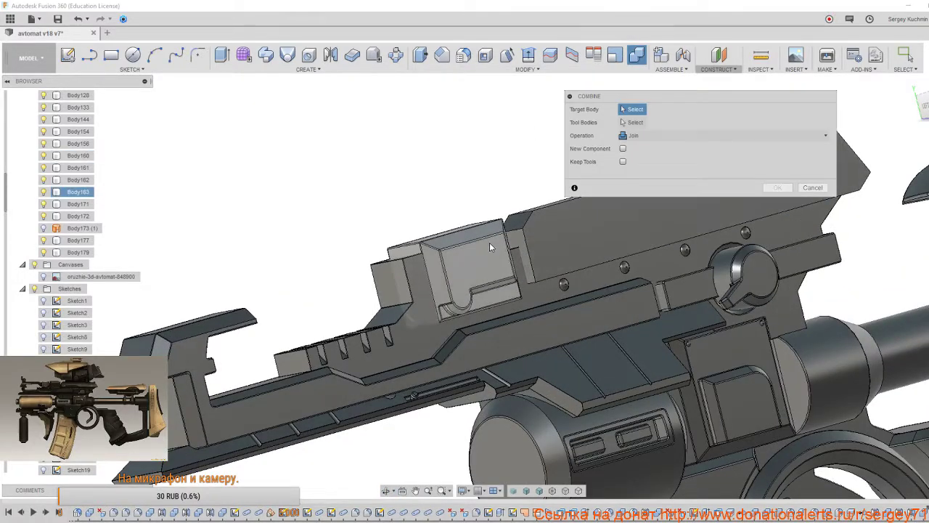
click(490, 243)
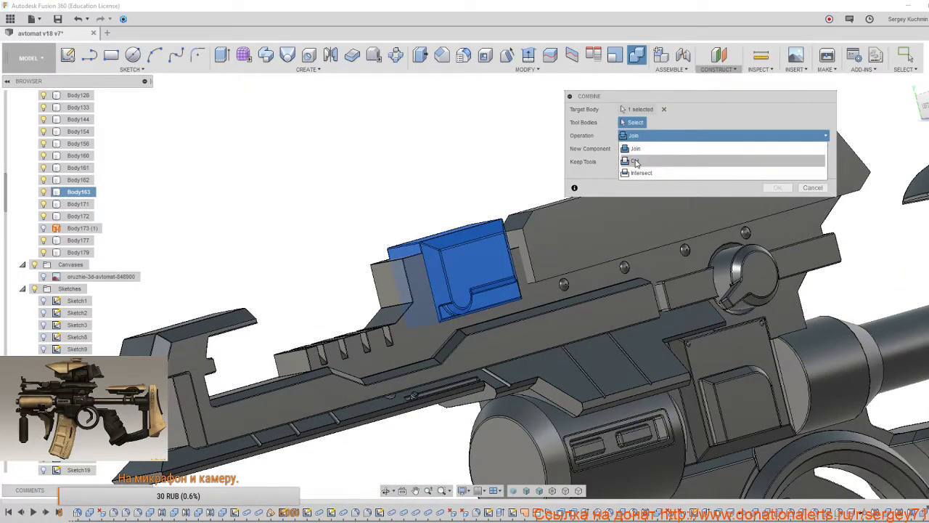
click(623, 162)
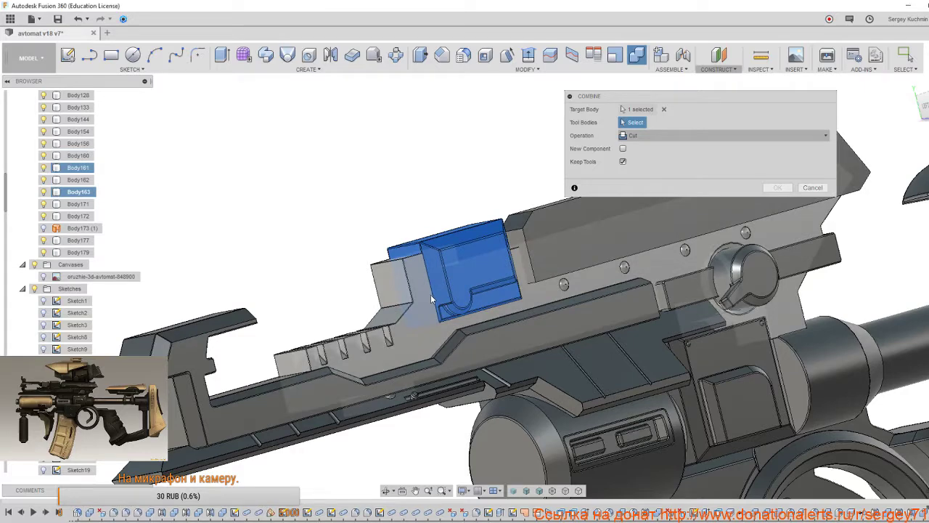
click(430, 294)
click(771, 188)
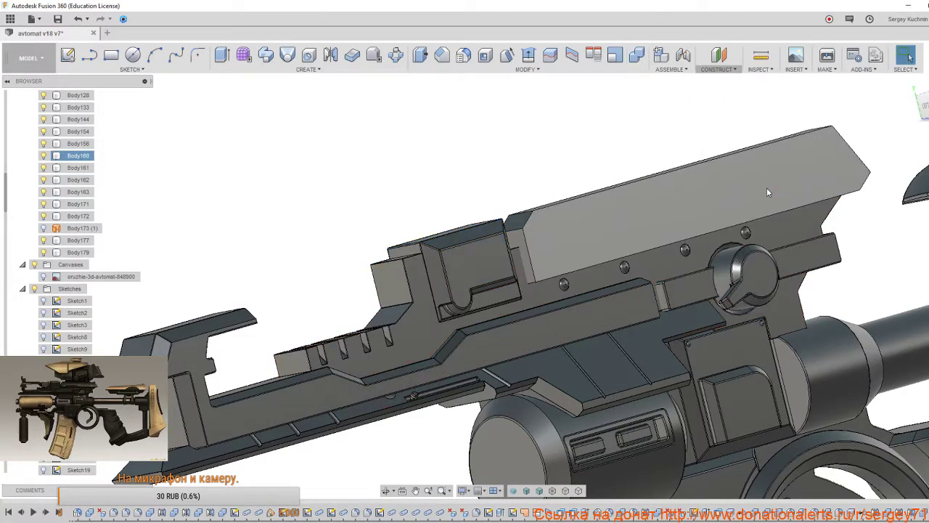
Fillet the edge loop of Body163 that borders the inset block Body161 with a 0.2 mm constant radius.
shift+middle_drag(571, 285, 648, 280)
scroll(516, 301, up, 10)
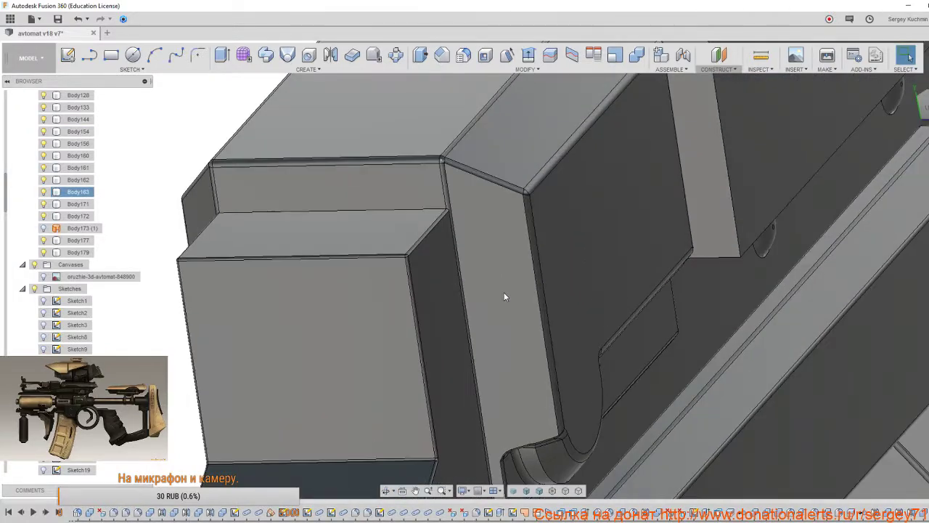
shift+middle_drag(505, 294, 570, 285)
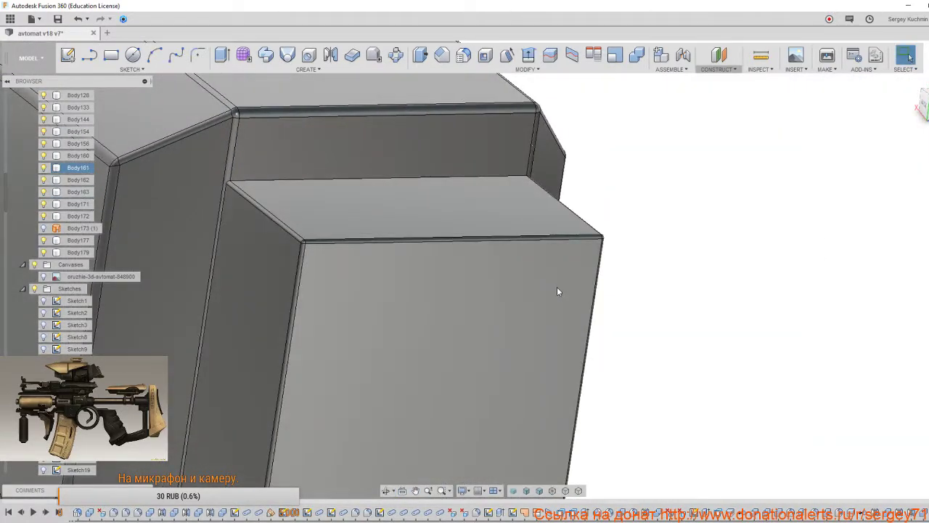
key(f)
click(384, 179)
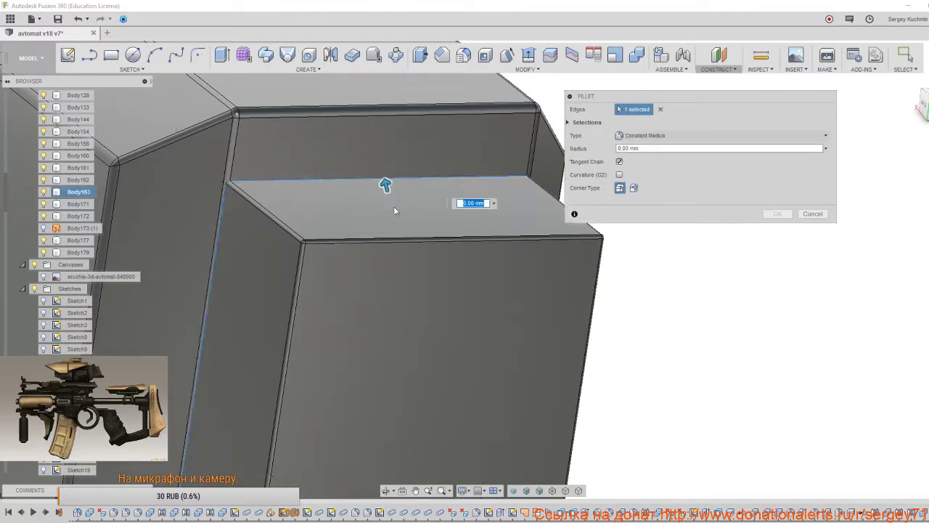
scroll(398, 236, down, 5)
shift+middle_drag(400, 250, 465, 268)
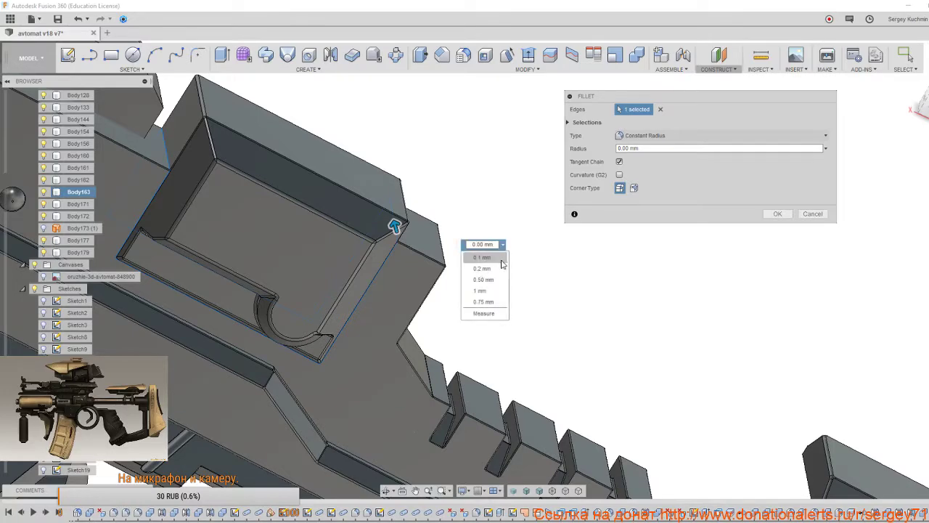
shift+middle_drag(472, 278, 416, 274)
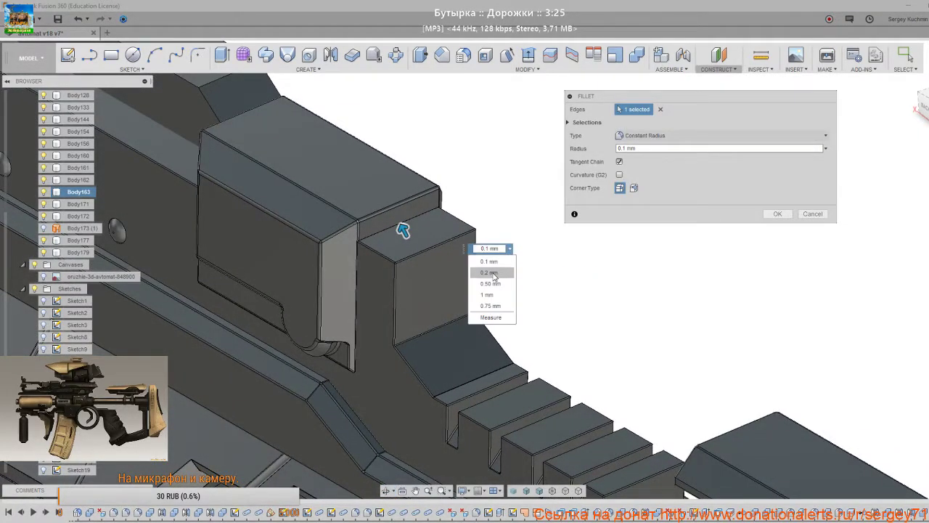
scroll(407, 269, up, 6)
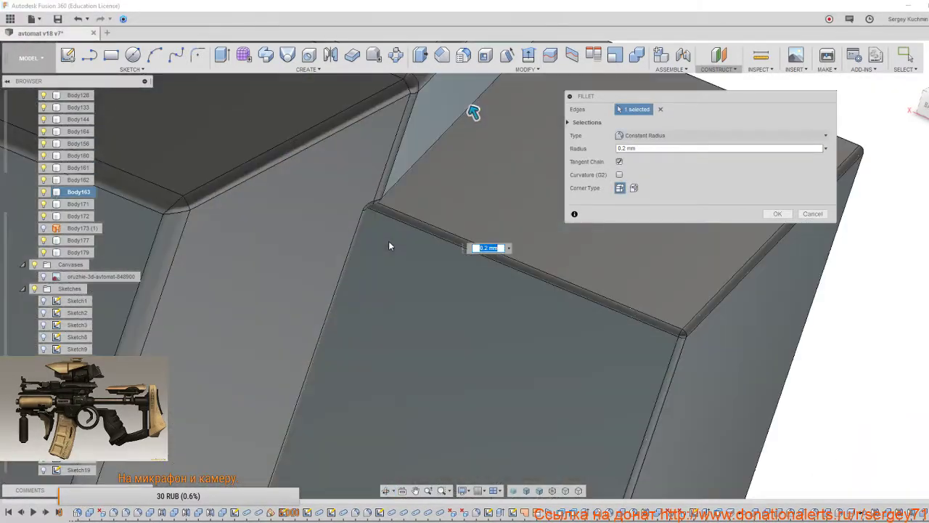
shift+middle_drag(389, 241, 364, 244)
scroll(368, 247, down, 5)
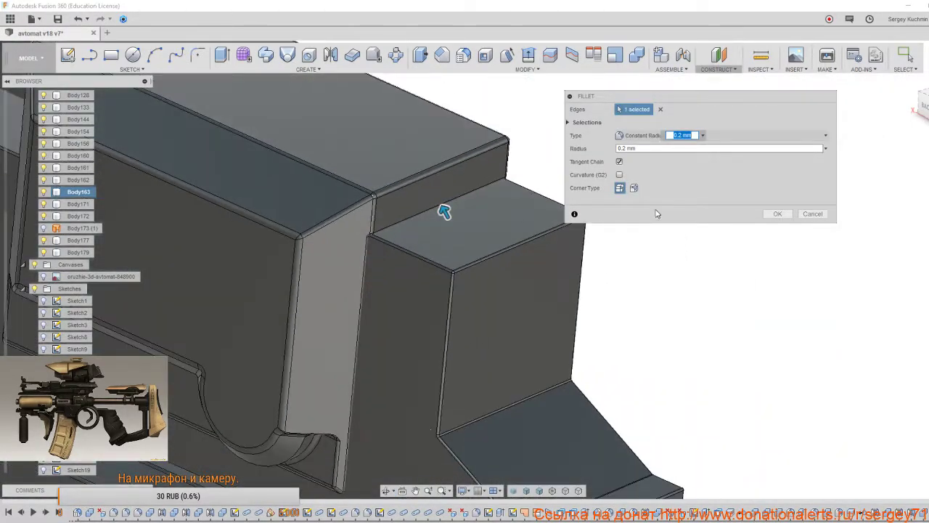
click(773, 214)
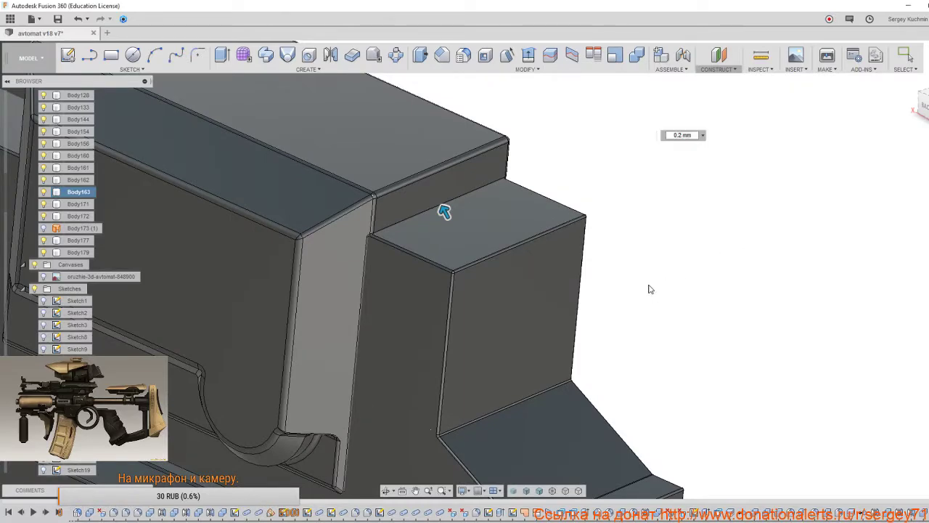
Inspect the receiver, lever knob and upper rail from several sides after the fillet.
scroll(650, 289, down, 5)
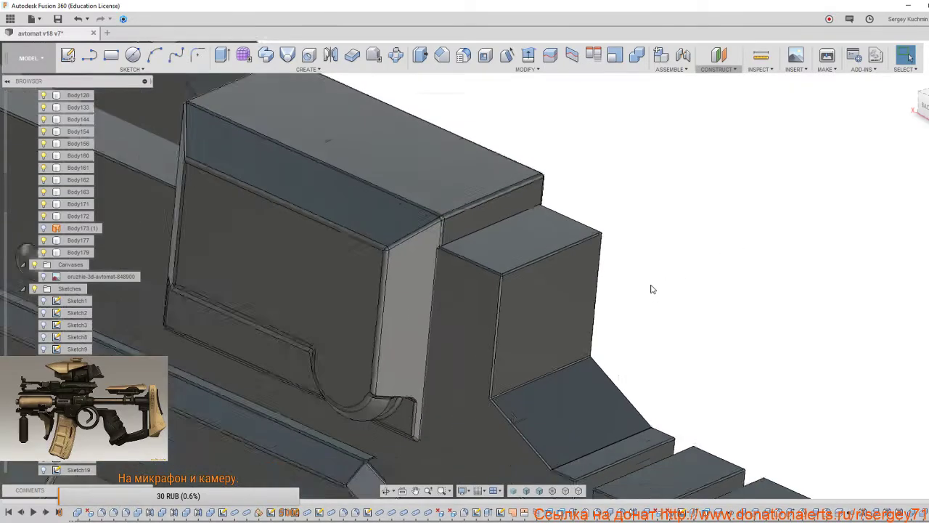
shift+middle_drag(650, 289, 585, 341)
middle_drag(544, 269, 640, 462)
scroll(636, 435, up, 2)
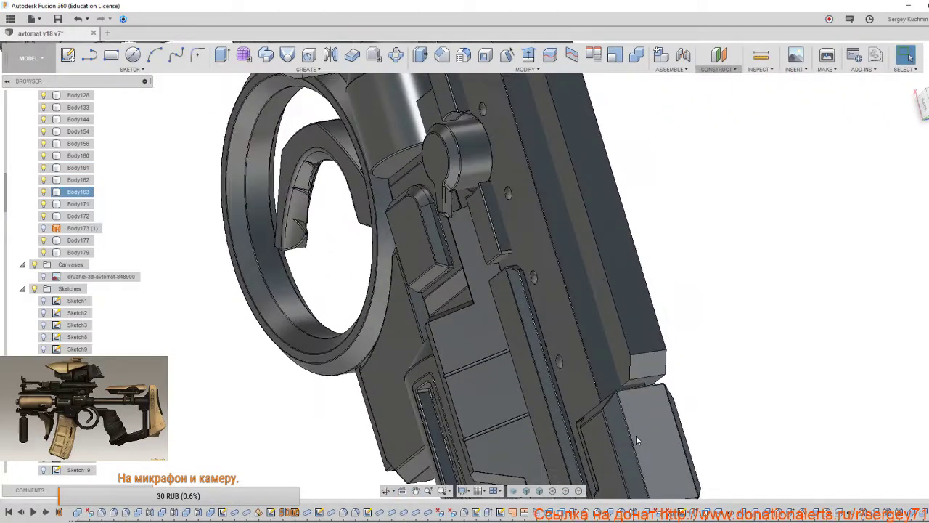
scroll(646, 411, down, 4)
shift+middle_drag(645, 411, 733, 429)
scroll(635, 327, down, 2)
shift+middle_drag(603, 297, 581, 281)
Mirror the long upper rail cover Body160 as a body across its flat inner face on the rifle's centre plane.
scroll(589, 269, up, 6)
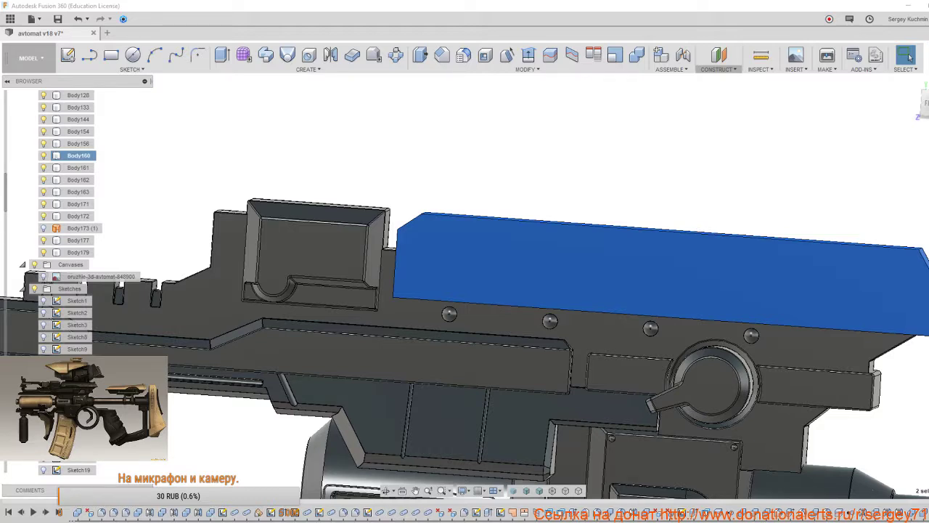
shift+middle_drag(483, 245, 546, 294)
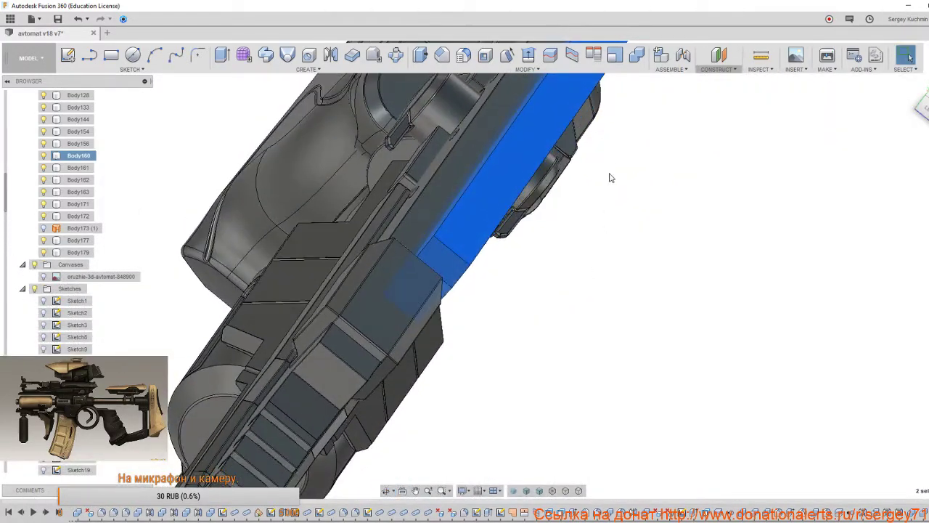
click(331, 56)
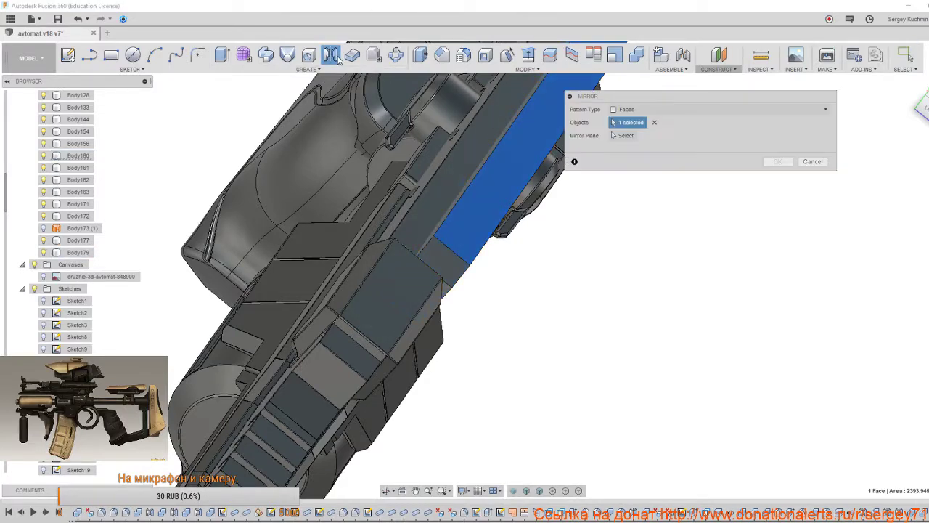
click(651, 110)
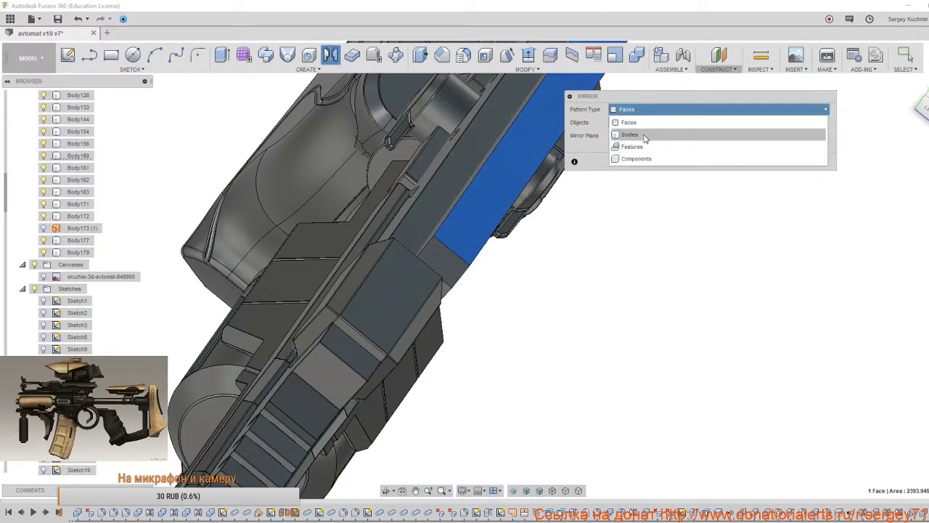
click(644, 137)
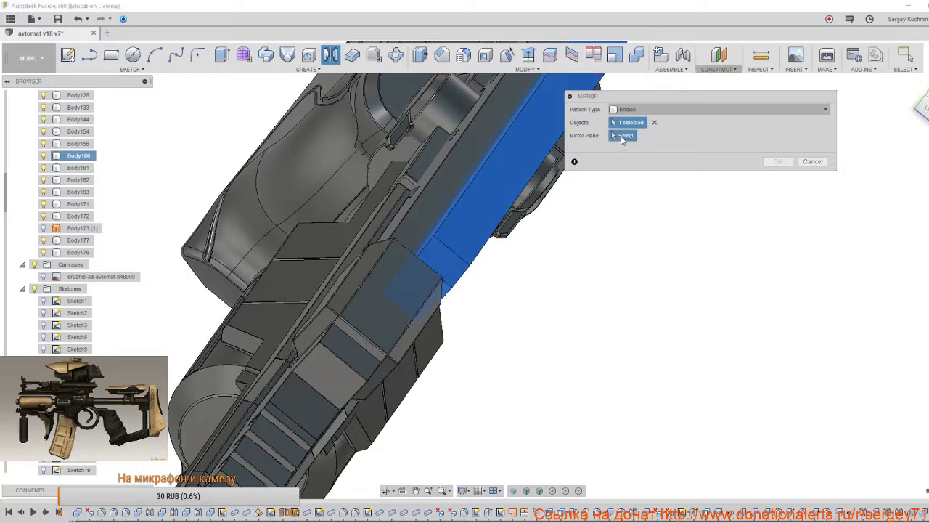
click(622, 138)
shift+middle_drag(516, 196, 676, 180)
click(479, 223)
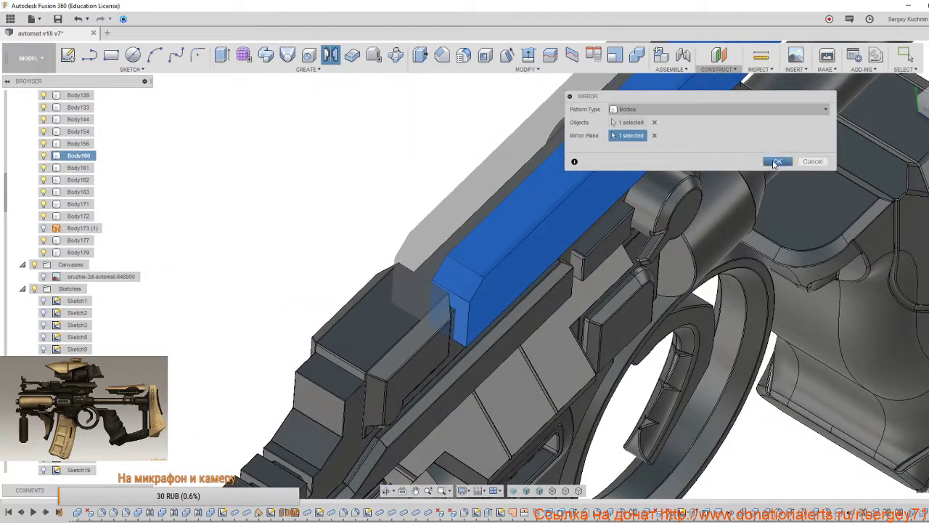
click(775, 160)
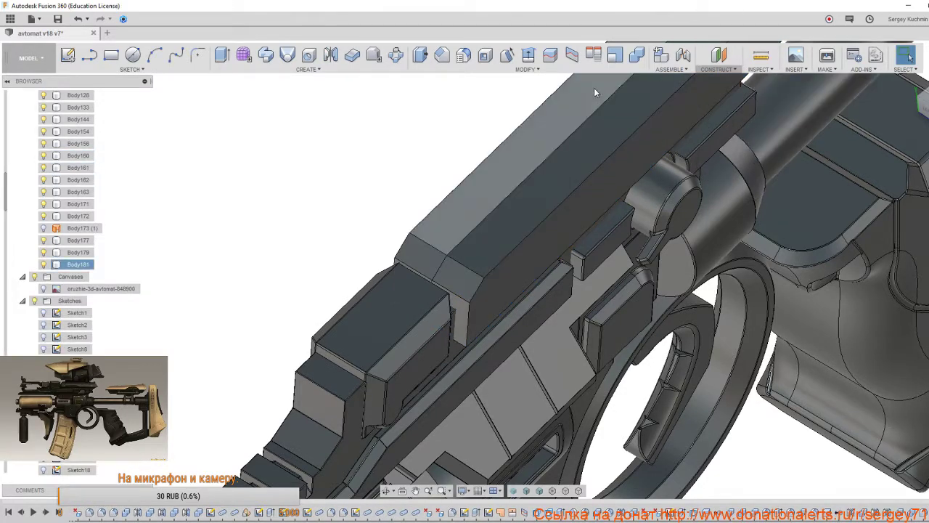
Combine Body160 and its mirrored copy Body181 with the Join operation, with Keep Tools off.
click(637, 56)
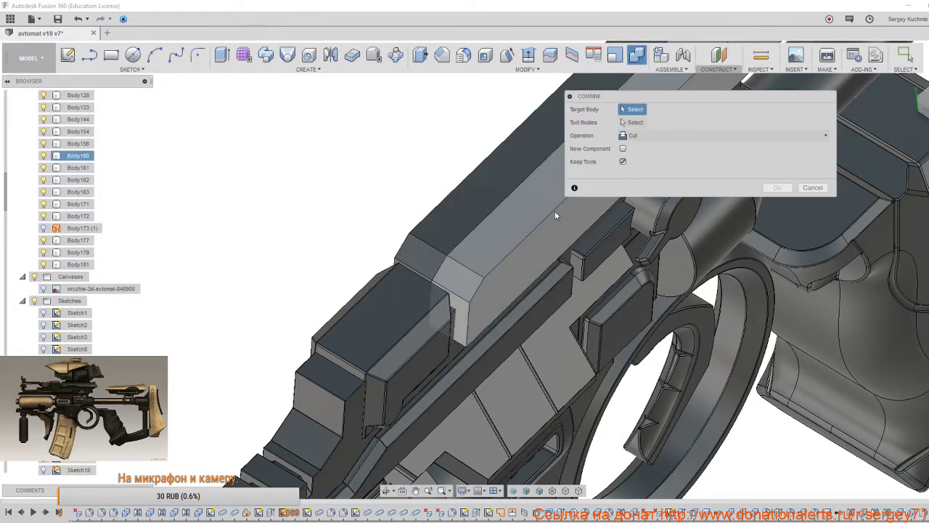
click(555, 211)
click(639, 136)
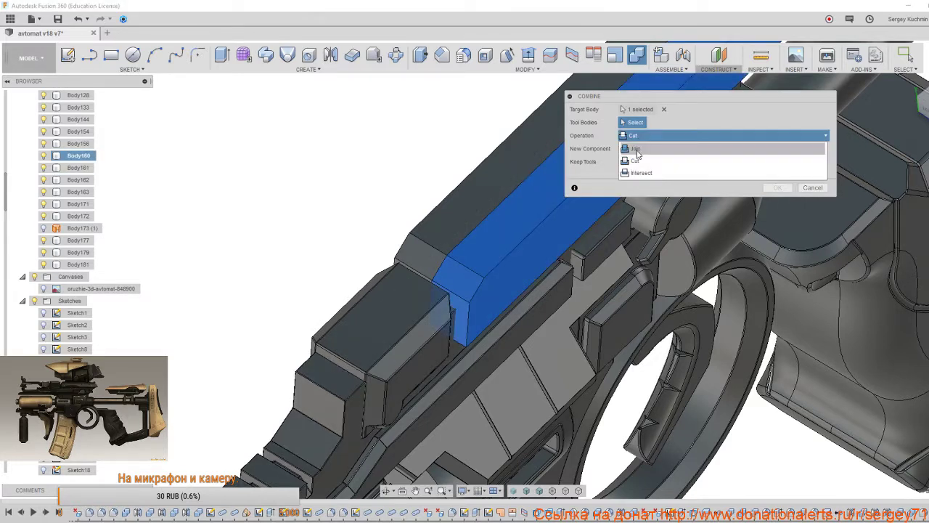
click(635, 148)
click(522, 176)
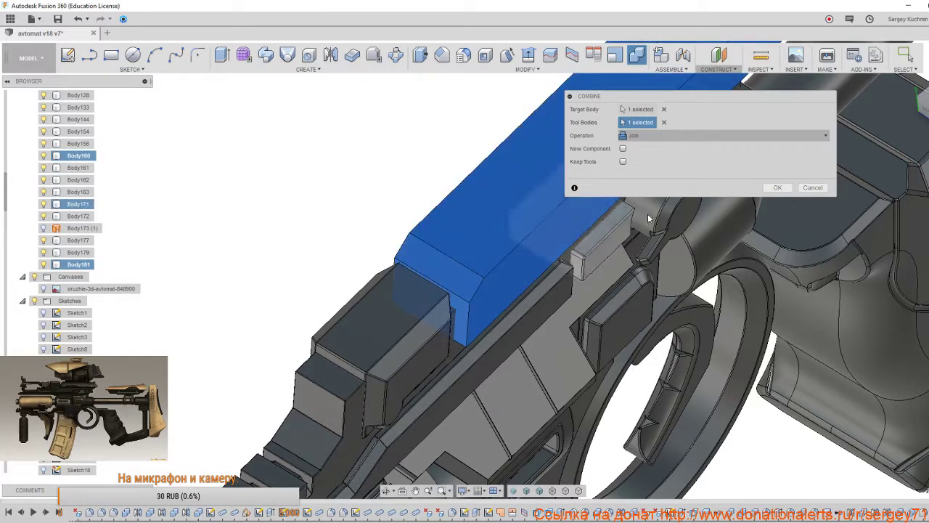
click(768, 188)
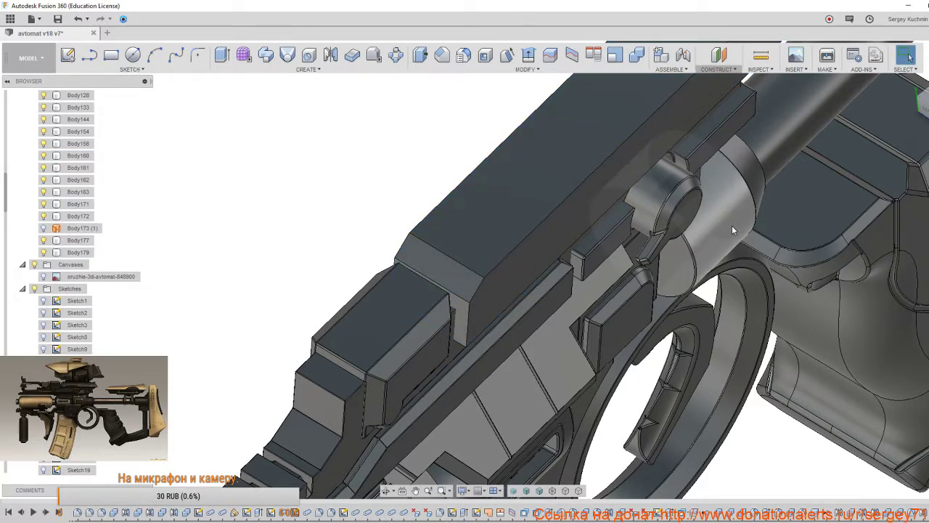
Fillet the two long upper edges of the joined rail cover Body160 with a 15 mm constant radius.
scroll(731, 228, down, 3)
mouse_move(732, 231)
shift+middle_down()
mouse_move(653, 153)
mouse_move(690, 207)
shift+middle_up()
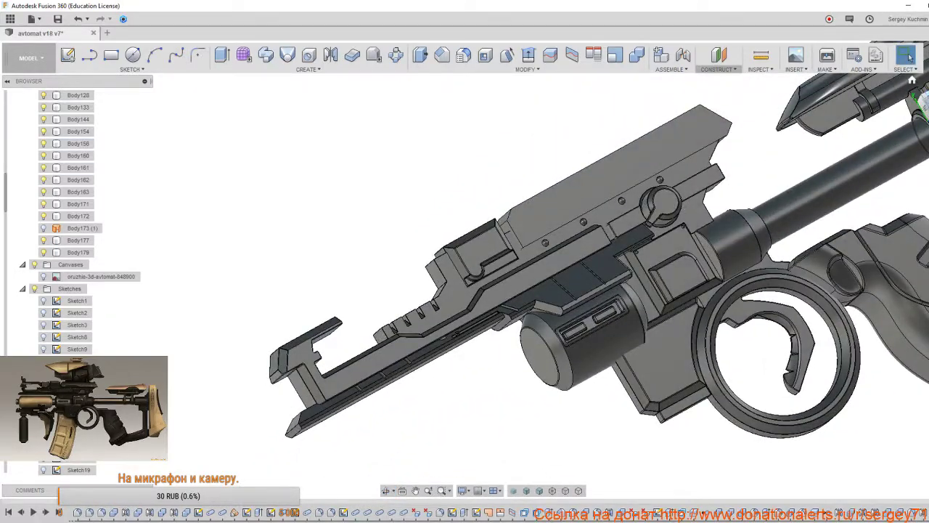
click(922, 101)
middle_drag(571, 257, 627, 208)
scroll(625, 221, up, 2)
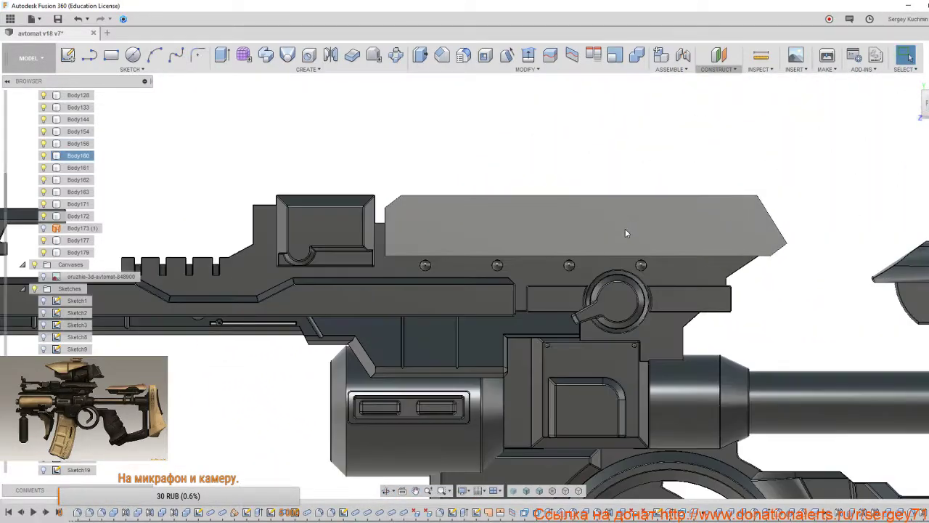
scroll(626, 233, down, 2)
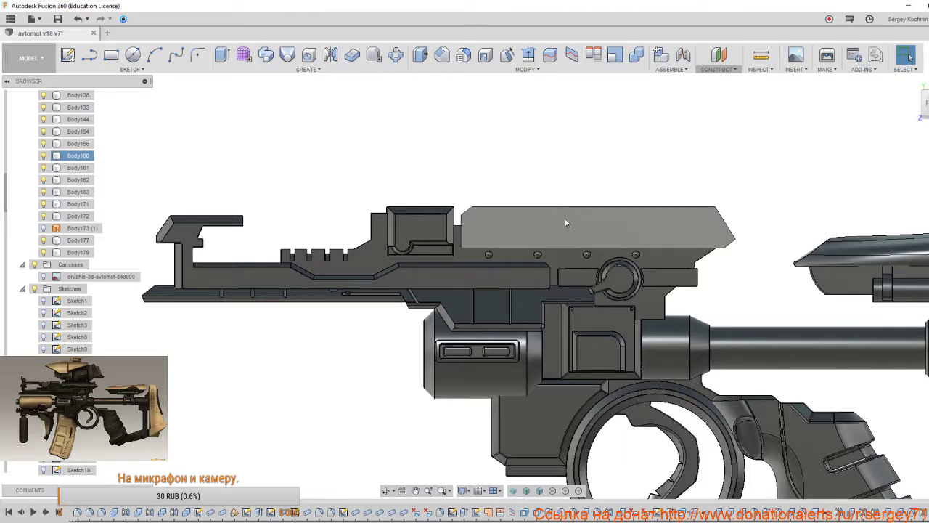
shift+middle_drag(583, 212, 614, 275)
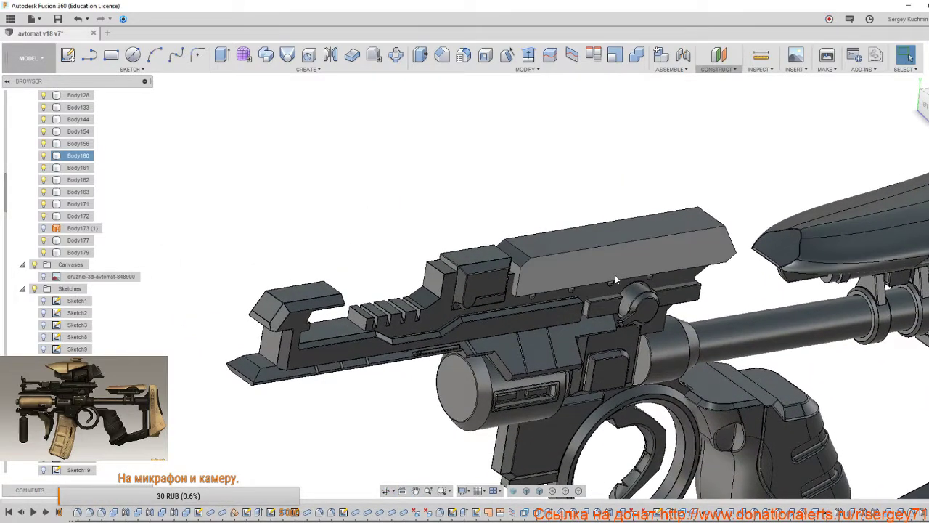
key(f)
click(593, 247)
click(577, 228)
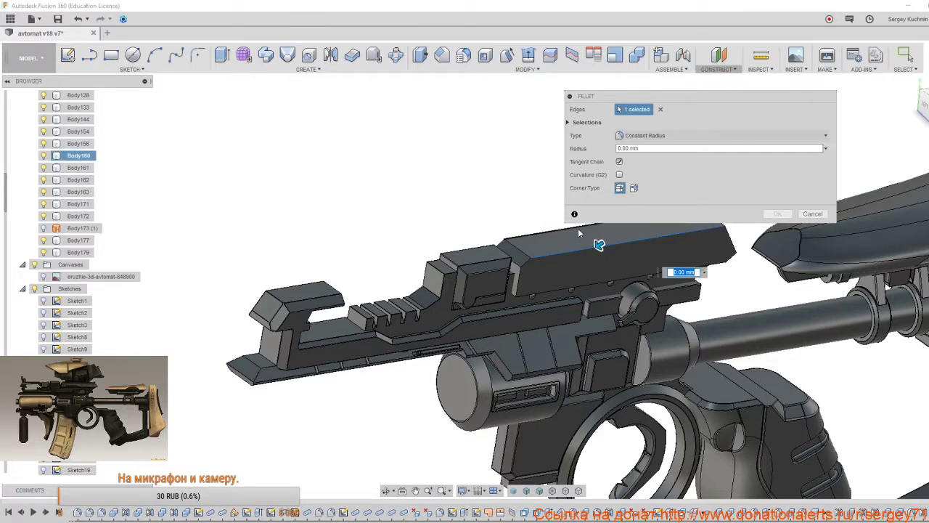
middle_drag(578, 229, 484, 268)
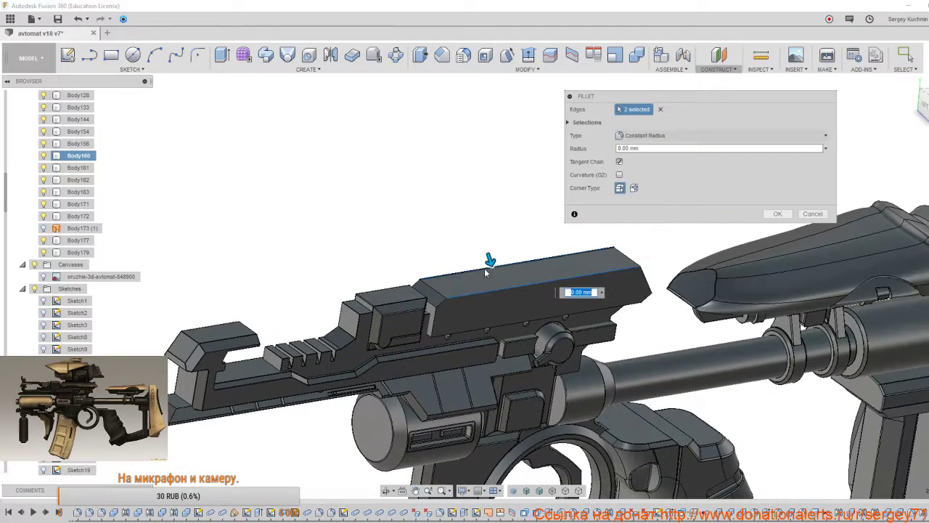
text(15)
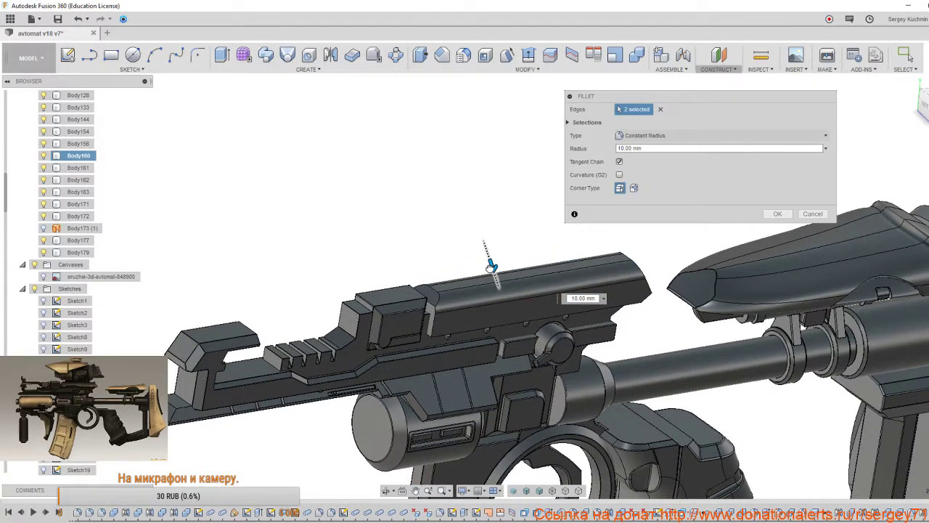
key(Return)
click(491, 270)
shift+middle_drag(491, 270, 451, 262)
click(924, 103)
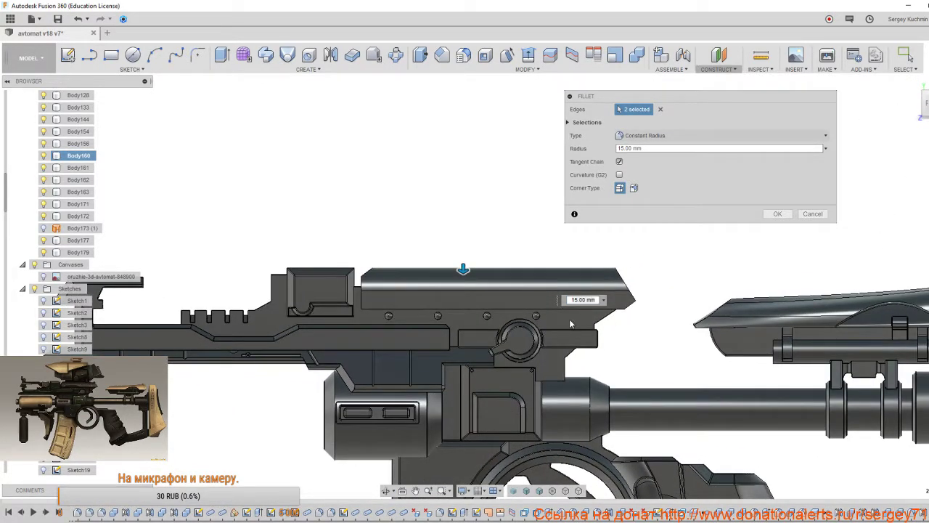
middle_drag(569, 318, 599, 311)
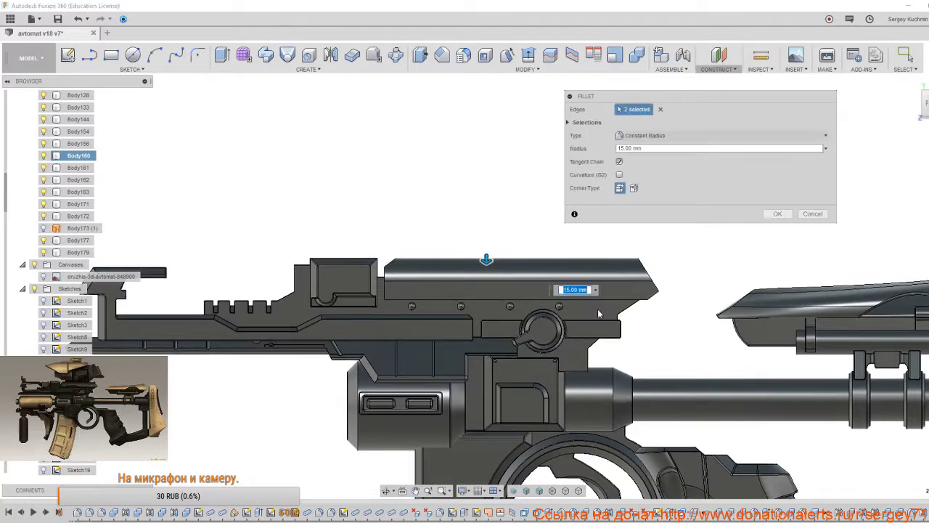
click(780, 214)
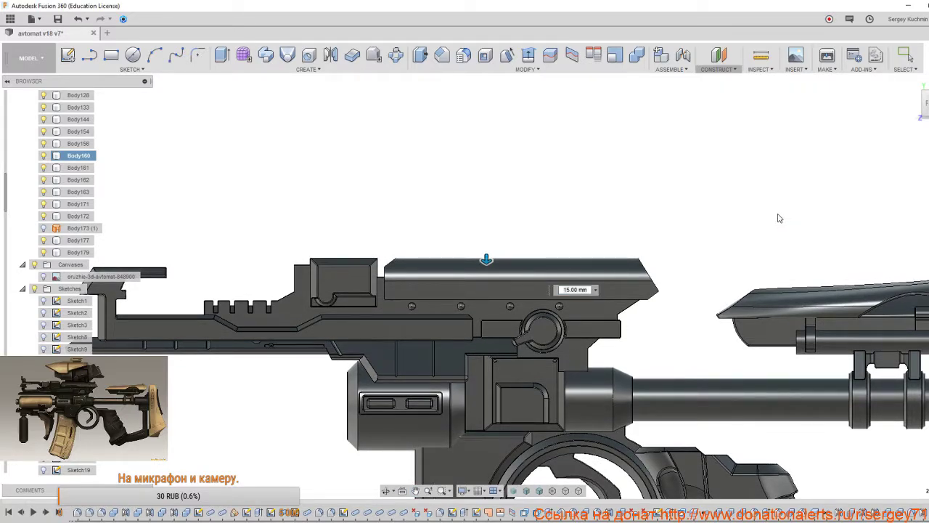
click(627, 320)
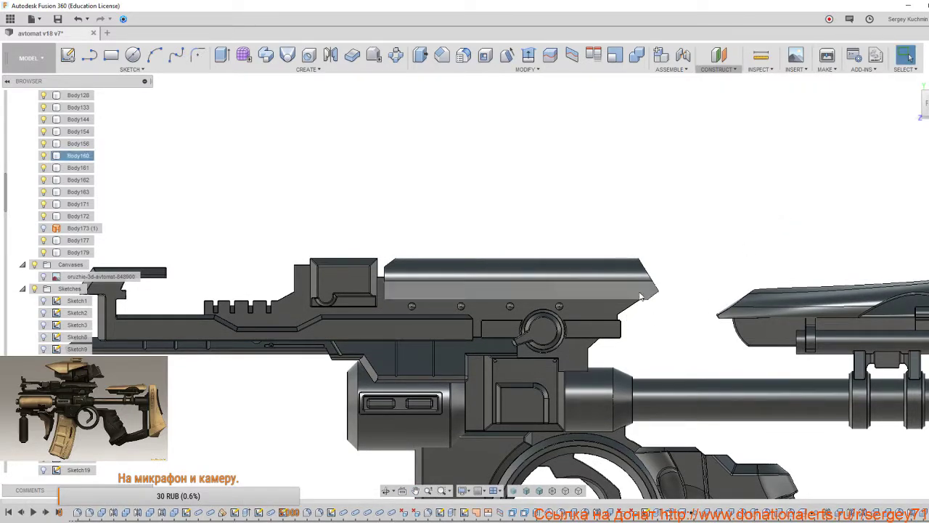
middle_drag(640, 296, 616, 249)
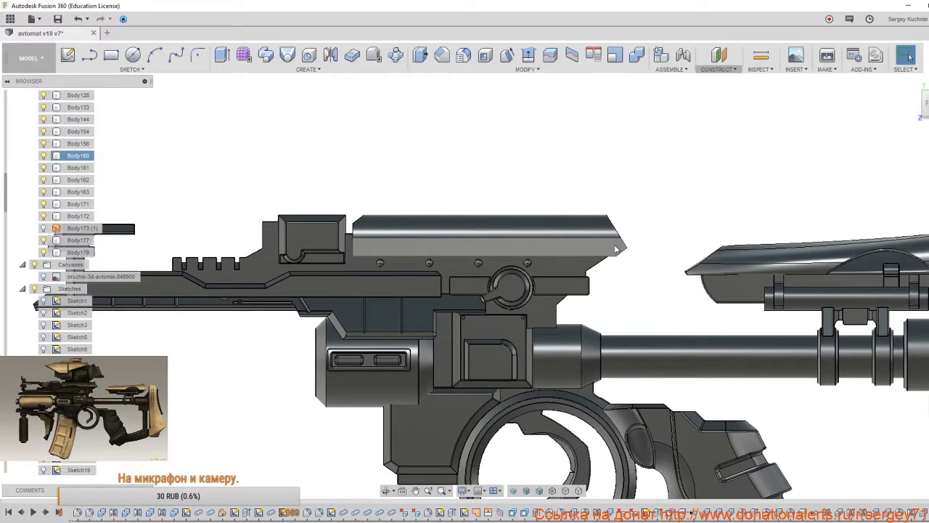
shift+middle_drag(543, 257, 608, 305)
scroll(541, 273, down, 3)
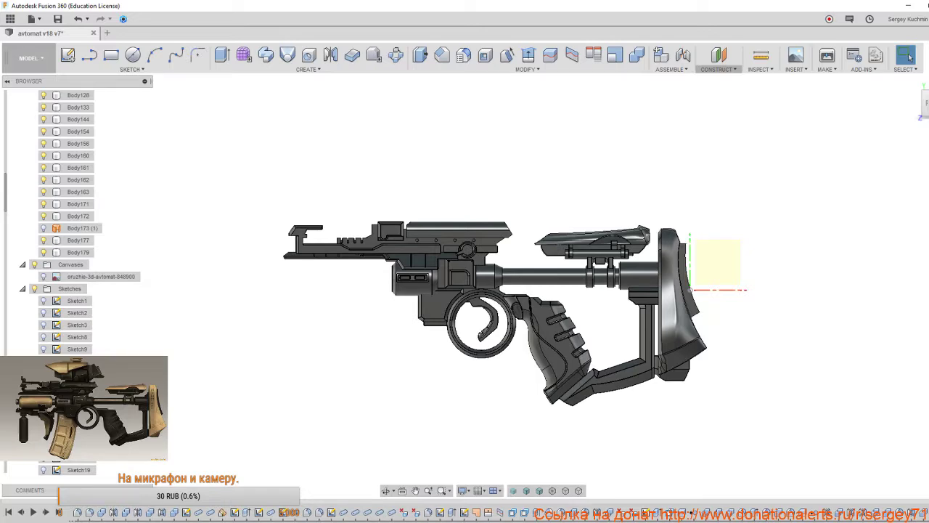
scroll(528, 333, down, 3)
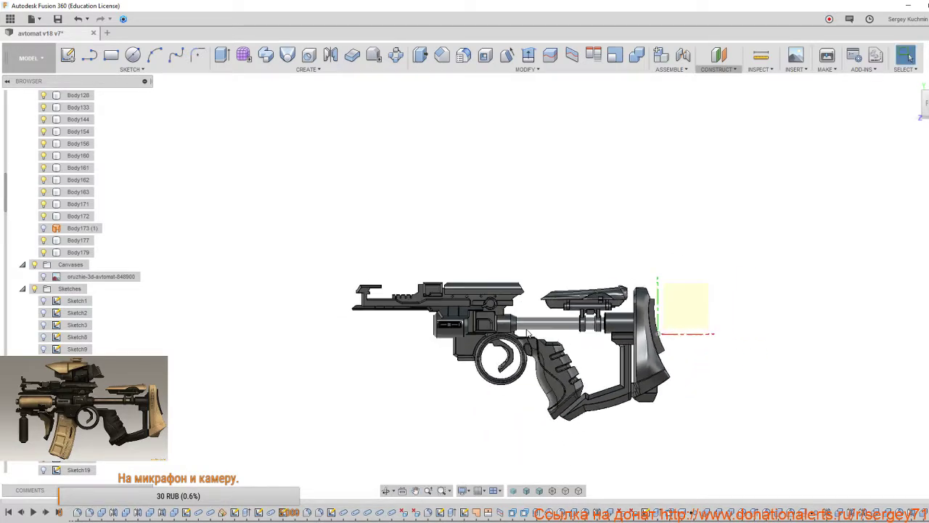
Show the reference canvas behind the rifle and view the receiver and upper rail against it from the front.
scroll(527, 333, up, 4)
middle_drag(524, 348, 599, 312)
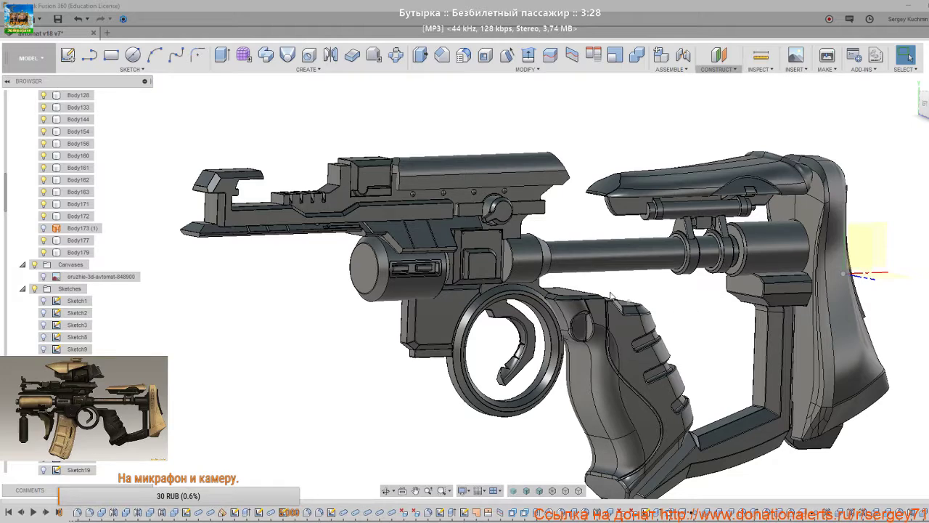
shift+middle_drag(612, 296, 567, 305)
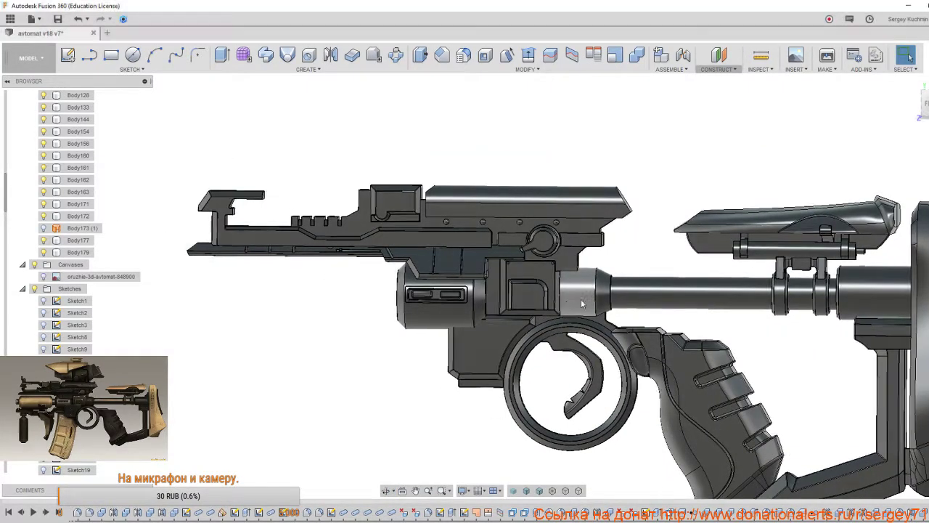
click(43, 277)
scroll(355, 300, down, 3)
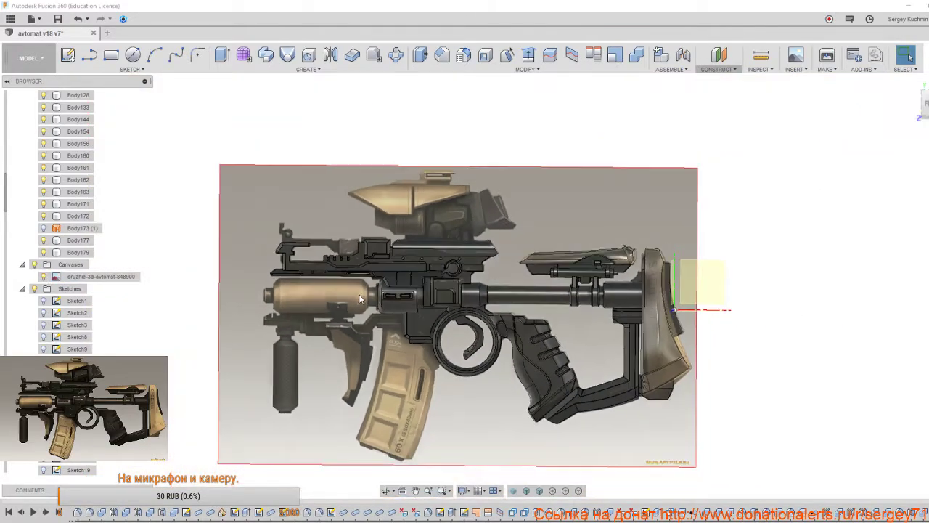
click(926, 104)
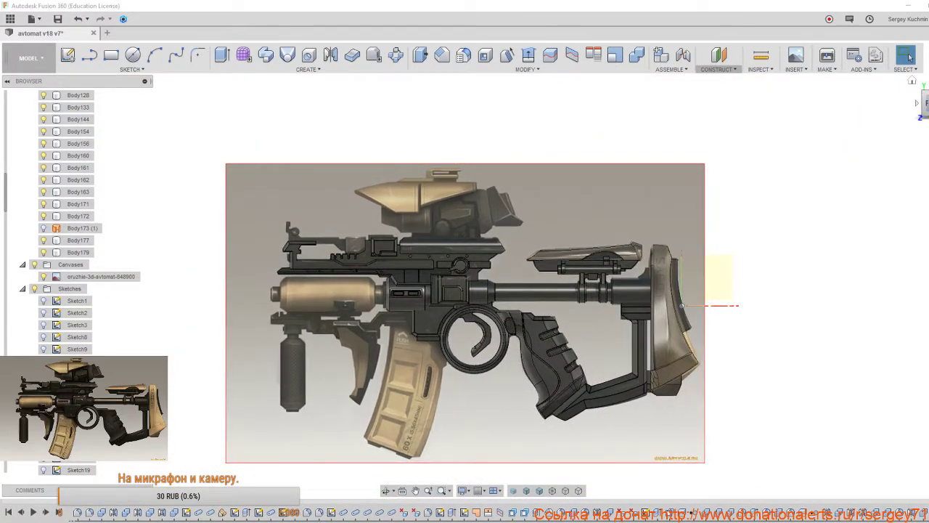
scroll(439, 323, up, 3)
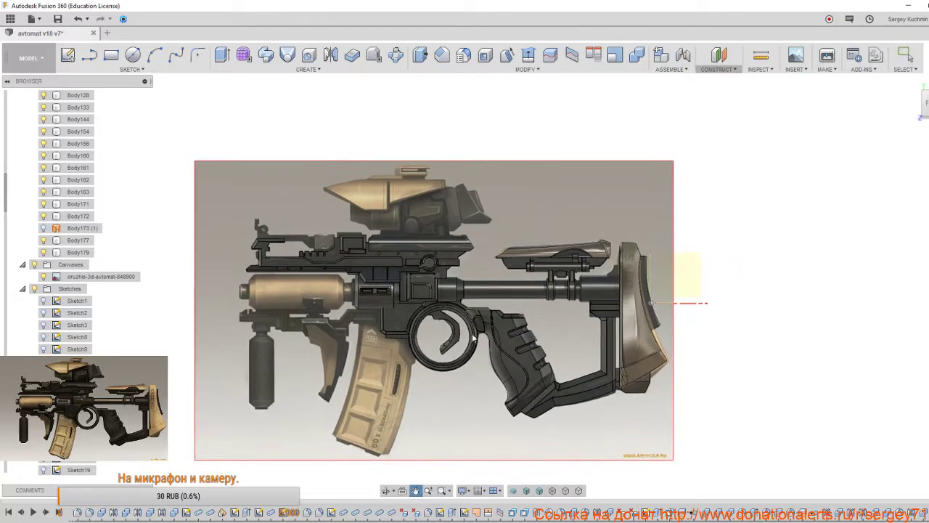
scroll(421, 311, up, 5)
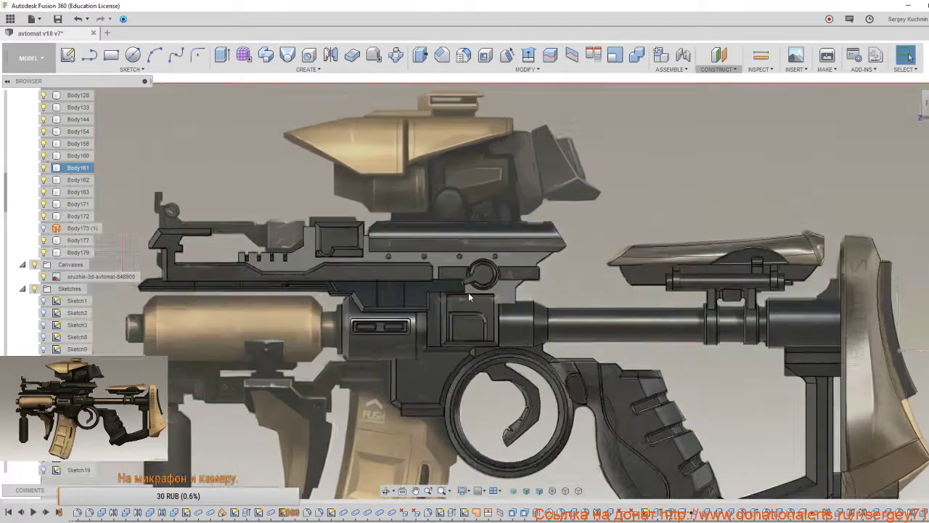
scroll(469, 291, up, 4)
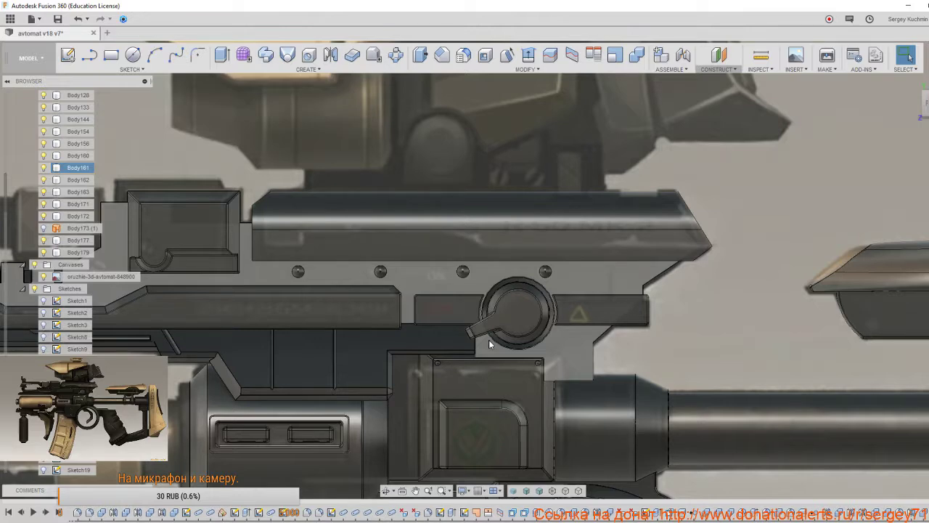
Compare the receiver plate, lever knob and upper rail cover outlines with the reference image up close.
middle_drag(556, 317, 606, 317)
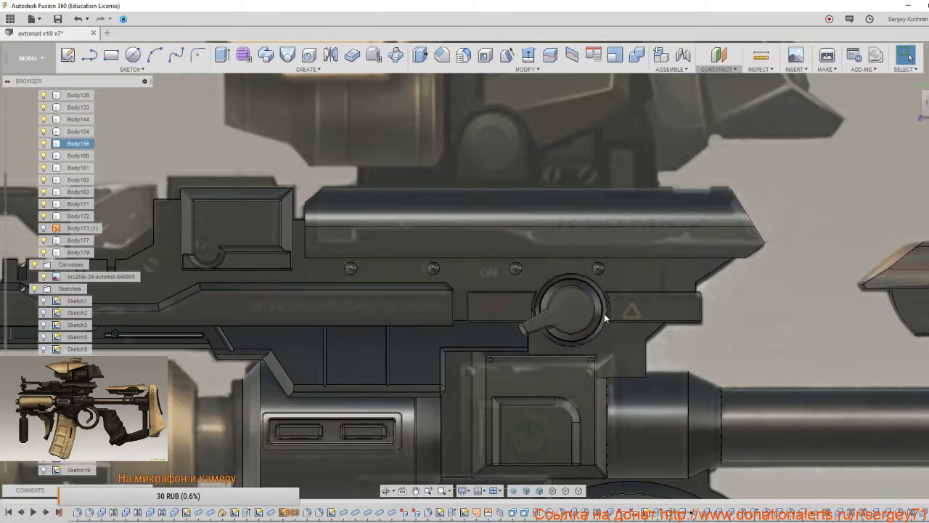
click(641, 332)
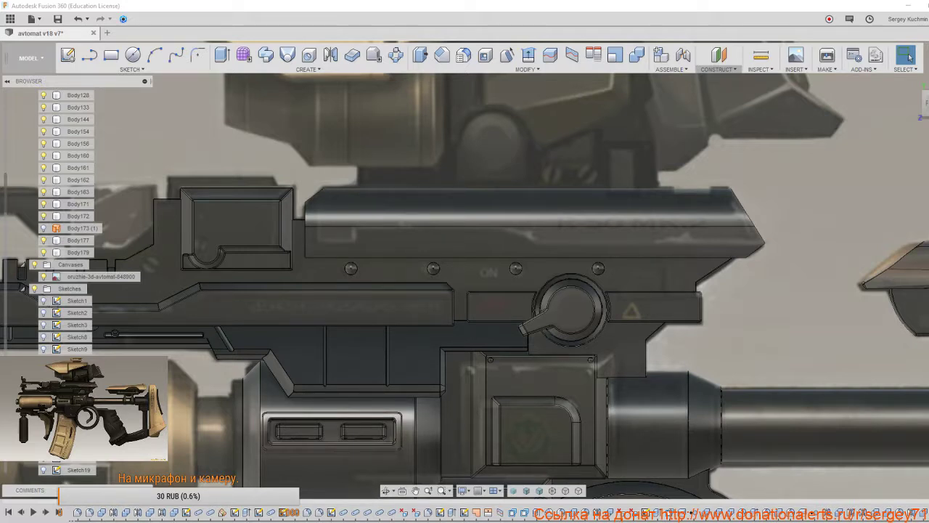
click(597, 349)
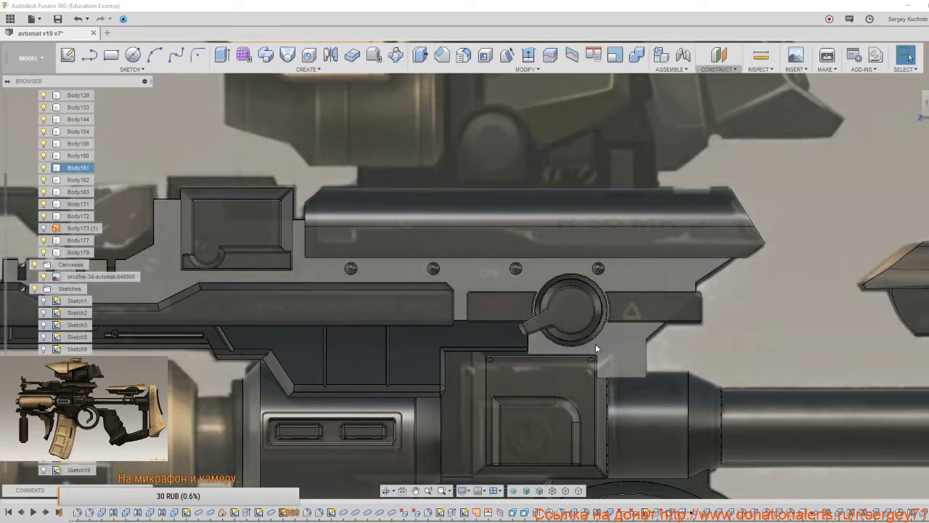
key(Escape)
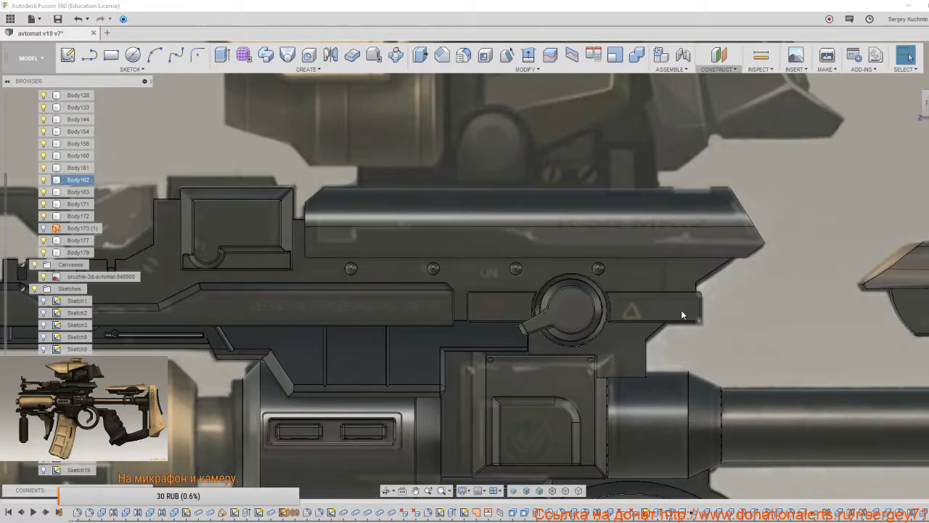
middle_drag(428, 273, 500, 308)
scroll(499, 309, down, 5)
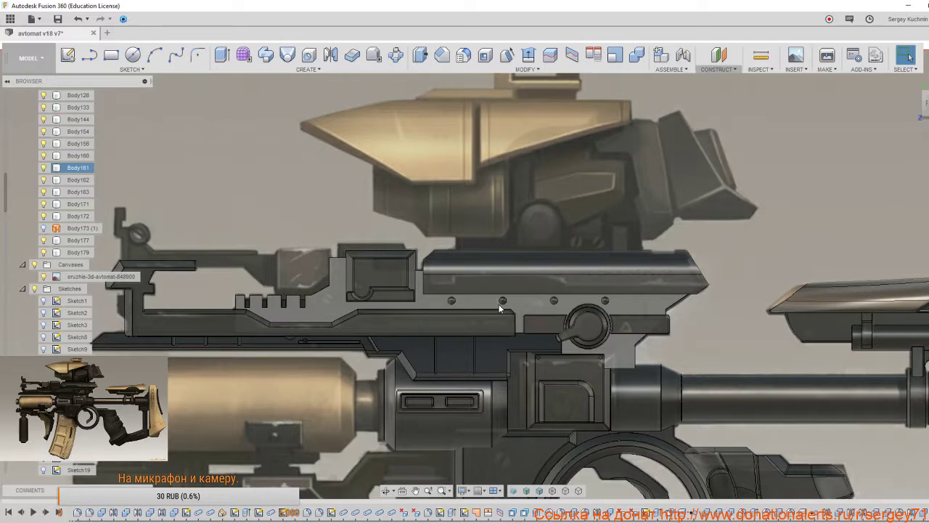
scroll(500, 309, down, 2)
middle_drag(508, 283, 429, 296)
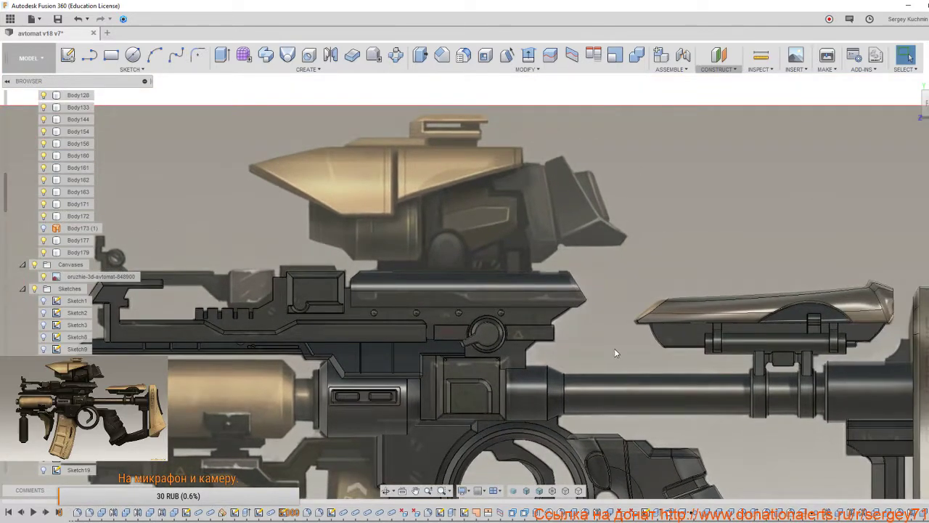
scroll(614, 348, up, 1)
scroll(599, 340, up, 2)
middle_drag(597, 341, 630, 349)
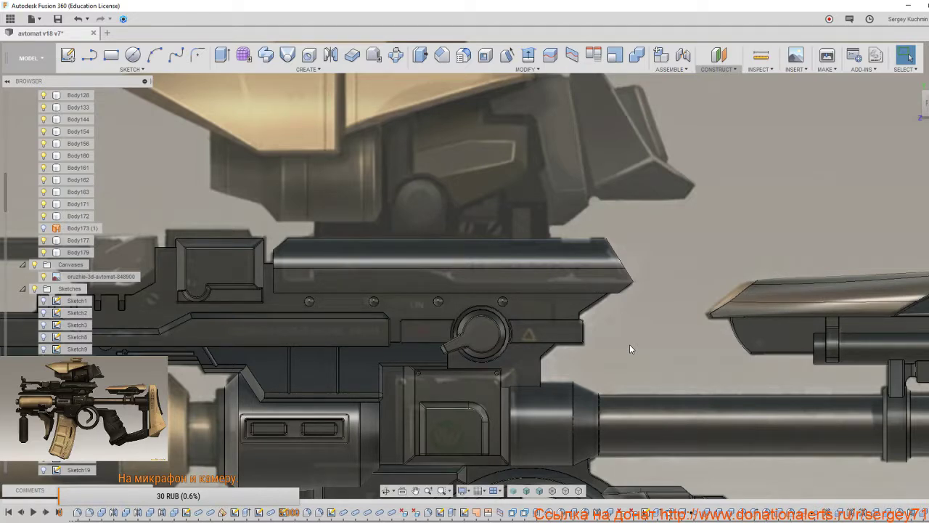
click(591, 301)
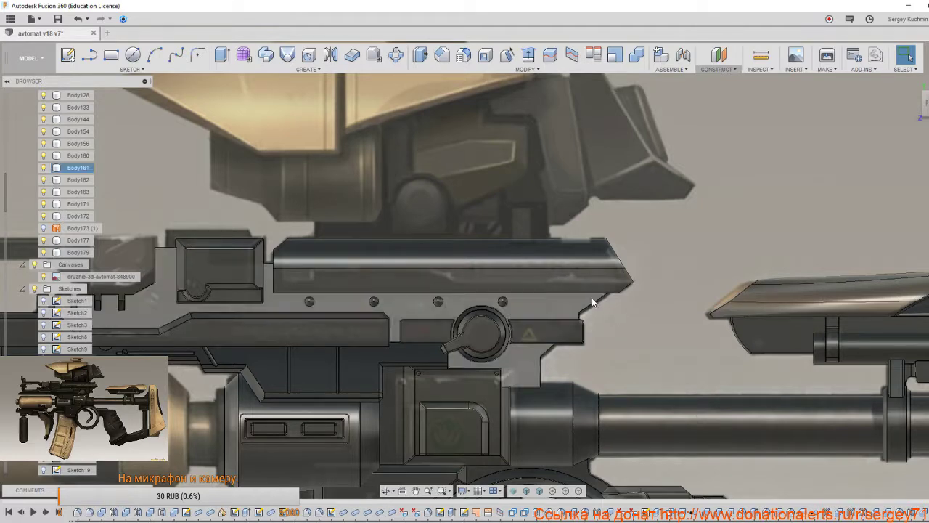
click(592, 300)
shift+middle_drag(591, 300, 598, 296)
Select the long side and rounded top faces of rail cover Body160 and hide the reference canvas.
click(574, 276)
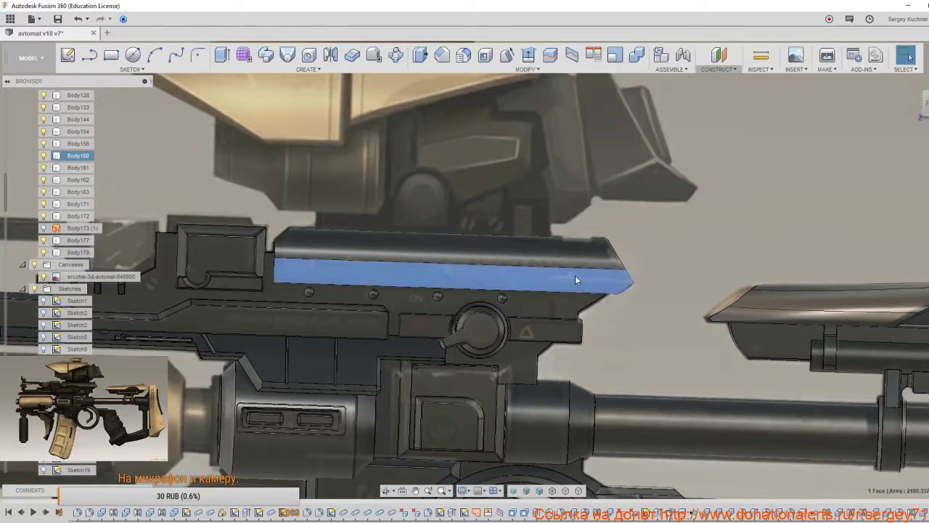
ctrl+click(571, 255)
shift+middle_drag(572, 255, 614, 310)
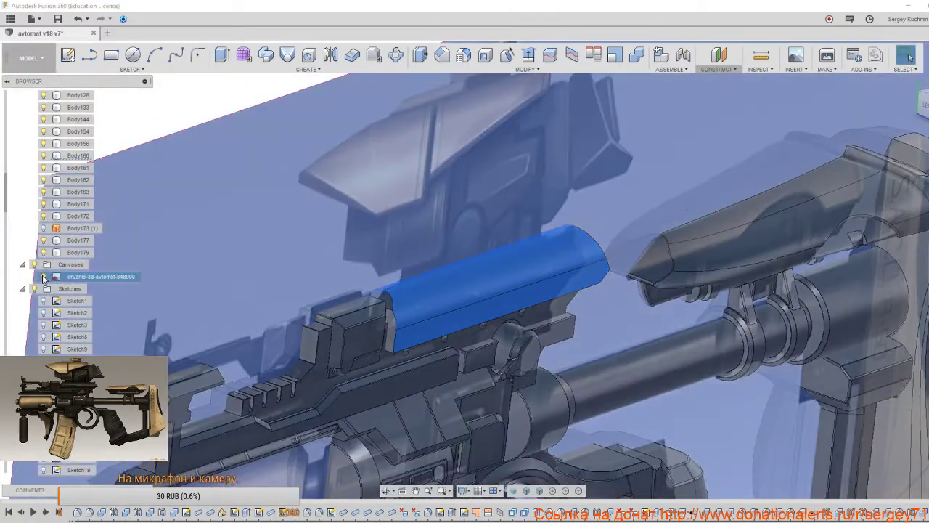
click(44, 276)
shift+middle_drag(445, 286, 482, 312)
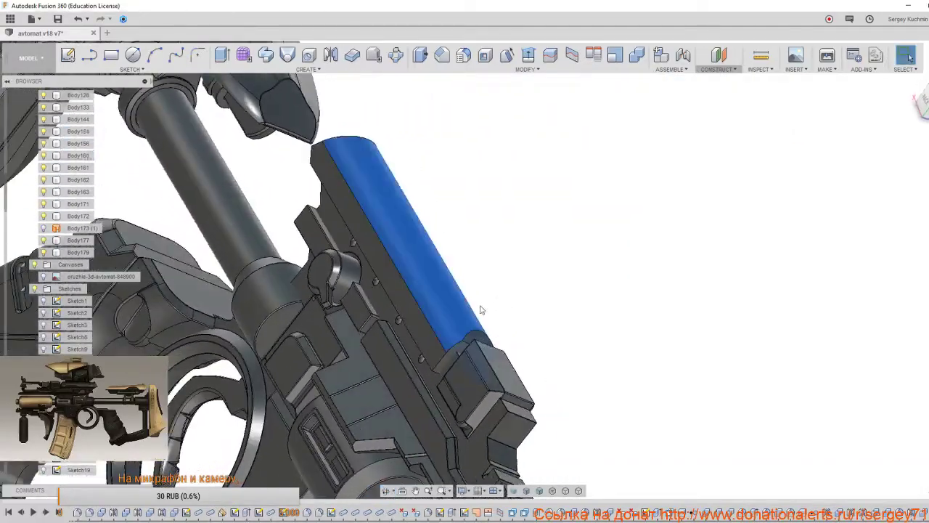
ctrl+click(431, 334)
shift+middle_drag(448, 301, 348, 276)
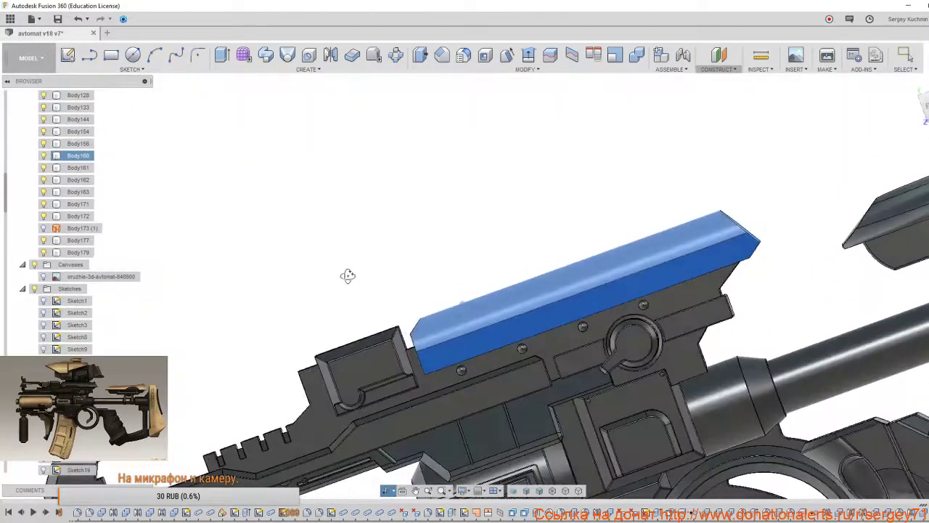
In the Patch workspace, offset the rail cover's connected side and top faces by 0 mm as a new body.
click(44, 61)
click(27, 98)
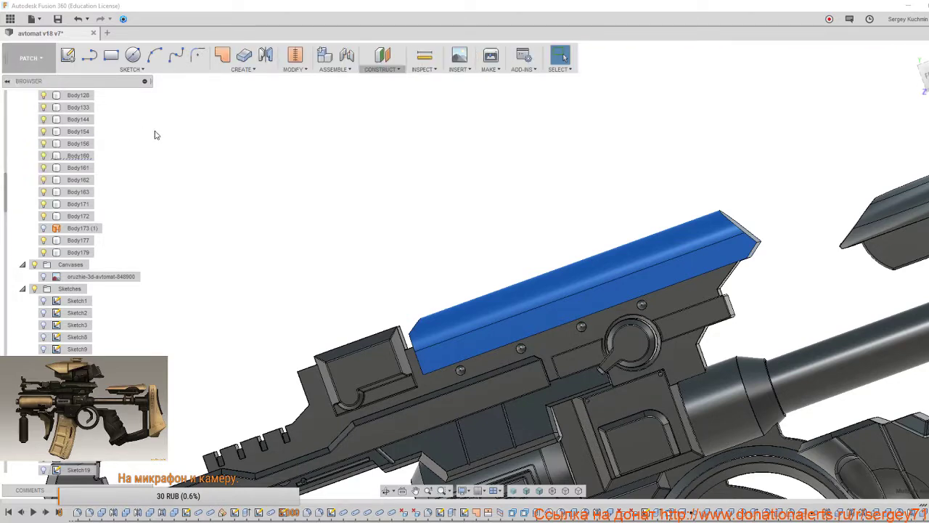
click(255, 70)
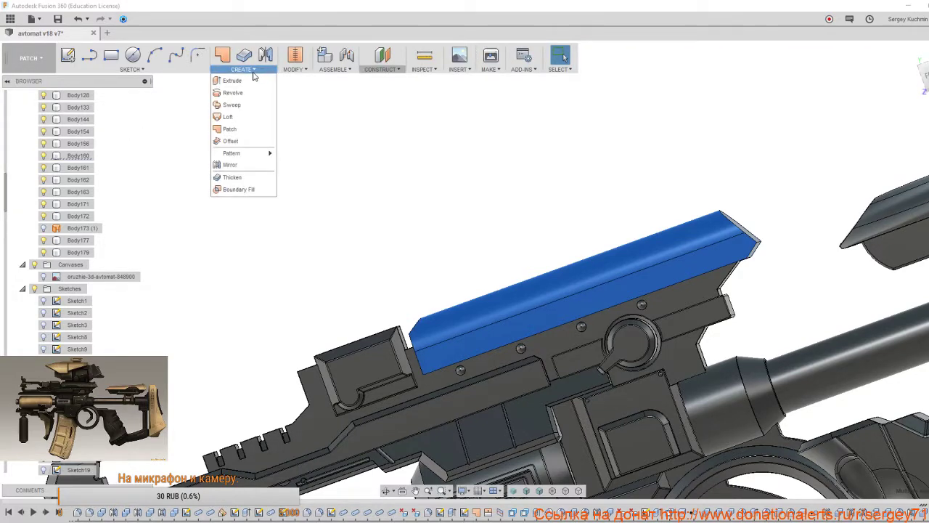
click(236, 141)
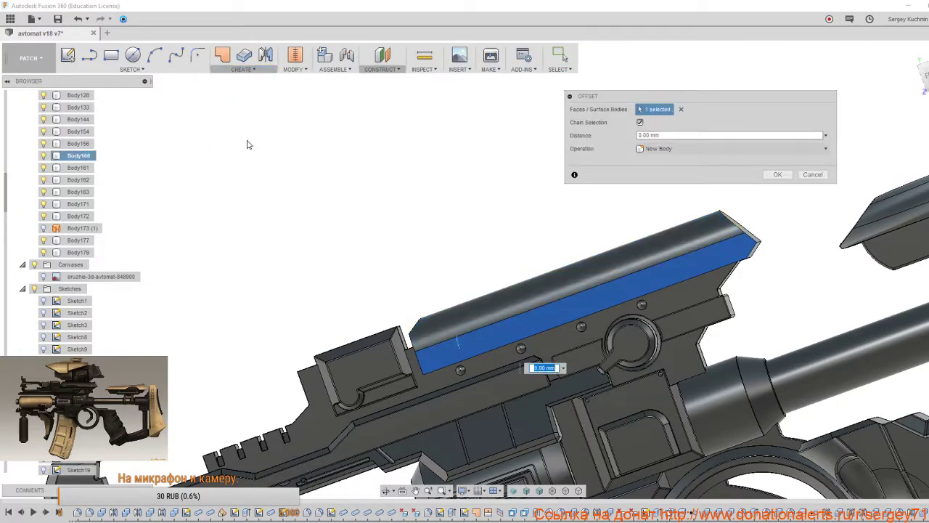
click(485, 313)
mouse_move(520, 314)
shift+middle_down()
mouse_move(661, 334)
mouse_move(606, 334)
mouse_move(603, 317)
mouse_move(508, 324)
mouse_move(517, 329)
shift+middle_up()
click(571, 332)
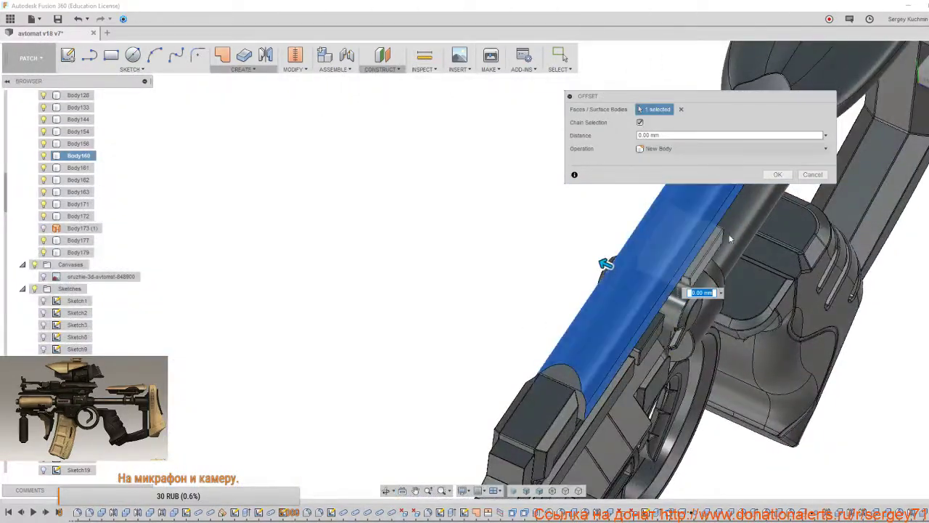
click(779, 175)
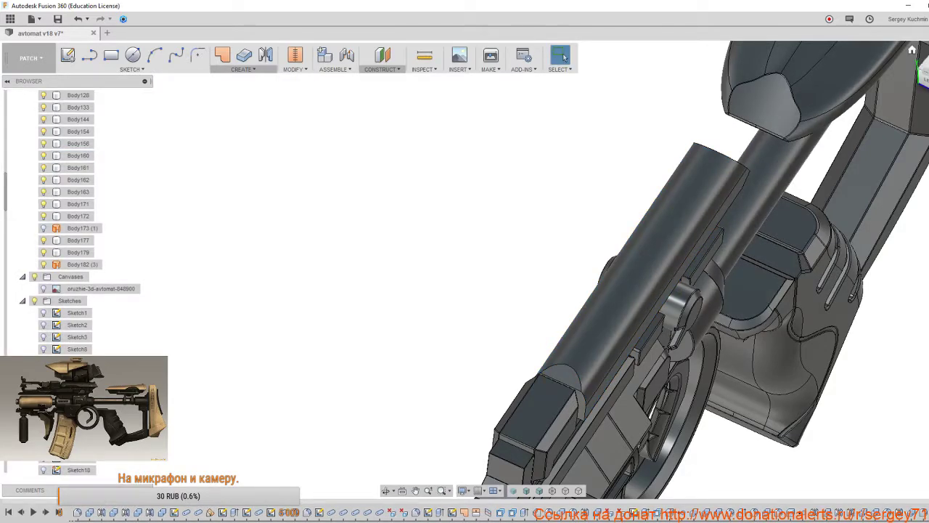
Inspect the whole rifle from several sides, ending on the upper rail cover.
click(923, 73)
middle_drag(373, 251, 576, 411)
scroll(663, 330, up, 2)
scroll(662, 330, down, 3)
scroll(549, 460, down, 2)
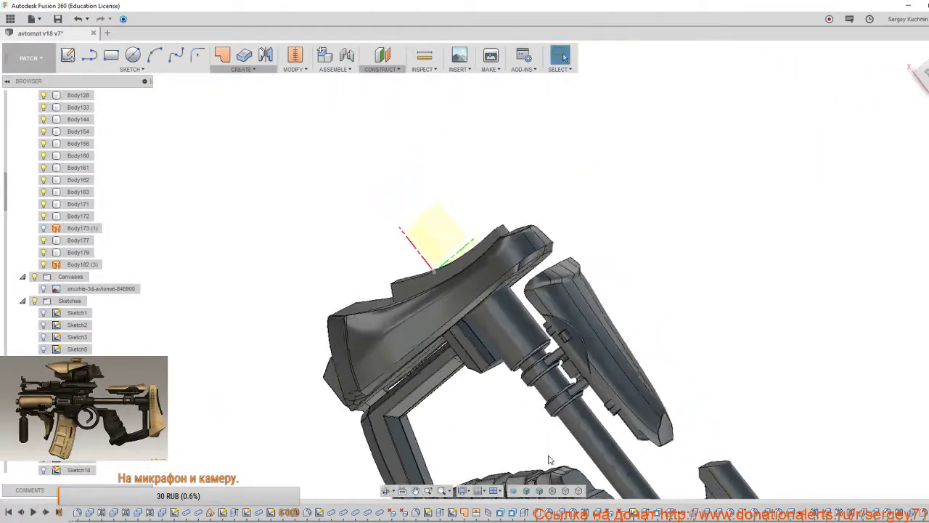
middle_drag(549, 460, 415, 230)
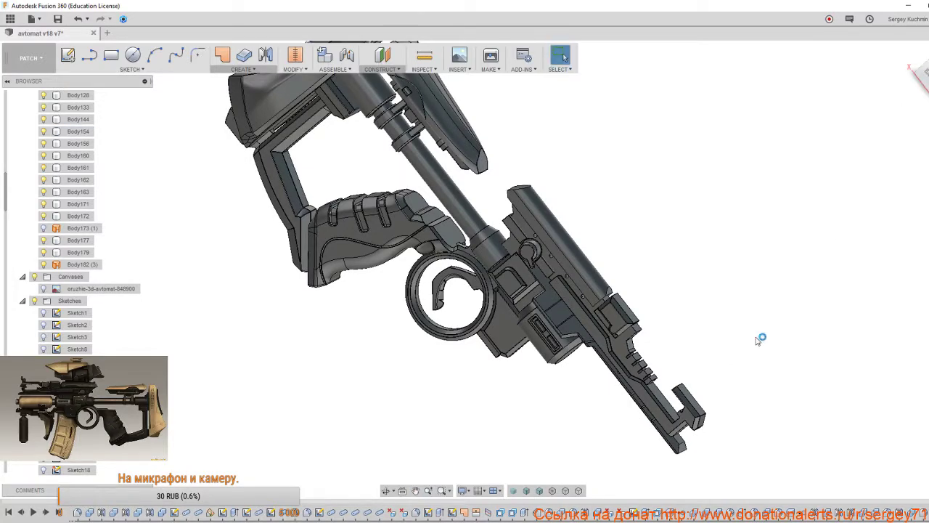
shift+middle_drag(759, 339, 573, 357)
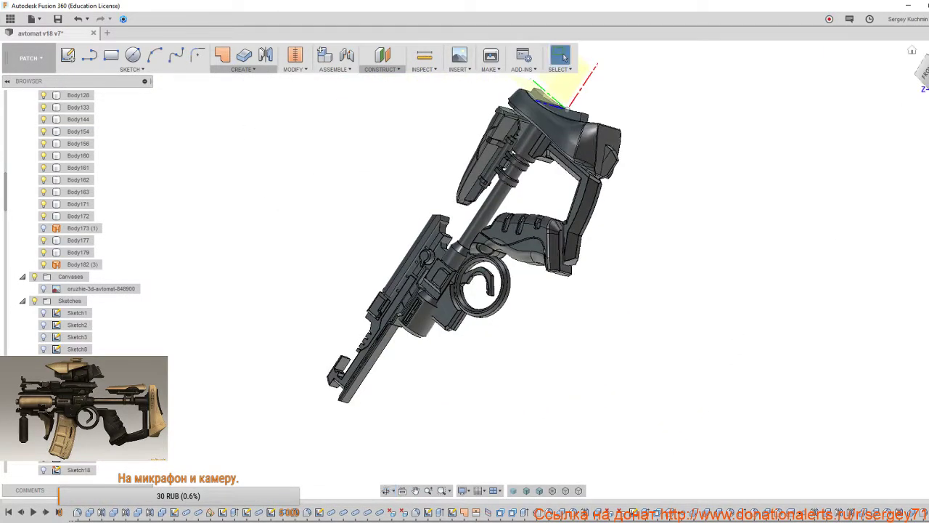
click(911, 53)
middle_drag(489, 178, 665, 297)
scroll(624, 283, up, 3)
Start thickening the surface Body182 over the upper rail cover to one side as a new body, with a 2 mm thickness.
click(82, 264)
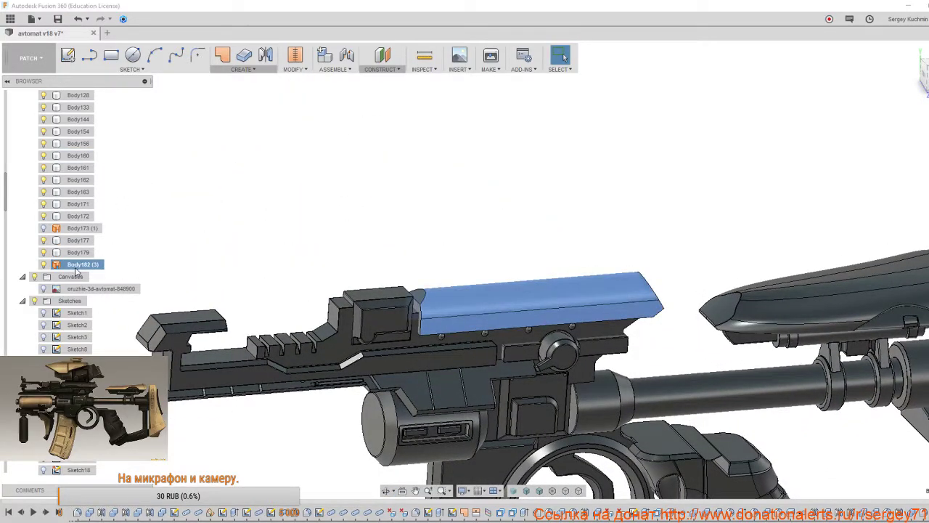
scroll(410, 313, up, 3)
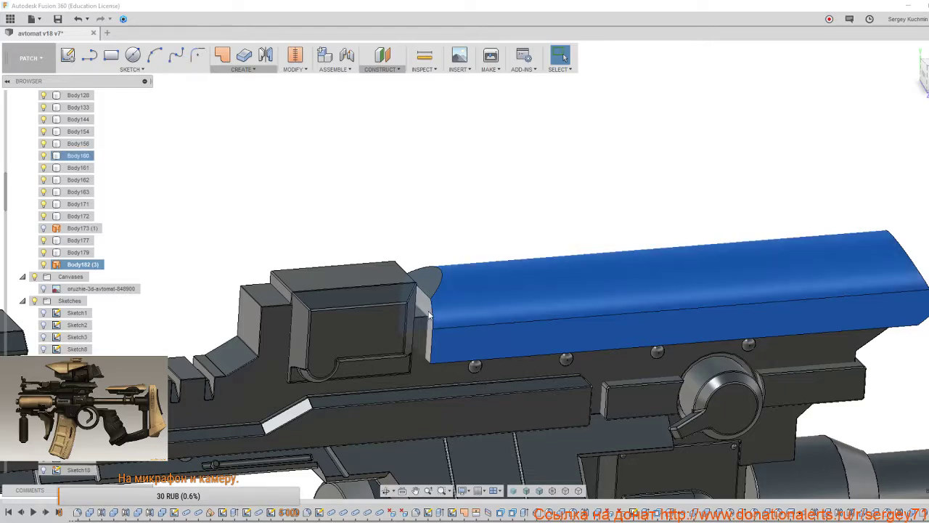
mouse_move(444, 323)
shift+middle_down()
mouse_move(442, 307)
mouse_move(457, 312)
shift+middle_up()
shift+middle_drag(541, 342, 424, 265)
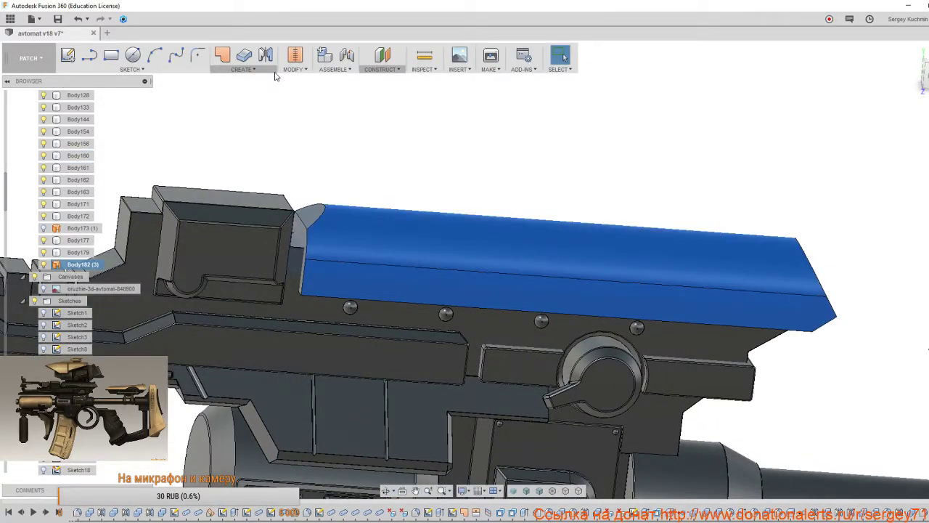
click(247, 69)
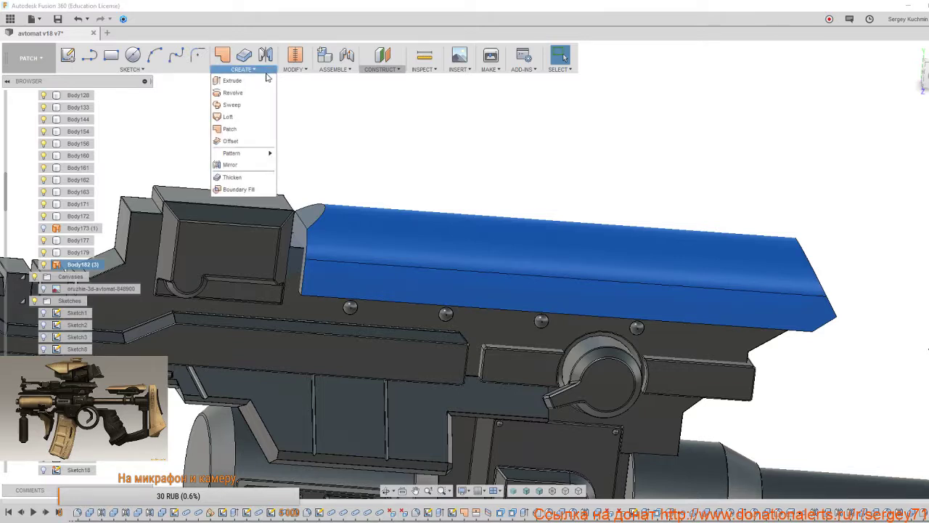
click(299, 70)
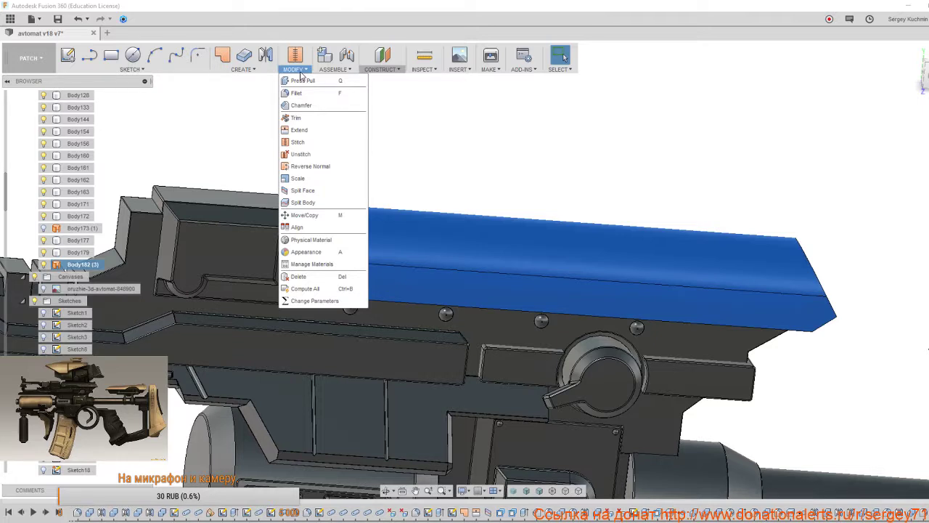
mouse_move(262, 72)
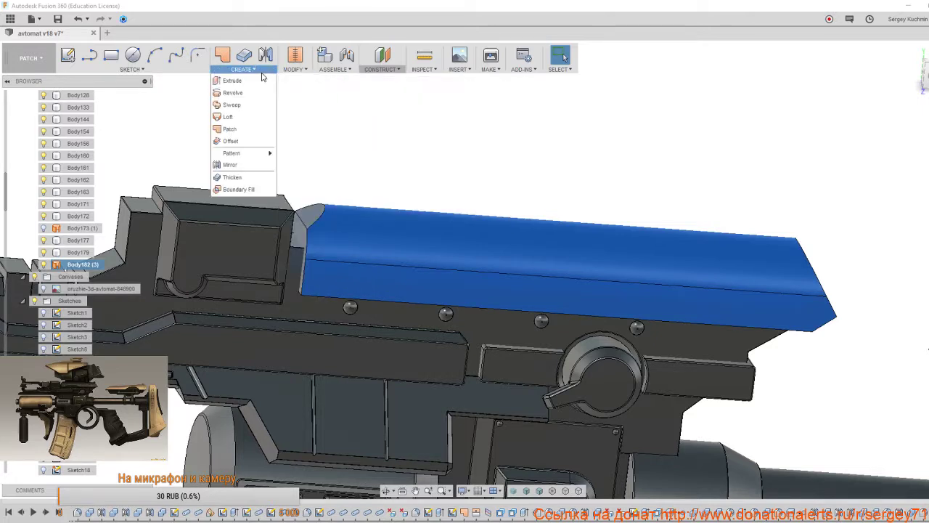
click(232, 178)
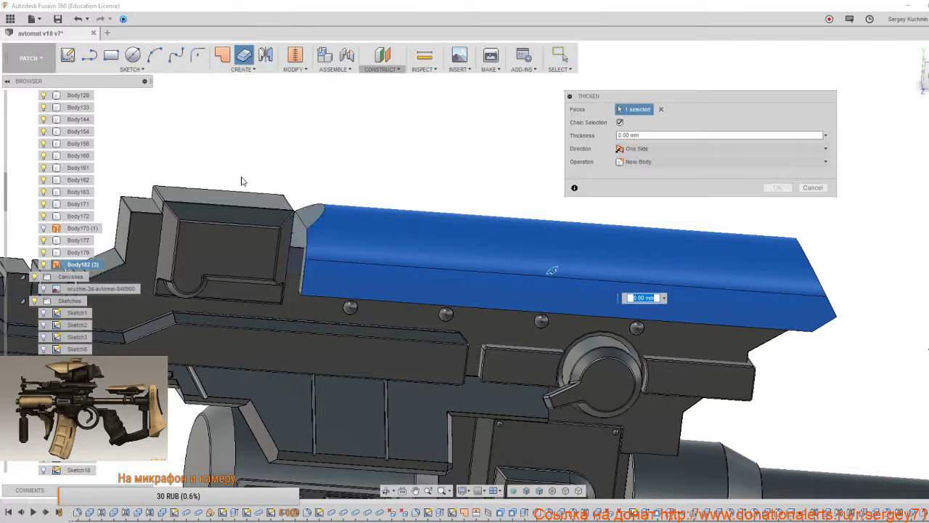
click(663, 298)
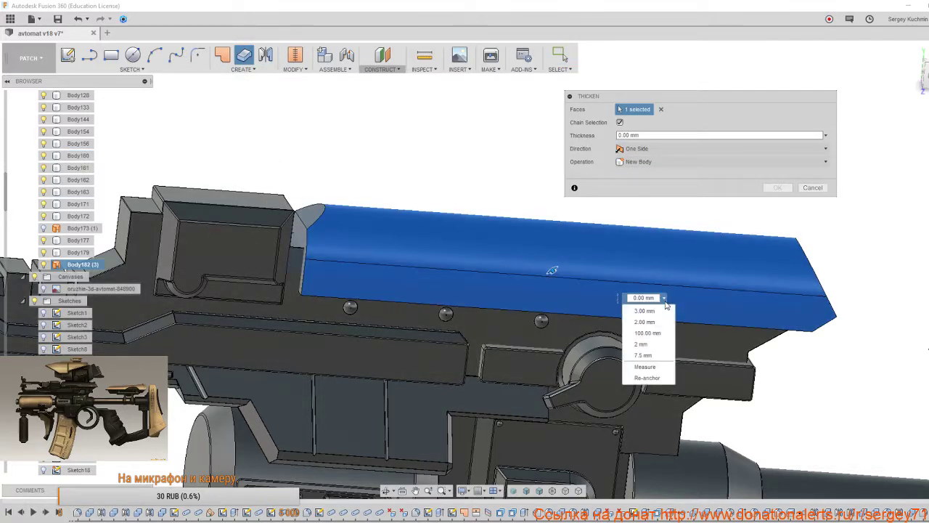
click(644, 321)
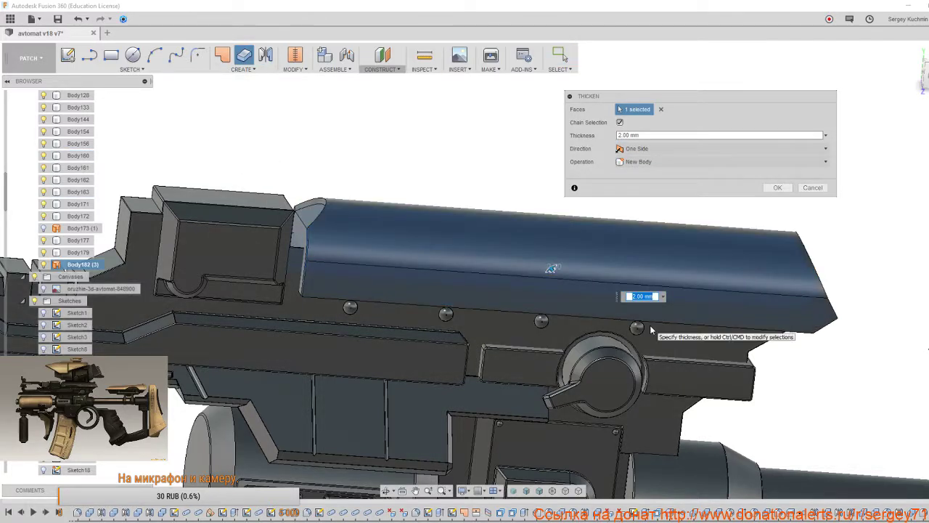
mouse_move(552, 268)
shift+middle_down()
mouse_move(543, 259)
mouse_move(557, 264)
shift+middle_up()
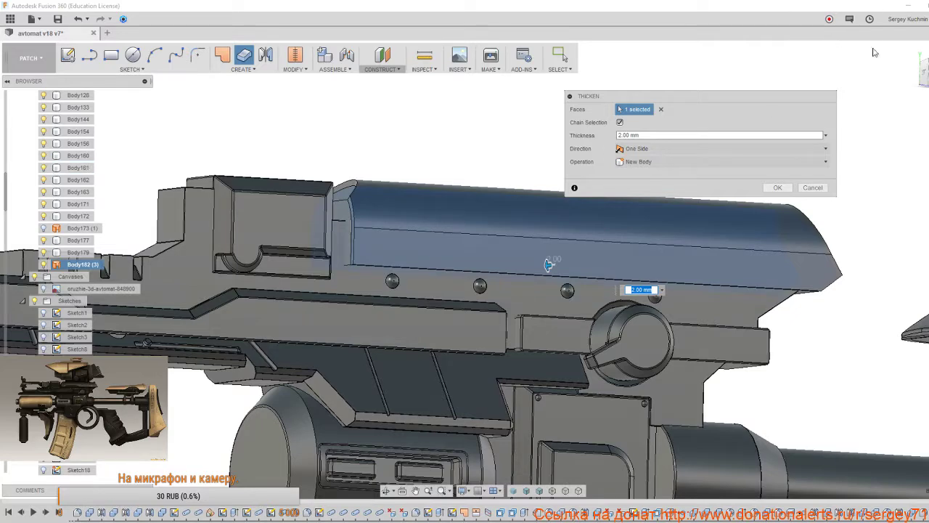
Check the thickened cover preview from the side and at an angle, and set its thickness to 3 mm.
click(923, 71)
middle_drag(473, 363, 580, 378)
scroll(376, 361, up, 3)
scroll(376, 361, down, 5)
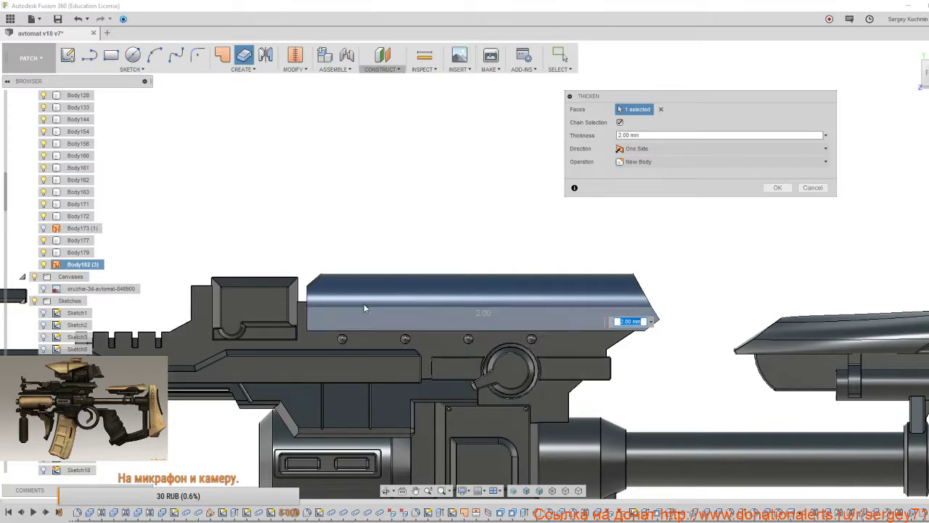
right_click(392, 257)
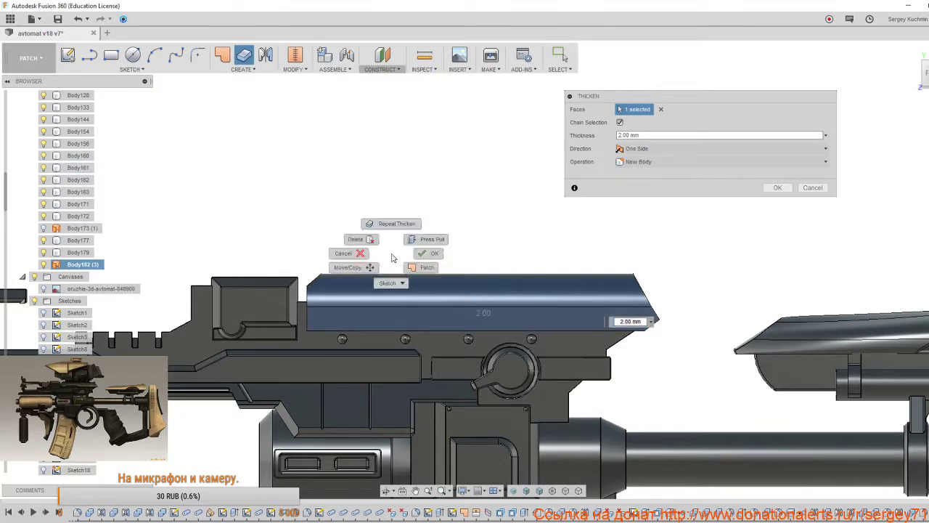
click(528, 204)
shift+middle_drag(480, 281, 536, 307)
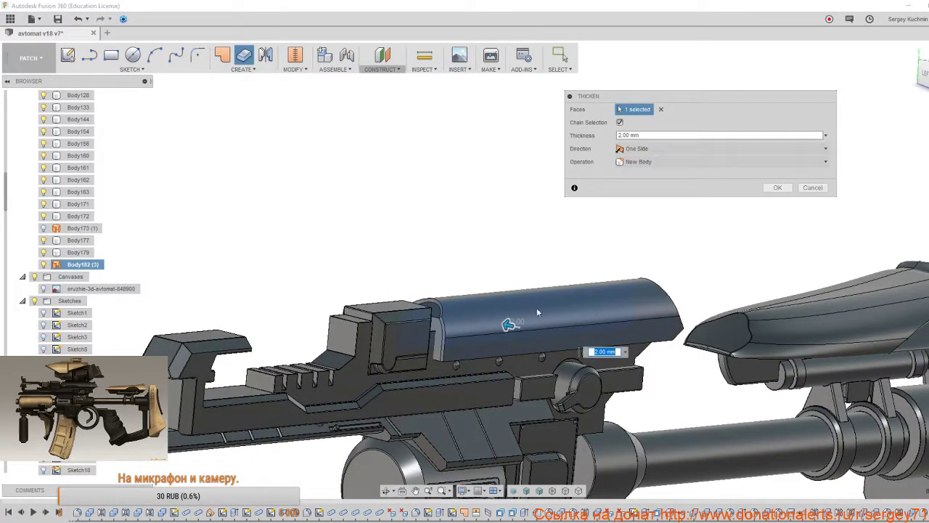
click(624, 352)
click(607, 365)
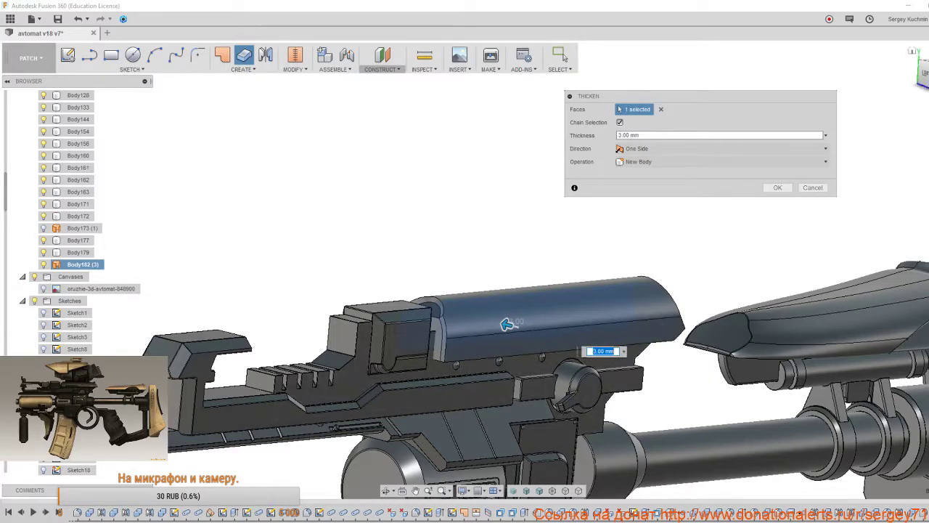
Show the reference canvas in a straight side view behind the thickened cover preview.
click(922, 73)
middle_drag(389, 306, 528, 313)
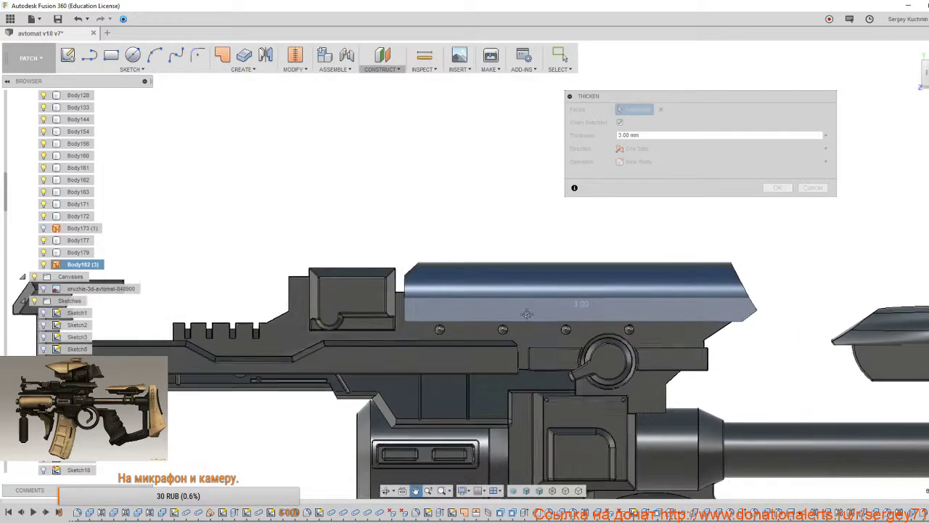
scroll(462, 331, down, 2)
middle_drag(378, 349, 352, 306)
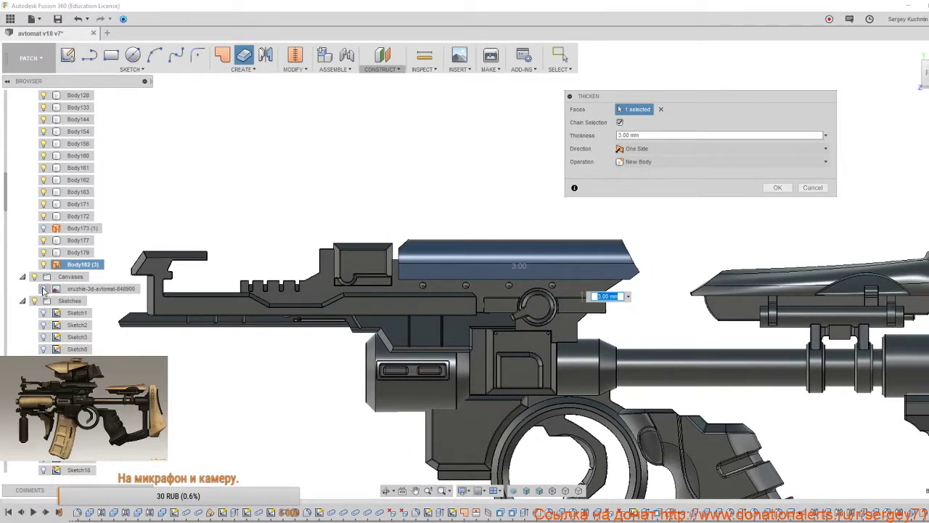
click(43, 288)
scroll(447, 274, up, 2)
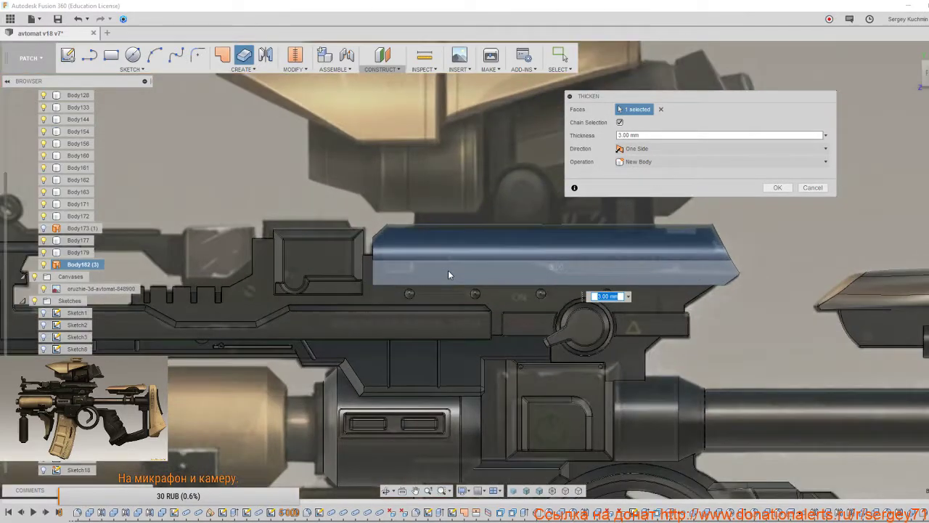
Try thicknesses of 5, 4 and 3.5 mm against the reference image, and complete the thicken at 3 mm.
click(627, 296)
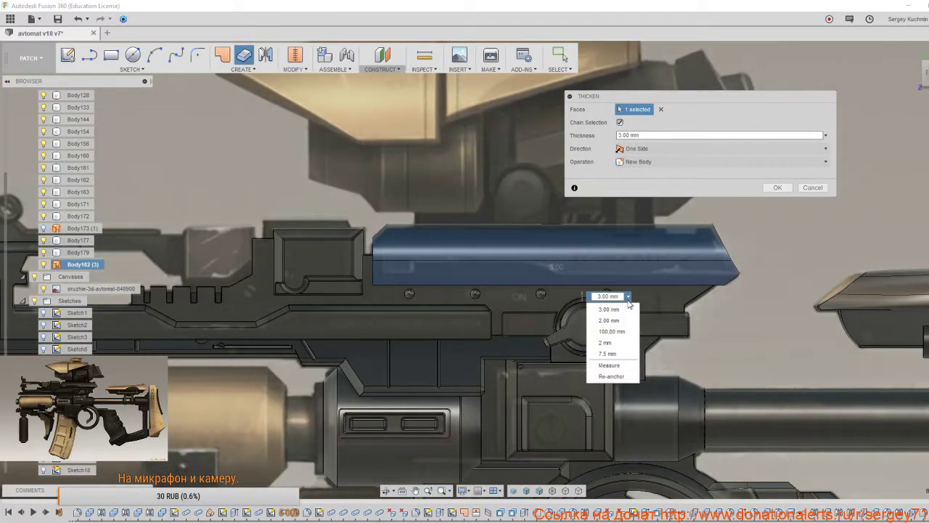
click(621, 298)
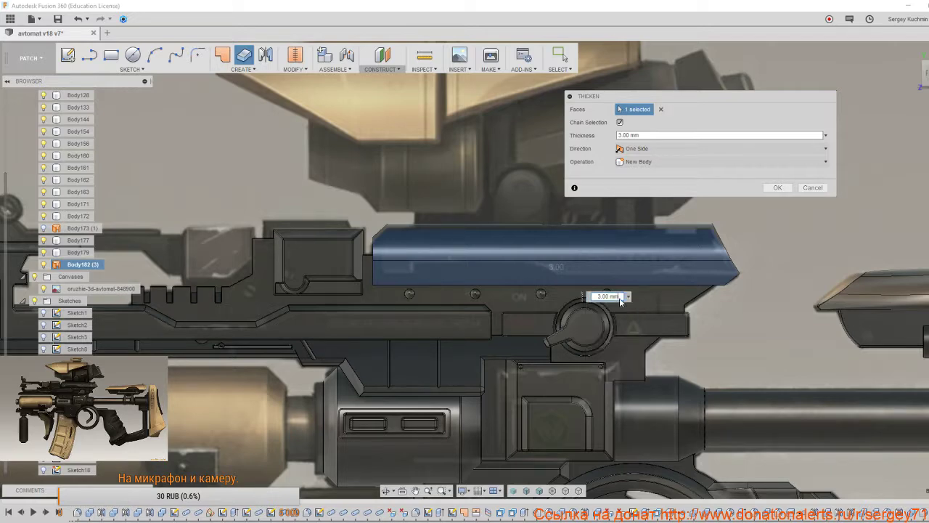
drag(619, 297, 580, 298)
text(5)
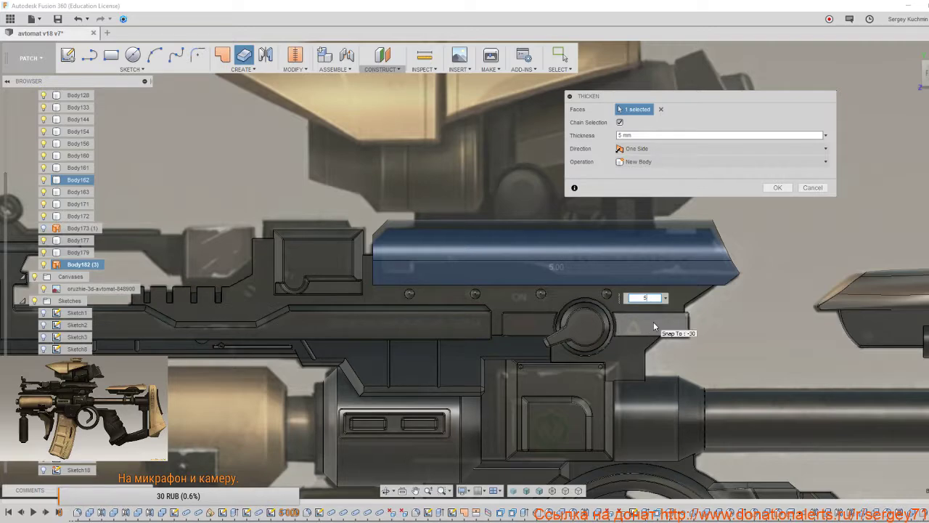
text(4)
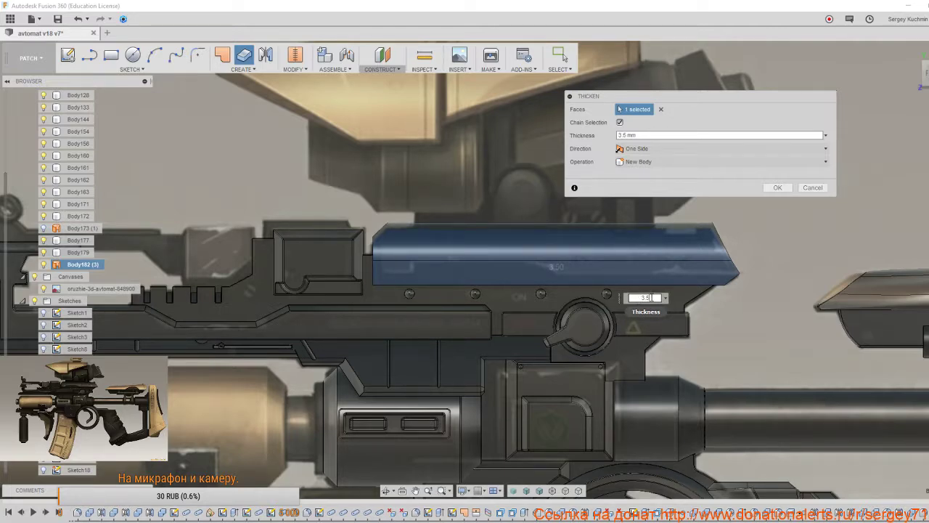
text(3)
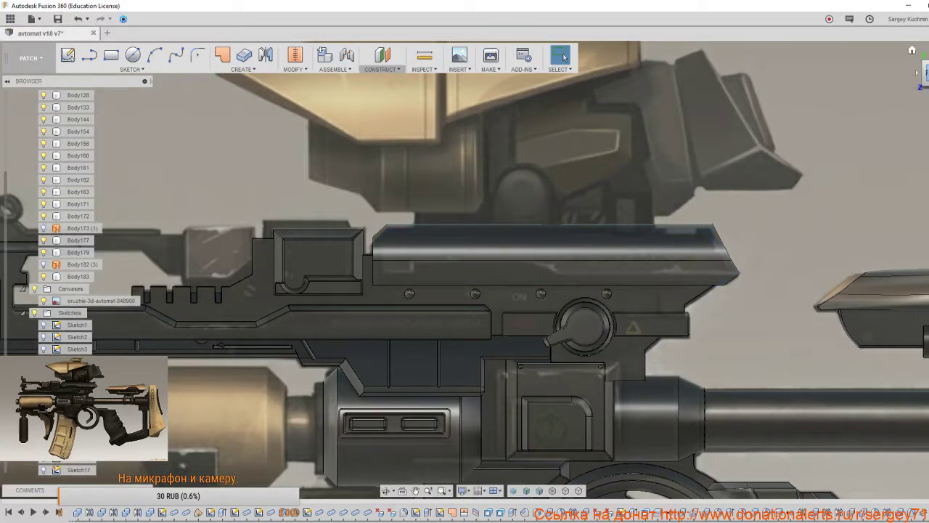
Isolate the thickened rail cover body Body183.
scroll(642, 348, down, 3)
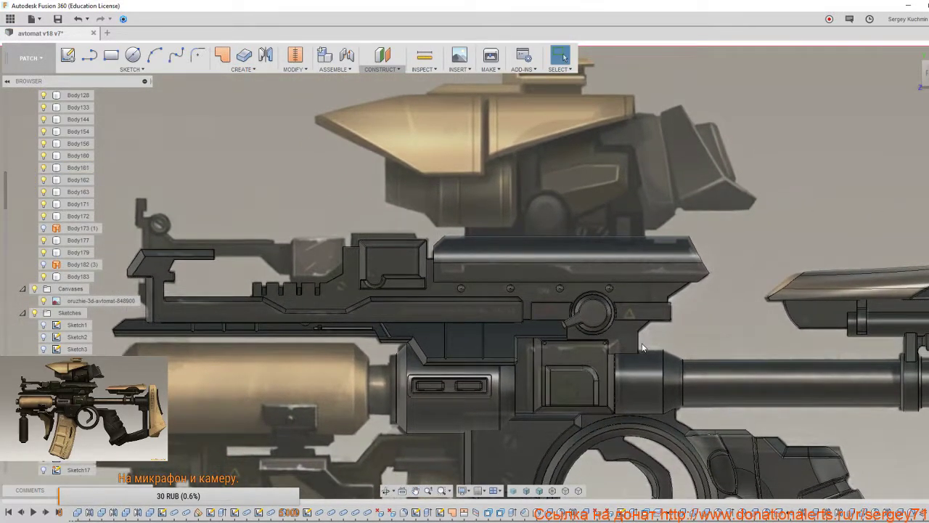
click(662, 261)
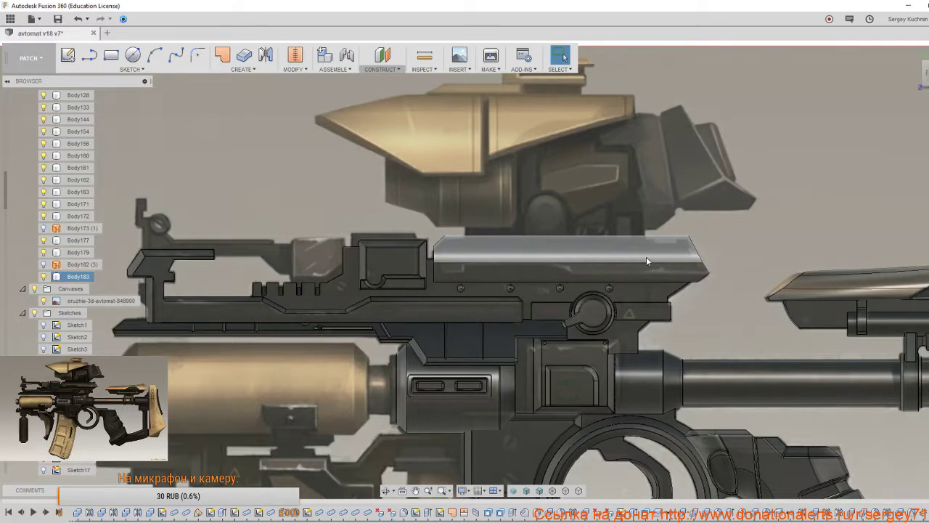
click(89, 276)
right_click(512, 273)
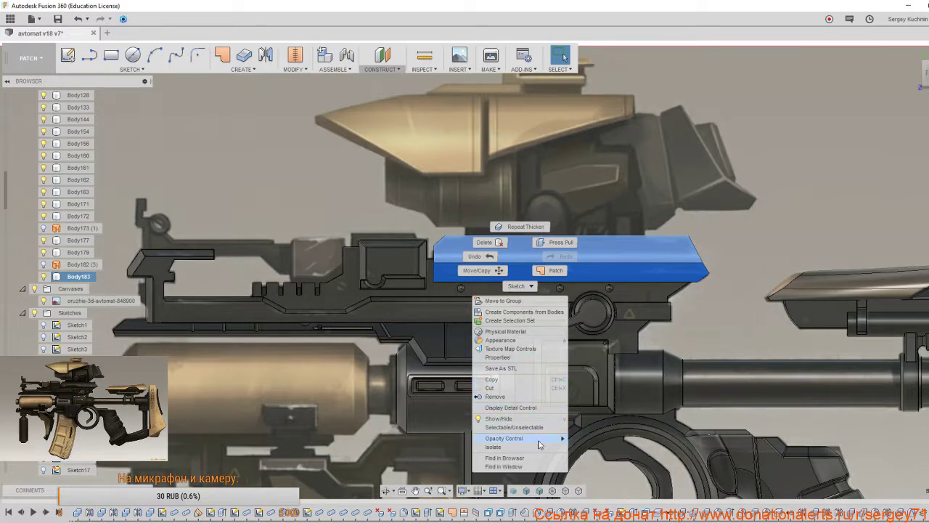
click(506, 447)
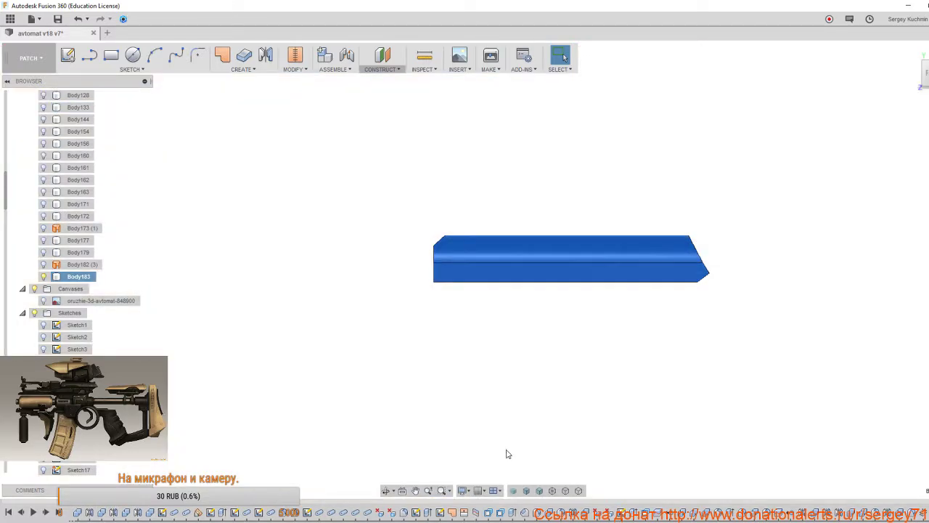
Show the reference canvas behind the isolated cover and compare the panel details along its side.
click(44, 301)
scroll(411, 309, up, 5)
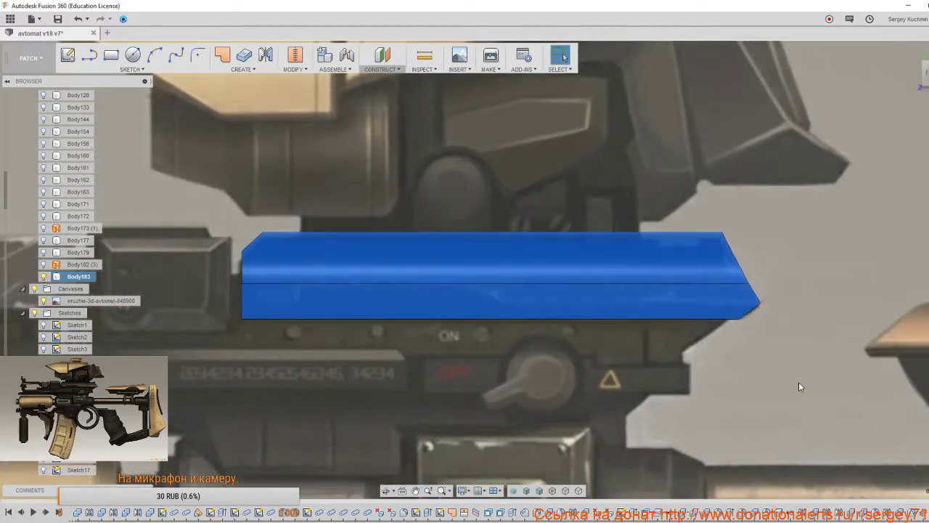
key(Escape)
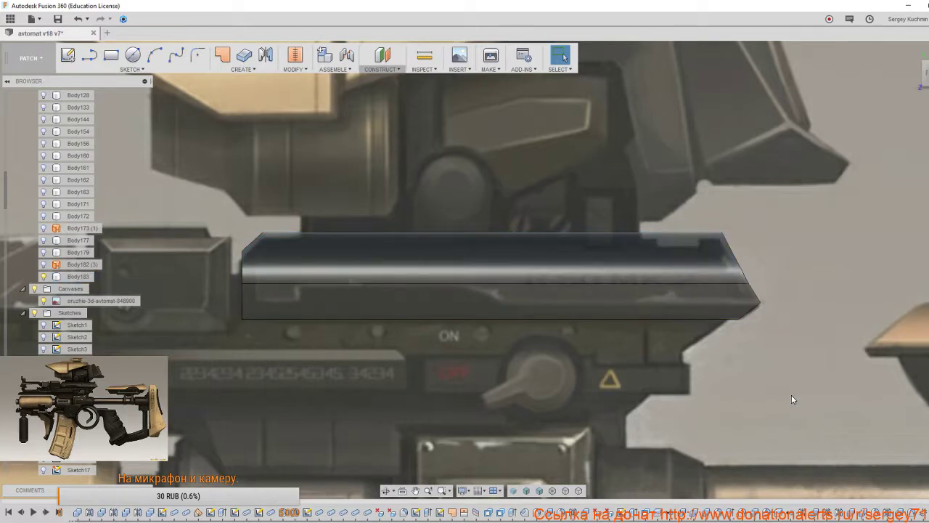
scroll(792, 397, down, 2)
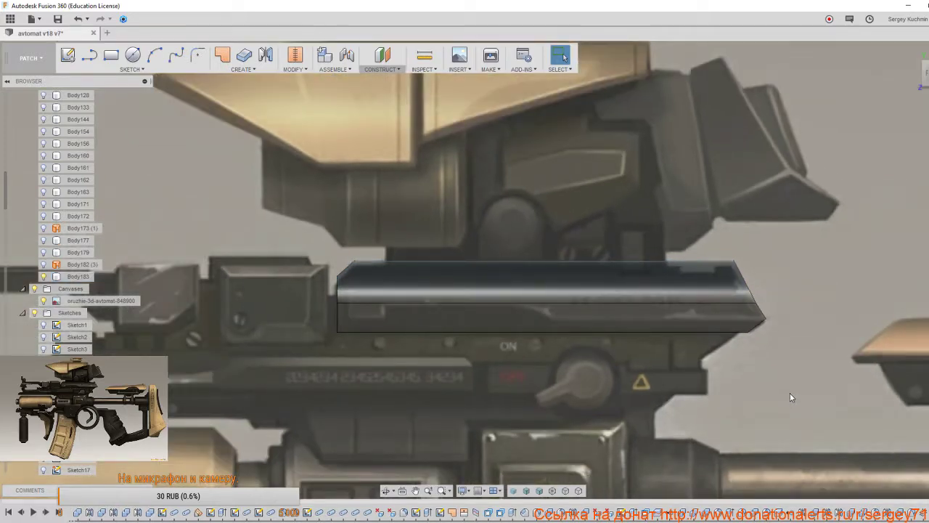
middle_drag(791, 394, 758, 342)
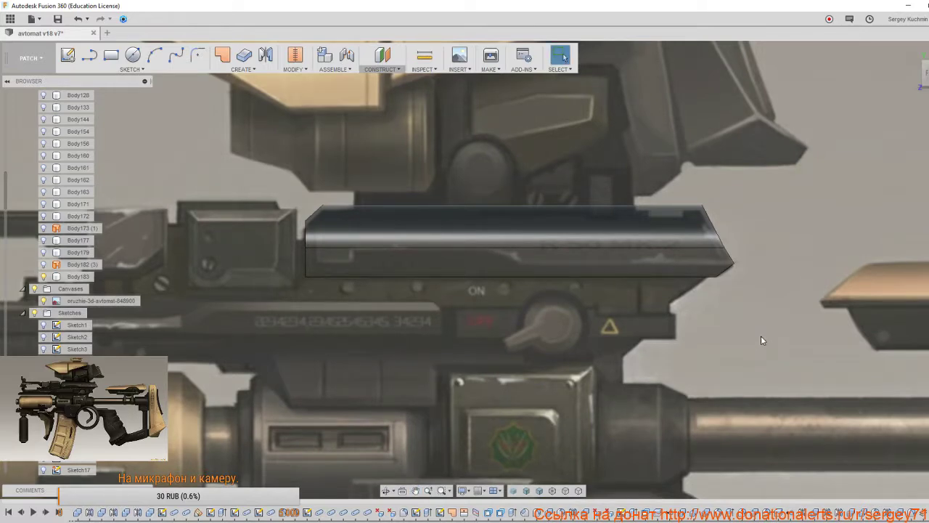
Sketch on the cover's lower side face a line along its upper edge, with a notch about 6.7 mm deep and a run of about 58 mm.
click(500, 260)
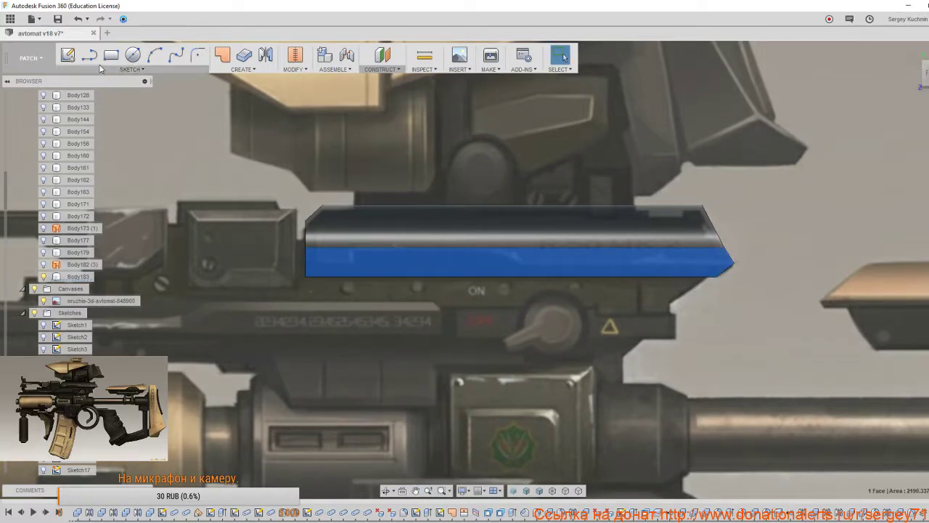
click(68, 56)
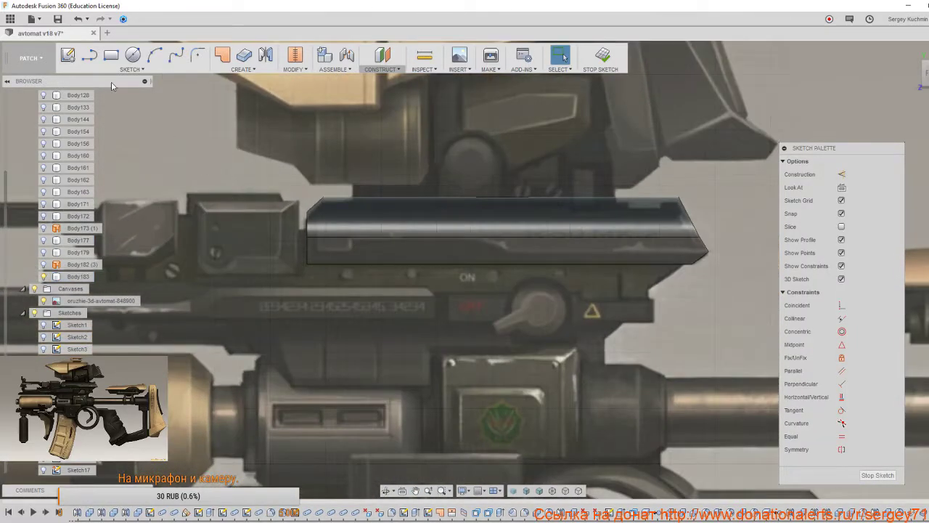
click(90, 55)
scroll(247, 232, up, 5)
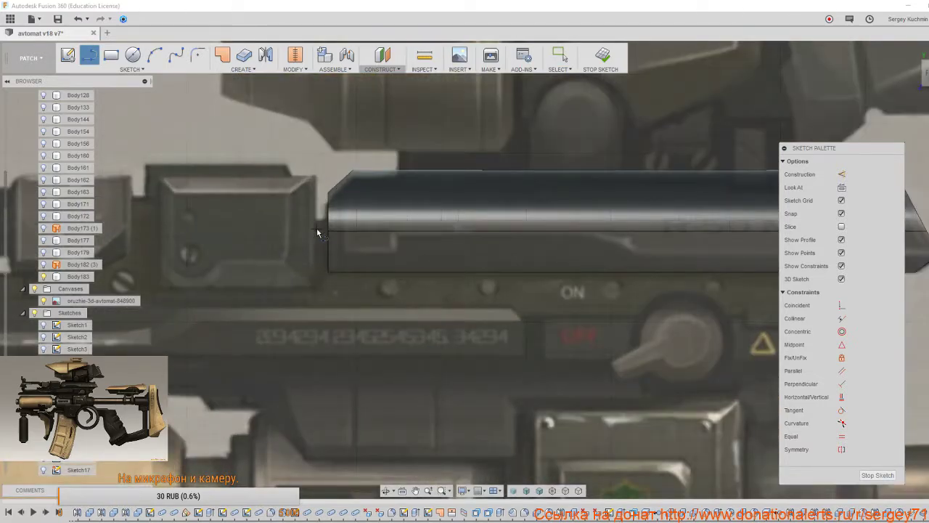
click(320, 231)
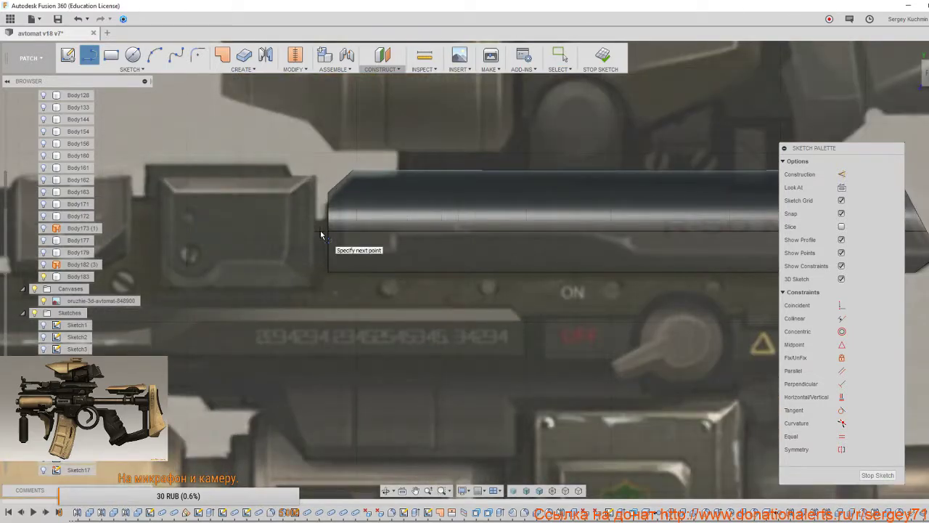
click(346, 232)
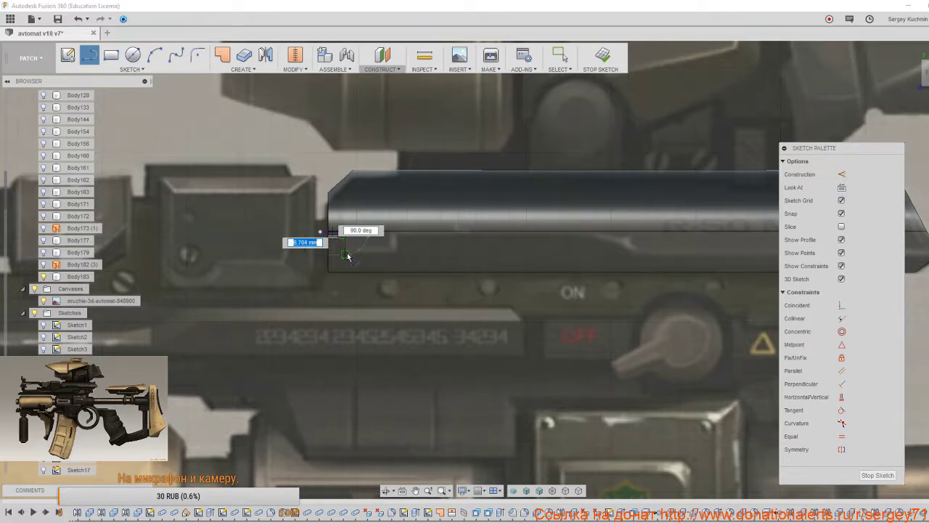
click(347, 254)
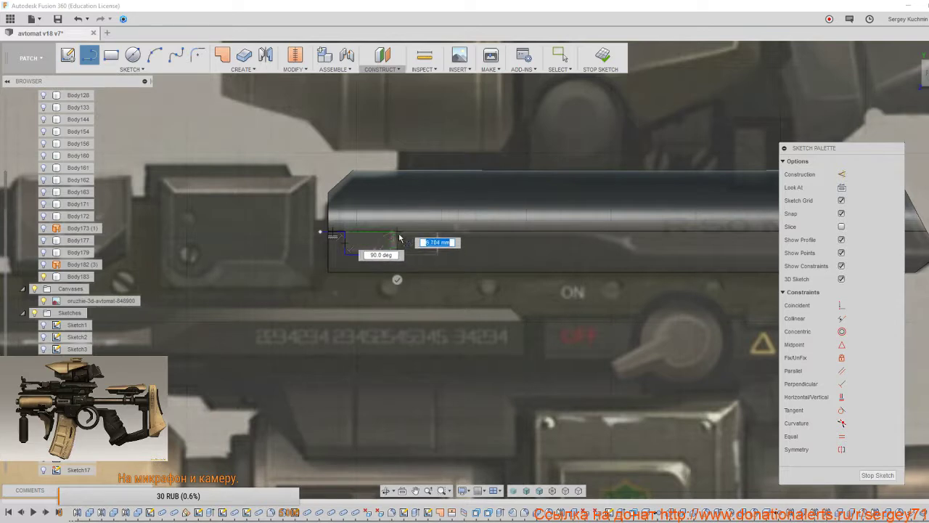
click(397, 233)
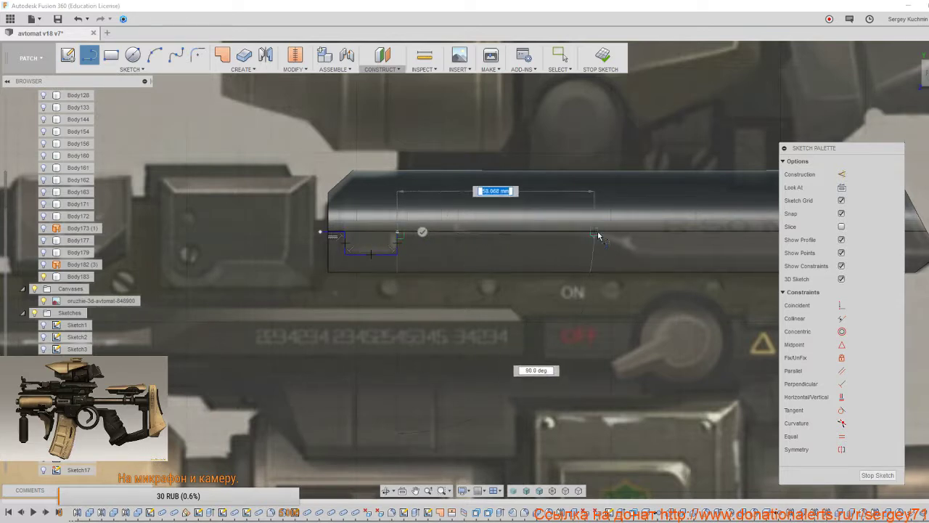
click(597, 235)
middle_drag(588, 254, 428, 241)
click(564, 260)
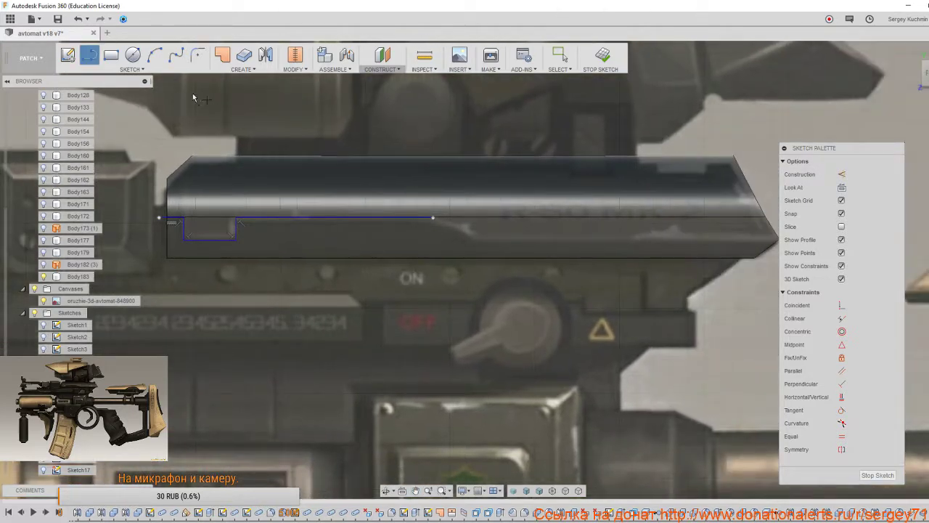
Draw an arc curving down from the end of the long line, following the step in the reference image.
click(161, 55)
click(433, 217)
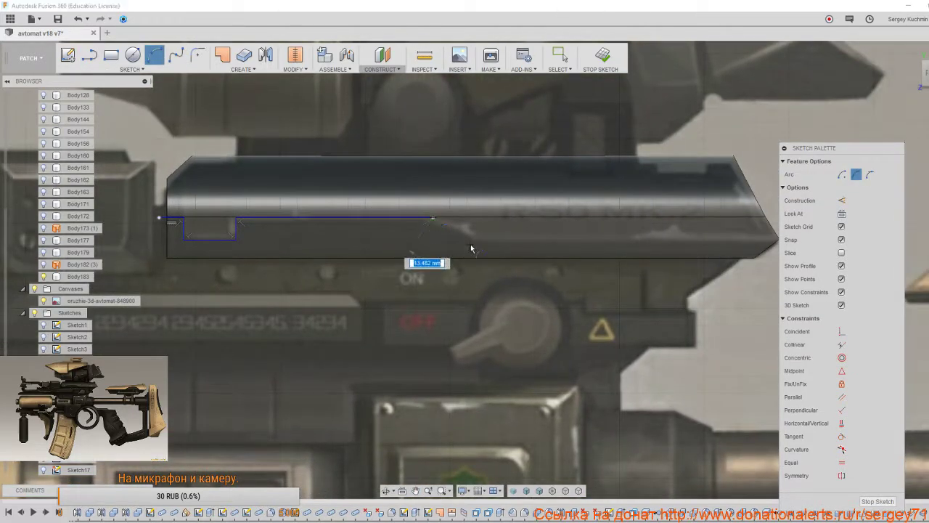
click(462, 233)
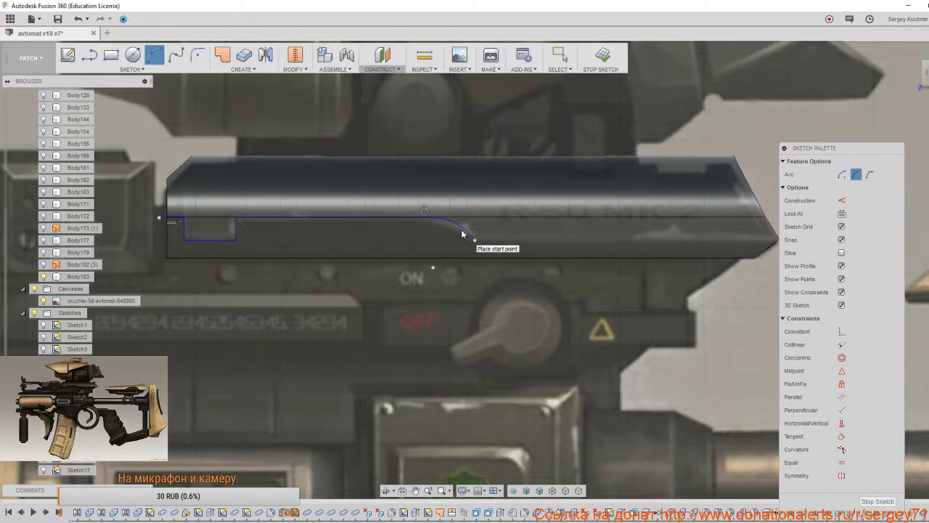
Draw a horizontal line about 93 mm long from the arc's lower end to just past the cover's pointed tip.
key(l)
click(474, 240)
middle_drag(570, 250, 365, 222)
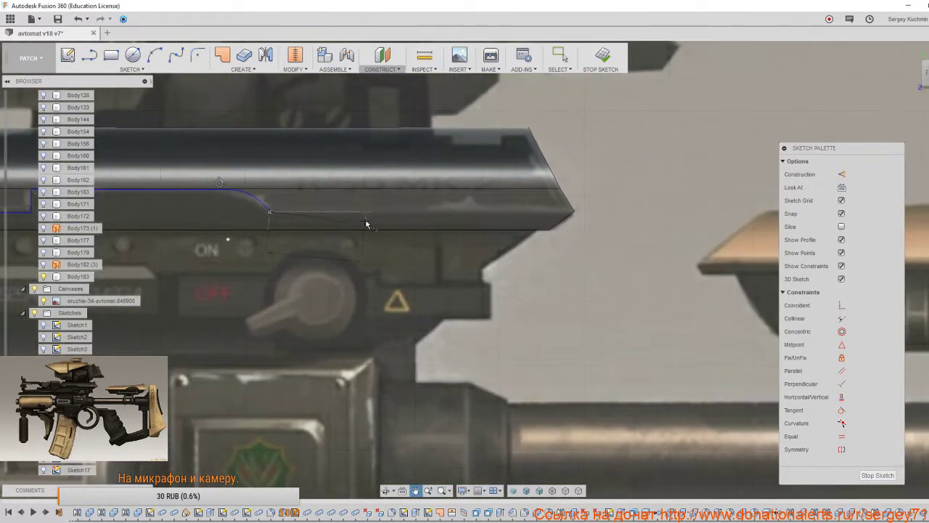
click(587, 212)
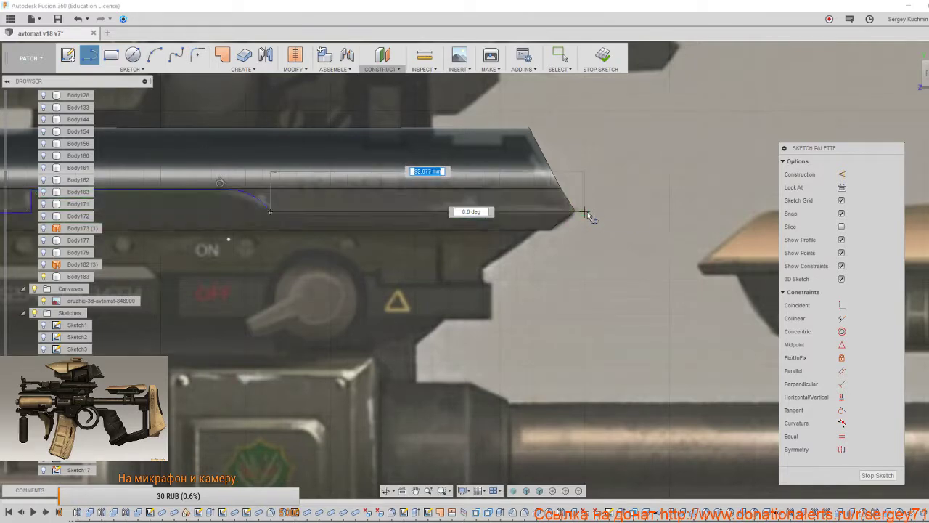
scroll(587, 252, down, 3)
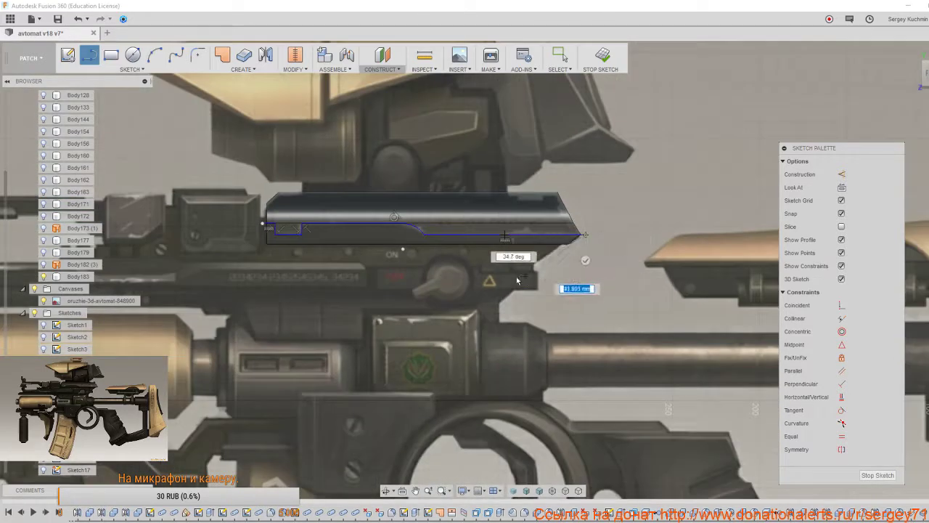
middle_drag(516, 278, 699, 271)
scroll(553, 282, up, 2)
scroll(439, 222, up, 2)
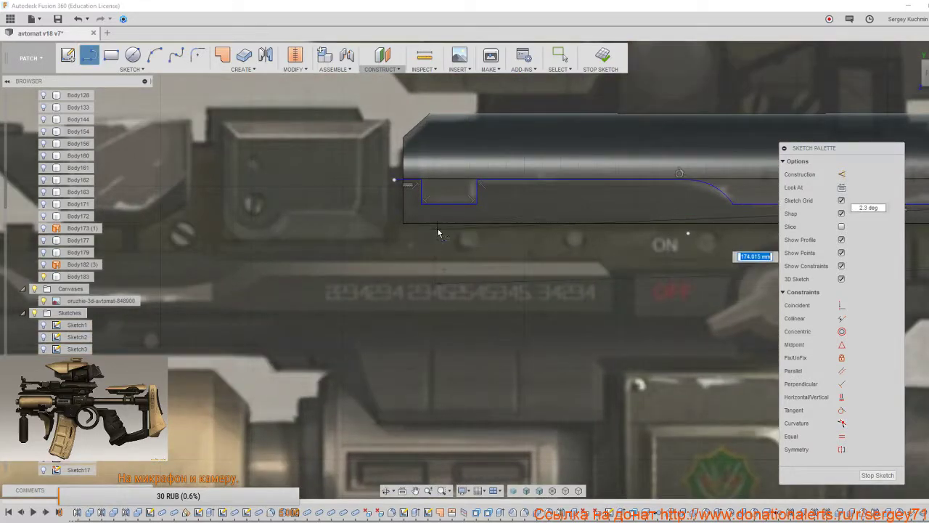
scroll(438, 227, down, 2)
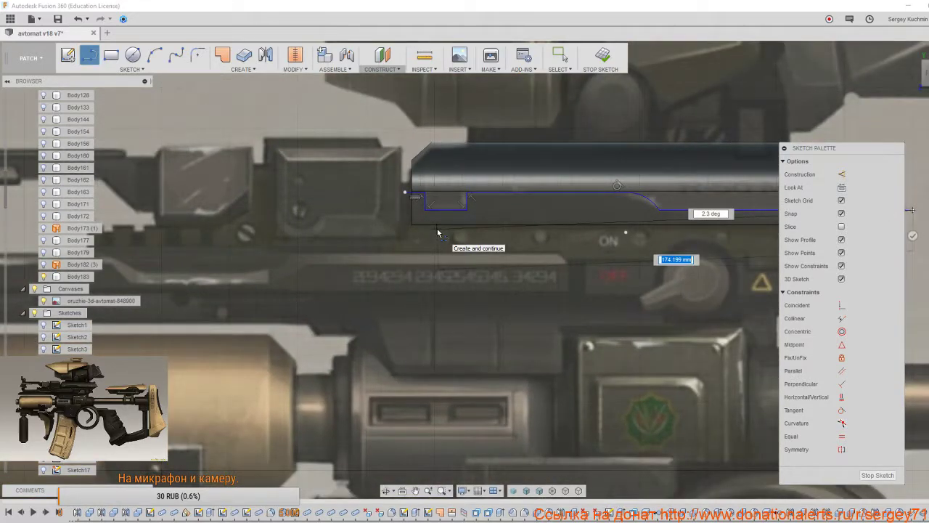
scroll(442, 232, down, 2)
key(Escape)
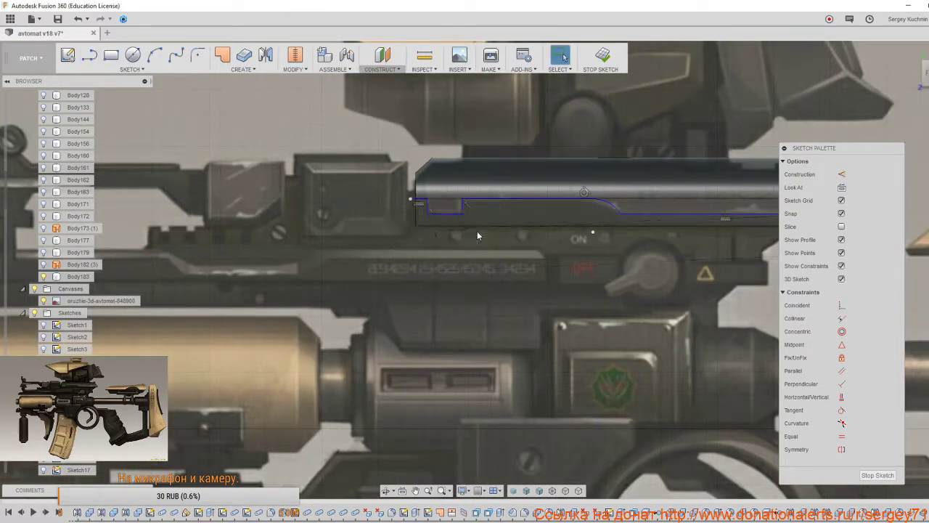
Close the profile with straight lines below the cover, starting with a vertical side about 20 mm long at its blunt end.
scroll(539, 283, down, 2)
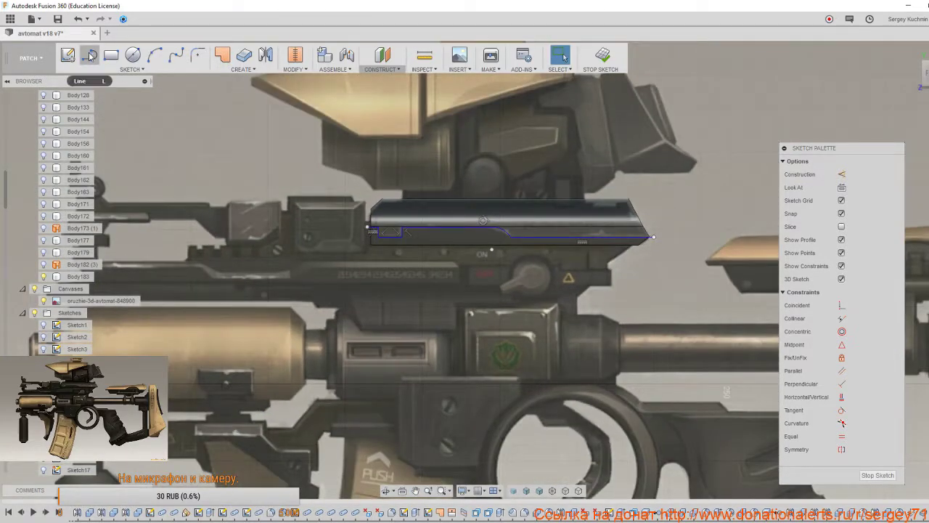
click(89, 56)
middle_drag(414, 309, 350, 256)
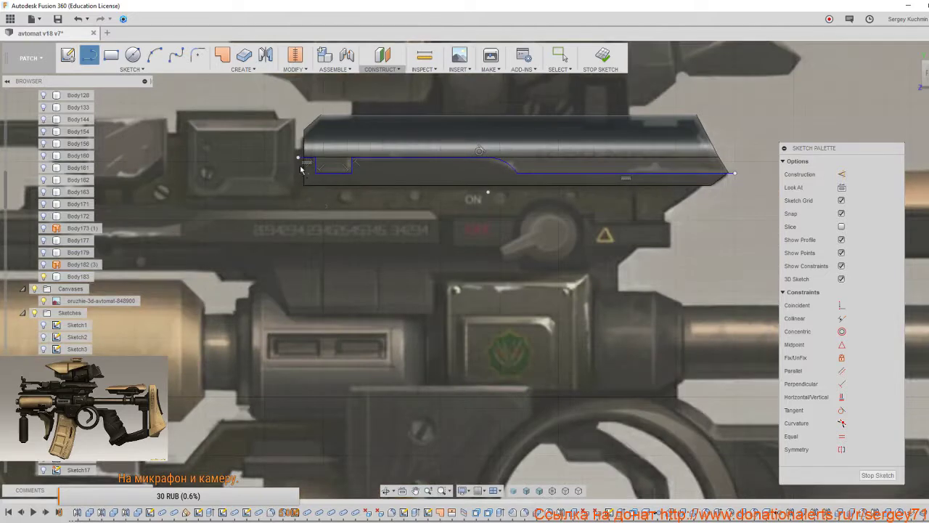
click(298, 158)
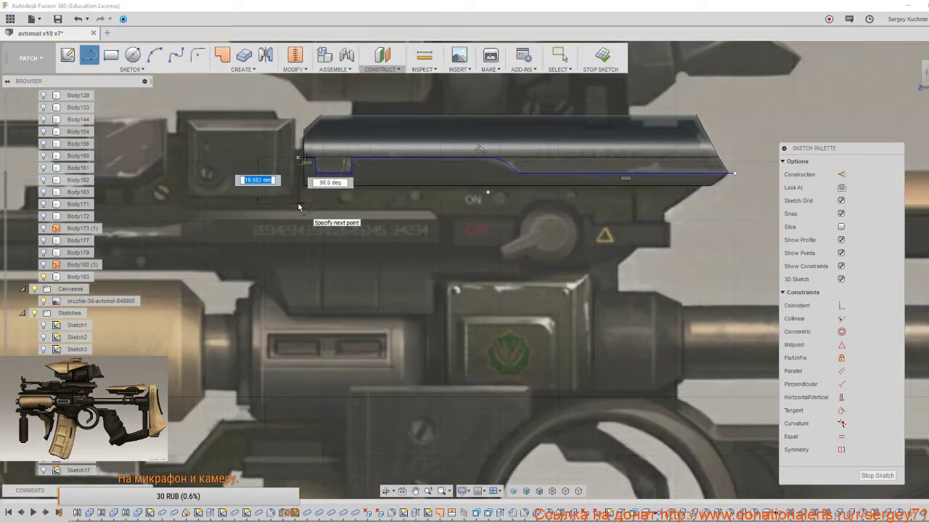
click(297, 203)
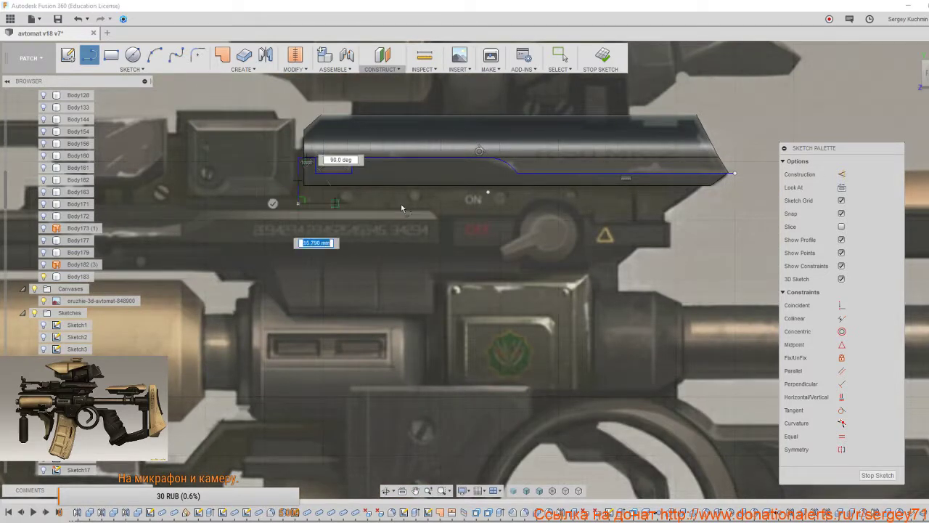
click(734, 203)
click(735, 174)
right_click(734, 176)
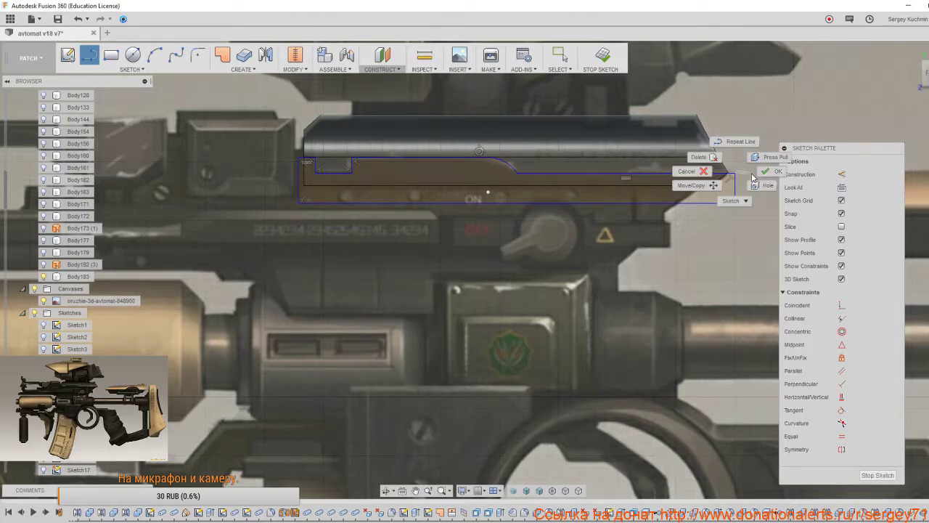
click(761, 176)
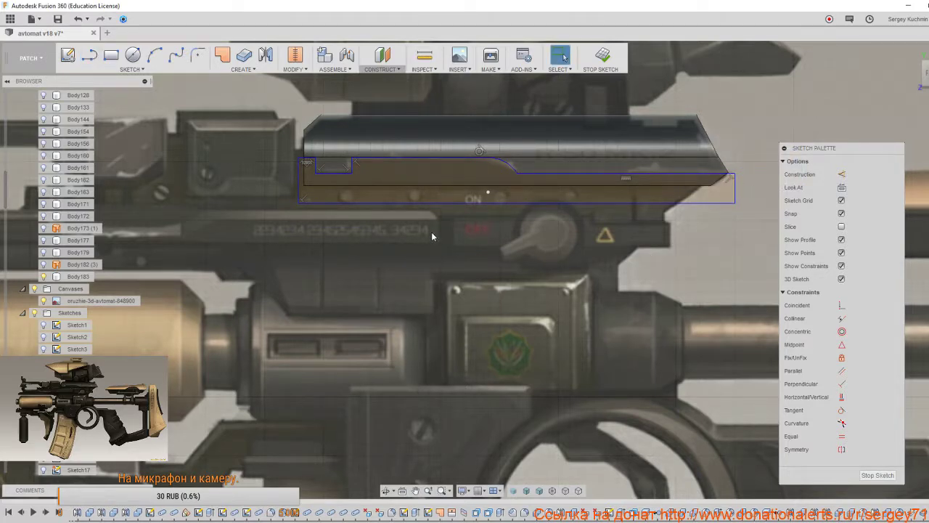
Fillet the two lower corners of the rectangular notch with a 2 mm radius.
middle_drag(432, 237, 461, 279)
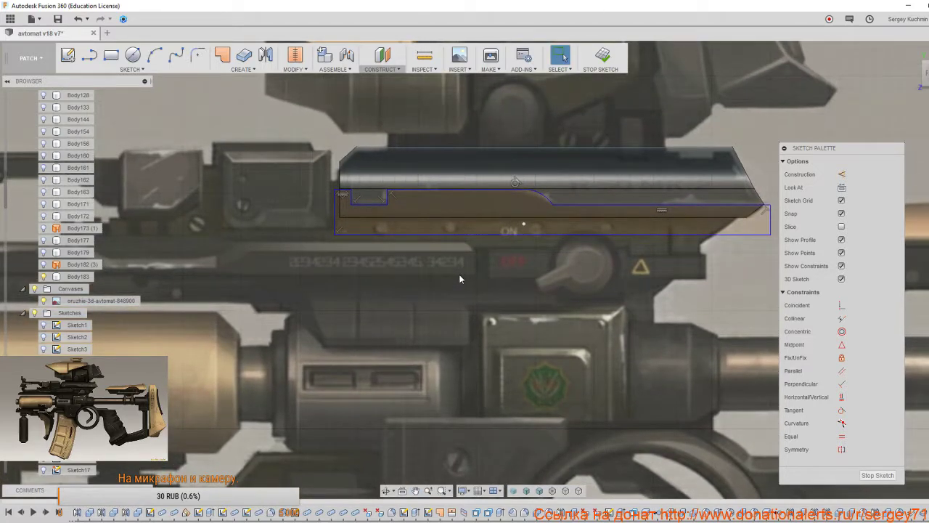
key(s)
click(484, 300)
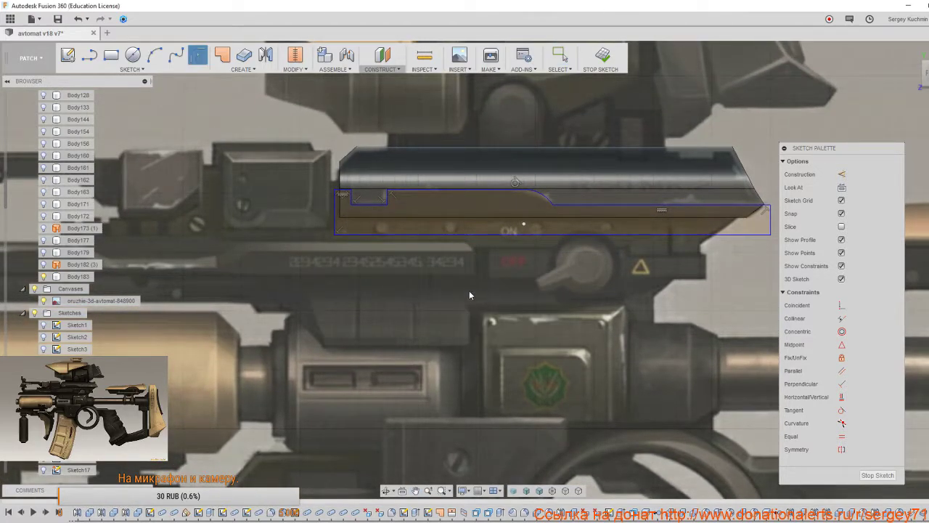
scroll(405, 218, up, 5)
click(368, 188)
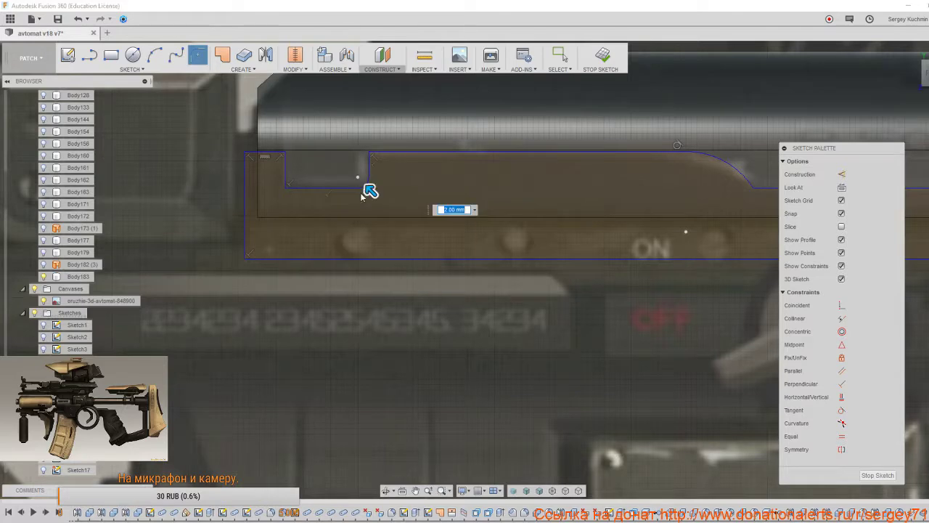
click(292, 192)
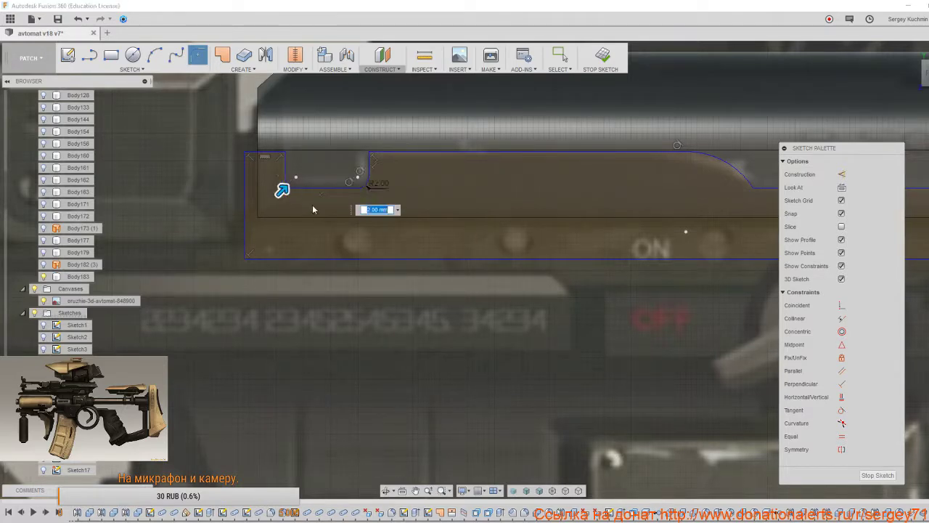
Set the sketch fillet radius to 1 mm and round the remaining upper corners of the small rectangular notch.
click(397, 209)
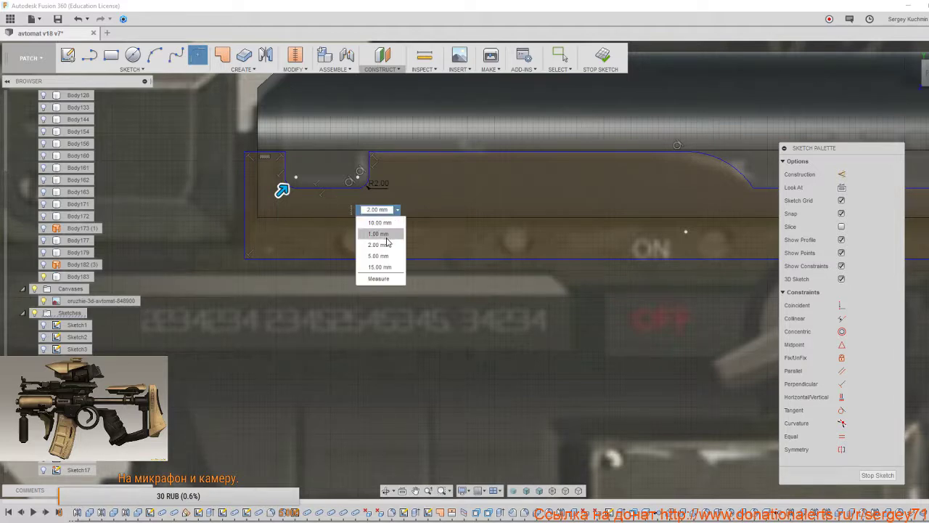
click(386, 242)
click(371, 154)
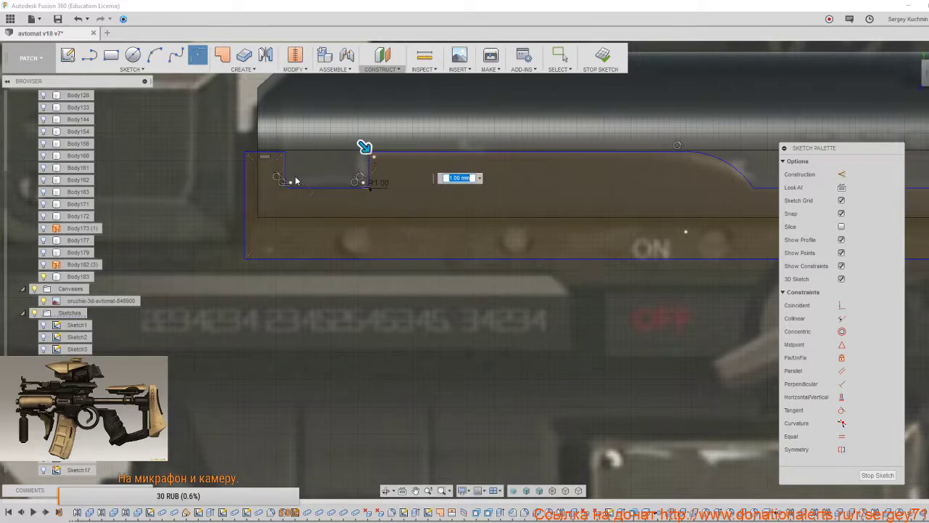
click(286, 154)
scroll(293, 222, down, 3)
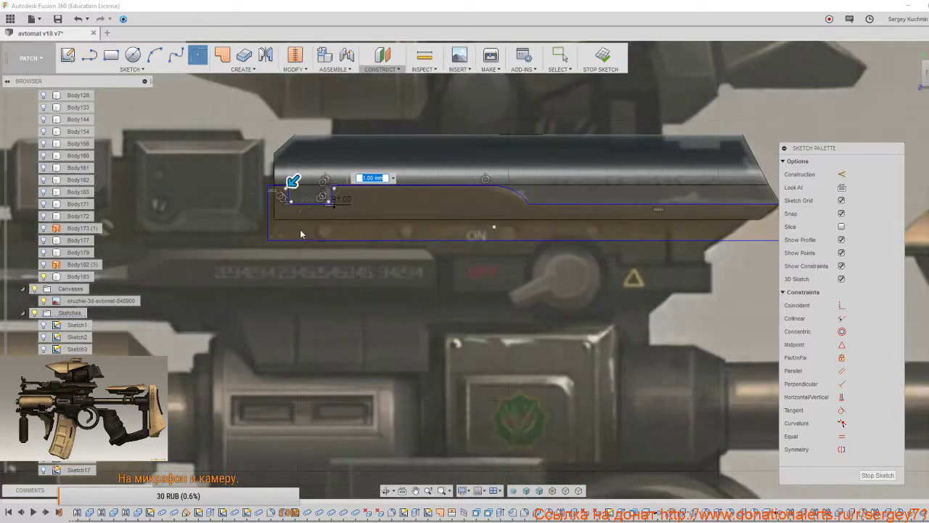
Fillet the corner where the curved edge meets the long straight line with a 1 mm radius and finish the sketch.
scroll(453, 190, up, 5)
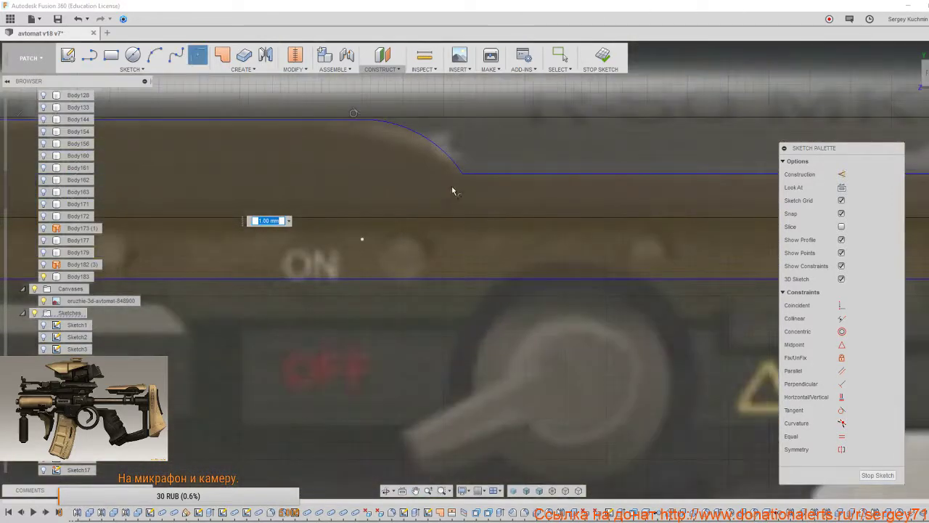
click(463, 176)
scroll(448, 243, down, 3)
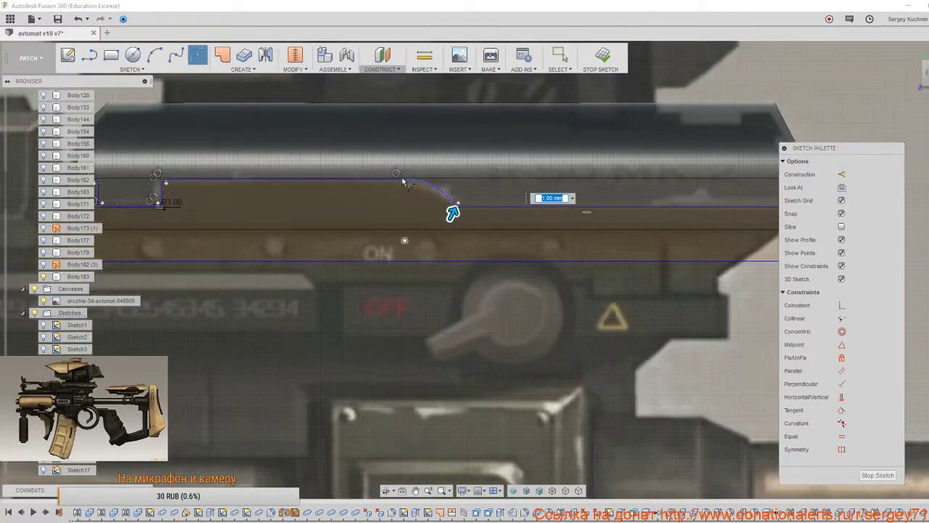
scroll(467, 275, down, 4)
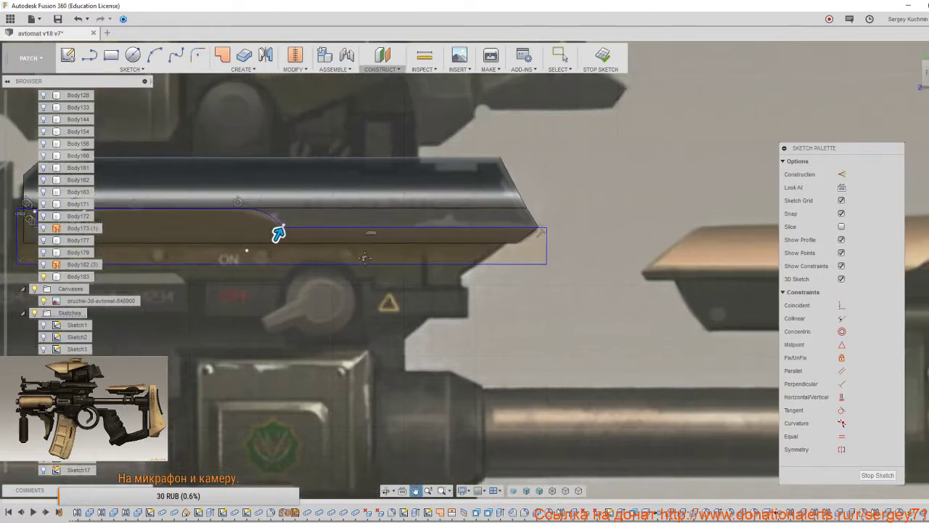
mouse_move(550, 289)
middle_down()
mouse_move(614, 302)
mouse_move(812, 304)
middle_up()
right_click(628, 318)
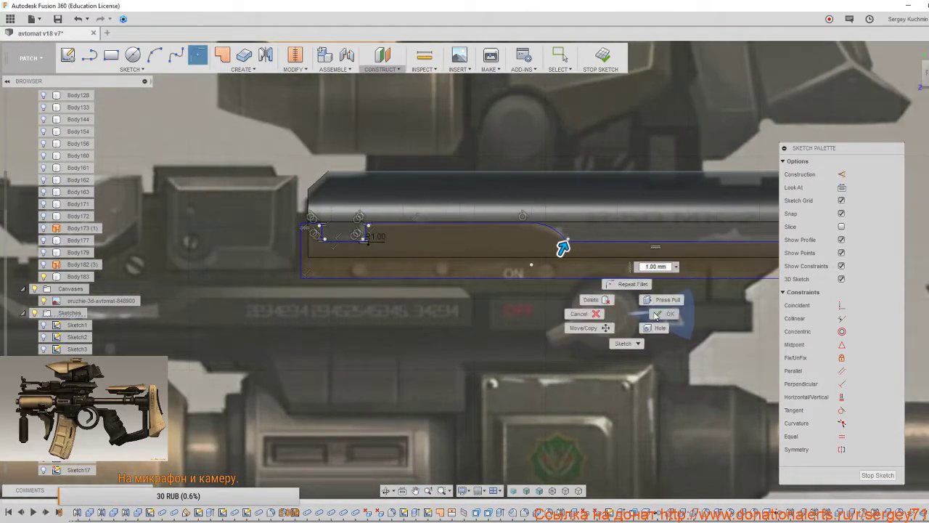
click(657, 313)
click(877, 476)
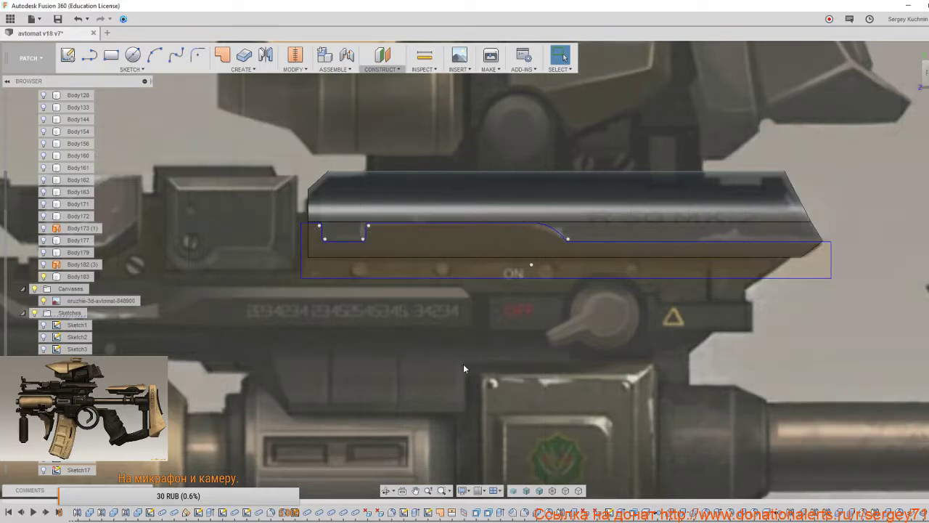
Extrude the stepped profile -140 mm as a cut through the lower part of the top cover.
scroll(457, 358, down, 5)
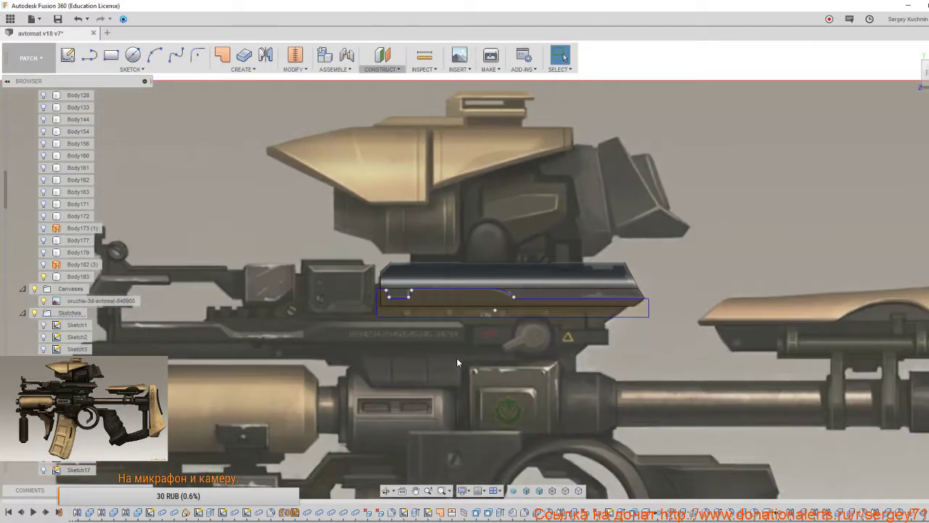
middle_drag(455, 358, 405, 262)
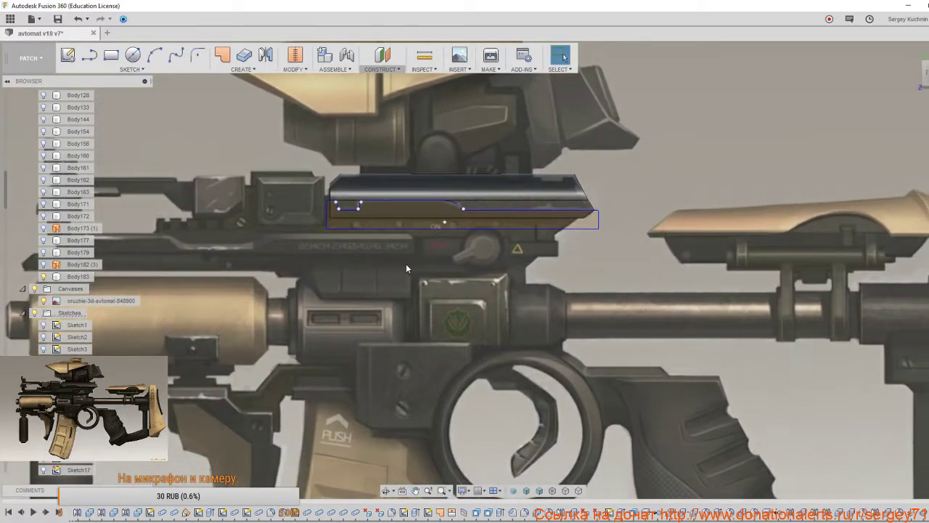
key(e)
click(401, 225)
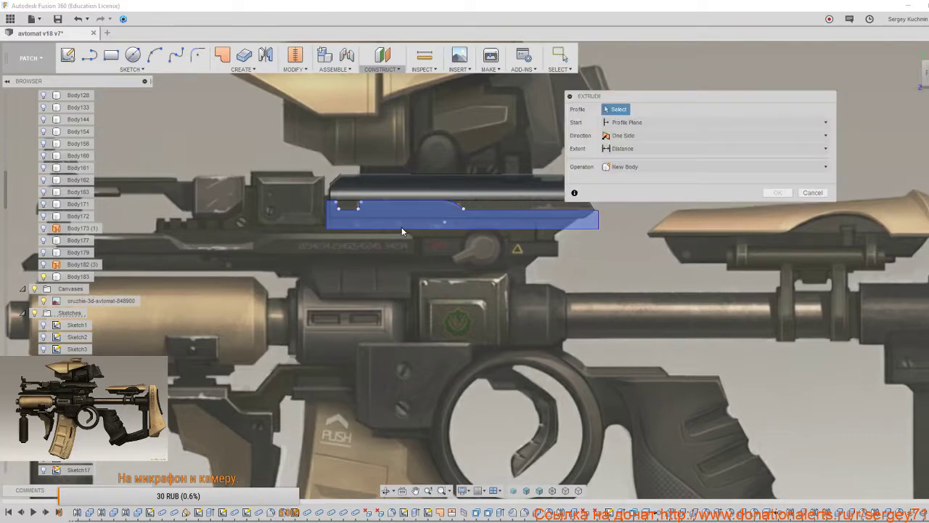
shift+middle_drag(402, 251, 475, 217)
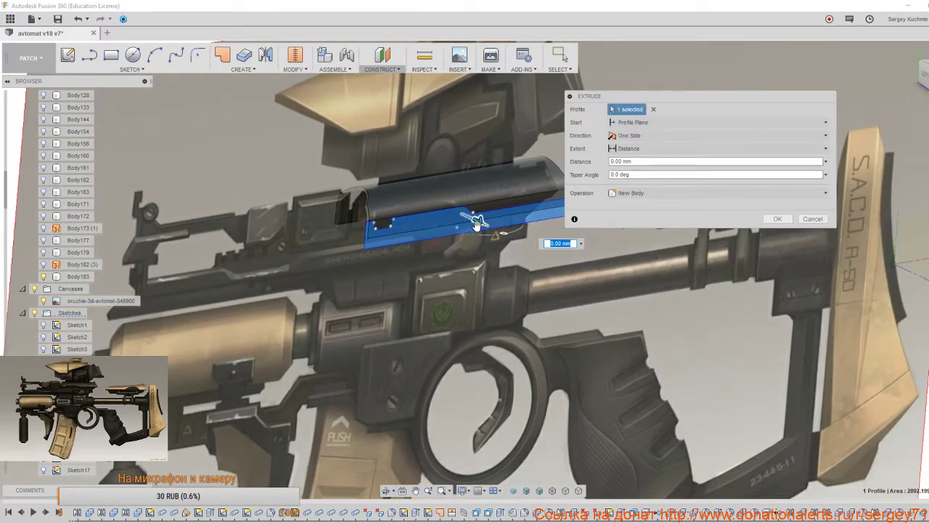
drag(475, 221, 339, 157)
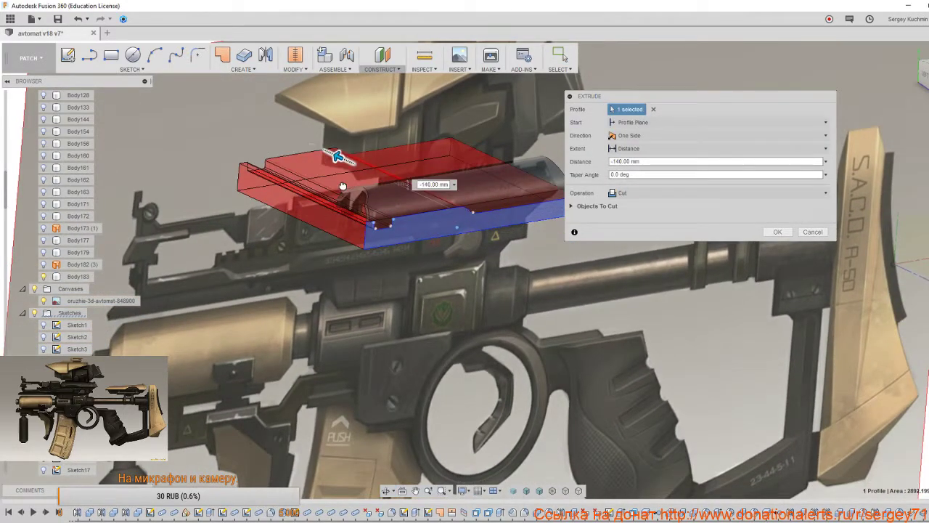
click(572, 207)
click(572, 207)
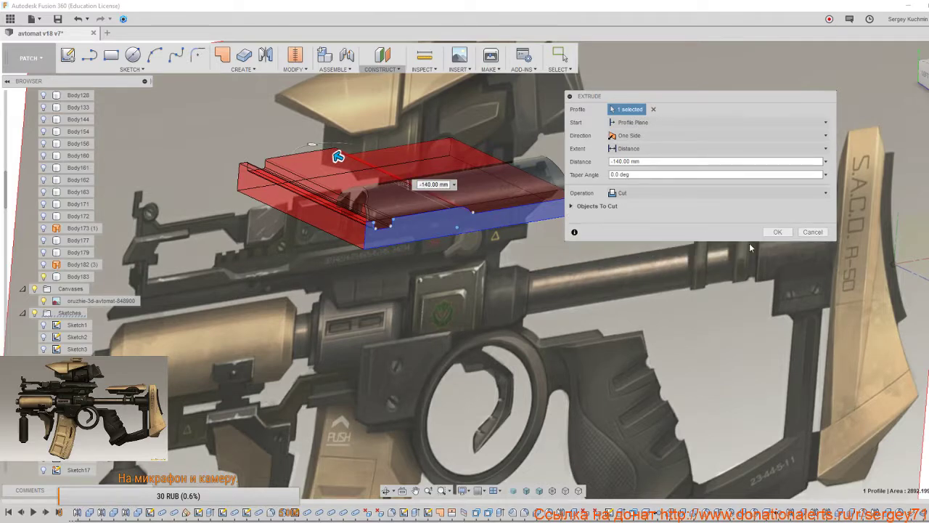
click(775, 234)
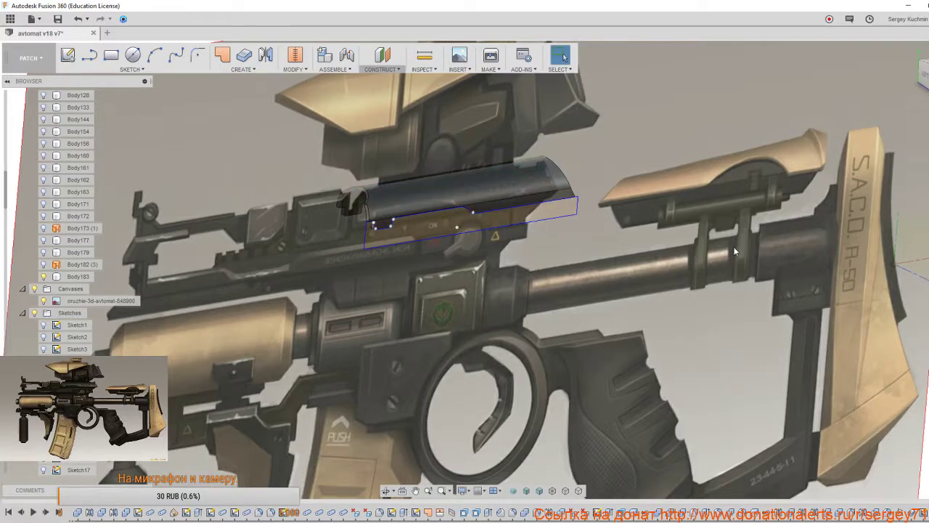
Hide the cutting profile's sketch and the rifle reference canvas, with the model in front view.
scroll(651, 243, up, 3)
scroll(80, 217, down, 10)
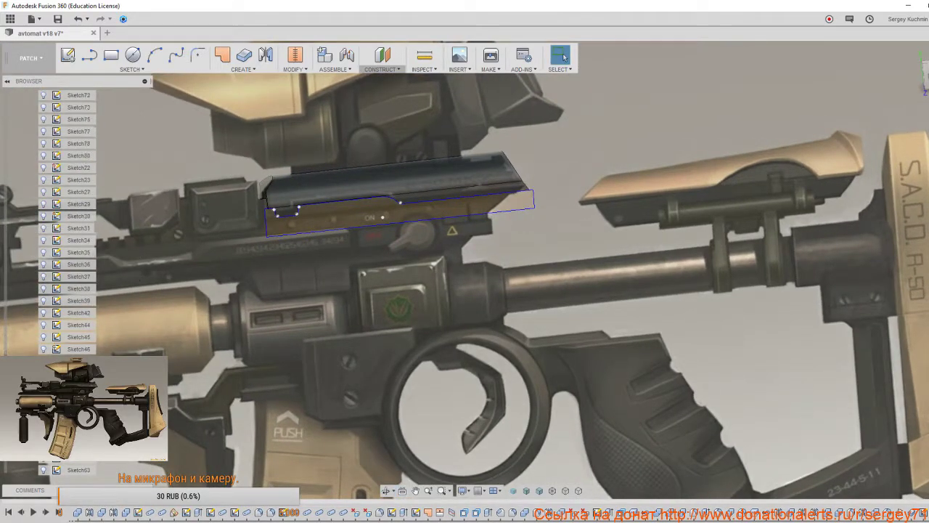
scroll(50, 462, down, 2)
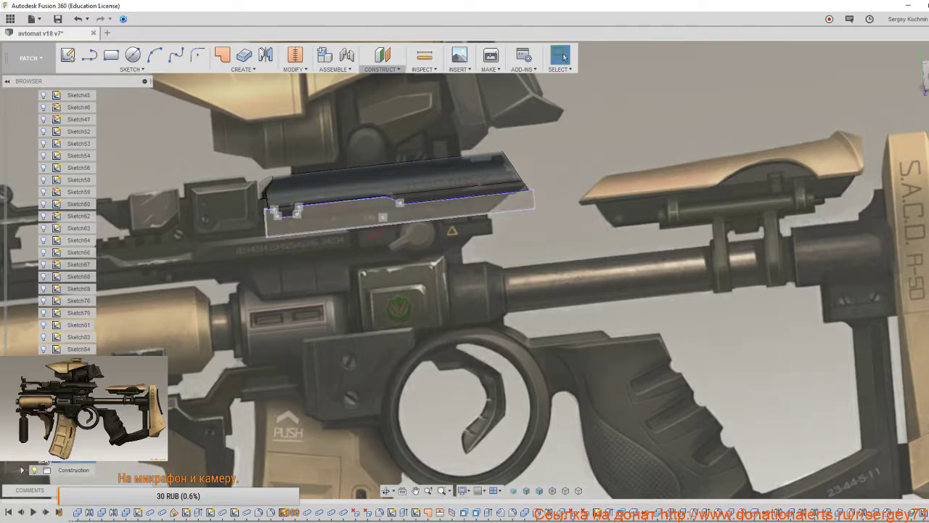
click(44, 459)
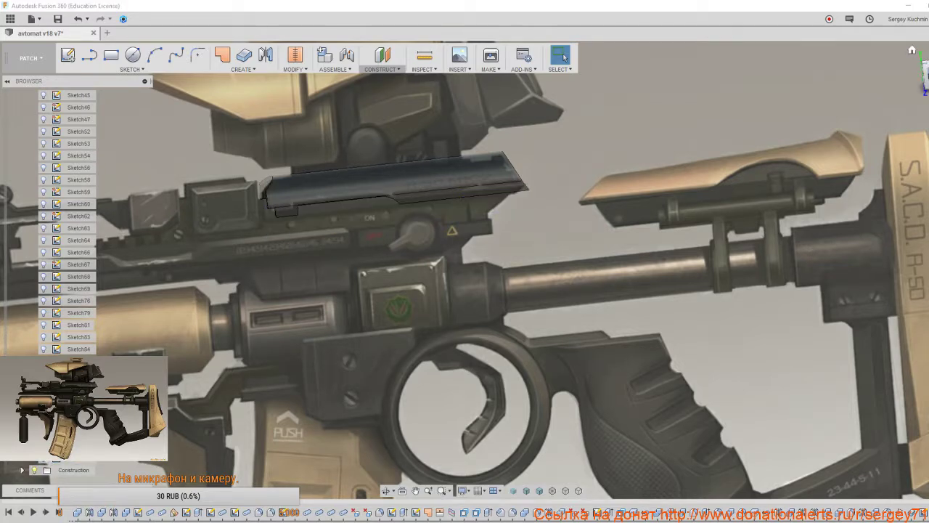
click(924, 73)
middle_drag(468, 285, 500, 274)
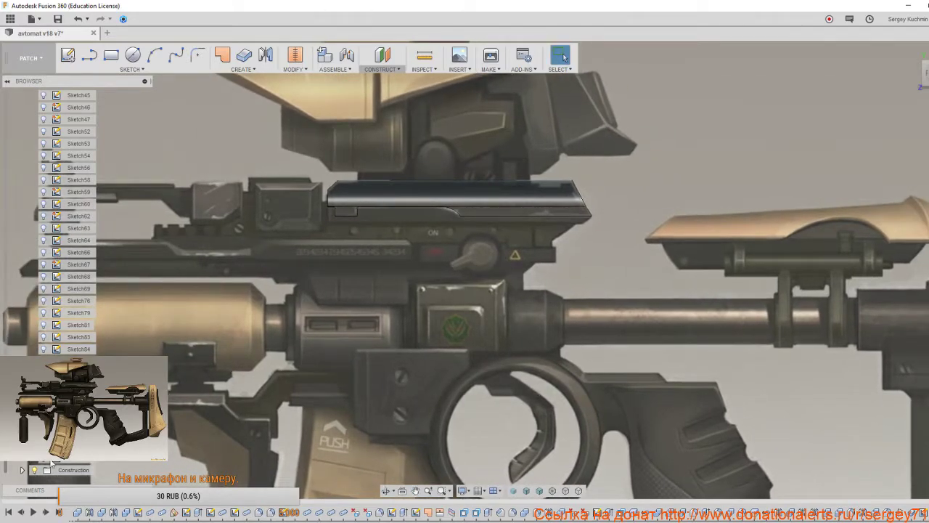
scroll(43, 435, up, 3)
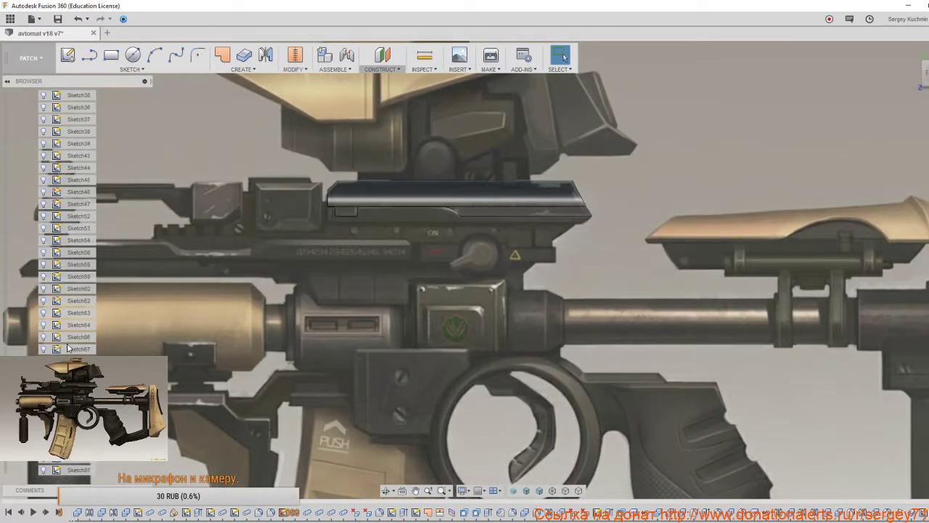
scroll(58, 283, up, 8)
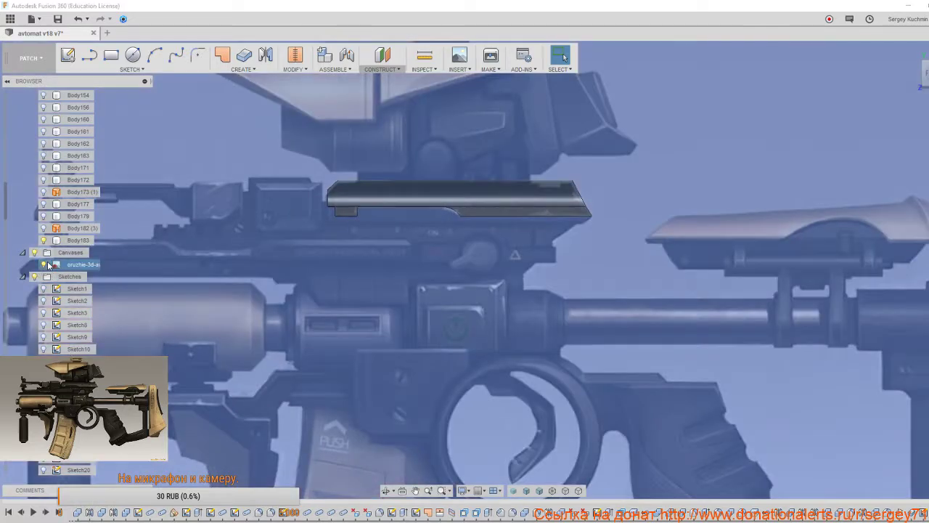
click(43, 264)
Inspect the cut edge of the isolated cover up close, and unisolate it to show the rest of the rifle.
shift+middle_drag(397, 259, 392, 218)
middle_drag(471, 239, 590, 302)
scroll(452, 261, up, 2)
scroll(525, 266, up, 2)
right_click(550, 384)
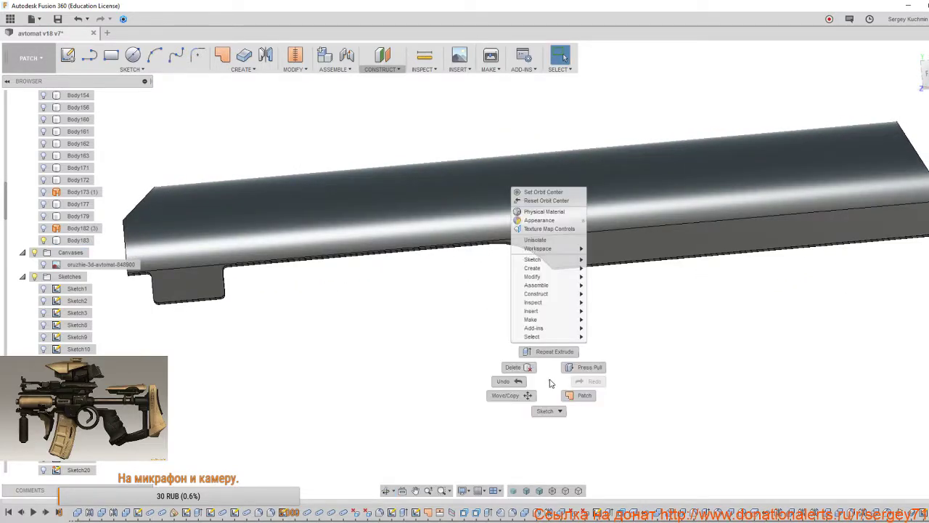
click(555, 241)
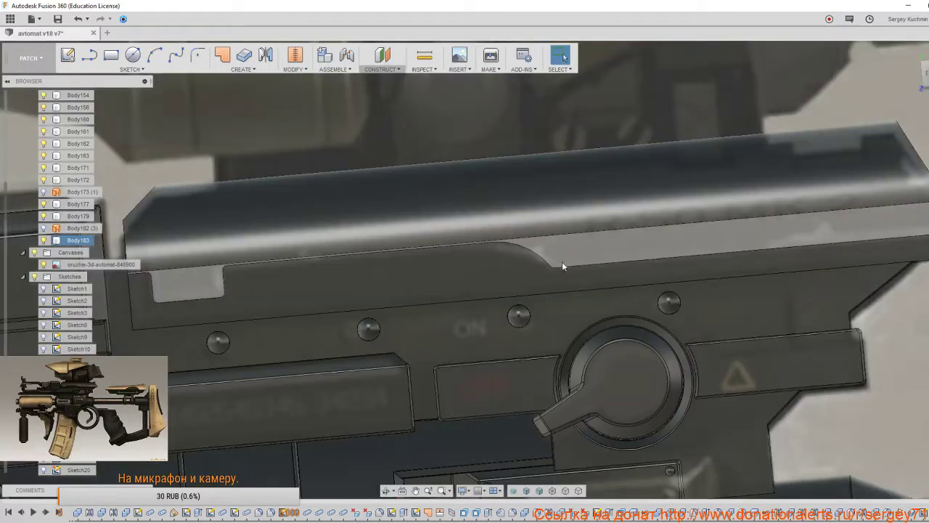
Hide the reference canvas and examine the whole rifle model from the front and at an angle.
scroll(651, 280, down, 4)
click(43, 265)
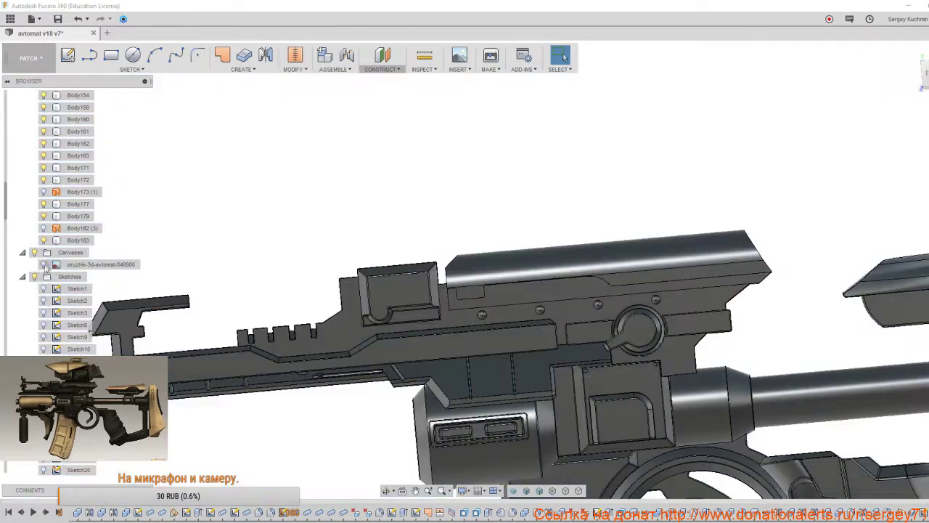
click(924, 74)
scroll(658, 367, down, 5)
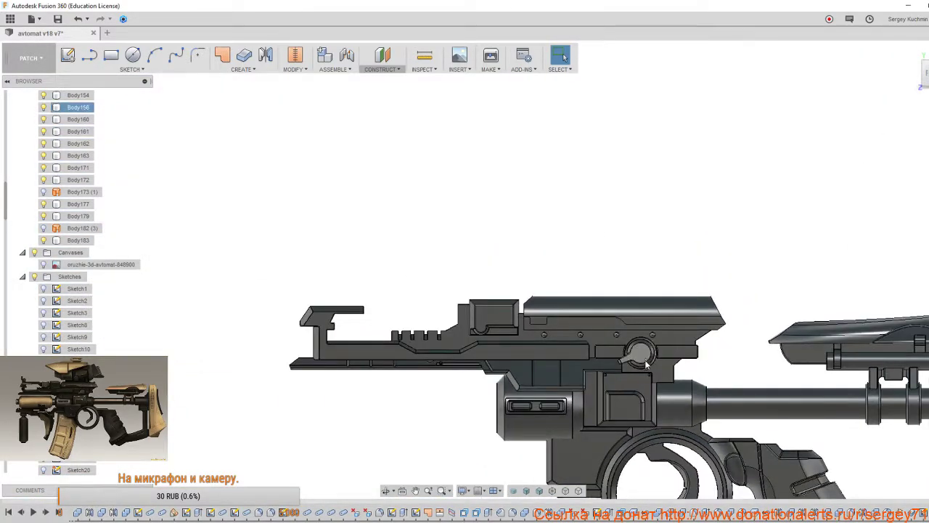
shift+middle_drag(630, 365, 703, 318)
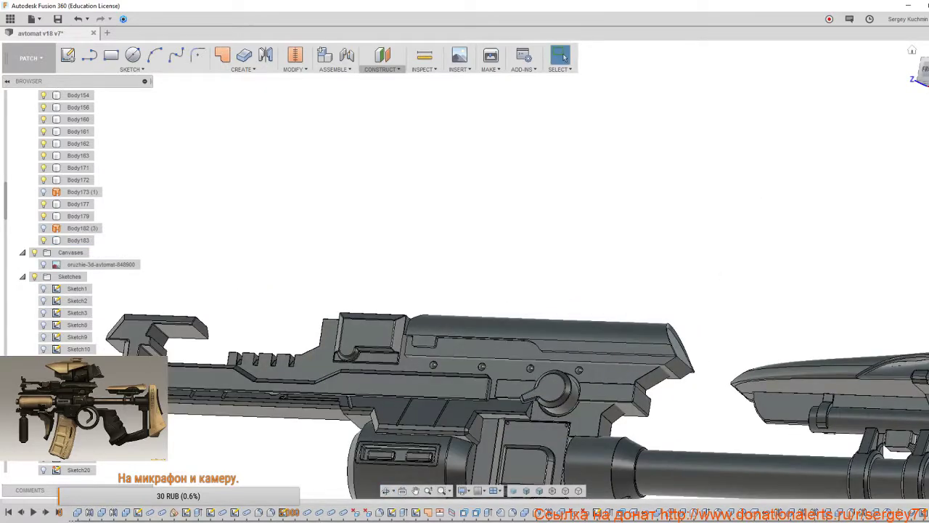
click(925, 70)
scroll(562, 355, down, 4)
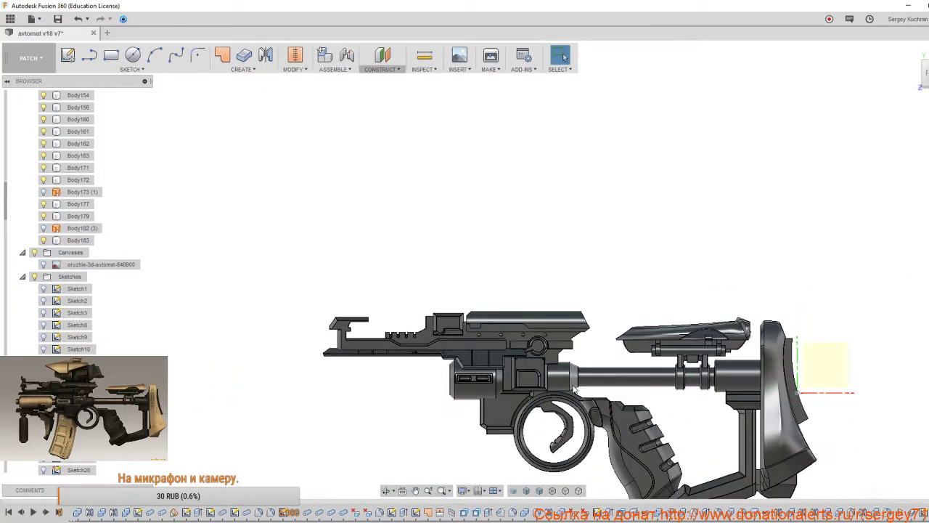
middle_drag(570, 363, 529, 306)
Show the reference canvas and start a new sketch on the flat side face of the top cover.
click(43, 264)
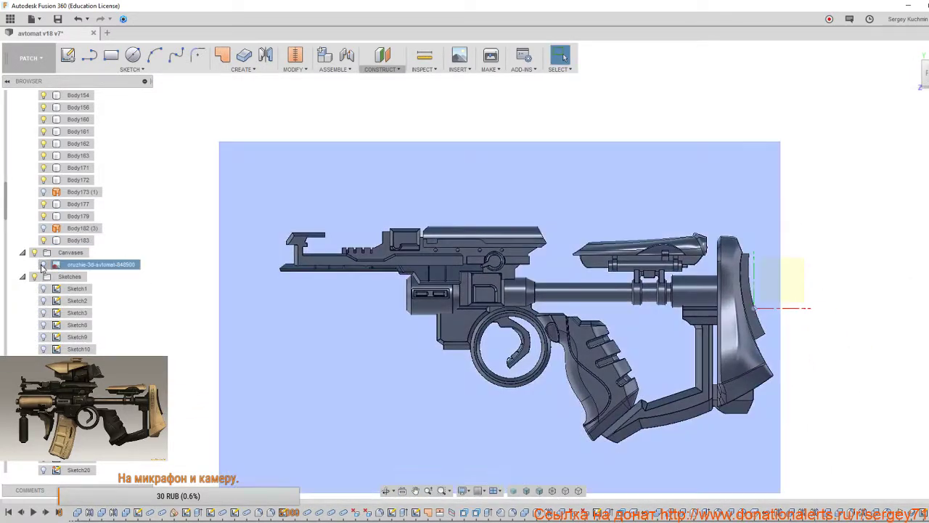
scroll(536, 253, up, 6)
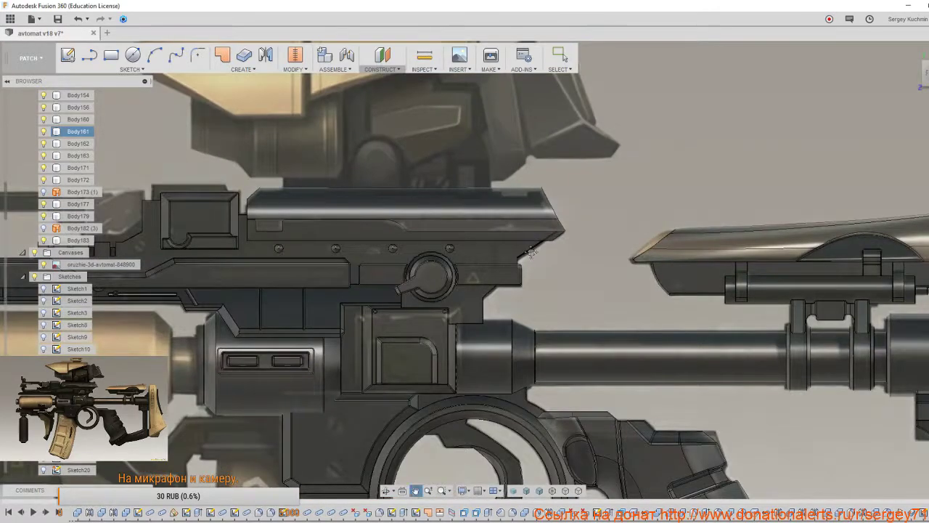
scroll(583, 273, up, 5)
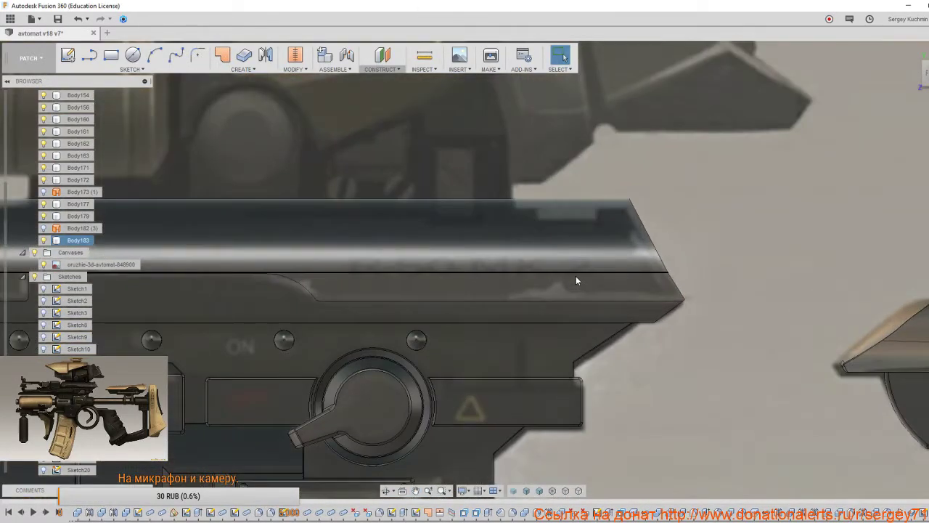
click(575, 288)
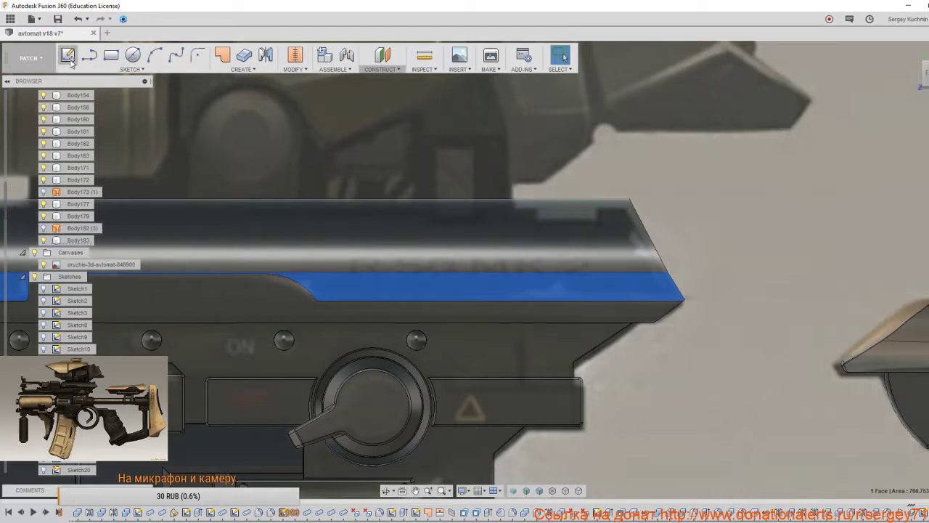
click(341, 284)
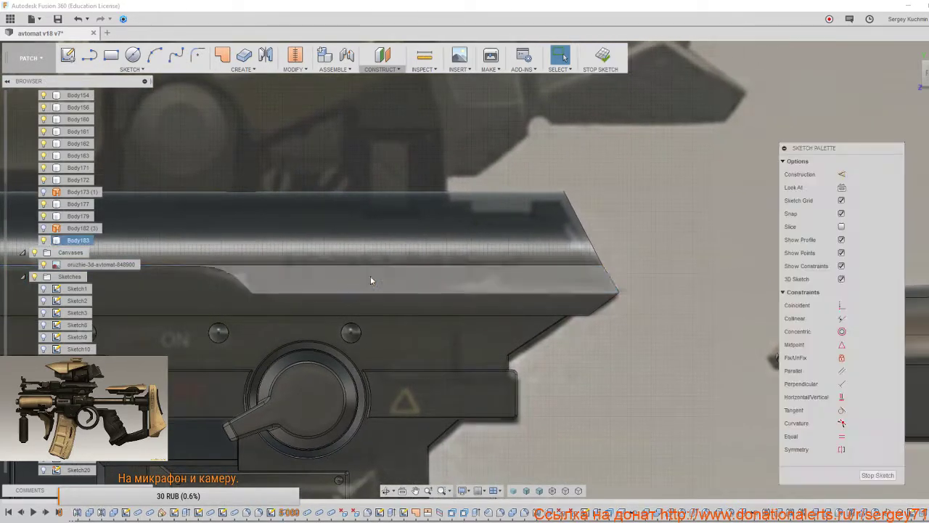
Sketch a two-point rectangle about 6 mm high over the recess at the rear upper edge of the top cover.
middle_drag(412, 295, 466, 278)
key(r)
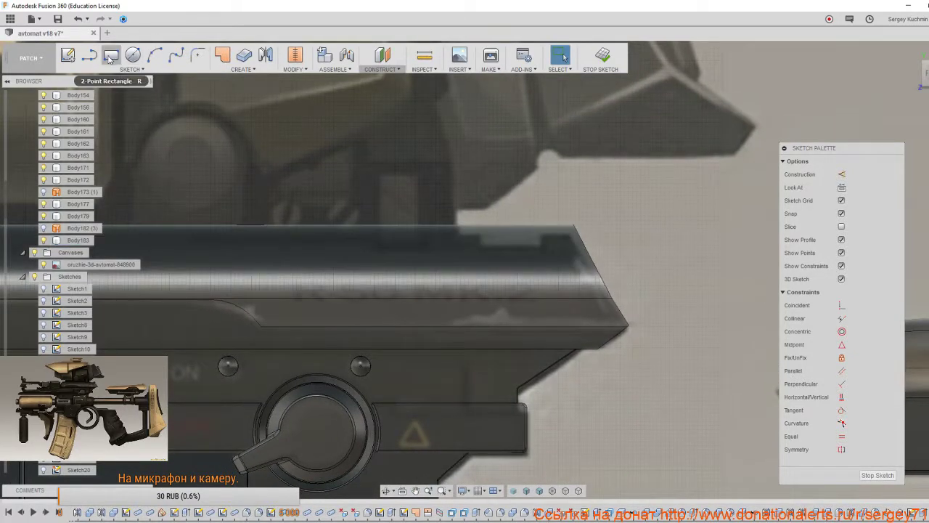
click(482, 220)
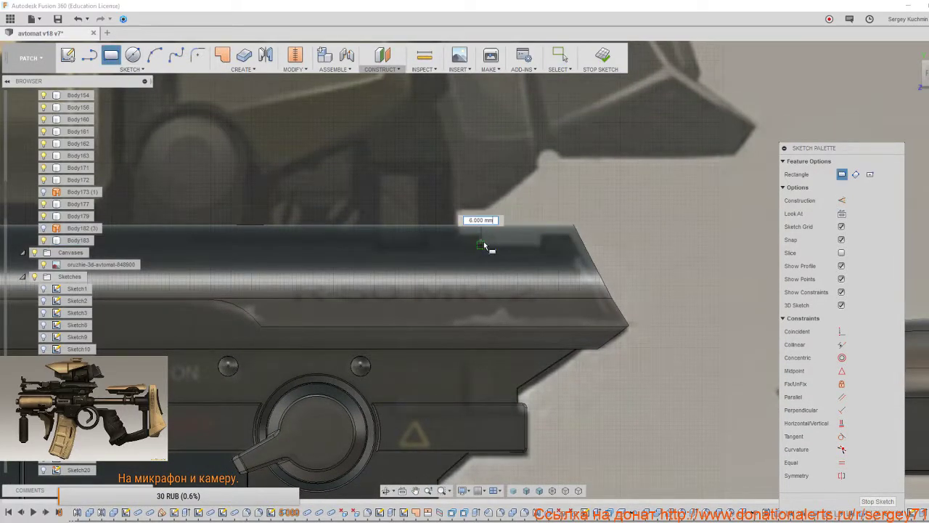
click(544, 246)
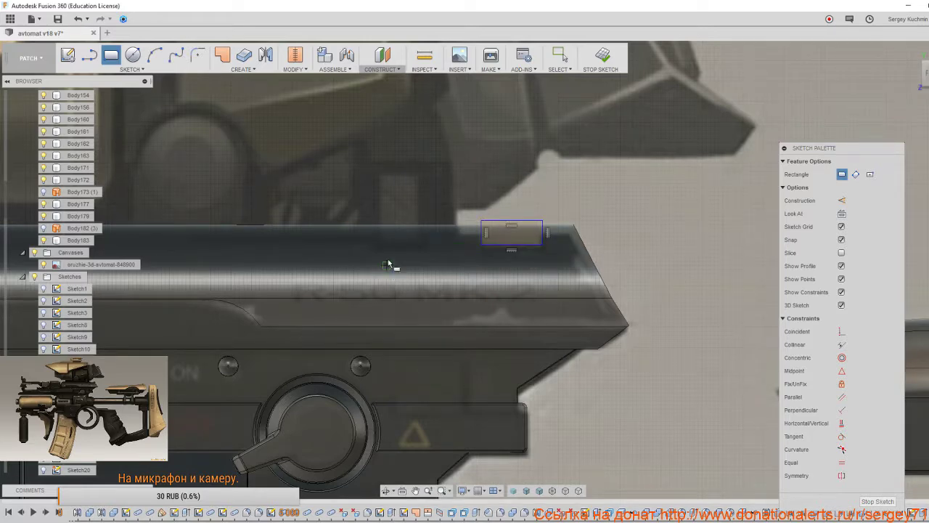
Sketch a second rectangle about 12 mm wide on the cover's upper edge, ahead of the first and equally tall, and finish the sketch.
click(377, 224)
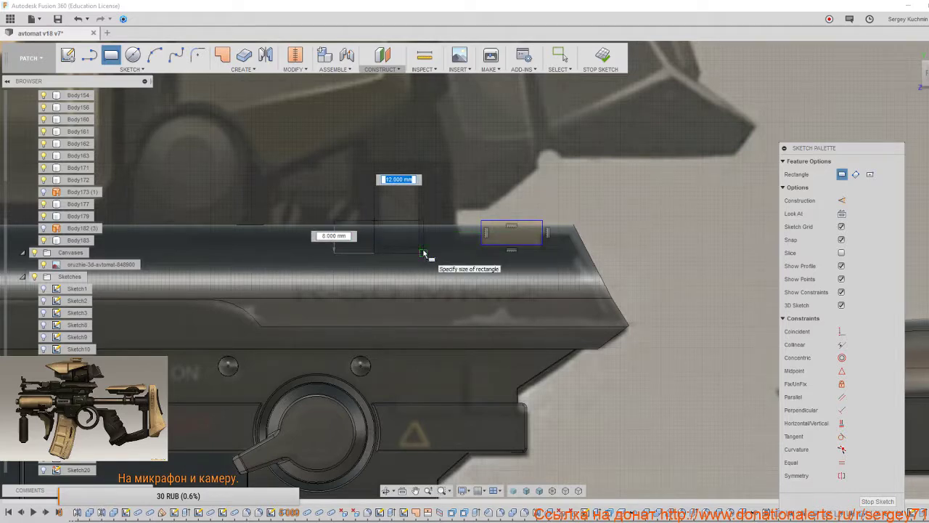
click(423, 254)
scroll(425, 253, down, 3)
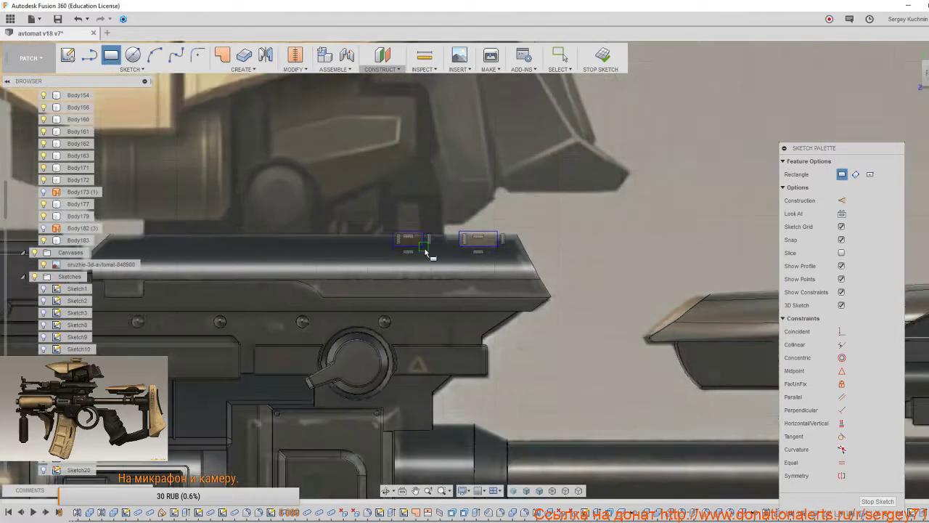
mouse_move(425, 254)
middle_down()
mouse_move(563, 250)
mouse_move(517, 217)
middle_up()
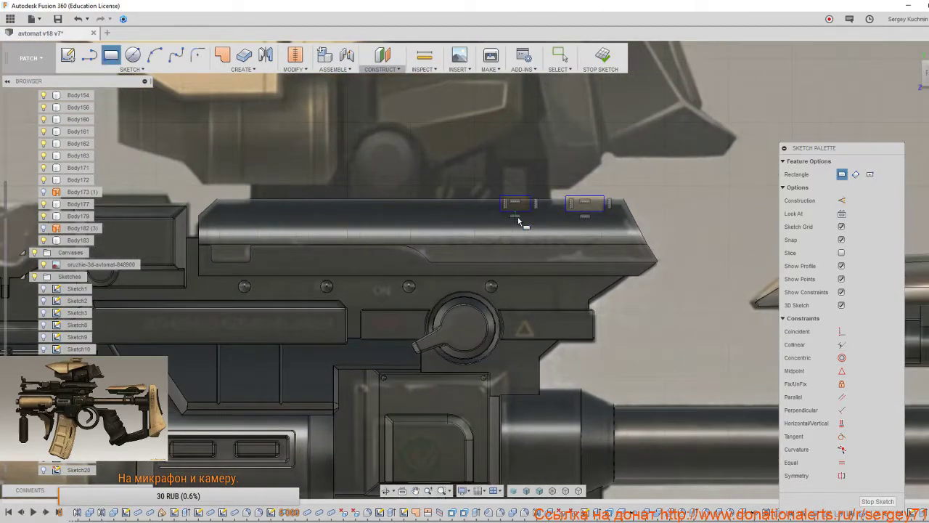
right_click(518, 217)
click(551, 226)
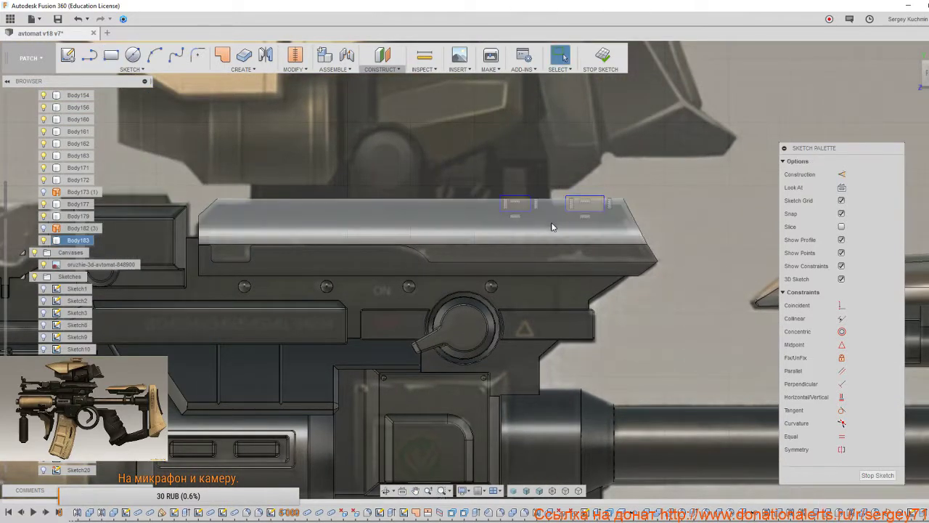
middle_drag(571, 233, 510, 239)
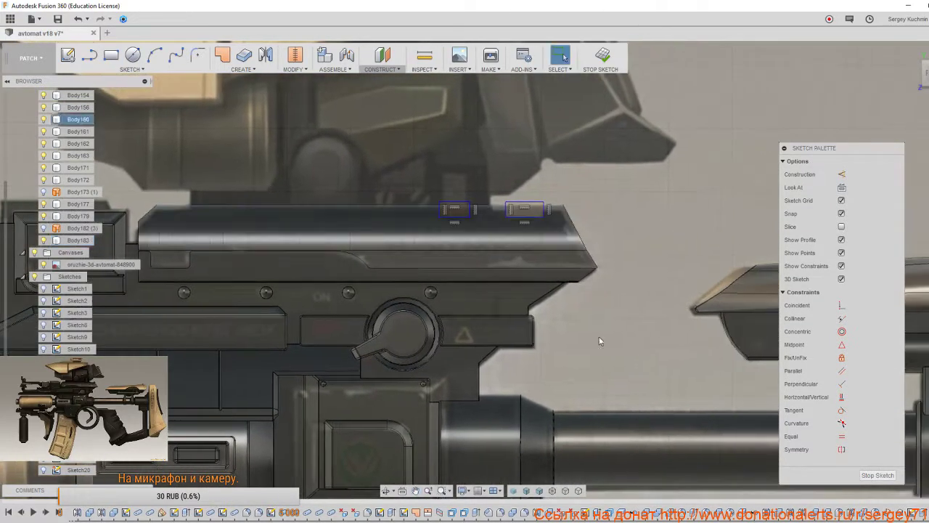
click(876, 476)
Switch from the Patch workspace to the Model workspace.
scroll(605, 298, up, 3)
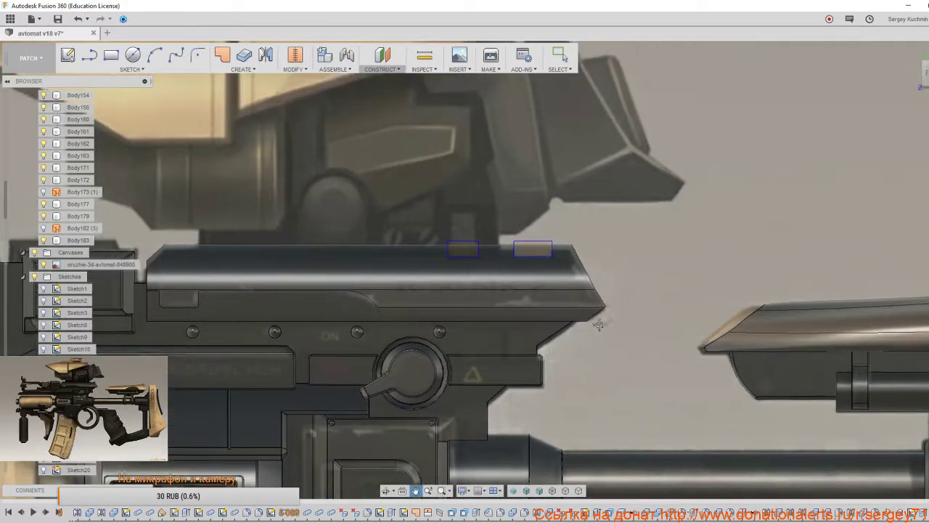
scroll(592, 296, up, 3)
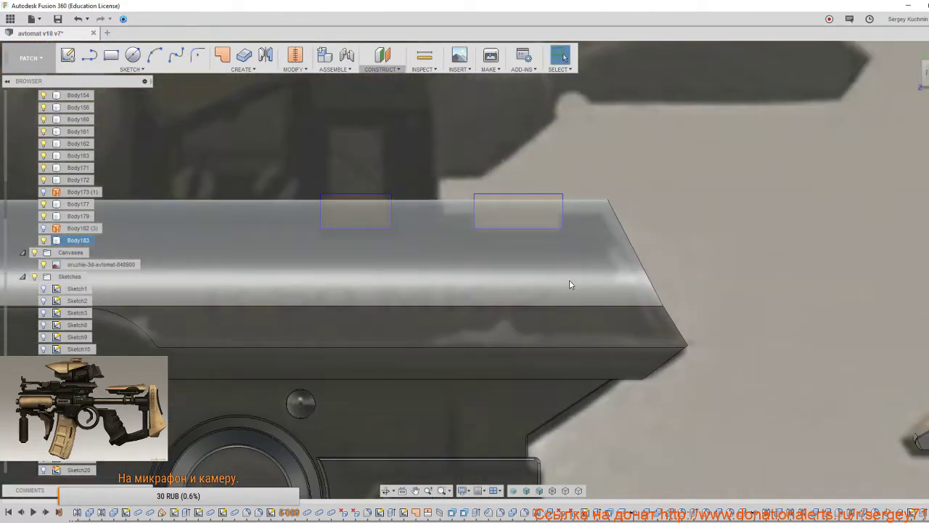
key(s)
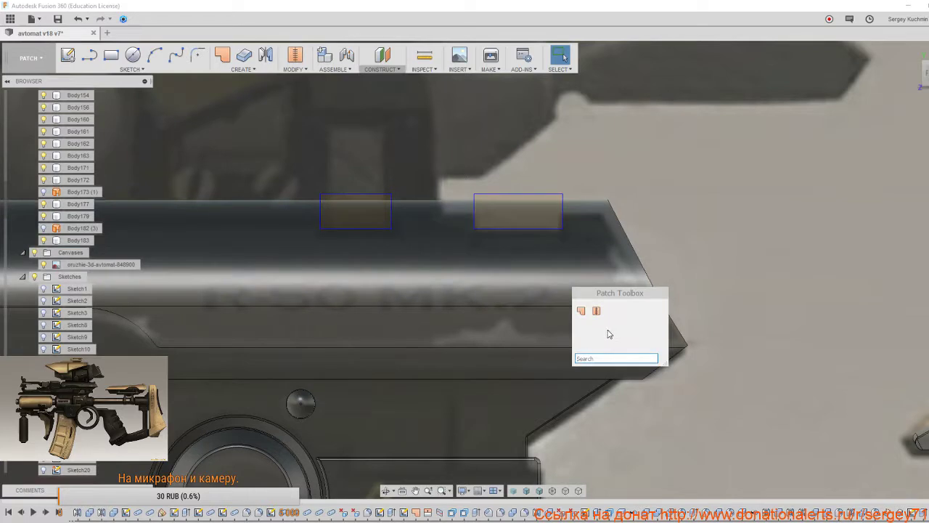
click(711, 304)
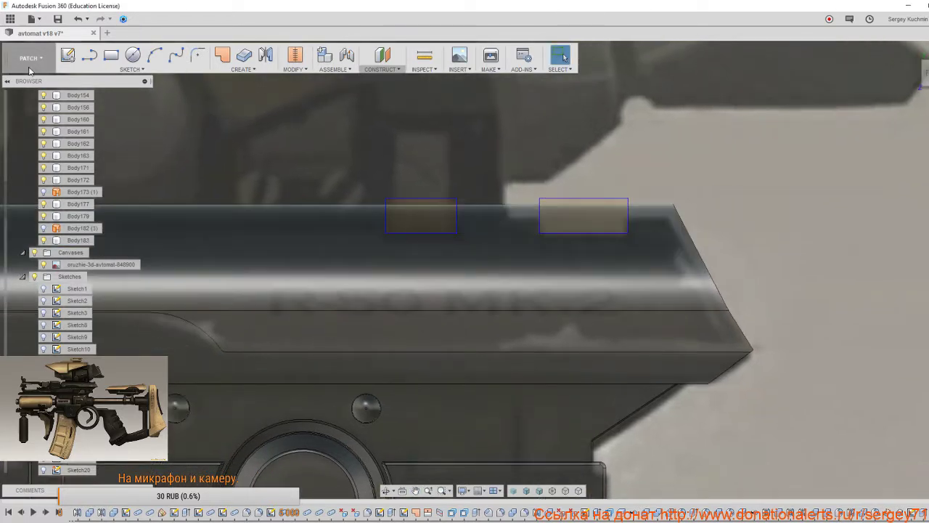
click(31, 57)
click(31, 82)
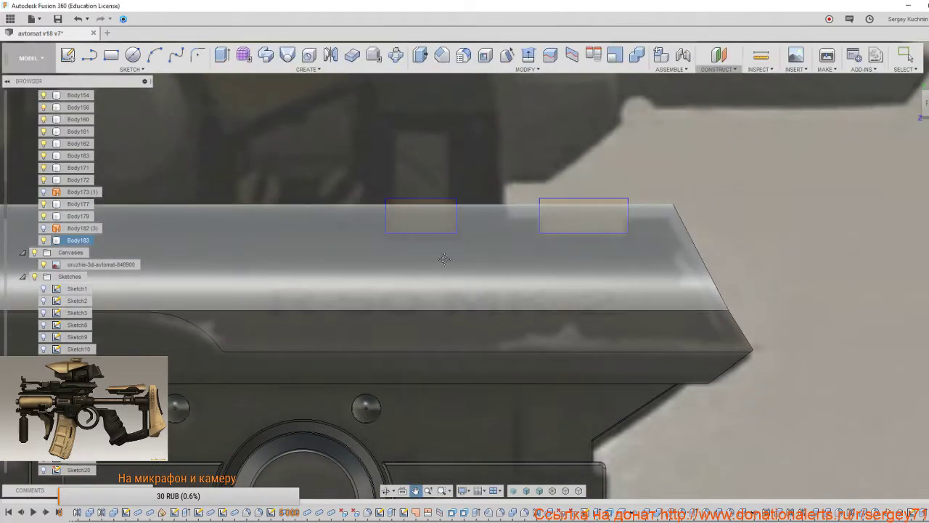
middle_drag(445, 259, 411, 235)
scroll(412, 235, up, 2)
key(s)
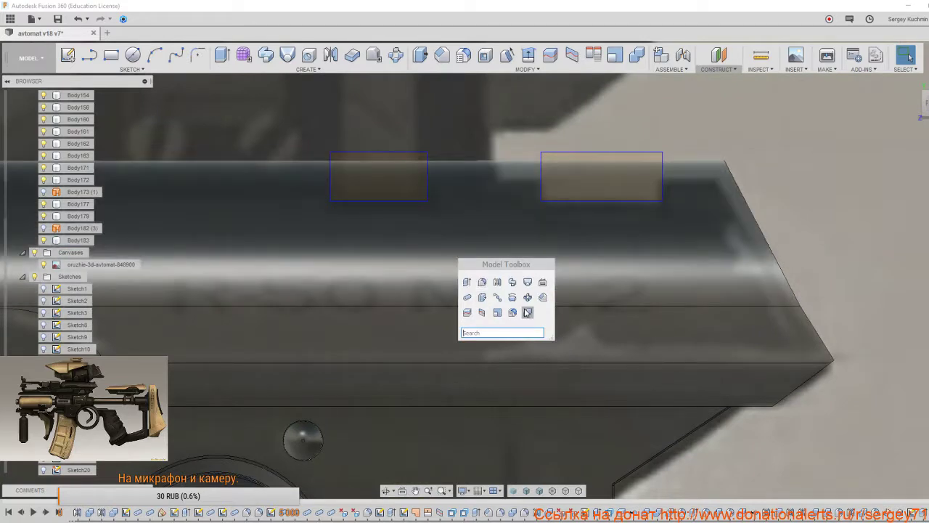
scroll(717, 312, down, 3)
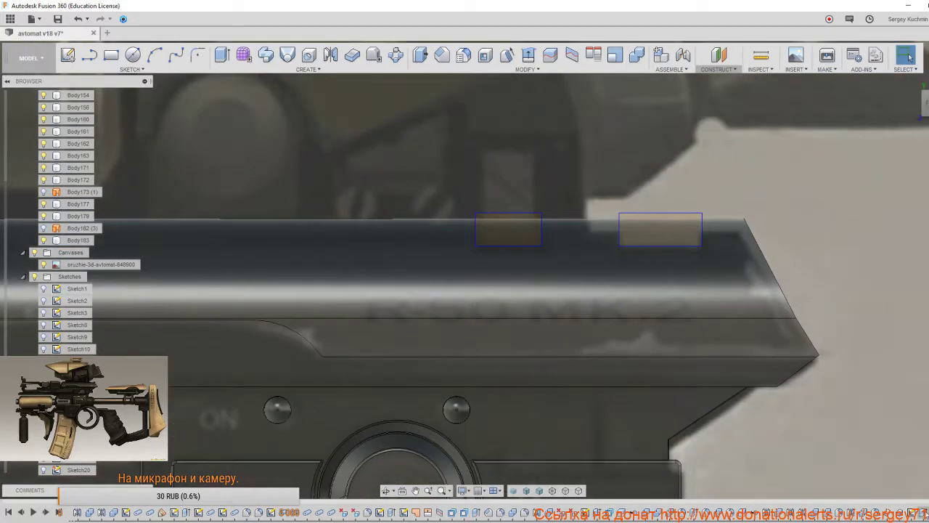
Reopen the sketch of the two rectangles and fillet both lower corners of the rear rectangle with a 1 mm radius.
right_click(916, 512)
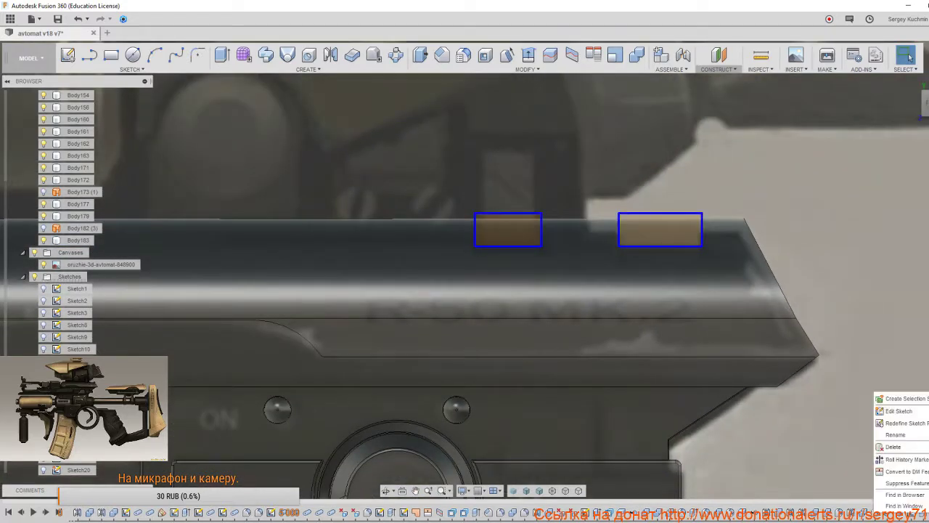
click(904, 410)
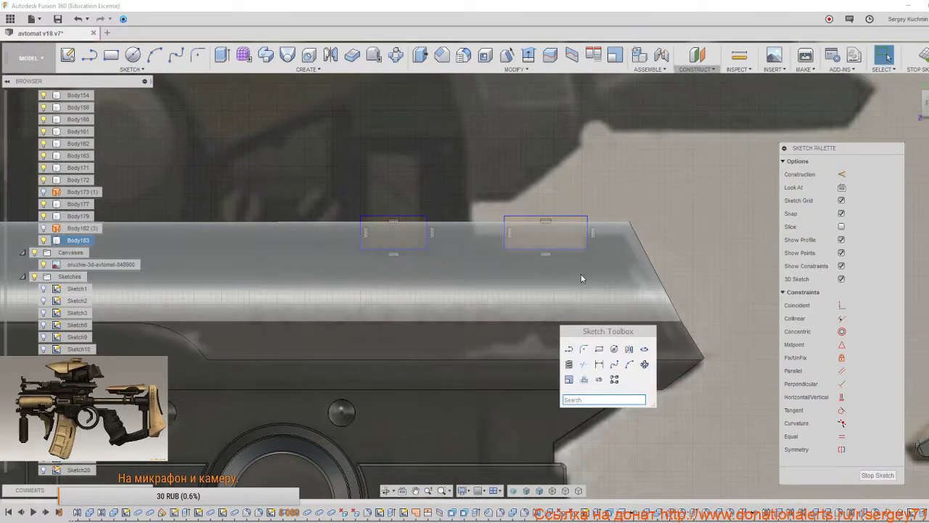
click(583, 349)
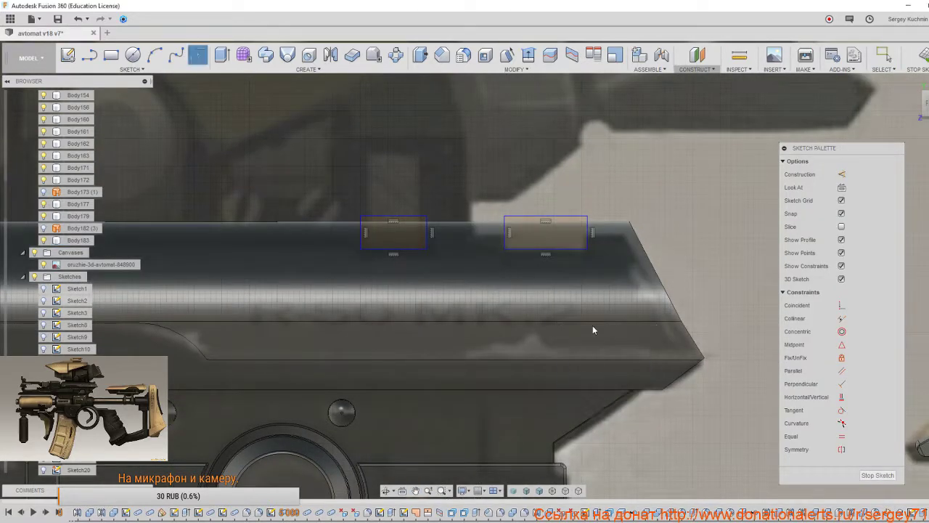
click(587, 249)
click(504, 249)
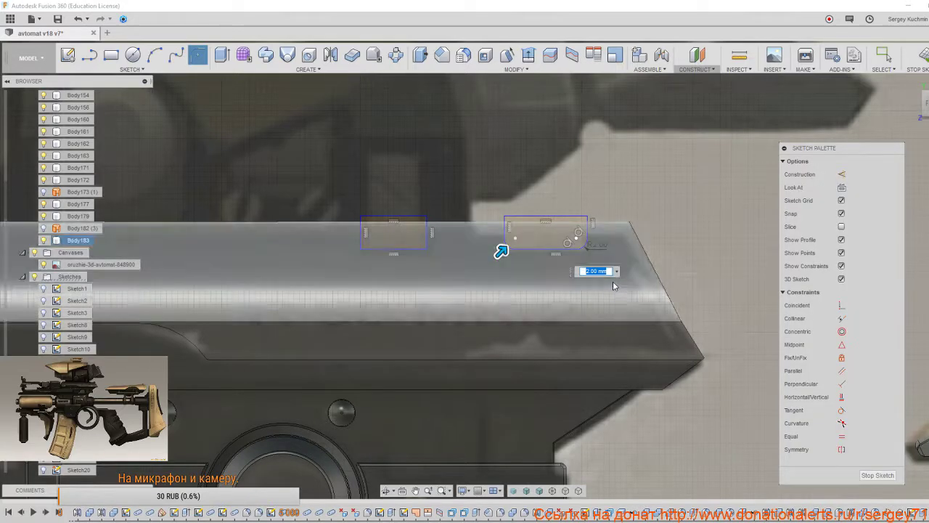
click(616, 271)
click(597, 283)
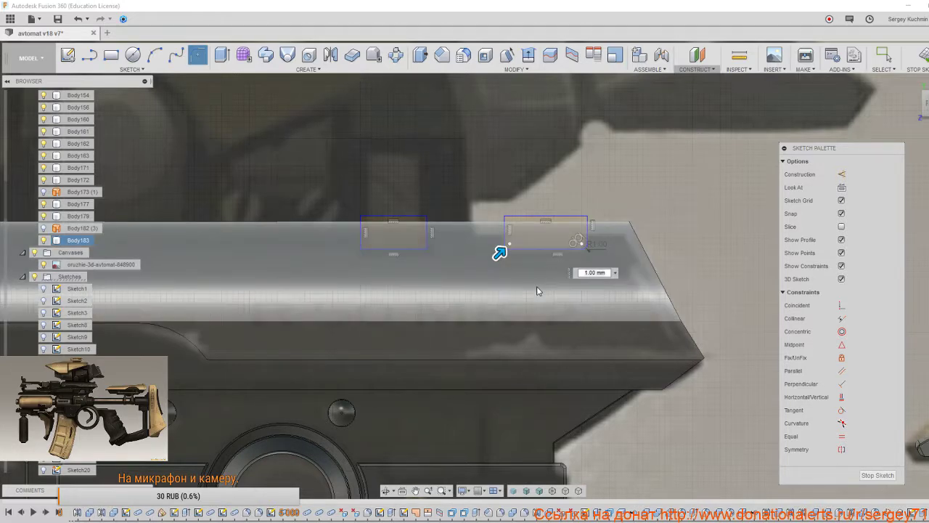
Fillet both lower corners of the front rectangle with the same 1 mm radius and finish the sketch.
middle_drag(418, 262, 483, 262)
scroll(483, 263, up, 3)
click(497, 241)
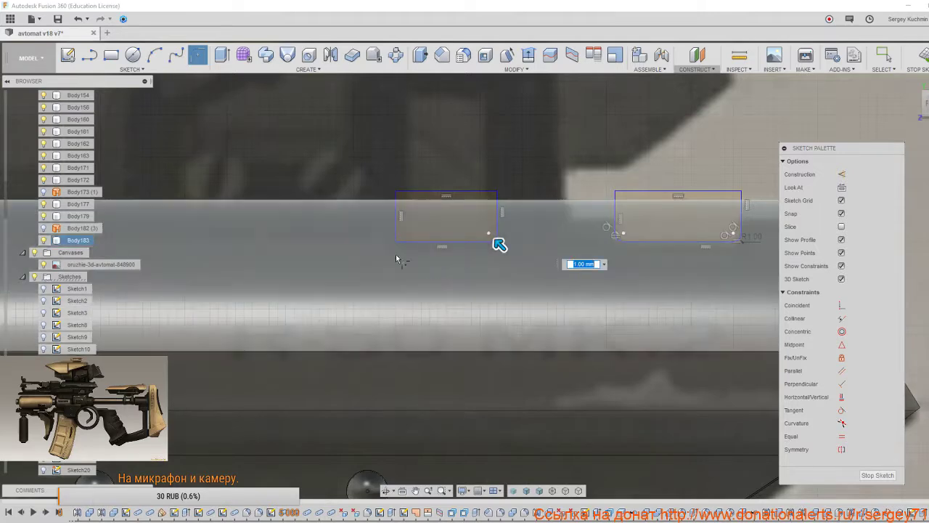
click(394, 250)
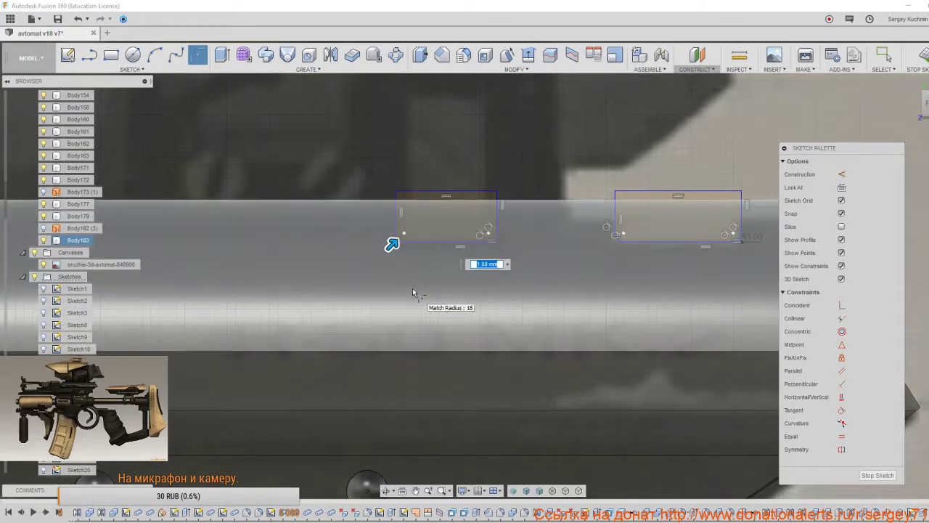
scroll(412, 288, down, 2)
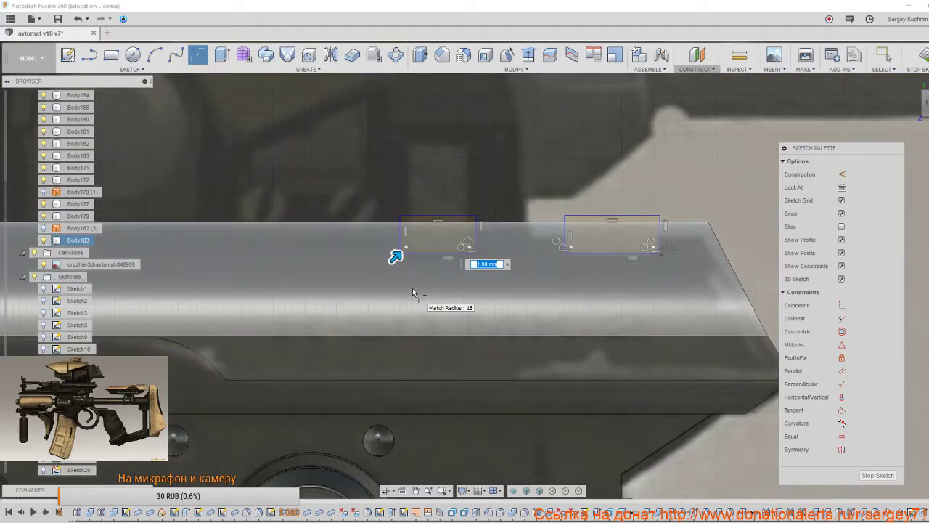
click(877, 475)
Extrude both rounded rectangles -45 mm as a cut through the top cover, excluding Body160 from the bodies to cut.
scroll(587, 410, down, 3)
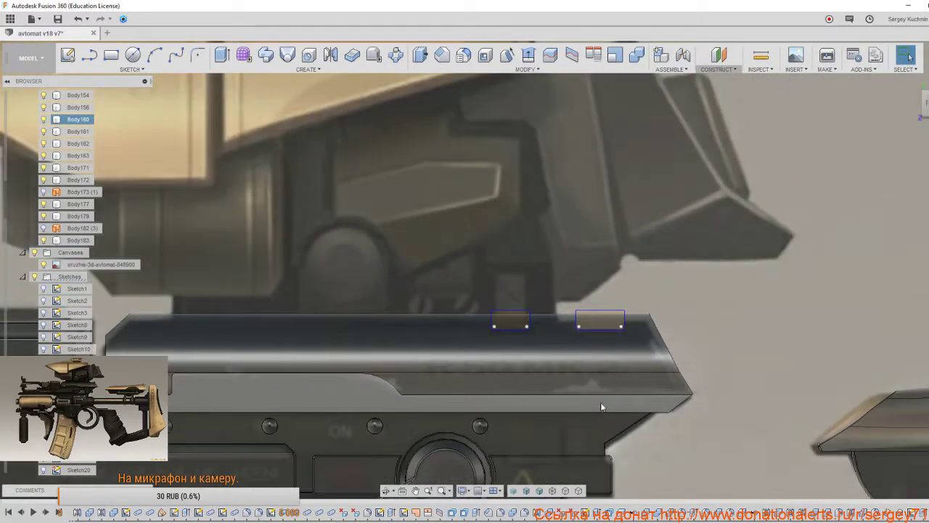
key(e)
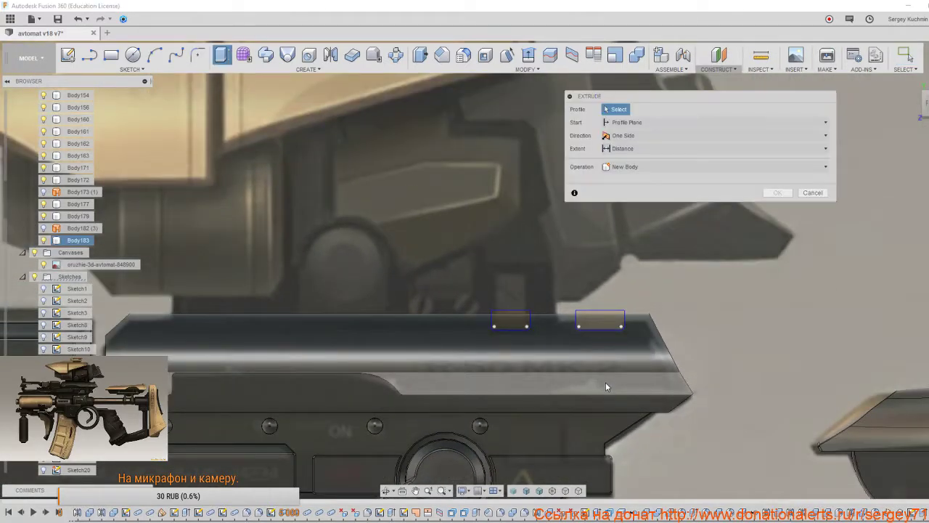
click(607, 326)
click(508, 326)
shift+middle_drag(556, 371, 517, 316)
drag(516, 316, 629, 287)
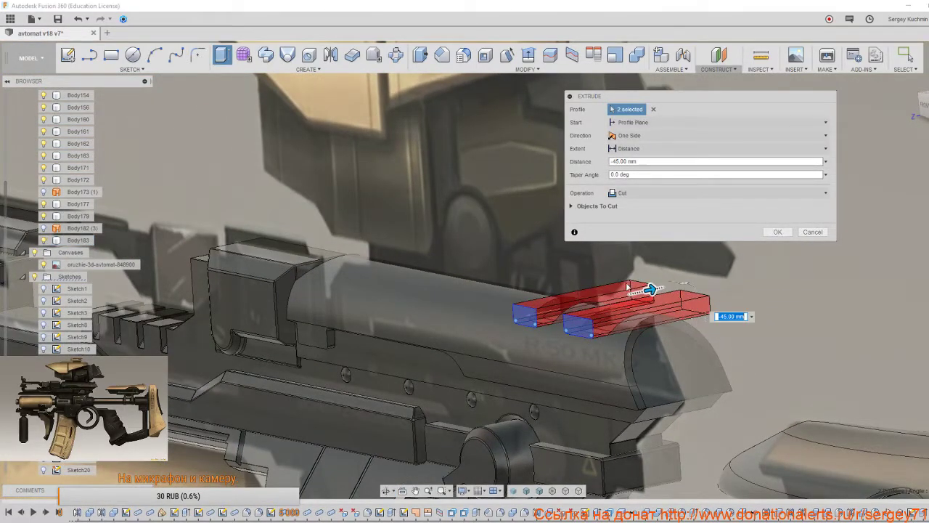
click(573, 206)
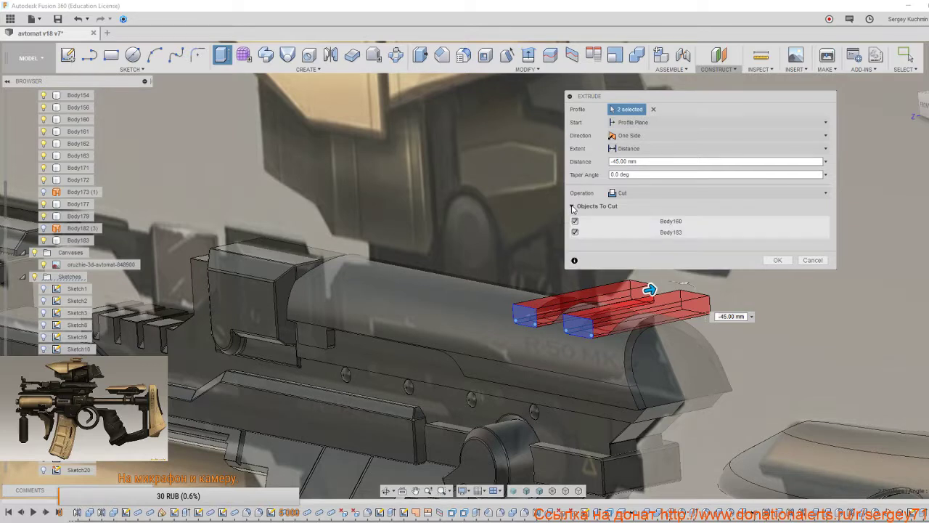
click(576, 222)
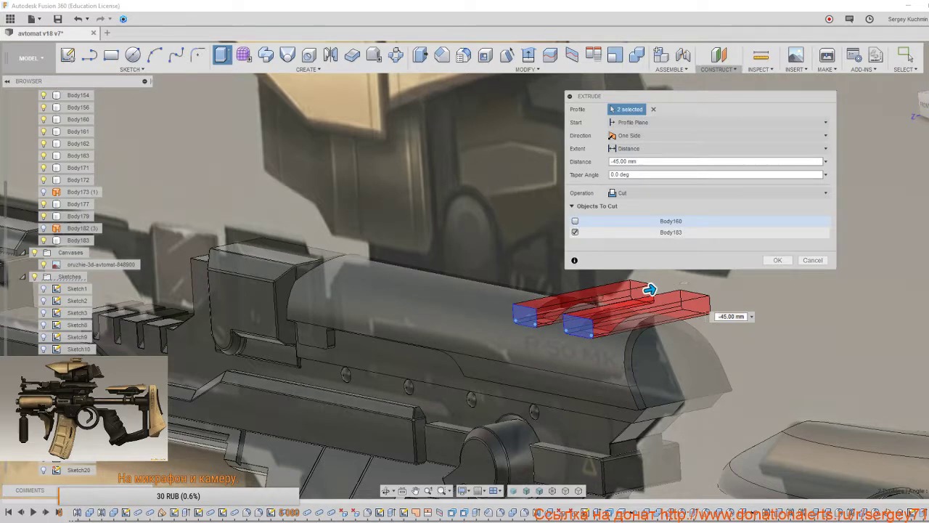
shift+middle_drag(649, 290, 629, 293)
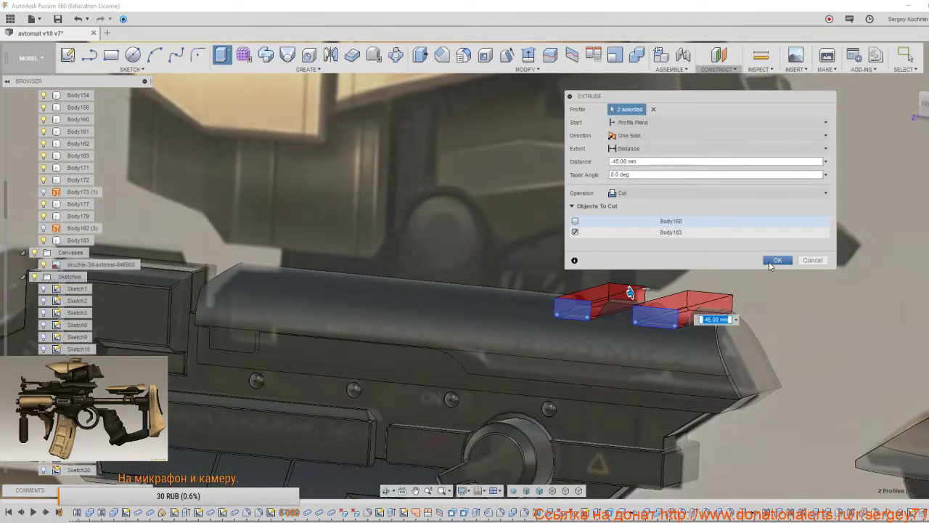
click(769, 261)
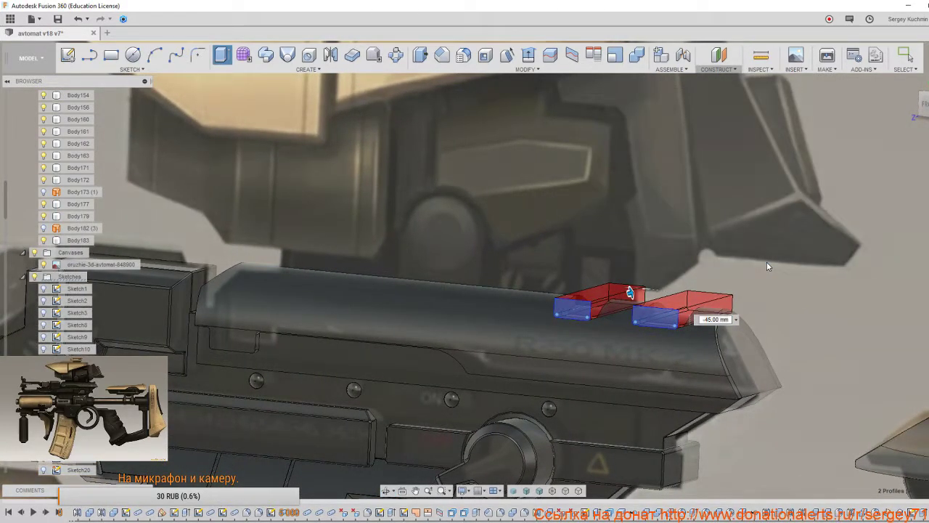
Hide the sketch of the two rounded rectangles used for the notches.
shift+middle_drag(695, 341, 720, 347)
click(908, 56)
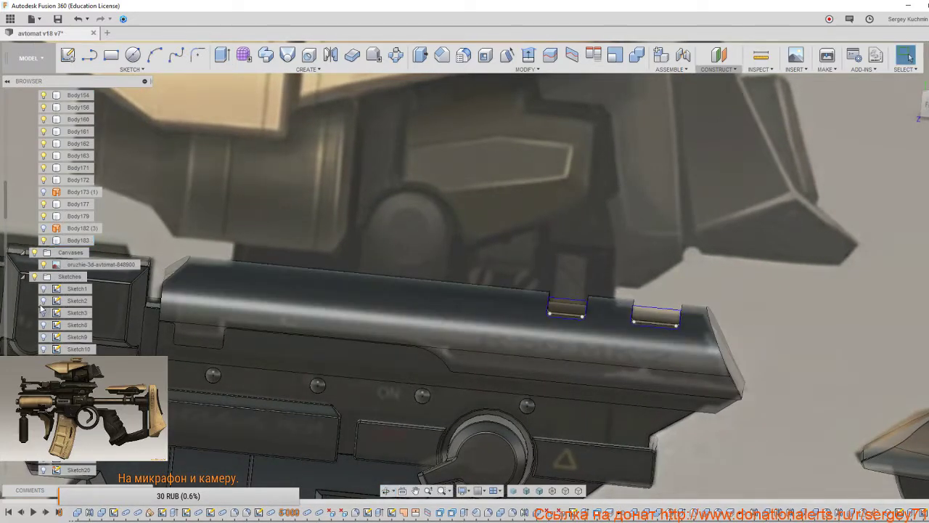
scroll(41, 309, down, 9)
scroll(35, 478, down, 2)
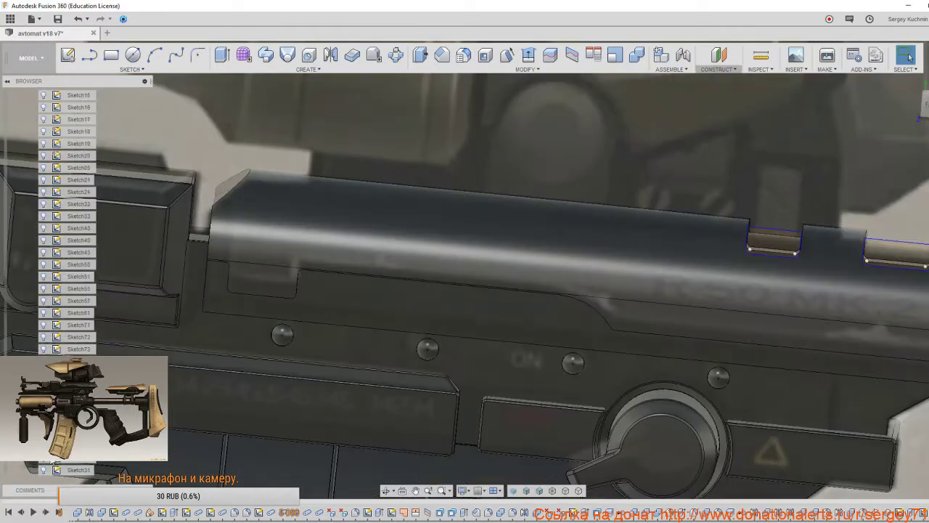
scroll(44, 471, down, 5)
scroll(46, 471, down, 2)
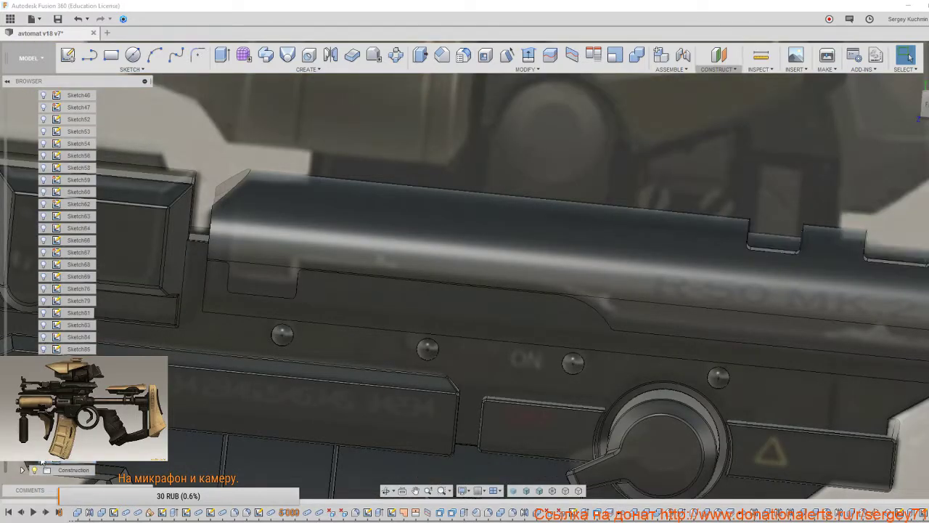
Return to the straight side view and compare the notched top cover with the reference image.
click(925, 104)
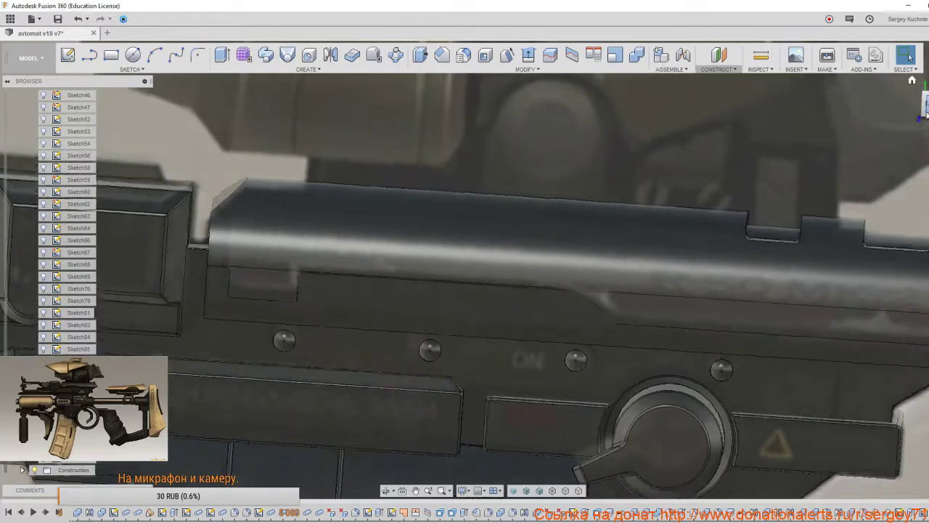
middle_drag(842, 272, 675, 280)
scroll(674, 279, down, 8)
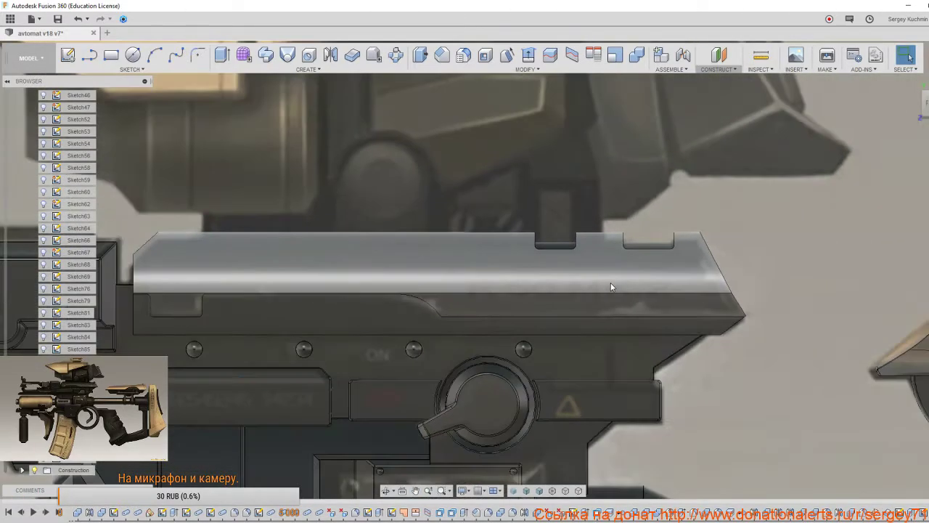
key(Escape)
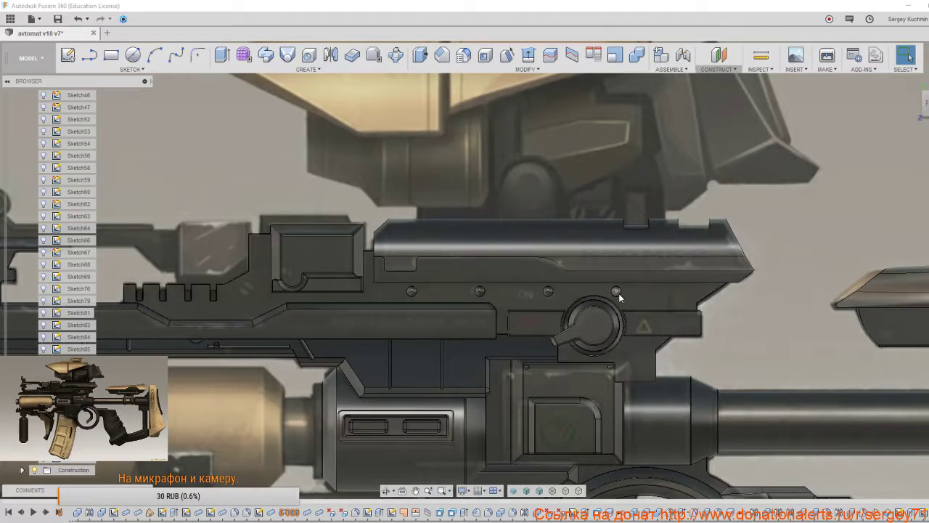
scroll(402, 252, down, 1)
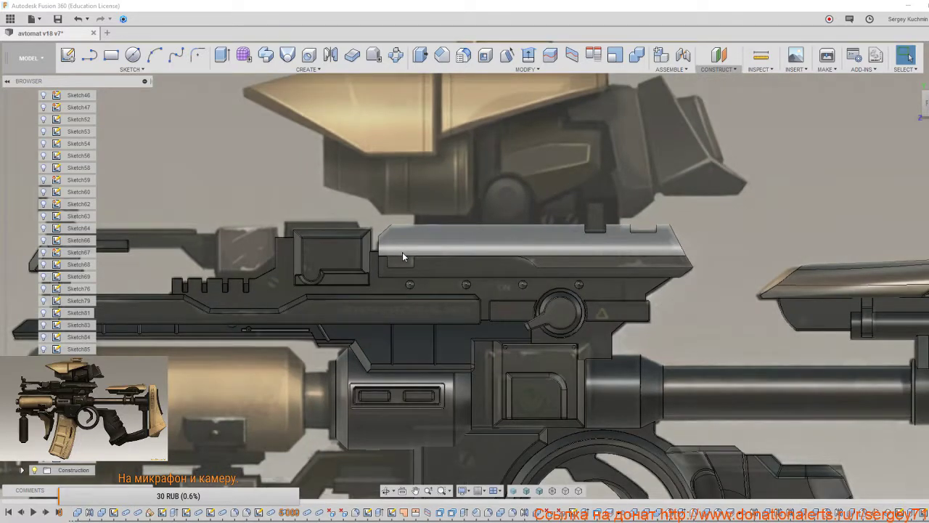
scroll(405, 253, up, 3)
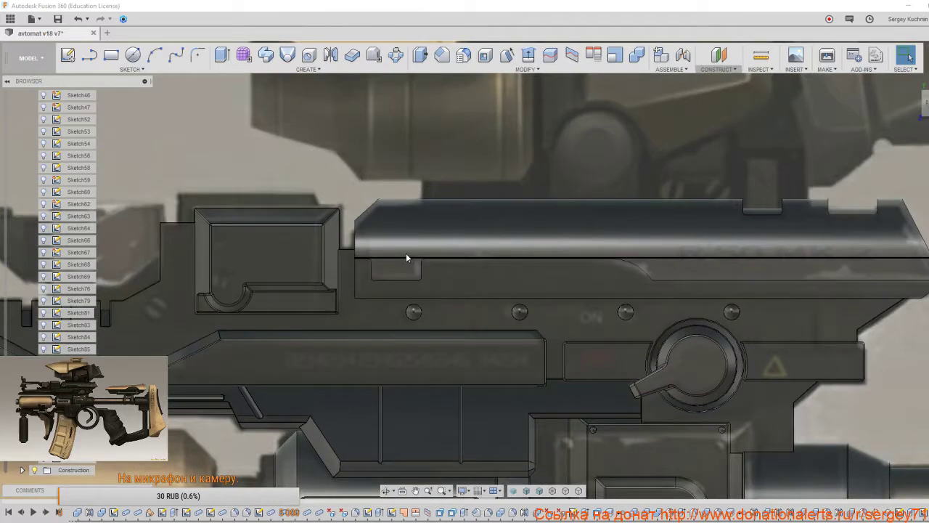
Offset the lower side face at the top cover's front end by -4 mm.
shift+middle_drag(410, 249, 437, 256)
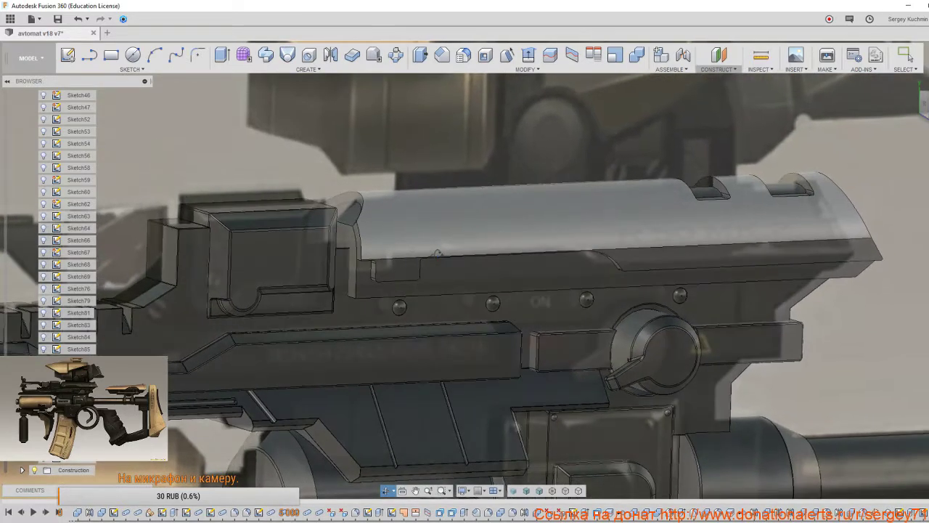
scroll(403, 263, up, 2)
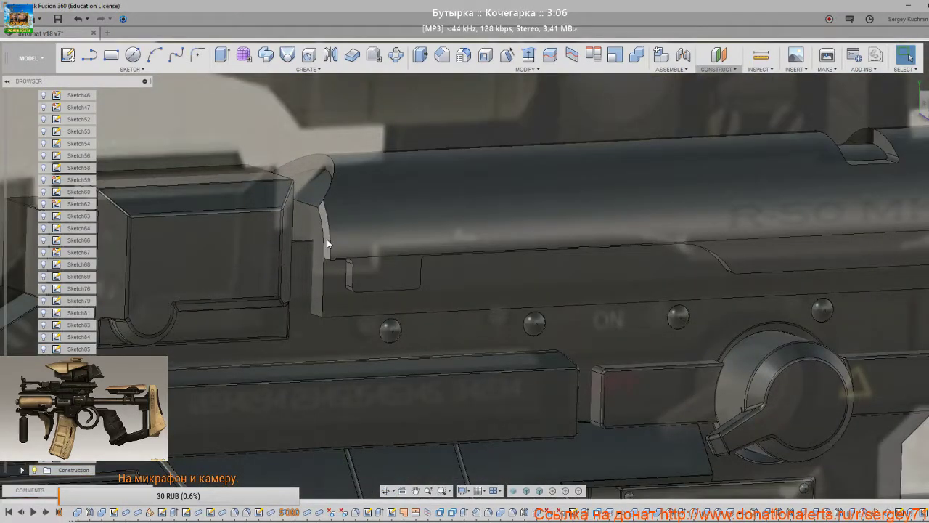
shift+middle_drag(327, 238, 292, 198)
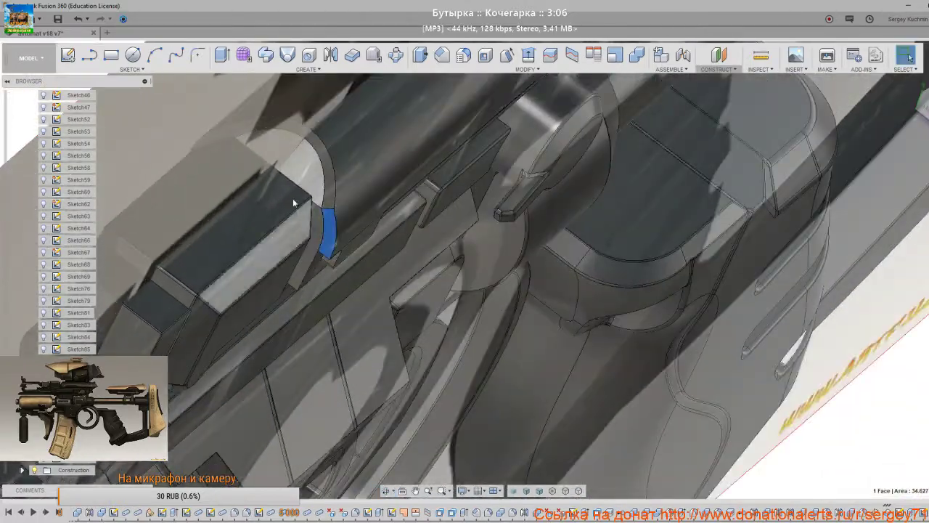
ctrl+click(218, 132)
shift+middle_drag(217, 132, 252, 206)
click(420, 54)
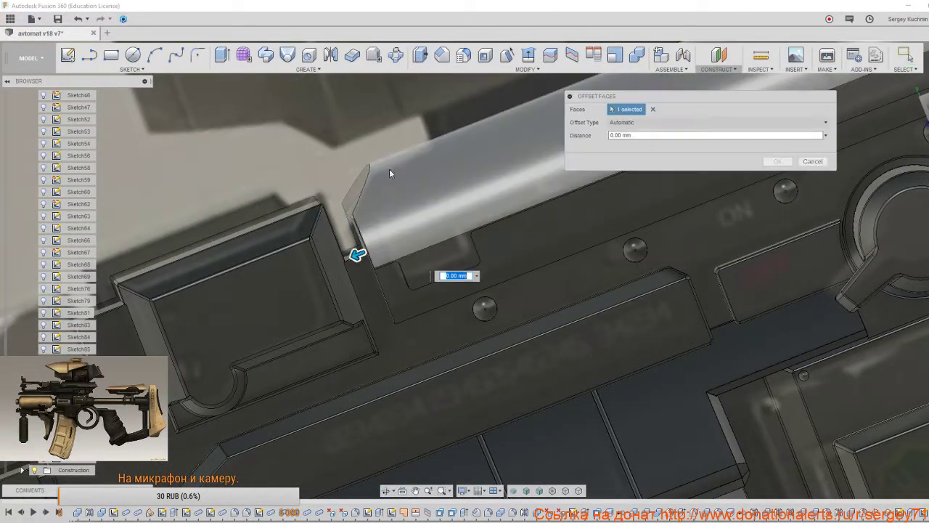
drag(357, 254, 390, 240)
click(923, 108)
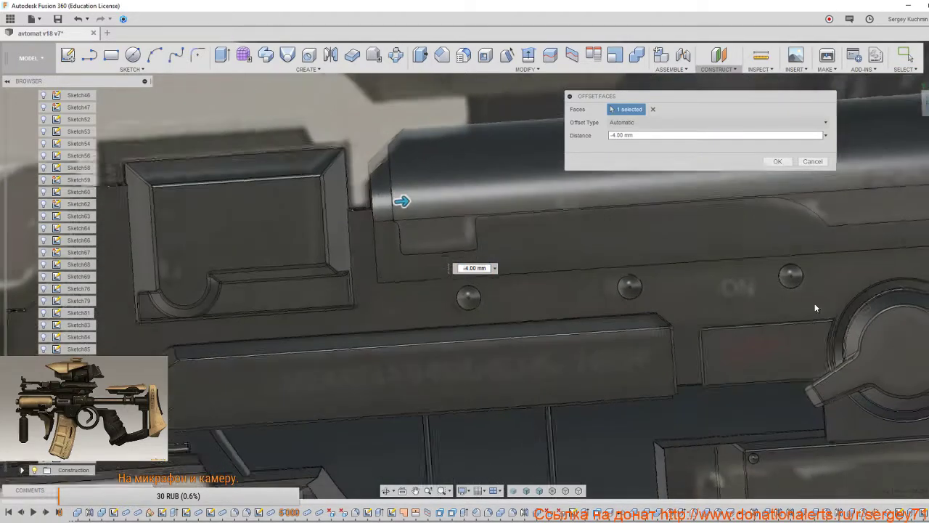
middle_drag(575, 273, 557, 288)
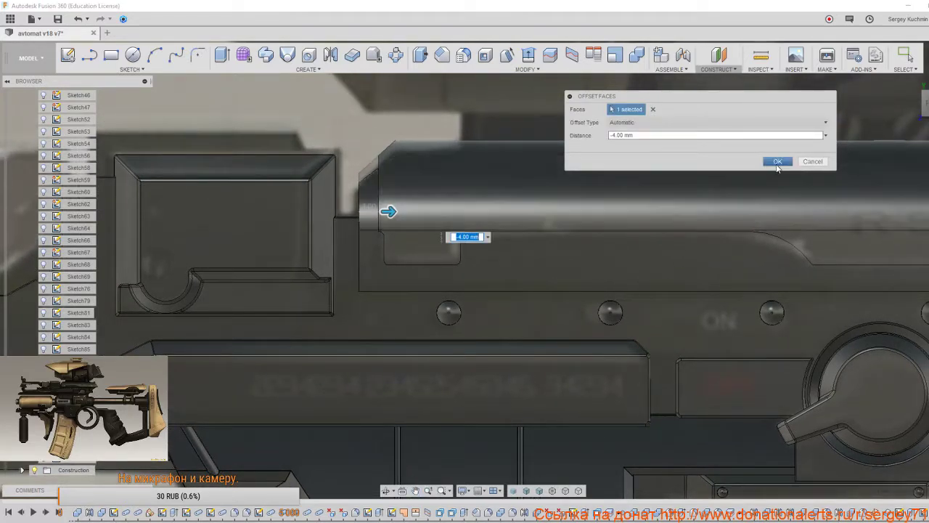
click(777, 163)
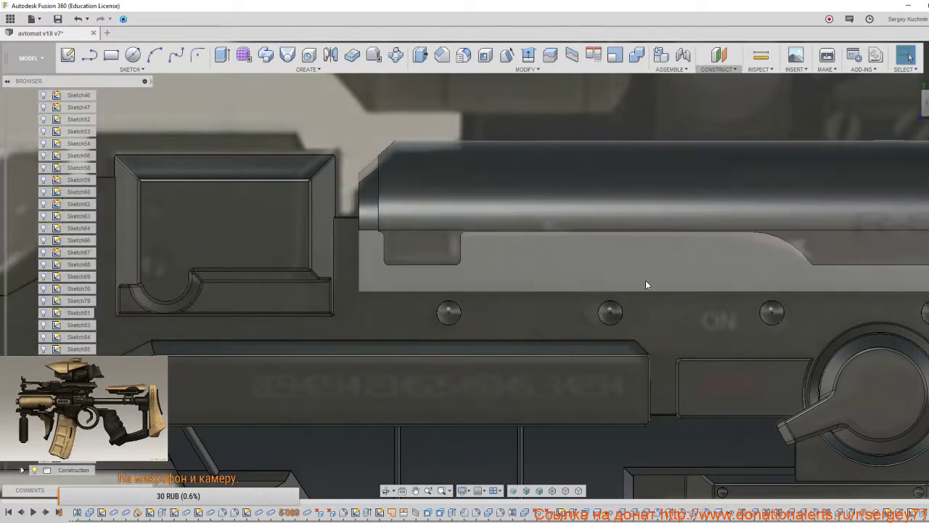
Hide the reference image canvas so that the bare rifle model can be inspected.
scroll(645, 284, down, 2)
middle_drag(646, 284, 565, 284)
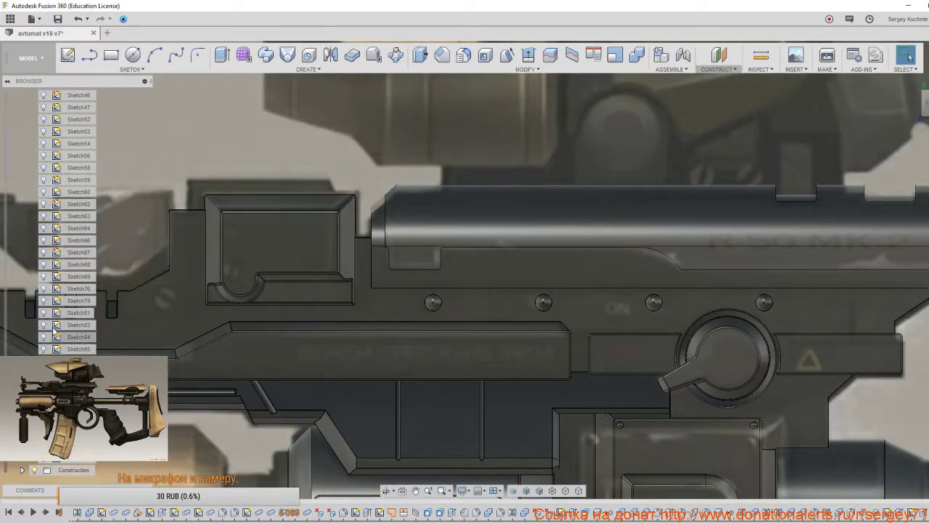
scroll(57, 289, up, 3)
scroll(56, 289, up, 5)
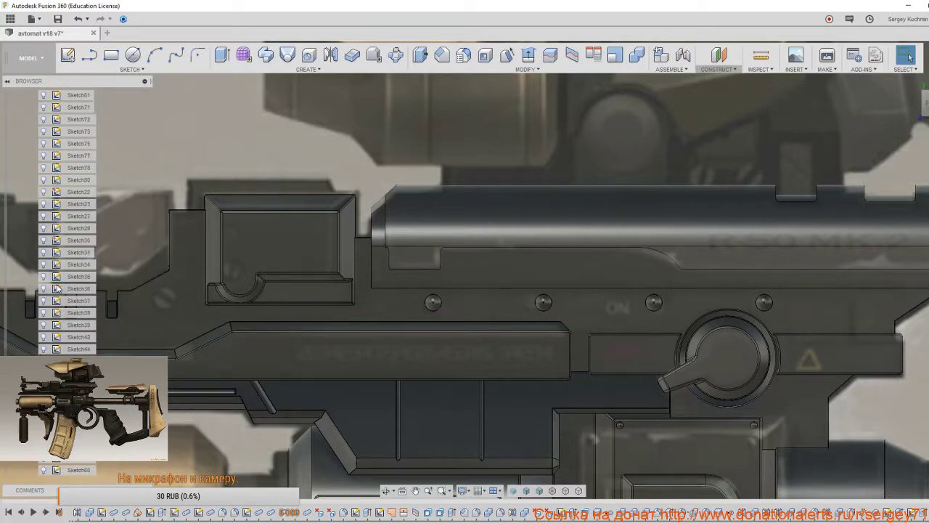
scroll(57, 289, up, 3)
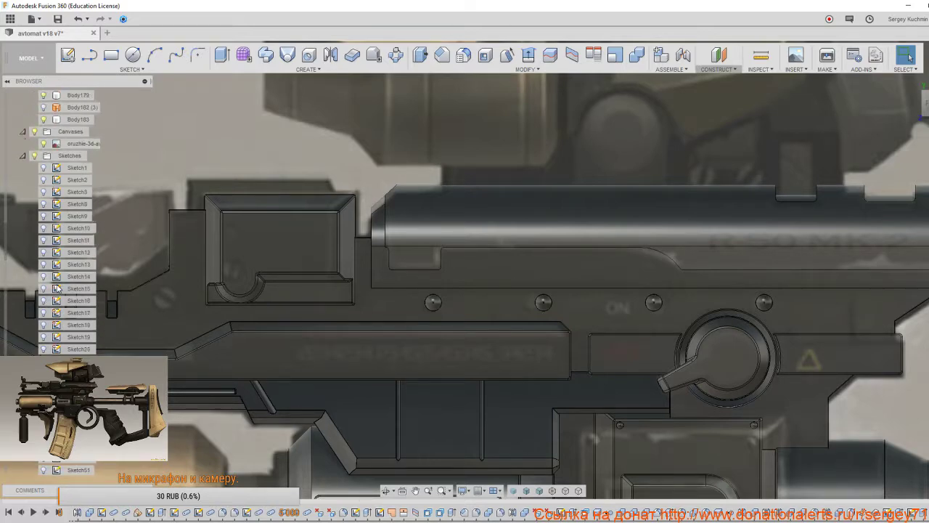
click(43, 180)
scroll(291, 326, down, 3)
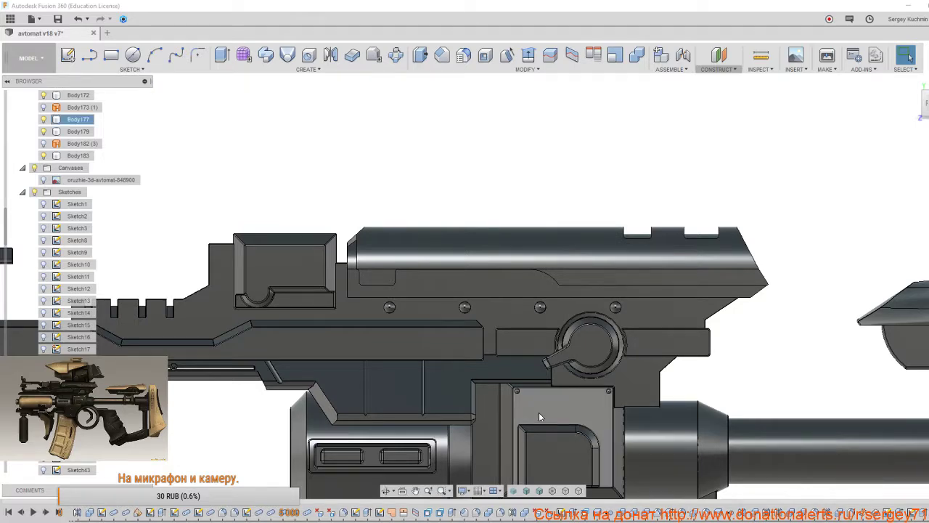
middle_drag(469, 357, 527, 397)
scroll(423, 312, up, 4)
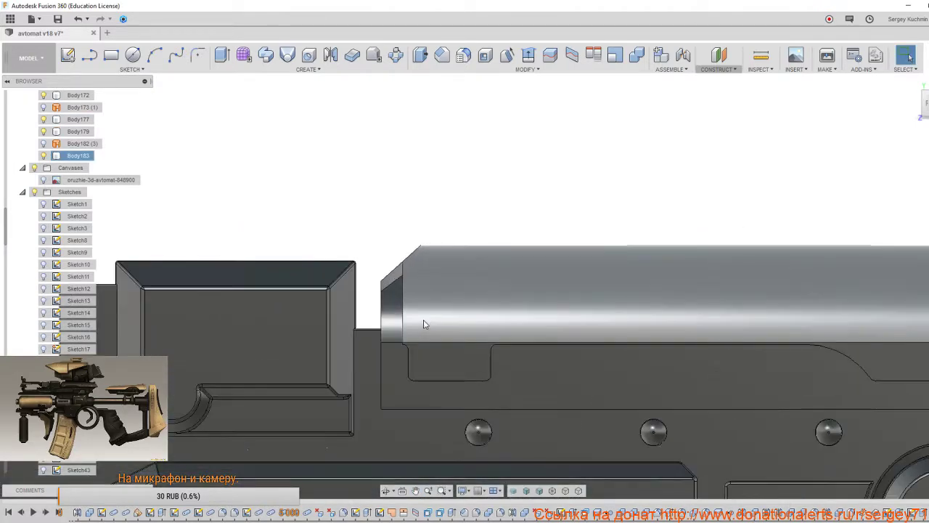
shift+middle_drag(423, 321, 447, 335)
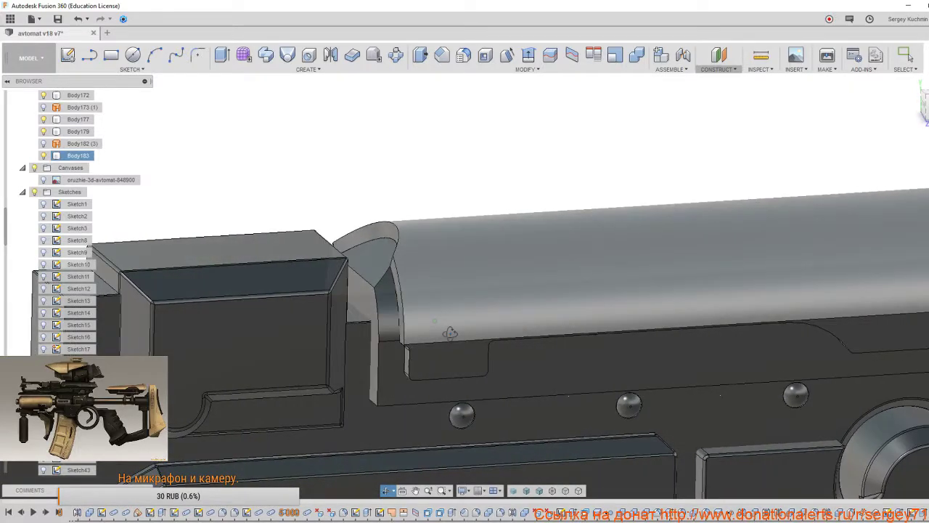
scroll(446, 335, up, 2)
click(447, 335)
key(f)
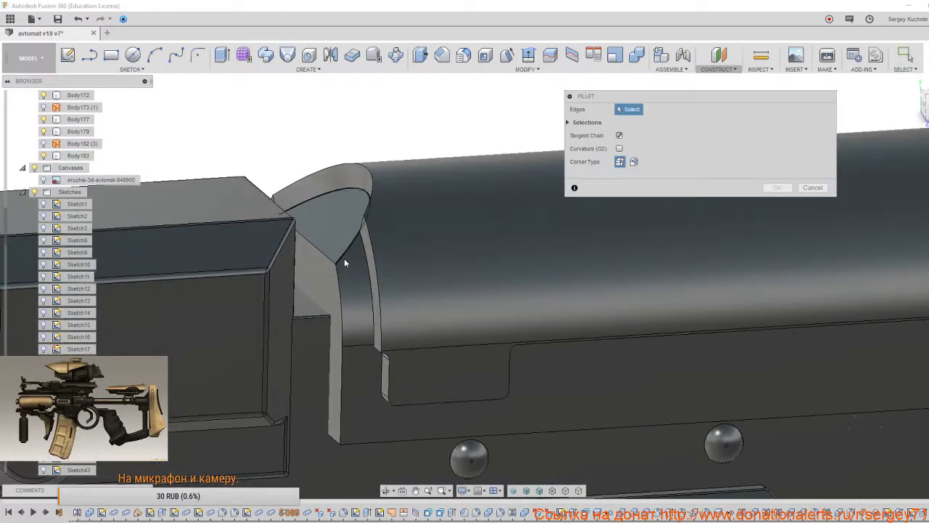
mouse_move(342, 251)
mouse_down()
mouse_move(338, 244)
mouse_move(341, 262)
mouse_move(343, 254)
mouse_up()
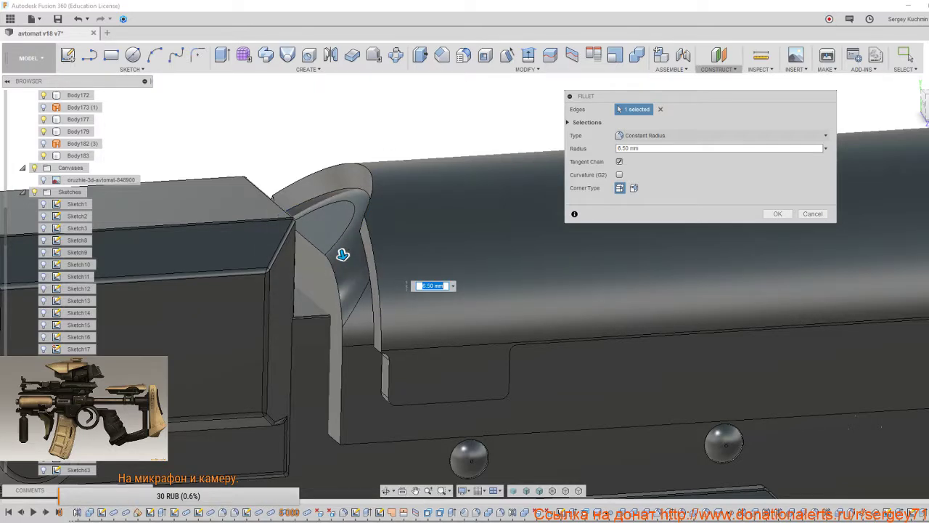
key(Return)
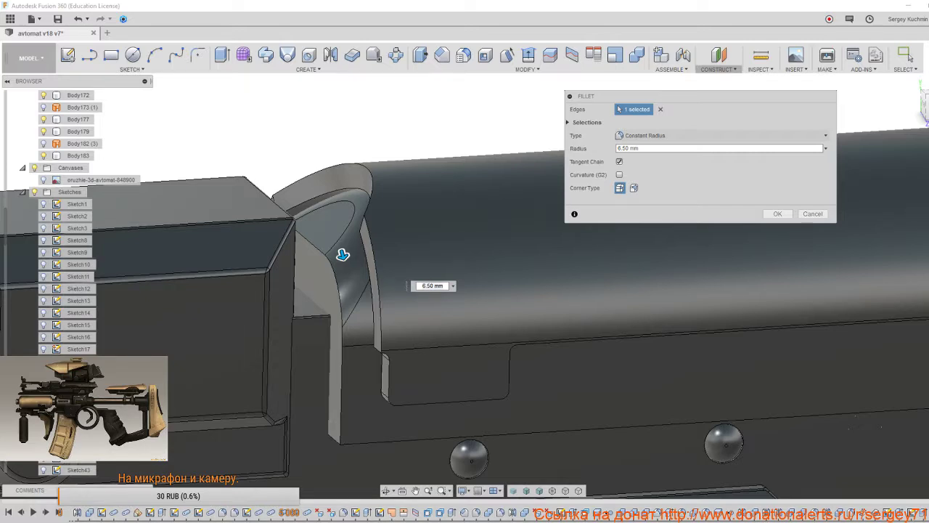
shift+middle_drag(357, 260, 339, 253)
click(813, 213)
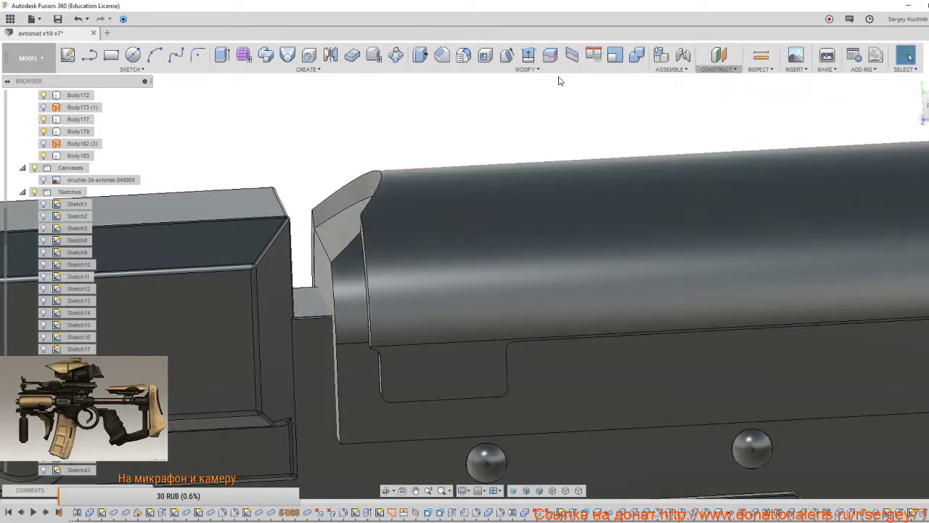
Chamfer the edge between the sloped front face and the curved side under the cover with an equal distance of 3 mm.
click(441, 54)
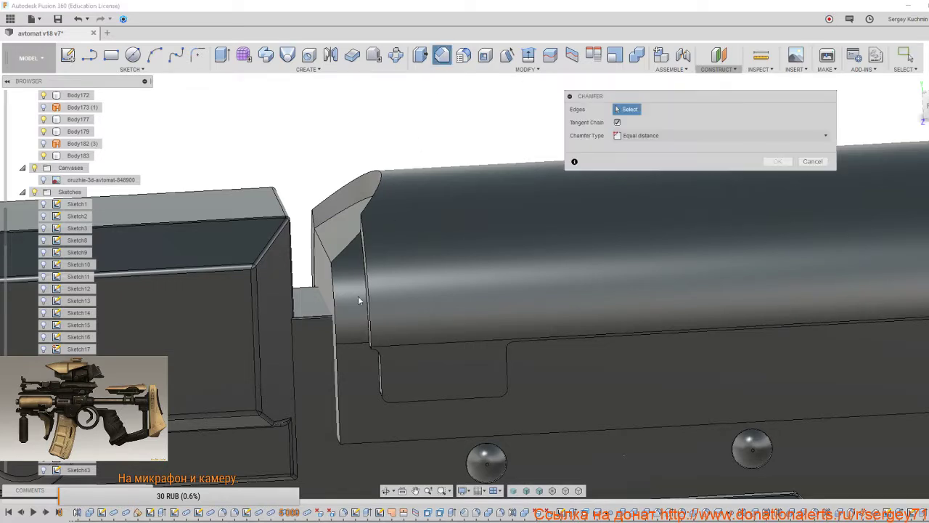
click(337, 254)
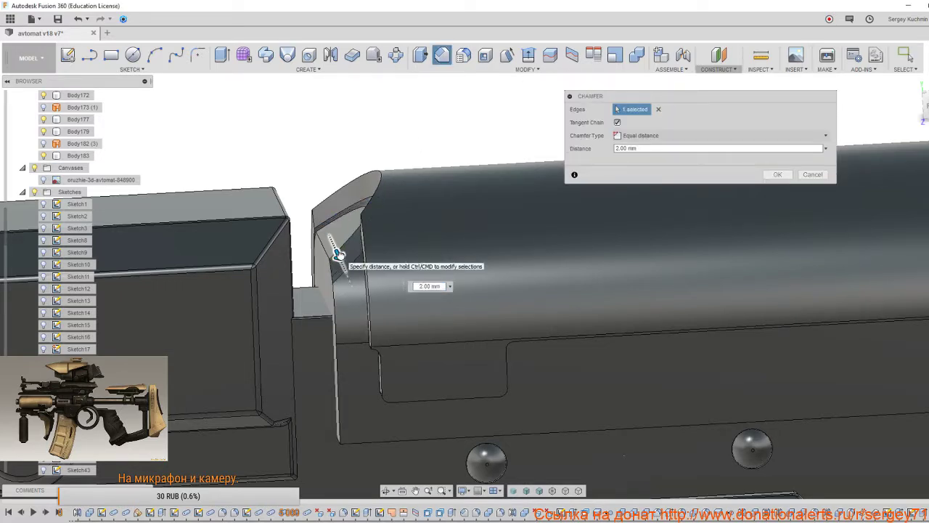
drag(339, 254, 340, 258)
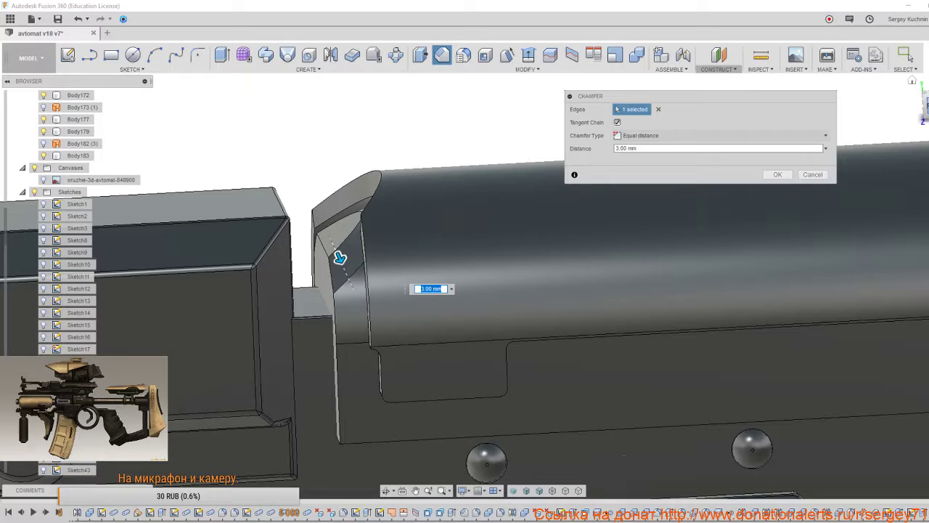
click(923, 103)
scroll(518, 330, down, 1)
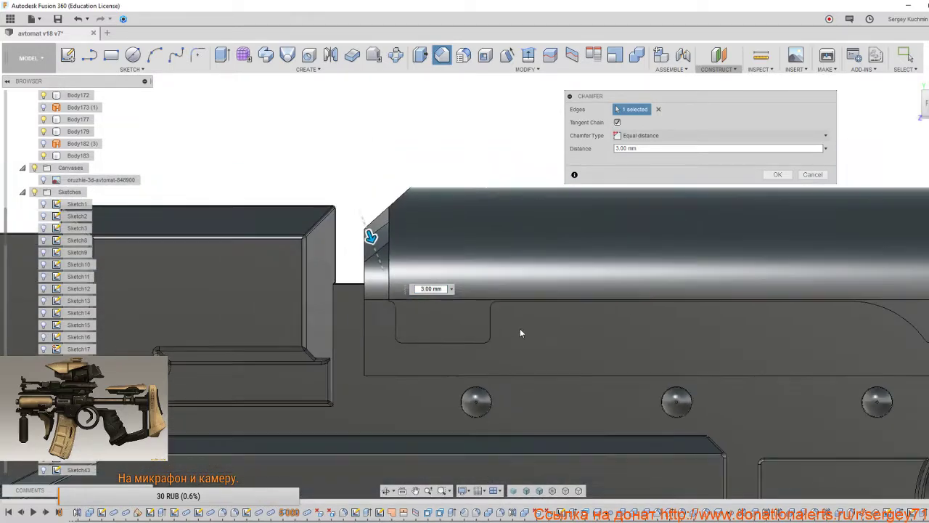
scroll(520, 328, down, 3)
scroll(418, 289, up, 3)
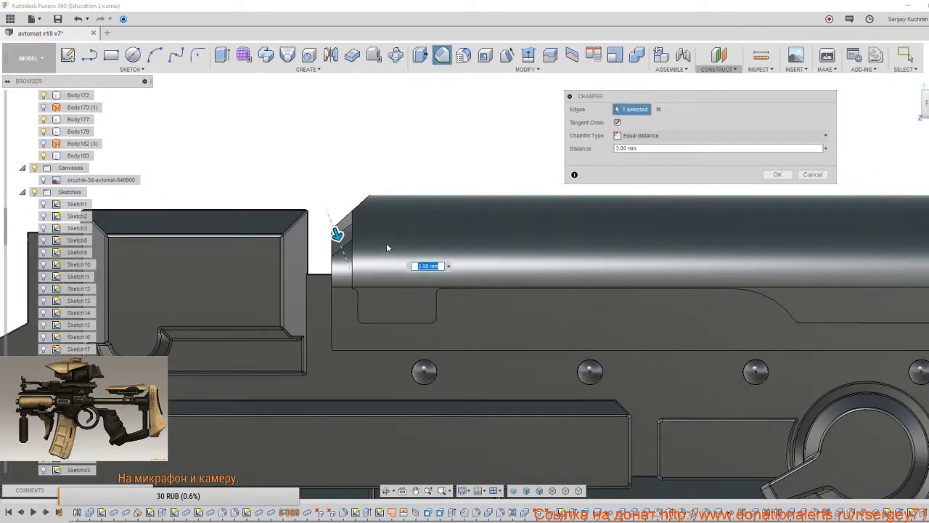
key(Return)
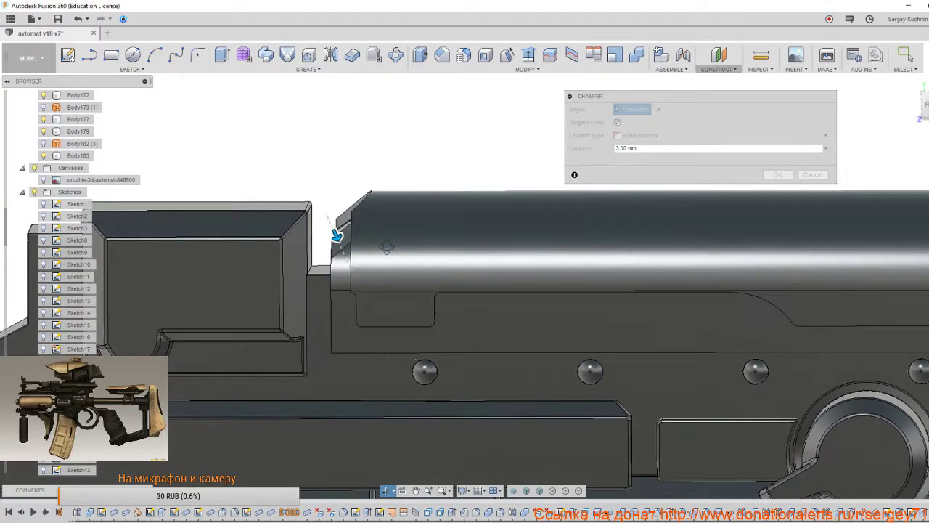
shift+middle_drag(387, 247, 395, 249)
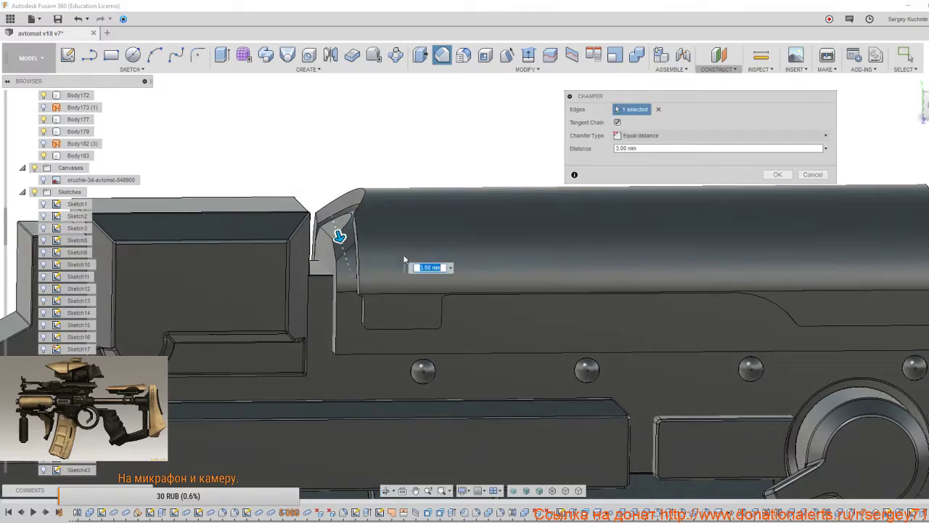
click(772, 174)
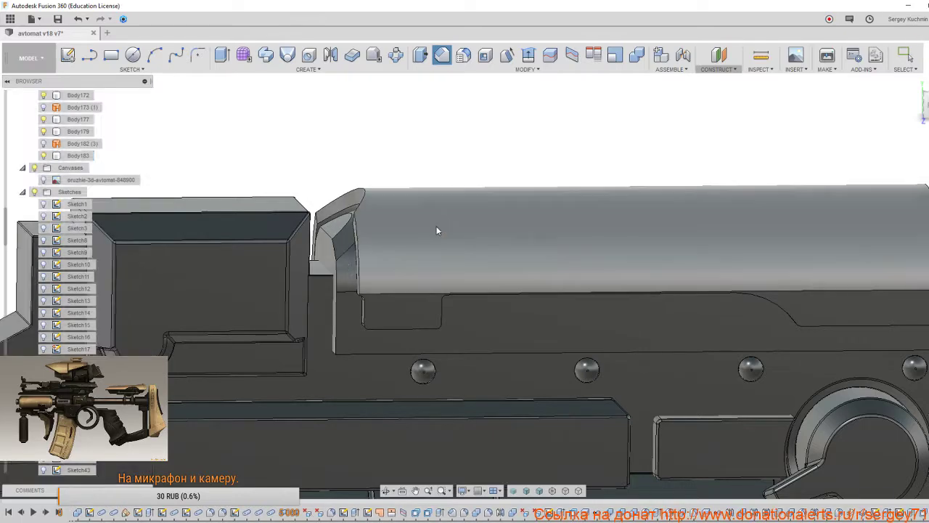
Show the reference image again and compare the chamfered front end with it in the straight side view.
scroll(436, 224, up, 3)
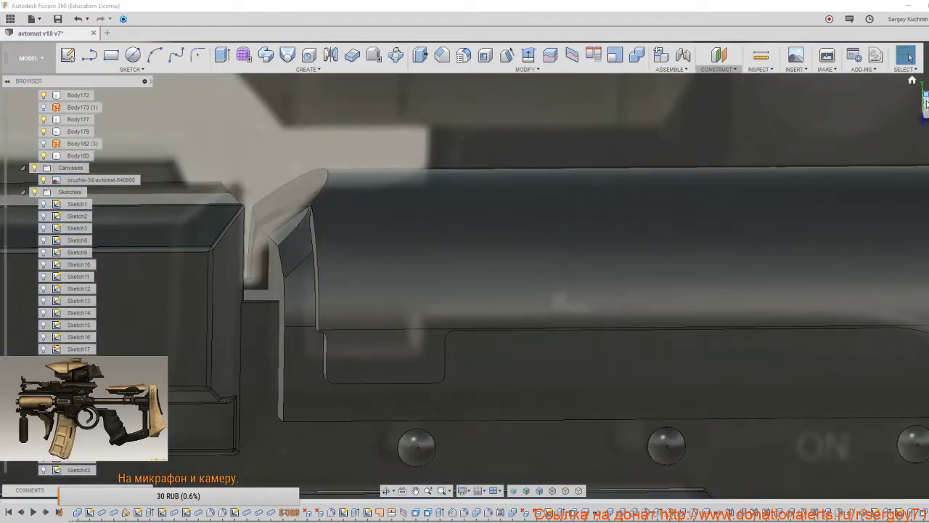
click(926, 103)
scroll(411, 319, down, 2)
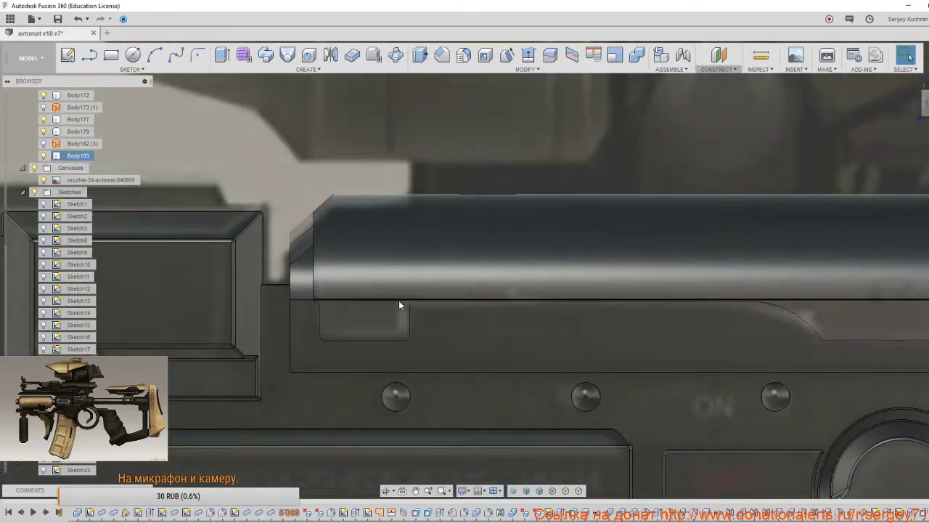
Offset the top cover's front side face farther back until it lines up with the front edge of the recess below.
shift+middle_drag(398, 300, 516, 339)
click(313, 257)
ctrl+click(275, 174)
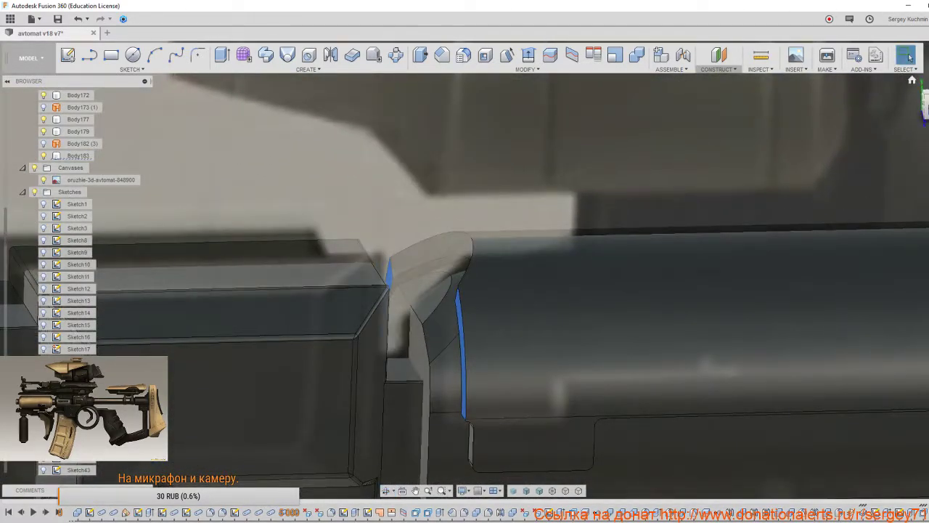
click(925, 103)
click(420, 55)
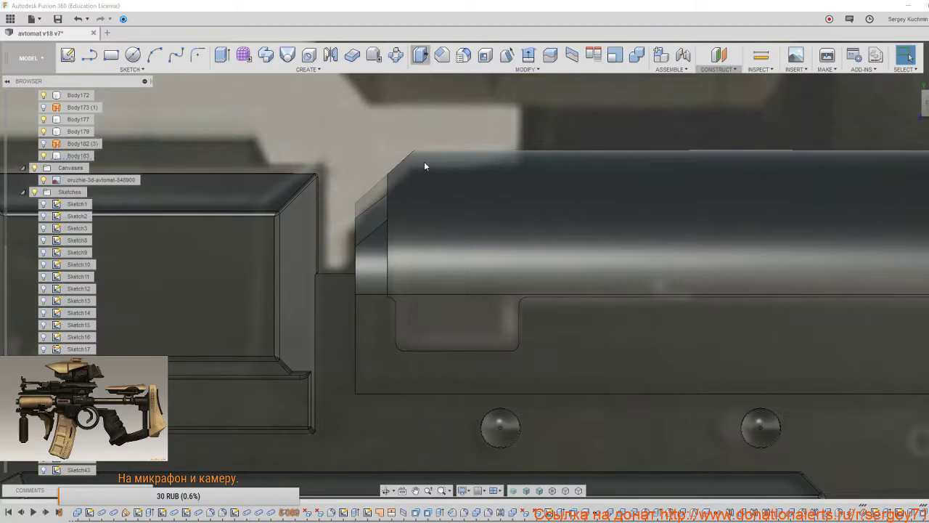
drag(397, 241, 413, 242)
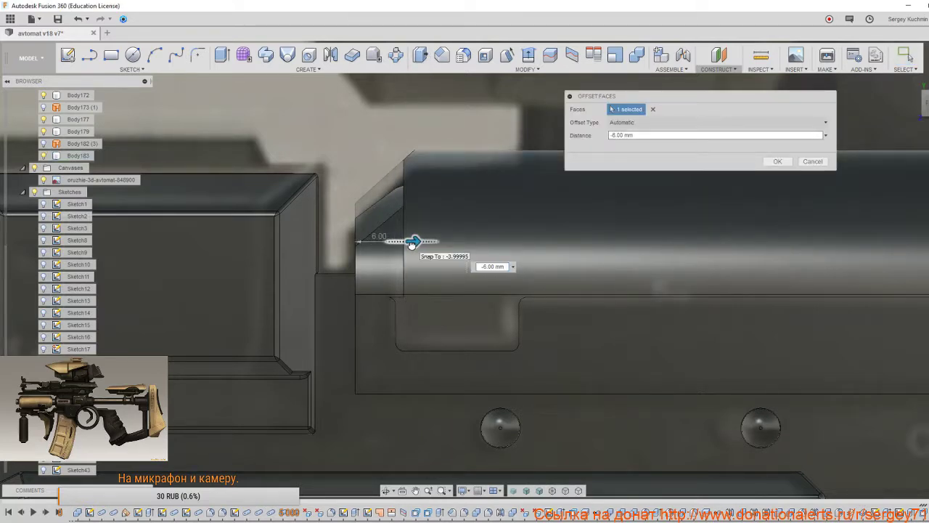
drag(411, 243, 404, 242)
click(776, 161)
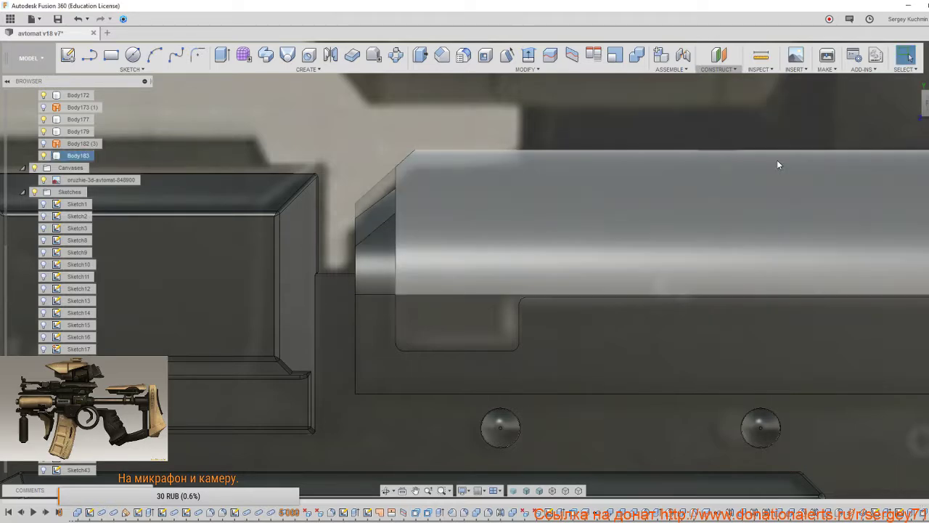
Fillet the two short edges on the top cover's front rim, where the crown meets the curved sides, with a 5 mm radius.
scroll(524, 262, down, 10)
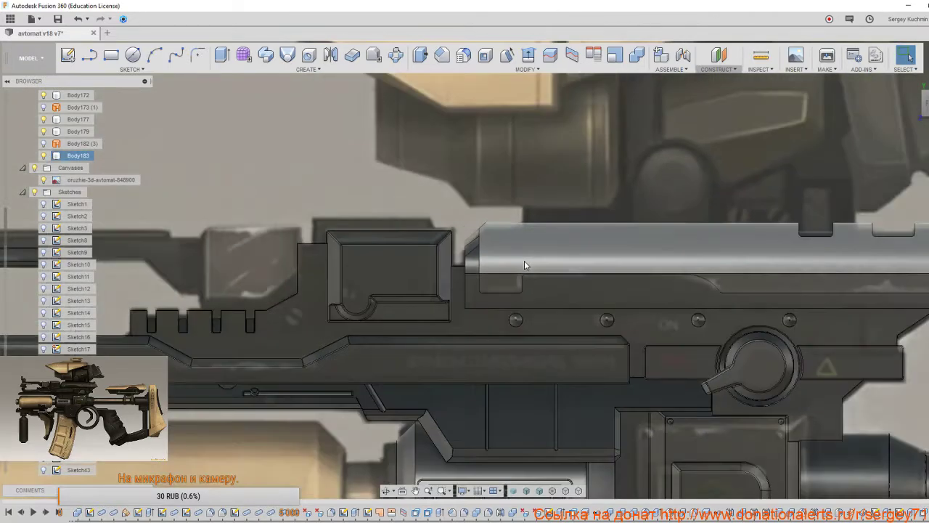
shift+middle_drag(536, 263, 488, 247)
scroll(488, 248, up, 5)
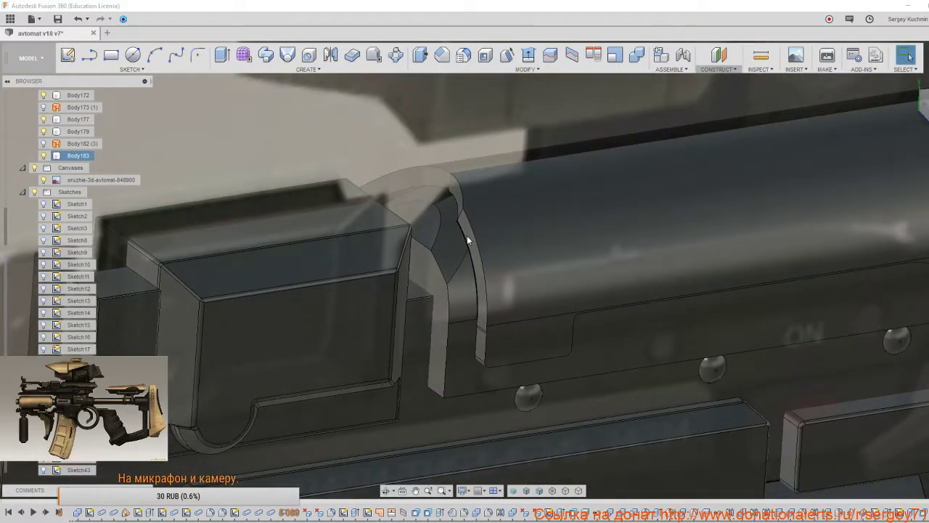
key(f)
click(463, 213)
shift+middle_drag(463, 213, 330, 165)
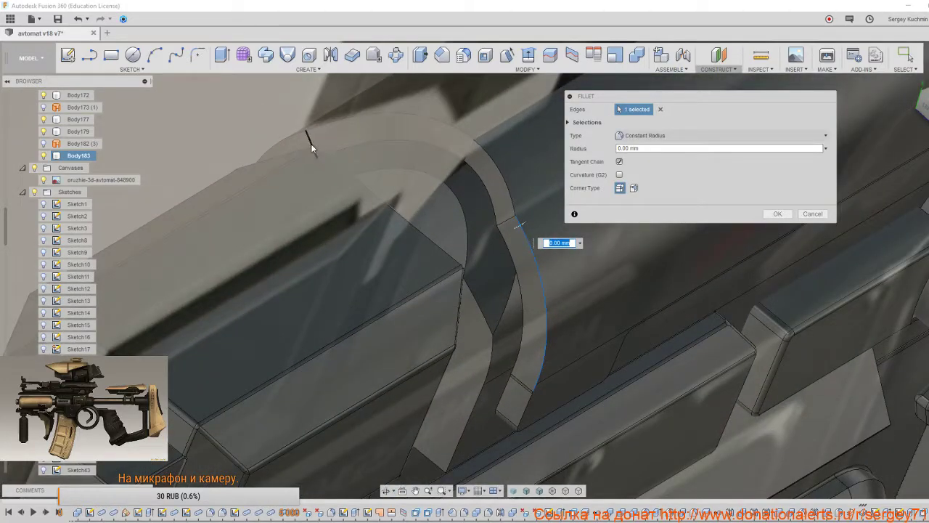
click(312, 149)
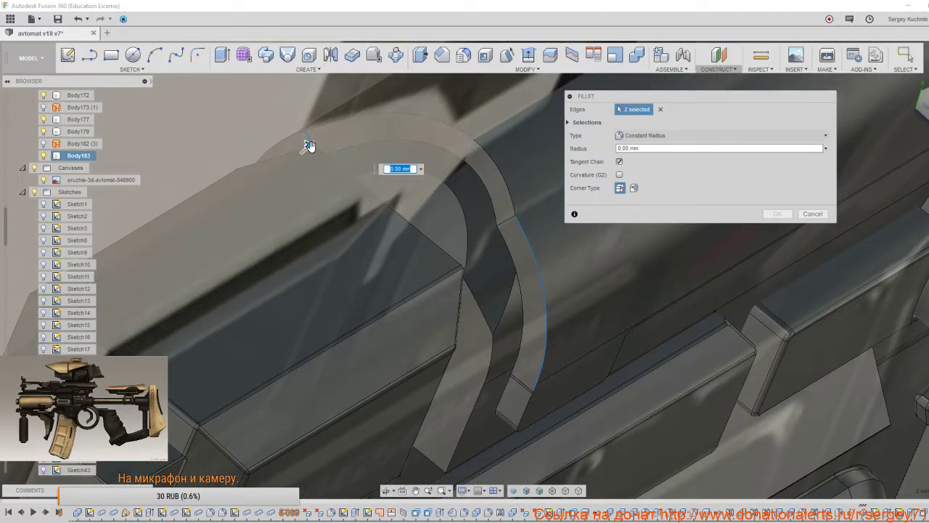
drag(310, 145, 308, 145)
text(7)
click(503, 222)
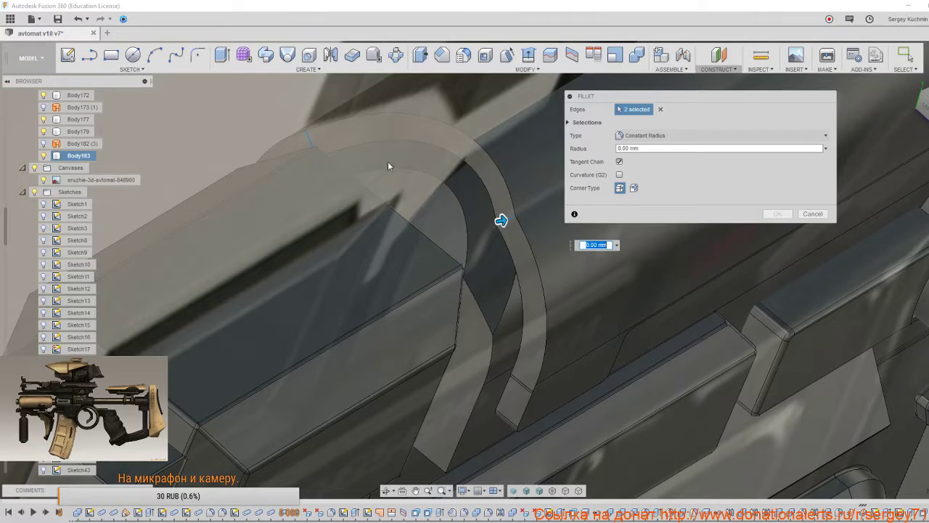
click(617, 244)
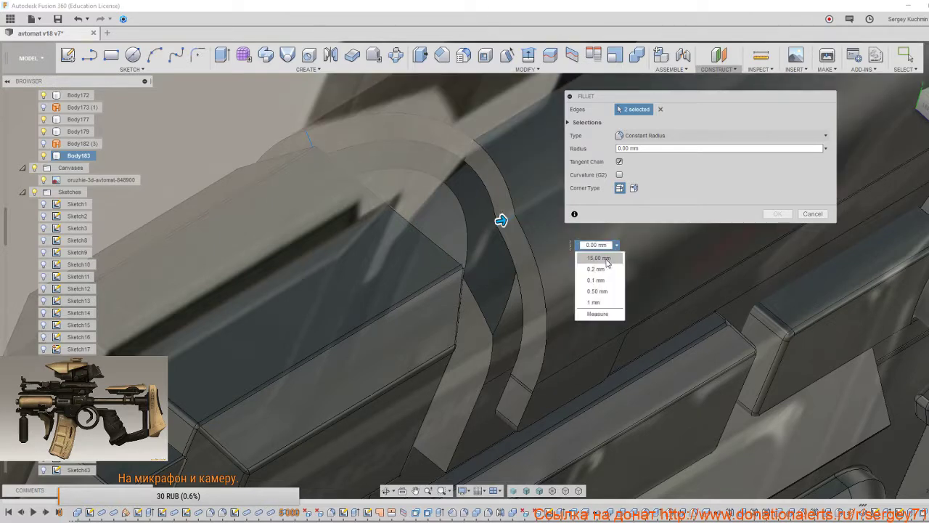
click(598, 303)
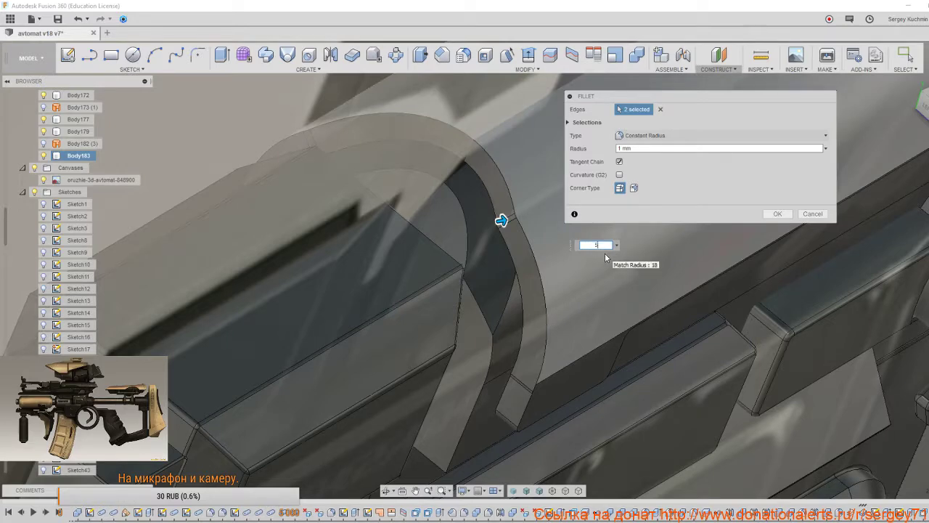
text(5)
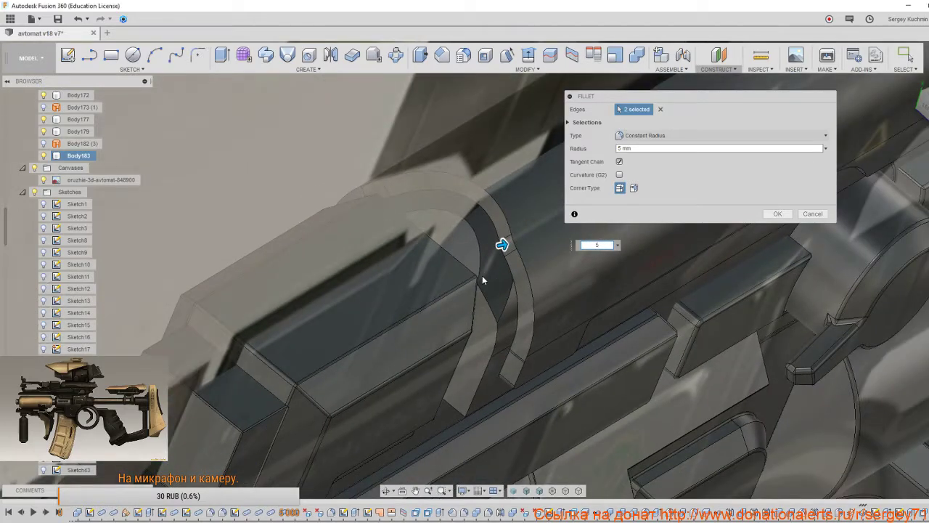
shift+middle_drag(482, 276, 449, 256)
click(777, 214)
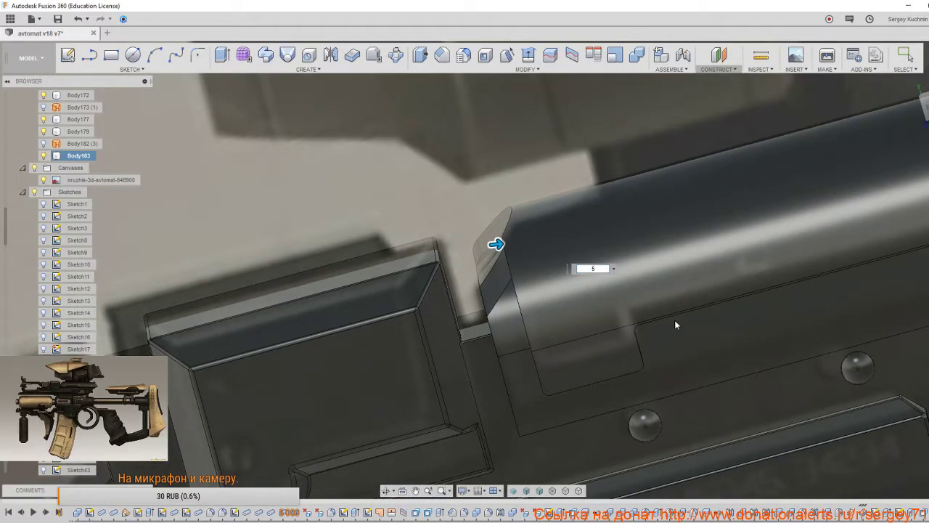
Hide the reference image canvas and turn to the bare rifle's top cover from a low side angle.
mouse_move(719, 275)
shift+middle_down()
mouse_move(736, 242)
mouse_move(920, 238)
mouse_move(611, 259)
mouse_move(624, 228)
mouse_move(628, 242)
mouse_move(606, 243)
mouse_move(601, 233)
mouse_move(631, 247)
mouse_move(662, 234)
shift+middle_up()
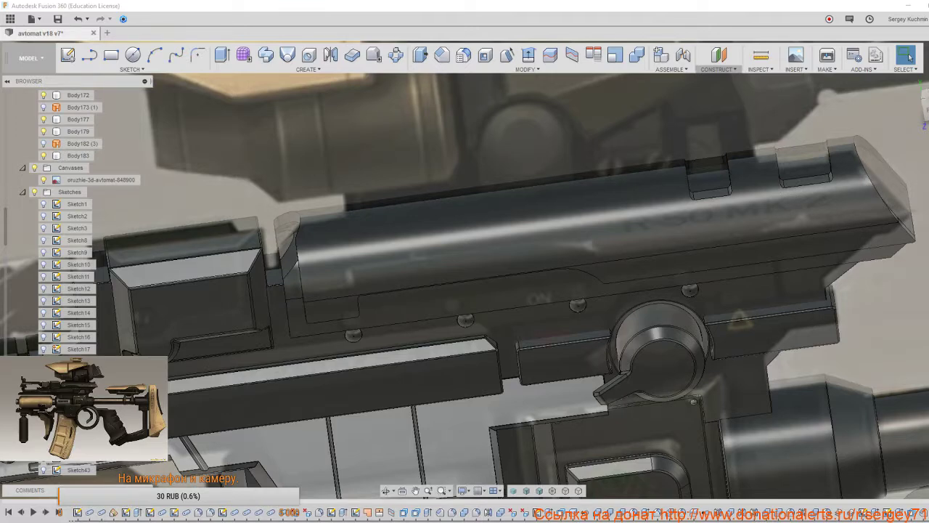
click(711, 186)
shift+middle_drag(711, 186, 482, 249)
key(Escape)
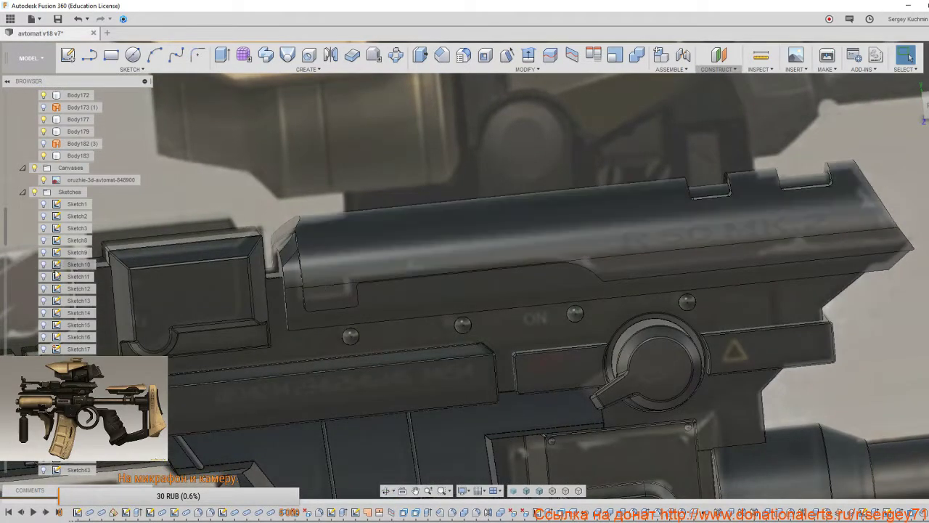
click(43, 179)
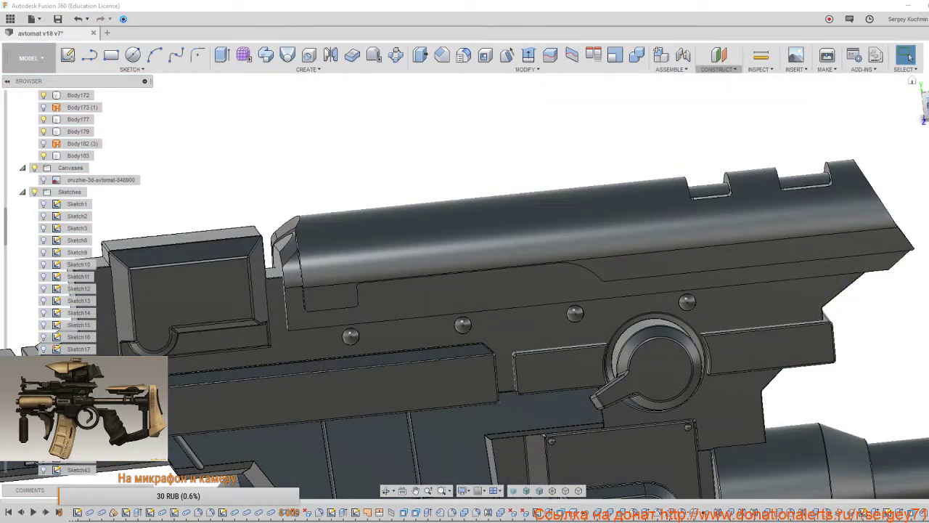
click(925, 103)
click(661, 236)
shift+middle_drag(661, 236, 647, 216)
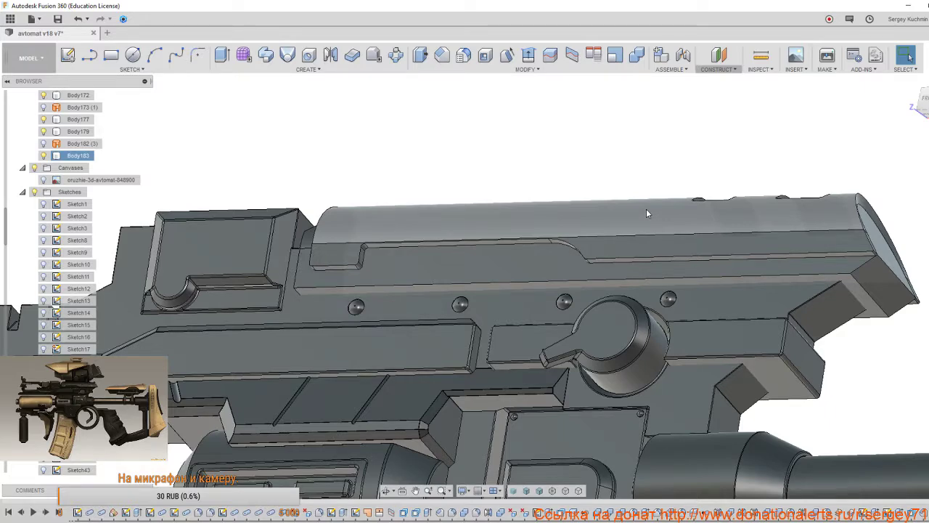
Examine the downward-facing faces of the cover's front tab and of its long rear side strip.
scroll(646, 213, up, 3)
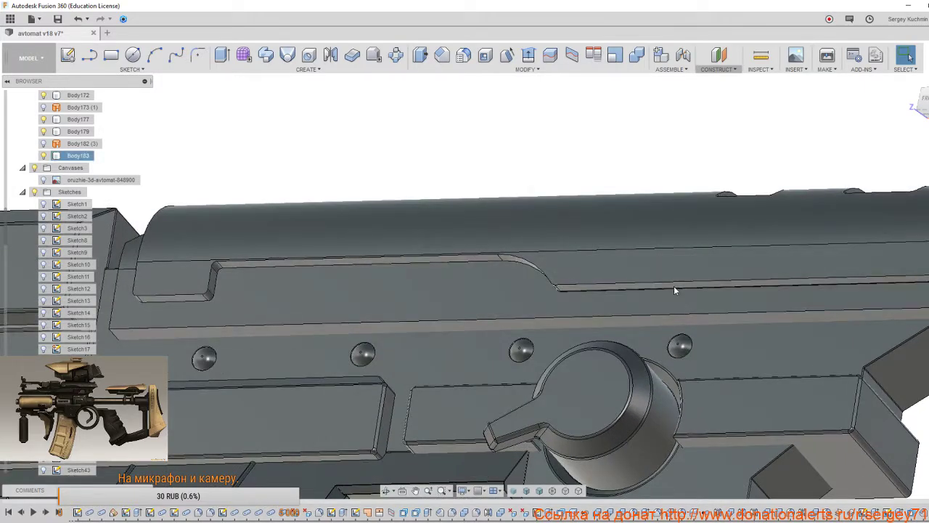
scroll(675, 282, up, 3)
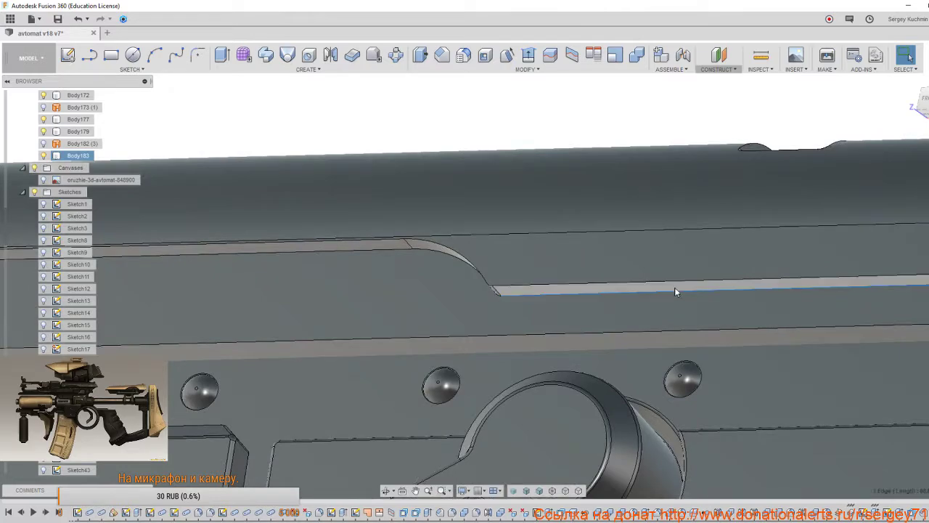
click(675, 290)
scroll(674, 301, down, 2)
shift+middle_drag(431, 299, 421, 203)
click(403, 201)
scroll(424, 243, down, 6)
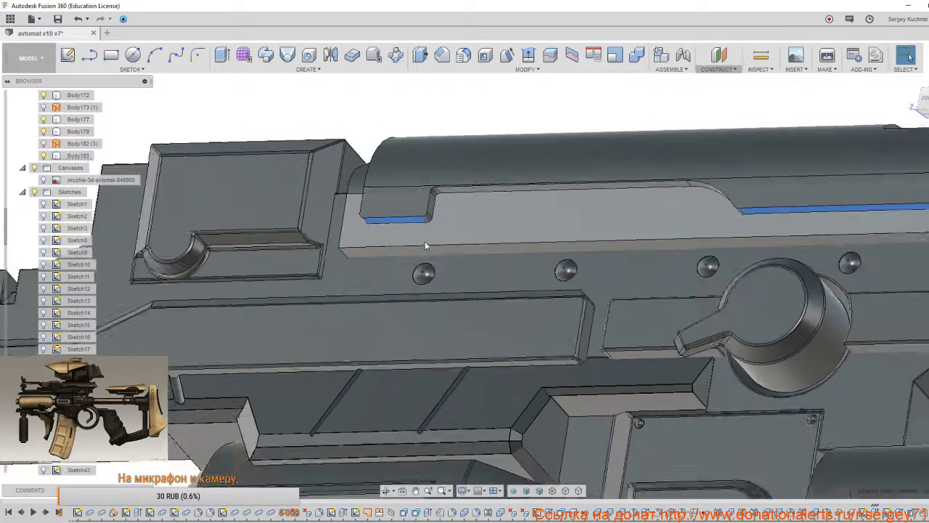
shift+middle_drag(602, 232, 526, 175)
scroll(552, 173, up, 3)
scroll(581, 171, up, 2)
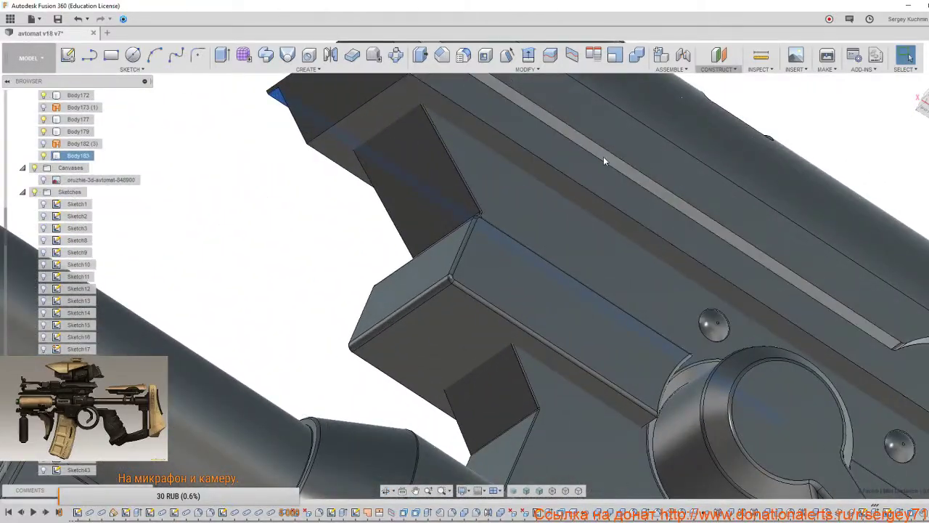
Offset the downward-facing face of the cover's long side strip, behind the curved step, outward by 4 mm.
click(603, 156)
scroll(594, 200, down, 3)
middle_drag(857, 363, 864, 243)
scroll(632, 243, up, 3)
scroll(676, 255, down, 4)
shift+middle_drag(643, 213, 586, 136)
click(419, 56)
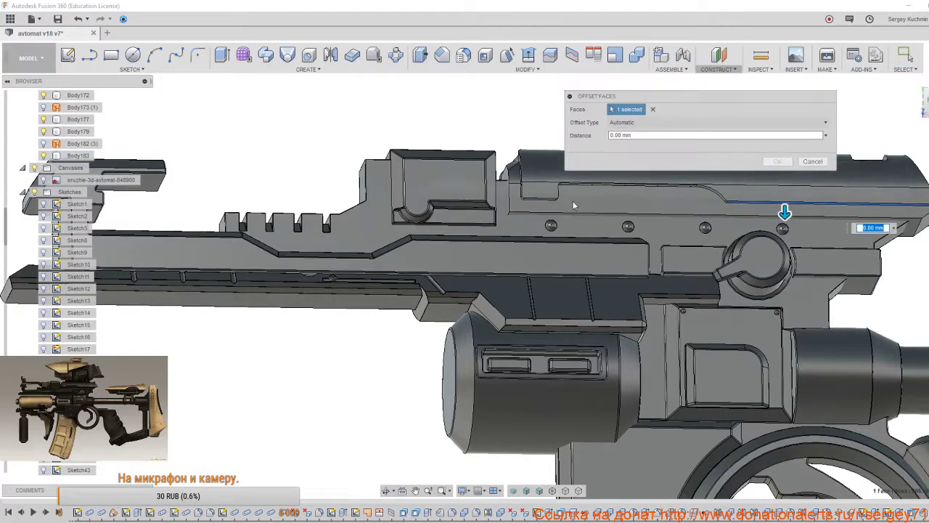
scroll(629, 218, up, 2)
scroll(521, 203, up, 3)
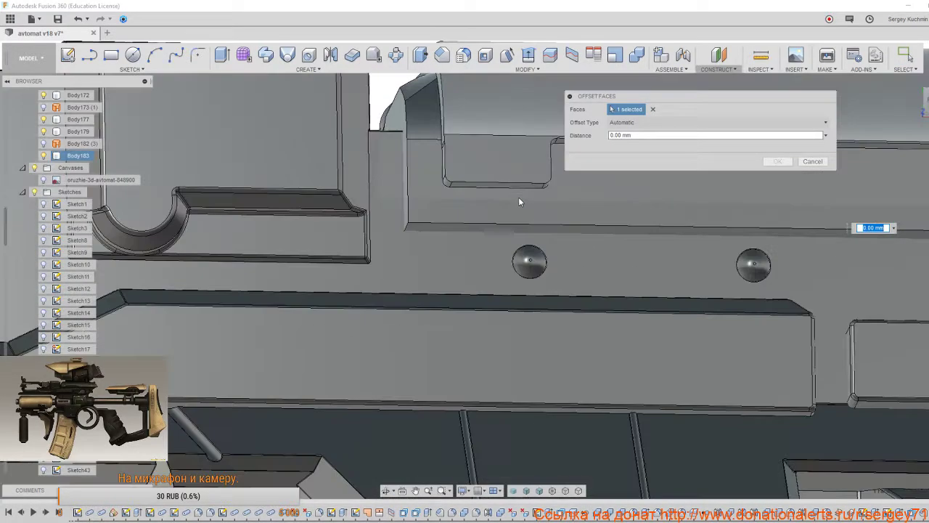
scroll(827, 287, down, 3)
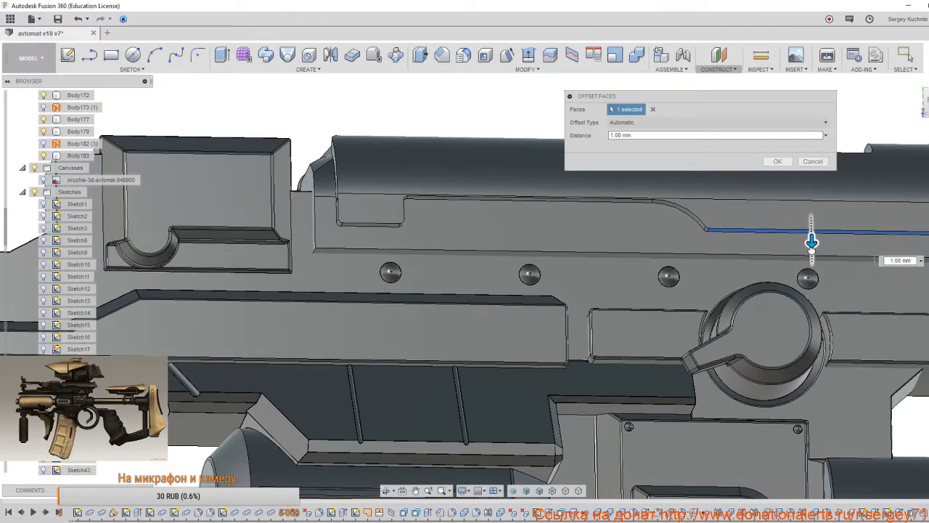
scroll(352, 243, up, 5)
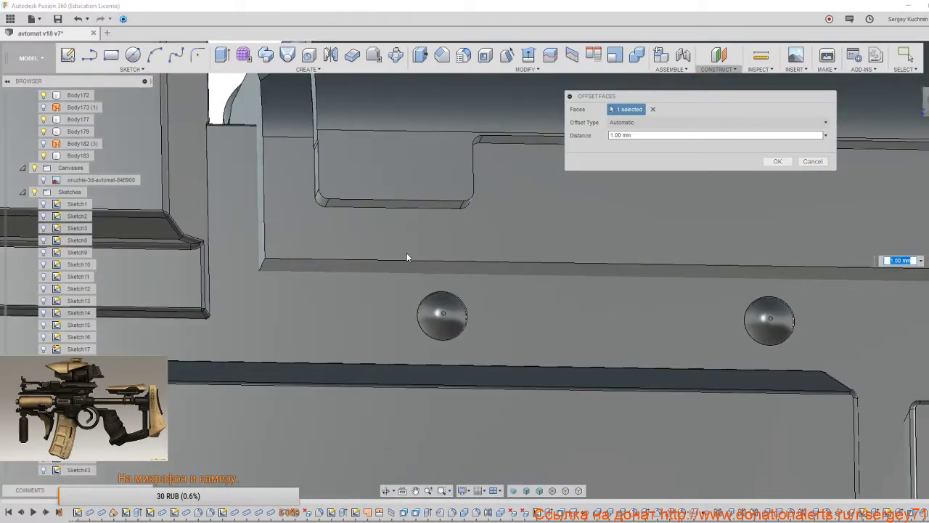
scroll(406, 253, down, 3)
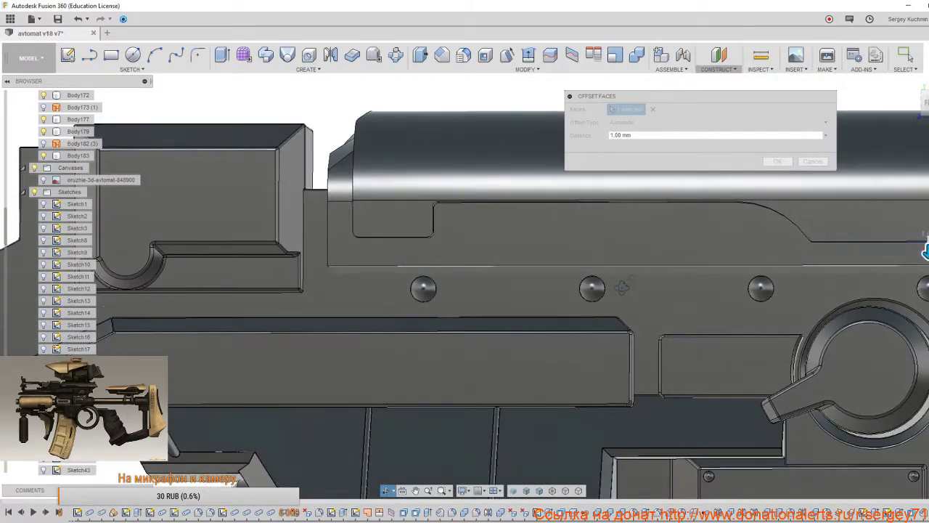
middle_drag(791, 283, 626, 293)
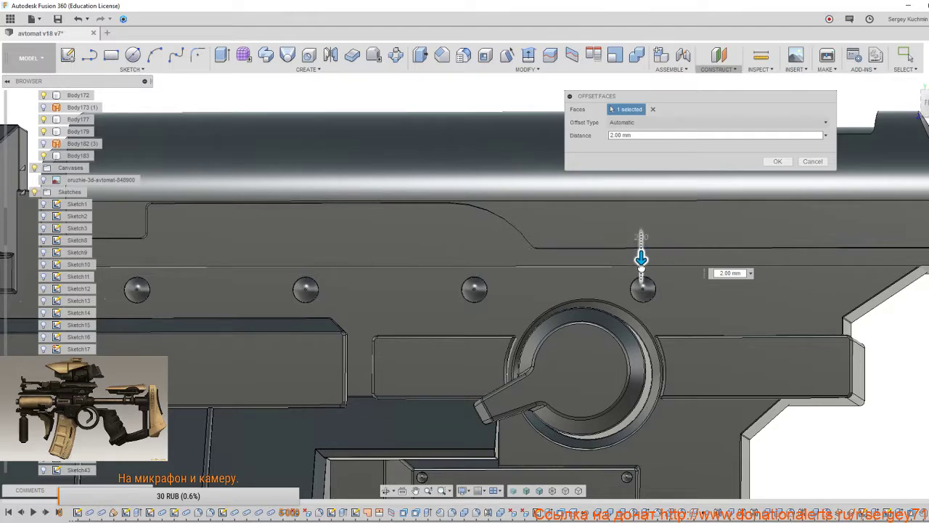
drag(641, 266, 641, 274)
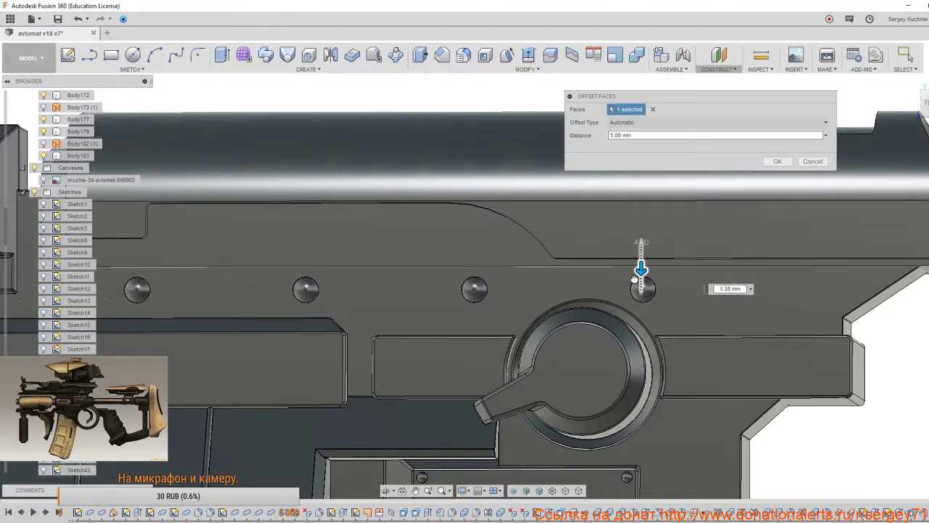
scroll(640, 296, down, 2)
shift+middle_drag(641, 307, 623, 286)
scroll(615, 289, up, 2)
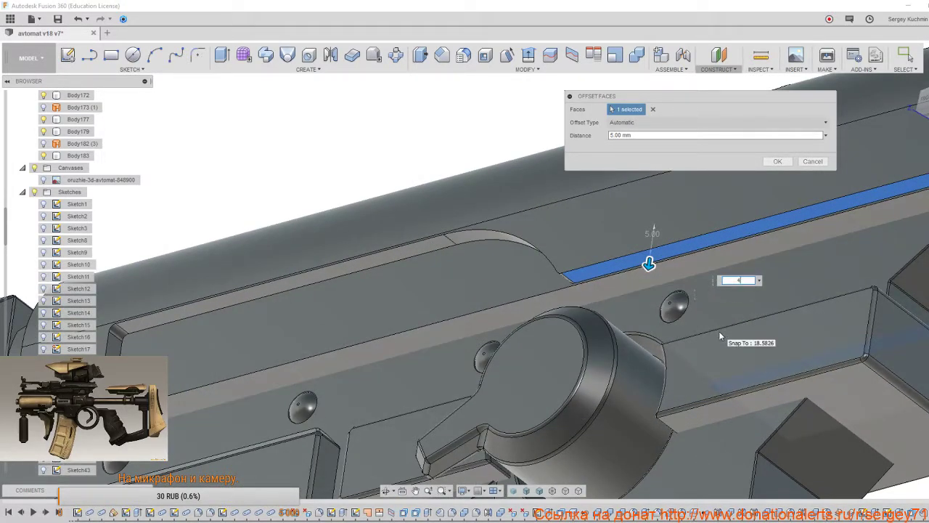
text(4)
middle_drag(507, 463, 918, 403)
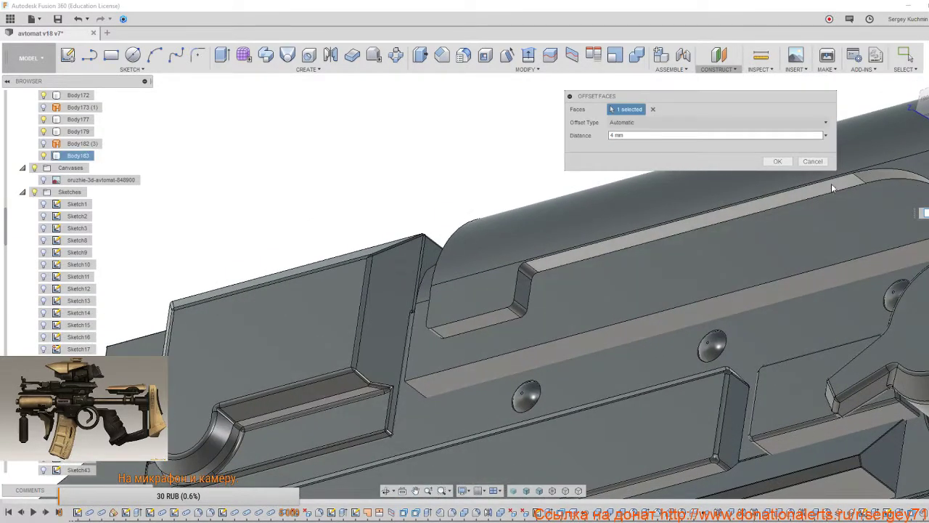
click(777, 162)
Offset the downward-facing face of the cover's small front tab outward by 4 mm.
scroll(421, 352, up, 2)
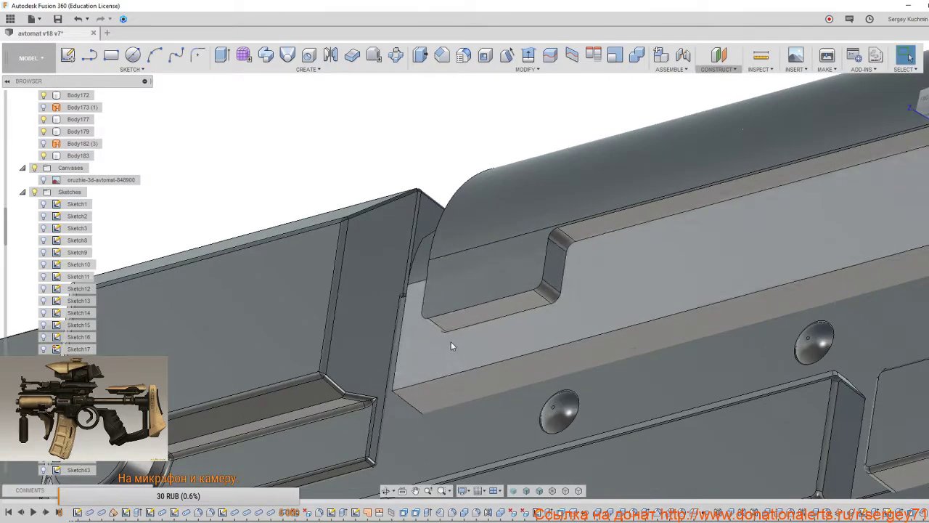
click(471, 315)
click(422, 58)
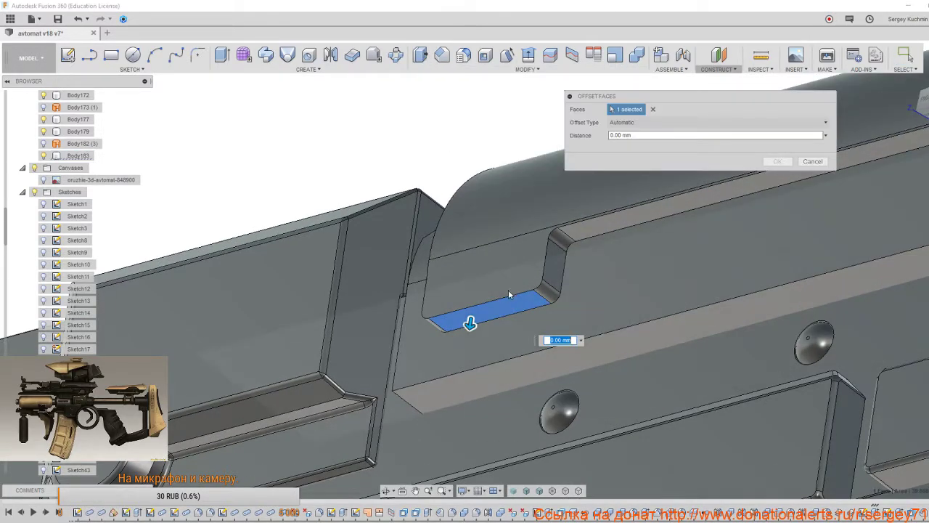
drag(469, 323, 469, 331)
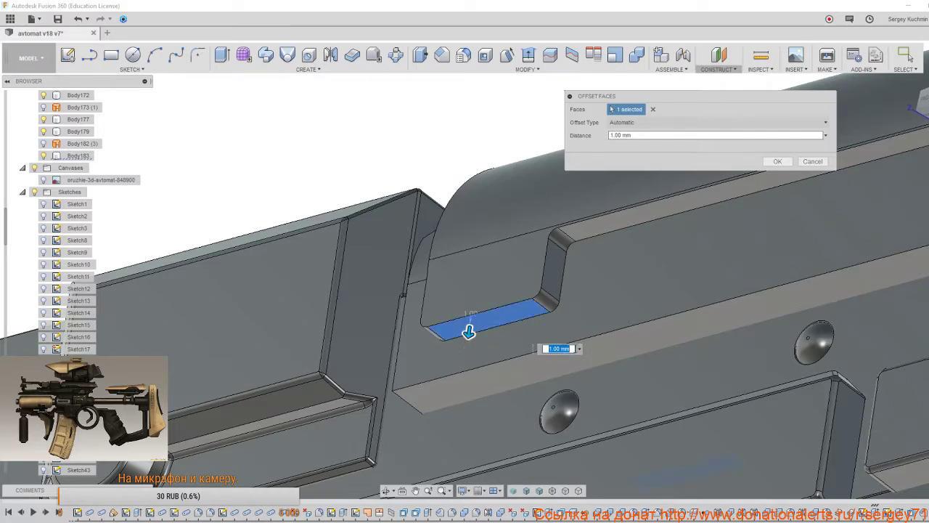
click(580, 350)
click(569, 363)
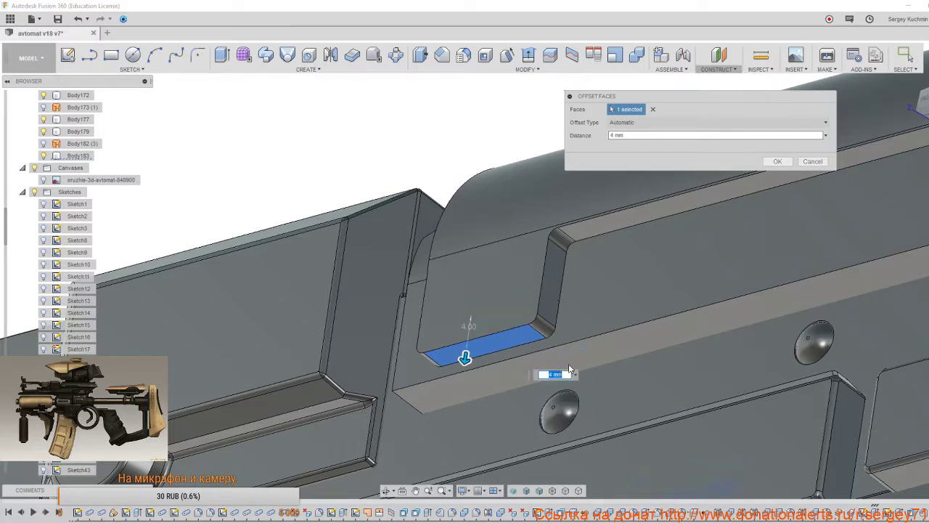
click(779, 161)
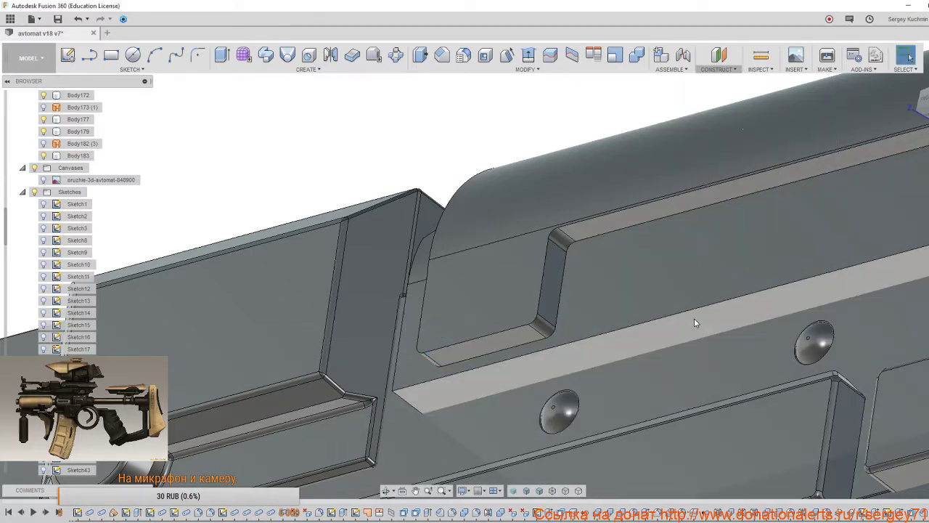
Undo the last offset of the cover's front tab and offset its downward-facing face outward by 3 mm instead.
scroll(692, 314, down, 6)
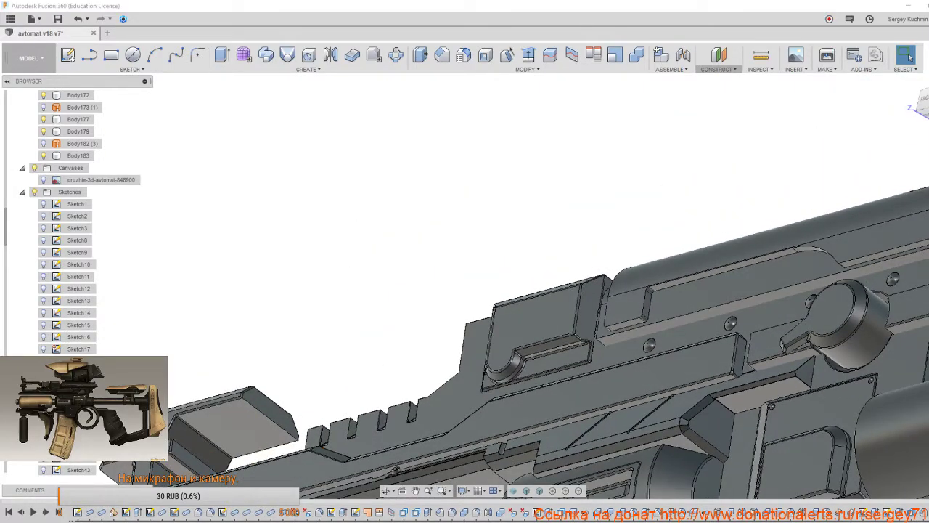
shift+middle_drag(830, 276, 675, 282)
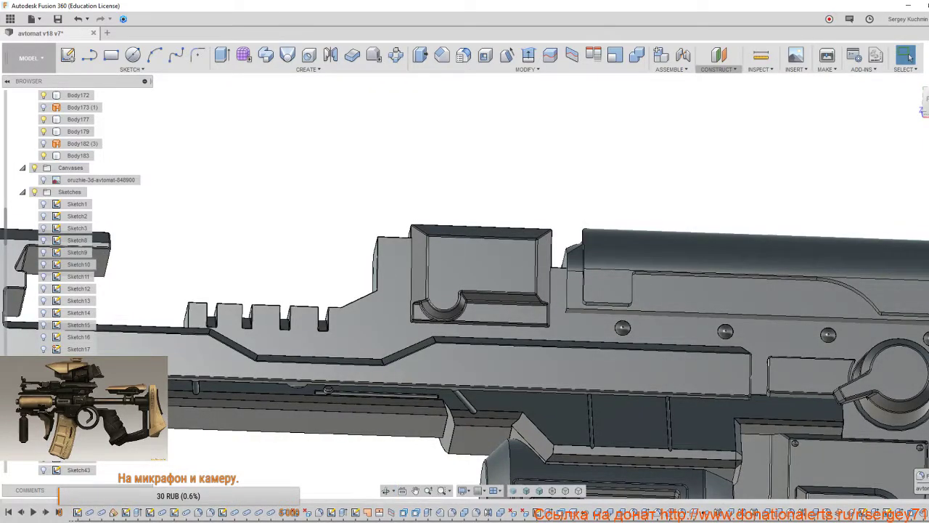
scroll(630, 373, up, 8)
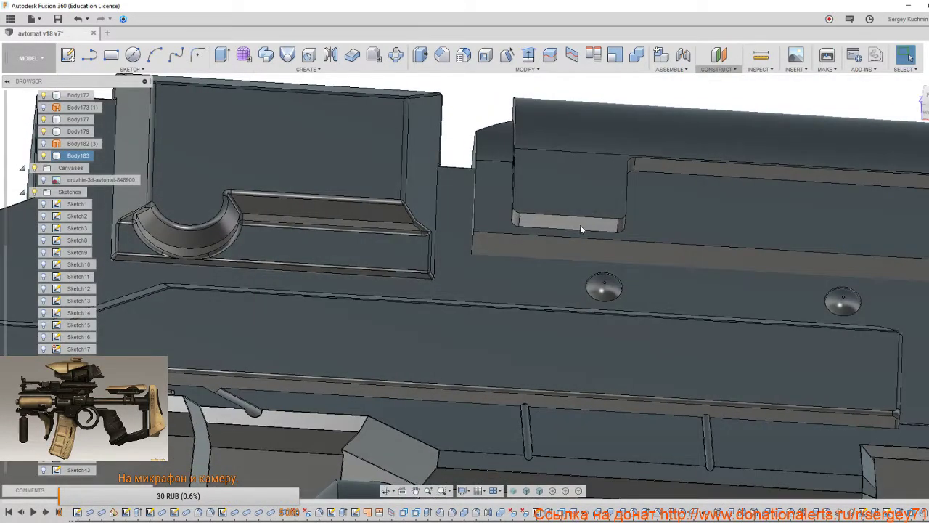
click(580, 229)
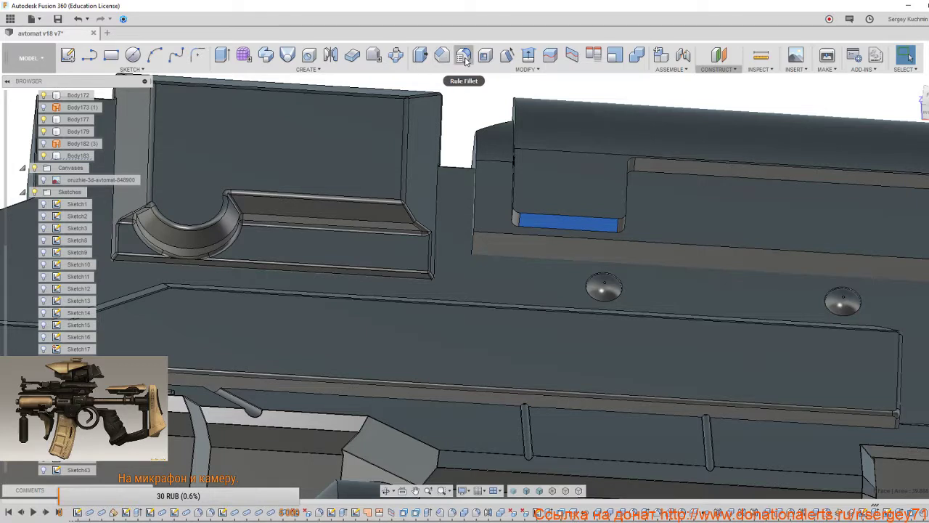
click(77, 18)
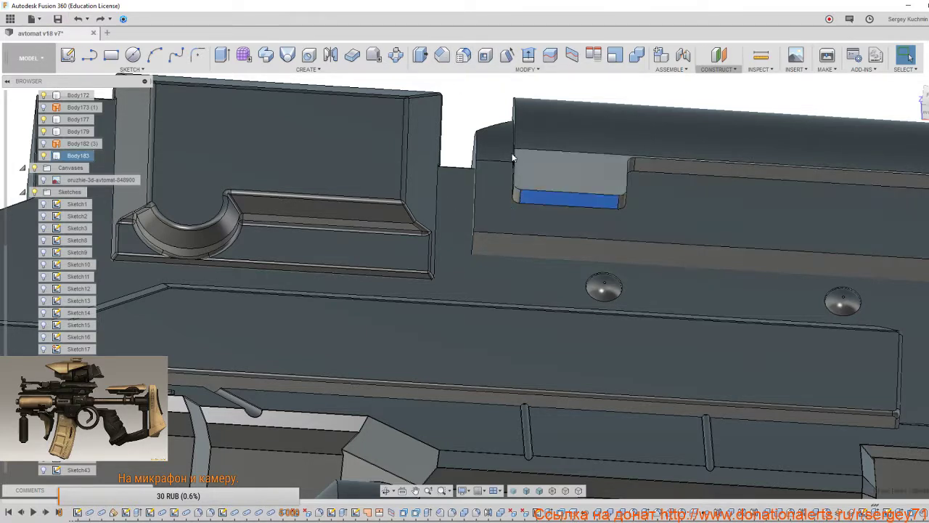
click(419, 56)
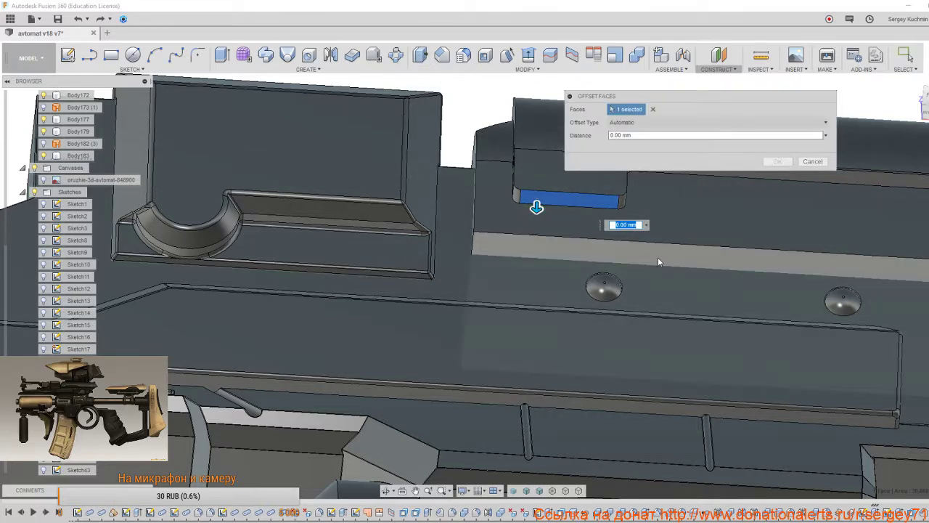
text(3)
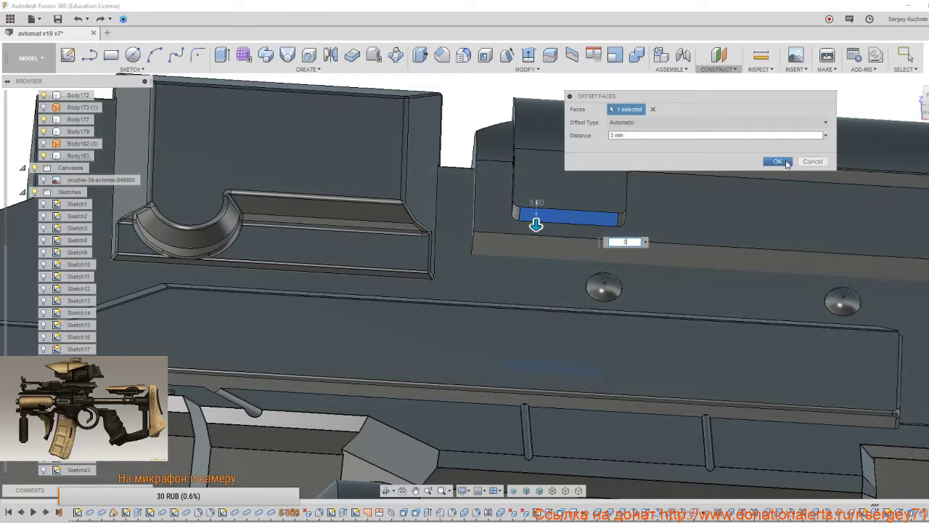
click(786, 164)
scroll(708, 283, down, 4)
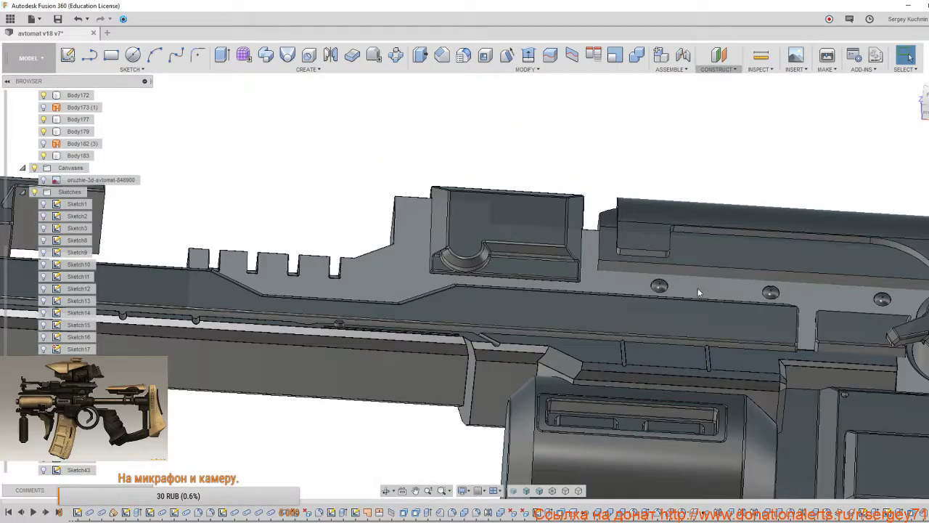
shift+middle_drag(699, 292, 751, 247)
scroll(758, 245, up, 5)
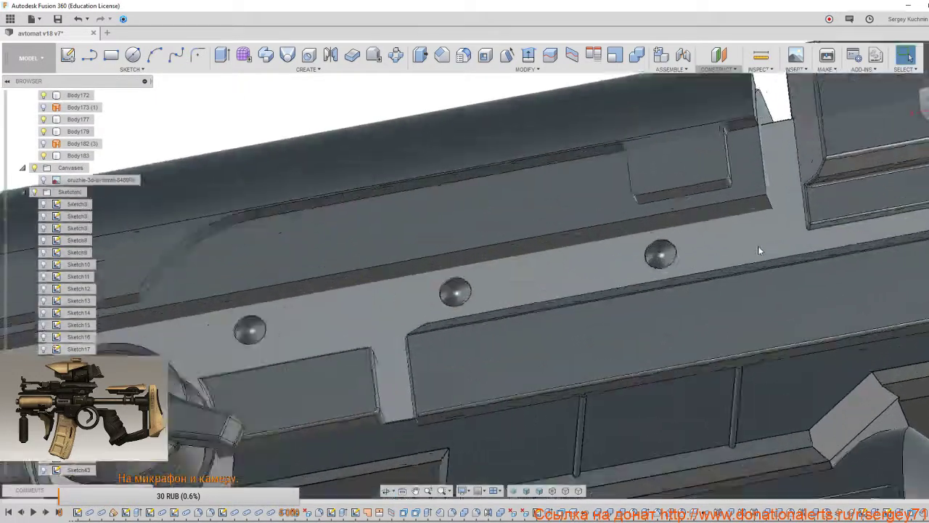
scroll(693, 182, down, 6)
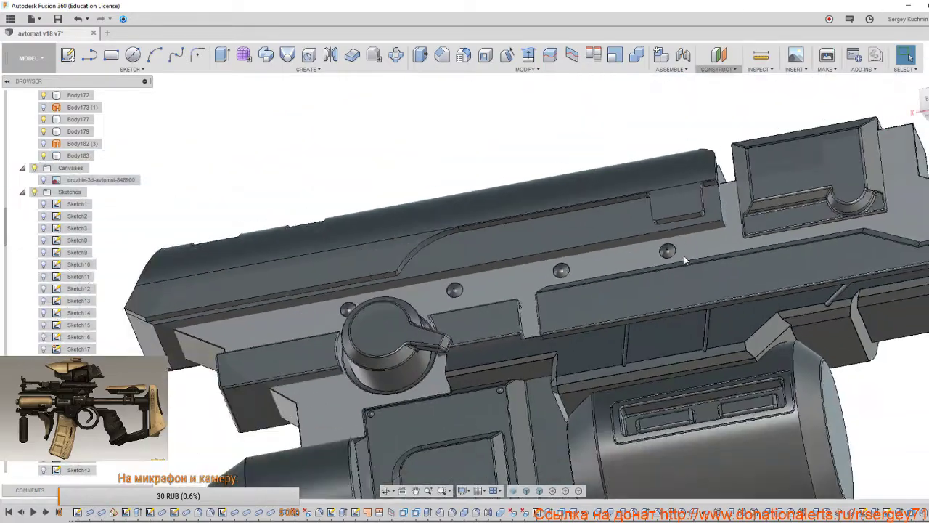
shift+middle_drag(602, 273, 548, 264)
scroll(560, 275, up, 2)
key(f)
scroll(581, 294, up, 3)
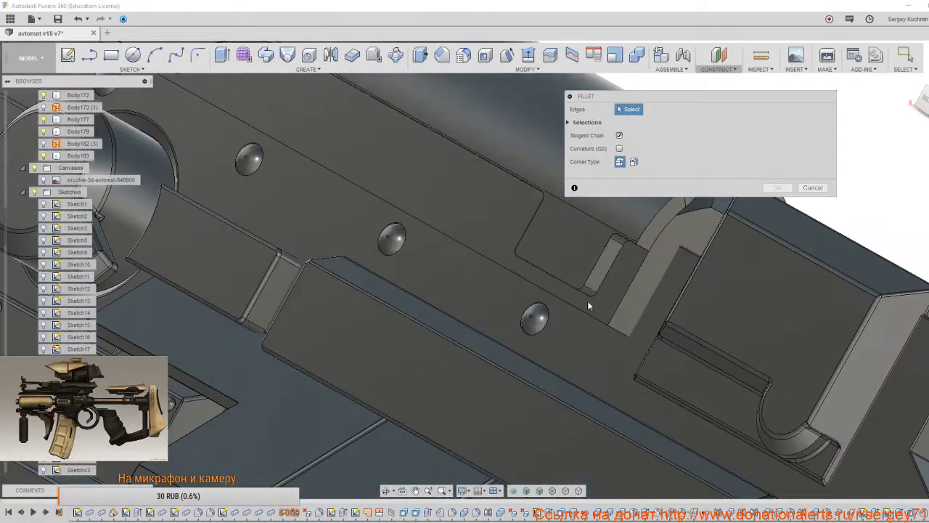
click(644, 247)
shift+middle_drag(641, 268, 517, 345)
scroll(518, 345, down, 2)
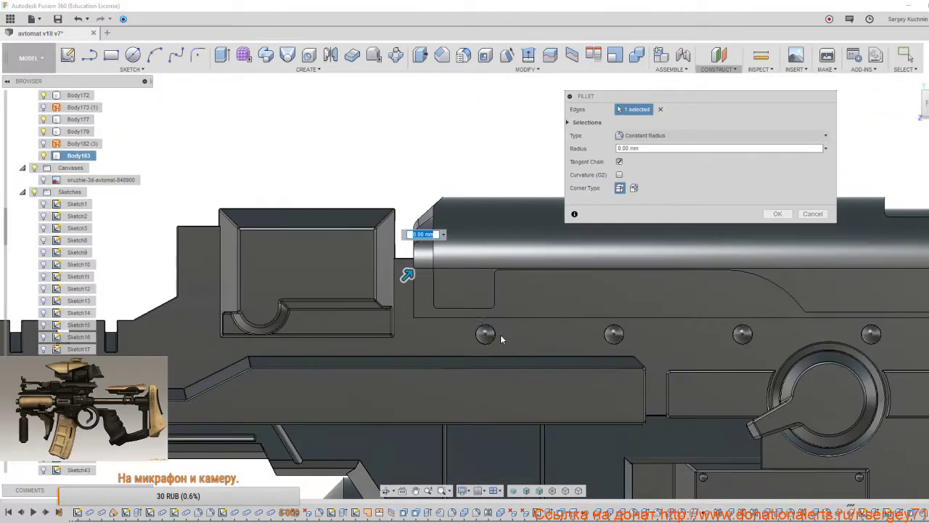
click(811, 215)
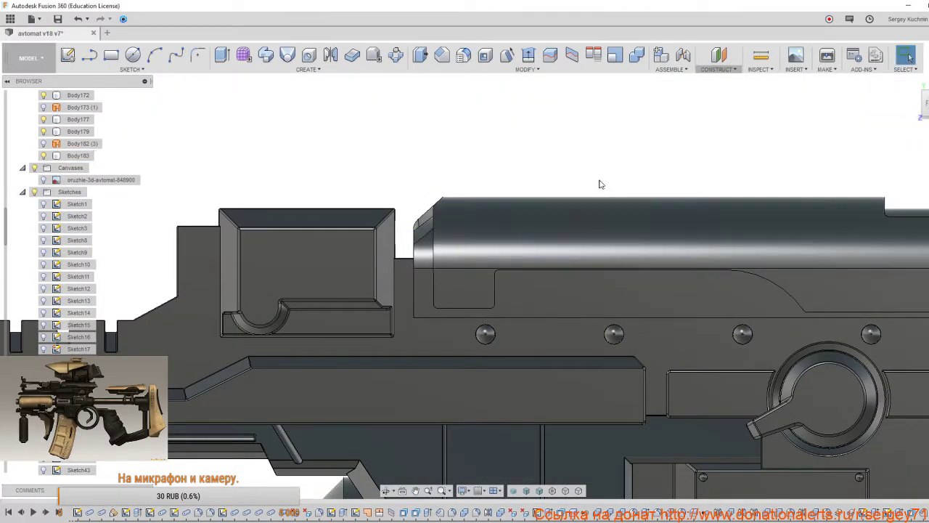
Isolate the top cover body, Body183, so that it is shown without the rest of the rifle.
click(582, 224)
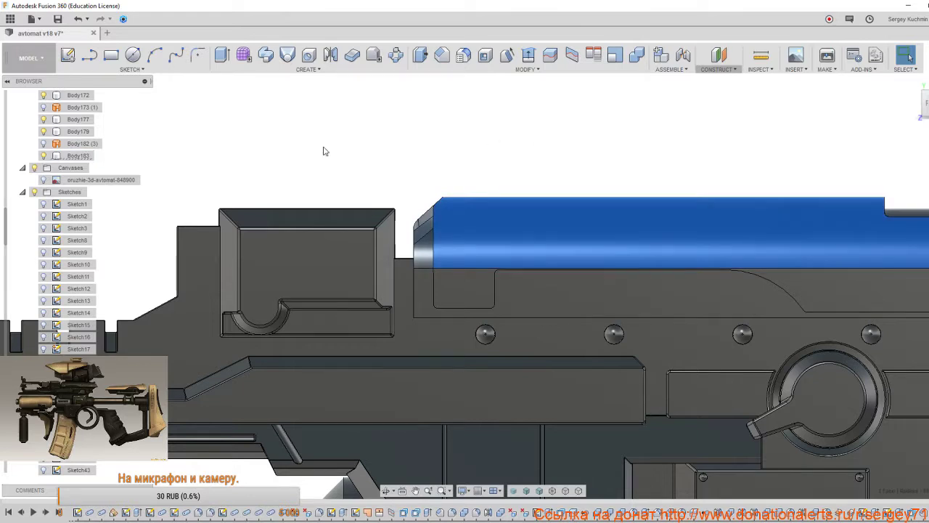
click(65, 160)
right_click(66, 161)
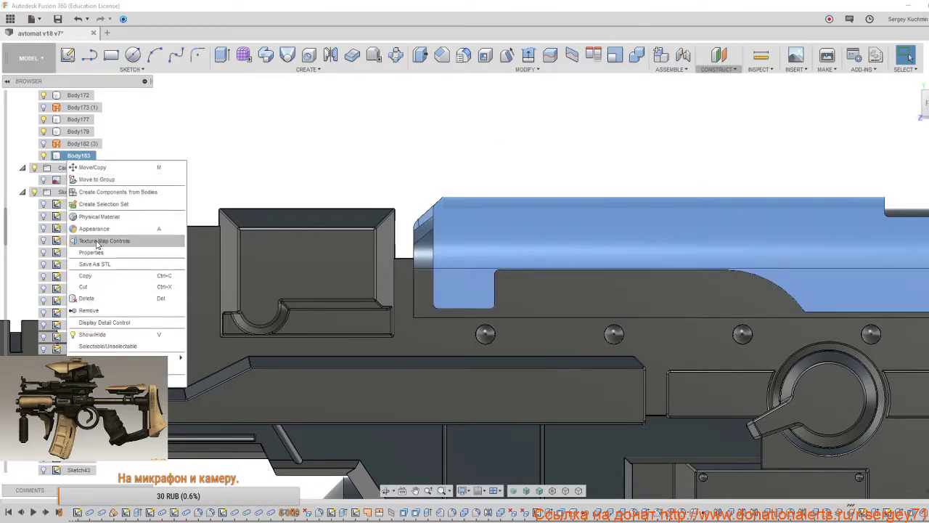
click(109, 368)
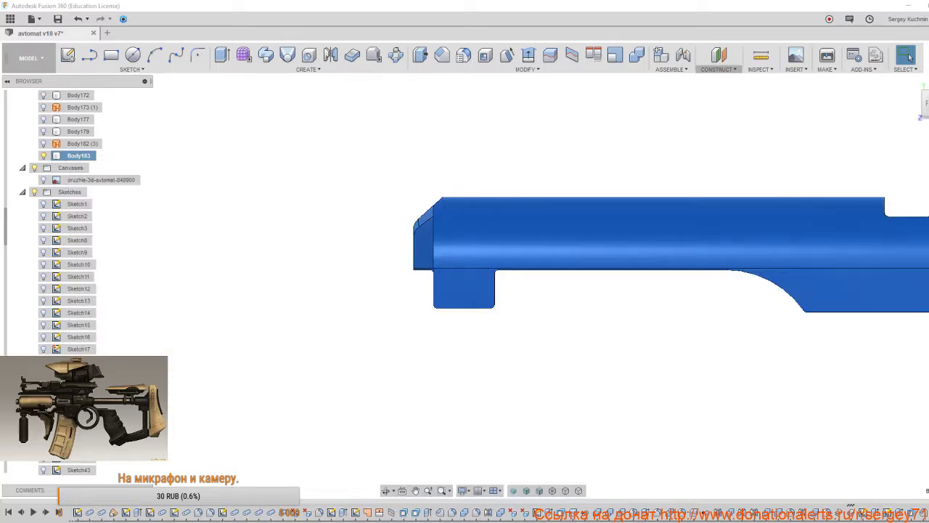
click(407, 191)
Split the isolated cover body lengthwise into two mirrored halves, using the vertical origin plane along its length as the splitting tool.
shift+middle_drag(501, 263, 512, 241)
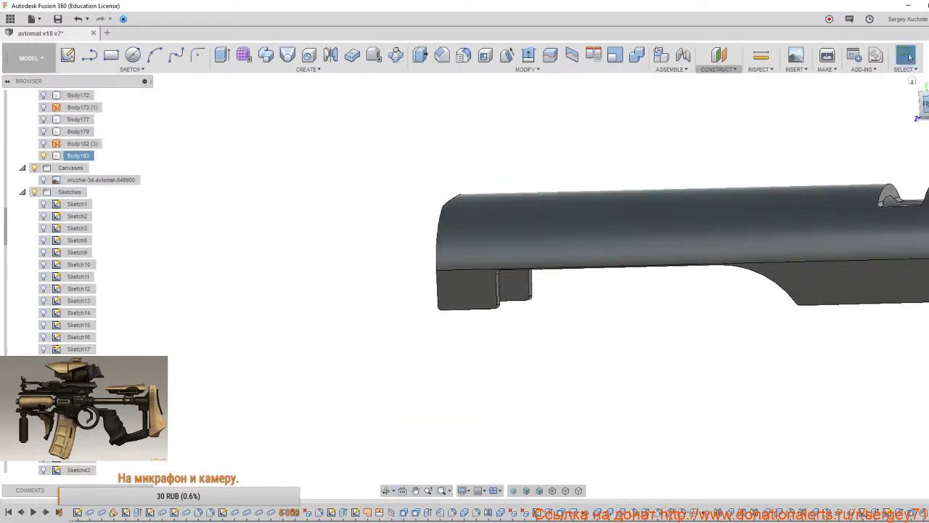
click(926, 104)
middle_drag(758, 236, 362, 258)
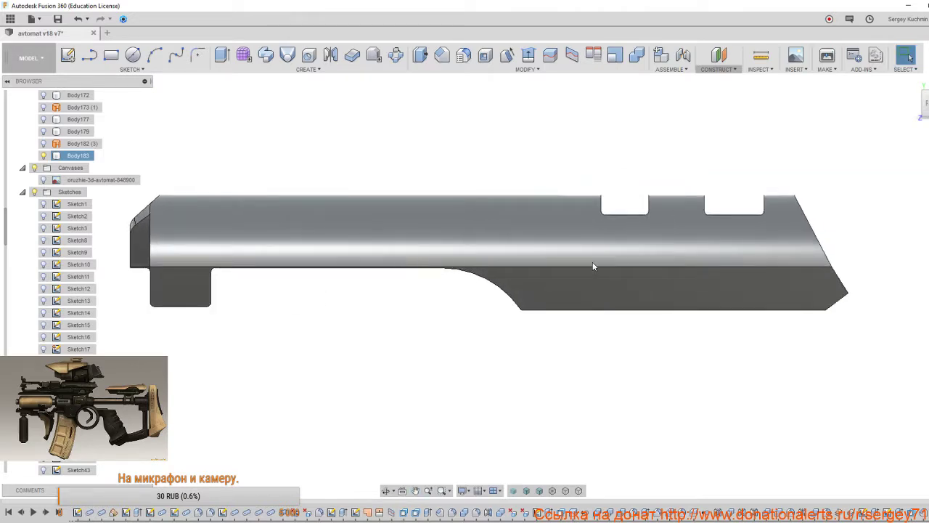
scroll(592, 266, down, 3)
shift+middle_drag(599, 243, 586, 248)
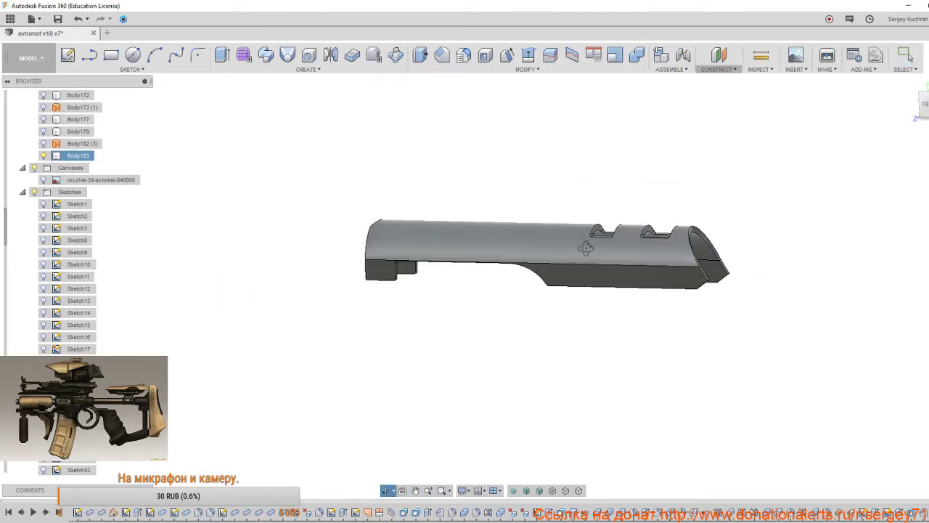
click(551, 56)
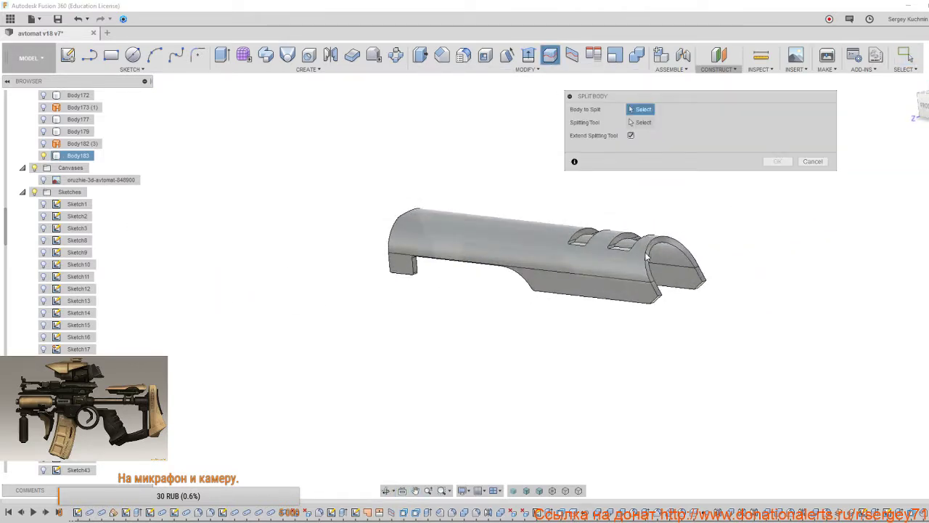
middle_drag(646, 256, 522, 267)
click(511, 277)
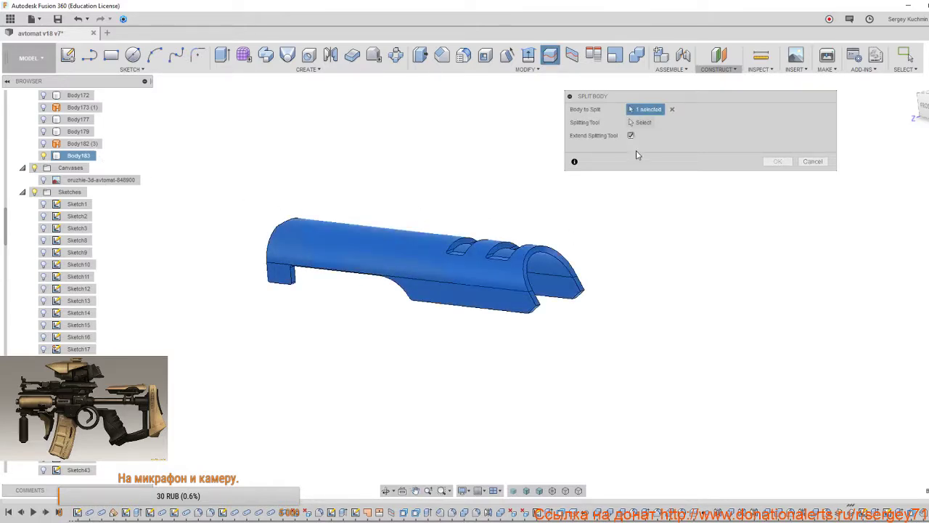
scroll(680, 307, down, 4)
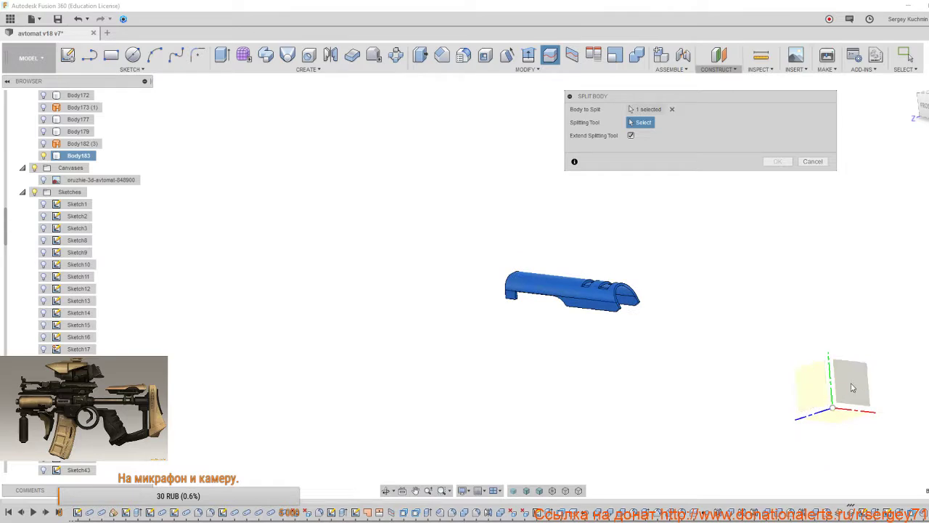
click(853, 387)
middle_drag(699, 267, 590, 313)
scroll(608, 286, up, 3)
click(777, 161)
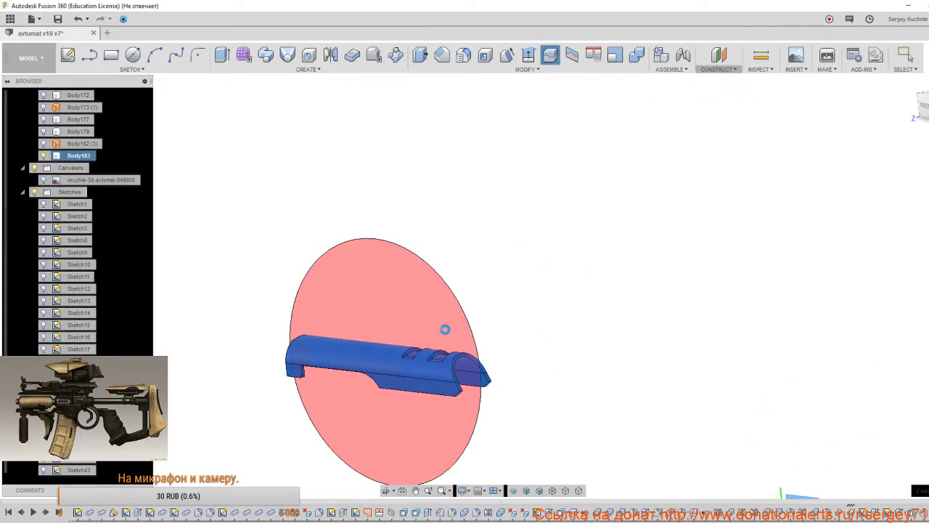
Delete the cover half Body183, keeping only the half Body184.
middle_drag(404, 379, 541, 305)
scroll(464, 287, up, 3)
double_click(566, 134)
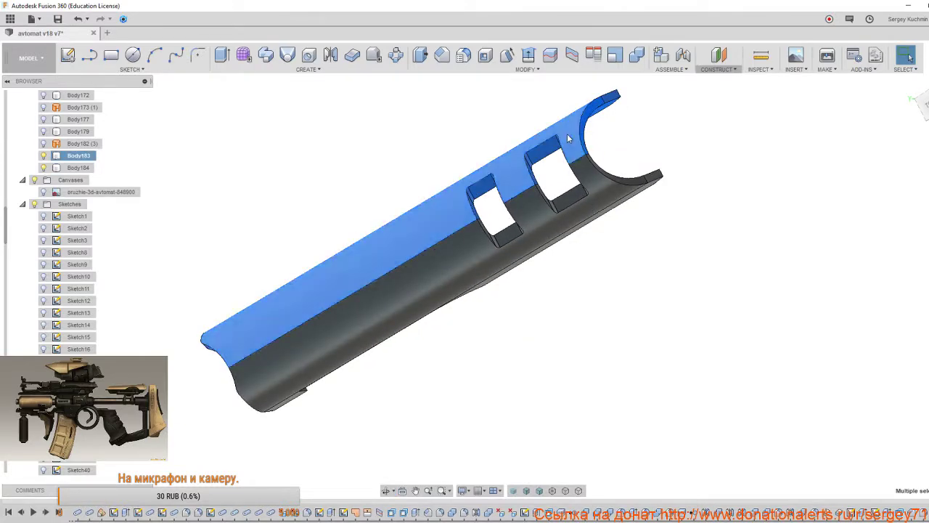
click(157, 170)
click(83, 157)
right_click(83, 159)
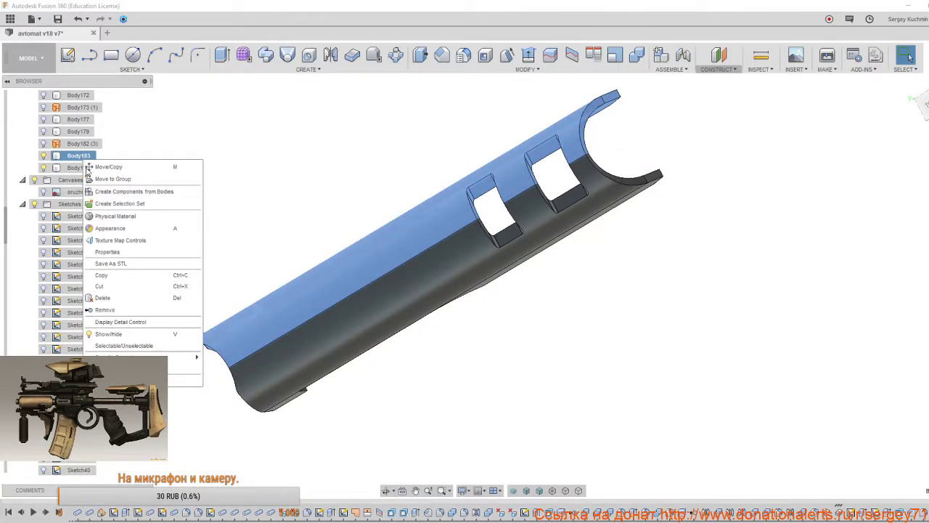
click(109, 310)
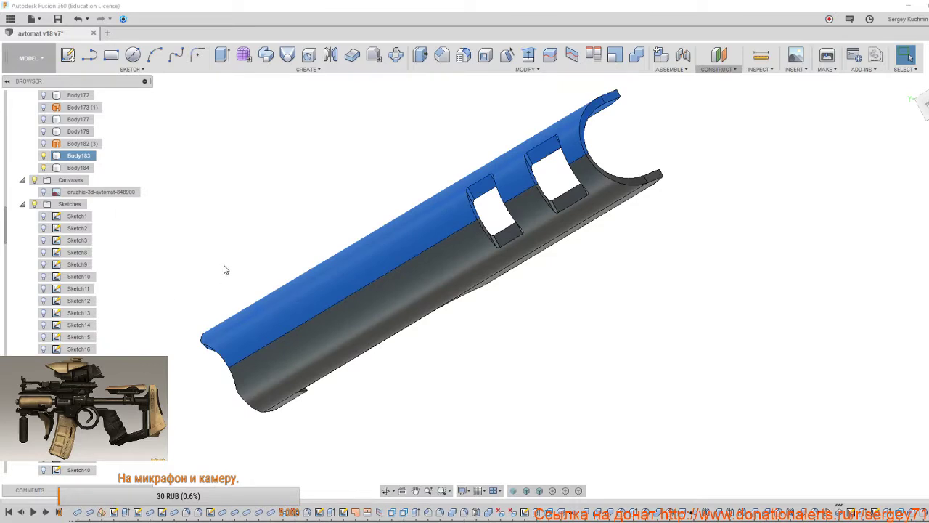
key(Delete)
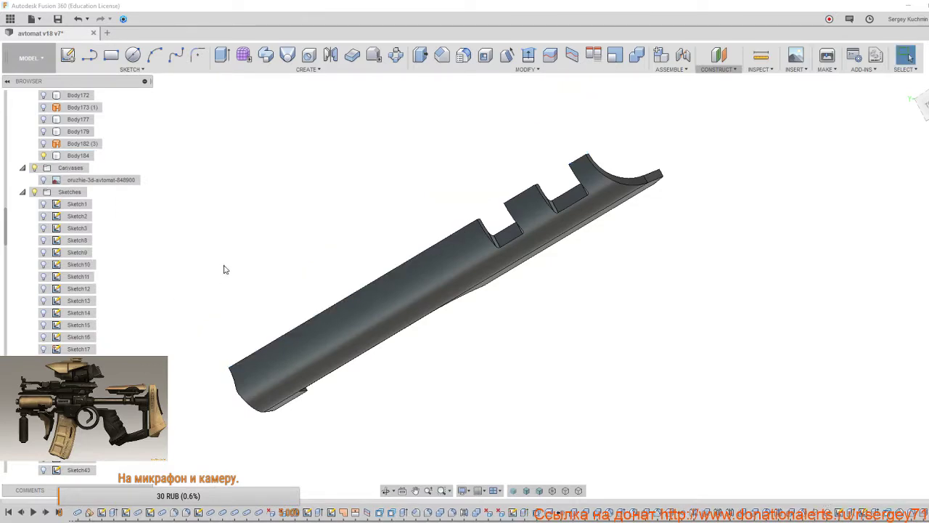
Start a constant-radius 0.5 mm fillet on the outer edges of the two notches in the half cover's top.
shift+middle_drag(266, 274, 355, 285)
scroll(356, 284, up, 5)
key(f)
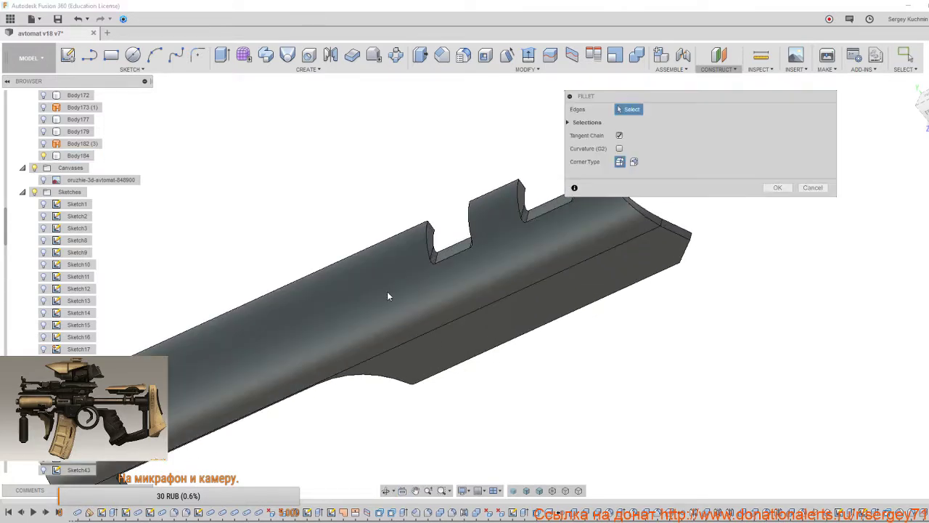
click(467, 250)
middle_drag(462, 241, 257, 348)
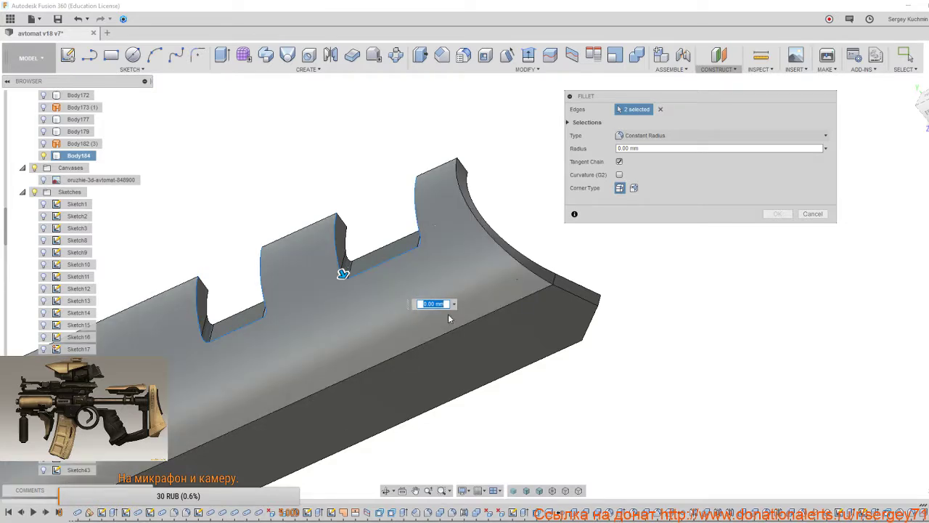
click(455, 304)
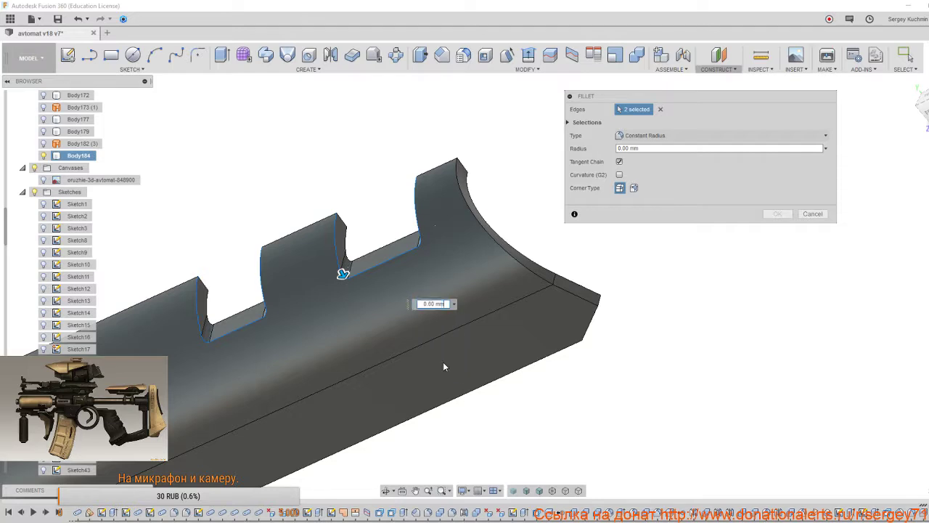
text(0.5)
Add the inner and outer edges of the curved end face beside the notches to the 0.5 mm fillet.
click(516, 262)
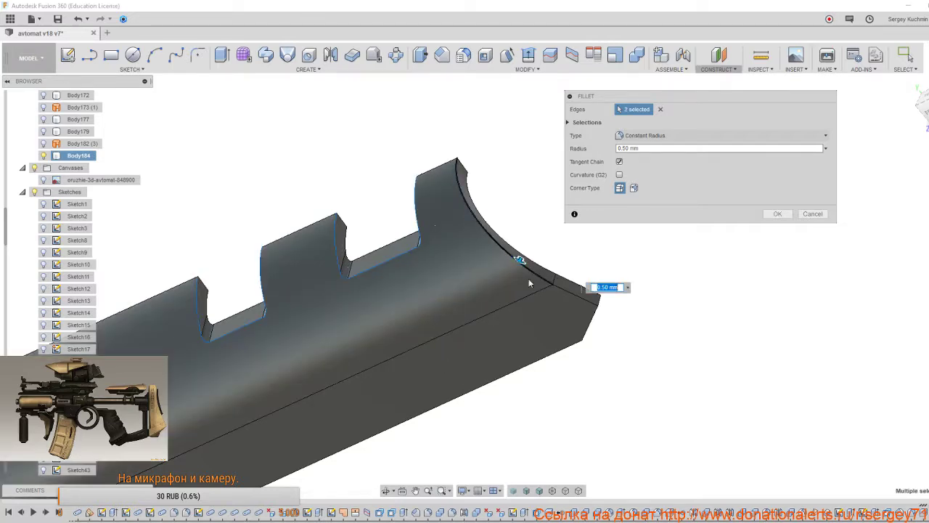
shift+middle_drag(556, 319, 544, 333)
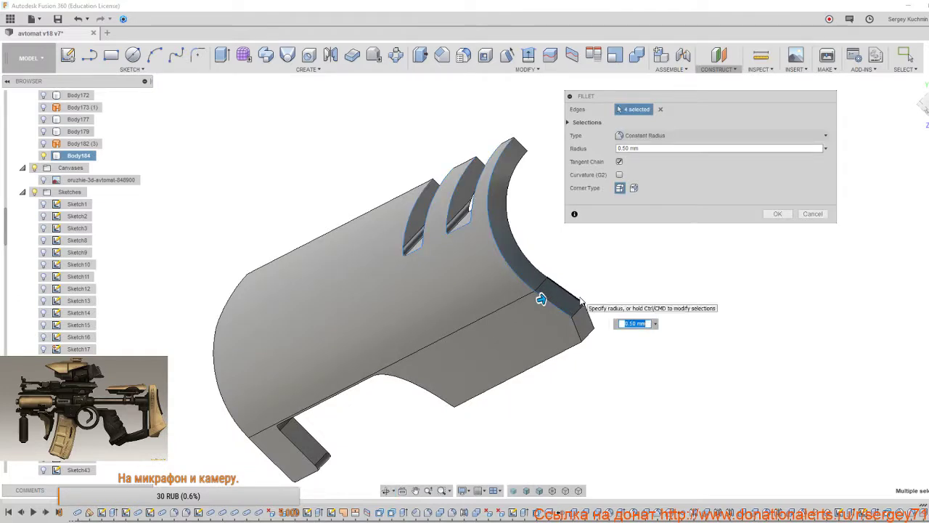
click(541, 276)
shift+middle_drag(543, 322, 406, 365)
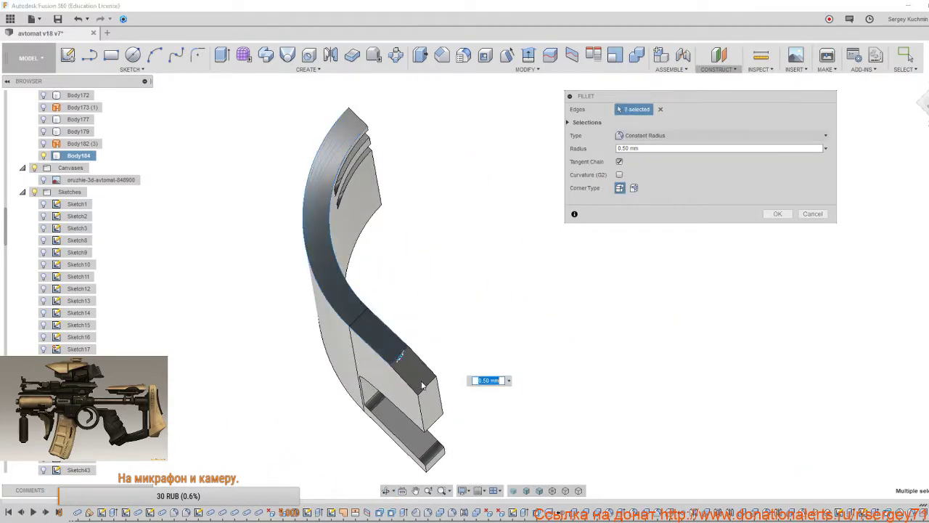
click(428, 385)
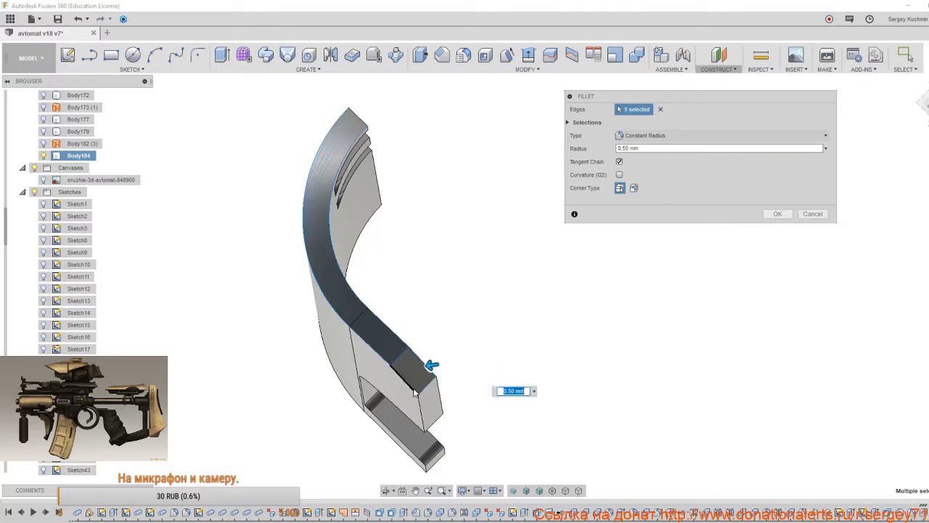
click(413, 389)
Extend the 0.5 mm fillet selection to the cover's lower edges and to the edges of its opposite end with the tab.
shift+middle_drag(413, 390, 197, 423)
scroll(239, 406, down, 3)
shift+middle_drag(249, 383, 652, 241)
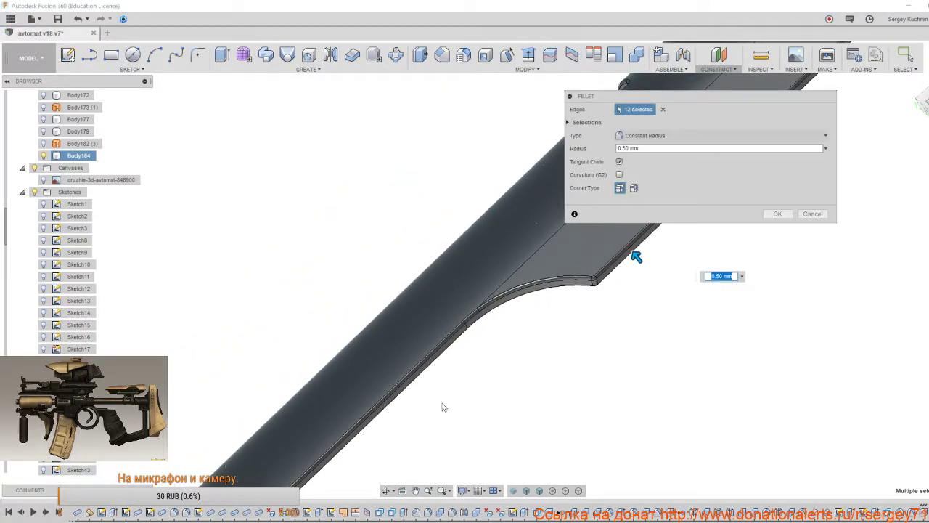
scroll(396, 414, down, 3)
middle_drag(355, 423, 474, 254)
scroll(422, 298, up, 8)
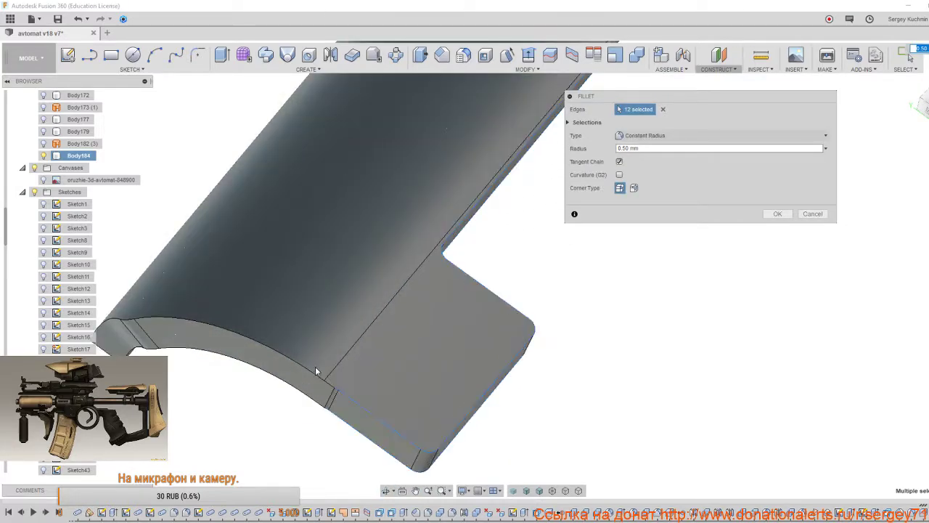
click(313, 374)
Include the inner notch edges and the edges around the middle tooth's flat split face in the 0.5 mm fillet.
mouse_move(342, 357)
shift+middle_down()
mouse_move(316, 370)
mouse_move(320, 359)
mouse_move(423, 368)
mouse_move(263, 359)
mouse_move(274, 375)
mouse_move(343, 338)
mouse_move(452, 322)
mouse_move(380, 361)
mouse_move(417, 311)
mouse_move(373, 365)
mouse_move(353, 366)
mouse_move(425, 313)
mouse_move(500, 195)
shift+middle_up()
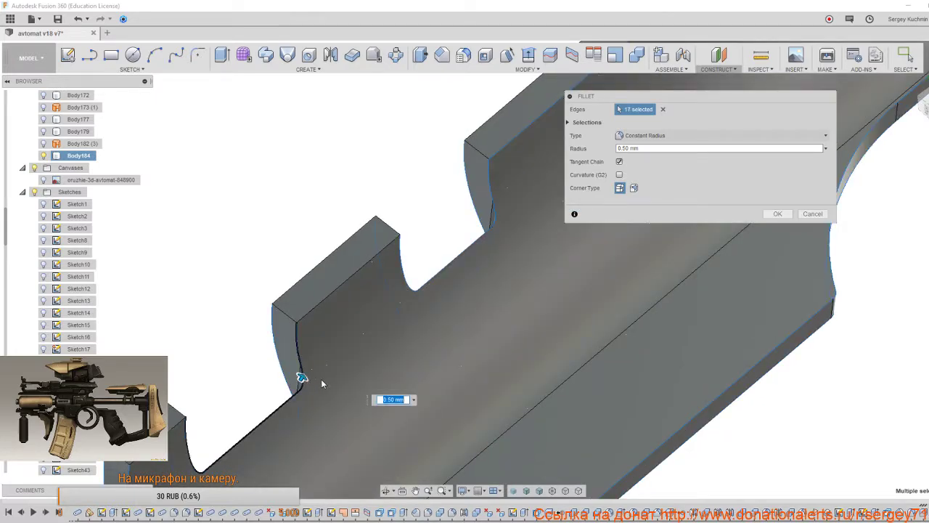
shift+middle_drag(322, 383, 321, 381)
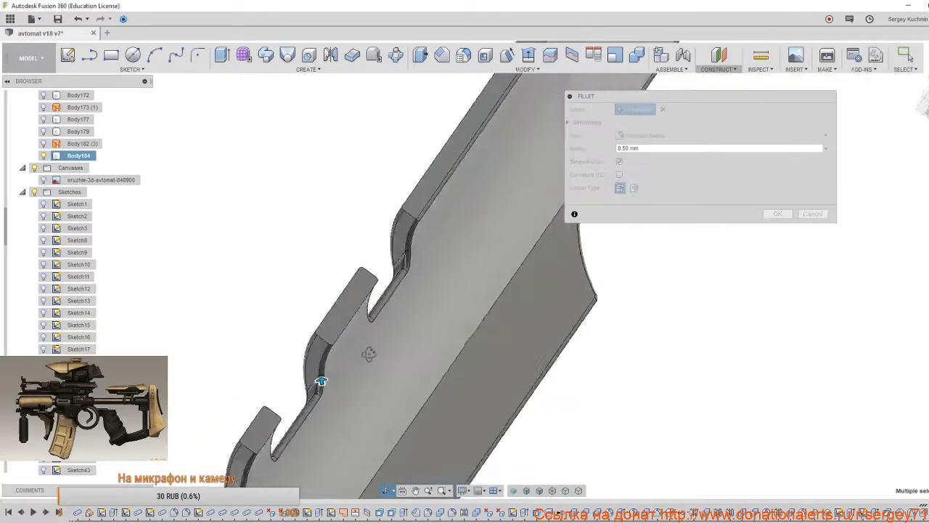
mouse_move(369, 353)
shift+middle_down()
mouse_move(446, 356)
mouse_move(413, 375)
mouse_move(359, 363)
shift+middle_up()
click(353, 355)
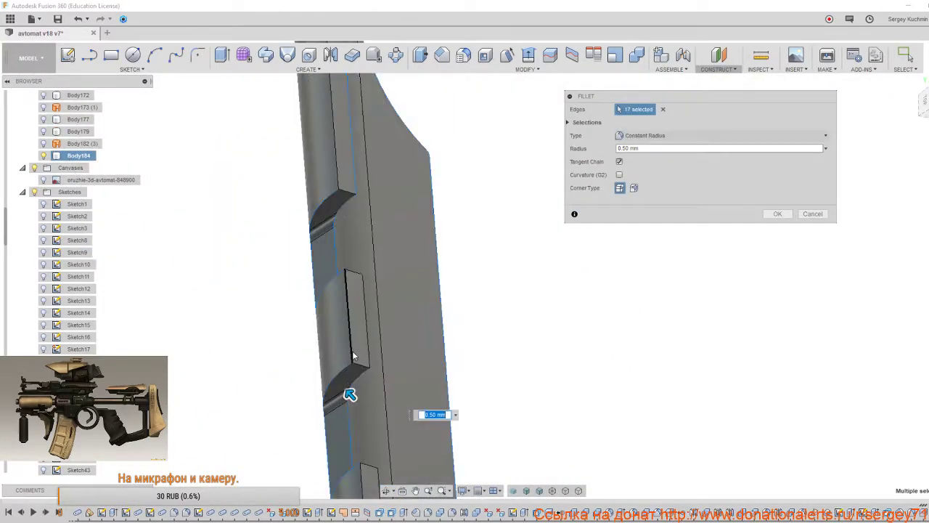
click(359, 367)
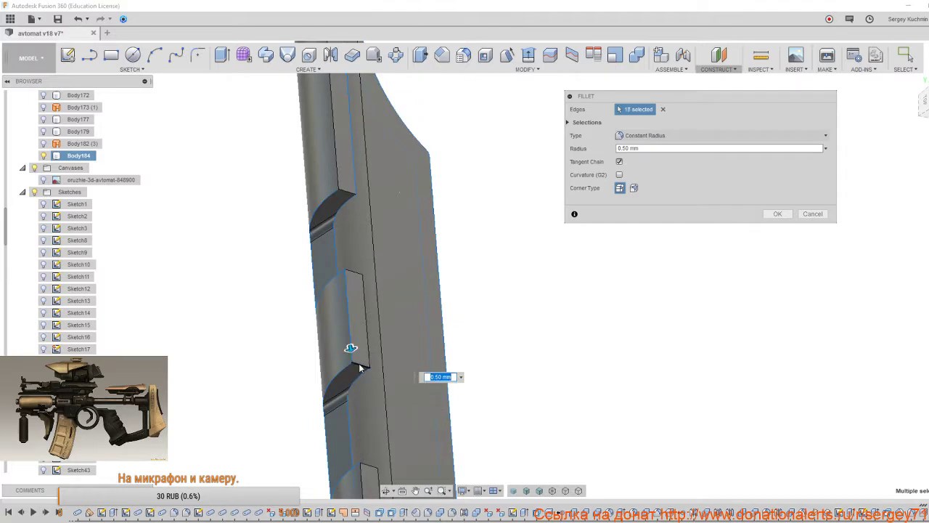
click(360, 275)
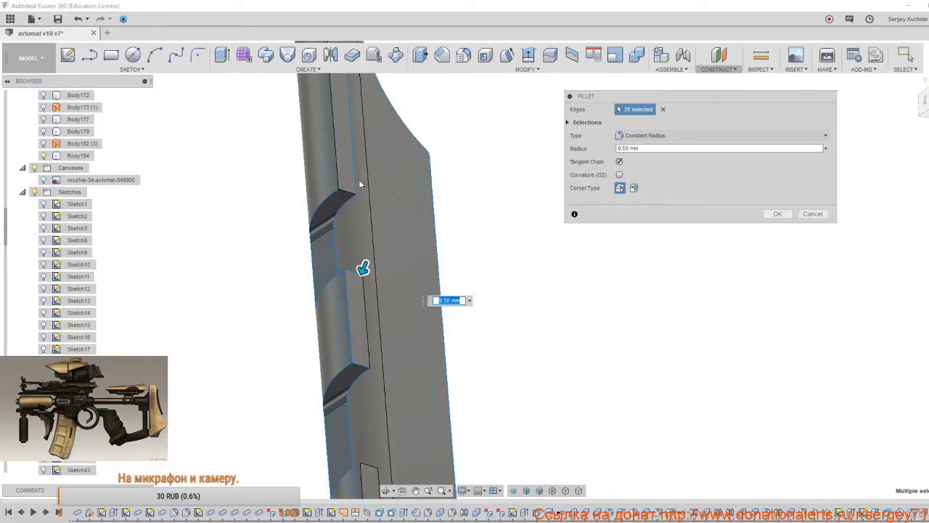
scroll(359, 375, down, 3)
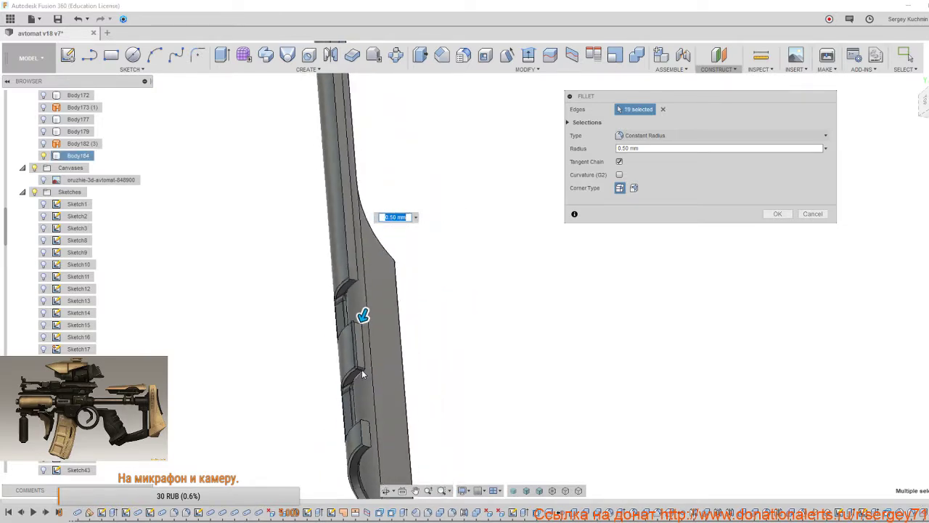
Check the fillet preview around the notches and the cover's end, and apply the 0.5 mm fillet.
shift+middle_drag(358, 375, 411, 354)
shift+middle_drag(387, 402, 457, 487)
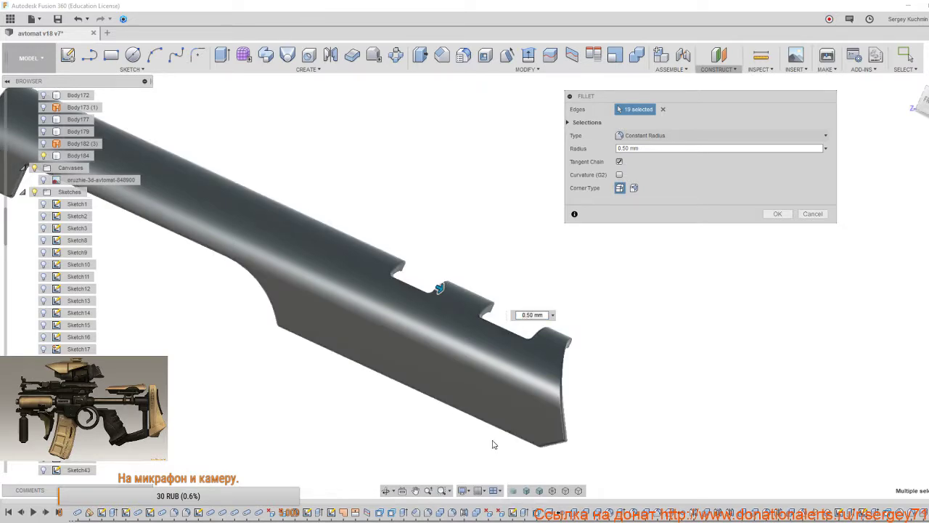
shift+middle_drag(494, 444, 456, 381)
scroll(442, 336, up, 4)
shift+middle_drag(442, 338, 319, 371)
scroll(488, 373, up, 3)
shift+middle_drag(579, 339, 614, 469)
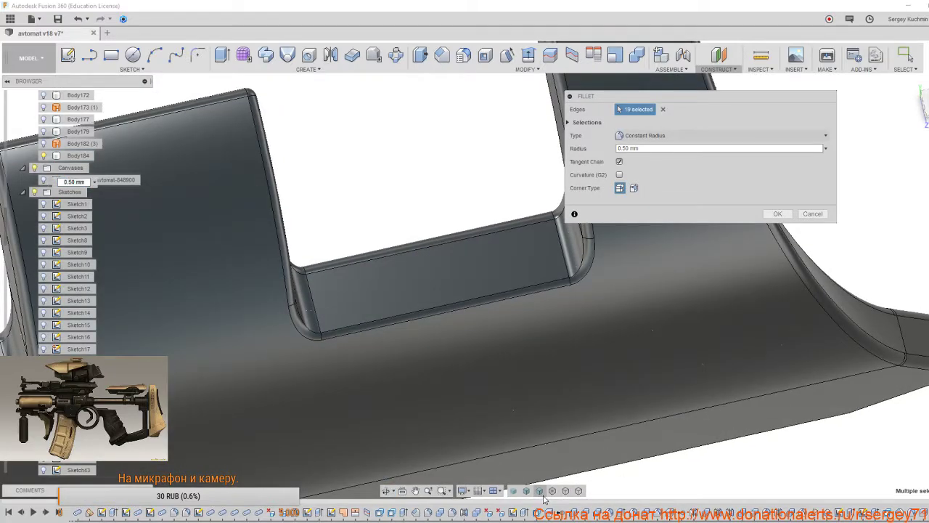
shift+middle_drag(523, 435, 472, 320)
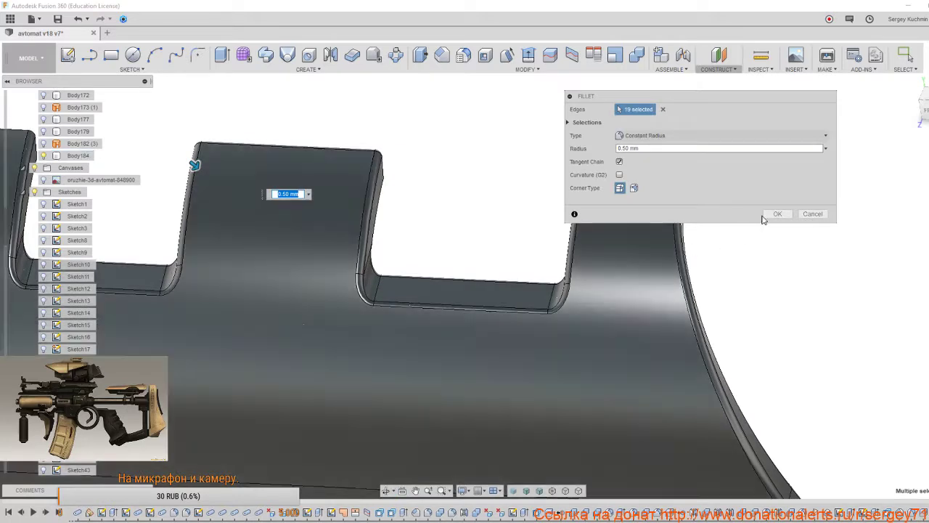
click(773, 214)
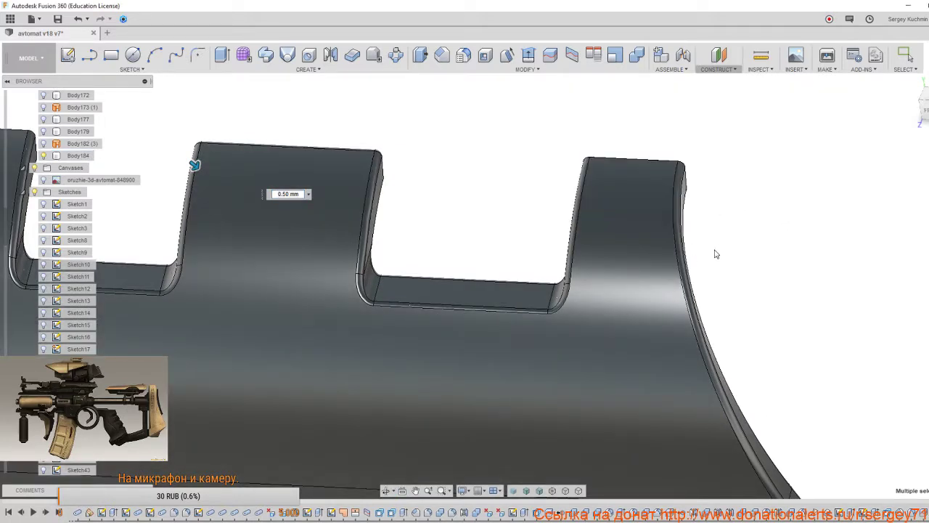
Try to delete the fillet faces bordering the middle tooth's flat split face.
scroll(467, 341, down, 5)
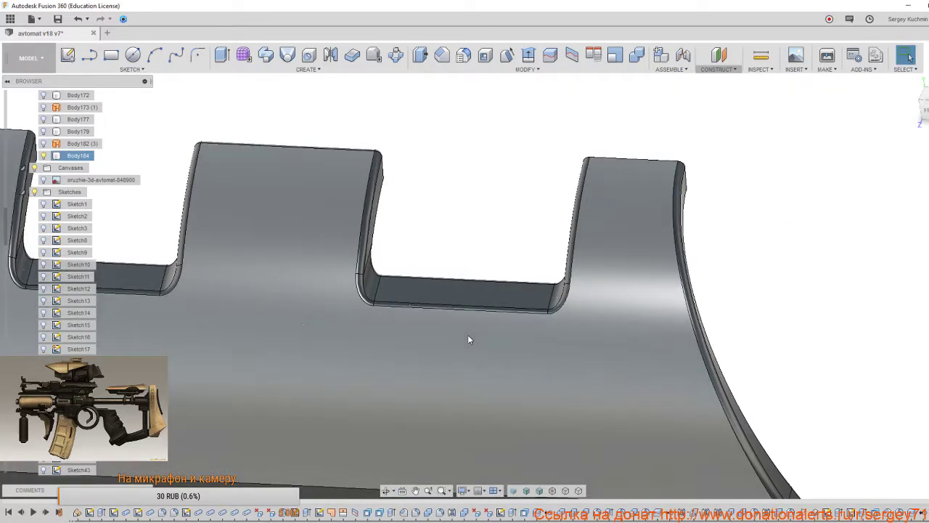
shift+middle_drag(477, 339, 508, 297)
scroll(476, 334, up, 5)
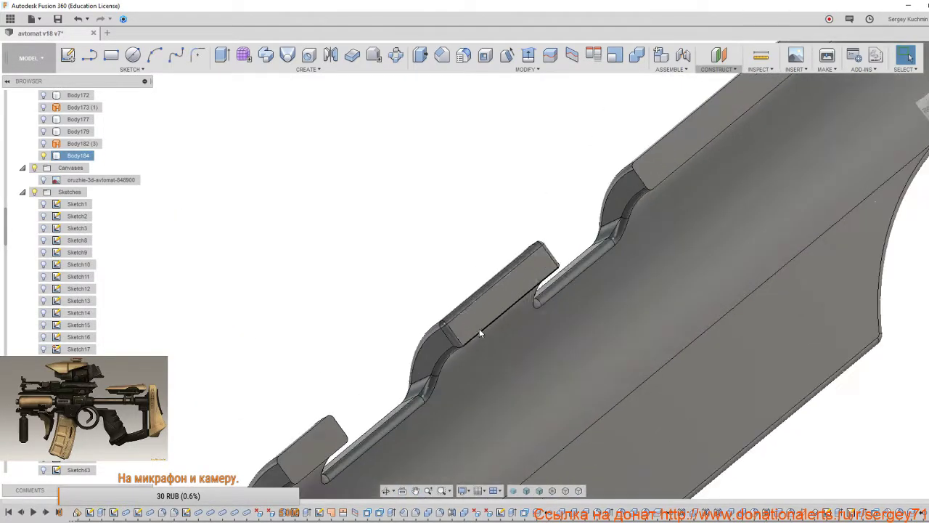
shift+middle_drag(476, 333, 499, 321)
scroll(499, 321, up, 3)
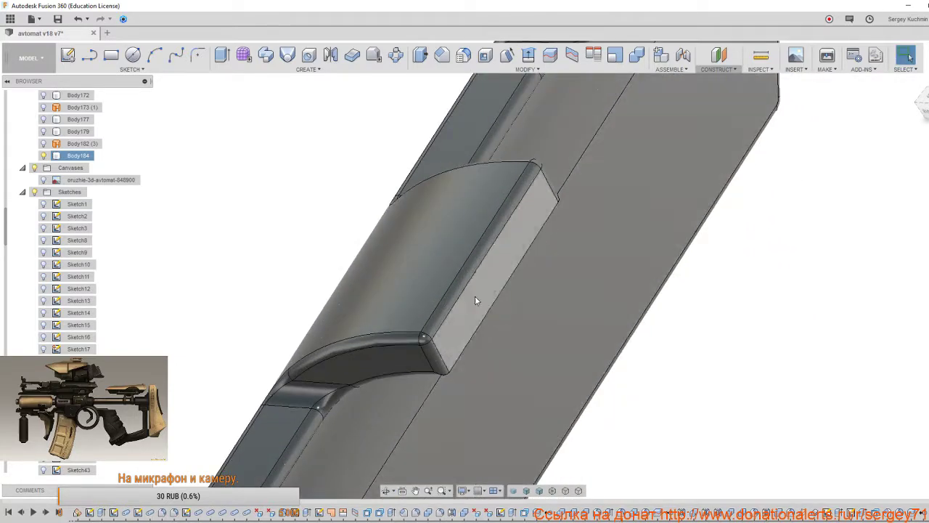
click(466, 274)
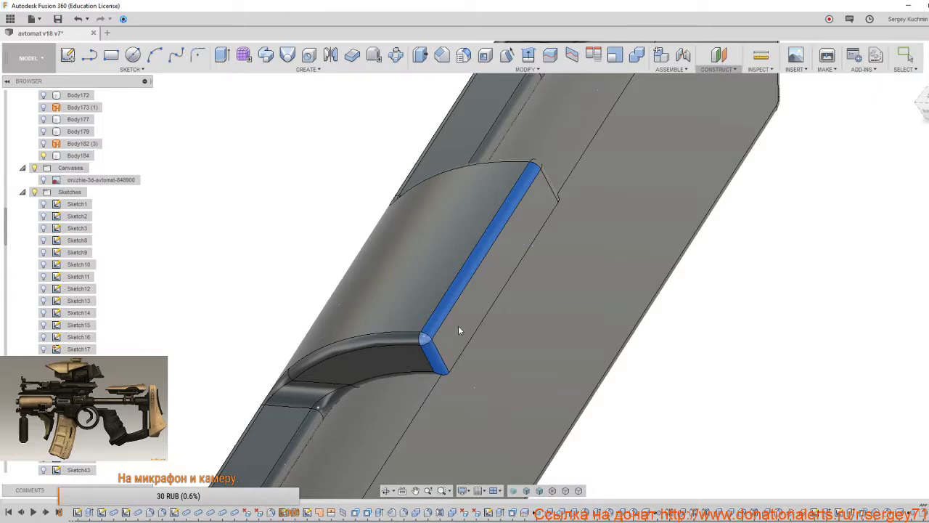
key(Escape)
shift+middle_drag(544, 196, 510, 224)
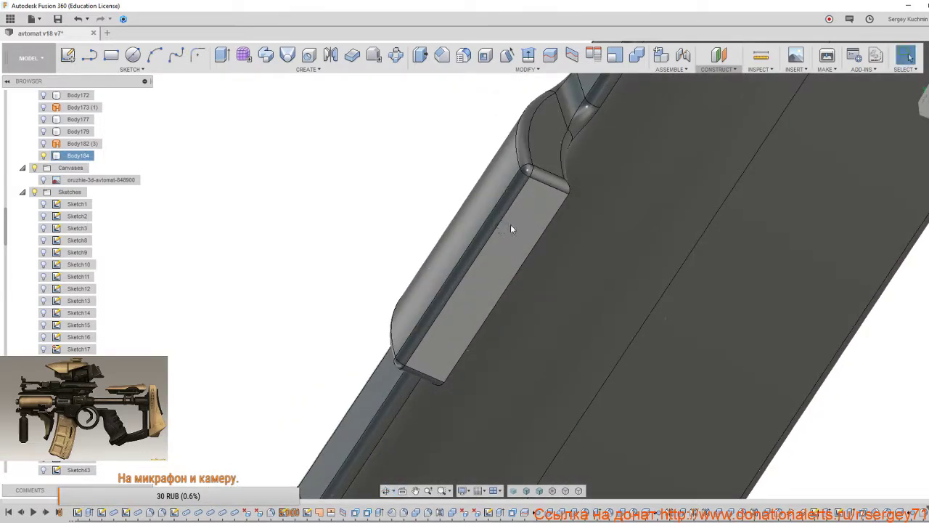
click(552, 185)
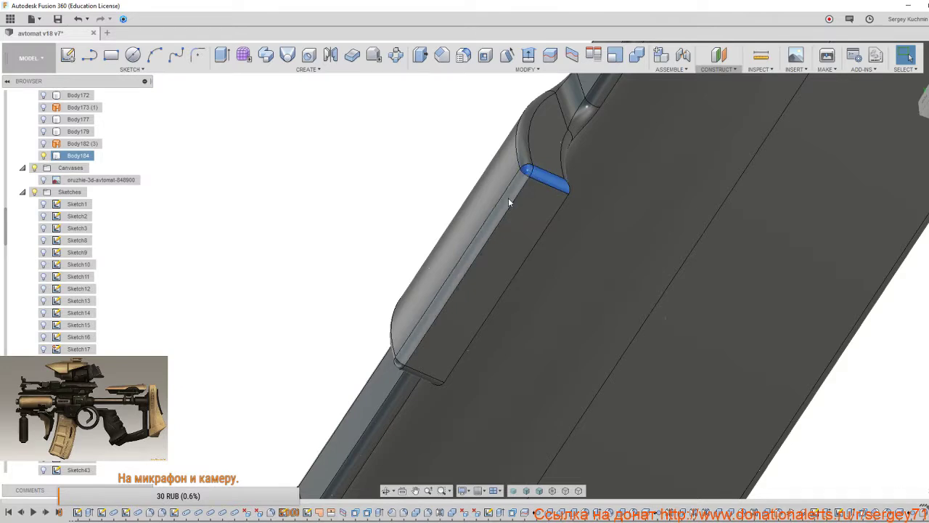
ctrl+click(508, 198)
key(Delete)
scroll(483, 328, down, 5)
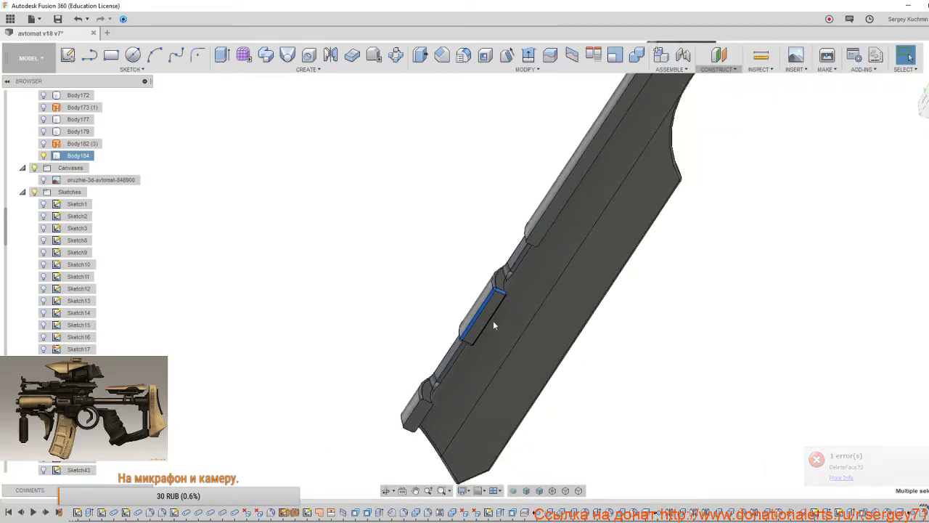
Edit the last fillet feature to exclude the middle tooth's edges along its split face, keeping the 0.5 mm radius.
shift+middle_drag(493, 326, 550, 259)
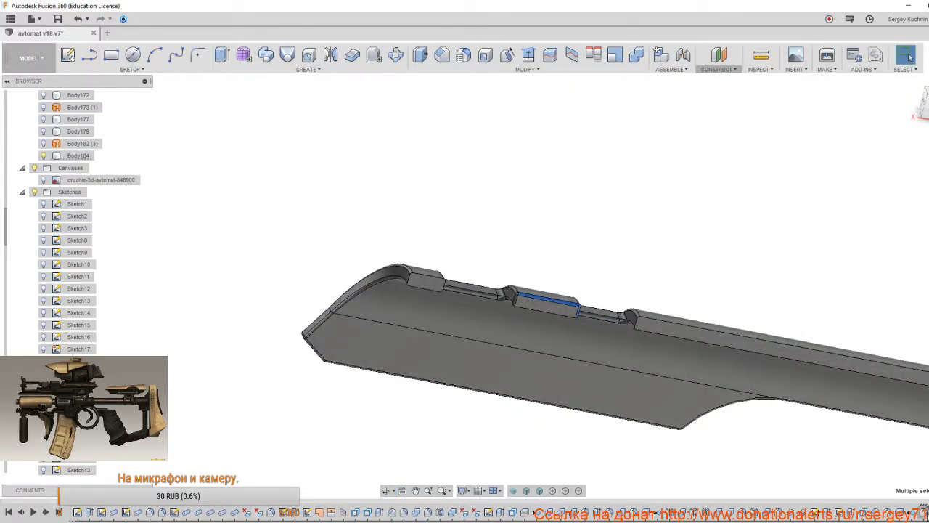
double_click(926, 512)
scroll(543, 324, up, 2)
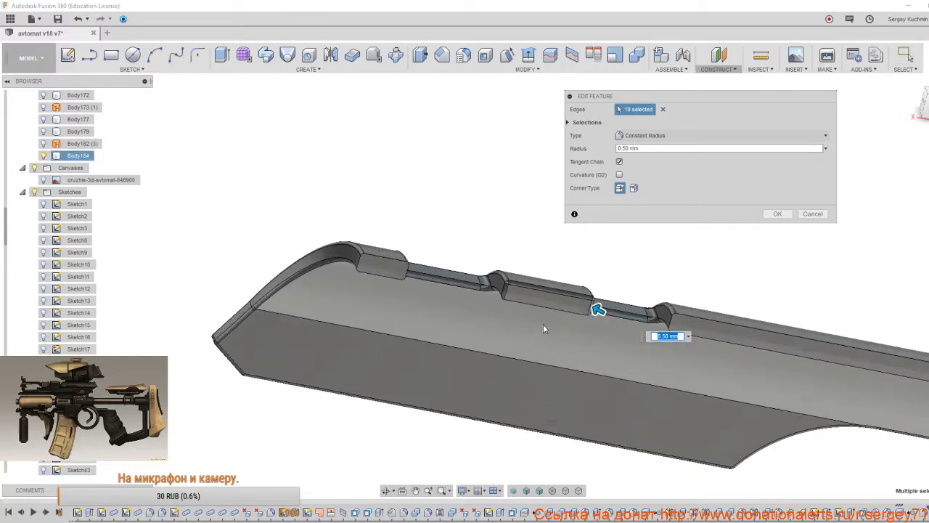
scroll(544, 314, up, 3)
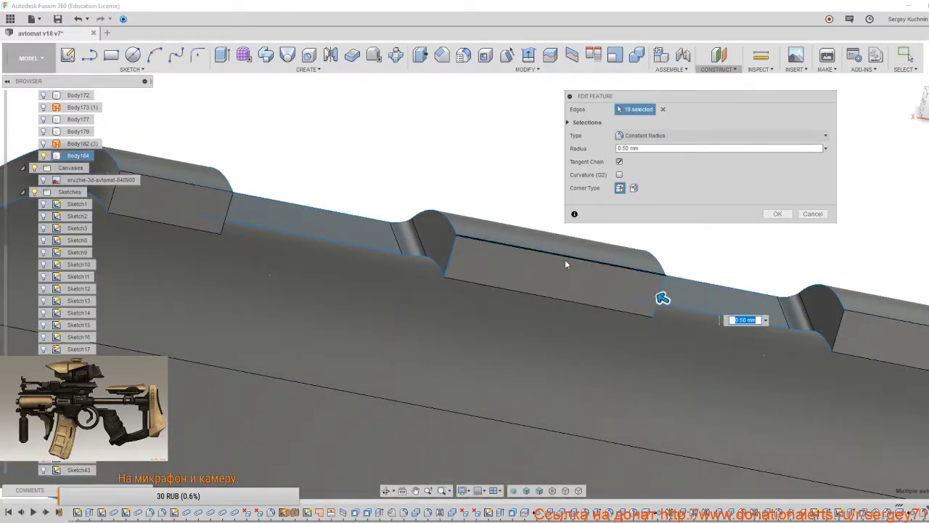
click(565, 263)
scroll(421, 318, down, 5)
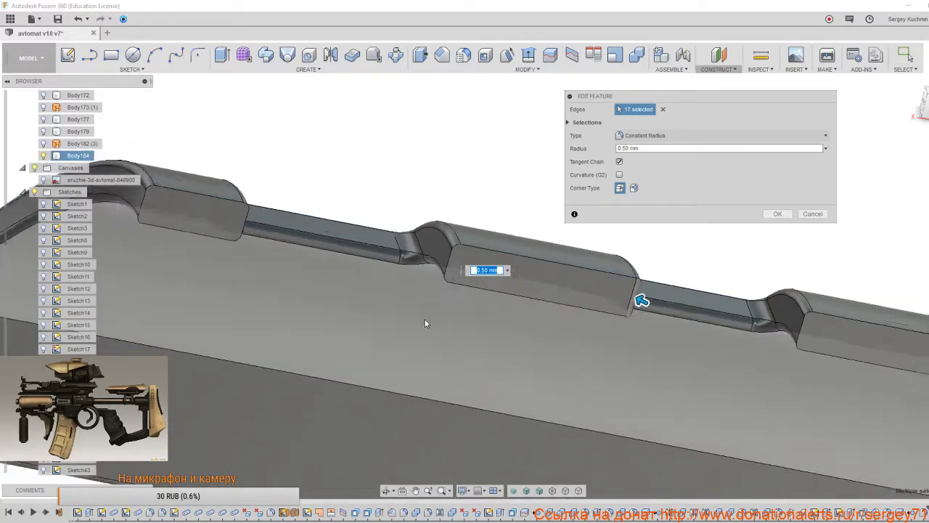
scroll(490, 336, up, 2)
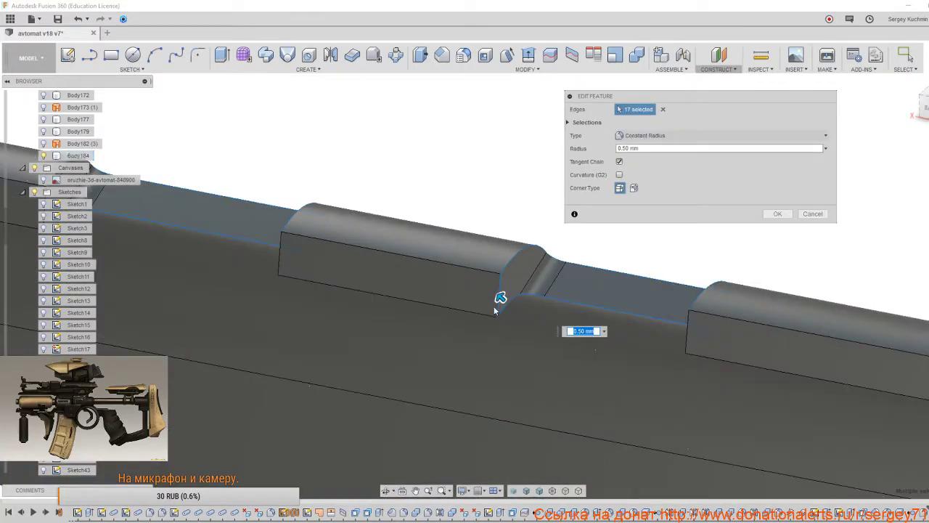
scroll(508, 361, down, 3)
shift+middle_drag(508, 357, 545, 368)
mouse_move(386, 283)
shift+middle_down()
mouse_move(353, 269)
mouse_move(421, 322)
mouse_move(600, 385)
mouse_move(595, 407)
mouse_move(746, 380)
mouse_move(813, 399)
shift+middle_up()
shift+middle_drag(436, 396, 530, 415)
click(778, 214)
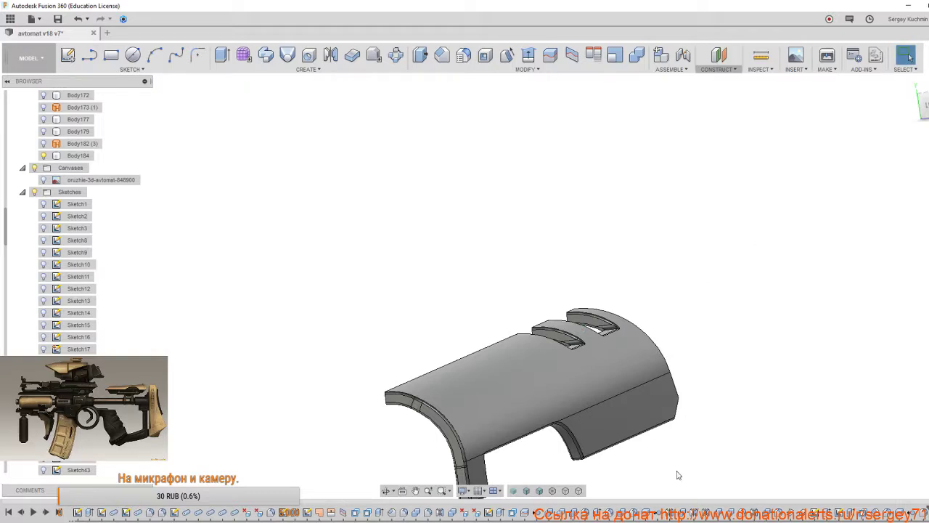
Display the half cover shaded without edges and examine the fillets along its rear end.
click(515, 492)
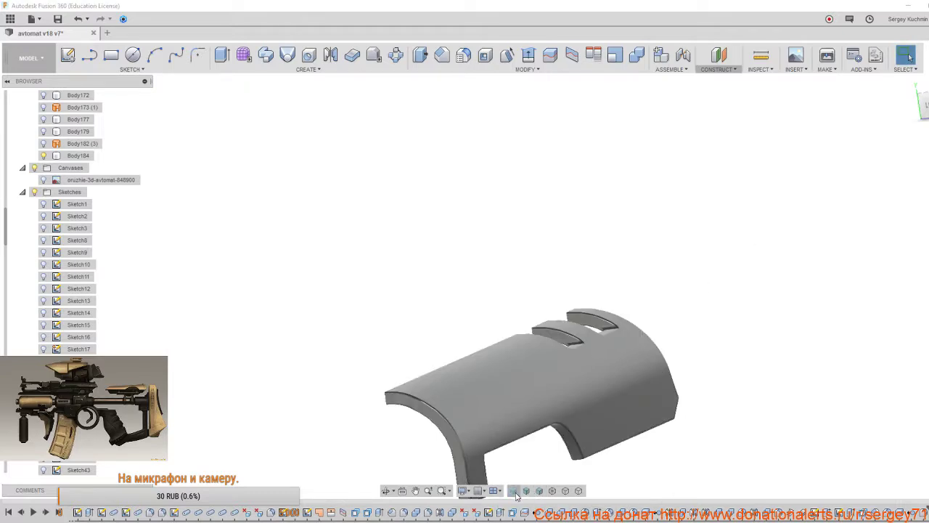
shift+middle_drag(428, 404, 508, 396)
scroll(529, 387, up, 7)
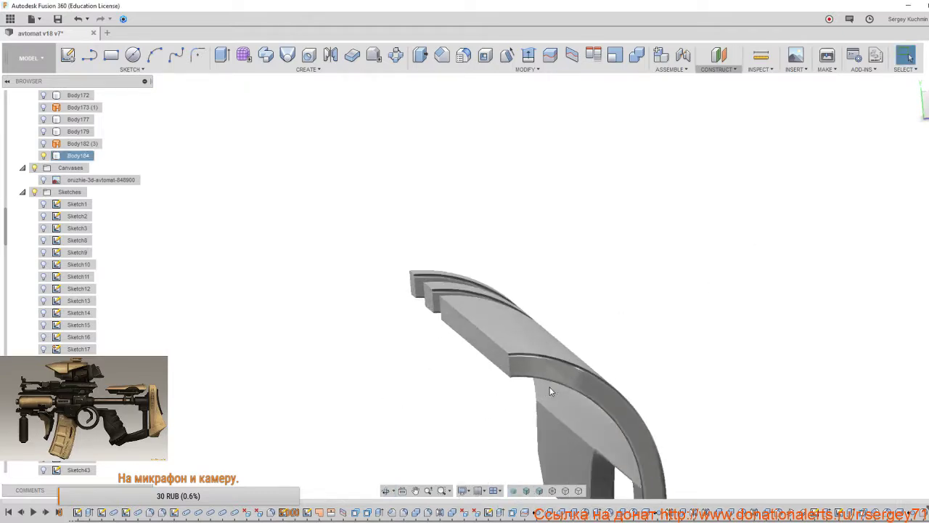
shift+middle_drag(639, 408, 612, 428)
Try to delete the short bend face at the cover's rear end together with its adjoining outer and inner fillet faces.
scroll(595, 423, up, 3)
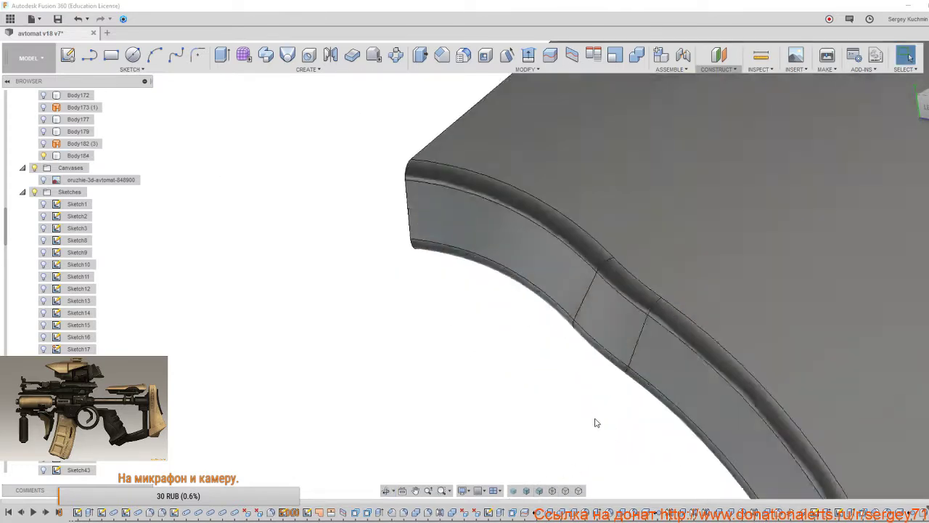
scroll(595, 399, up, 3)
click(623, 303)
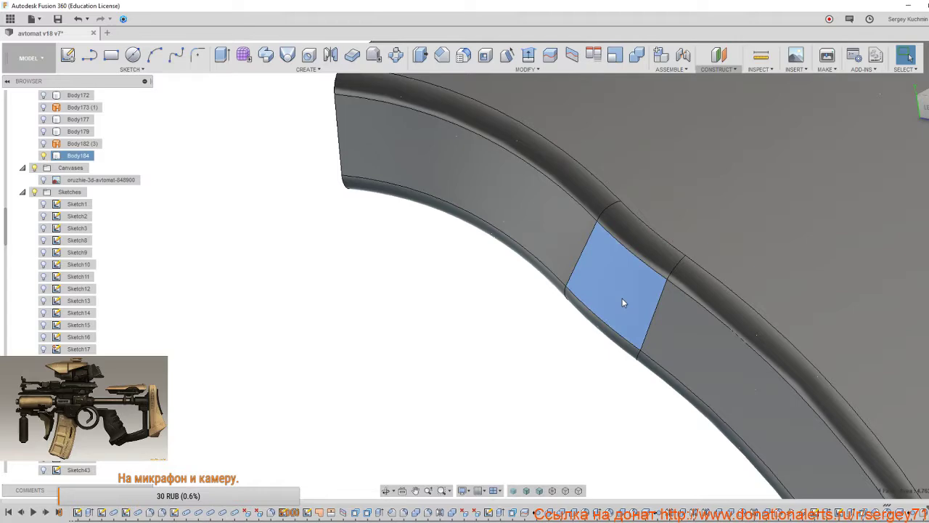
shift+middle_drag(654, 253, 587, 351)
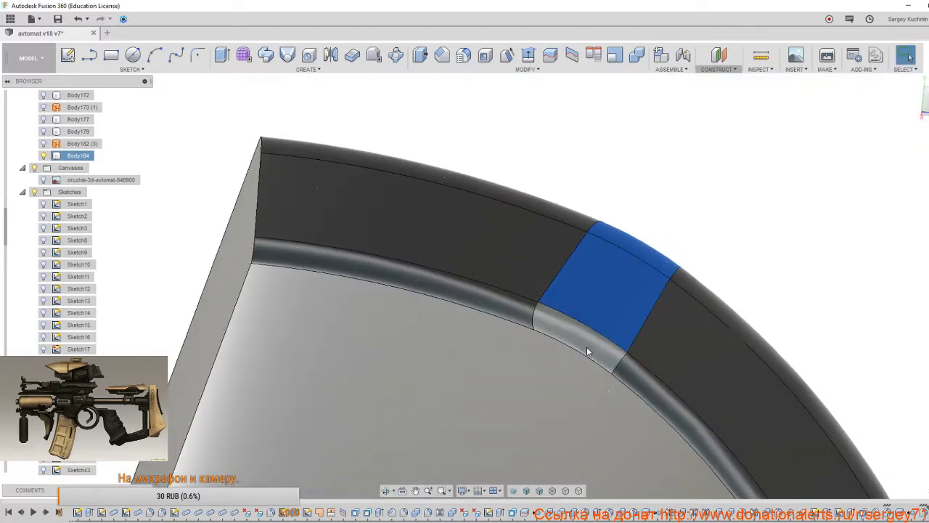
shift+click(588, 351)
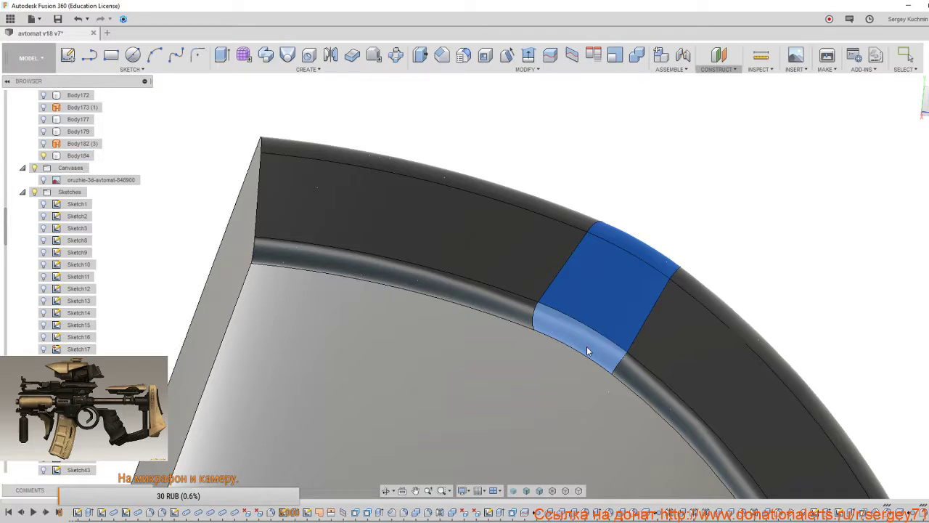
key(Delete)
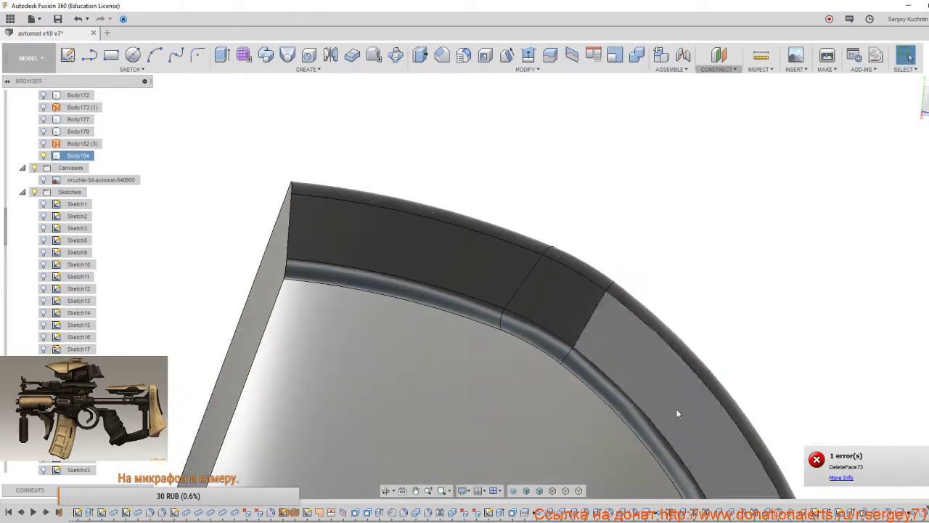
Try to delete the fillet faces running along the rear end's edges down to the lower tab.
middle_drag(616, 381, 591, 315)
scroll(585, 353, down, 2)
shift+middle_drag(596, 373, 414, 371)
scroll(525, 418, down, 5)
scroll(415, 372, down, 2)
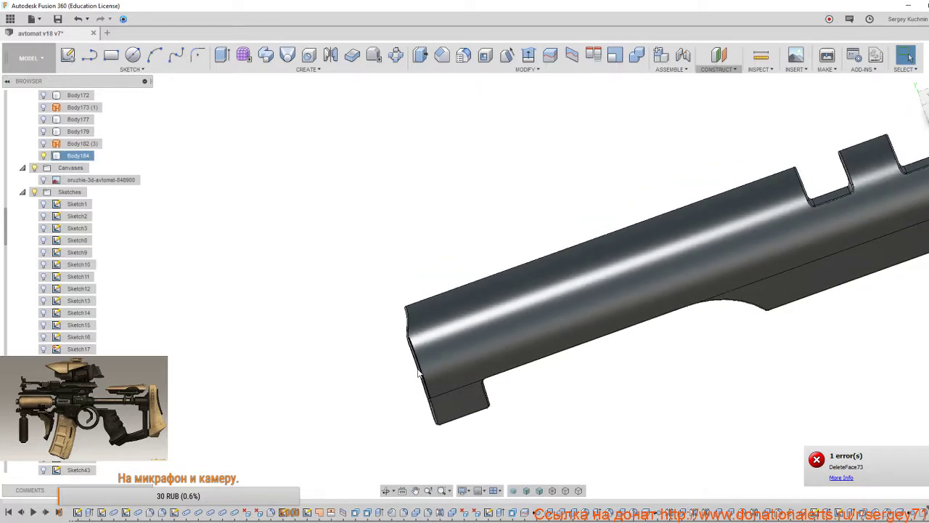
shift+middle_drag(419, 372, 468, 363)
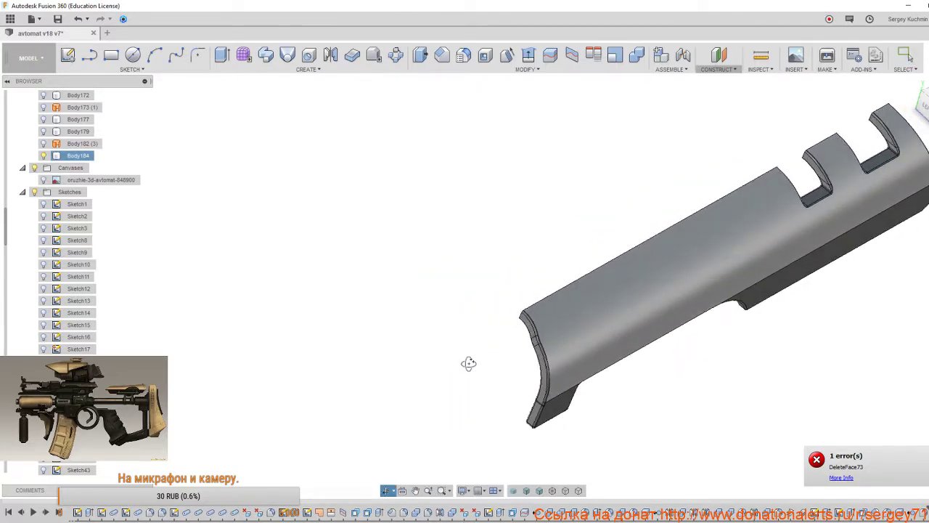
key(Escape)
shift+middle_drag(528, 390, 512, 350)
scroll(498, 261, up, 5)
scroll(498, 266, up, 2)
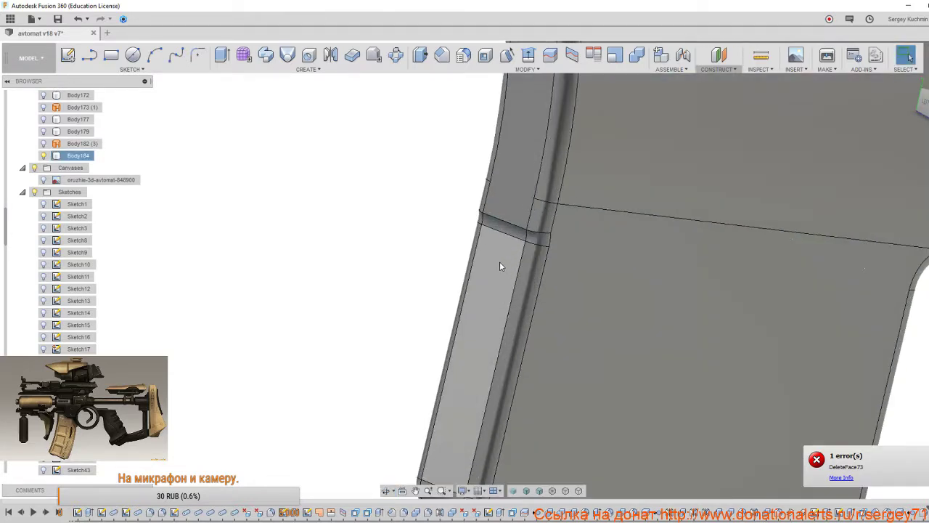
click(528, 282)
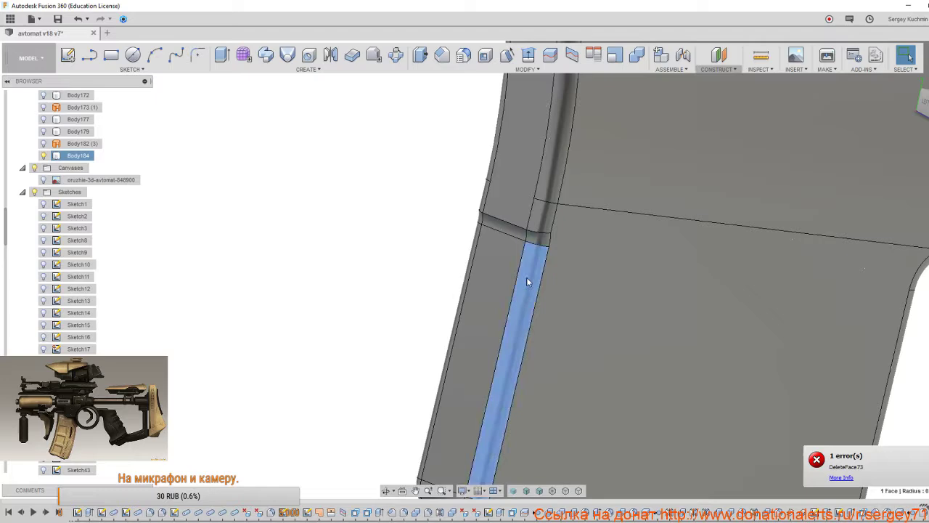
ctrl+click(543, 222)
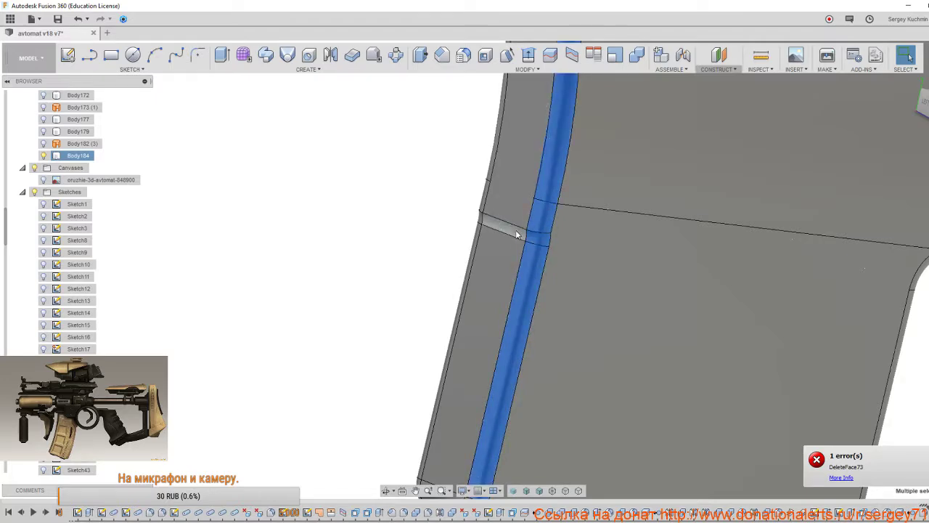
scroll(517, 292, down, 3)
shift+middle_drag(524, 294, 598, 302)
ctrl+click(491, 363)
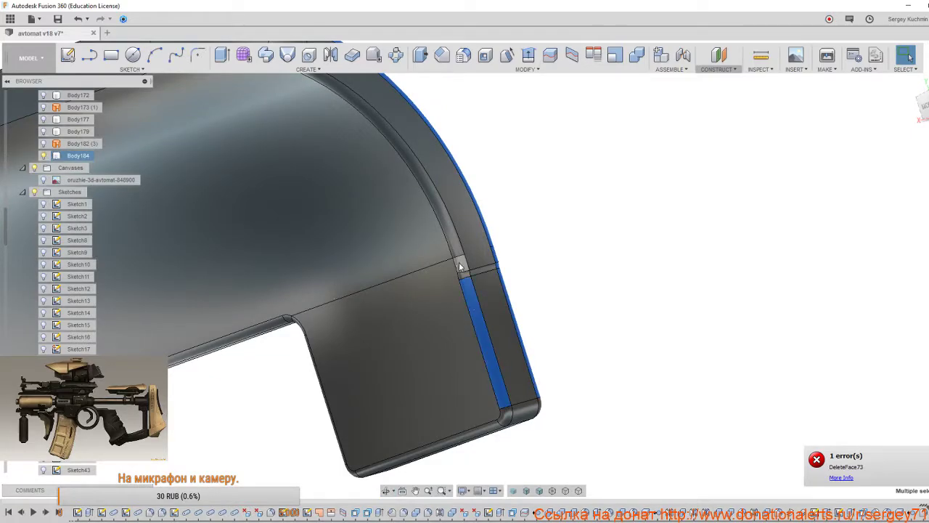
key(Delete)
click(465, 277)
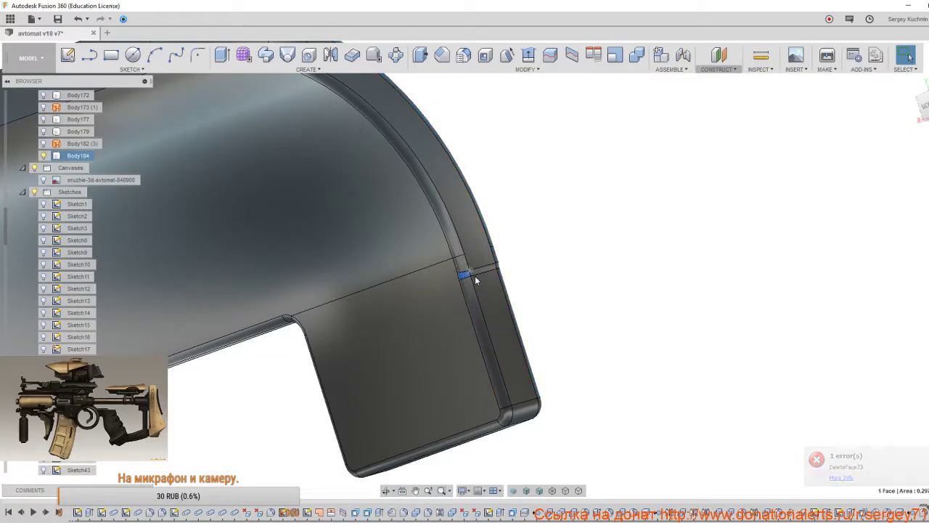
shift+middle_drag(465, 276, 633, 439)
scroll(633, 440, up, 2)
ctrl+click(571, 349)
scroll(570, 353, down, 2)
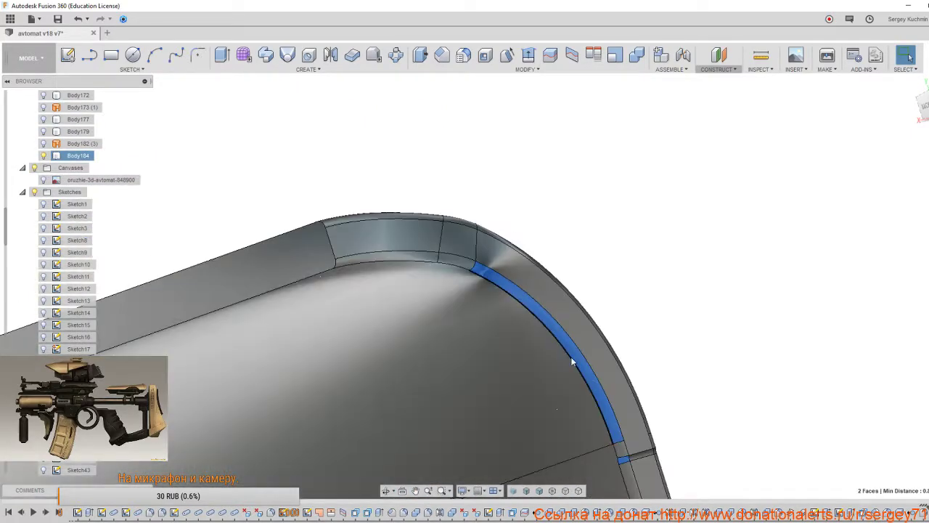
shift+middle_drag(570, 359, 494, 394)
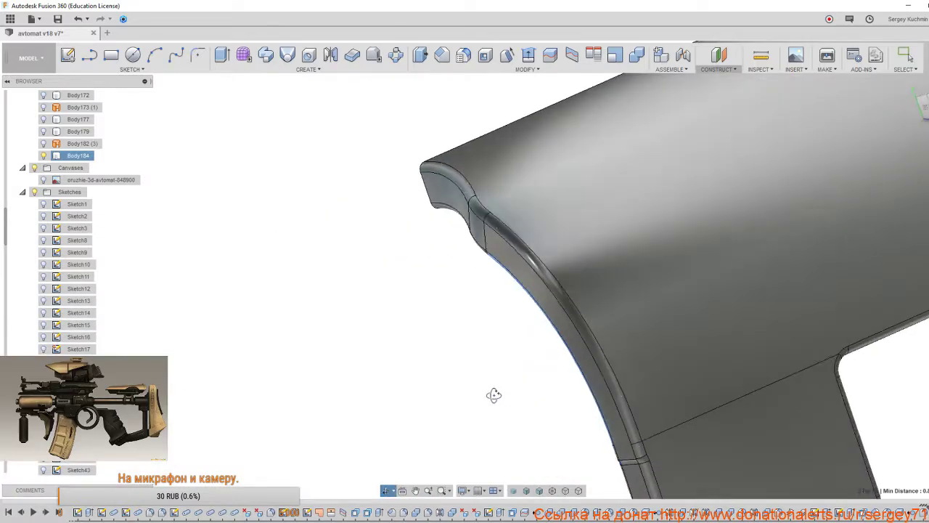
ctrl+click(618, 387)
scroll(632, 457, down, 2)
click(436, 212)
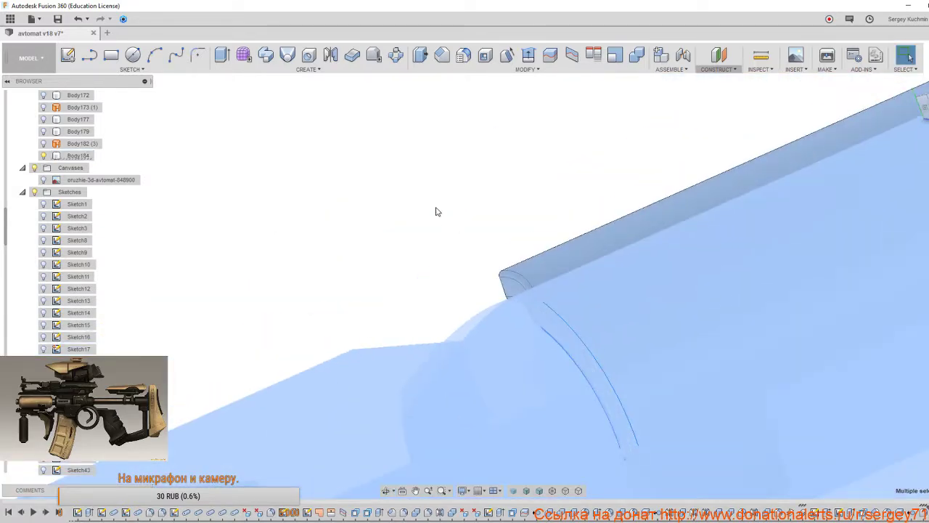
Delete the chain of outer fillet faces along the cover's rear end, including the lower tab's corner.
shift+middle_drag(544, 353, 363, 171)
click(579, 330)
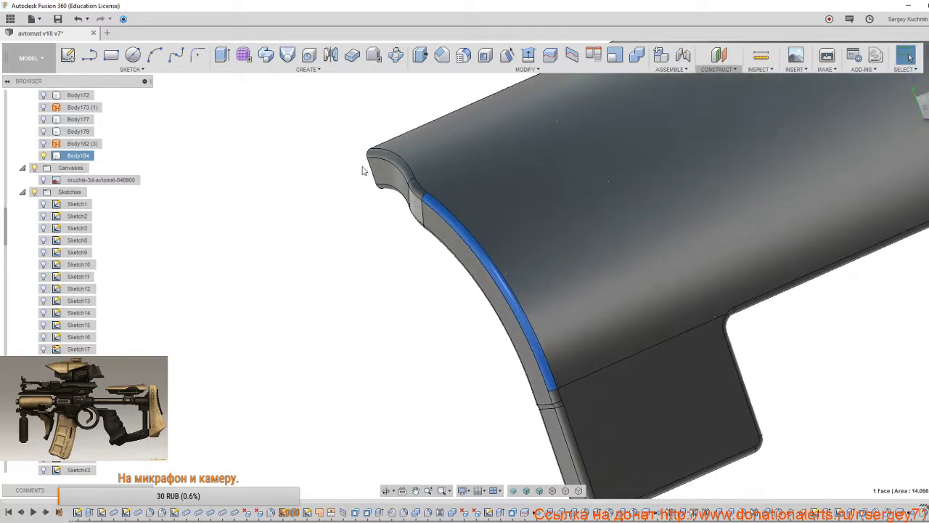
ctrl+click(415, 187)
ctrl+click(410, 177)
middle_drag(574, 405, 492, 252)
scroll(493, 253, up, 2)
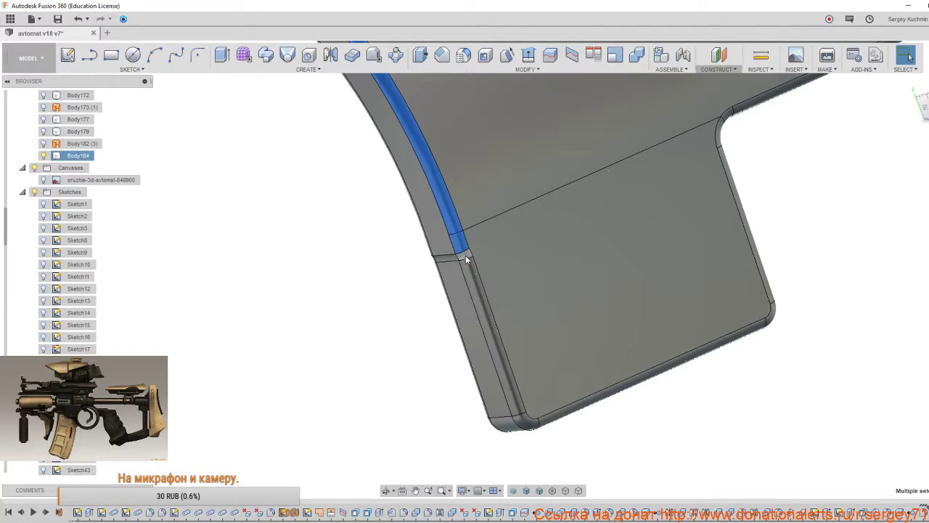
ctrl+click(492, 350)
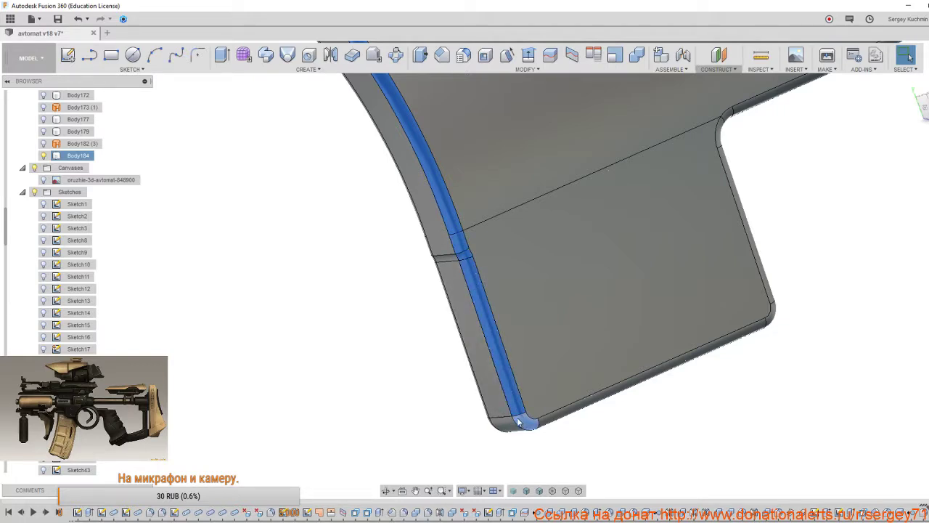
key(Delete)
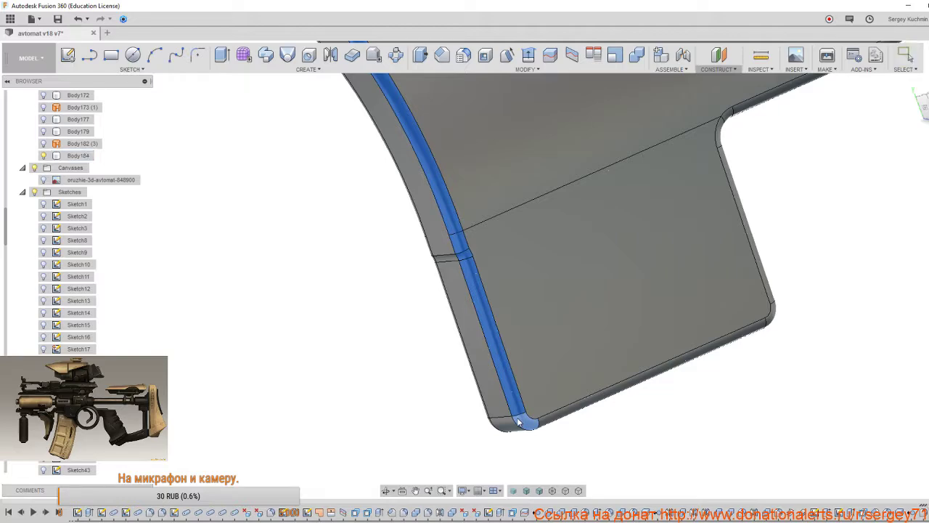
Delete the chain of inner fillet faces along the rear end, from the tab's lower corner up to the symmetry plane.
scroll(520, 422, down, 3)
shift+middle_drag(523, 417, 469, 423)
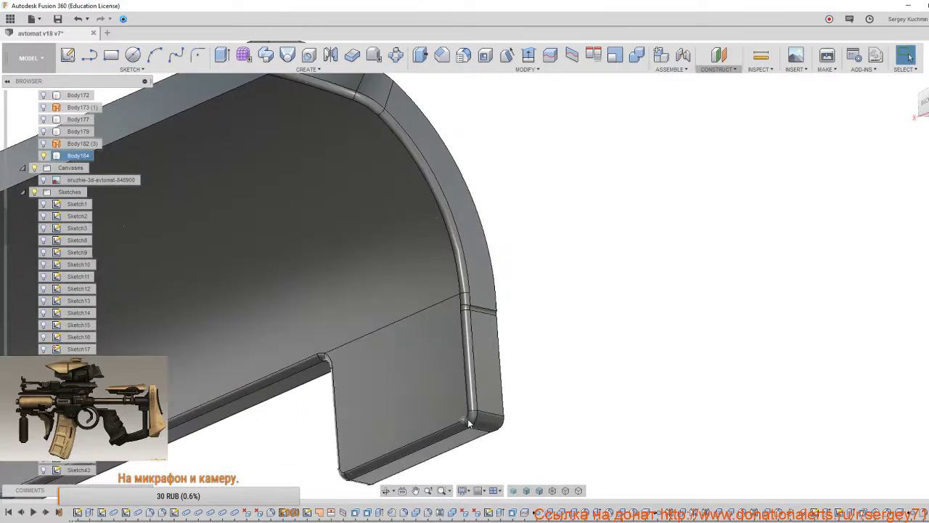
click(470, 421)
ctrl+click(471, 396)
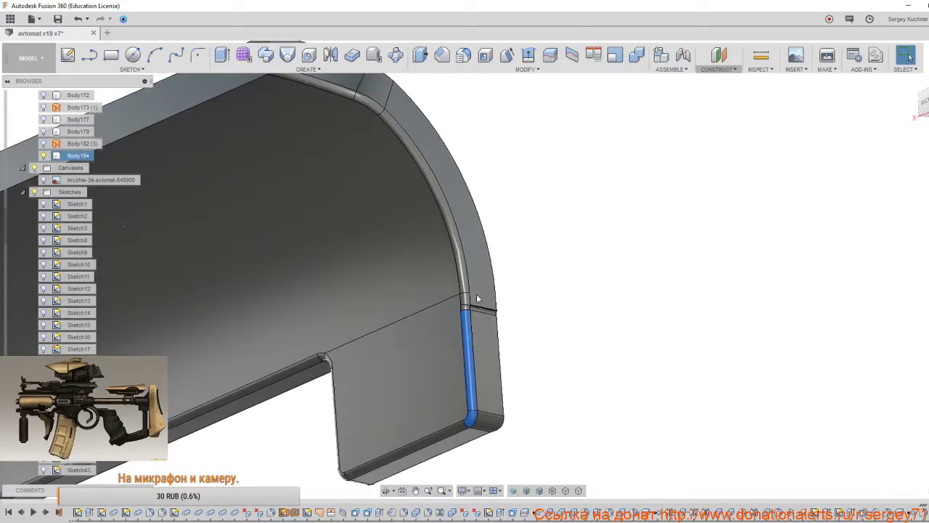
scroll(466, 309, up, 3)
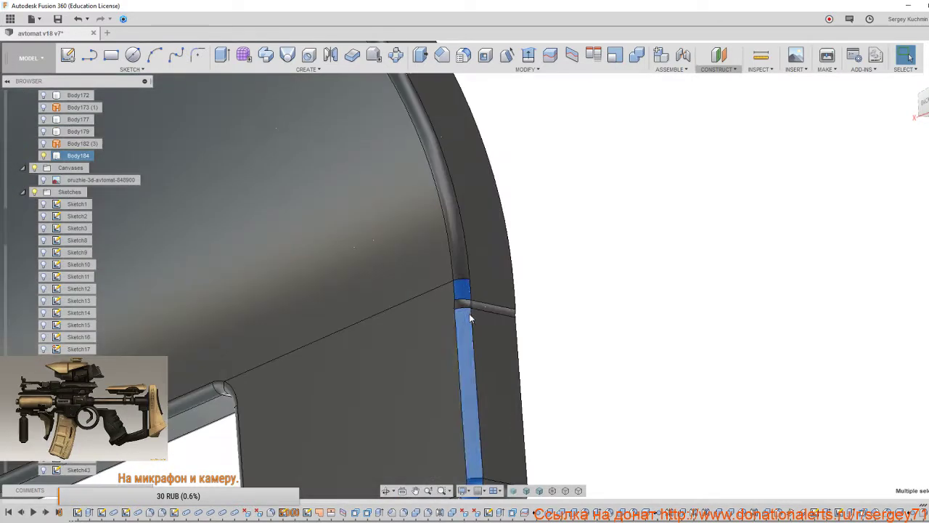
click(463, 272)
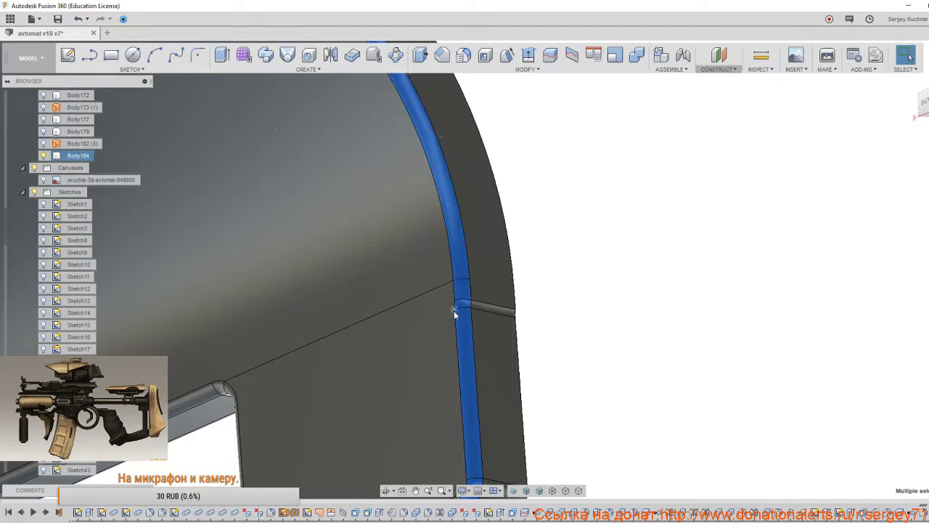
shift+middle_drag(455, 309, 440, 237)
click(439, 237)
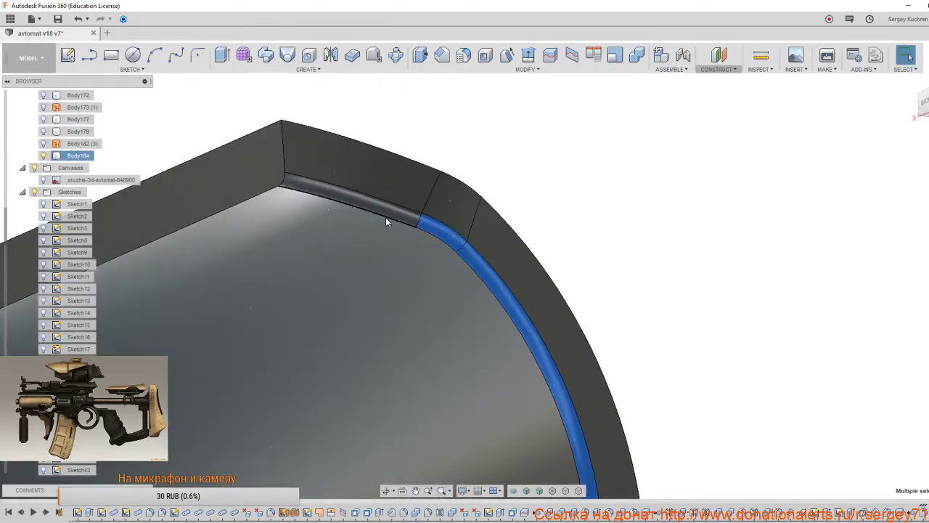
click(385, 216)
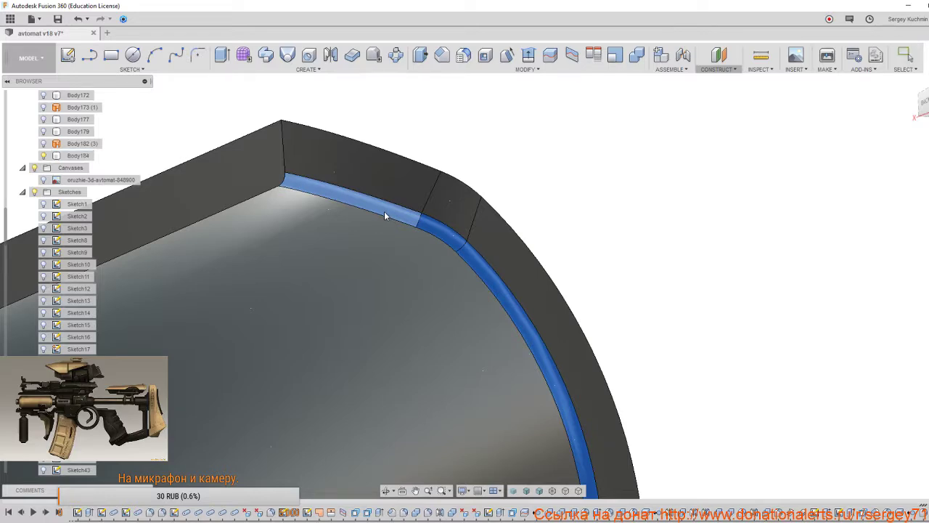
key(Escape)
Try to delete the narrow leftover face across the rear end where the curved wall meets the tab.
shift+middle_drag(385, 214, 406, 403)
scroll(427, 400, up, 4)
scroll(428, 401, up, 2)
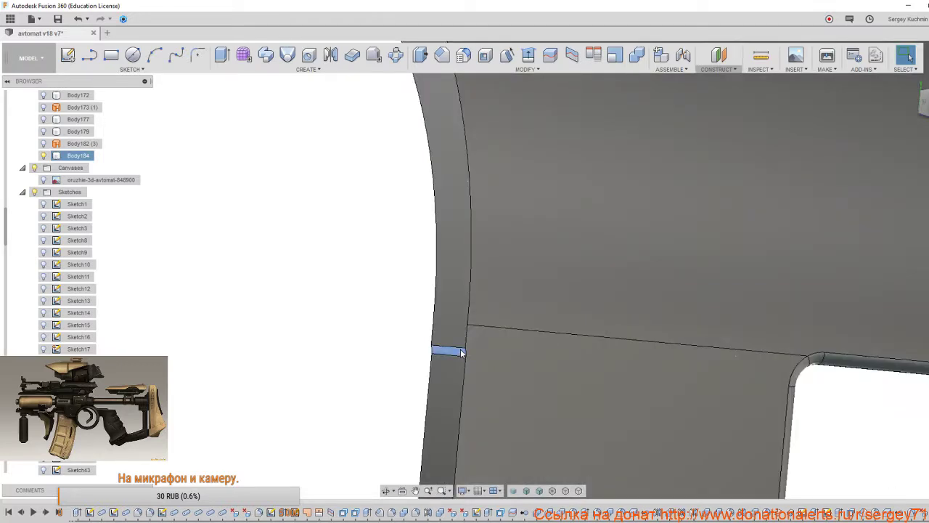
scroll(459, 356, up, 3)
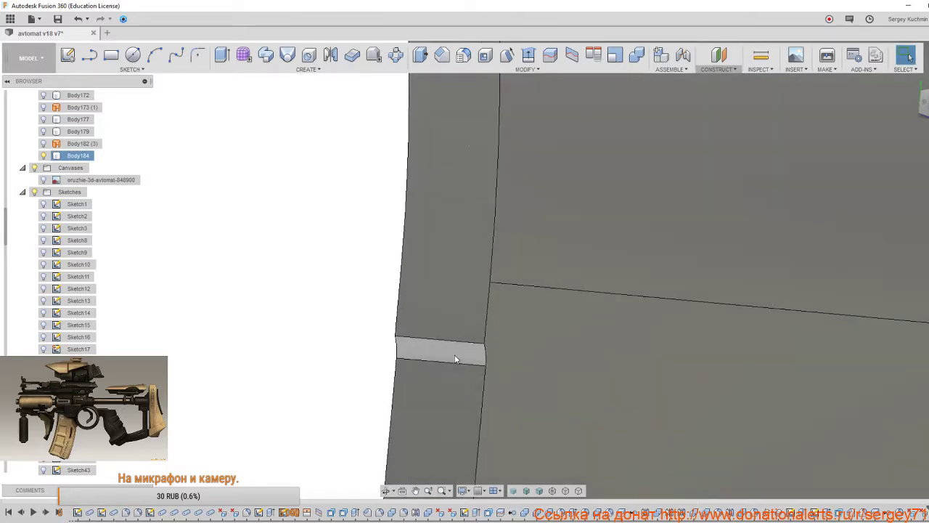
scroll(452, 392, down, 5)
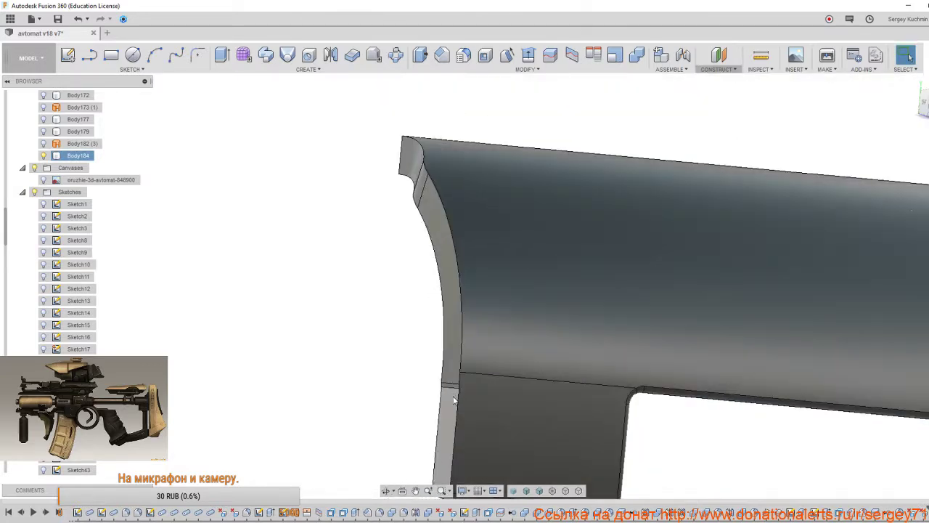
middle_drag(454, 398, 487, 283)
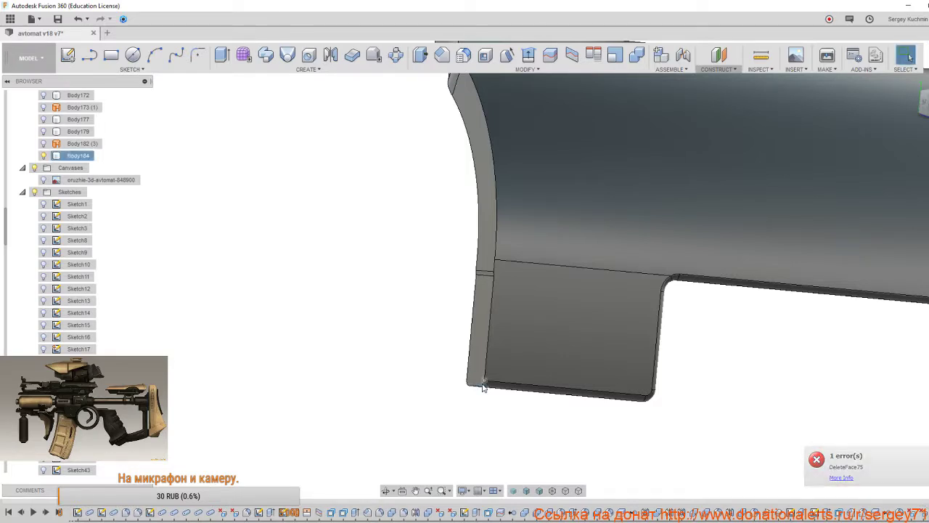
scroll(492, 277, up, 3)
scroll(491, 277, up, 2)
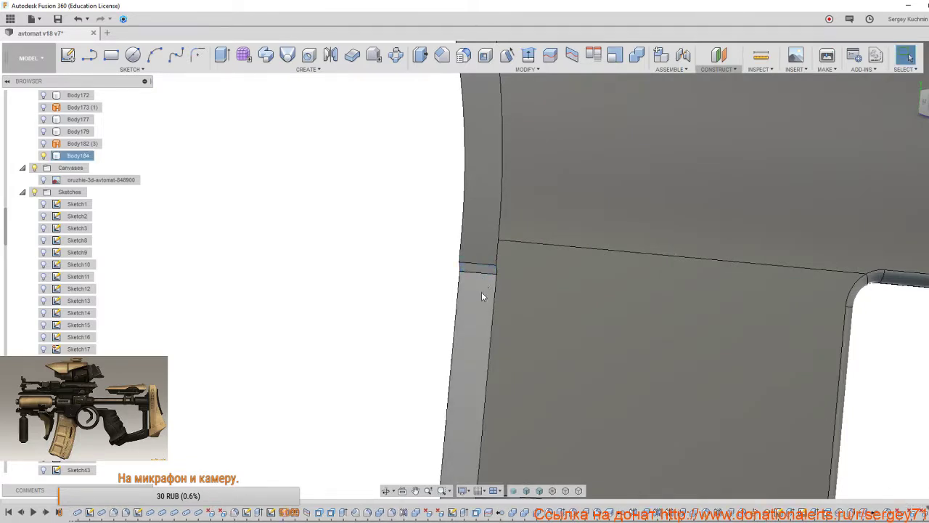
Start a sketch on the lower tab's outer face and draw a vertical line just inside the cover's rear edge, spanning beyond its full height.
scroll(481, 309, down, 3)
scroll(479, 309, down, 2)
shift+middle_drag(479, 310, 452, 184)
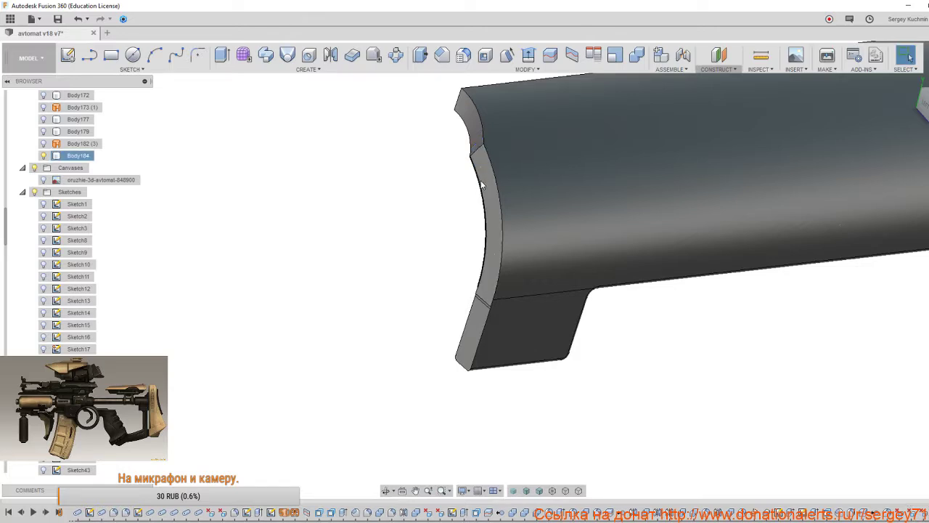
shift+middle_drag(476, 201, 447, 196)
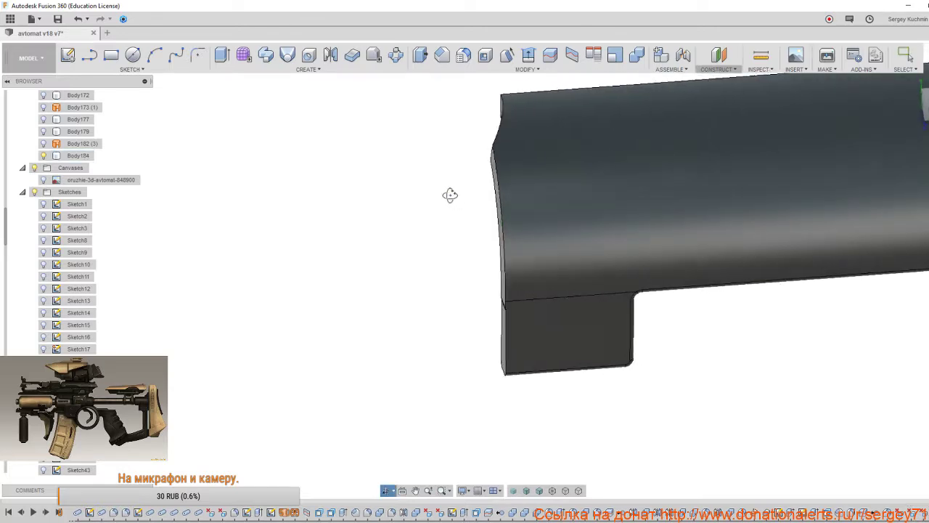
click(924, 105)
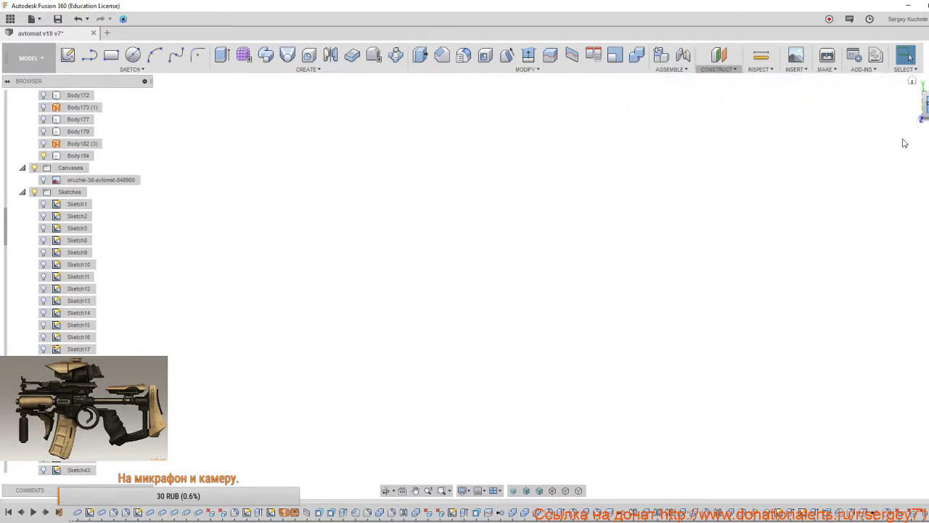
middle_click(623, 291)
middle_click(624, 291)
middle_drag(392, 278, 817, 259)
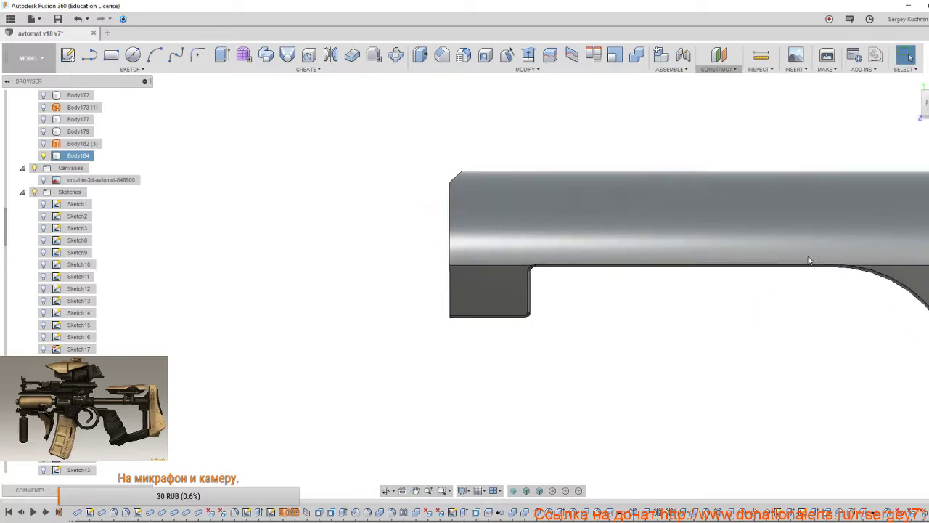
click(510, 298)
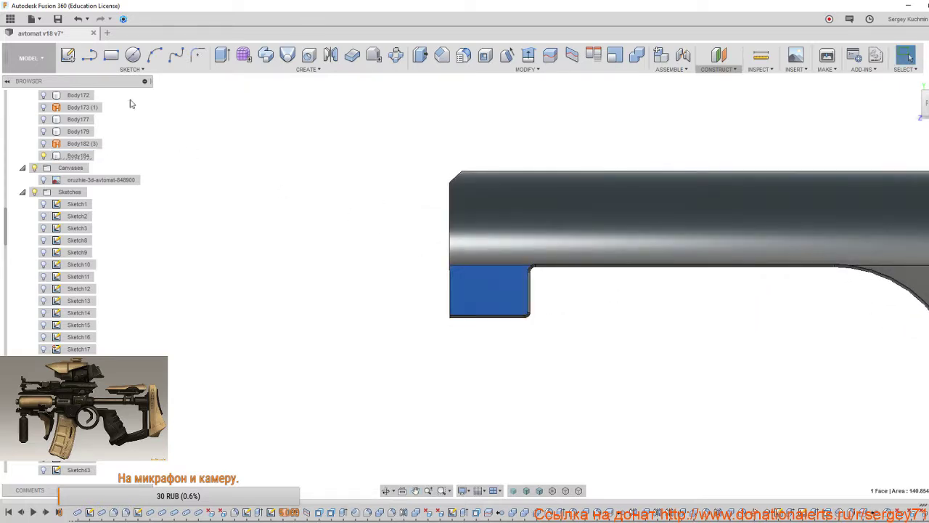
click(97, 63)
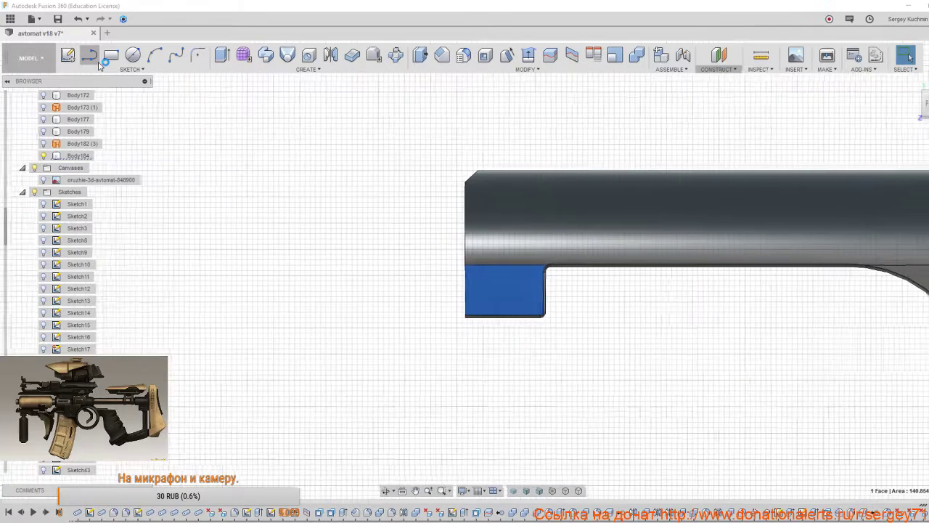
scroll(335, 187, up, 3)
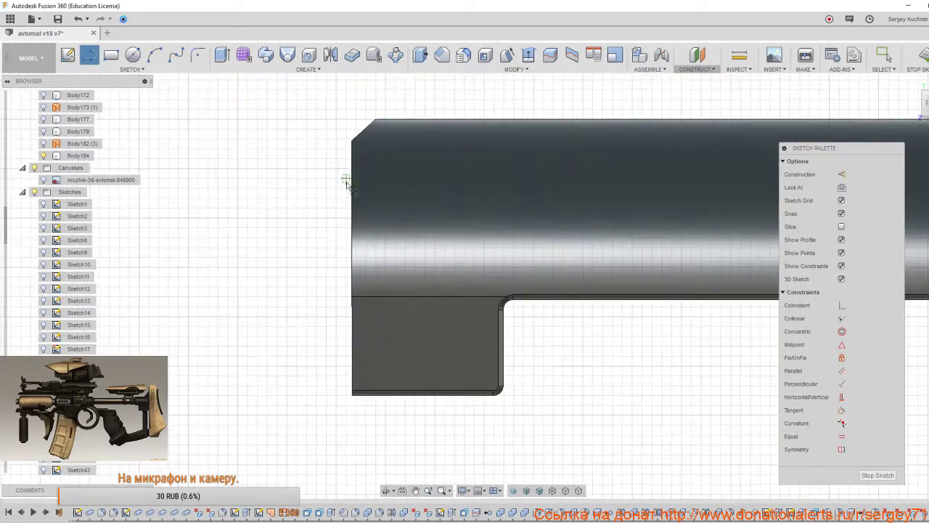
click(355, 124)
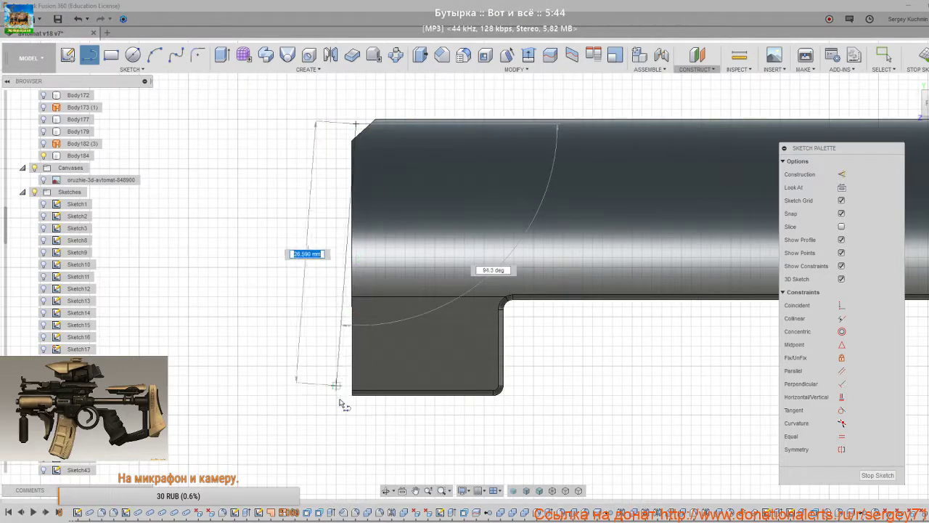
click(357, 436)
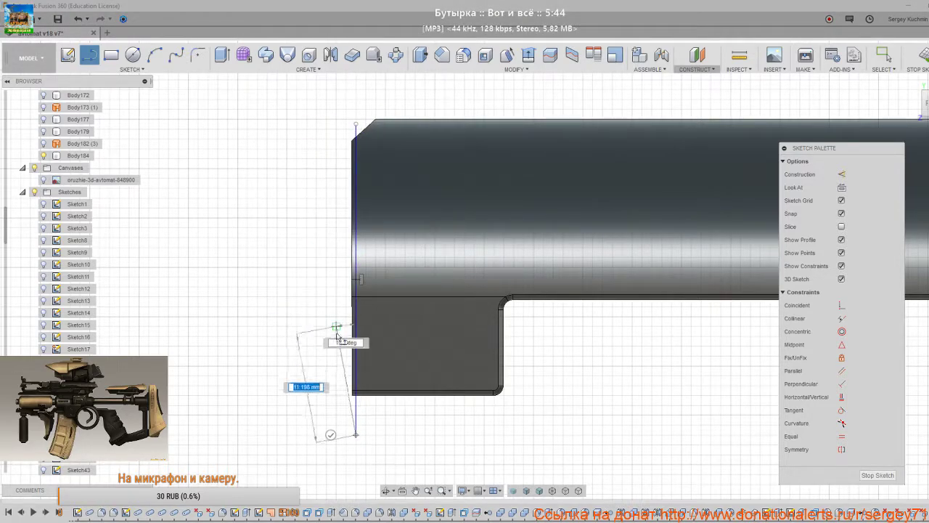
key(Escape)
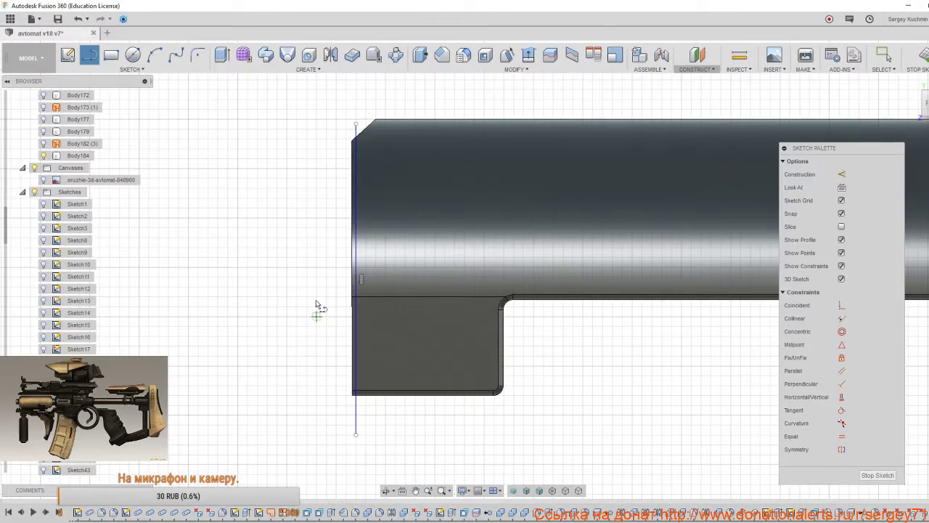
Sketch a slanted line about 5.8 mm long at about 48° along the bevelled upper corner of the rear end.
scroll(346, 154, up, 2)
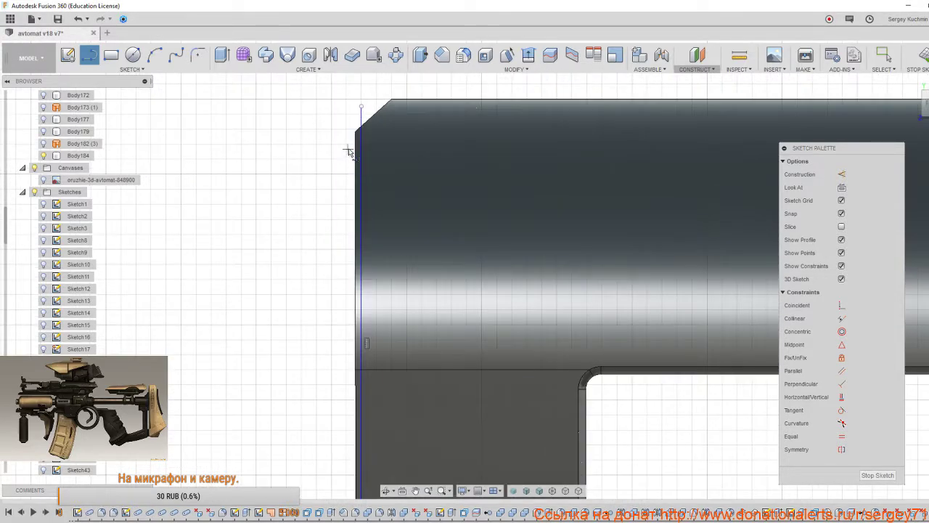
click(348, 149)
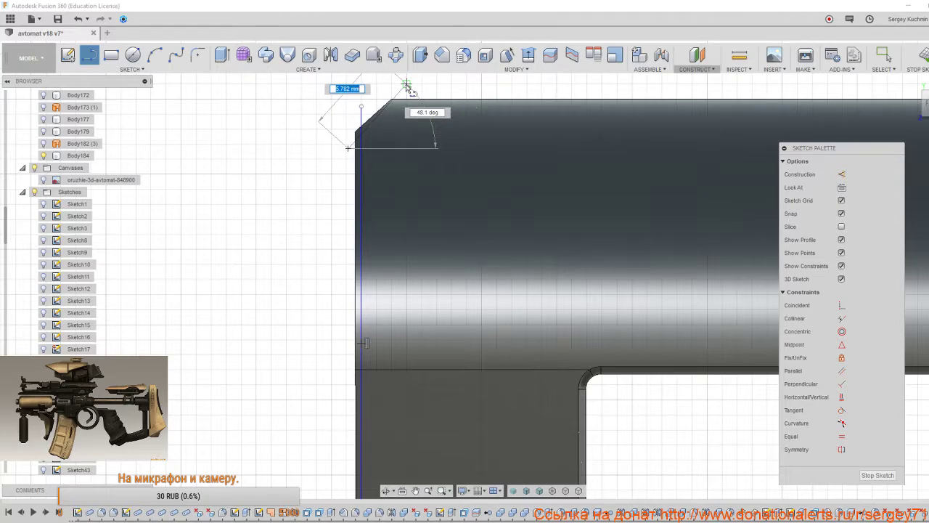
click(406, 85)
key(Escape)
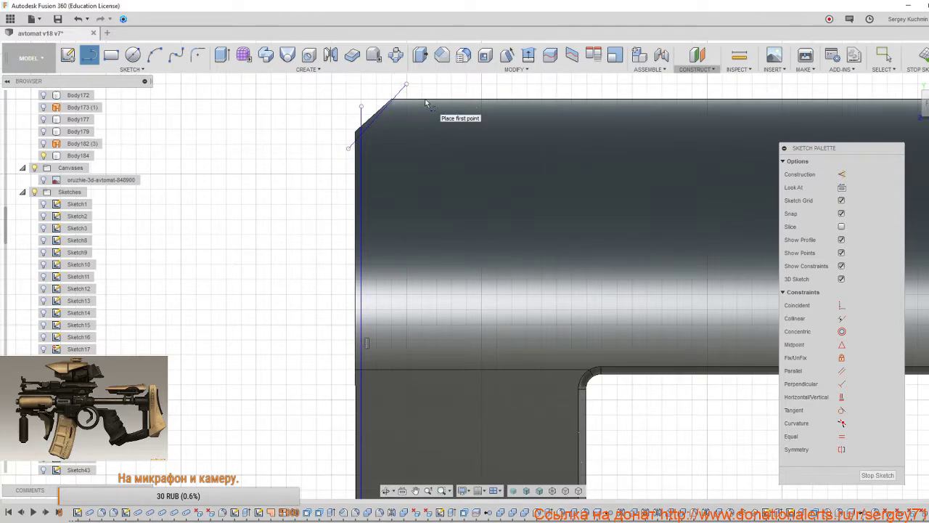
scroll(410, 194, down, 2)
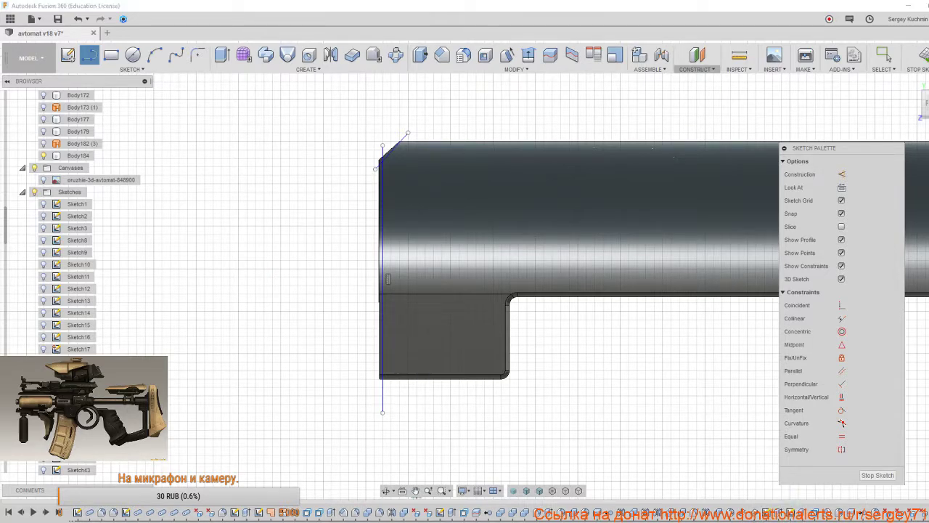
mouse_move(842, 478)
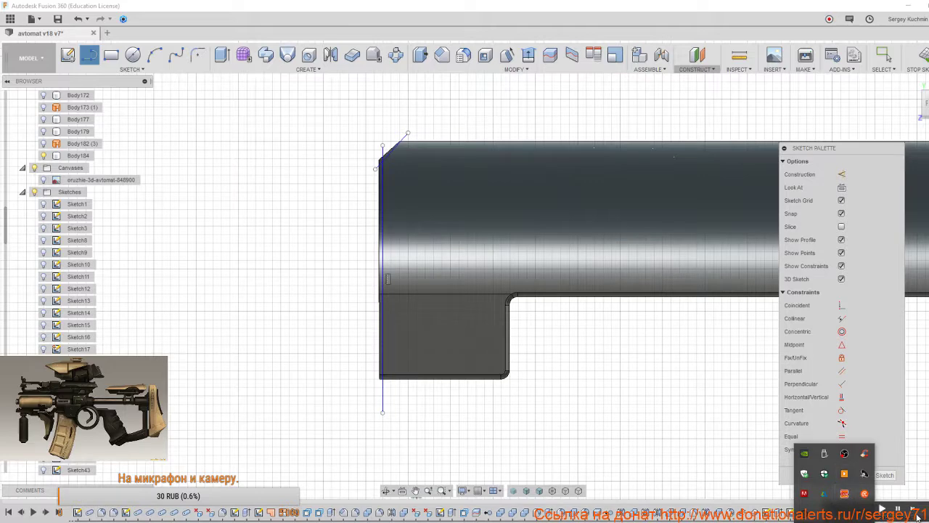
click(912, 509)
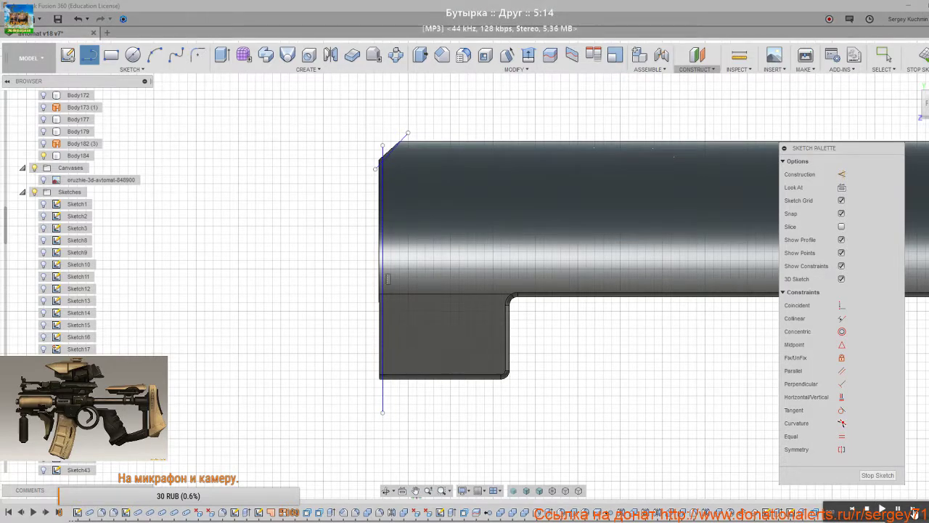
click(915, 513)
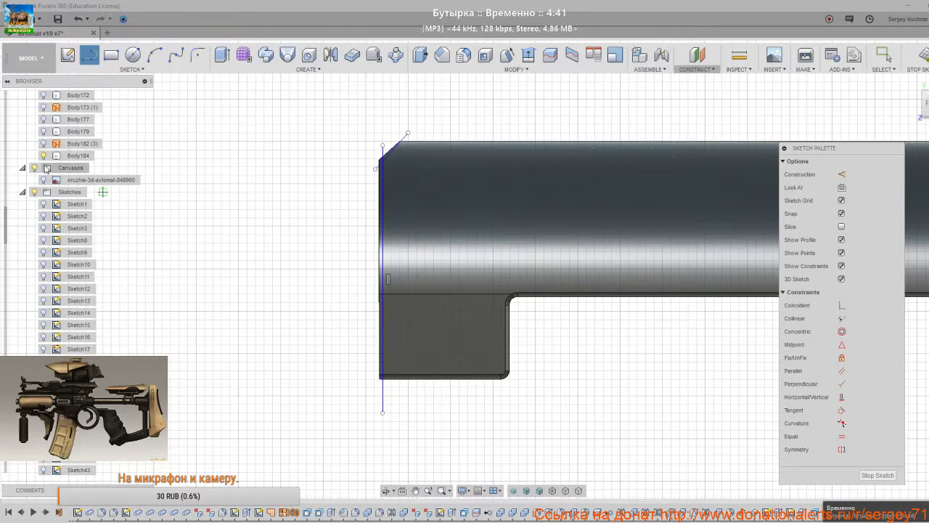
Close the profile outside the rear end with three straight lines and trim the overhanging ends where the vertical and slanted lines cross.
click(408, 133)
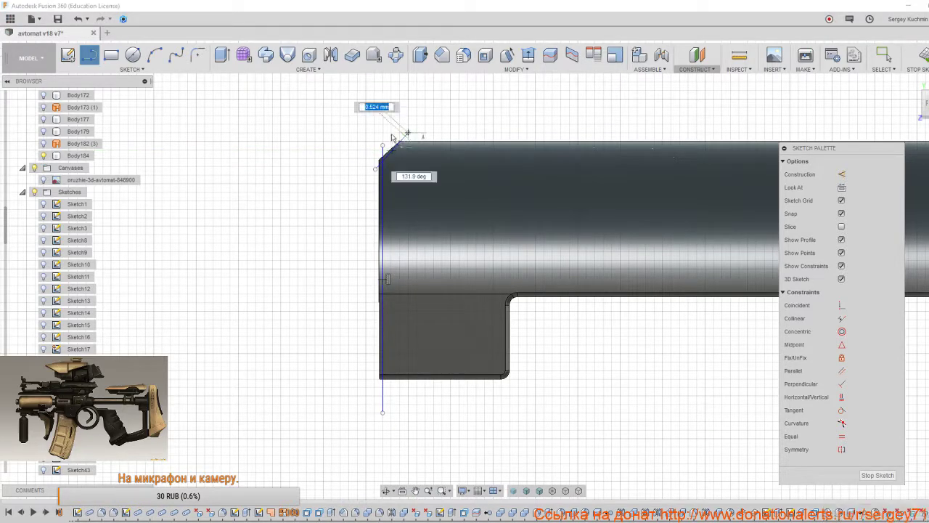
click(348, 133)
click(349, 412)
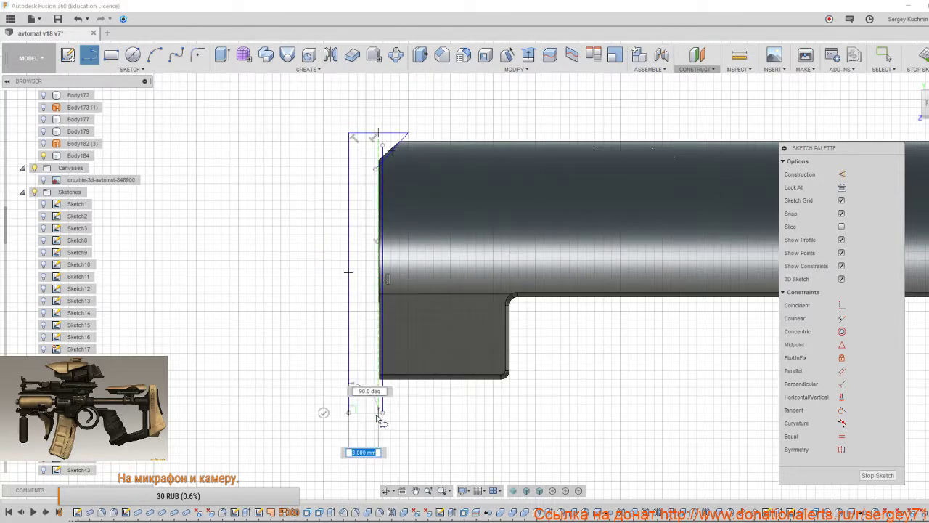
click(381, 412)
key(Escape)
middle_drag(381, 413, 376, 458)
right_click(380, 414)
click(403, 414)
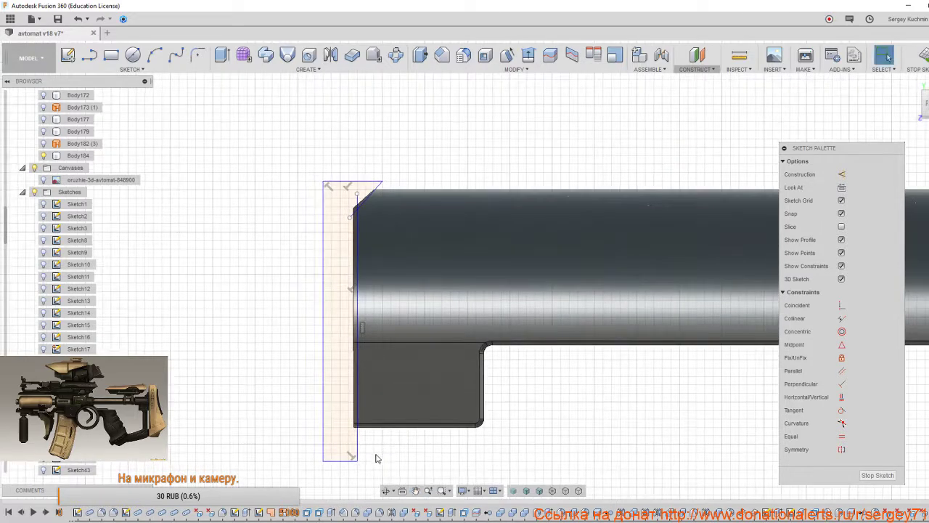
click(358, 204)
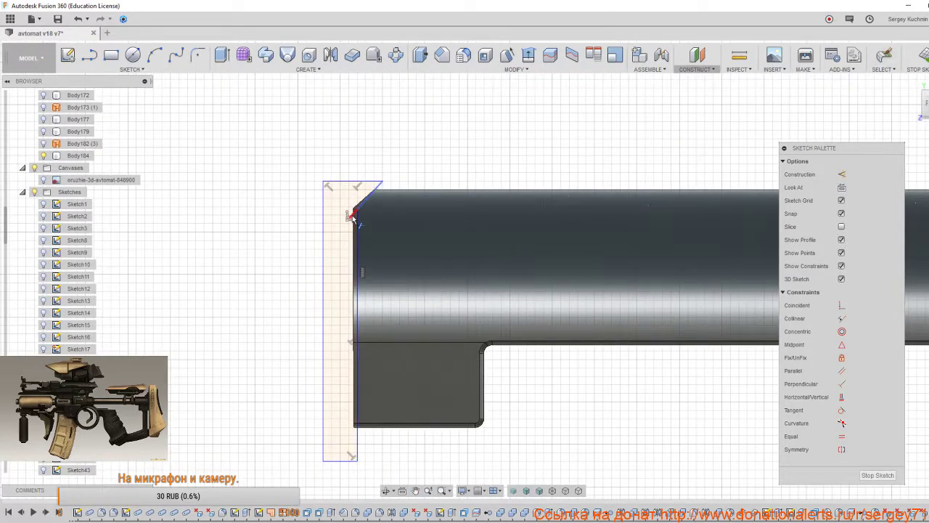
click(875, 472)
Extrude the closed profile by -24 mm as a cut through the cover's rear end.
middle_drag(656, 442, 712, 421)
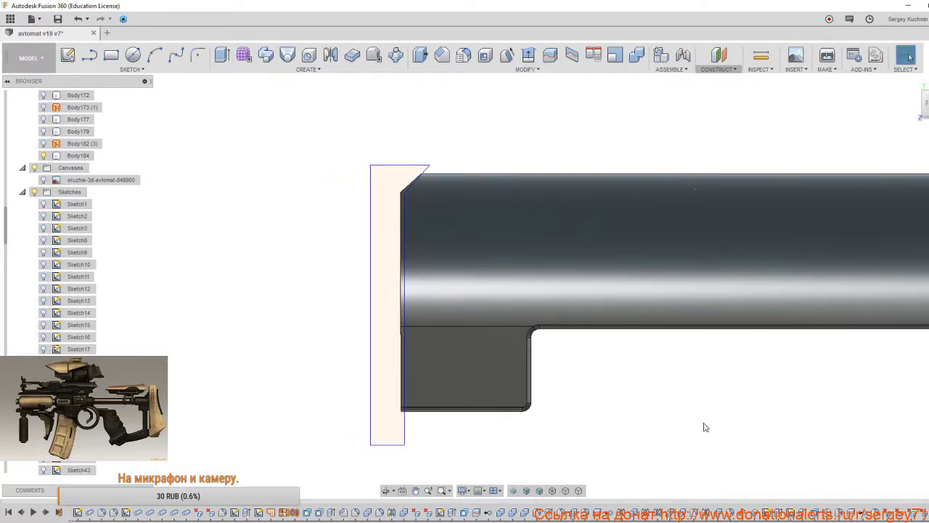
key(e)
click(399, 336)
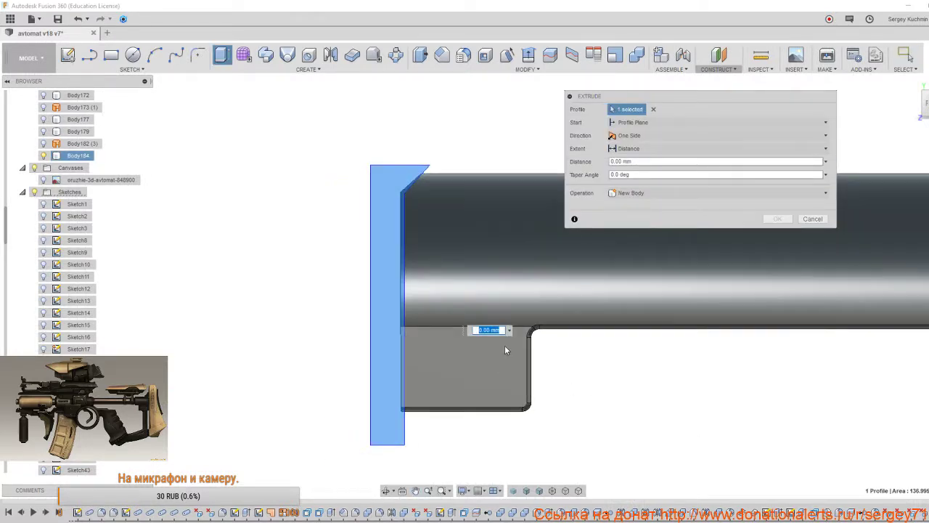
shift+middle_drag(505, 351, 523, 379)
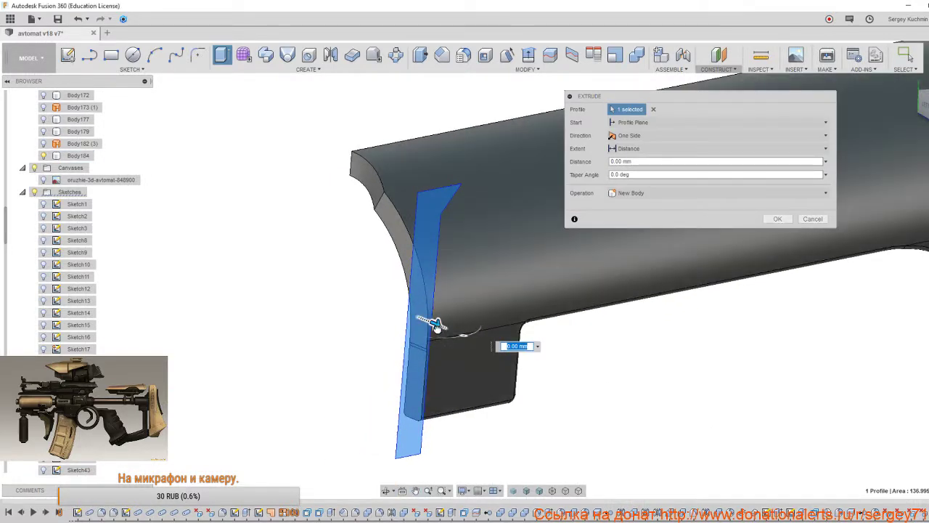
drag(435, 324, 286, 261)
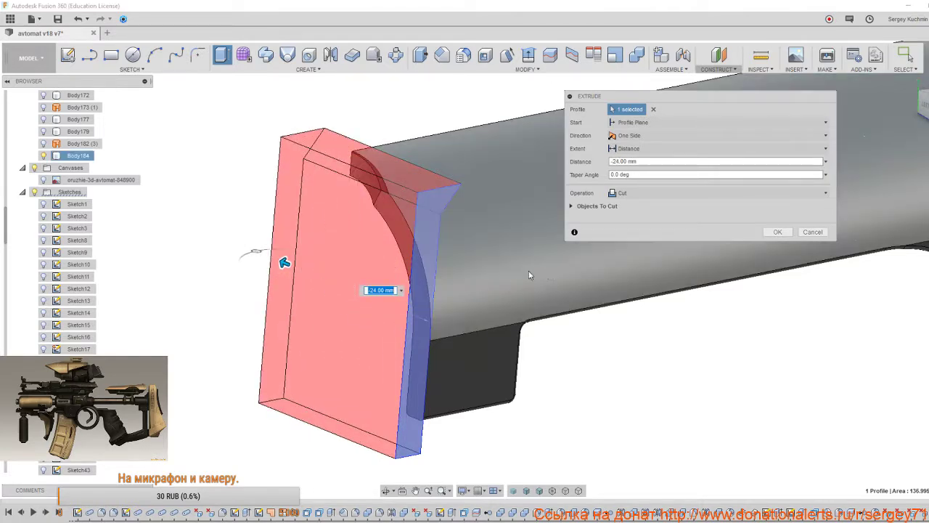
click(573, 207)
click(777, 260)
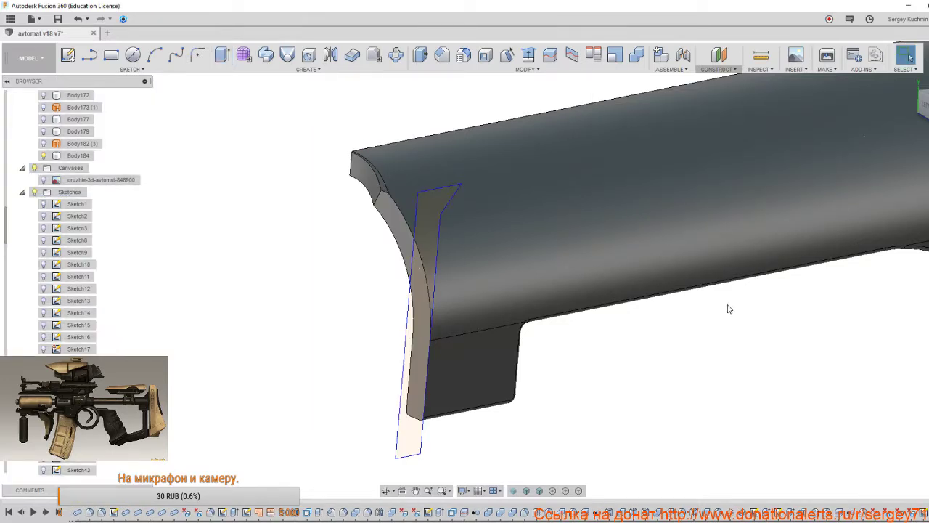
Move the cut sketch's vertical line further into the cover, almost to the upper end of the slanted line, to trim the rear end straight.
shift+middle_drag(701, 315, 670, 304)
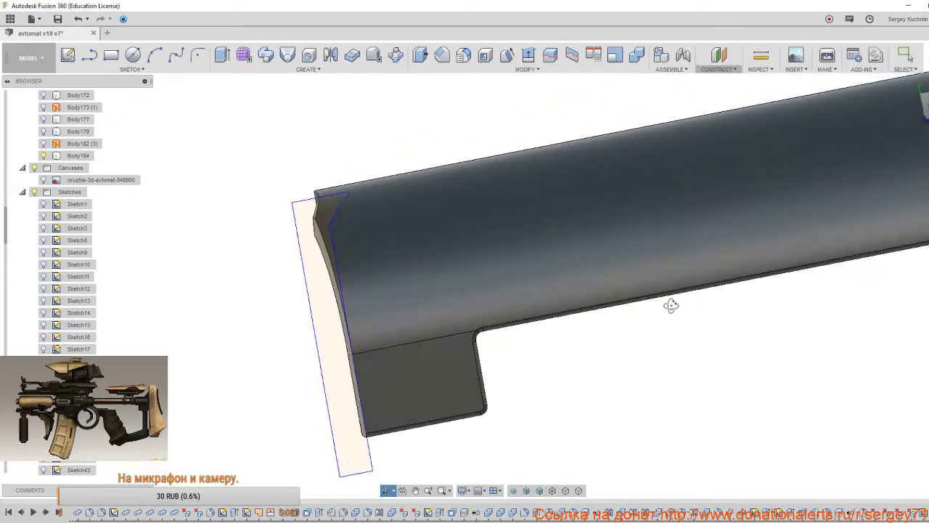
click(922, 102)
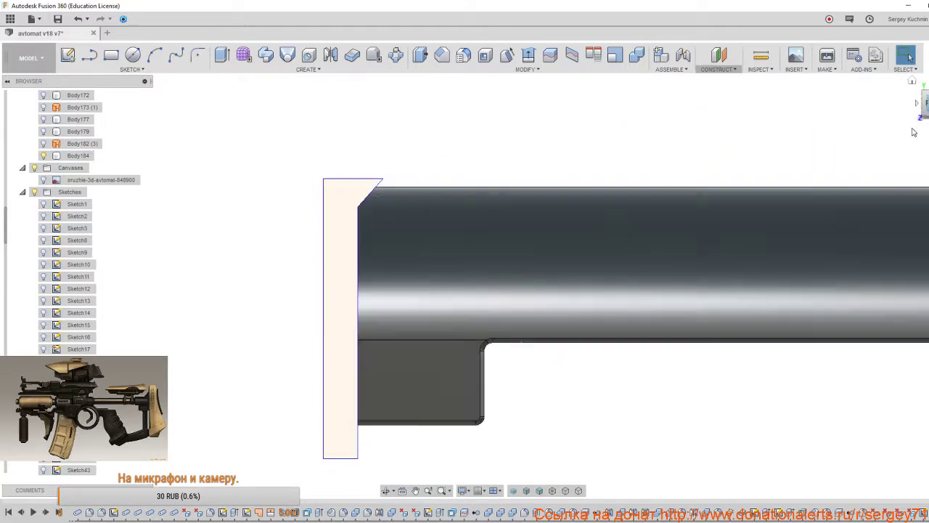
shift+middle_drag(724, 270, 592, 262)
click(925, 103)
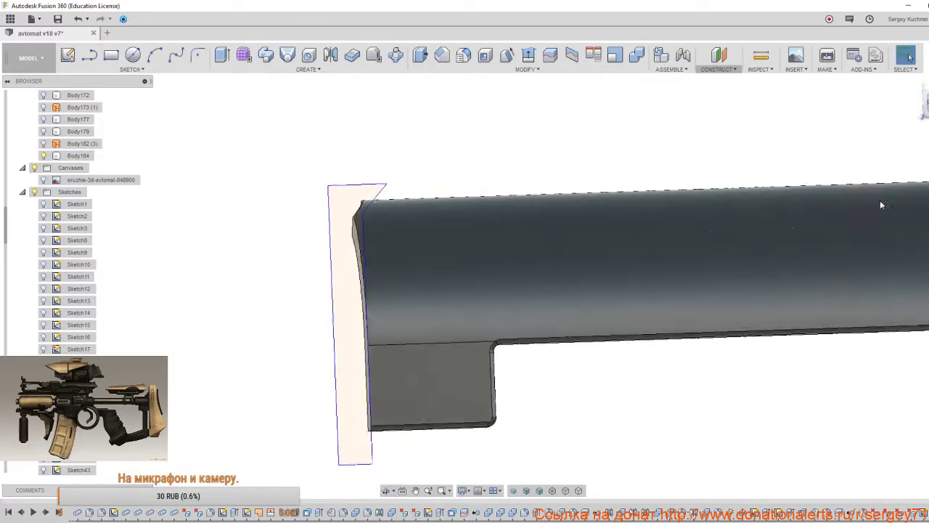
middle_drag(664, 323, 666, 264)
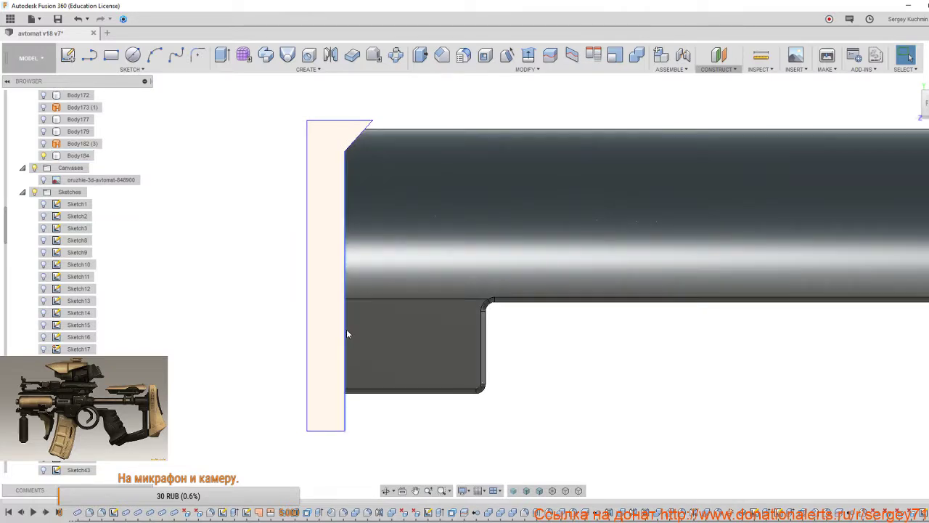
drag(345, 330, 368, 336)
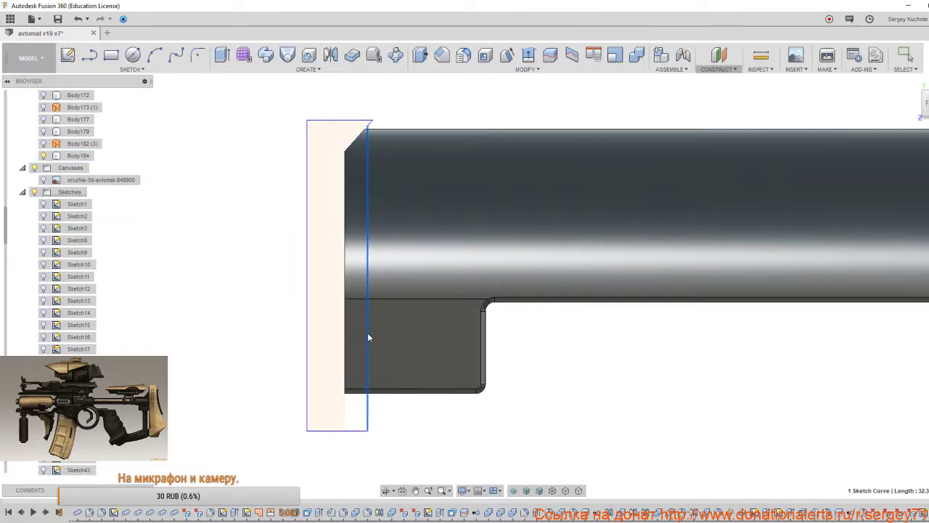
click(369, 332)
shift+middle_drag(370, 333, 442, 307)
key(Escape)
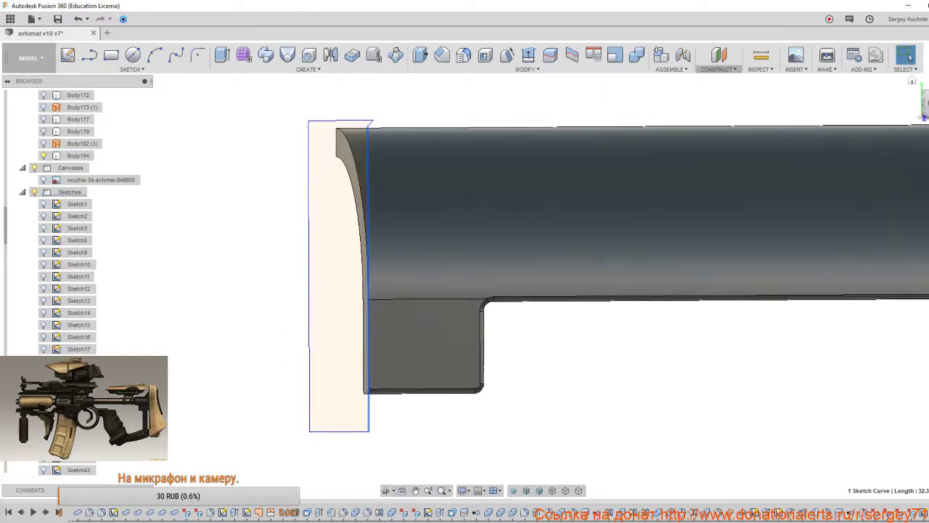
Hide the sketch that defines the rear-end cut.
click(919, 118)
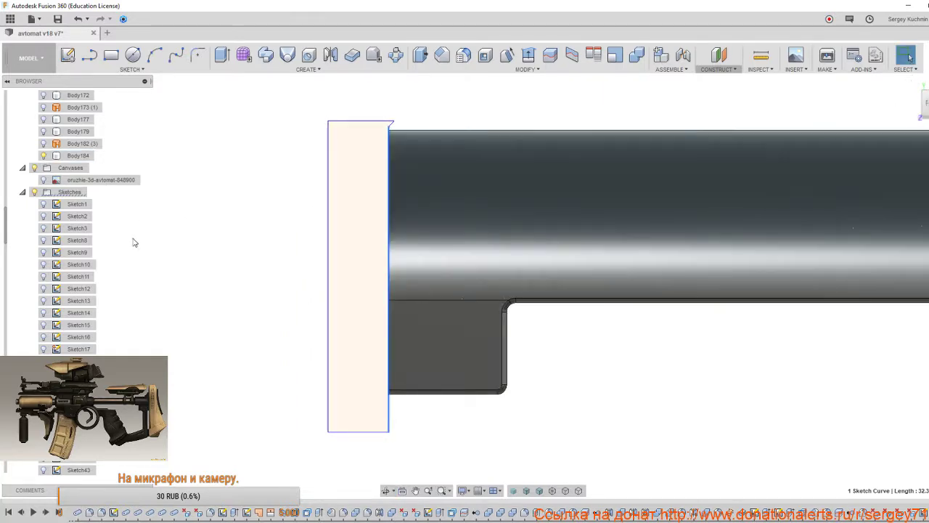
scroll(42, 470, down, 10)
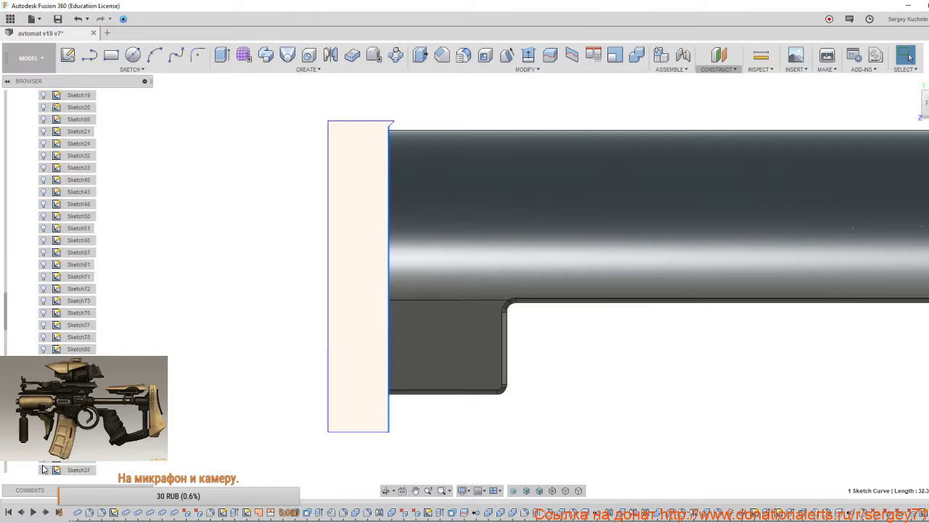
scroll(46, 470, down, 5)
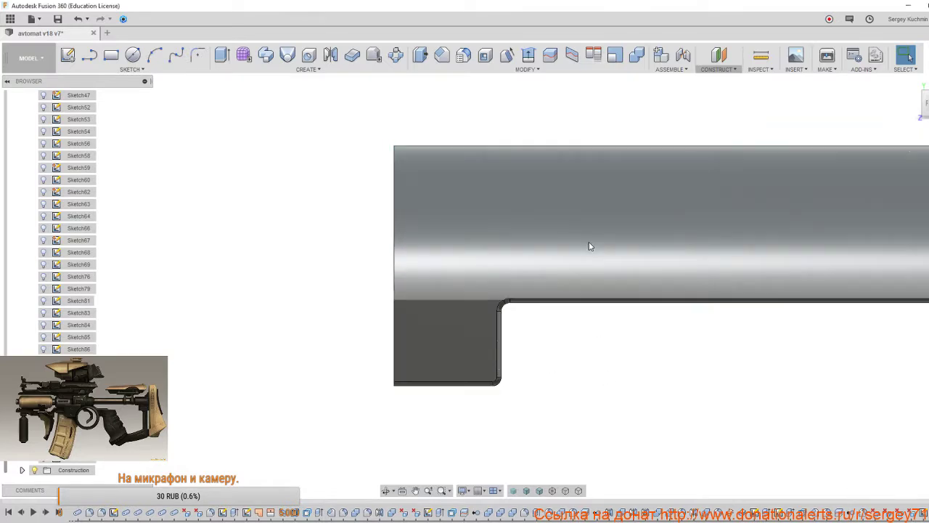
Unisolate the top cover so the whole rifle is shown around it.
mouse_move(589, 247)
shift+middle_down()
mouse_move(616, 243)
mouse_move(587, 239)
mouse_move(603, 240)
shift+middle_up()
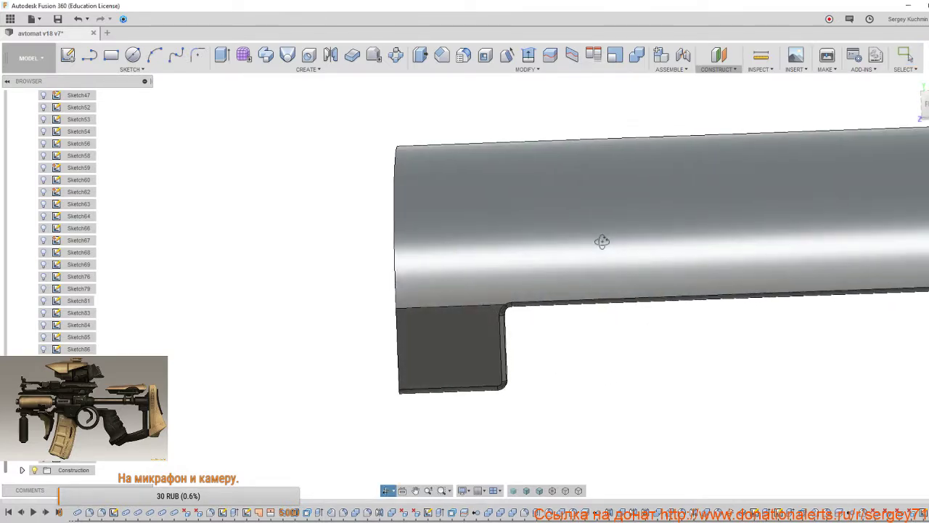
right_click(588, 365)
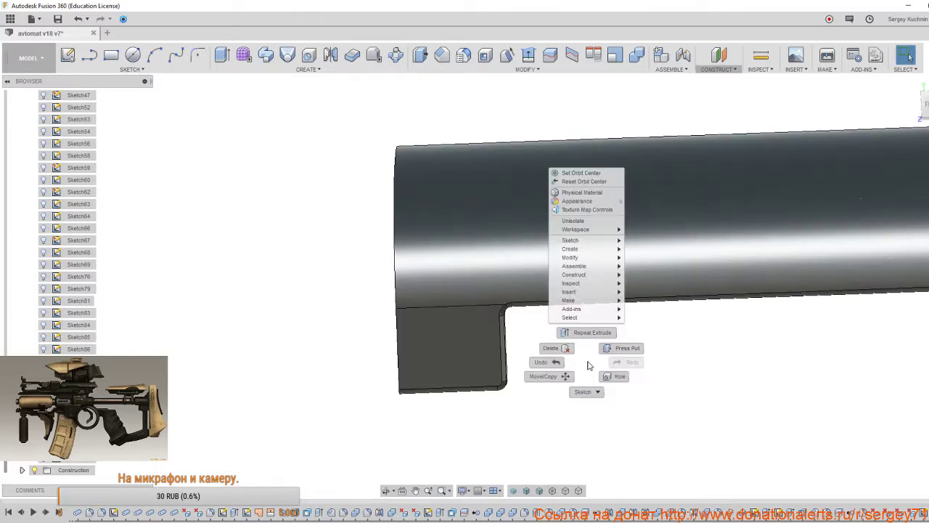
click(580, 221)
scroll(702, 243, down, 3)
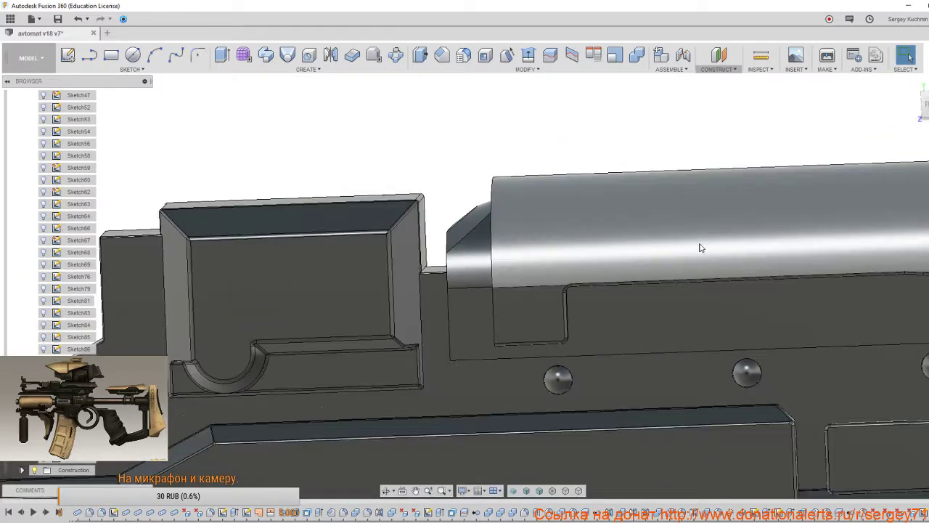
middle_drag(708, 280, 485, 252)
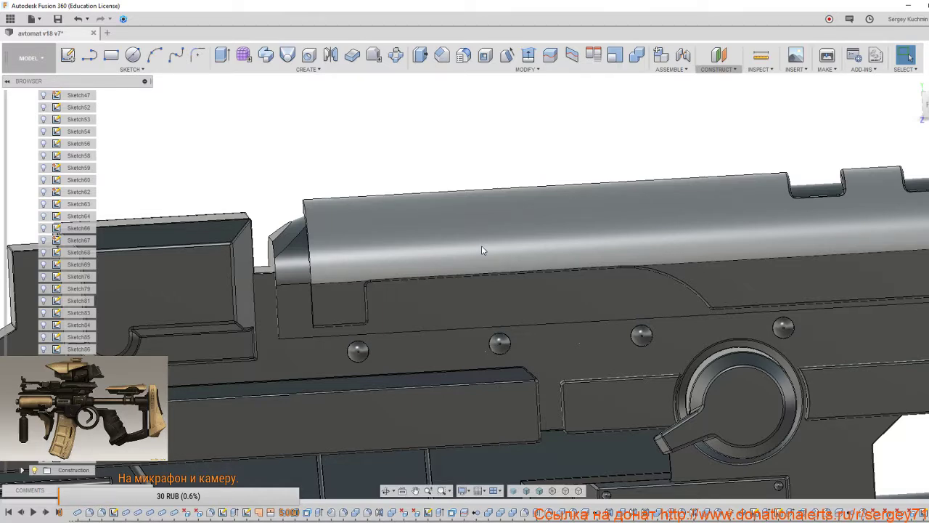
mouse_move(481, 251)
shift+middle_down()
mouse_move(478, 258)
mouse_move(479, 249)
shift+middle_up()
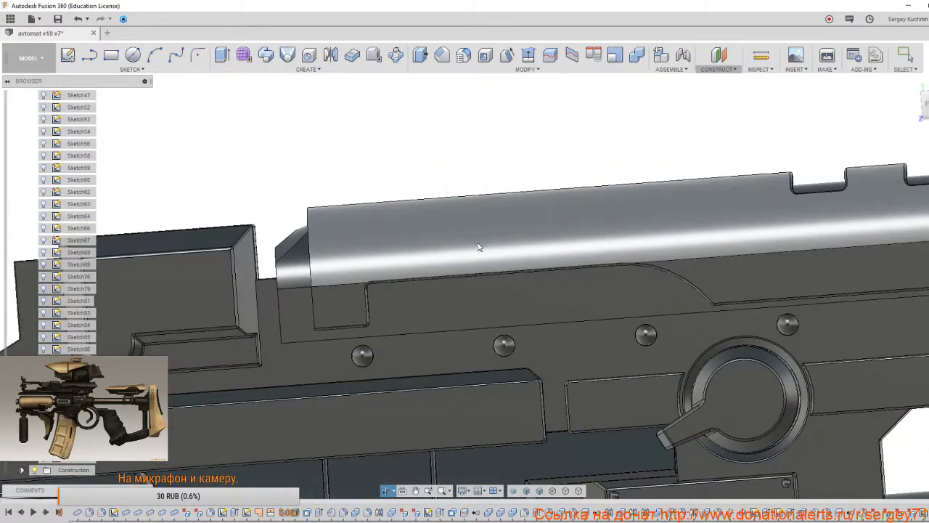
Sketch a slanted line about 15.6 mm long at about 40° across the cover's upper rear corner, on its flat side face.
click(925, 103)
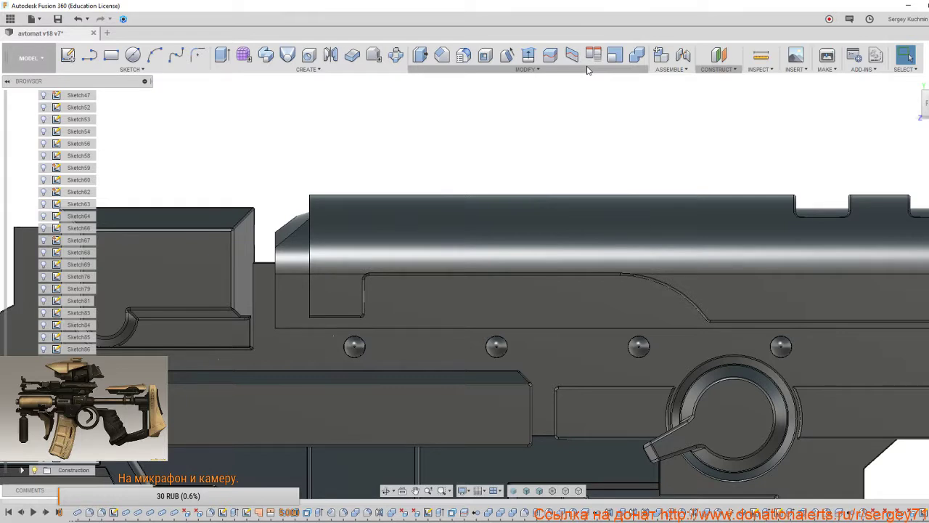
click(336, 292)
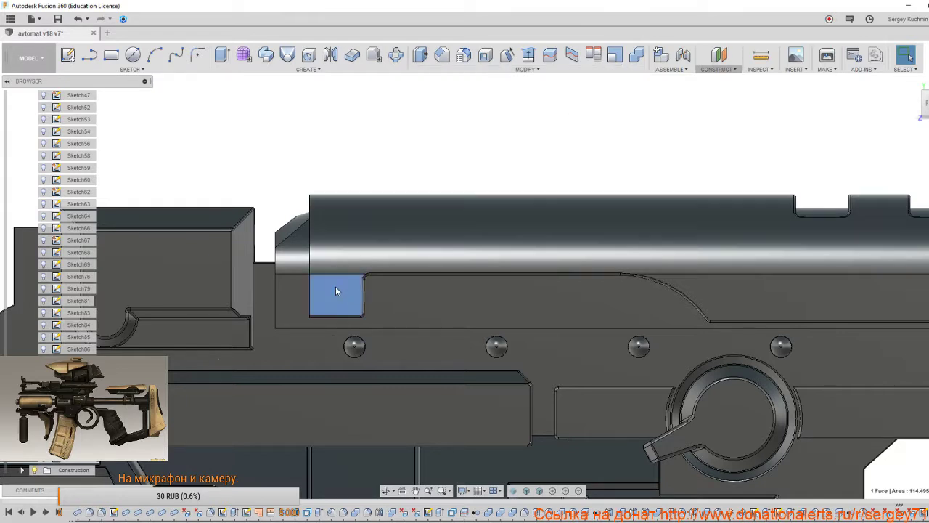
click(92, 59)
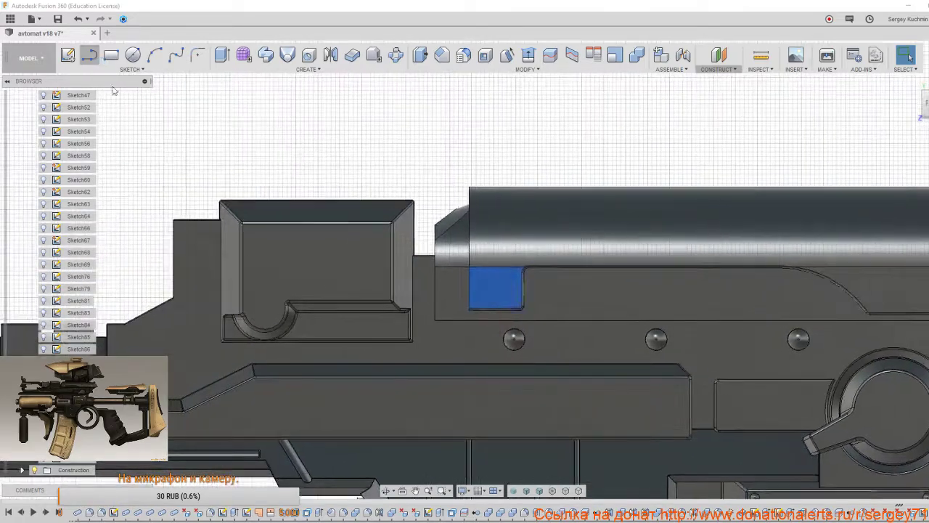
scroll(356, 231, up, 4)
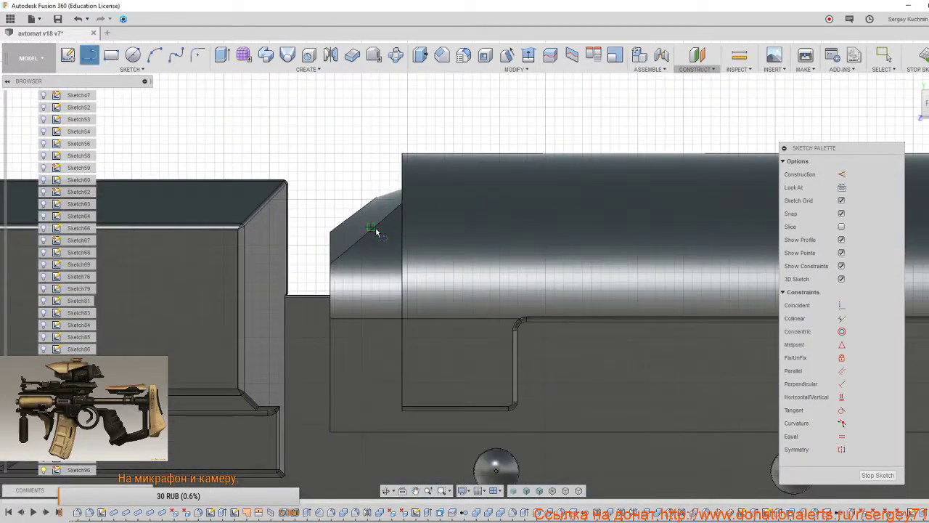
click(372, 228)
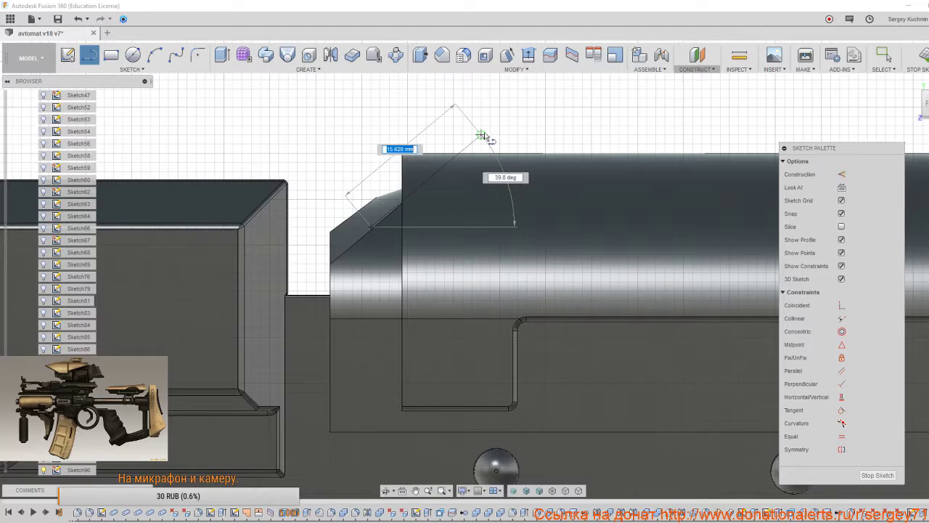
click(481, 135)
key(Escape)
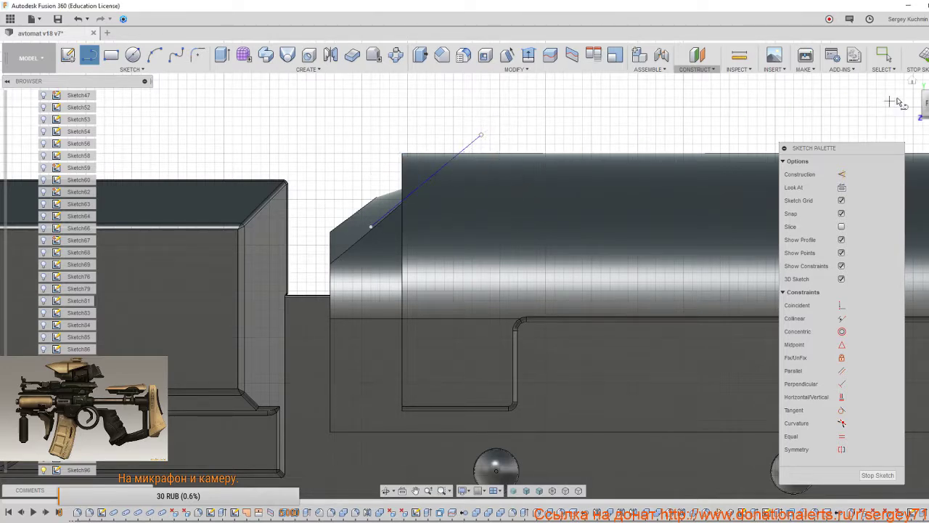
click(922, 55)
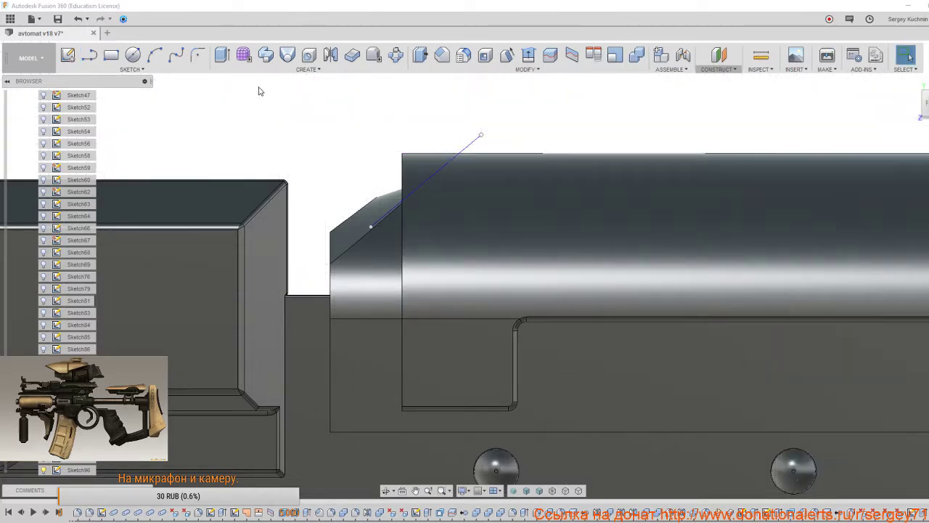
Split the top cover body with the slanted sketch line, keeping the splitting tool extended.
click(550, 55)
click(549, 210)
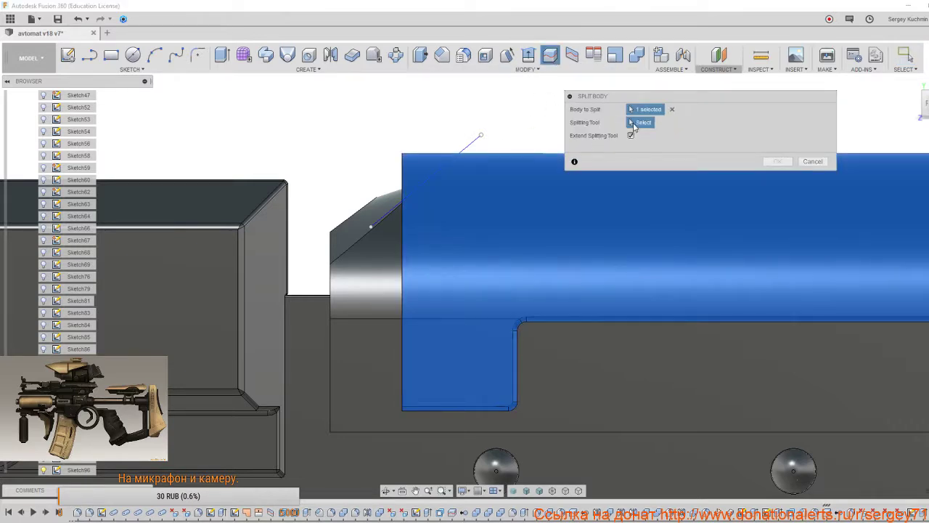
click(463, 149)
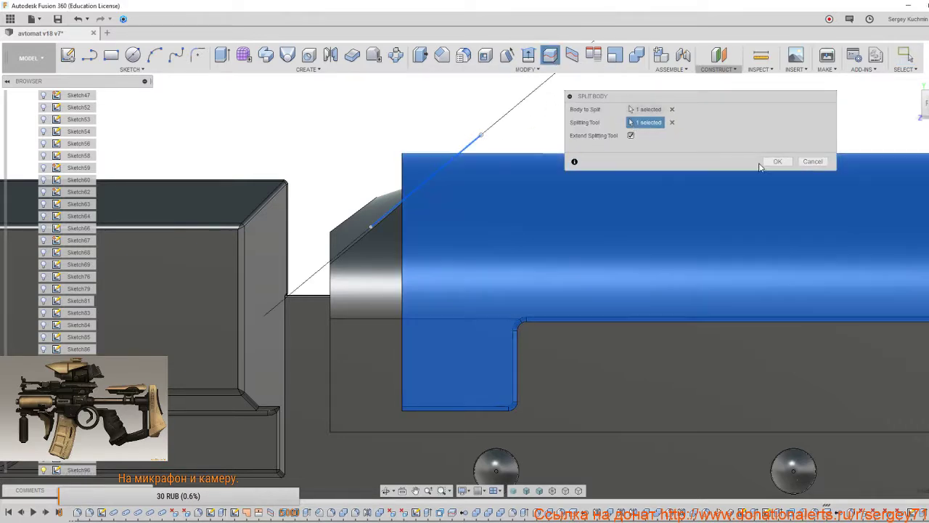
click(778, 161)
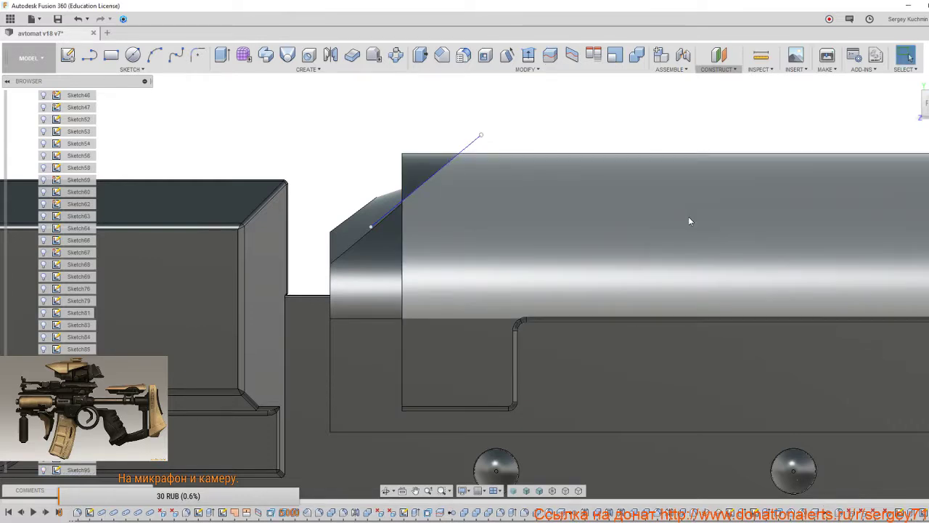
Remove the small corner body split off the cover's upper rear end.
shift+middle_drag(689, 216, 711, 226)
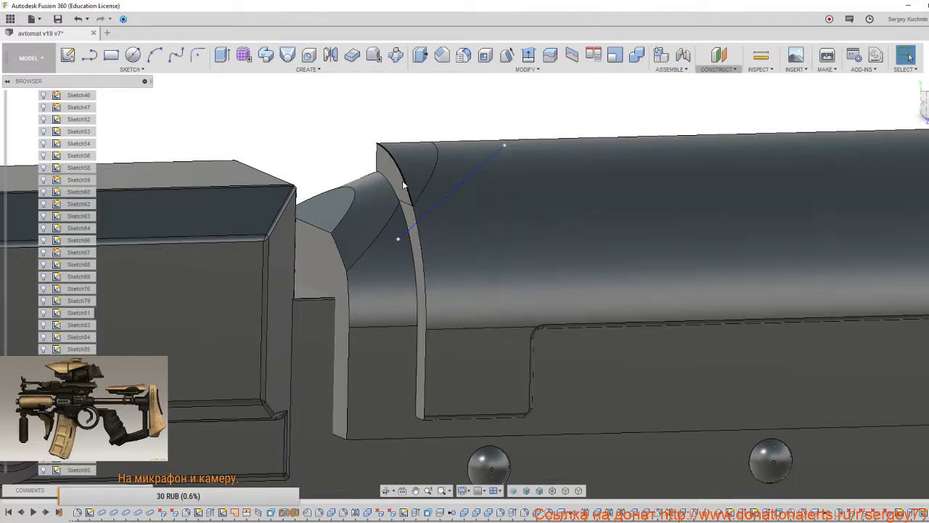
click(408, 180)
scroll(110, 256, up, 3)
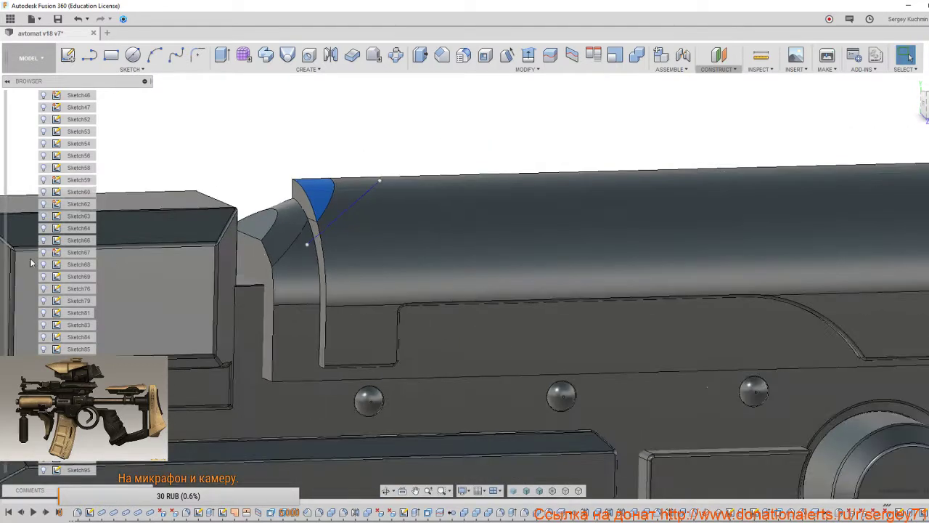
scroll(31, 257, up, 10)
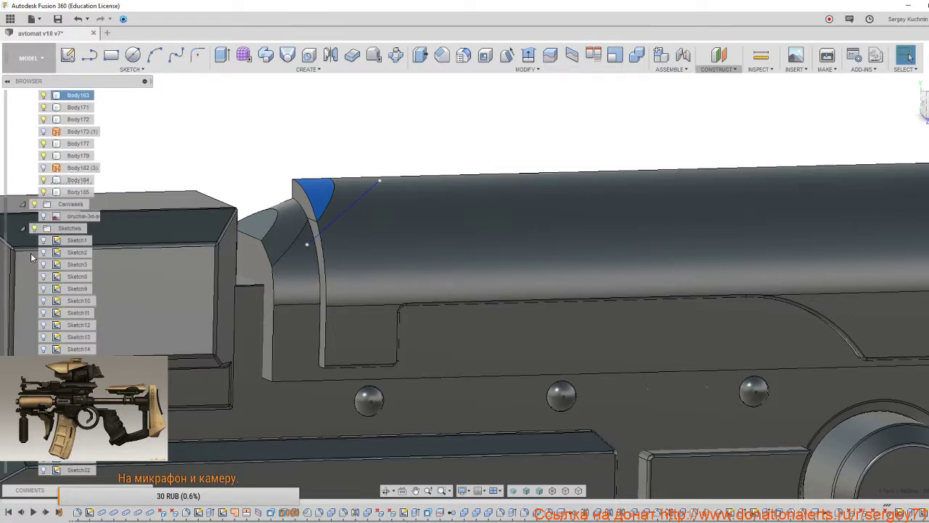
right_click(81, 100)
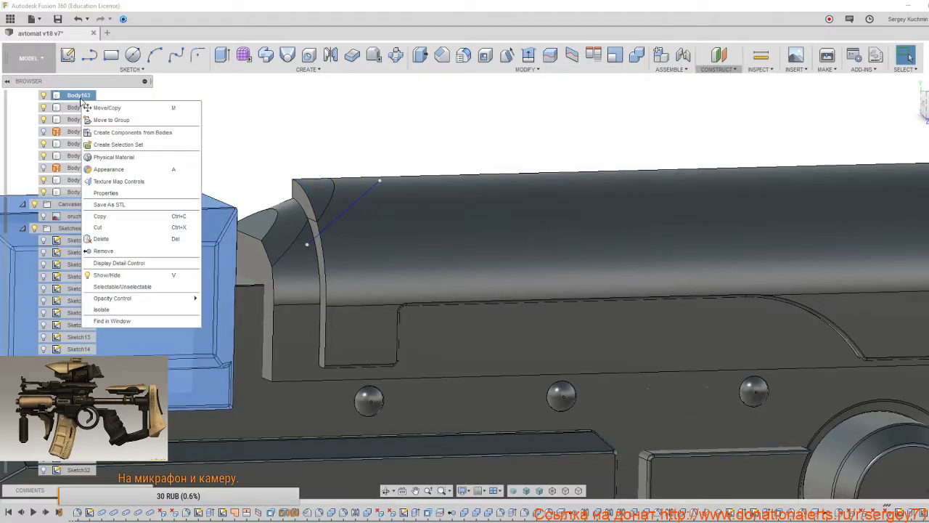
key(Escape)
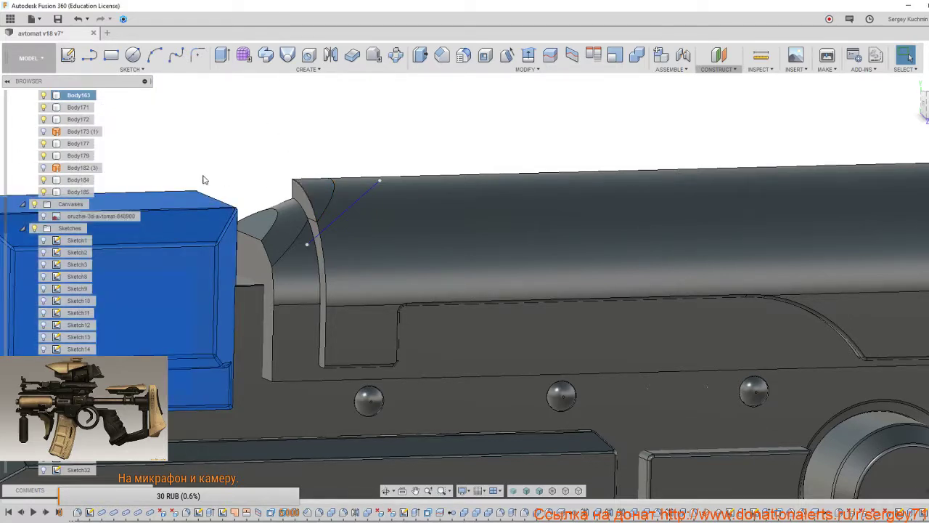
right_click(79, 180)
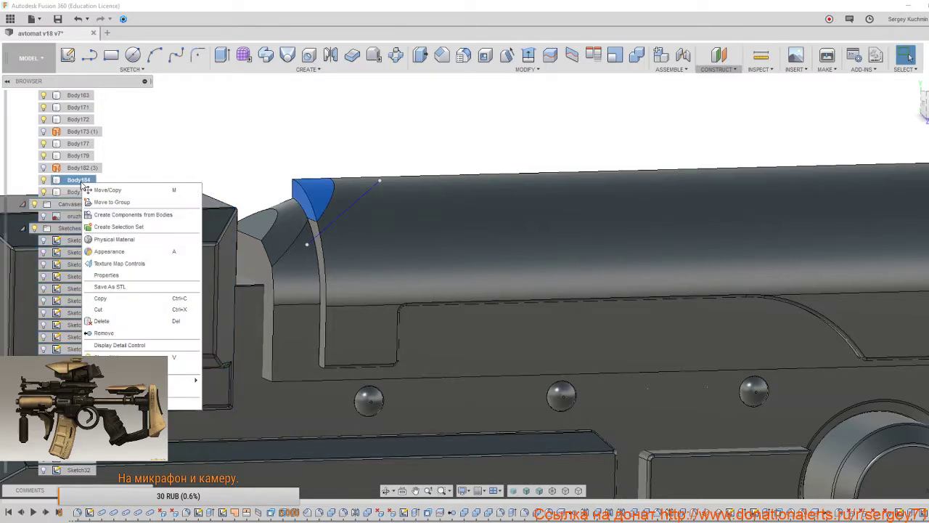
click(104, 335)
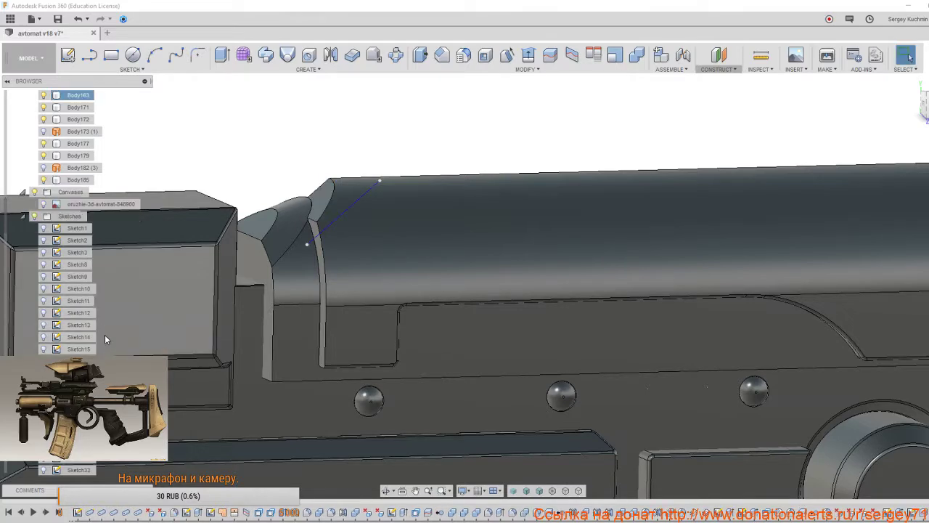
Hide the sketch containing the slanted splitting line.
shift+middle_drag(341, 313, 323, 307)
scroll(323, 307, down, 3)
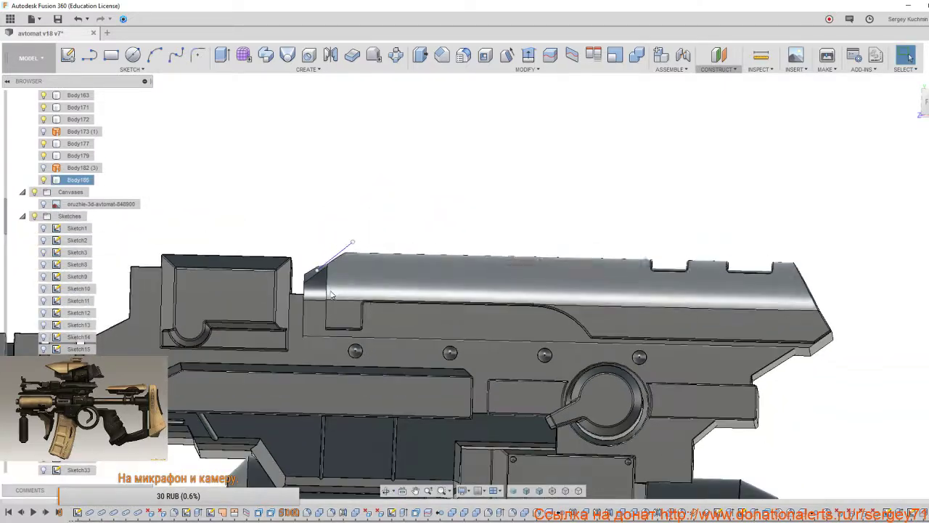
scroll(80, 338, down, 3)
scroll(93, 338, down, 10)
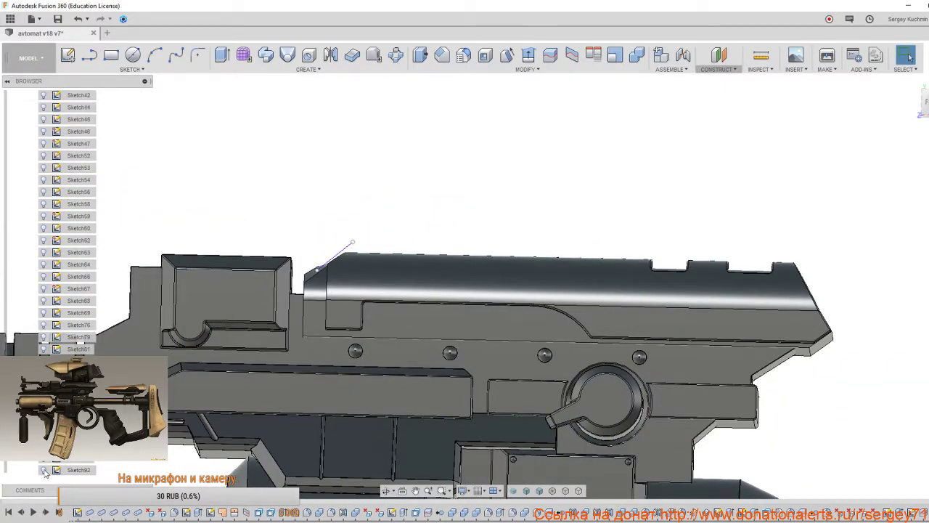
scroll(45, 470, down, 2)
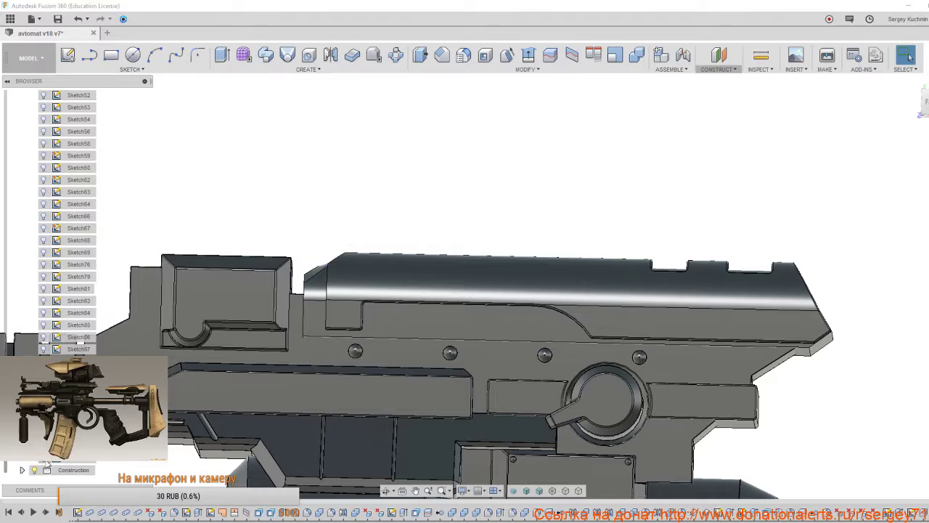
Fillet the edge where the cover's slanted cut meets its straight rear face with a 0.5 mm radius.
middle_drag(426, 315, 314, 293)
scroll(471, 271, up, 4)
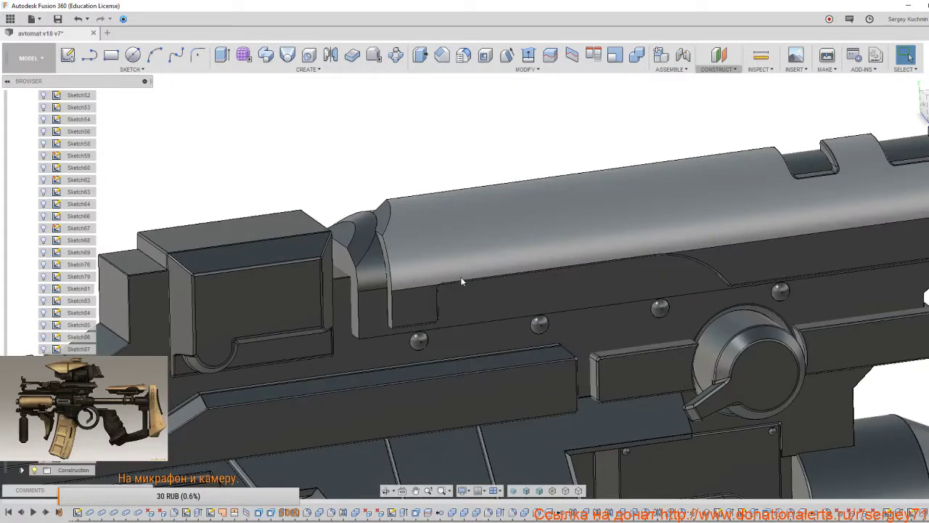
key(f)
scroll(377, 253, up, 2)
click(345, 207)
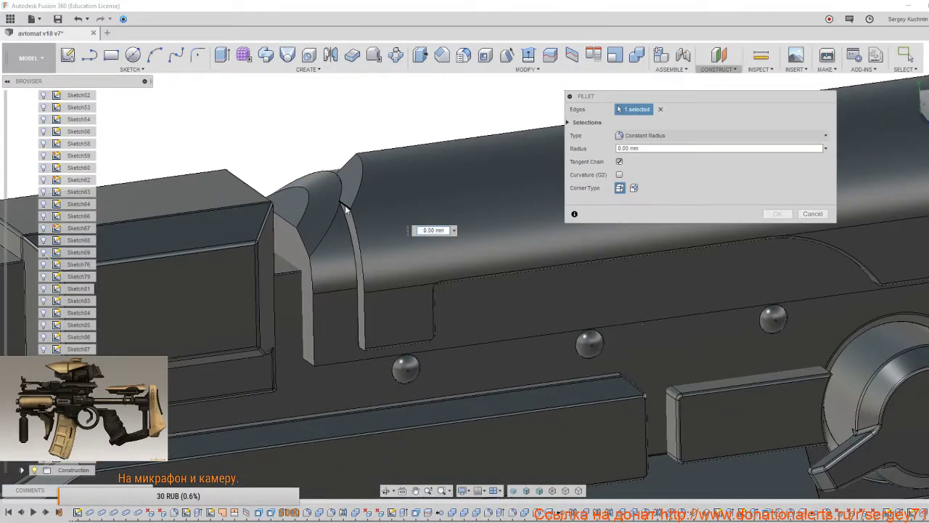
click(454, 231)
click(451, 243)
scroll(451, 254, down, 1)
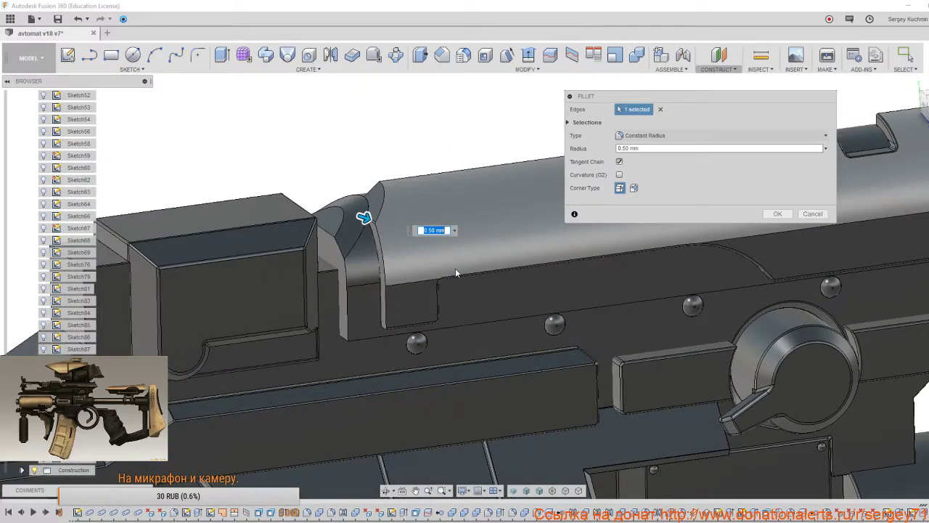
shift+middle_drag(454, 270, 483, 271)
click(774, 215)
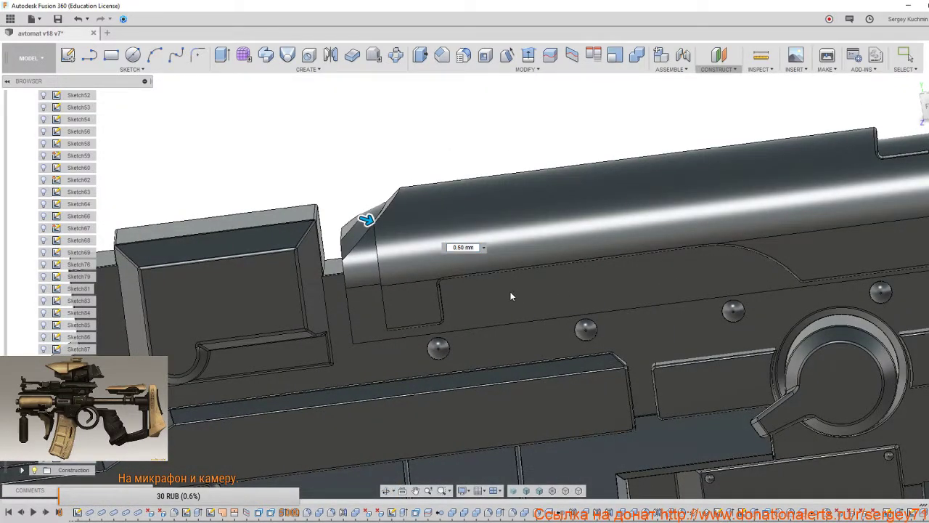
key(Return)
Round the outline edges of the cover's rear end, including the slanted cut, with a 0.5 mm fillet.
key(f)
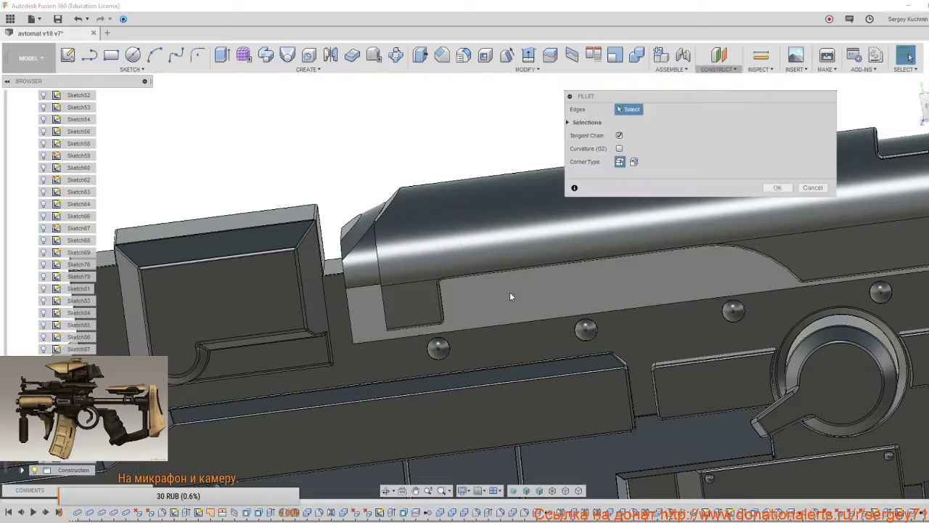
shift+middle_drag(510, 296, 433, 305)
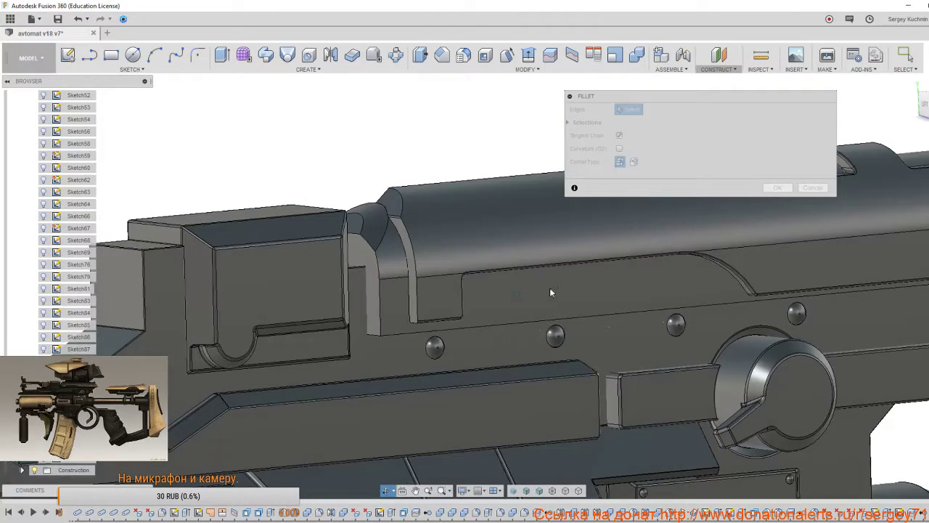
click(415, 311)
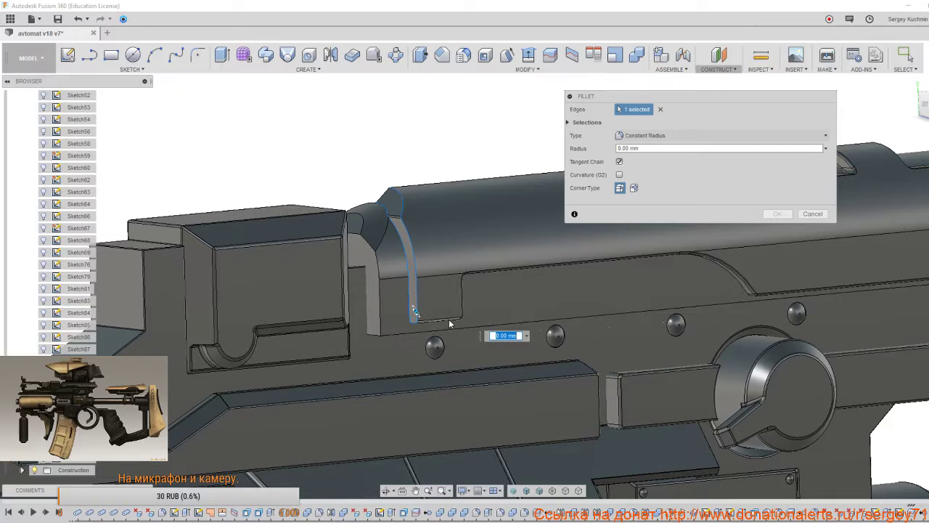
text(0.5)
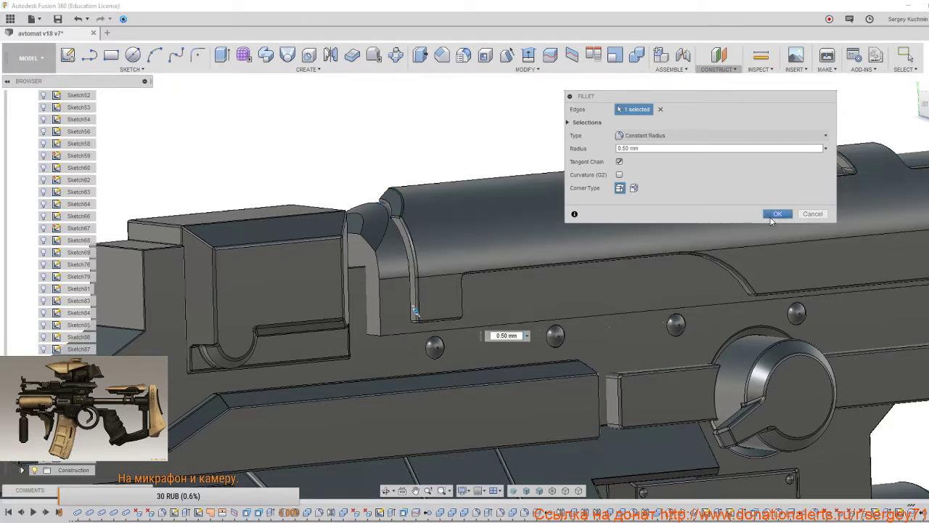
click(775, 215)
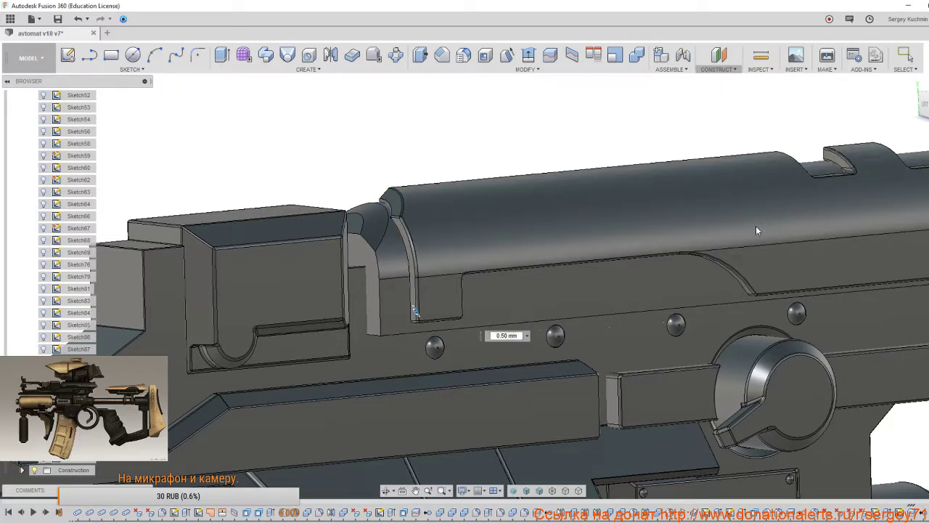
scroll(754, 225, down, 3)
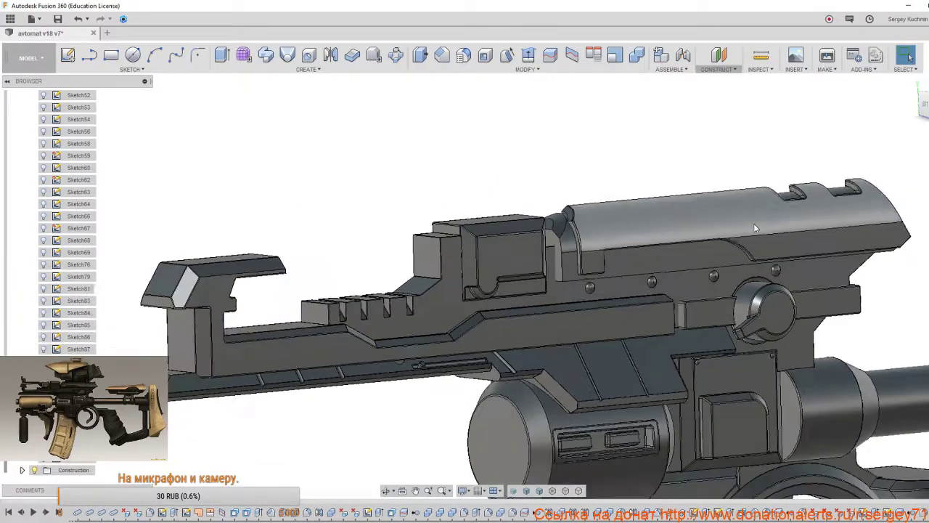
Mirror the half cover body about its flat middle face to create the opposite half.
shift+middle_drag(753, 223, 454, 181)
shift+middle_drag(556, 414, 479, 187)
click(330, 55)
click(425, 166)
click(624, 137)
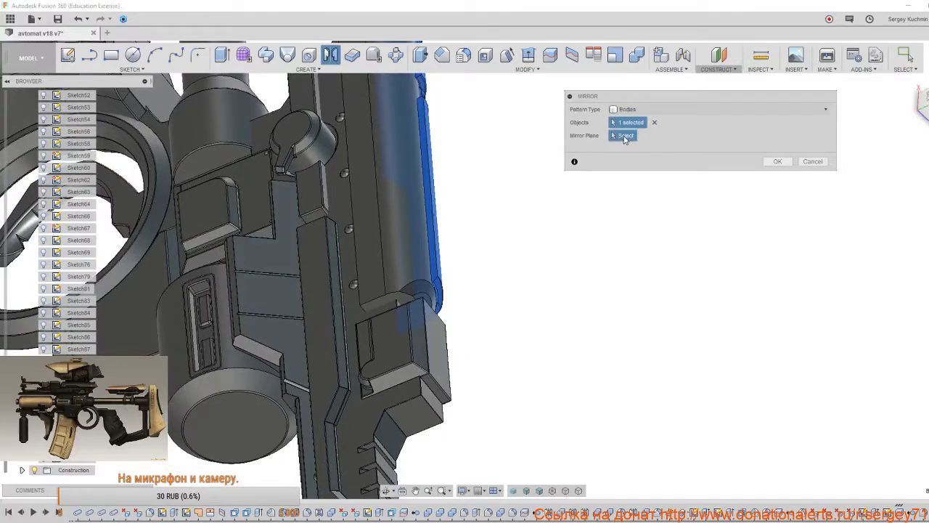
scroll(430, 218, up, 2)
click(432, 223)
shift+middle_drag(431, 223, 776, 188)
click(786, 162)
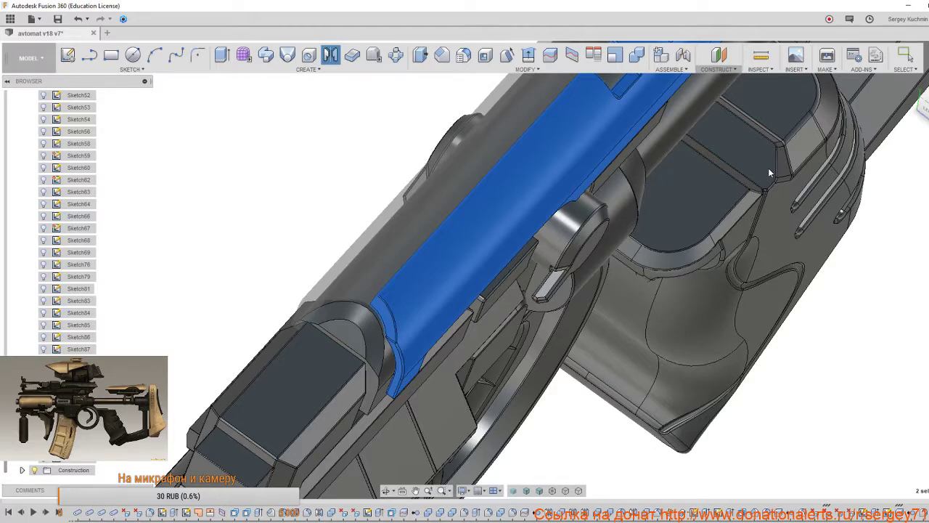
Combine the two mirrored cover halves into one body with the Join operation.
click(636, 55)
click(416, 196)
click(447, 200)
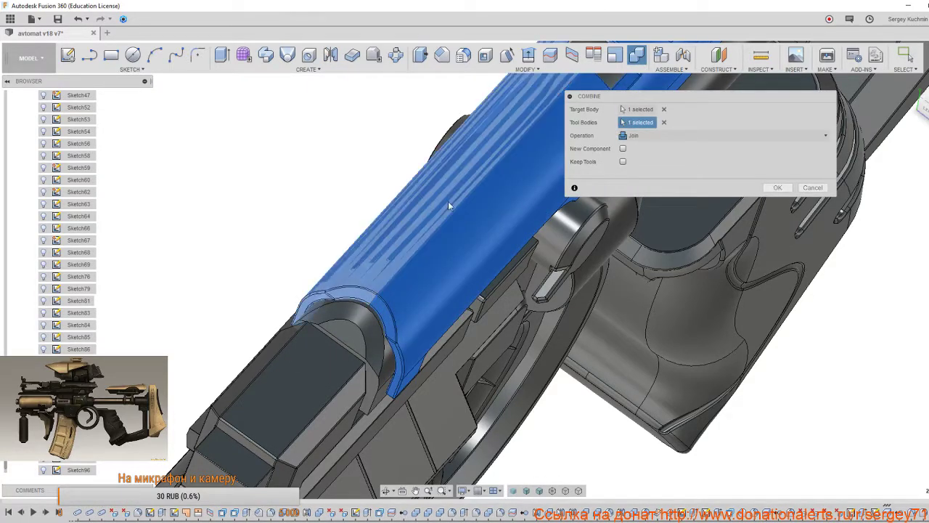
click(777, 188)
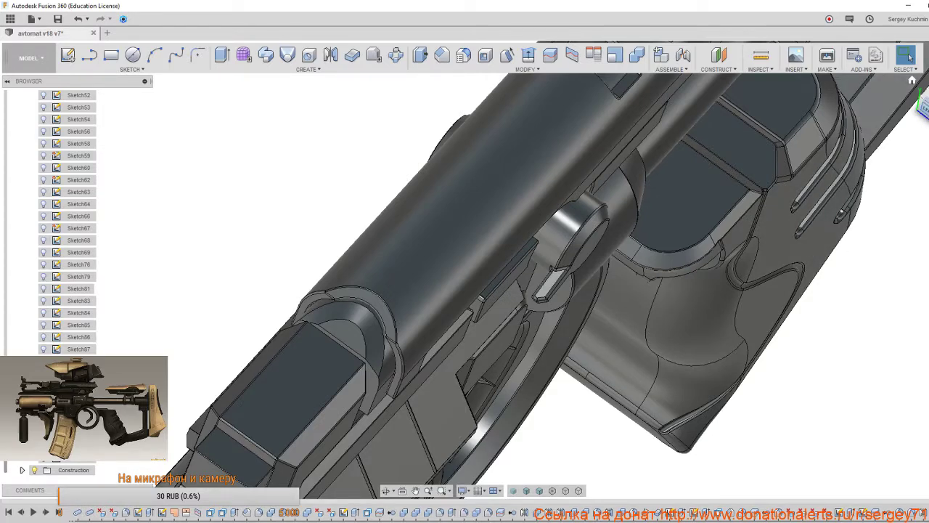
Hide the joined top cover and the inner body beneath it.
click(920, 104)
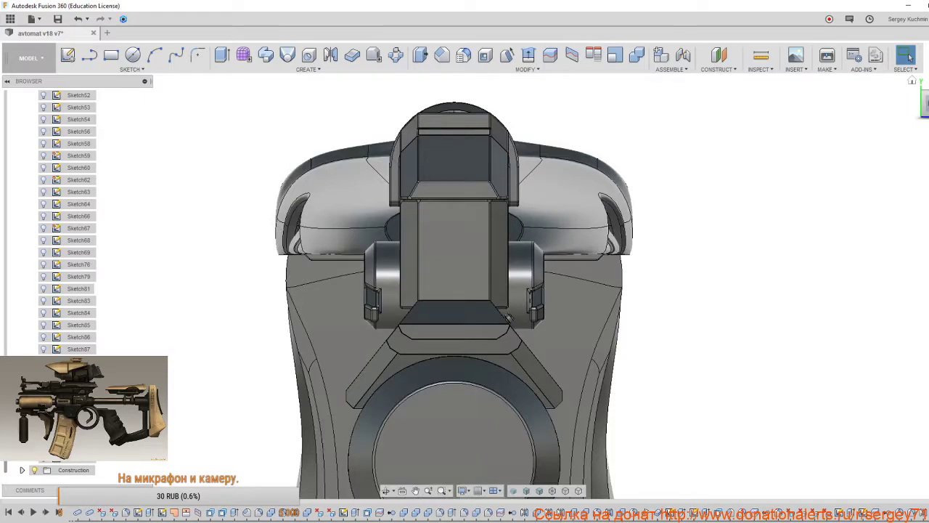
click(926, 103)
middle_drag(504, 207, 643, 209)
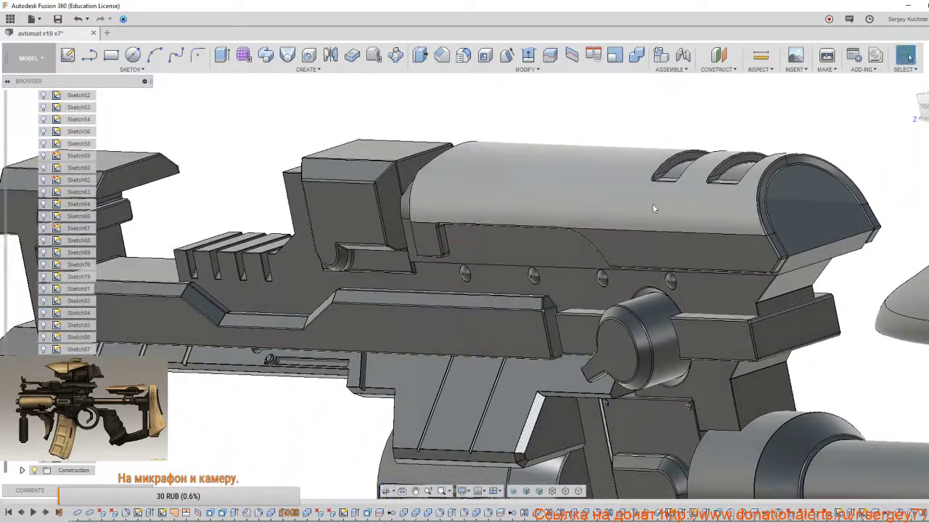
click(755, 183)
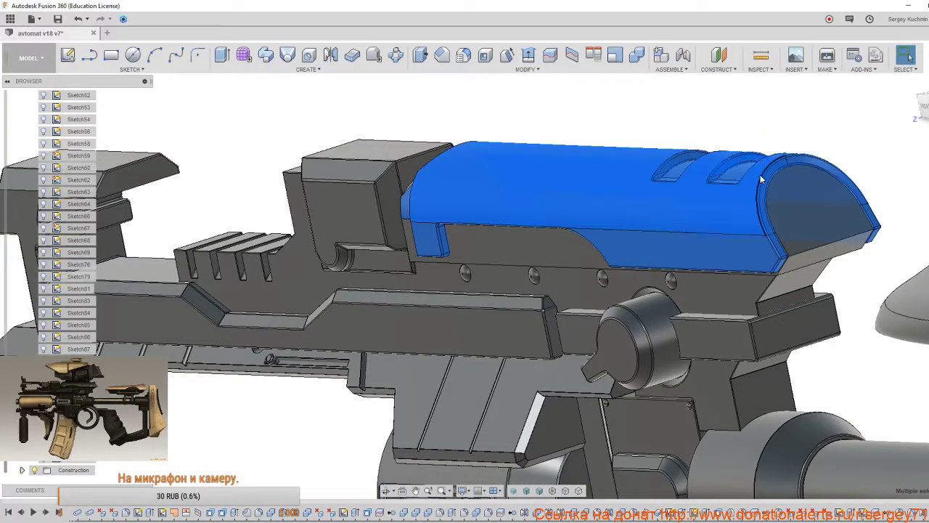
click(889, 127)
shift+middle_drag(818, 208, 842, 217)
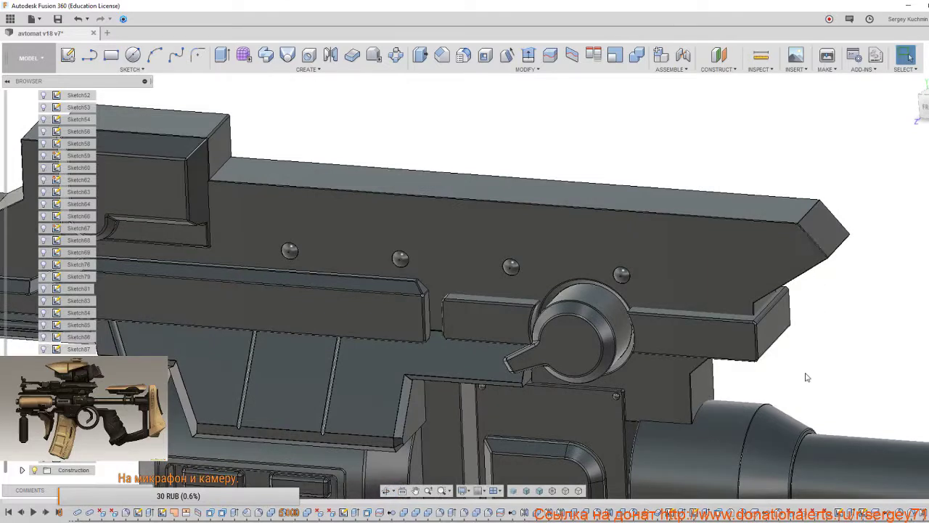
Make the top cover and its inner body visible again.
scroll(64, 175, up, 2)
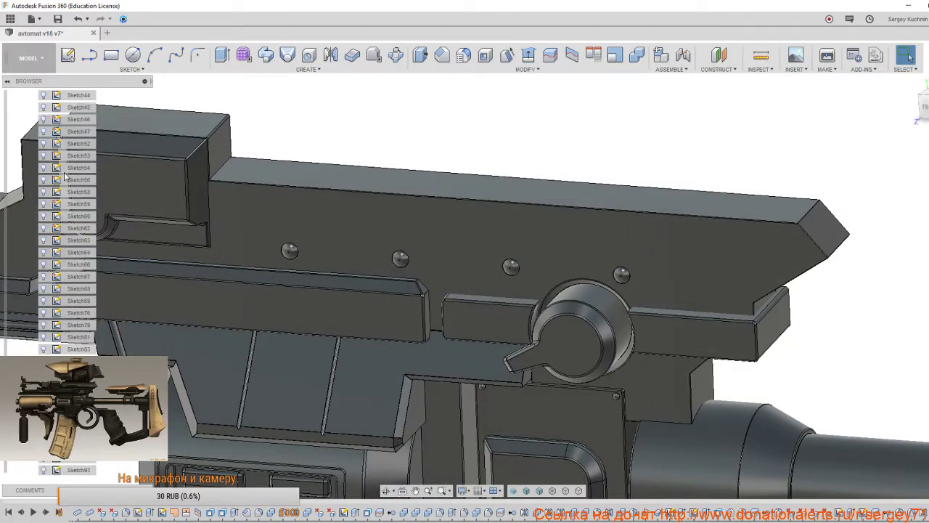
scroll(67, 178, up, 10)
scroll(67, 180, up, 2)
click(44, 240)
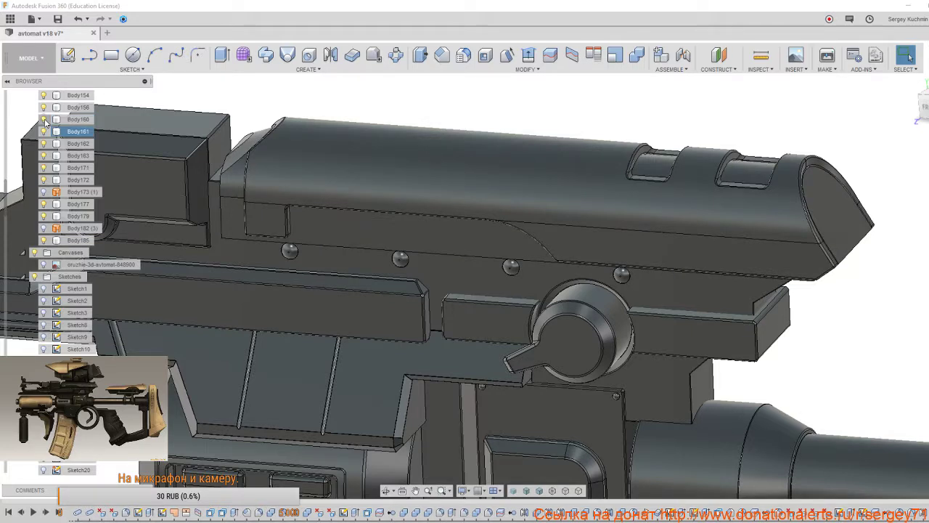
Isolate the inner body beneath the top cover, Body160.
click(72, 119)
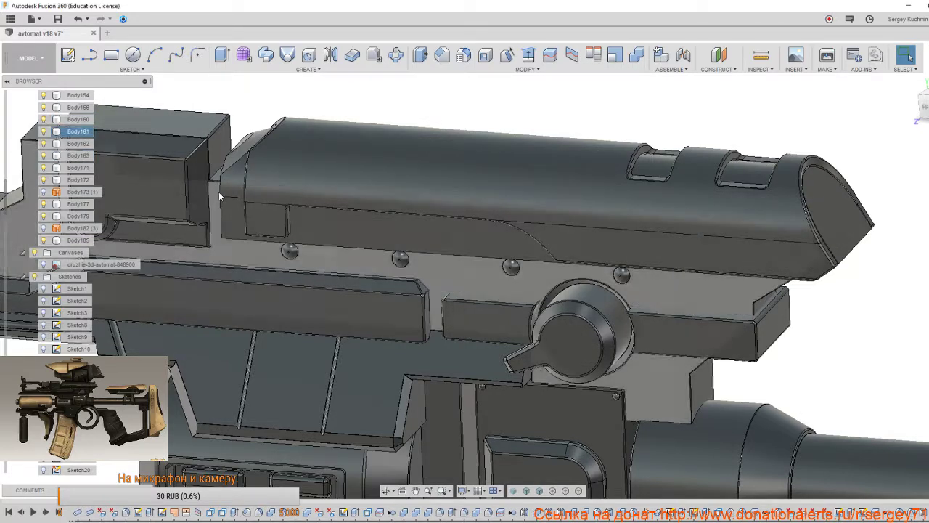
click(80, 120)
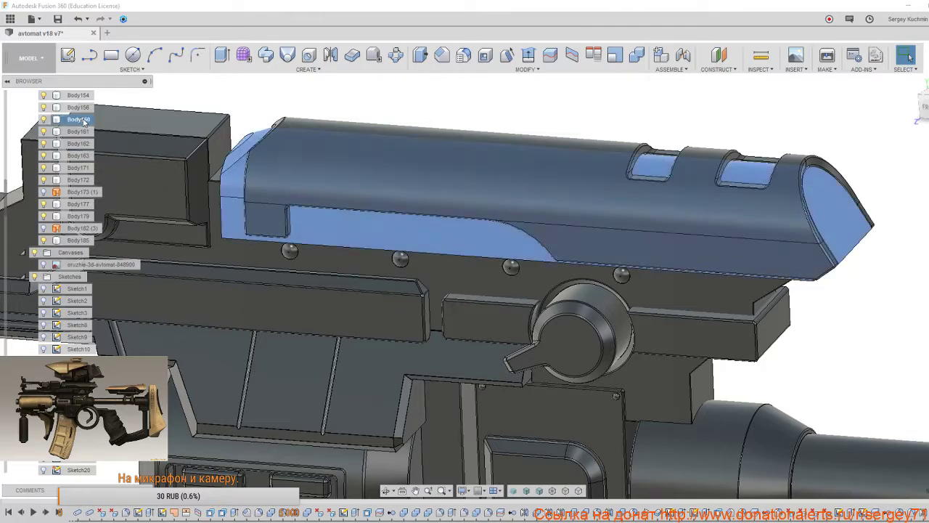
shift+middle_drag(290, 165, 284, 140)
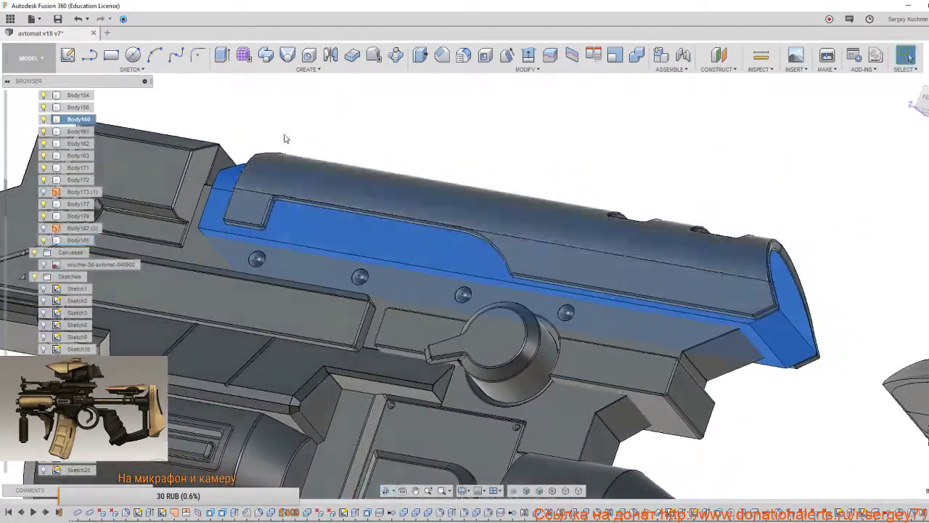
right_click(375, 122)
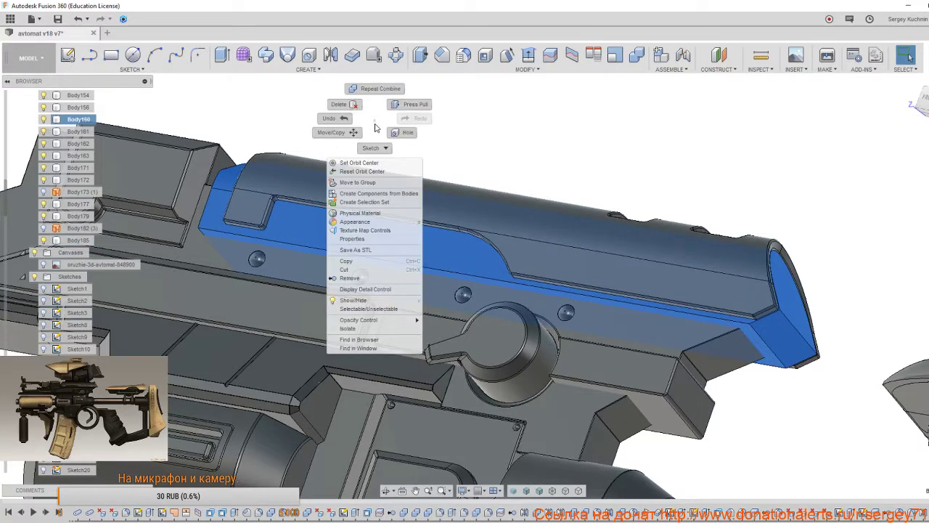
click(365, 329)
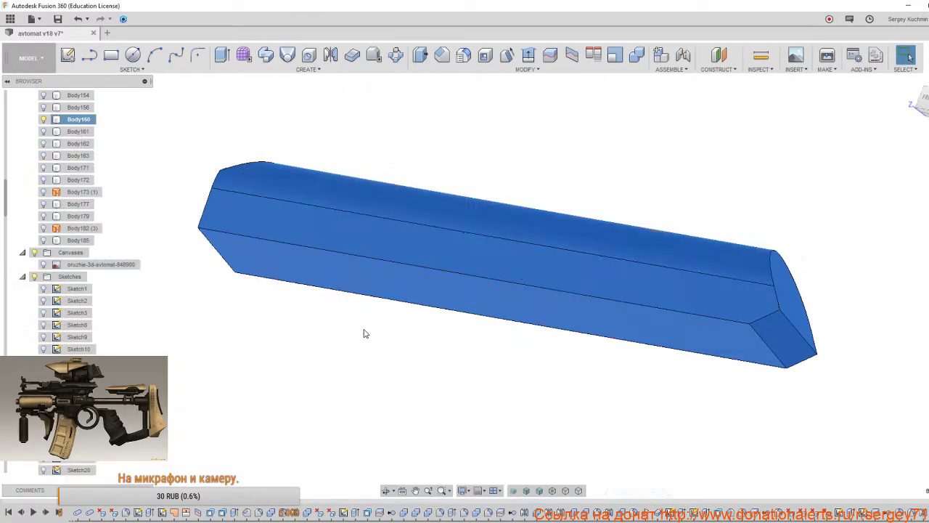
Fillet the inner body's outline edges at both ends, its bevel edges and its long bottom edges with a 0.5 mm radius.
shift+middle_drag(542, 217, 585, 268)
key(f)
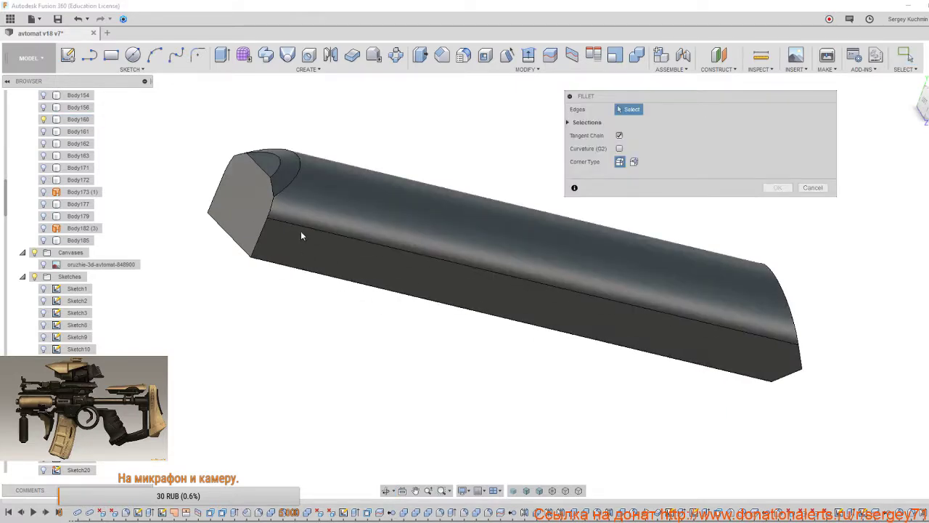
click(270, 173)
click(291, 185)
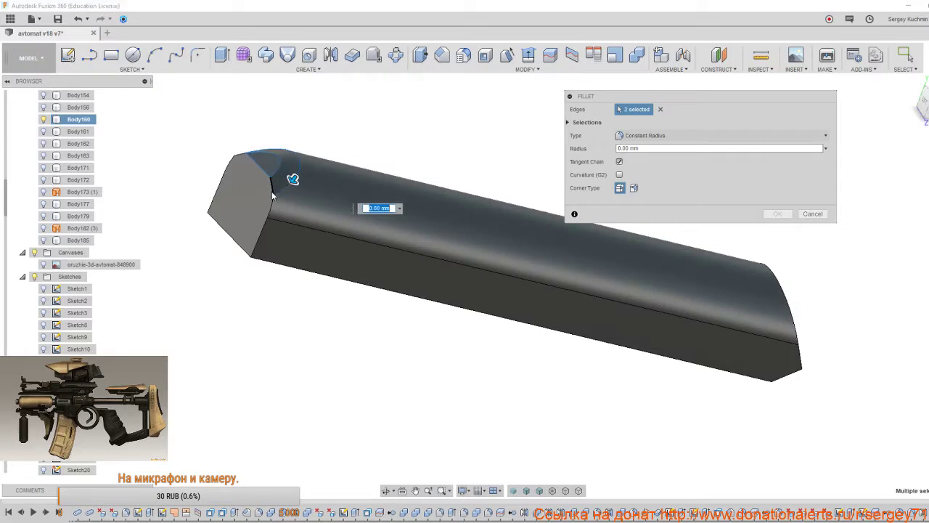
click(271, 193)
click(270, 208)
click(236, 155)
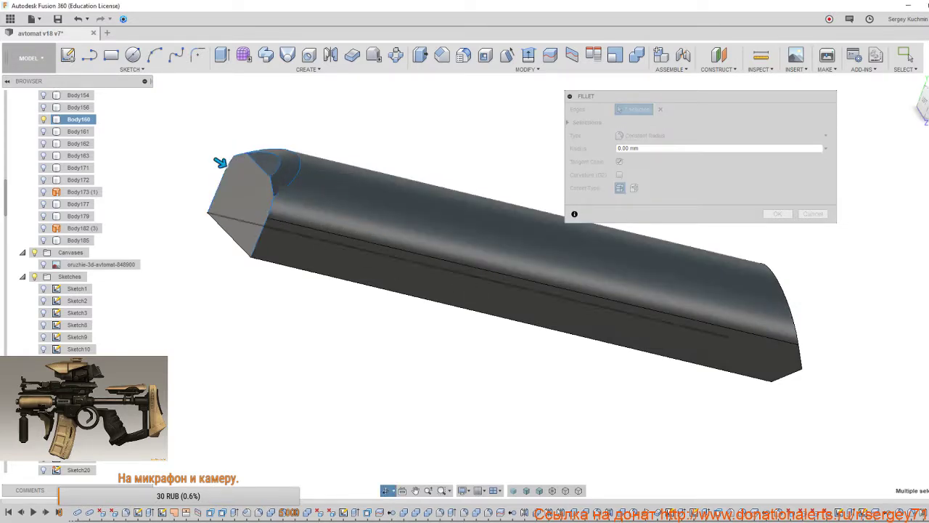
shift+middle_drag(283, 227, 602, 325)
click(655, 313)
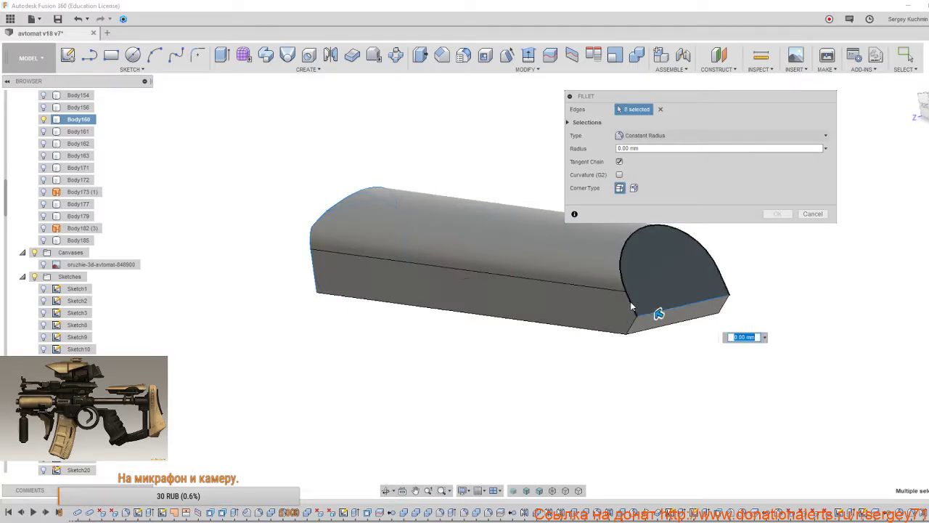
click(633, 329)
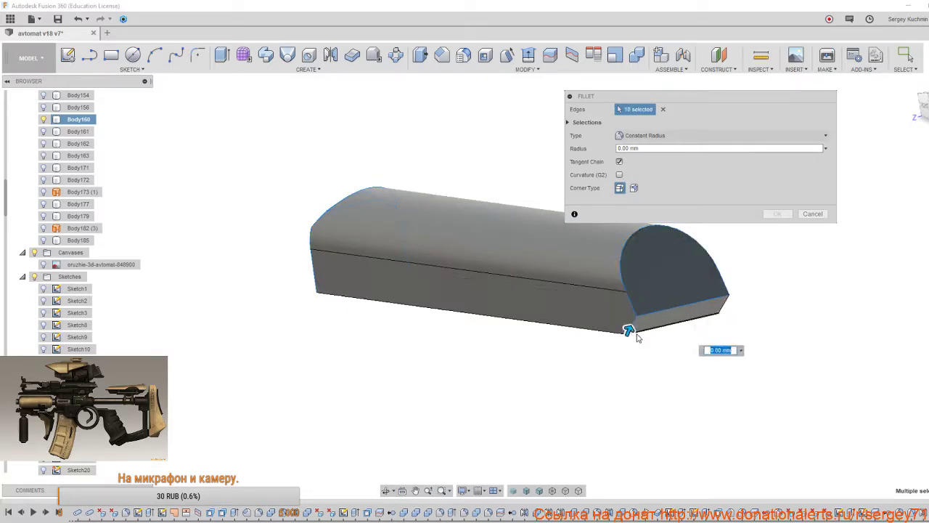
click(721, 309)
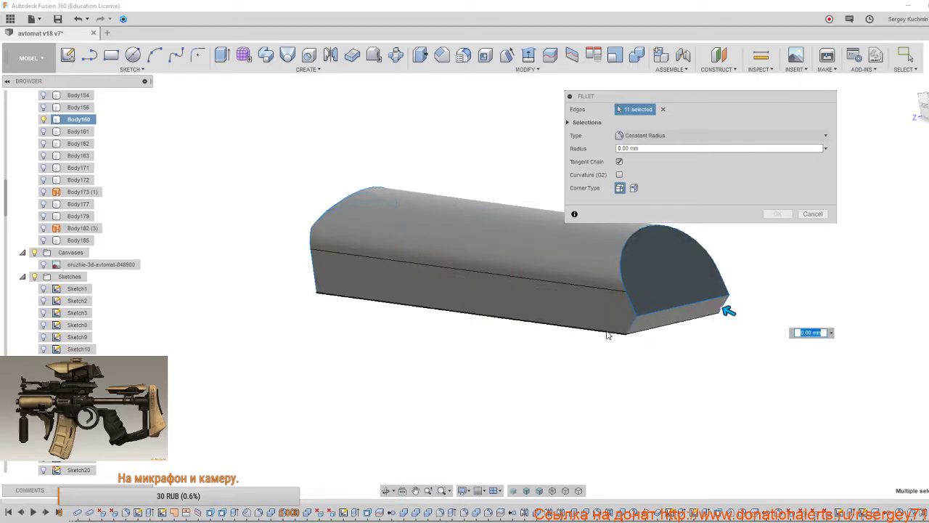
click(608, 331)
shift+middle_drag(460, 284, 578, 300)
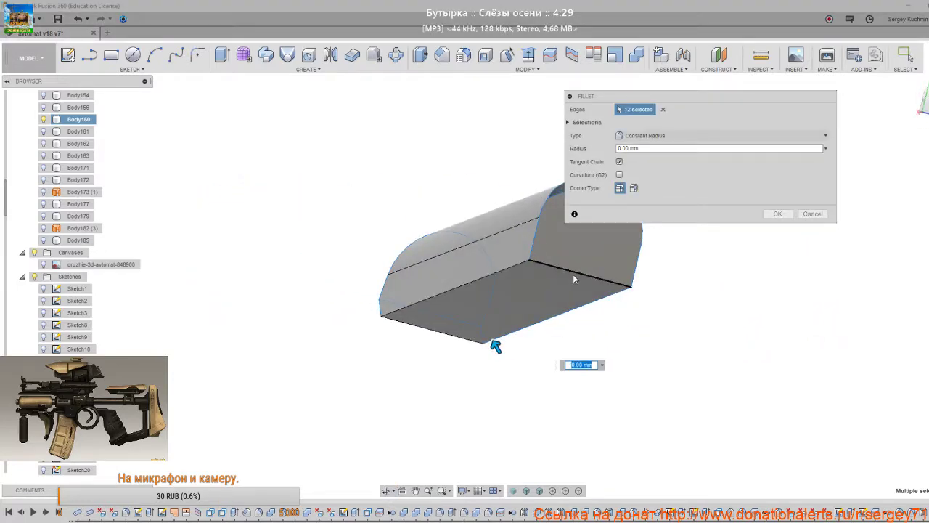
click(573, 274)
click(513, 270)
shift+middle_drag(514, 270, 381, 300)
scroll(381, 298, up, 3)
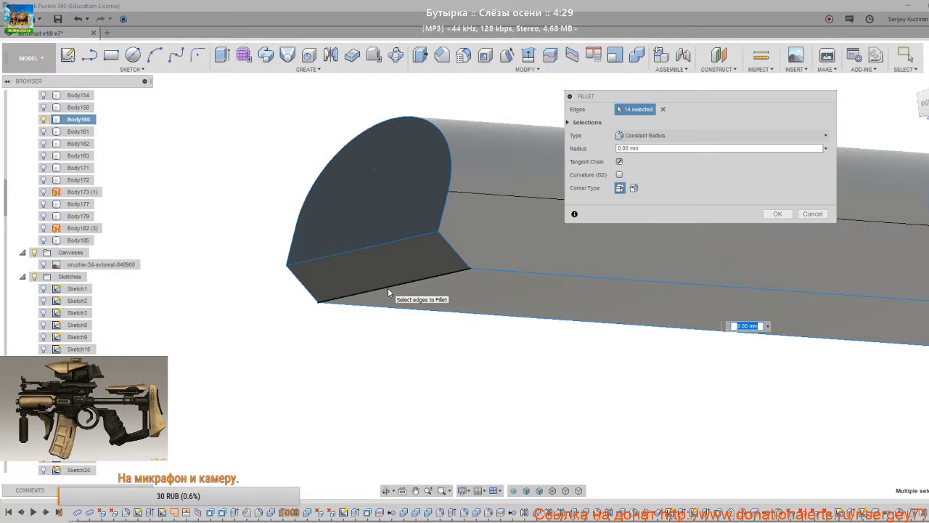
click(389, 290)
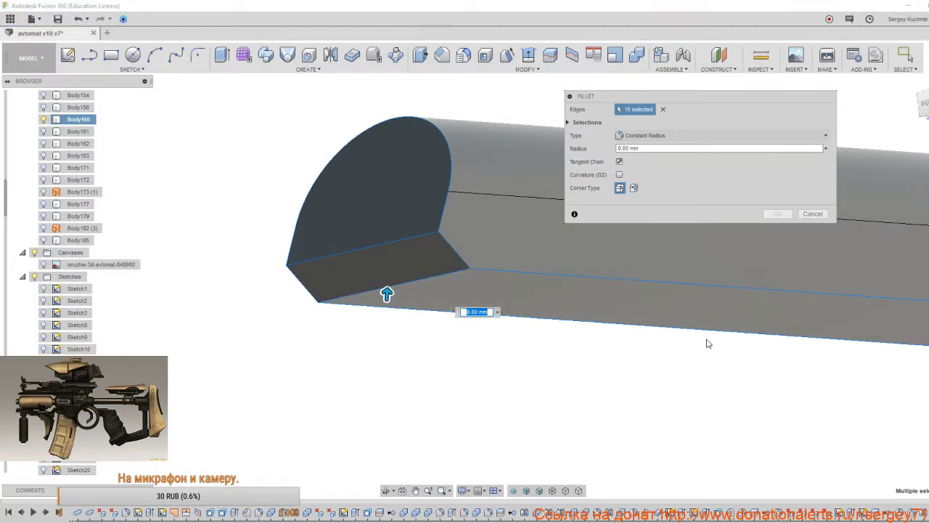
click(497, 311)
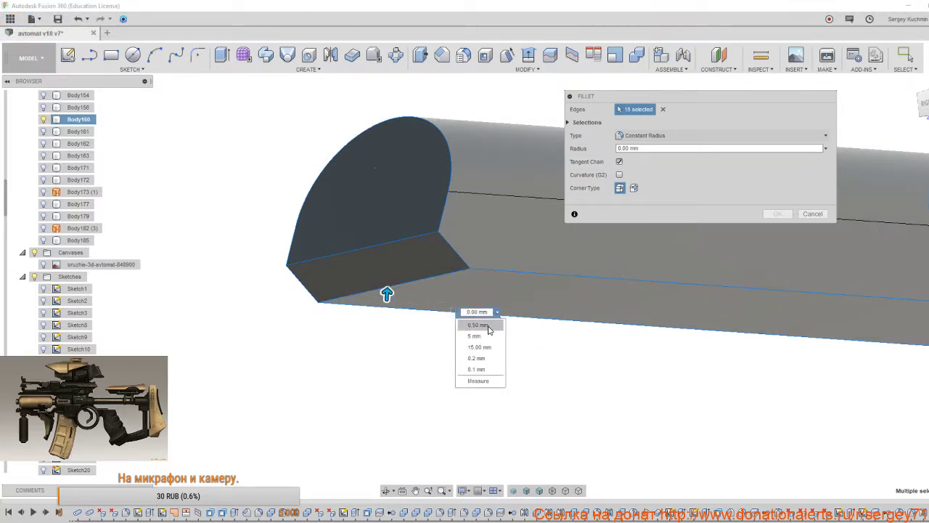
click(488, 329)
shift+middle_drag(491, 336, 676, 522)
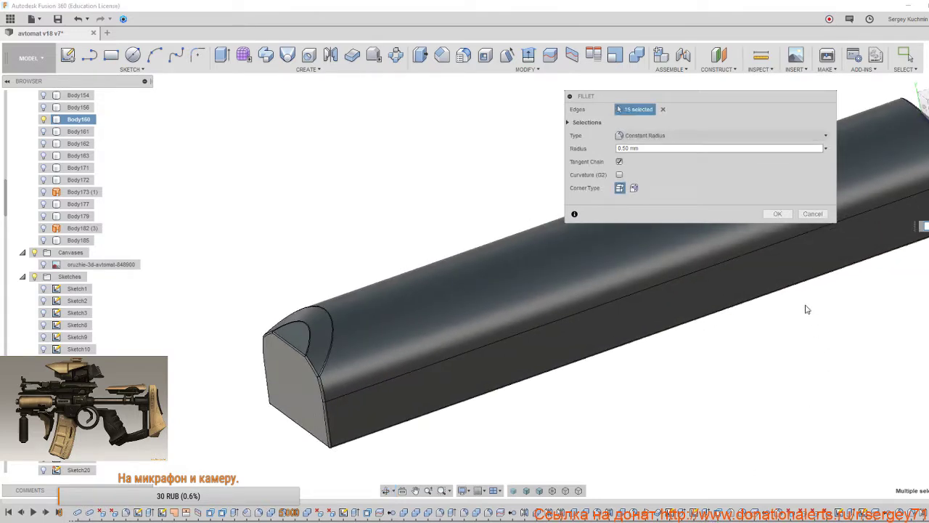
key(Return)
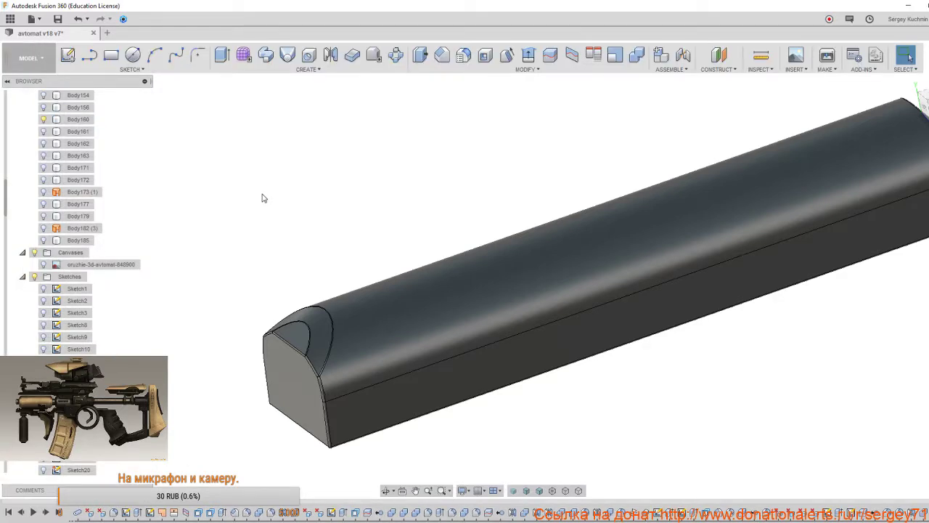
Unisolate the inner body and display the reference image canvas against the model in front view.
right_click(263, 198)
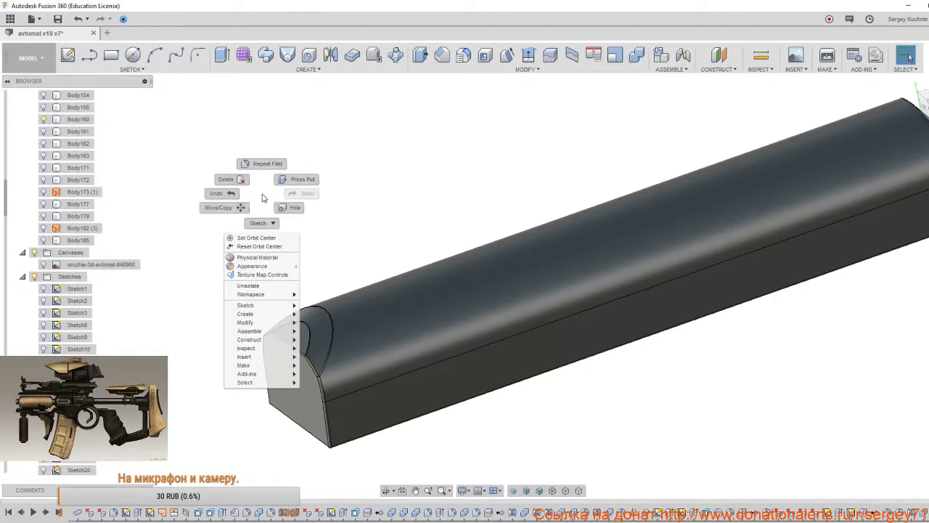
click(258, 287)
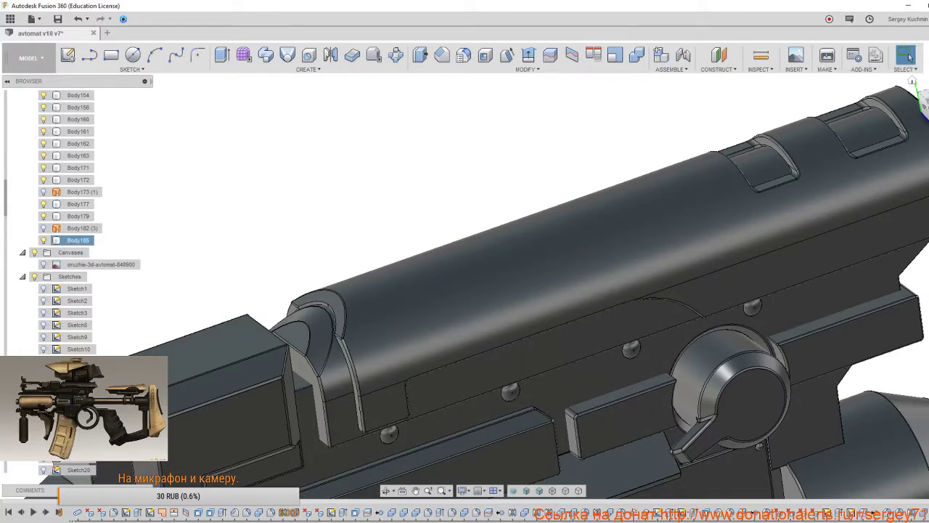
click(920, 100)
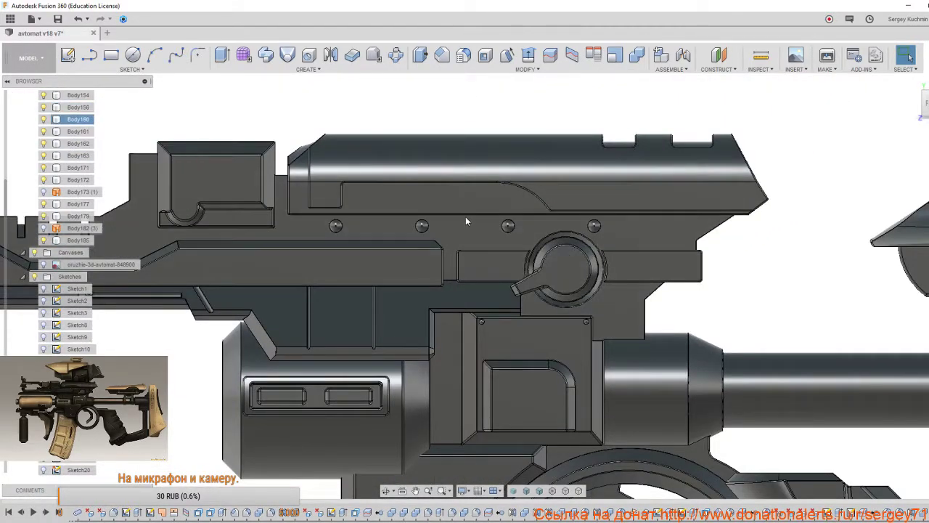
mouse_move(525, 193)
shift+middle_down()
mouse_move(498, 186)
mouse_move(524, 191)
shift+middle_up()
click(43, 265)
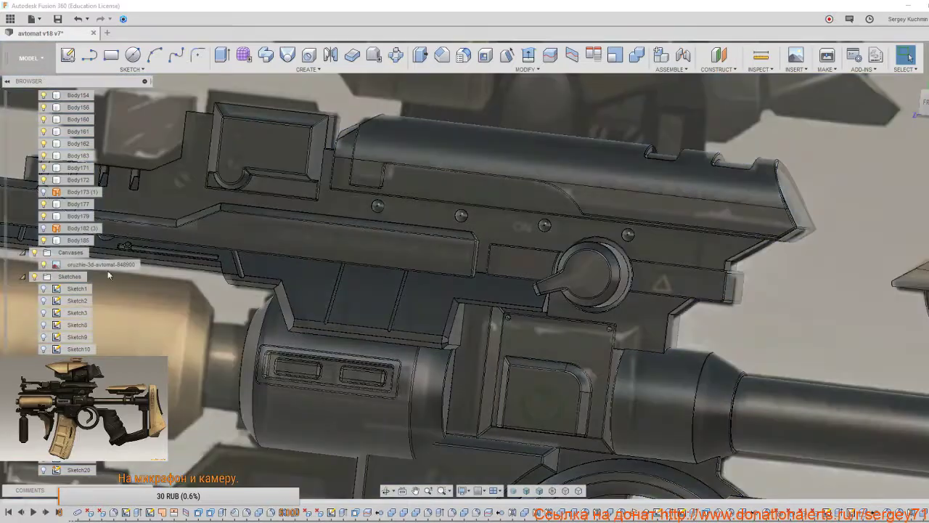
click(925, 102)
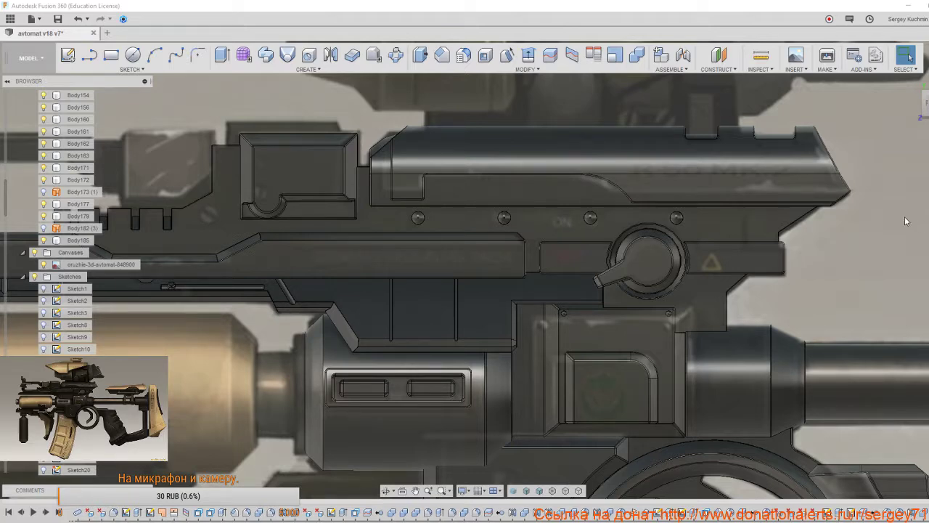
Cut the upper receiver body, Body161, out of the inner body beneath the top cover, Body160, with Combine, keeping the tool body.
click(726, 185)
shift+middle_drag(726, 185, 814, 150)
click(731, 171)
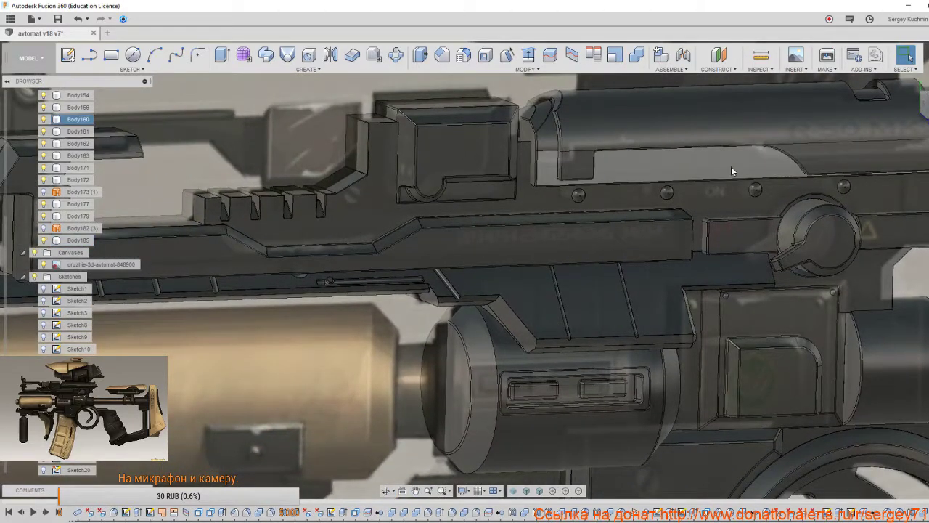
key(s)
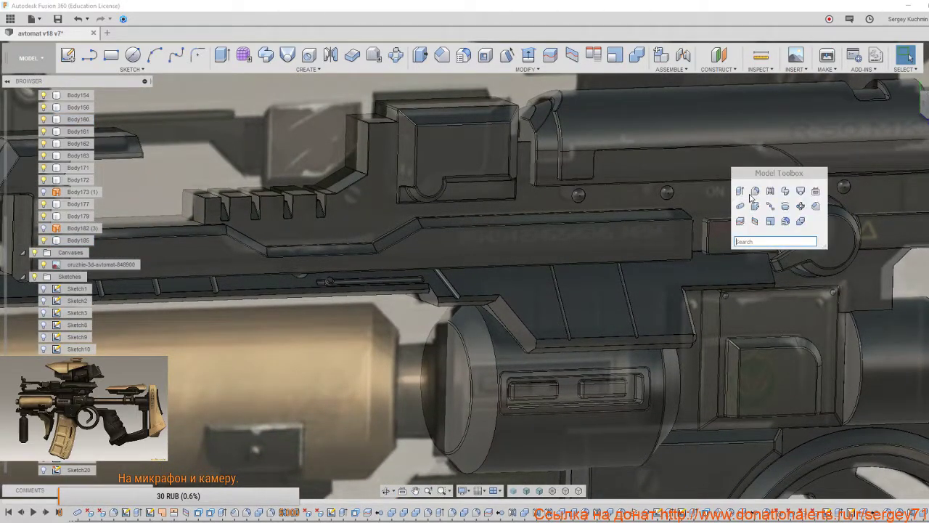
click(792, 222)
click(538, 174)
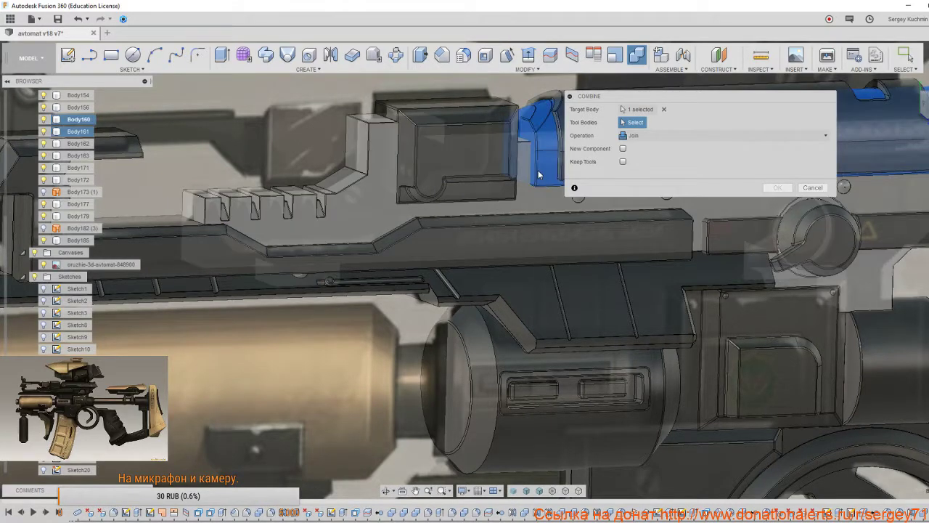
click(633, 135)
click(633, 161)
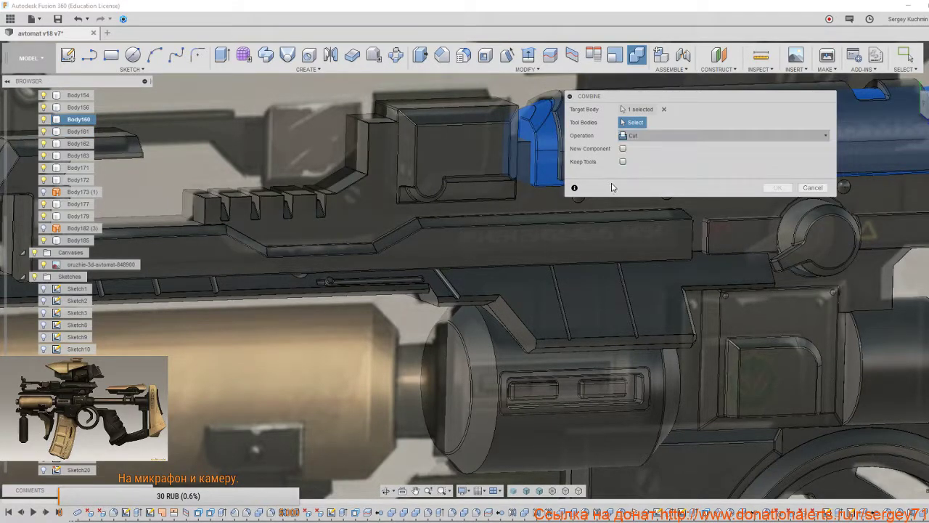
click(623, 161)
click(549, 203)
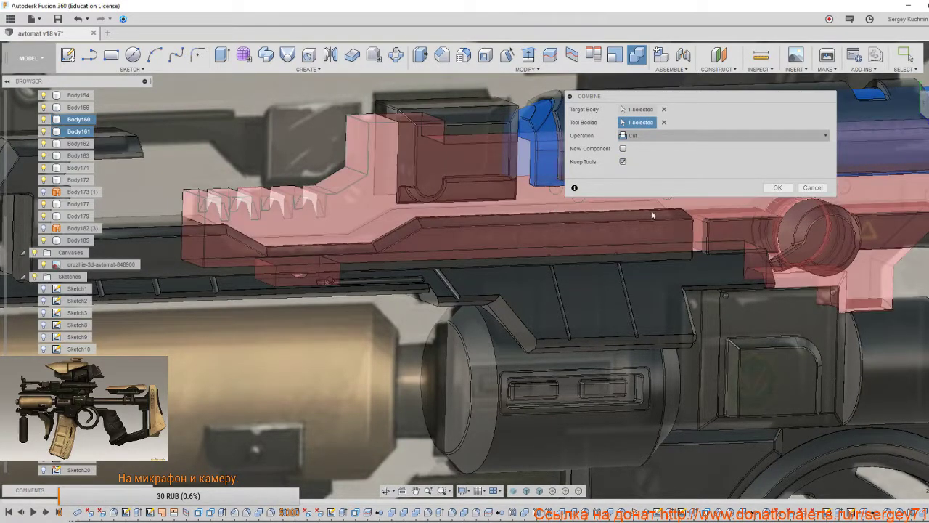
click(775, 188)
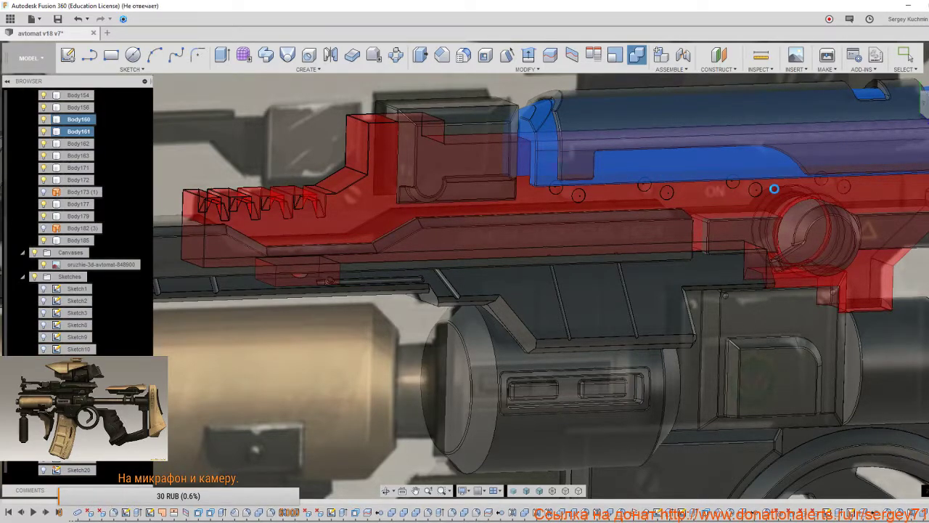
Fillet the inner body's vertical front edge chain, next to the framed block, with a 0.1 mm radius.
scroll(631, 190, up, 3)
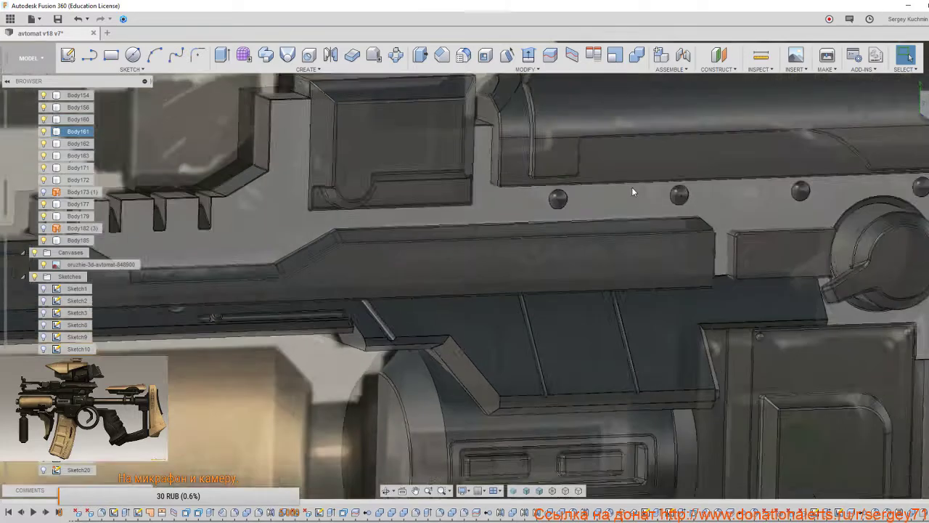
key(f)
scroll(561, 194, up, 1)
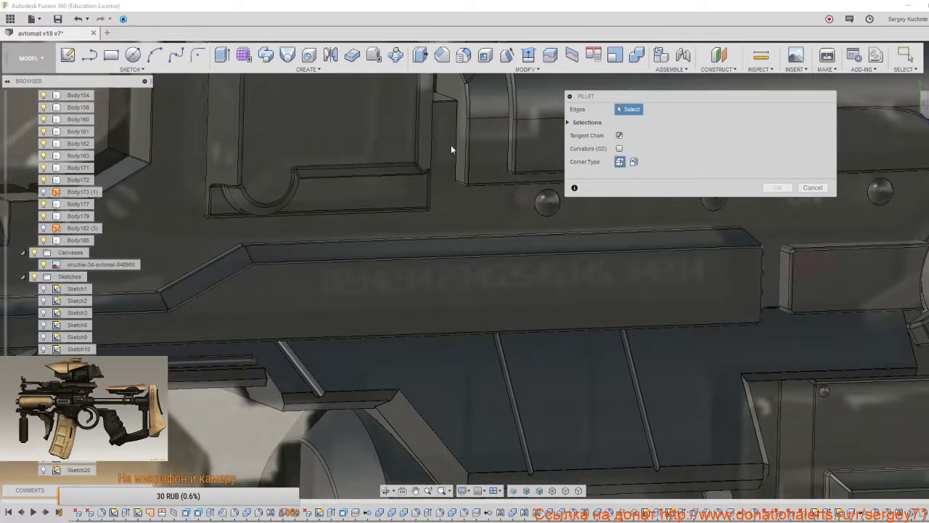
click(455, 141)
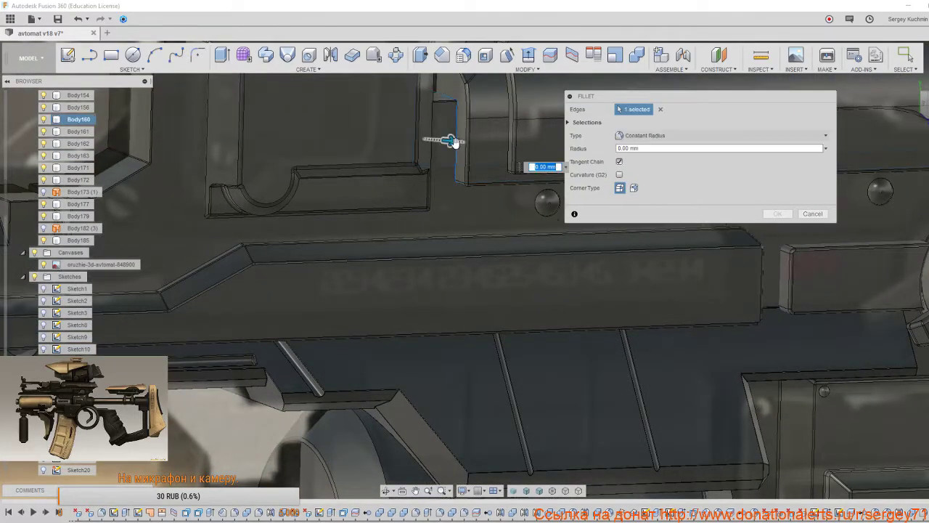
click(566, 167)
click(555, 182)
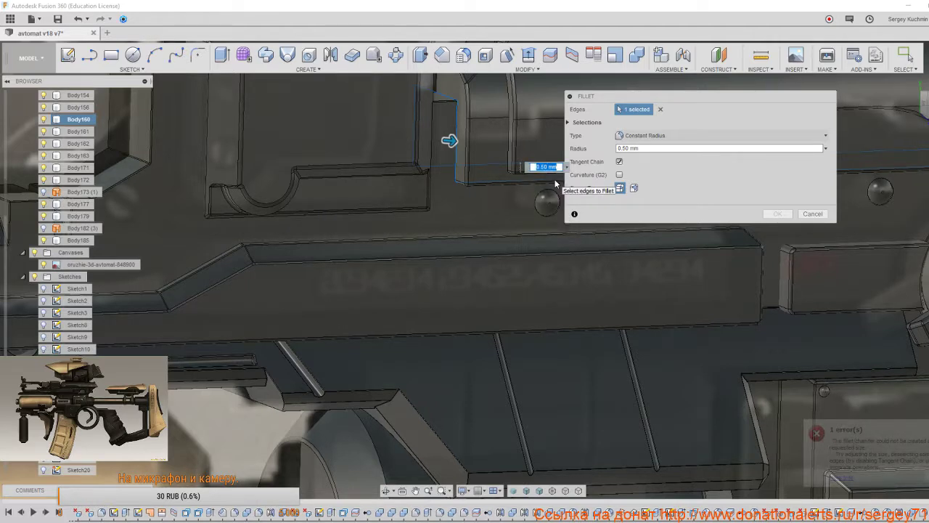
click(566, 168)
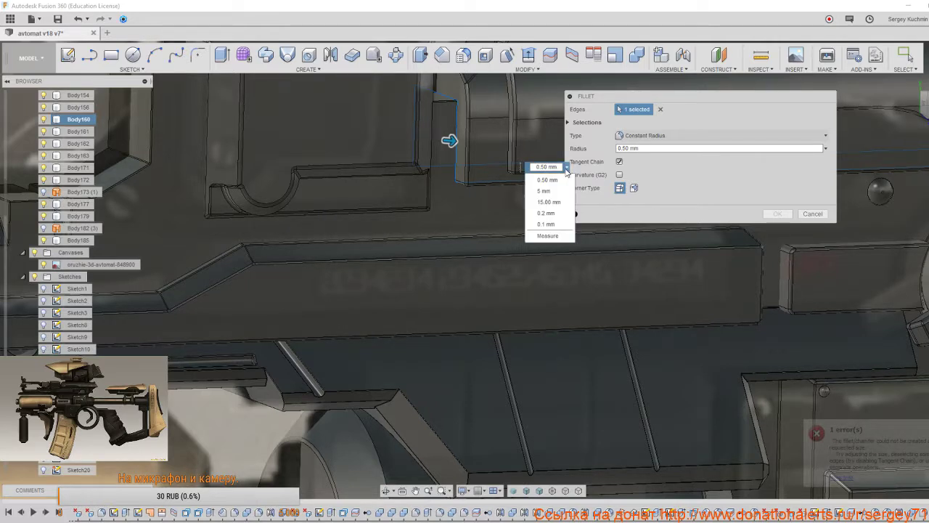
click(547, 224)
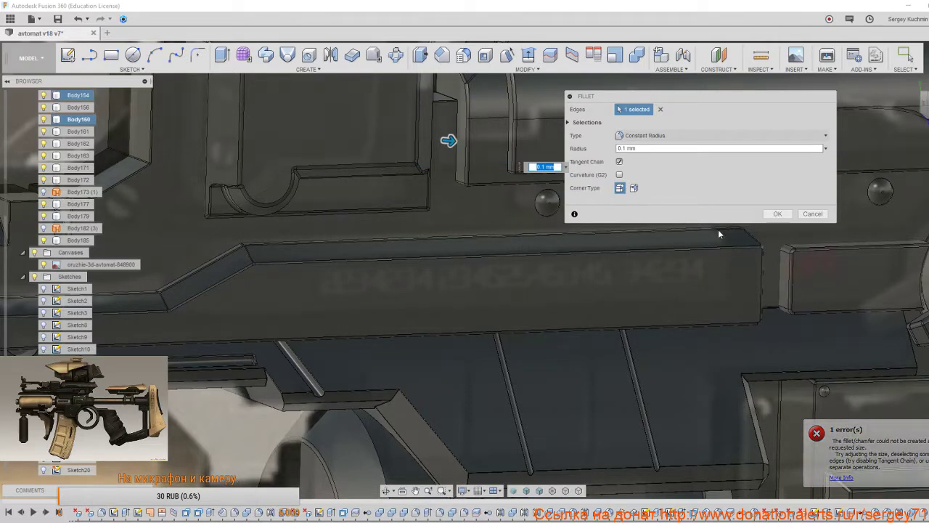
click(778, 214)
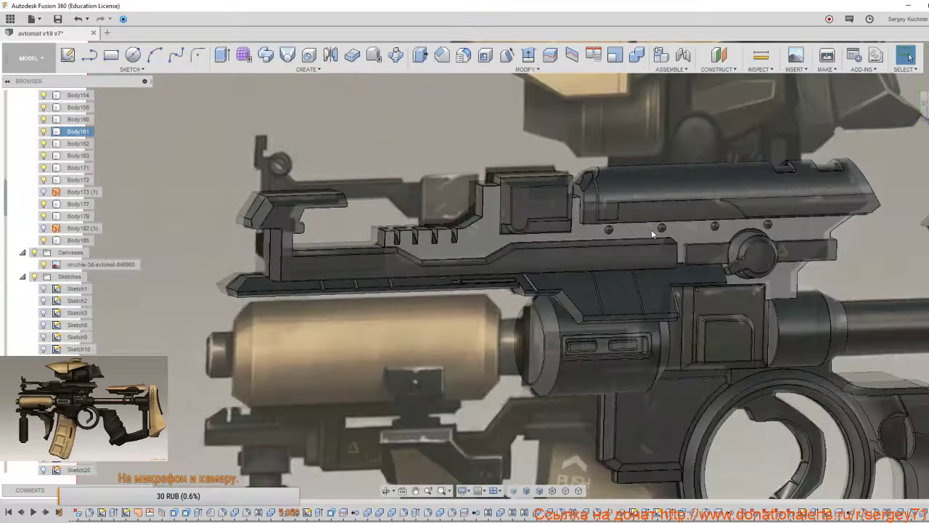
Join the top cover and the inner body beneath it into one body with Combine, without keeping the tool body.
shift+middle_drag(652, 230, 610, 227)
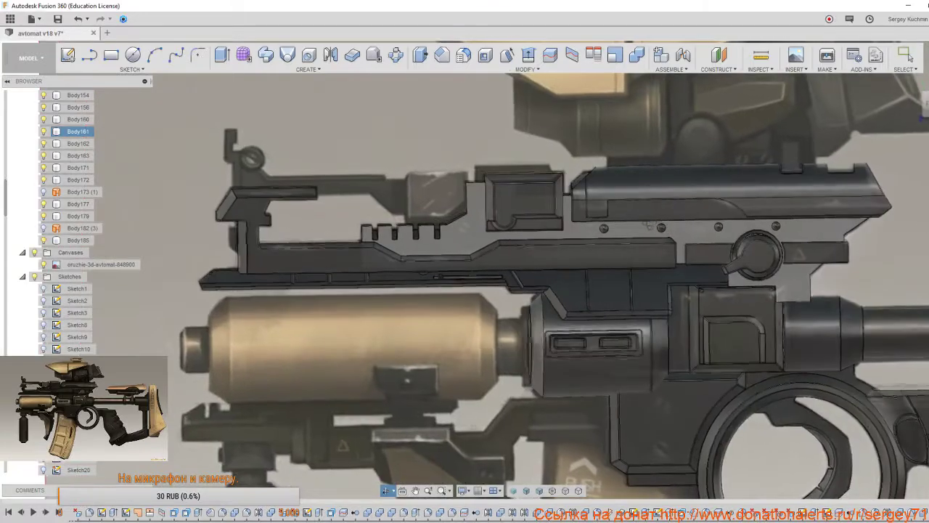
middle_drag(767, 227, 526, 185)
scroll(526, 187, down, 2)
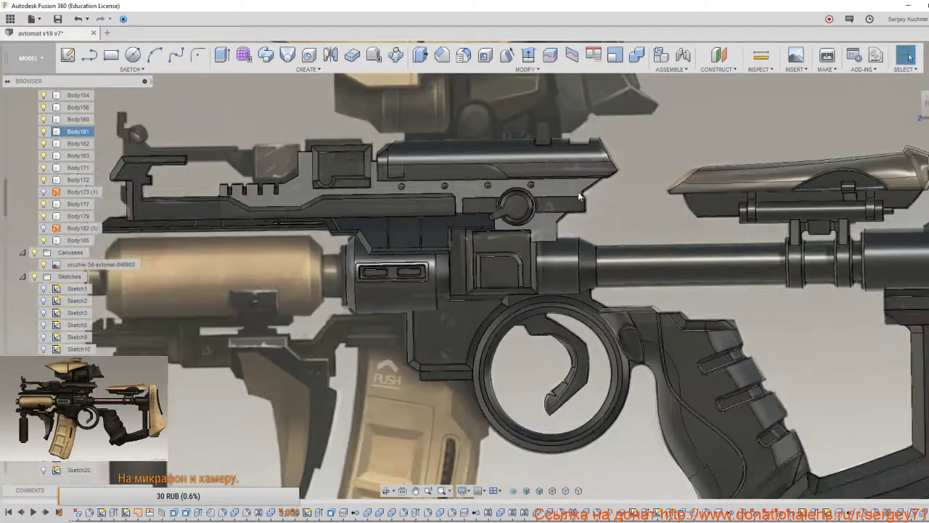
shift+middle_drag(600, 181, 552, 199)
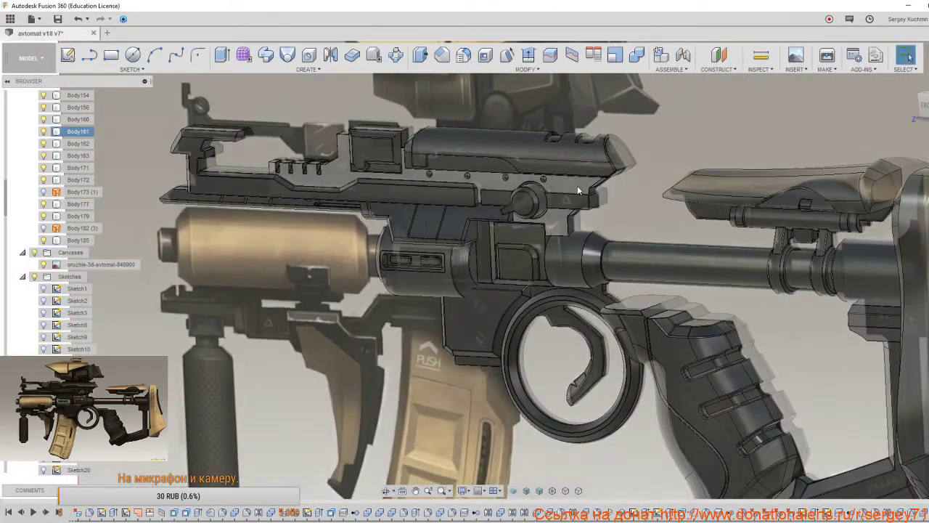
key(s)
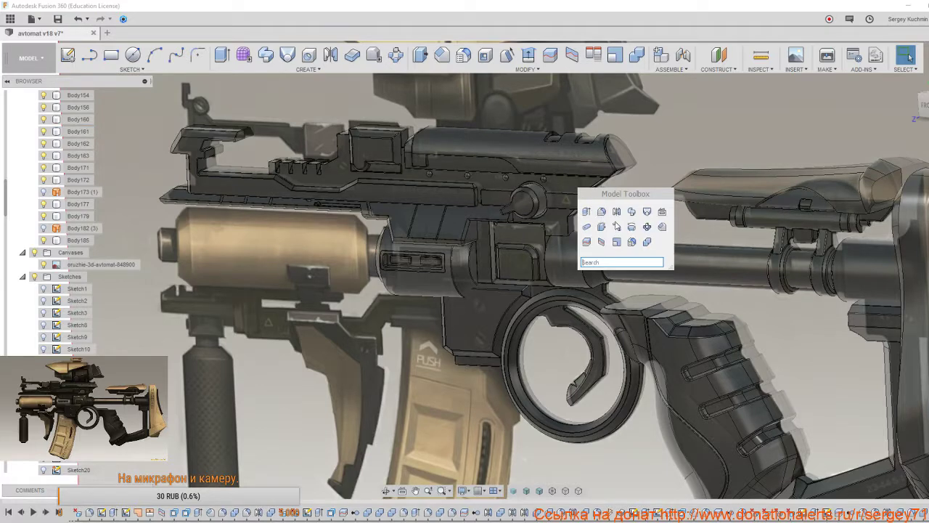
click(645, 243)
click(653, 135)
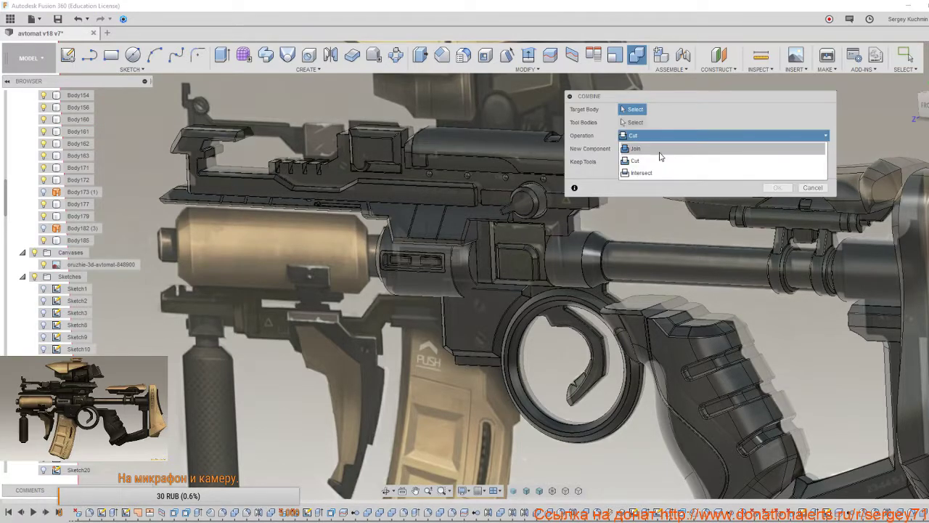
click(636, 145)
scroll(425, 205, up, 8)
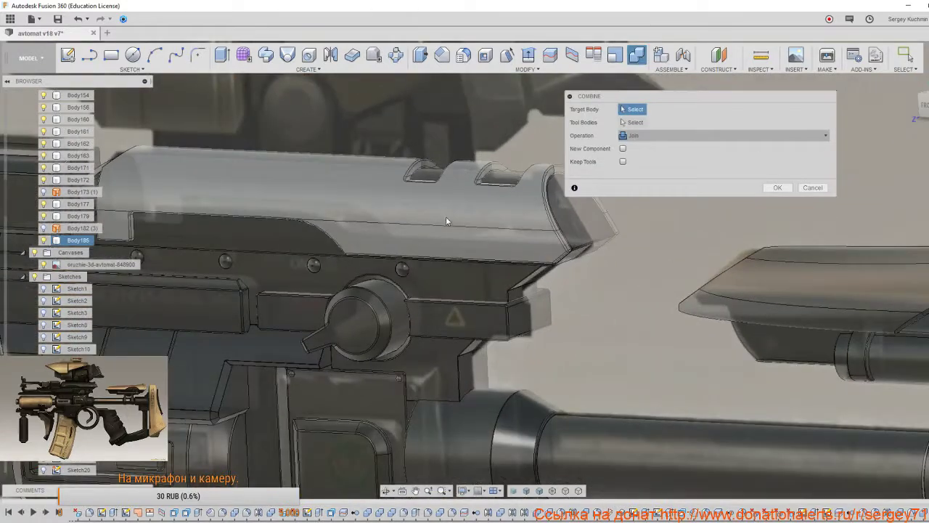
click(514, 232)
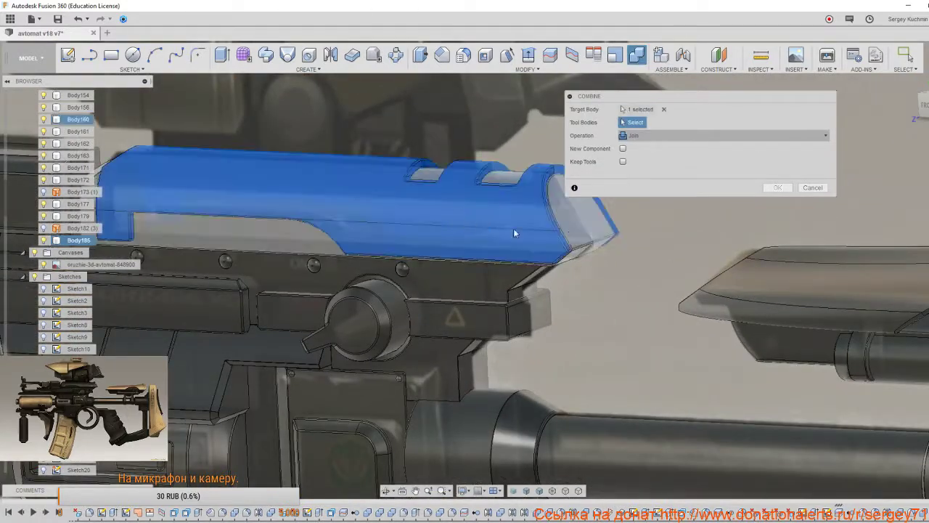
click(586, 225)
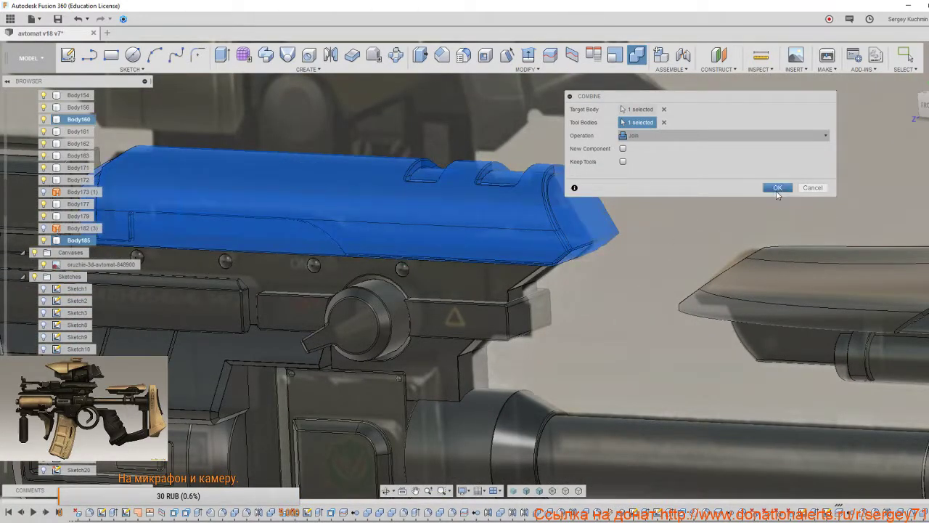
click(777, 188)
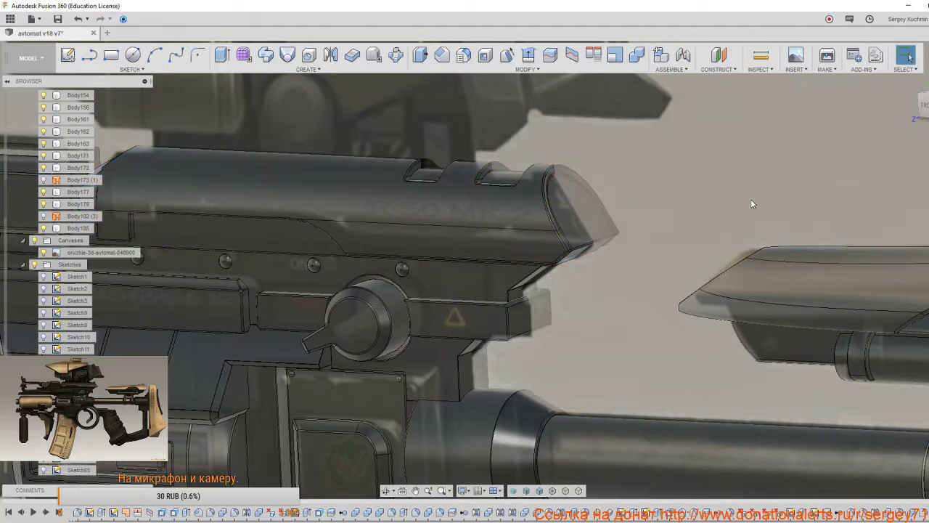
Select the joined top cover, Body185, hide it to inspect the receiver beneath against the reference image, and show it again.
shift+middle_drag(583, 272, 629, 258)
drag(647, 193, 633, 223)
click(652, 245)
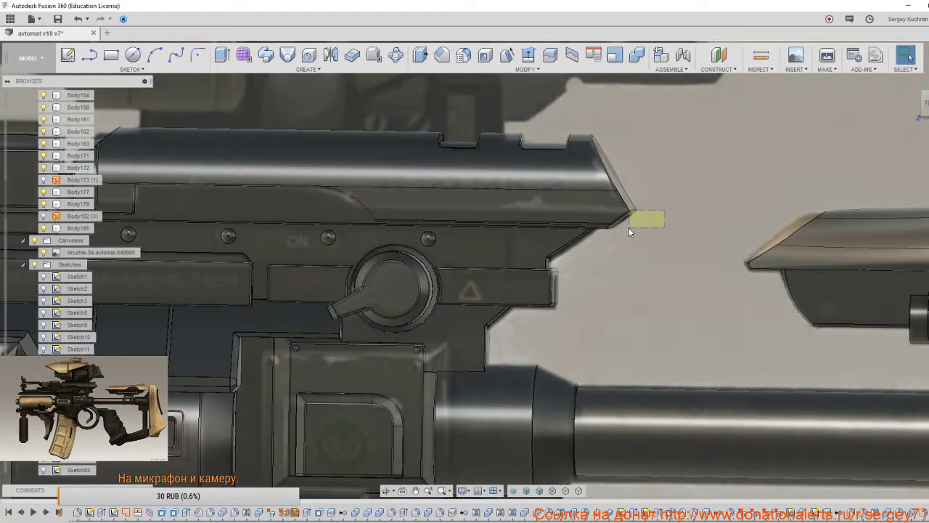
click(630, 230)
click(629, 234)
click(582, 142)
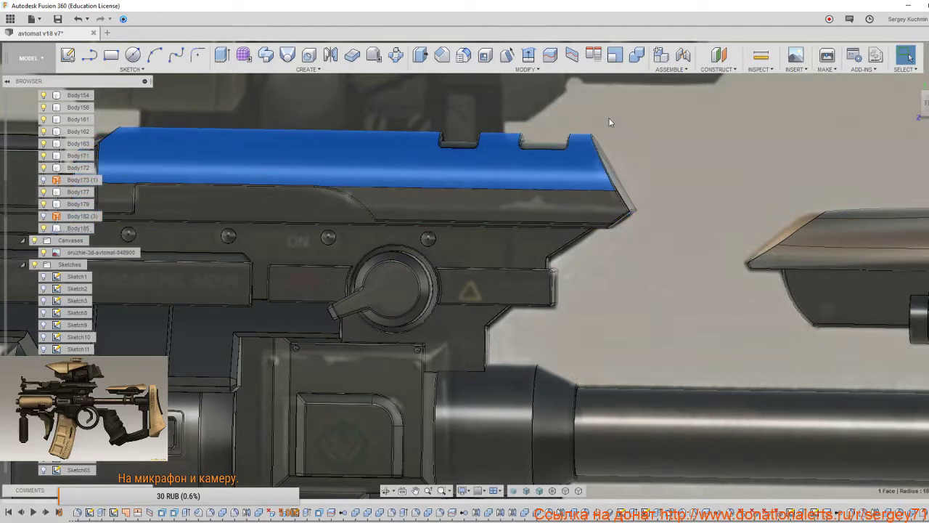
click(582, 137)
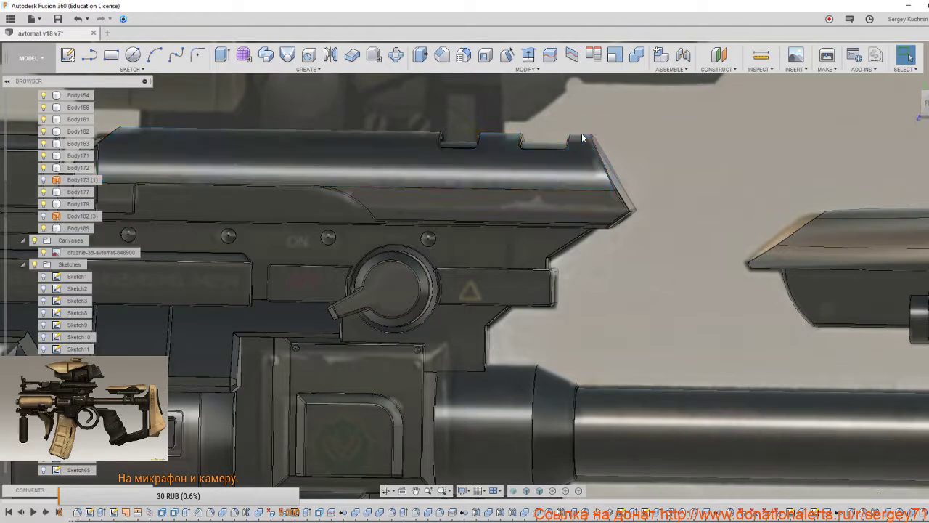
click(579, 140)
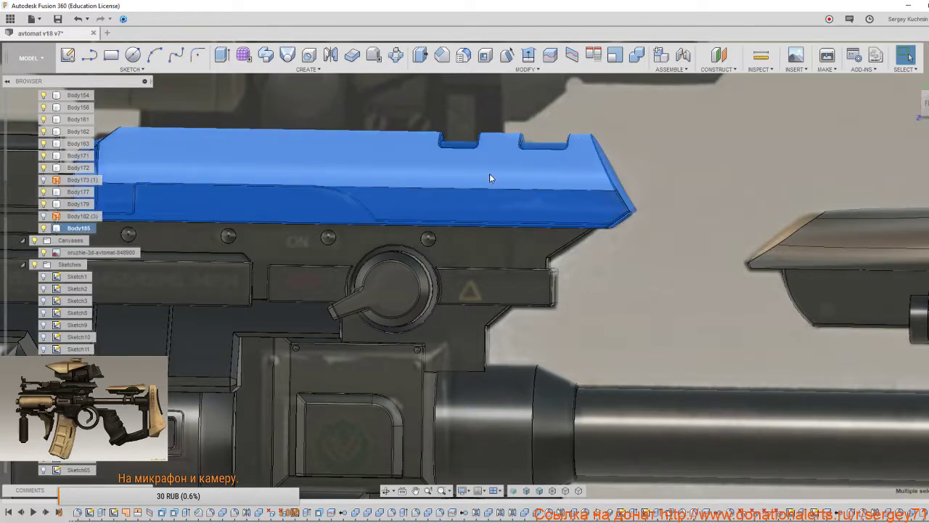
click(44, 229)
click(608, 154)
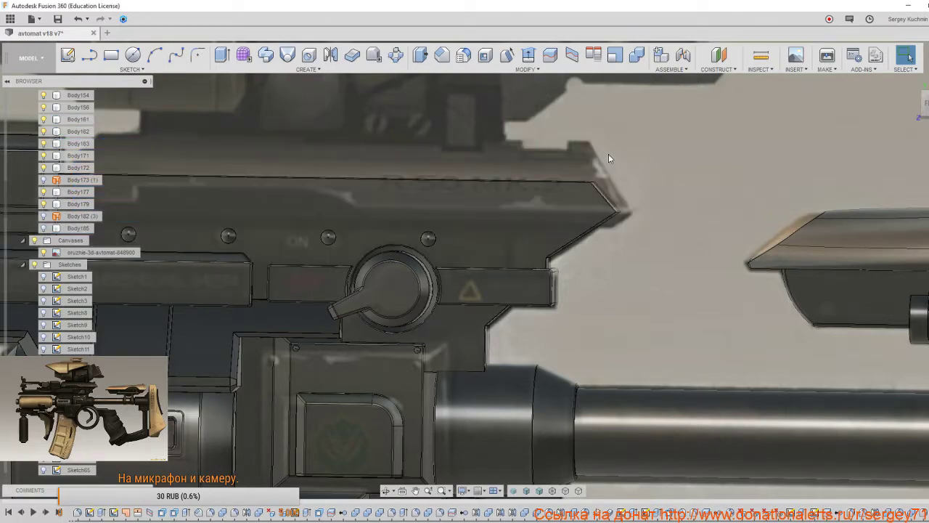
scroll(537, 218, down, 3)
click(48, 228)
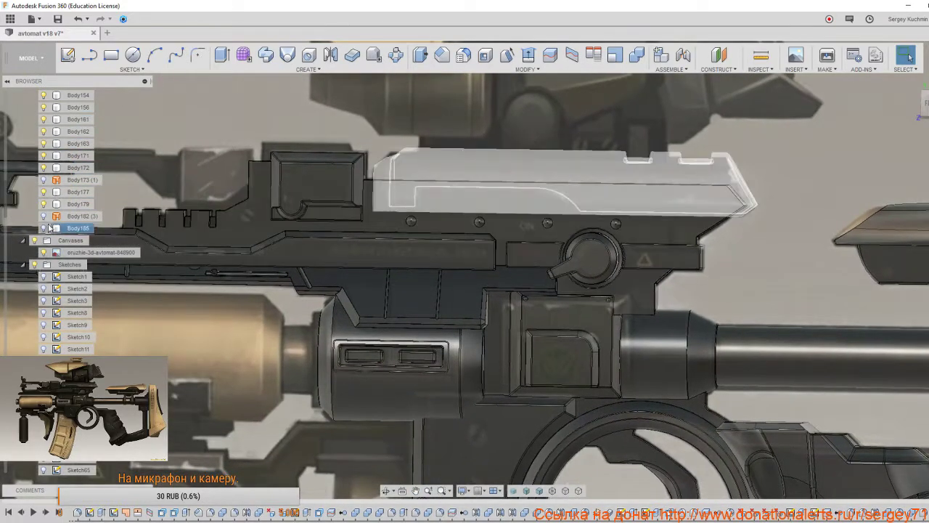
click(44, 228)
Hide the reference image canvas and view the whole rifle model at an angle.
scroll(478, 263, down, 4)
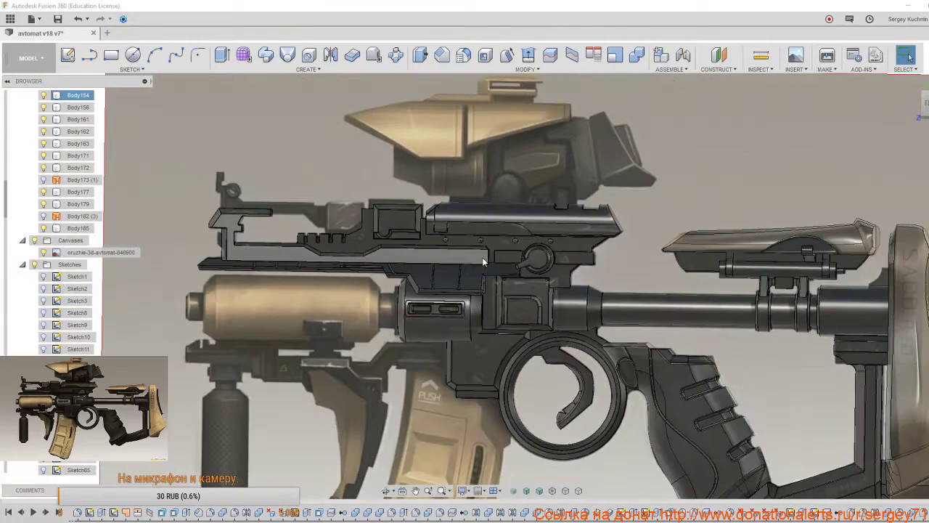
scroll(477, 266, down, 4)
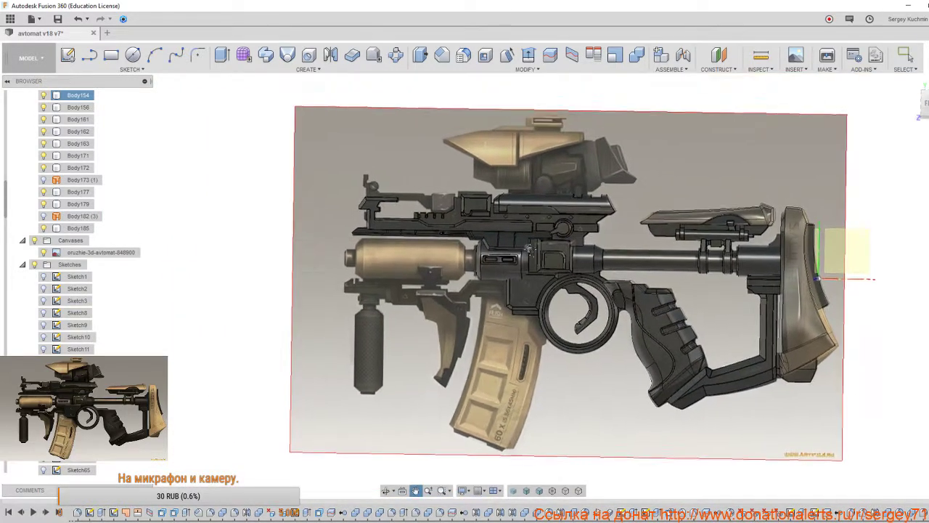
scroll(440, 238, up, 1)
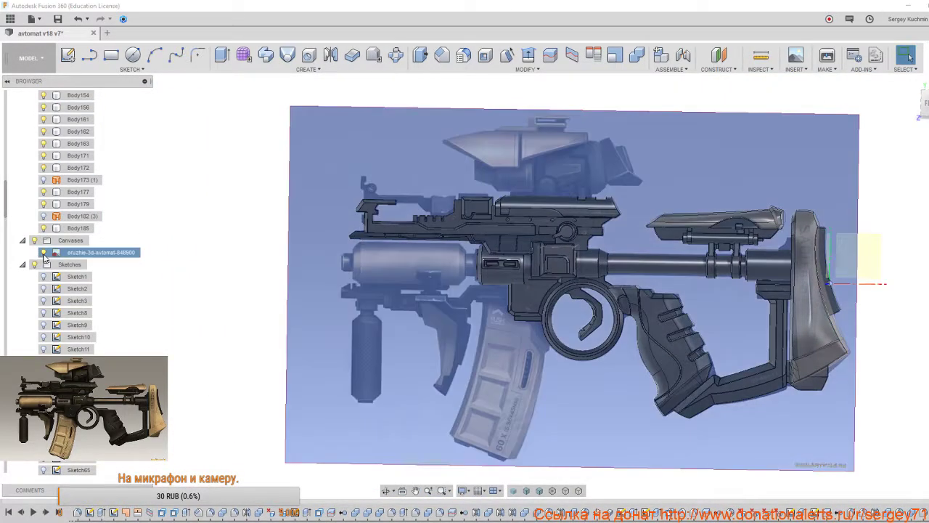
click(43, 252)
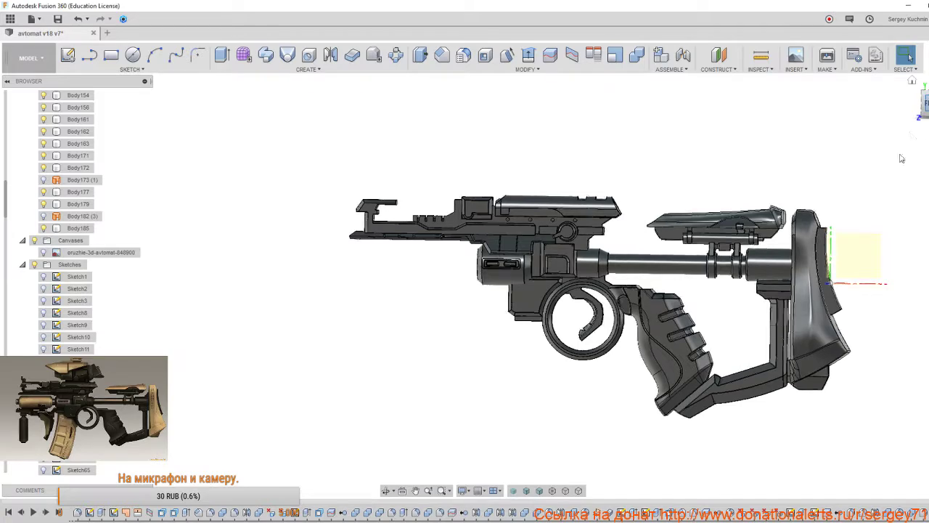
middle_drag(786, 284, 715, 259)
scroll(658, 247, up, 3)
scroll(802, 271, down, 5)
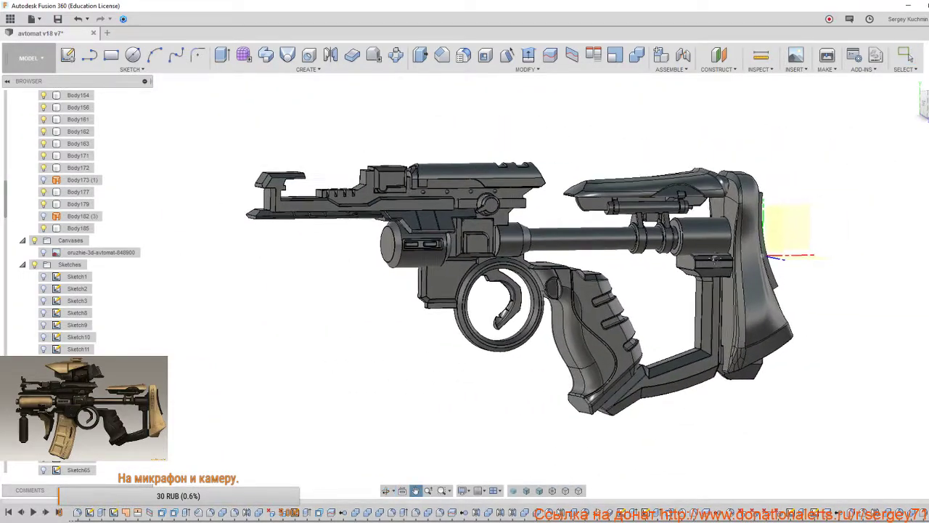
scroll(715, 259, down, 1)
scroll(717, 259, up, 2)
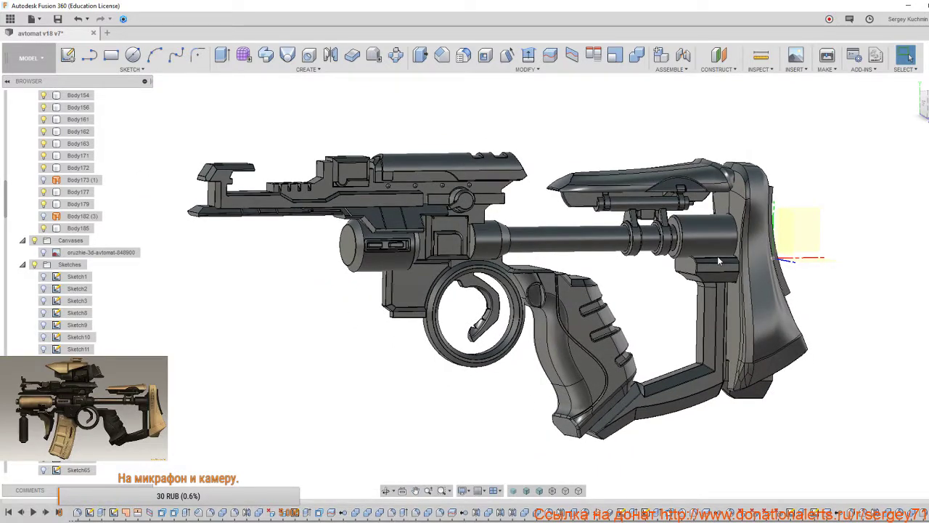
Switch to the Render workspace and apply the Chrome metal appearance to the top cover body.
click(24, 52)
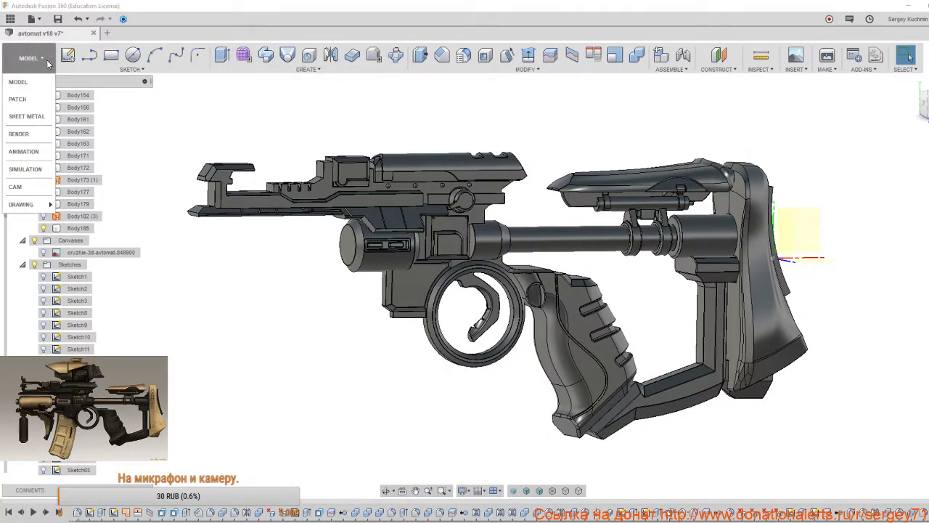
click(27, 143)
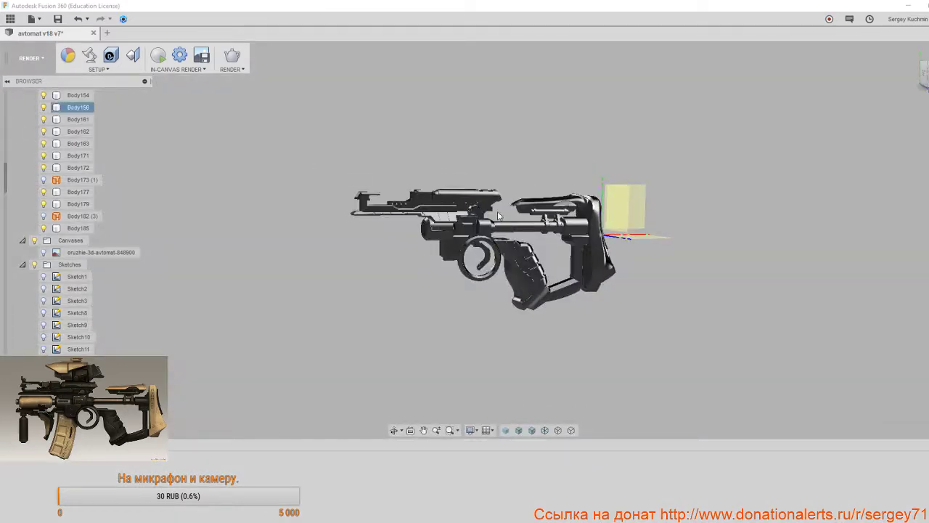
scroll(559, 225, up, 3)
scroll(560, 226, up, 3)
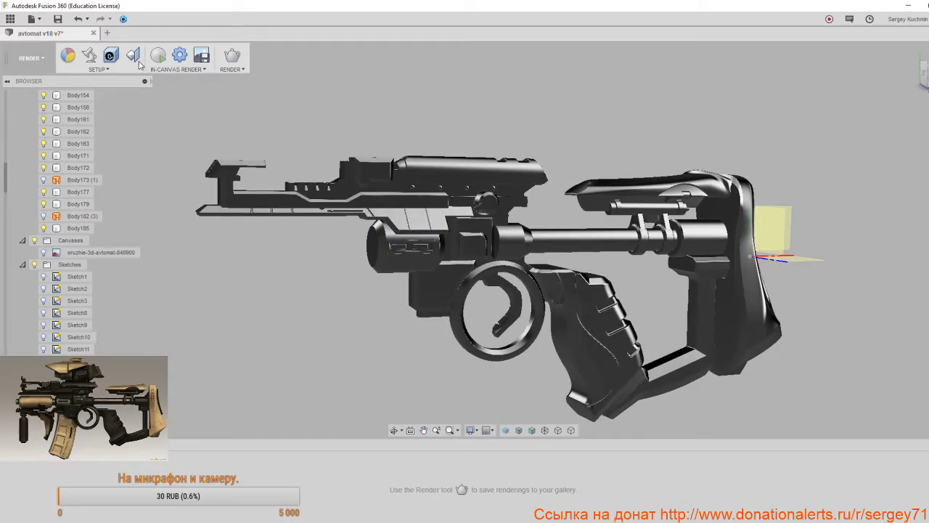
click(68, 56)
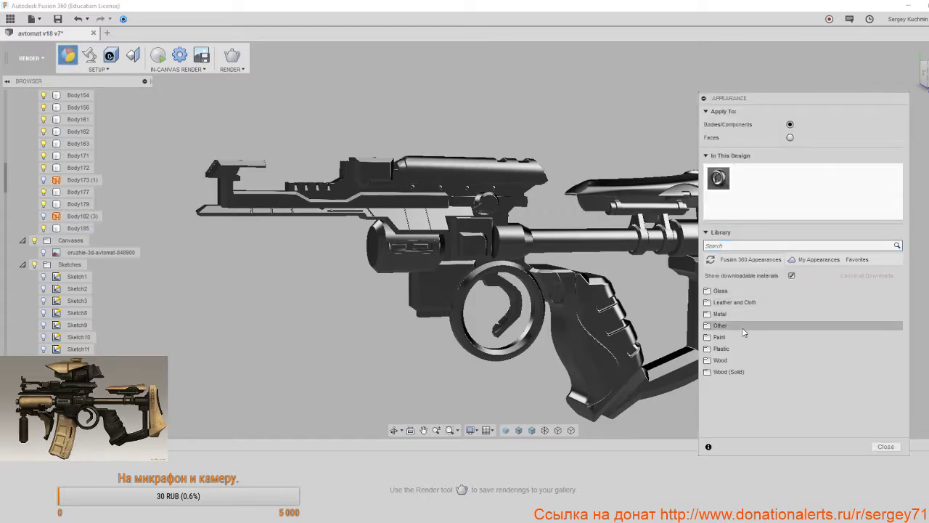
click(721, 314)
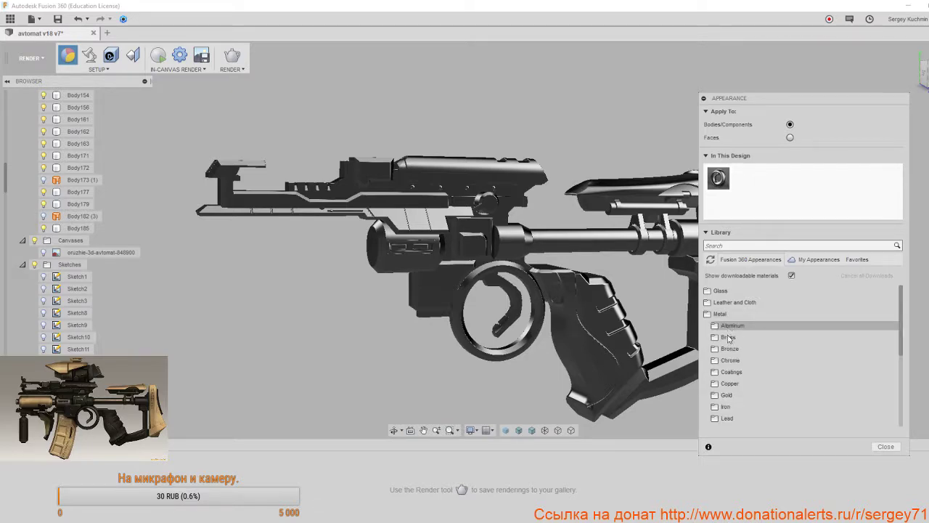
click(729, 361)
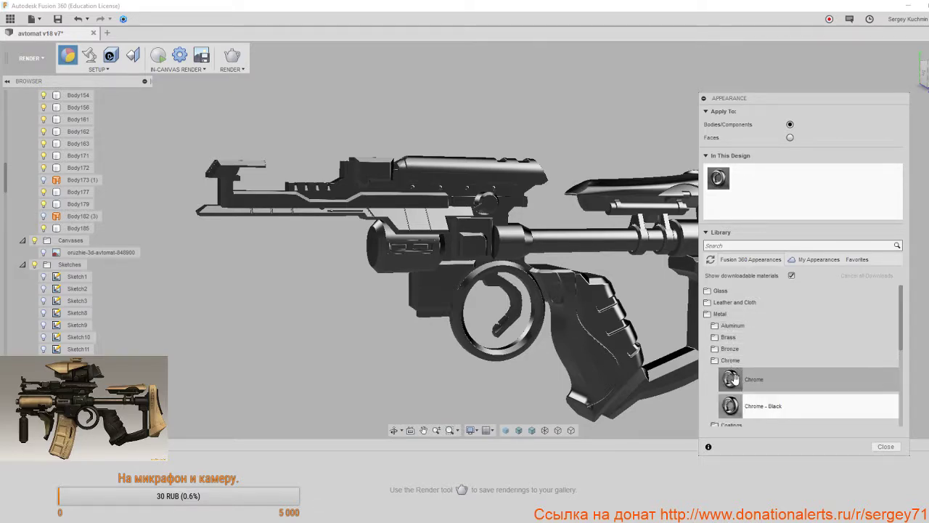
drag(733, 377, 505, 167)
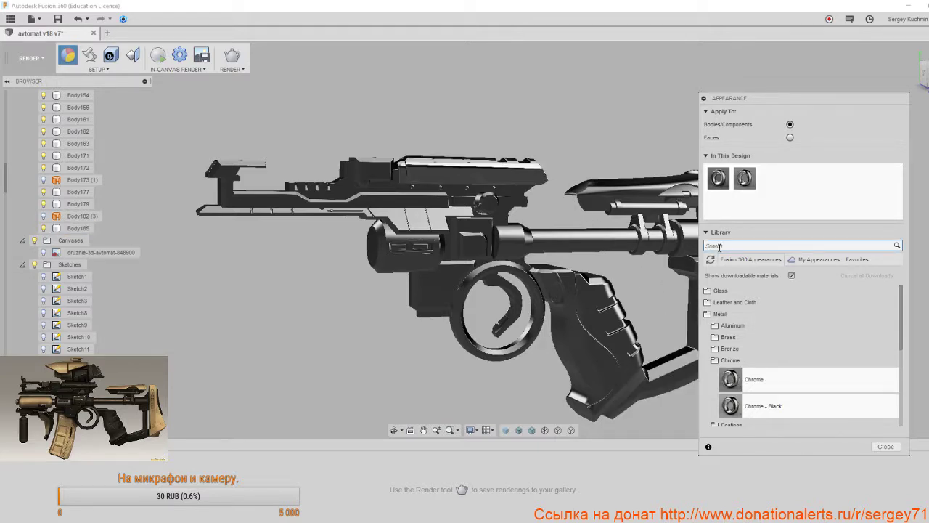
Apply the Chrome appearance already in the design to the cheek rest body above the rear of the barrel.
drag(894, 108, 785, 95)
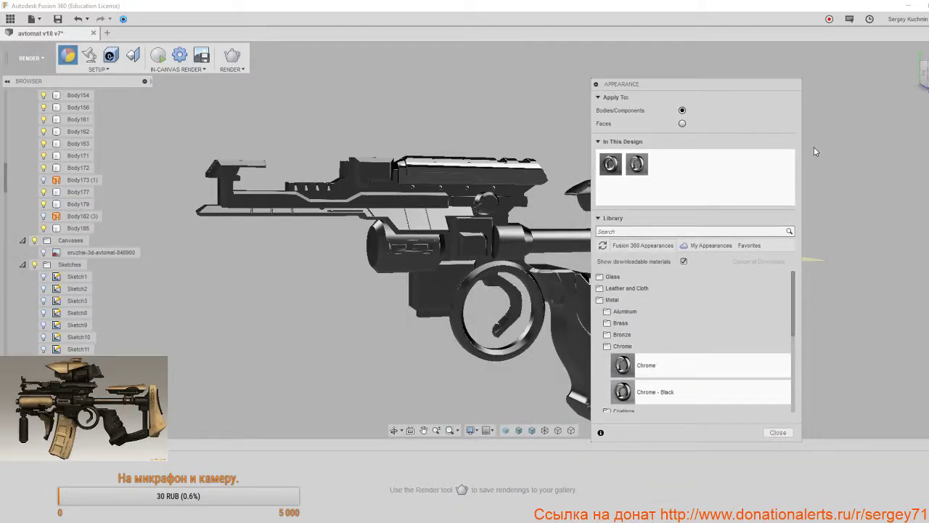
drag(717, 85, 860, 89)
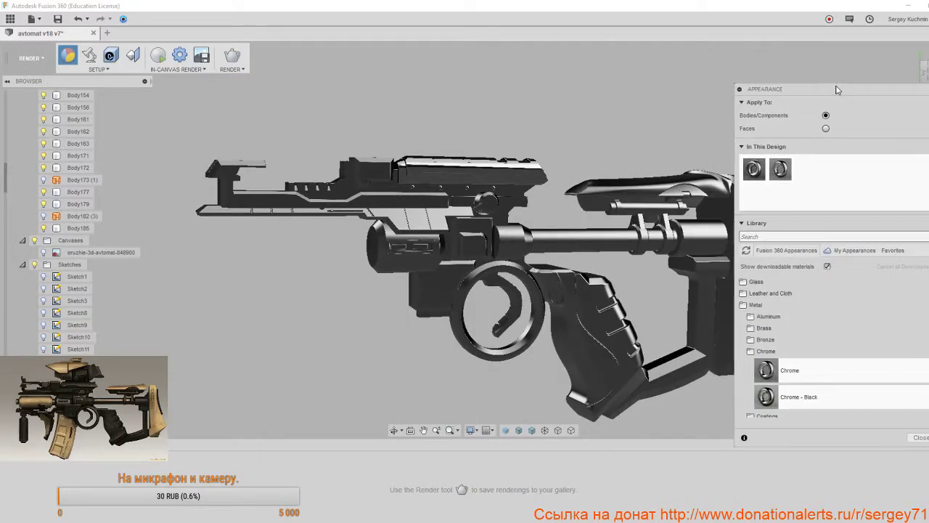
drag(781, 169, 649, 185)
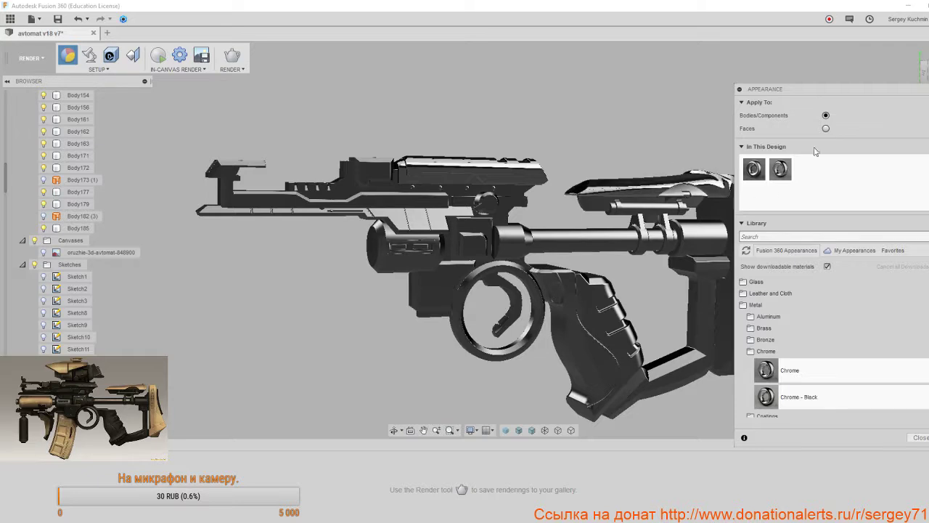
Set the roughness of the design's Chrome appearance to 0.29 in its advanced material settings and apply it.
drag(830, 88, 881, 99)
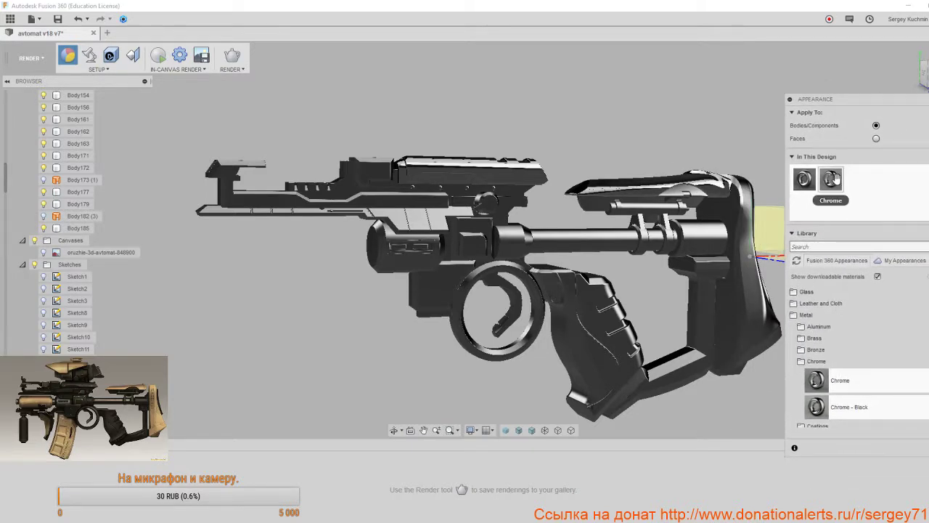
double_click(831, 179)
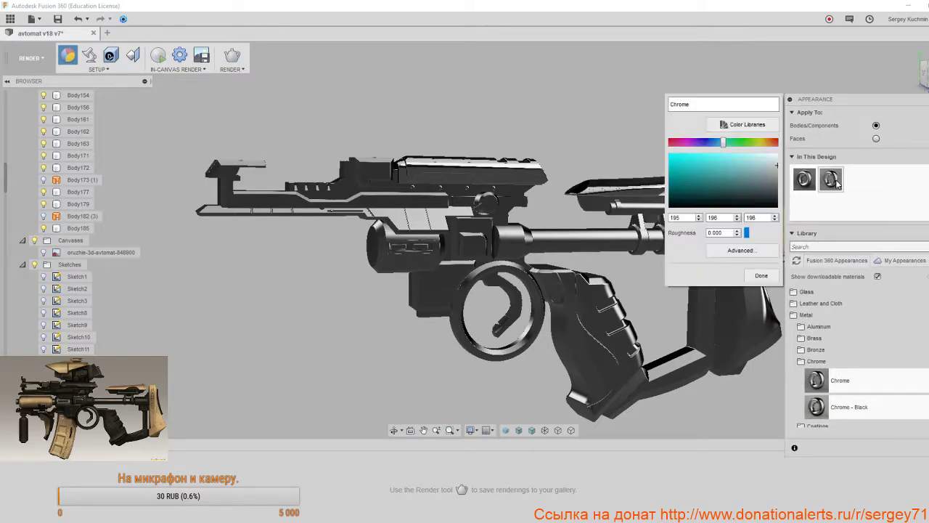
click(748, 251)
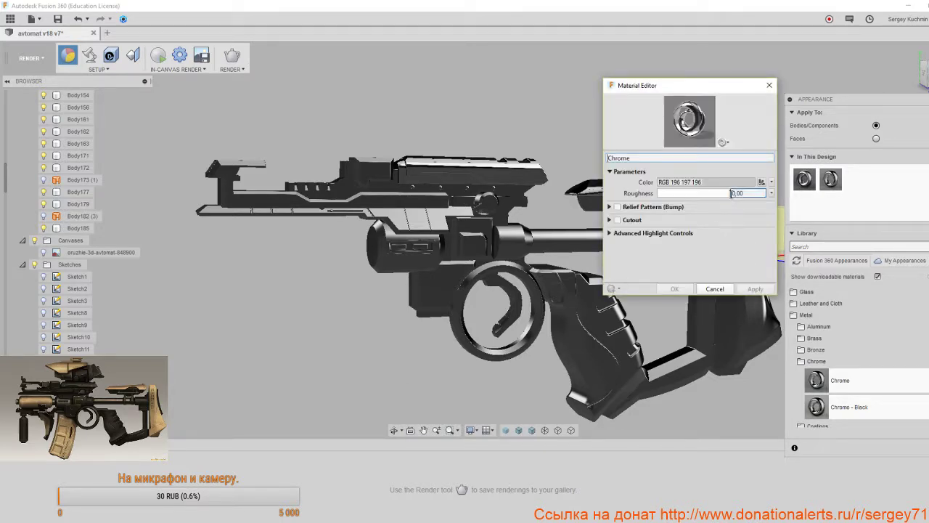
click(665, 194)
drag(667, 194, 680, 195)
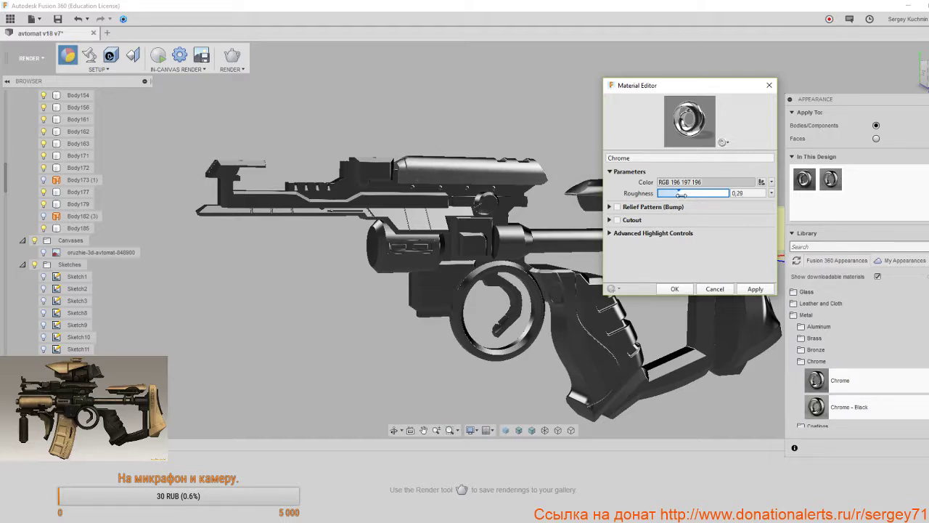
click(751, 291)
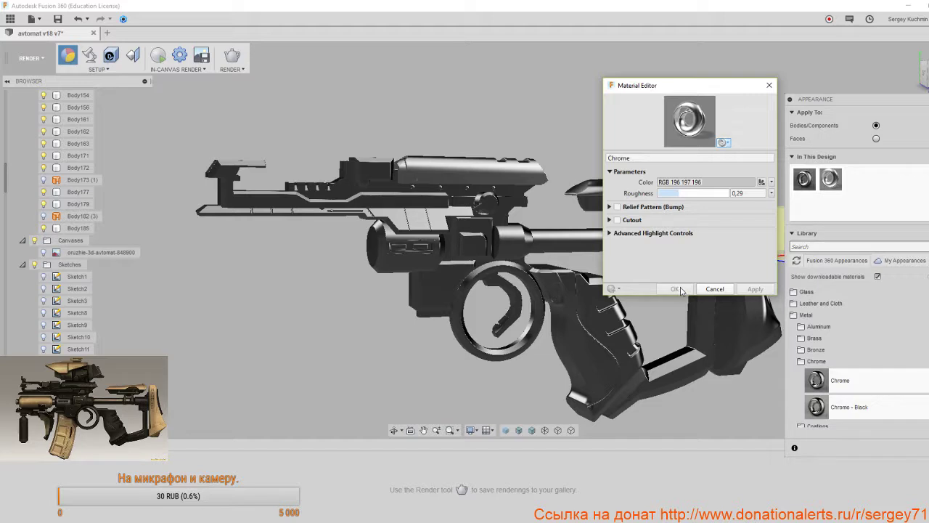
click(767, 87)
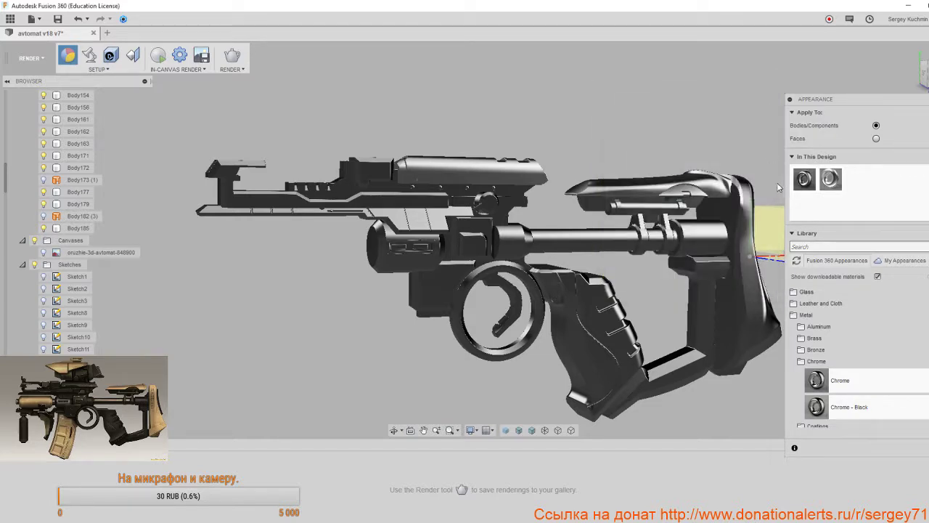
Run an in-canvas render of the whole rifle from a side angle, examine it, and stop the render.
shift+middle_drag(669, 173, 590, 219)
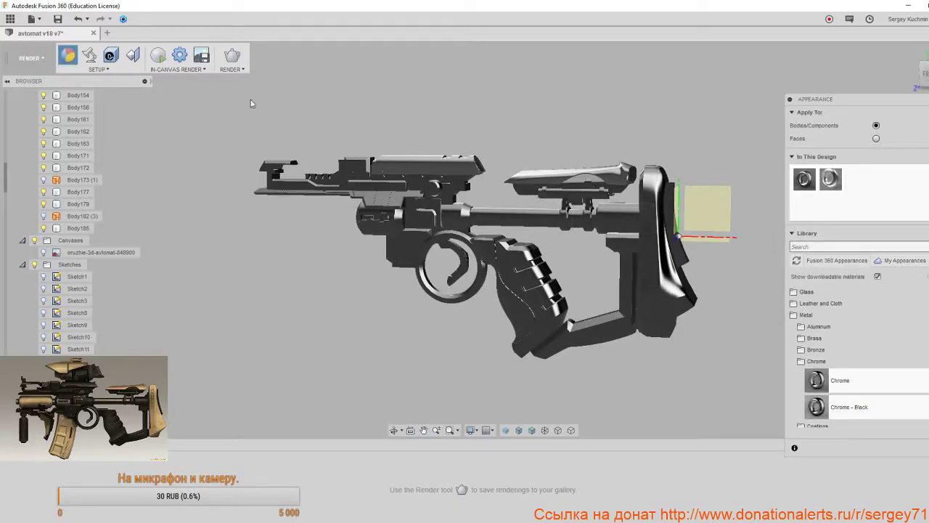
click(156, 57)
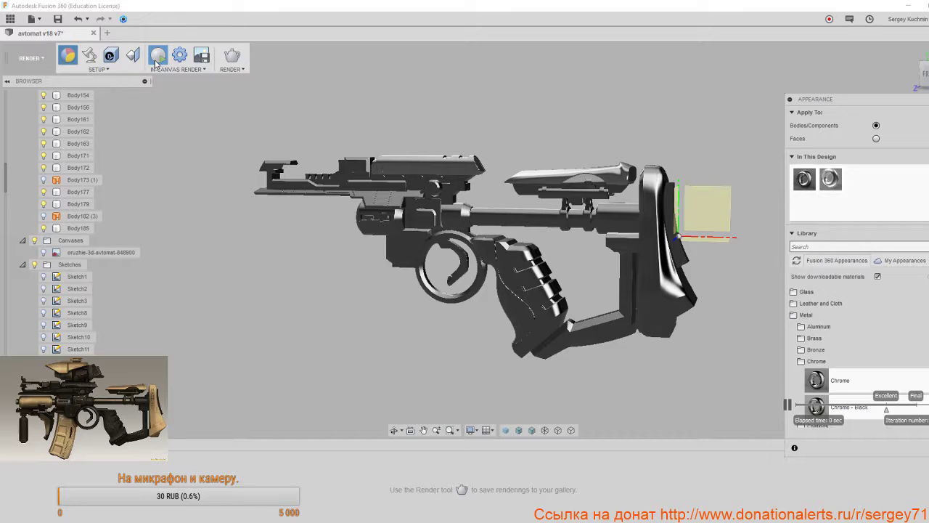
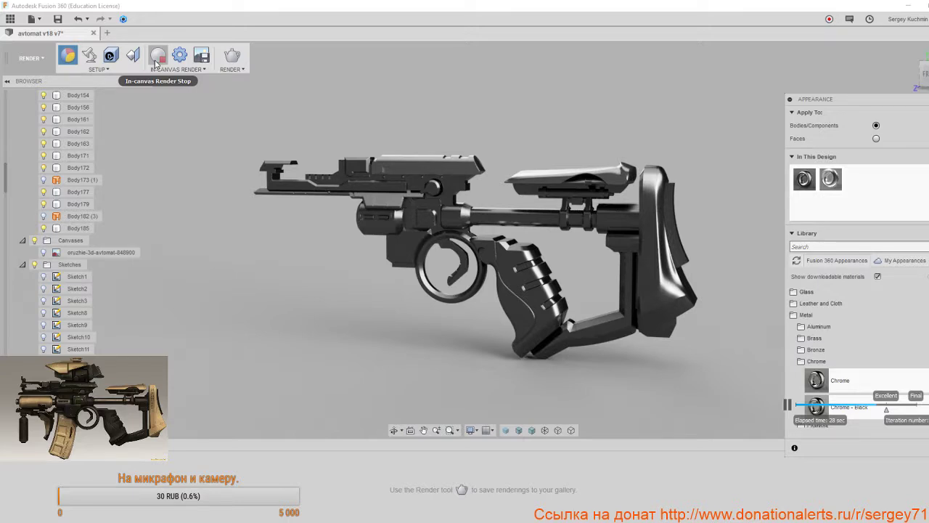
click(155, 62)
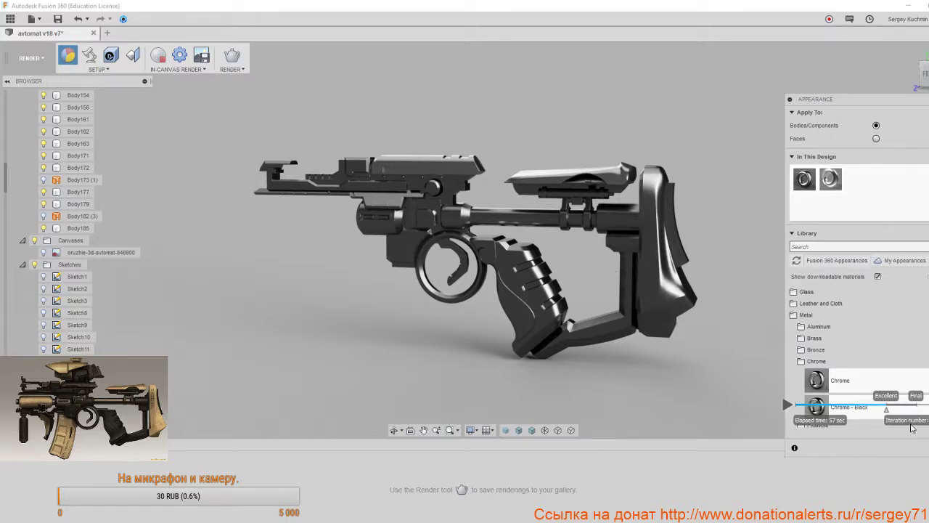
click(157, 56)
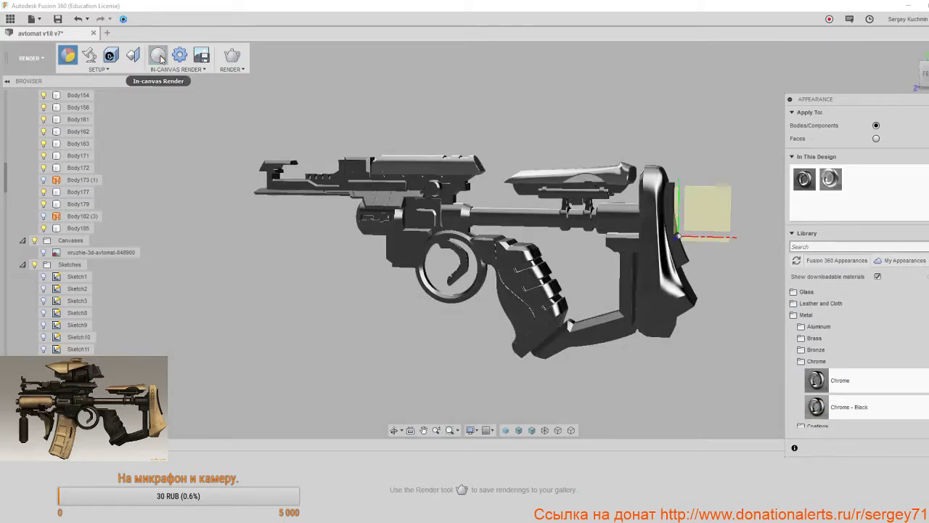
Return to the Model workspace and display the whole rifle shaded with visible edges only.
click(30, 58)
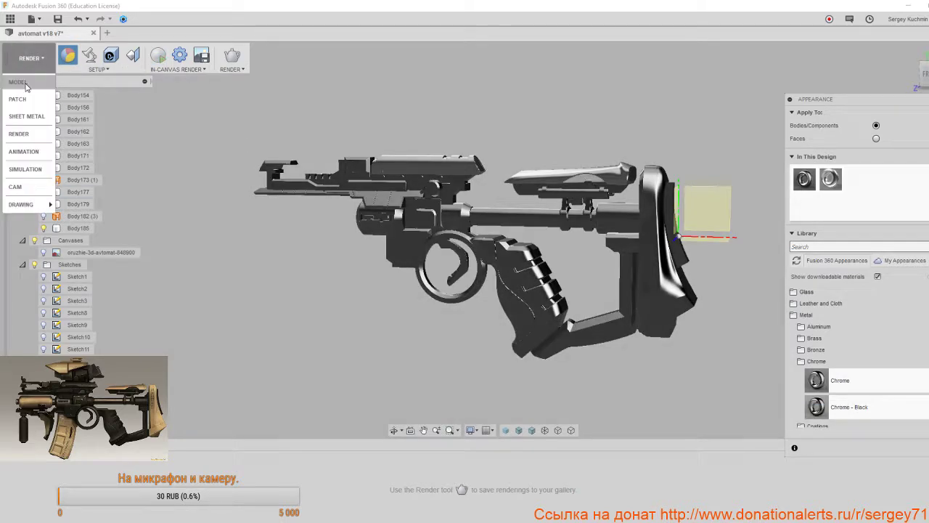
click(29, 85)
shift+middle_drag(485, 305, 506, 303)
scroll(560, 292, up, 3)
middle_drag(517, 259, 564, 300)
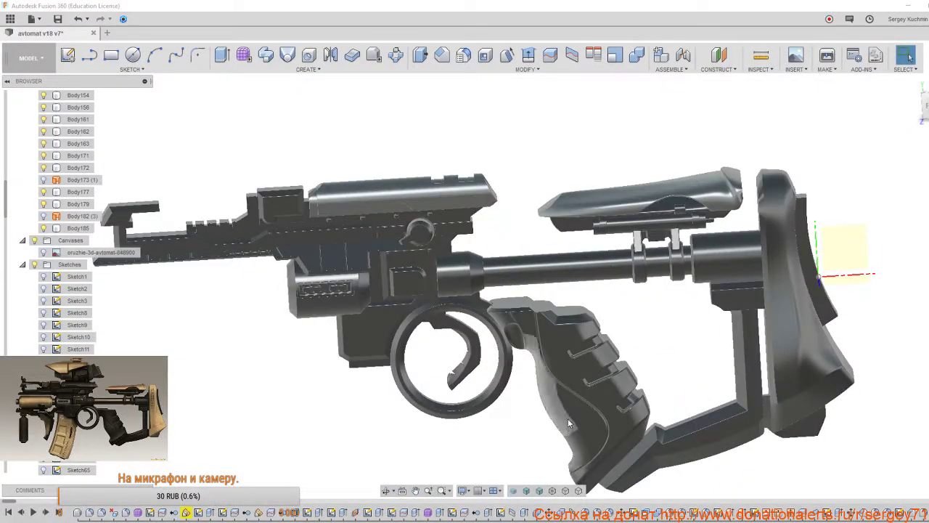
scroll(595, 407, down, 2)
shift+middle_drag(582, 392, 527, 384)
click(539, 493)
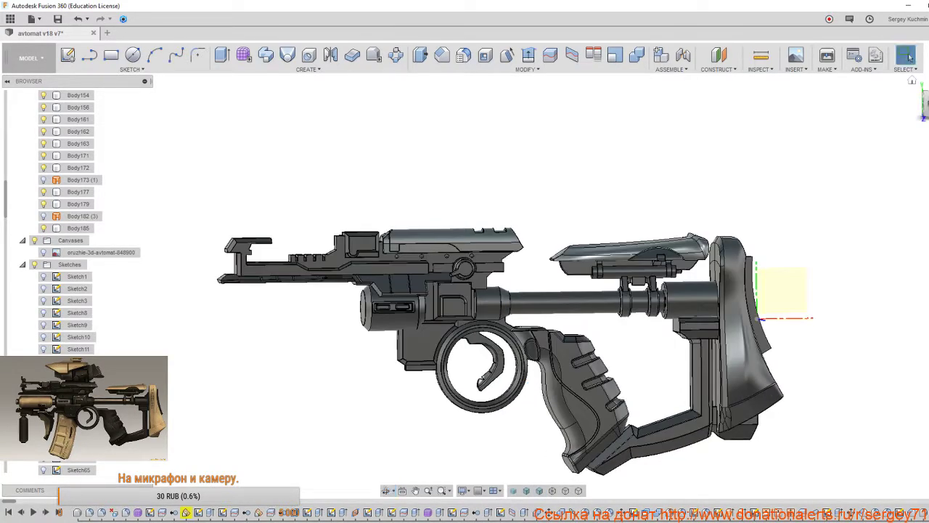